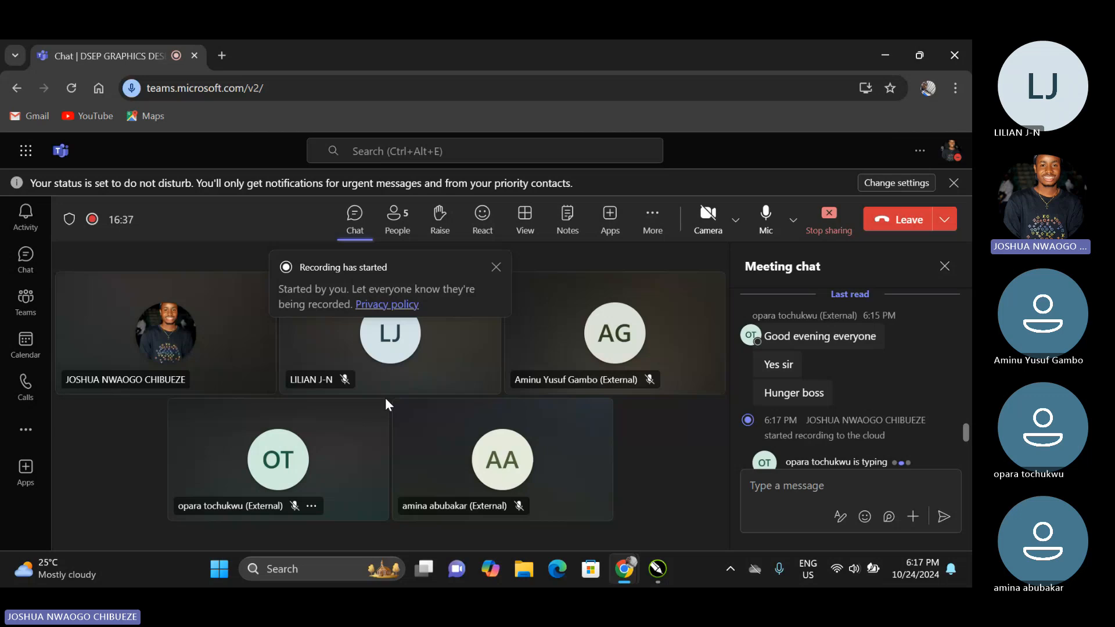
Check the meeting's recording options in Teams, then switch to the Bloom Bistro project in CorelDRAW.
click(662, 236)
click(653, 261)
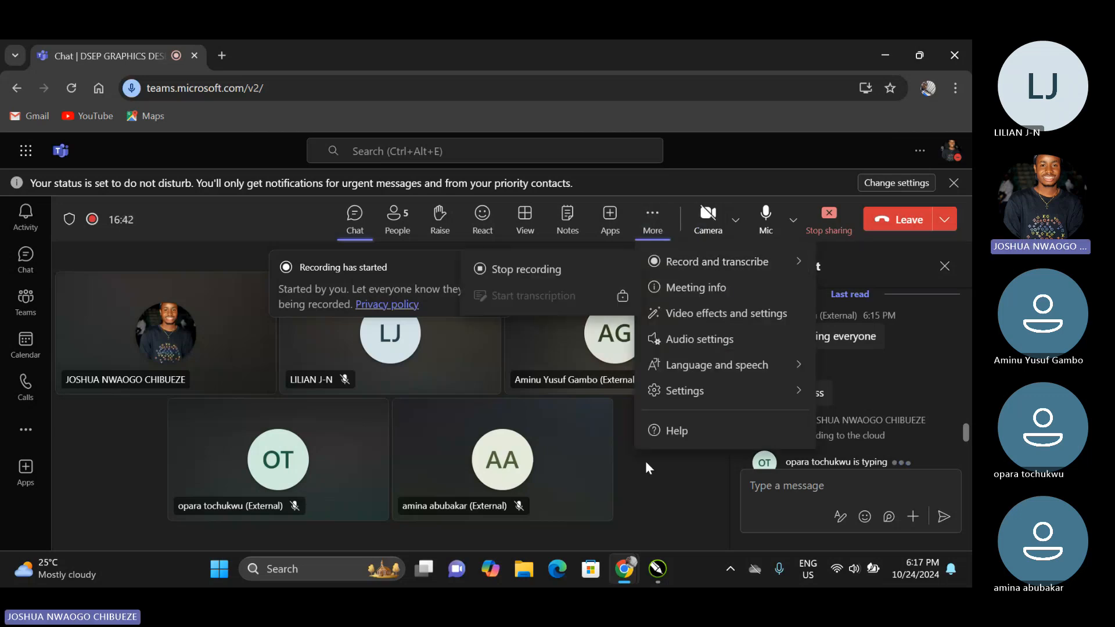
click(646, 464)
click(889, 55)
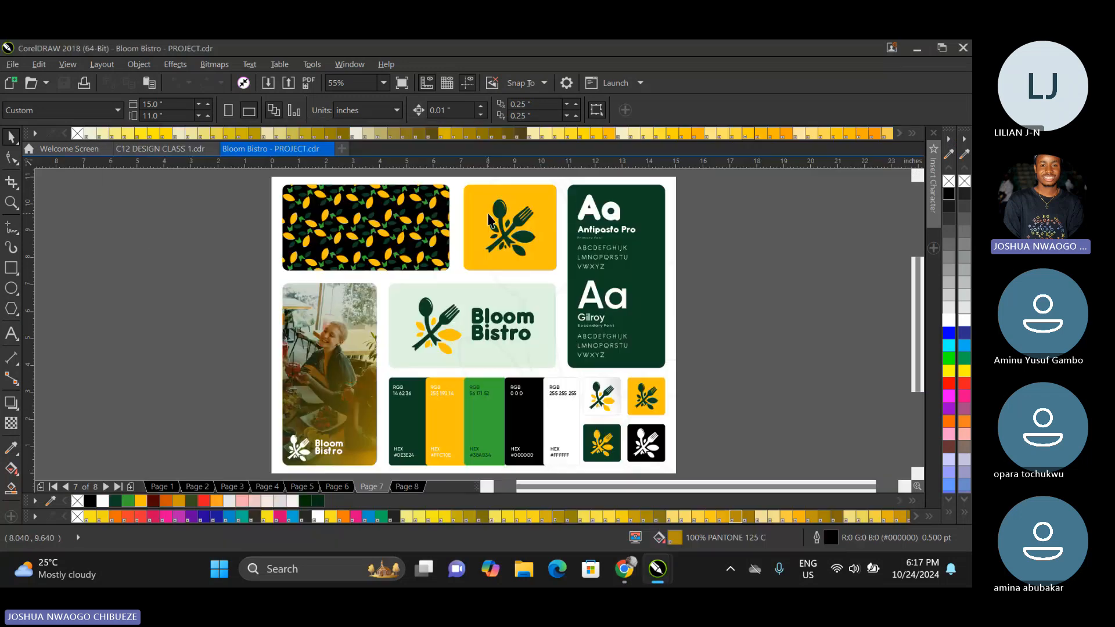
Page back through the Bloom Bistro brand guideline from page 7 to the cover on page 1.
key(Page_Up)
key(Page_Up)
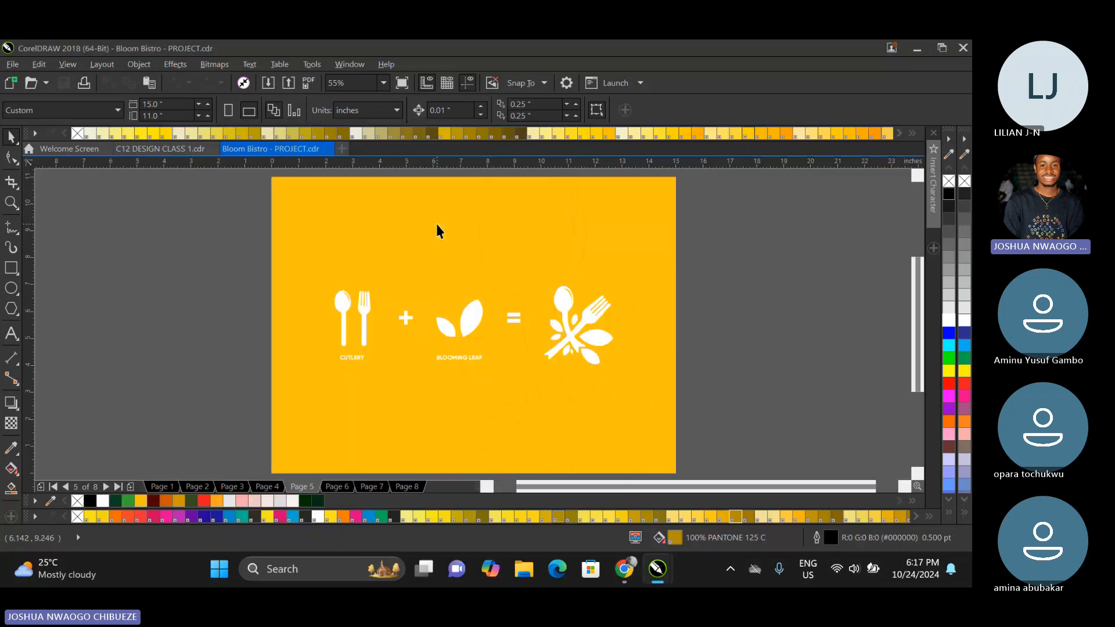
key(Page_Up)
key(Page_Up)
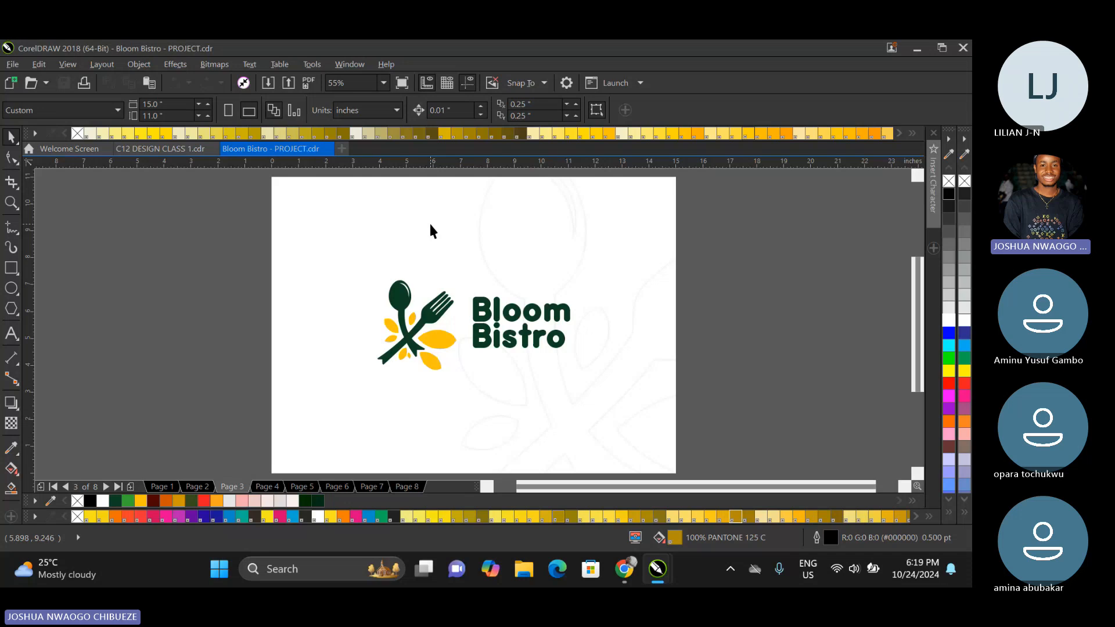
key(Page_Down)
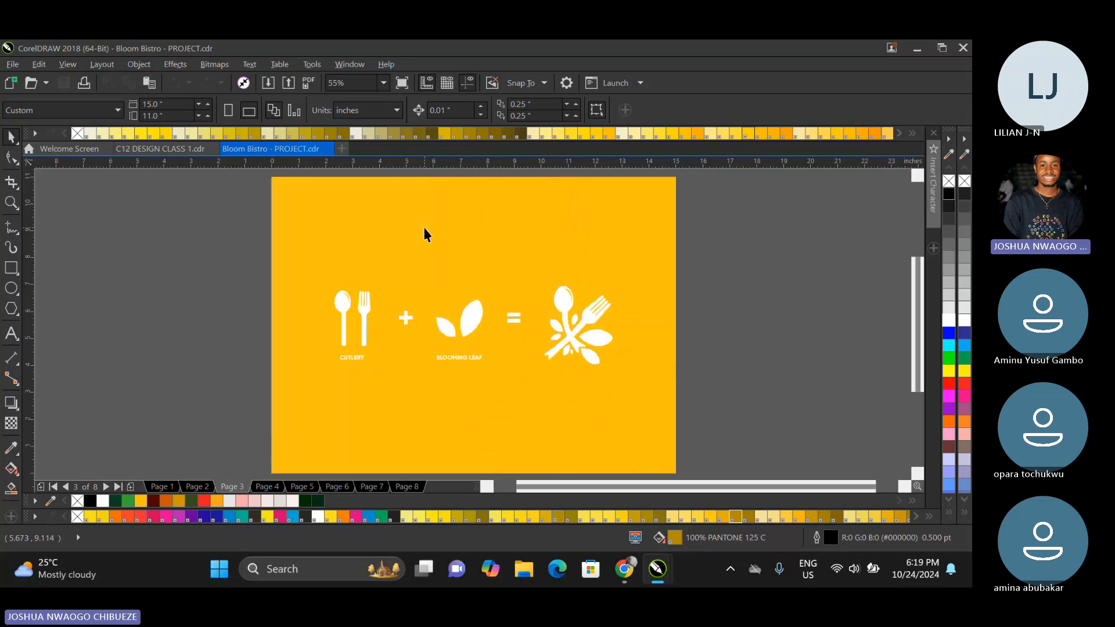
key(Page_Up)
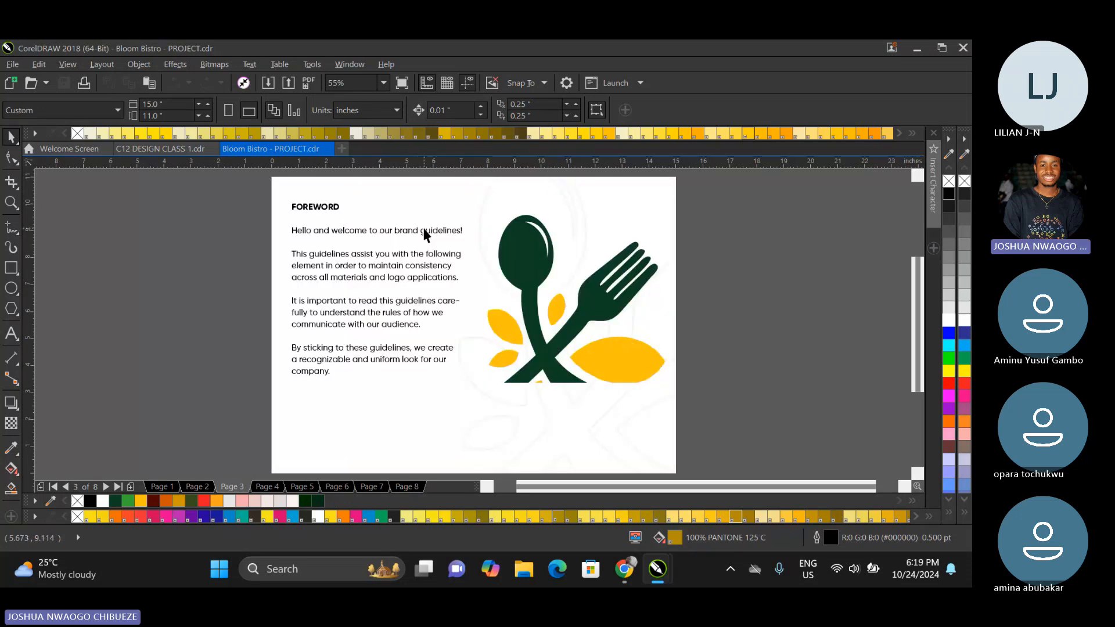
key(Page_Up)
key(Page_Up)
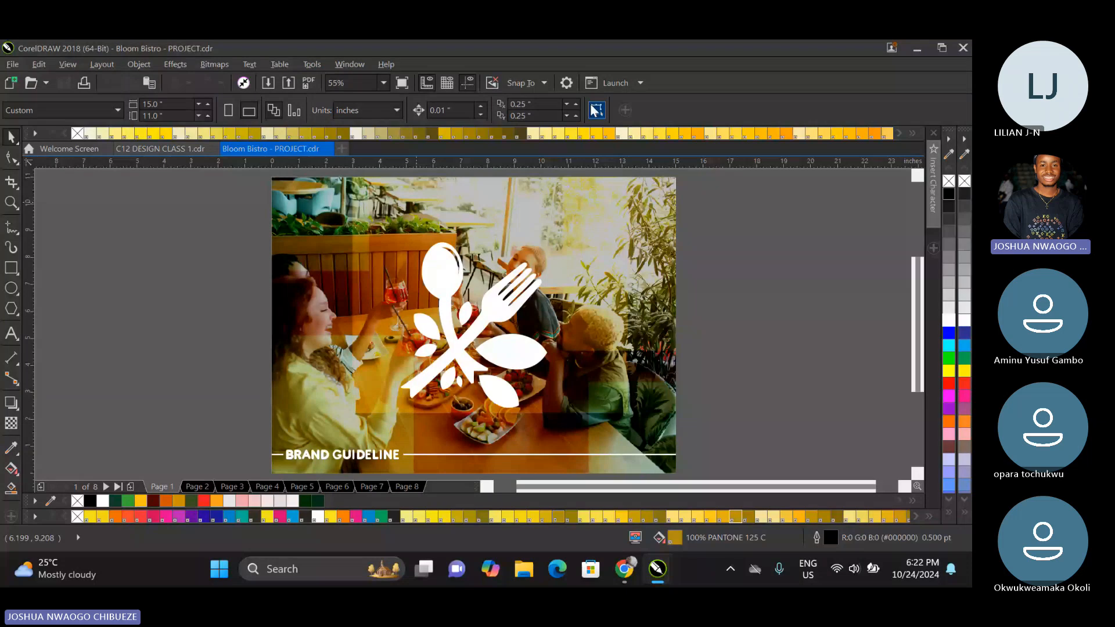
Page forward from the cover to page 5, examine the cutlery, connecting and leaves rationale texts up close, and fit the view again.
key(Page_Down)
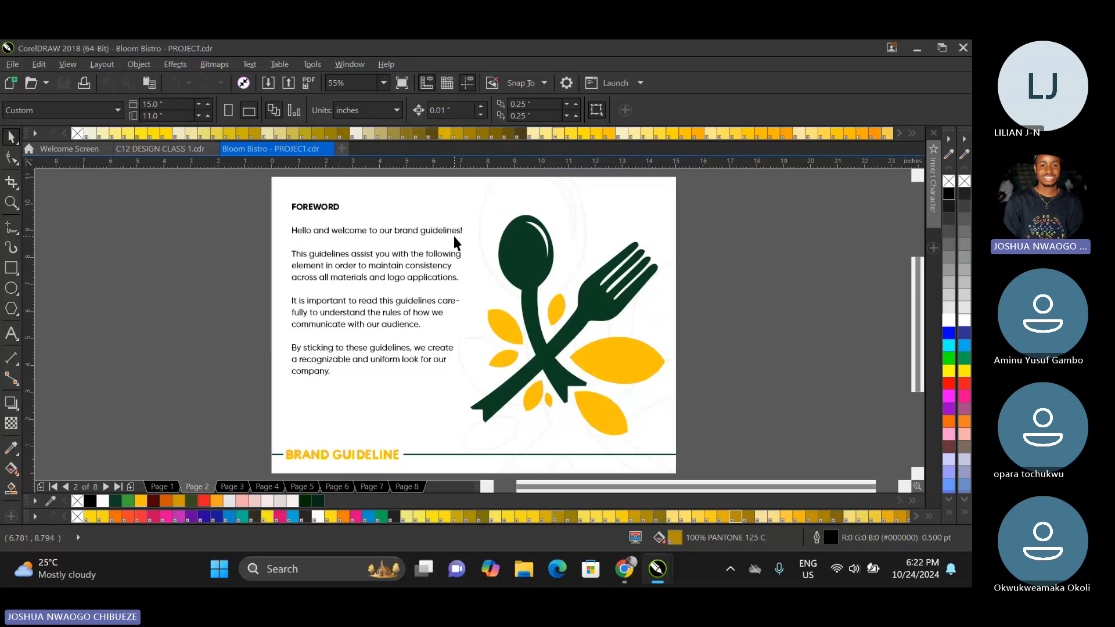
key(Page_Down)
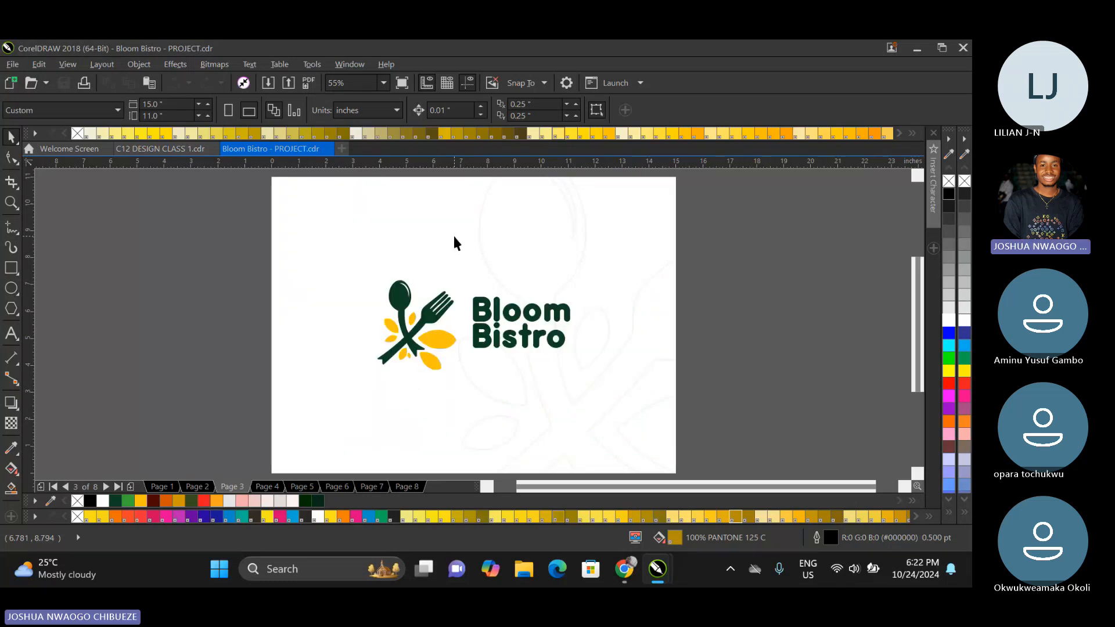
key(Page_Down)
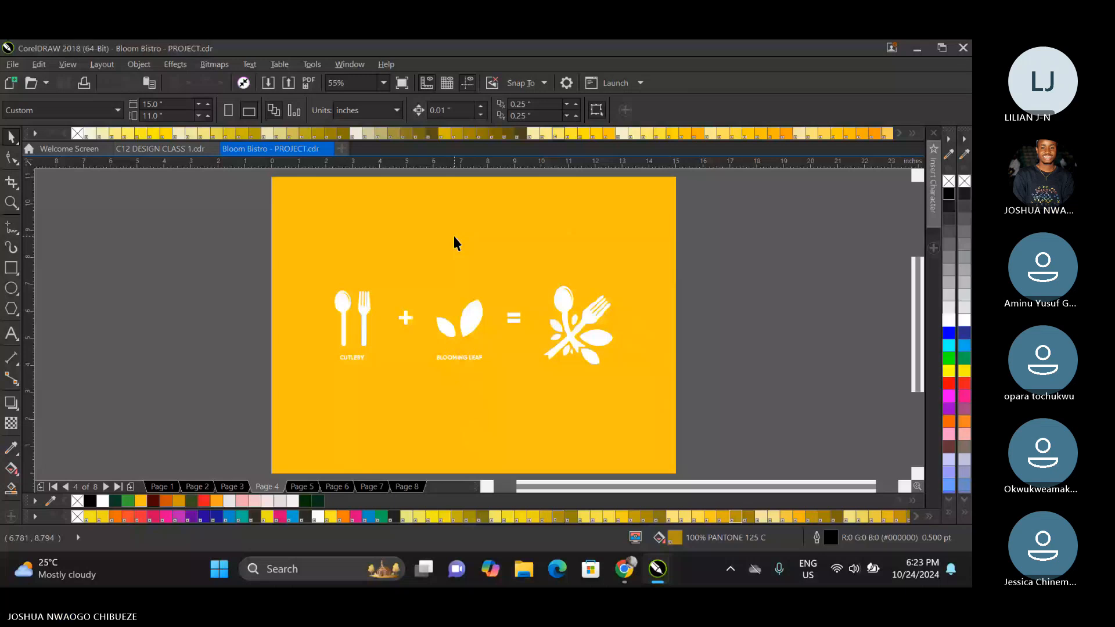
key(Page_Down)
key(Page_Down)
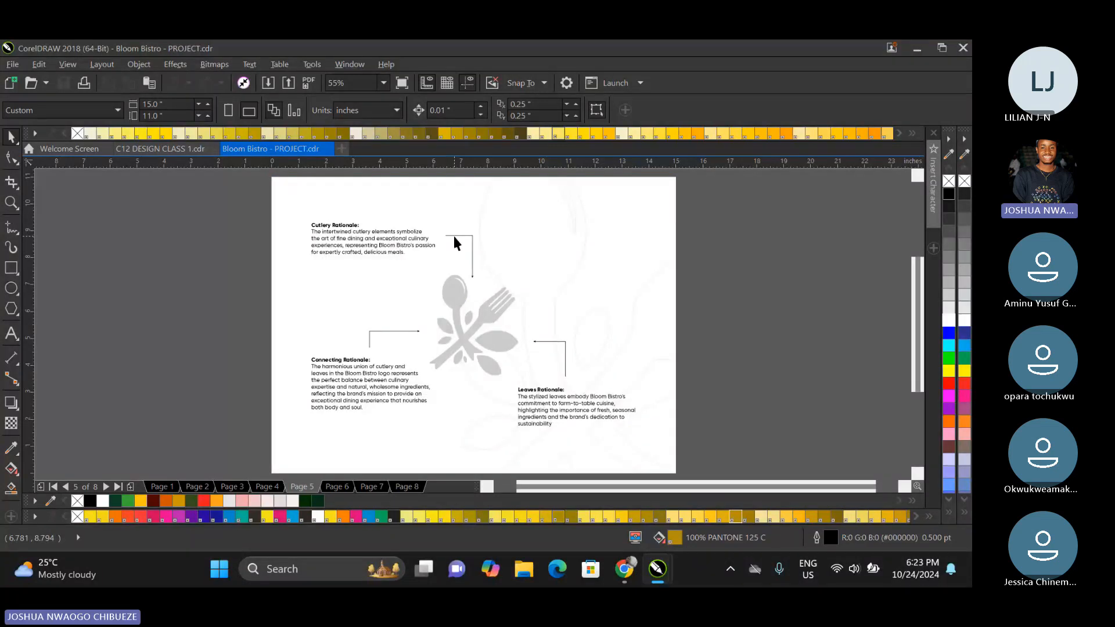
scroll(367, 204, up, 3)
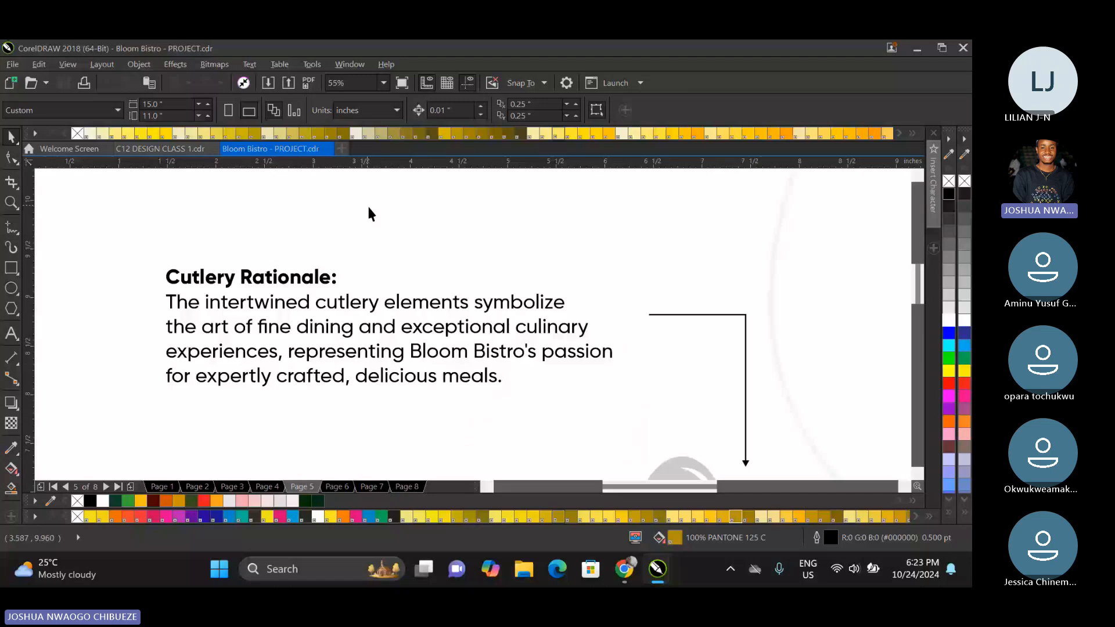
scroll(301, 412, down, 3)
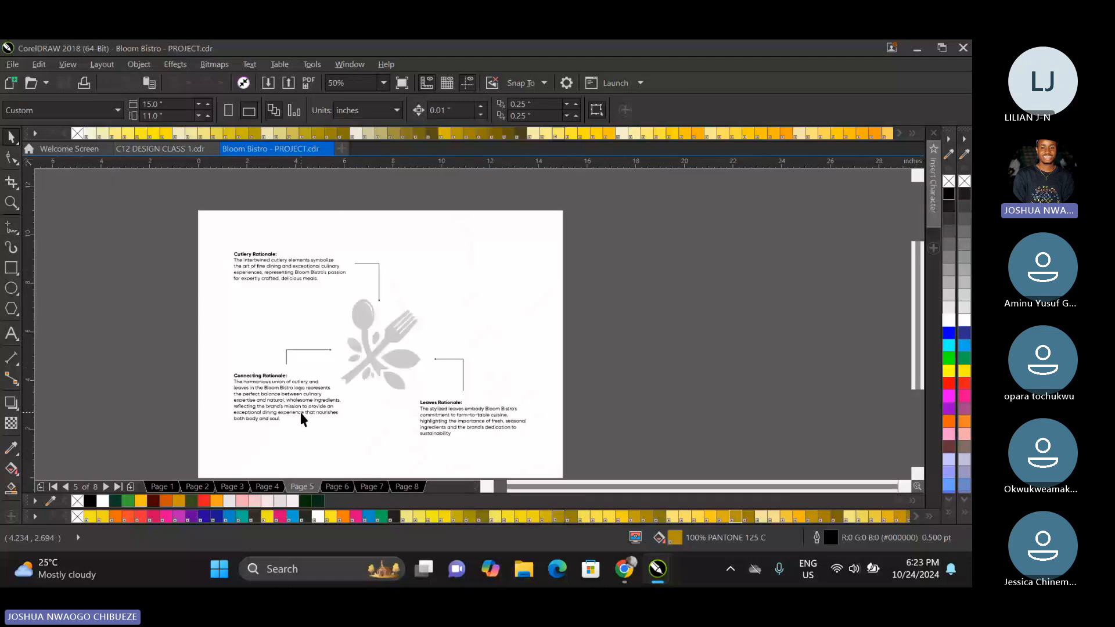
scroll(301, 412, up, 2)
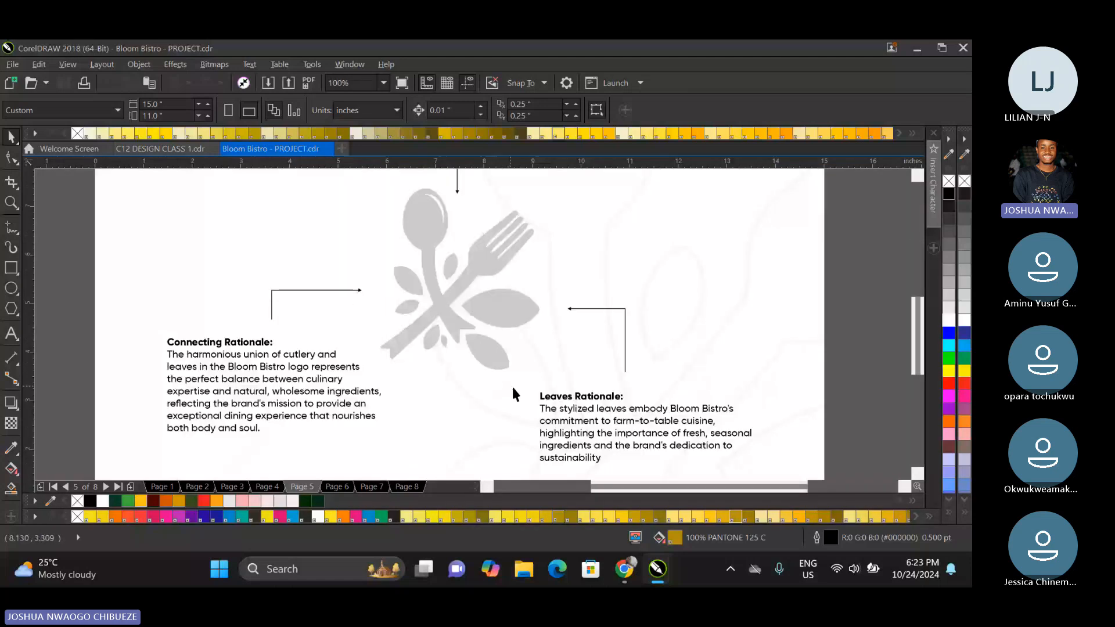
click(384, 81)
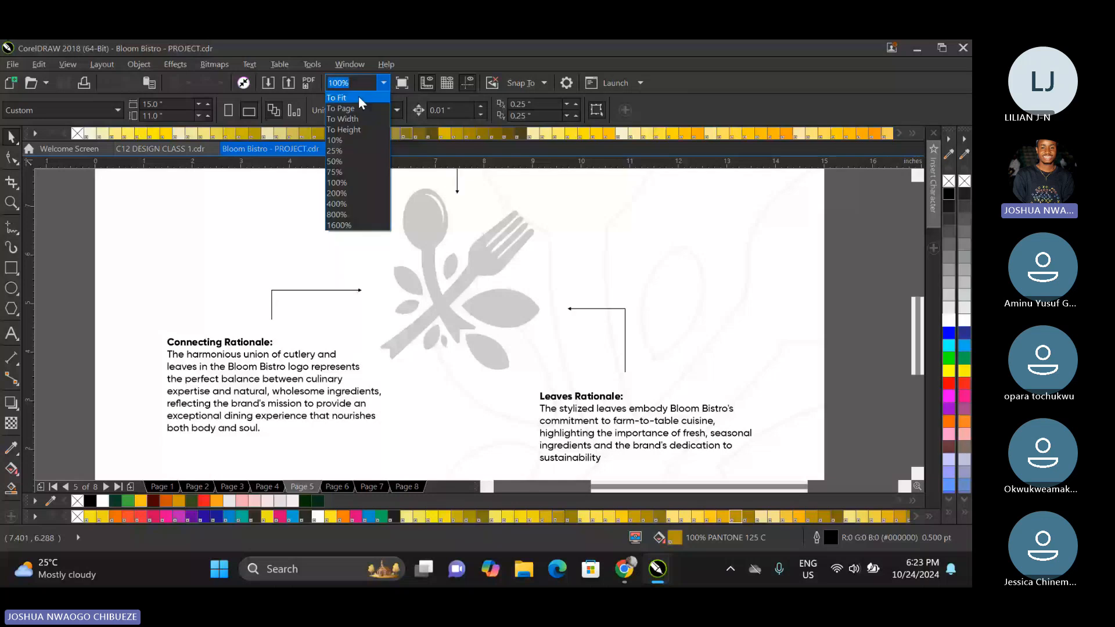
click(358, 97)
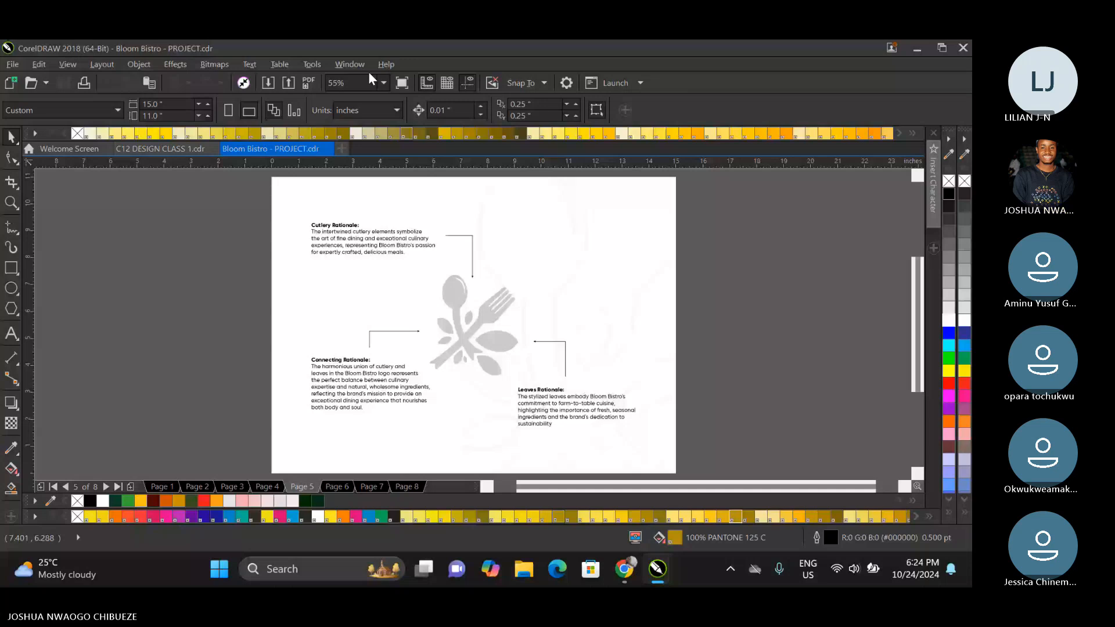
Review the logo variations on page 6 and the leaf pattern of the brand board on page 7.
key(Page_Down)
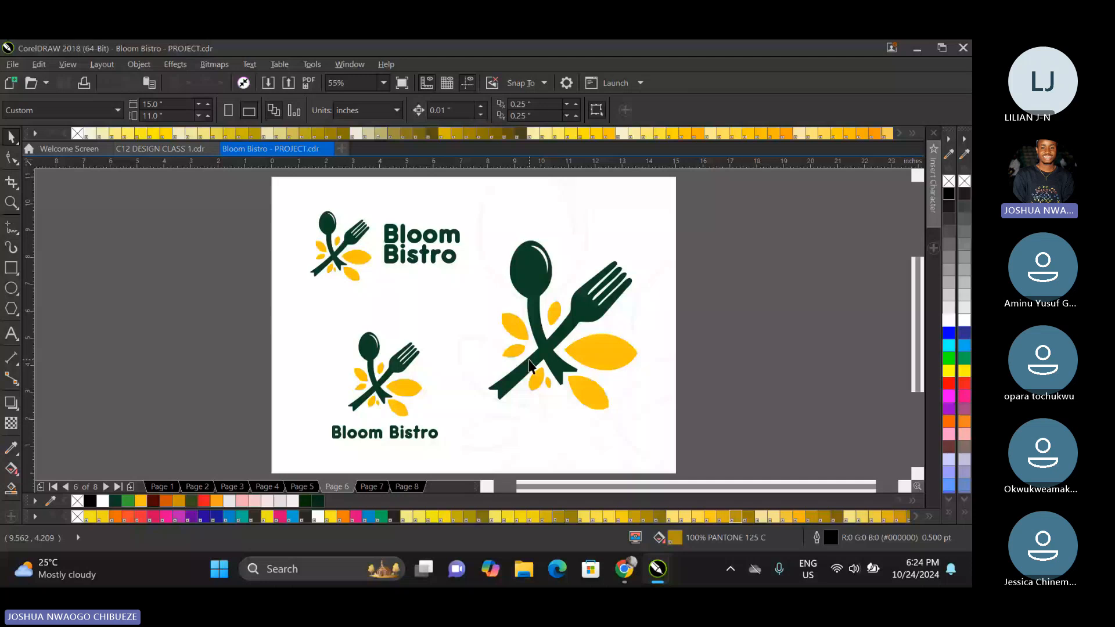
key(Page_Down)
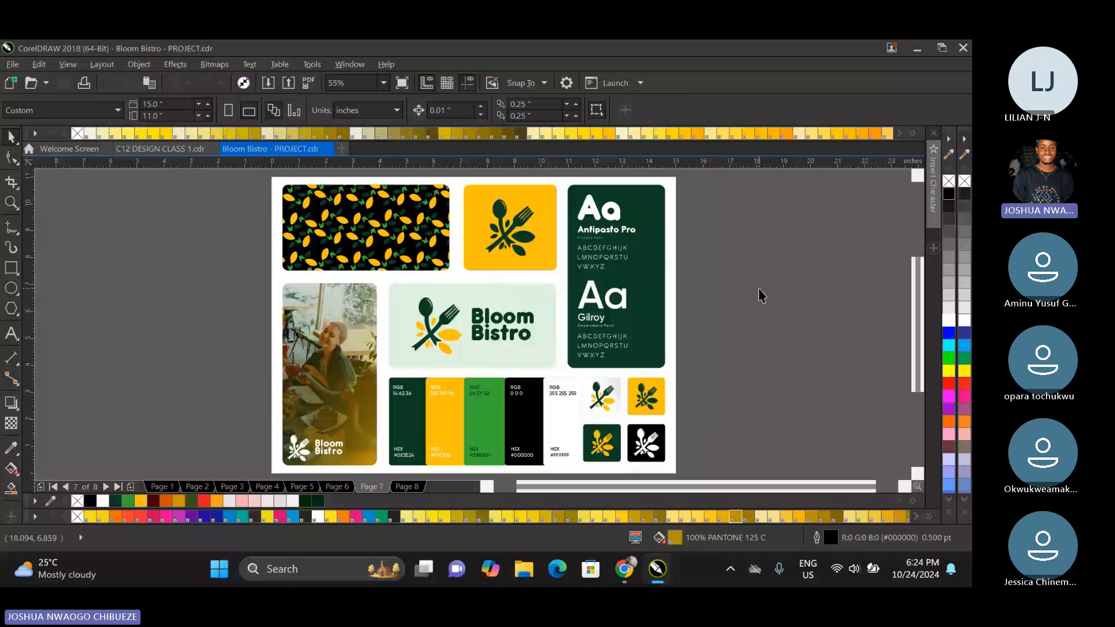
scroll(330, 189, up, 1)
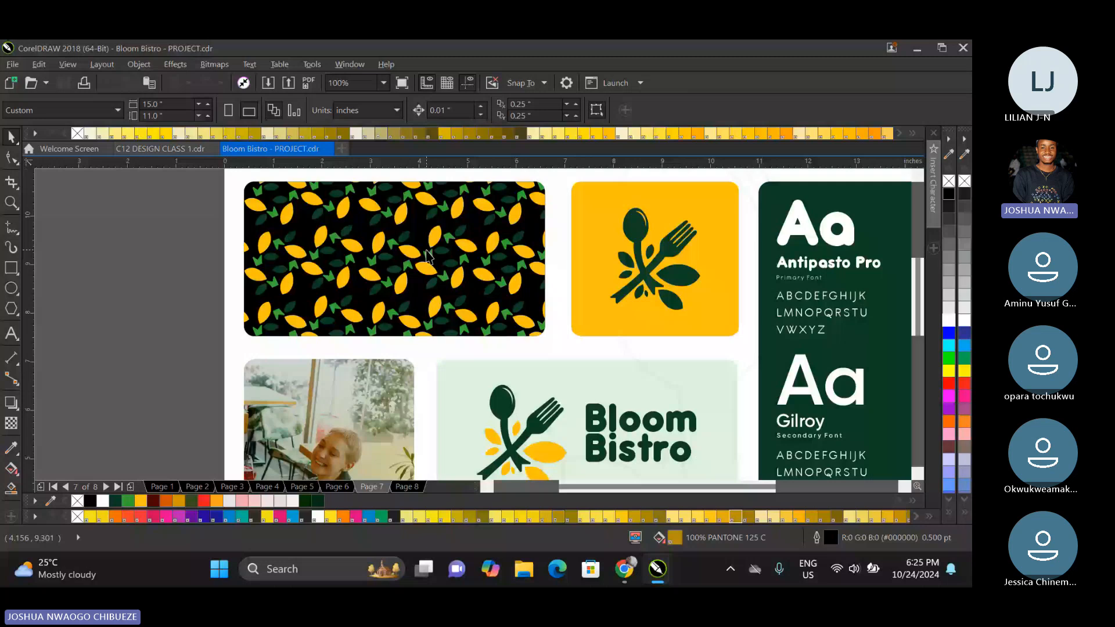
scroll(427, 255, down, 1)
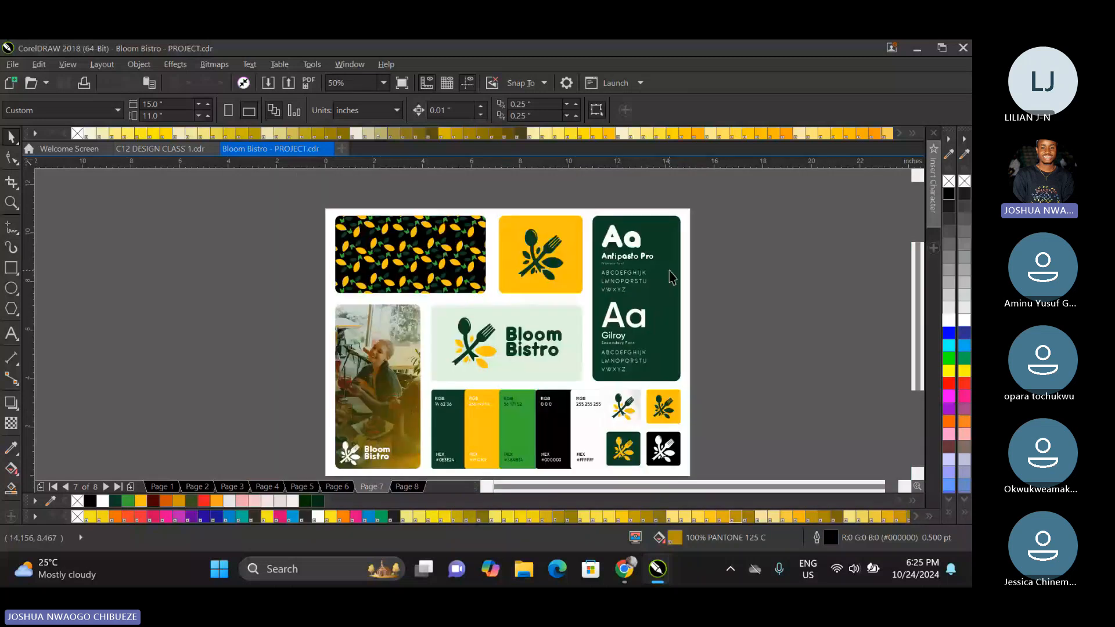
Examine the primary font Antipasto Pro and the secondary font Gilroy in the brand board's typography panel.
scroll(671, 276, up, 1)
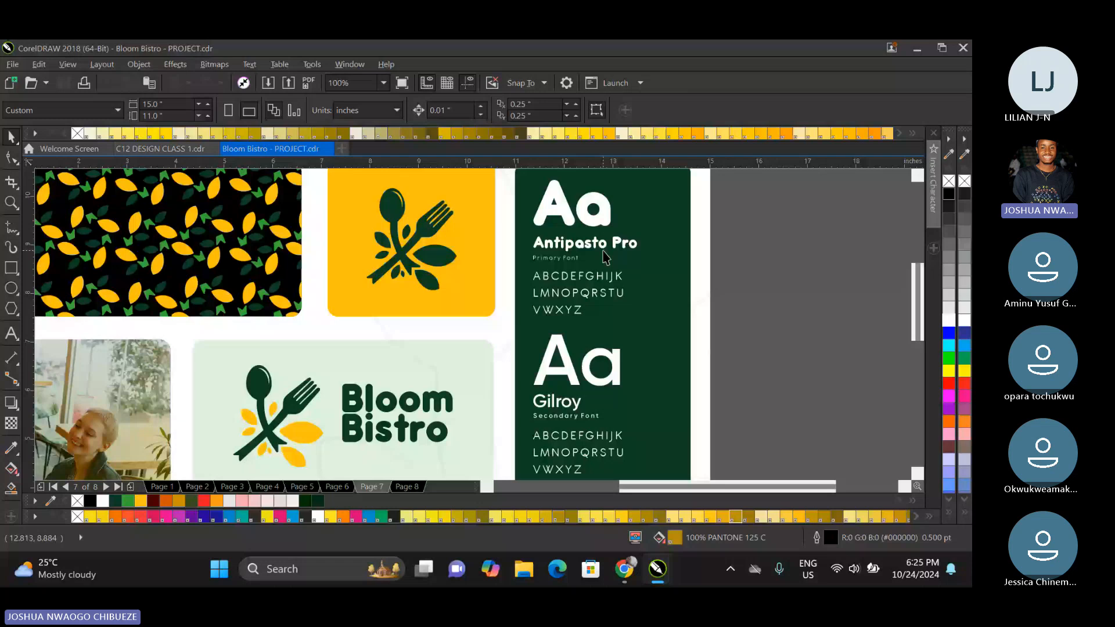
click(605, 249)
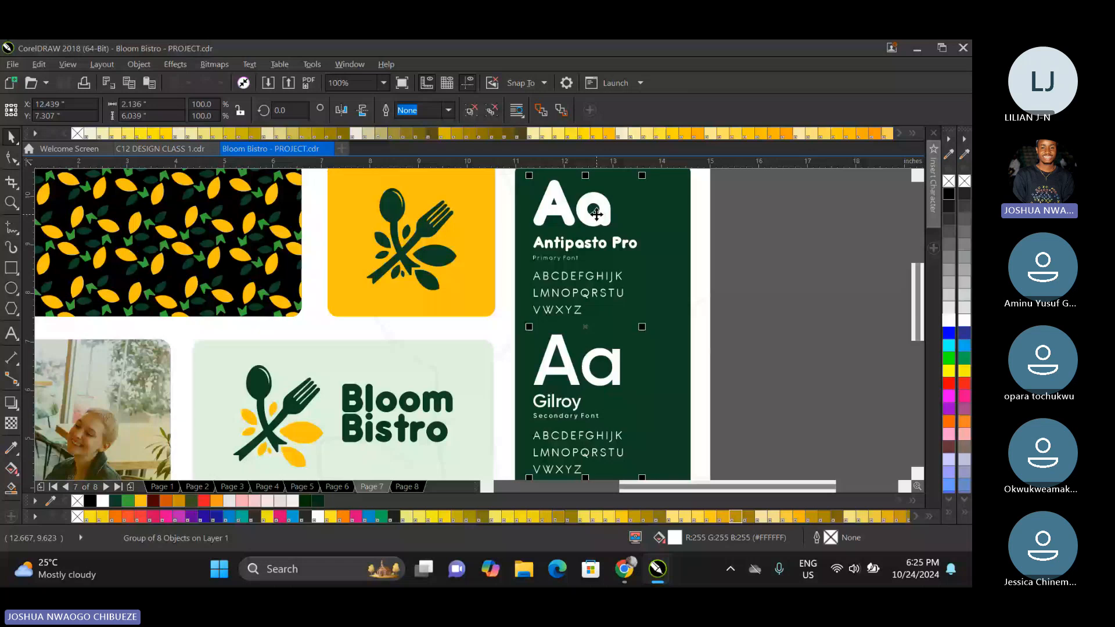
scroll(572, 273, up, 2)
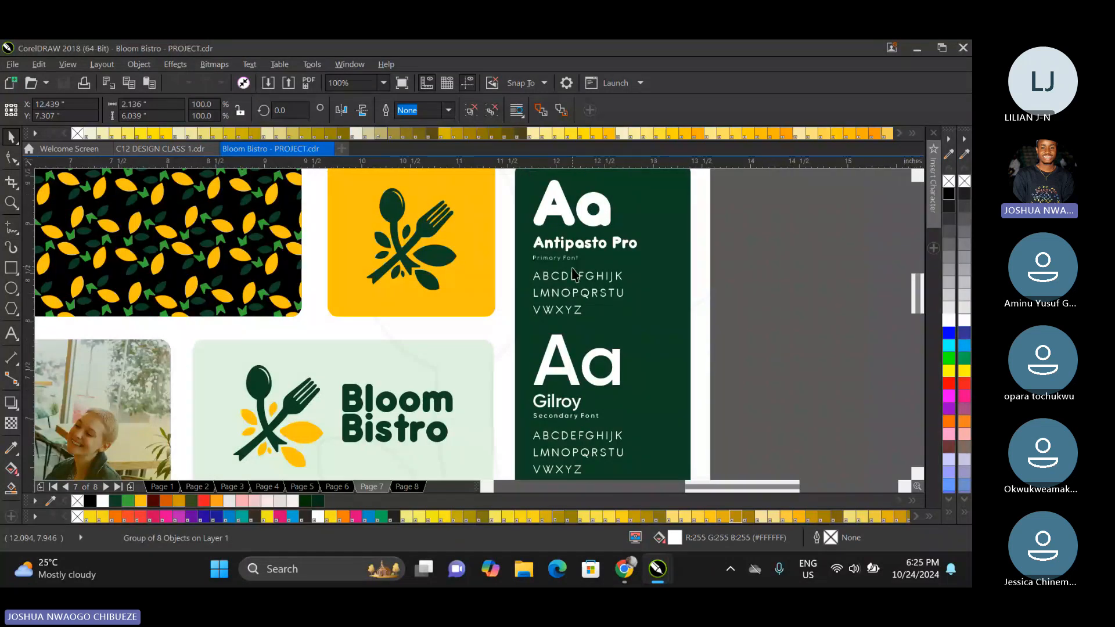
scroll(572, 273, up, 1)
scroll(572, 273, down, 4)
scroll(564, 365, up, 5)
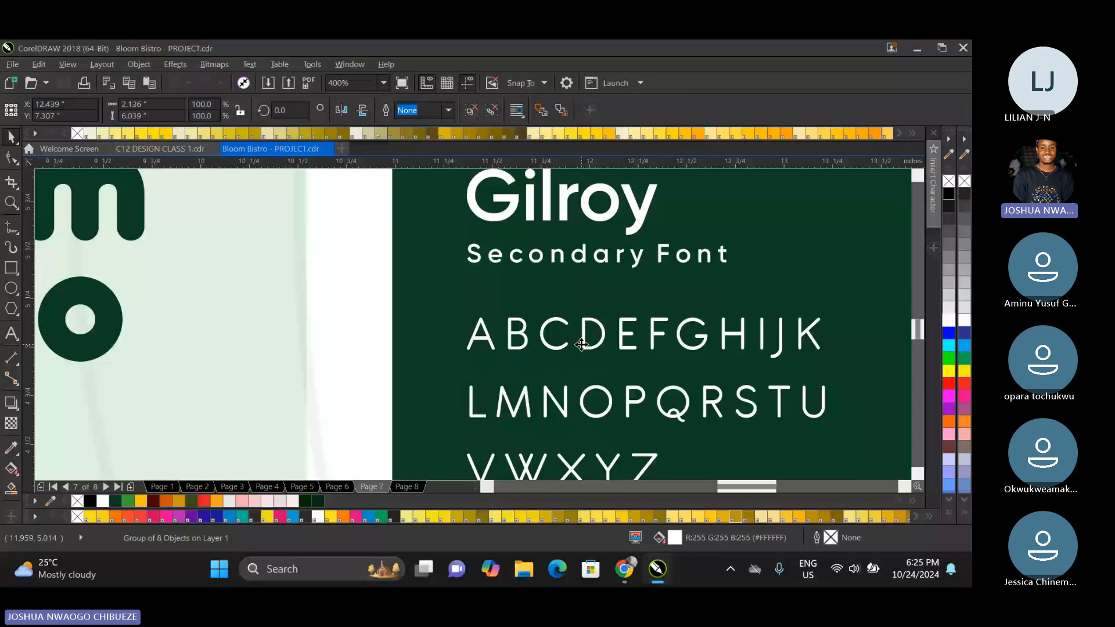
scroll(582, 345, down, 1)
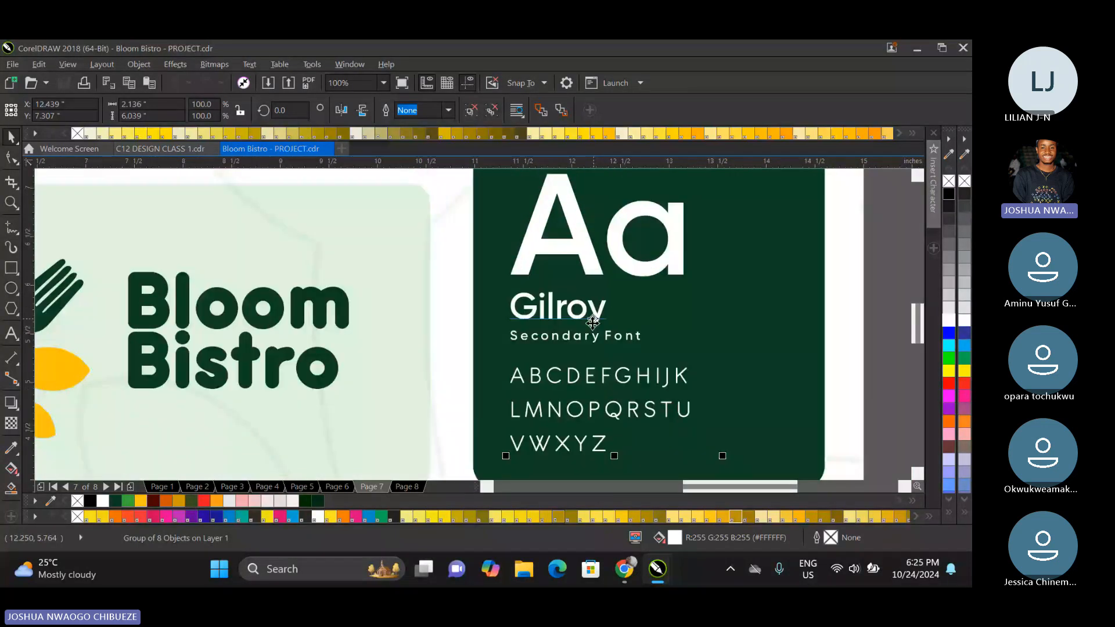
scroll(592, 323, down, 2)
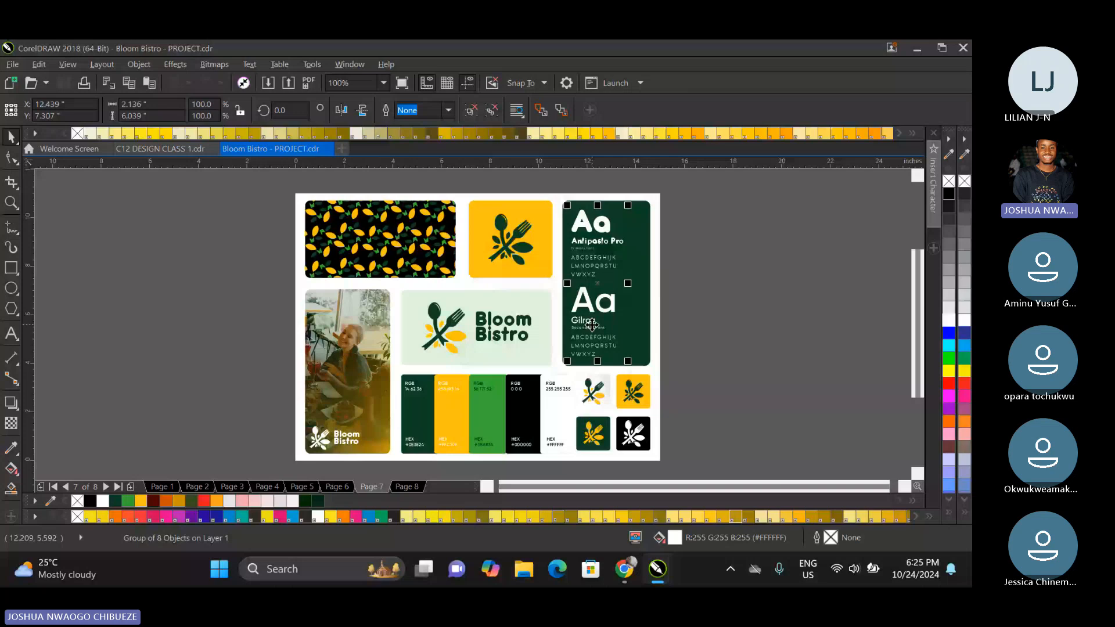
scroll(592, 323, up, 2)
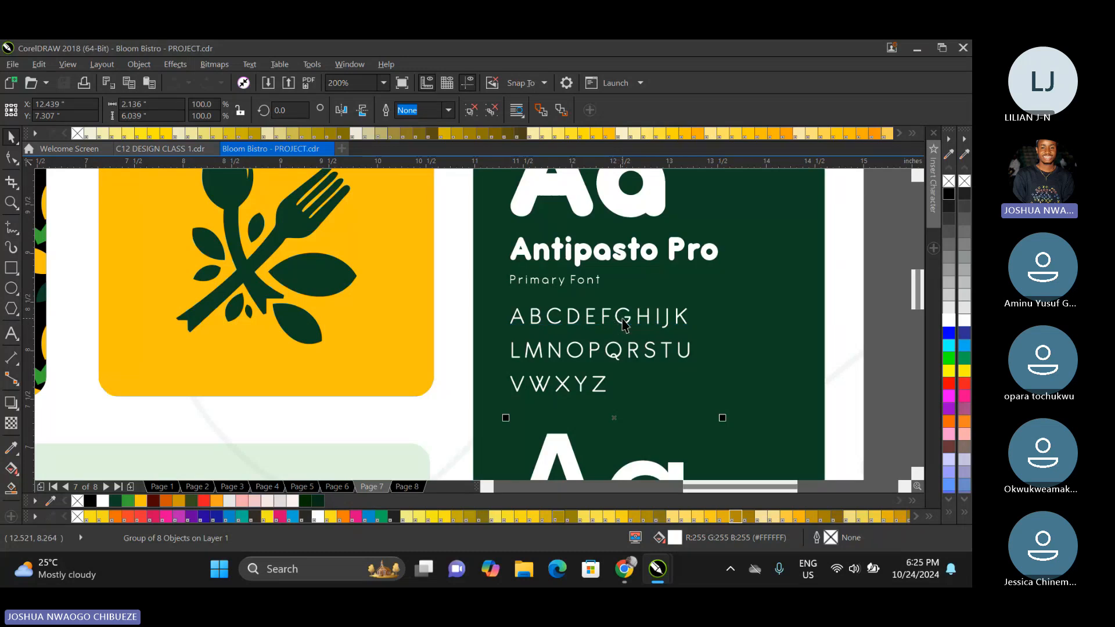
scroll(624, 325, down, 5)
scroll(606, 370, up, 2)
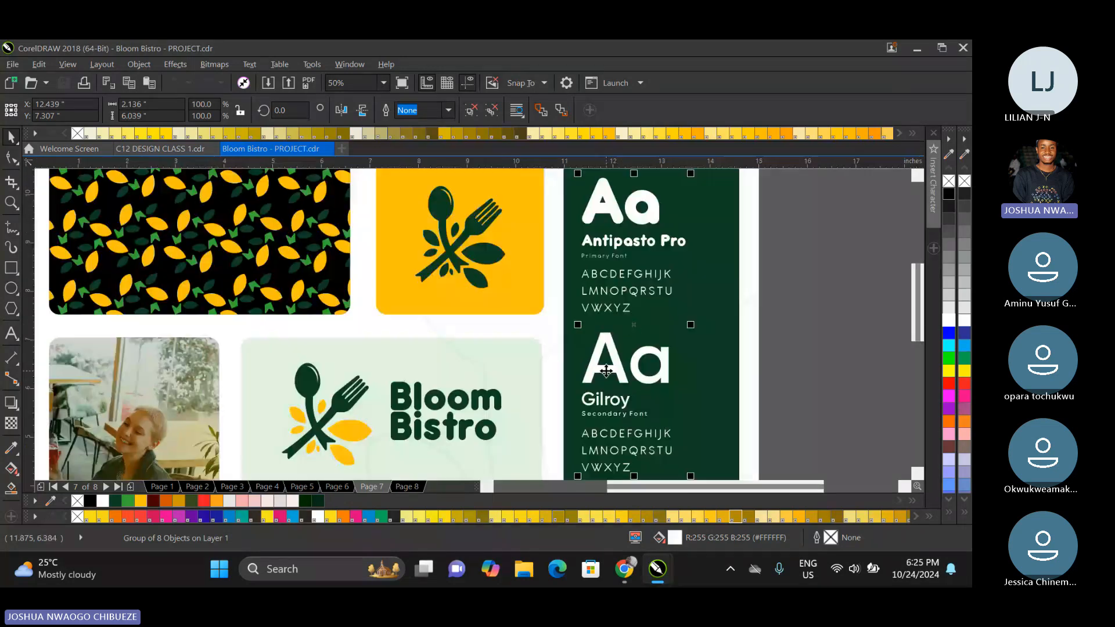
Extend the left edges of the palette's black and white swatches outward, making them about 1.72 in and 1.45 in wide.
scroll(606, 370, down, 2)
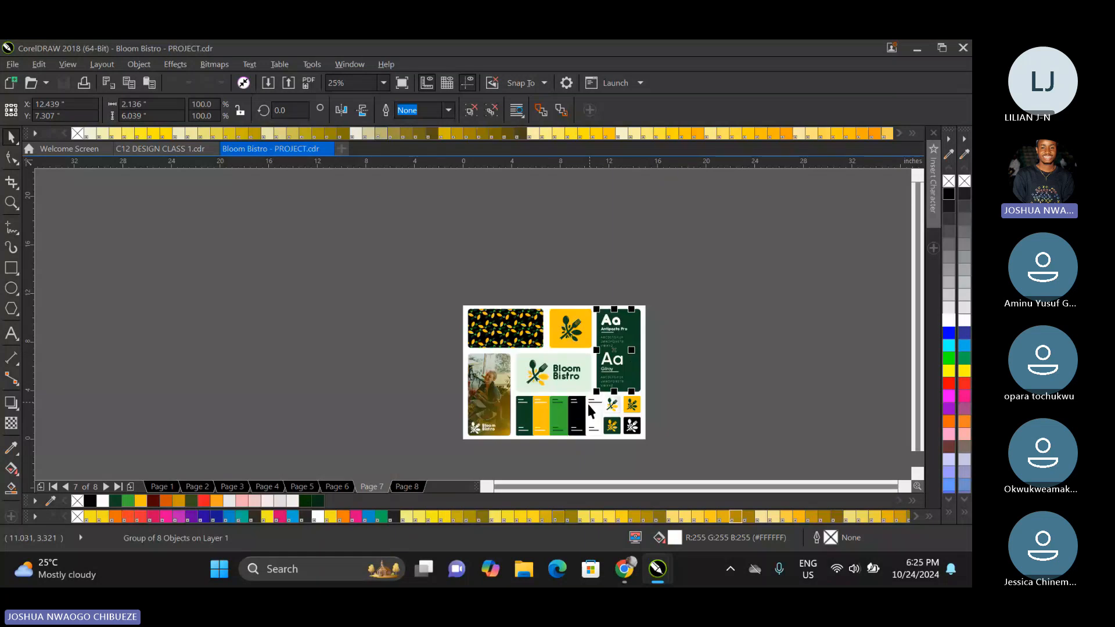
scroll(588, 404, up, 4)
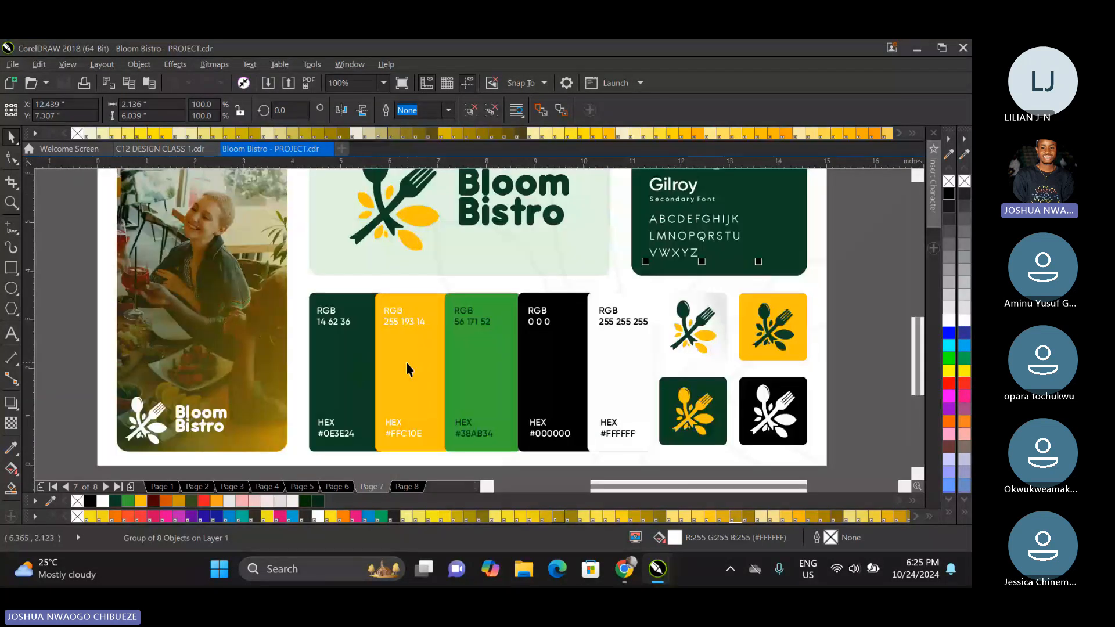
click(488, 358)
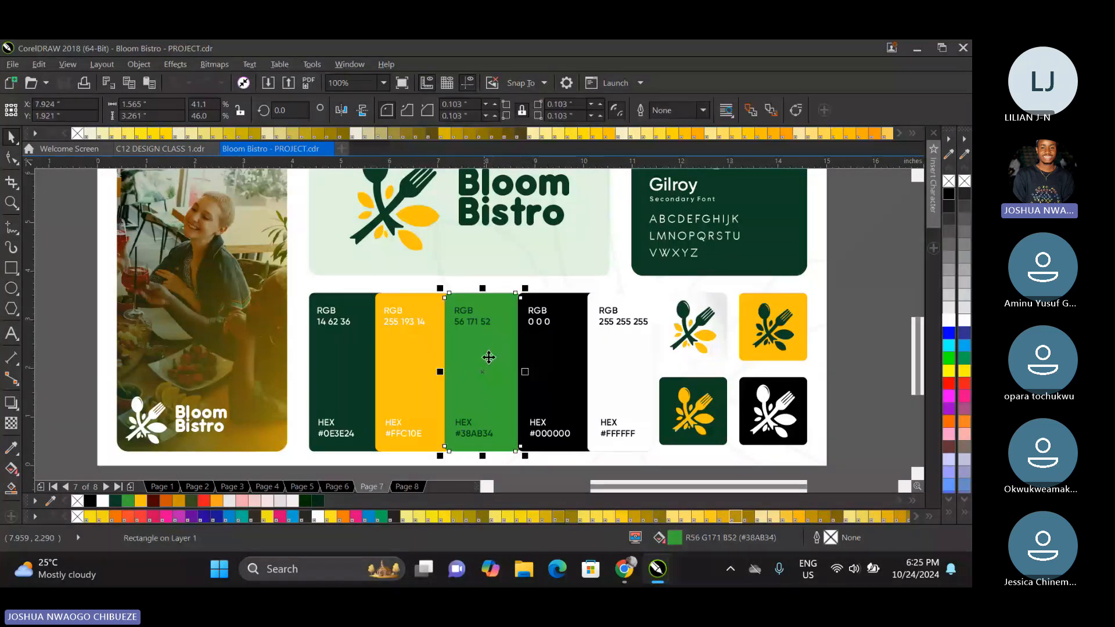
drag(488, 357, 506, 372)
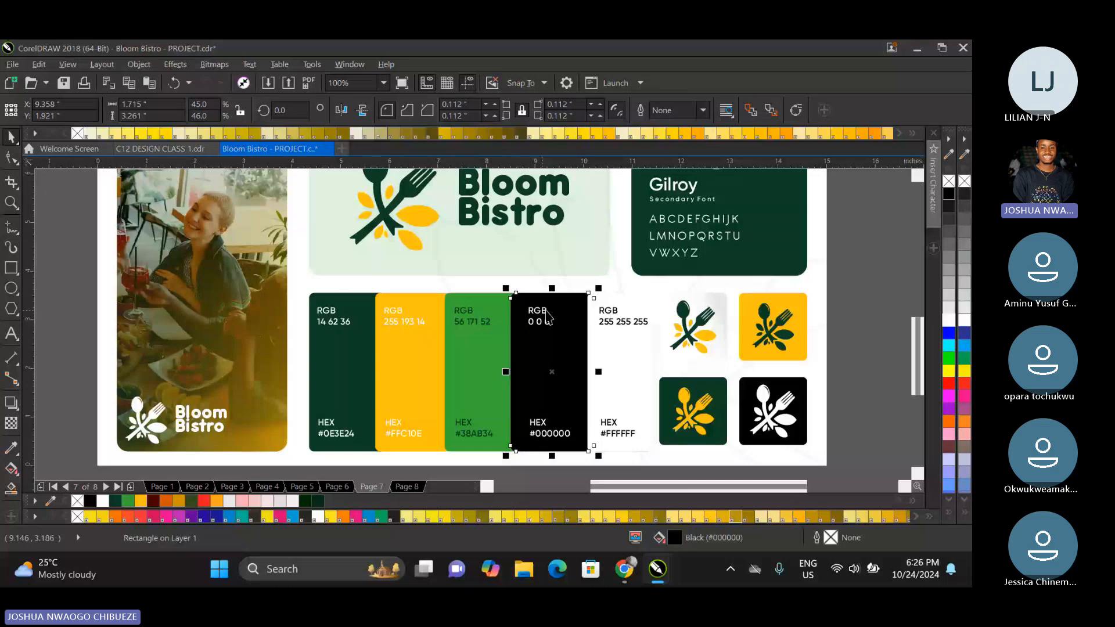
click(590, 386)
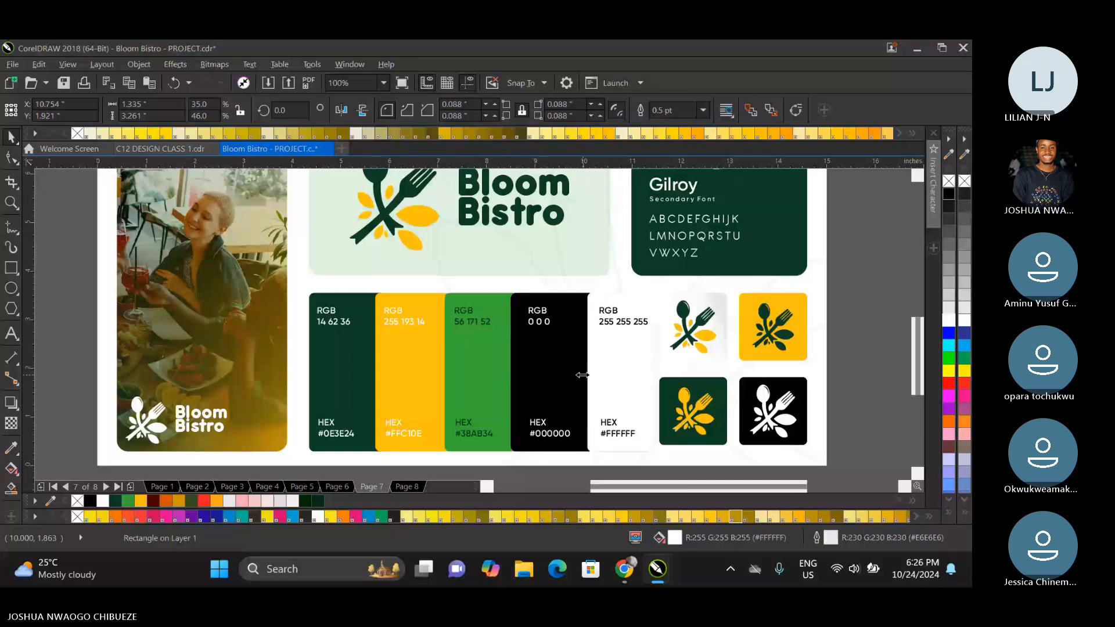
drag(582, 372, 577, 375)
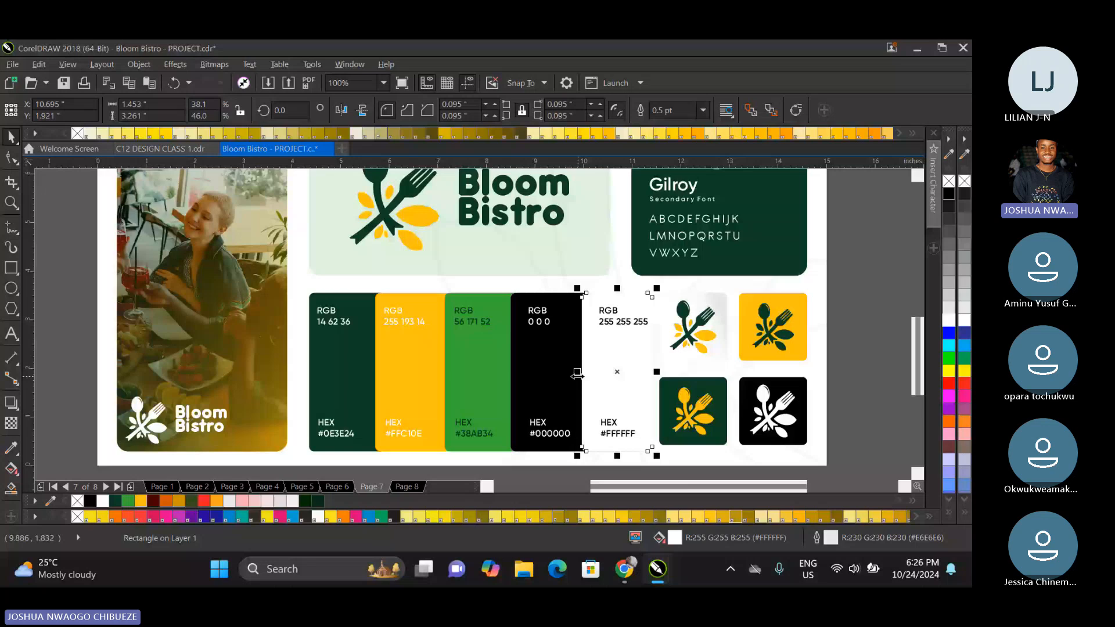
Nudge the black swatch's RGB and HEX labels together slightly toward its left edge.
click(544, 322)
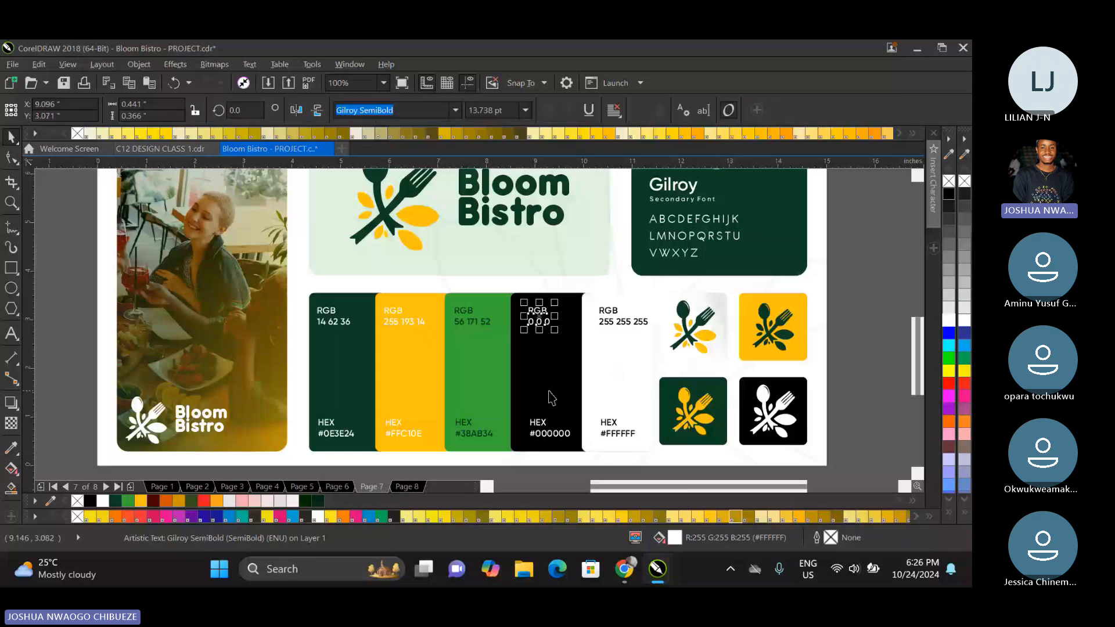
shift+click(538, 422)
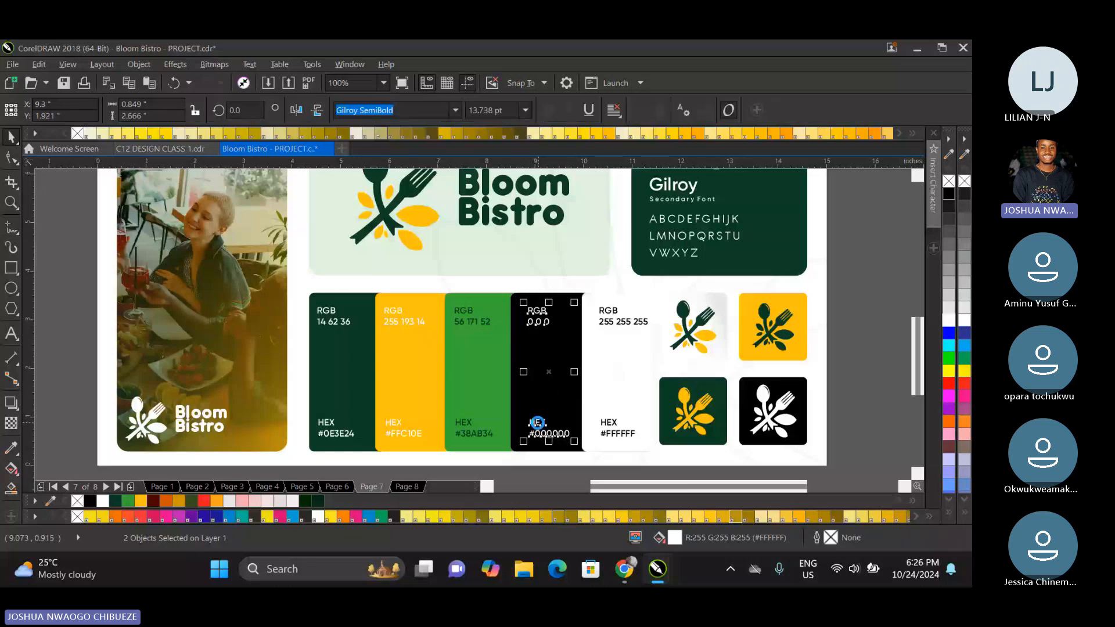
click(503, 251)
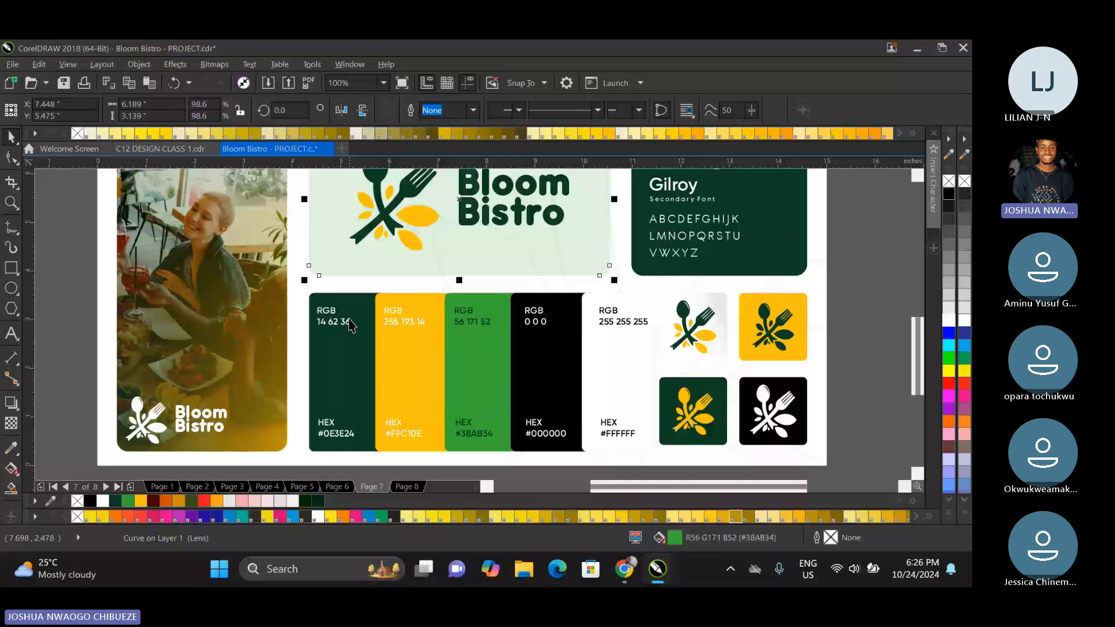
Examine the dark green, yellow, green, black and white palette swatches with their RGB and HEX labels up close.
click(336, 423)
scroll(336, 424, up, 2)
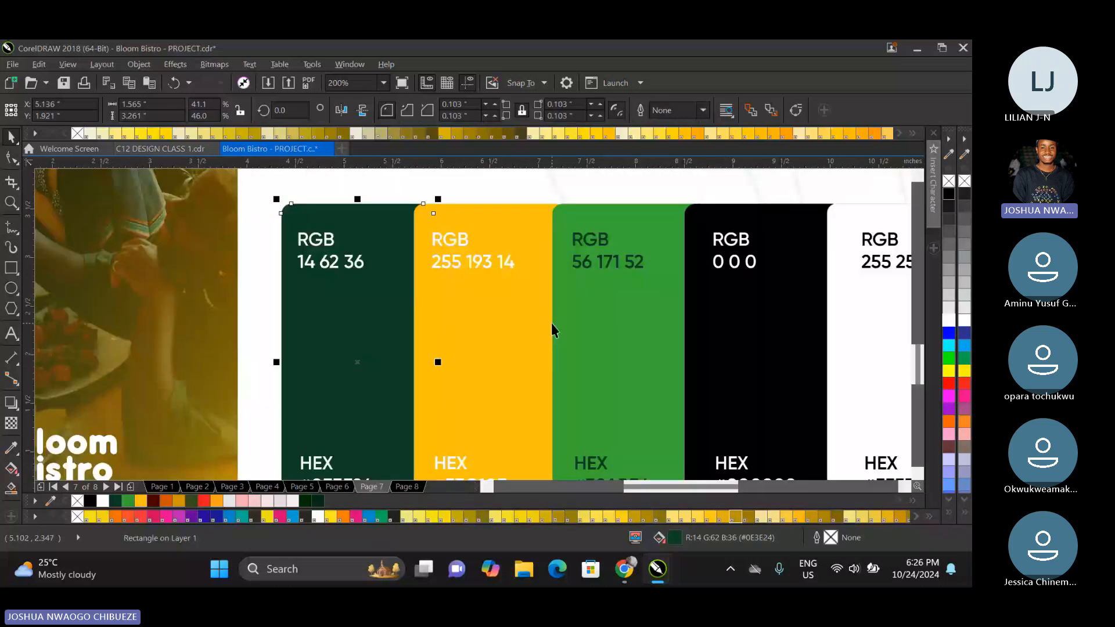
click(573, 328)
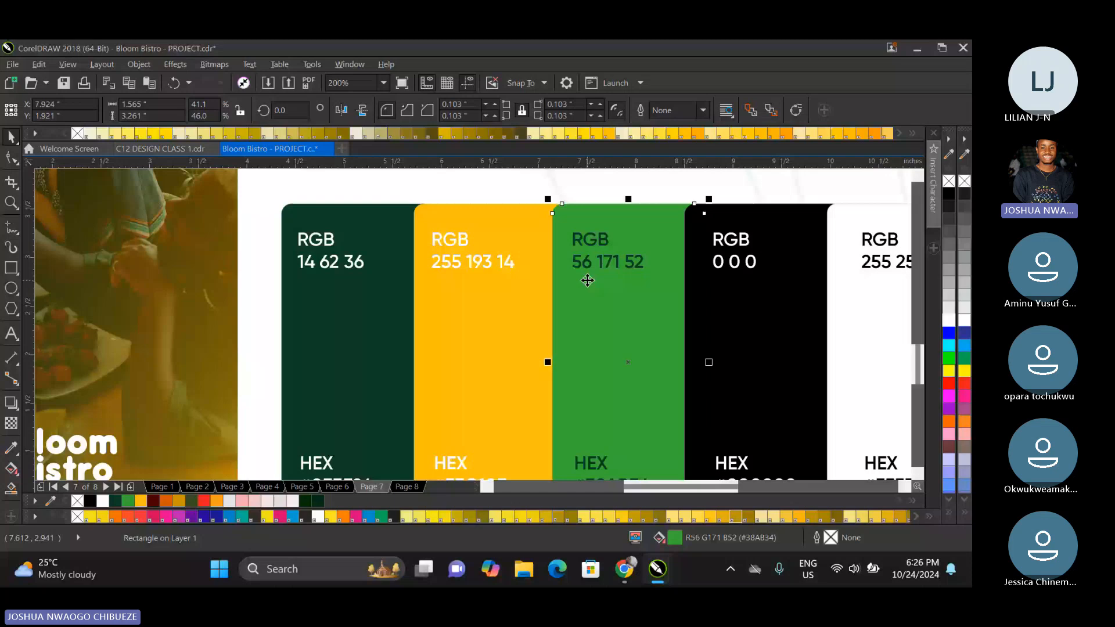
scroll(593, 367, down, 2)
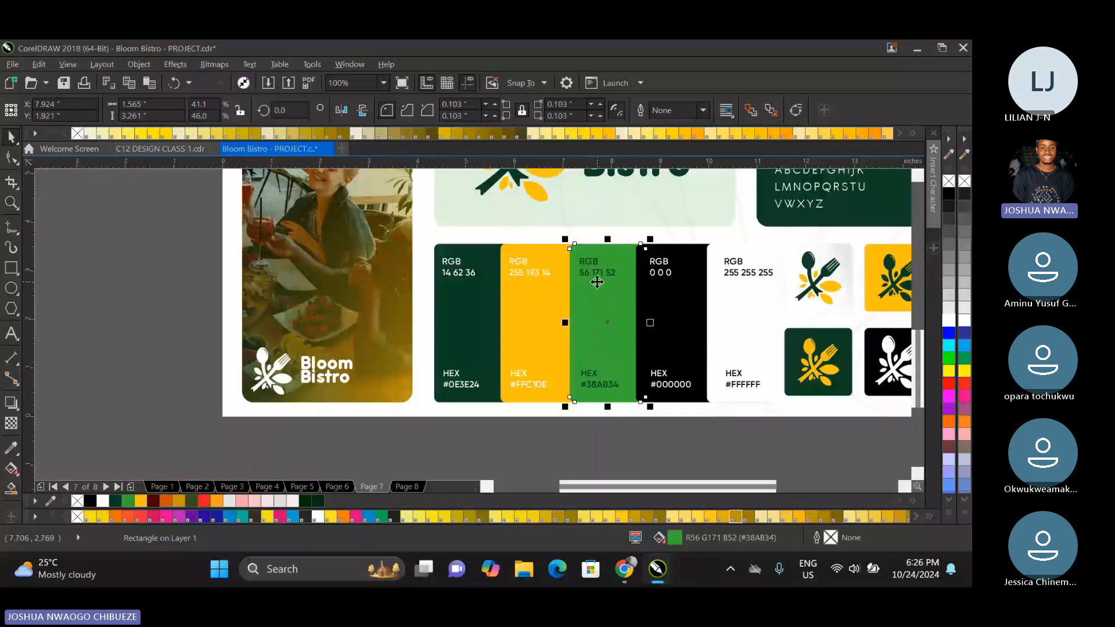
scroll(597, 282, up, 2)
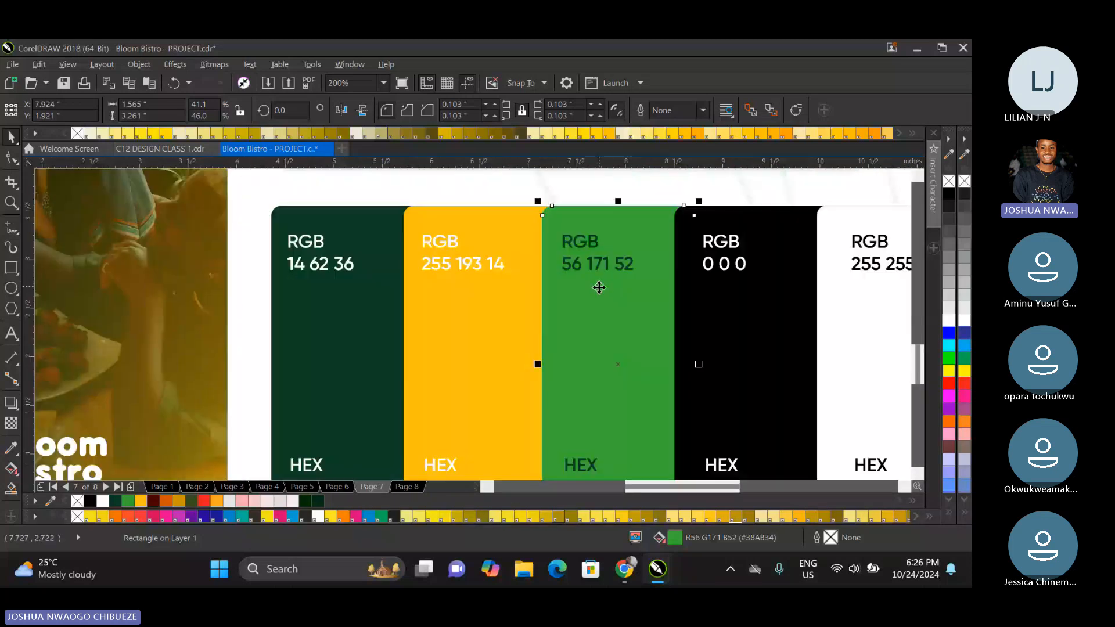
scroll(598, 288, down, 1)
scroll(532, 391, down, 1)
scroll(409, 272, up, 1)
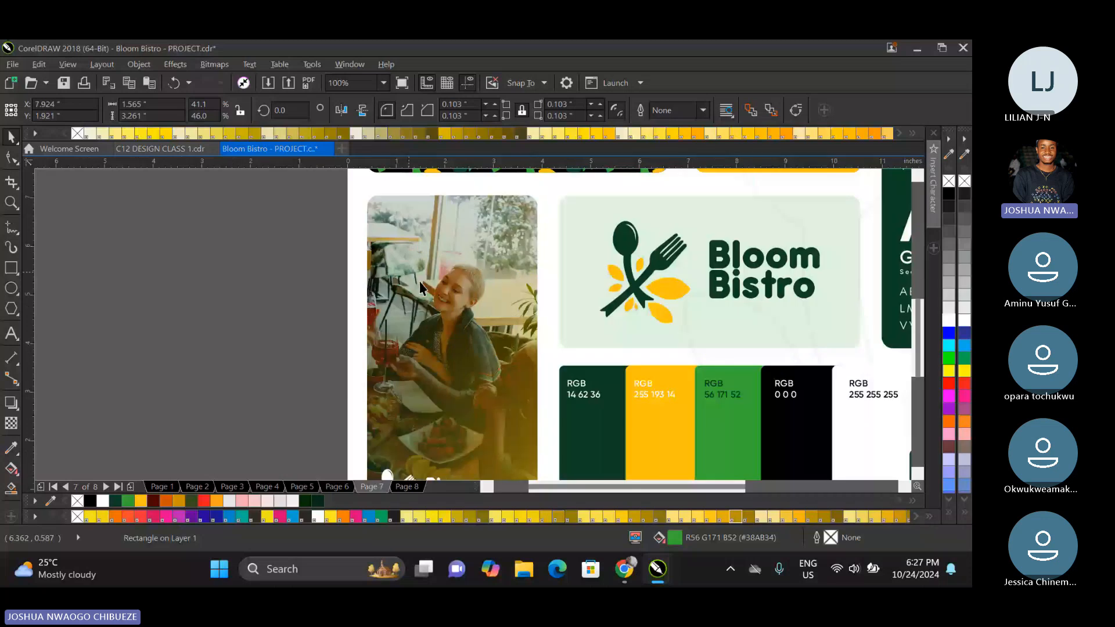
Examine the brand board's photo panel and the four coloured logo icon tiles, and fit the view to the whole board.
scroll(426, 289, down, 1)
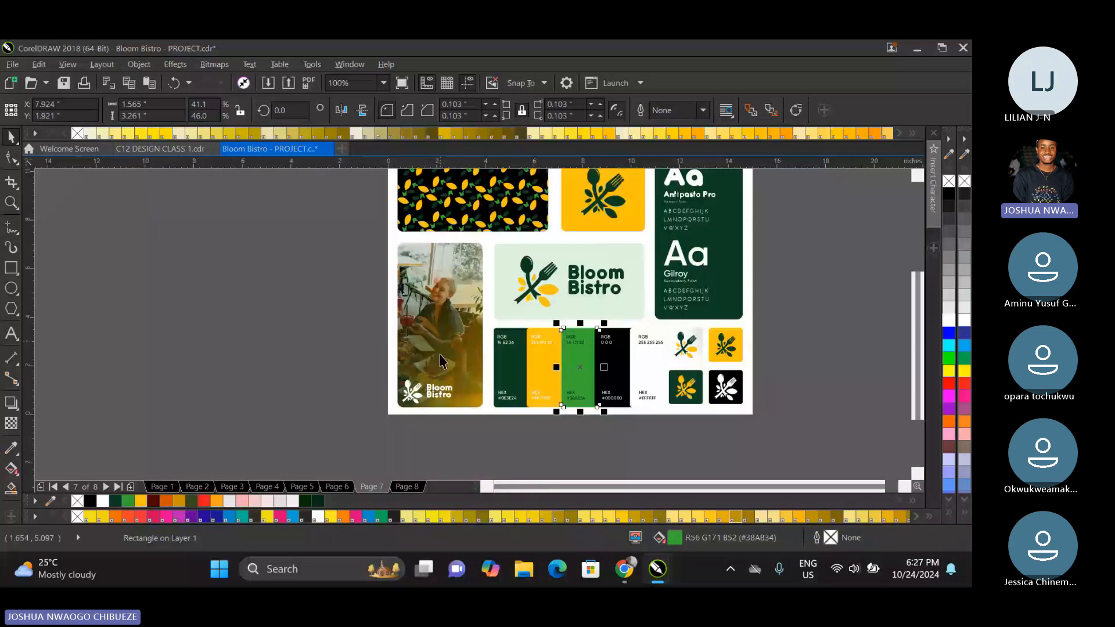
scroll(440, 361, up, 1)
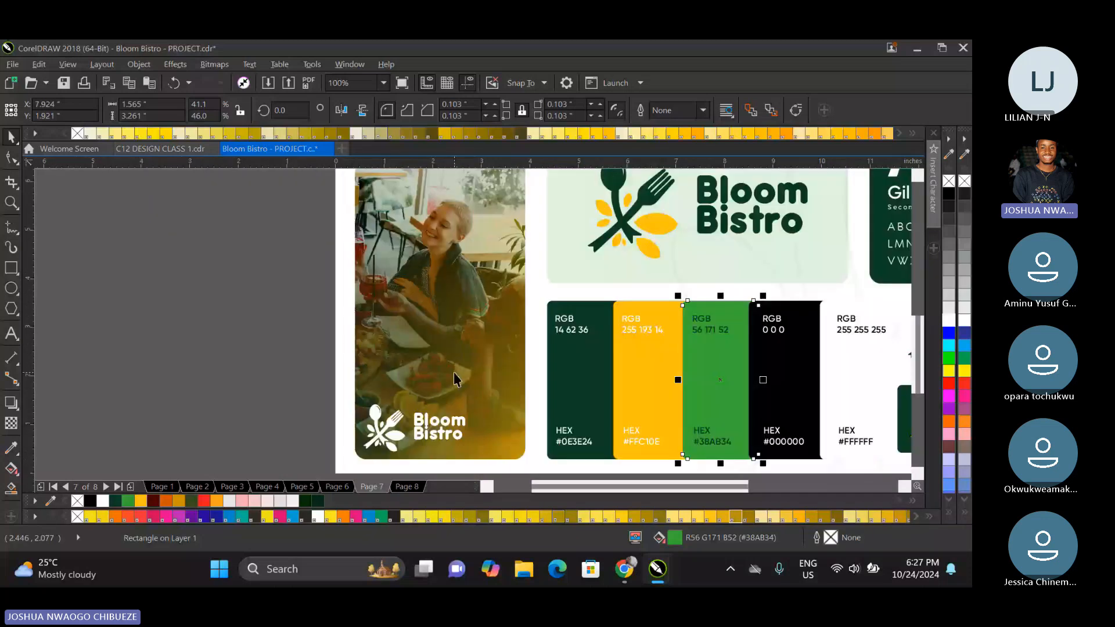
scroll(454, 379, down, 2)
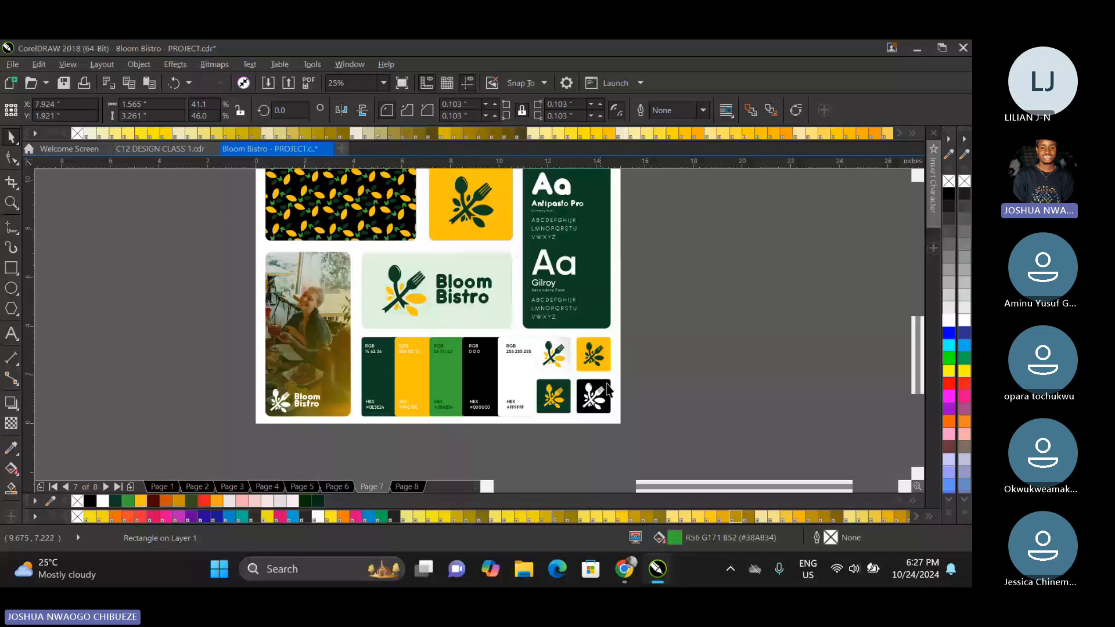
scroll(608, 390, up, 2)
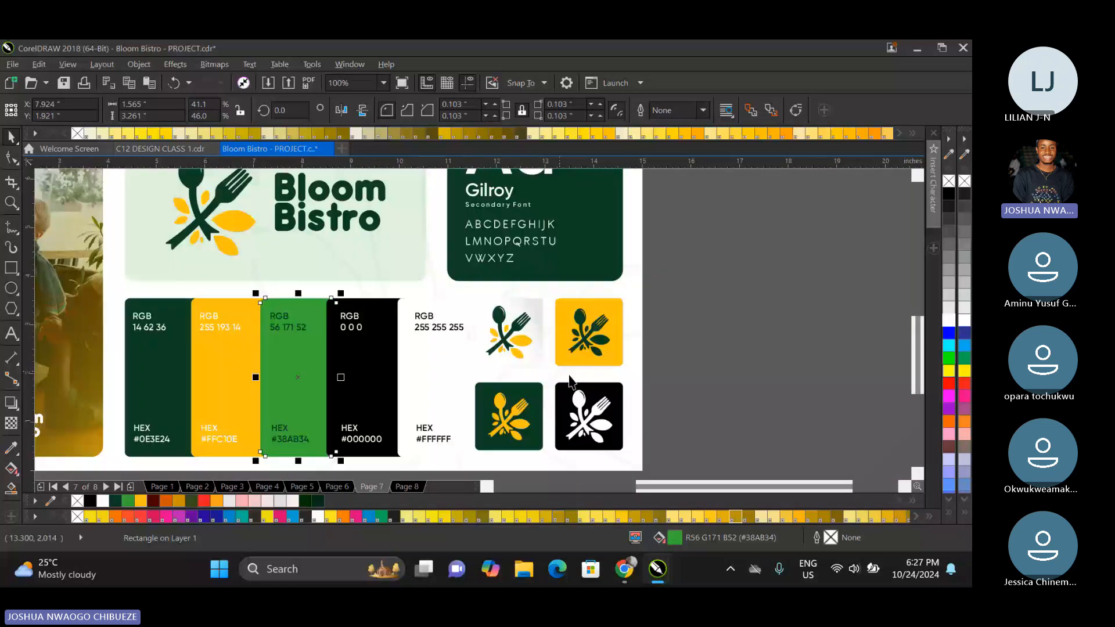
scroll(569, 380, up, 1)
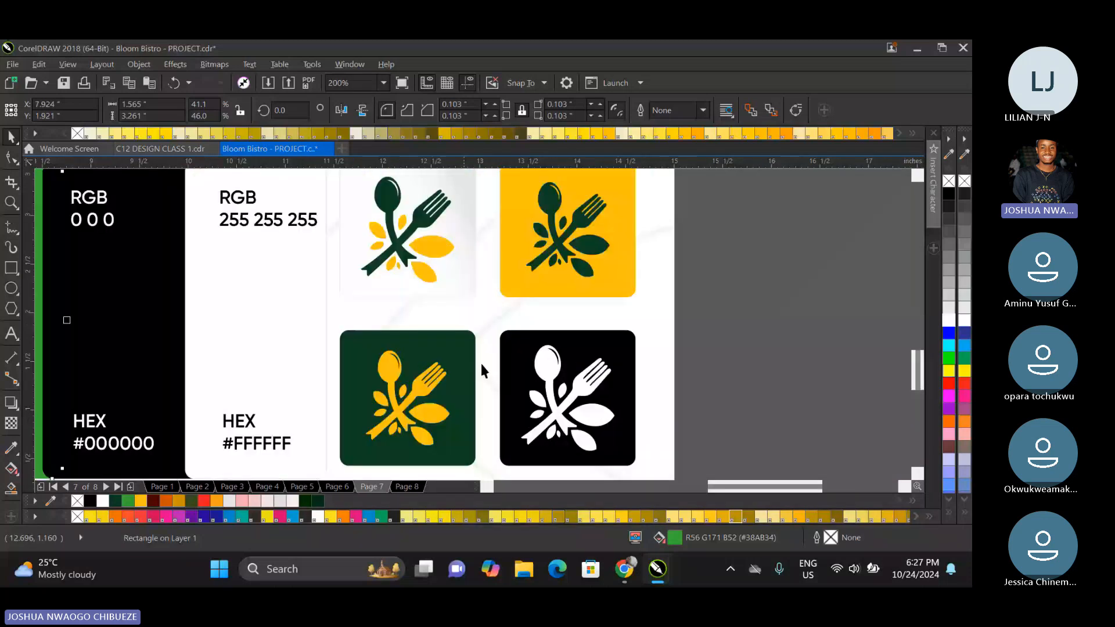
scroll(480, 362, down, 1)
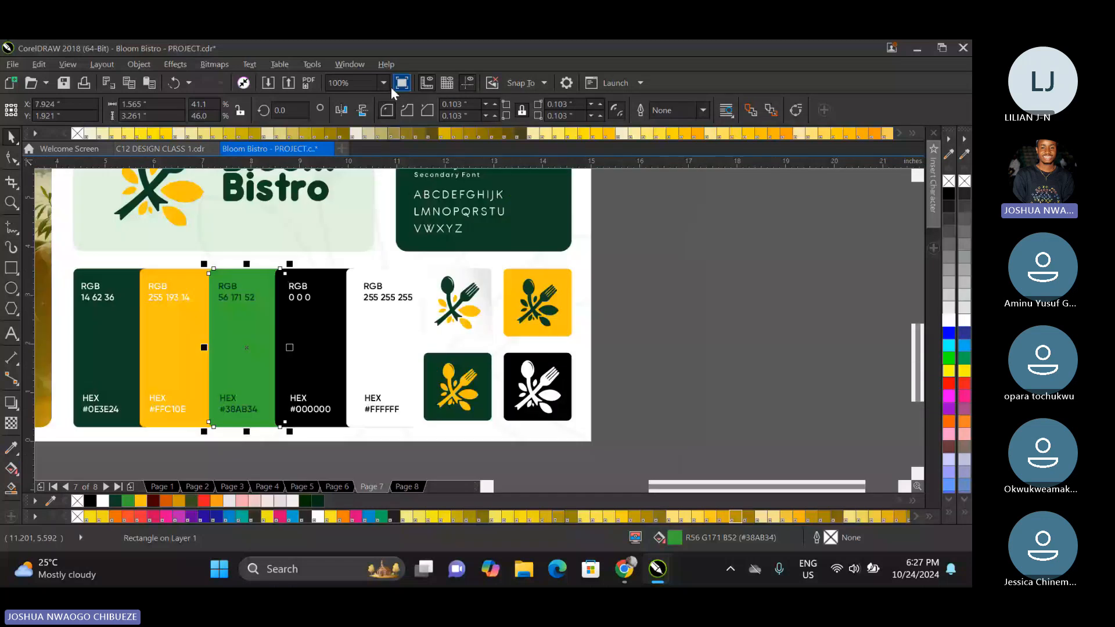
click(383, 86)
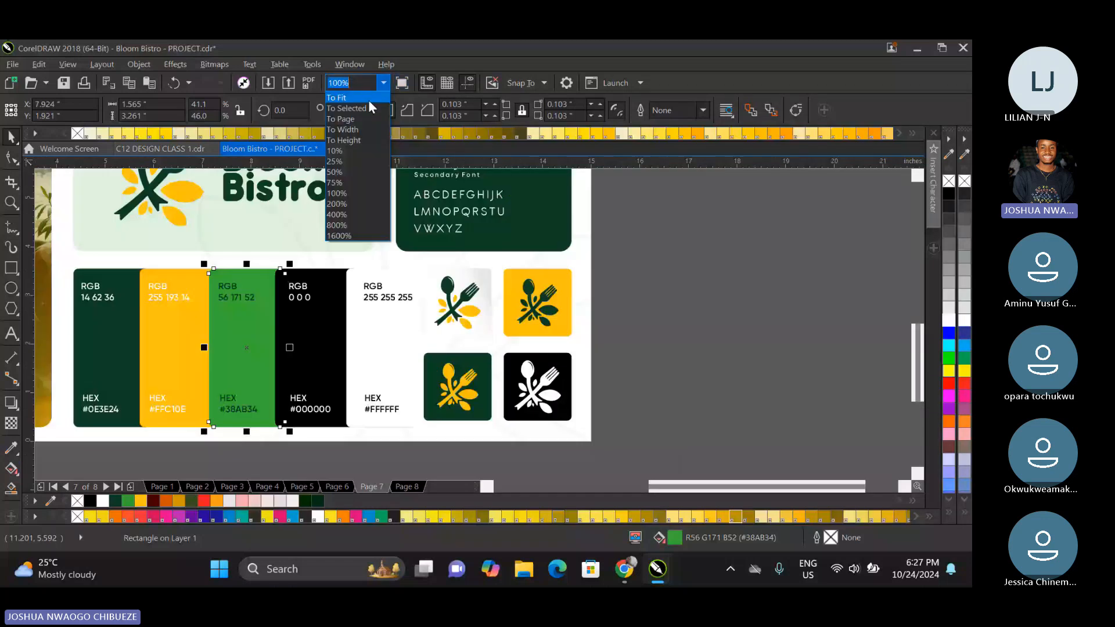
click(368, 100)
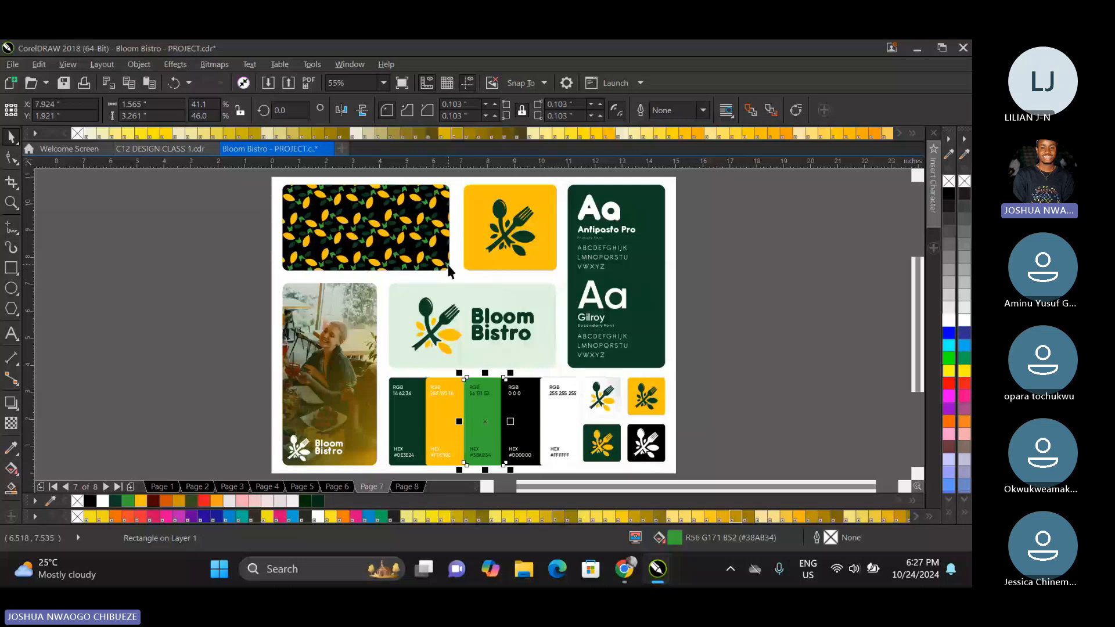
Page back from the brand board to the foreword on page 3 and review the concept and rationale pages.
key(Page_Up)
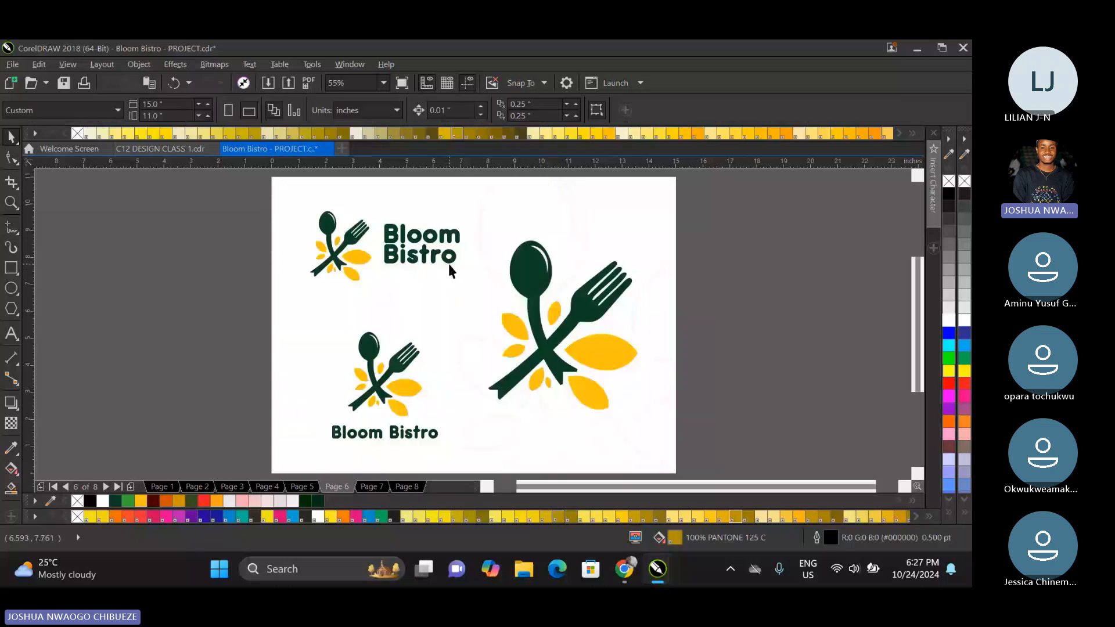
key(Page_Down)
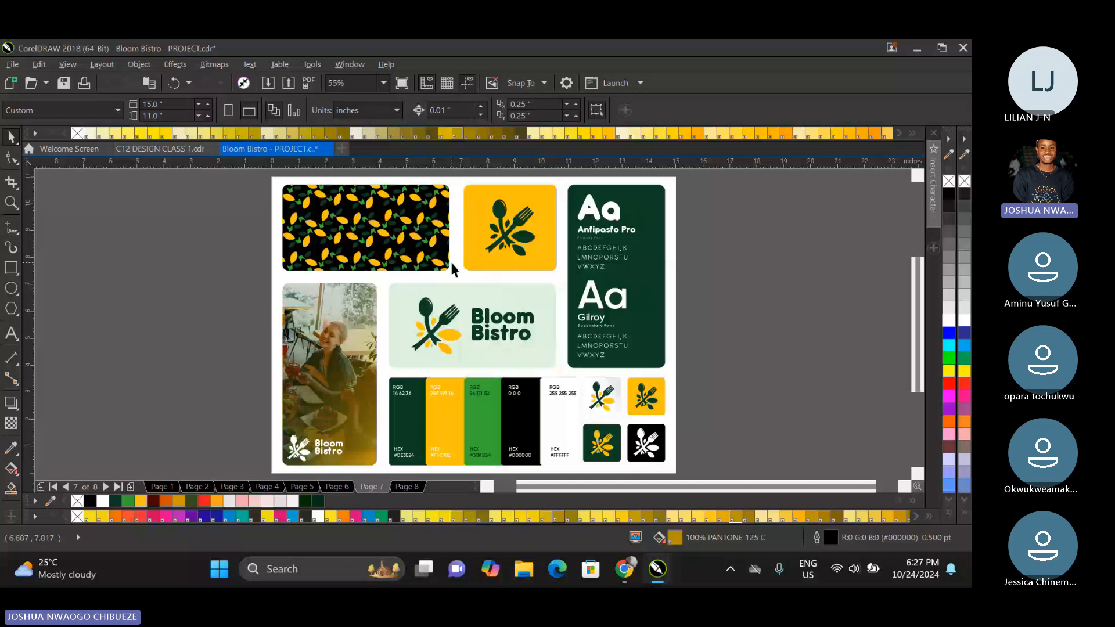
key(Page_Up)
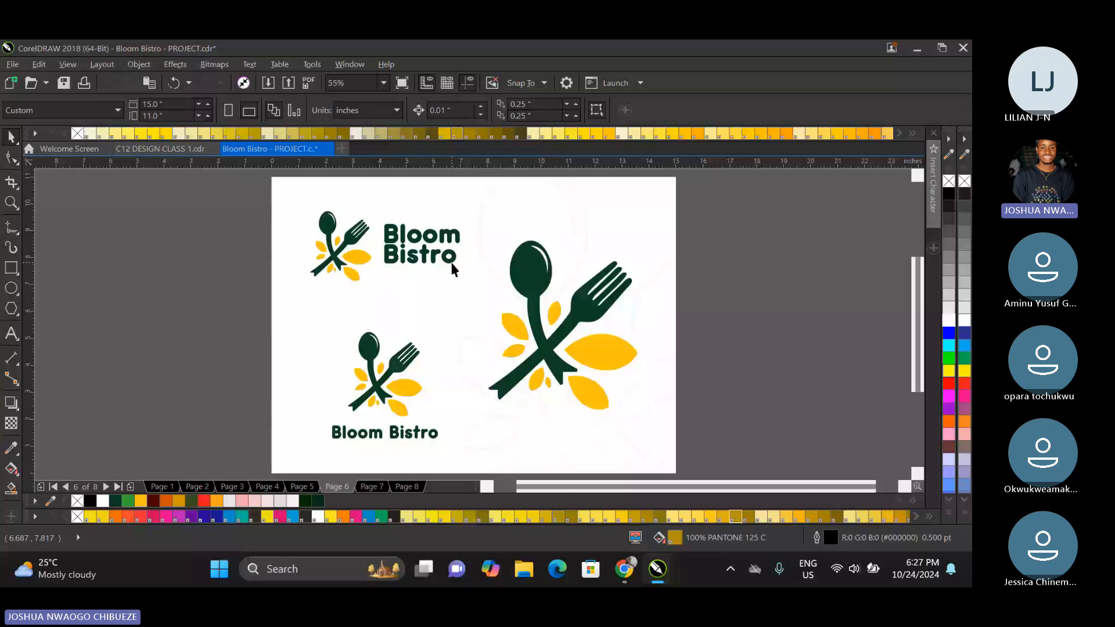
key(Page_Up)
key(Page_Up)
key(Page_Up)
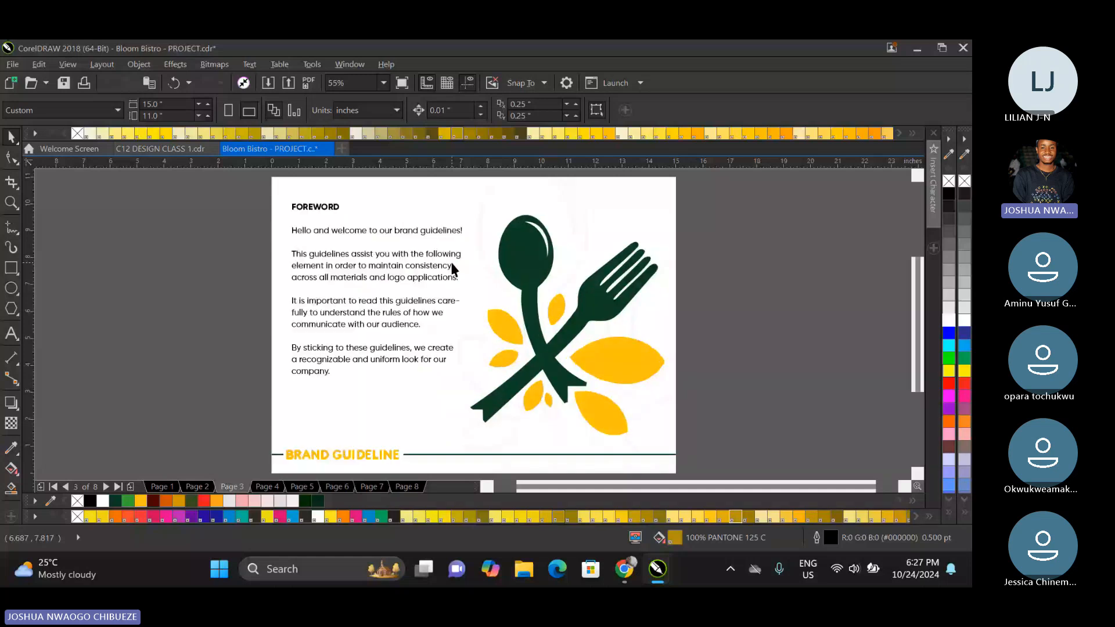
key(Page_Down)
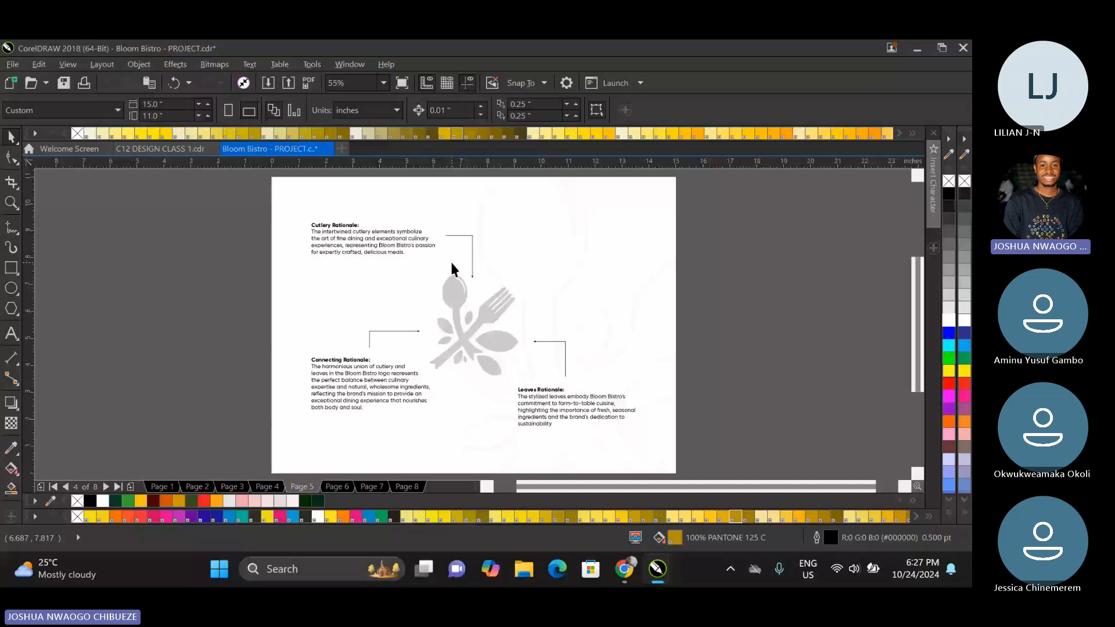
key(Page_Down)
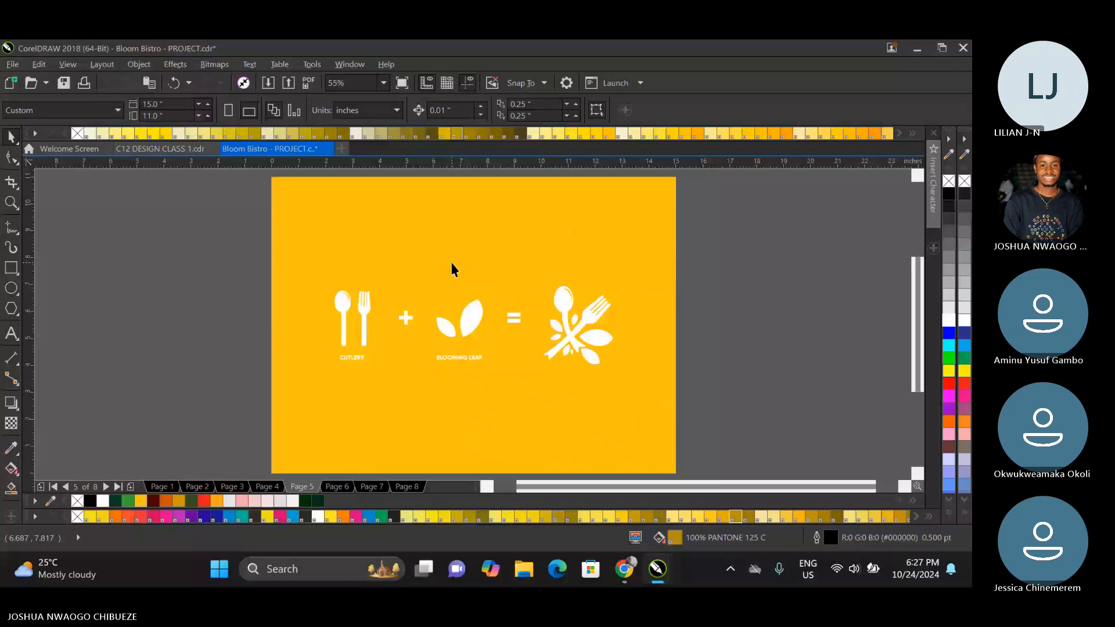
key(Page_Up)
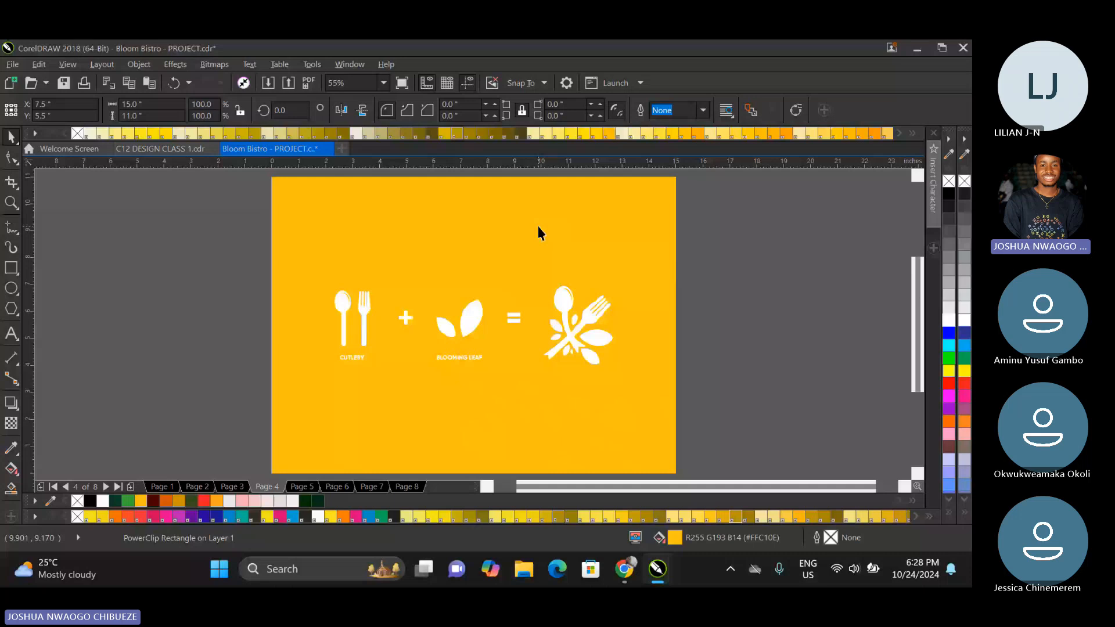
Fill the full-page background rectangle on page 8 with the brand green #38AB34.
key(Page_Down)
key(Page_Down)
key(Page_Down)
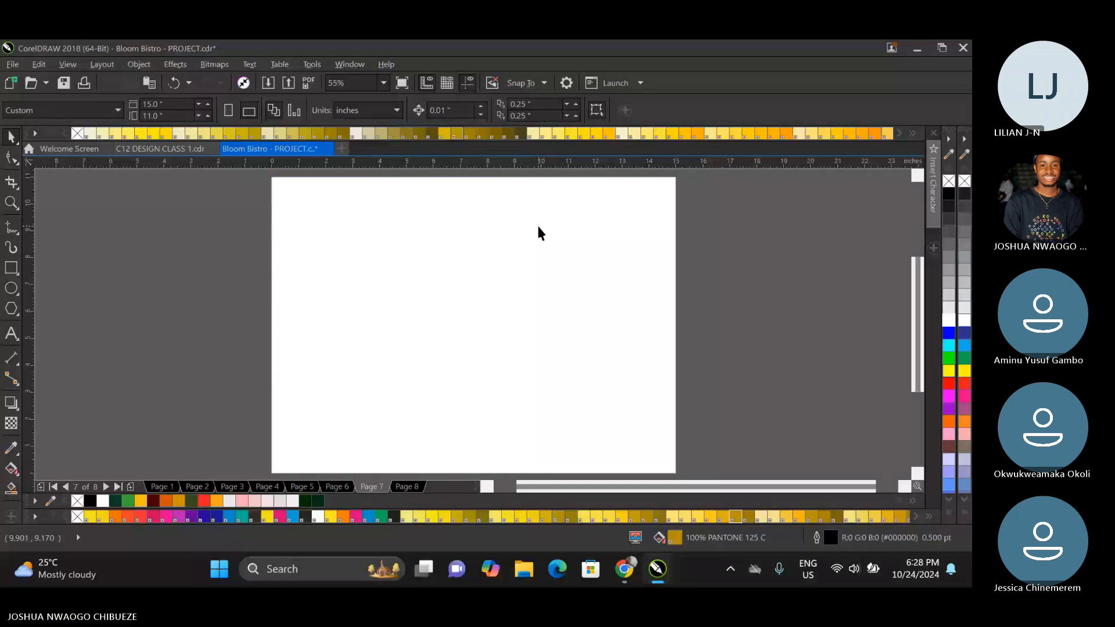
key(Page_Down)
click(538, 228)
click(126, 501)
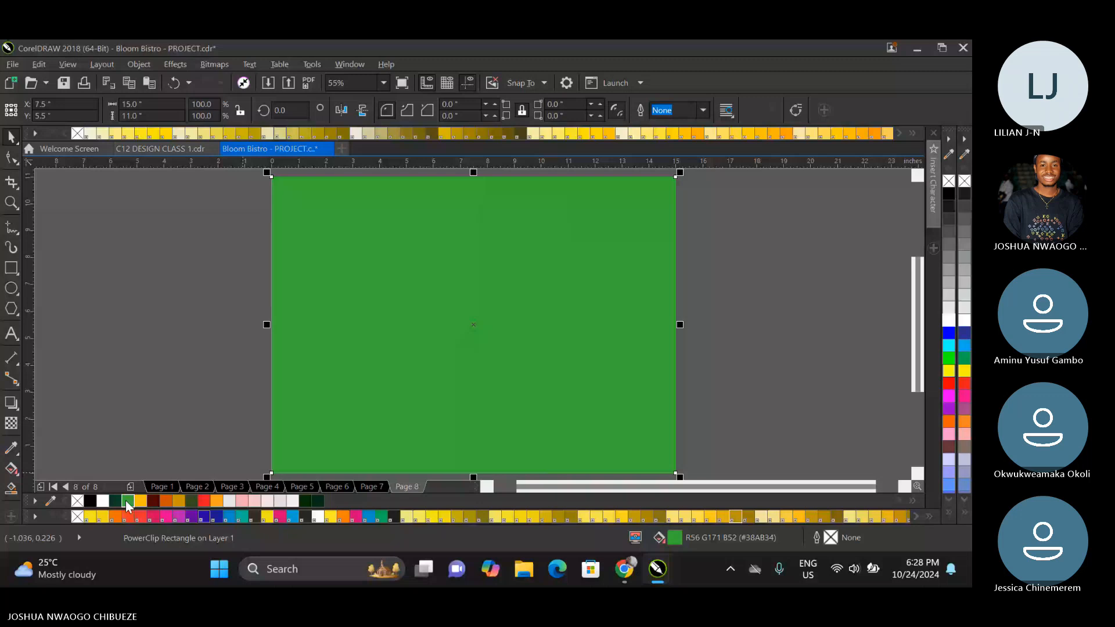
click(67, 350)
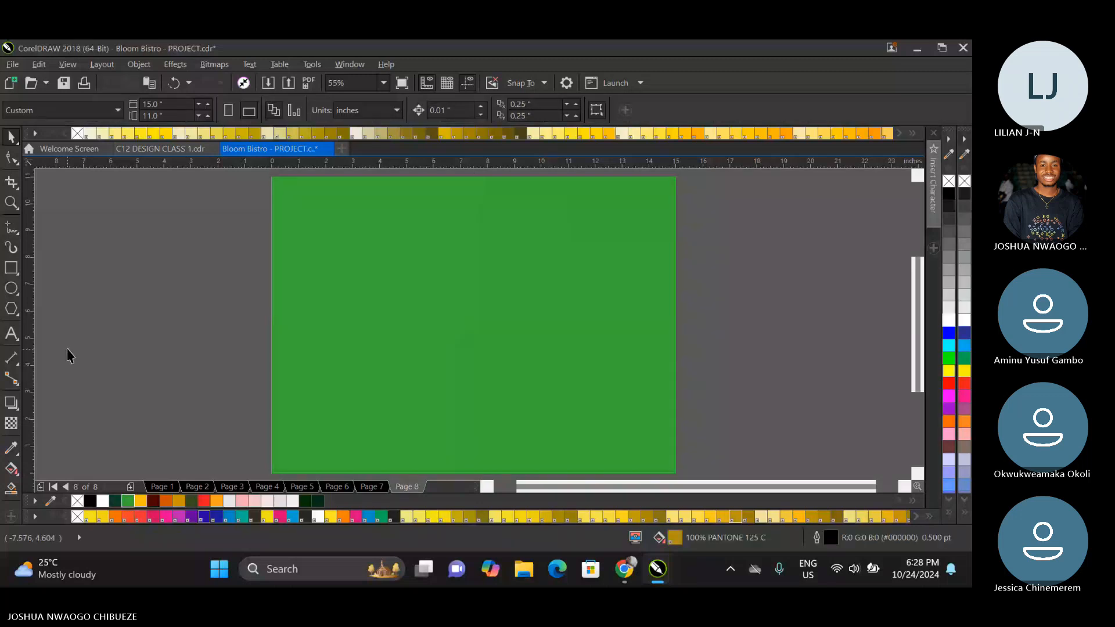
Copy the BRAND GUIDELINE footer text from the foreword page onto page 8 in the same place.
key(Page_Up)
key(Page_Up)
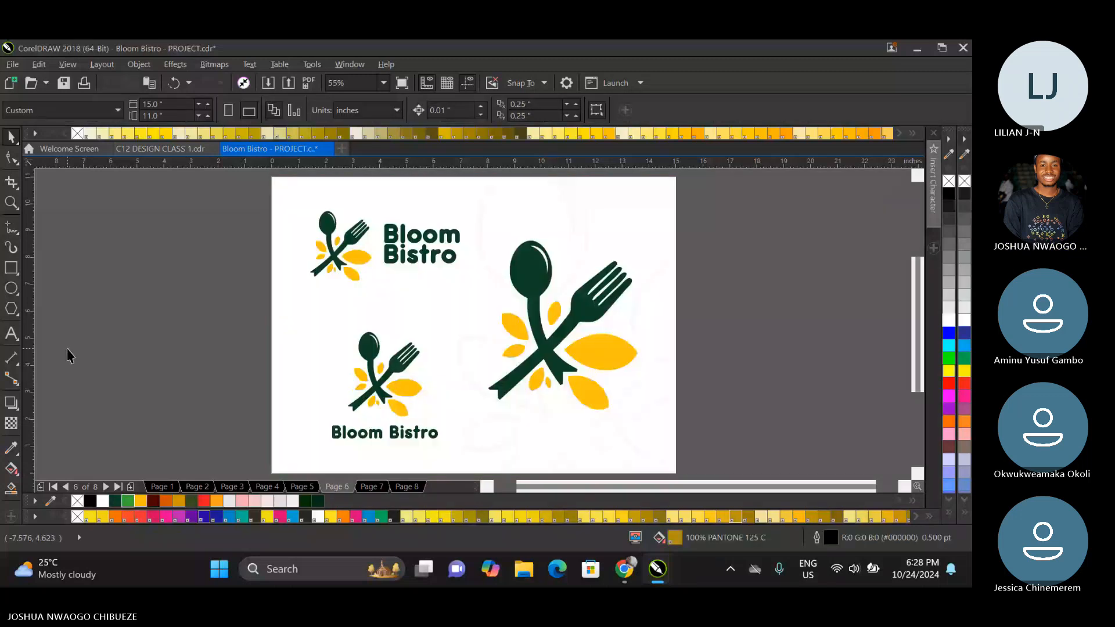
key(Page_Up)
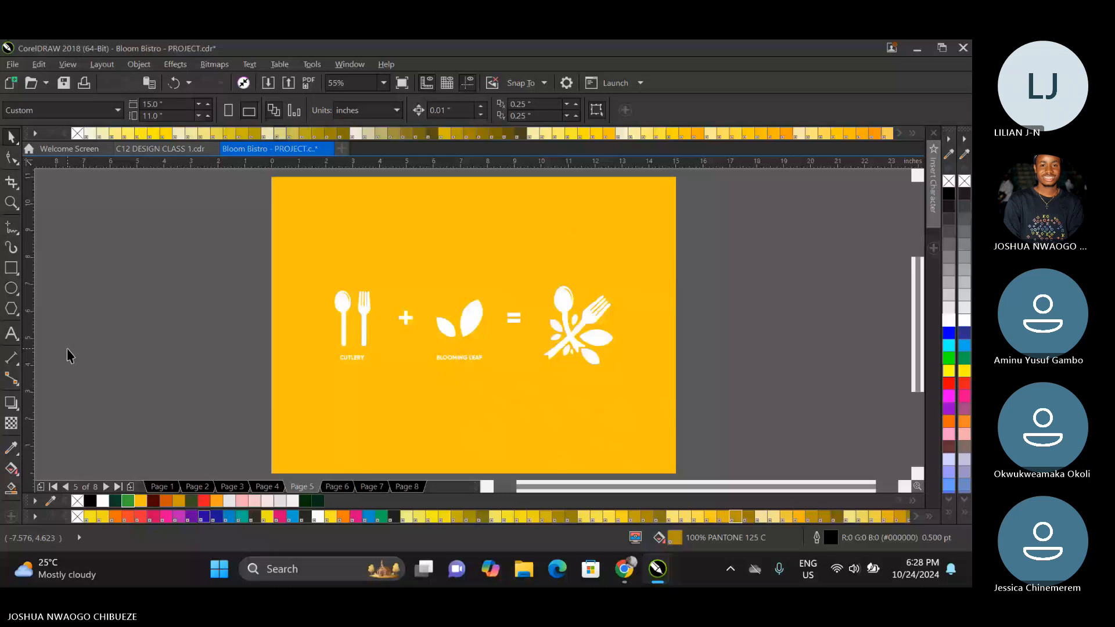
key(Page_Up)
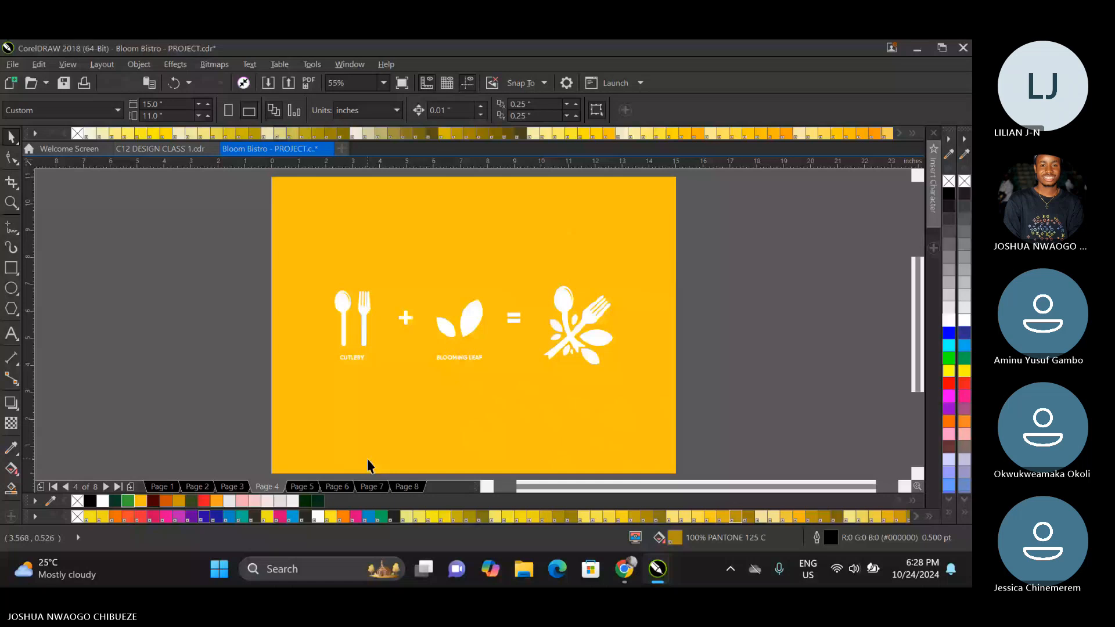
key(ctrl+z)
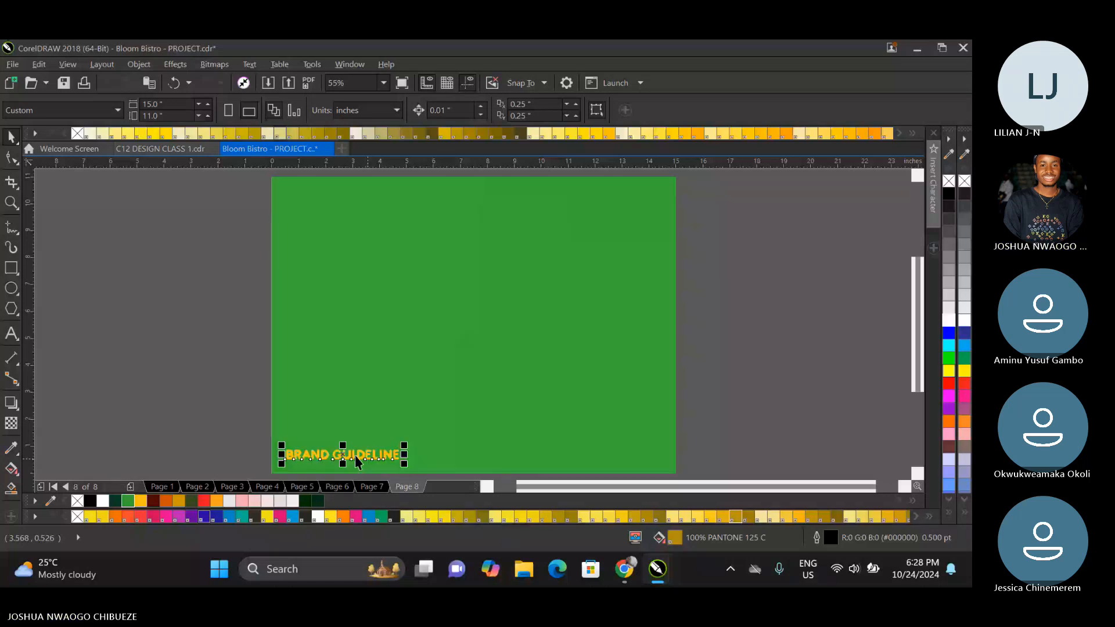
Scale the BRAND GUIDELINE text on page 8 up to about 14.13 in wide and colour it dark green #0E3E24.
click(400, 451)
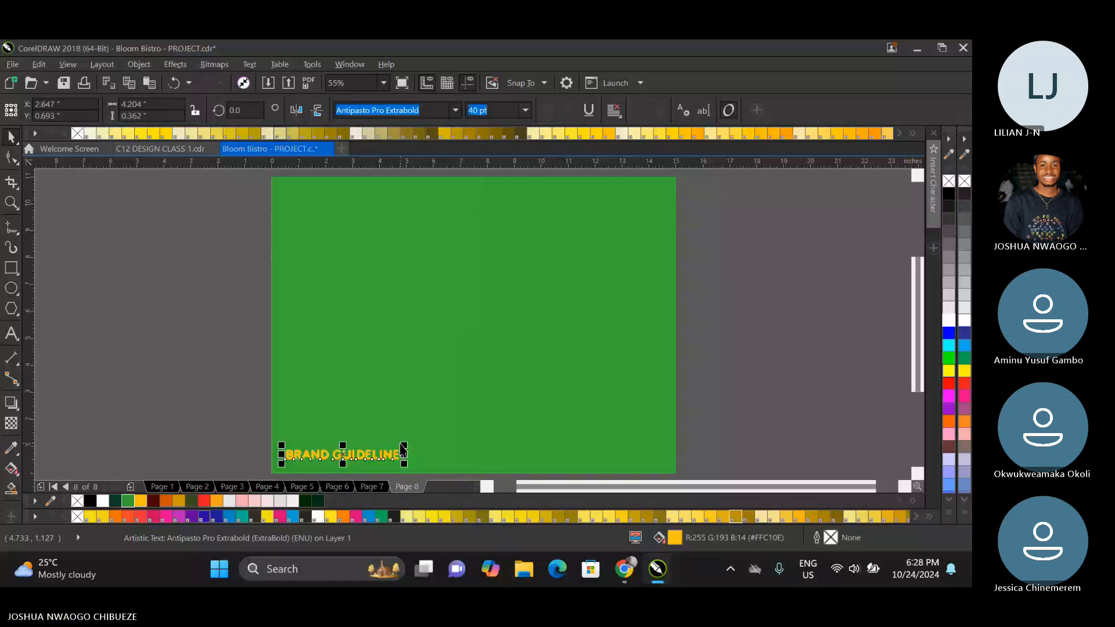
drag(402, 447, 670, 299)
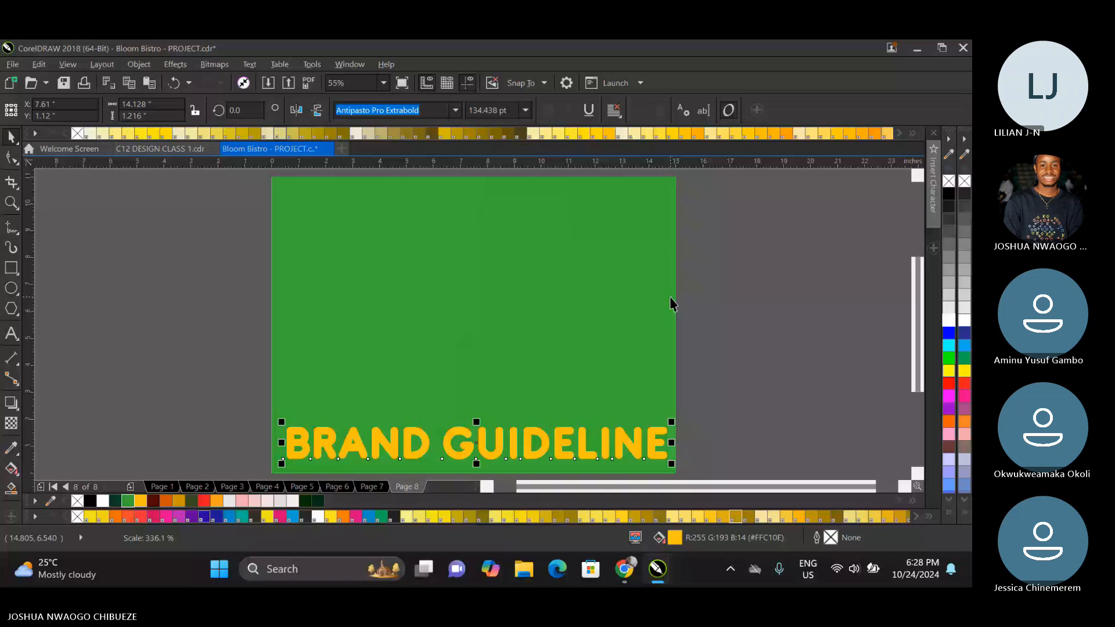
click(115, 501)
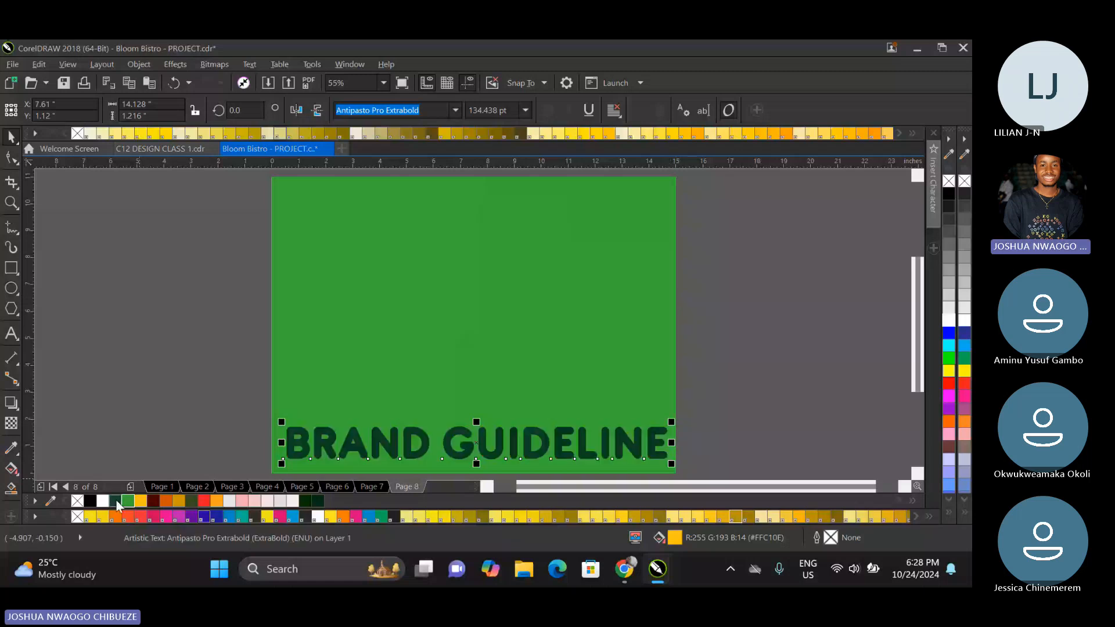
Break the large text on page 8 into two lines, with BRAND above GUIDELINE.
click(11, 335)
click(439, 435)
key(Return)
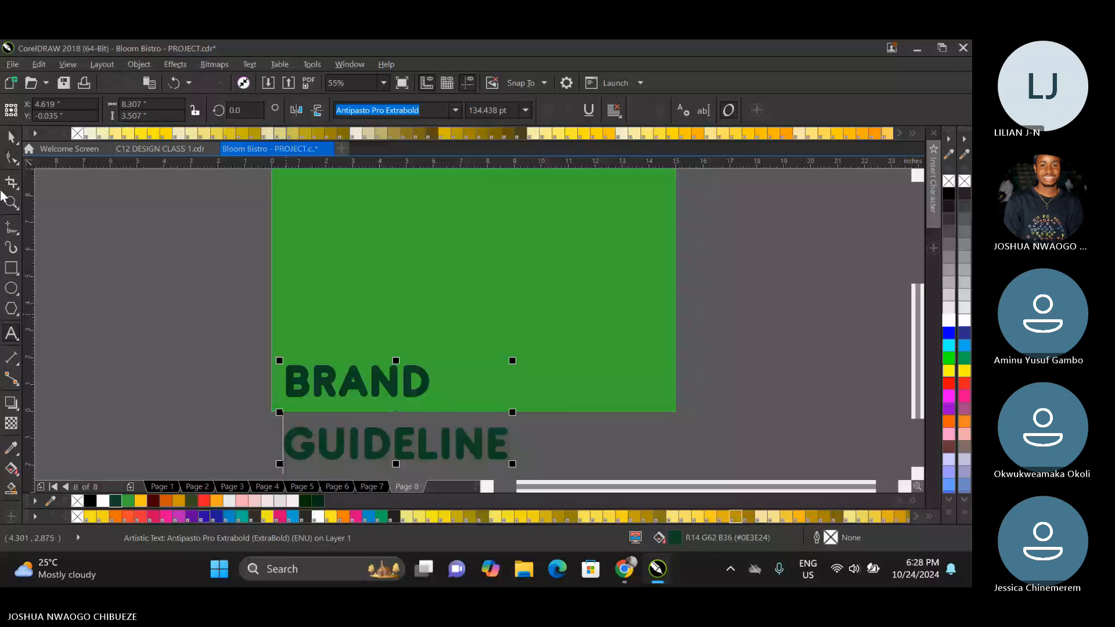
click(11, 137)
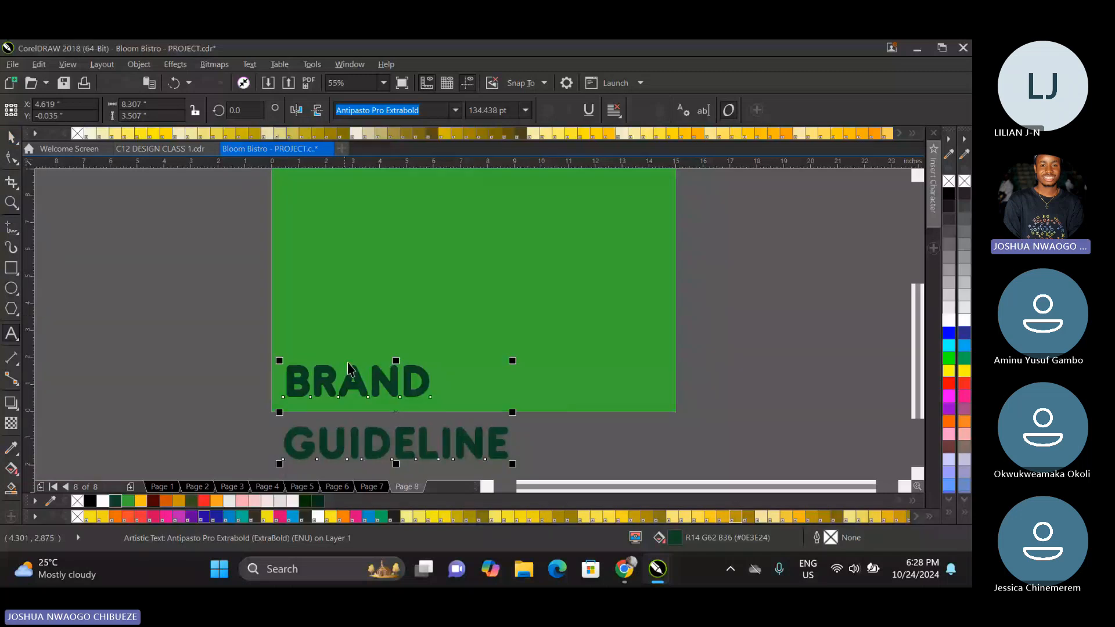
Move the two-line BRAND GUIDELINE text up onto page 8 and tighten the spacing between its lines.
drag(349, 369, 353, 306)
click(12, 157)
drag(281, 400, 272, 359)
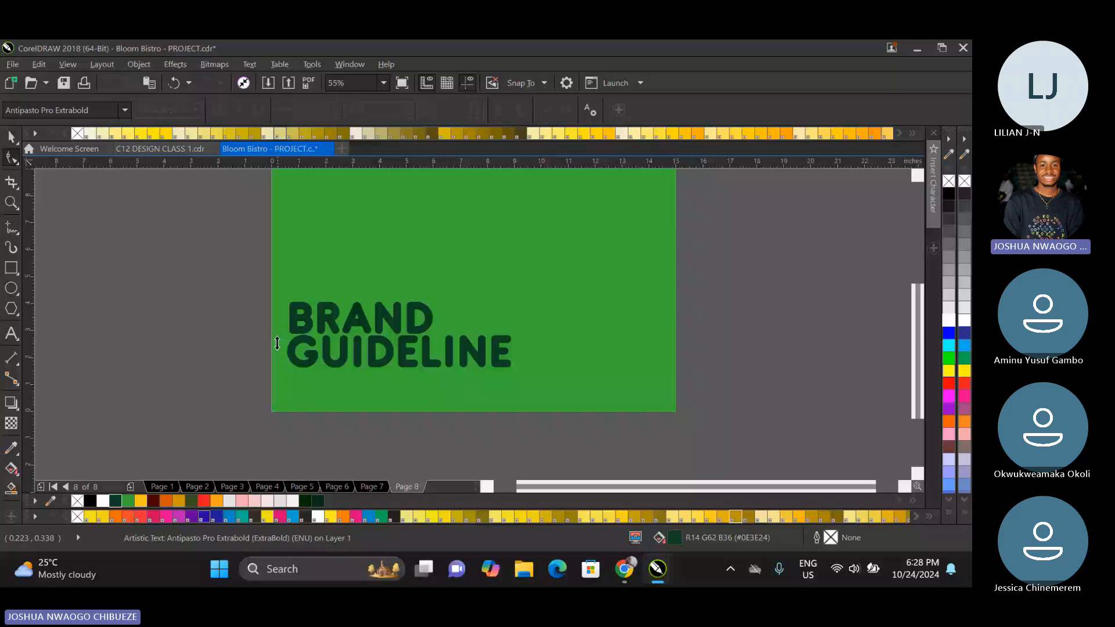
Replace the word GUIDELINE with MATERIALS in the large text and move the text down near the bottom edge of page 8.
click(11, 335)
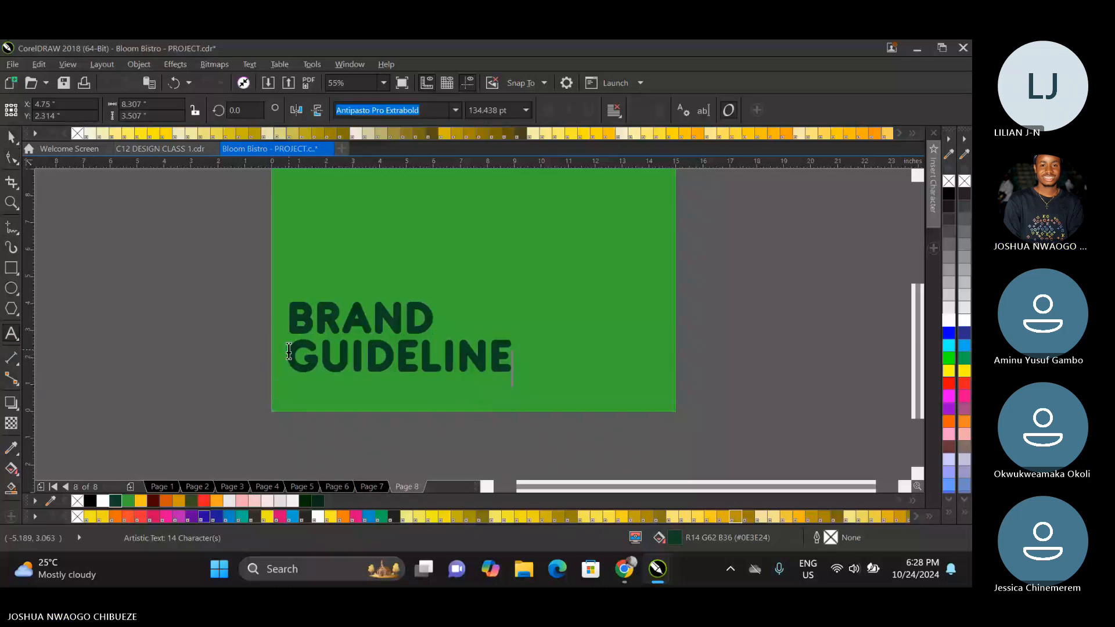
drag(289, 351, 545, 347)
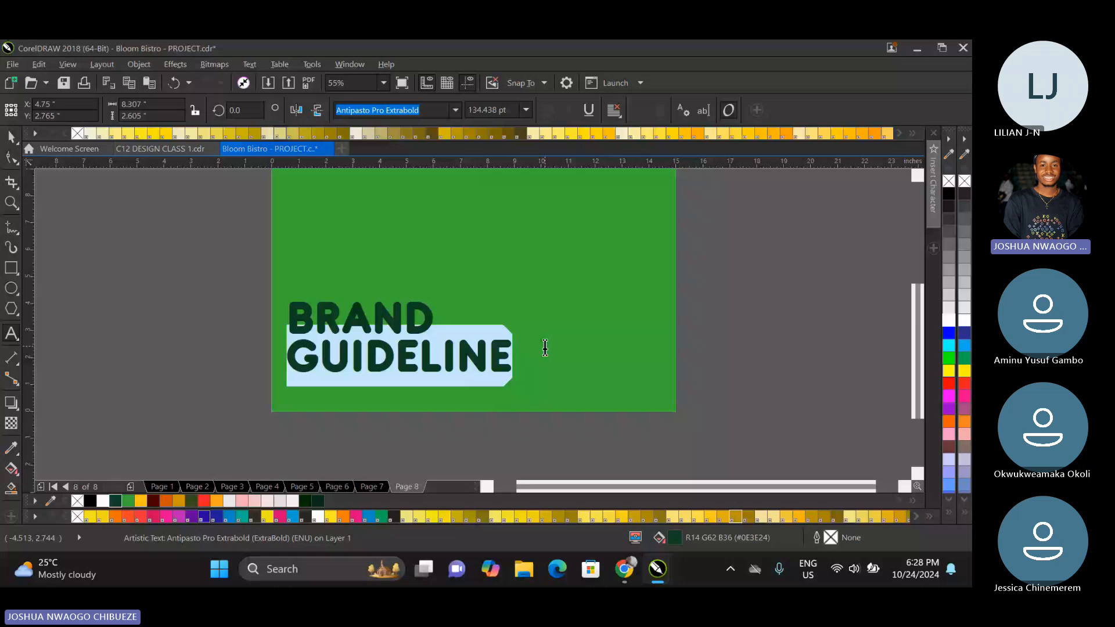
text(m)
key(BackSpace)
text(MATERIALS)
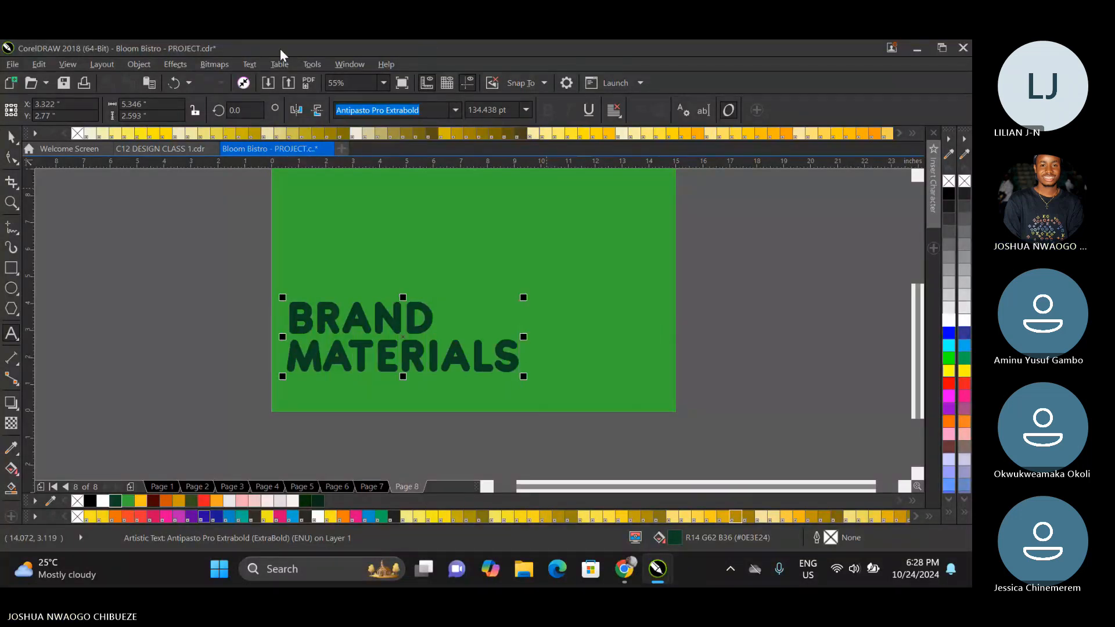
click(11, 136)
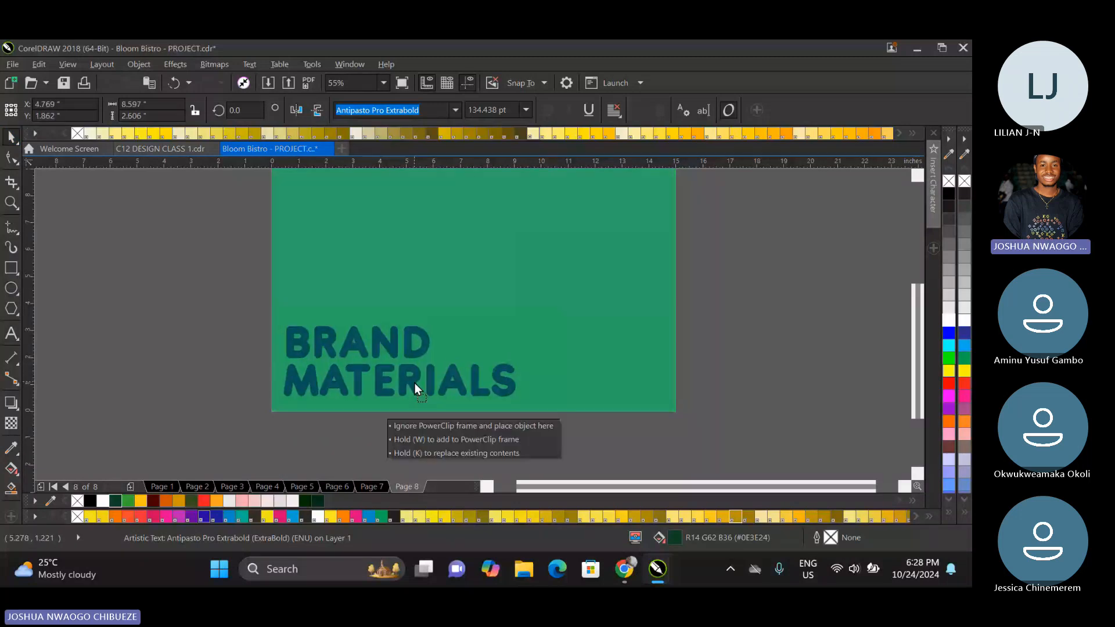
Copy both thin footer line segments beside the BRAND GUIDELINE footer on page 2 onto page 8 in the same place.
key(Page_Up)
key(Page_Up)
key(Page_Up)
key(Page_Up)
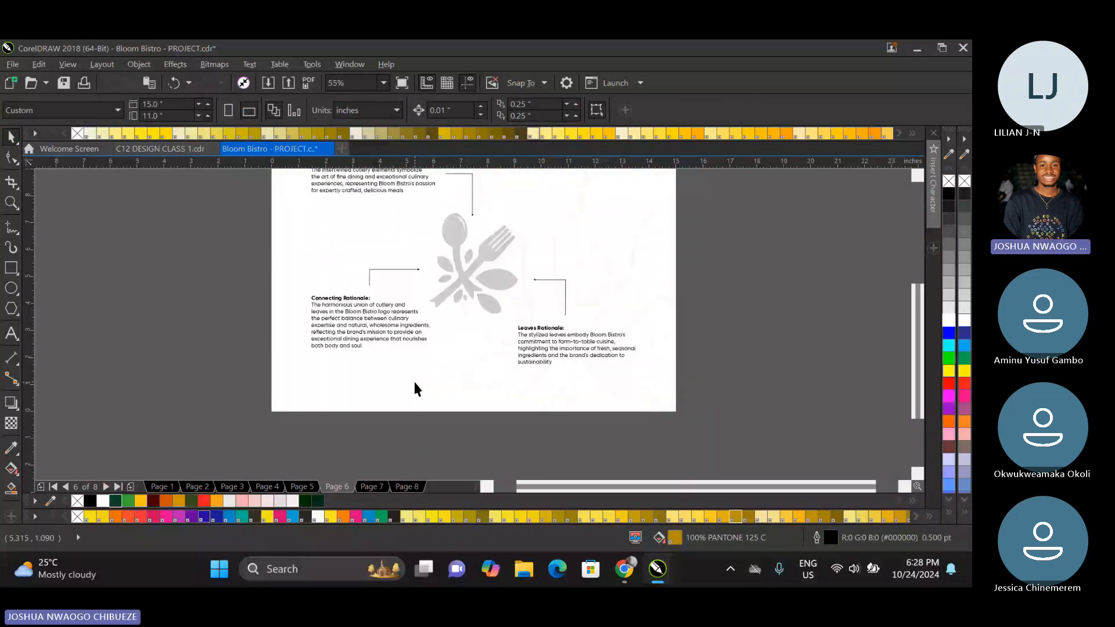
key(Page_Up)
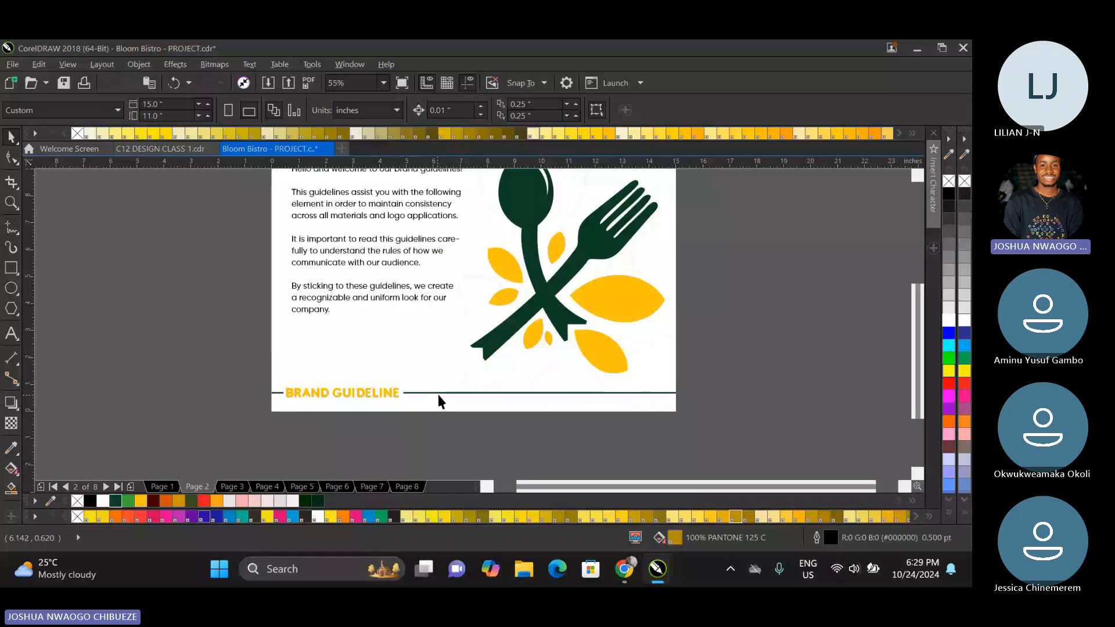
click(438, 394)
shift+click(280, 389)
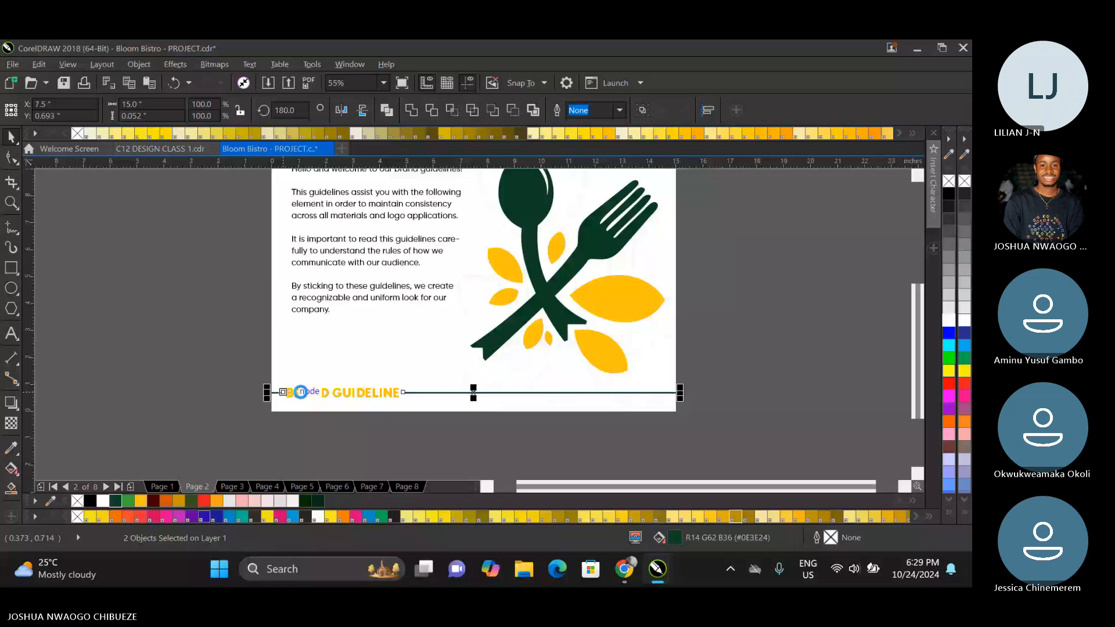
key(Page_Down)
key(Page_Down)
key(Page_Down)
key(Page_Down)
key(Page_Down)
key(Page_Down)
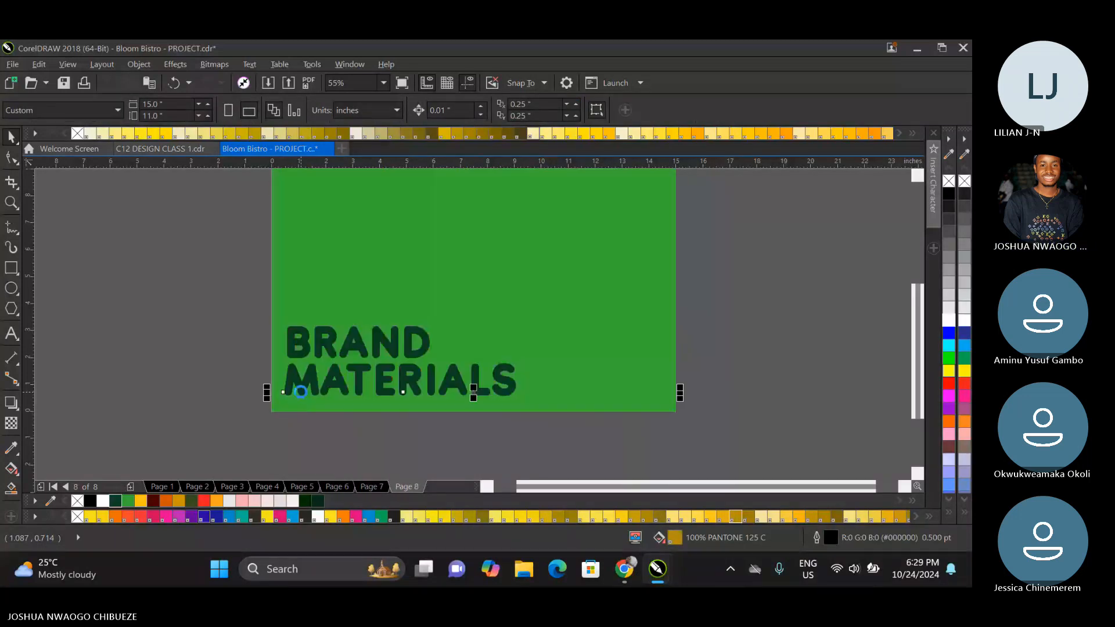
click(301, 392)
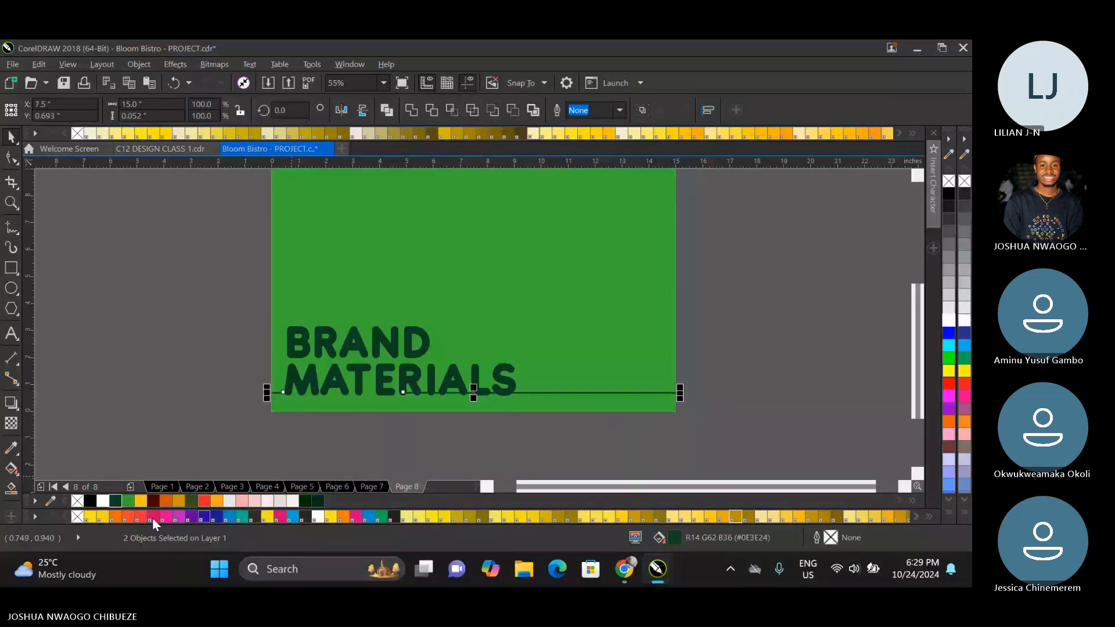
Recolour both footer line segments on page 8 with the brand yellow #FFC10E.
right_click(140, 502)
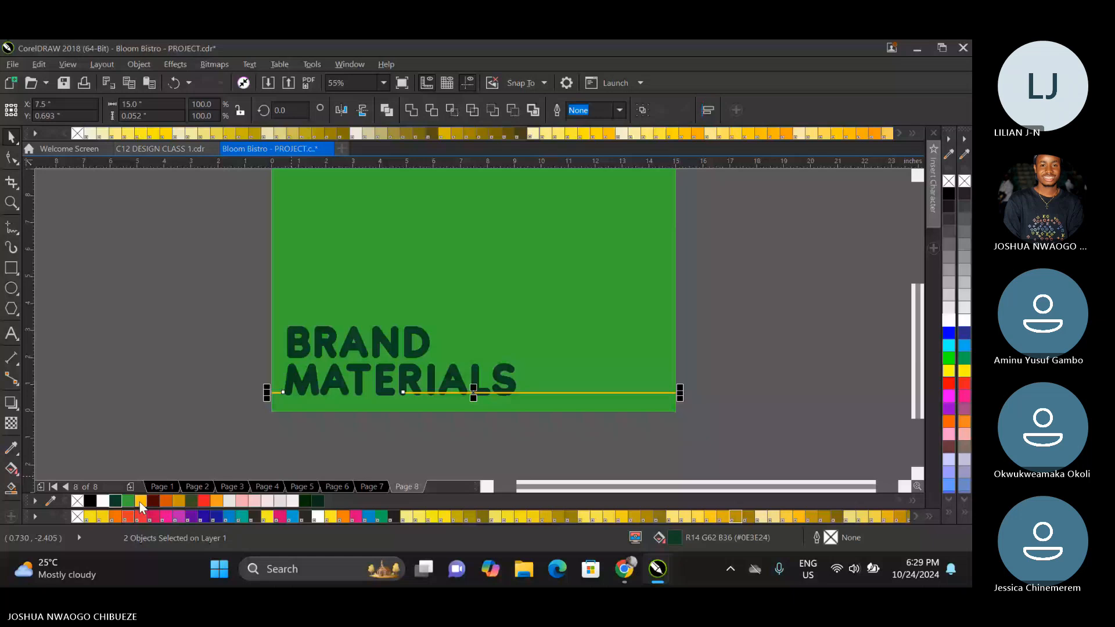
click(140, 502)
click(793, 334)
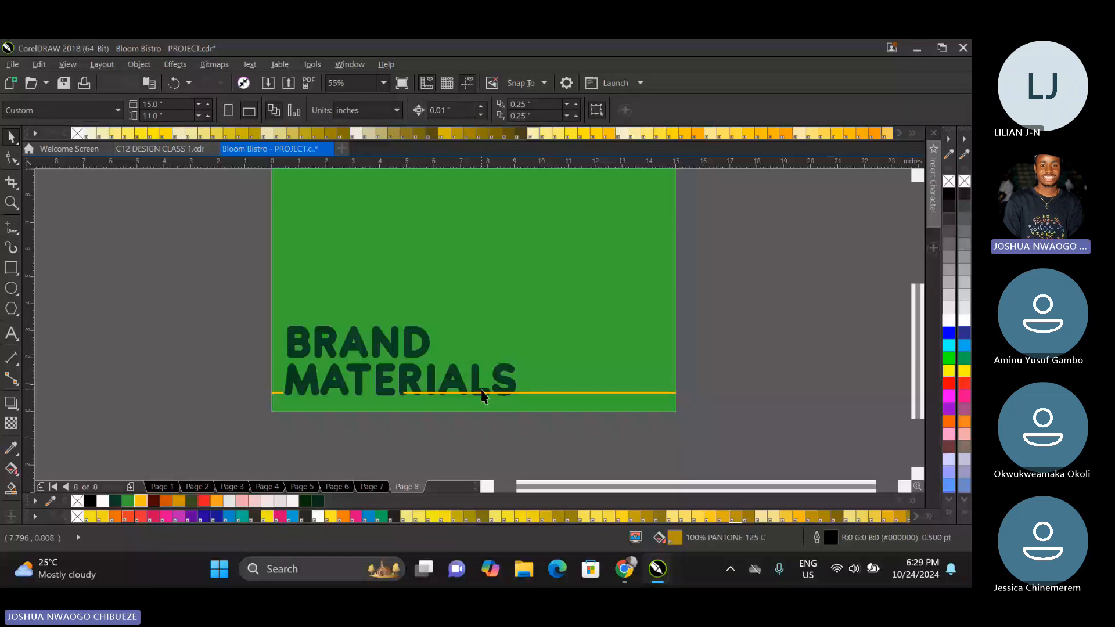
Shorten the longer yellow line to clear the word MATERIALS, and scale the BRAND MATERIALS text down to about 7.38 in wide.
click(481, 395)
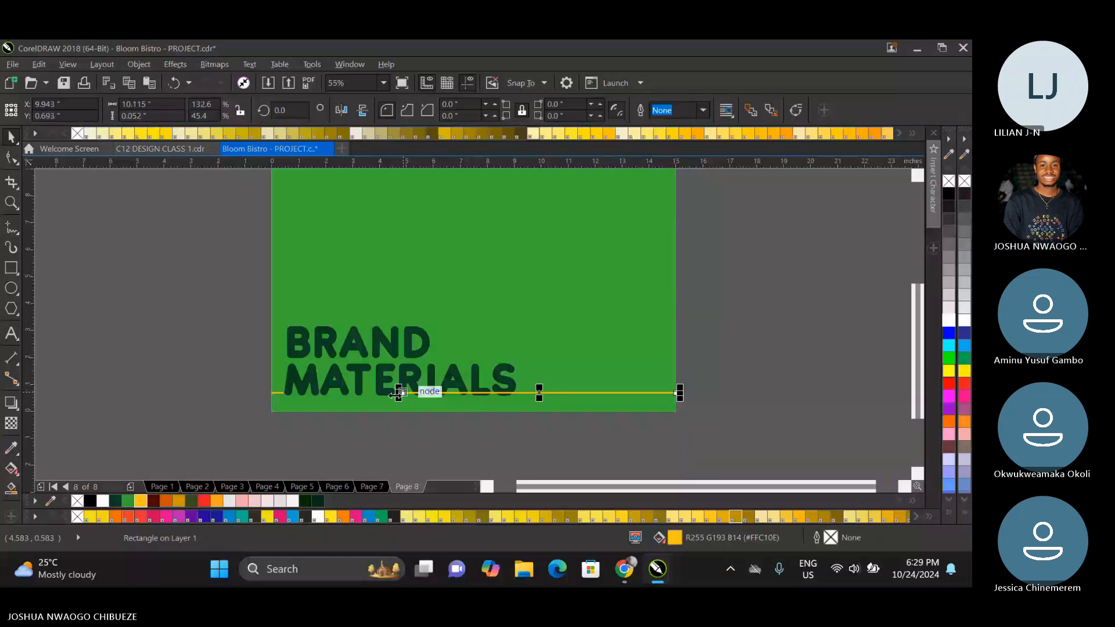
drag(398, 393, 516, 409)
click(505, 380)
drag(517, 326, 505, 327)
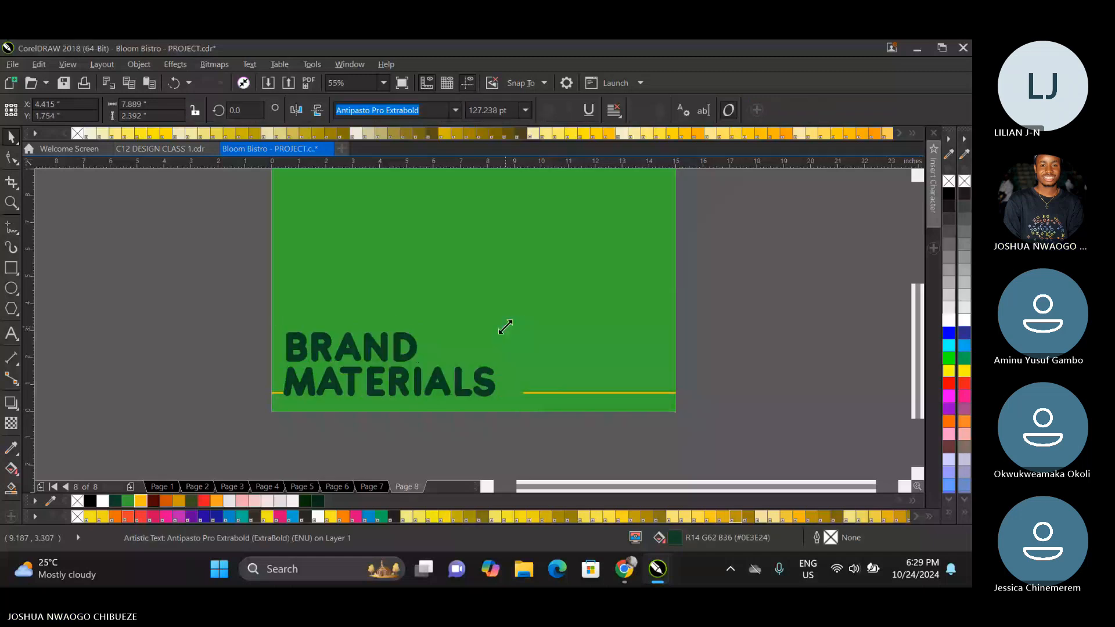
drag(458, 380, 490, 409)
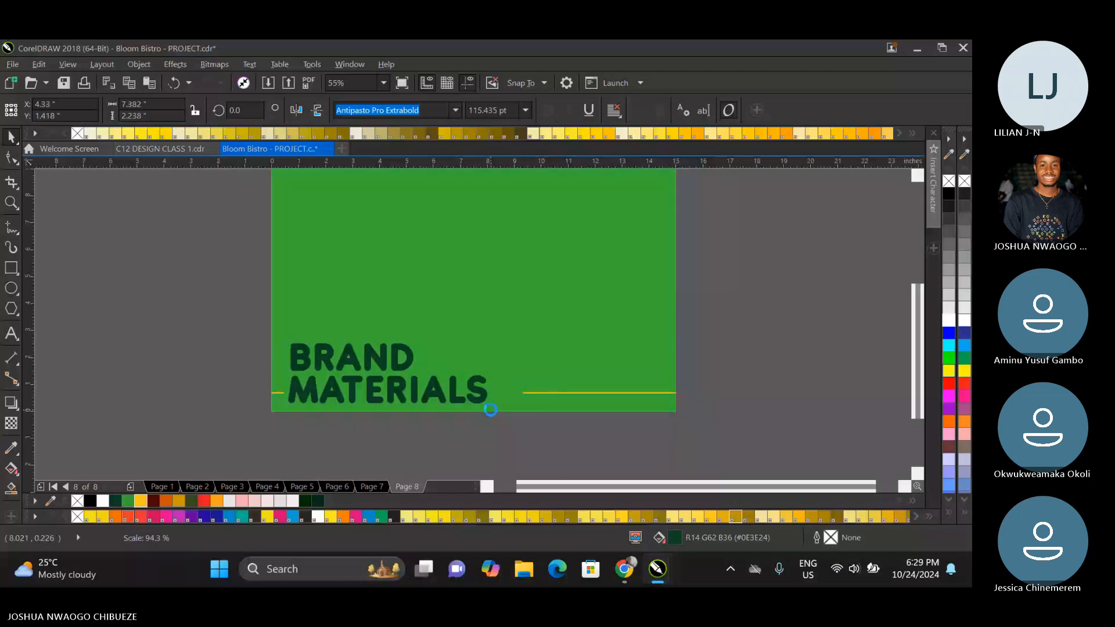
Extend the longer yellow line back toward the end of MATERIALS so it is about 6.53 in long.
click(522, 393)
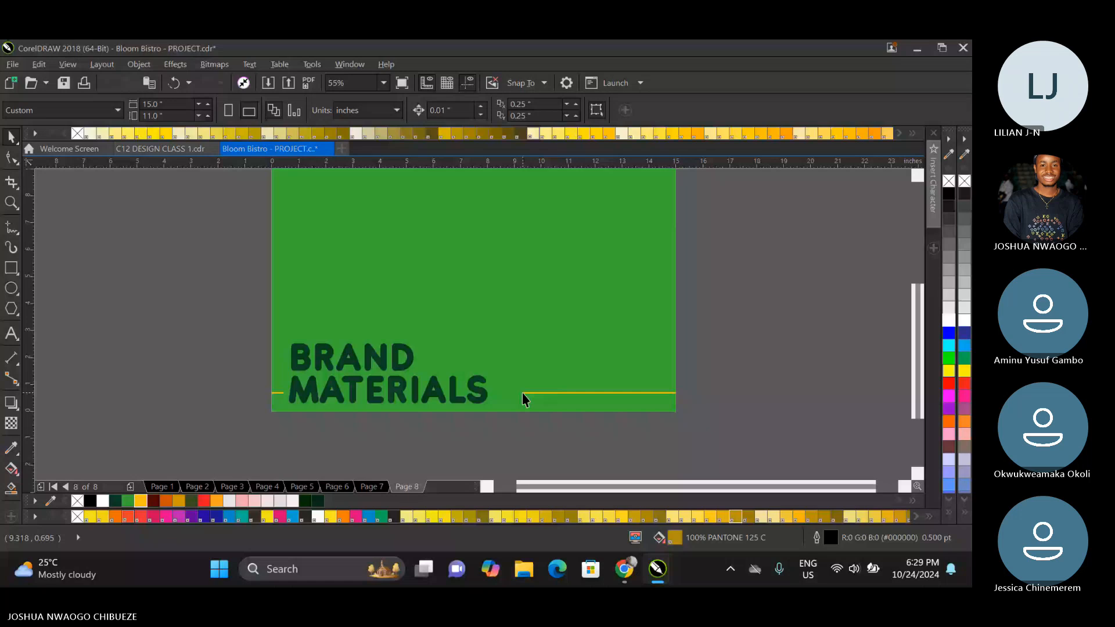
click(522, 392)
drag(521, 393, 494, 402)
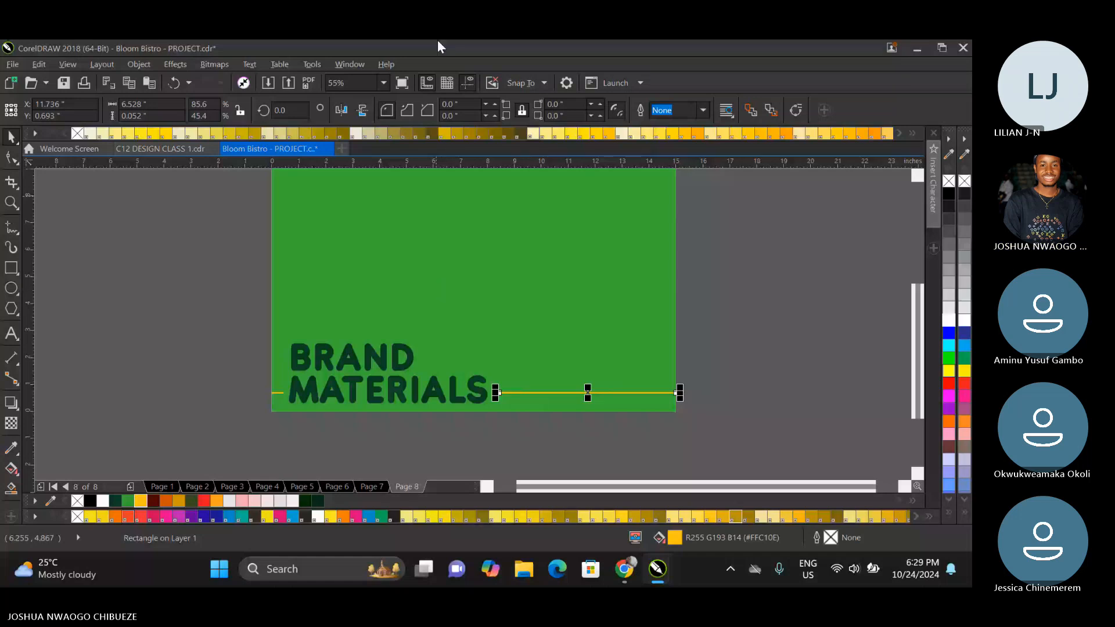
key(Escape)
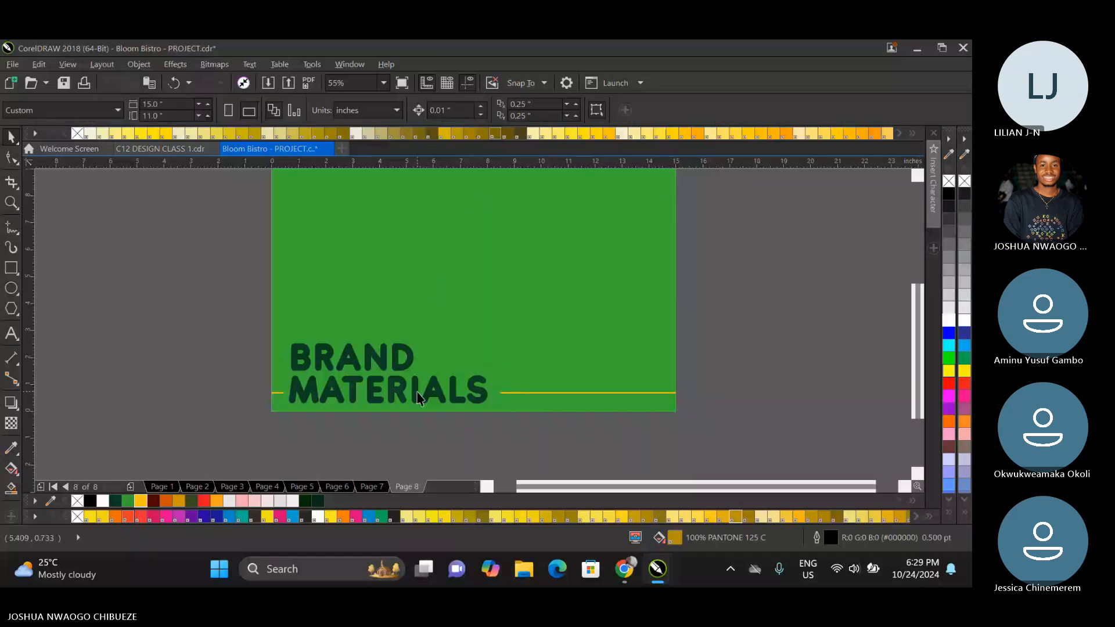
Place a copy of the spoon, fork and leaves illustration above the yellow line on page 8, and add a blank page 9.
click(418, 395)
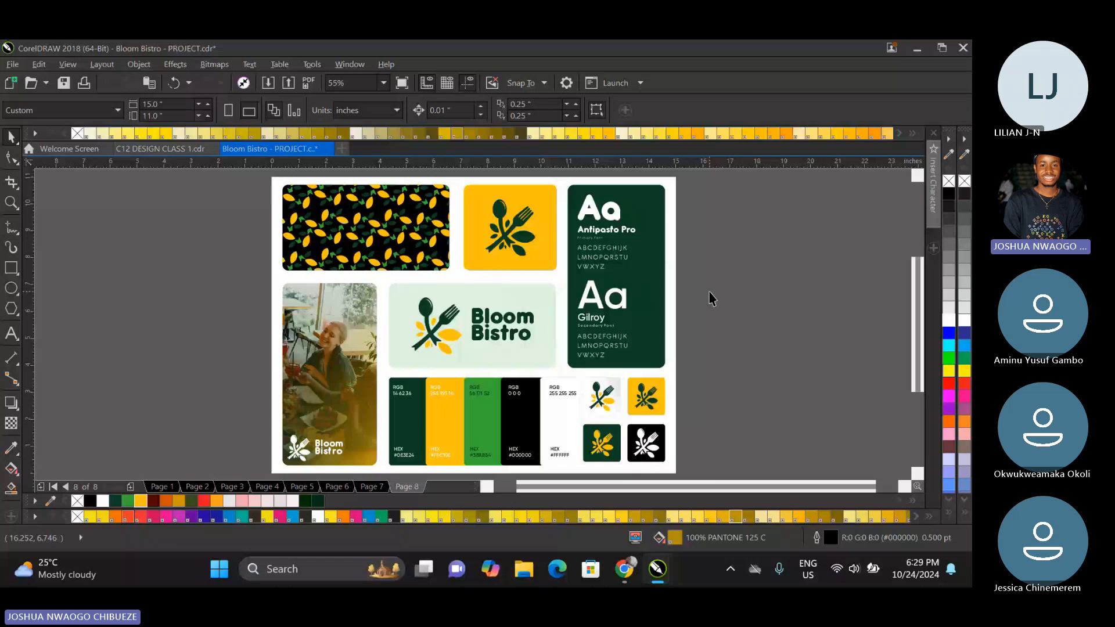
key(Page_Up)
key(Page_Up)
click(534, 293)
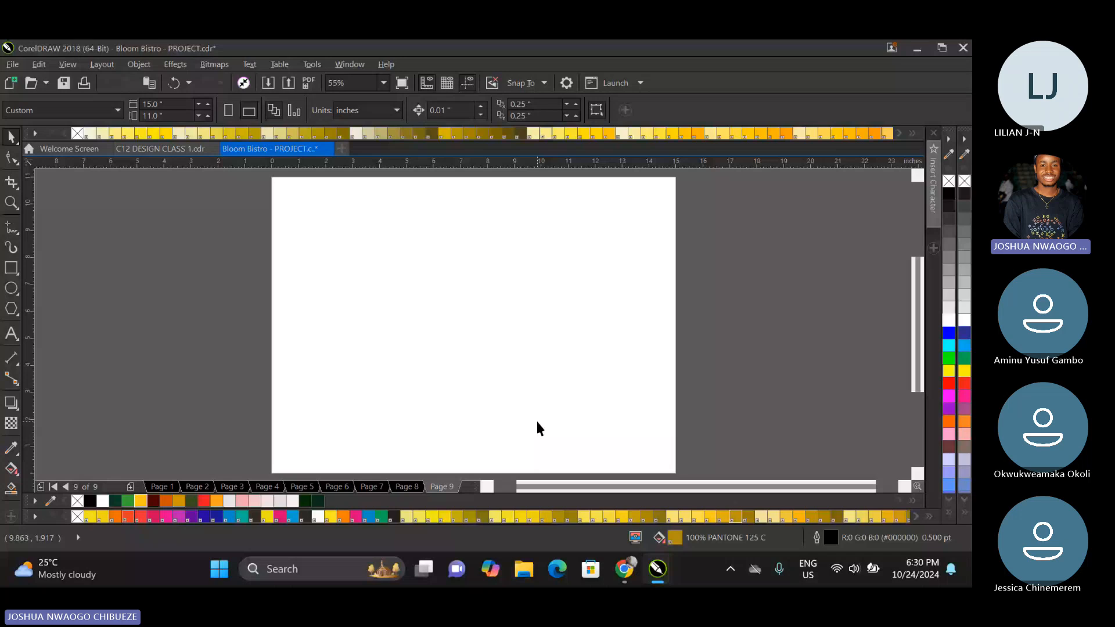
Look back through pages 5 to 8 to review the rationale, brand overview and BRAND MATERIALS pages.
key(Page_Up)
key(Page_Up)
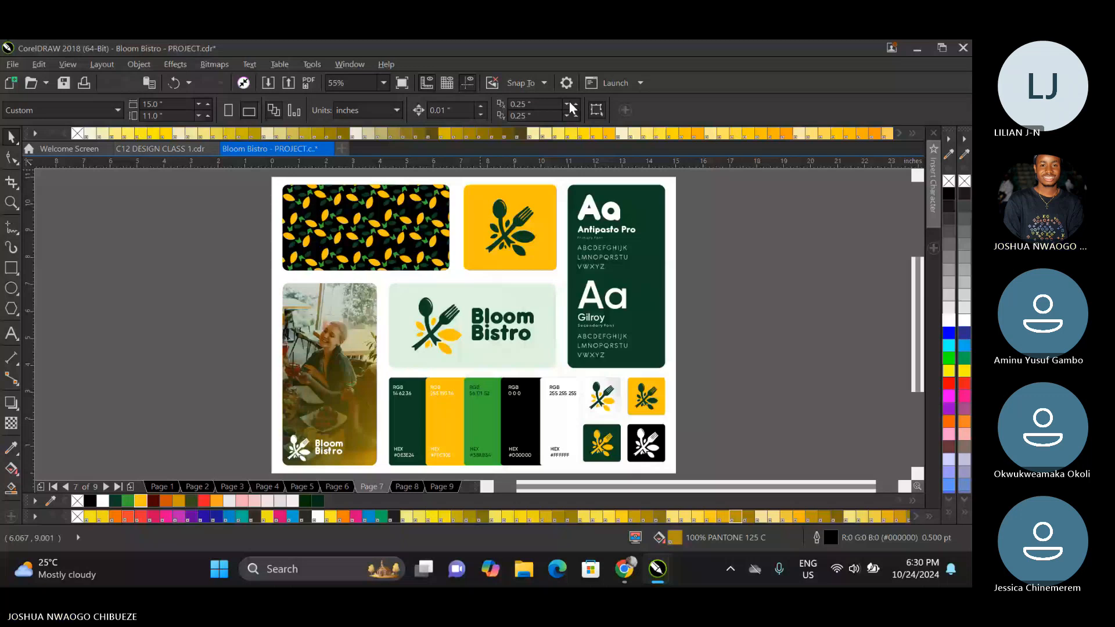
key(Page_Down)
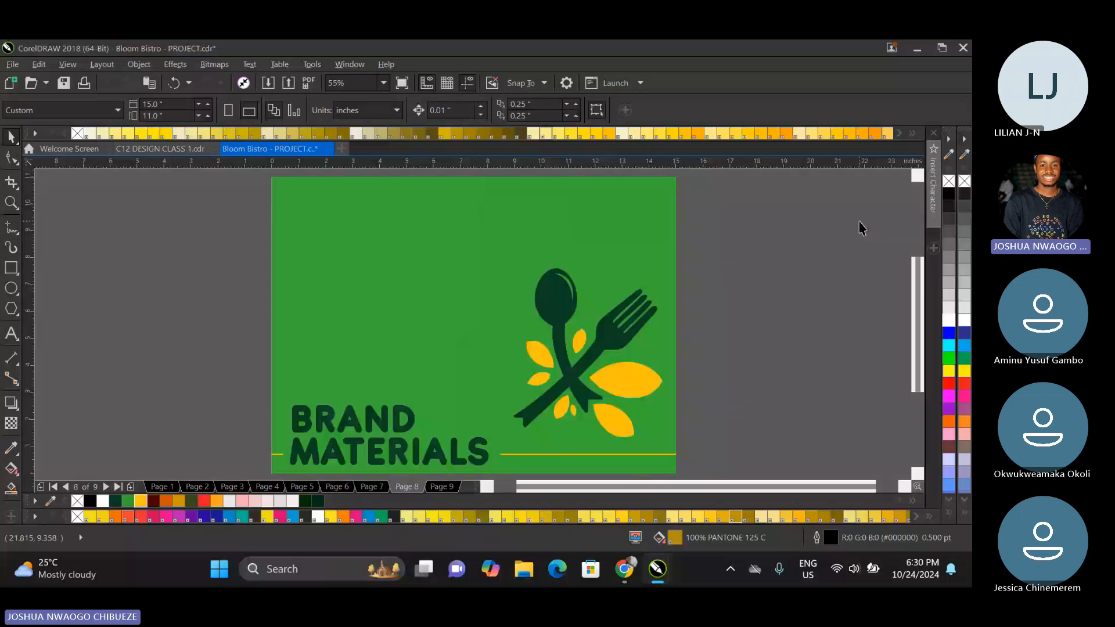
key(Page_Up)
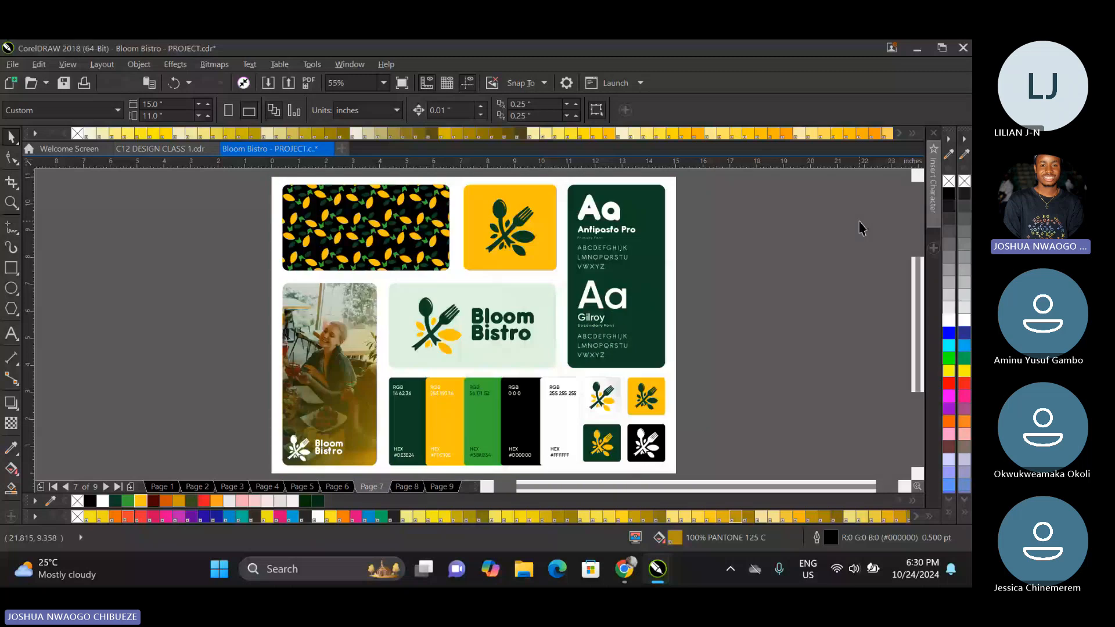
key(Page_Up)
key(Page_Up)
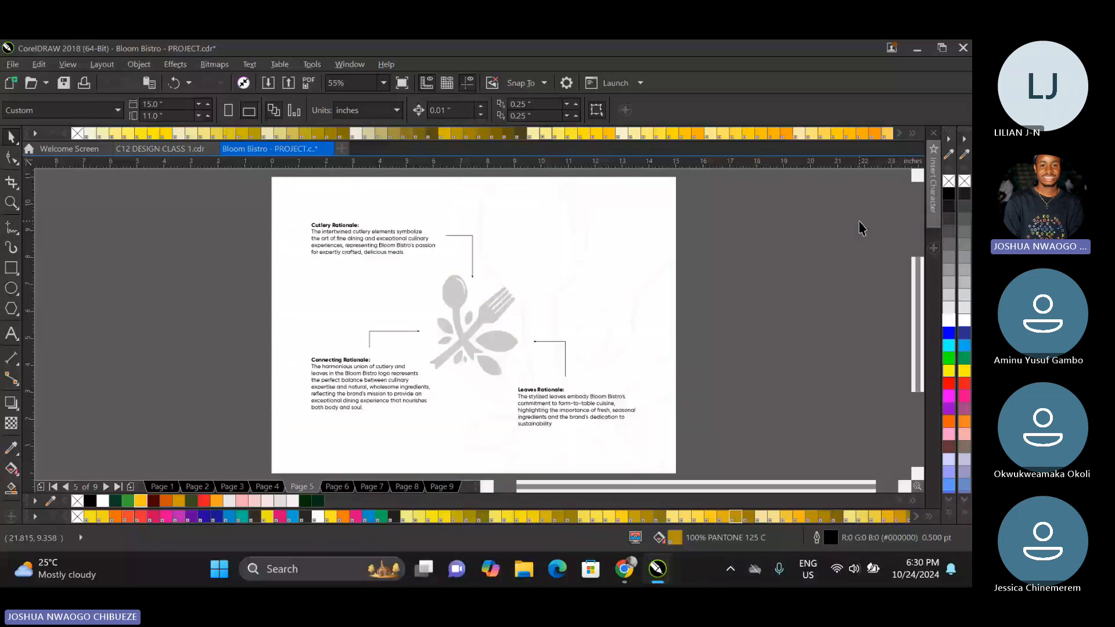
key(Page_Down)
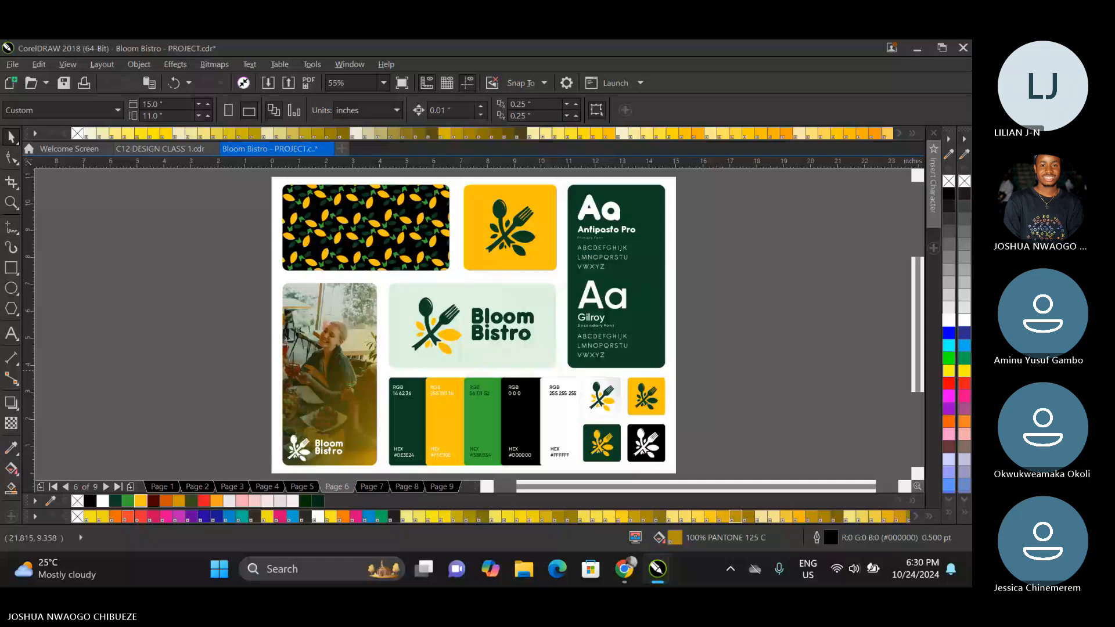
Switch to Chrome and search the web for BUSINESS CARD in a new tab.
key(alt+Tab)
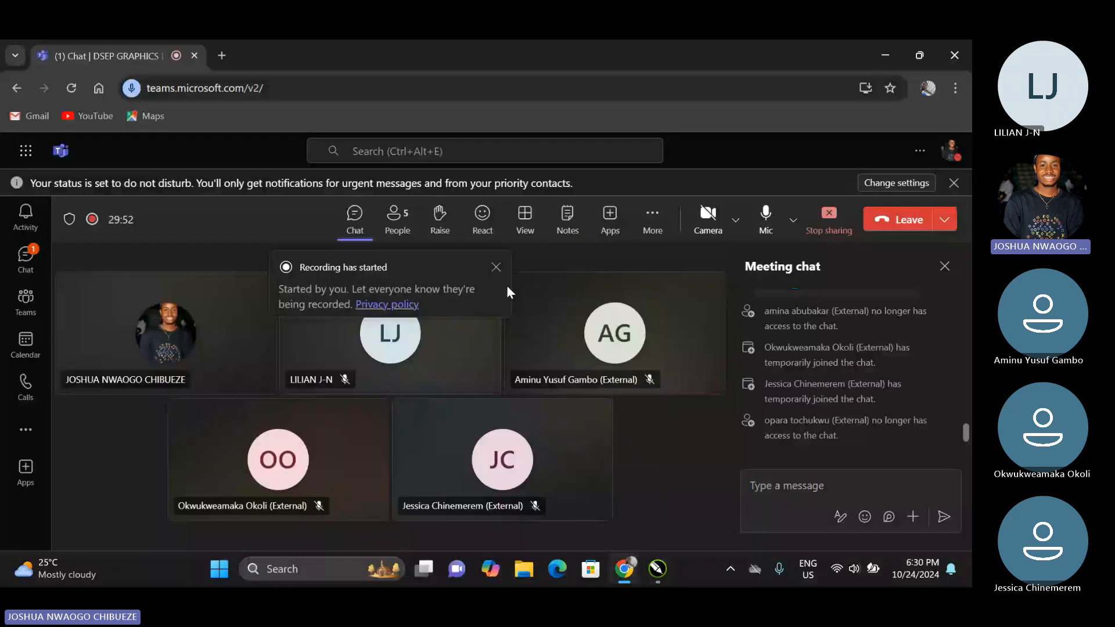
click(226, 55)
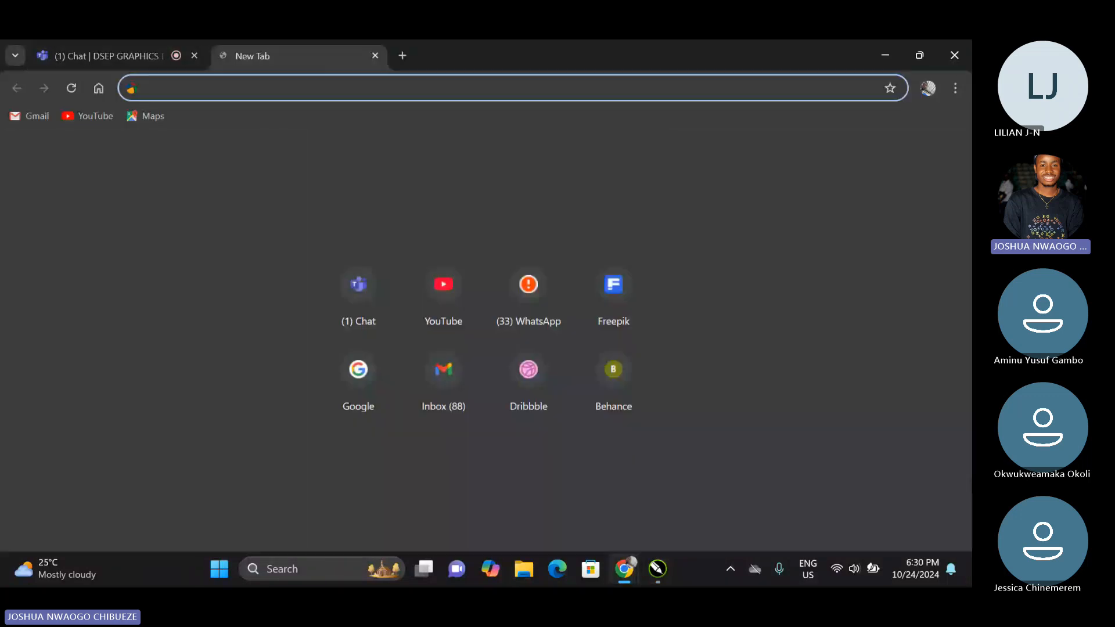
text(BUSINESS CARD)
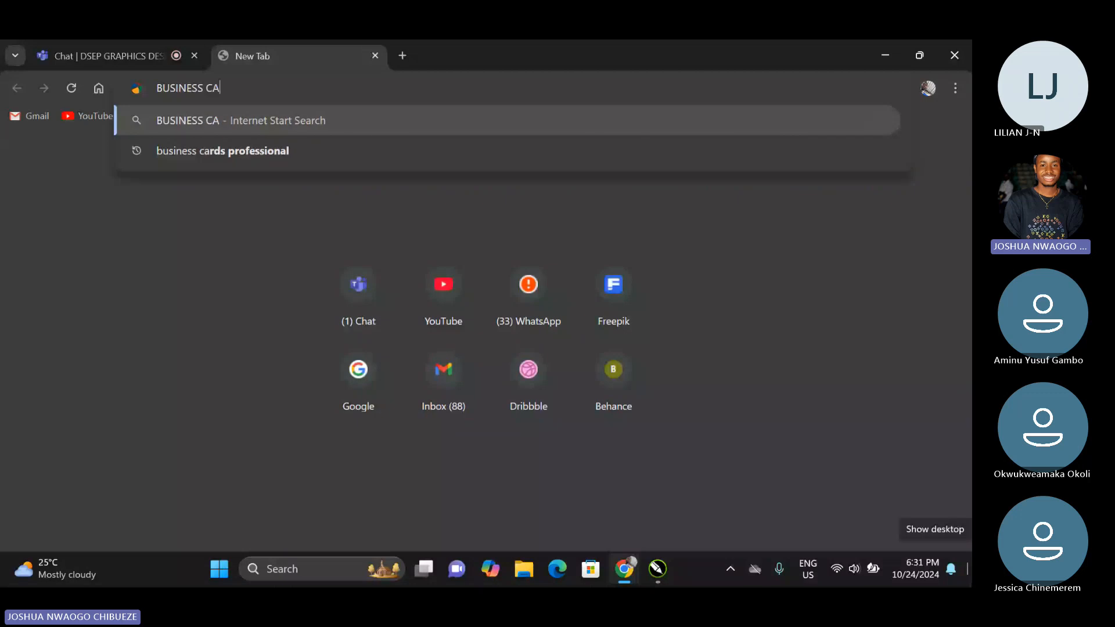
key(Return)
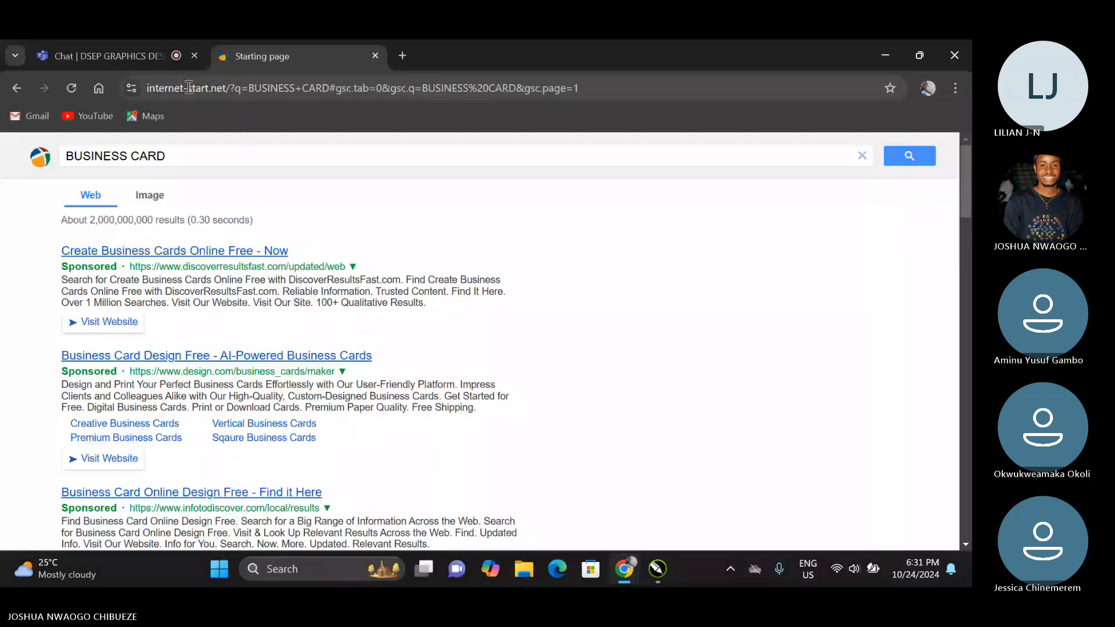
Open google.com and search for business card there.
click(188, 87)
text(google.com)
key(Return)
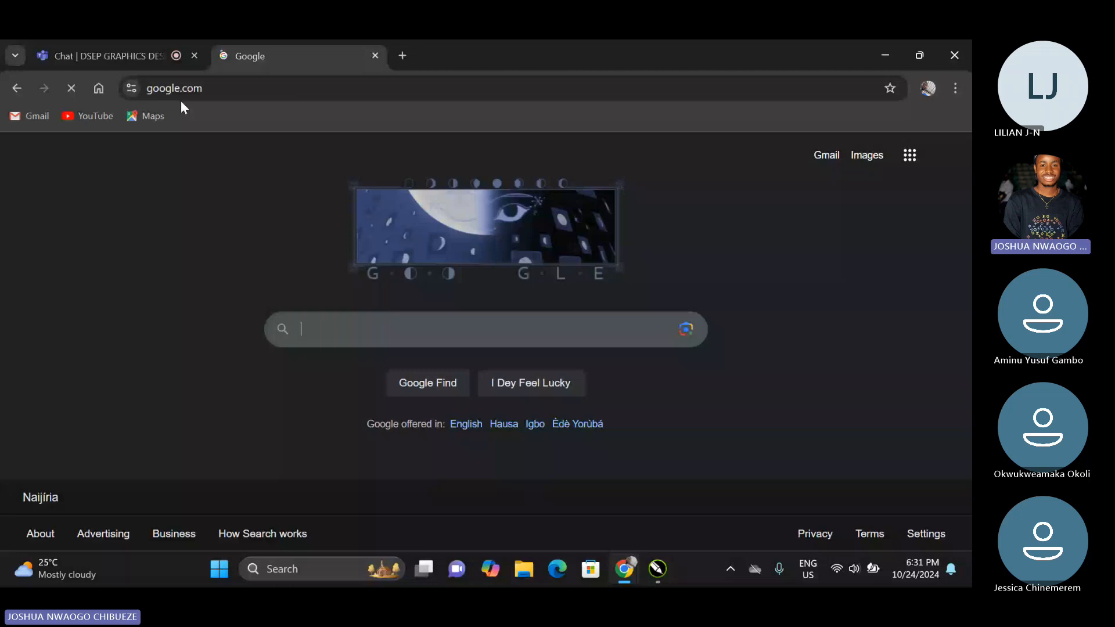
text(business card)
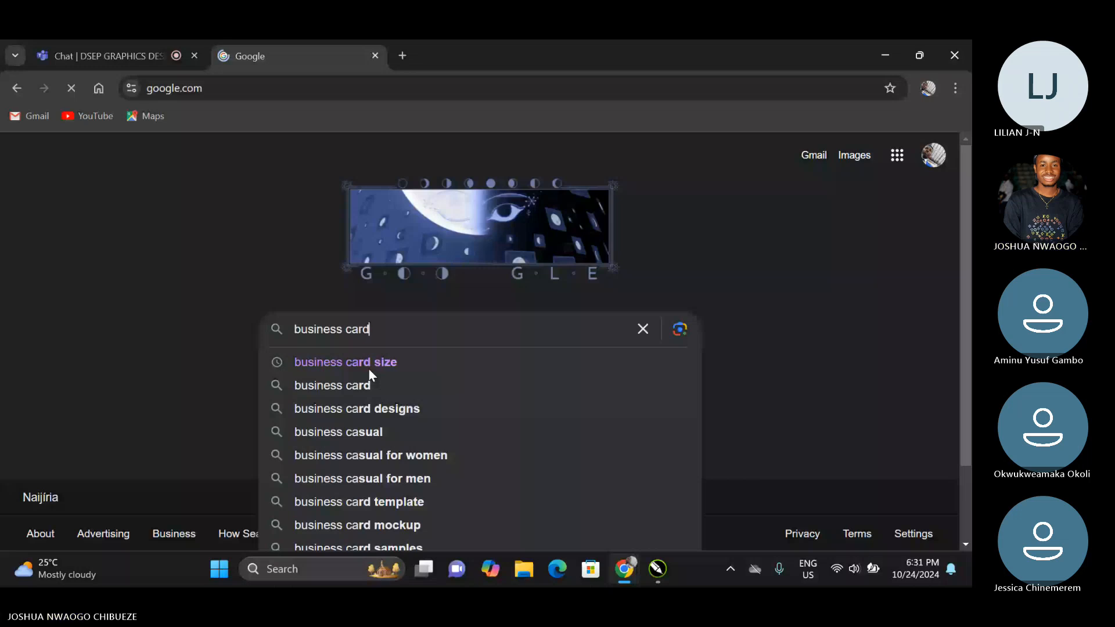
key(Return)
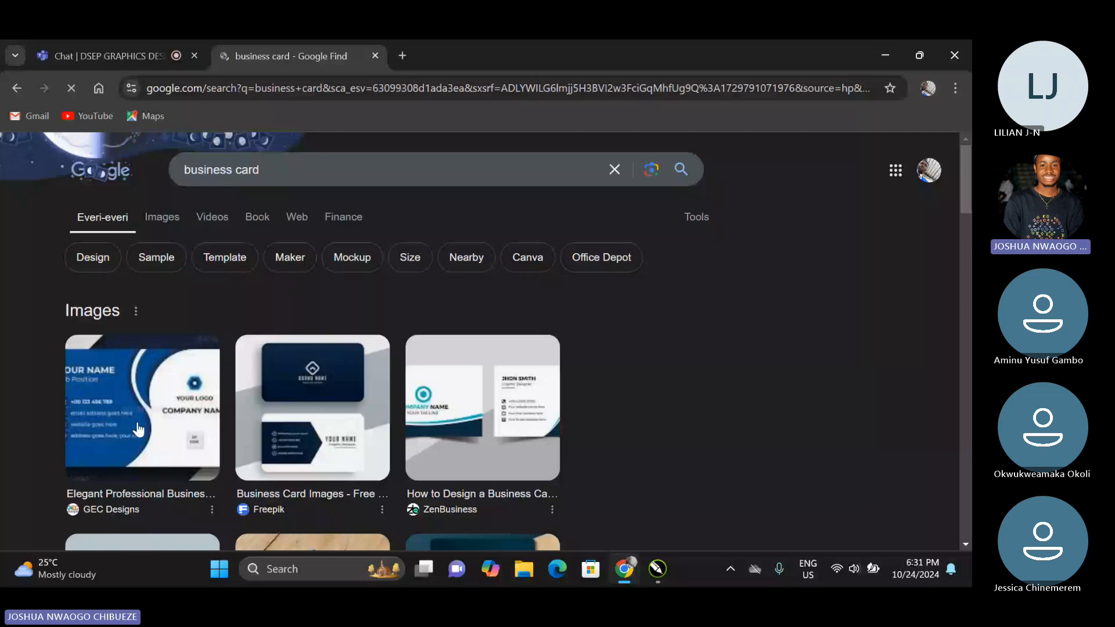
Expand the related question "What is the business card?" among the results and open the search for it.
scroll(250, 430, down, 10)
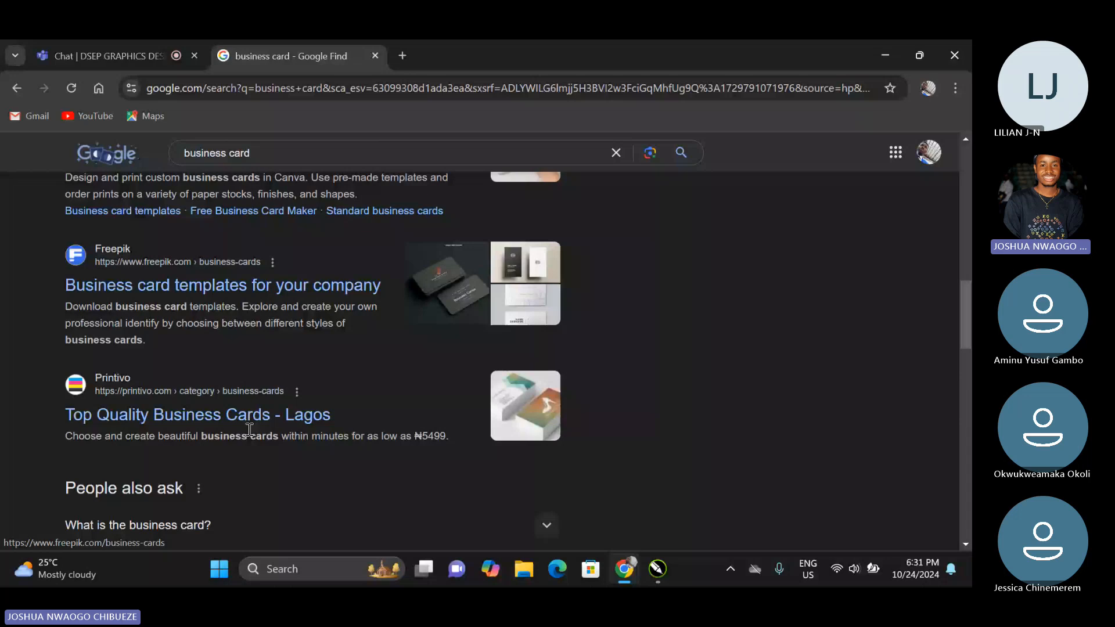
scroll(250, 430, down, 4)
click(547, 221)
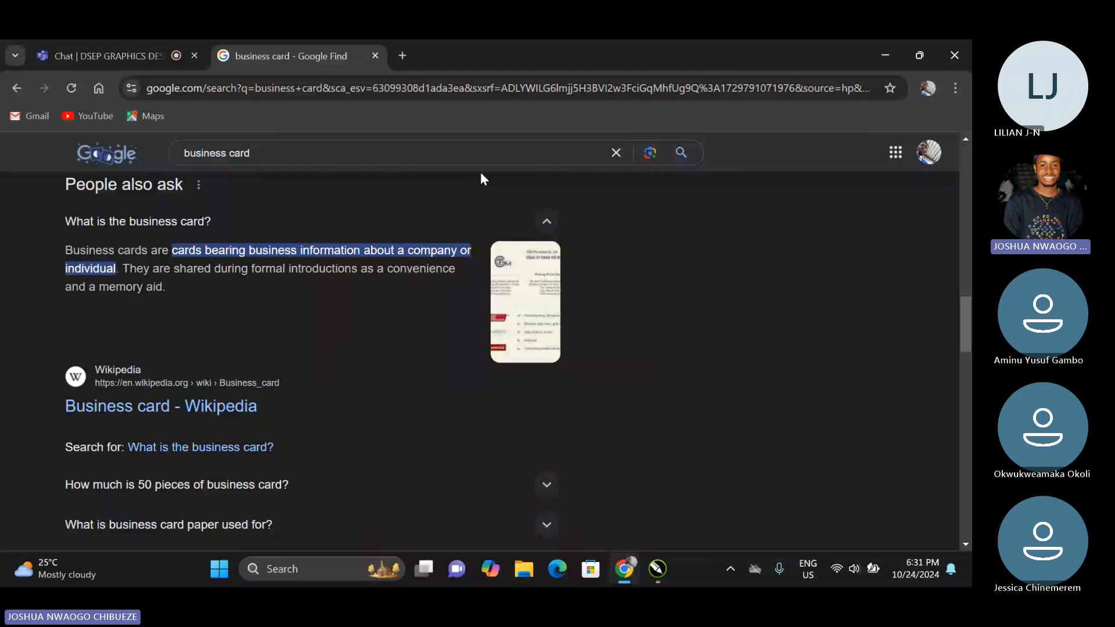
click(185, 448)
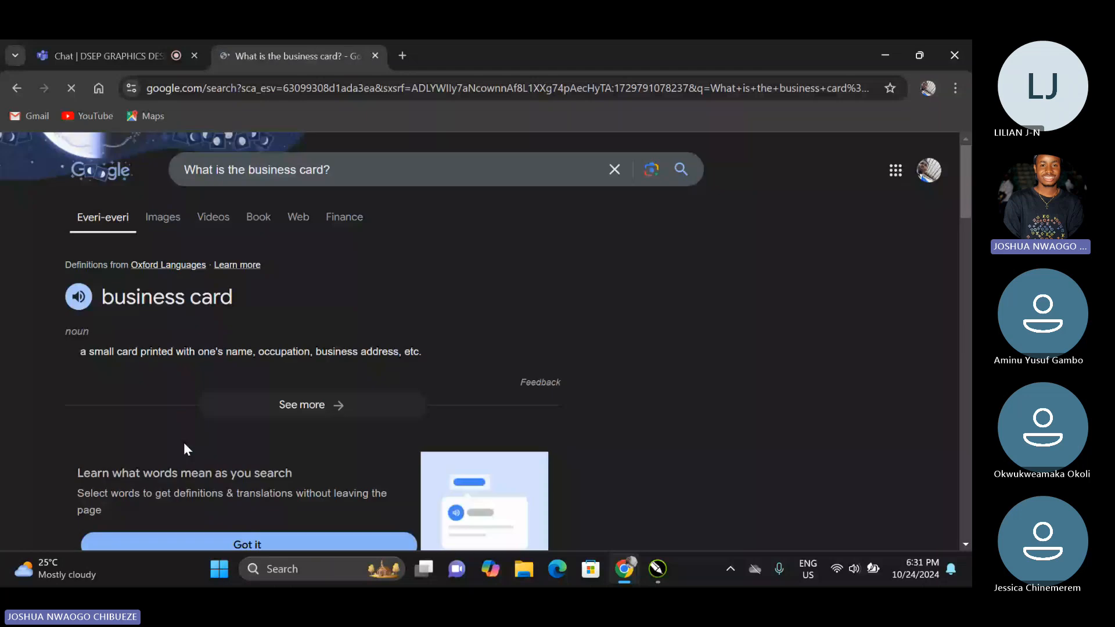
Expand the related question "How to write a business card?" and read what a business card should include.
scroll(176, 406, down, 2)
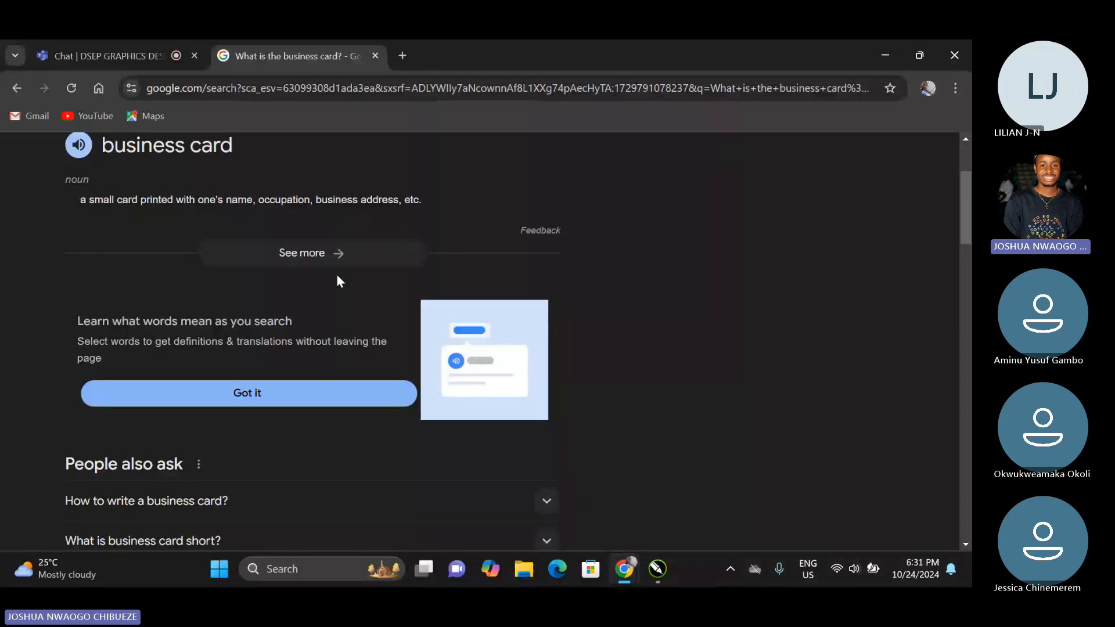
scroll(336, 281, down, 2)
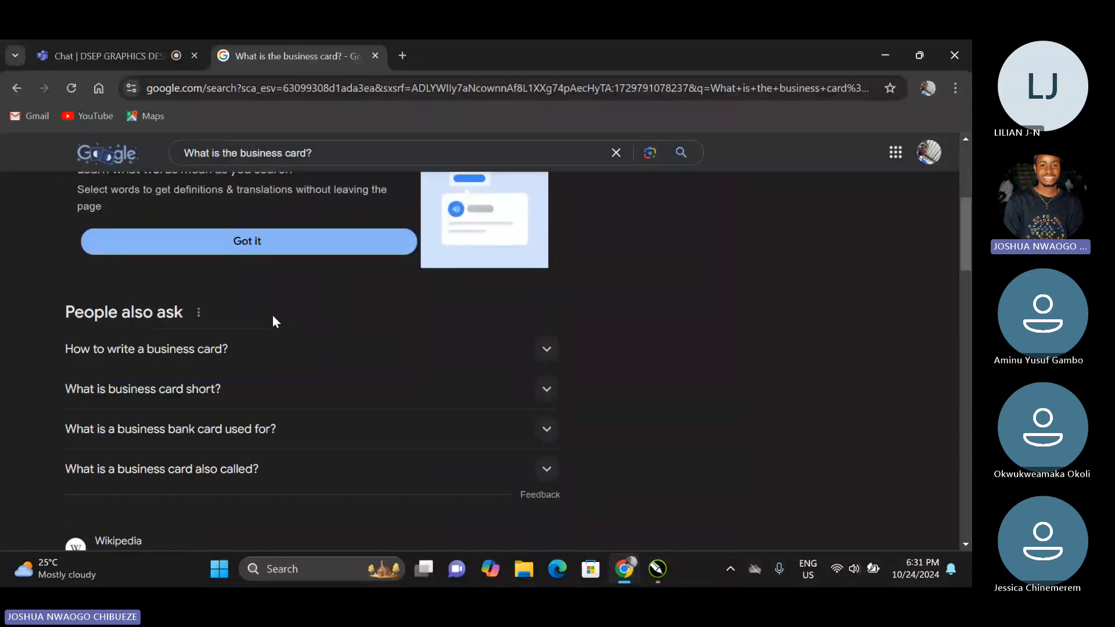
click(195, 348)
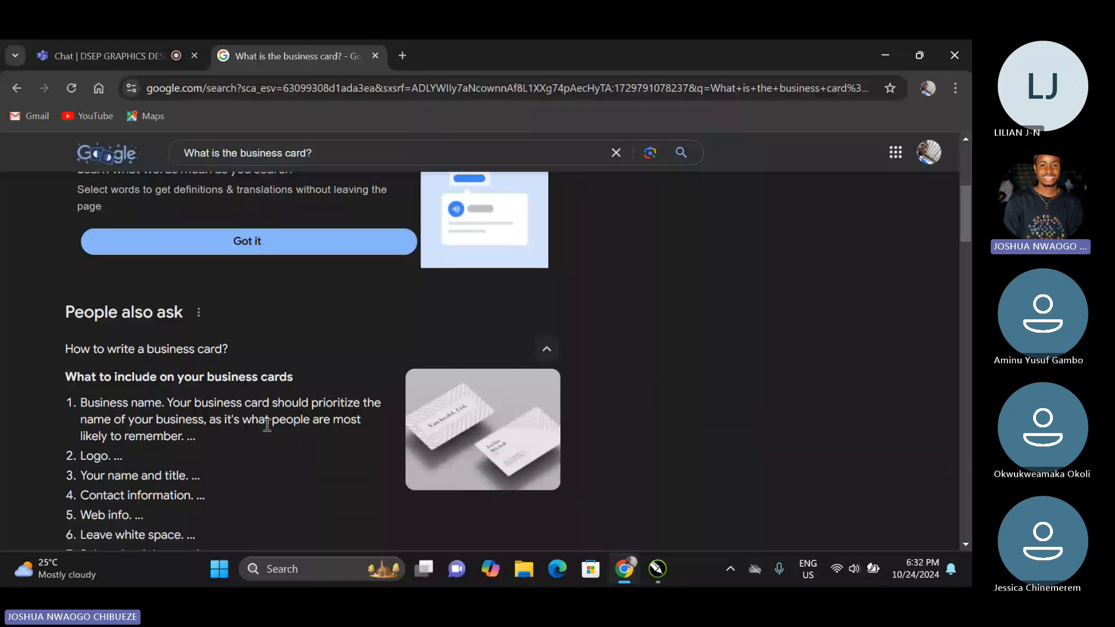
scroll(262, 419, down, 1)
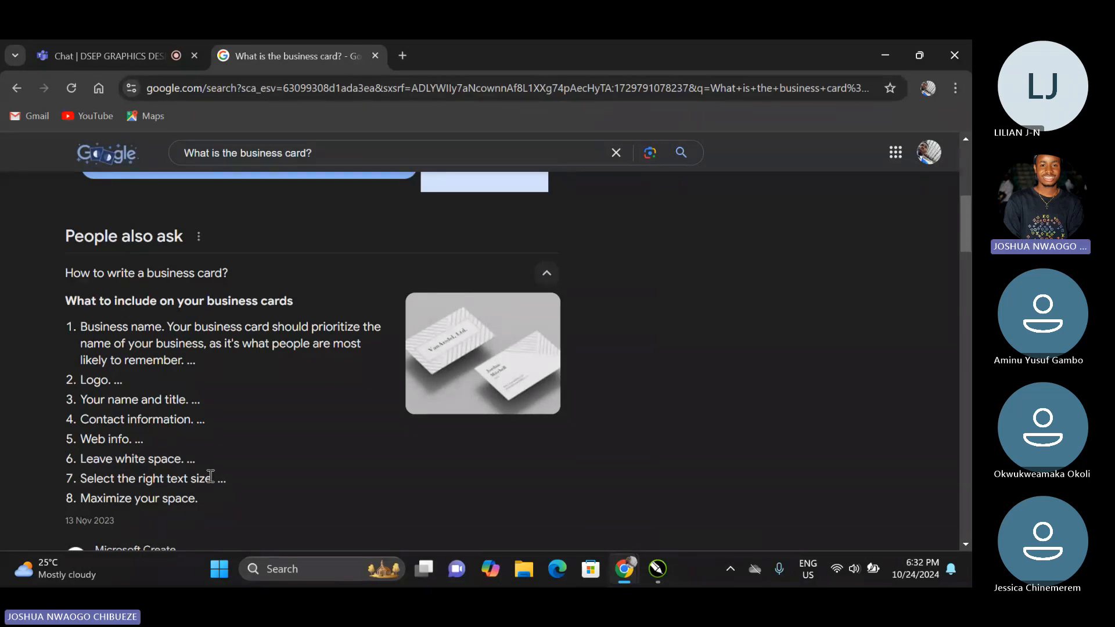
scroll(212, 476, down, 3)
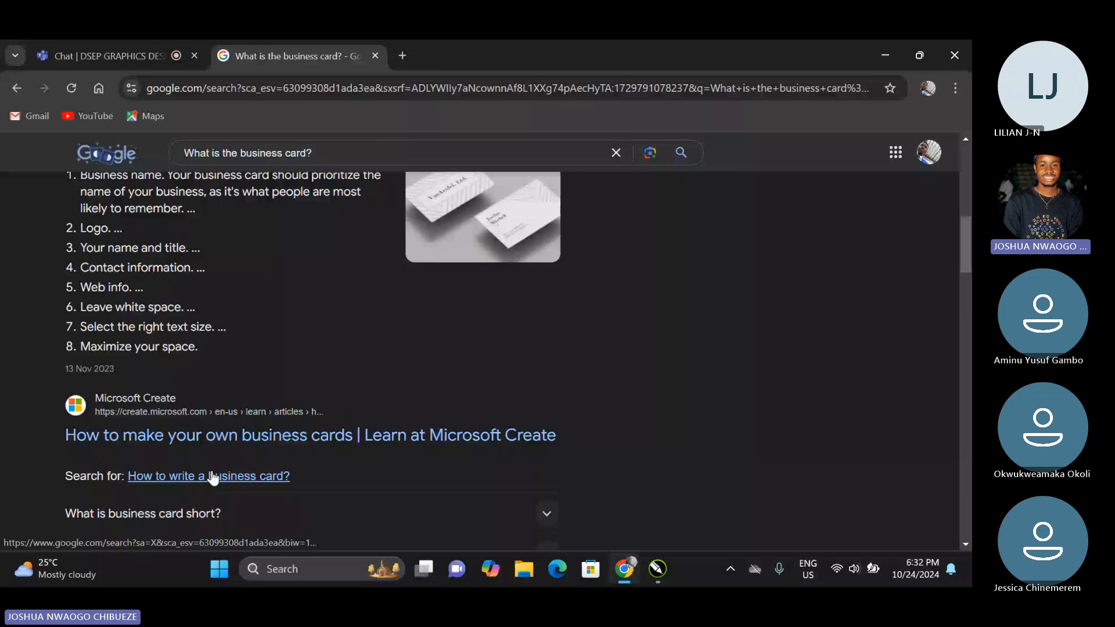
scroll(363, 375, up, 4)
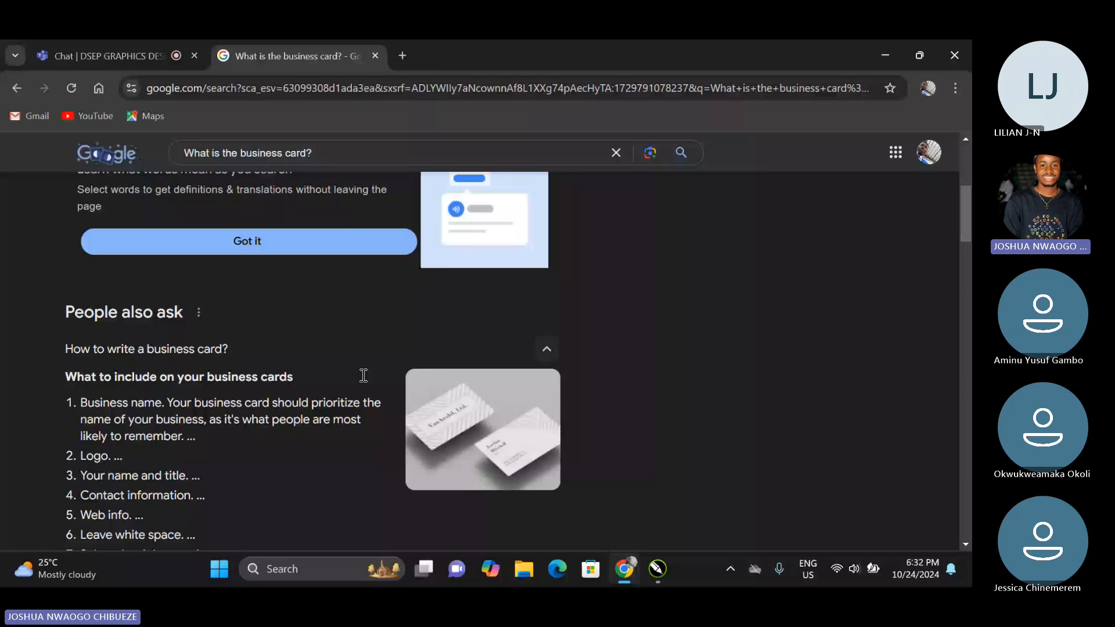
Switch to CorelDRAW and draw a rectangle about 6.8 by 4.2 inches in the upper-left part of page 9.
key(alt+Tab)
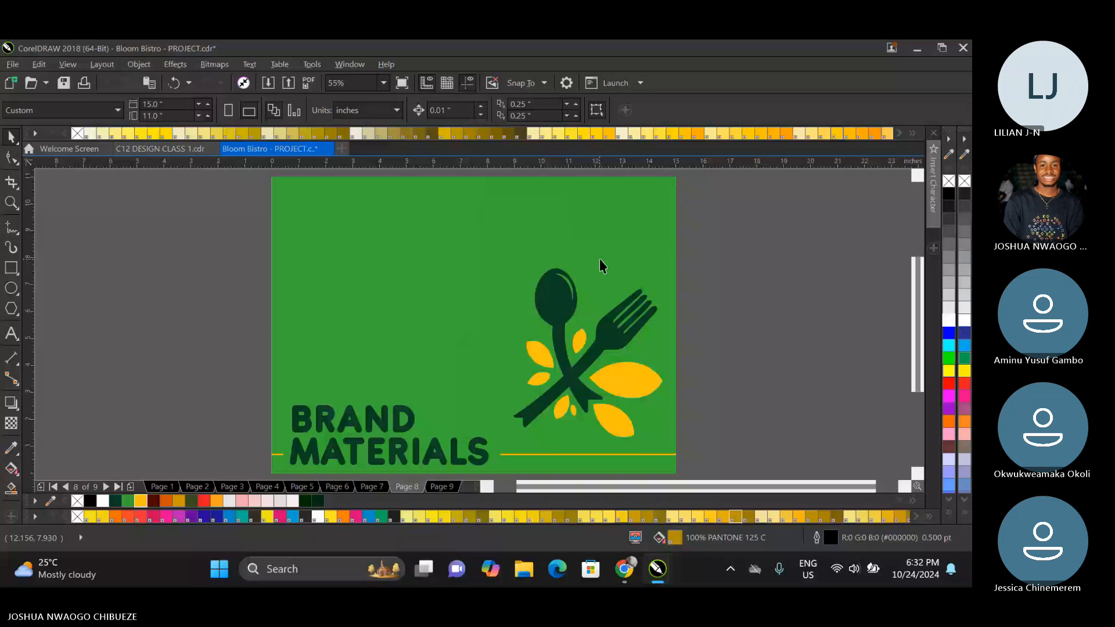
key(Page_Down)
key(F6)
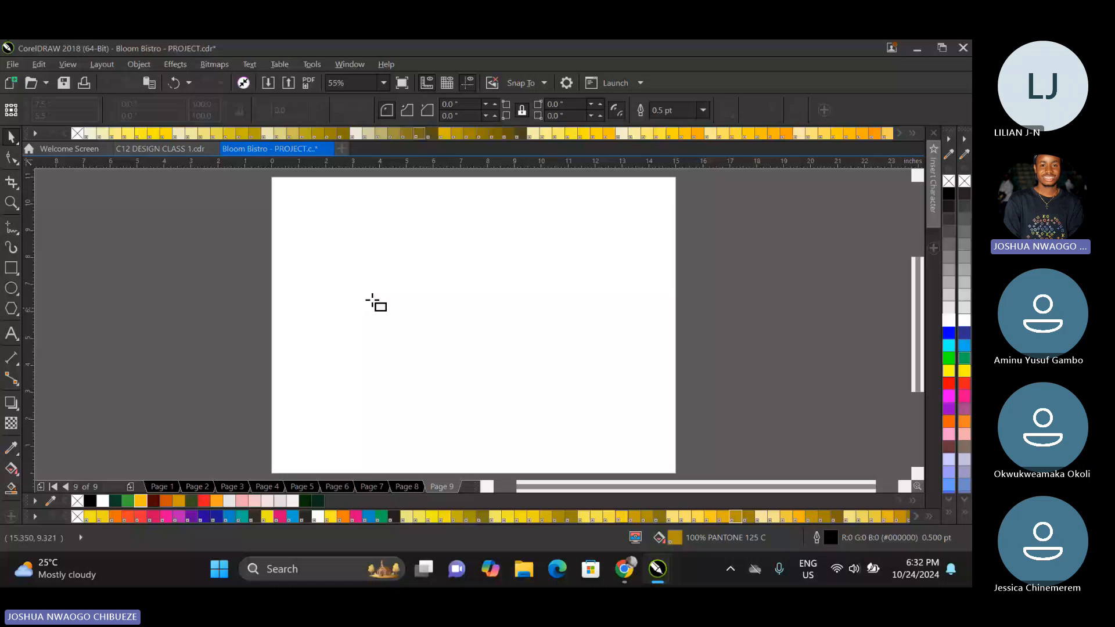
drag(300, 221, 482, 334)
click(77, 133)
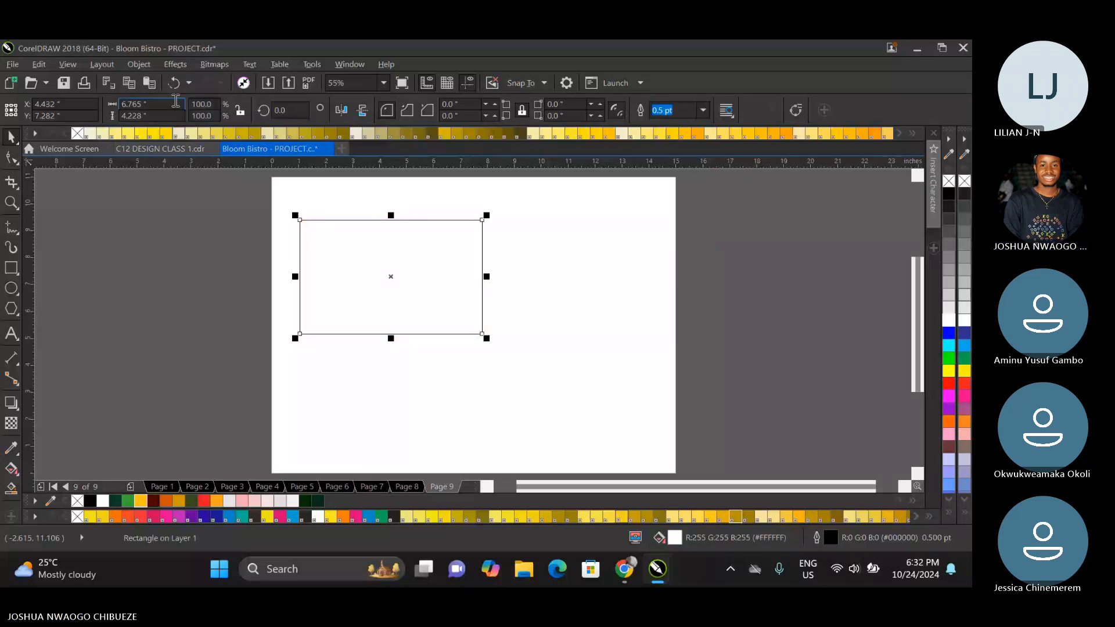
Set the rectangle's size to the business card format of 3.5 by 2 inches.
double_click(175, 103)
text(3.5)
key(Tab)
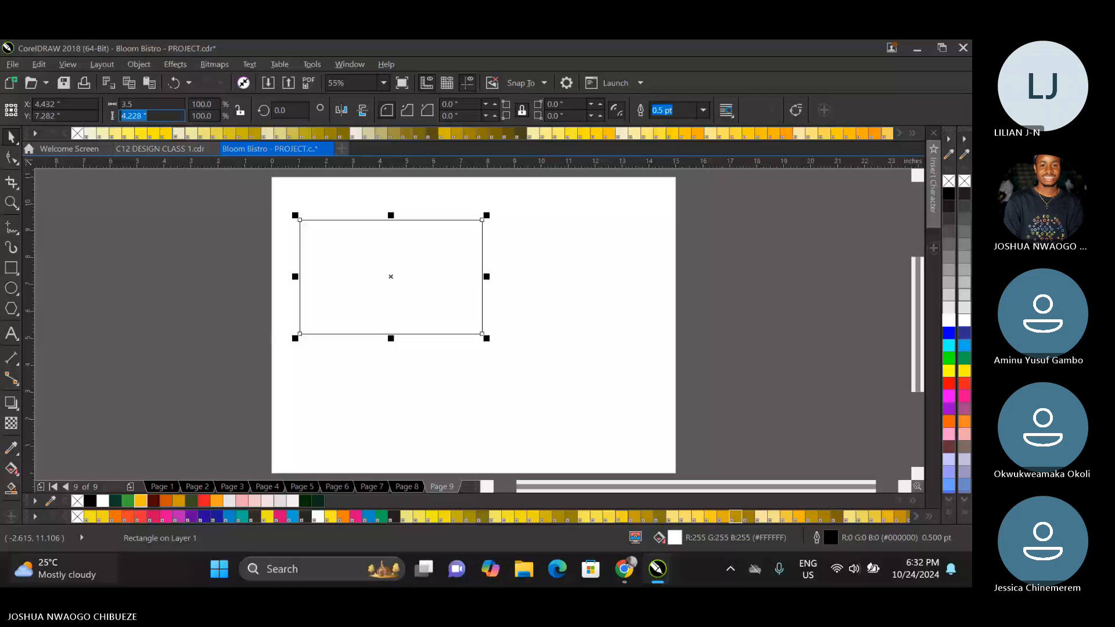
text(2)
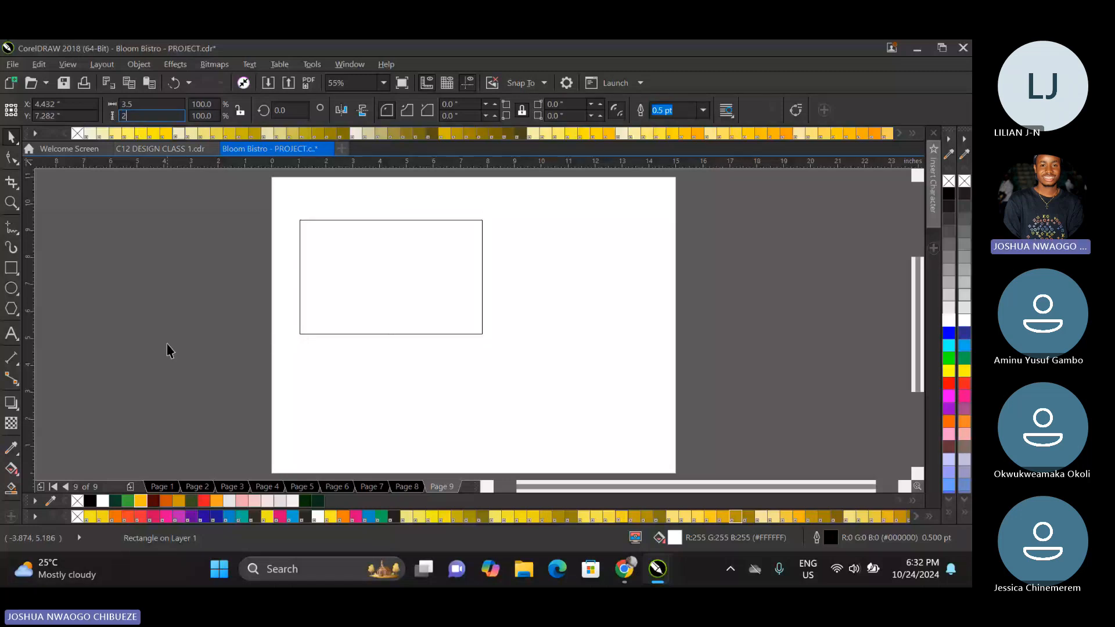
key(Return)
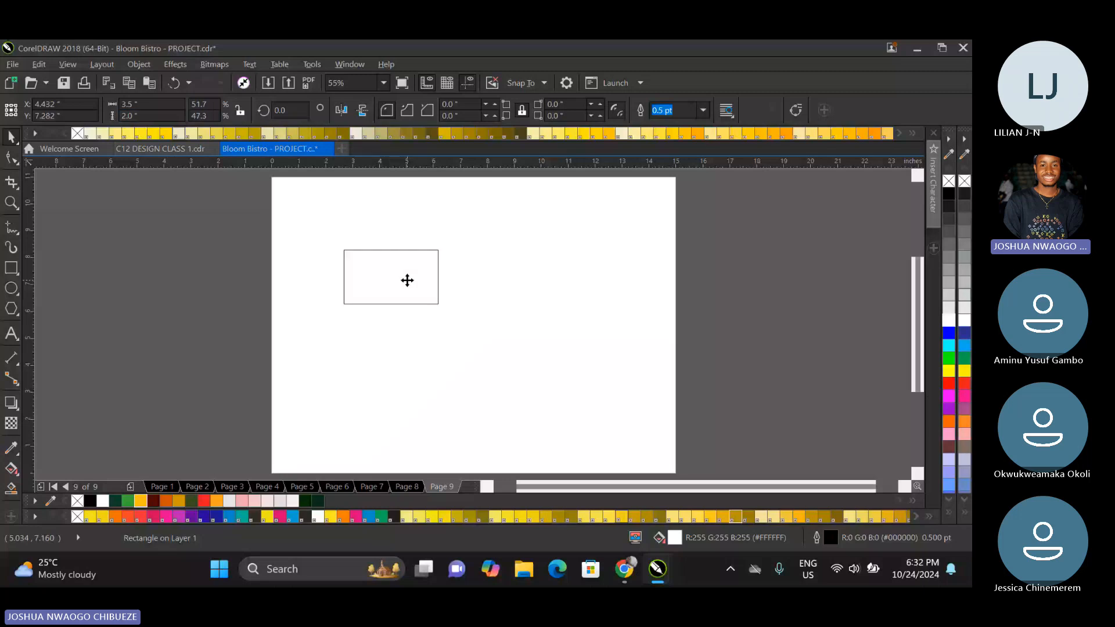
Duplicate the card rectangle below itself and enlarge both together to about 6.4 inches wide on the page's left half.
drag(407, 280, 360, 314)
key(ctrl+d)
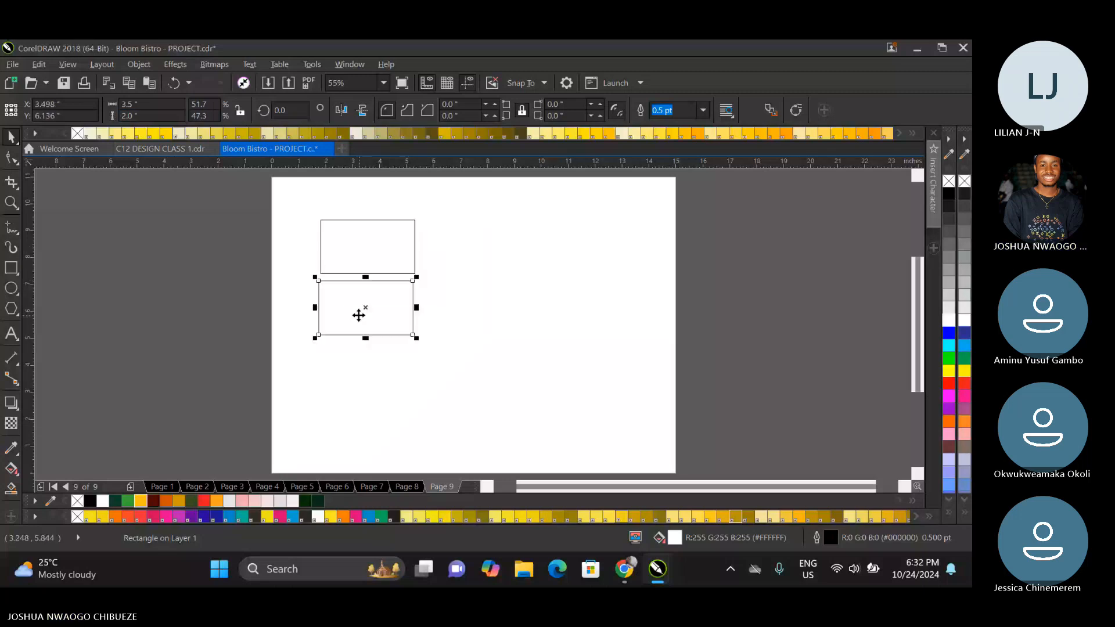
shift+click(353, 259)
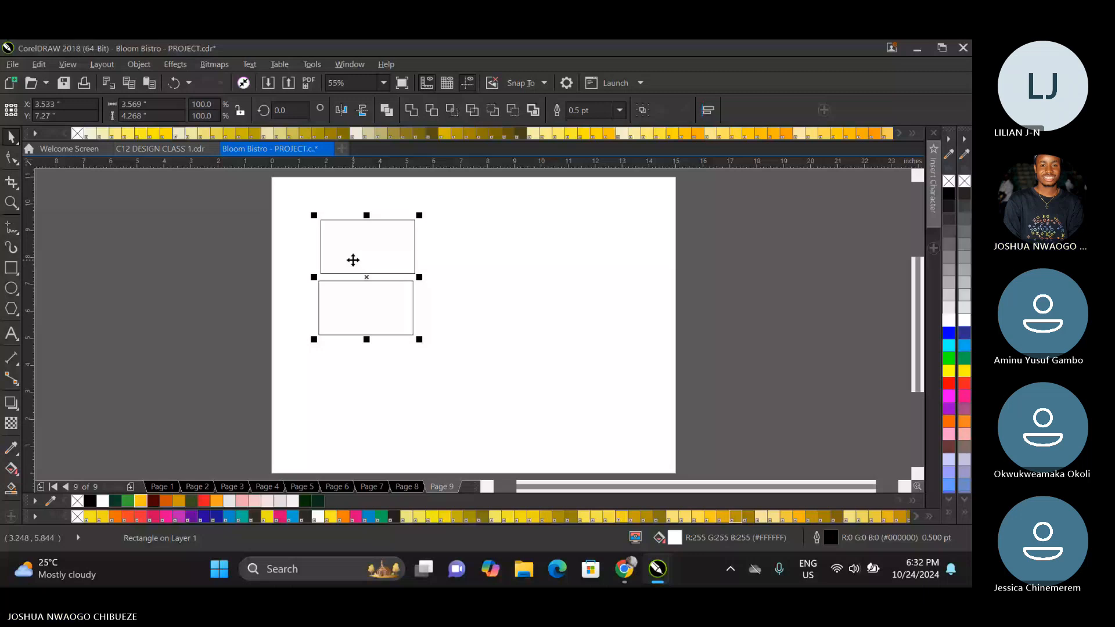
drag(413, 269, 389, 284)
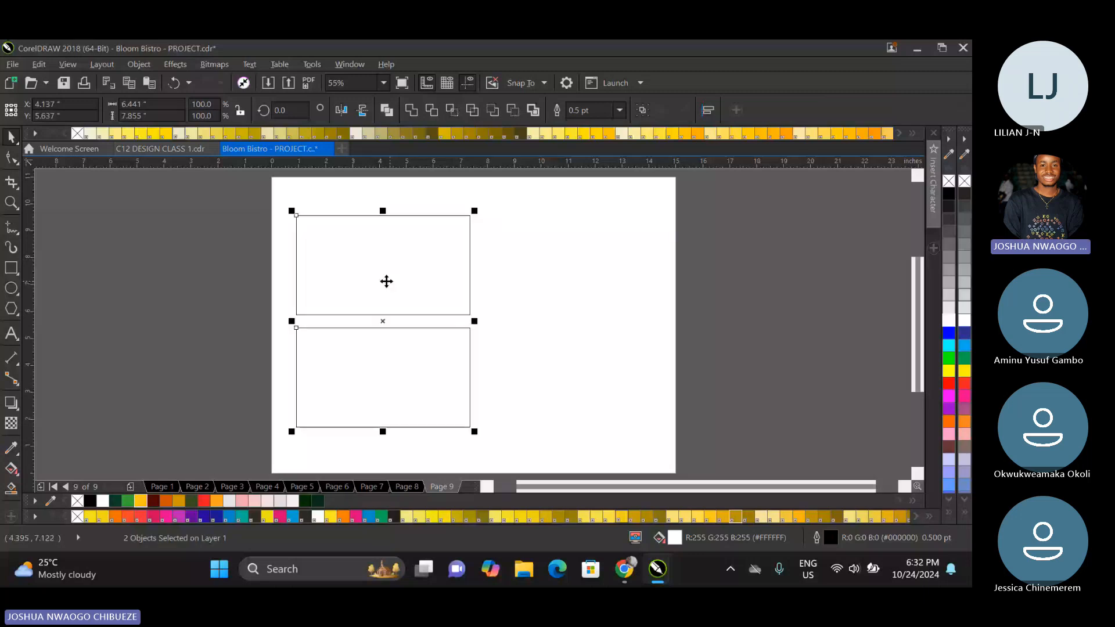
click(240, 257)
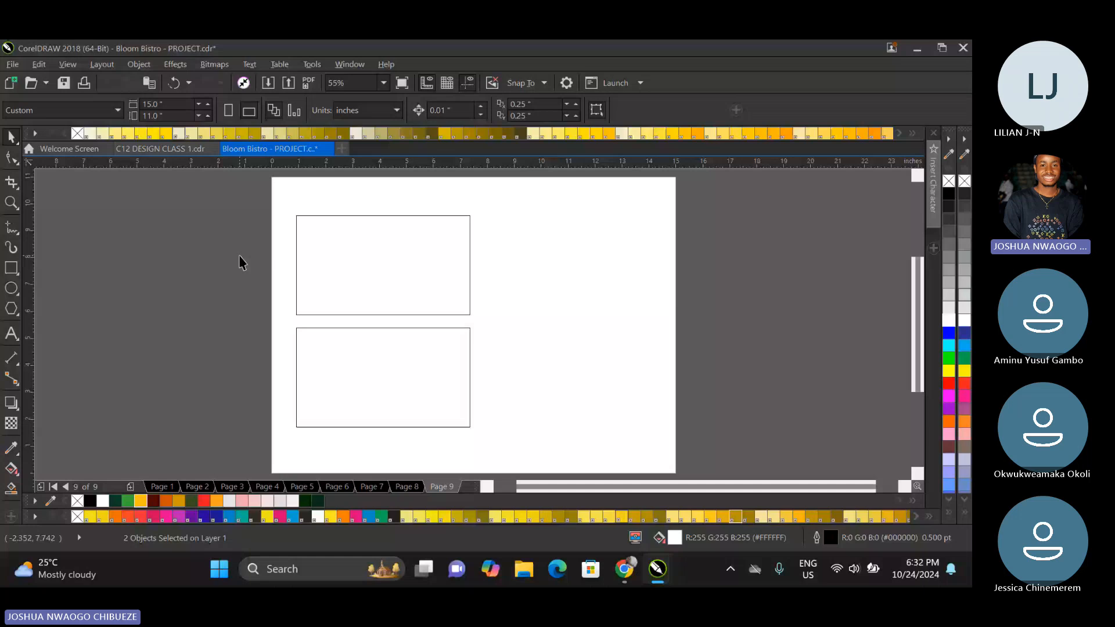
Copy the leaf pattern and the Bloom Bistro logo from page 7 to the area beside the page and return to page 9.
key(Page_Up)
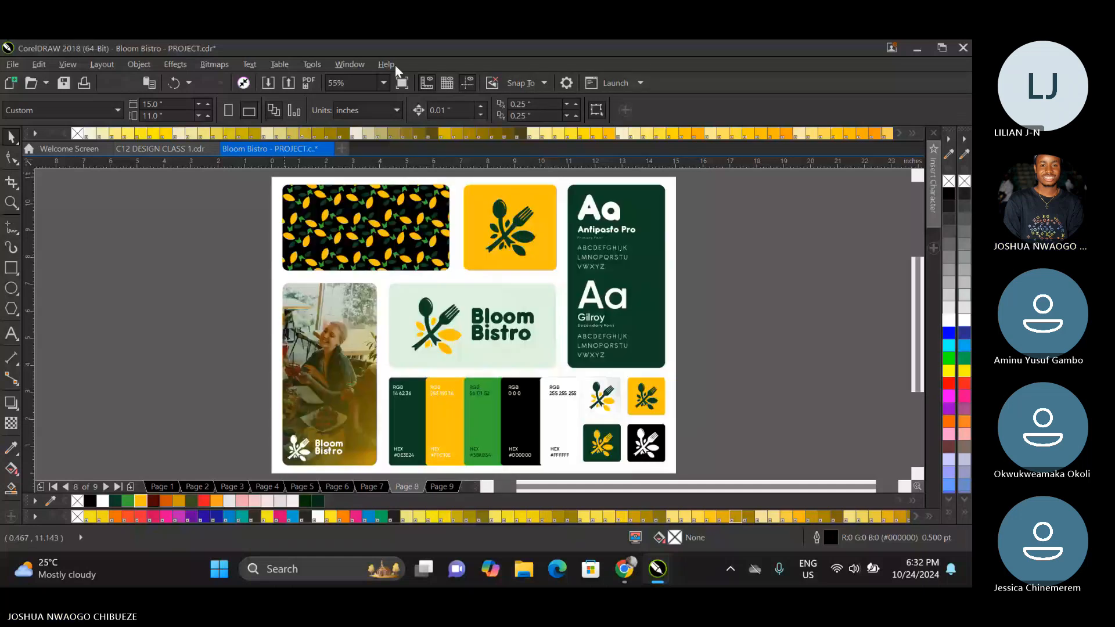
key(Page_Up)
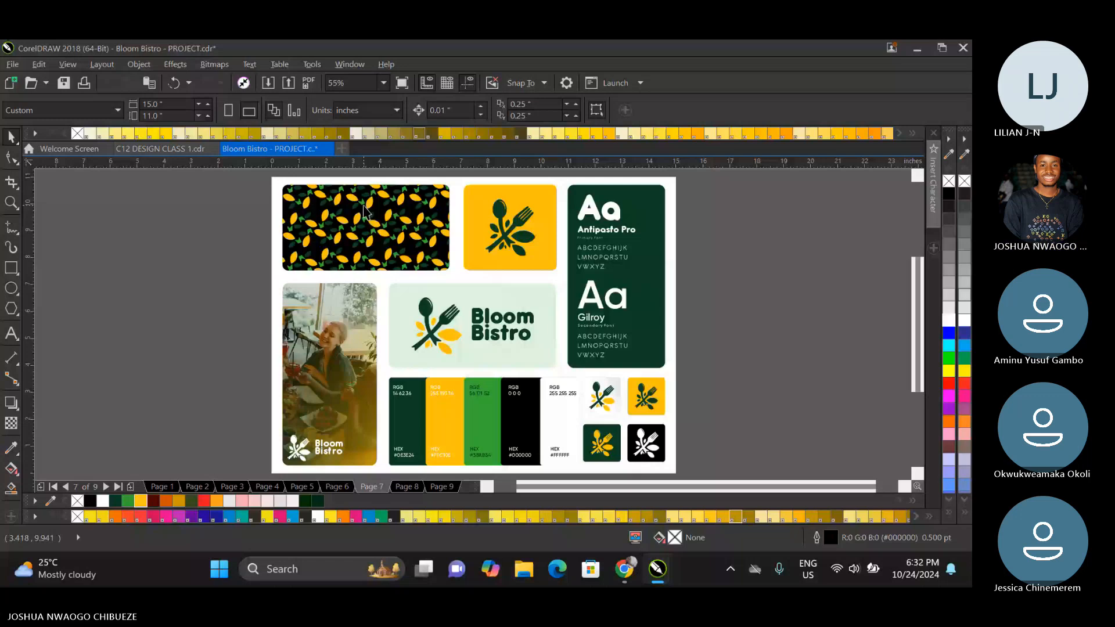
key(ctrl+v)
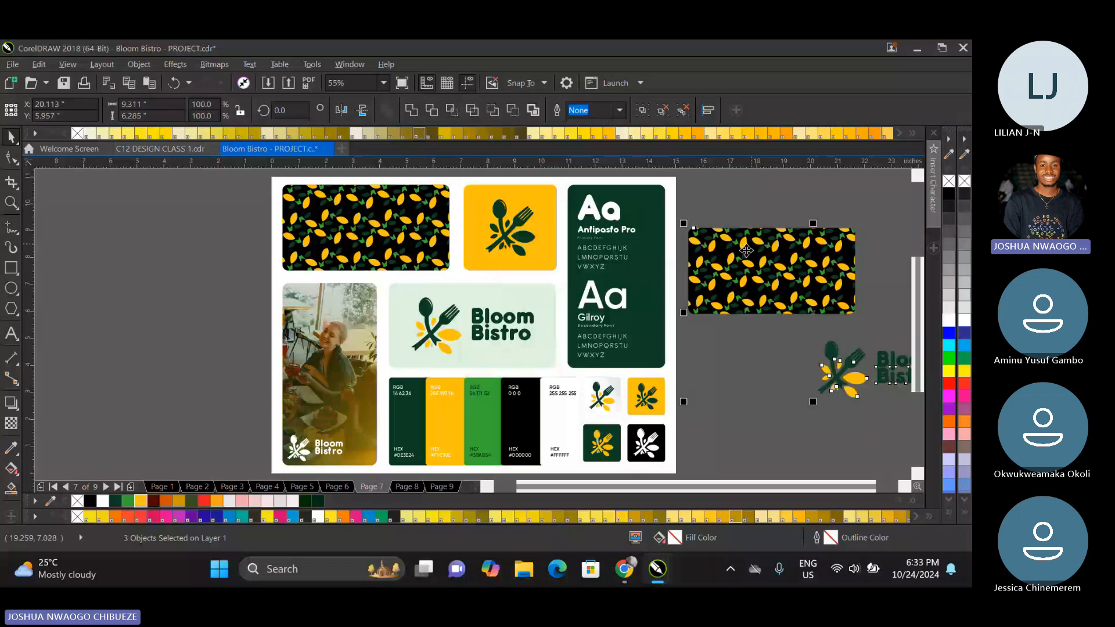
key(Page_Down)
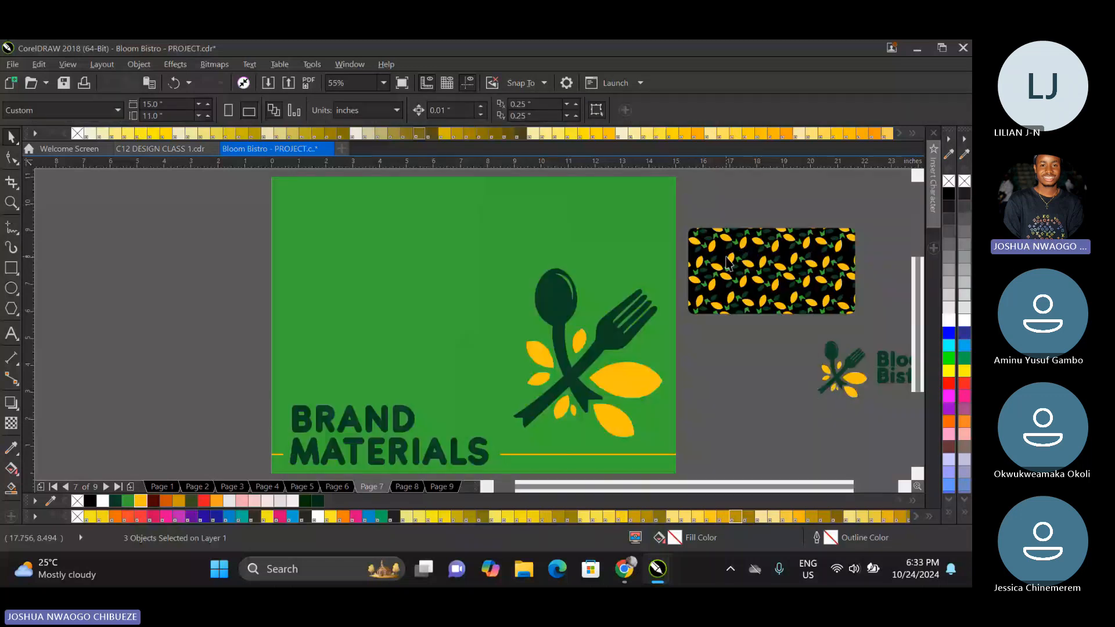
key(Page_Down)
key(Page_Down)
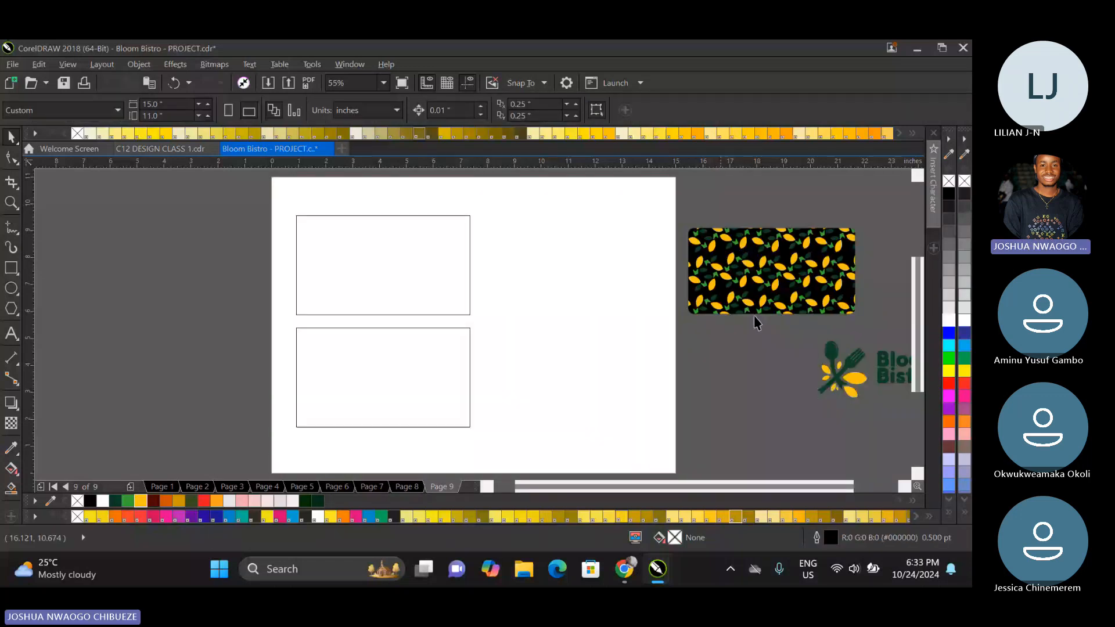
Move the Bloom Bistro logo into the upper card and scale it down to about 3.8 inches wide.
click(842, 371)
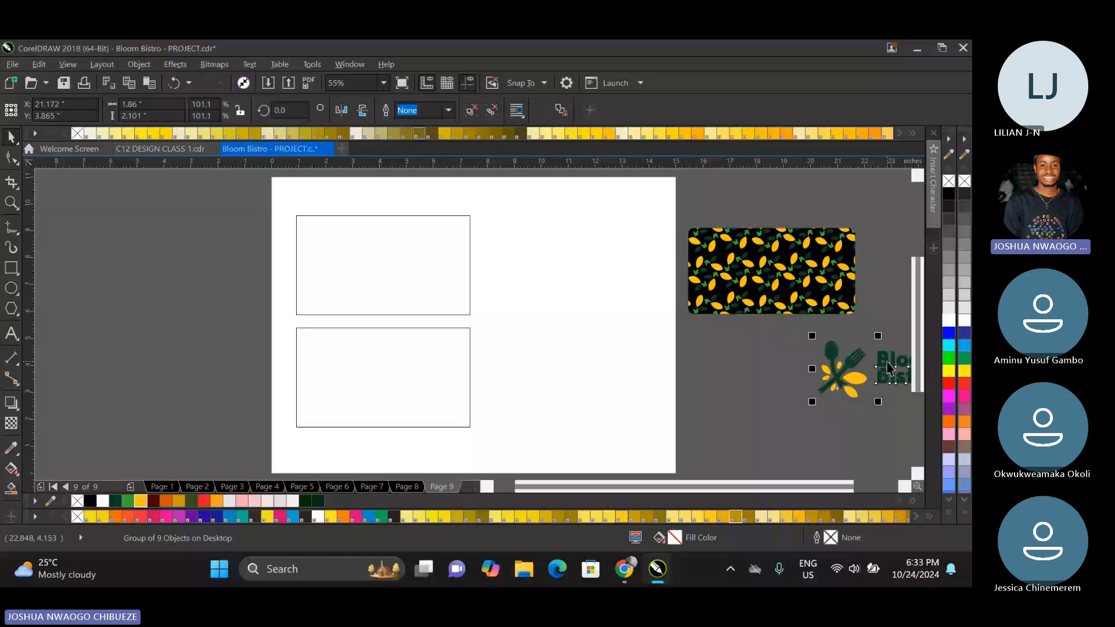
drag(886, 366, 382, 265)
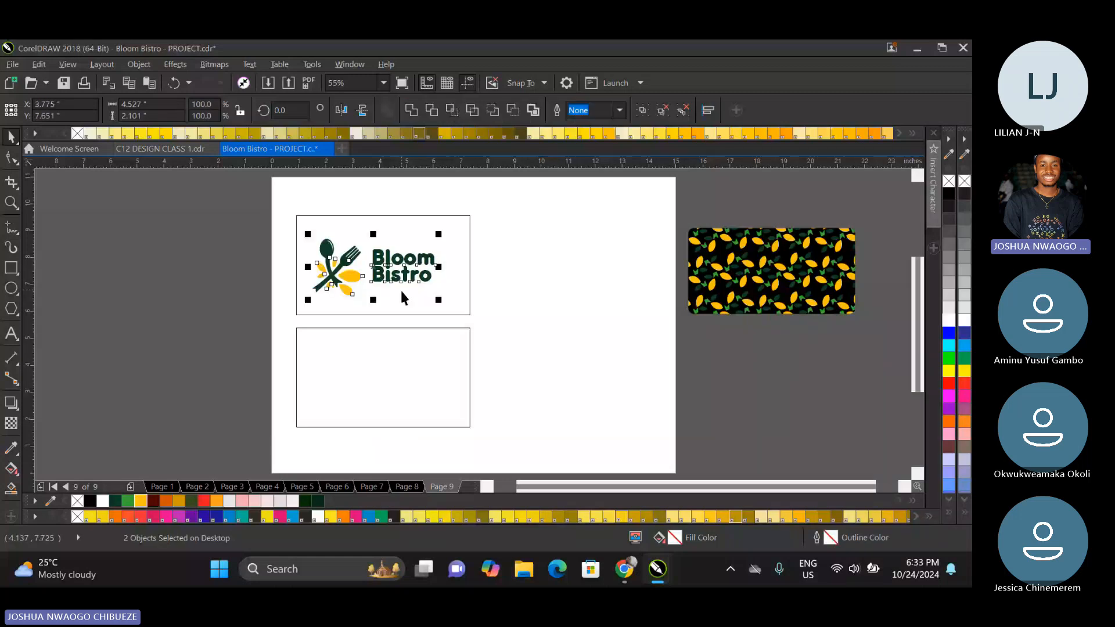
drag(438, 300, 392, 271)
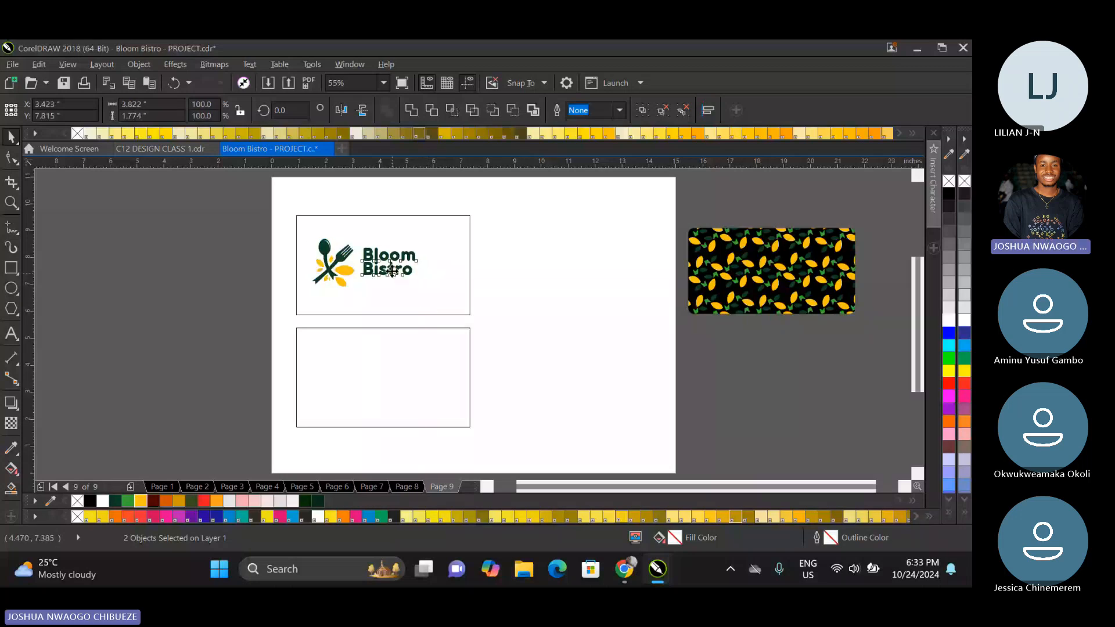
click(272, 265)
Ungroup the font panel on page 7 and copy its Gilroy label to below the logo in page 9's upper card.
key(Page_Up)
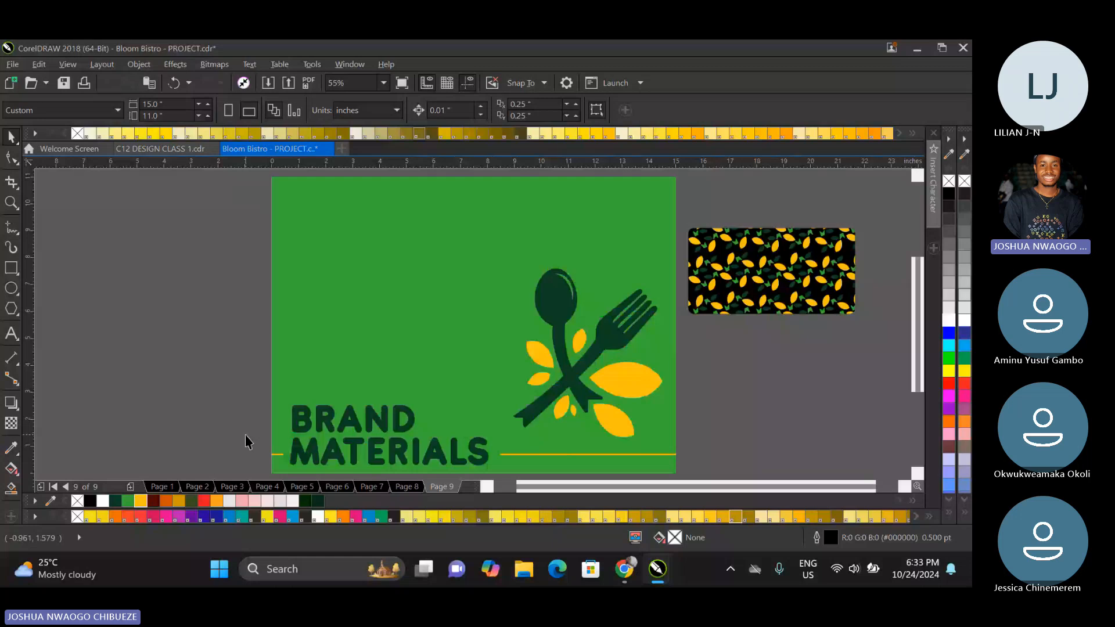
key(Page_Up)
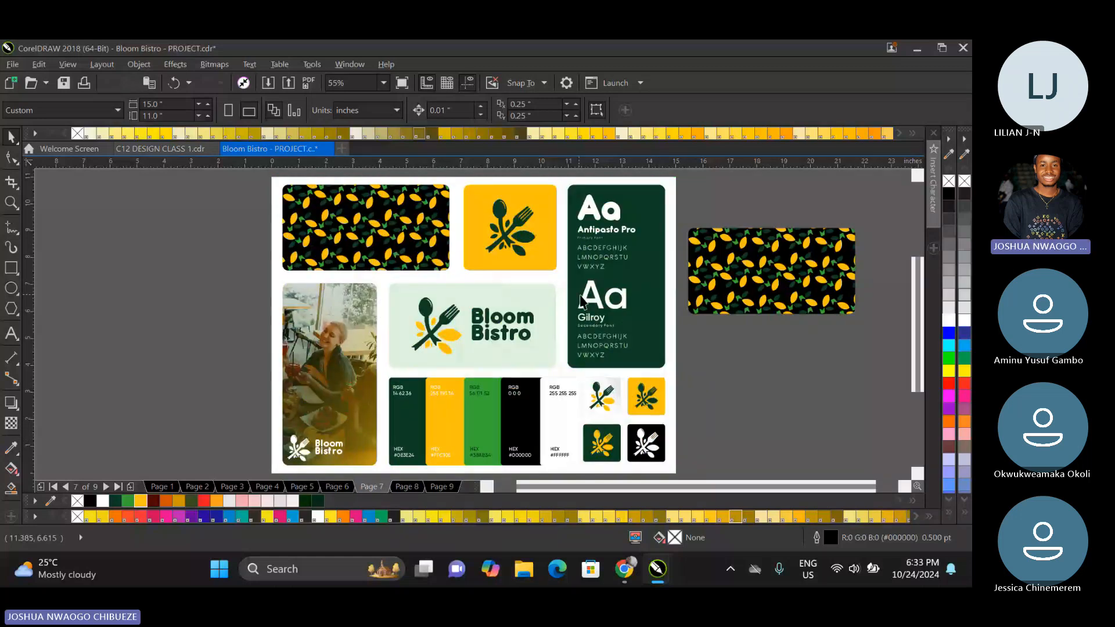
right_click(582, 300)
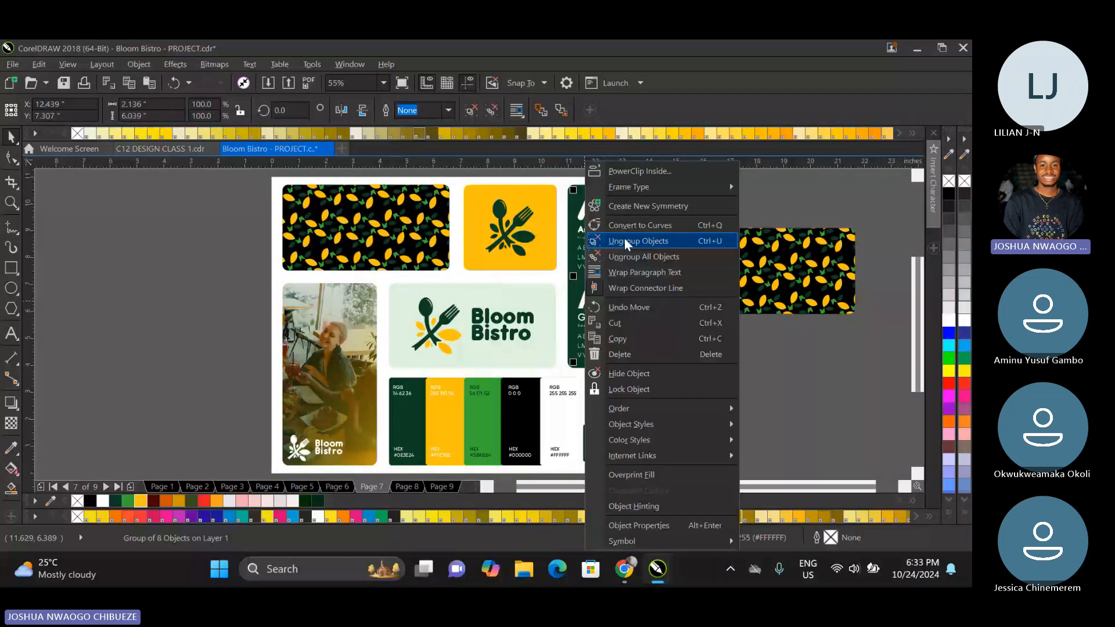
click(626, 241)
click(597, 317)
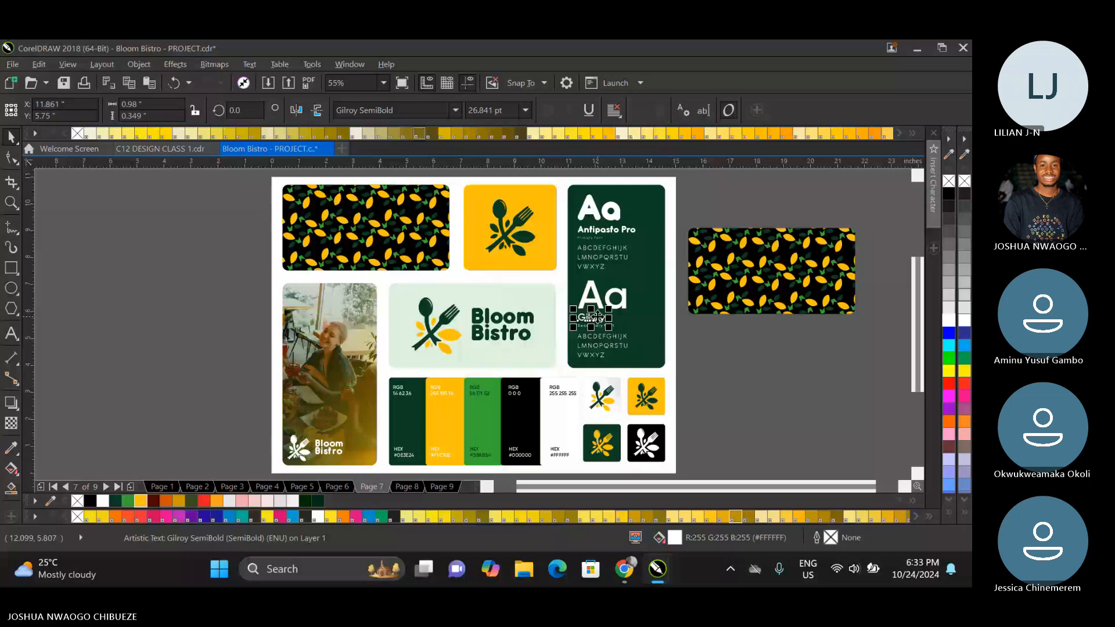
key(Page_Down)
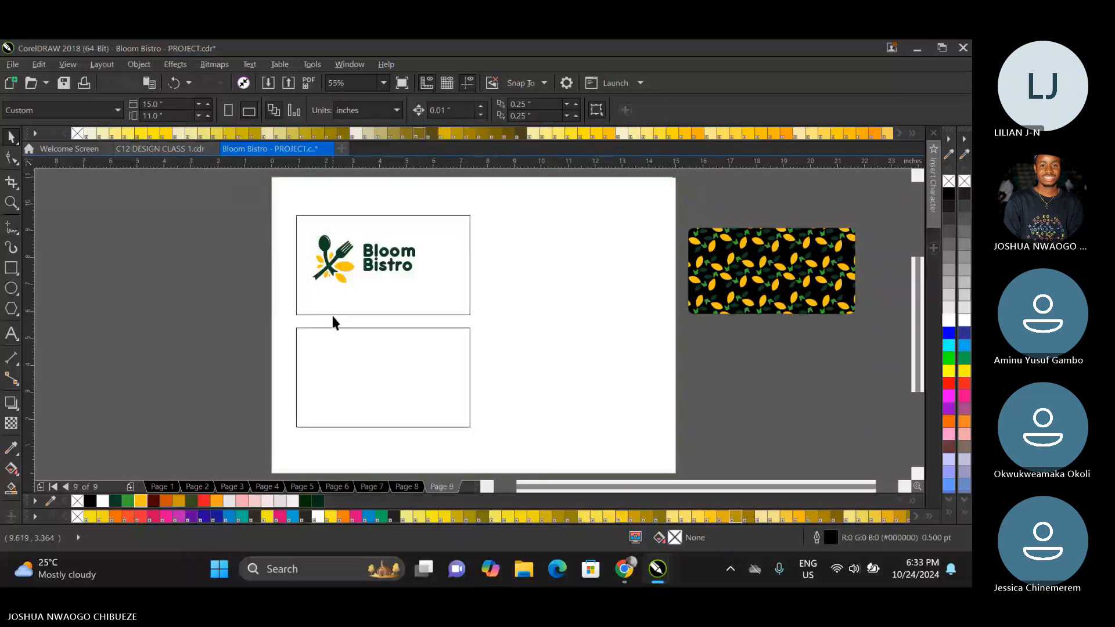
click(595, 319)
drag(594, 319, 330, 299)
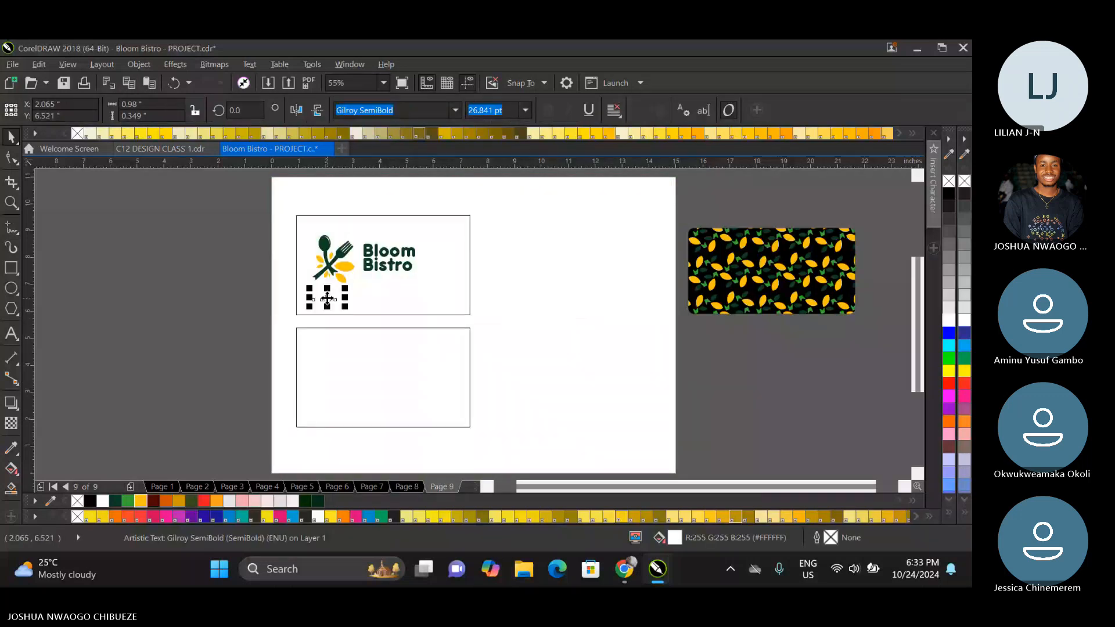
Fill the Gilroy label with dark green #0E3E24 and enlarge it to about 31 pt.
click(116, 503)
scroll(349, 290, up, 2)
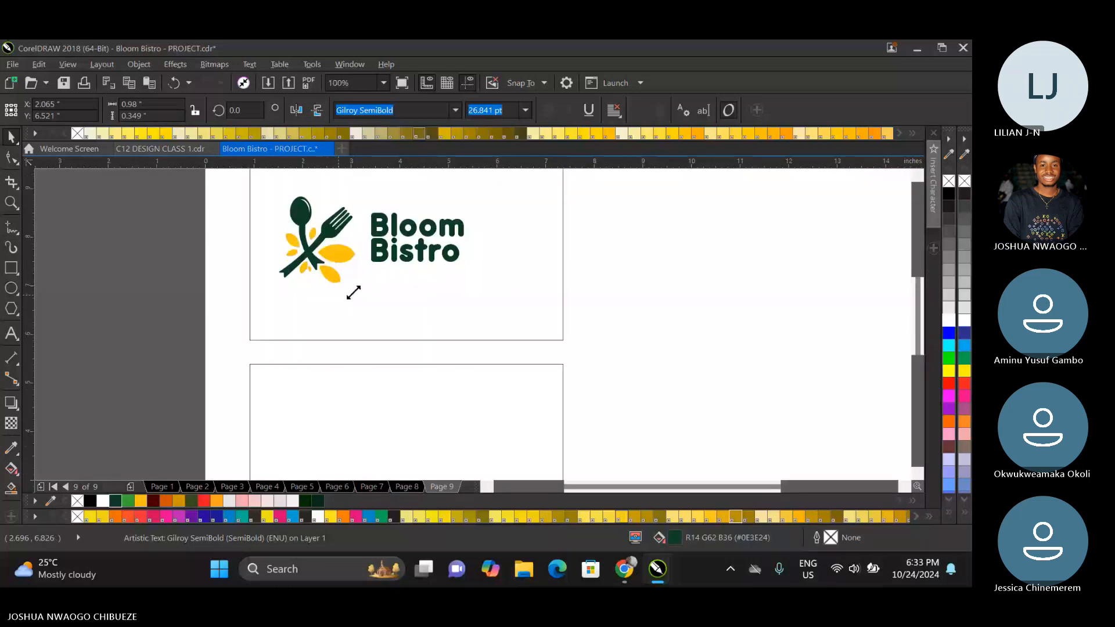
drag(353, 292, 361, 289)
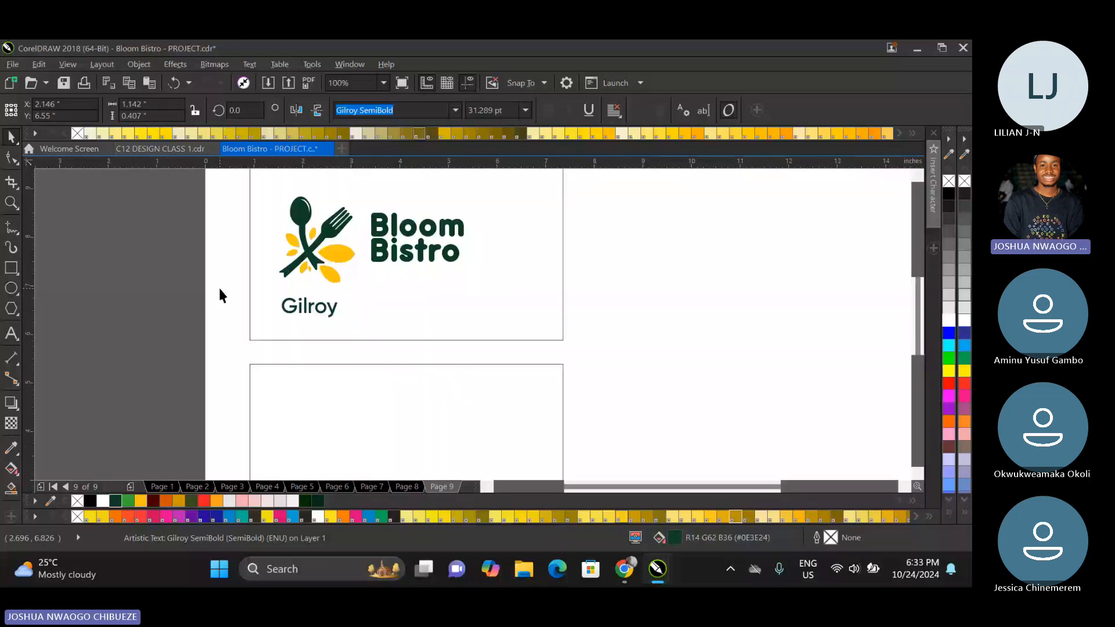
Replace the Gilroy label below the logo with the cardholder's full name and scale it down to about 29 pt.
click(12, 334)
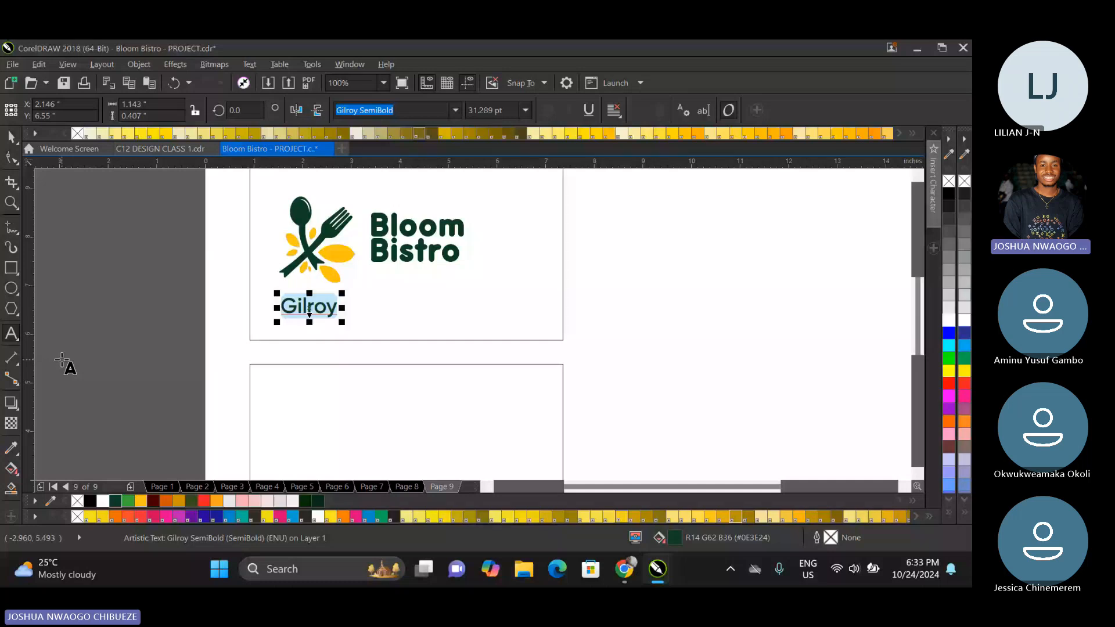
text(R)
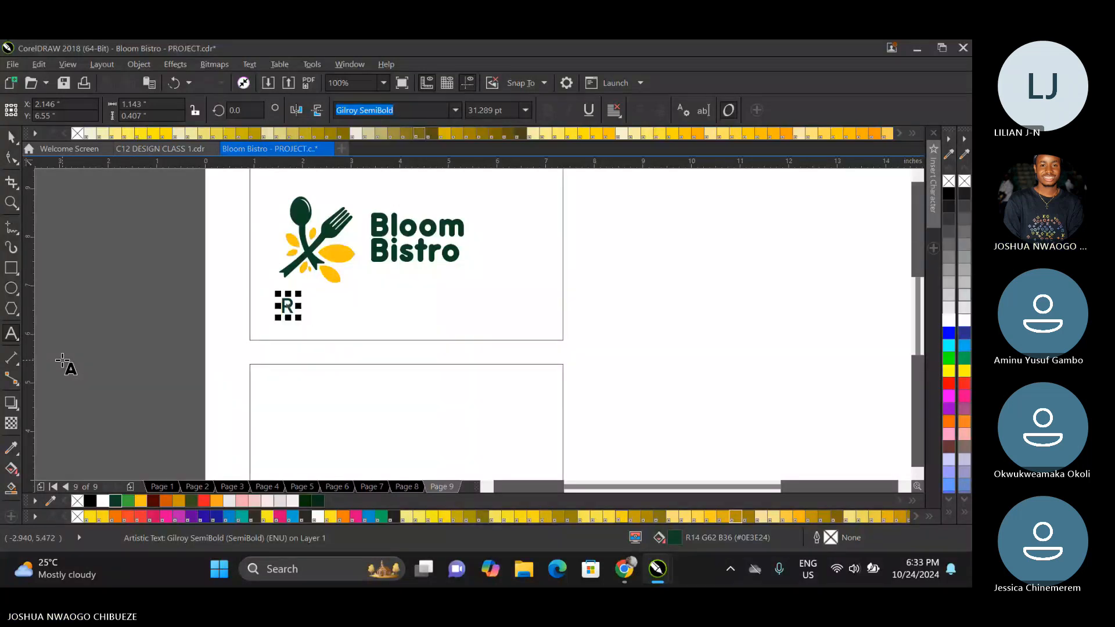
key(BackSpace)
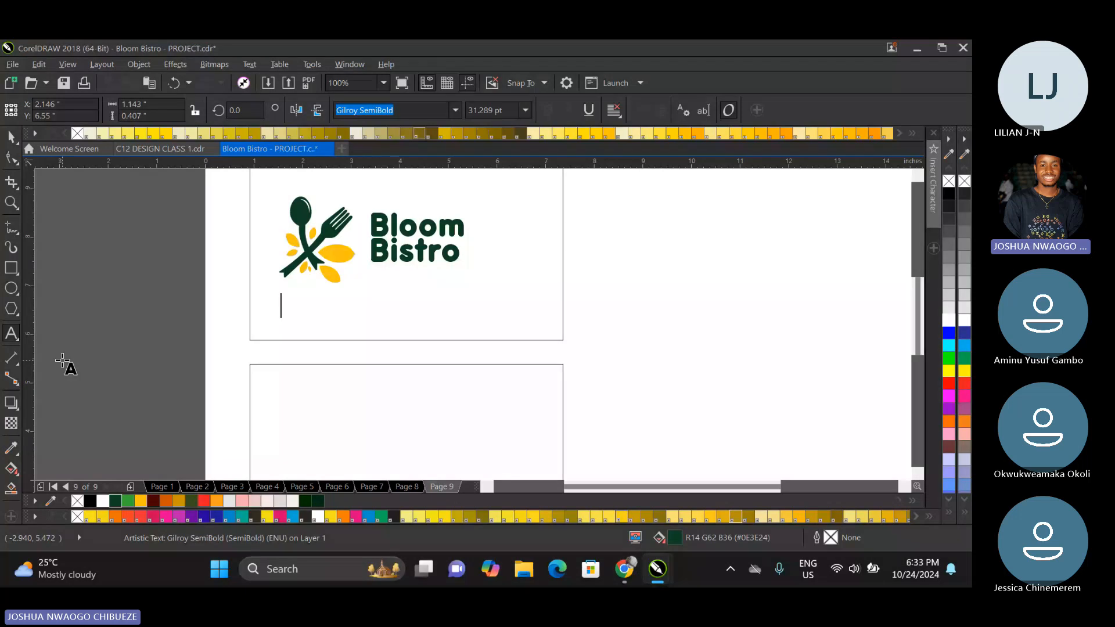
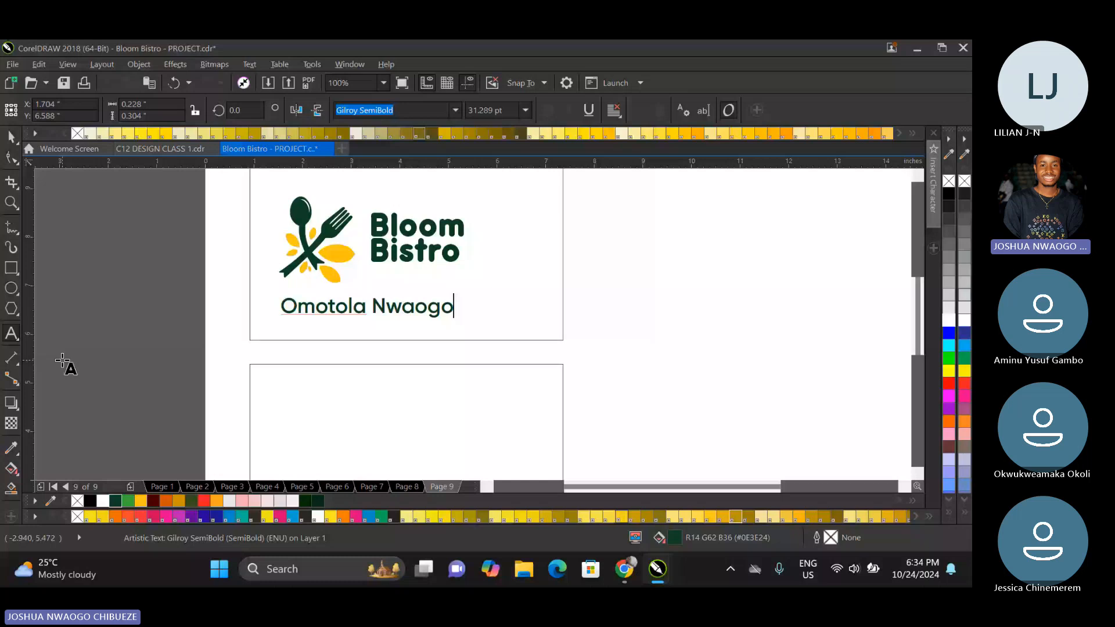
key(ctrl+space)
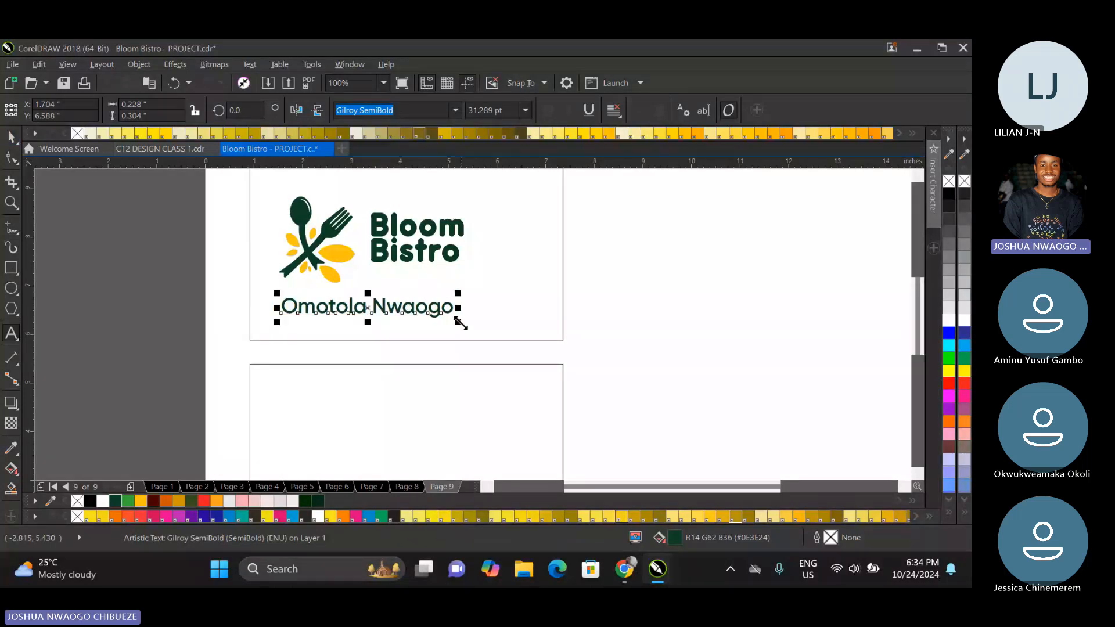
click(455, 113)
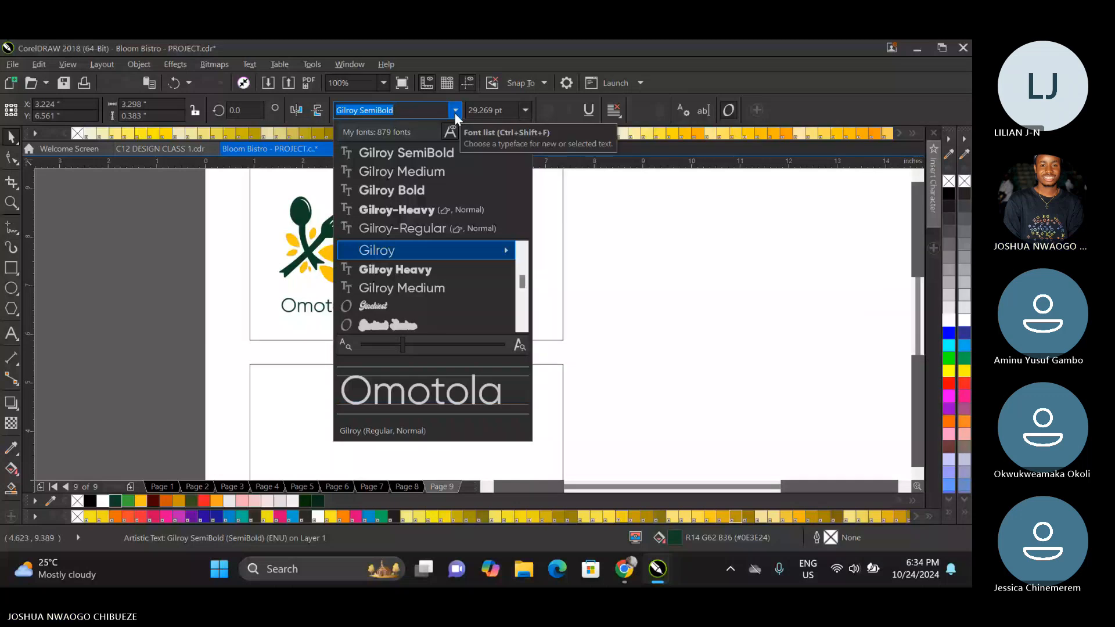
text(a)
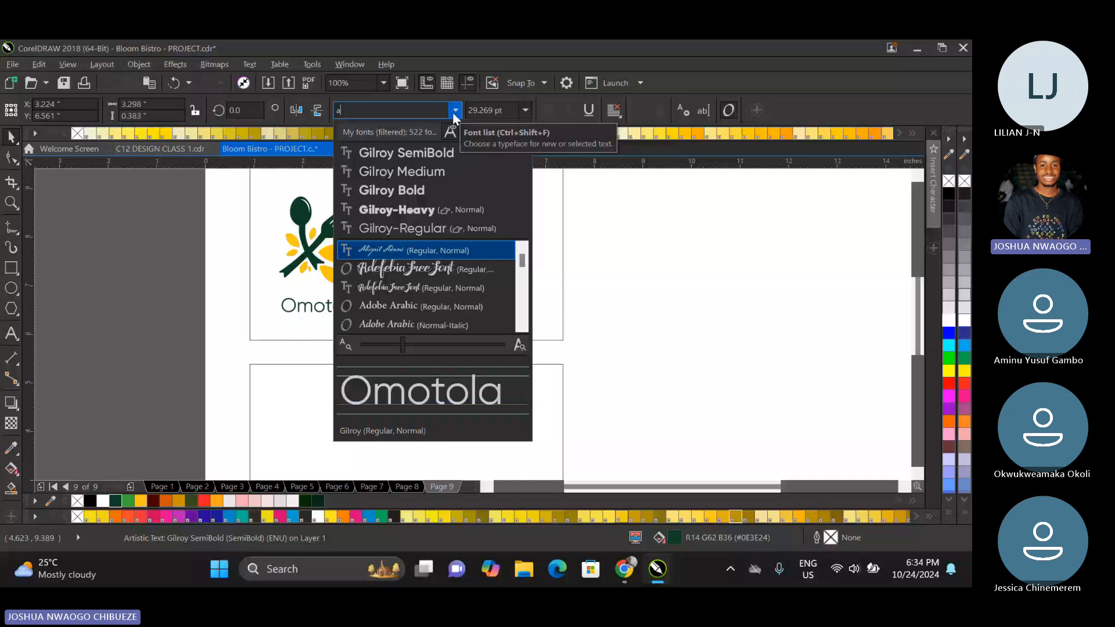
text(p)
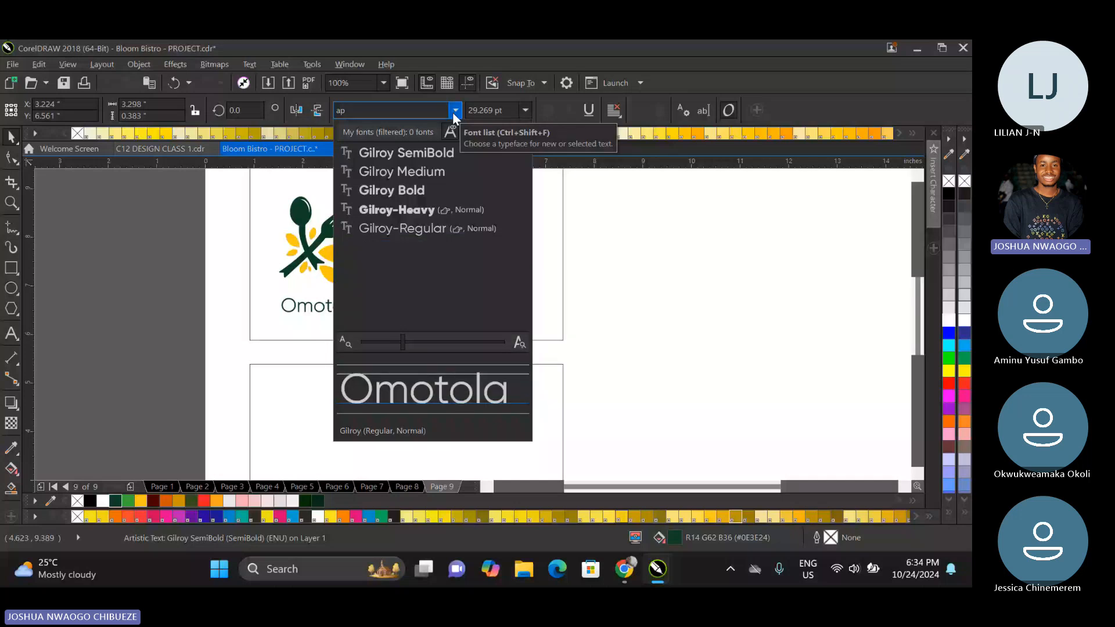
click(120, 207)
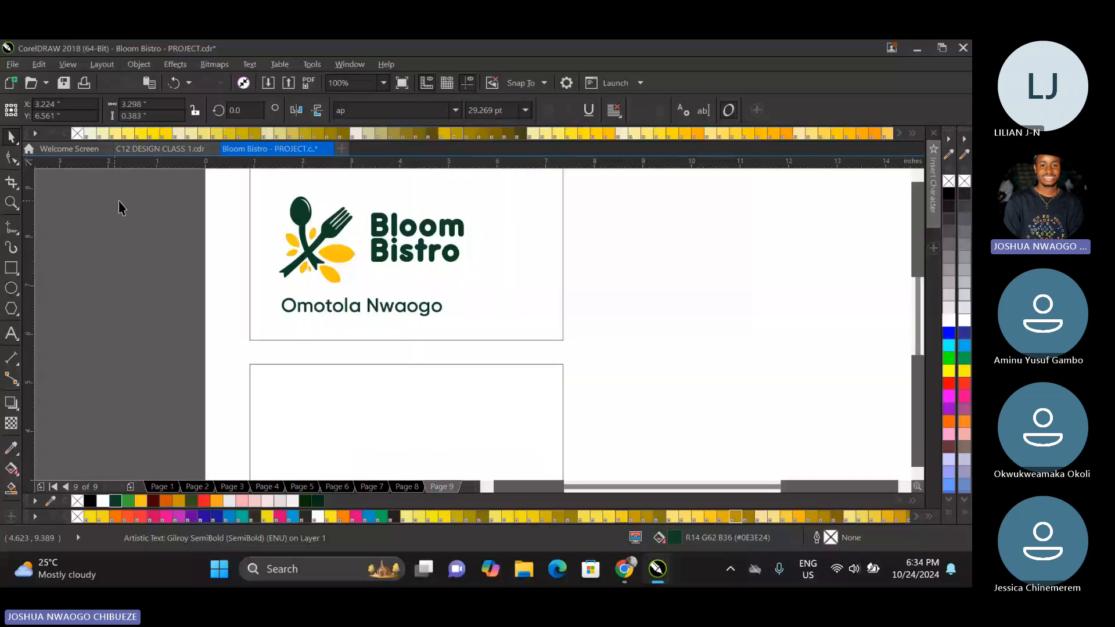
Set the cardholder name's font to Antipasto Pro DemiBold and enlarge it to about 33.6 pt.
click(380, 251)
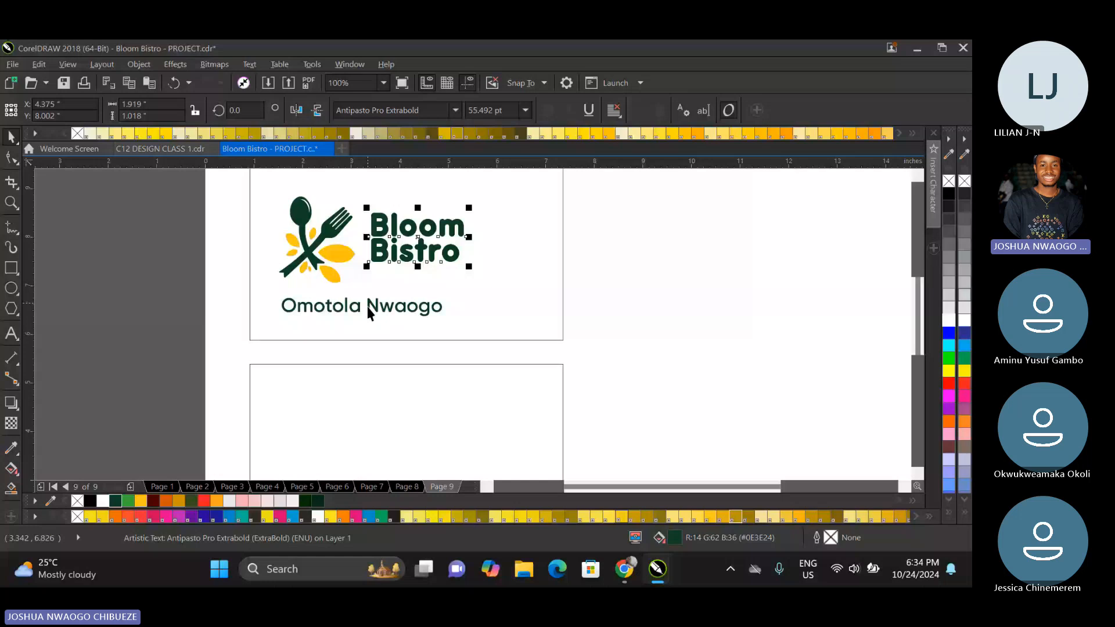
click(367, 312)
click(455, 110)
text(a)
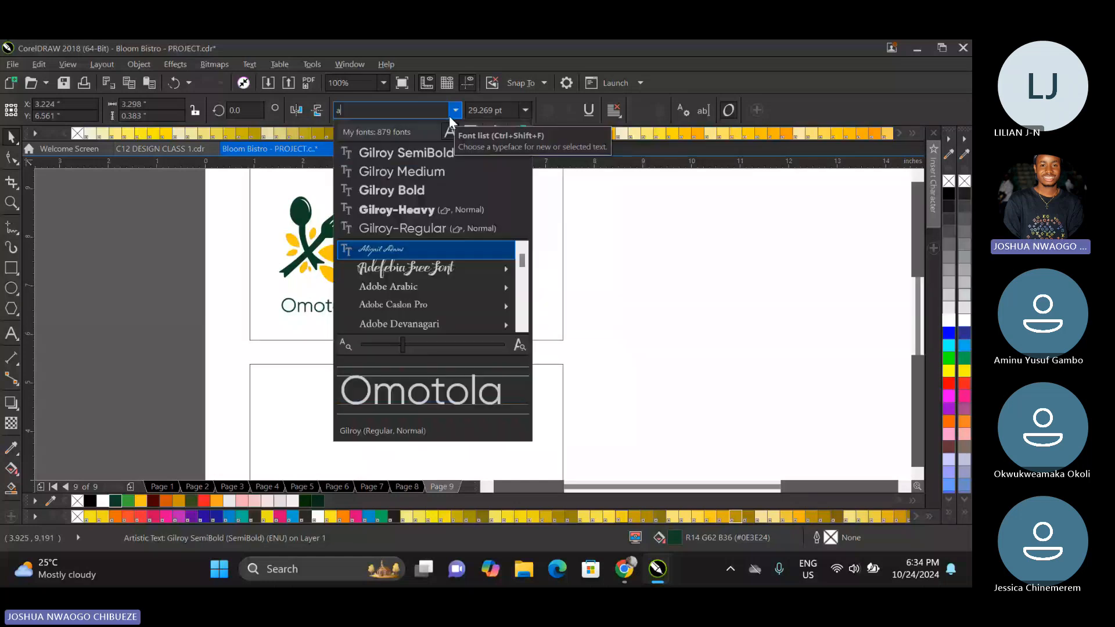
text(nt)
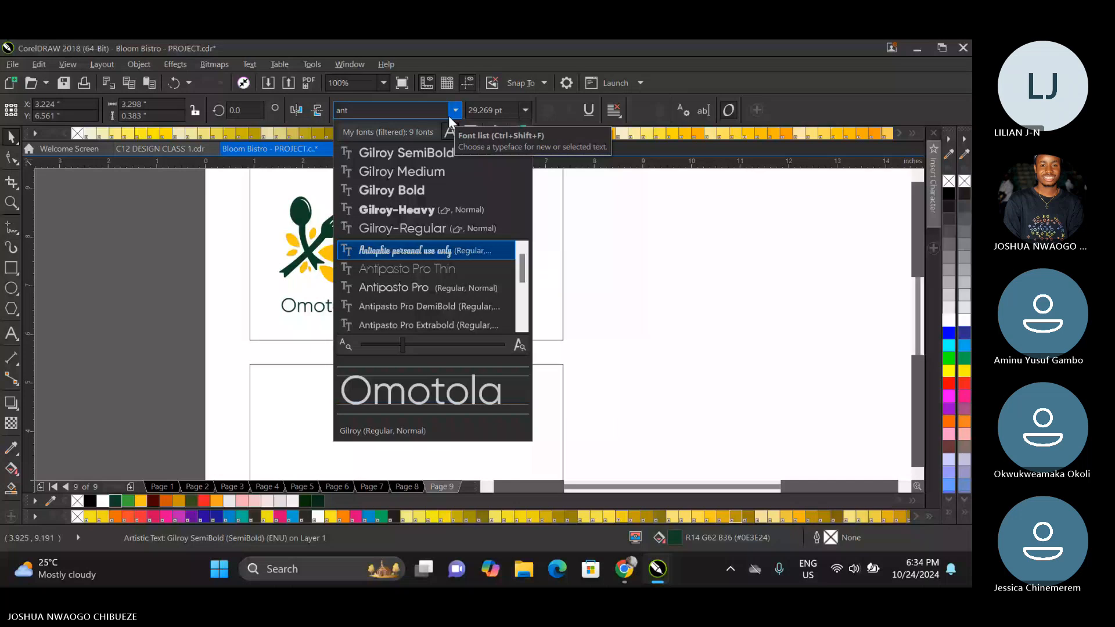
click(429, 325)
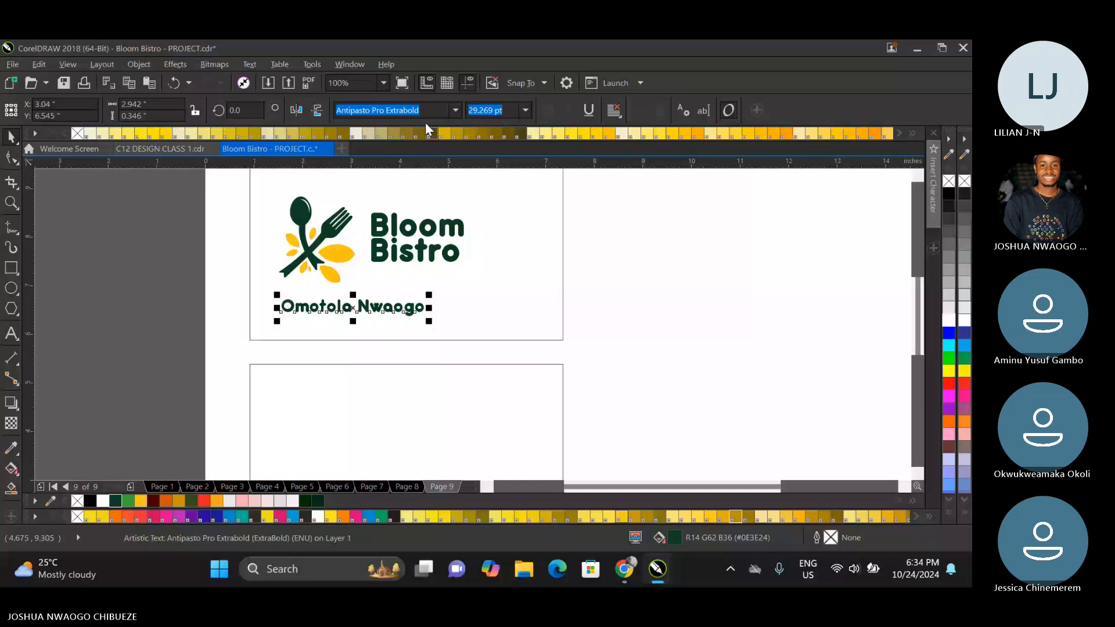
click(455, 110)
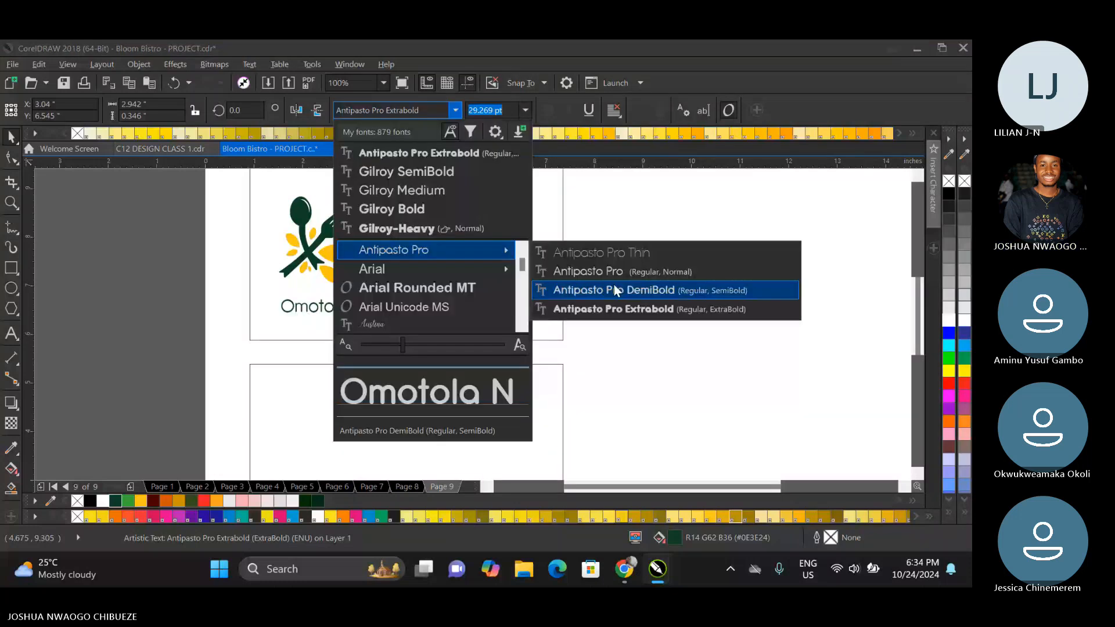
click(614, 286)
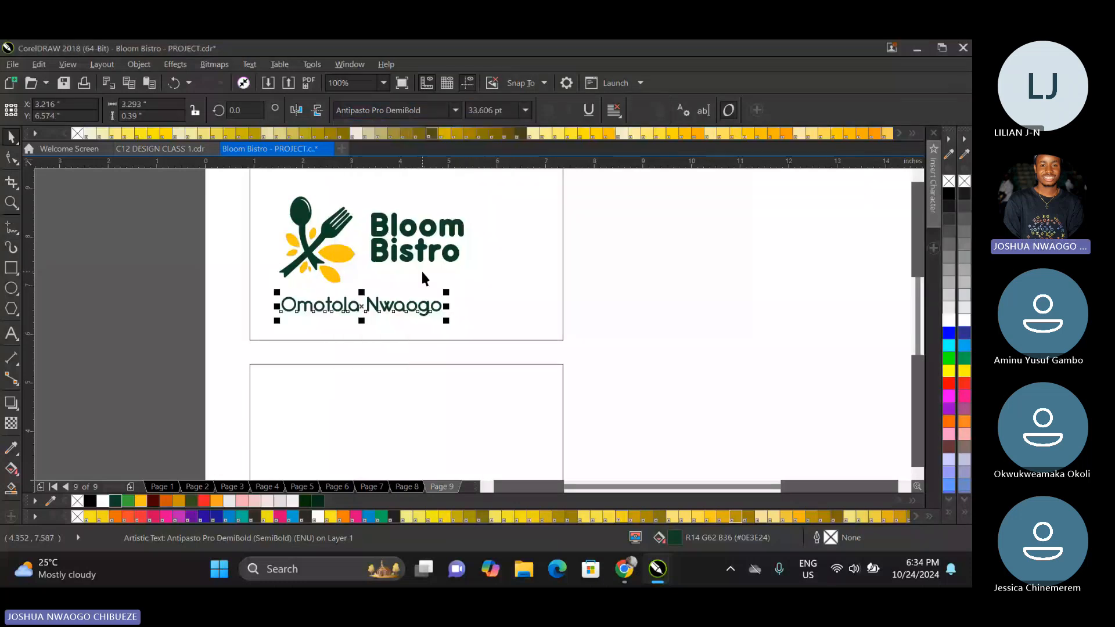
Group the logo's icon with its Bloom Bistro wordmark, then move the group higher in the upper card and scale it down slightly.
scroll(432, 285, down, 1)
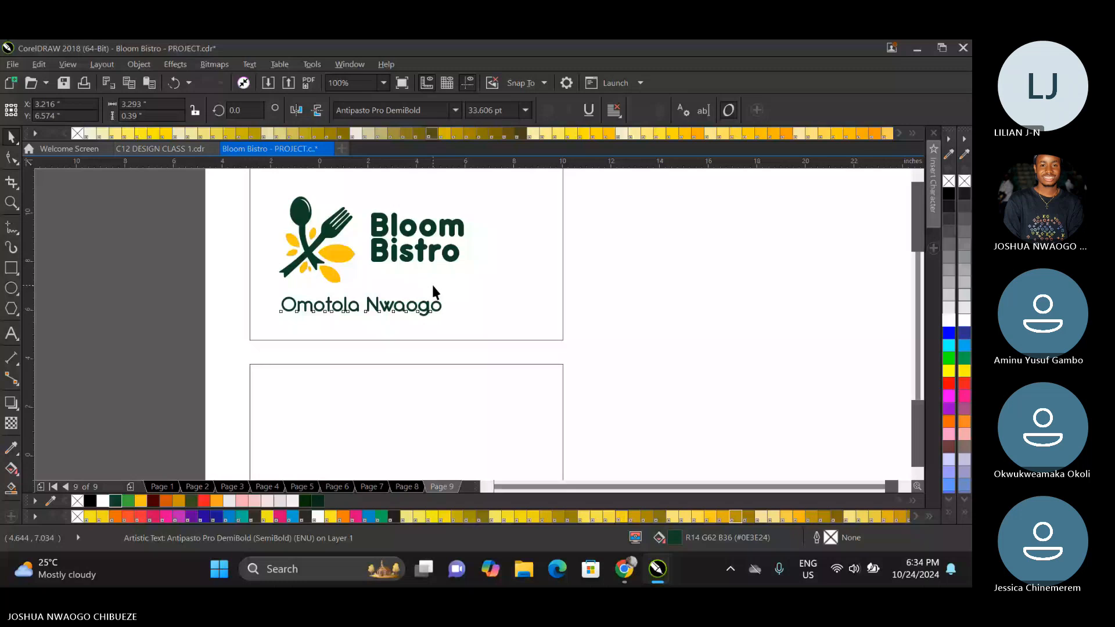
scroll(412, 257, up, 1)
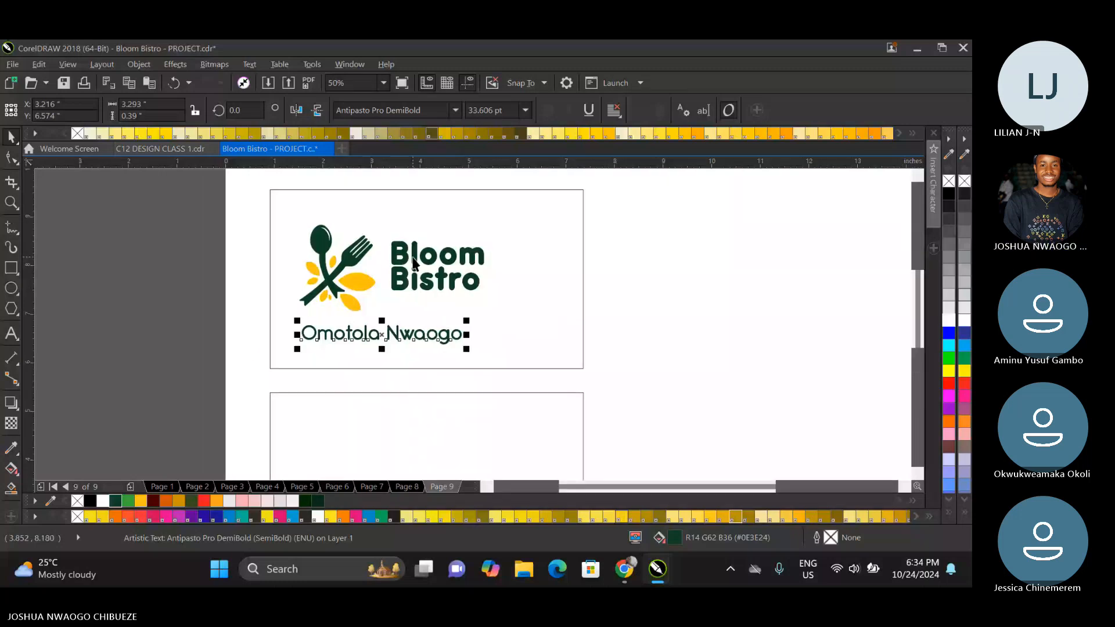
click(413, 263)
shift+click(330, 231)
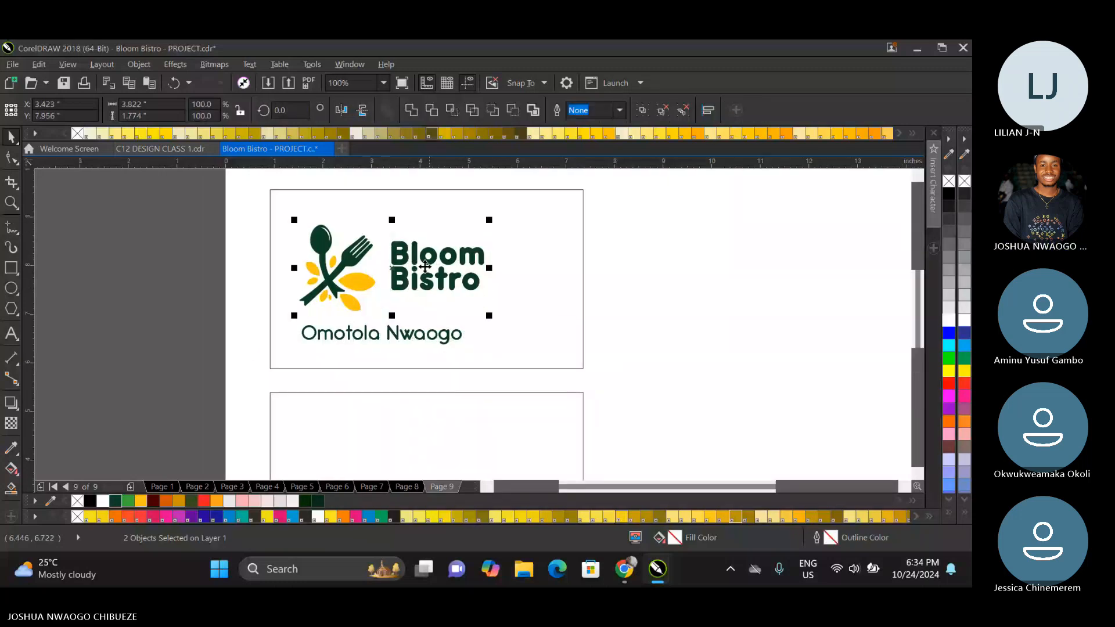
key(ctrl+g)
drag(425, 267, 406, 248)
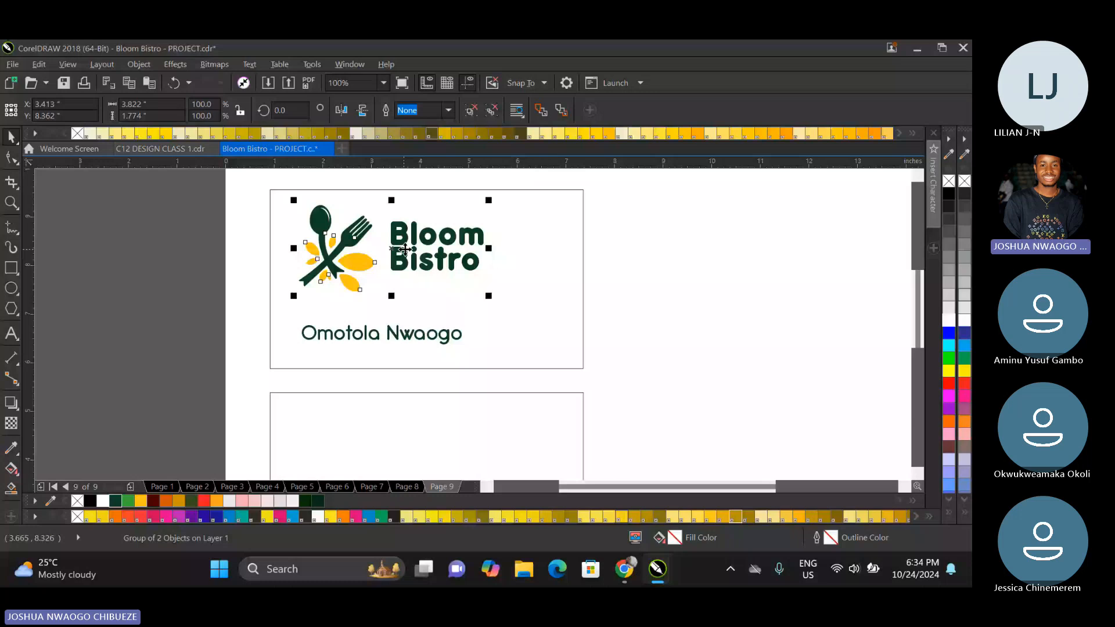
drag(488, 295, 479, 291)
Move the cardholder's name slightly up towards the logo and set its font to Gilroy Bold.
click(426, 337)
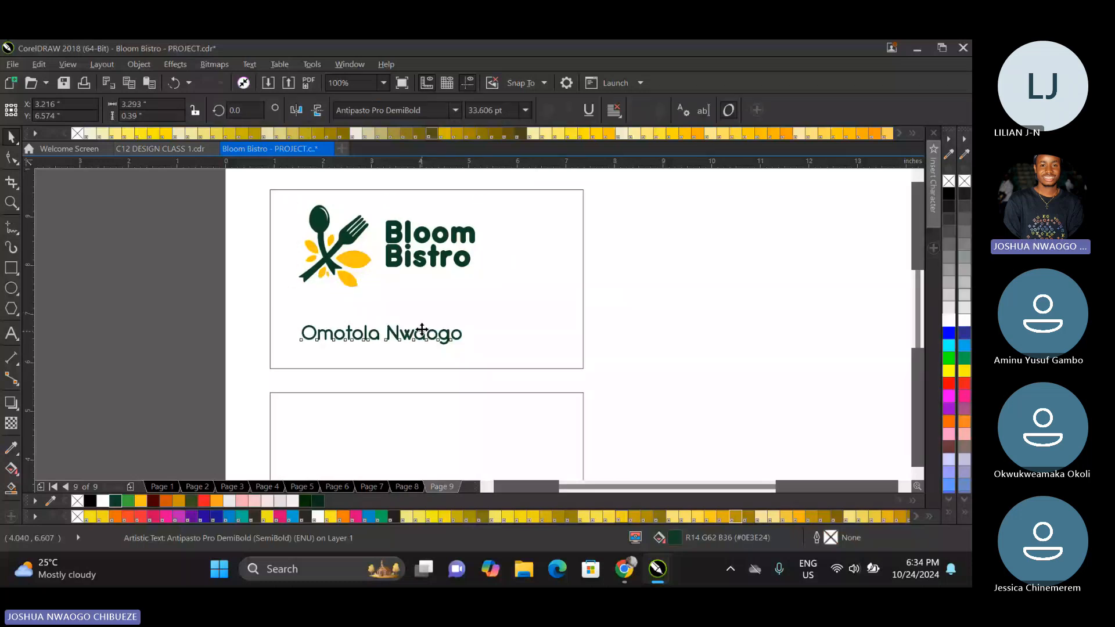
drag(422, 329, 419, 318)
click(383, 323)
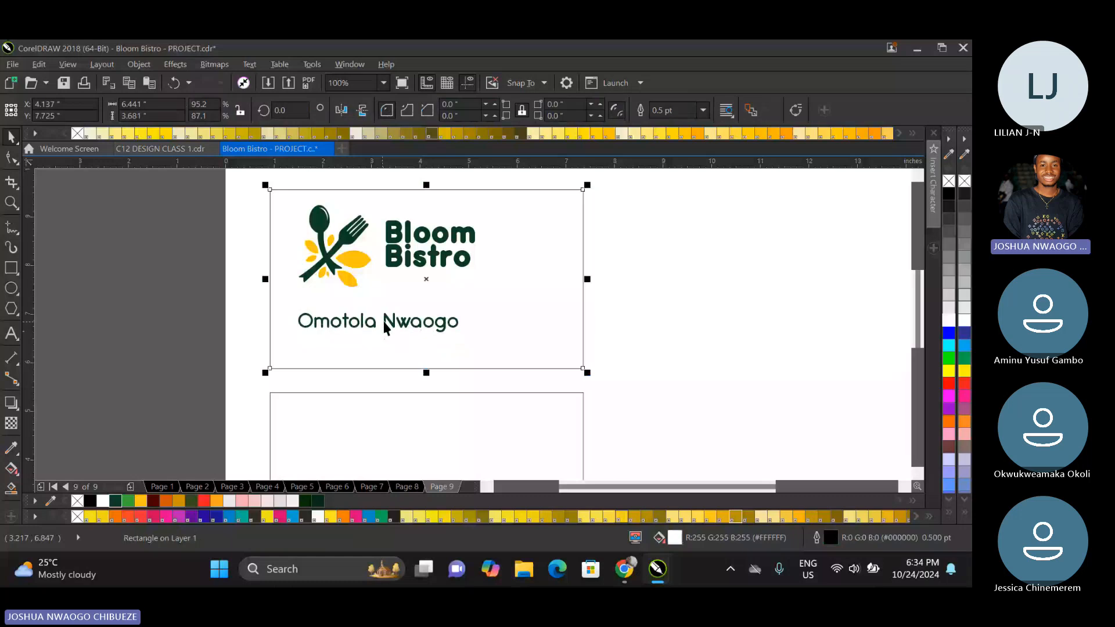
click(383, 322)
click(455, 110)
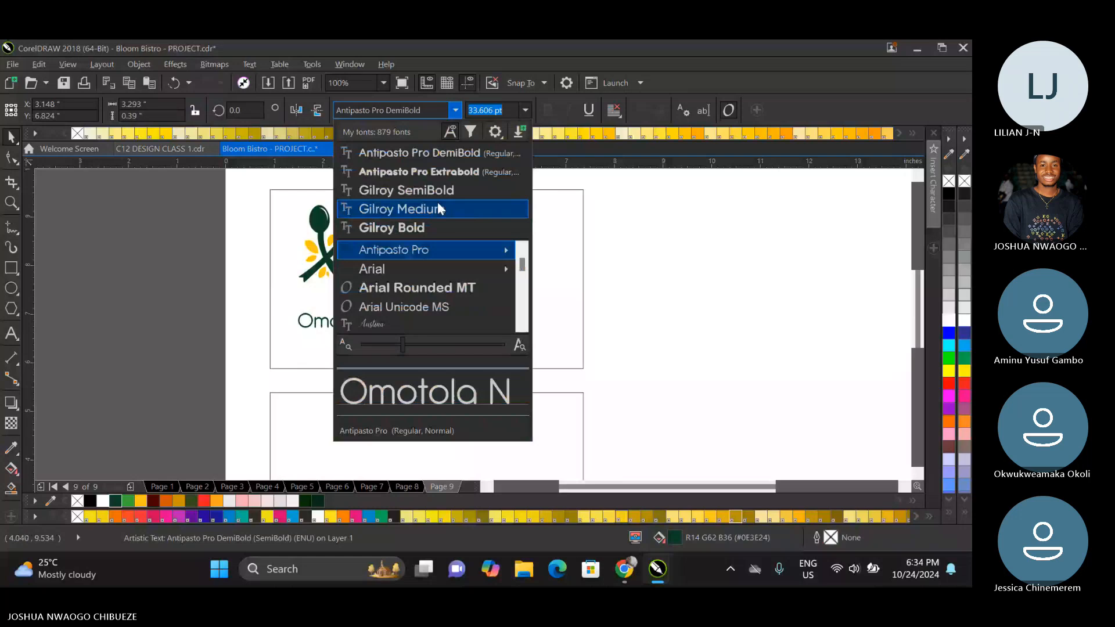
click(439, 227)
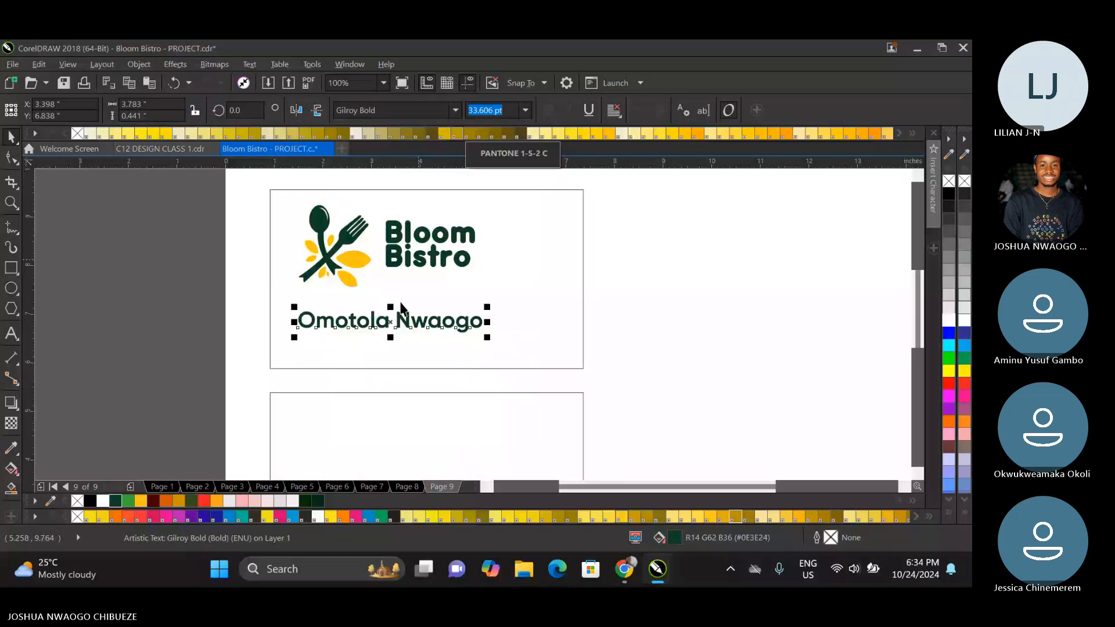
Duplicate the cardholder's name just below itself and change the copy's text to "Founder | Chef".
key(ctrl+d)
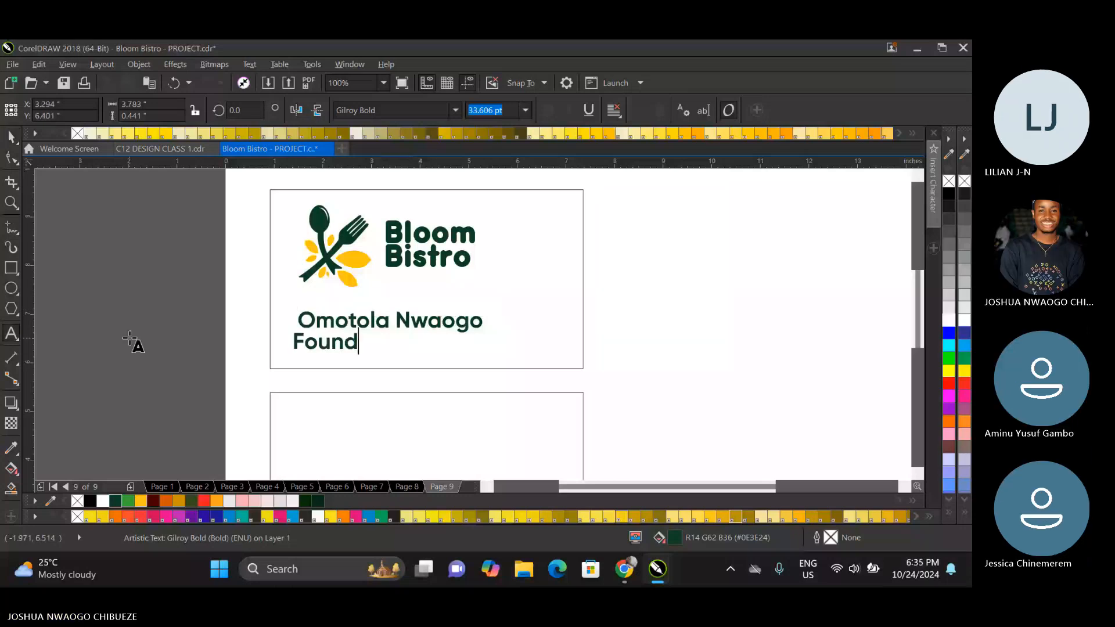
text(er/)
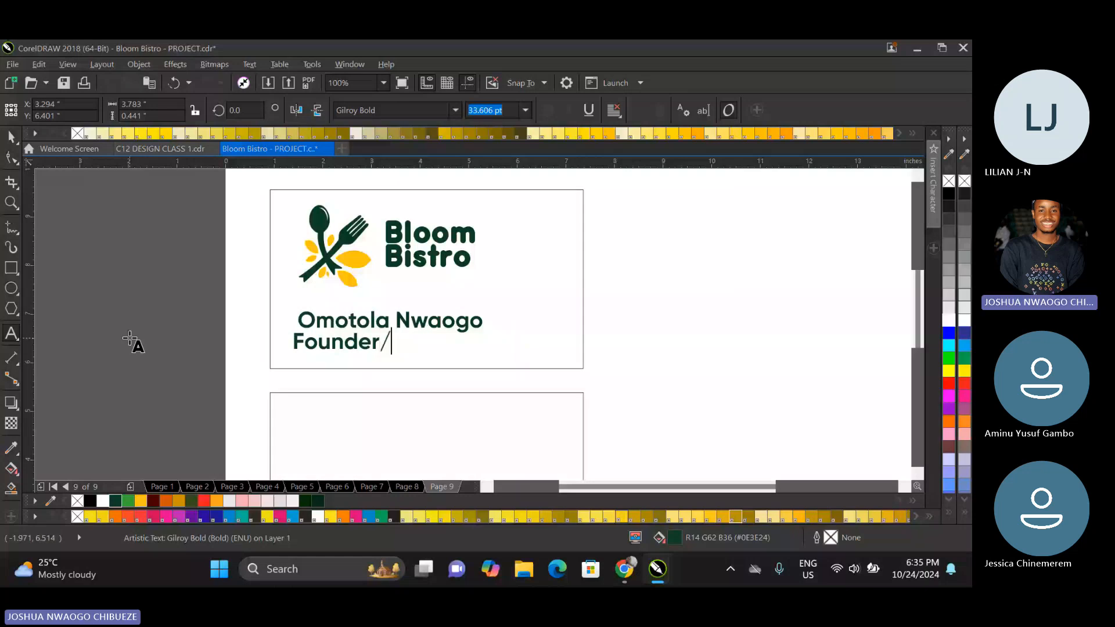
key(BackSpace)
text(| Che)
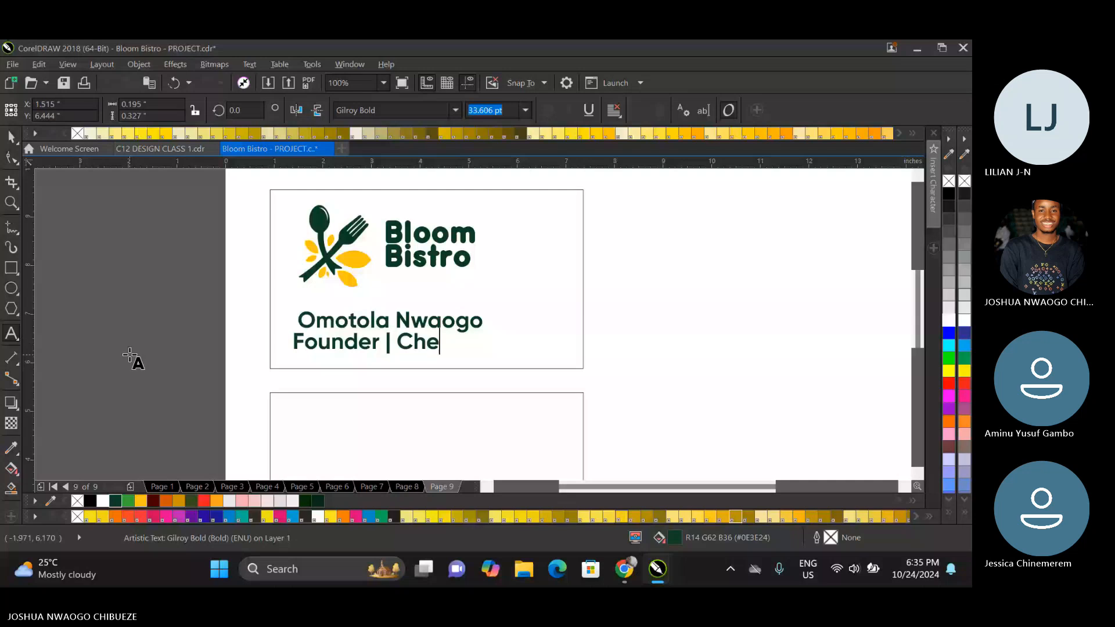
text(f)
click(11, 140)
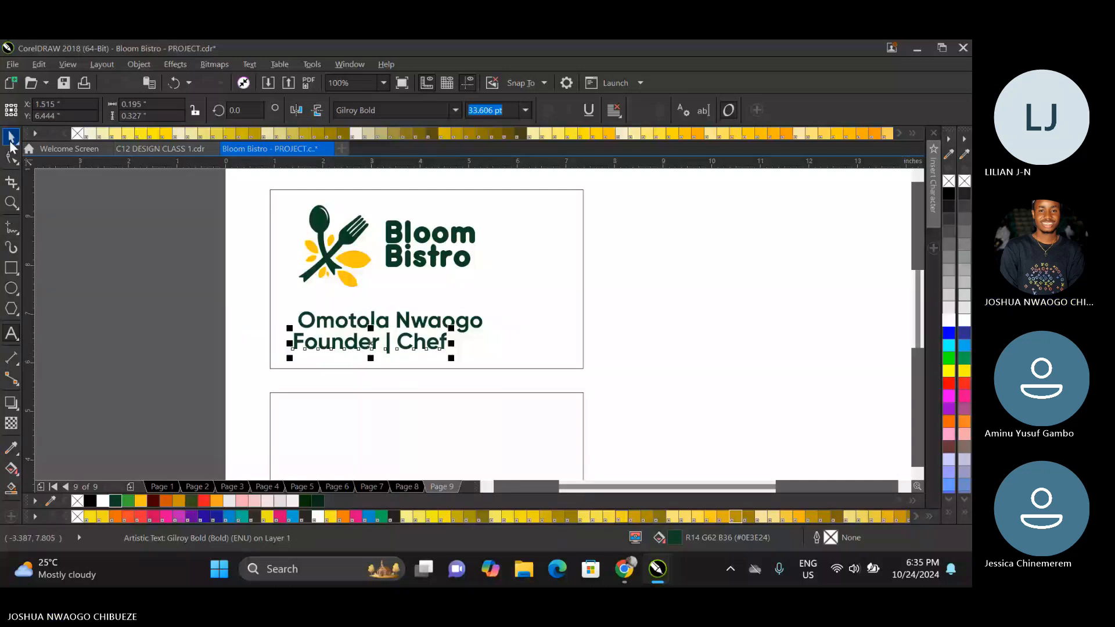
Set the "Founder | Chef" line to the Gilroy-Regular font and scale it down to about 27 pt beneath the name.
click(456, 111)
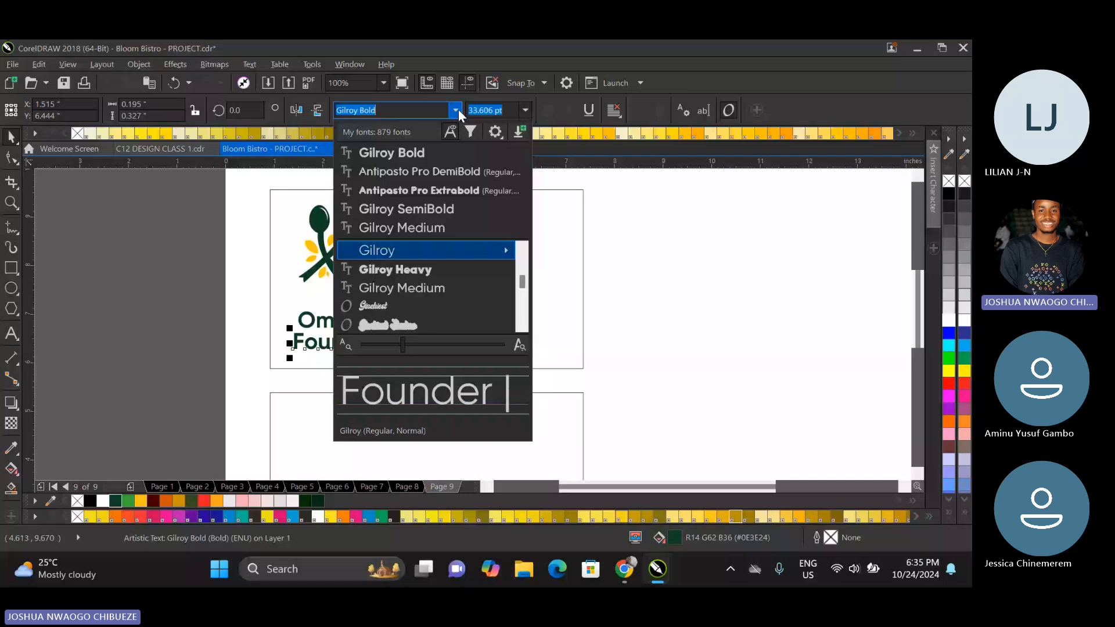
click(449, 227)
mouse_move(499, 250)
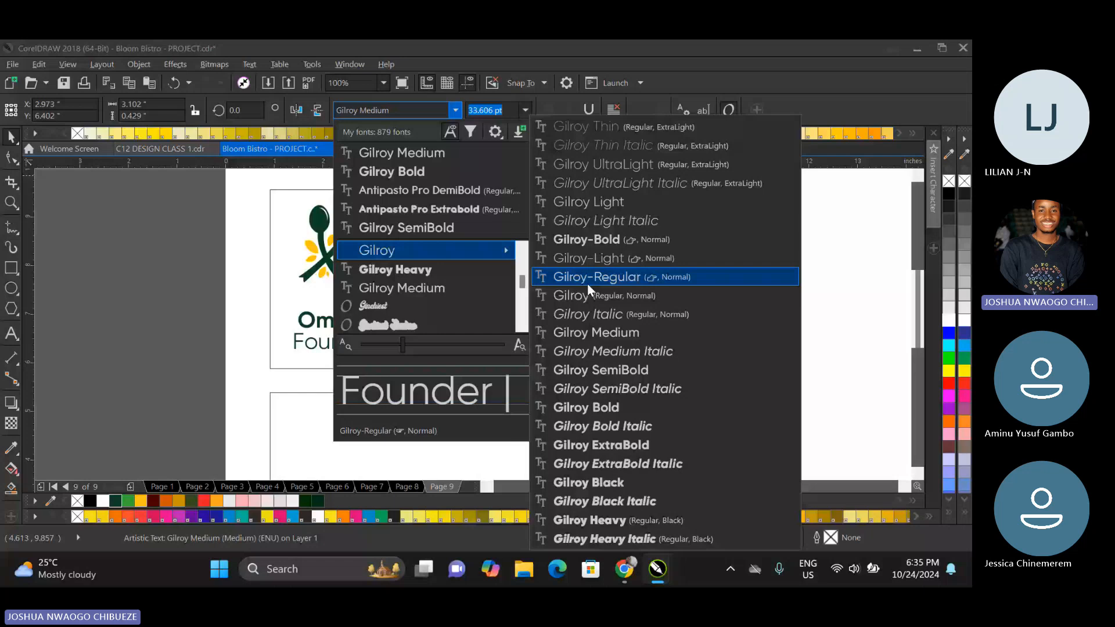
click(587, 277)
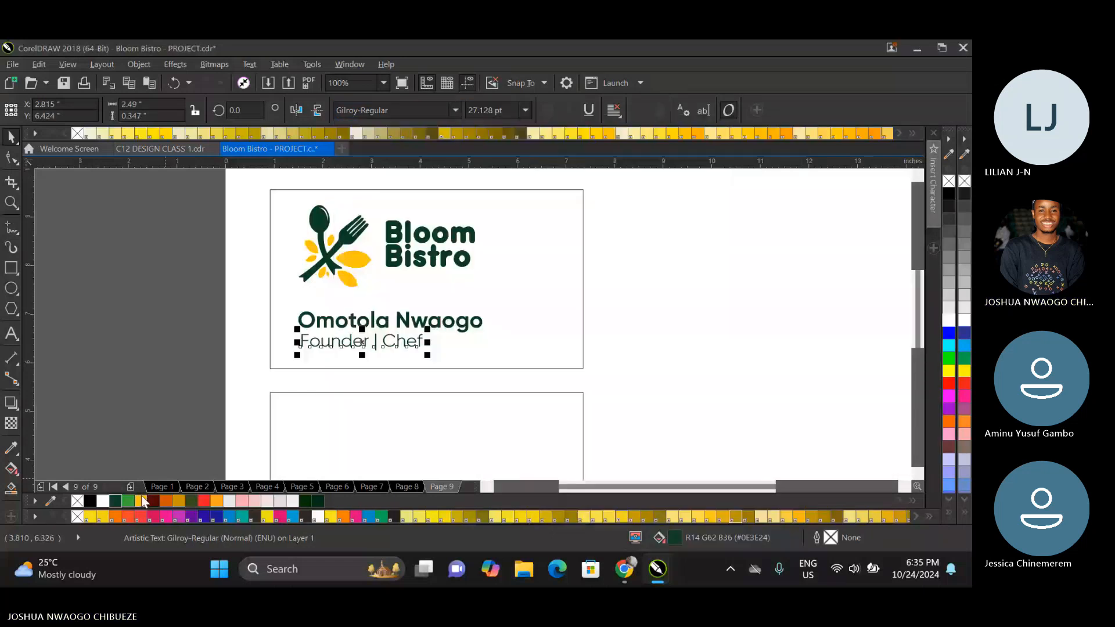
Try a green #38AB34 fill on the "Founder | Chef" line and on the name, and undo the name's fill.
click(127, 501)
key(Tab)
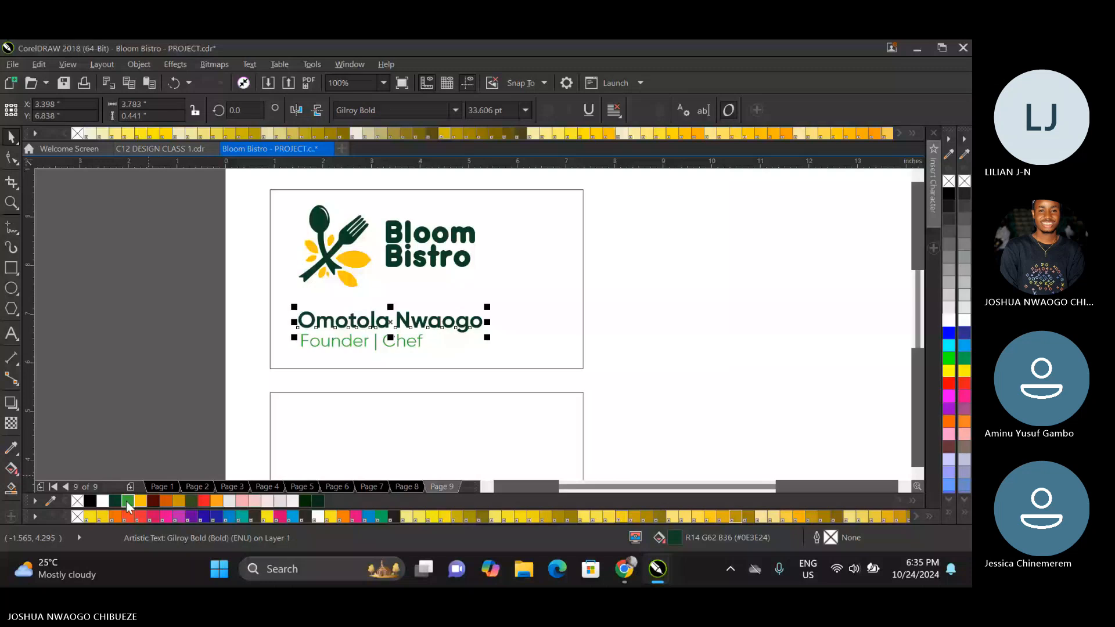
click(127, 500)
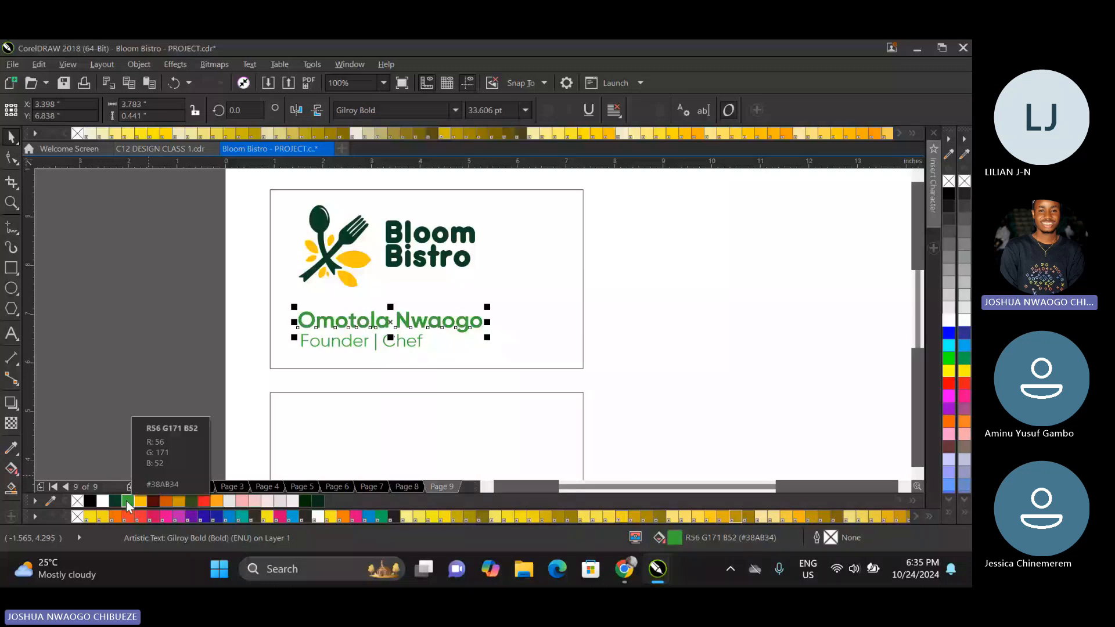
key(ctrl+z)
Fill the "Founder | Chef" line with yellow #FFC10E.
click(312, 343)
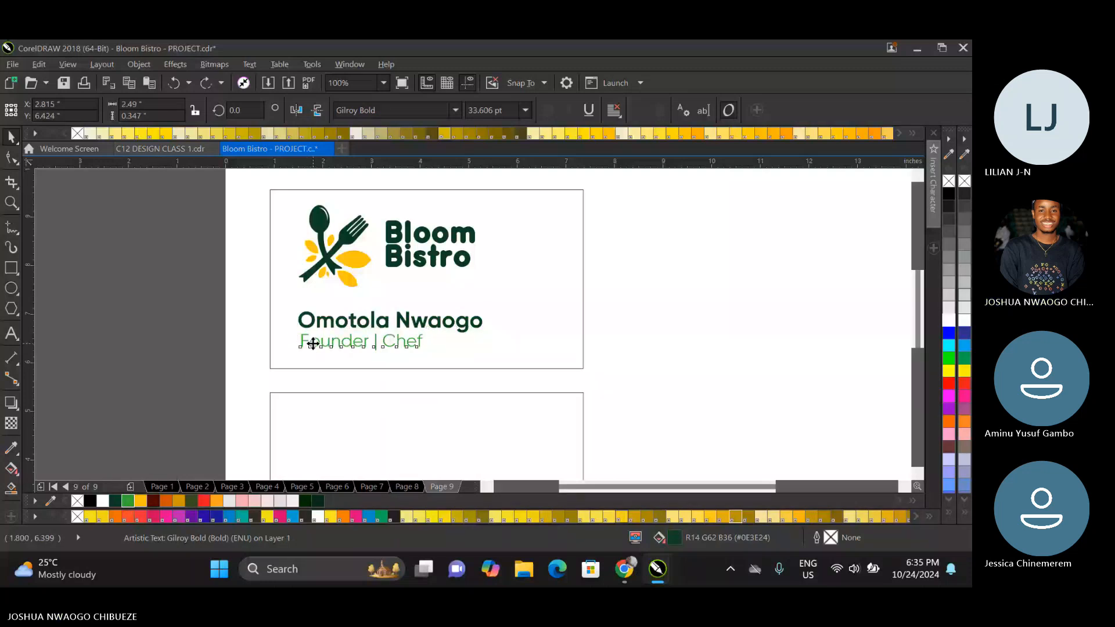
click(141, 501)
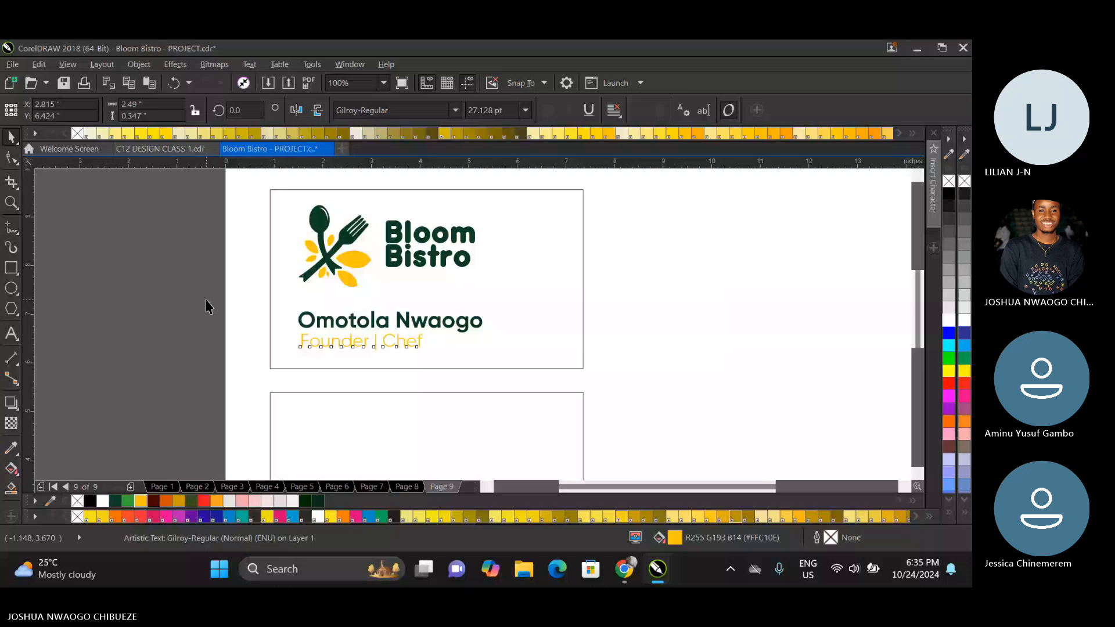
Left-align the cardholder's name and title, group them, align the group with the logo's left edge, and ungroup it again.
drag(208, 306, 530, 360)
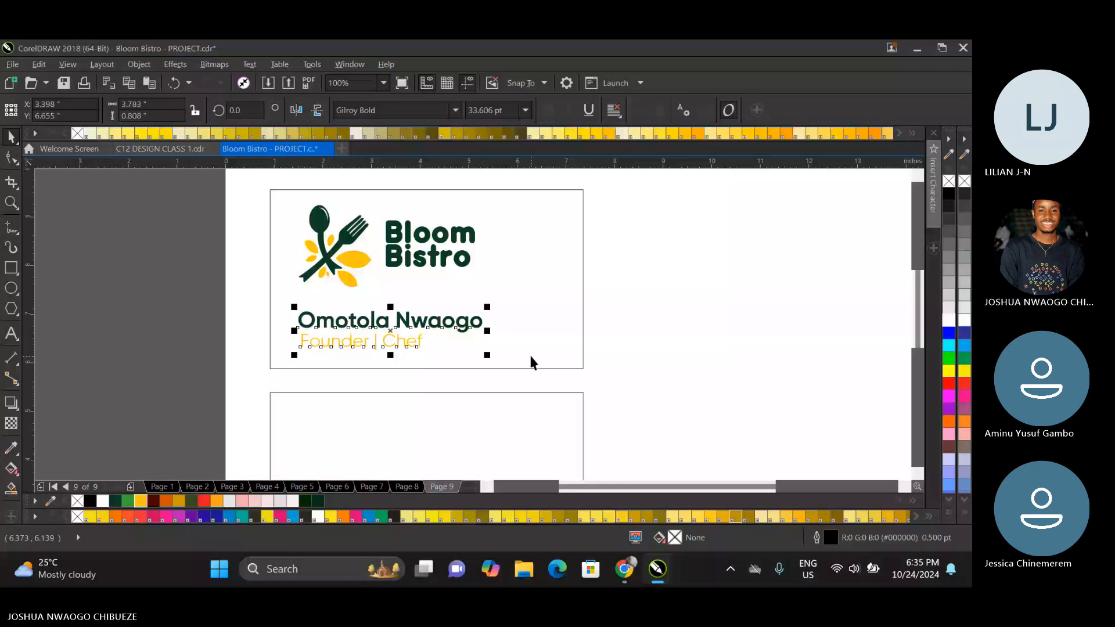
key(l)
key(ctrl+g)
click(319, 220)
shift+click(309, 316)
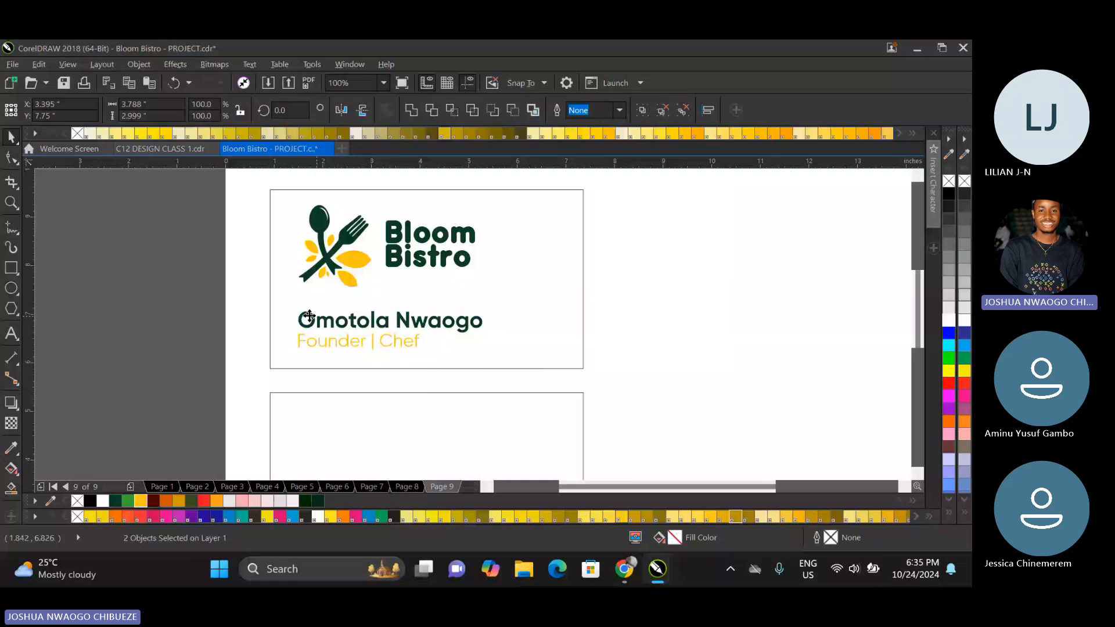
click(308, 316)
right_click(381, 319)
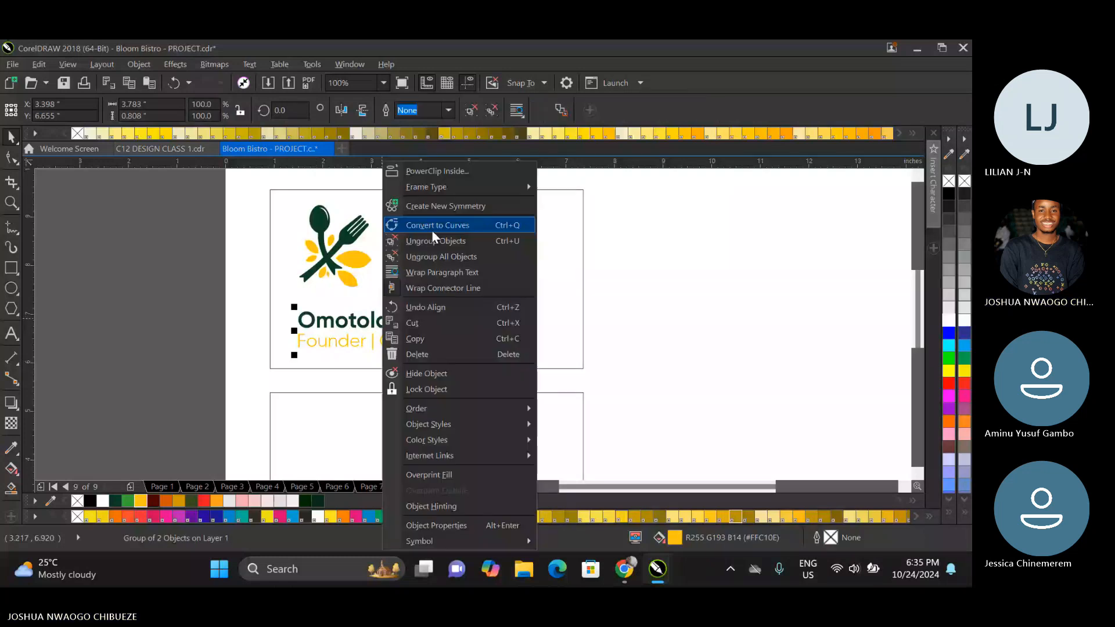
Set the cardholder's name alone in the Gilroy ExtraBold font.
click(486, 329)
ctrl+click(485, 326)
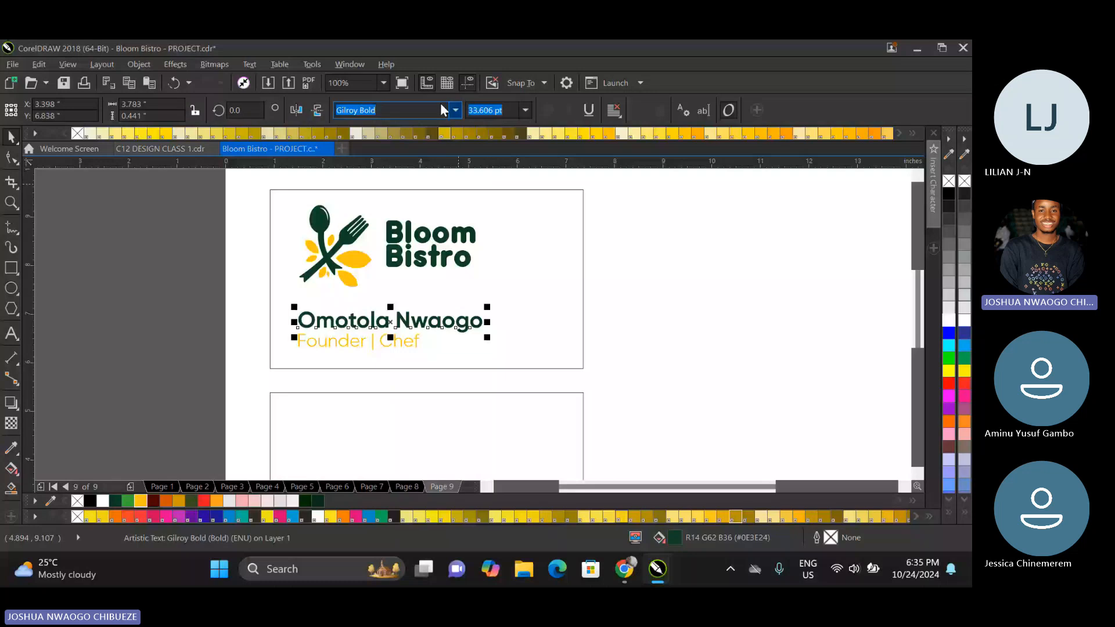
click(454, 110)
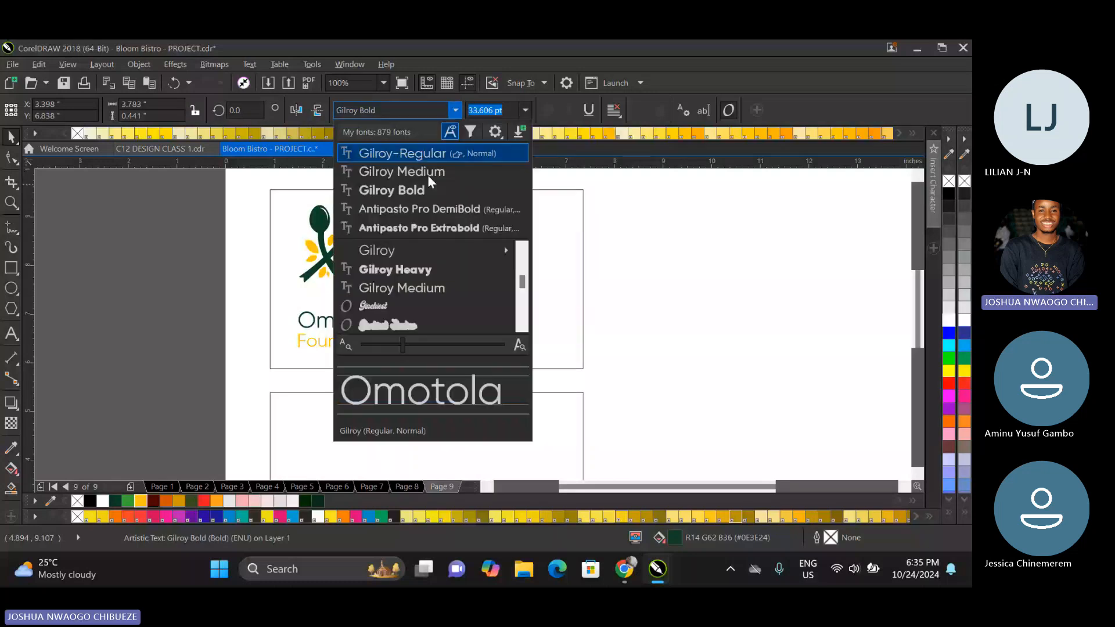
mouse_move(418, 250)
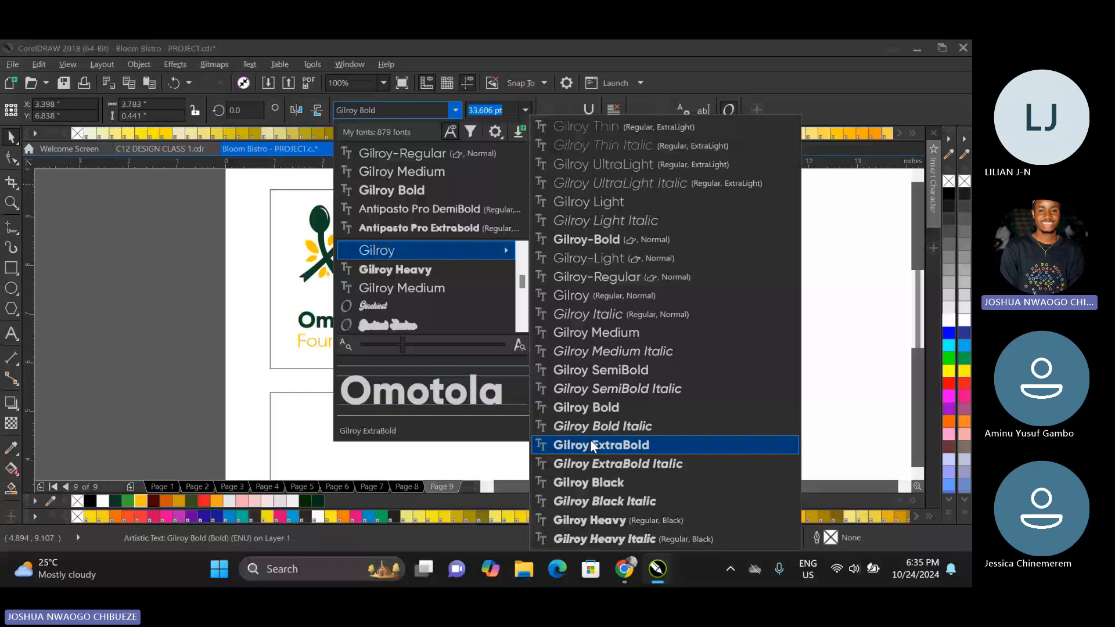
click(592, 446)
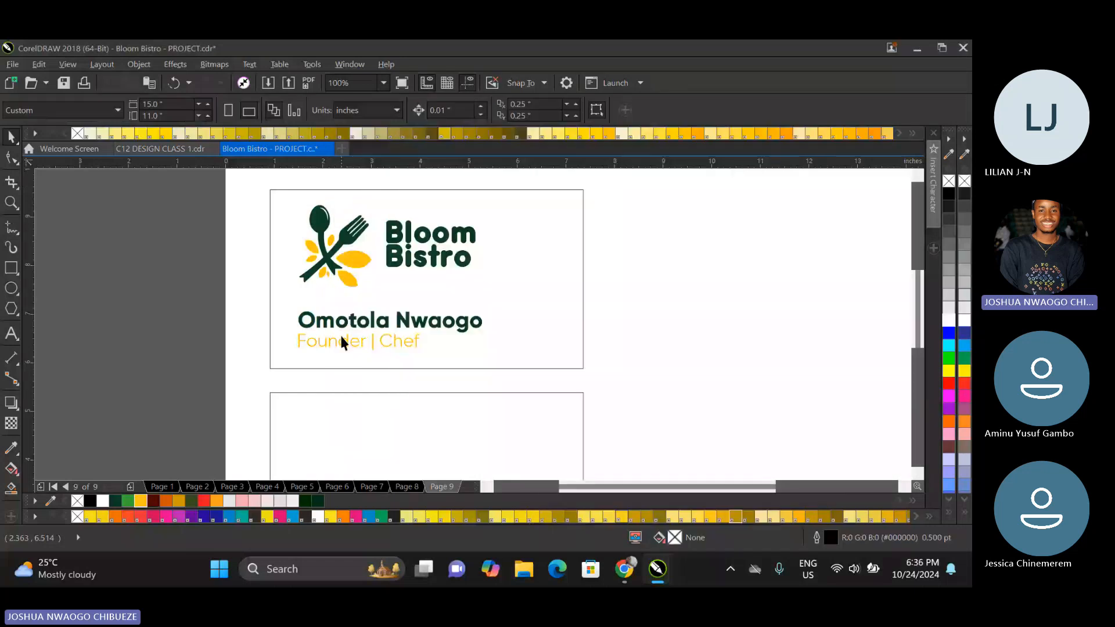
Set the cardholder's name to 33 pt and the "Founder | Chef" line to 25 pt.
click(433, 330)
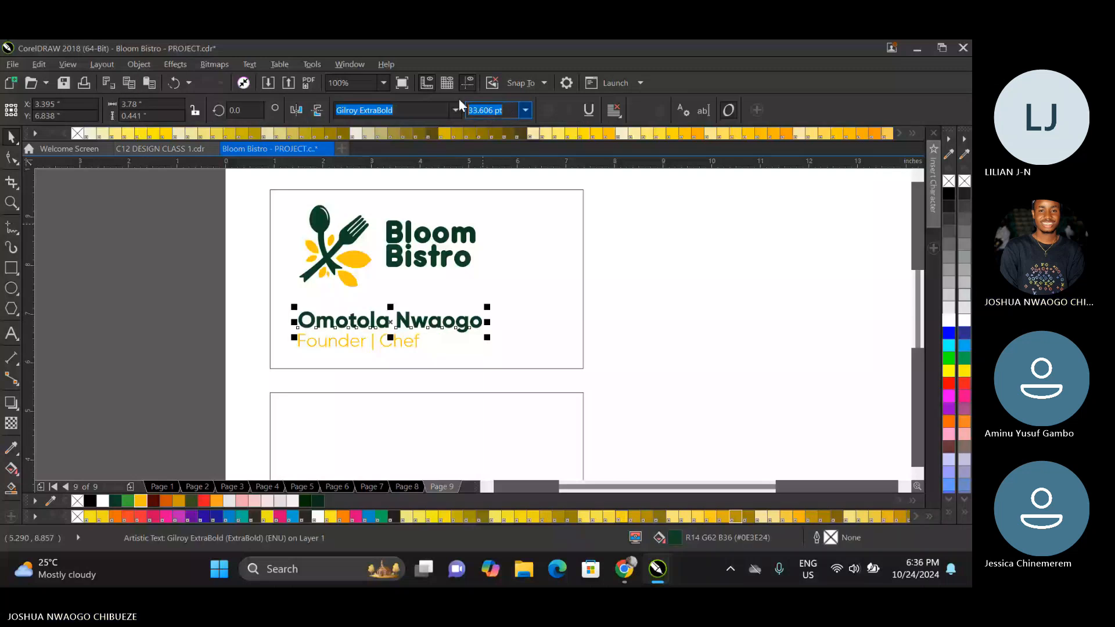
text(33)
key(Return)
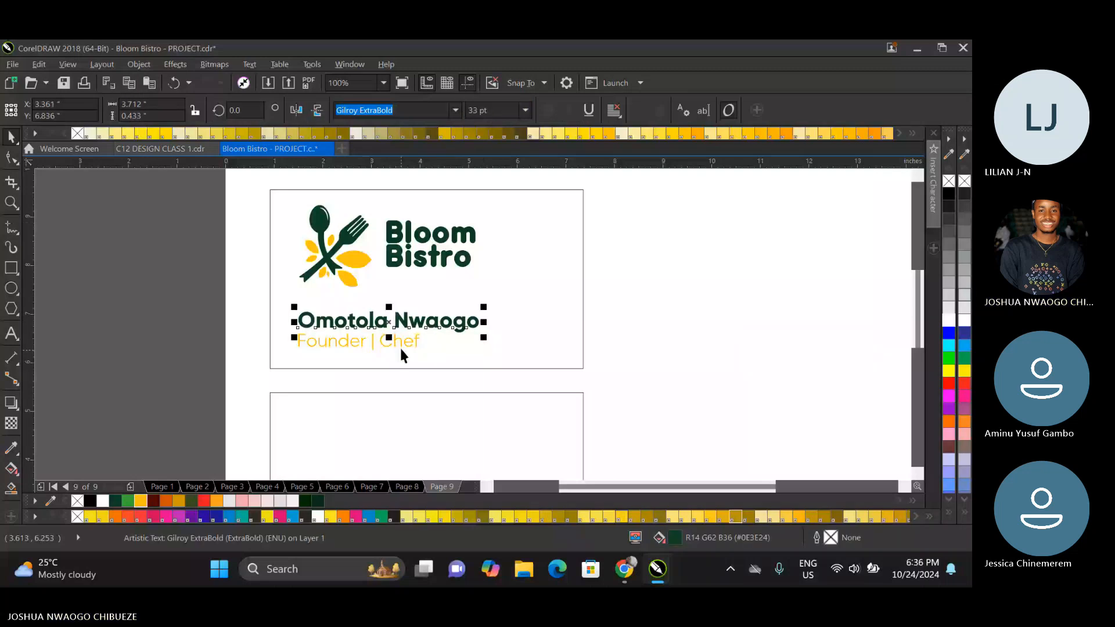
click(401, 349)
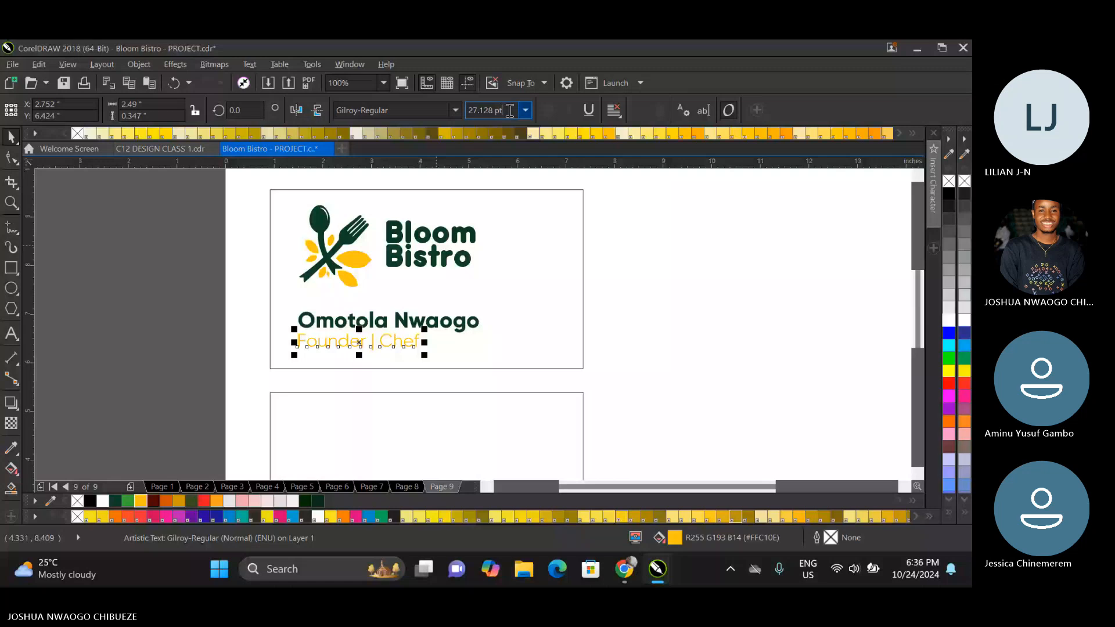
text(25)
key(Return)
click(570, 211)
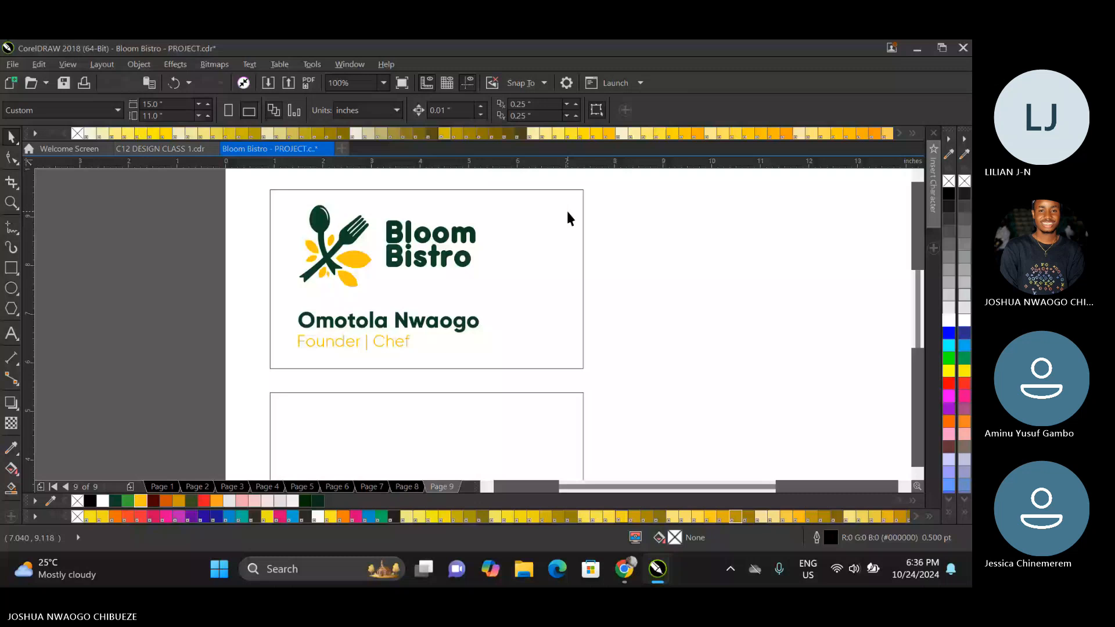
Place a copy of the black leaf-pattern rectangle inside the front card, over its right part.
scroll(566, 208, down, 2)
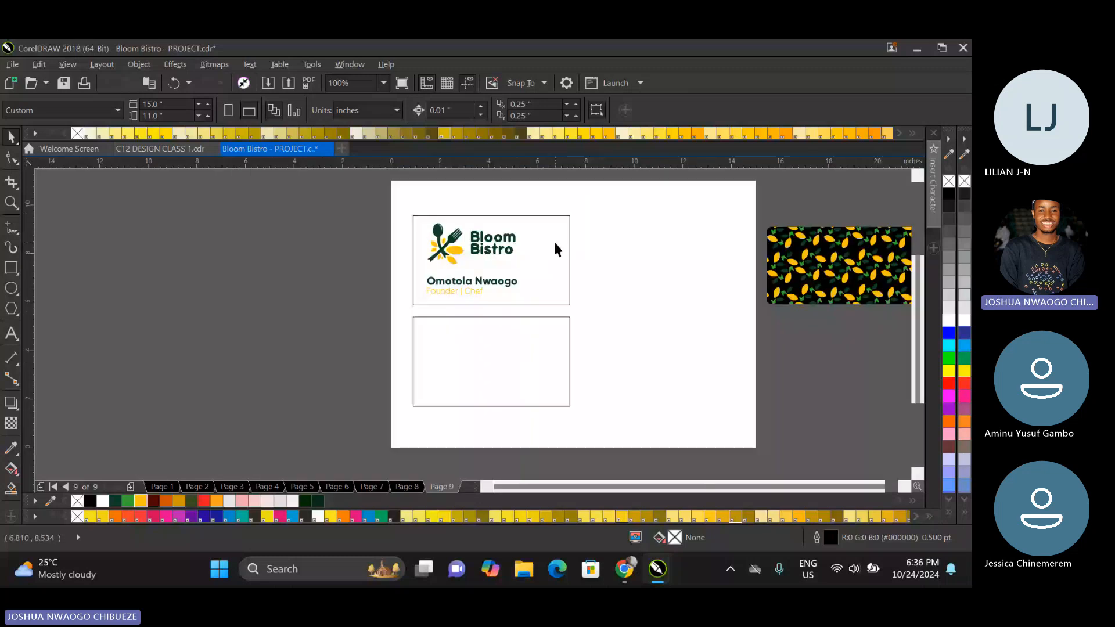
click(814, 263)
drag(815, 263, 569, 250)
click(729, 287)
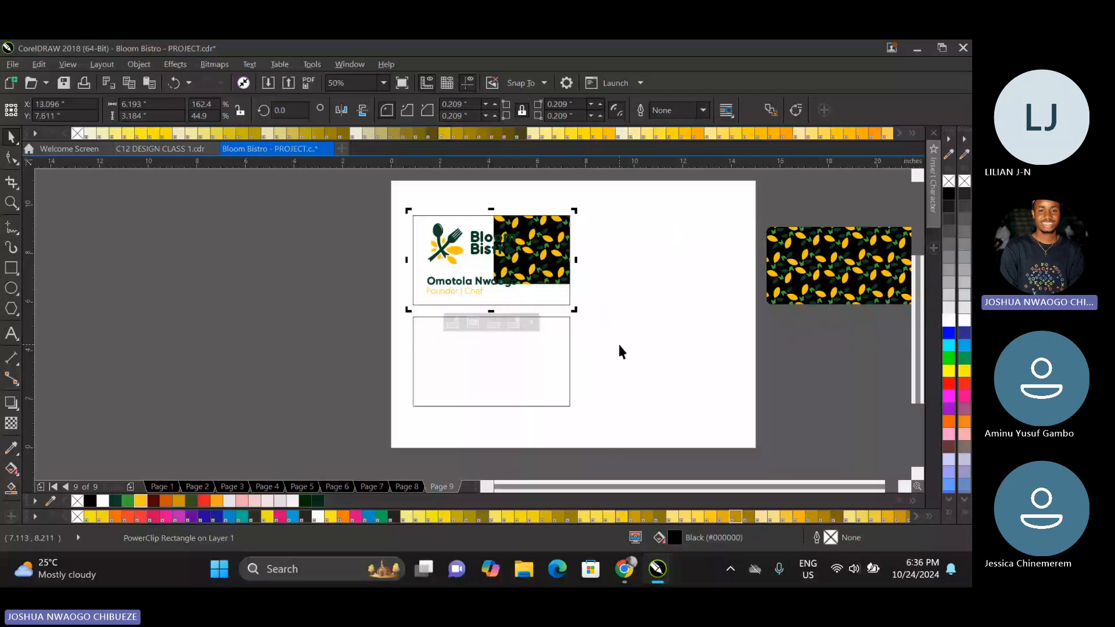
Open the front card's PowerClip contents, extract the leaf pattern from the copied black rectangle and move it clear of the rectangle.
double_click(539, 222)
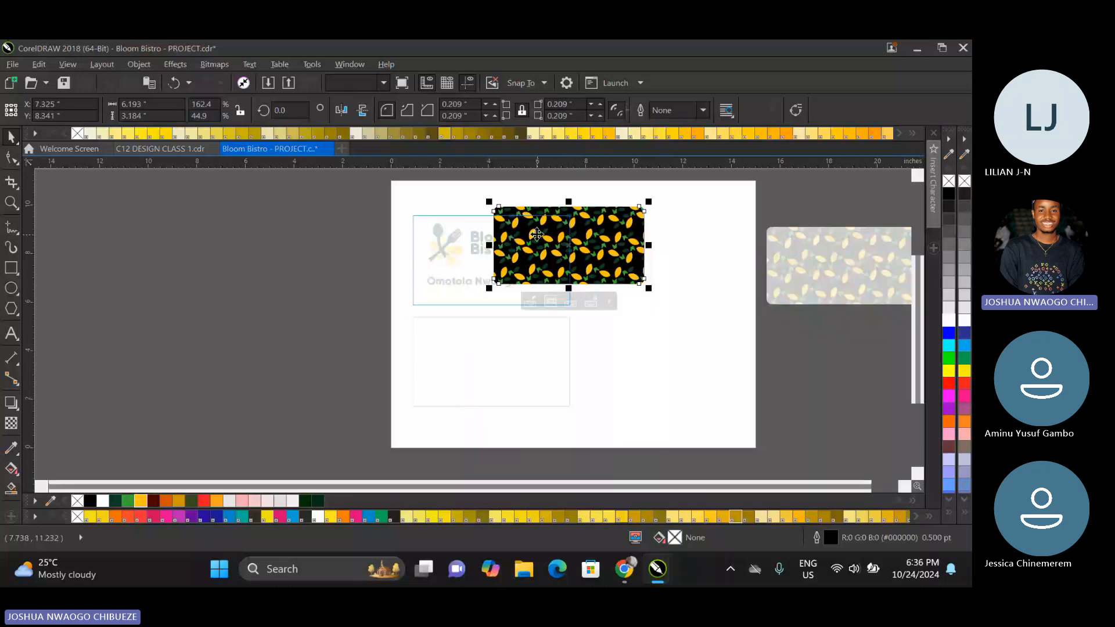
drag(536, 234, 642, 270)
right_click(642, 270)
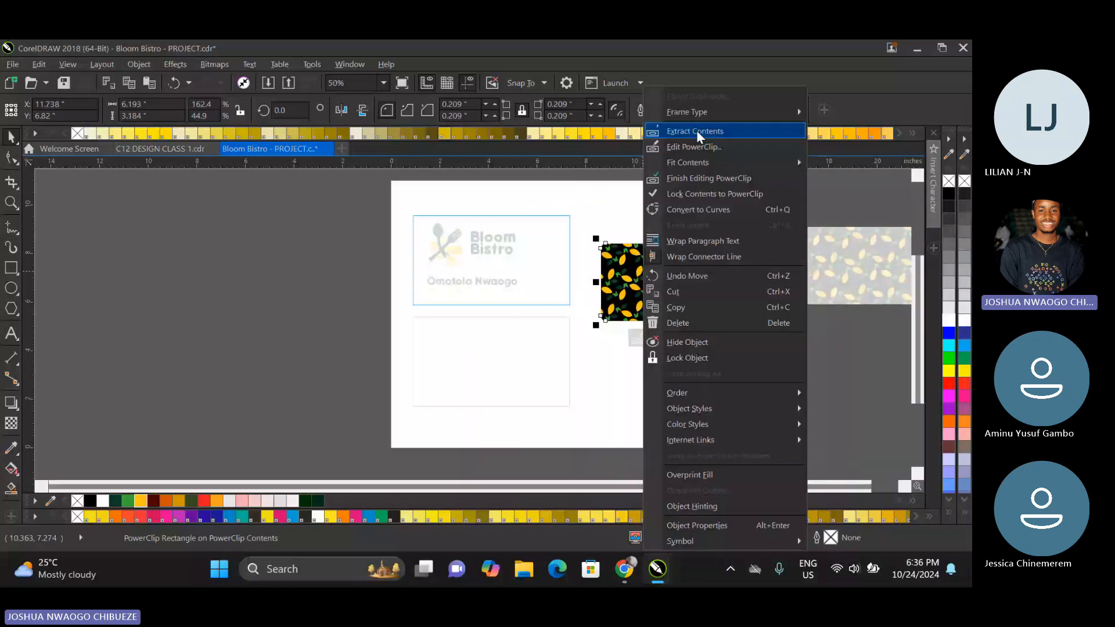
click(696, 130)
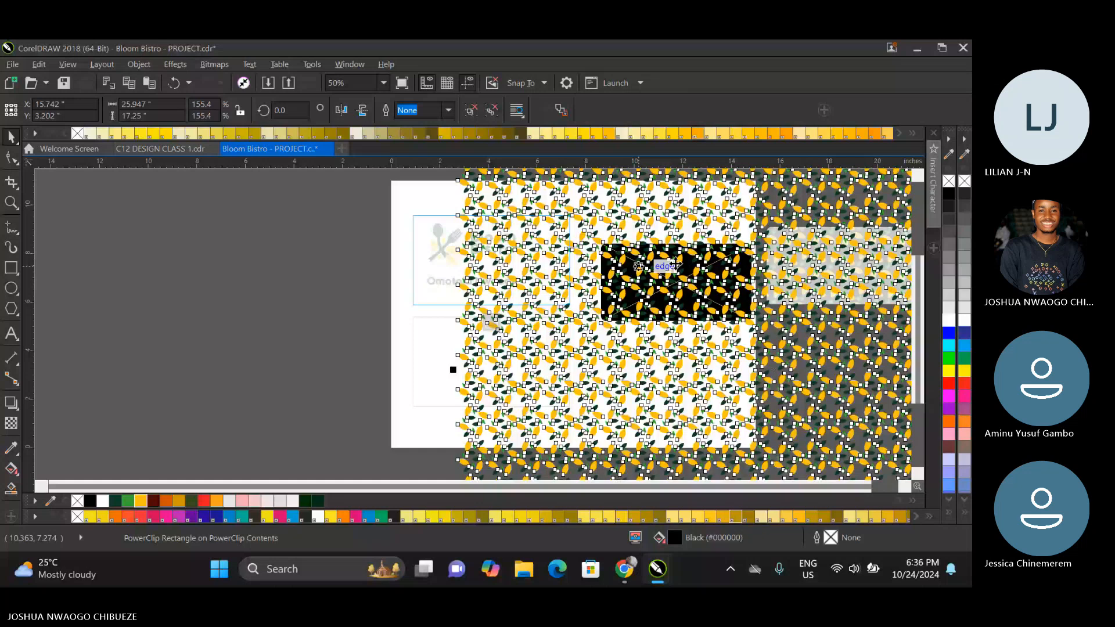
drag(638, 266, 287, 254)
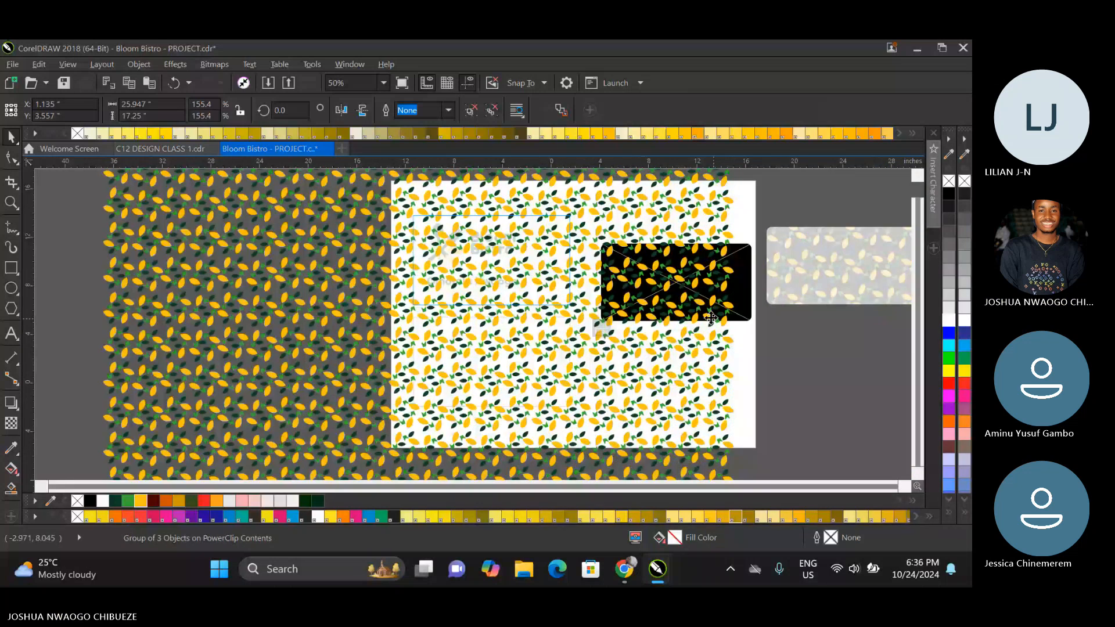
Scale the extracted leaf pattern down to about 9.84 × 6.54 in and delete the emptied black rectangle.
scroll(710, 318, down, 1)
drag(727, 231, 625, 246)
click(686, 299)
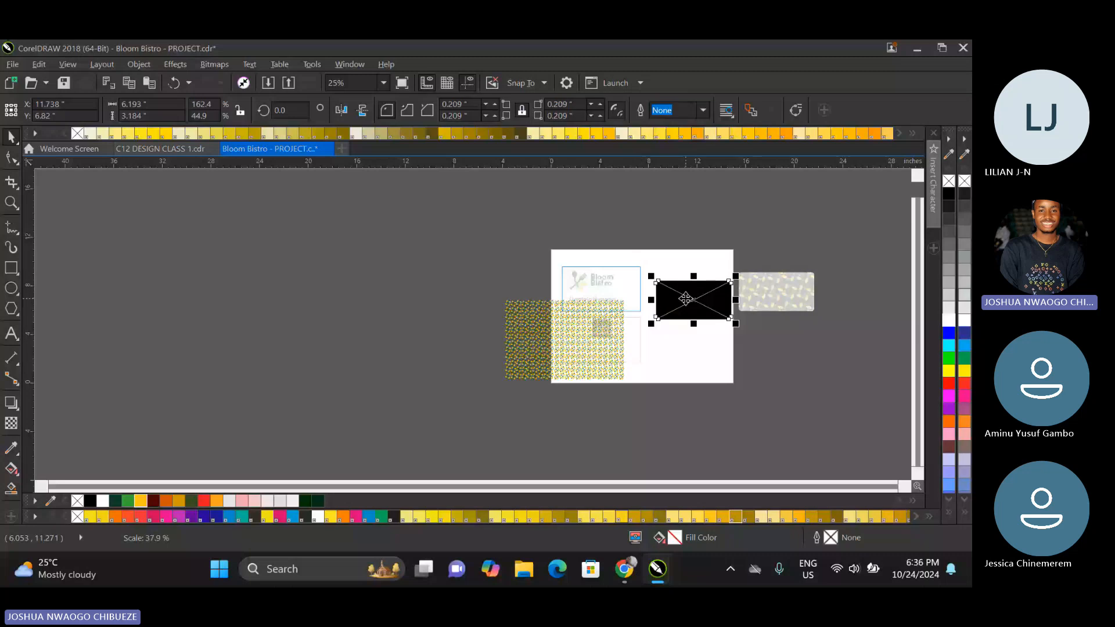
drag(686, 299, 584, 322)
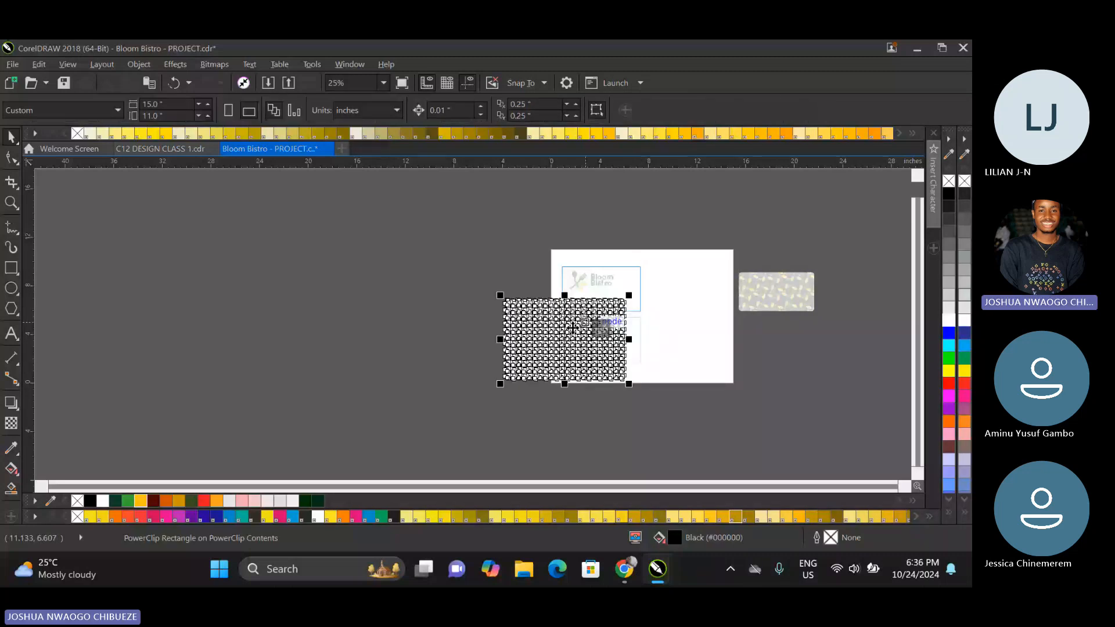
Move the leaf pattern over the front card's right end and finish editing the PowerClip contents.
drag(573, 328, 674, 290)
scroll(630, 275, up, 1)
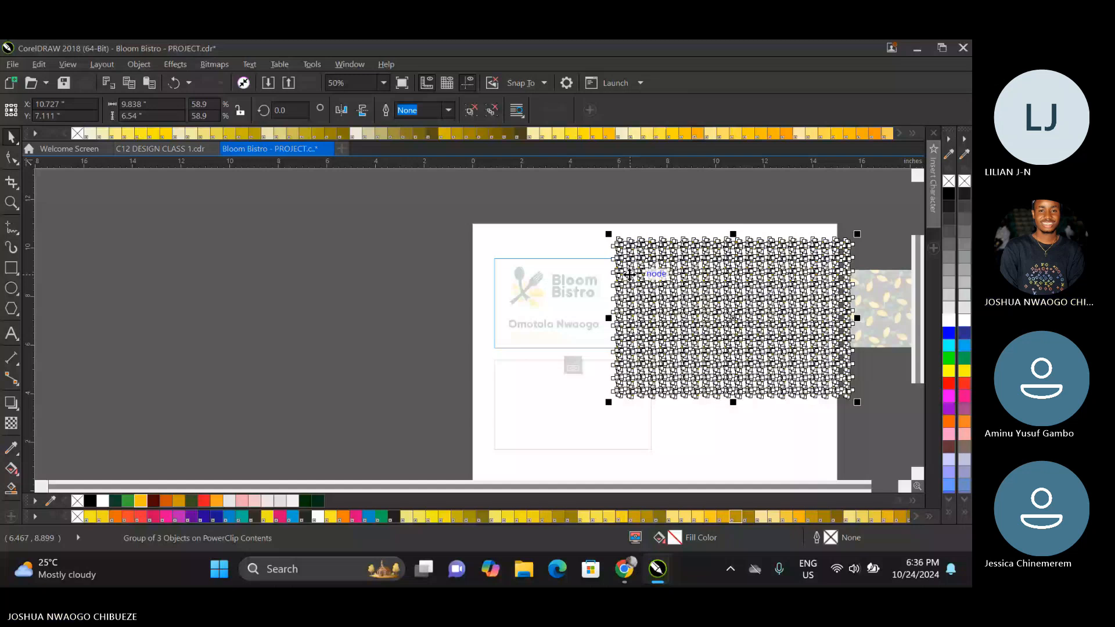
click(573, 364)
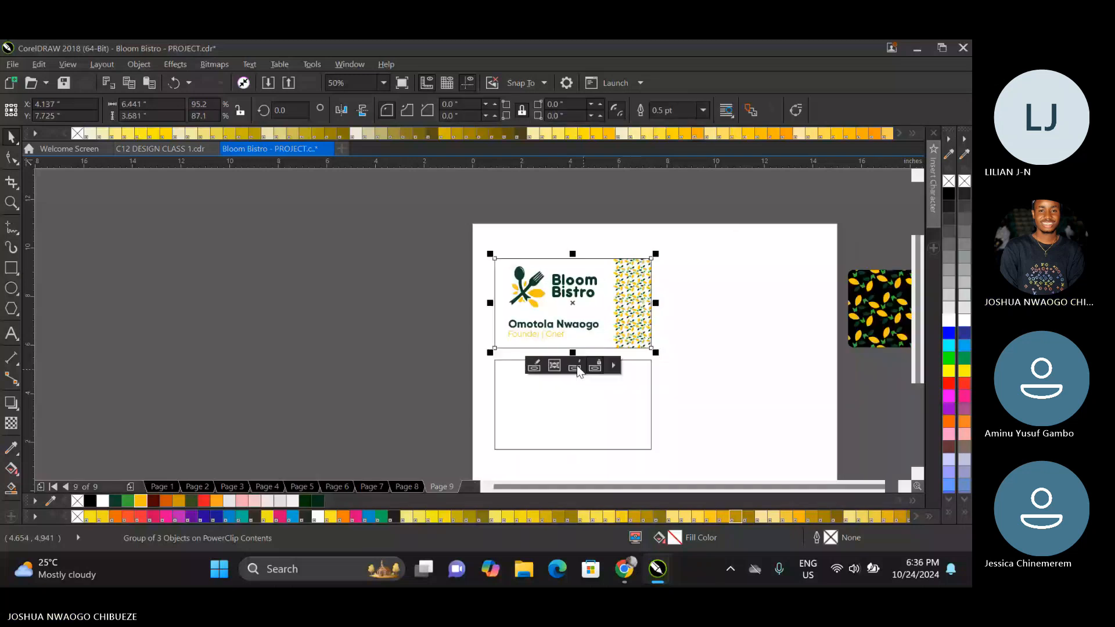
scroll(616, 279, up, 1)
key(Escape)
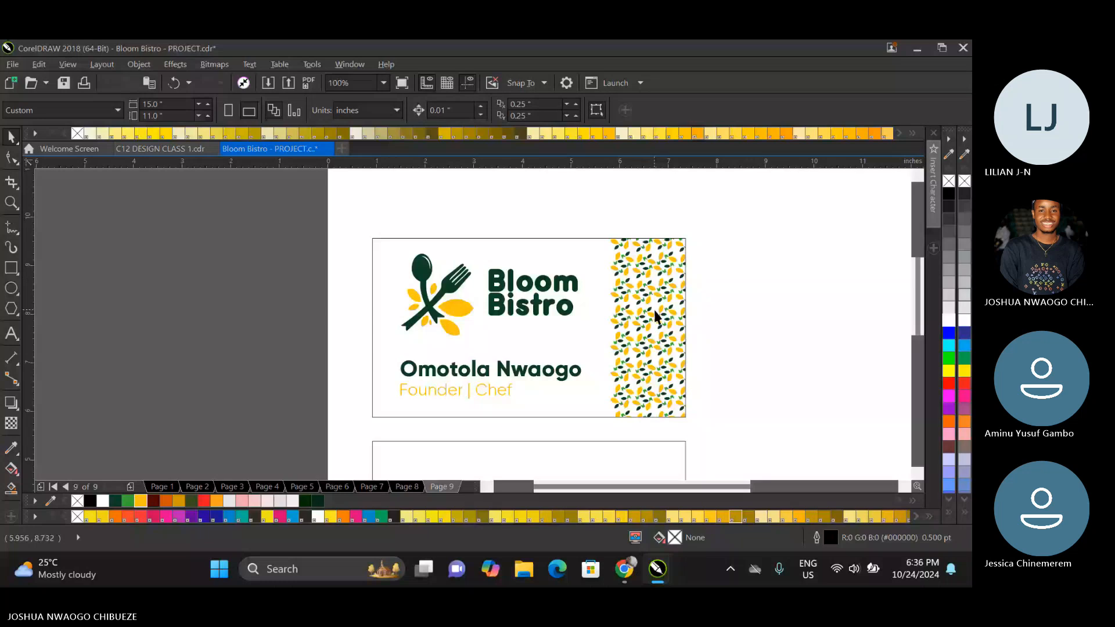
Reopen the front card's contents and reduce the leaf pattern to its upper rows, grouped as a strip about 9.84 × 2.18 in.
click(655, 312)
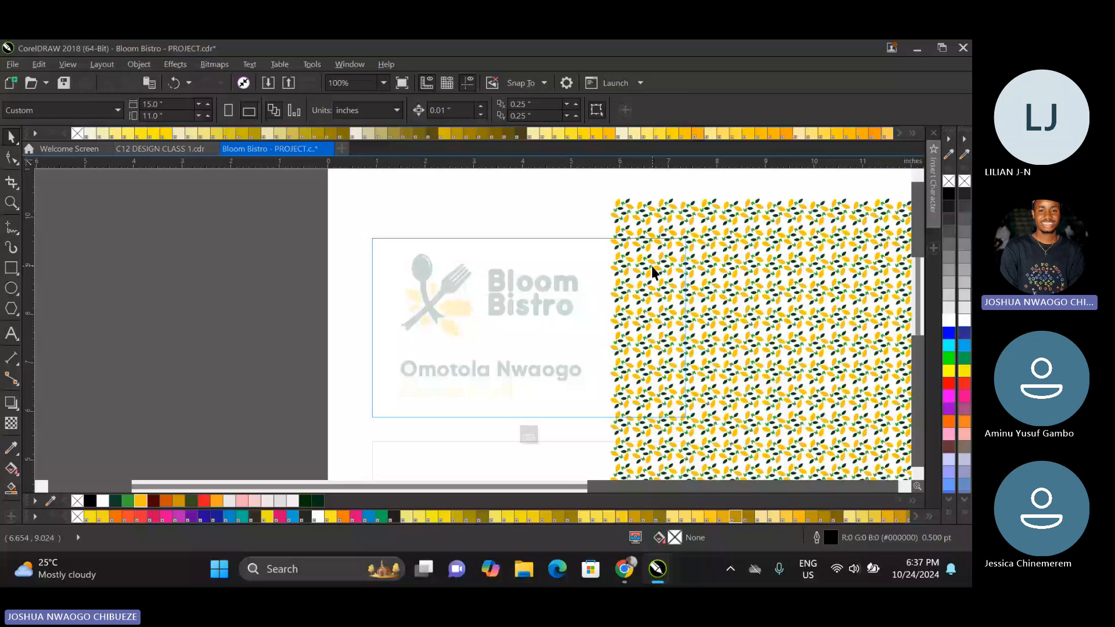
click(651, 266)
scroll(652, 266, down, 1)
drag(419, 110, 390, 116)
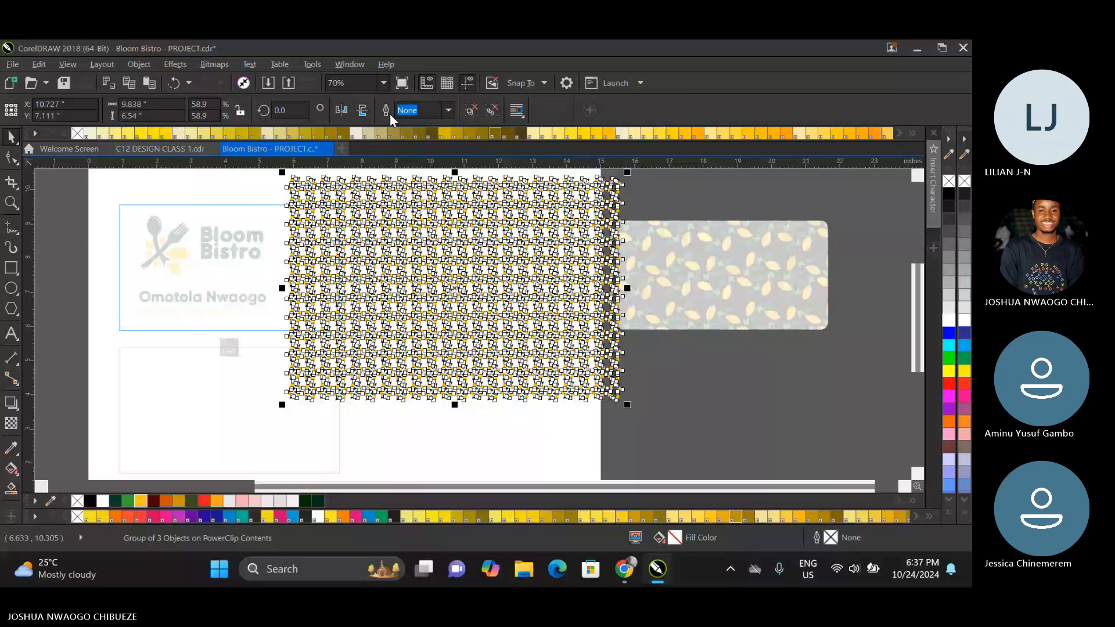
click(444, 282)
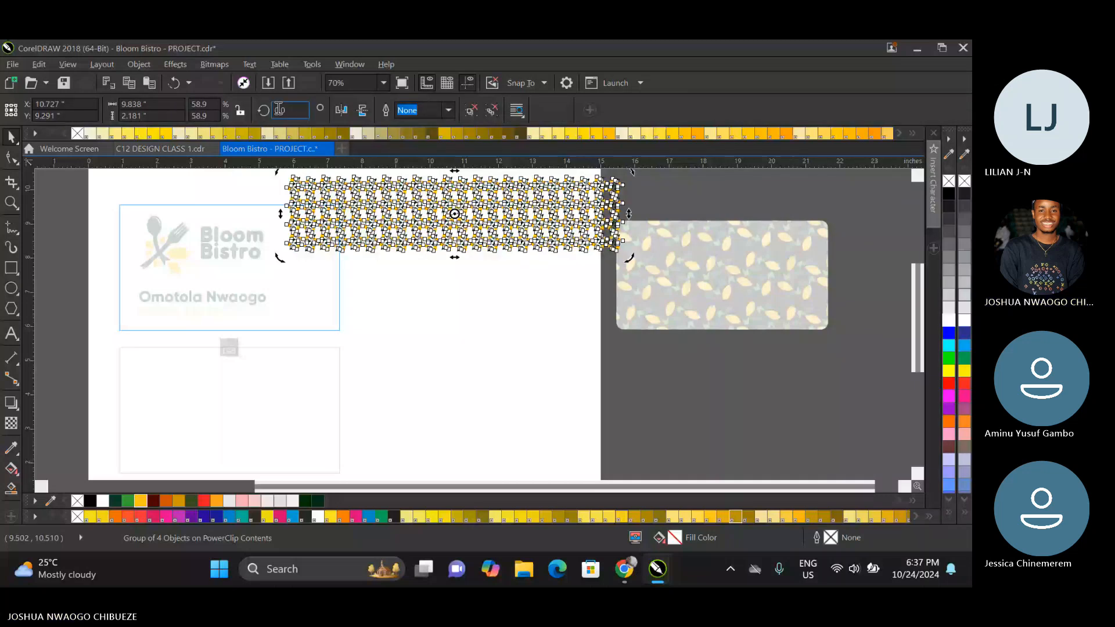
Rotate the leaf-pattern strip 90° and move it over the front card's right edge.
double_click(280, 109)
text(90)
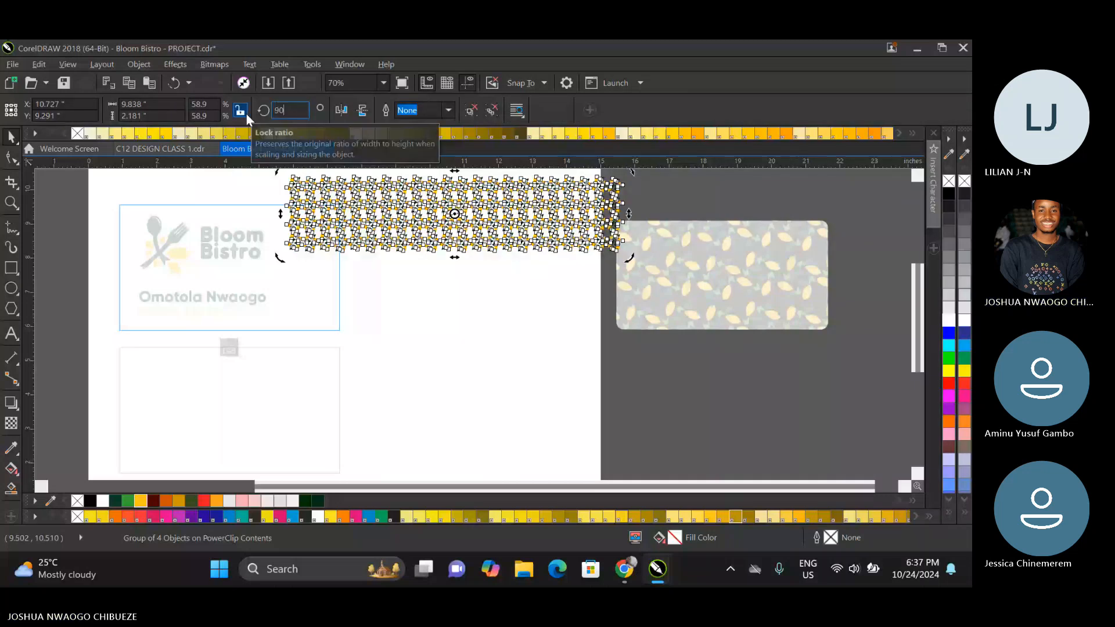
key(Return)
drag(459, 252, 343, 281)
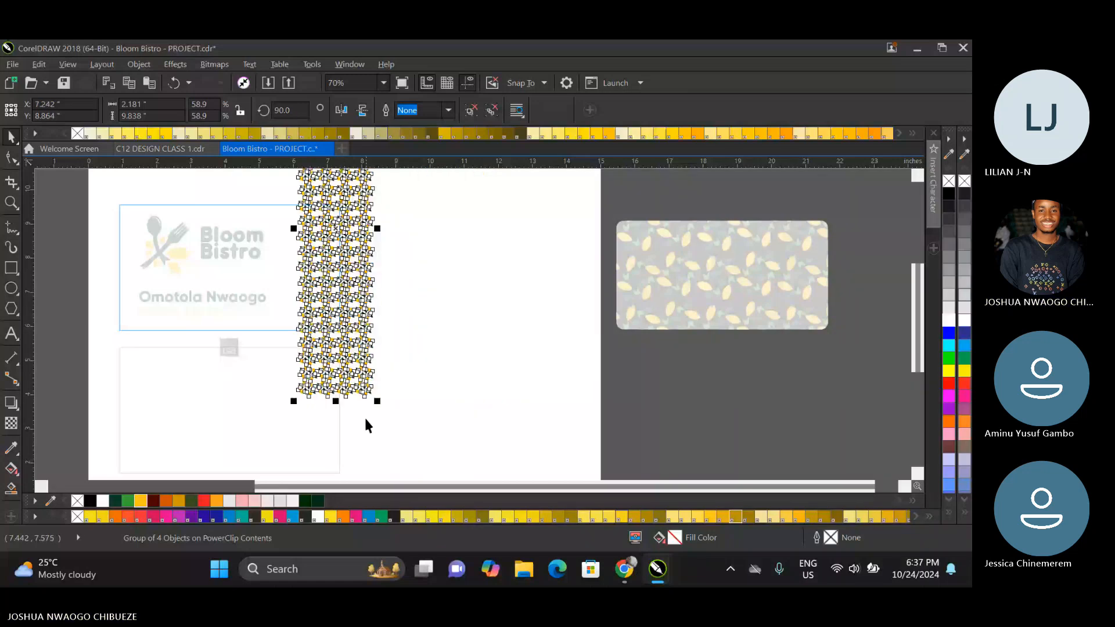
Enlarge the vertical leaf strip to about 5.03 × 22.69 in at the card's right edge and finish editing the contents.
scroll(365, 424, down, 1)
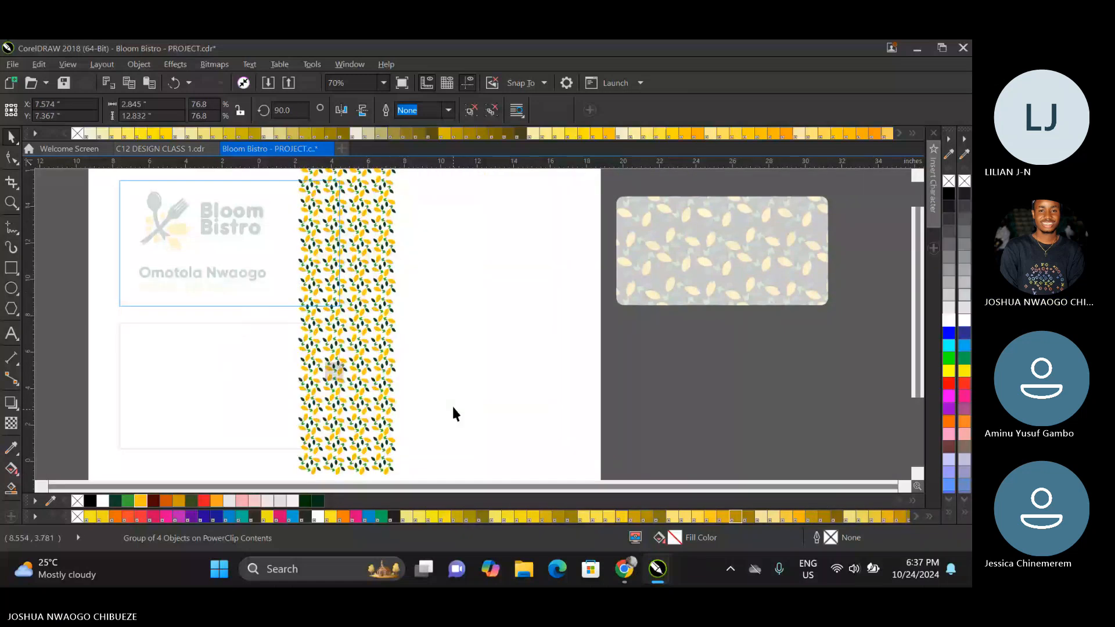
scroll(451, 402, down, 5)
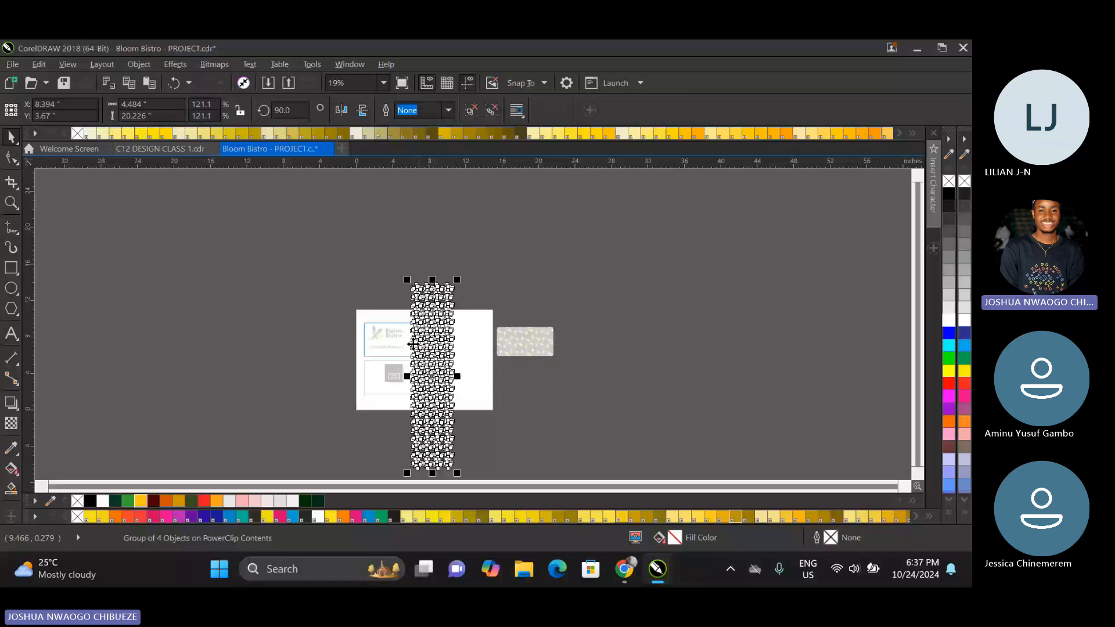
scroll(413, 344, up, 2)
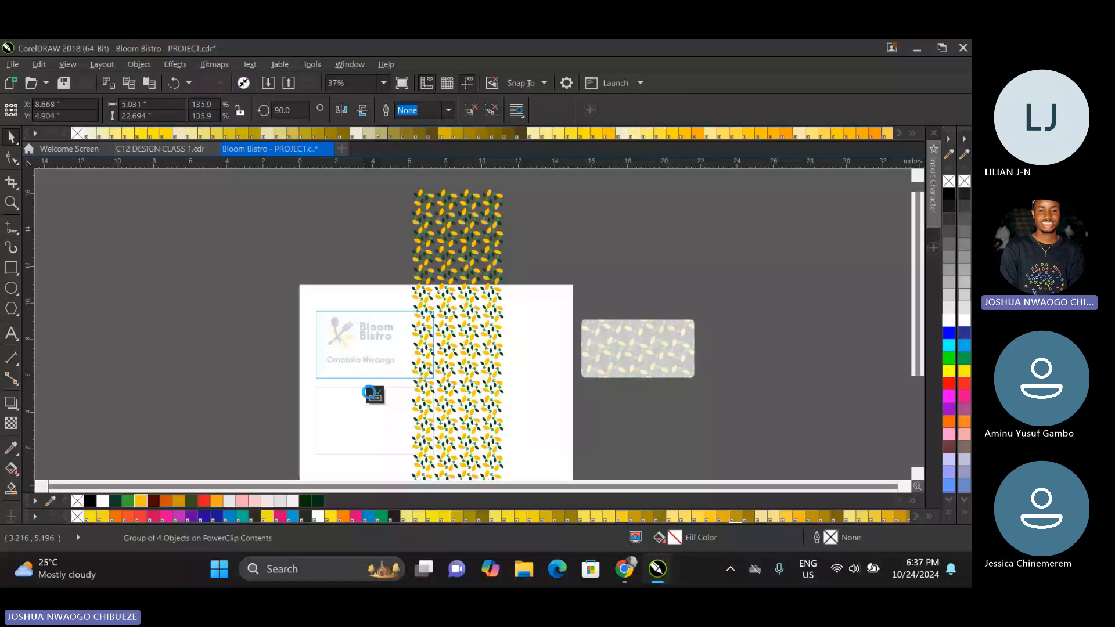
click(374, 394)
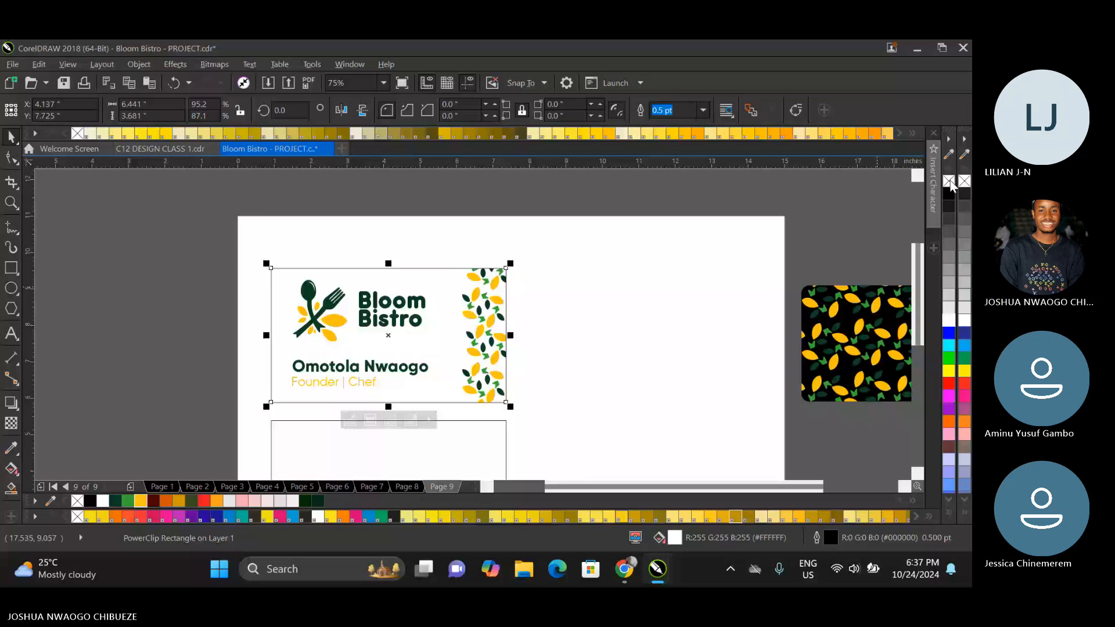
Replace the front card's black outline with light grey #E6E6E6.
right_click(949, 182)
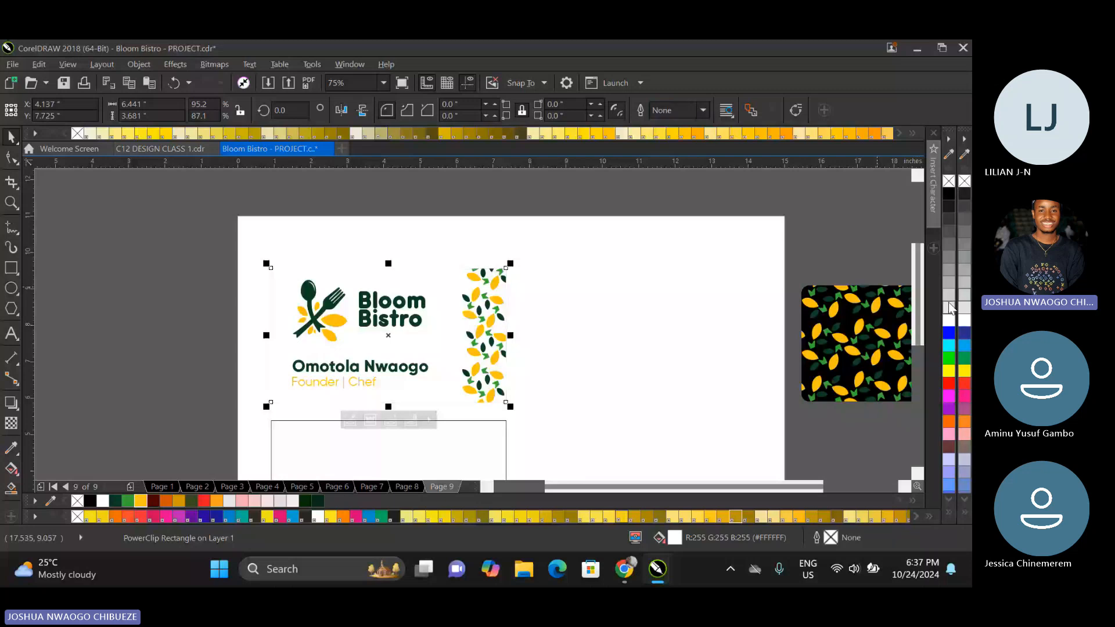
right_click(950, 306)
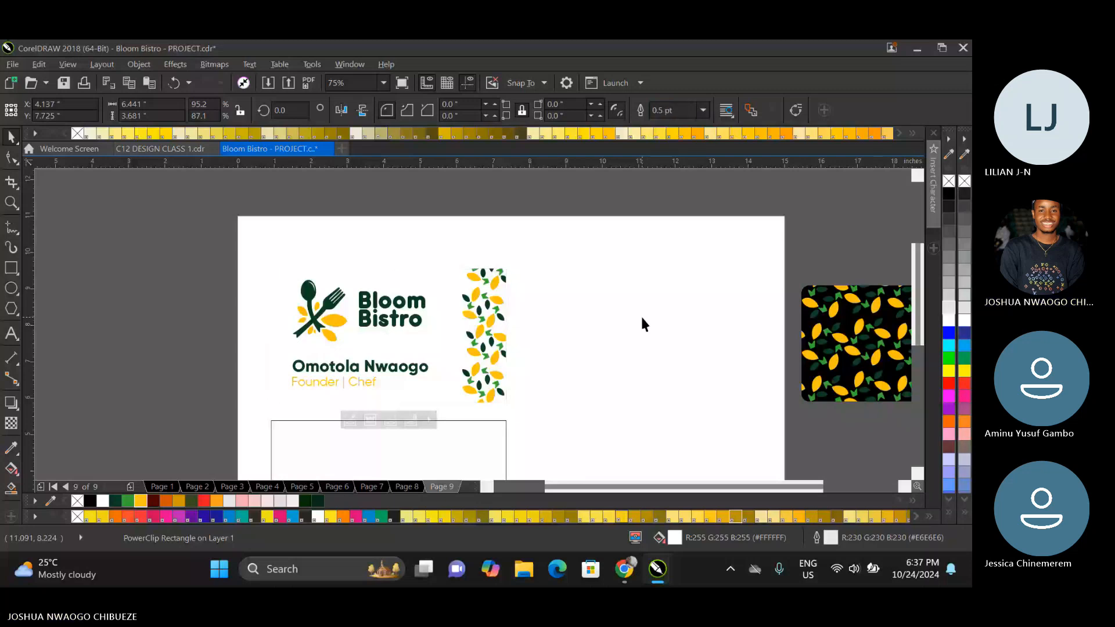
click(642, 319)
Scale the cardholder's name and title down together to about 3.21 in wide, keeping them aligned with the logo's left edge.
click(422, 288)
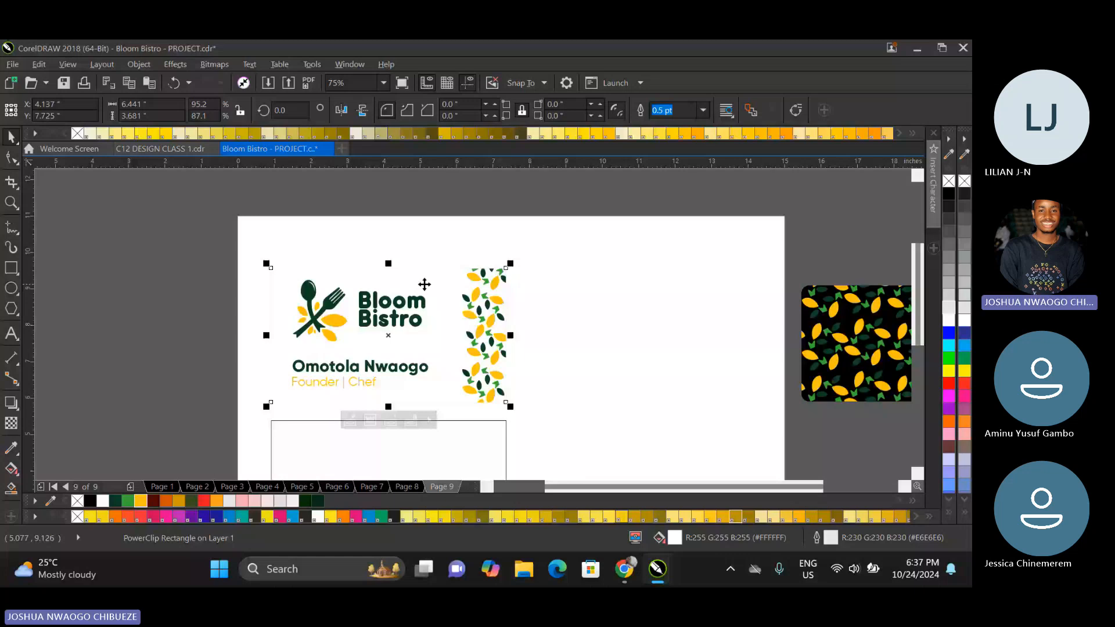
drag(243, 350, 458, 410)
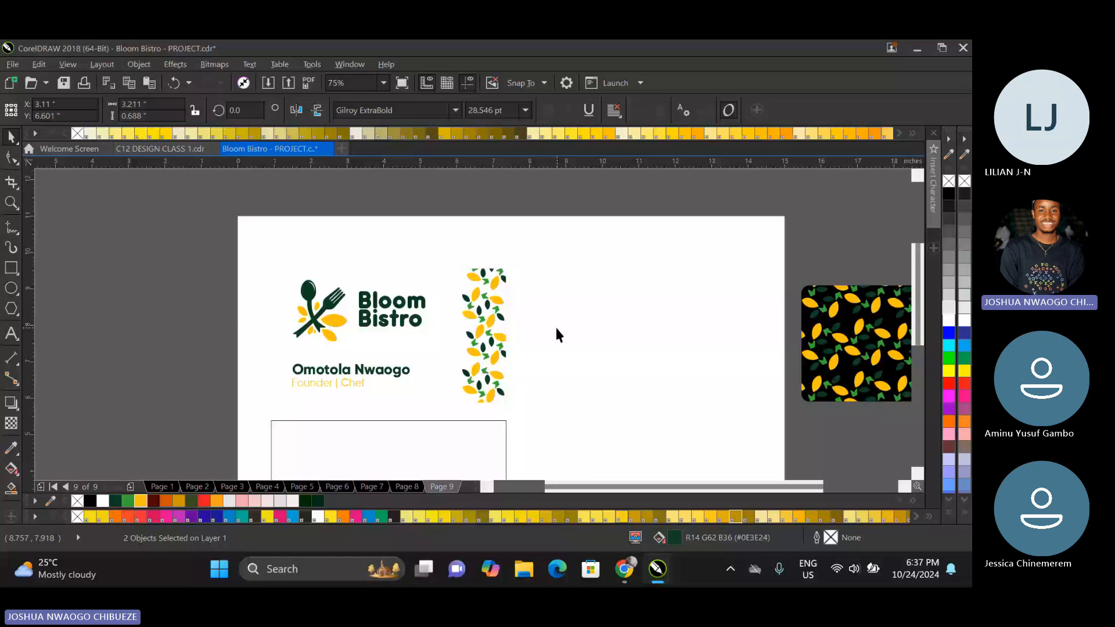
Shift the front card's logo, name and title left together by about 0.25 in and group them.
drag(260, 256, 462, 393)
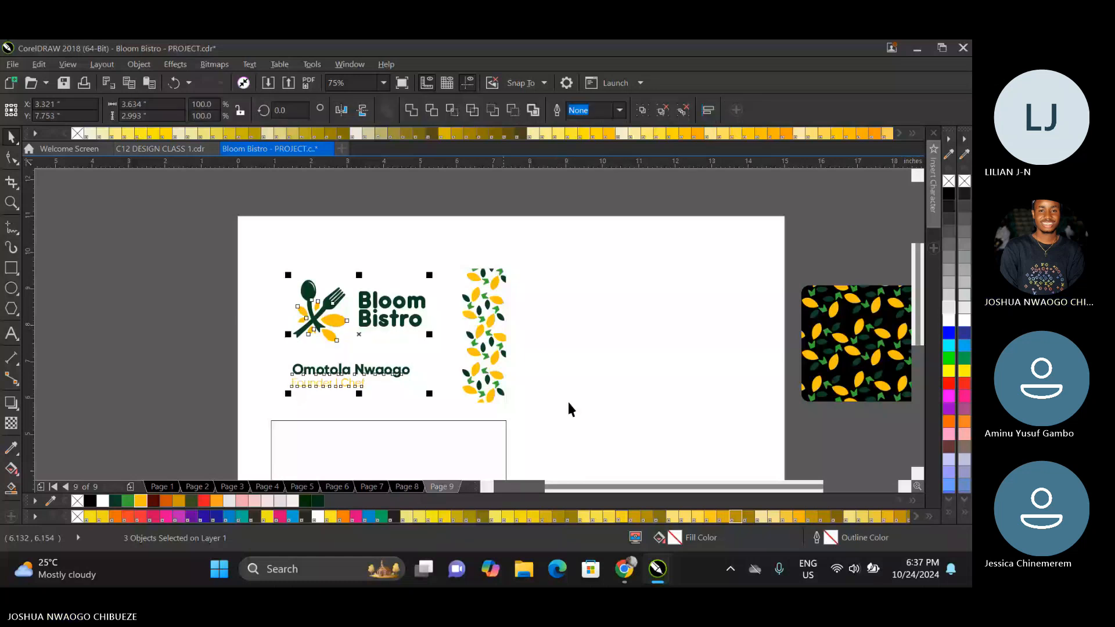
key(Left)
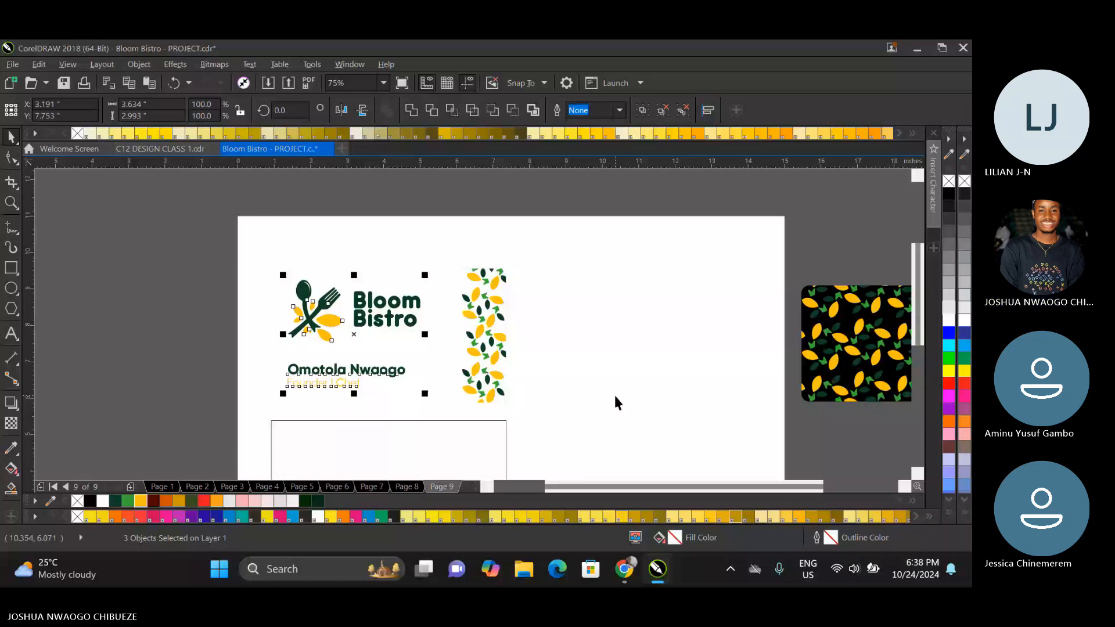
key(Left)
key(ctrl+g)
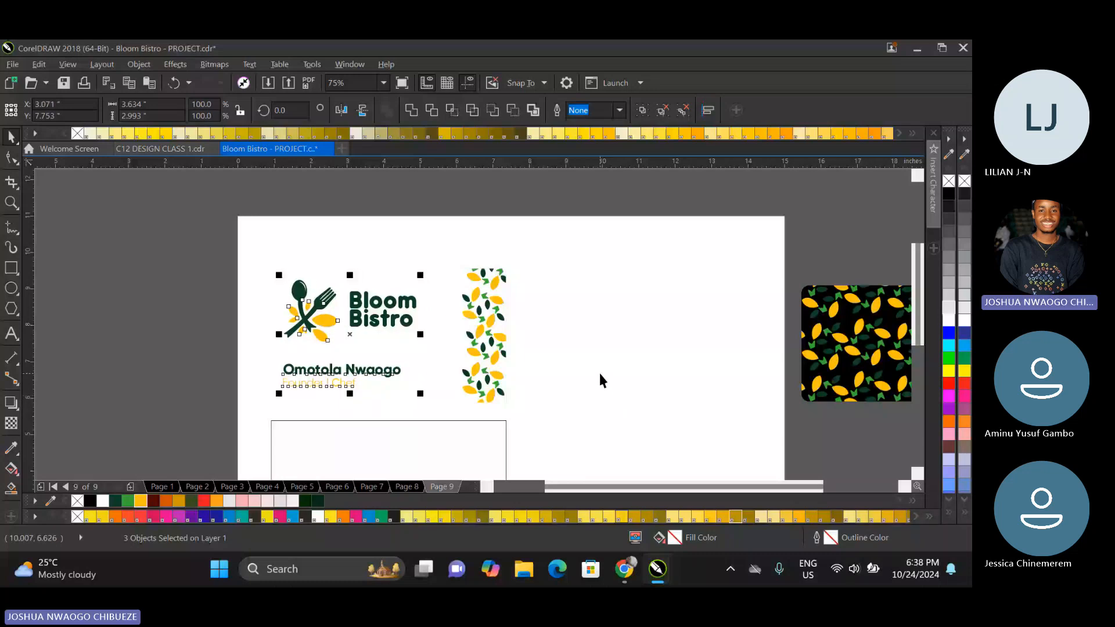
Align the grouped logo and text to the vertical centre of the front card.
shift+click(443, 342)
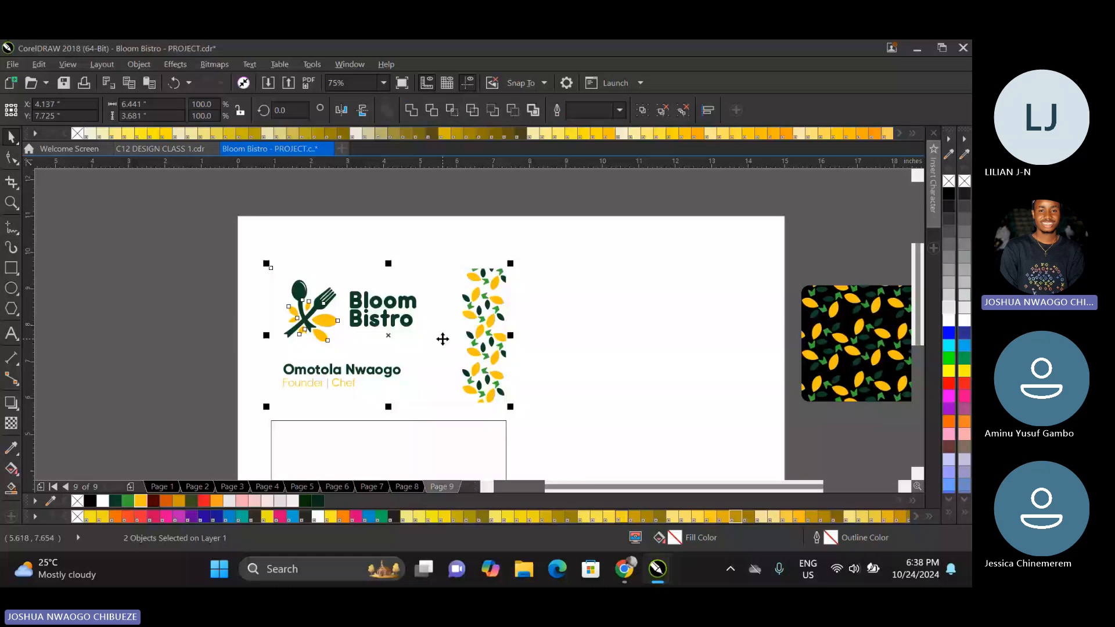
key(e)
click(568, 316)
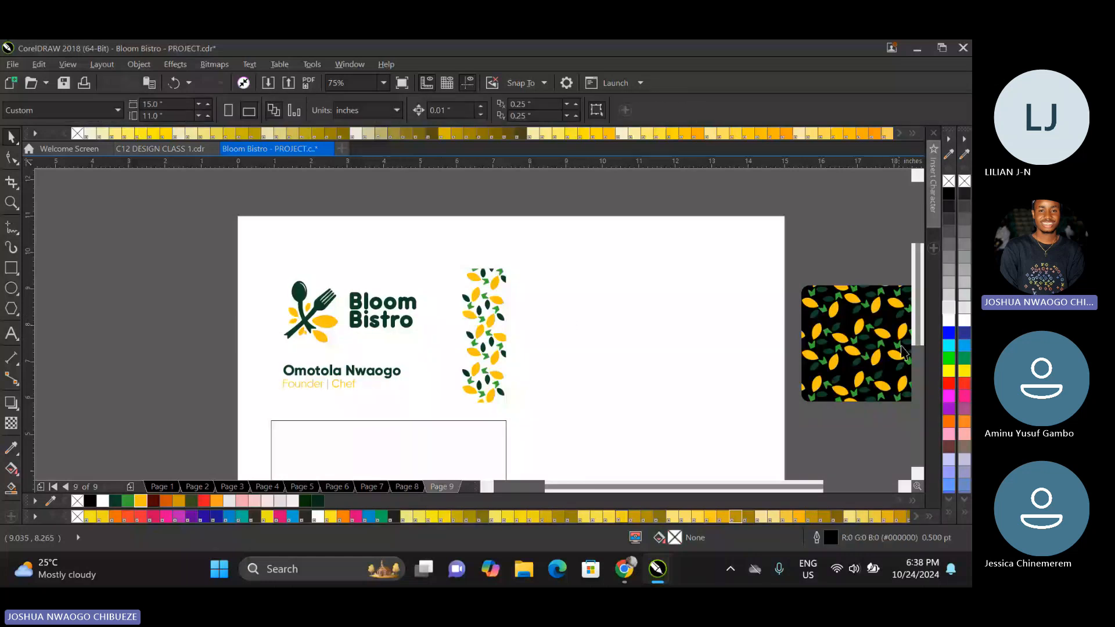
Fill the empty back-card rectangle with dark green #0E3E24 and remove its outline.
scroll(903, 352, down, 1)
scroll(423, 343, down, 2)
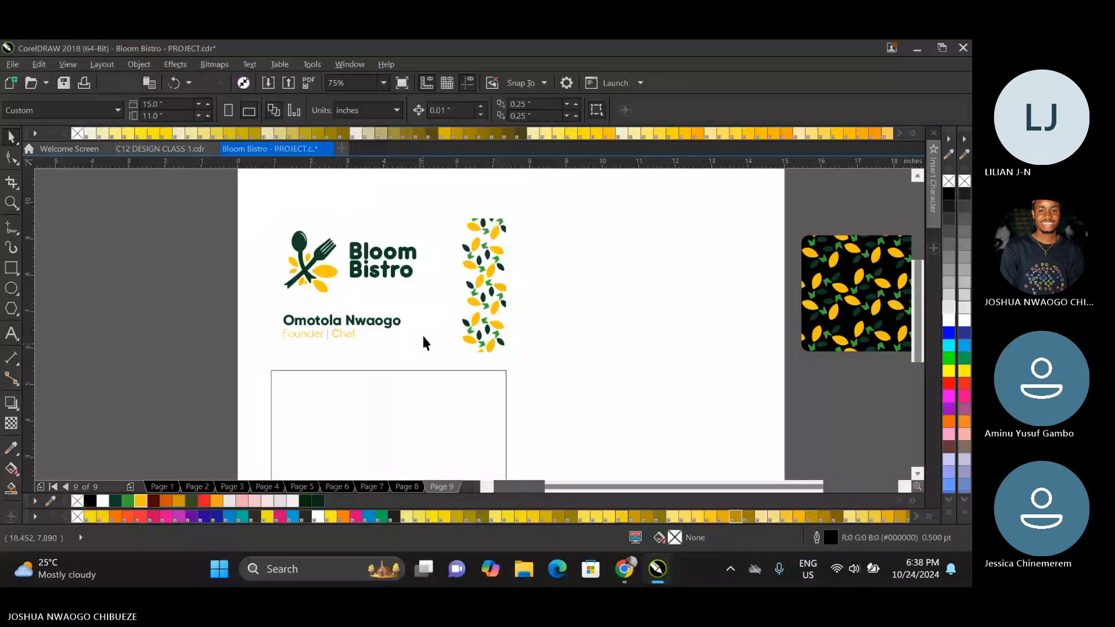
click(454, 380)
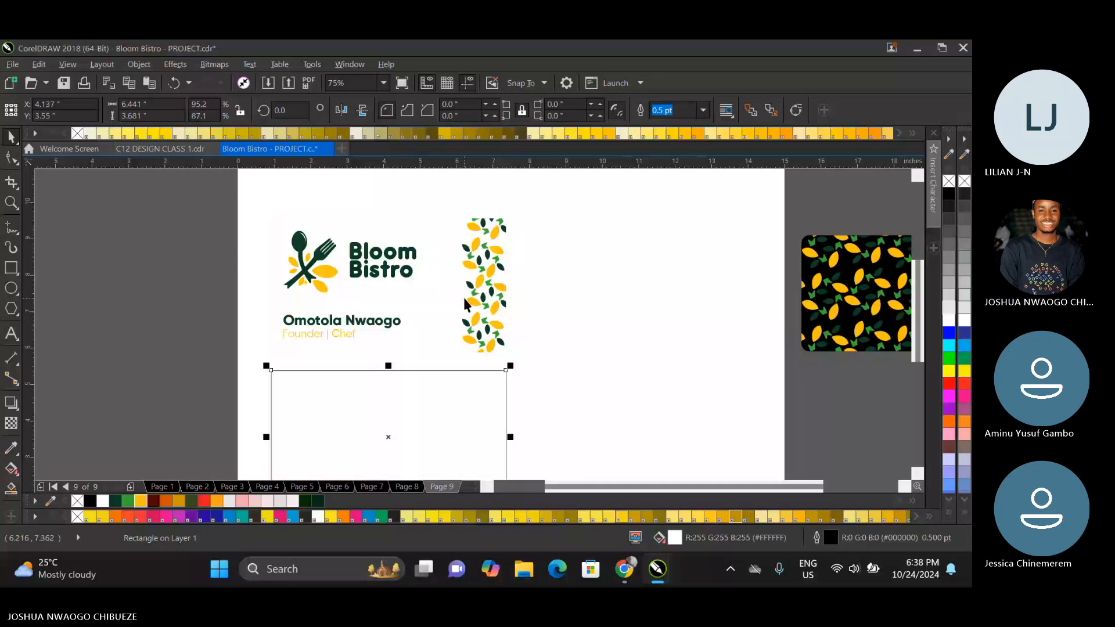
scroll(465, 303, down, 1)
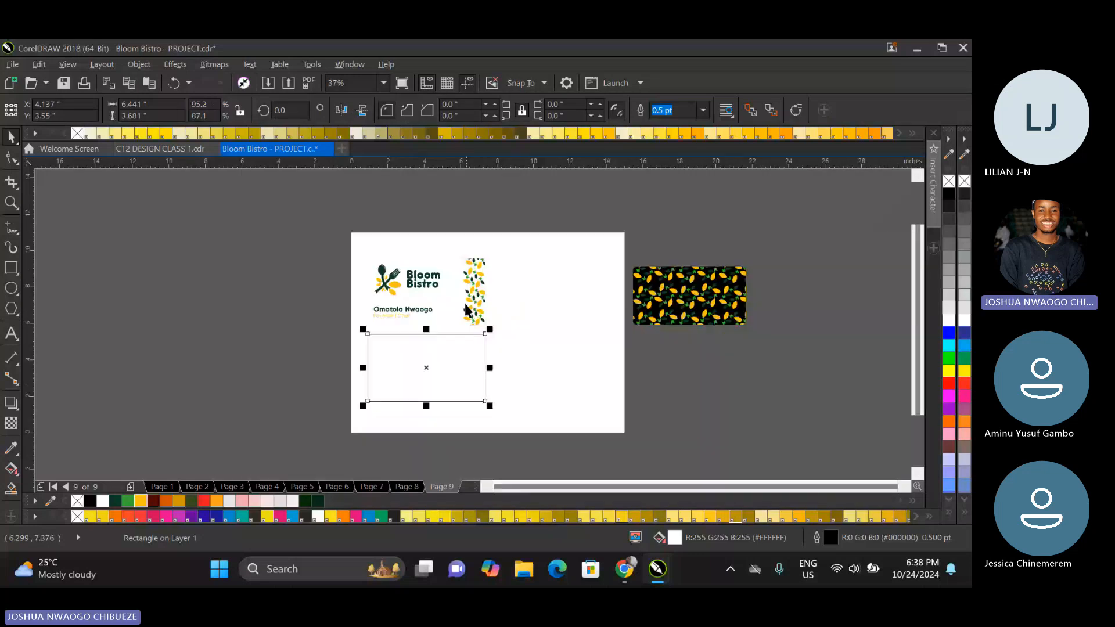
click(949, 194)
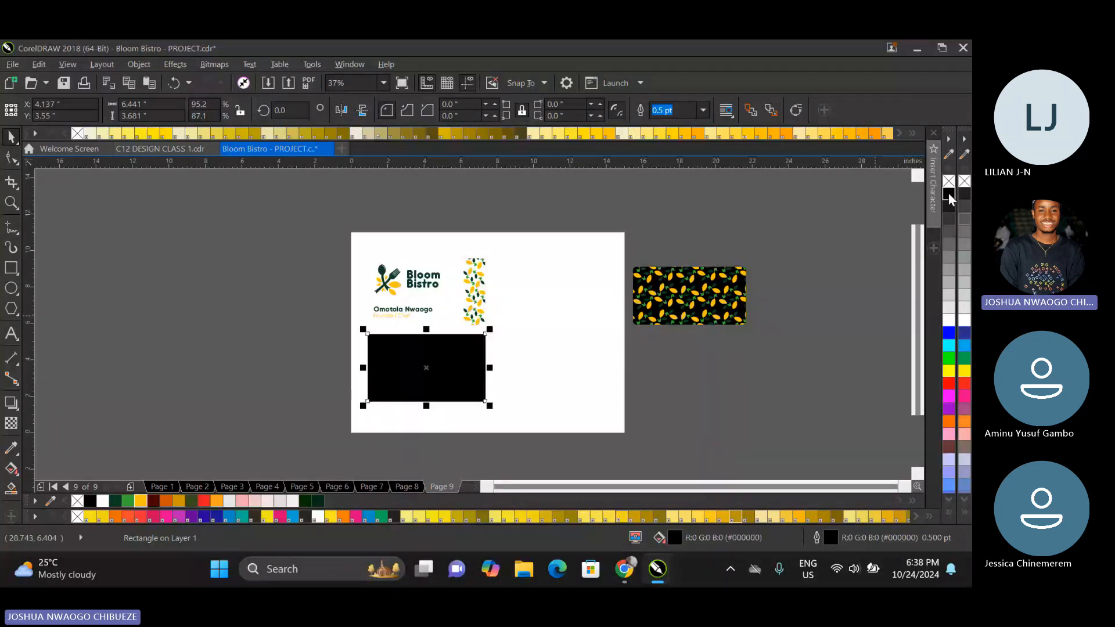
right_click(948, 181)
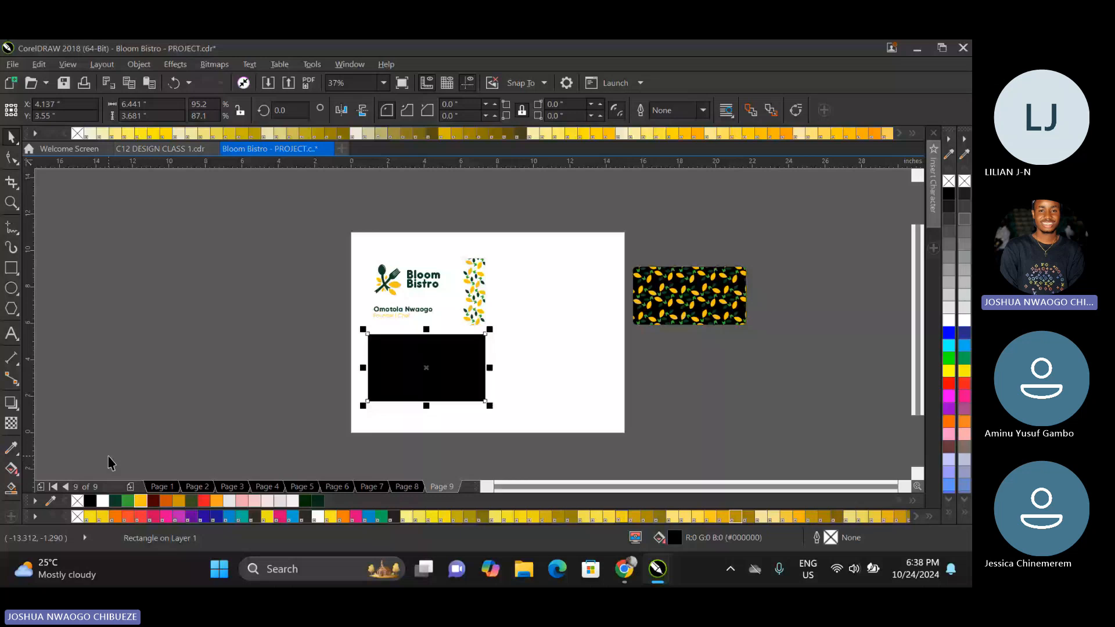
click(116, 500)
scroll(362, 338, up, 2)
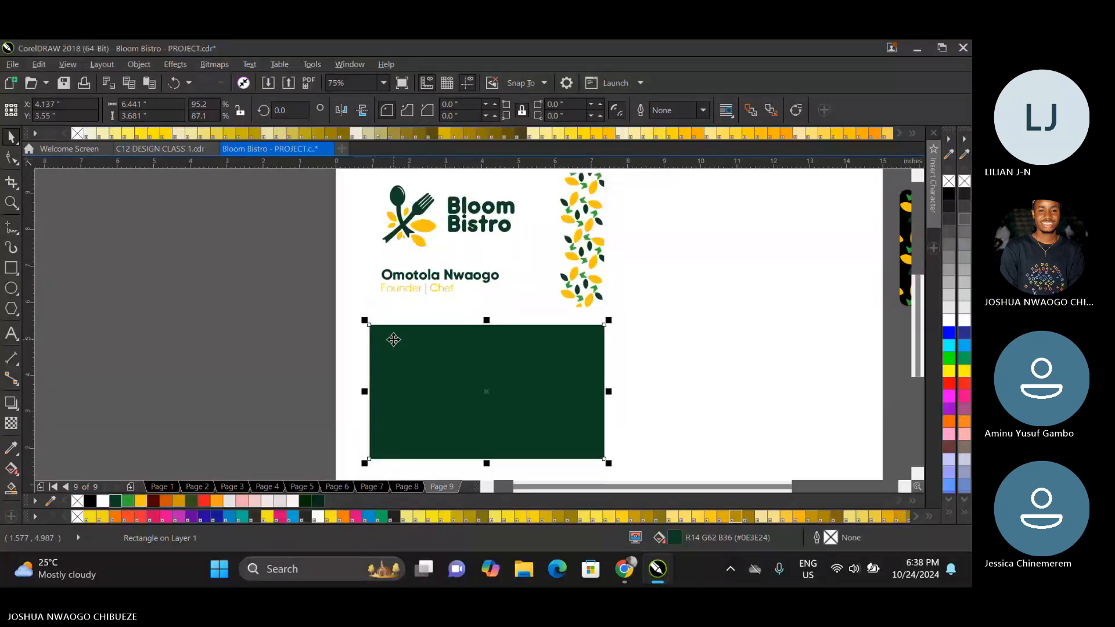
click(640, 296)
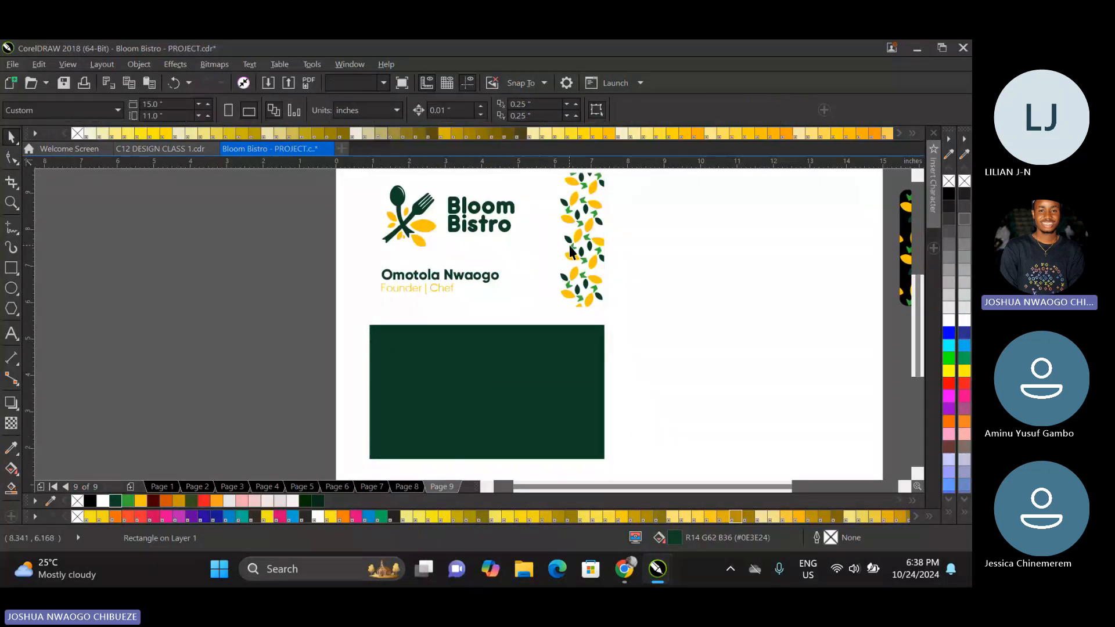
Draw a small rectangle of about 1.0 × 1.51 in beside the page and PowerClip it inside the green back card.
click(569, 247)
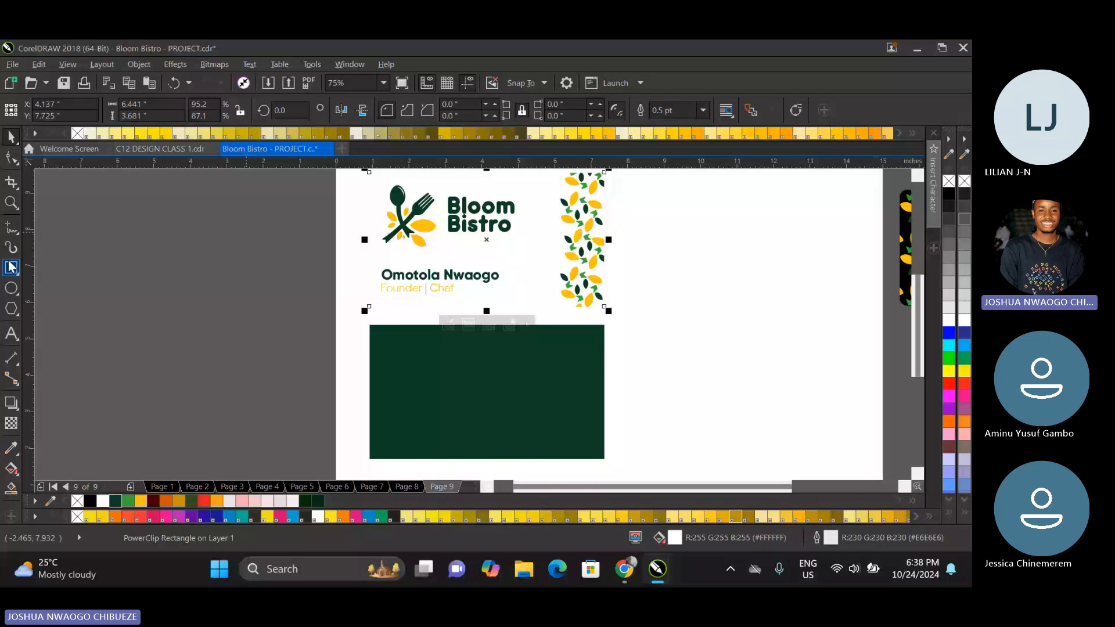
click(12, 267)
mouse_move(113, 243)
mouse_down()
mouse_move(159, 307)
mouse_move(485, 380)
mouse_up()
key(space)
click(523, 475)
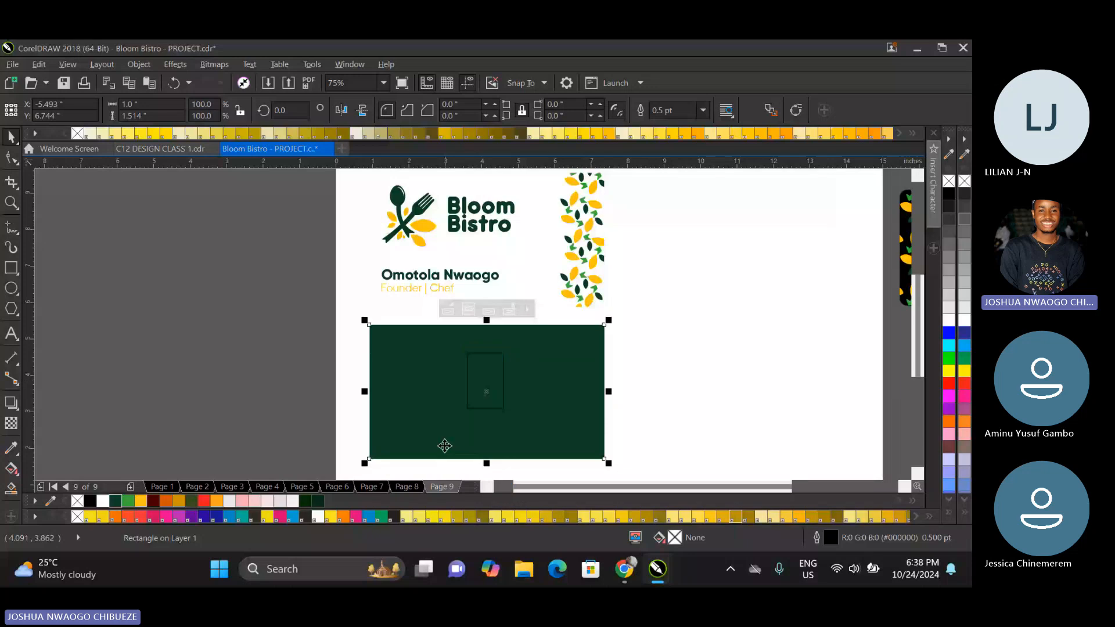
Copy the vertical leaf-pattern strip from inside the front card's PowerClip and finish editing its contents.
right_click(593, 261)
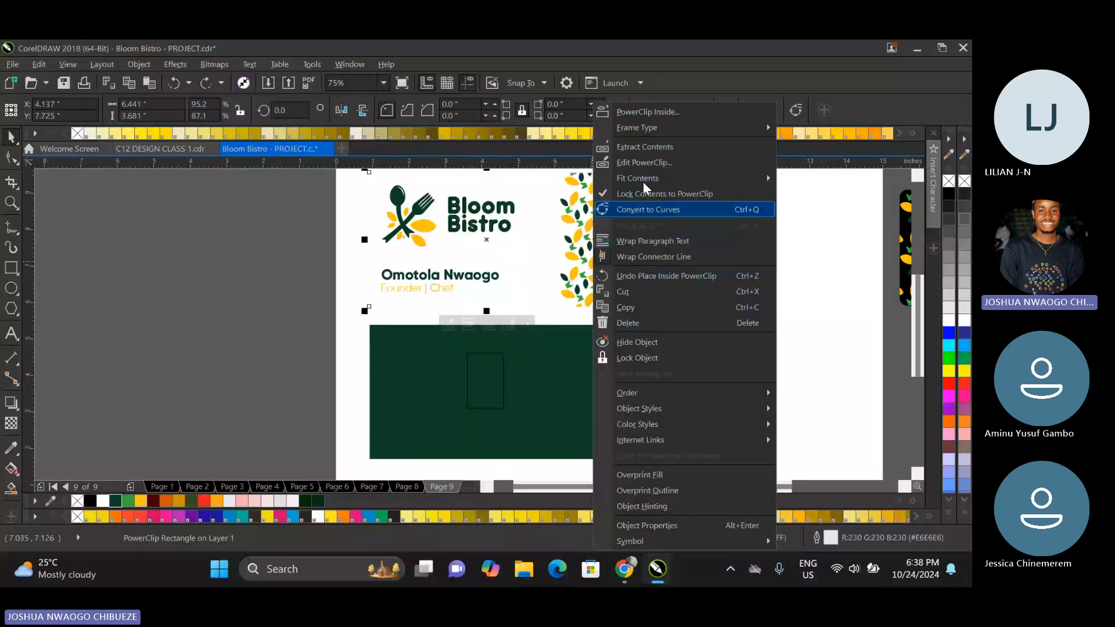
click(649, 160)
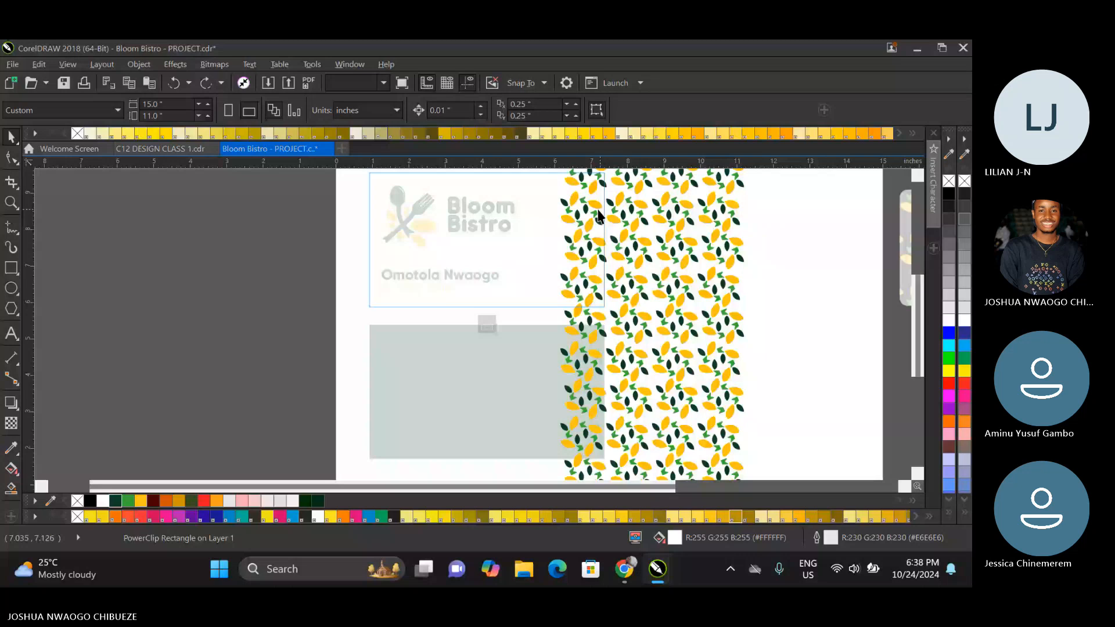
click(565, 326)
scroll(566, 327, down, 2)
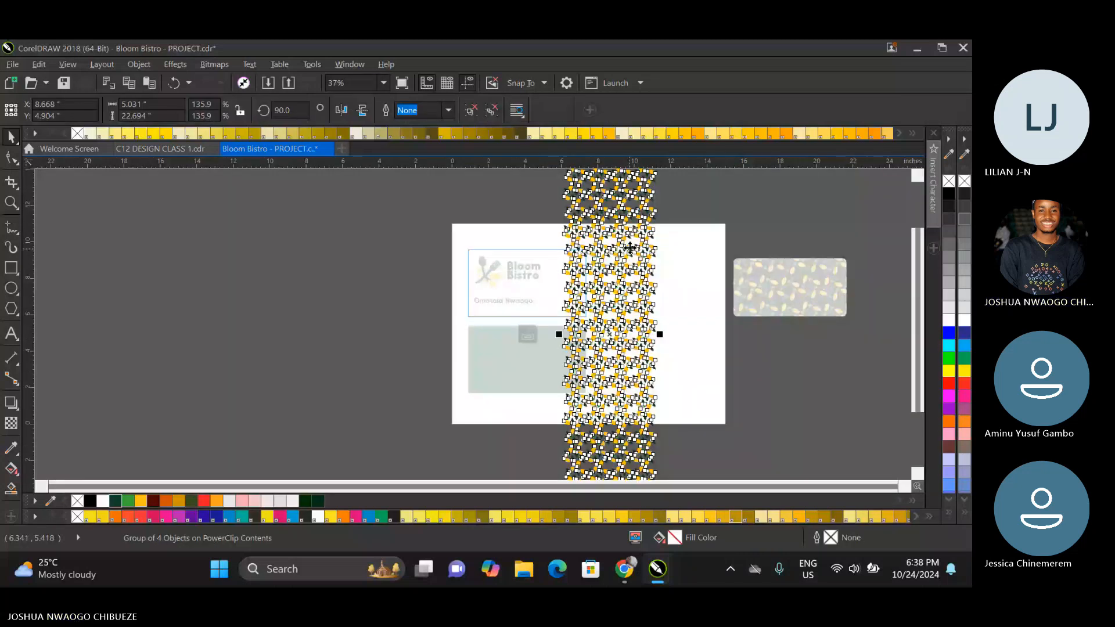
scroll(630, 248, down, 2)
drag(641, 214, 655, 211)
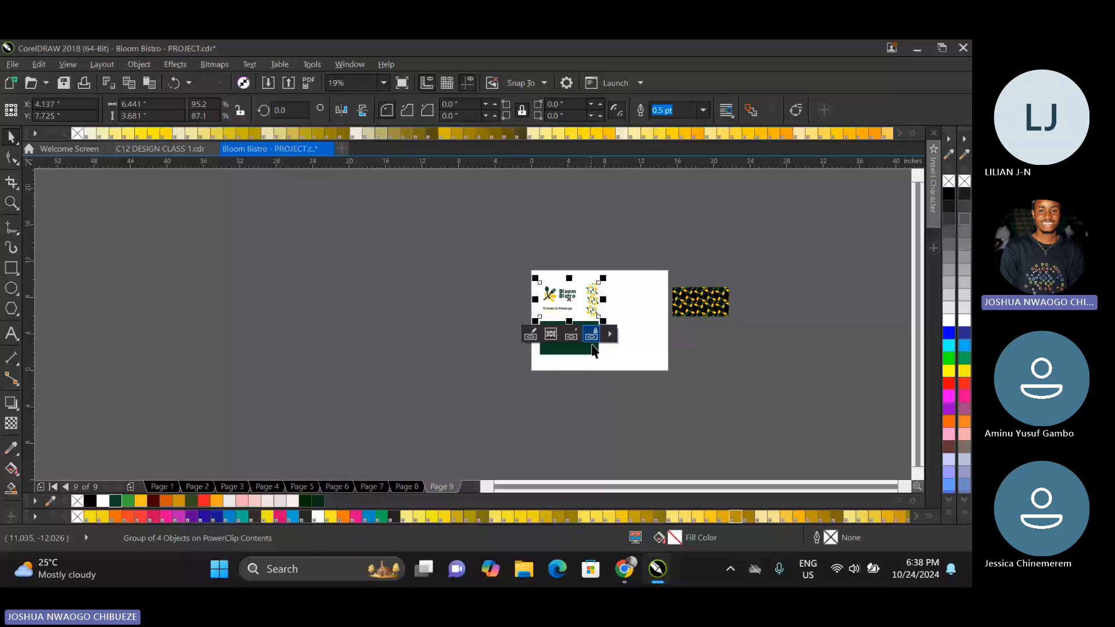
scroll(593, 349, up, 2)
Paste the leaf-pattern strip into the green back card's PowerClip, replacing the small placeholder rectangle, and finish editing.
click(586, 343)
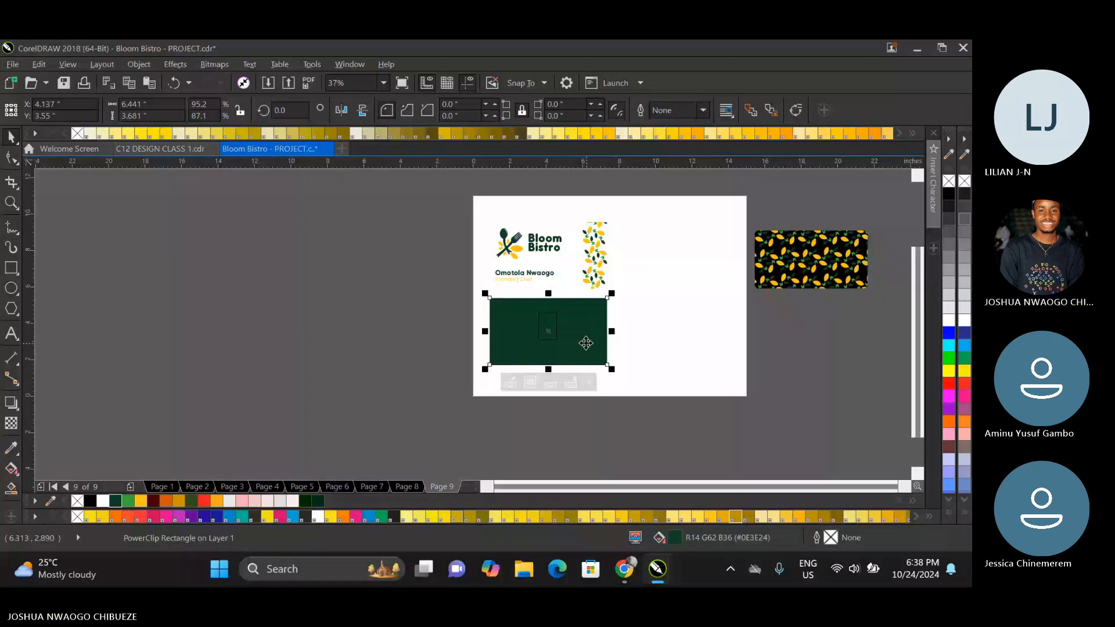
right_click(586, 343)
click(633, 163)
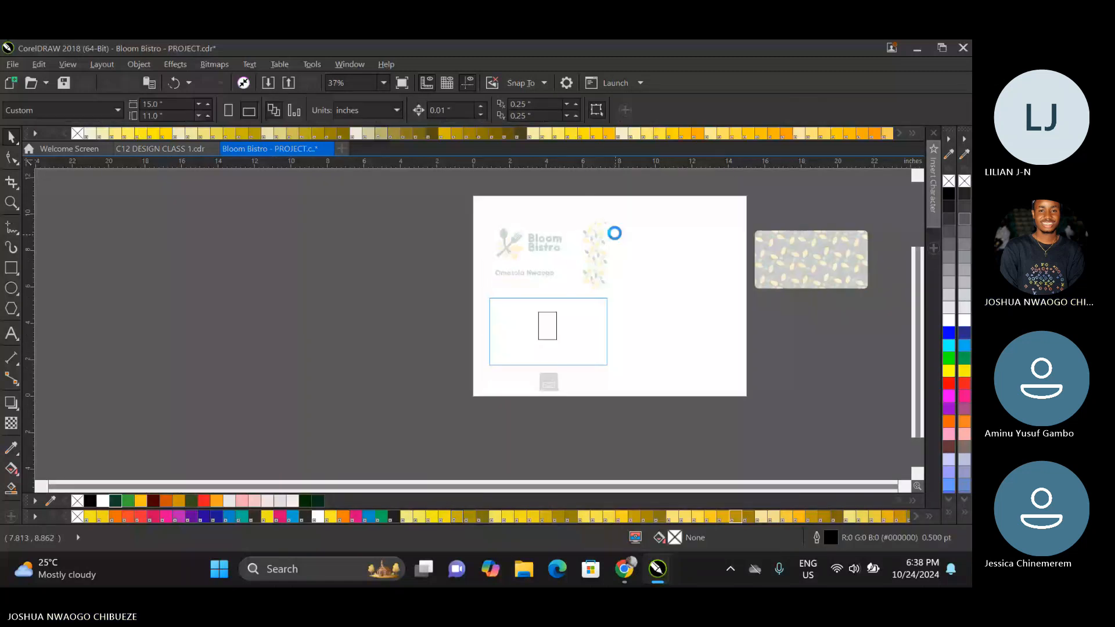
click(550, 325)
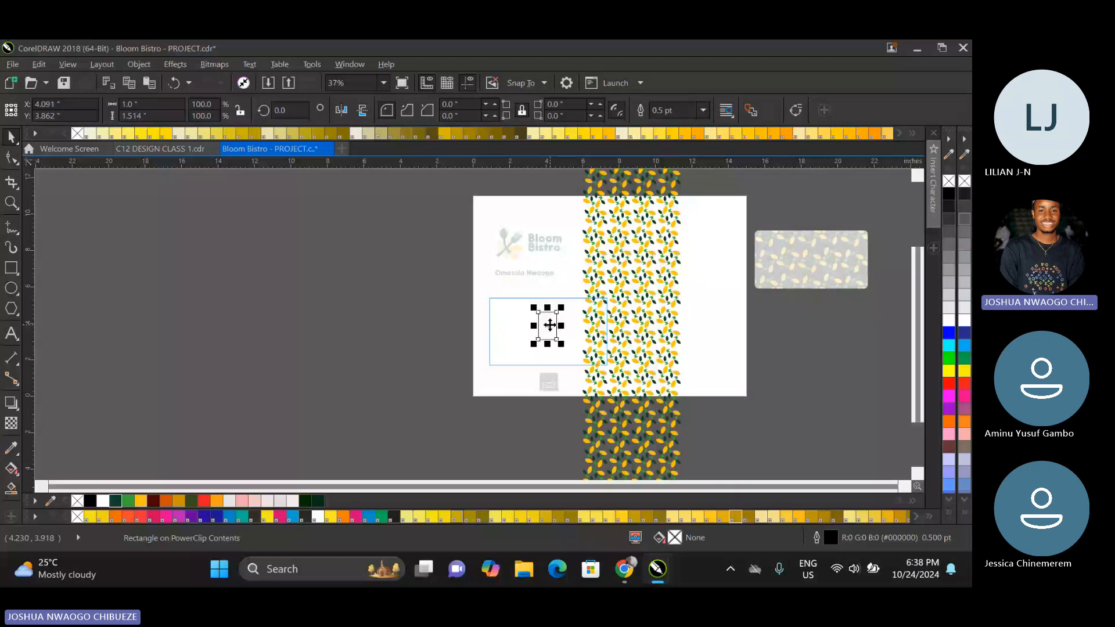
key(Delete)
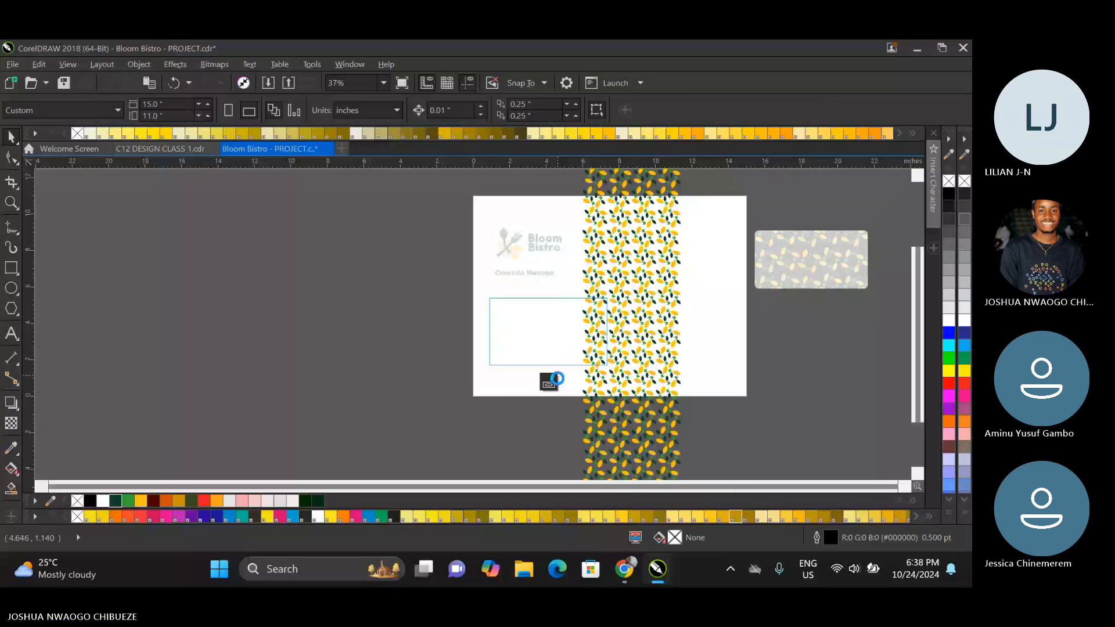
click(549, 382)
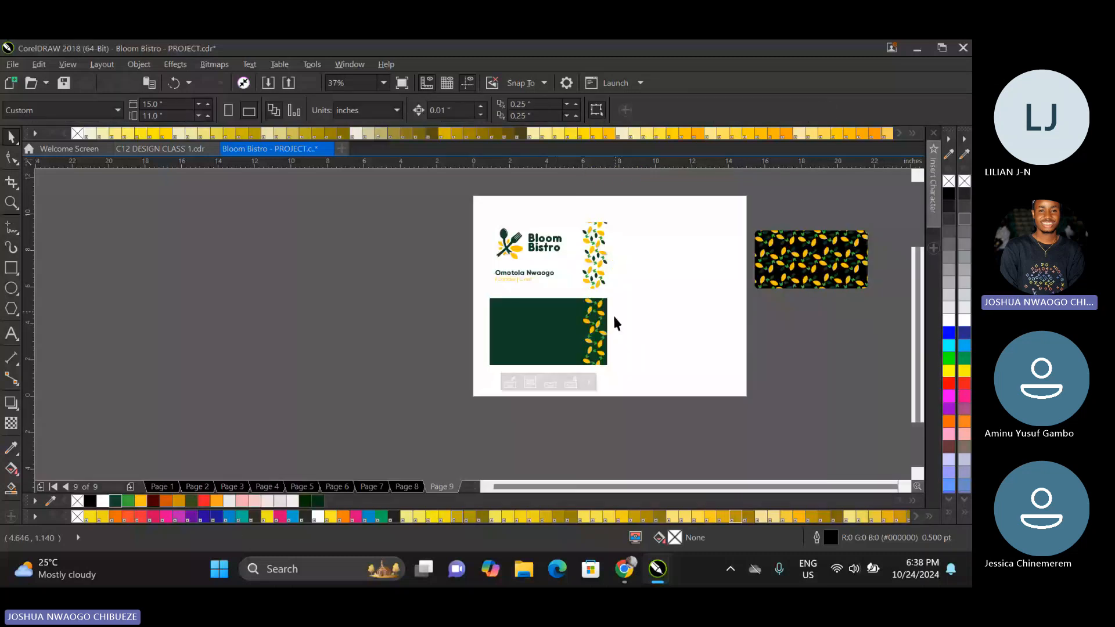
Try yellow and bright green #3BAB34 fills on the back card and restore its dark green #0E3E24 fill.
scroll(614, 317, up, 4)
click(614, 312)
scroll(613, 312, down, 4)
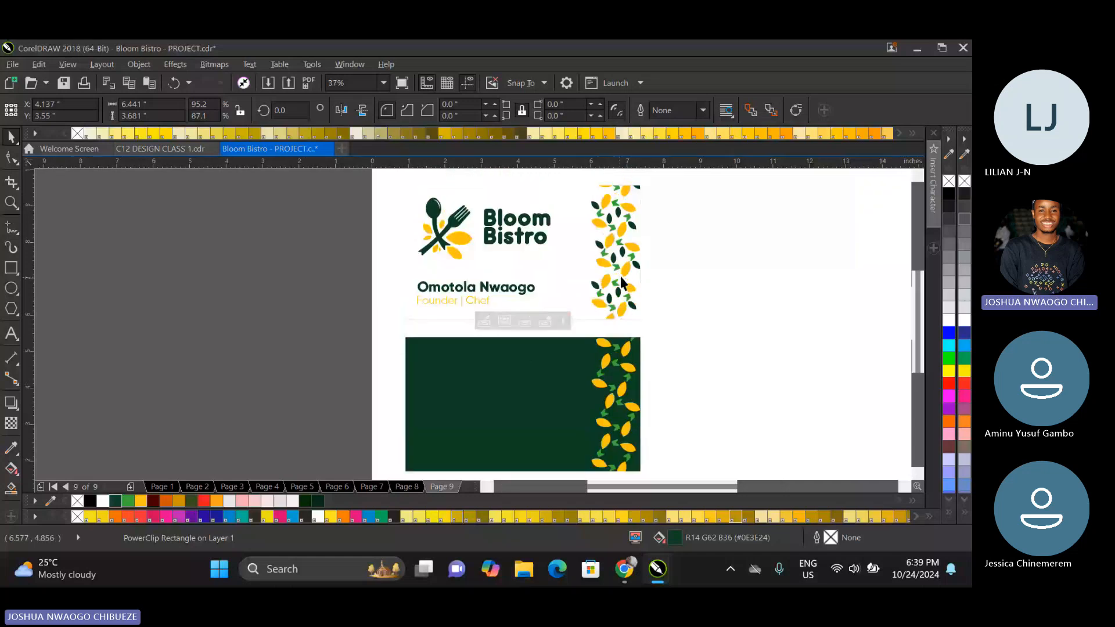
scroll(620, 278, up, 1)
click(141, 501)
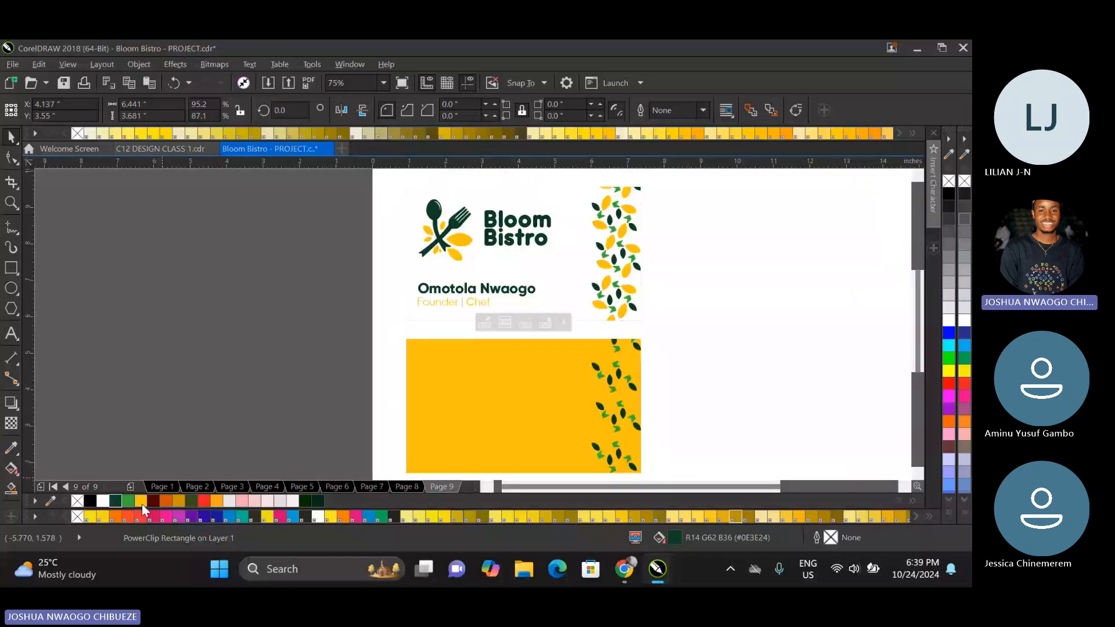
click(130, 500)
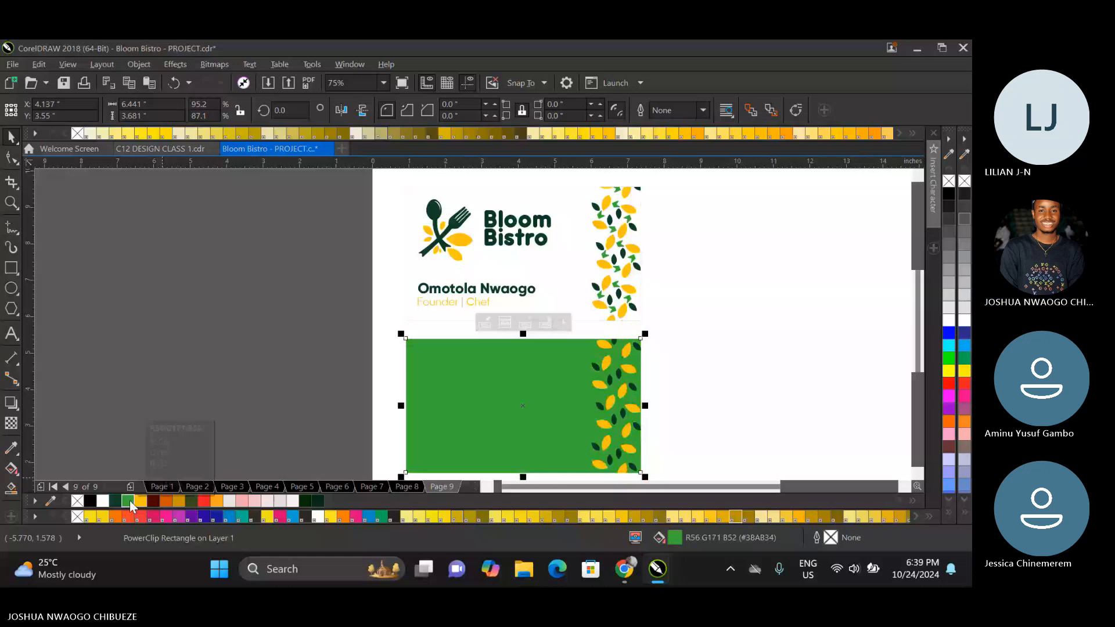
click(115, 501)
click(272, 346)
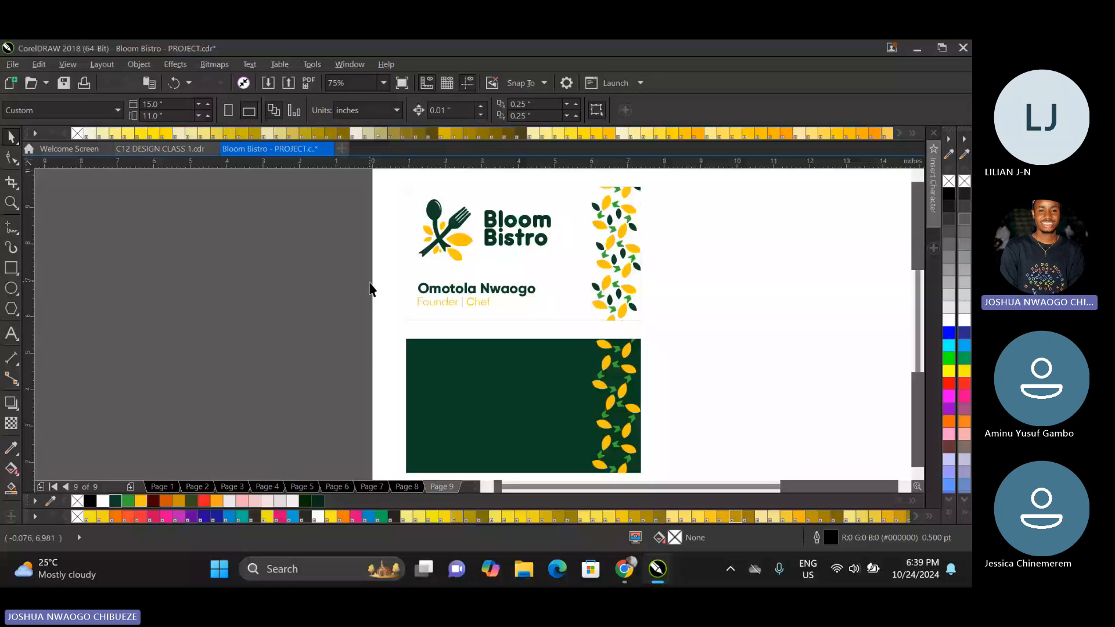
Switch to the C12 DESIGN CLASS 1 document and examine the DriveME business cards on page 19.
key(ctrl+Tab)
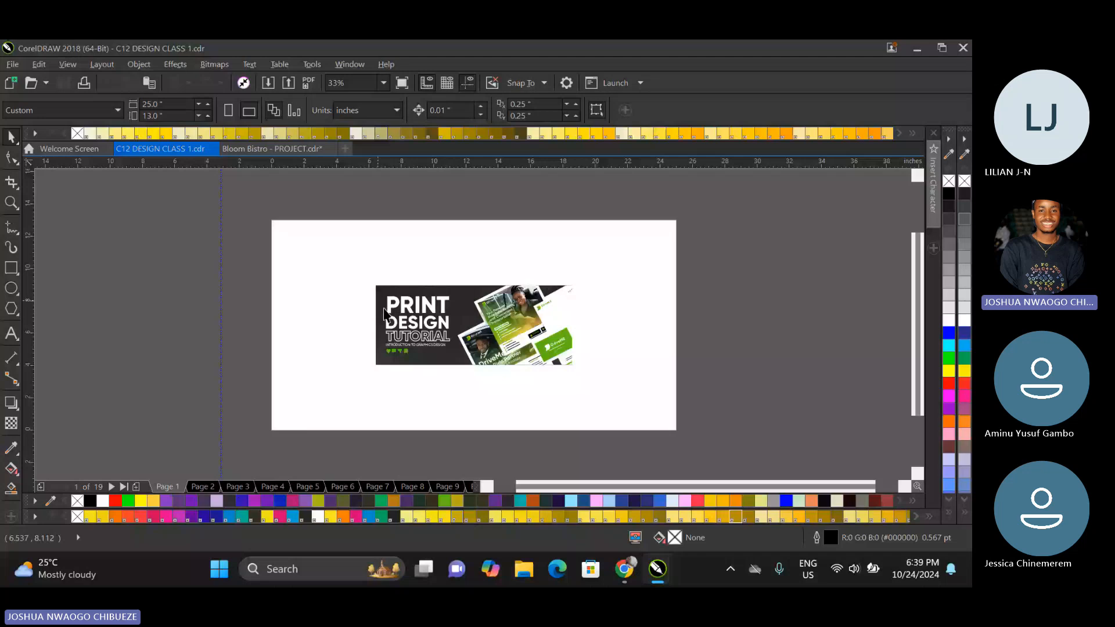
click(450, 487)
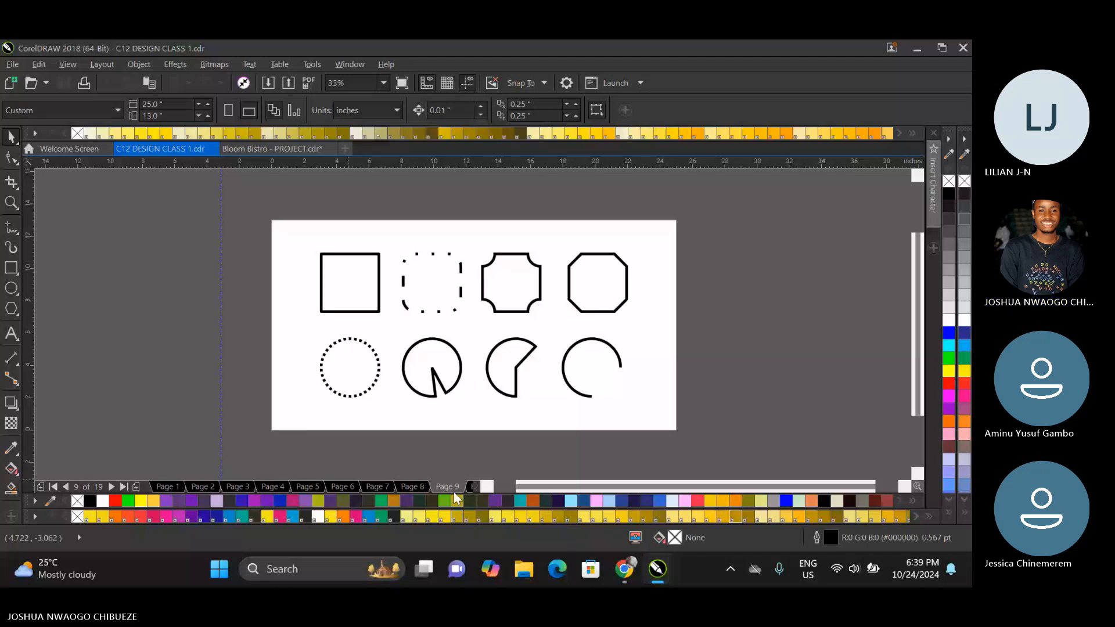
click(472, 487)
key(Page_Down)
key(Page_Down)
key(Page_Down)
key(Page_Down)
key(Page_Down)
key(Page_Down)
key(Page_Down)
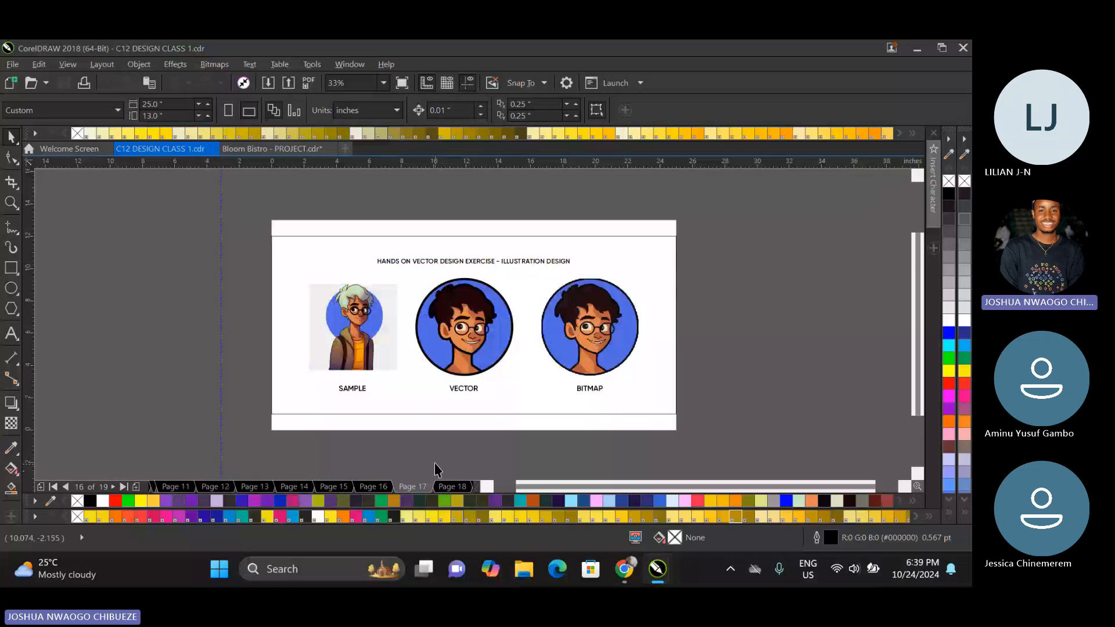
key(Page_Down)
key(Page_Down)
key(Page_Down)
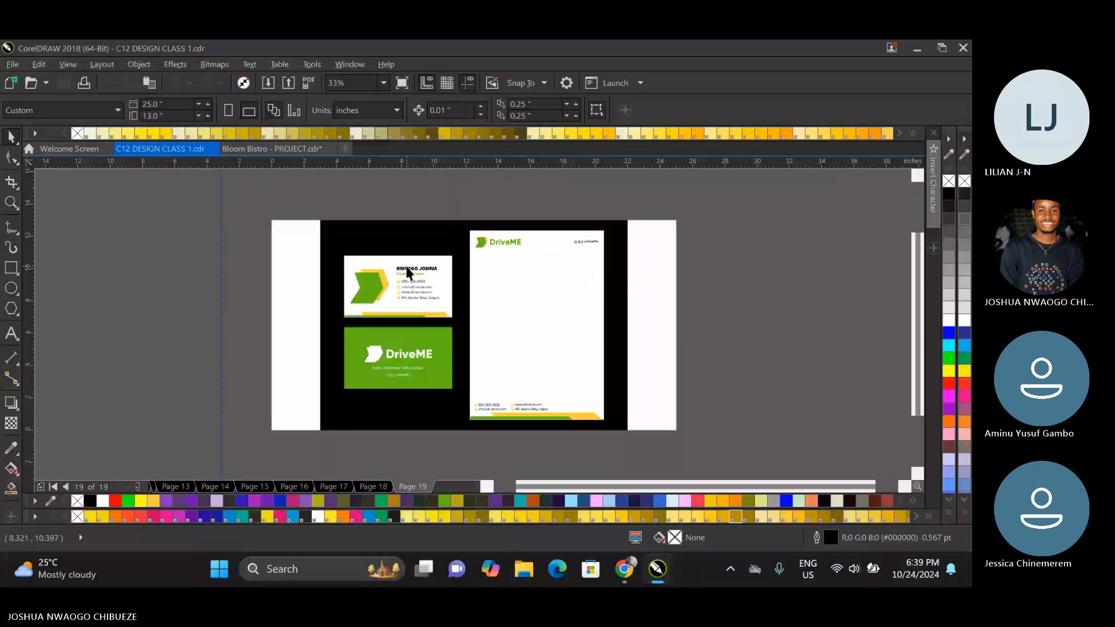
scroll(405, 266, up, 3)
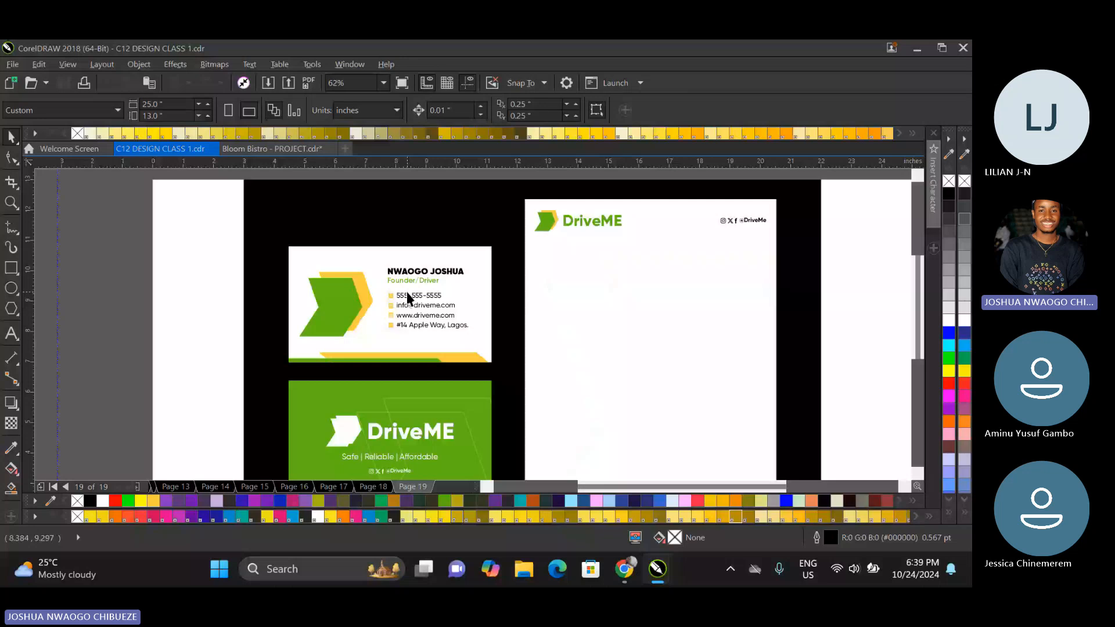
Unlock all the objects on page 19 and select the grouped pair of DriveME business cards.
key(ctrl+a)
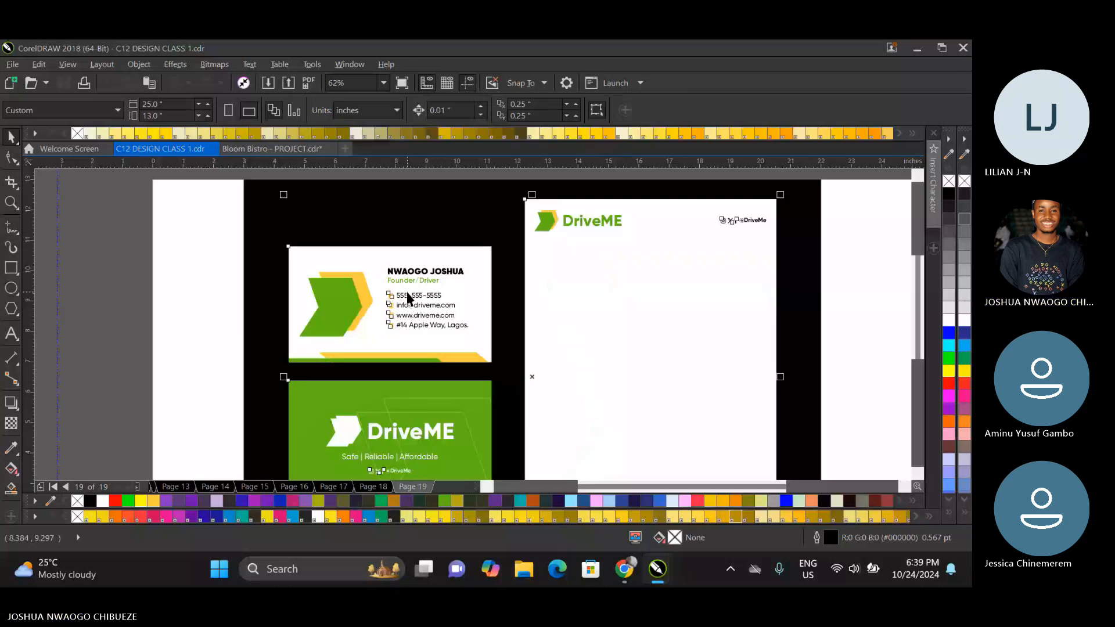
right_click(408, 297)
click(445, 250)
click(427, 305)
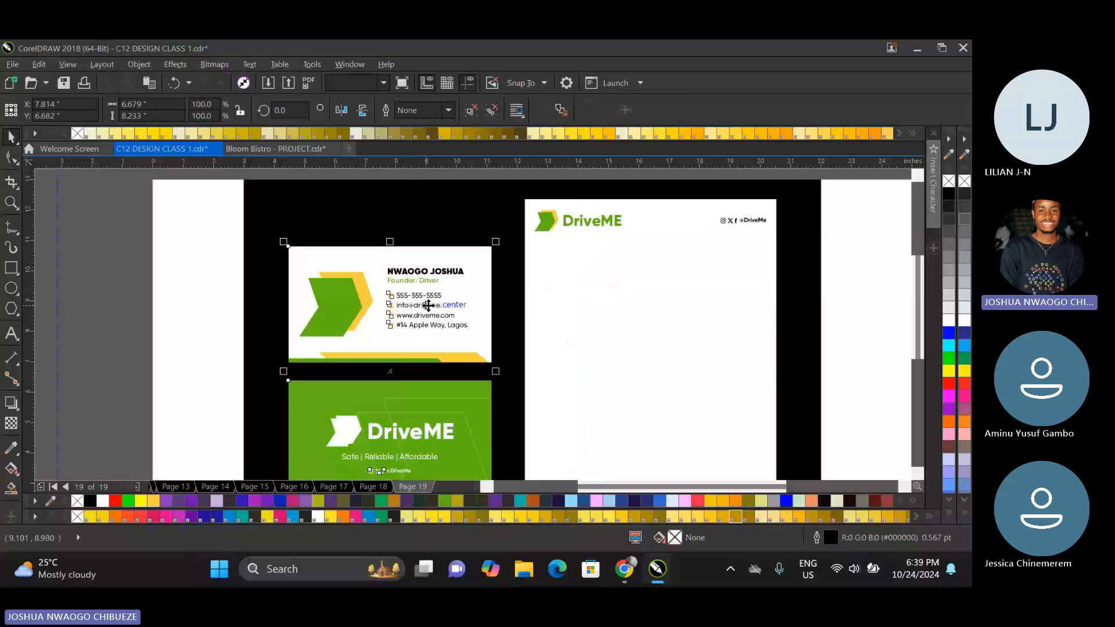
scroll(526, 447, down, 1)
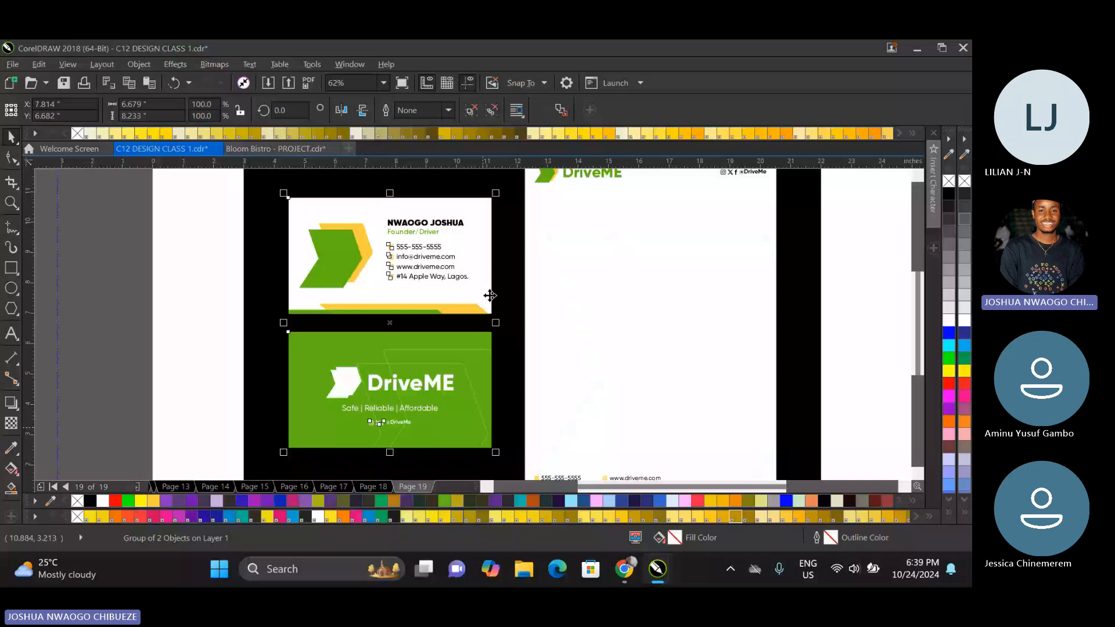
Copy the DriveME business cards and letterhead from page 19 and paste them onto page 9 of the Bloom Bistro - PROJECT document.
scroll(490, 295, down, 2)
drag(381, 189, 645, 452)
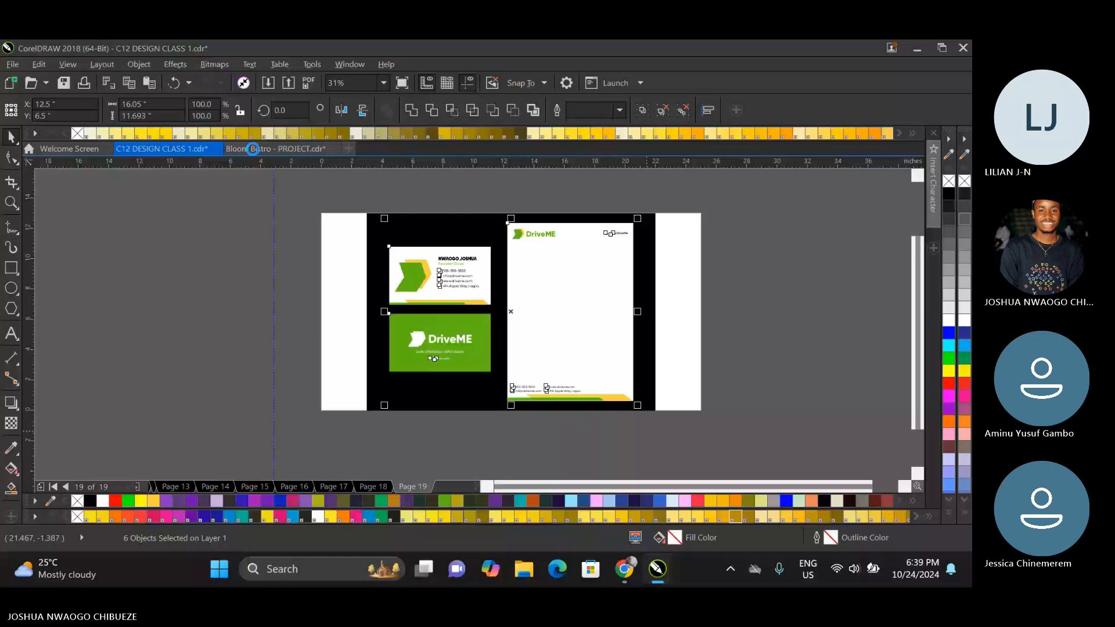
click(253, 149)
scroll(384, 236, down, 2)
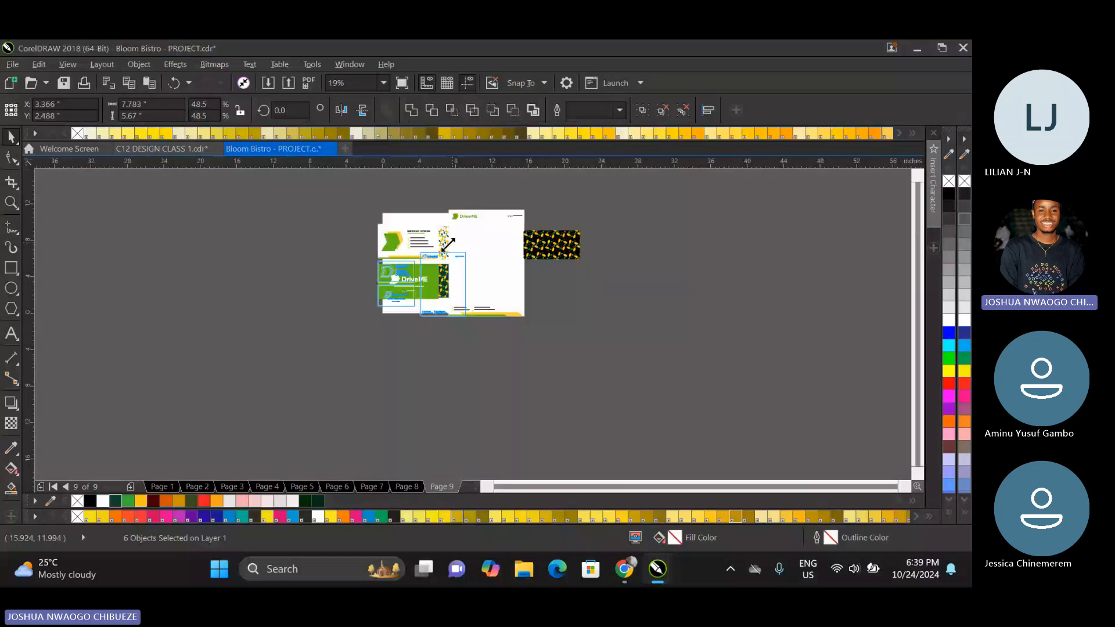
Scale the pasted DriveME stationery down to about 7.2 by 5.2 inches and place it beside the page's left edge.
drag(448, 244, 438, 259)
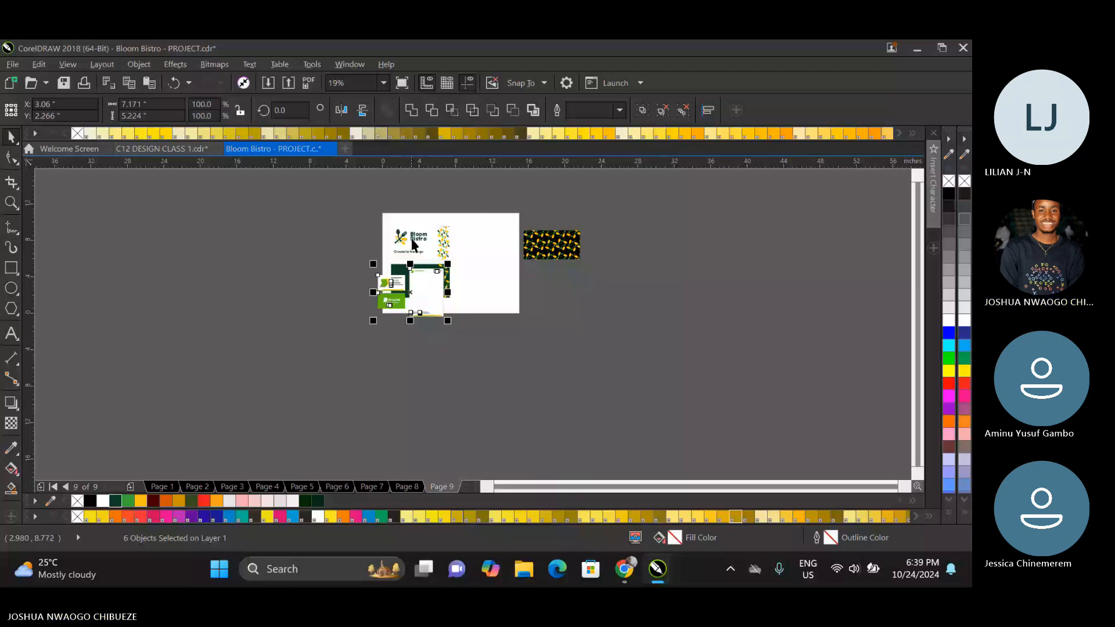
drag(423, 292, 352, 248)
scroll(352, 218, up, 4)
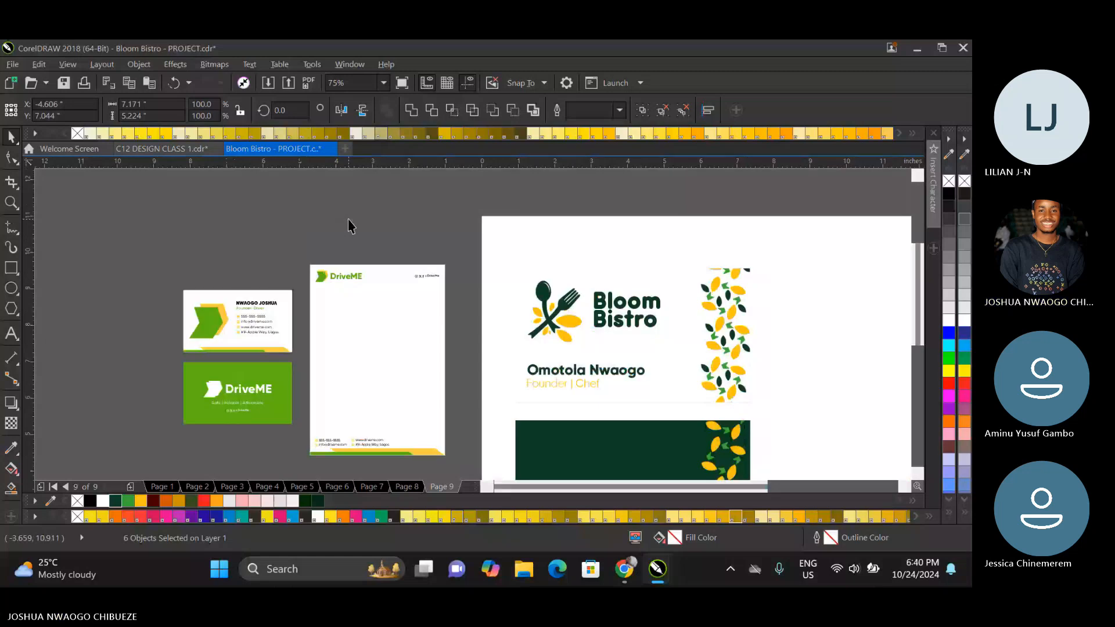
click(348, 220)
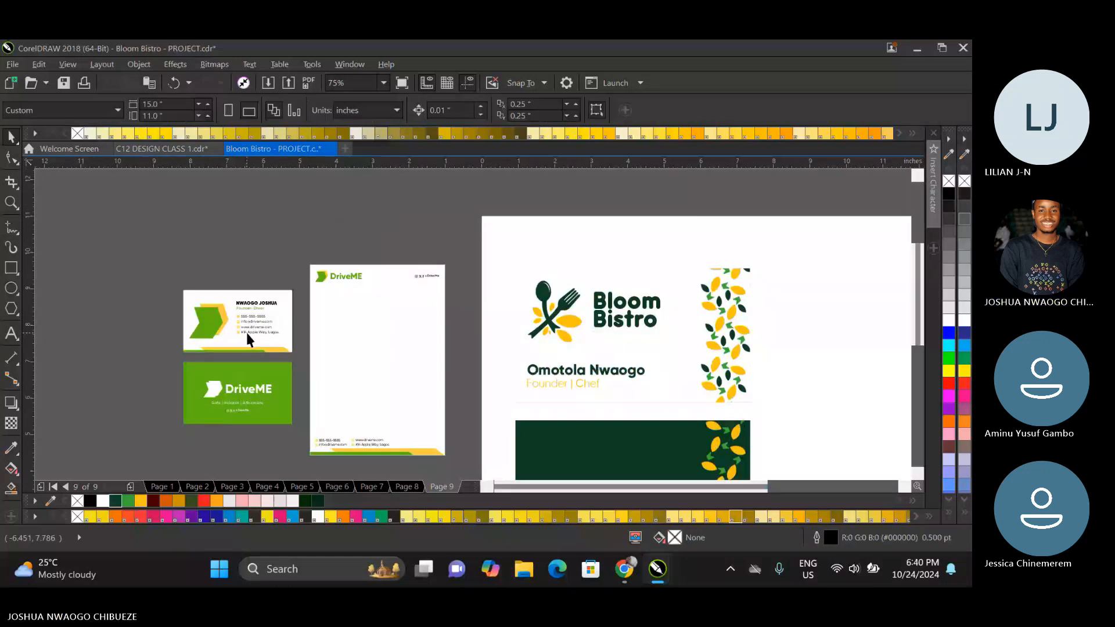
Ungroup the pair of DriveME business cards and start ungrouping the white front card.
right_click(246, 334)
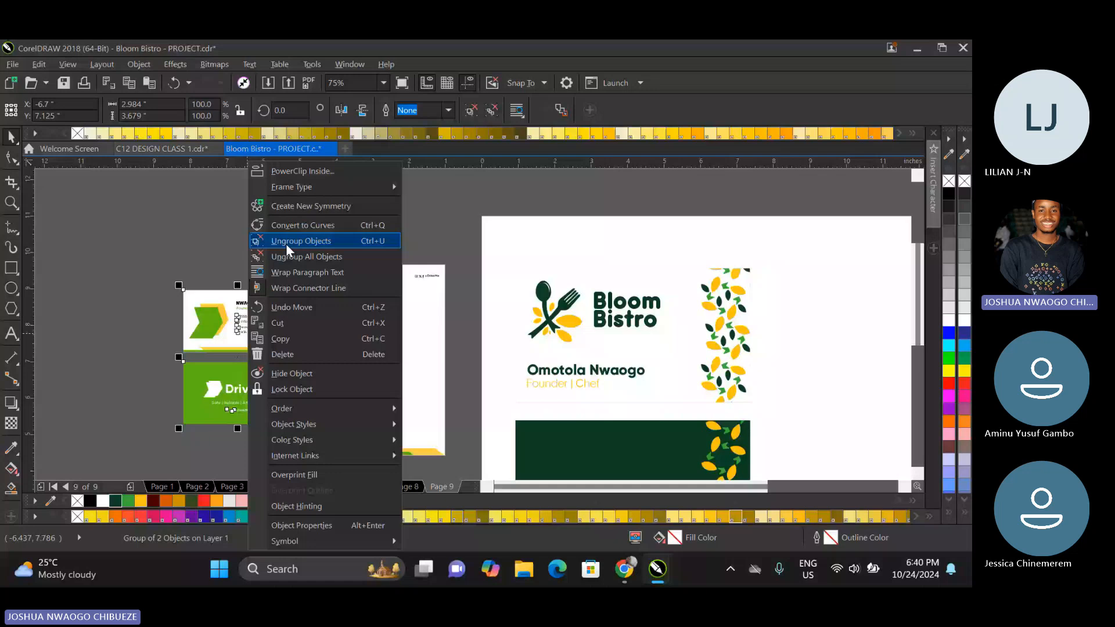
click(286, 243)
click(286, 243)
right_click(247, 328)
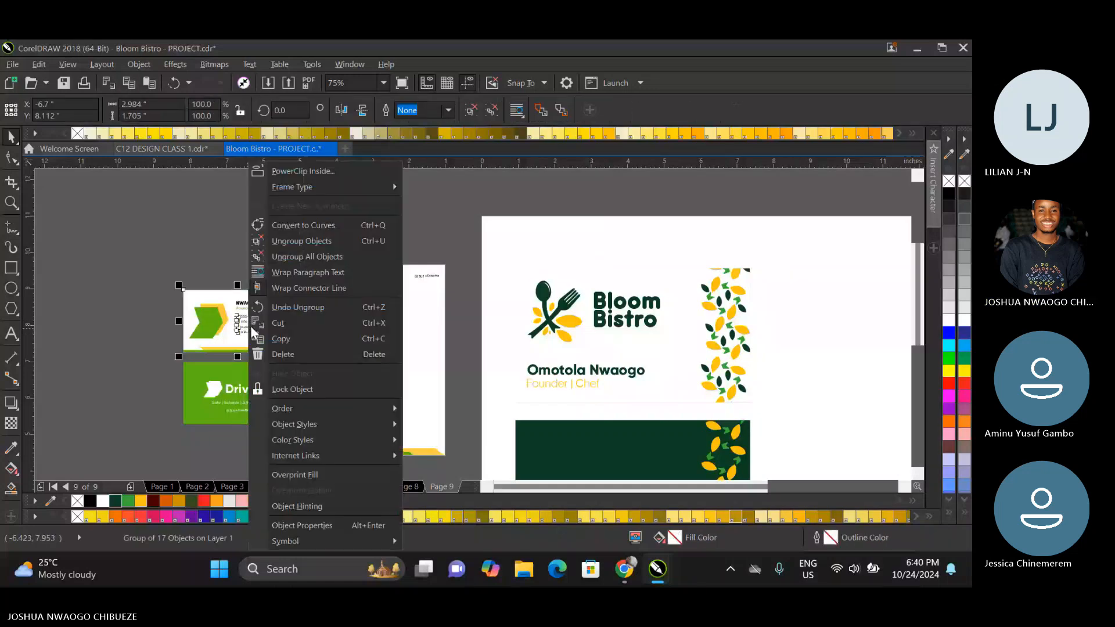
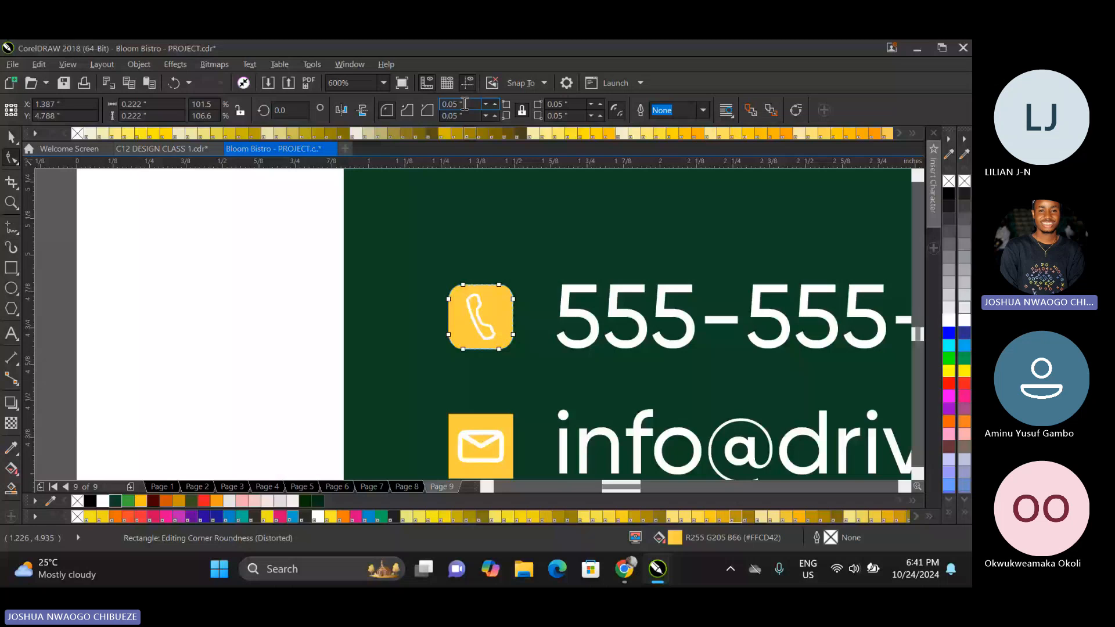
Fill the phone icon's background on the green business card with bright green #38AB34.
click(8, 137)
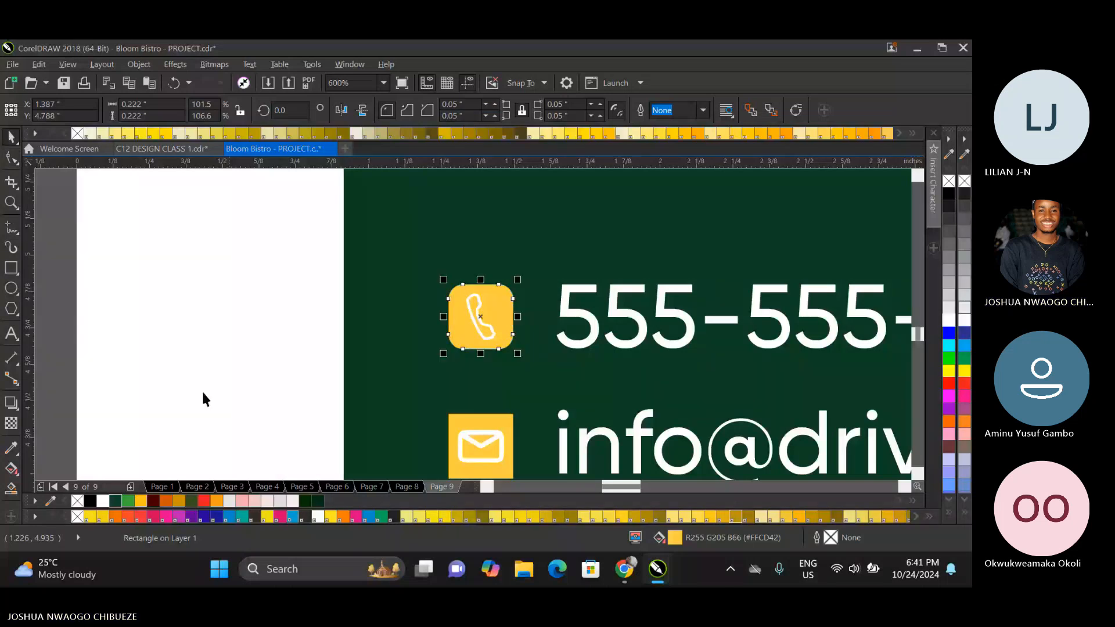
click(128, 500)
scroll(210, 319, down, 1)
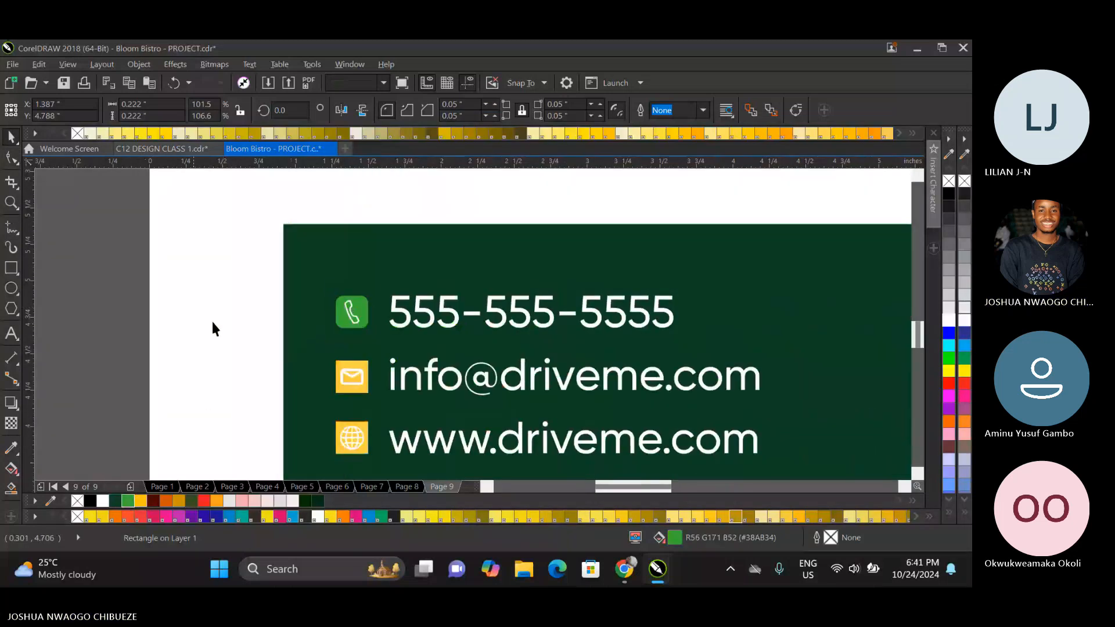
scroll(295, 315, down, 2)
click(275, 323)
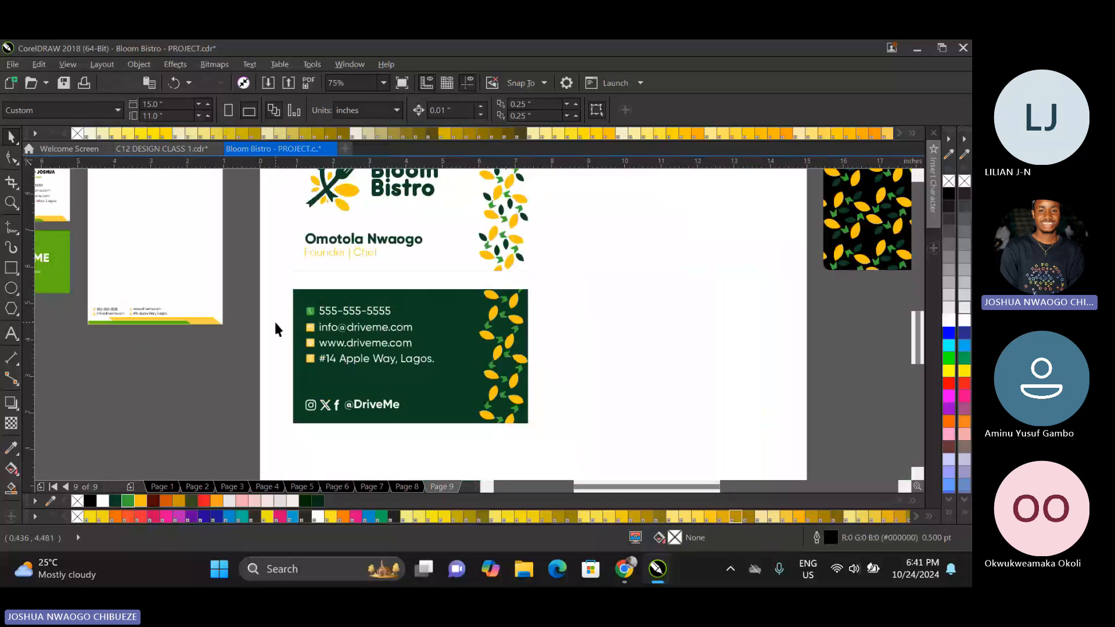
Fill the phone icon's background with the brand yellow #FFC10E.
scroll(275, 323, up, 1)
click(340, 295)
click(144, 500)
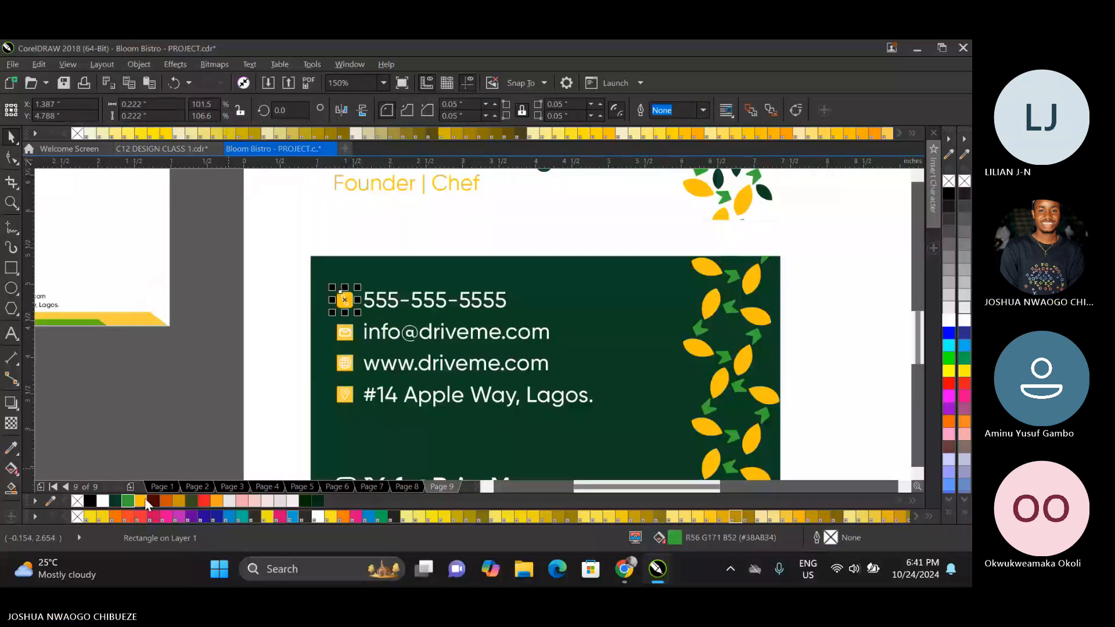
click(236, 335)
scroll(350, 315, up, 2)
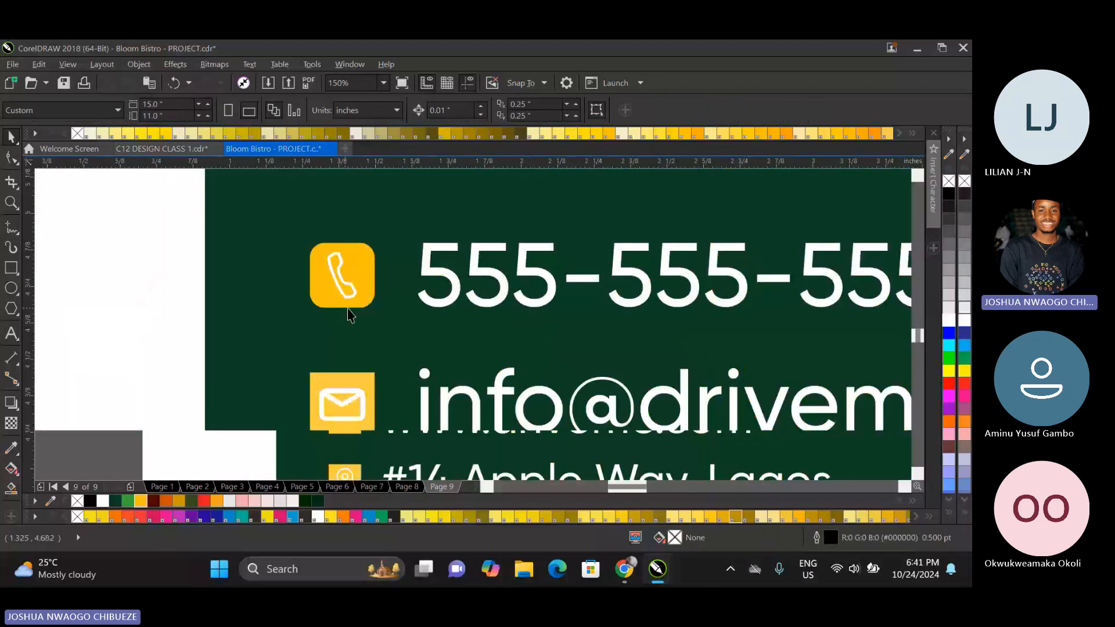
scroll(347, 316, down, 1)
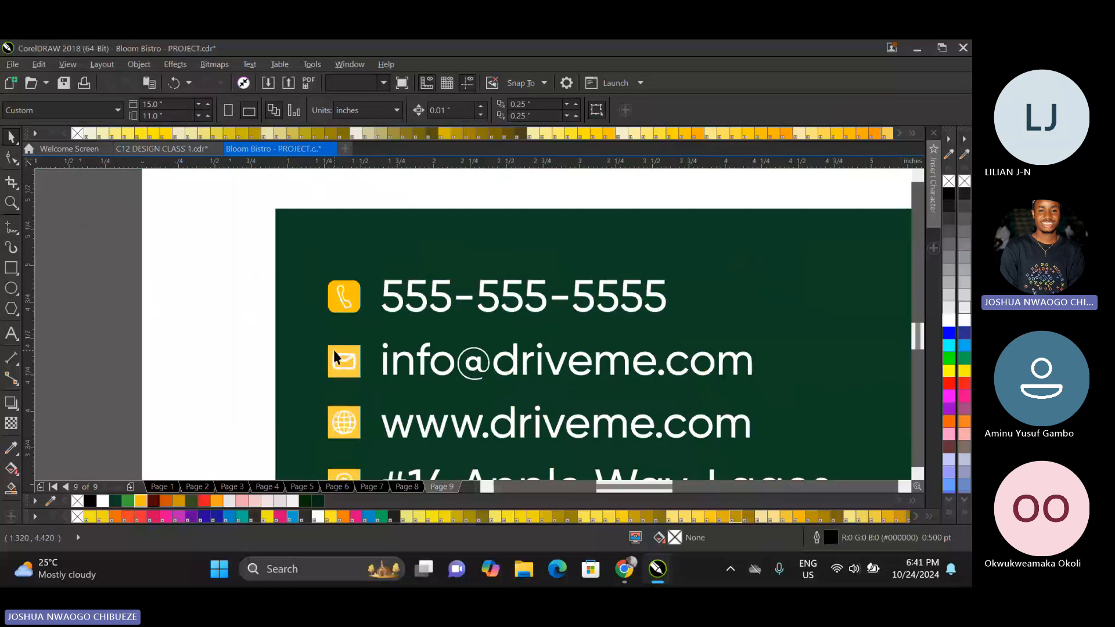
Set the corner radius of the envelope icon's background square to 0.5 inches and compare it with the phone icon.
click(336, 356)
click(388, 110)
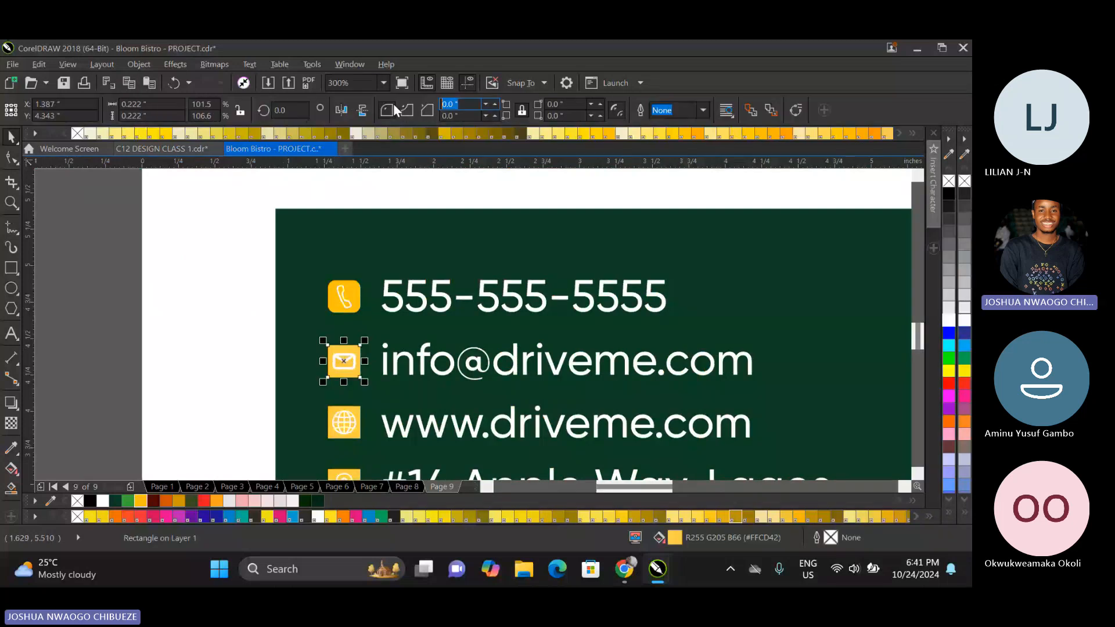
text(0.5)
key(Return)
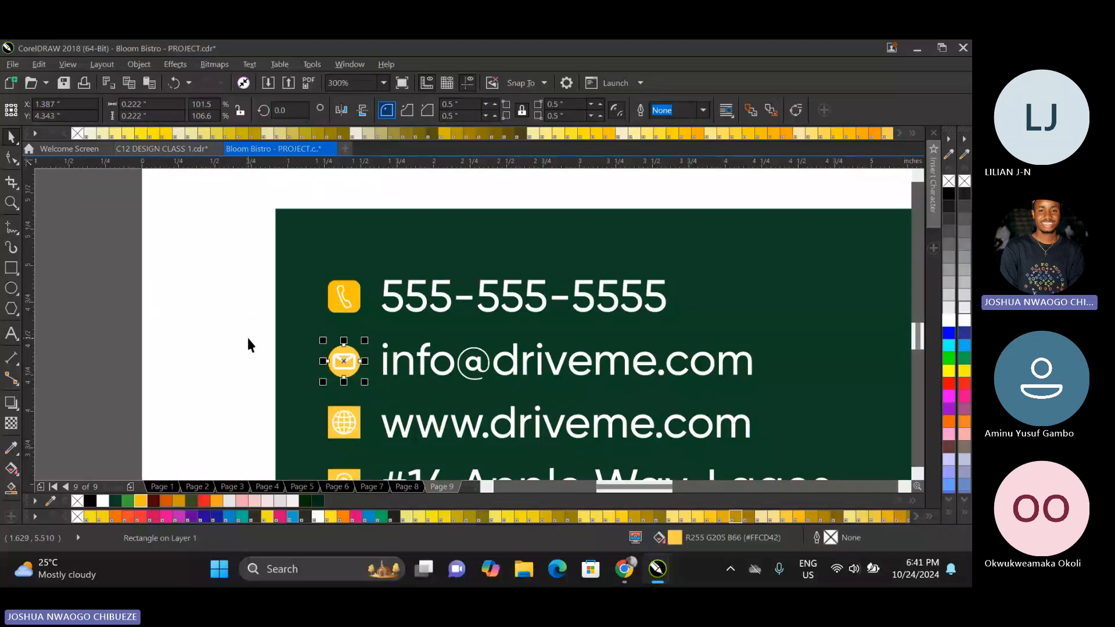
click(343, 299)
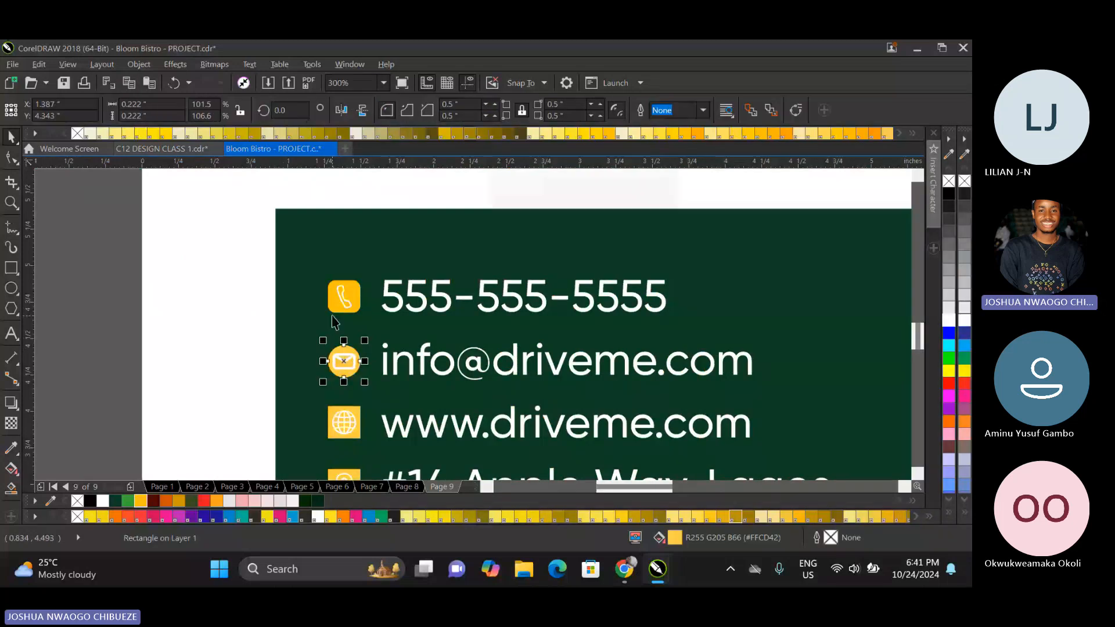
click(352, 356)
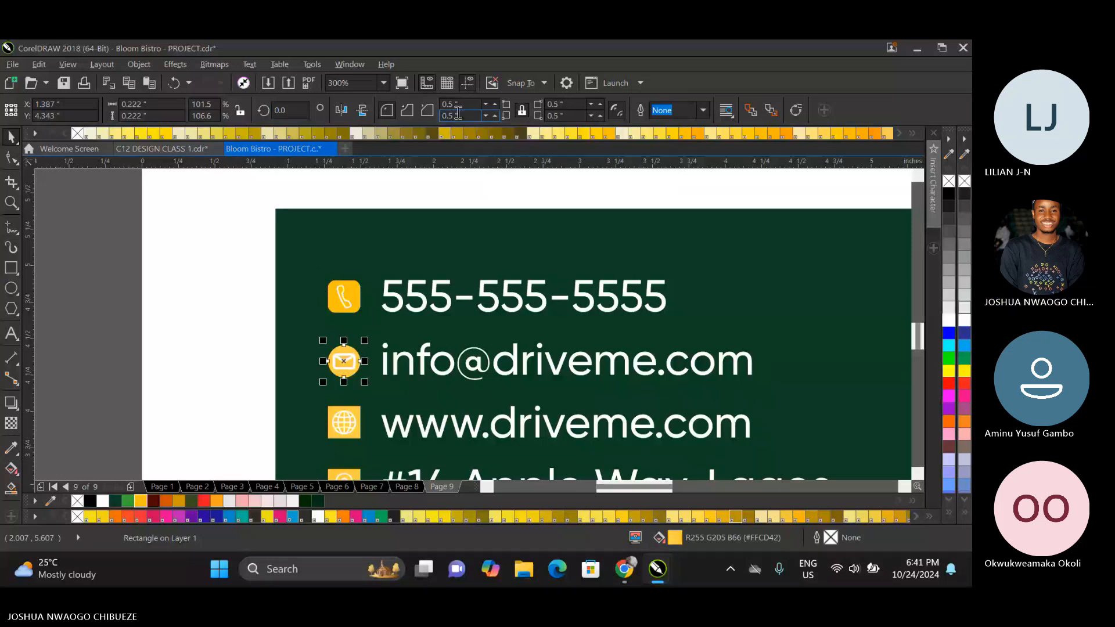
Try corner radii of 0.9 and 0.09 inches on the envelope icon's background.
double_click(458, 114)
text(0.9)
key(Return)
click(457, 116)
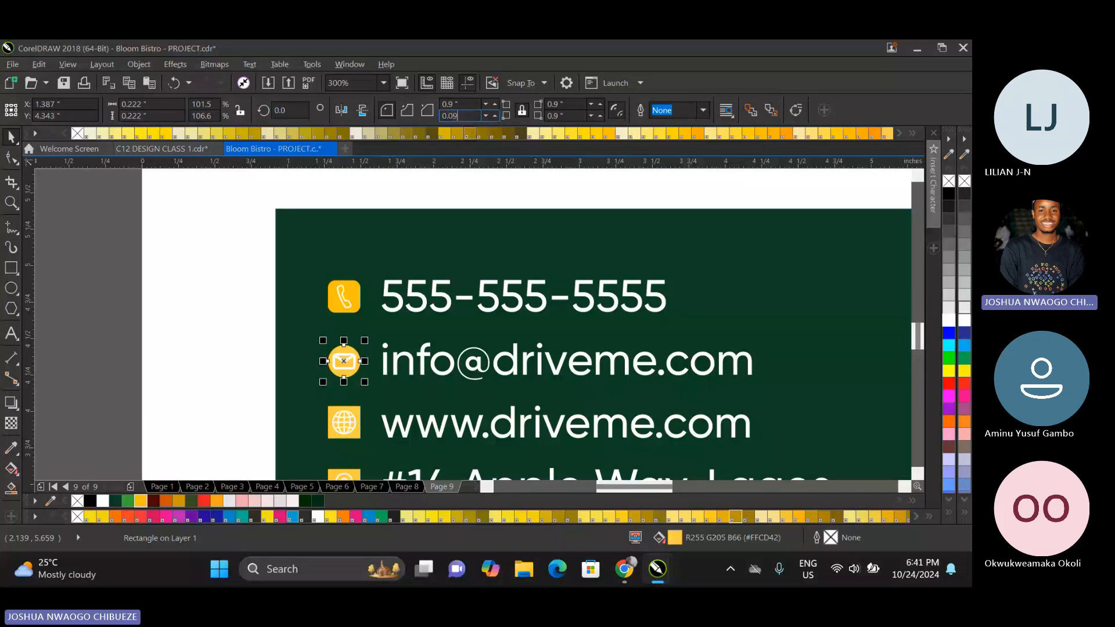
key(Return)
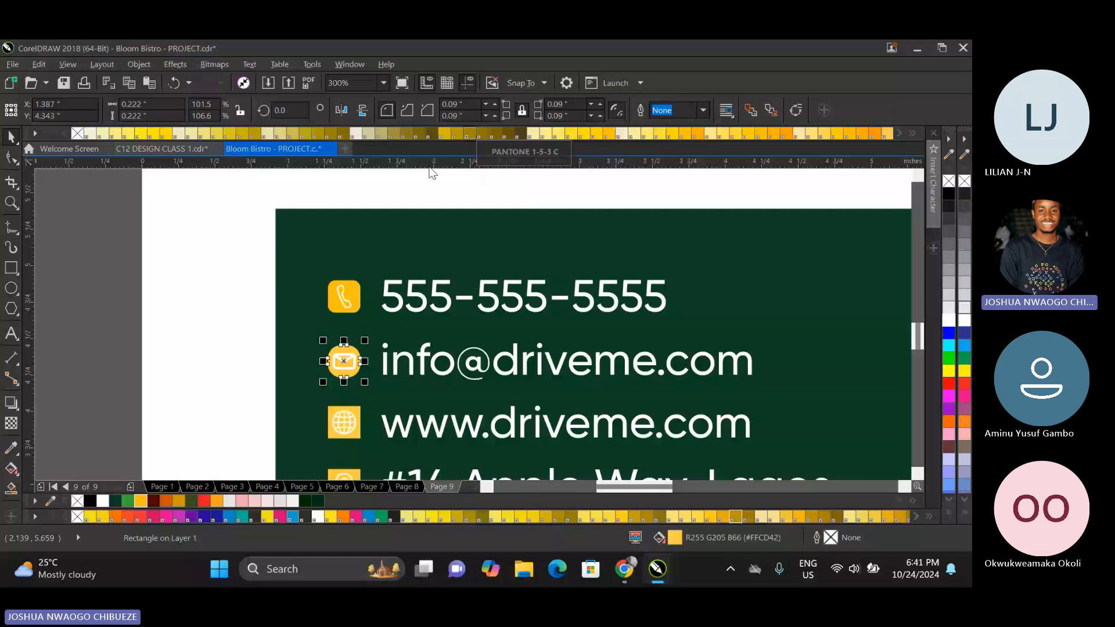
key(Escape)
Try corner radii of 0.18 and 0.15 inches on the envelope icon's background.
click(353, 352)
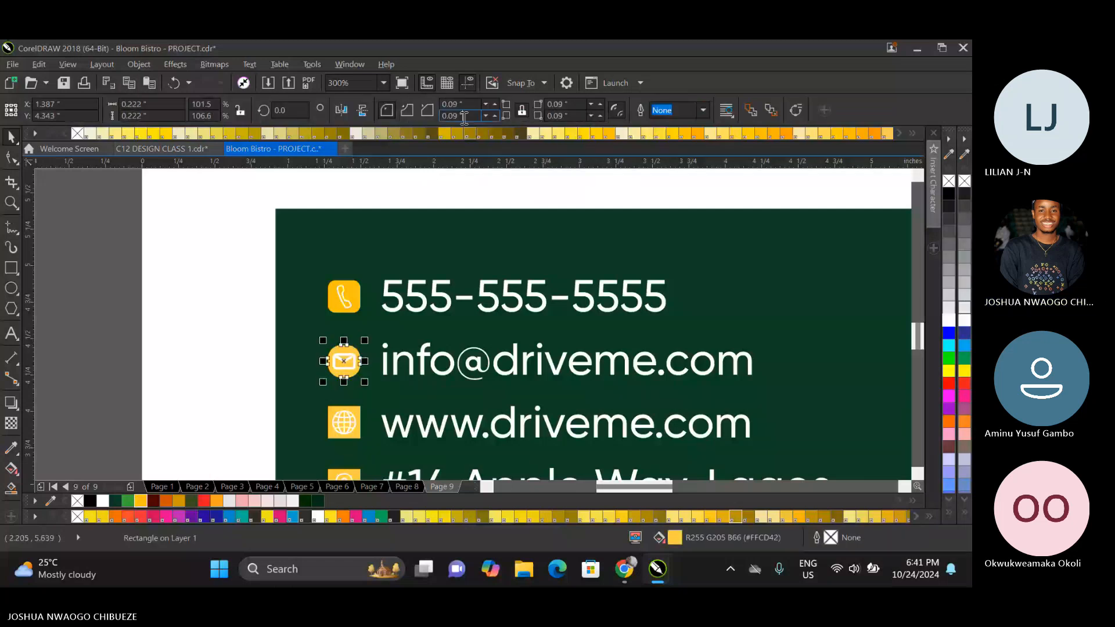
click(459, 117)
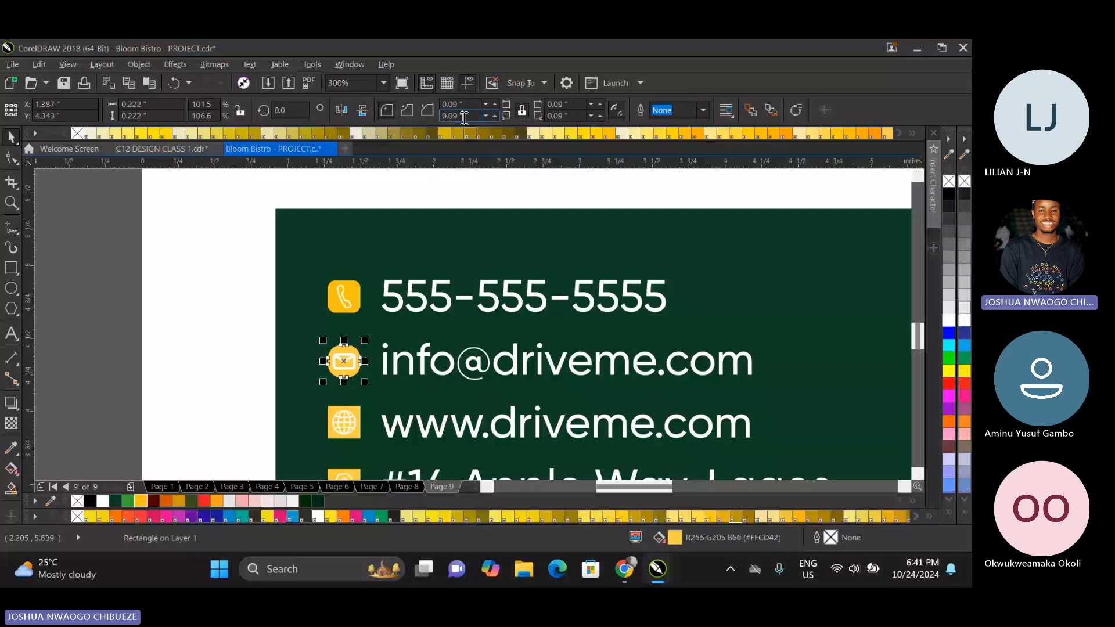
key(BackSpace)
text(1)
key(BackSpace)
key(BackSpace)
text(18)
key(Return)
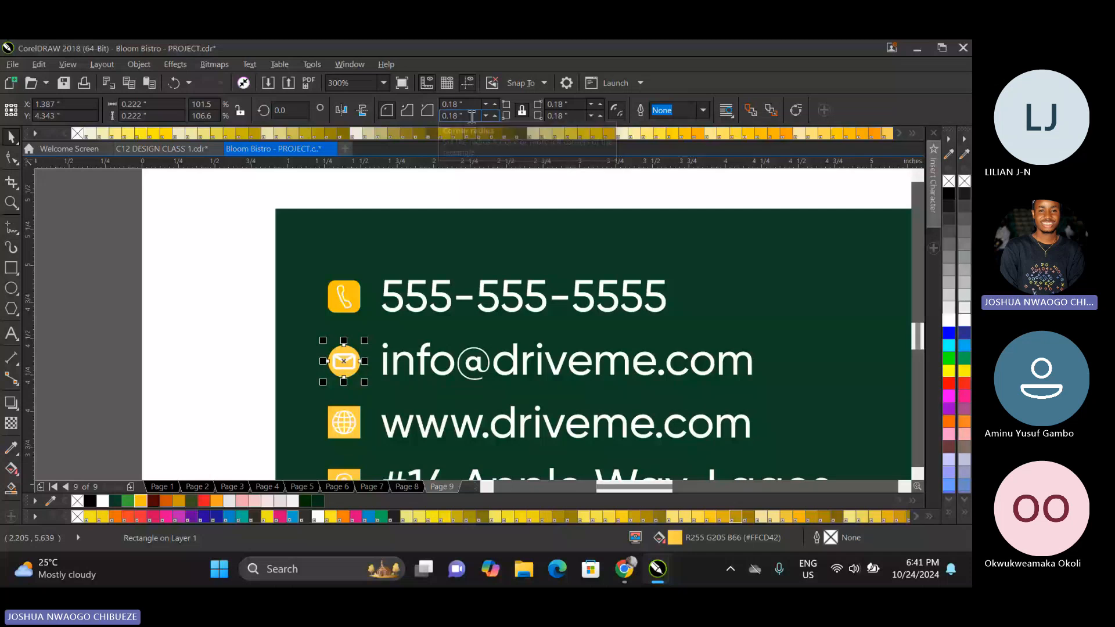
click(474, 119)
key(BackSpace)
text(5)
key(Return)
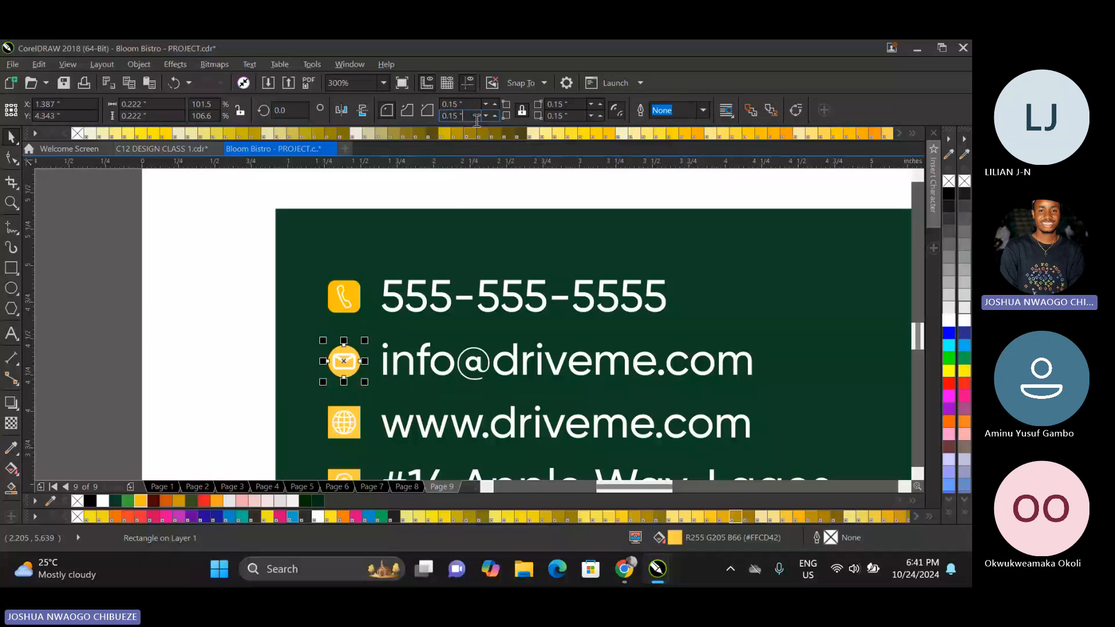
Set the corner radius of the envelope icon's background to 0.1 inches.
key(BackSpace)
key(BackSpace)
key(BackSpace)
key(Return)
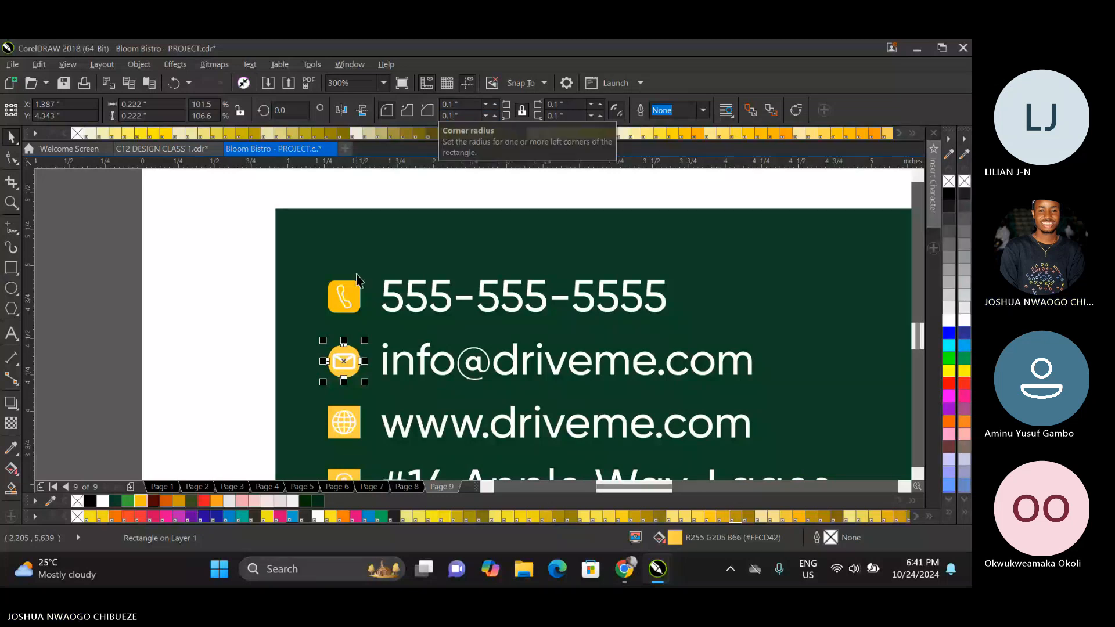
Compare the phone and envelope icon backgrounds and set the phone background's corner radius to 0.1 inches as well.
click(346, 289)
click(348, 346)
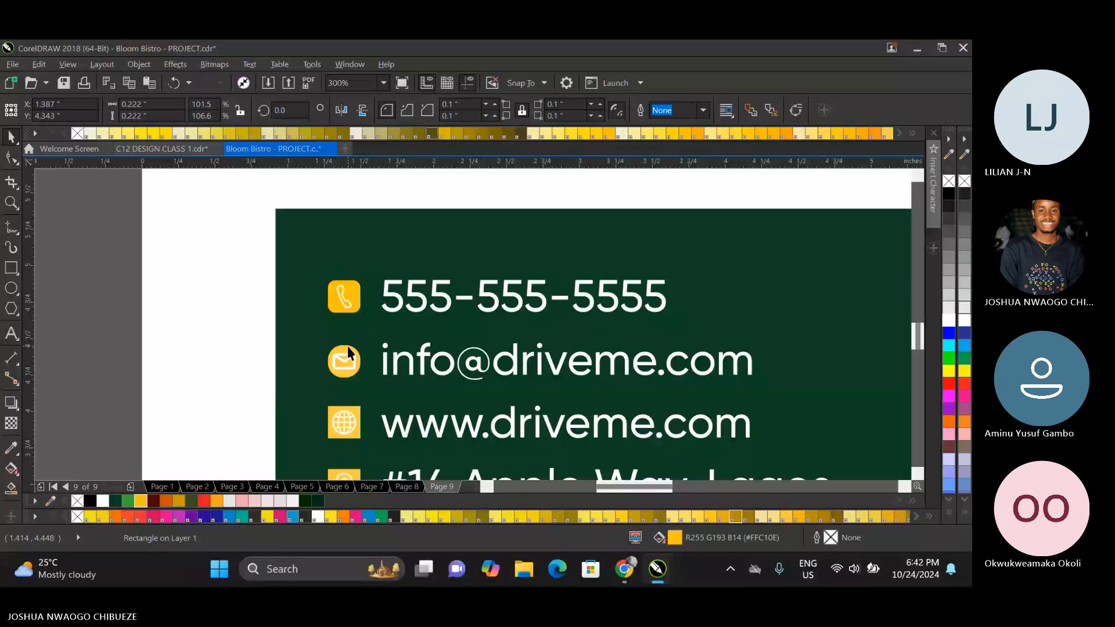
click(356, 295)
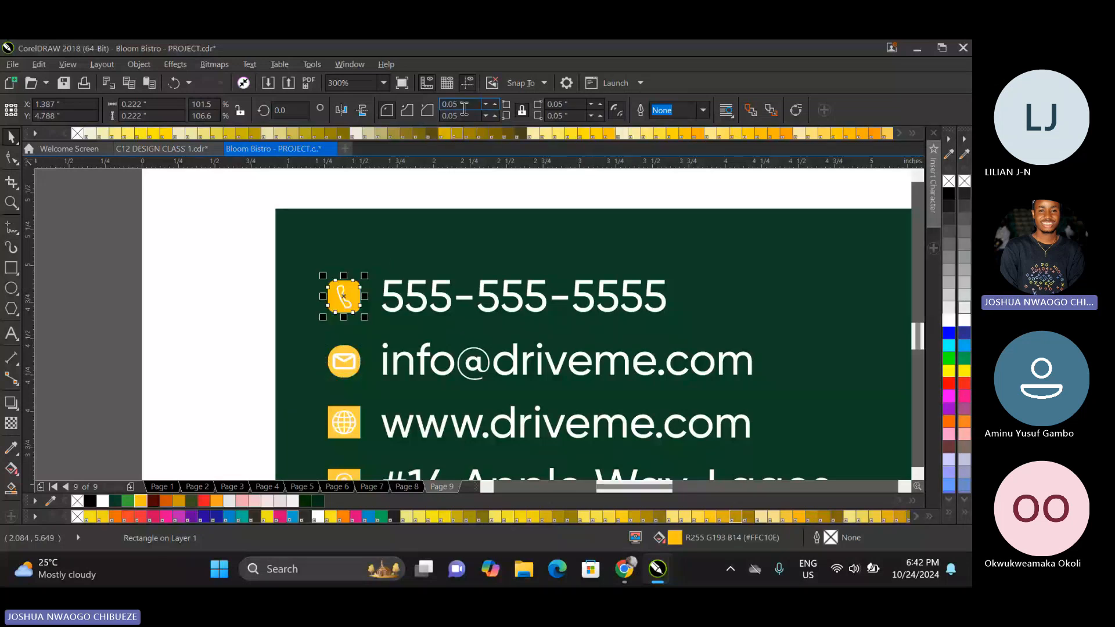
double_click(452, 108)
text(0.1)
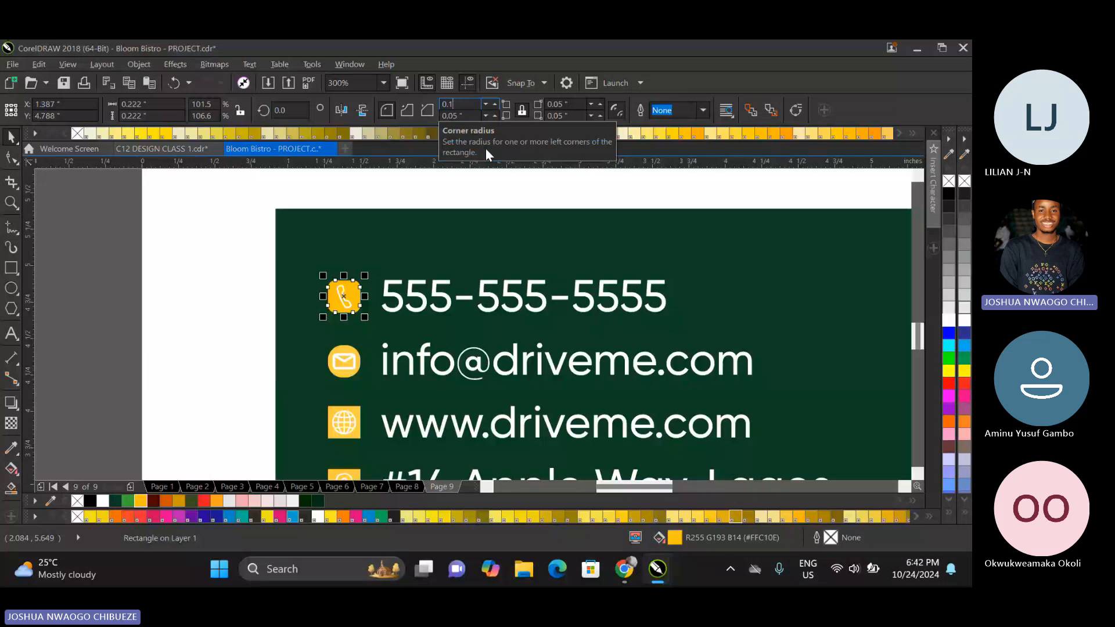
key(Return)
key(Tab)
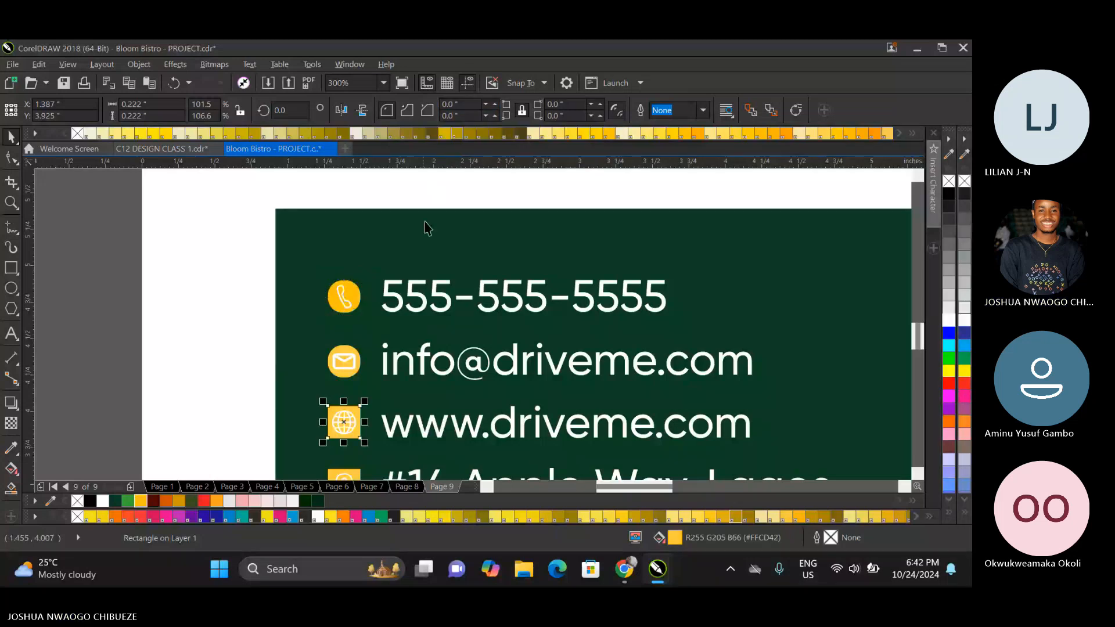
Round the corners of the globe icon's background square with a 0.1 inch radius.
click(462, 108)
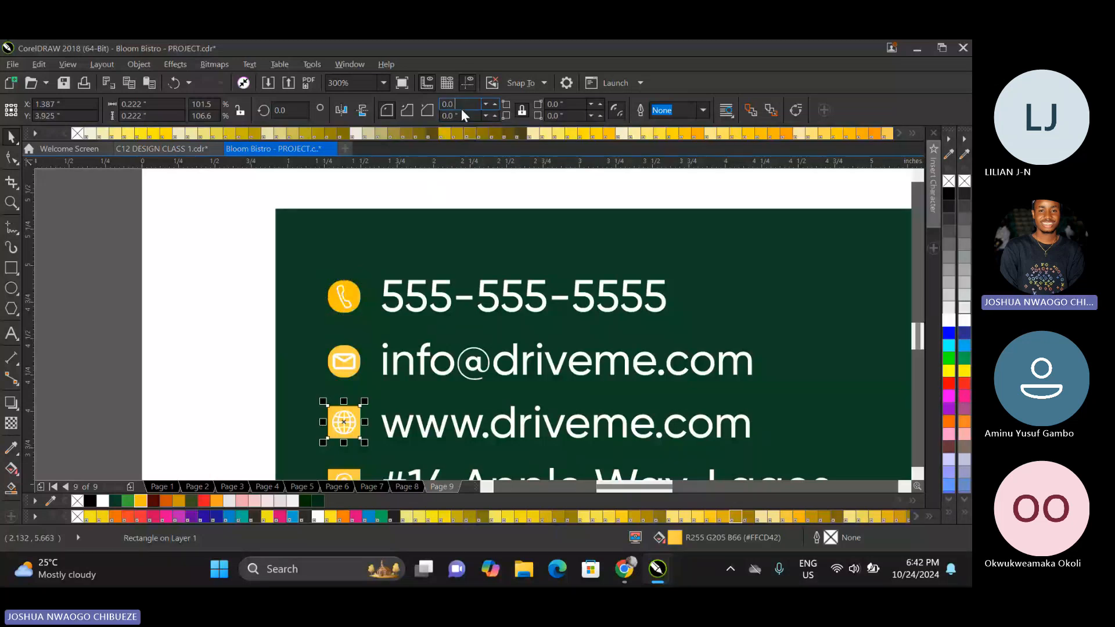
key(BackSpace)
key(BackSpace)
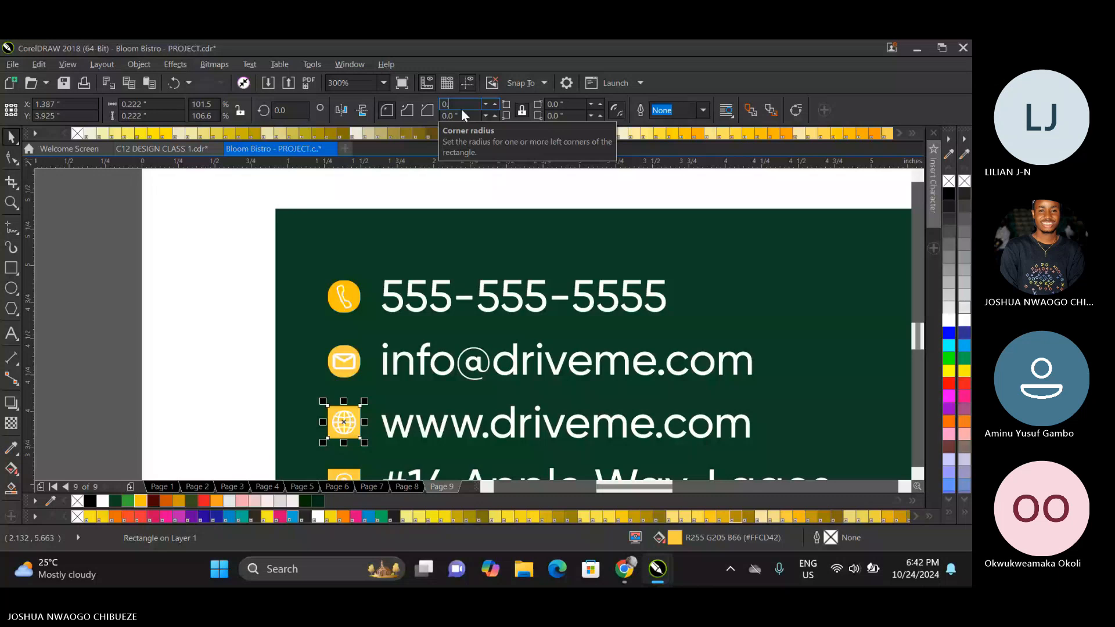
text(.1)
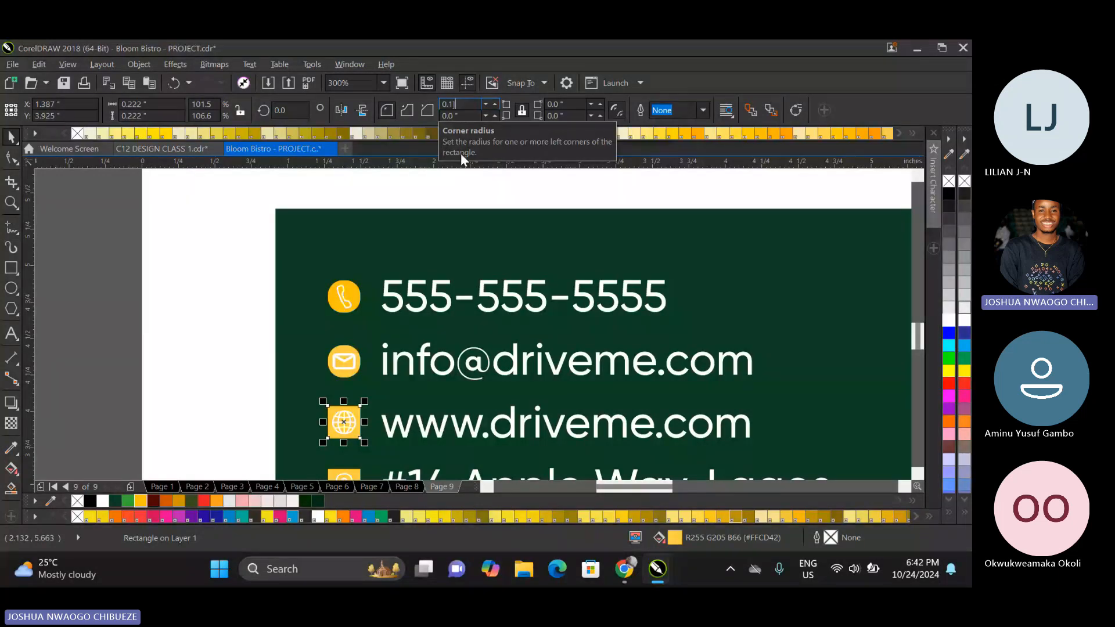
key(Return)
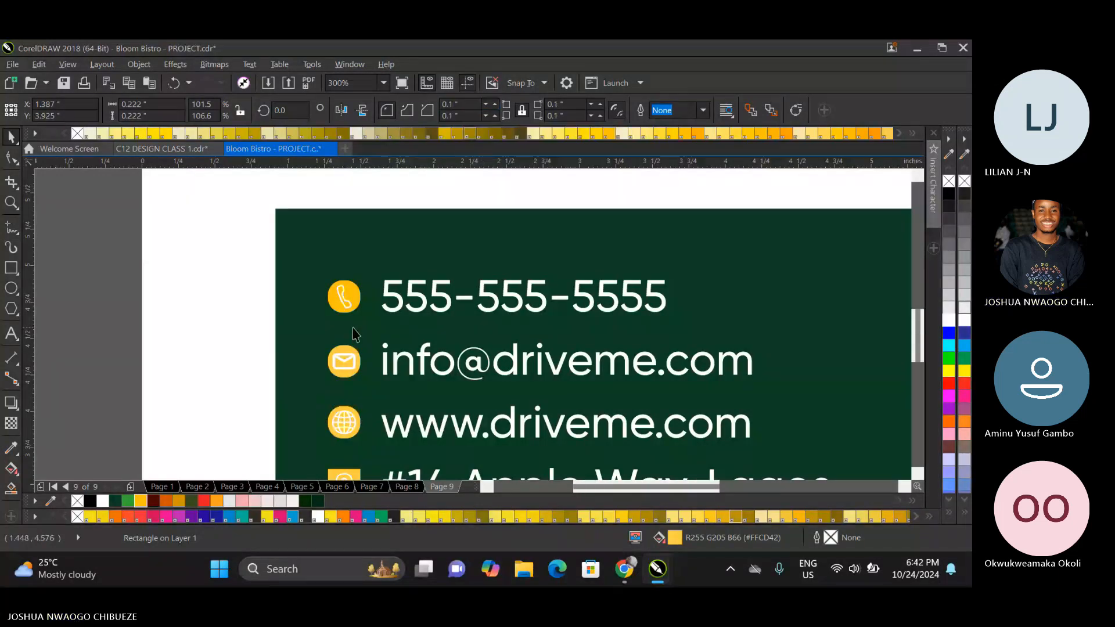
Round the corners of the location pin icon's background square with a 0.1 inch radius.
scroll(354, 331, down, 2)
click(347, 405)
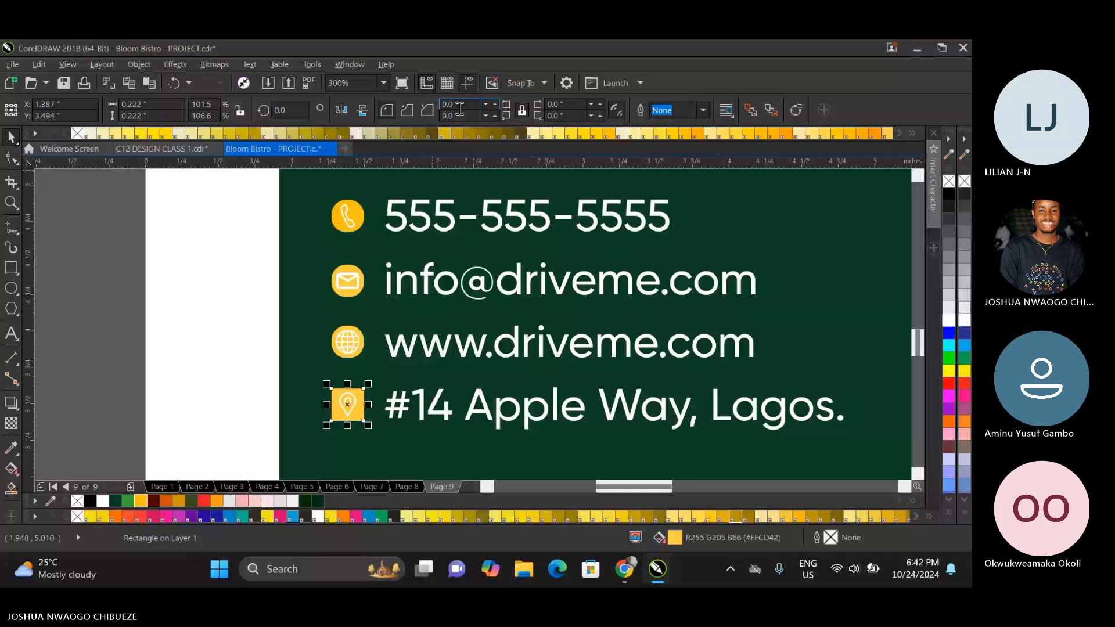
click(459, 108)
key(BackSpace)
key(BackSpace)
key(BackSpace)
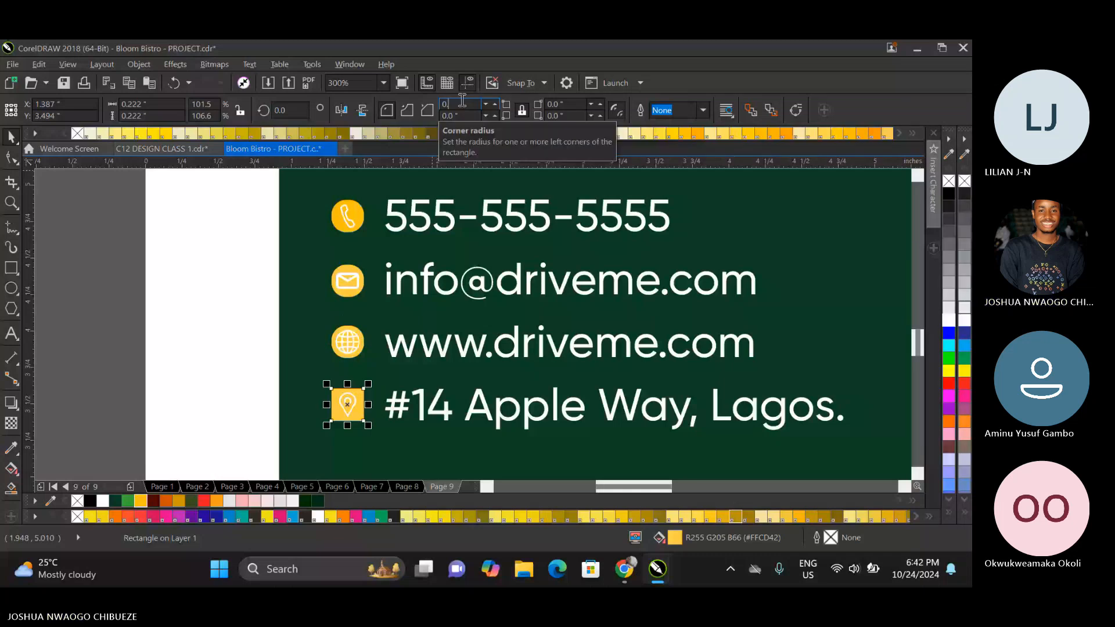
text(1)
key(Return)
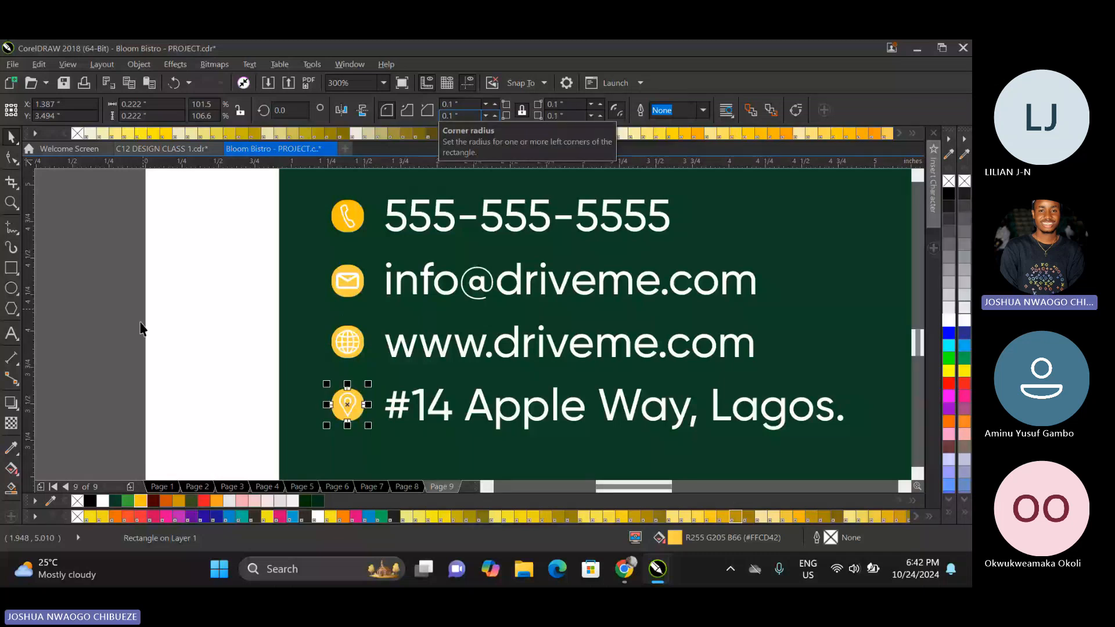
Select all four contact icon backgrounds on the green card and fill them with the brand yellow #FFC10E.
key(Tab)
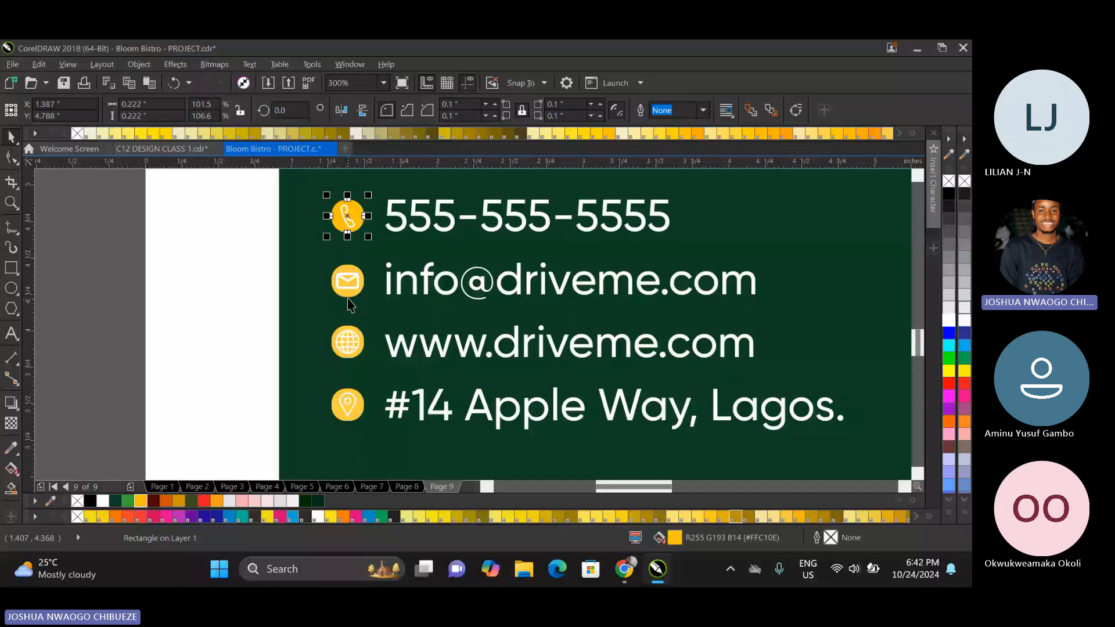
shift+click(348, 294)
shift+click(347, 343)
shift+click(341, 413)
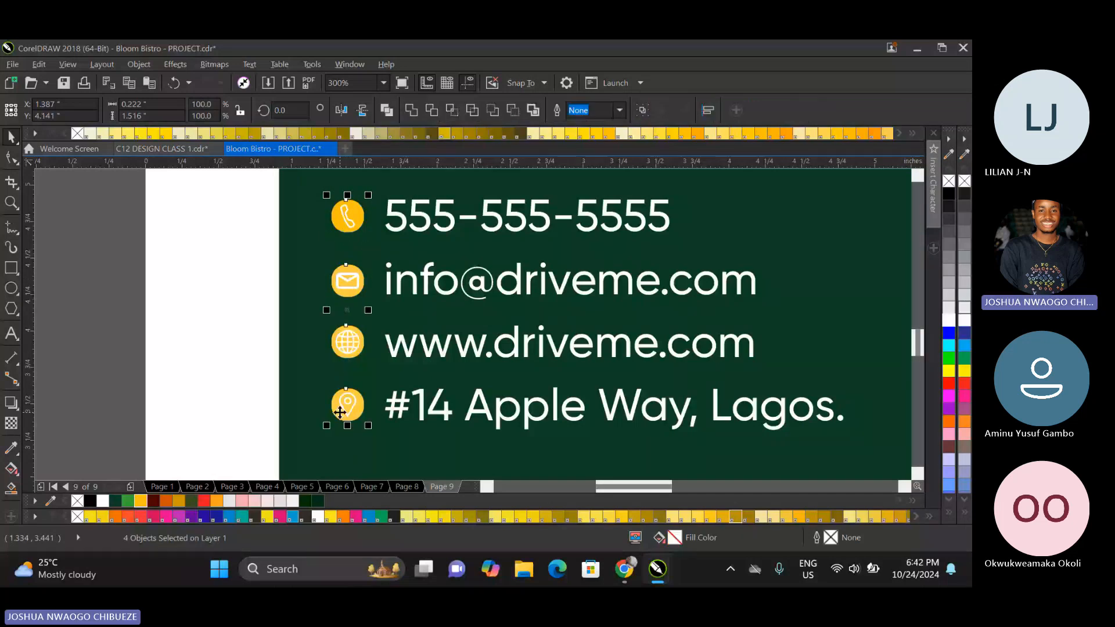
click(151, 459)
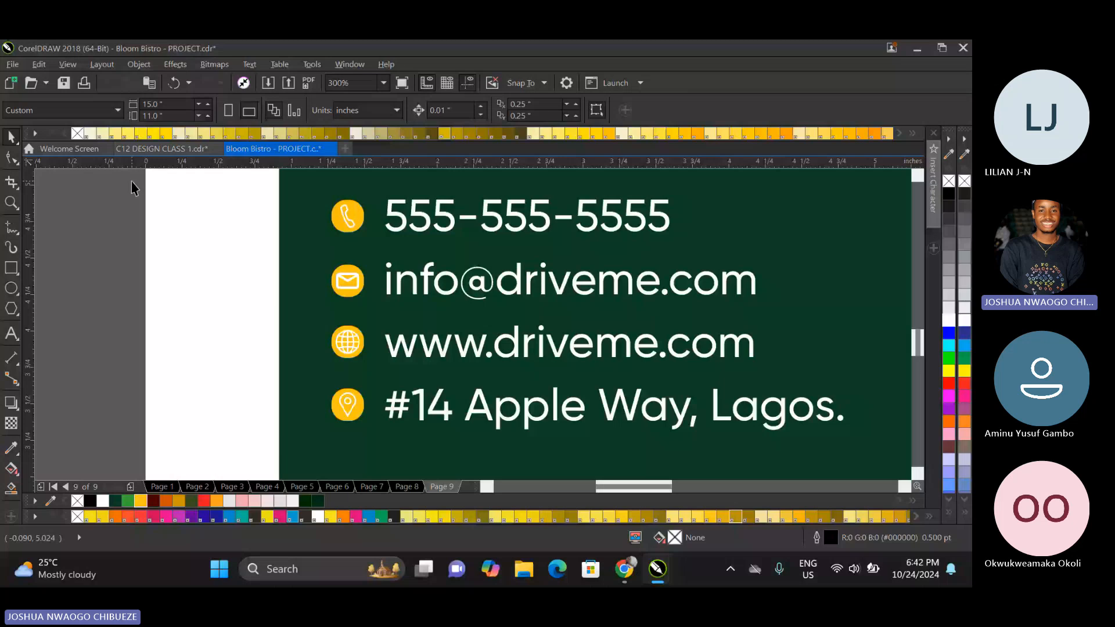
drag(120, 263, 399, 436)
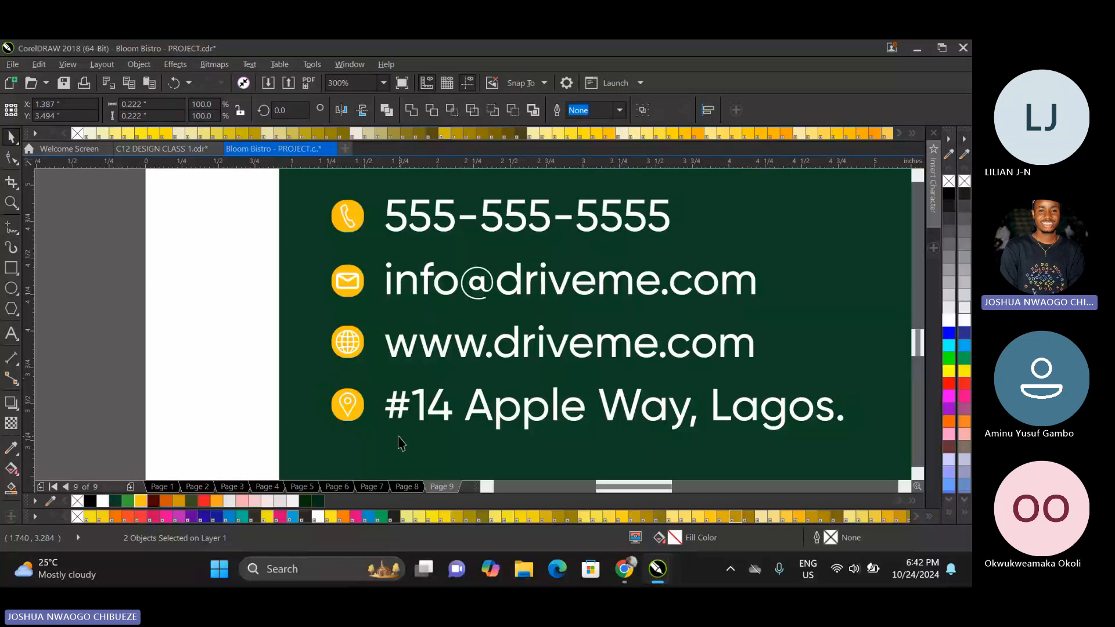
click(104, 329)
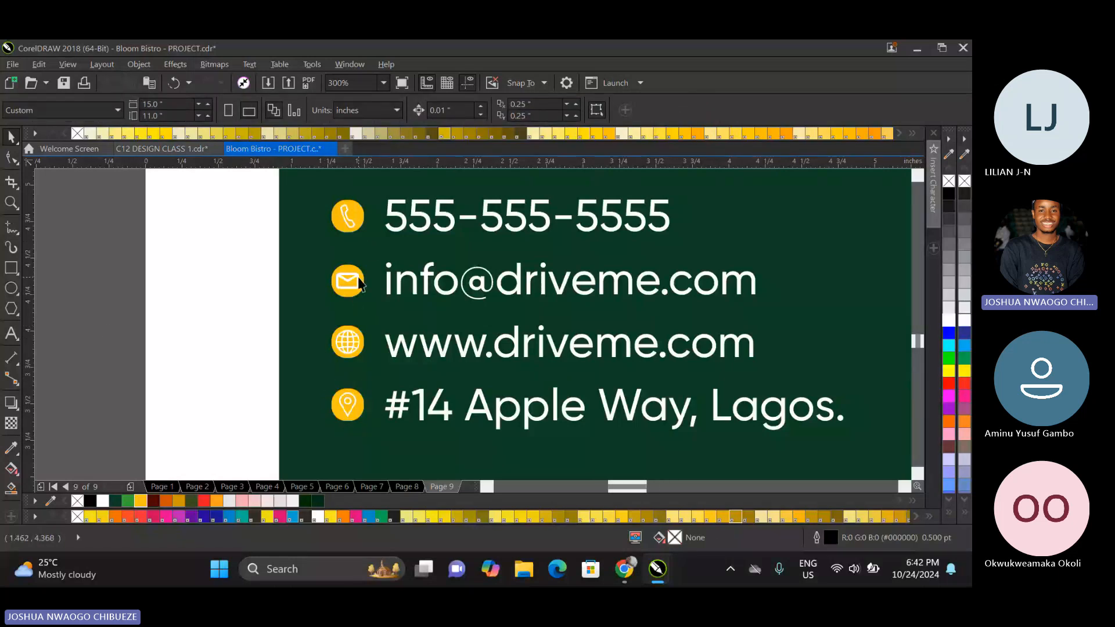
scroll(350, 278, up, 1)
scroll(351, 286, down, 1)
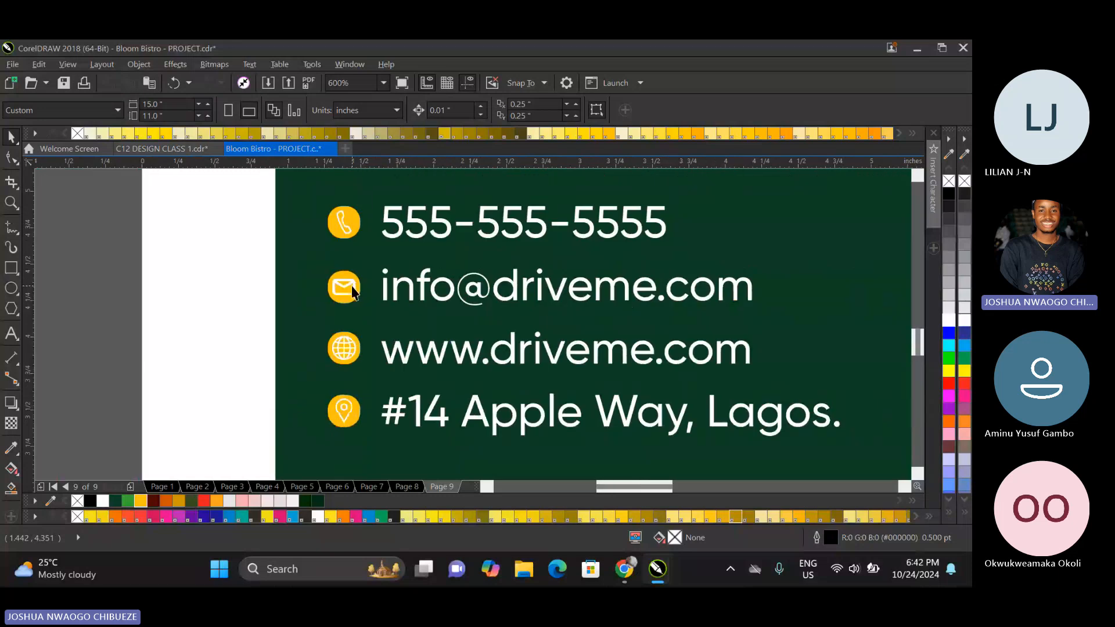
scroll(352, 287, up, 2)
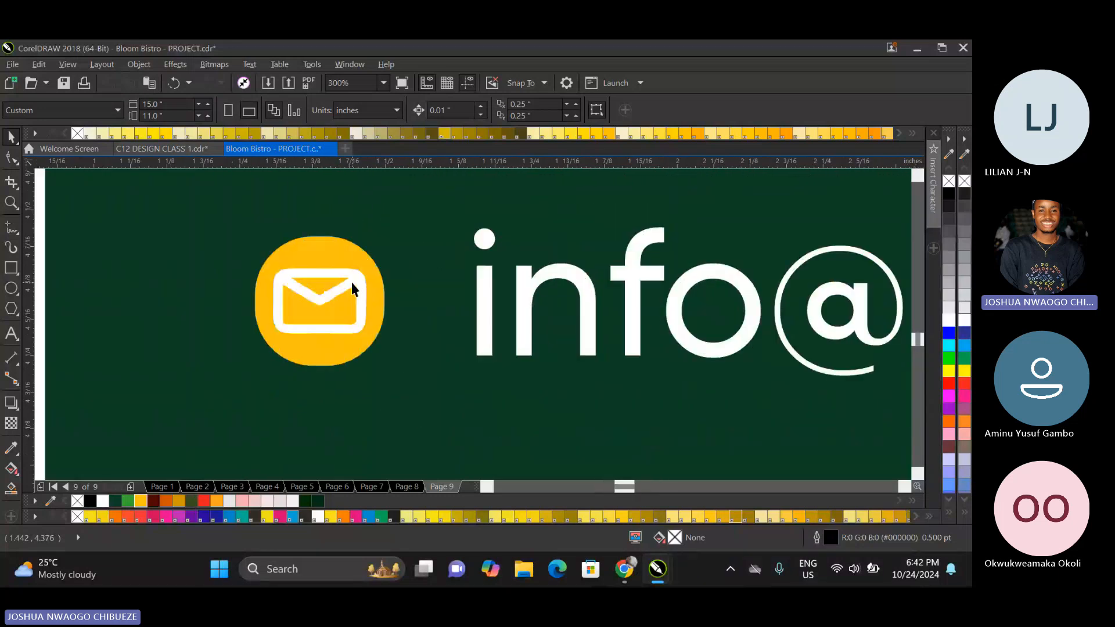
Draw a rectangle about 0.155 by 0.106 inches over the envelope icon to trace its outer shape.
scroll(334, 274, down, 2)
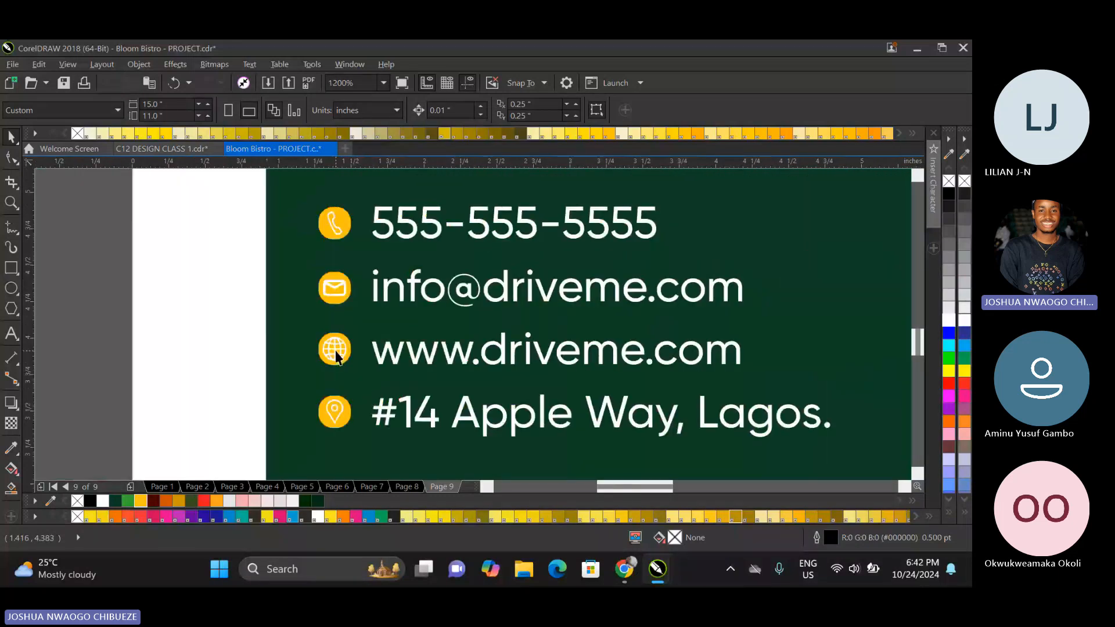
scroll(335, 353, up, 2)
scroll(336, 332, down, 1)
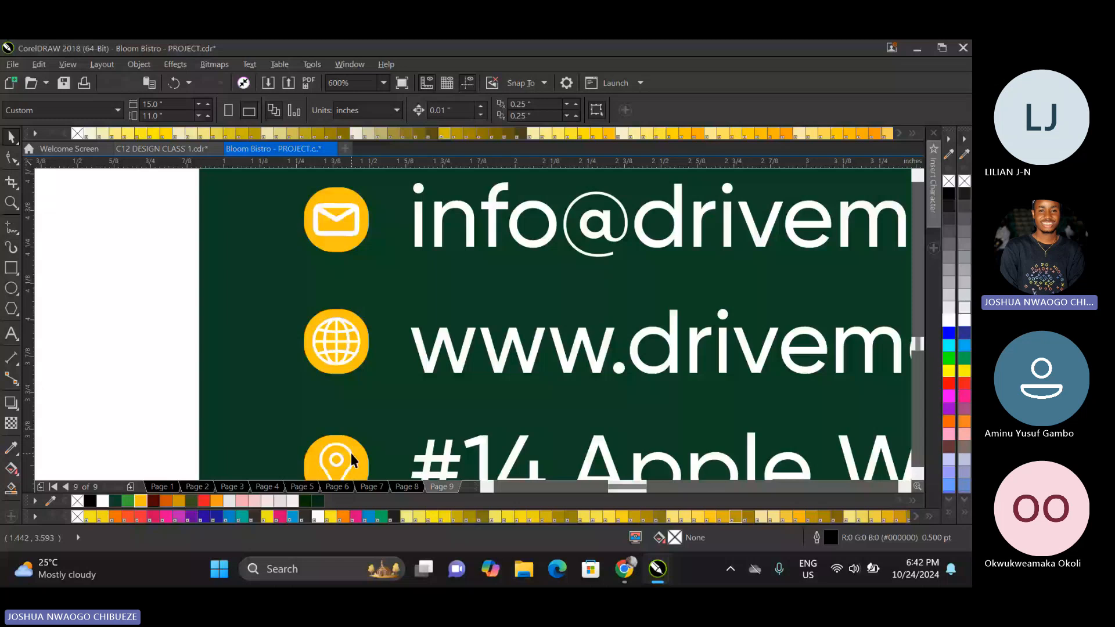
scroll(351, 454, down, 2)
scroll(356, 398, up, 2)
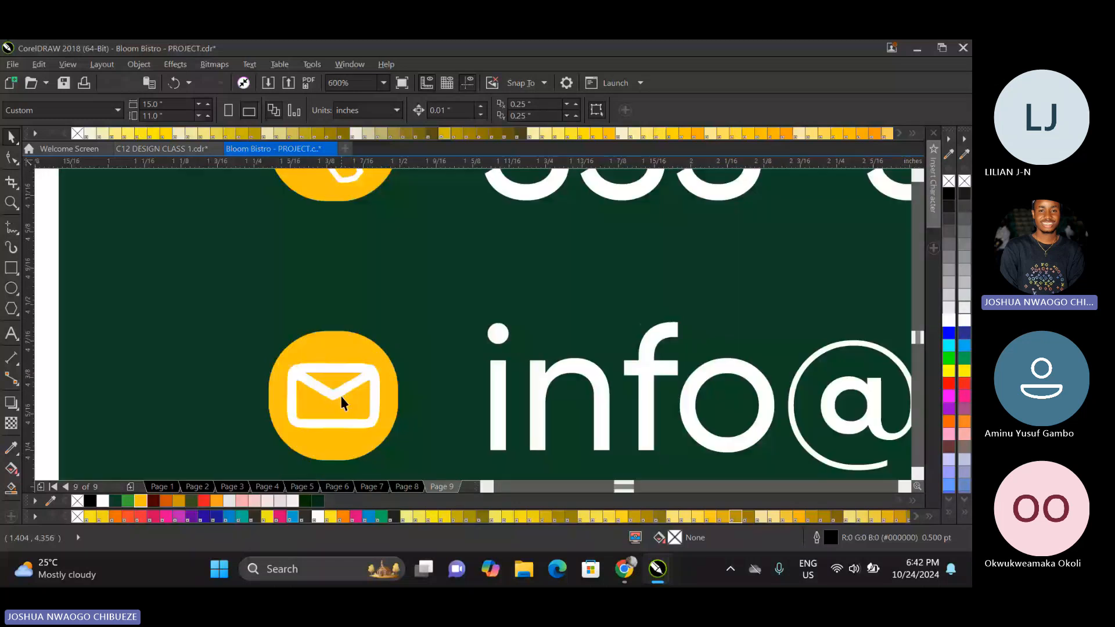
scroll(341, 400, up, 2)
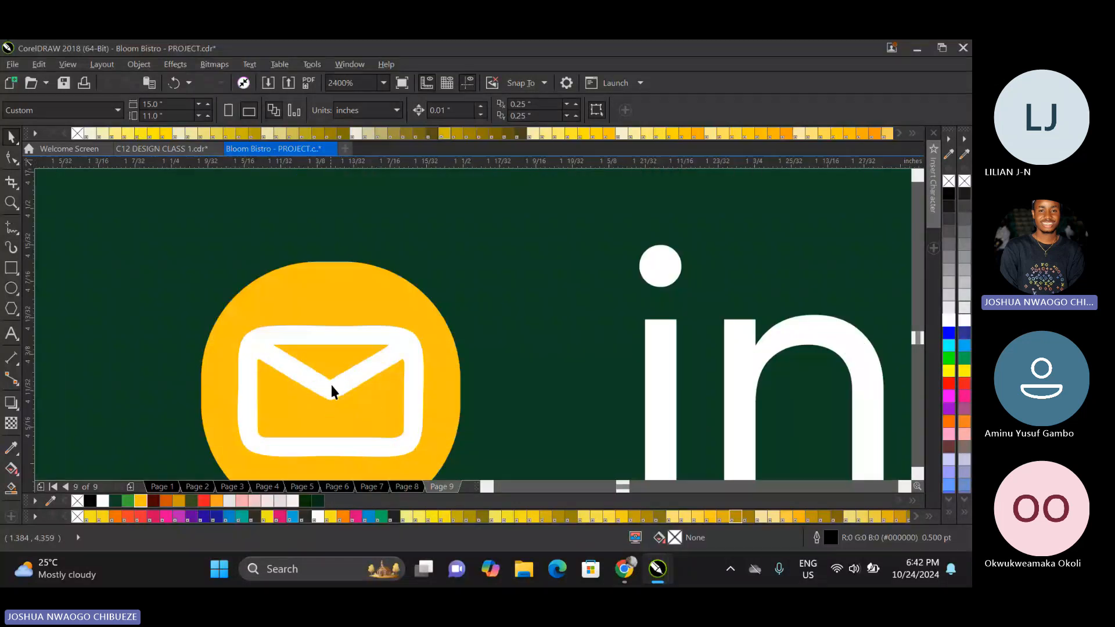
click(16, 266)
drag(239, 334, 425, 461)
scroll(378, 356, down, 1)
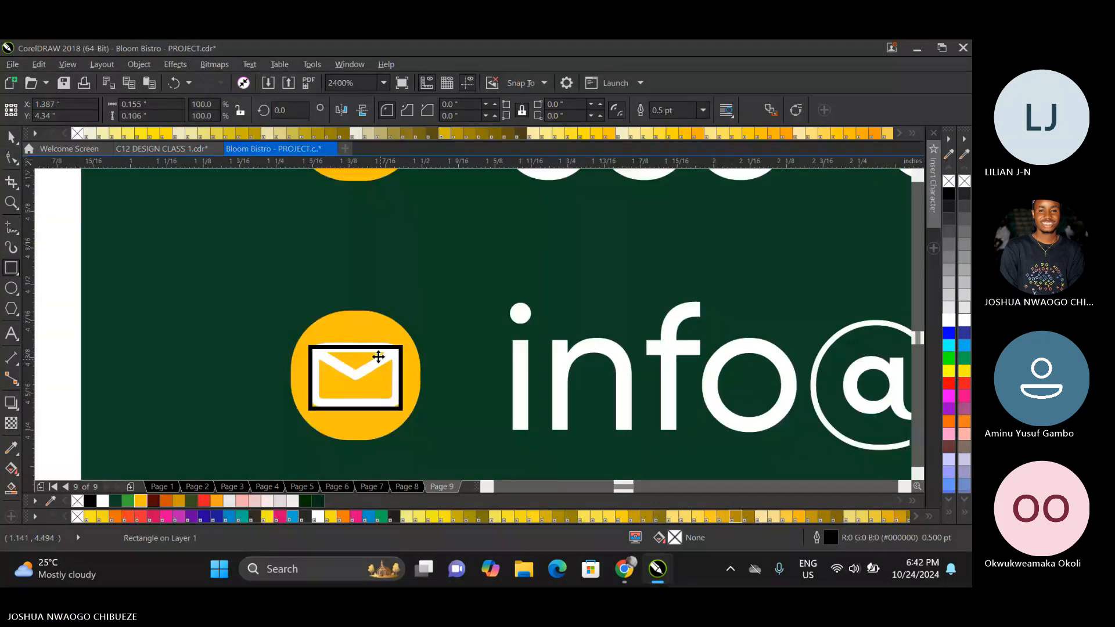
Move the traced rectangle off the envelope icon to the empty green area beside it and make its outline white.
key(space)
scroll(323, 349, up, 1)
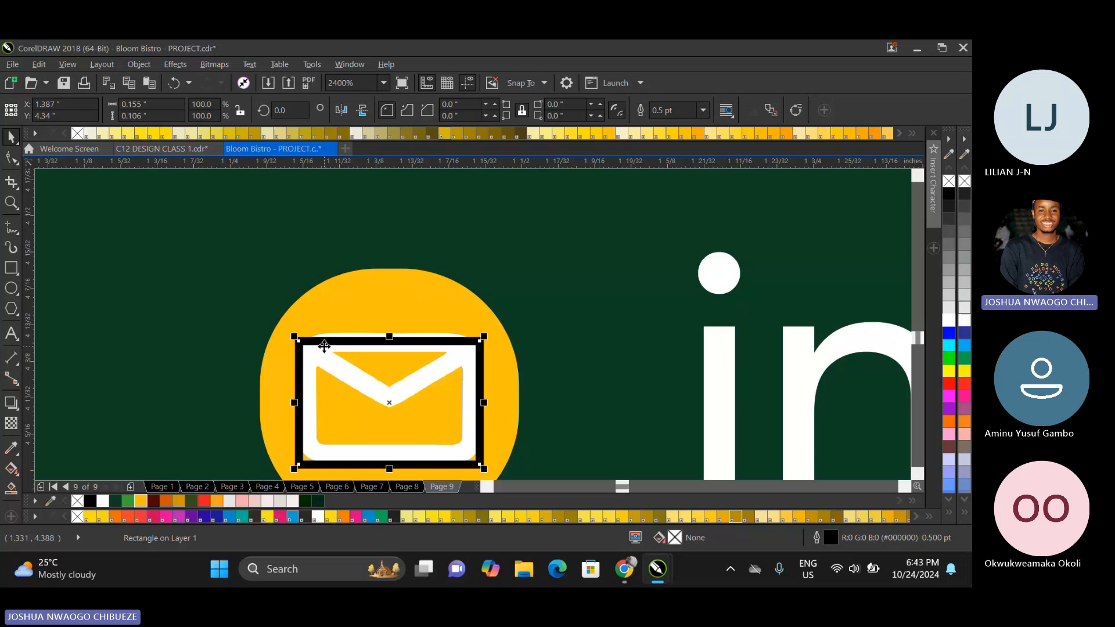
drag(324, 346, 105, 257)
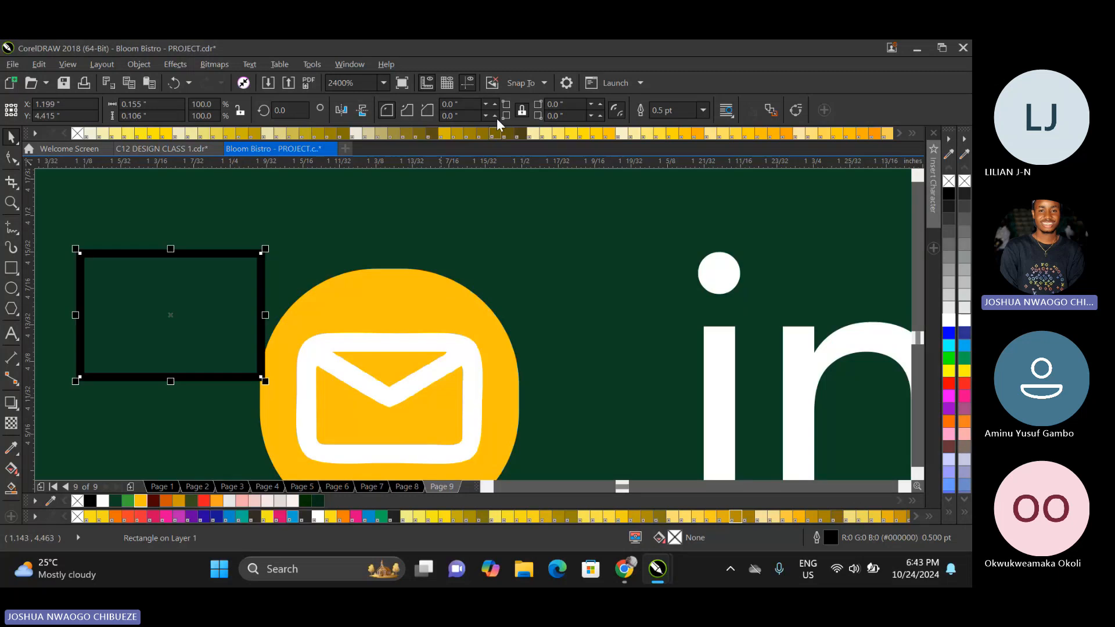
right_click(948, 320)
Round all corners of the white rectangle to a radius of about 0.016 inches.
click(11, 157)
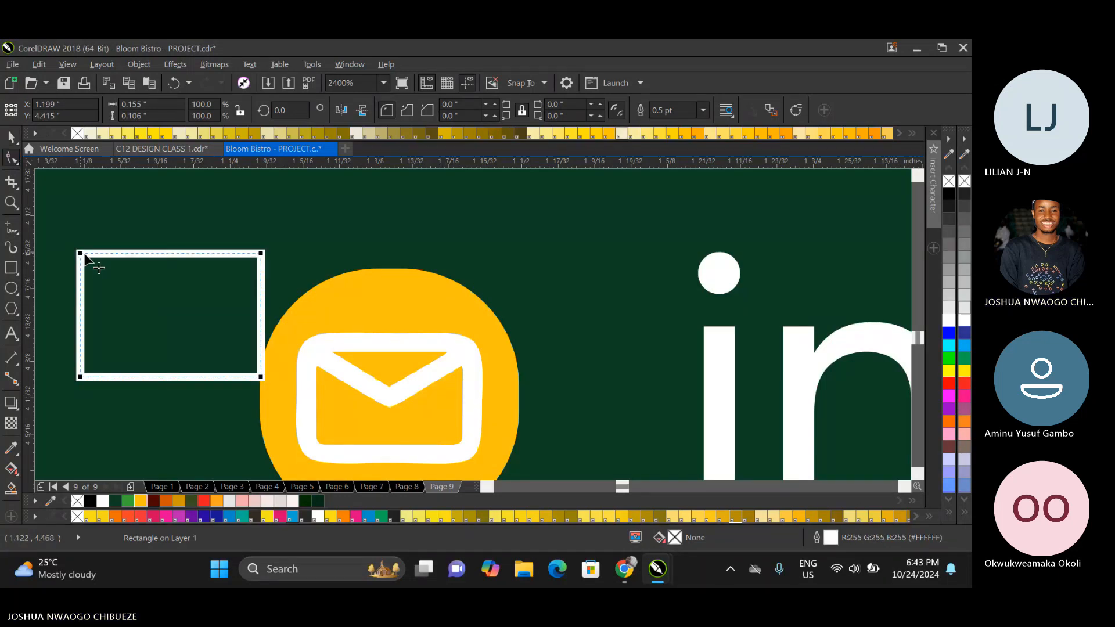
drag(80, 252, 98, 253)
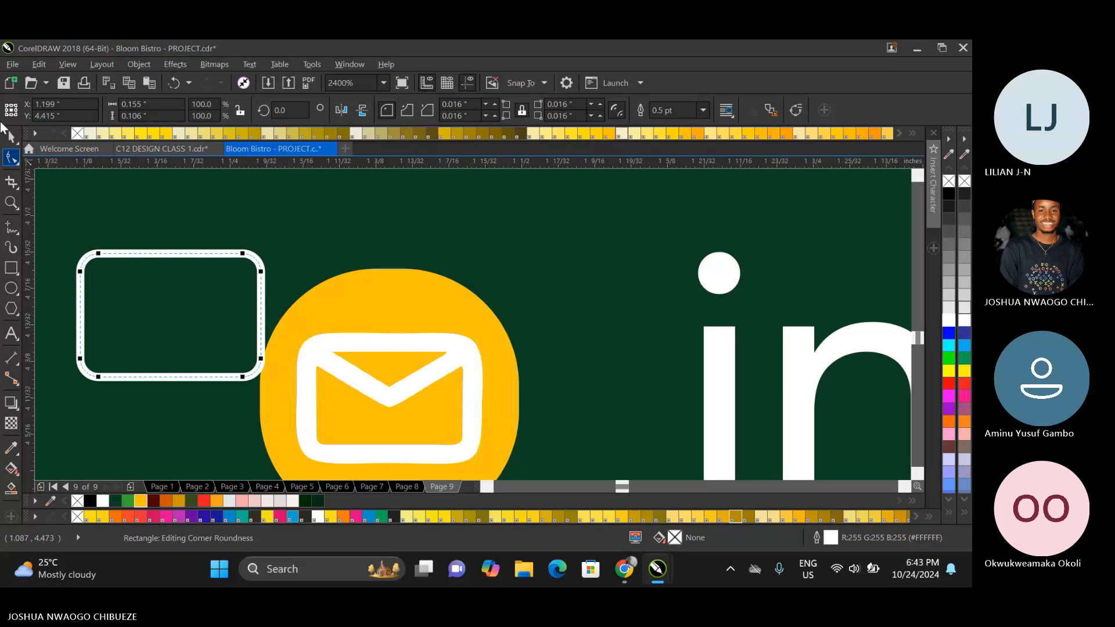
click(11, 137)
Try thicker outlines on the rounded rectangle, settle on 0.75 pt, and compare it with the other contact icons.
click(680, 119)
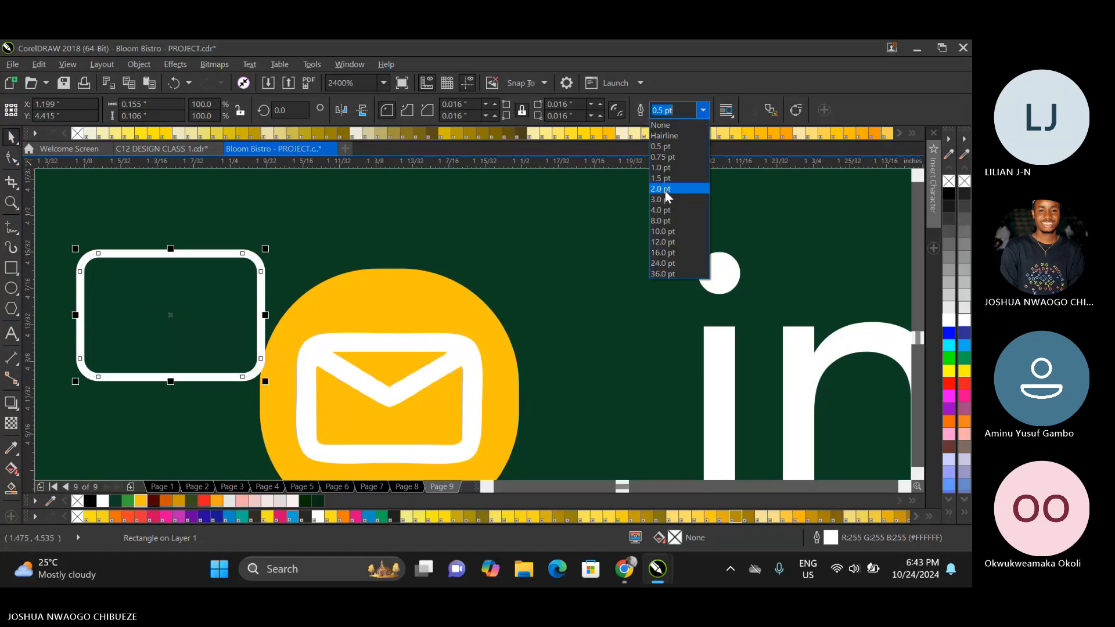
click(664, 190)
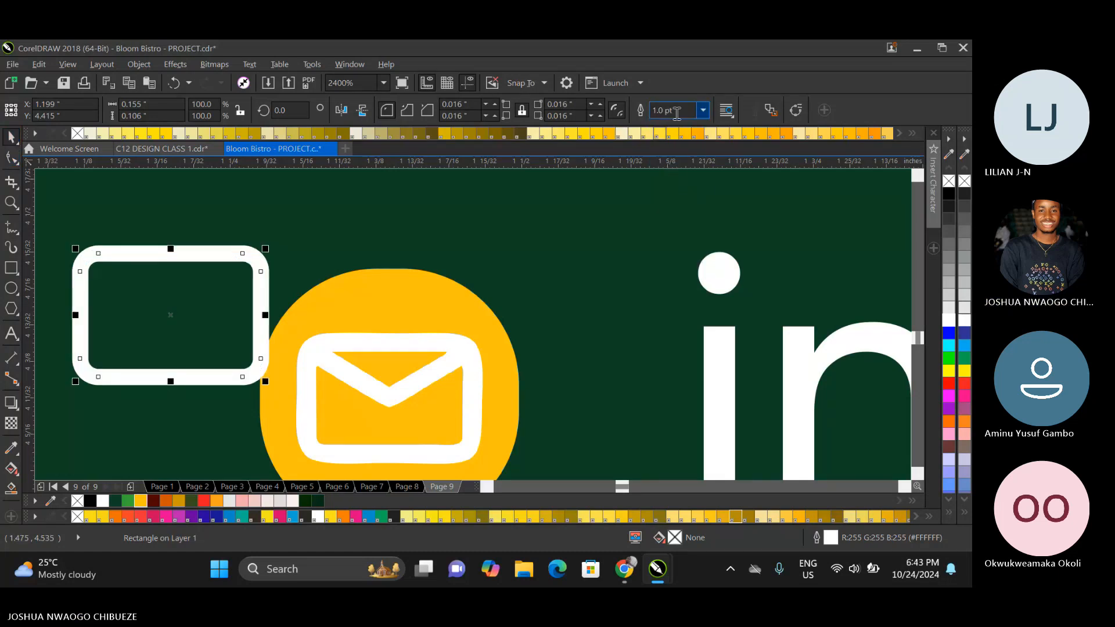
click(702, 111)
click(671, 157)
scroll(412, 255, down, 2)
scroll(396, 264, down, 2)
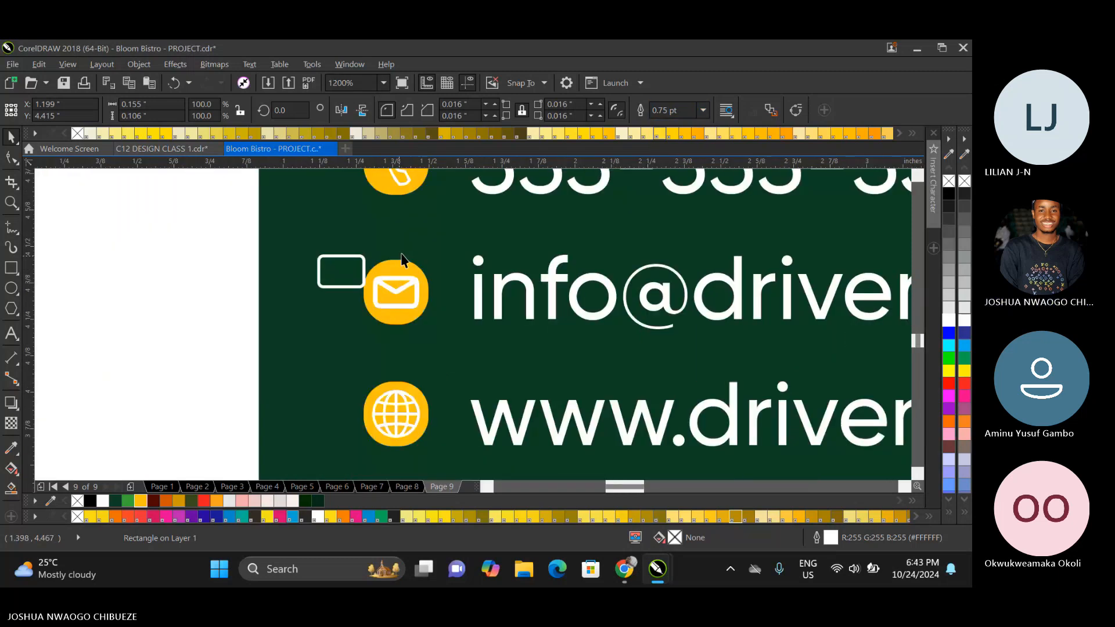
scroll(348, 254, up, 2)
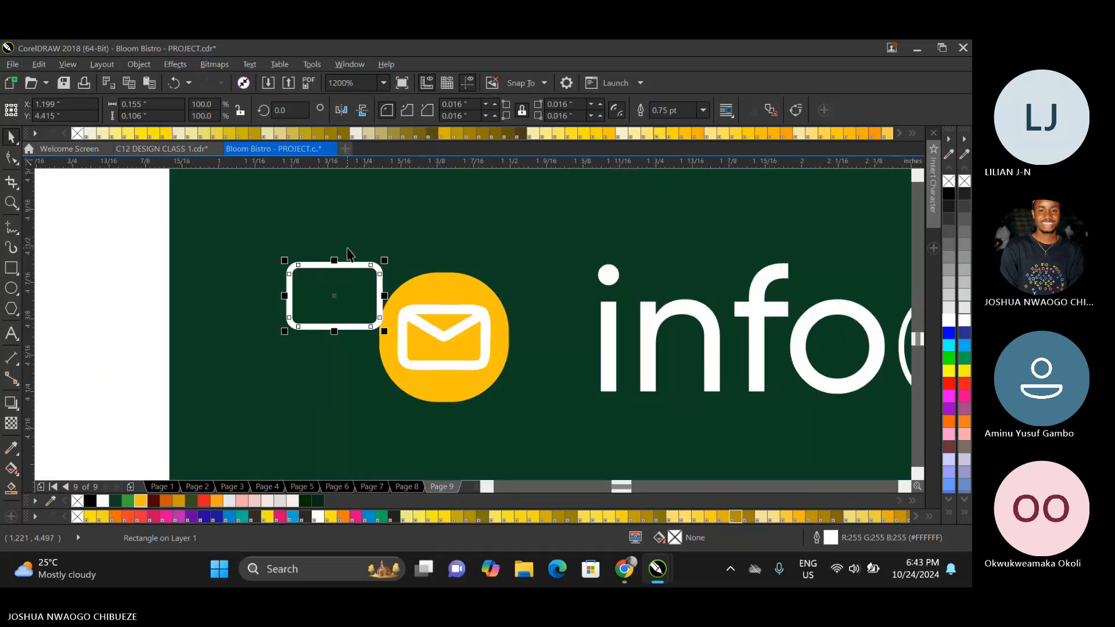
scroll(349, 253, down, 2)
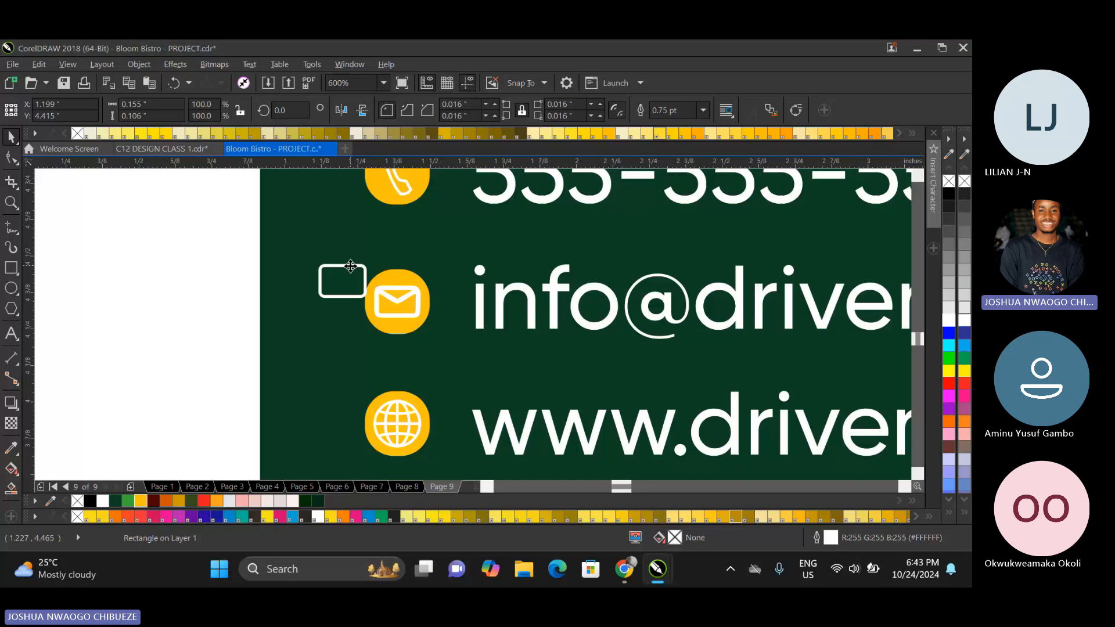
Draw a V-shaped flap line from the rectangle's upper-left corner down to its centre and up to the upper-right corner.
scroll(348, 266, up, 4)
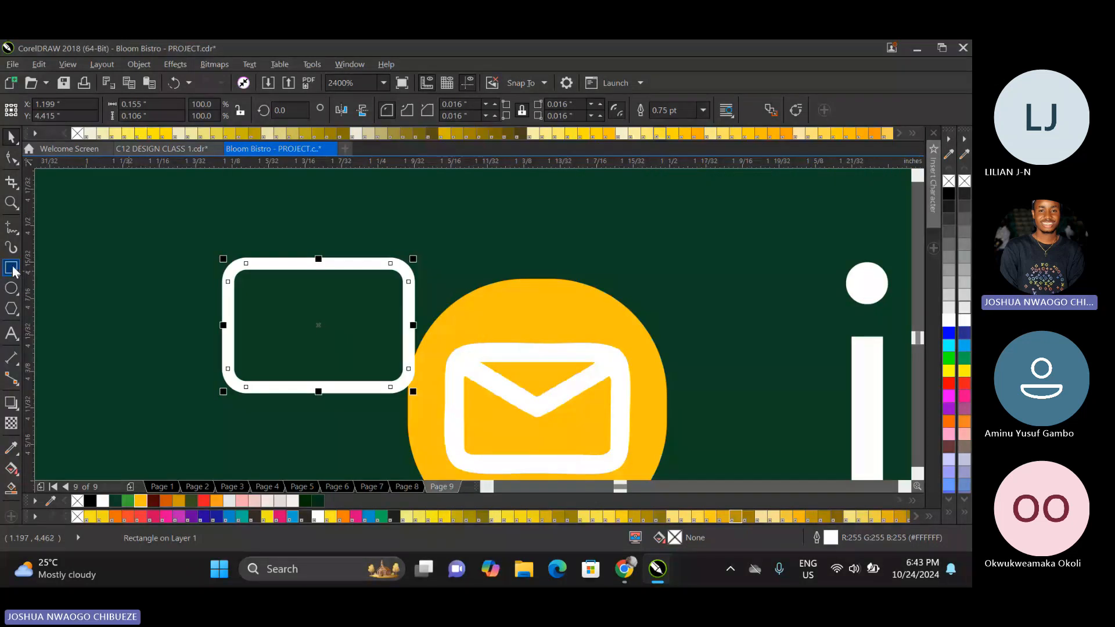
scroll(205, 302, down, 1)
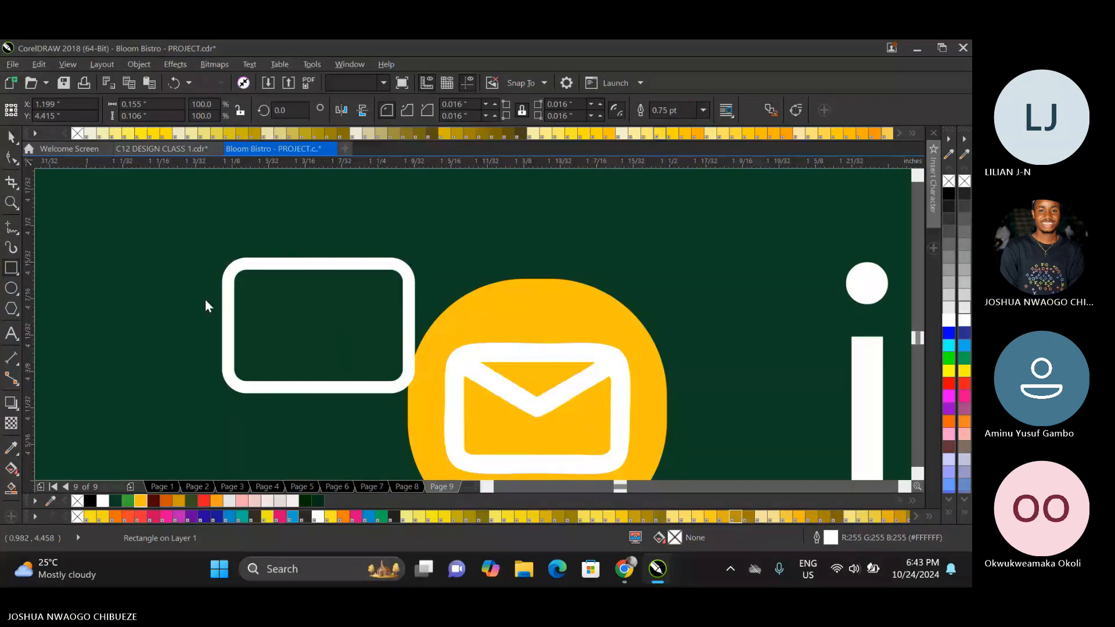
key(F5)
click(233, 274)
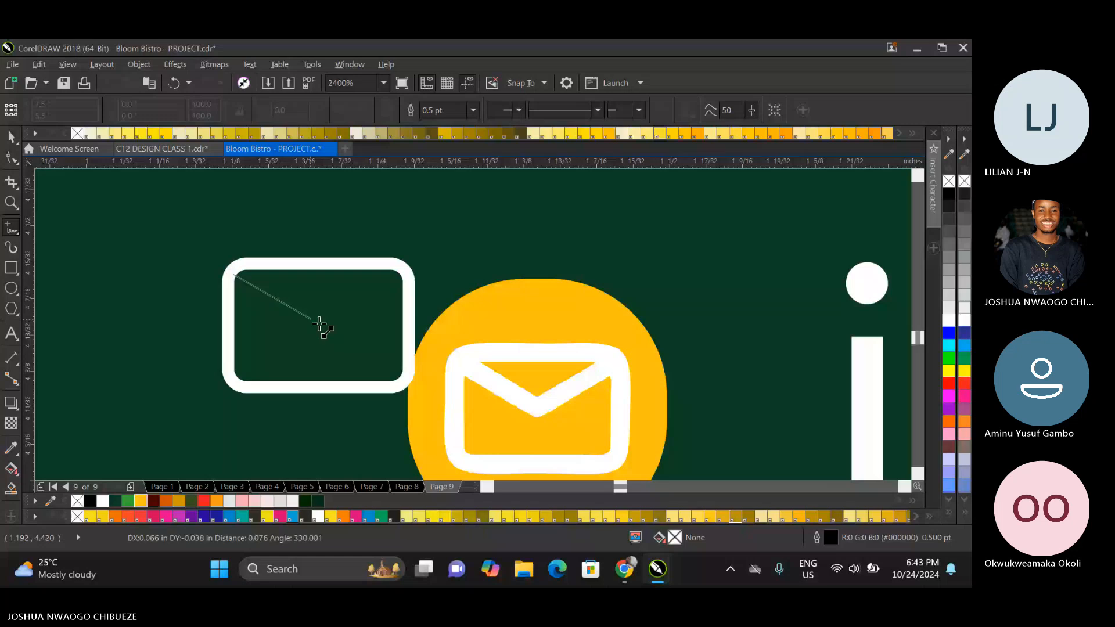
double_click(319, 326)
click(404, 270)
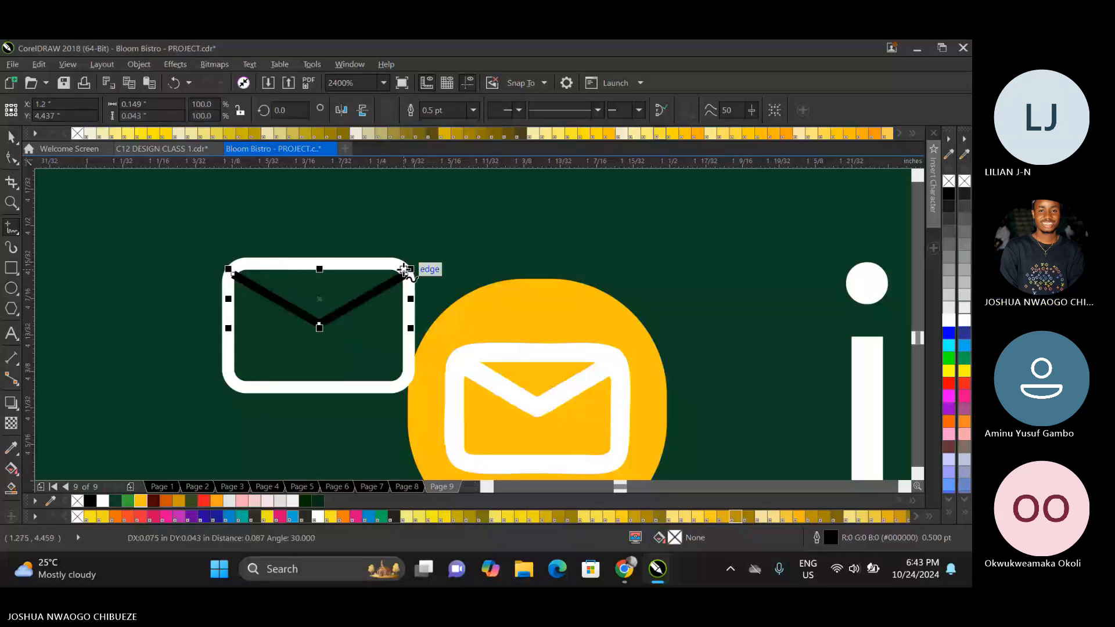
Set the V-shaped flap line's outline to 0.75 pt and colour it white.
click(11, 137)
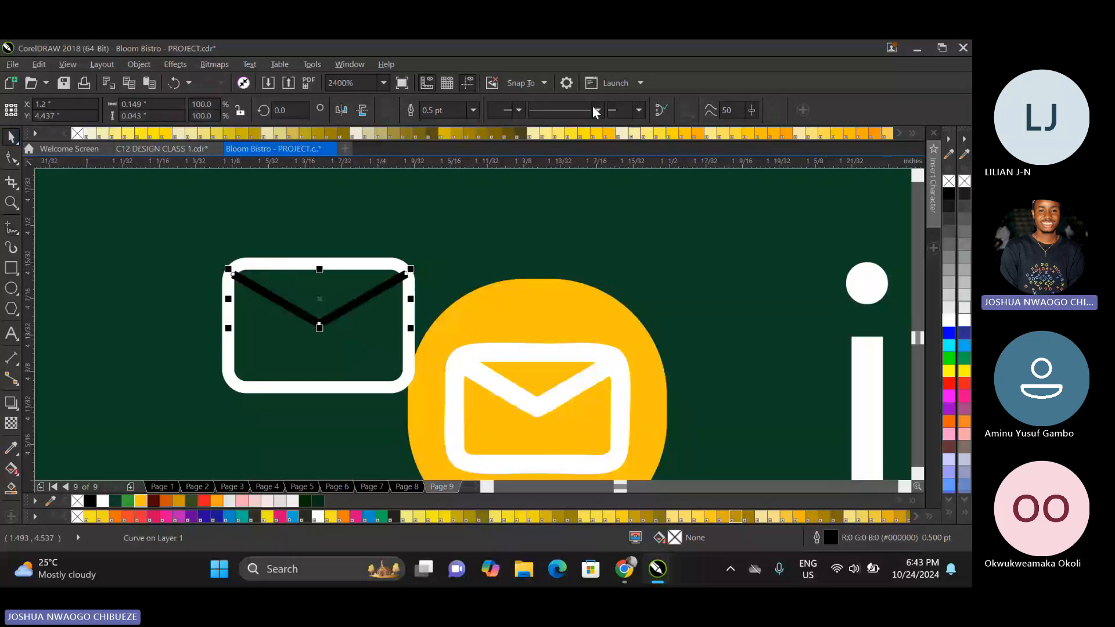
click(473, 109)
click(446, 160)
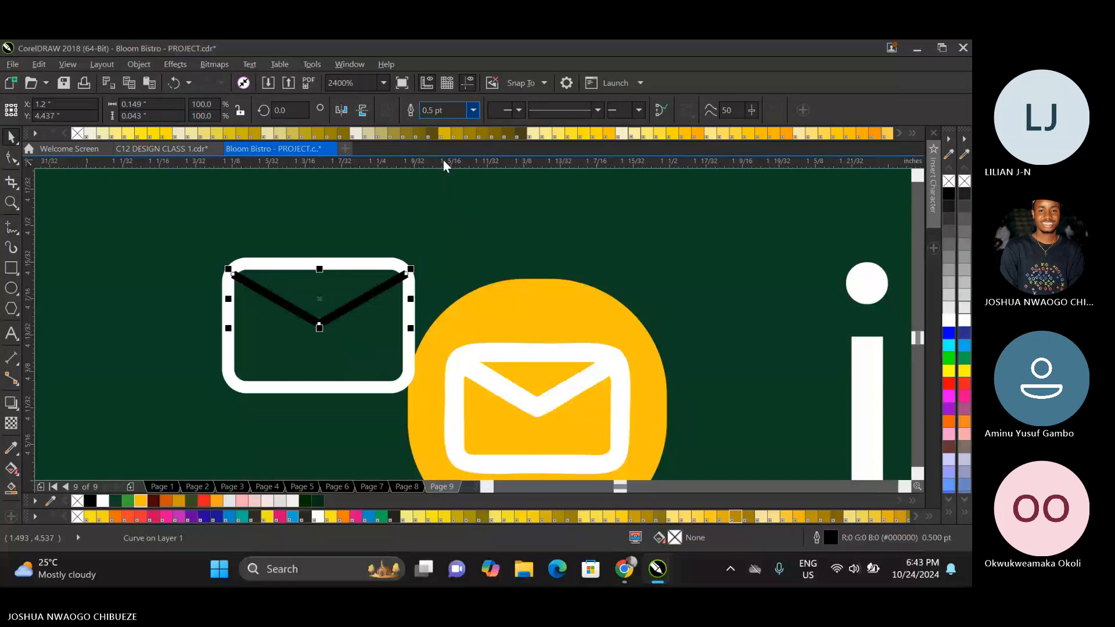
right_click(948, 320)
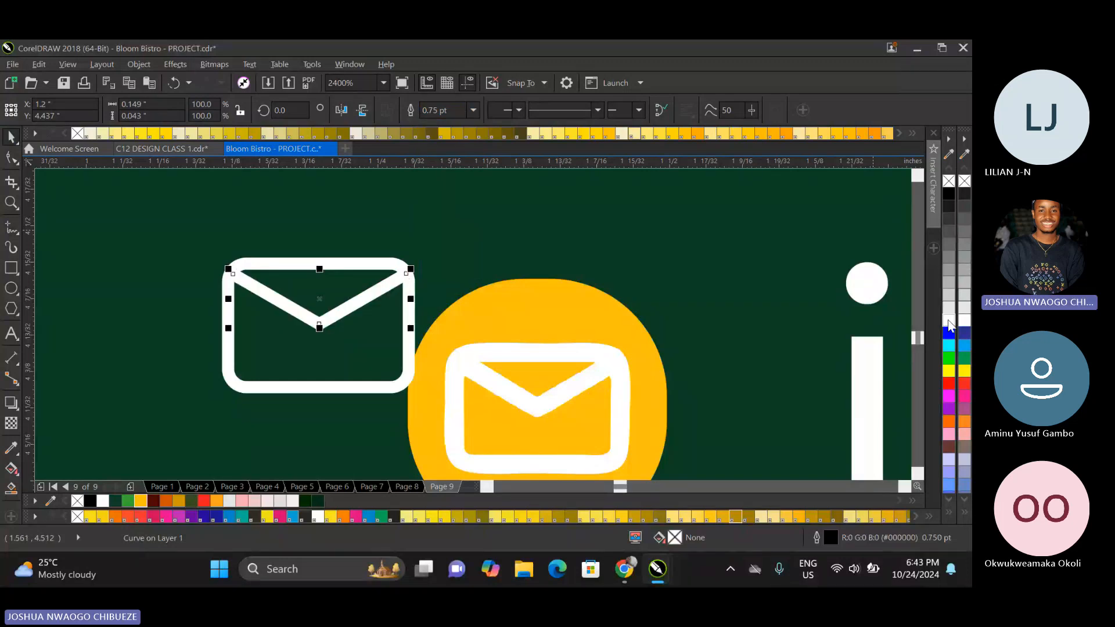
Select the flap line together with the rounded rectangle and convert their outlines to objects.
shift+click(412, 278)
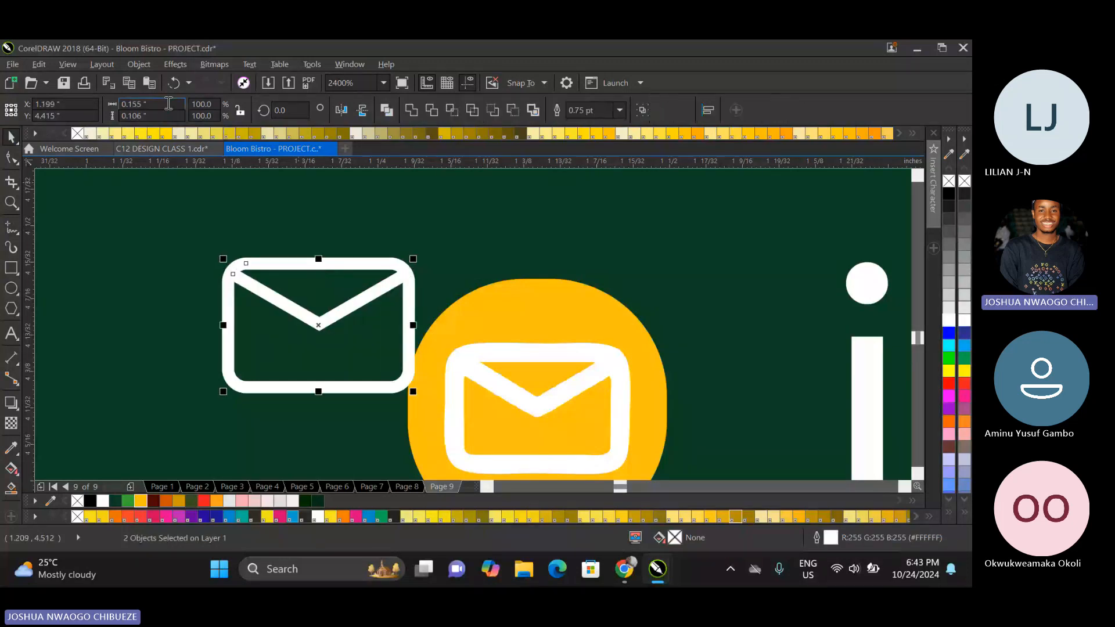
click(139, 64)
click(218, 419)
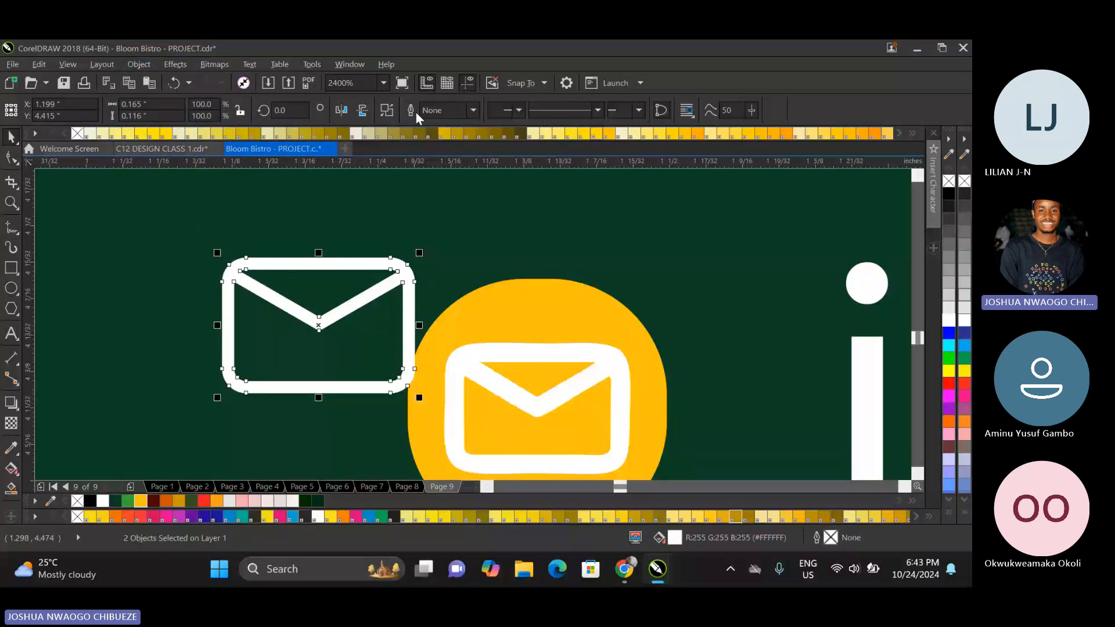
Remove the old envelope icon and place the redrawn envelope on the yellow background in its place.
scroll(407, 209, down, 1)
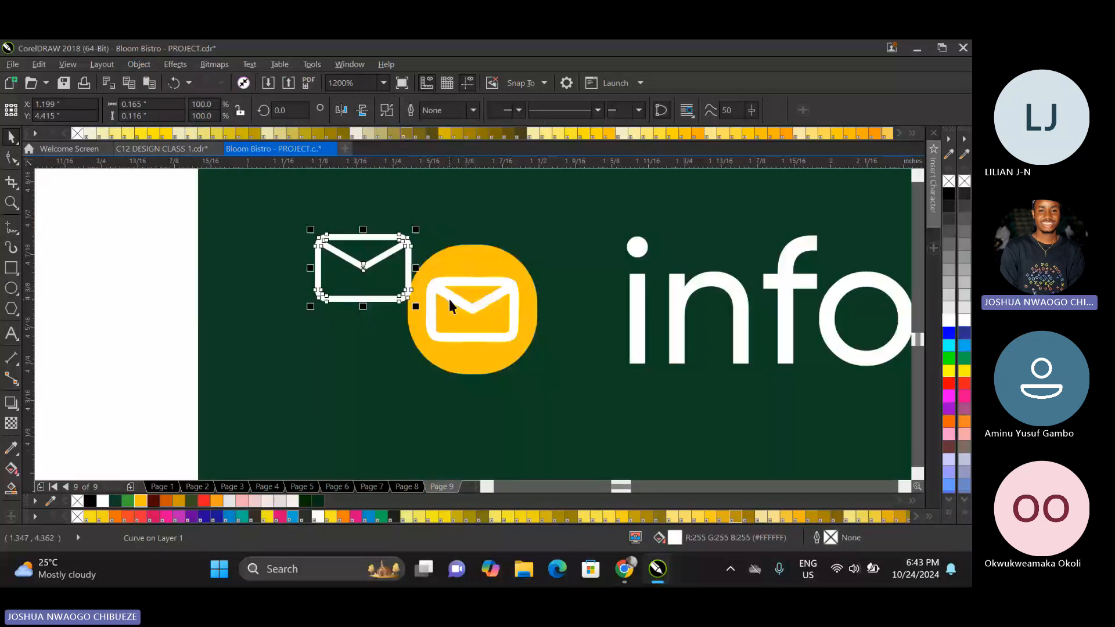
click(454, 299)
mouse_move(453, 299)
mouse_down()
mouse_move(370, 264)
mouse_move(474, 306)
mouse_up()
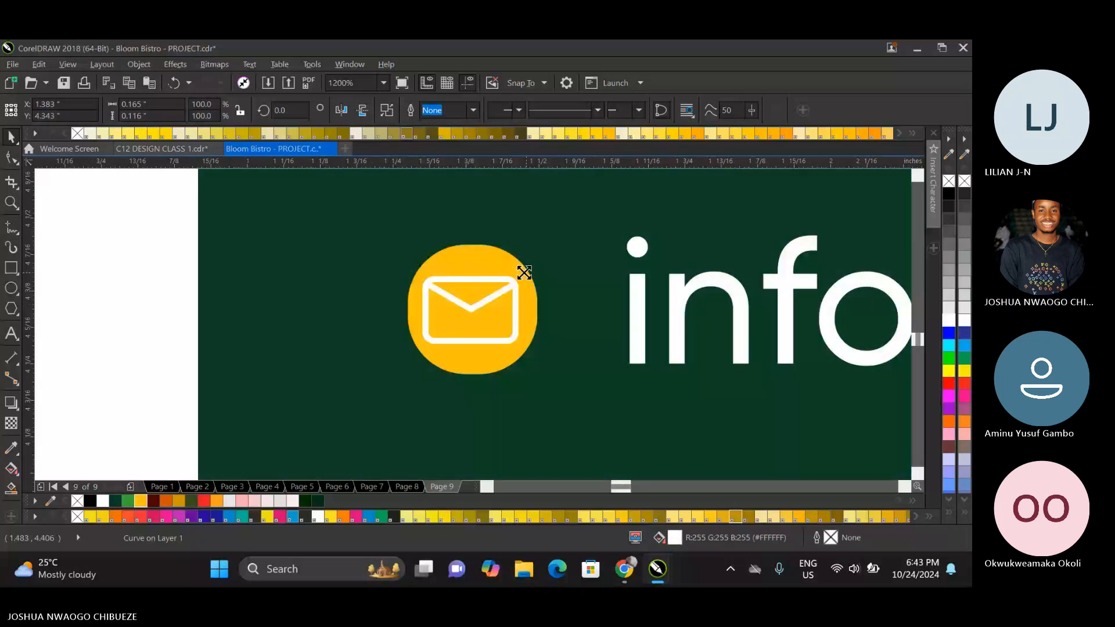
Centre the new envelope on its yellow background and scale it to about 0.158 by 0.111 inches.
shift+click(497, 264)
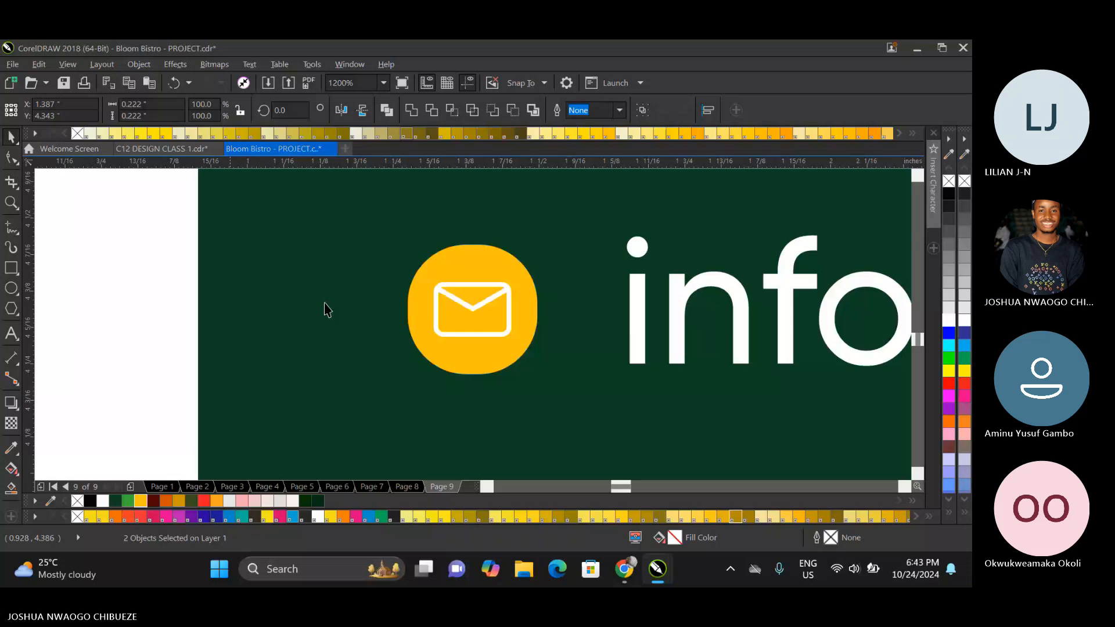
click(510, 290)
drag(516, 277, 524, 271)
scroll(524, 271, down, 4)
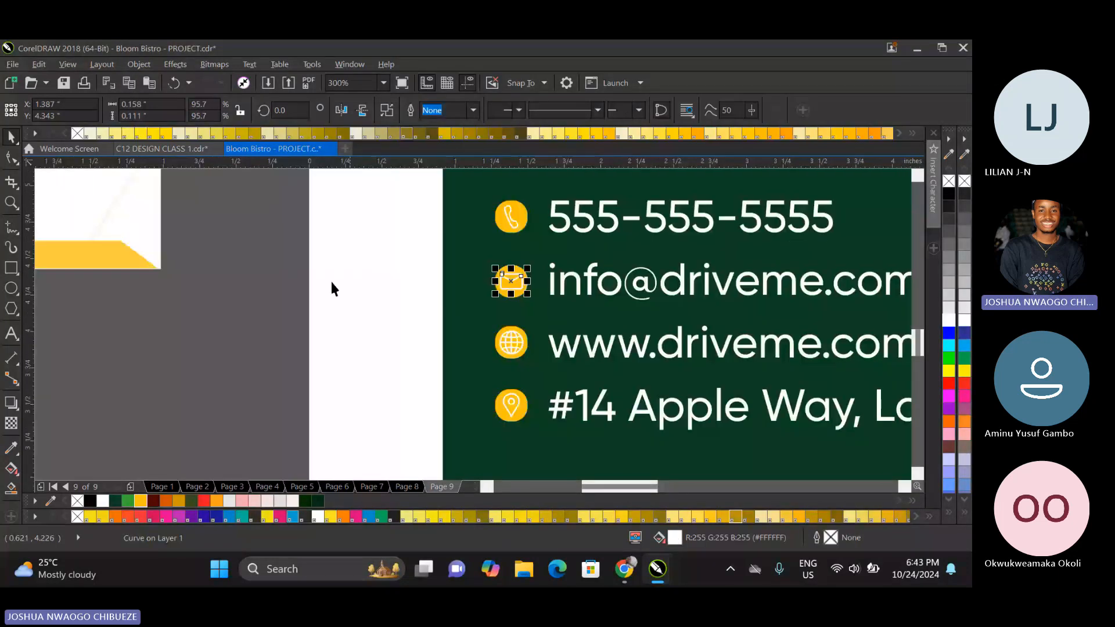
click(330, 279)
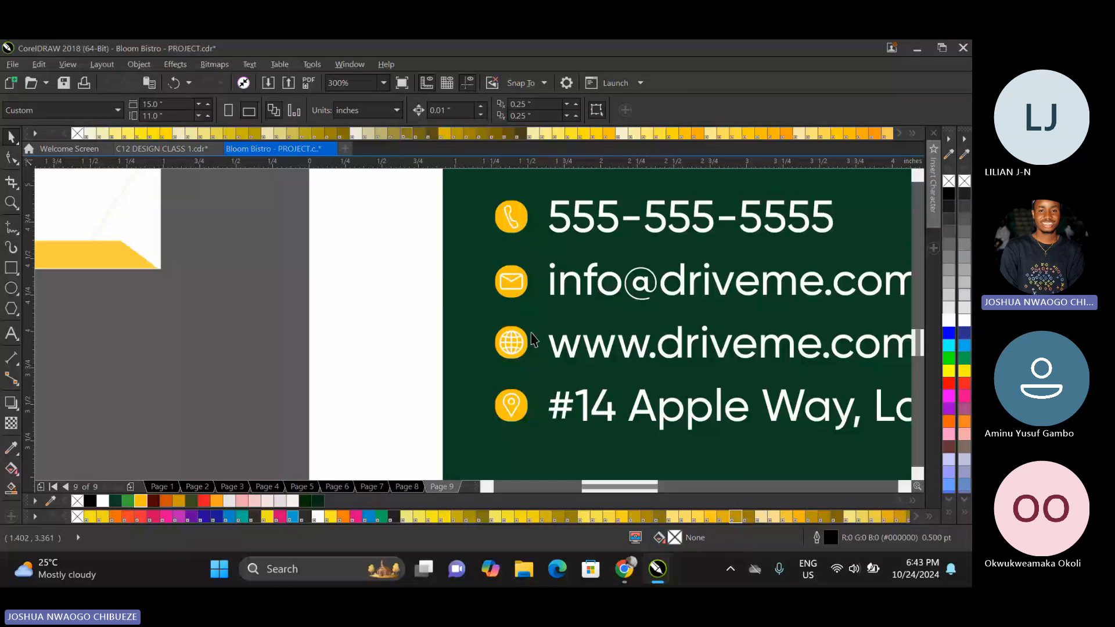
Change the fill of the envelope icon's background to the brand's bright green.
scroll(517, 336, down, 2)
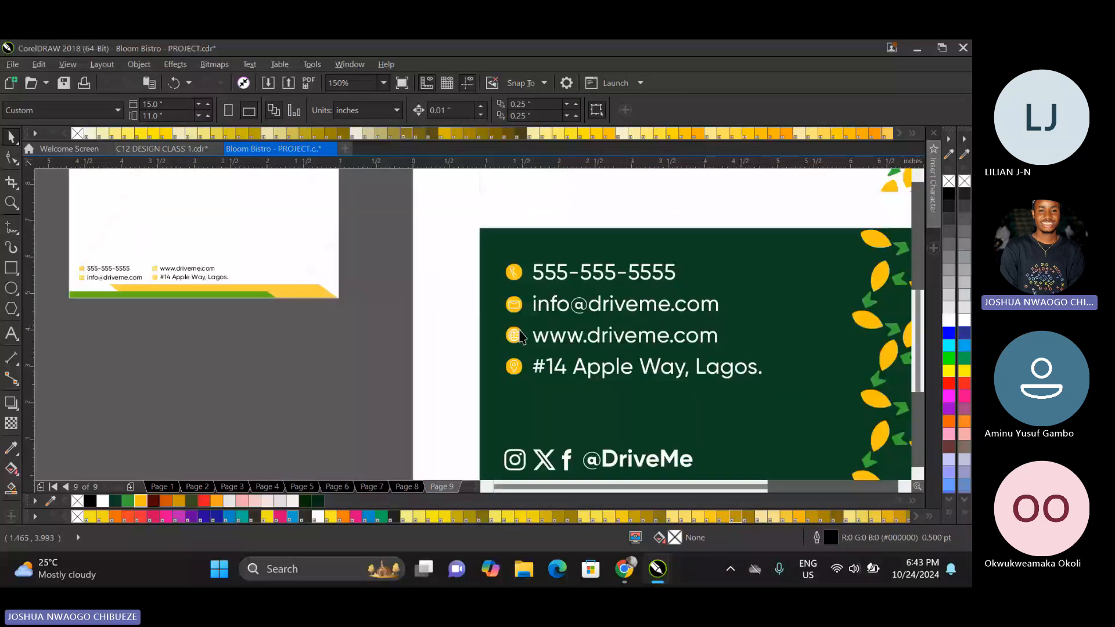
scroll(521, 336, down, 2)
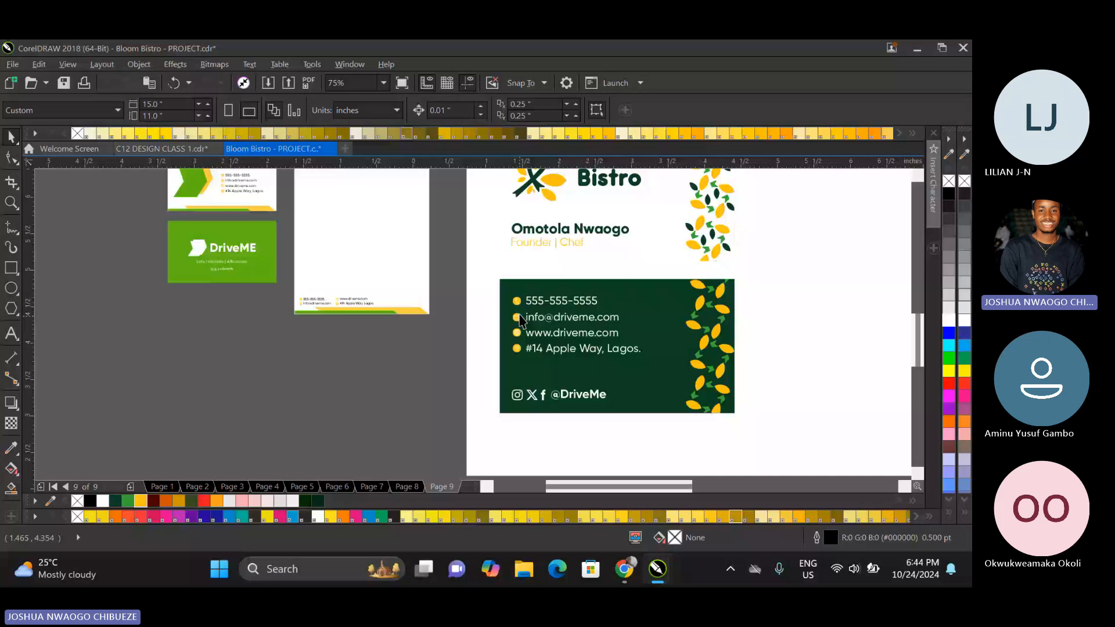
scroll(521, 320, up, 8)
click(464, 316)
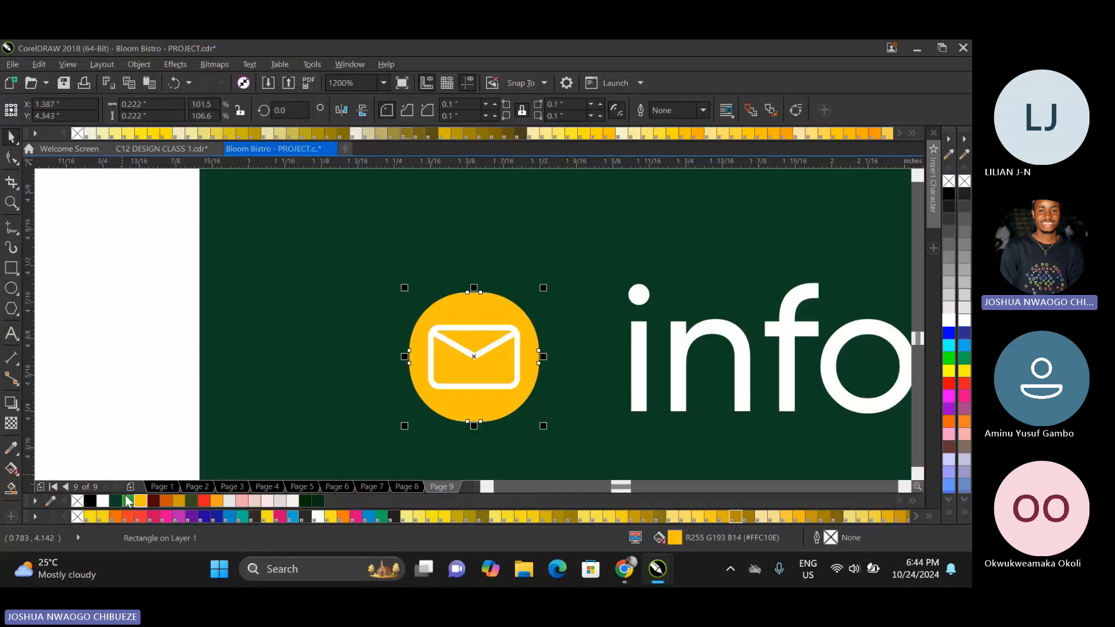
click(127, 501)
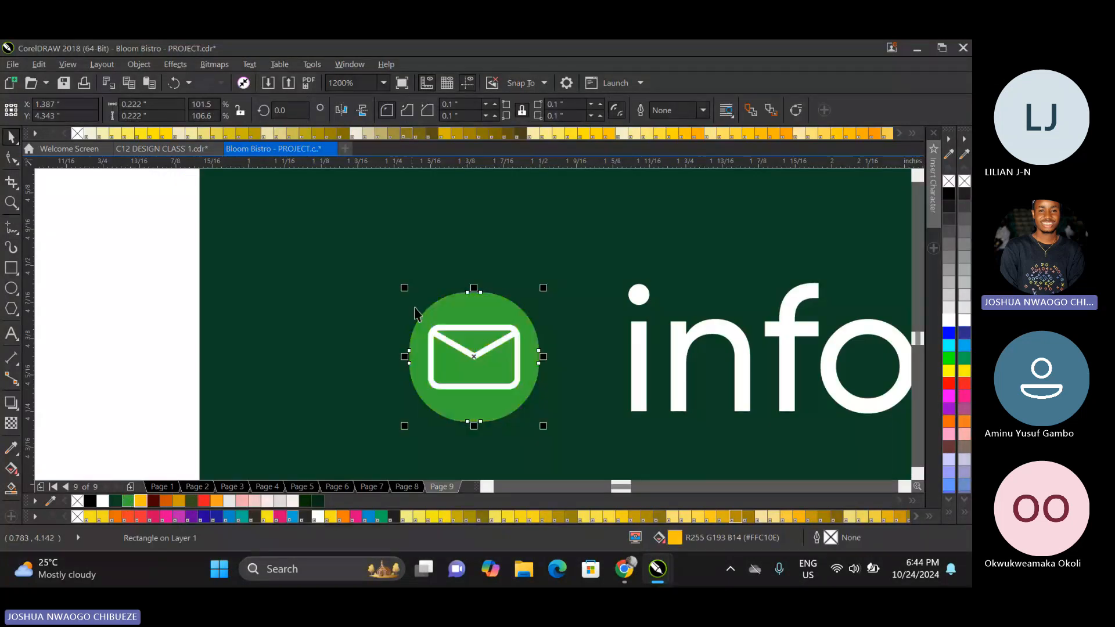
Fill the phone icon's background with the same bright green as the envelope's.
scroll(416, 314, down, 6)
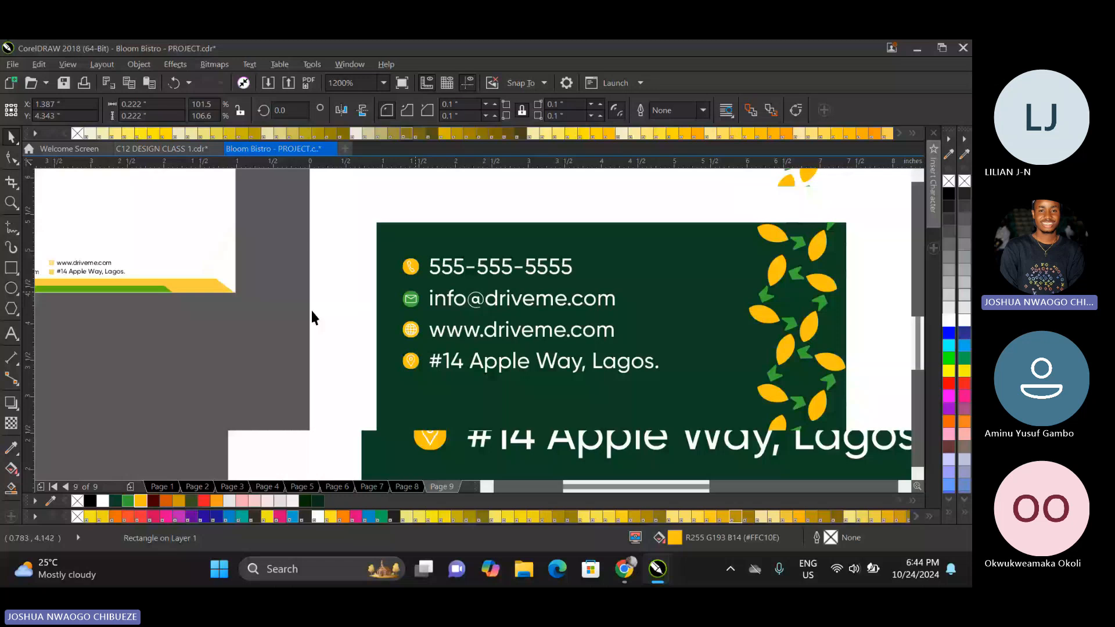
click(275, 317)
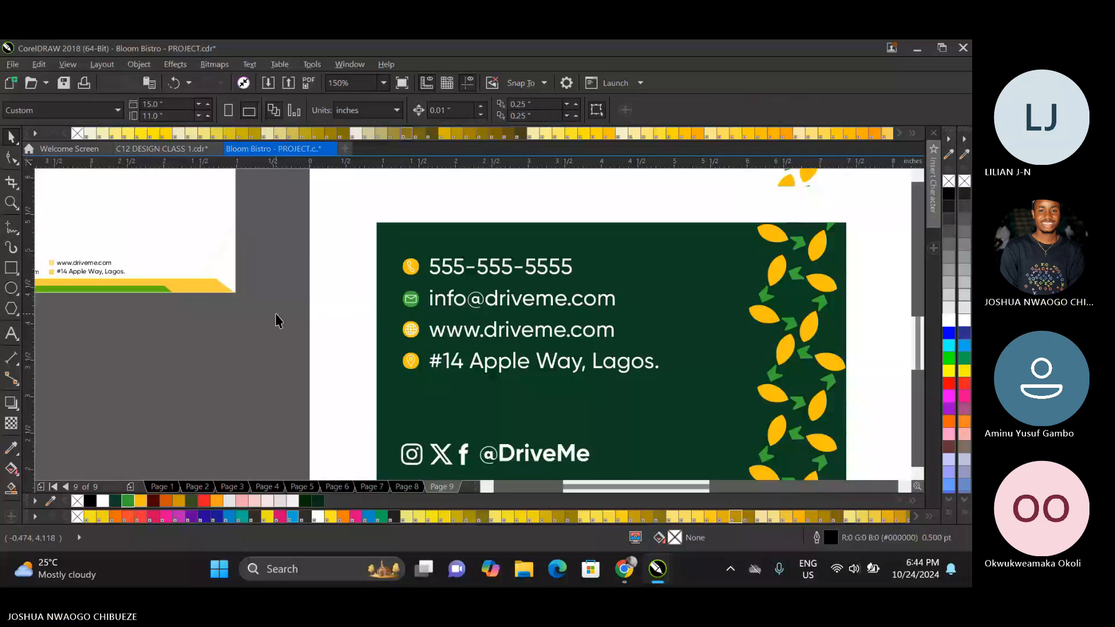
click(407, 270)
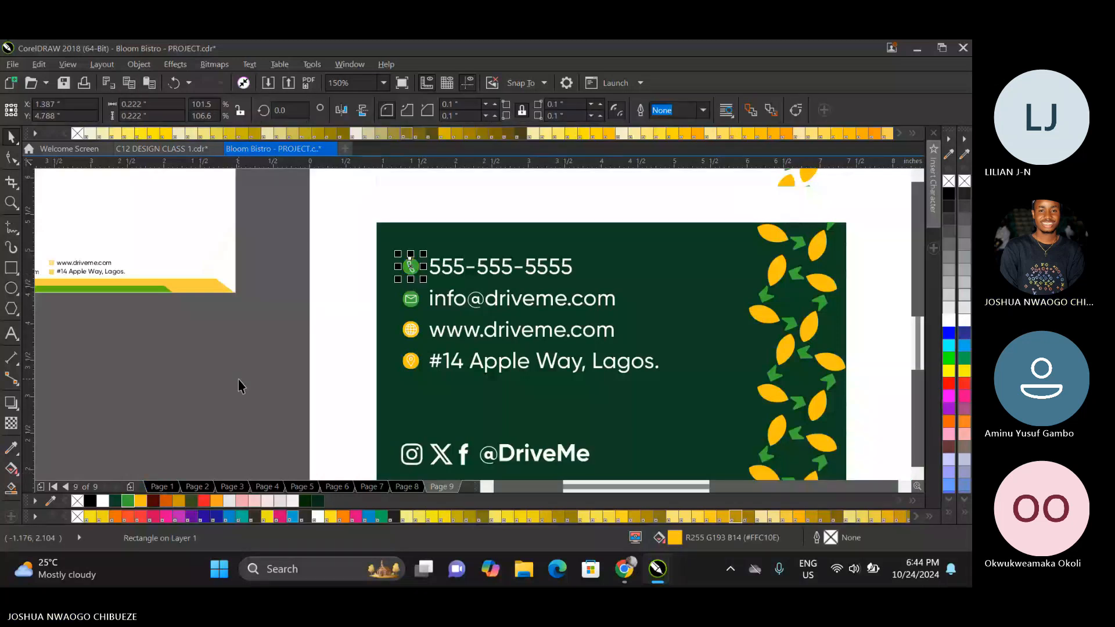
Recolour the globe symbol beside the website address with the brand's bright green (#38AB34).
key(Delete)
click(409, 330)
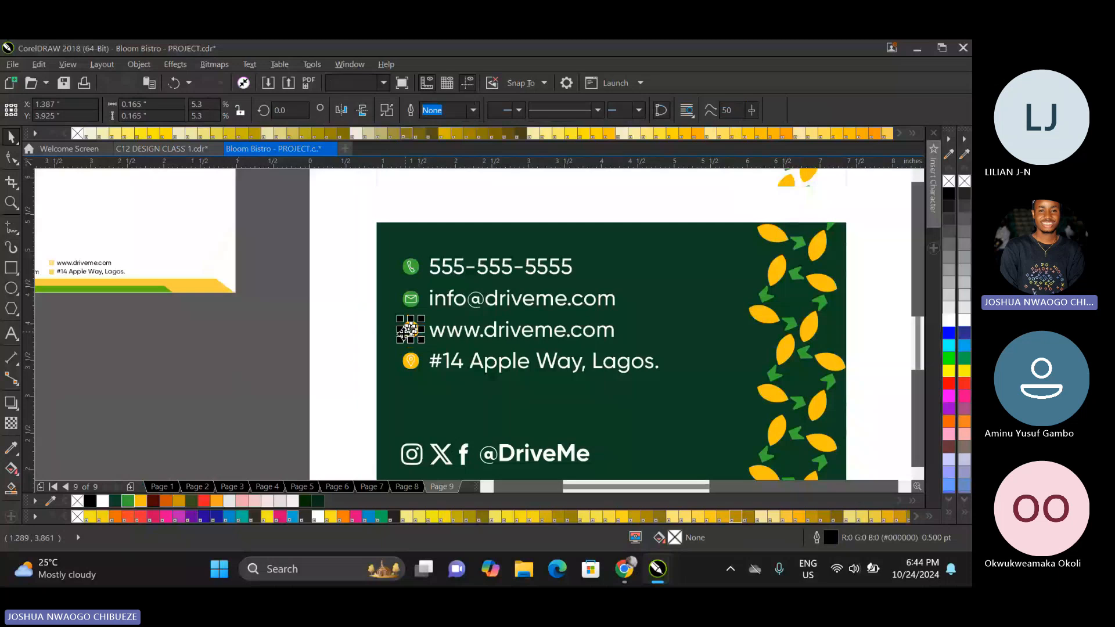
click(179, 428)
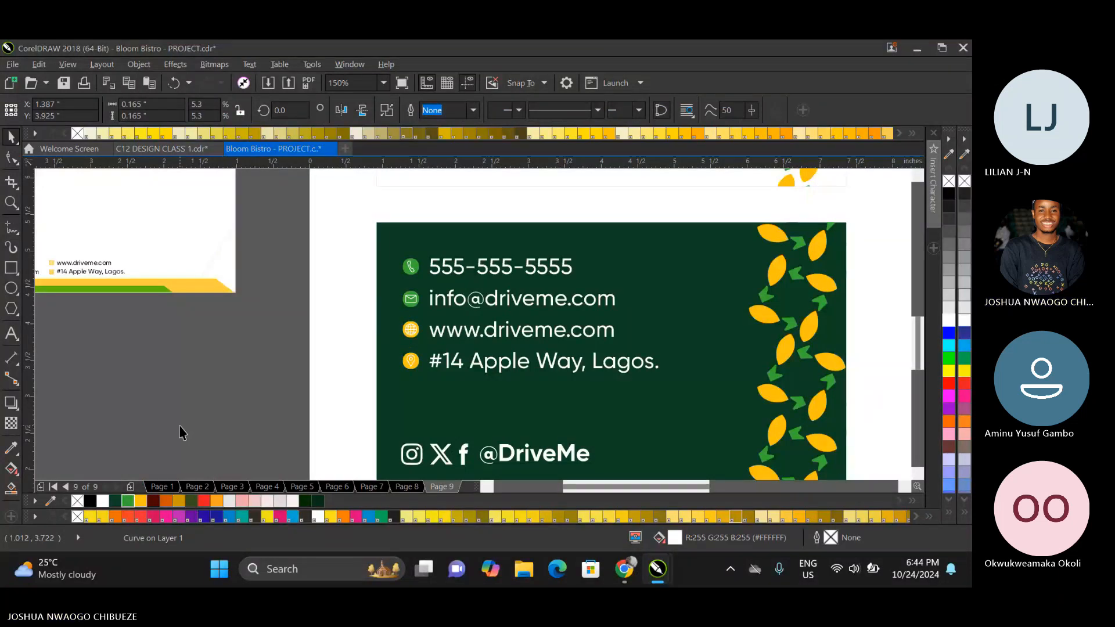
scroll(421, 337, up, 1)
scroll(421, 341, up, 1)
click(390, 309)
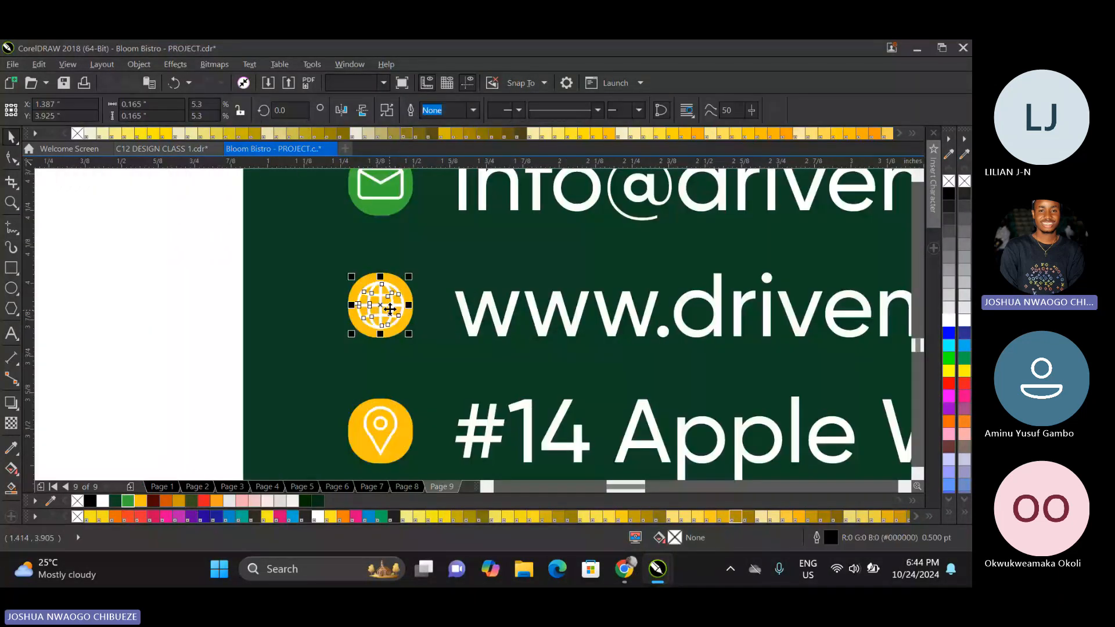
key(Escape)
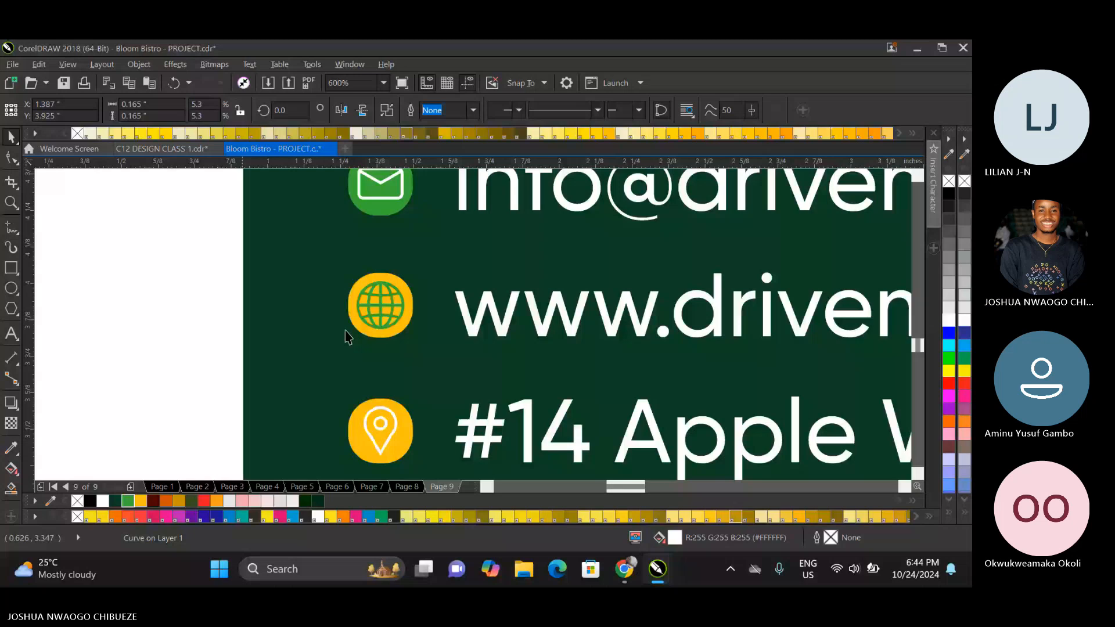
Fill the rounded background behind the globe symbol with white.
scroll(375, 309, down, 2)
scroll(383, 304, up, 2)
click(489, 289)
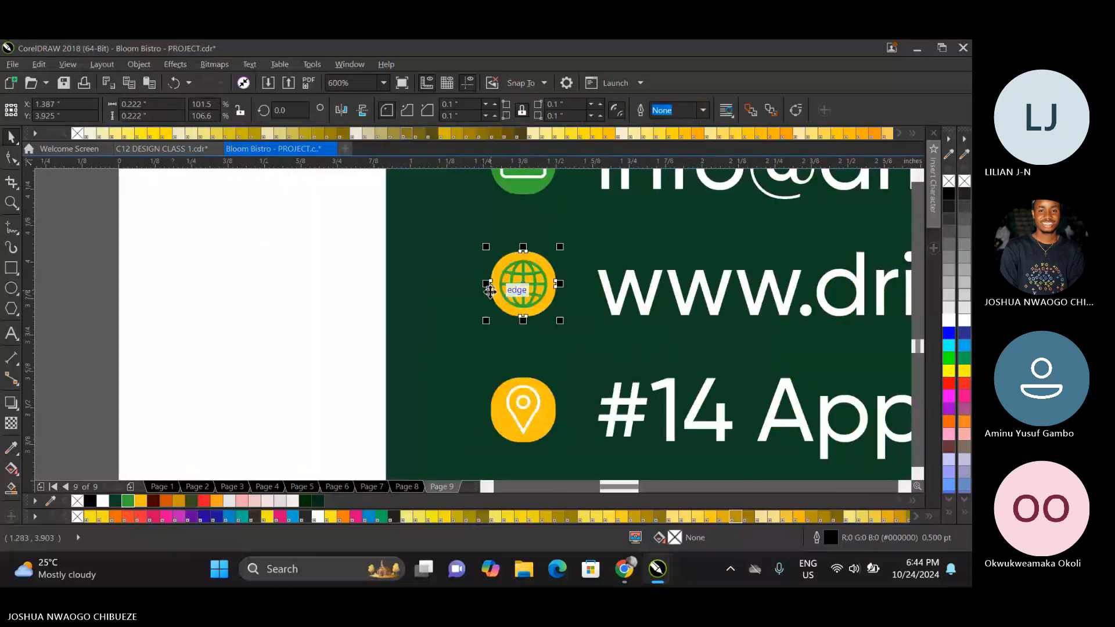
click(103, 501)
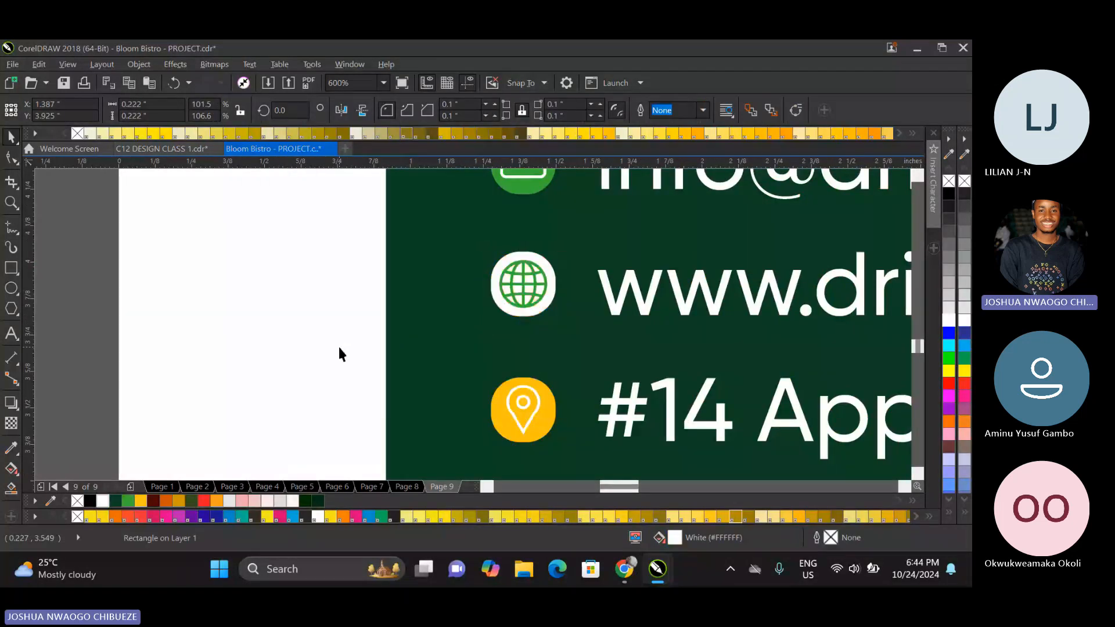
key(Escape)
Recolour the envelope and phone symbols on the dark green card with the same bright green as the globe.
scroll(342, 351, down, 1)
scroll(417, 255, up, 1)
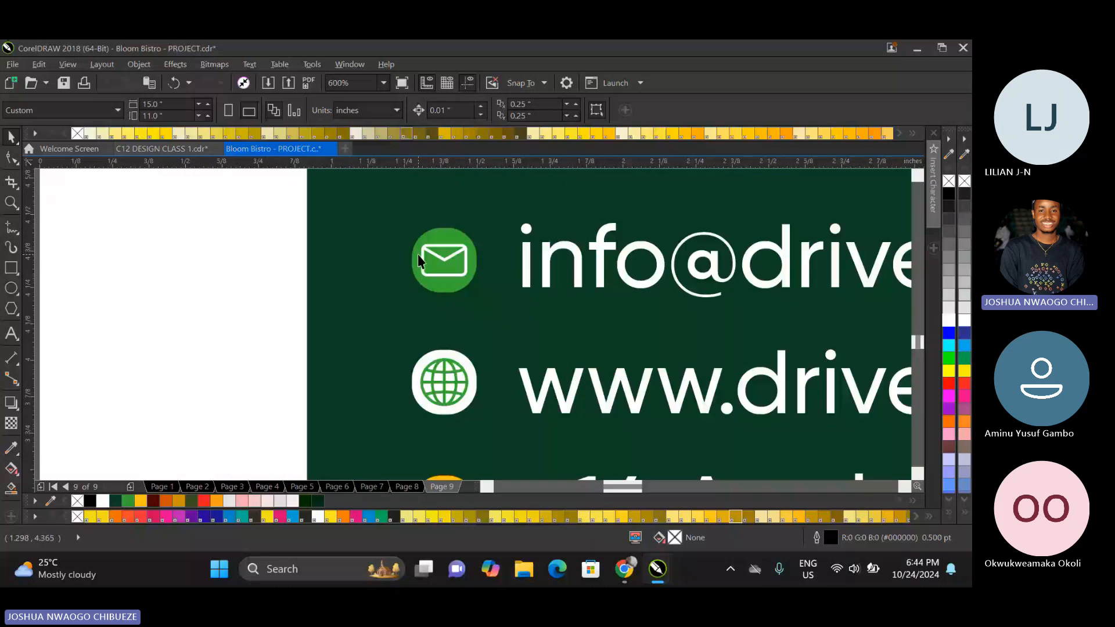
click(417, 254)
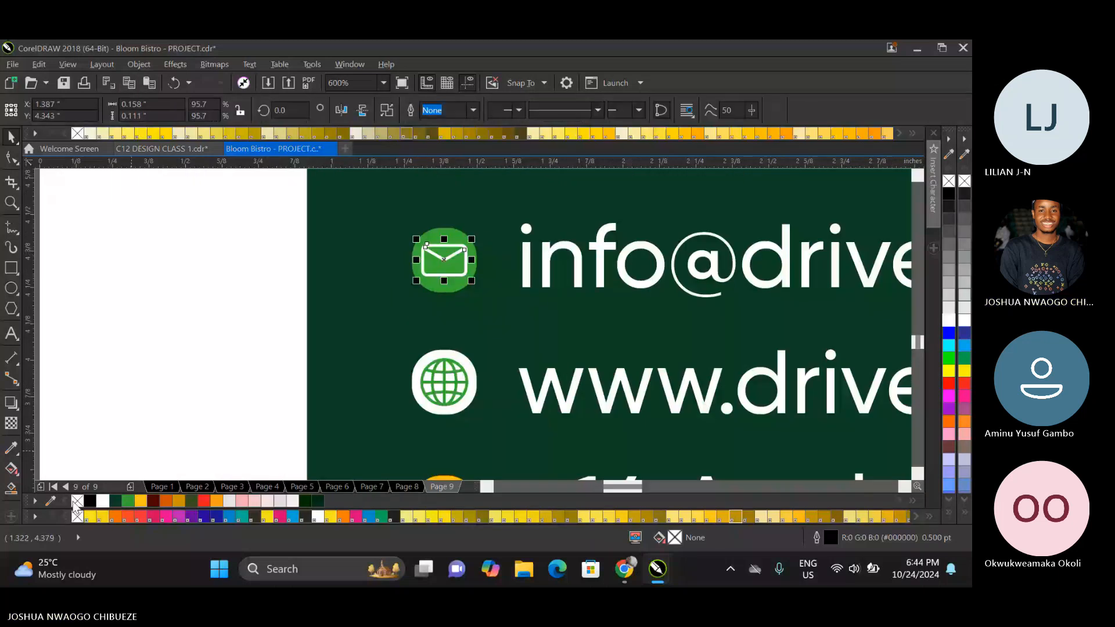
scroll(325, 377, down, 1)
scroll(377, 255, up, 1)
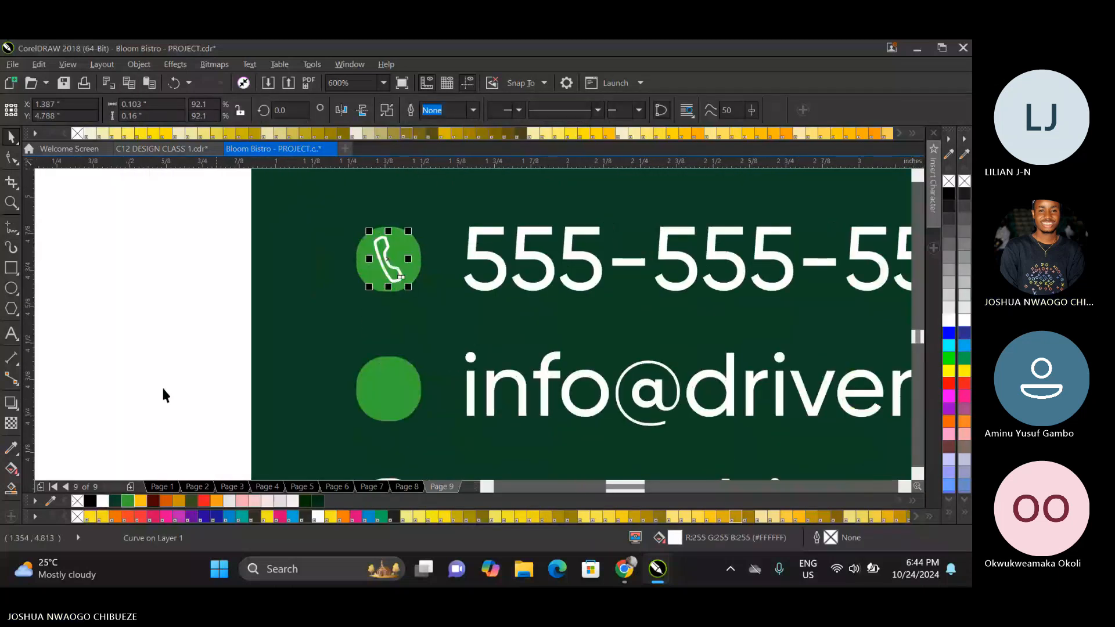
Fill the rounded backgrounds behind the phone and envelope symbols with white.
click(363, 272)
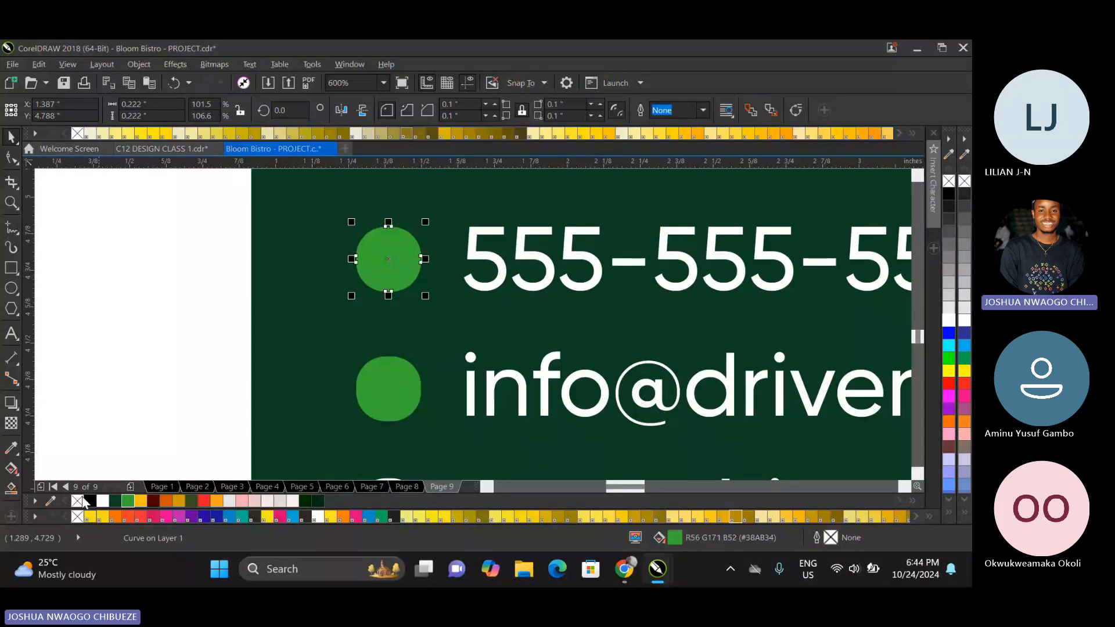
click(103, 501)
click(358, 385)
click(103, 502)
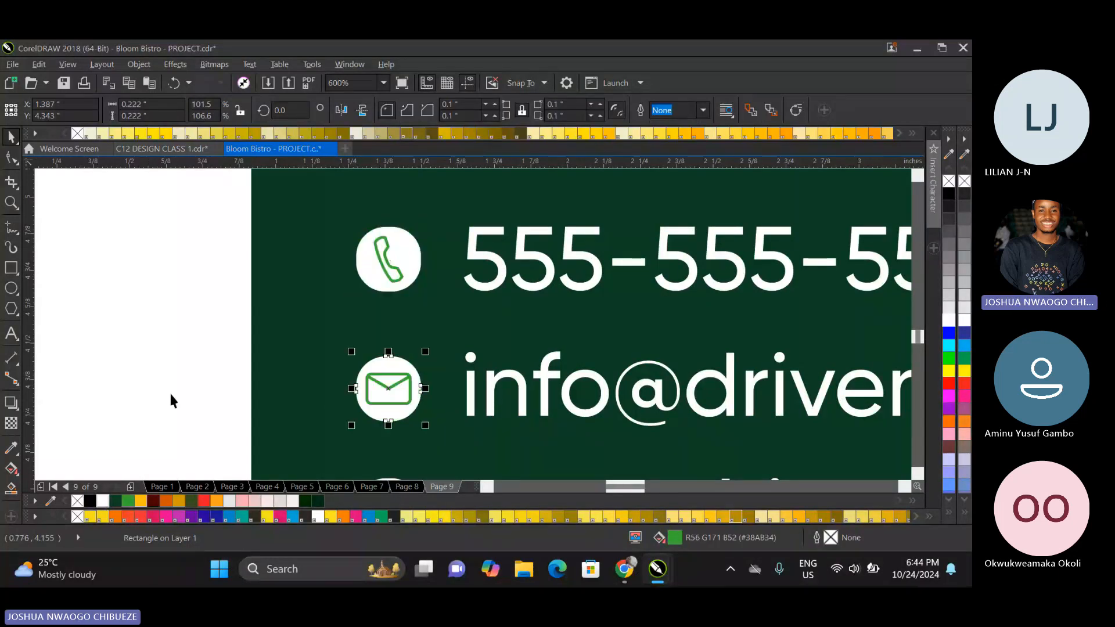
Recolour the location pin symbol bright green and fill its rounded background with white.
scroll(168, 329, down, 3)
scroll(243, 421, up, 2)
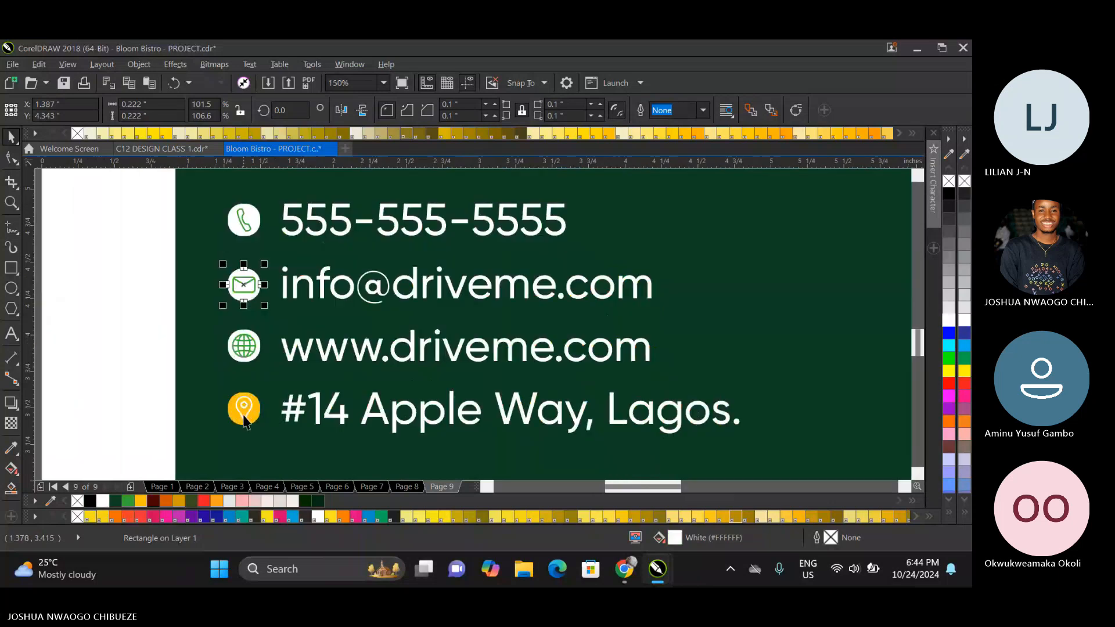
scroll(243, 421, up, 3)
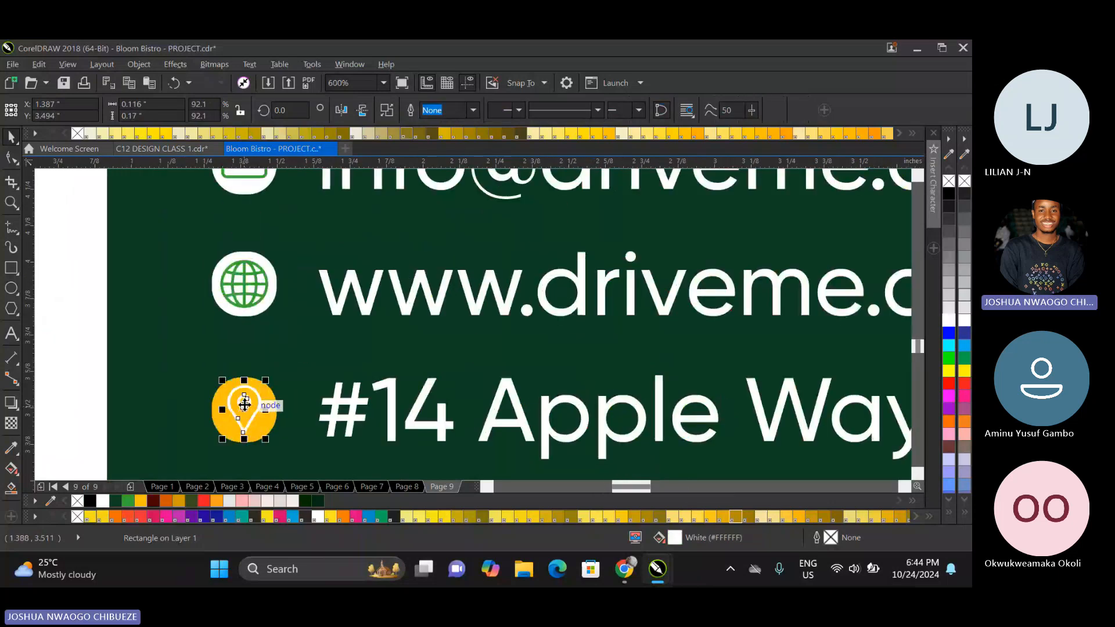
click(241, 421)
click(231, 431)
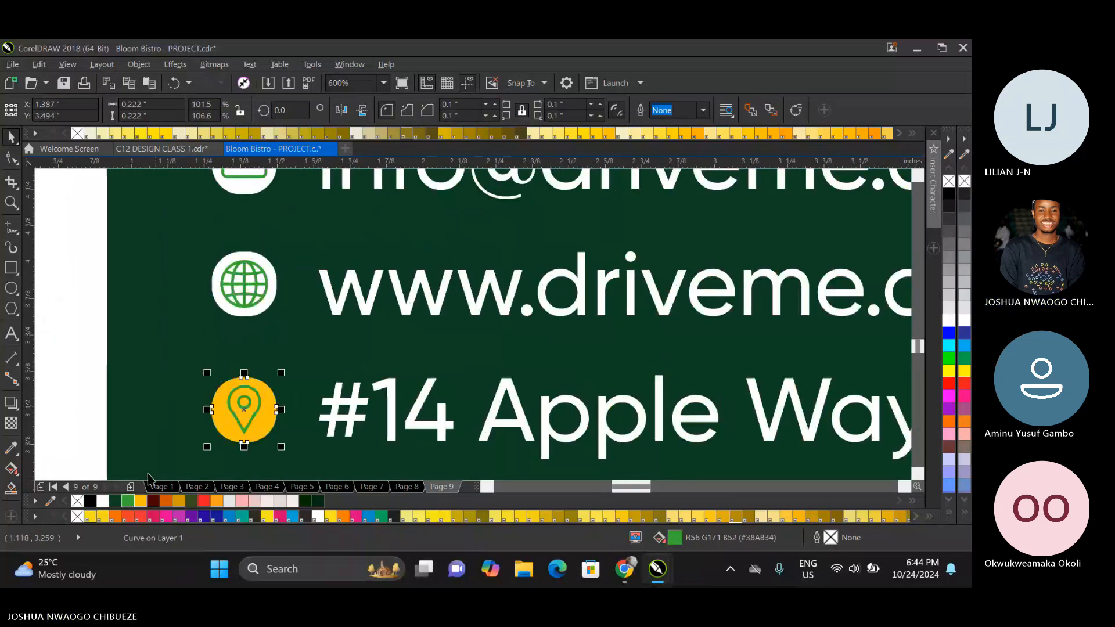
click(104, 500)
click(276, 368)
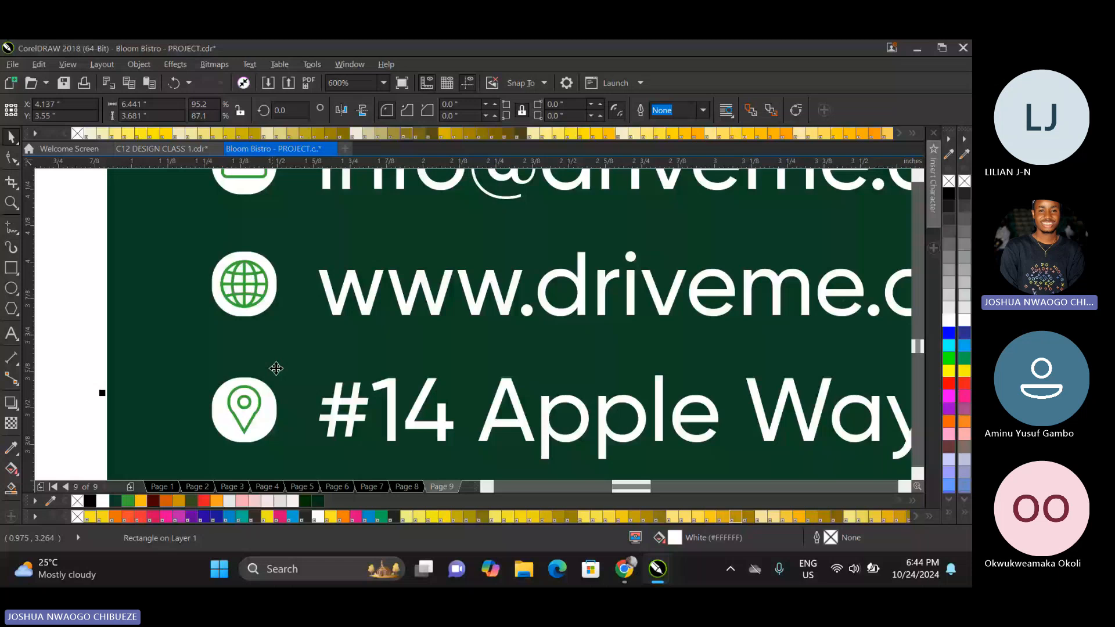
scroll(353, 327, down, 3)
click(221, 416)
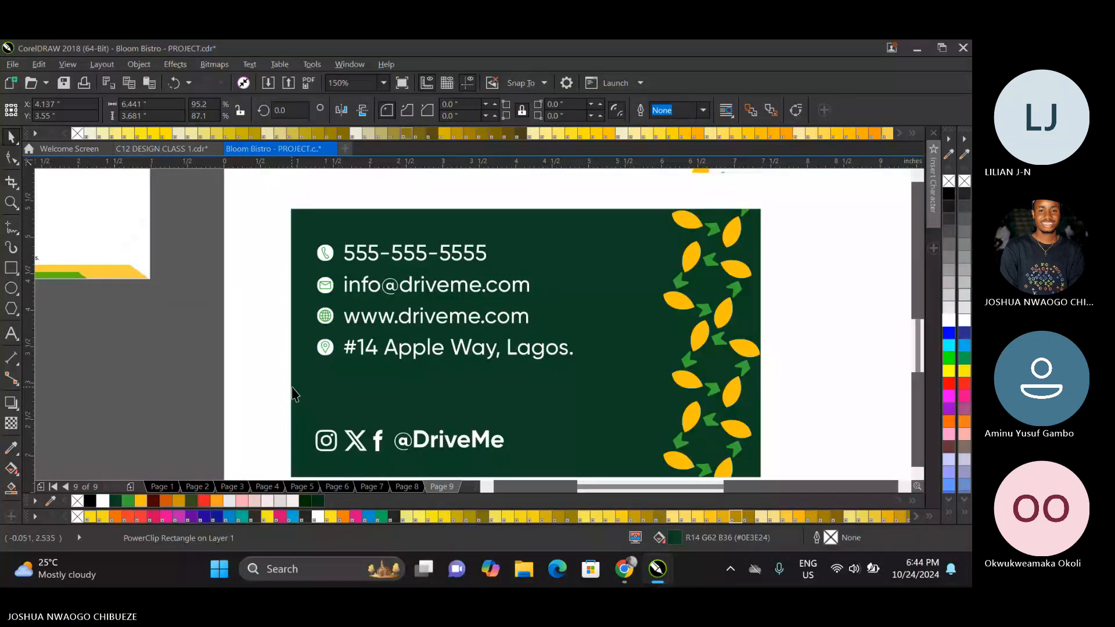
Replace the e-mail address on the dark green card with Bloom Bistro's contact e-mail.
scroll(417, 303, down, 1)
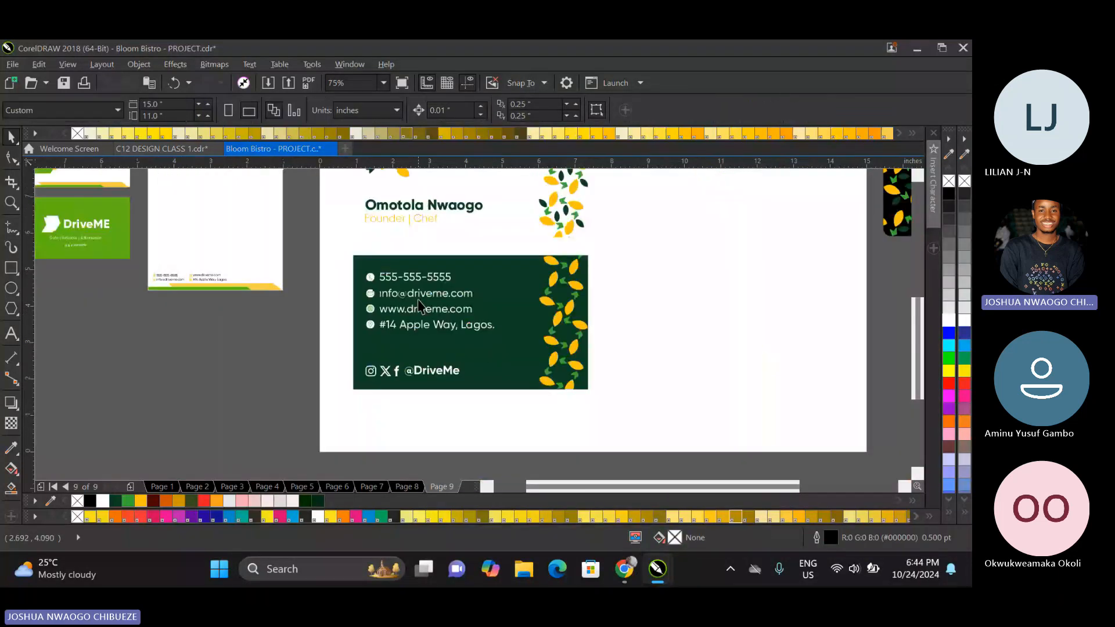
scroll(408, 287, up, 1)
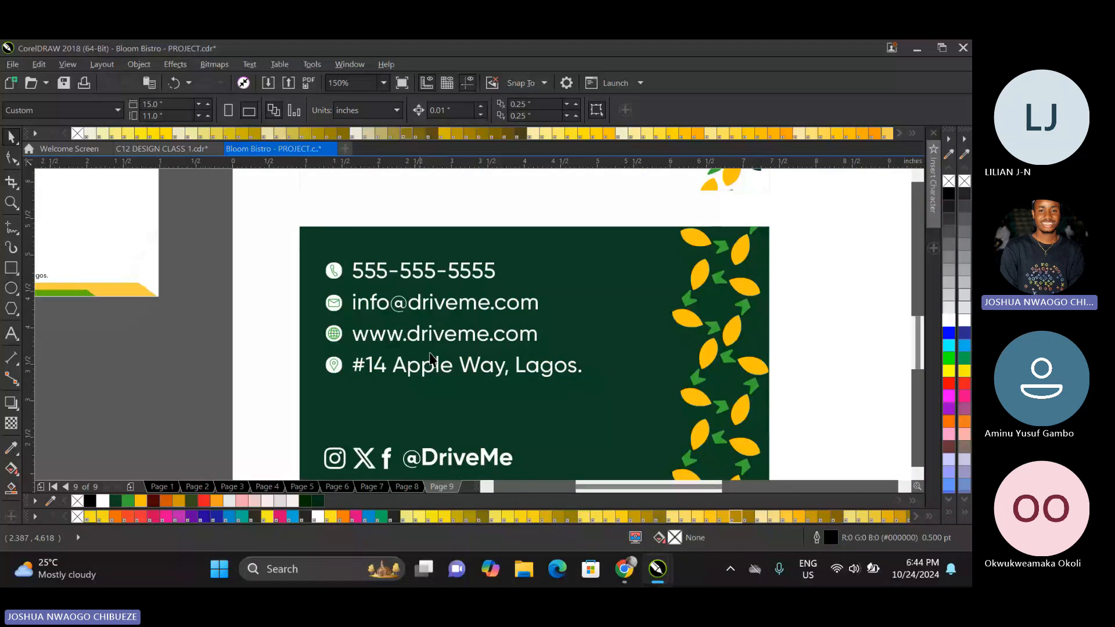
scroll(409, 281, up, 1)
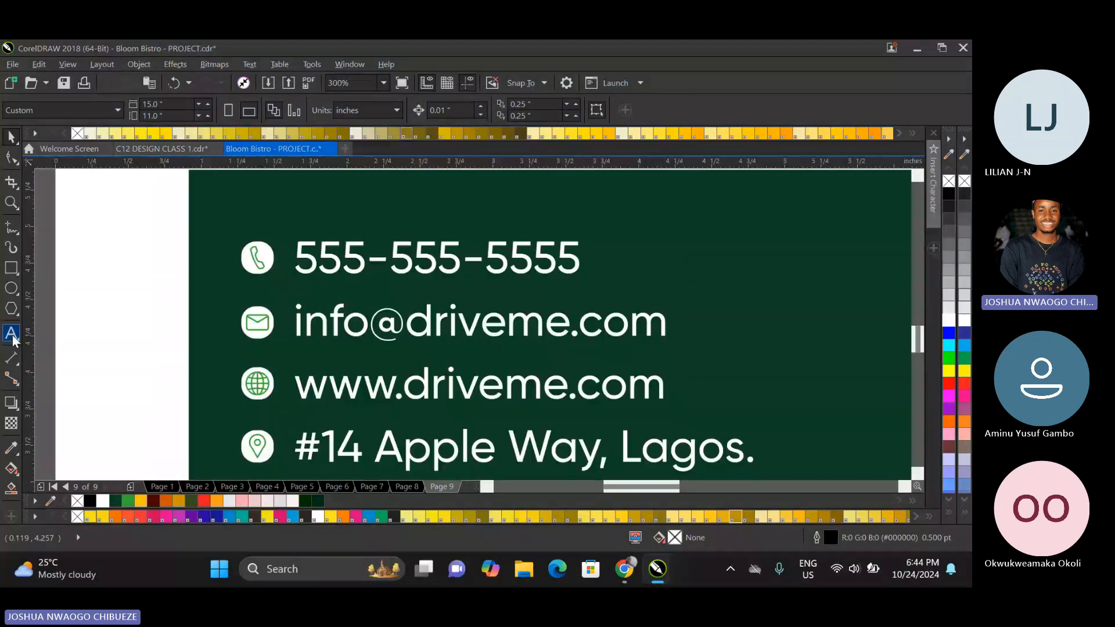
key(F8)
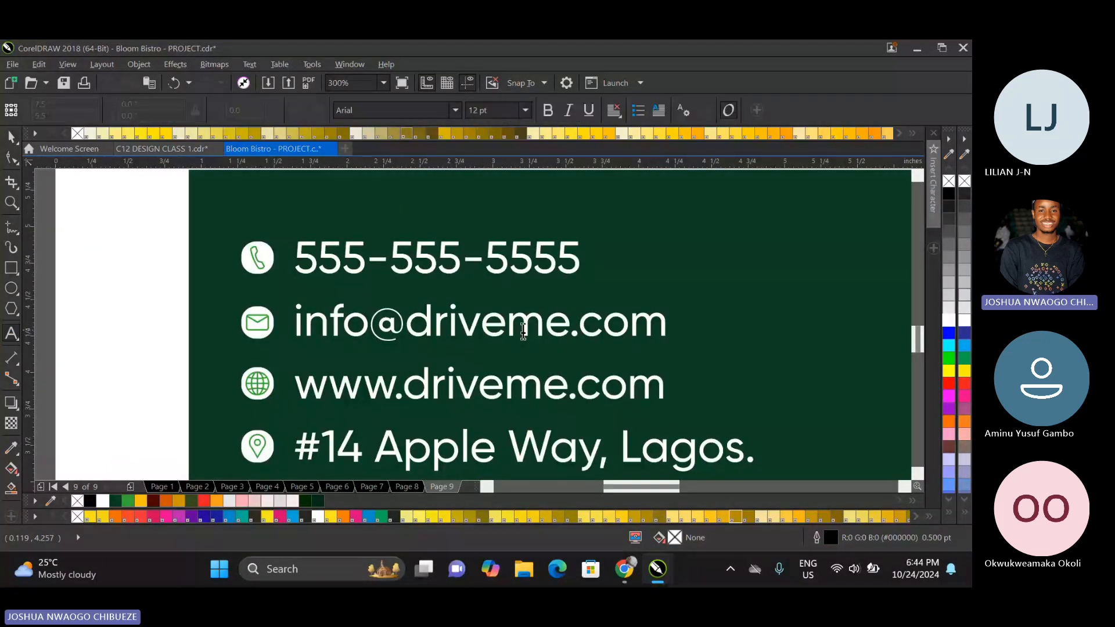
drag(569, 330, 225, 522)
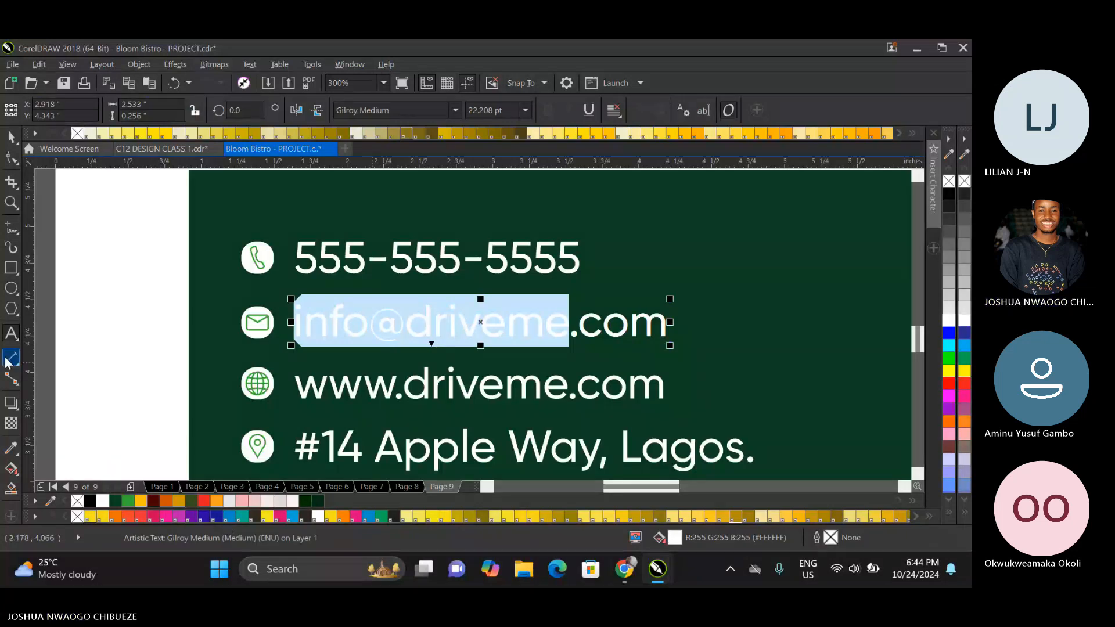
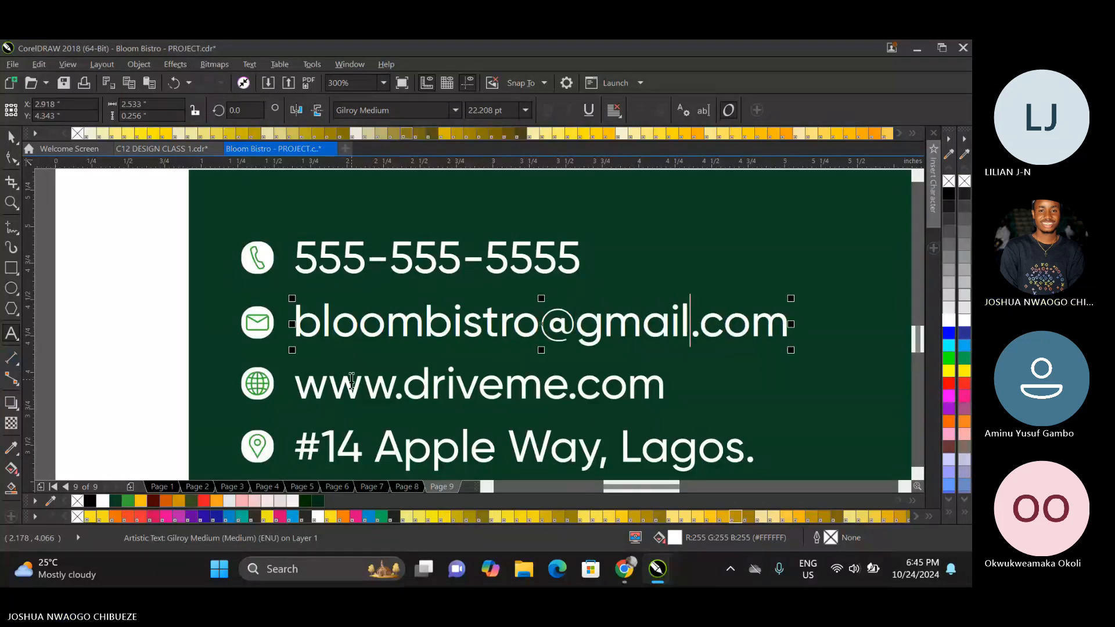
key(Escape)
click(362, 385)
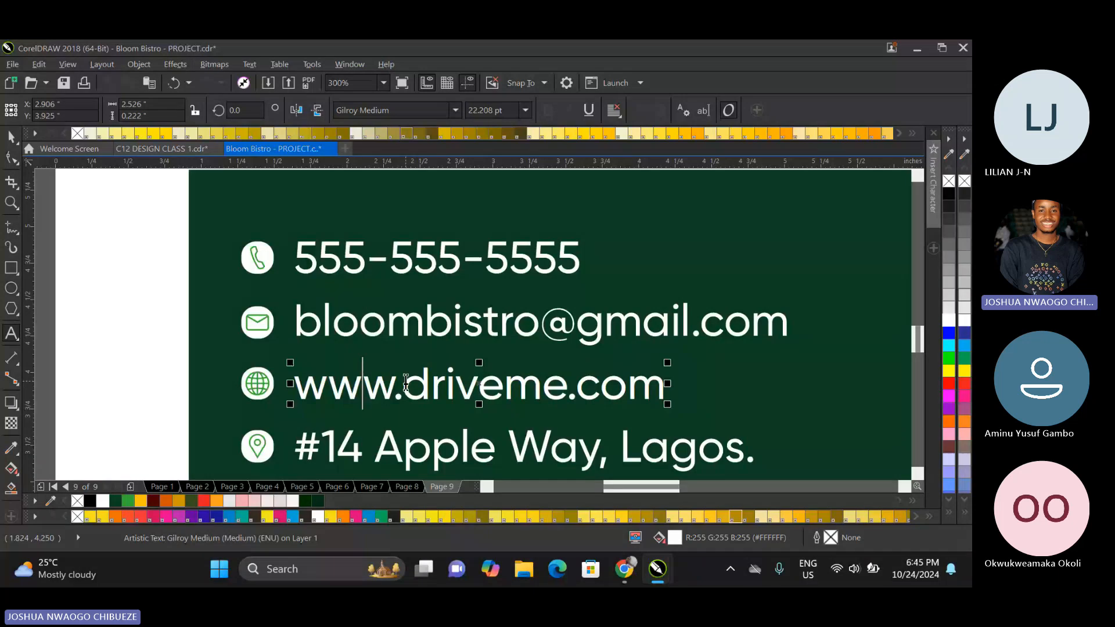
drag(406, 384, 554, 386)
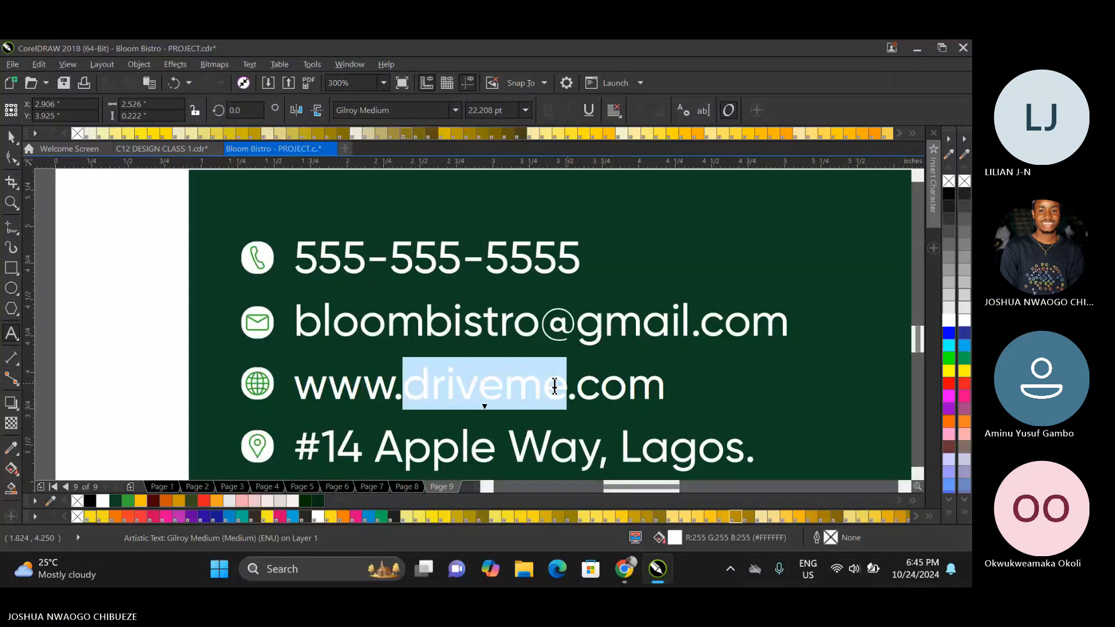
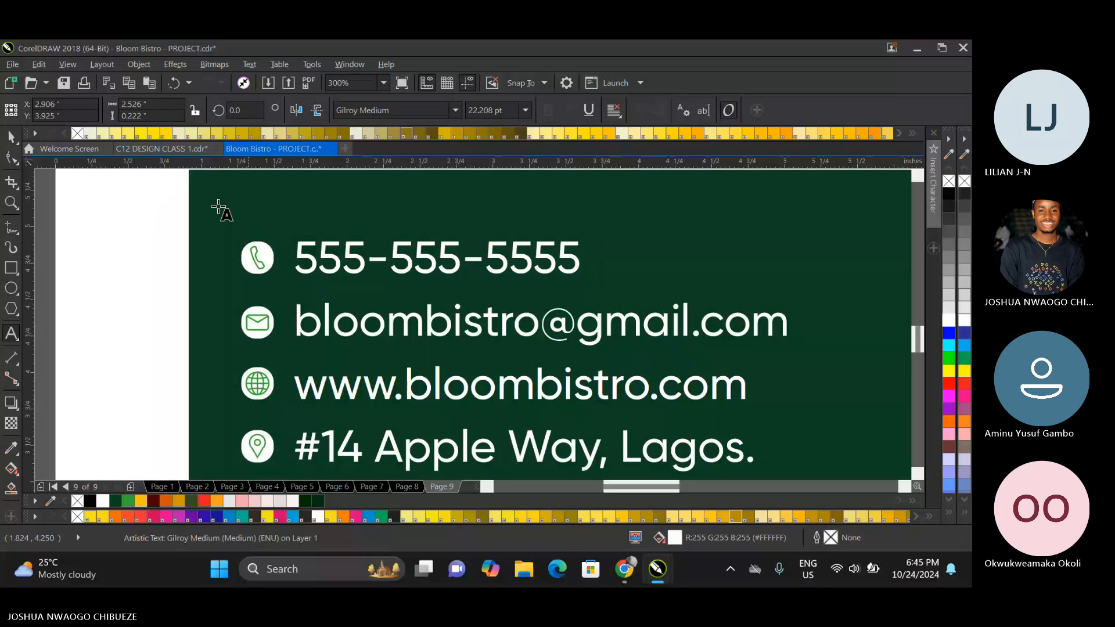
click(11, 137)
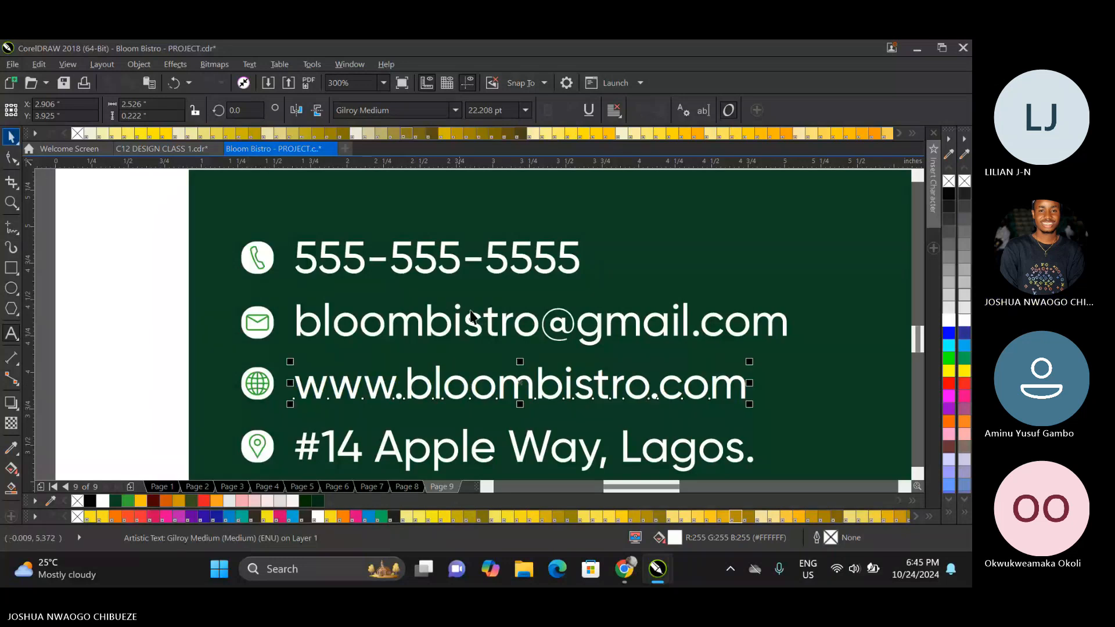
Replace the building number and street name in the address line on the dark green card.
scroll(470, 315, down, 2)
scroll(471, 383, up, 2)
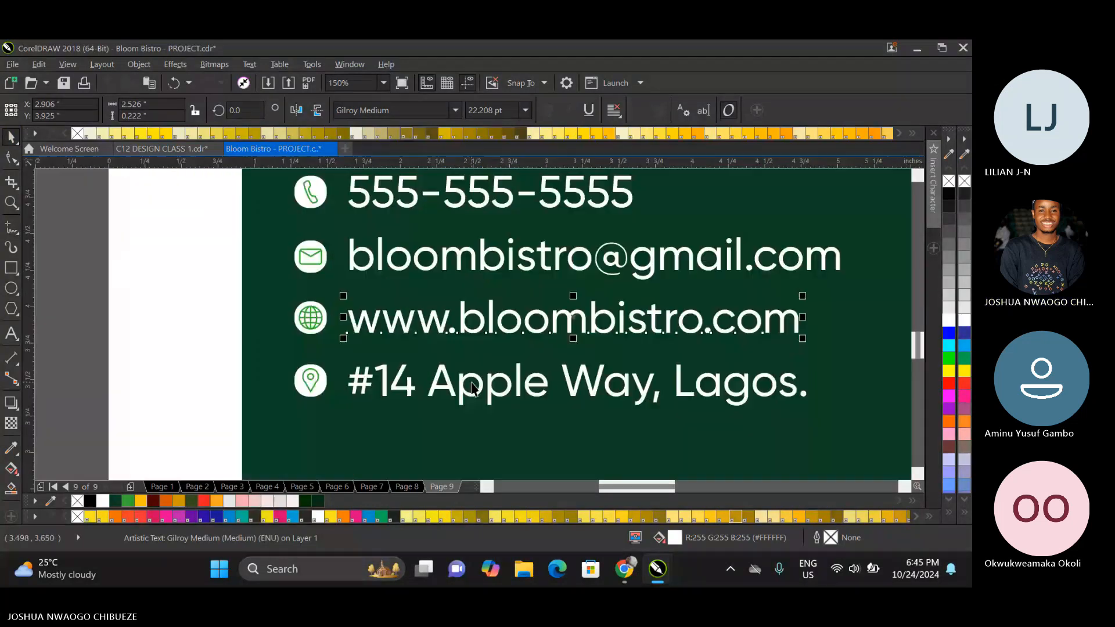
double_click(649, 383)
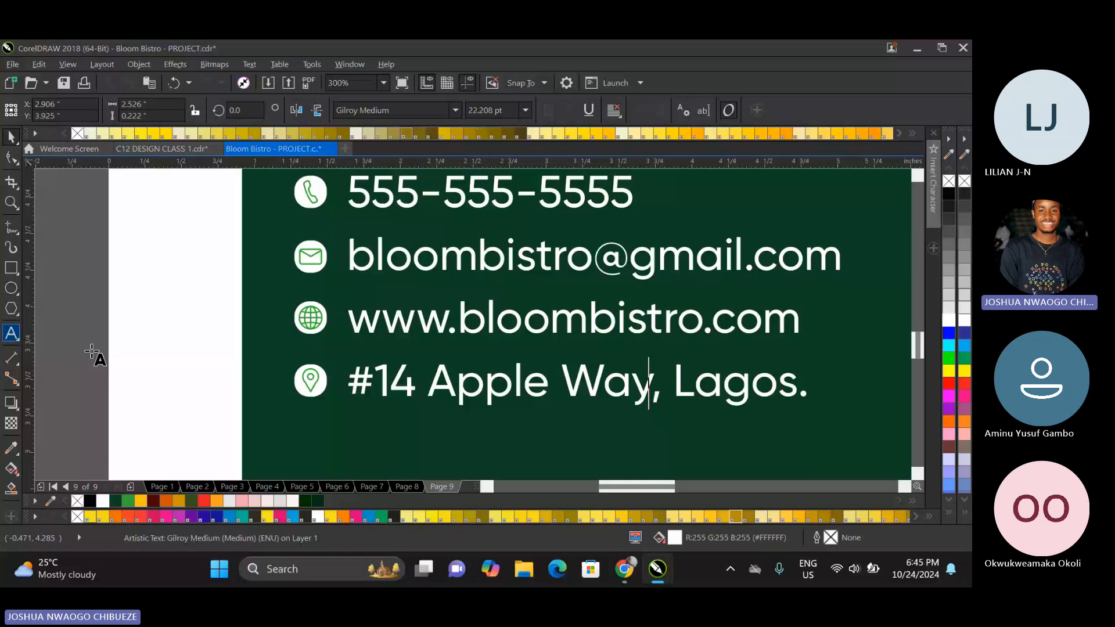
click(390, 380)
key(BackSpace)
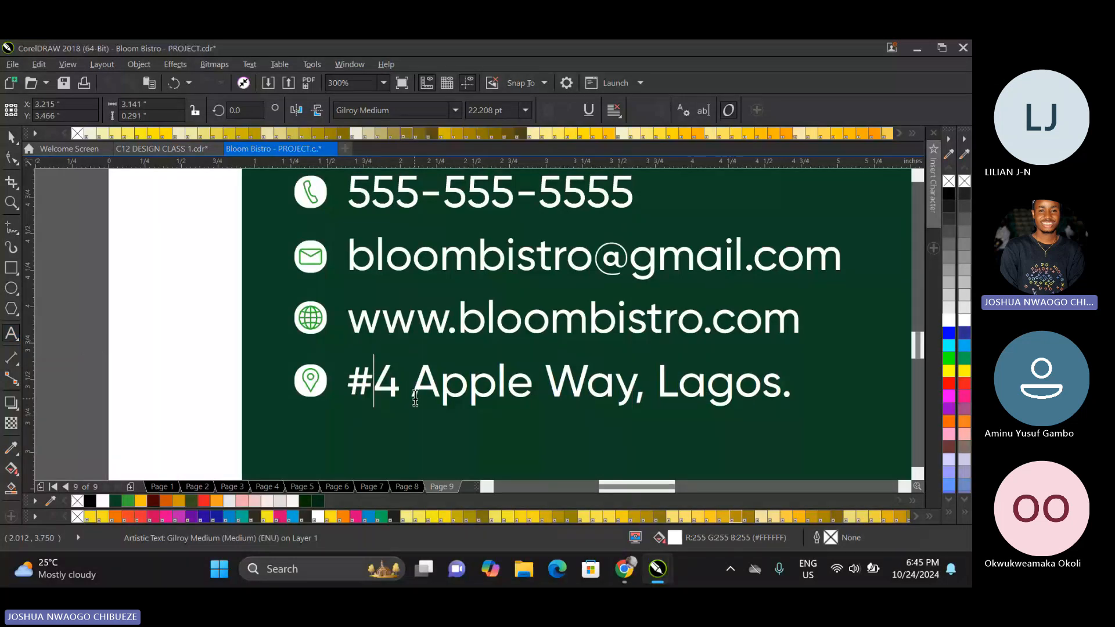
click(395, 380)
text(B)
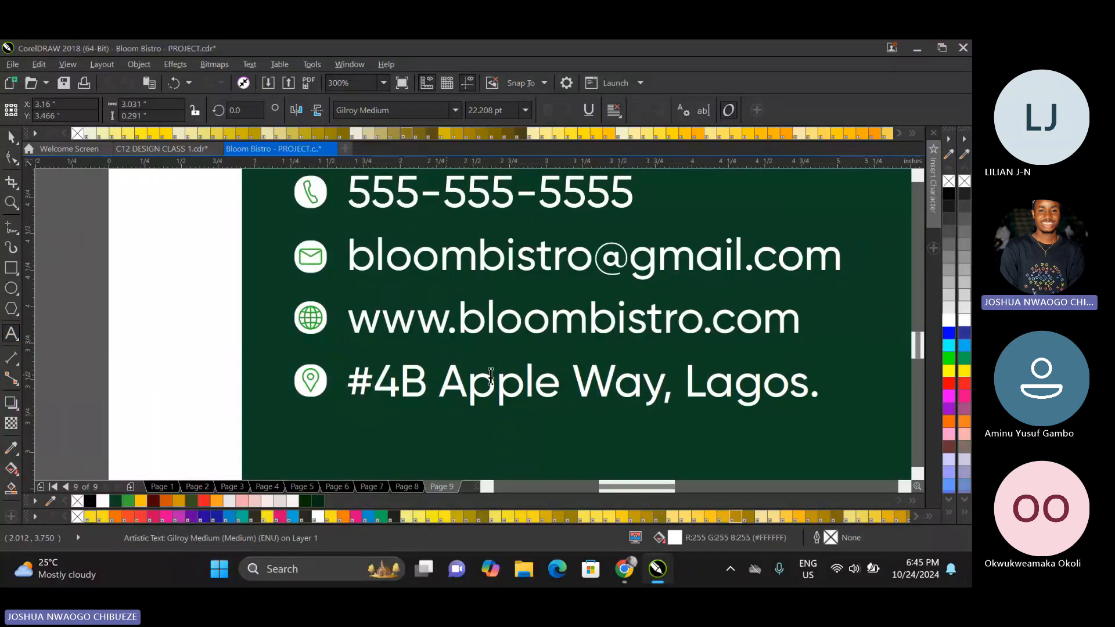
drag(440, 383, 560, 383)
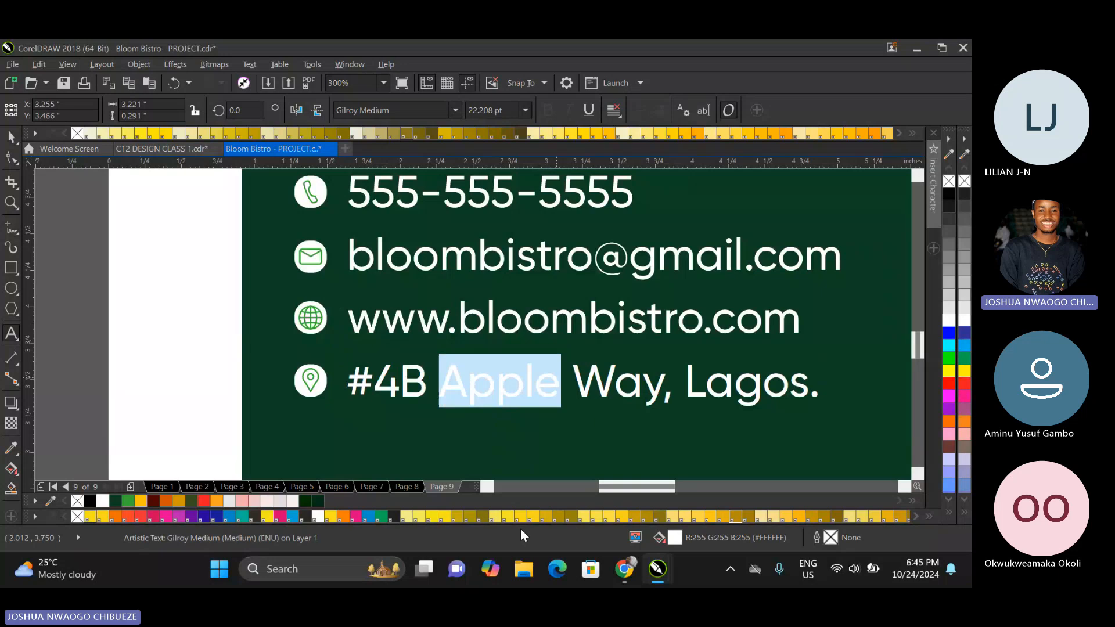
text(Bistro)
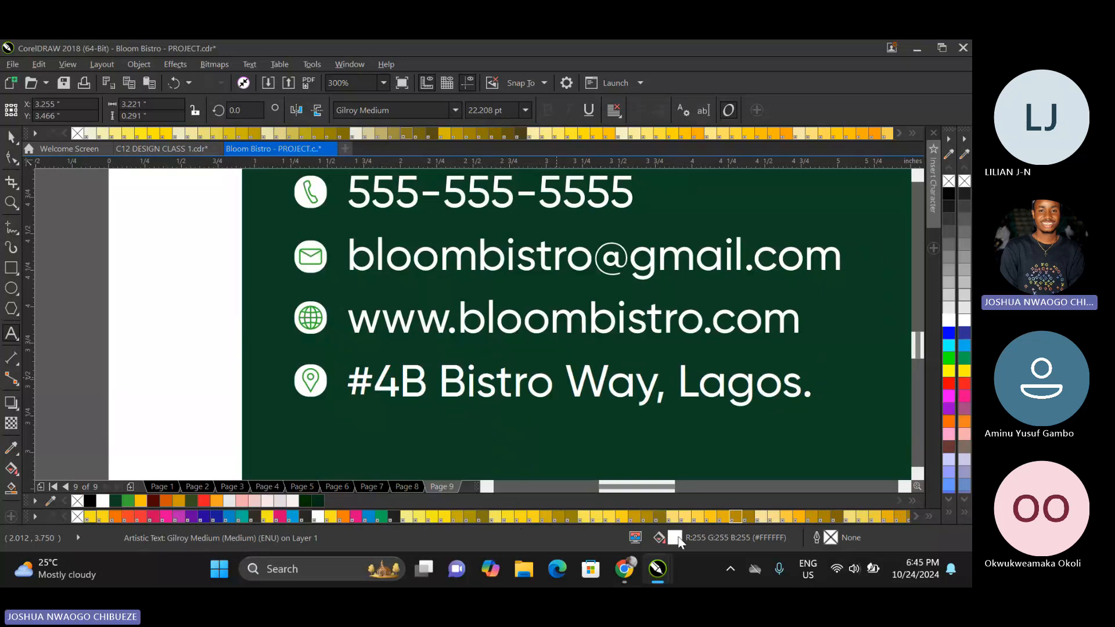
drag(578, 387, 609, 392)
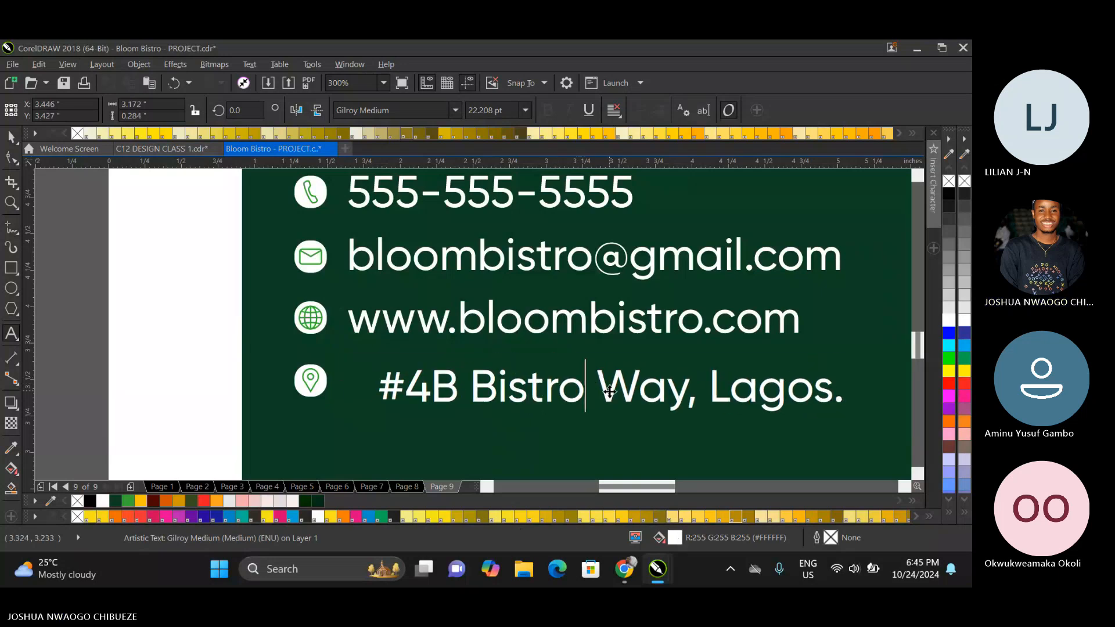
key(ctrl+z)
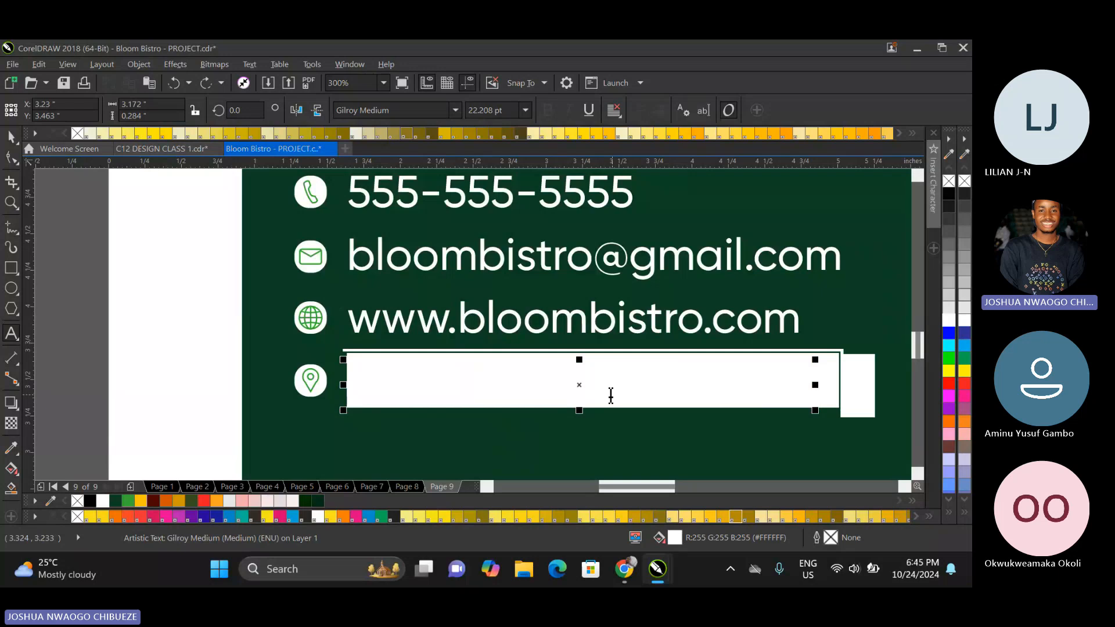
click(10, 137)
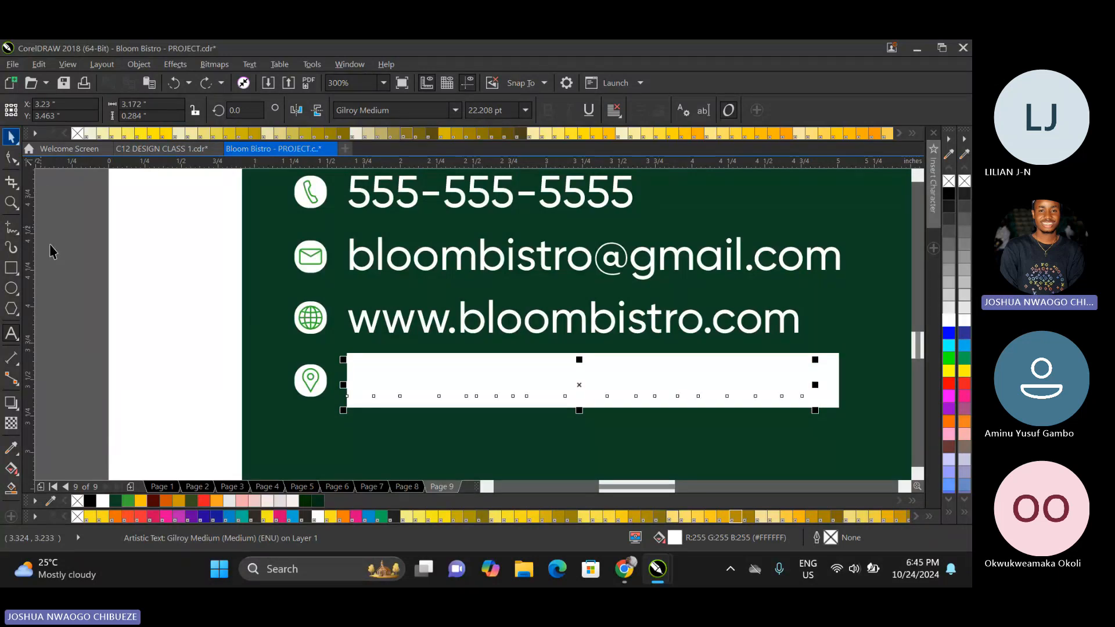
click(50, 244)
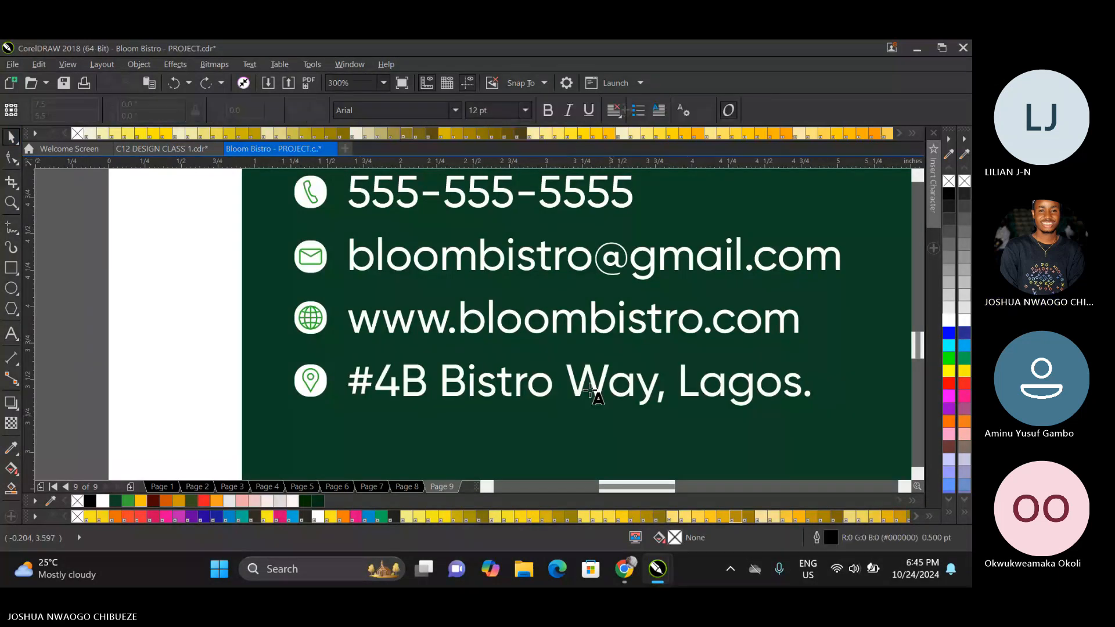
Replace the street type and the city in the dark green card's address line.
drag(567, 386, 654, 378)
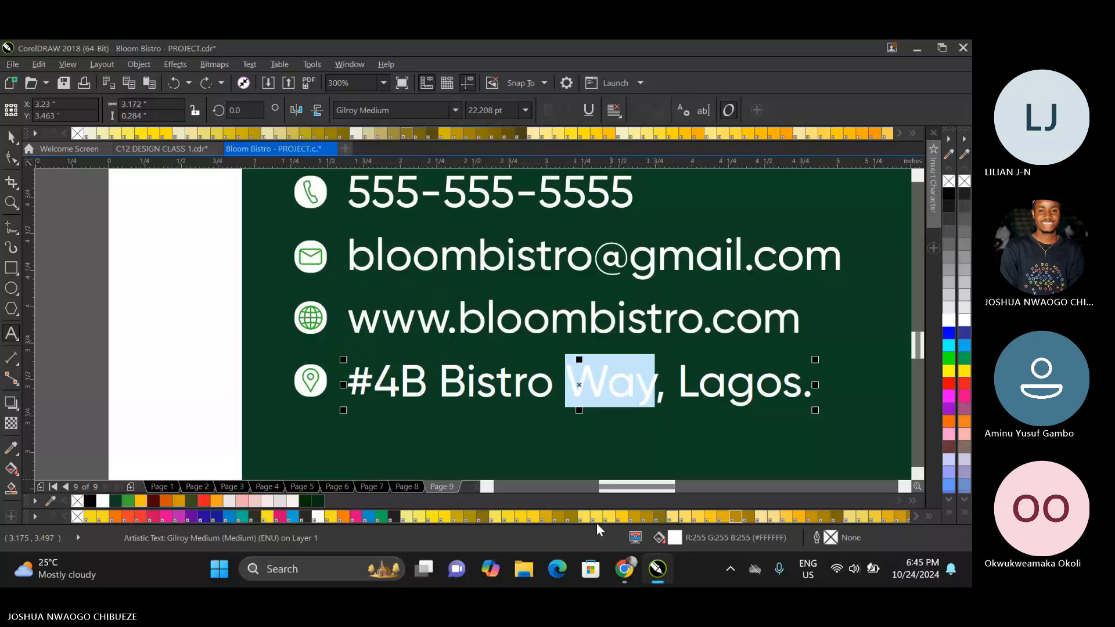
text(Avenue)
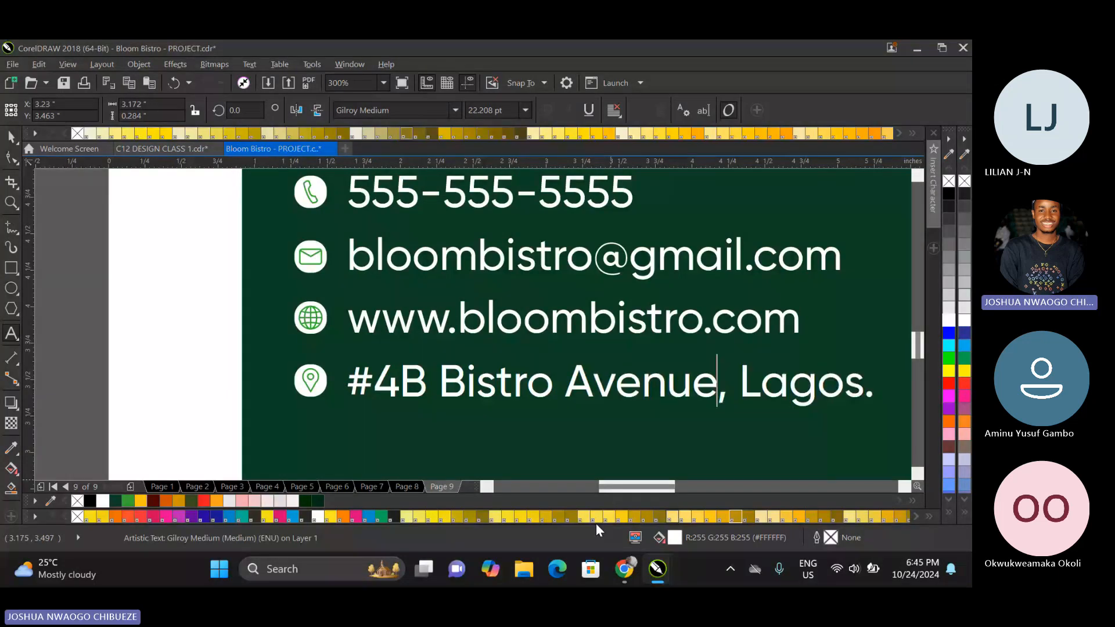
drag(861, 378, 728, 366)
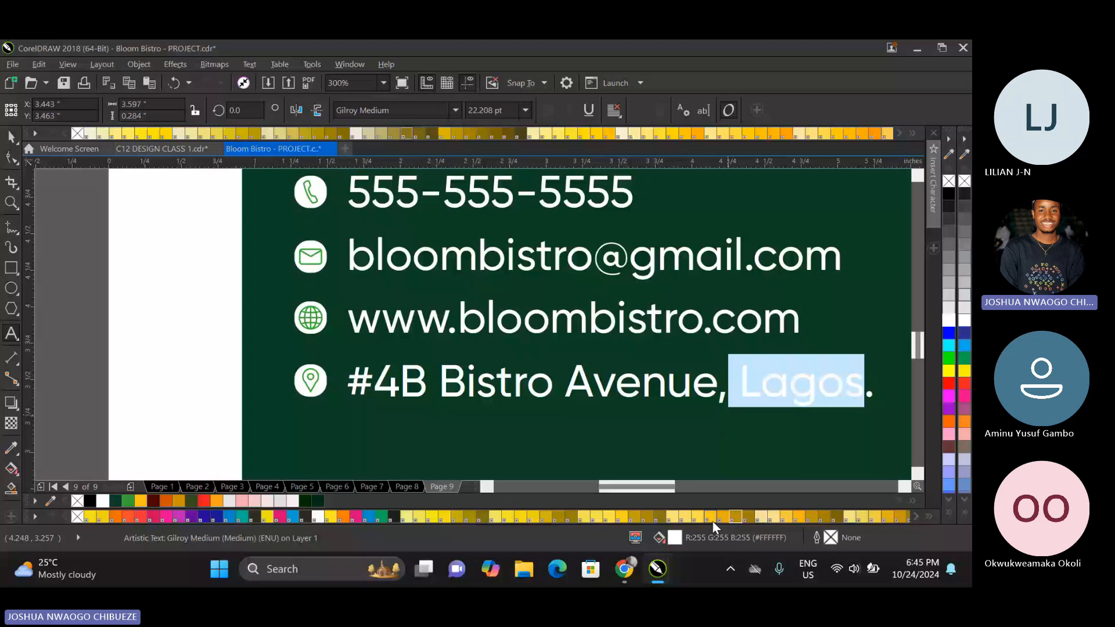
text(Abuj)
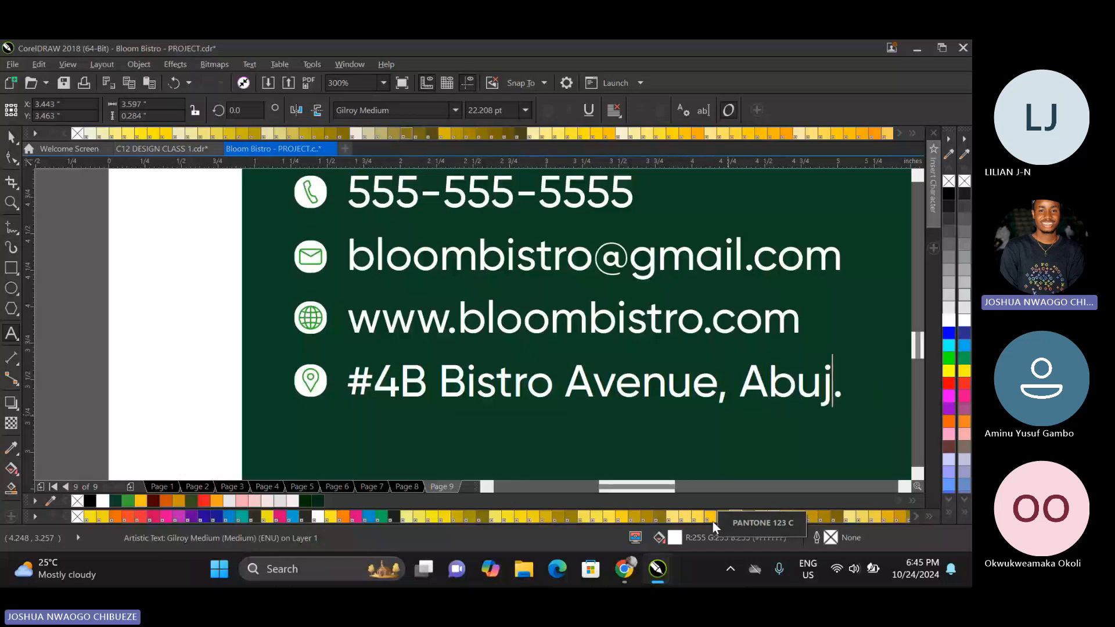
text(a)
click(11, 138)
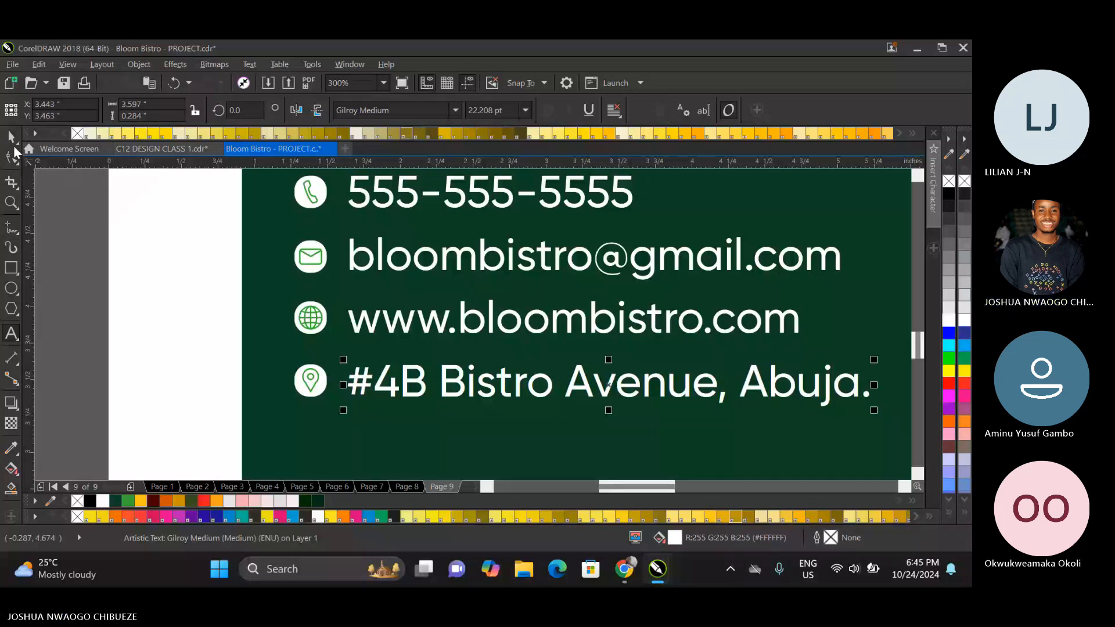
scroll(422, 301, down, 1)
click(338, 297)
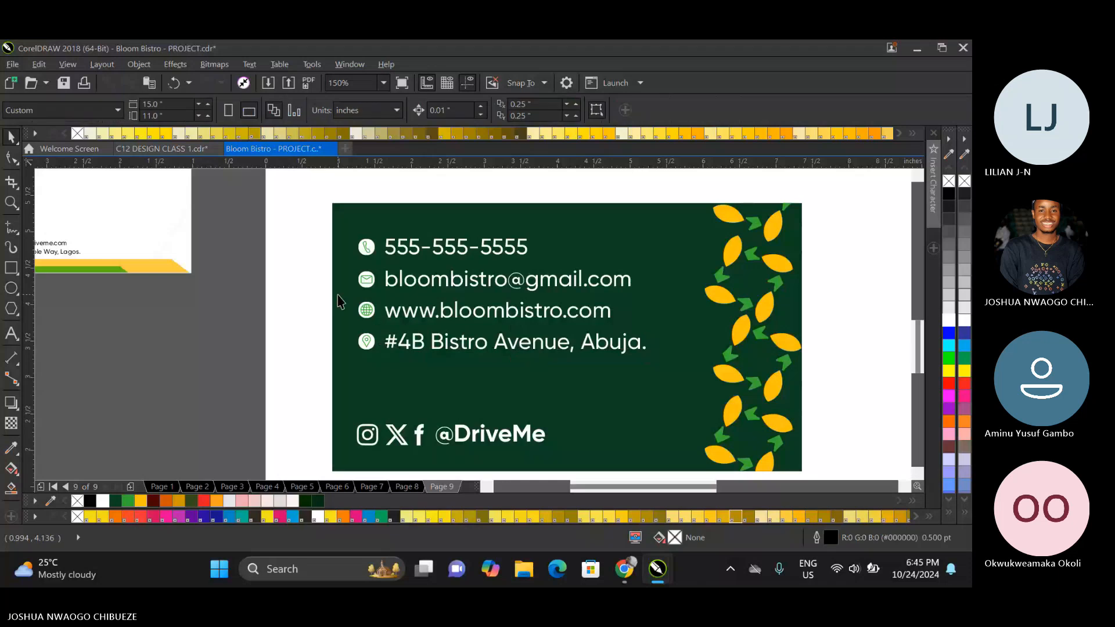
Scale the social media row down to about 1.96 in wide and left-align it with the contact icons.
scroll(336, 299, down, 2)
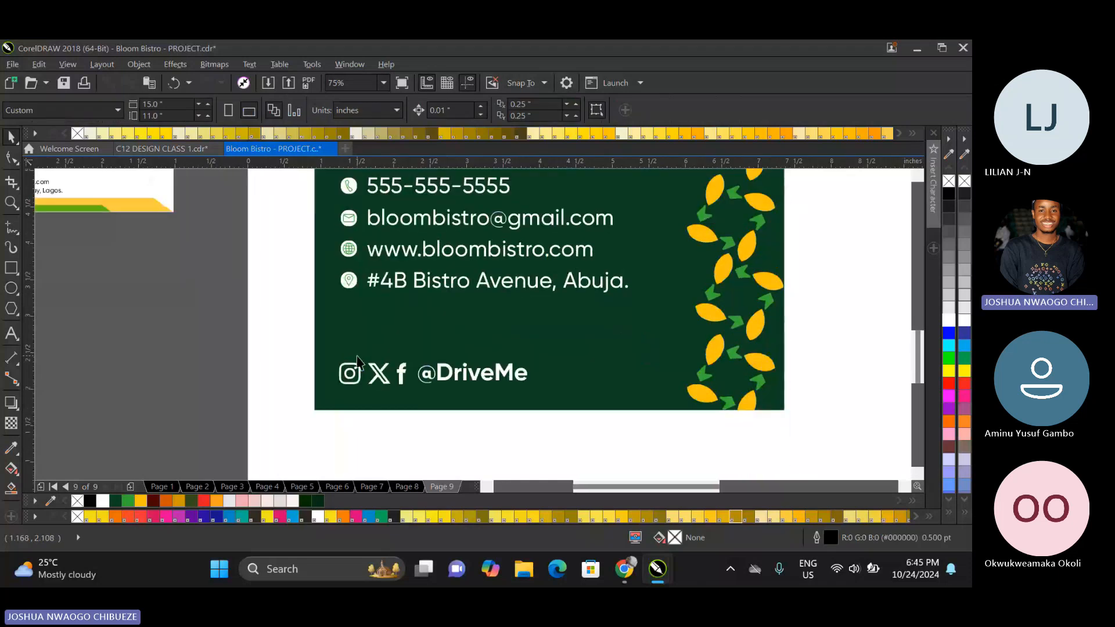
click(381, 376)
drag(532, 359, 517, 359)
drag(452, 369, 440, 384)
shift+click(342, 282)
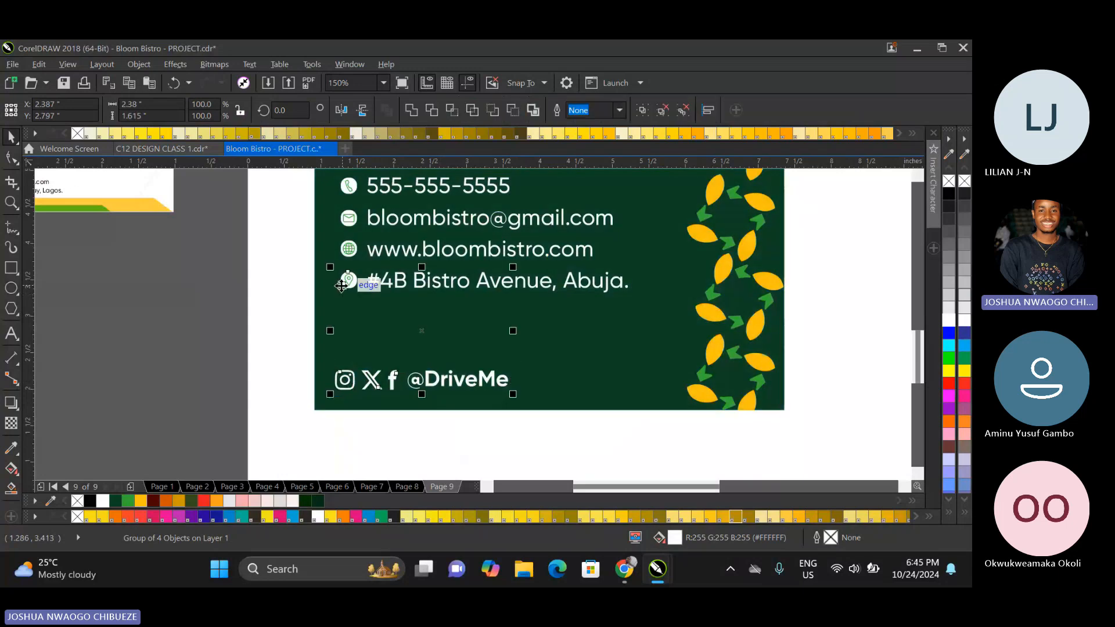
key(l)
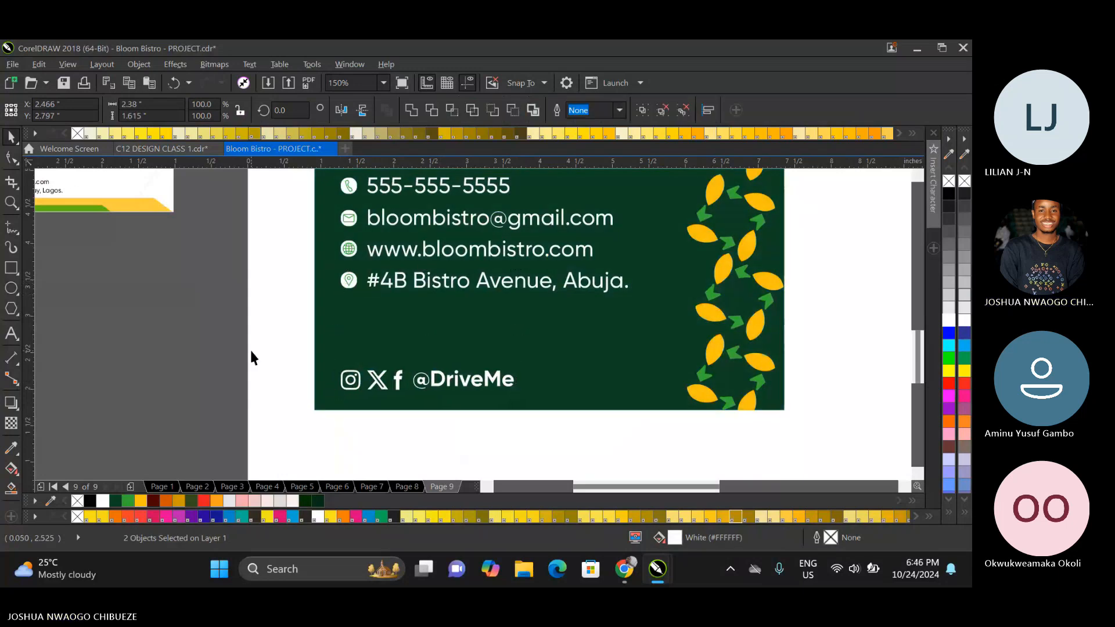
click(249, 347)
click(456, 386)
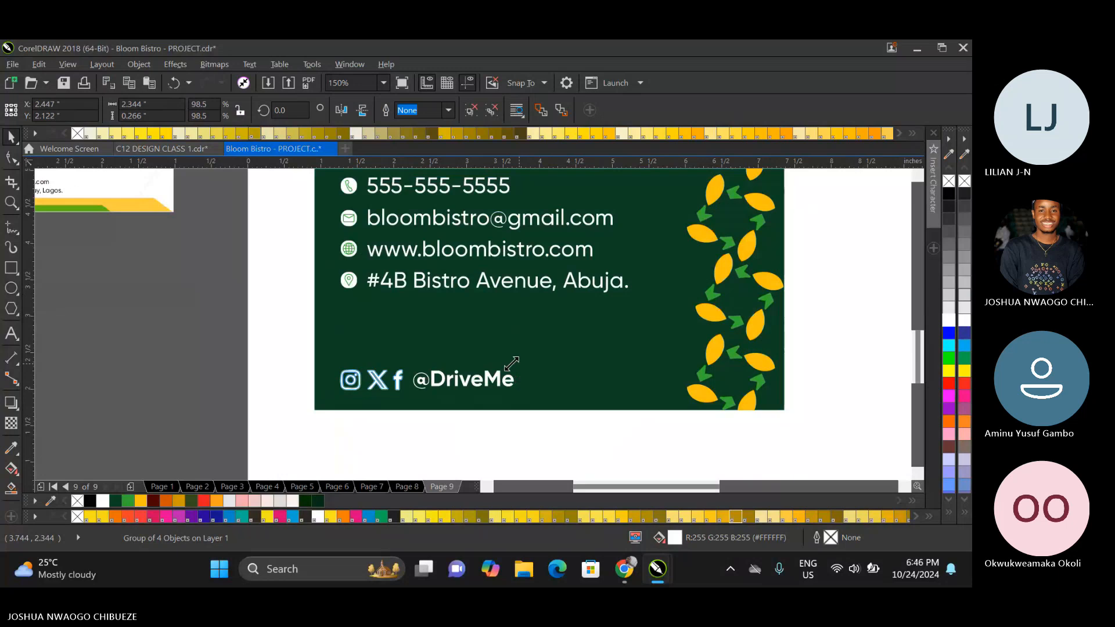
drag(511, 364, 489, 358)
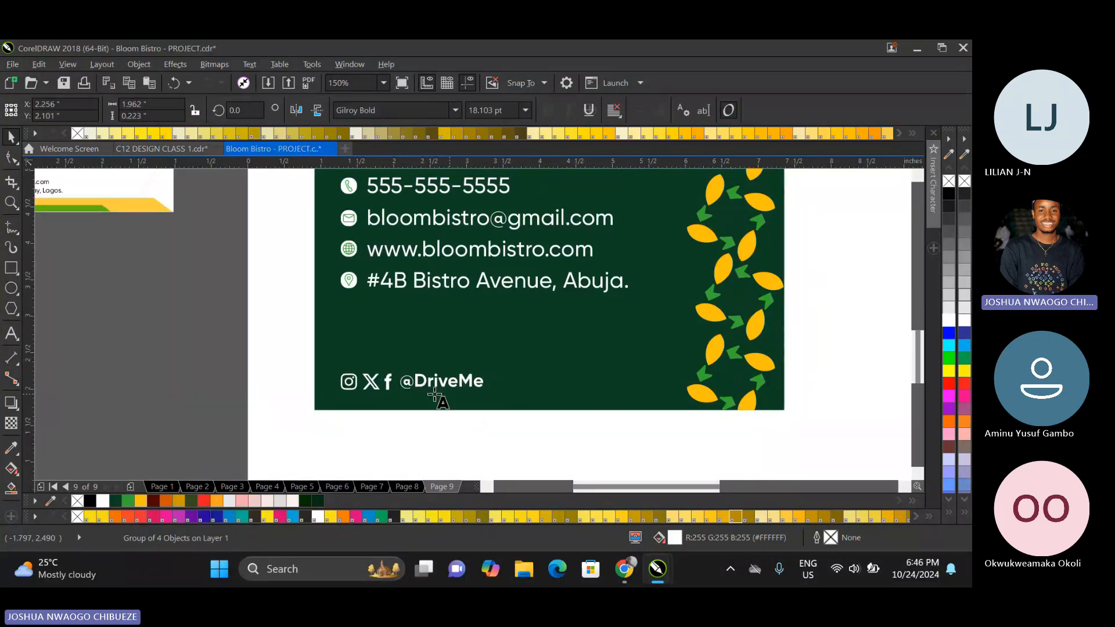
key(F8)
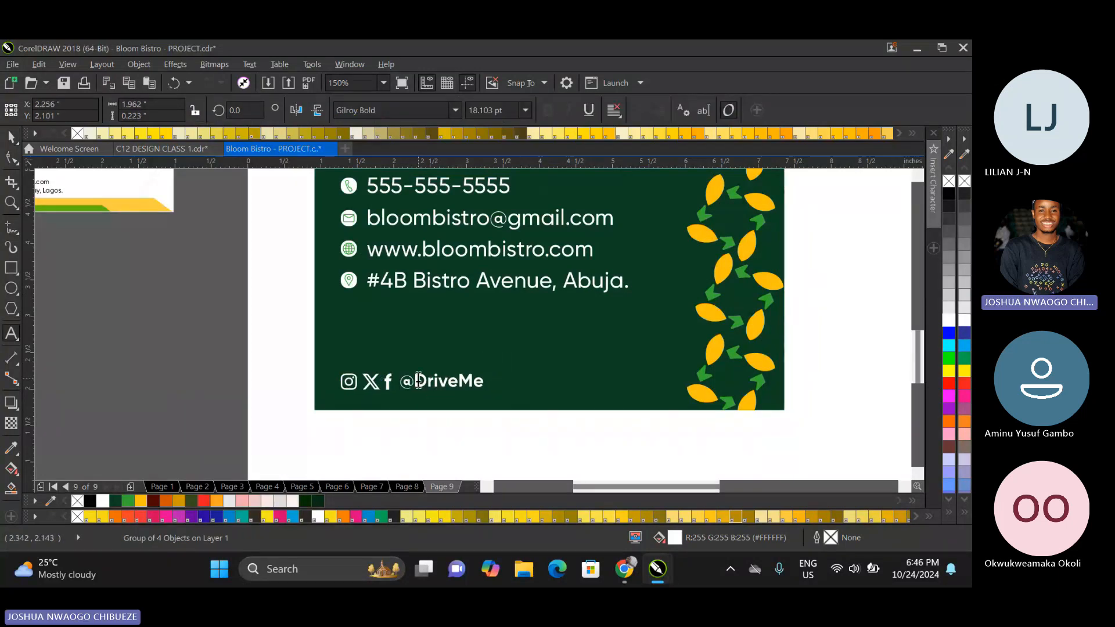
double_click(507, 389)
text(B)
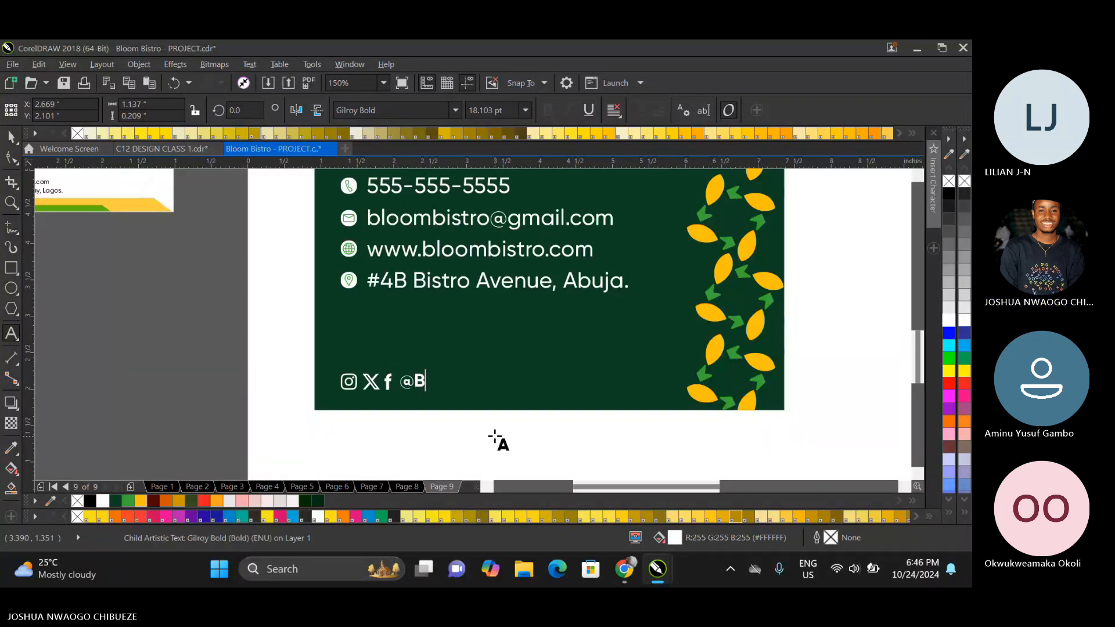
text(loomBistro)
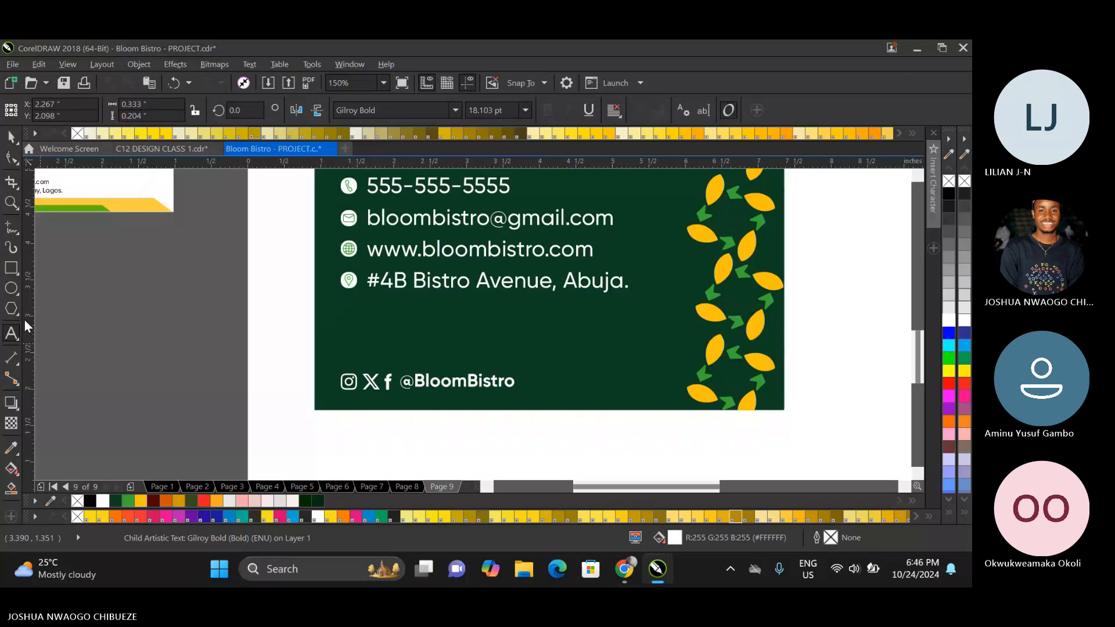
click(10, 137)
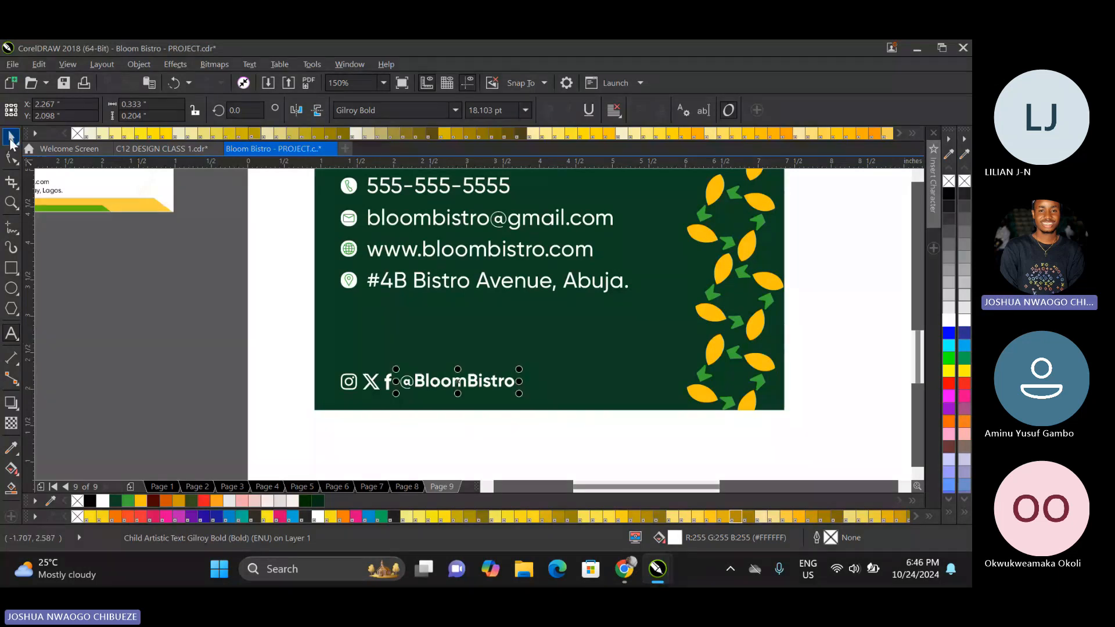
right_click(369, 381)
click(404, 240)
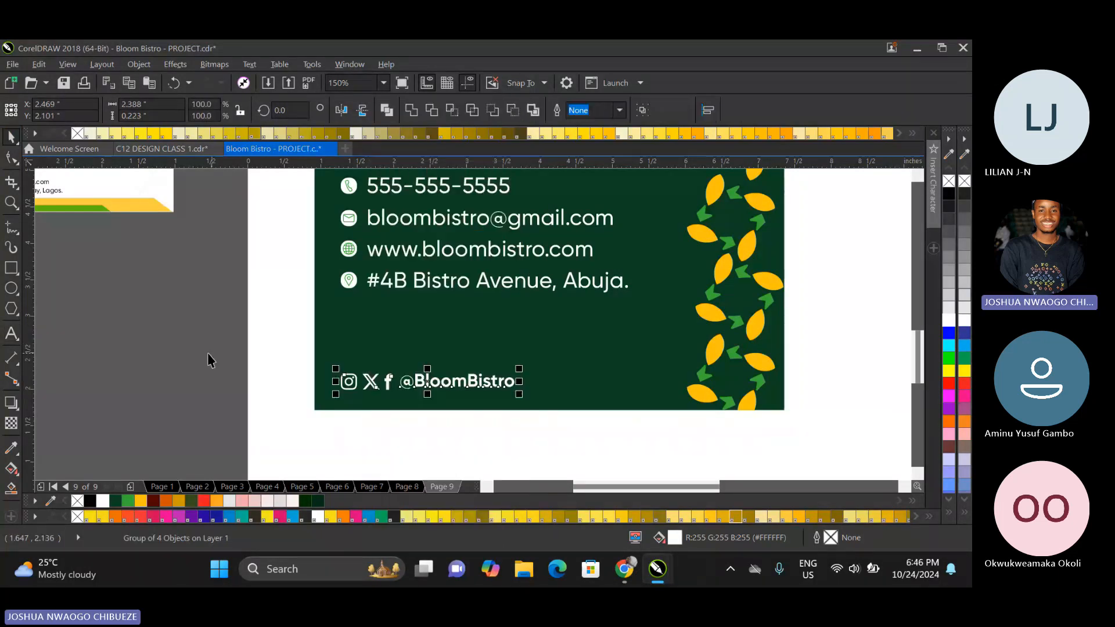
Try a yellow fill (#FFC10E) on the Instagram, X and Facebook icons.
click(383, 389)
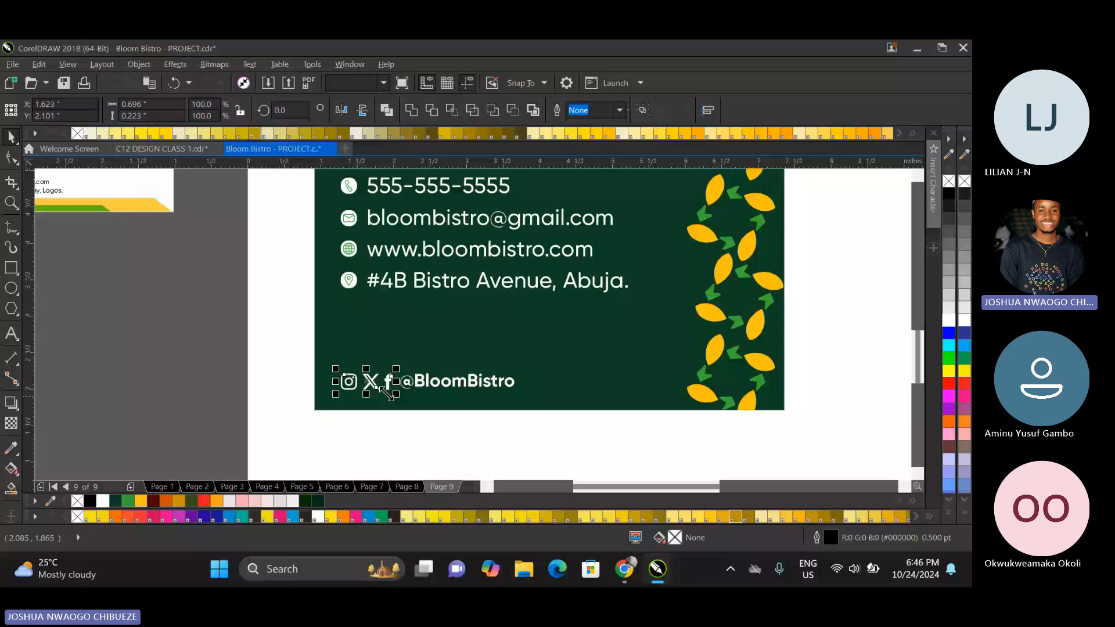
click(140, 500)
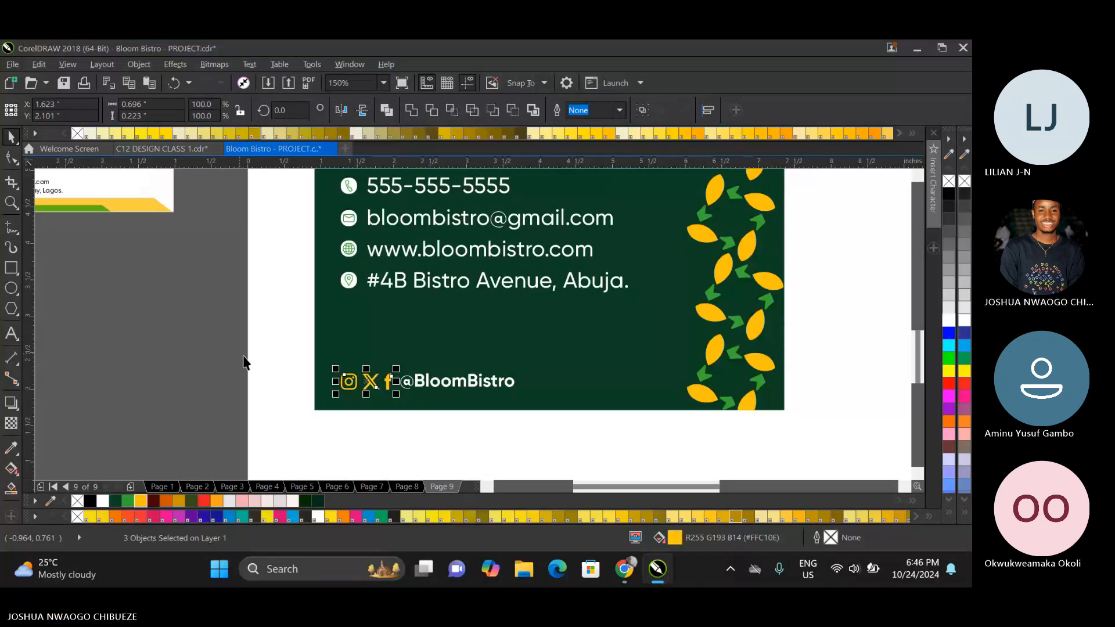
scroll(244, 363, down, 2)
click(129, 360)
scroll(212, 371, up, 2)
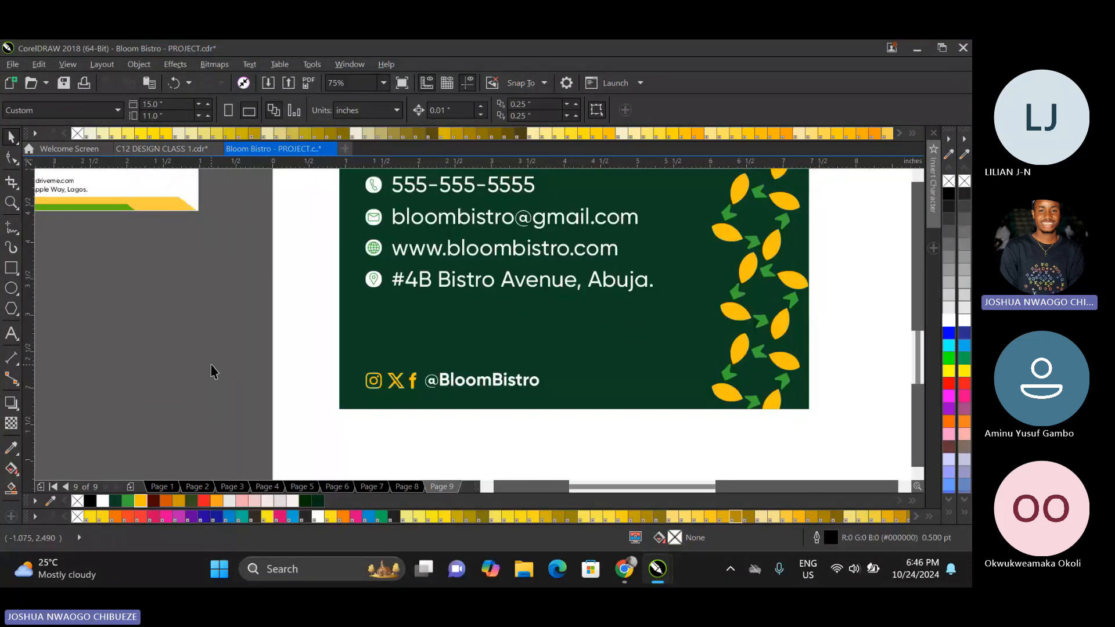
Try a bright green fill (#38AB34) on the three social media icons.
drag(211, 364, 420, 398)
click(127, 503)
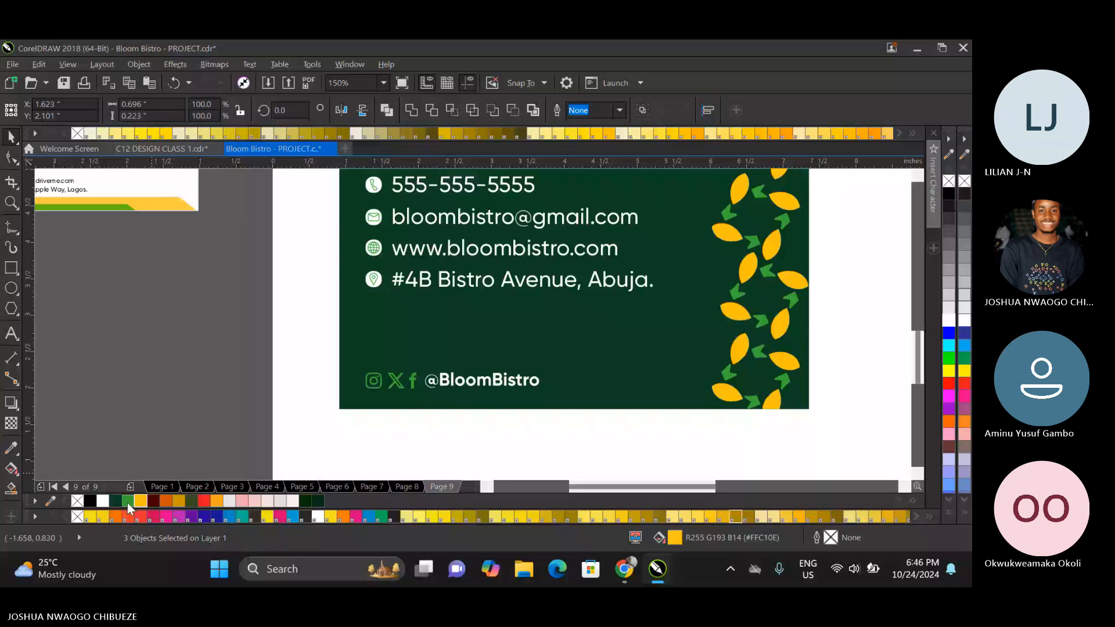
scroll(342, 363, down, 1)
click(288, 378)
scroll(309, 365, up, 1)
Fill the three social media icons with white and scale them with the handle to about 2.17 in wide.
drag(270, 355, 468, 384)
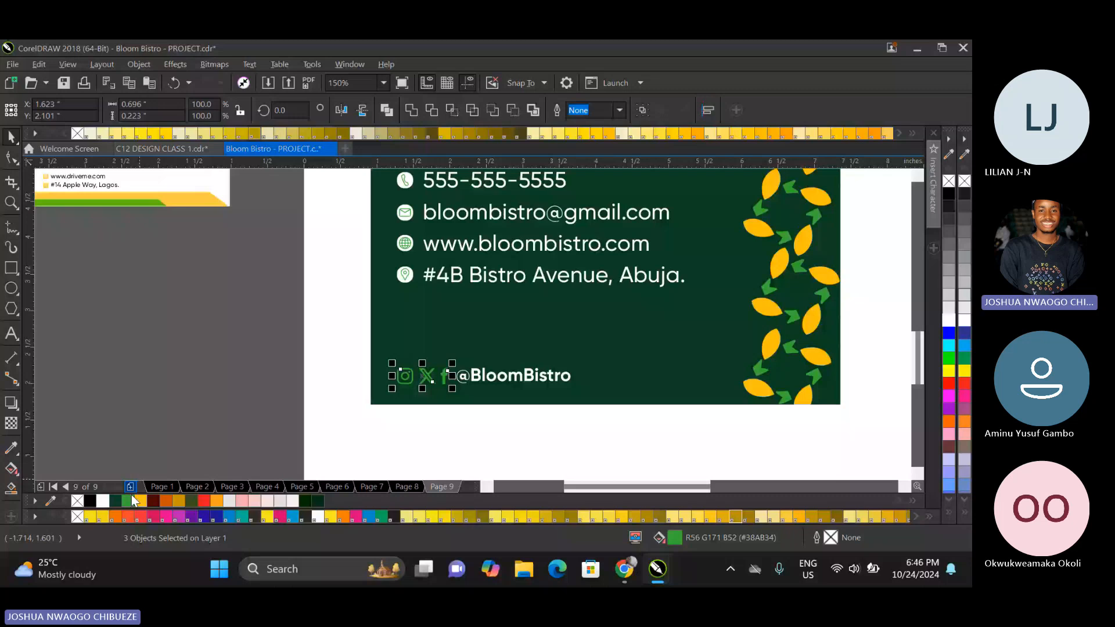
click(103, 501)
shift+click(558, 375)
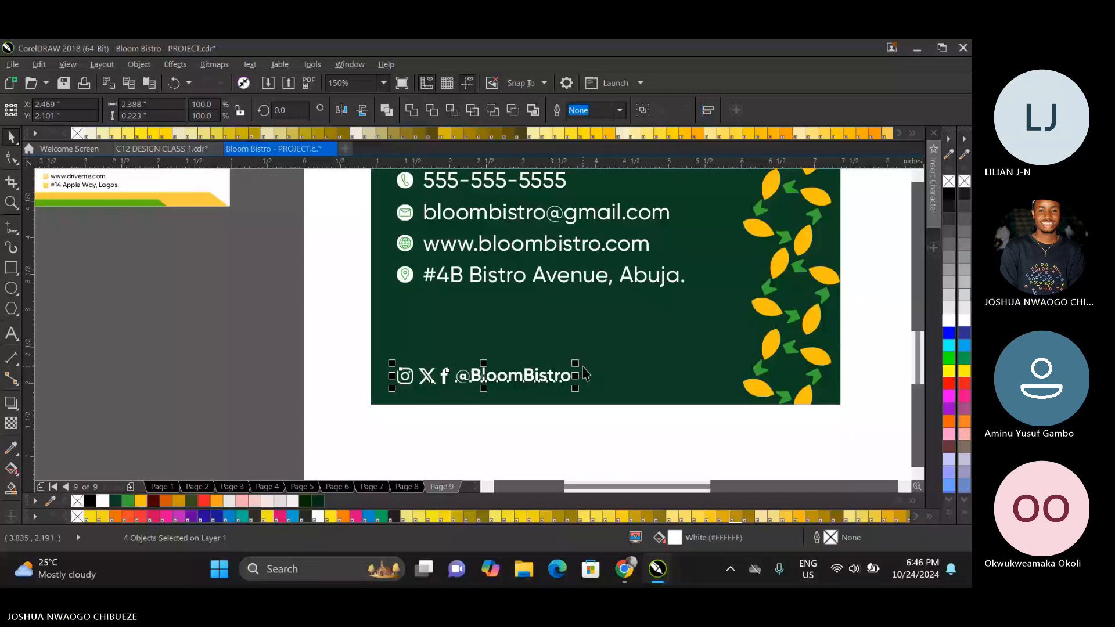
drag(574, 363, 559, 365)
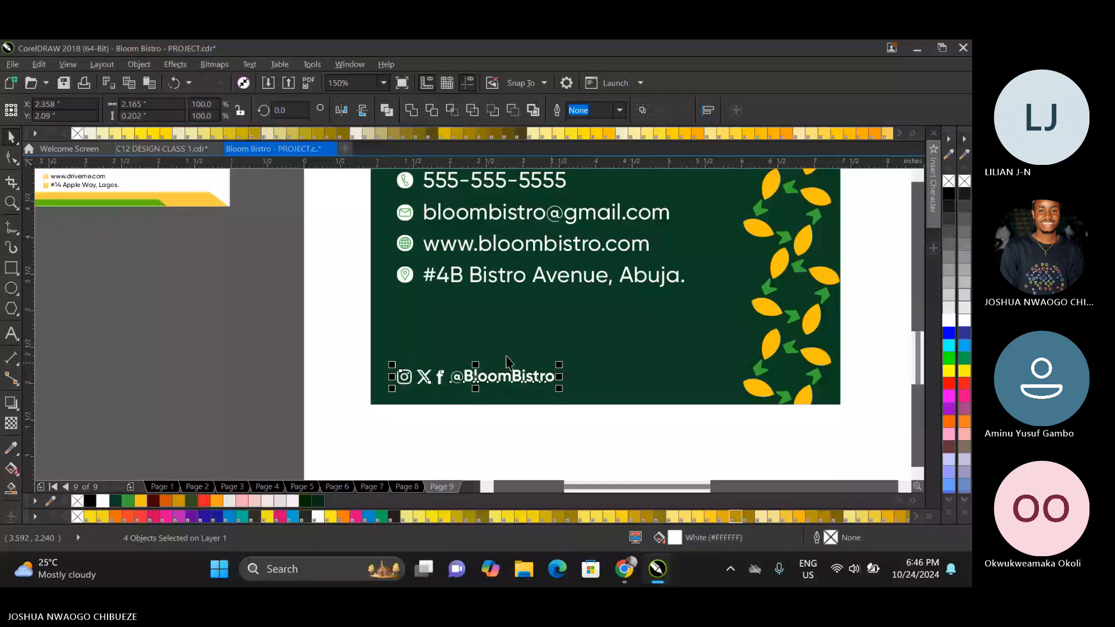
Group the contact details with the social media row and centre the group vertically on the dark green card.
key(F3)
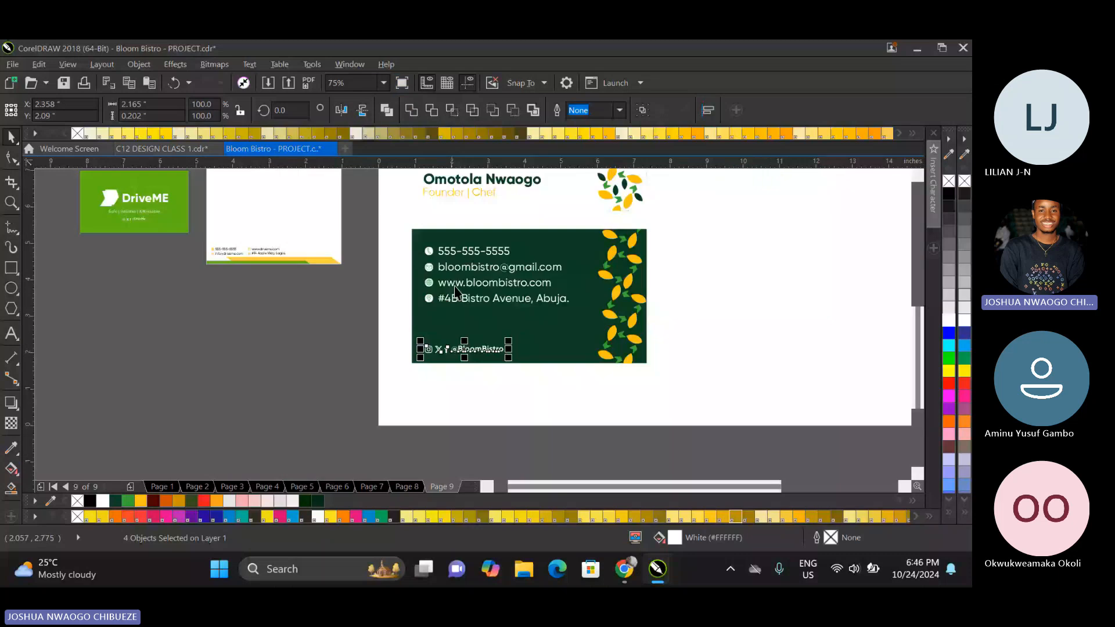
drag(361, 240, 580, 364)
key(ctrl+g)
shift+click(587, 265)
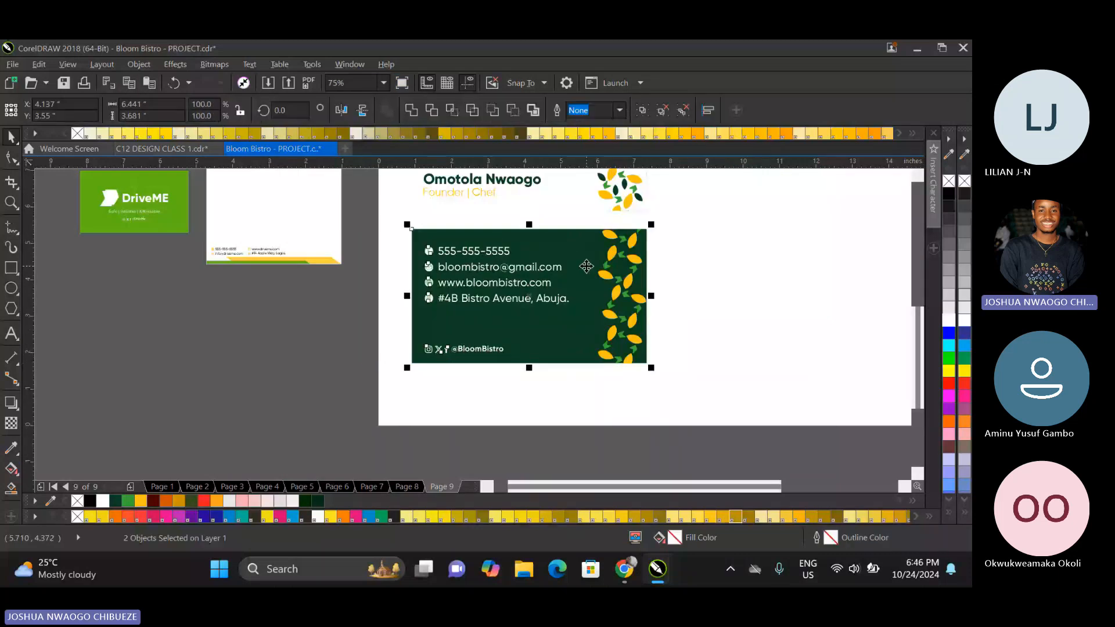
key(e)
key(Escape)
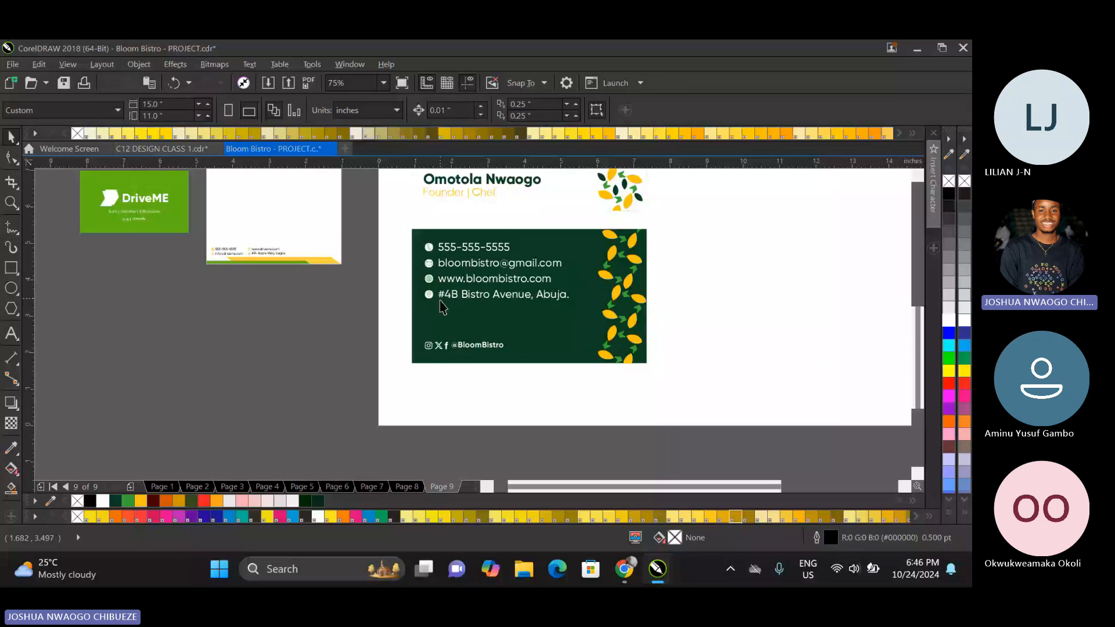
Add a page-sized 15 × 11 in background rectangle behind the business cards and fill it with green (#38AB34).
scroll(430, 320, down, 2)
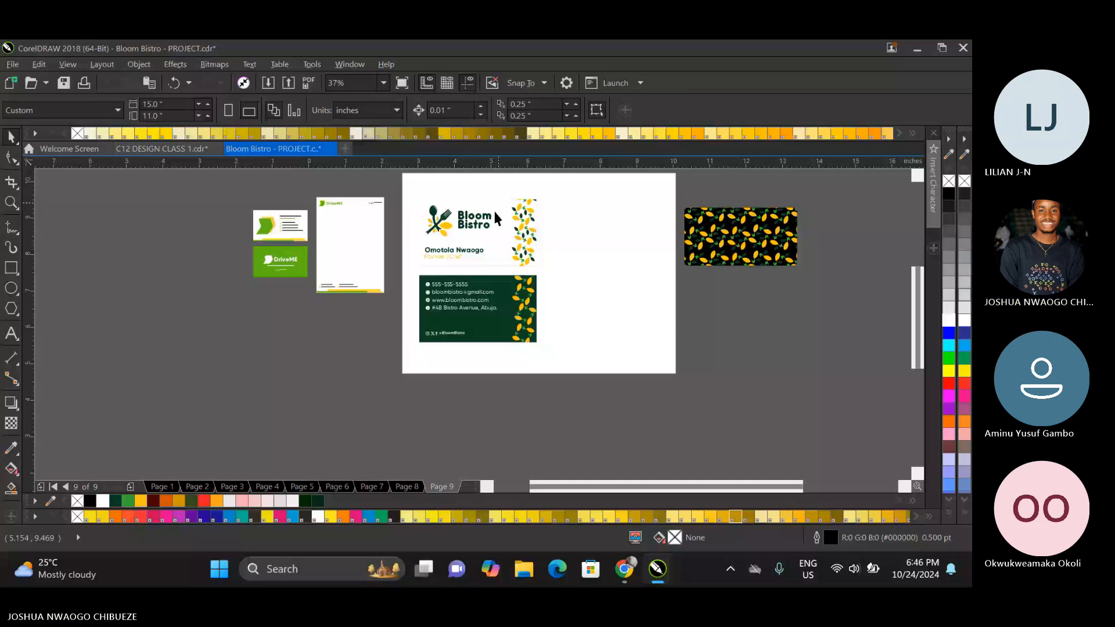
click(492, 208)
scroll(492, 208, up, 2)
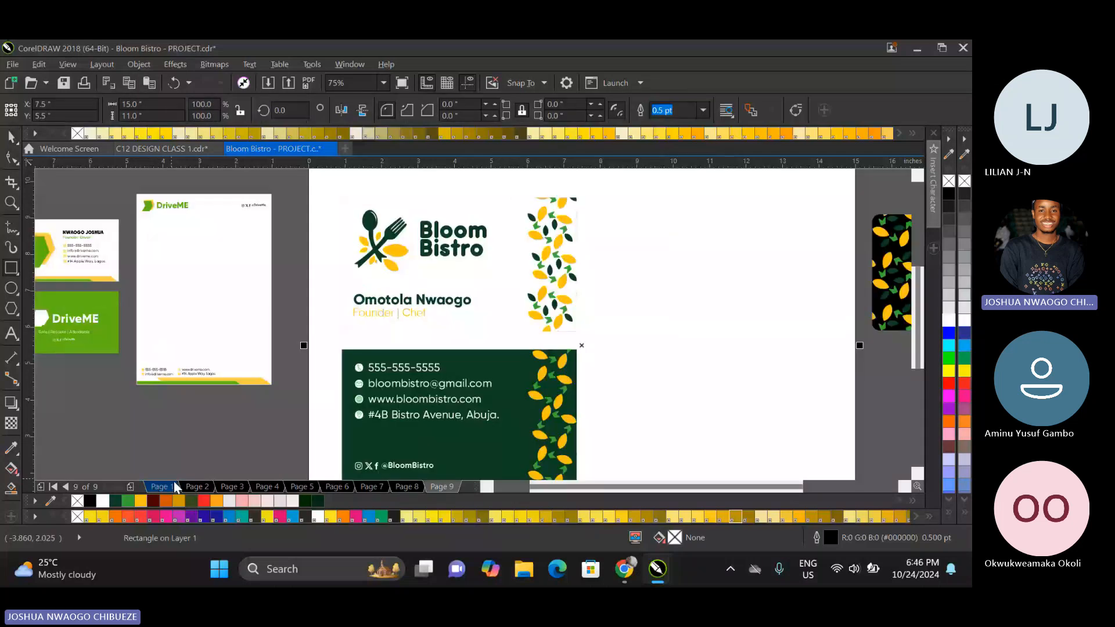
click(128, 501)
scroll(318, 318, down, 2)
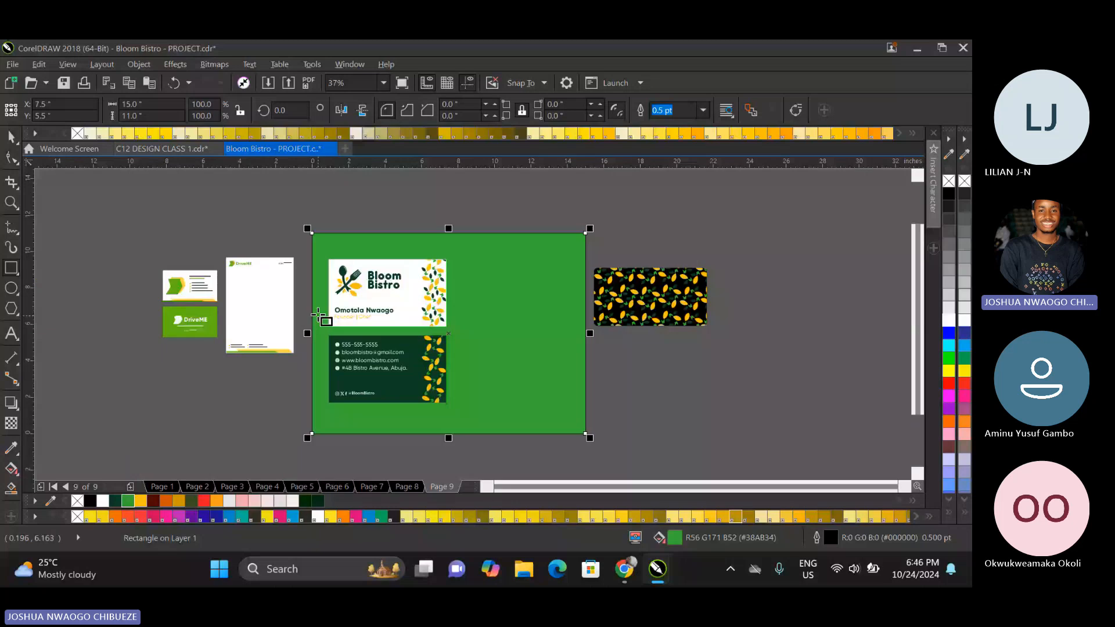
key(space)
click(340, 201)
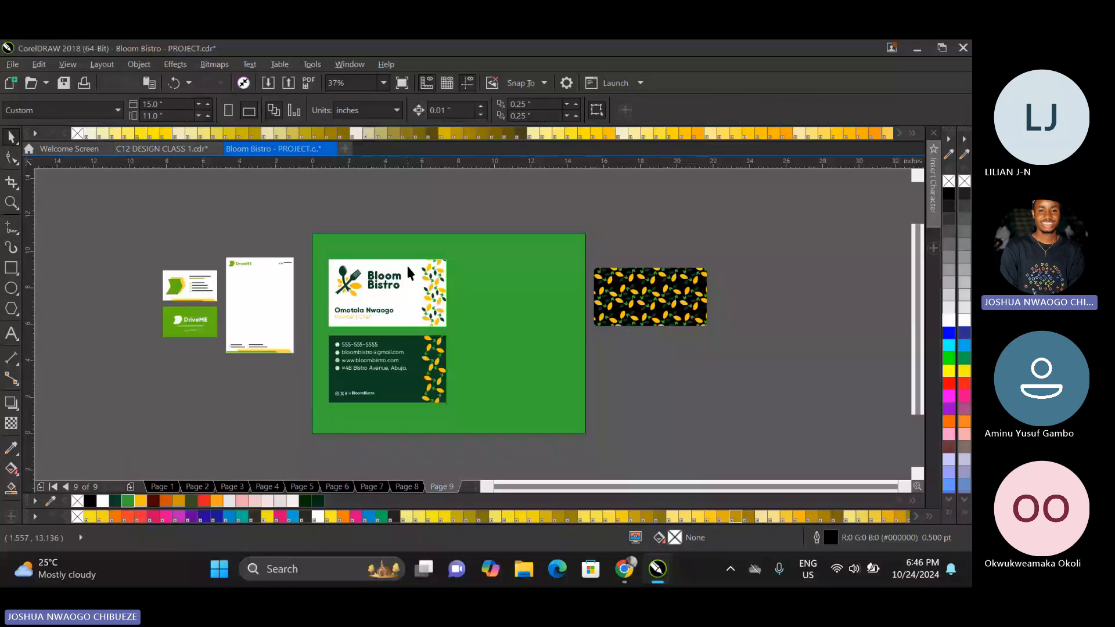
Remove the outline from the white business card and nudge its Founder | Chef line slightly down.
click(408, 267)
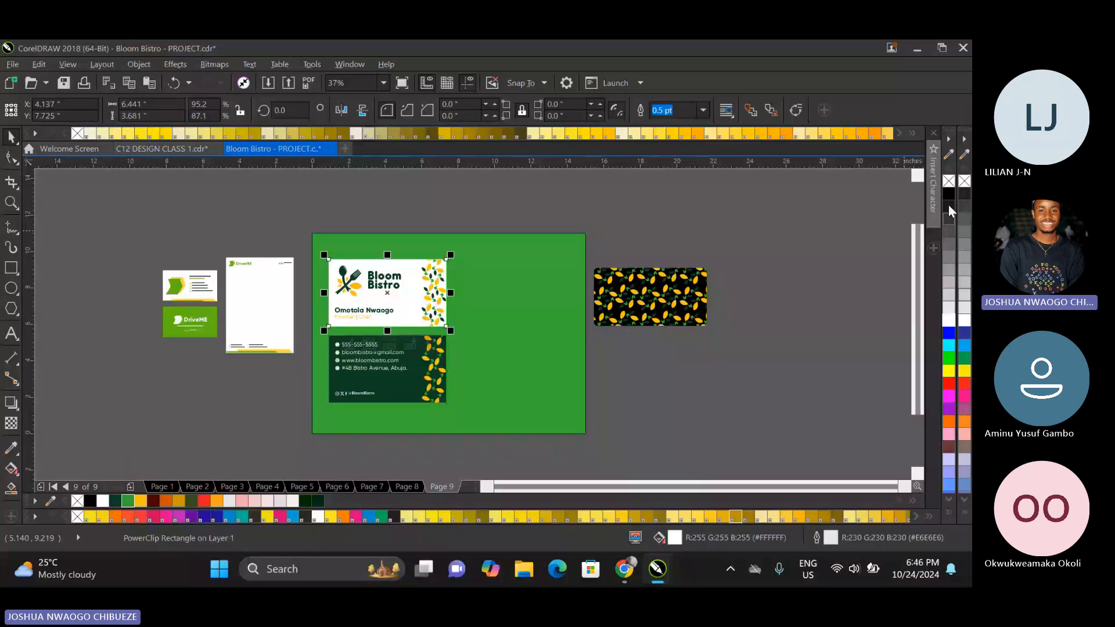
right_click(949, 182)
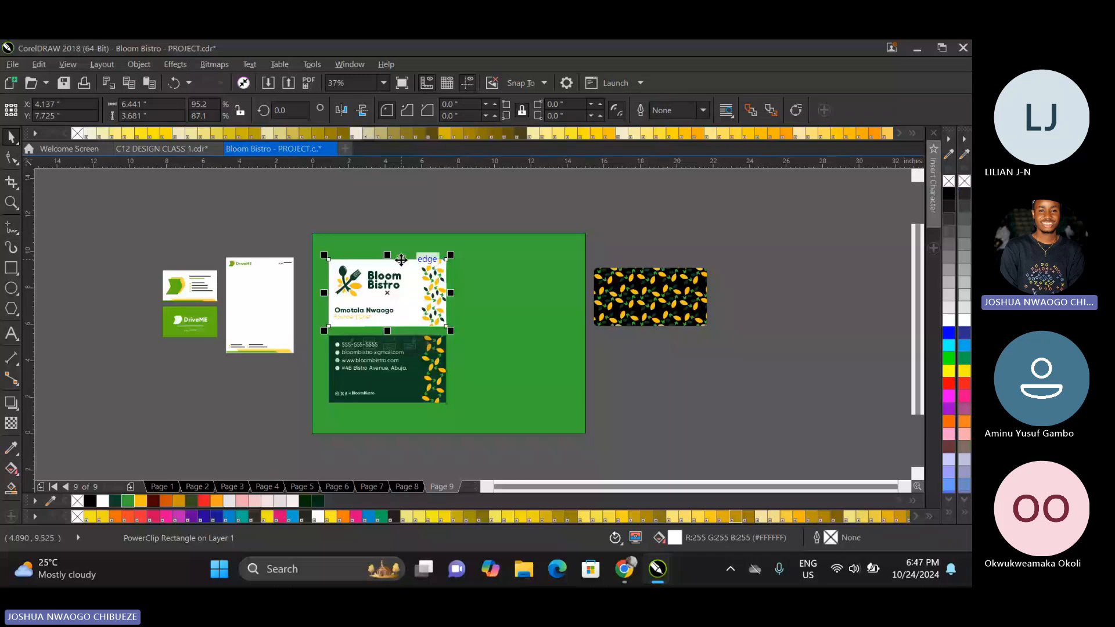
scroll(400, 259, up, 3)
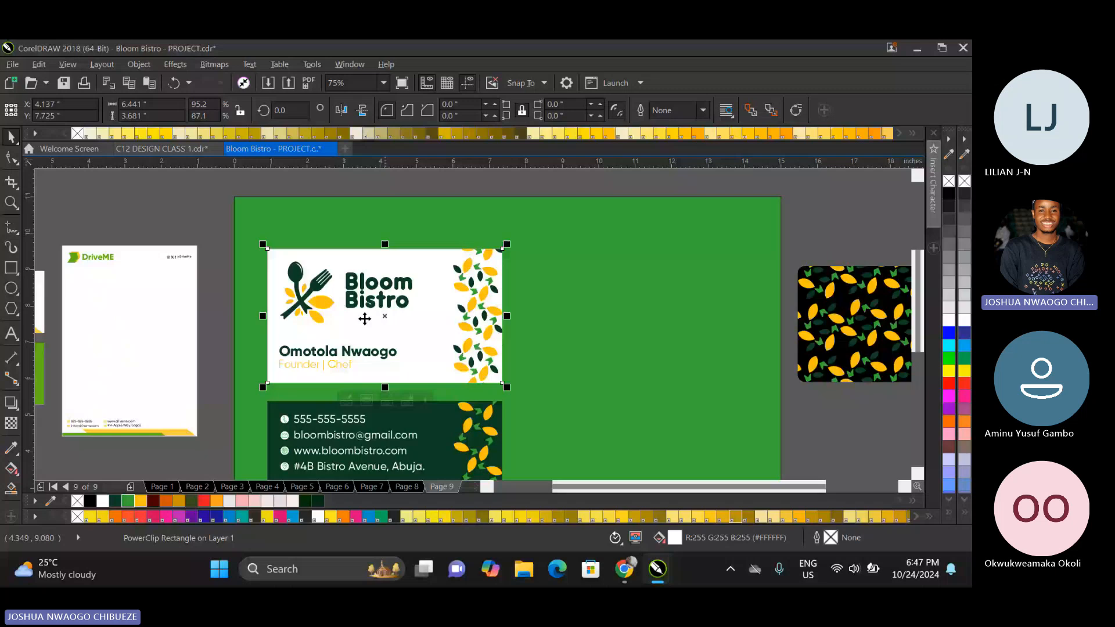
ctrl+click(343, 357)
right_click(342, 357)
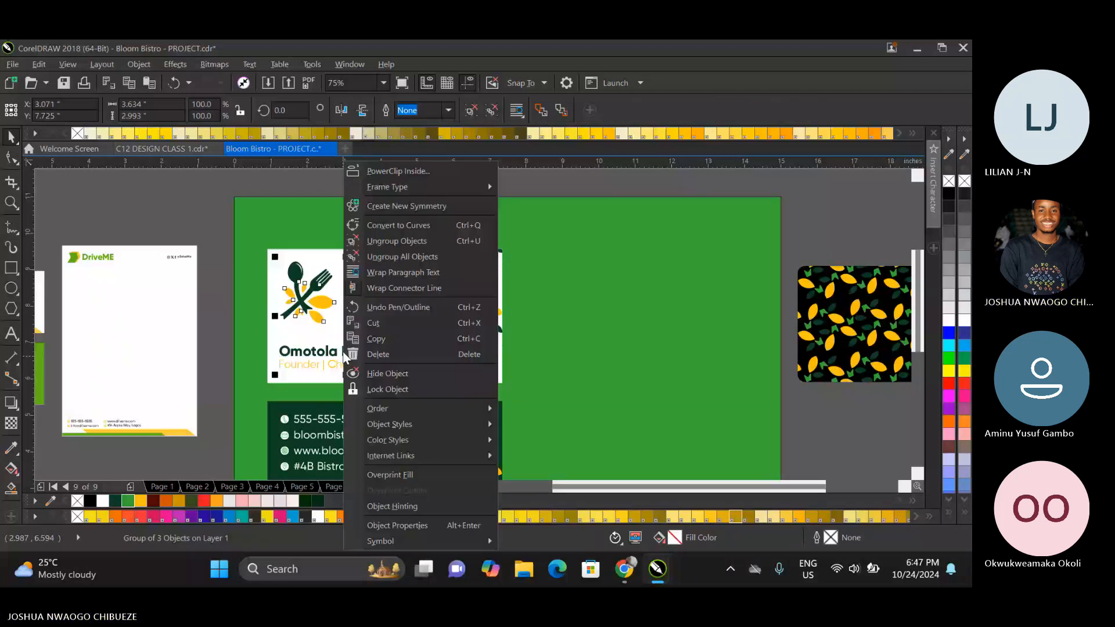
key(Escape)
ctrl+click(330, 364)
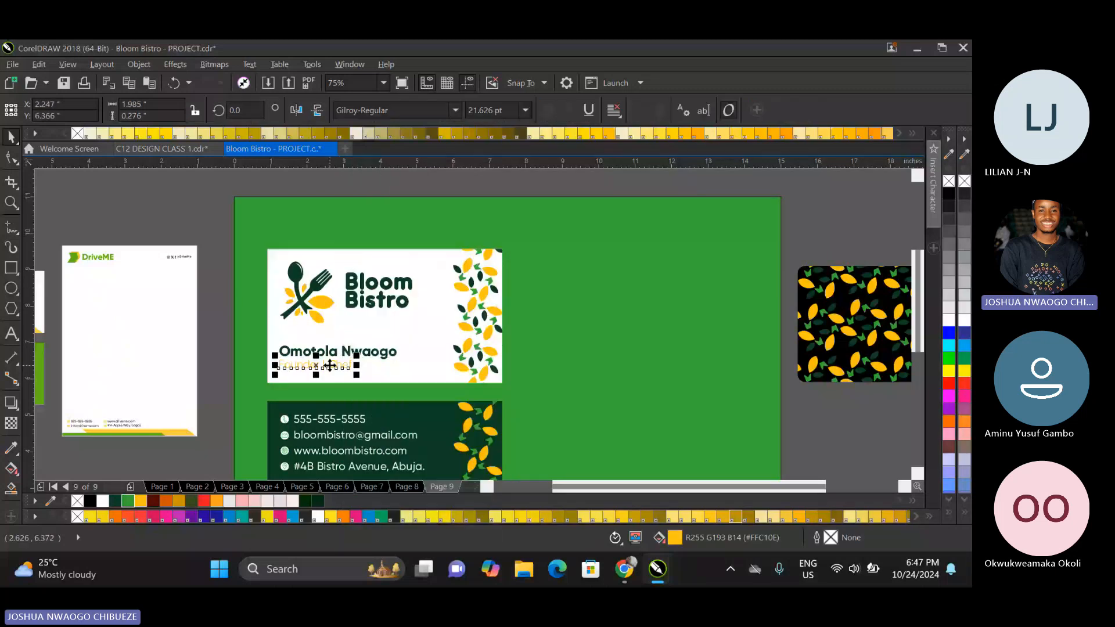
drag(330, 364, 329, 365)
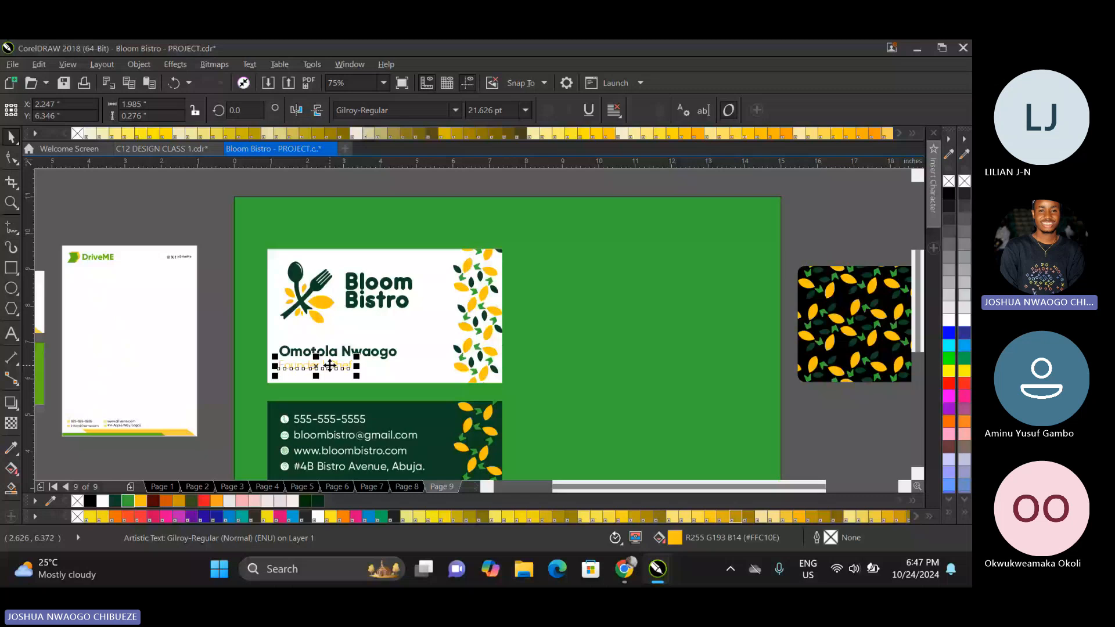
key(Down)
click(225, 317)
Examine how the DriveME sample business card beside the page lays out its name, title and contact details.
scroll(367, 318, down, 2)
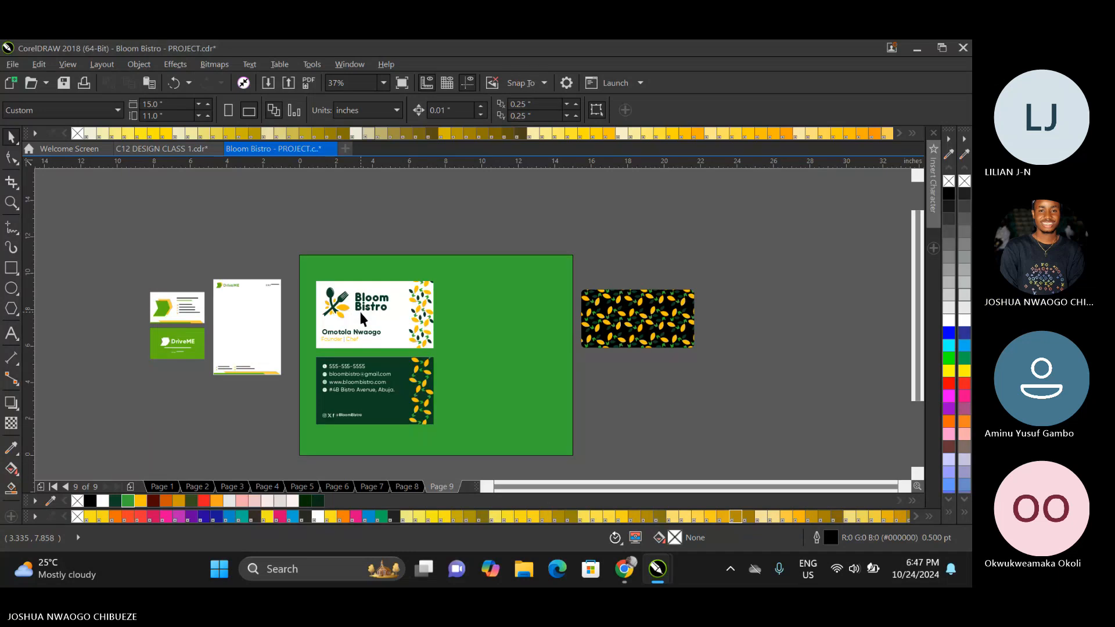
drag(287, 270, 335, 331)
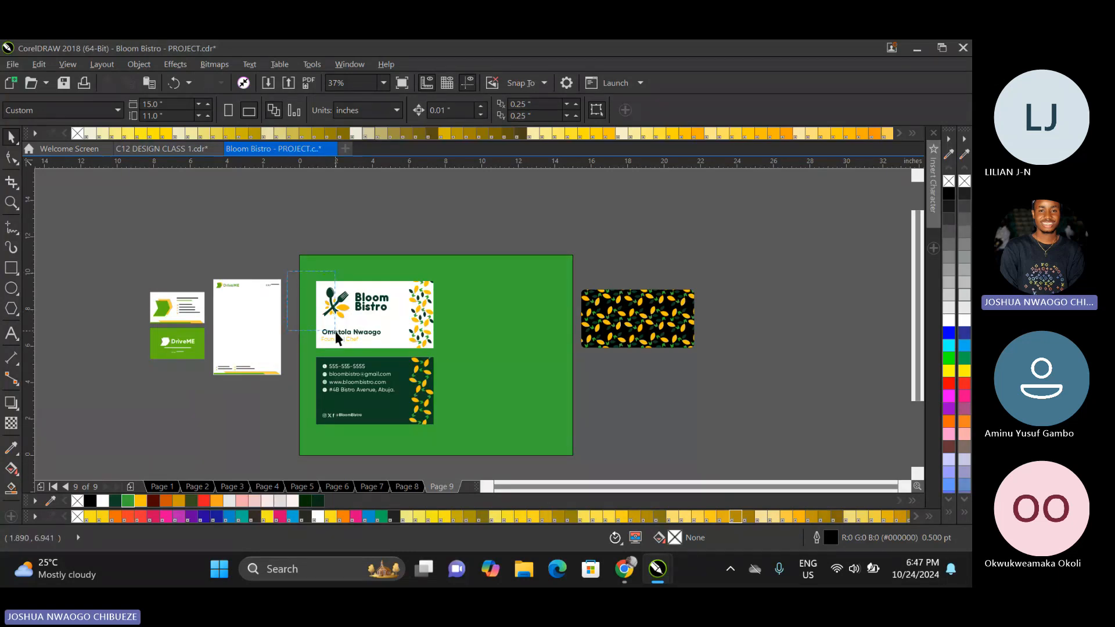
scroll(164, 308, up, 3)
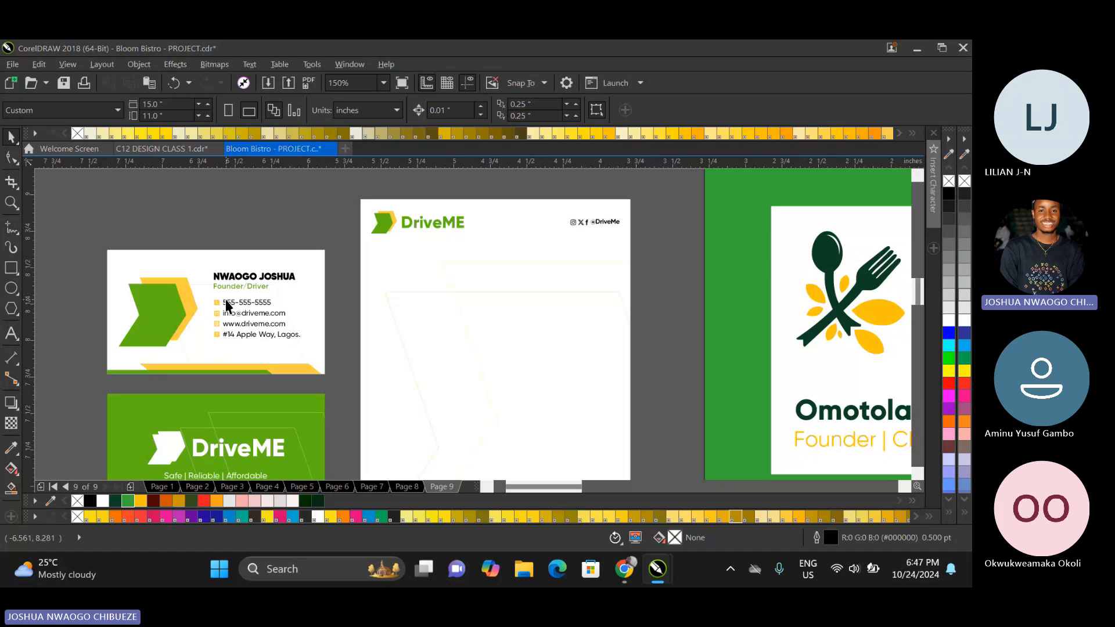
scroll(227, 306, up, 1)
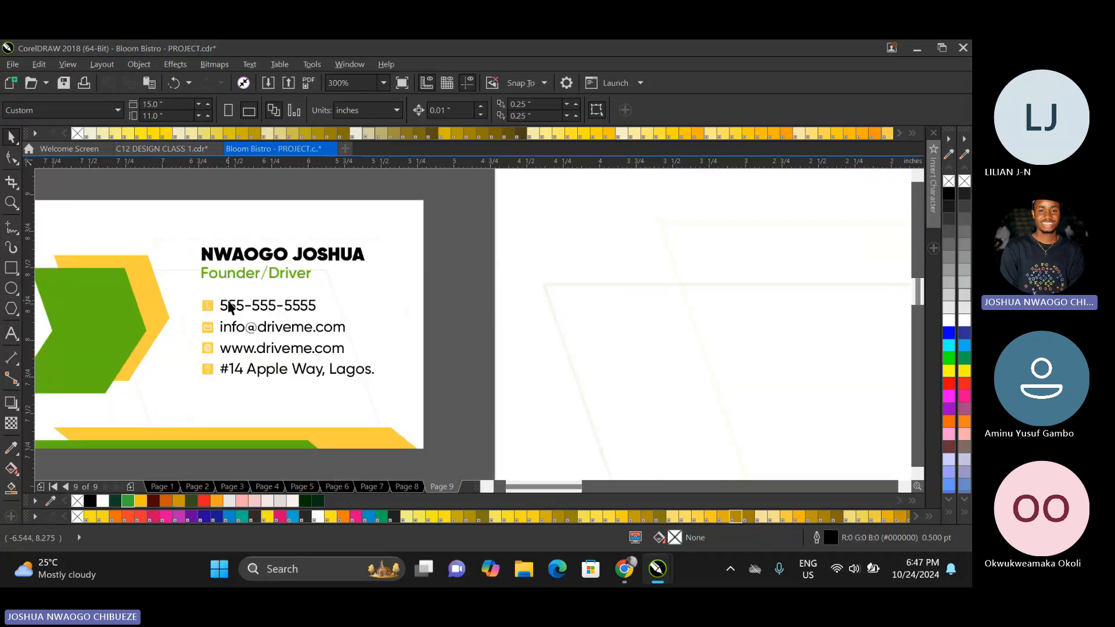
scroll(229, 306, down, 1)
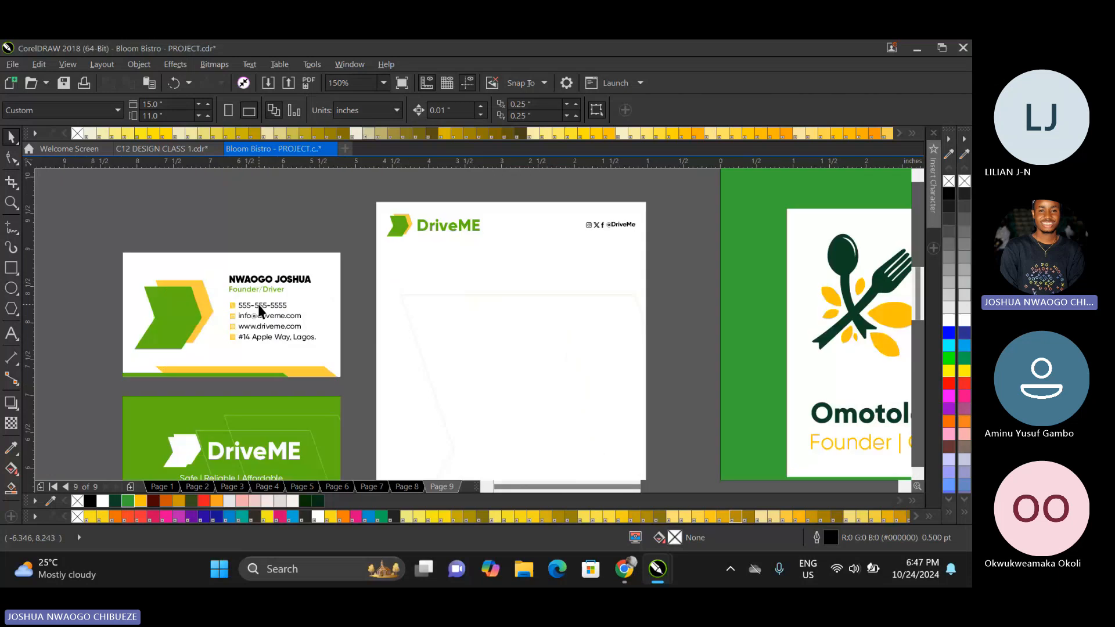
scroll(260, 312, down, 1)
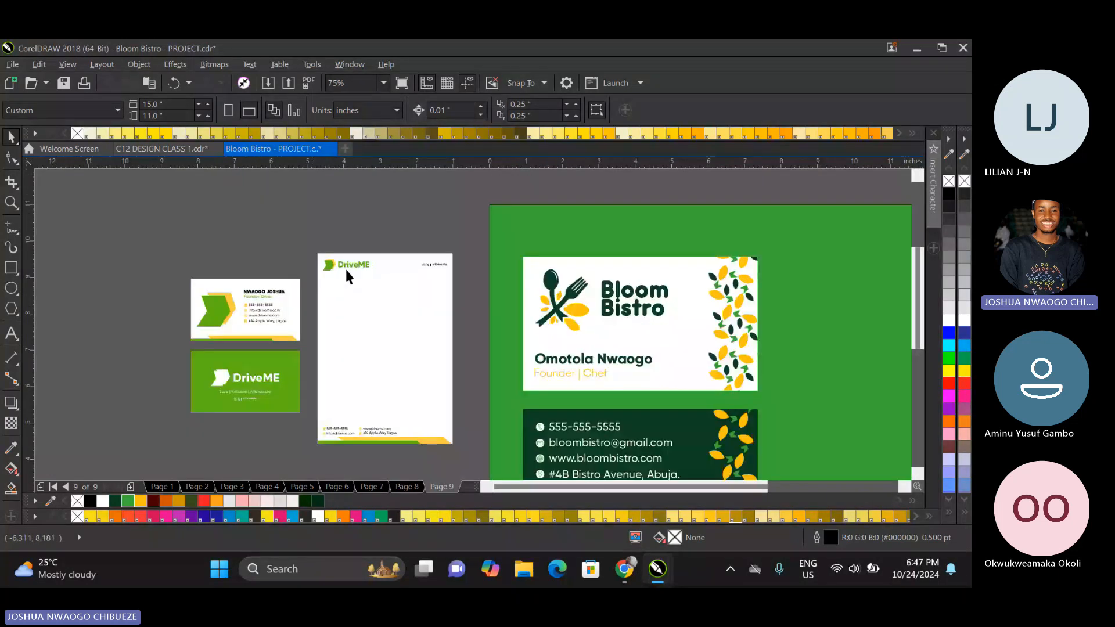
Switch to Chrome, show image results for "What is the business card?" and open VistaPrint's labelled card example.
click(635, 569)
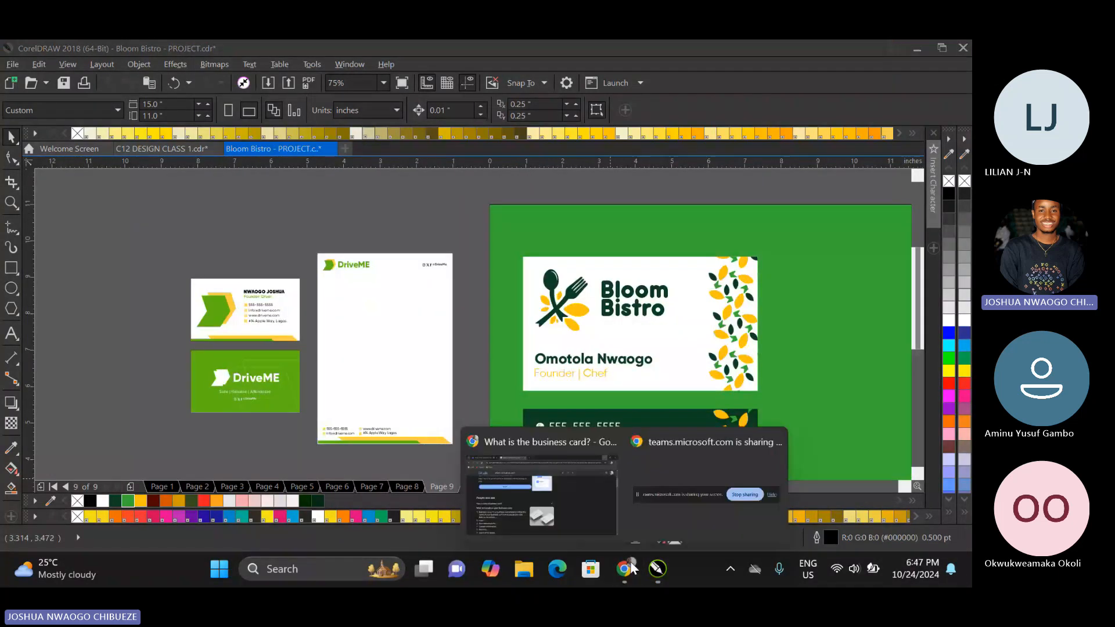
click(573, 510)
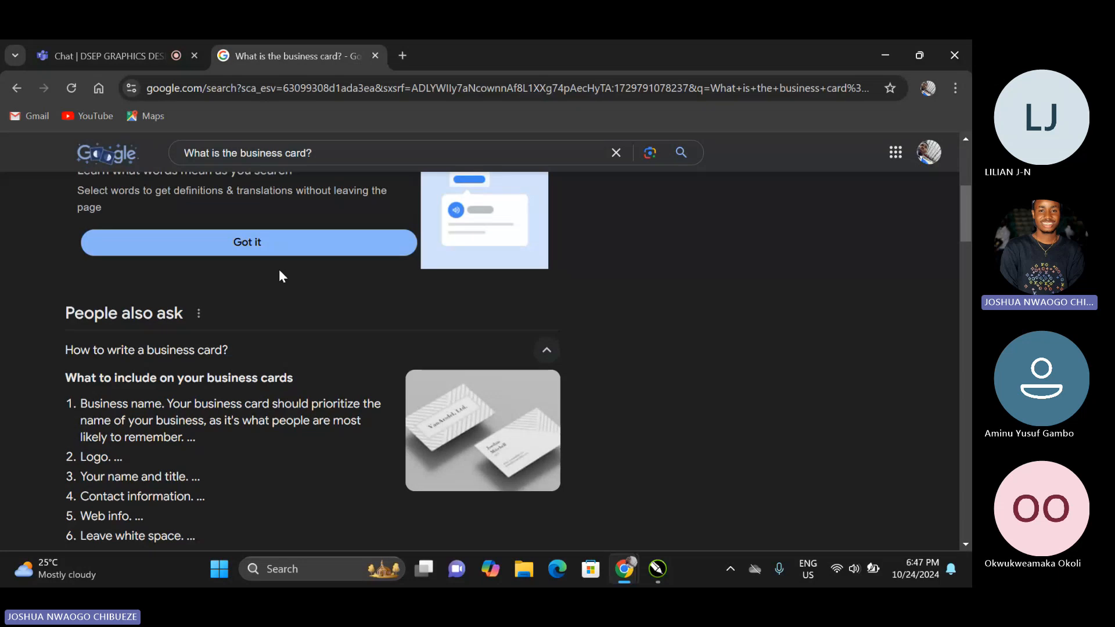
scroll(145, 237, up, 5)
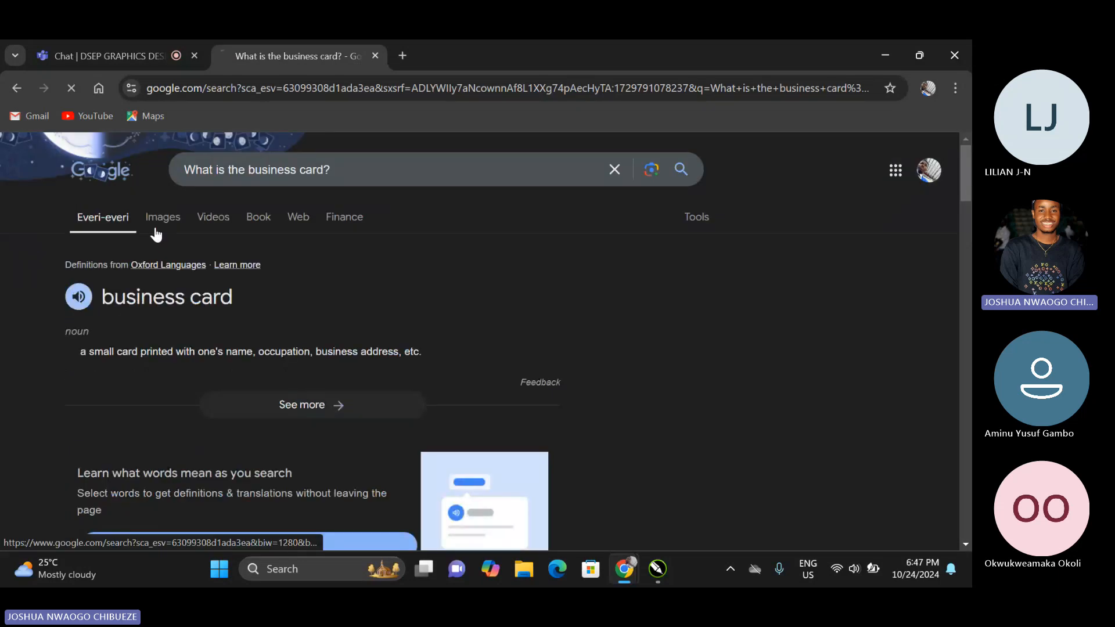
click(156, 227)
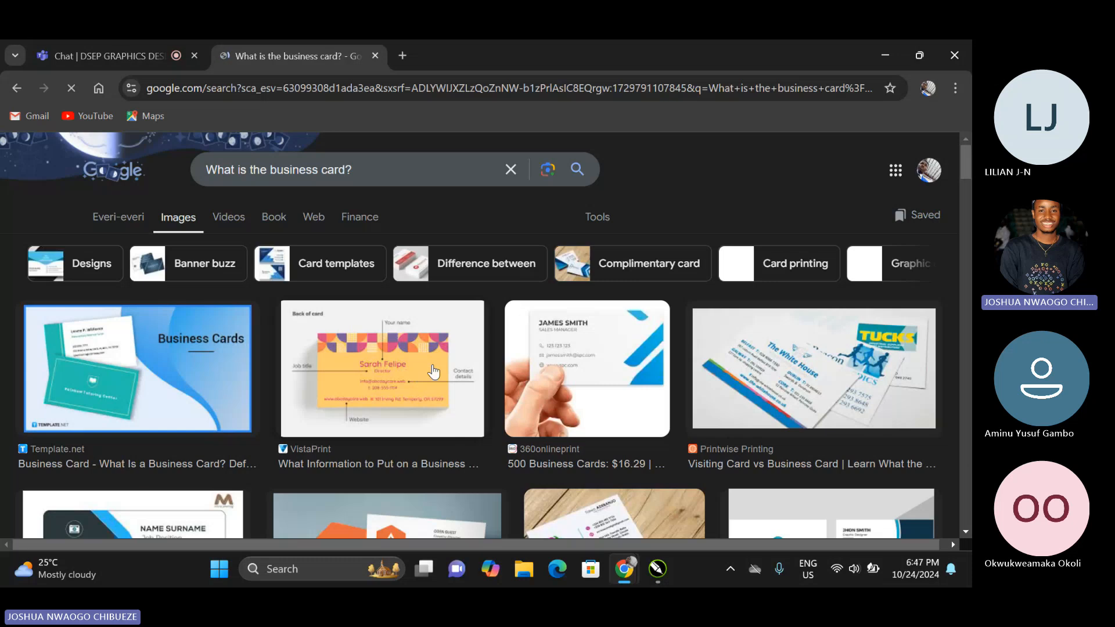
scroll(416, 383, down, 1)
scroll(407, 348, down, 1)
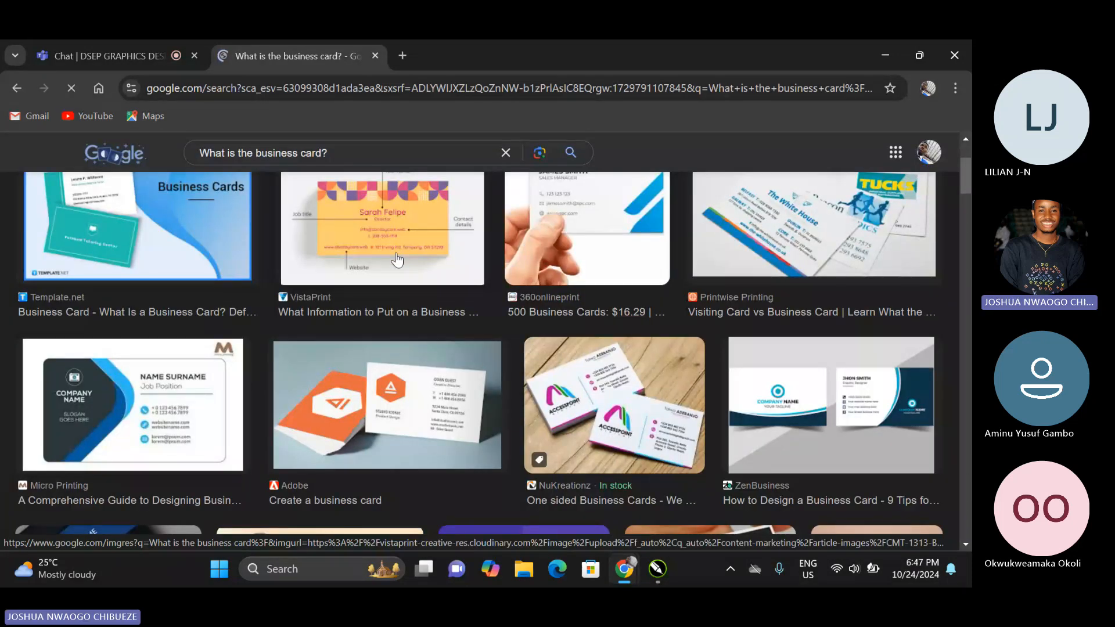
click(397, 260)
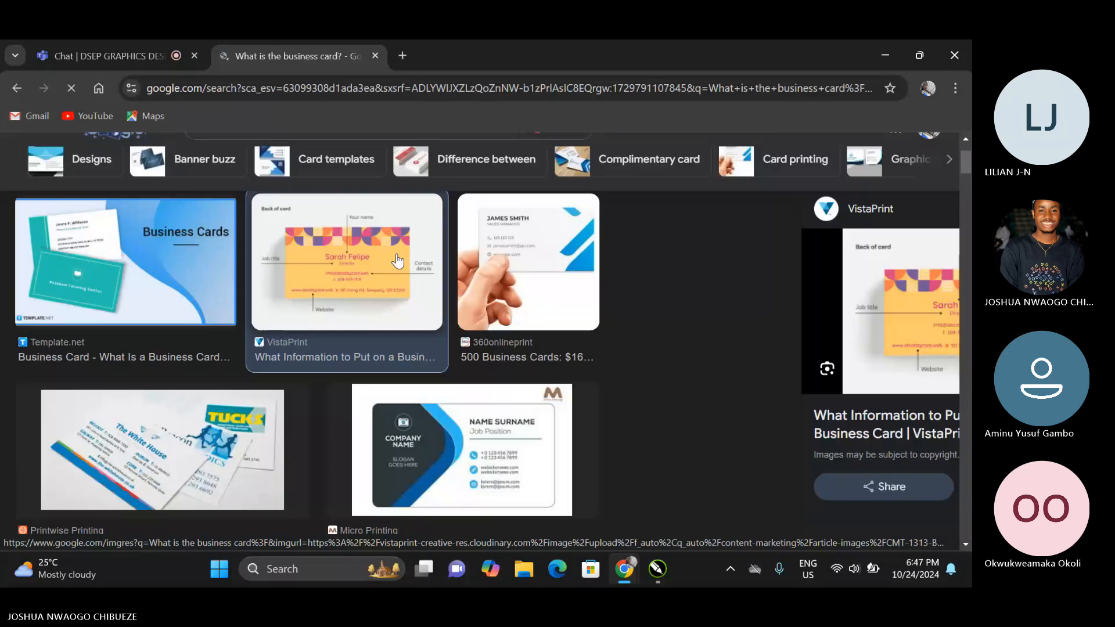
Browse the related and main image results for business card layouts and the information they include.
scroll(398, 262, down, 1)
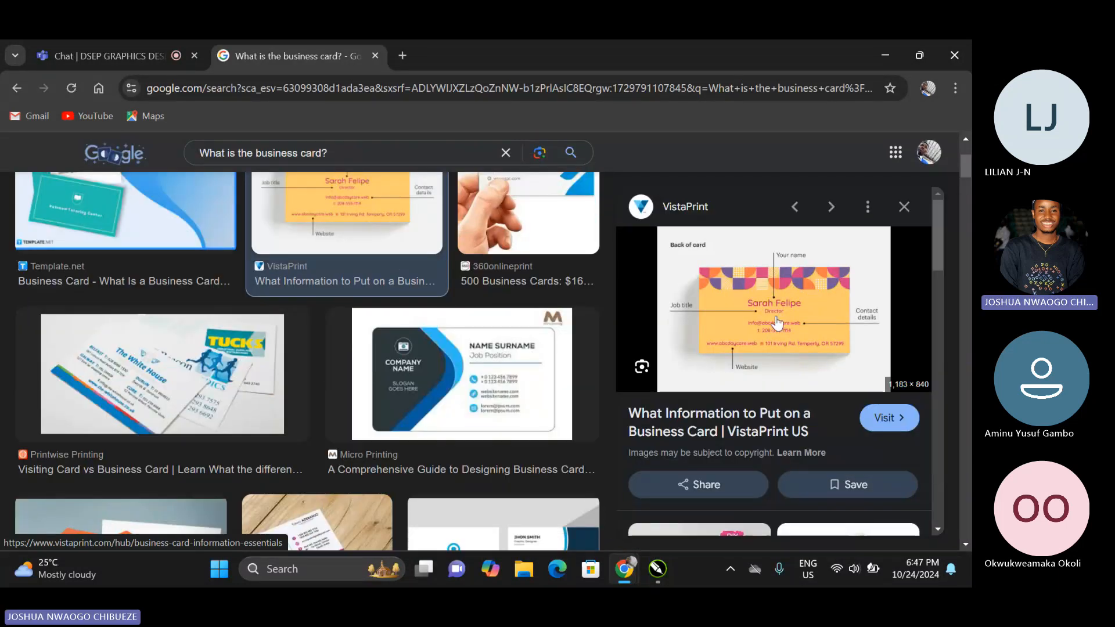
scroll(777, 322, down, 10)
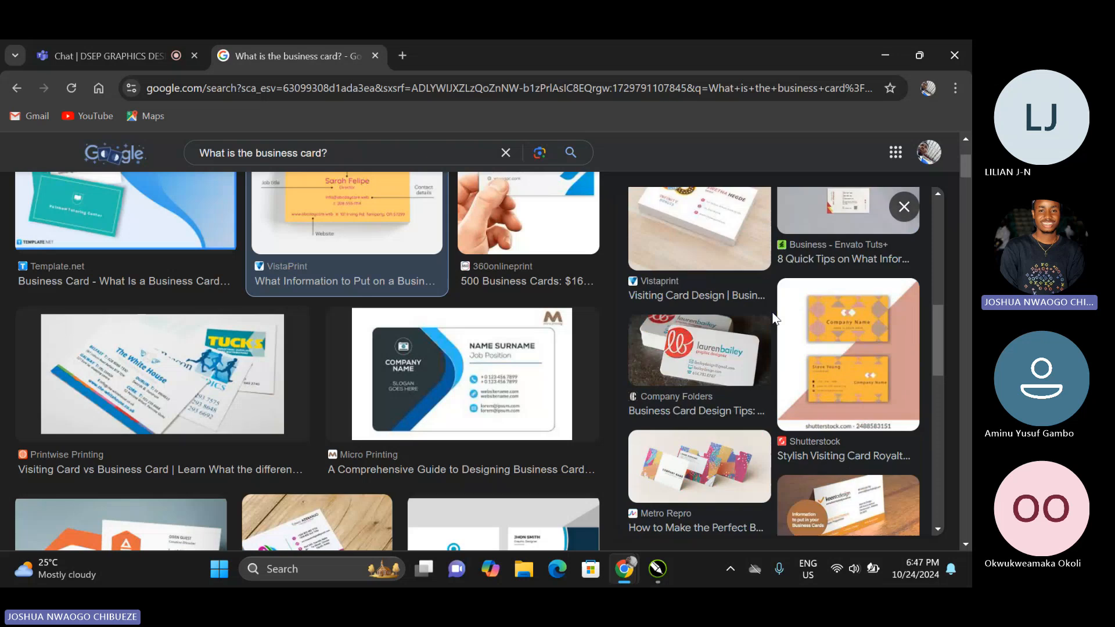
scroll(771, 319, down, 4)
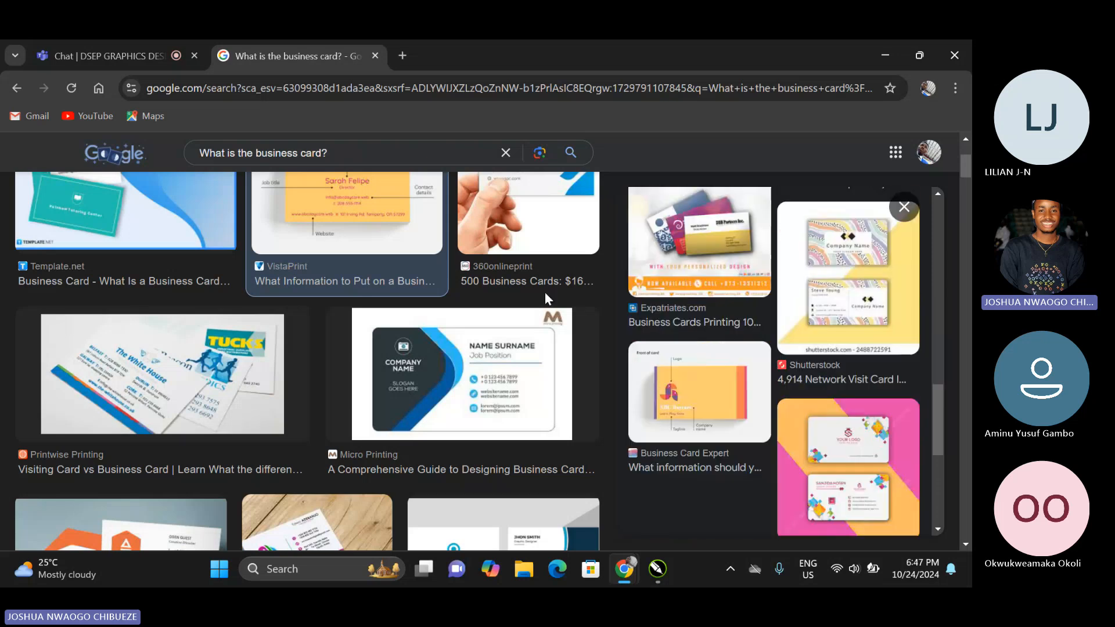
scroll(527, 308, down, 6)
scroll(527, 305, down, 1)
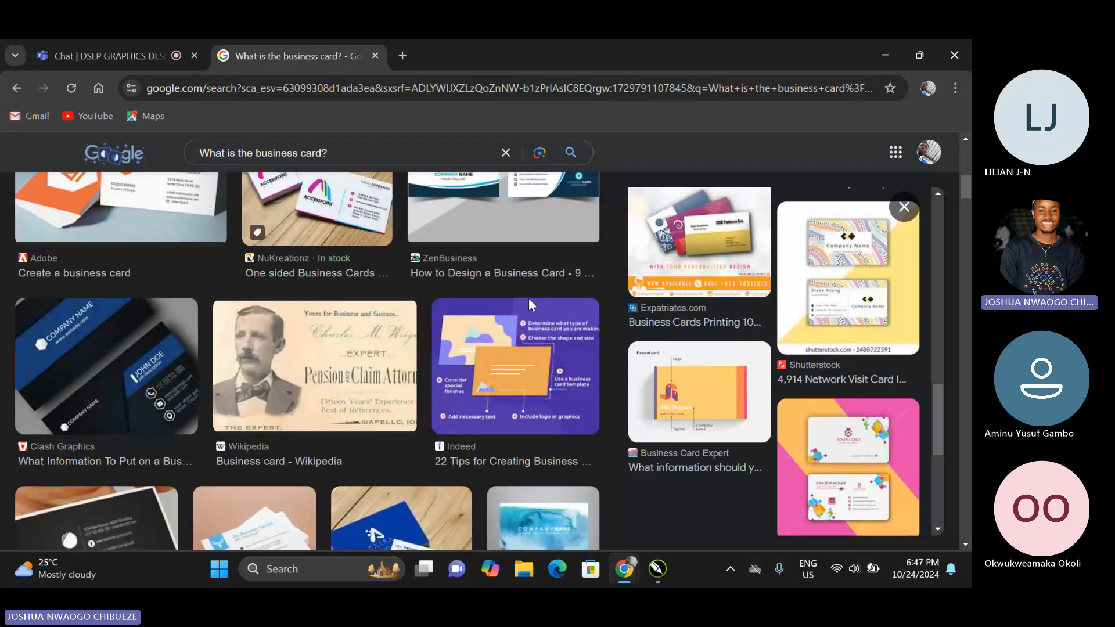
scroll(529, 302, down, 4)
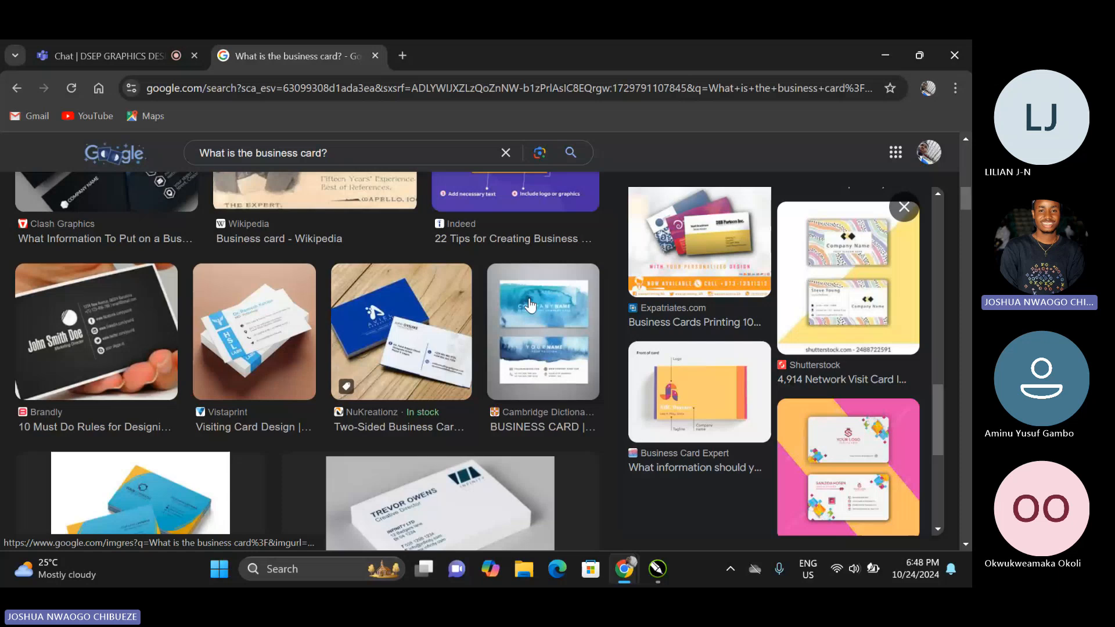
scroll(529, 304, down, 4)
scroll(532, 307, down, 1)
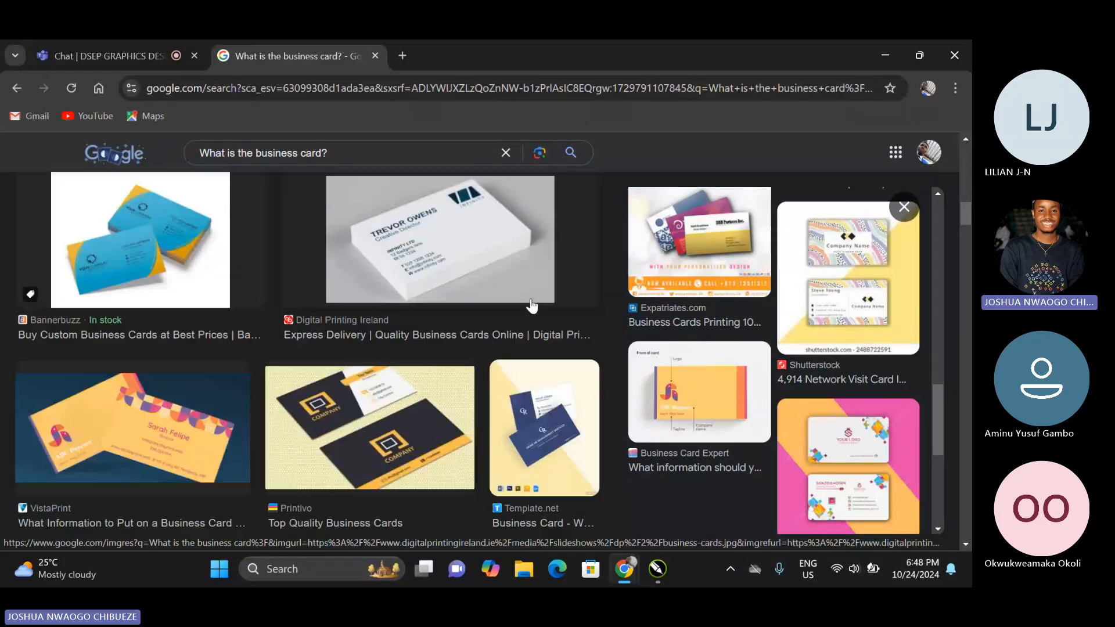
scroll(531, 306, down, 4)
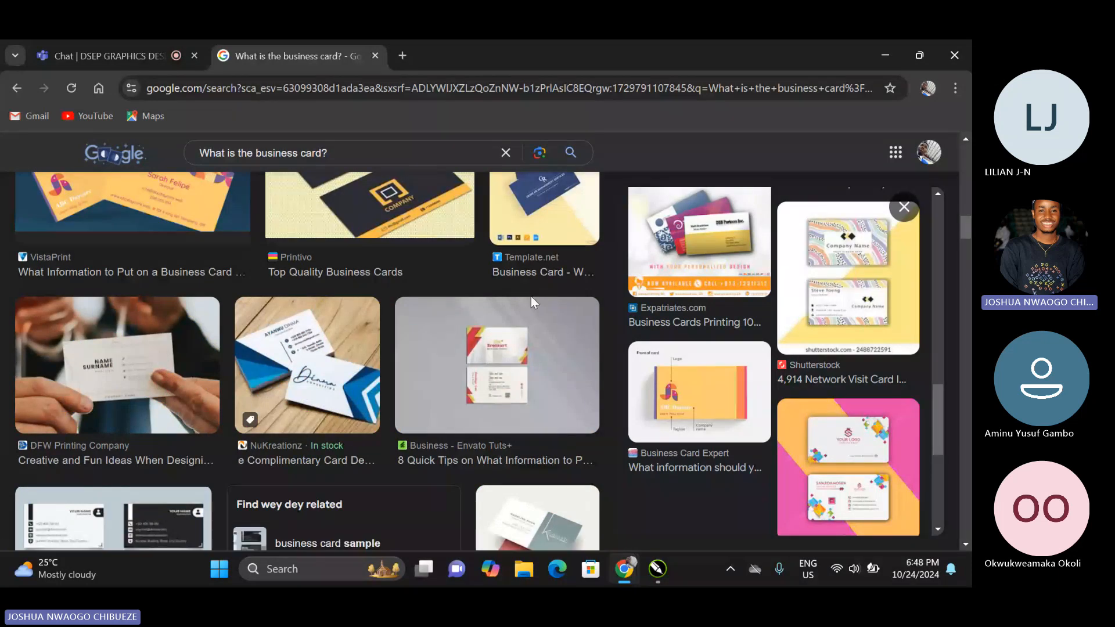
scroll(531, 296, down, 6)
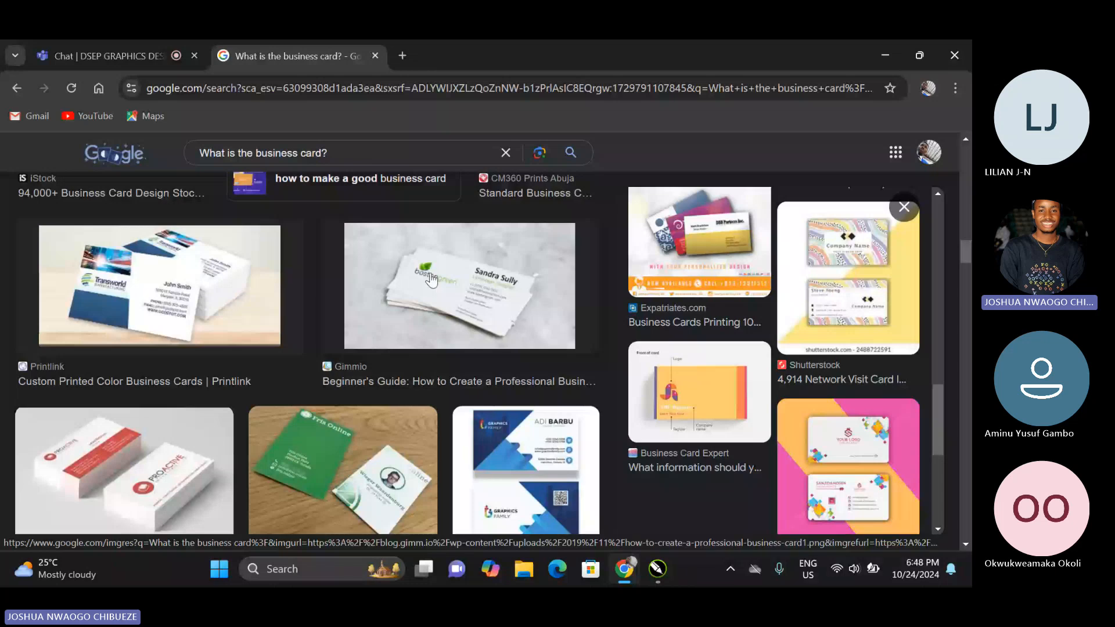
scroll(74, 308, down, 3)
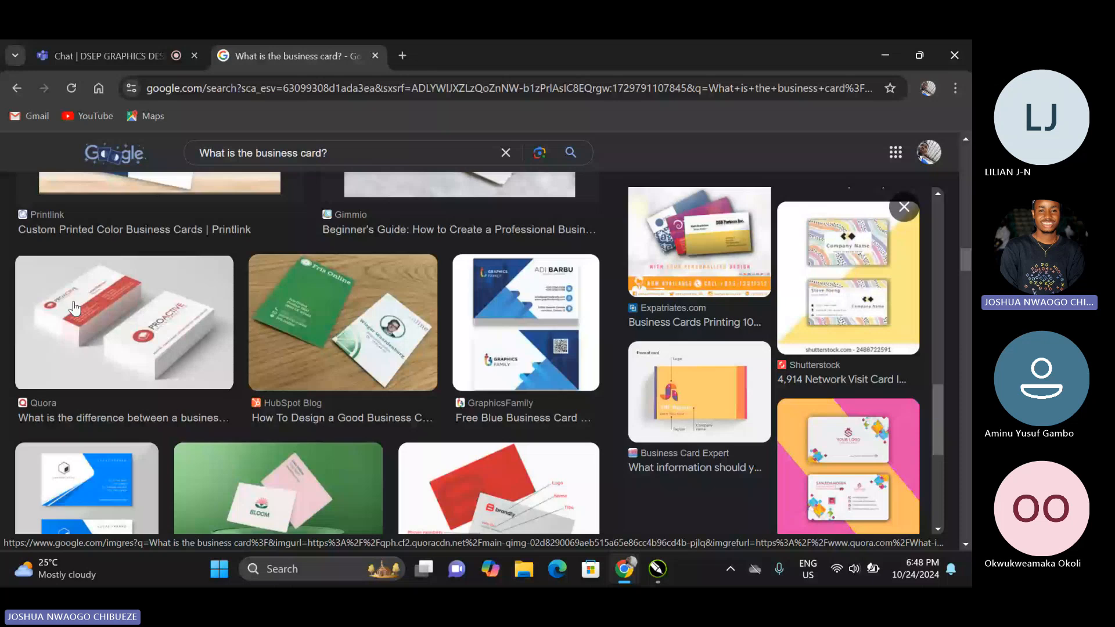
scroll(74, 307, down, 1)
scroll(448, 340, down, 2)
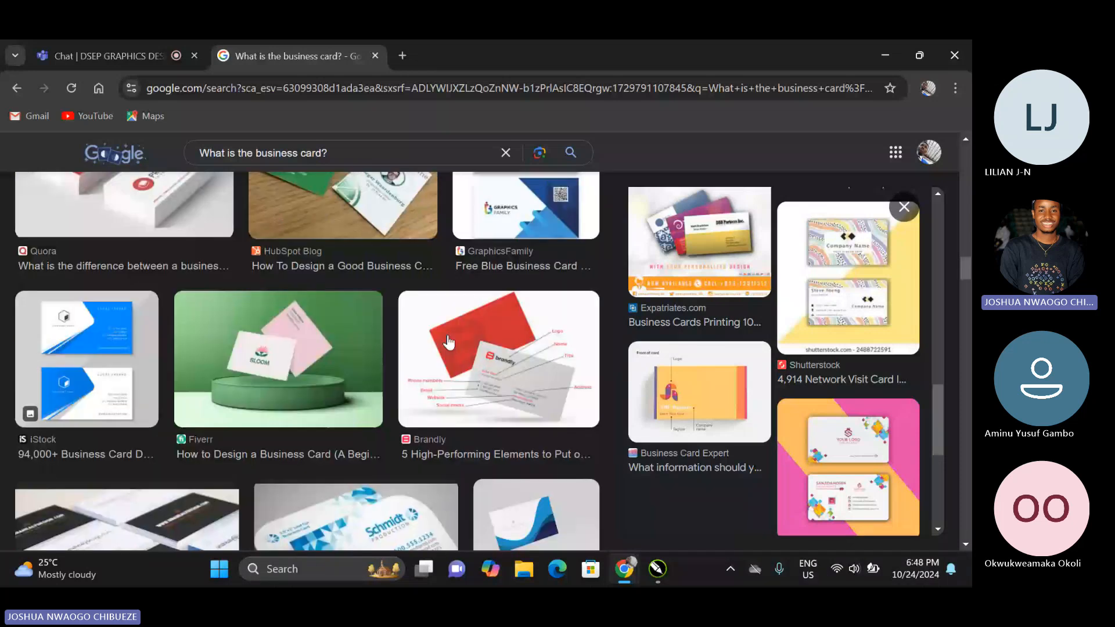
Scan further down the business card image results for more layout and style examples.
scroll(448, 343, down, 3)
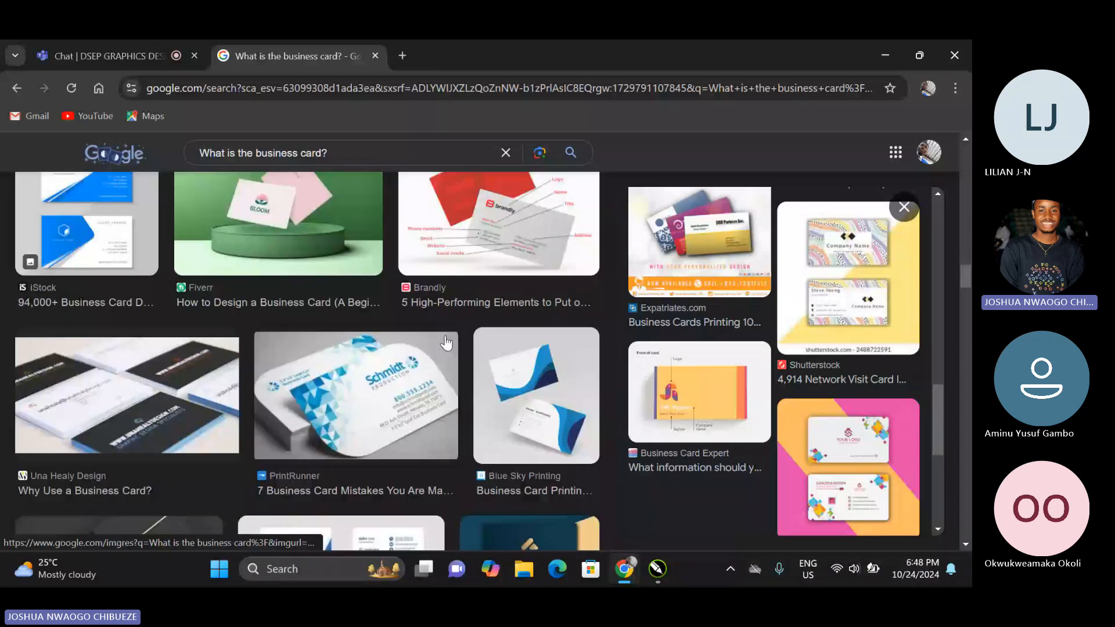
scroll(446, 344, down, 3)
scroll(445, 342, down, 3)
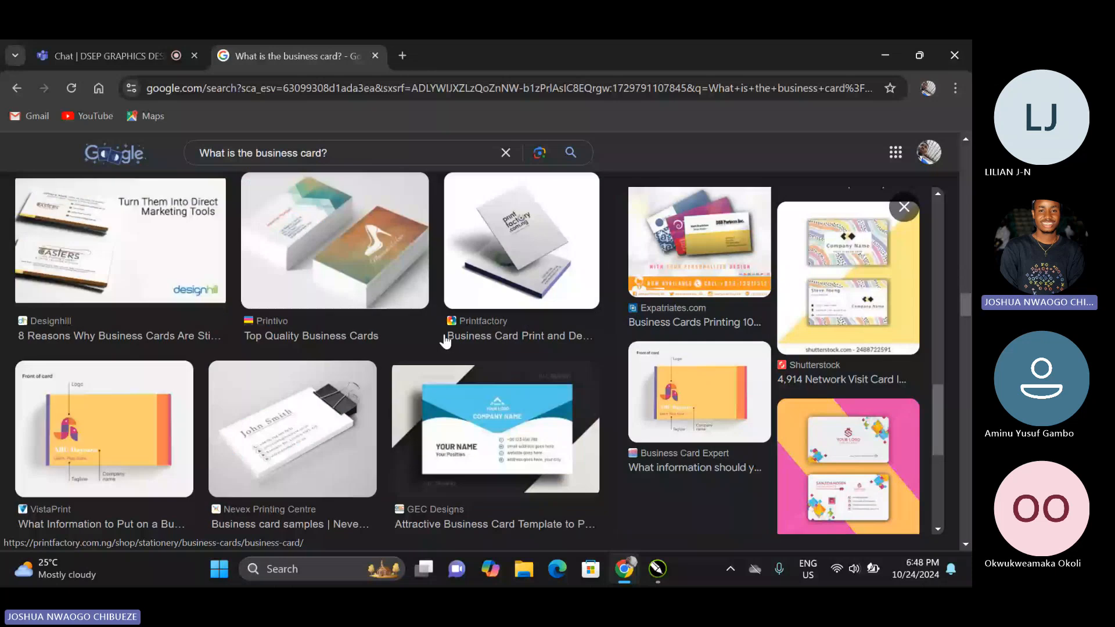
scroll(446, 342, down, 4)
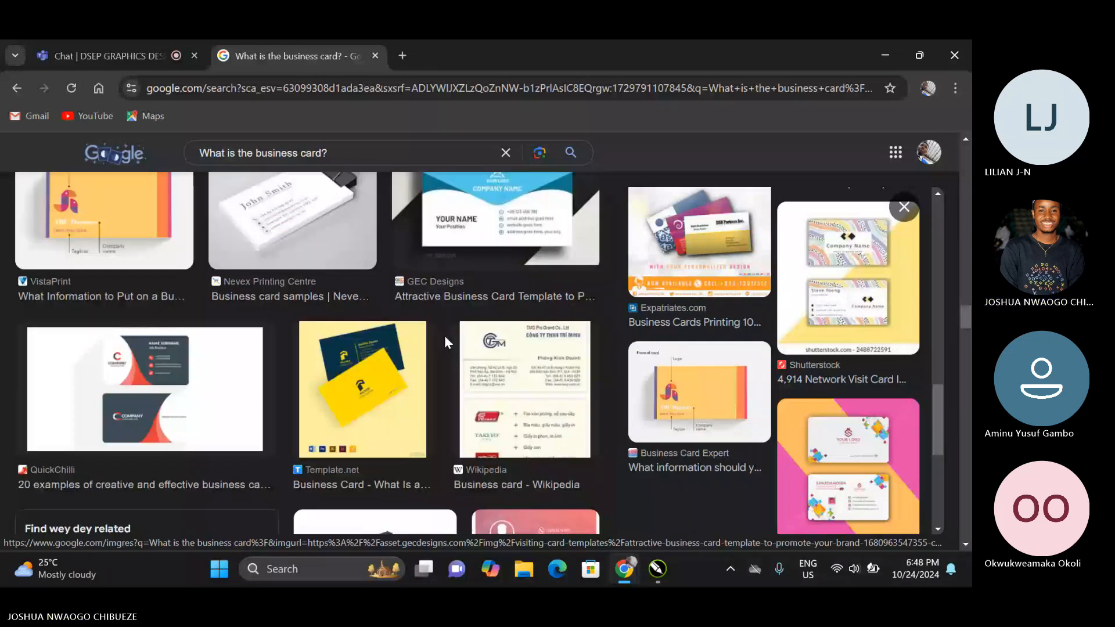
scroll(445, 339, down, 4)
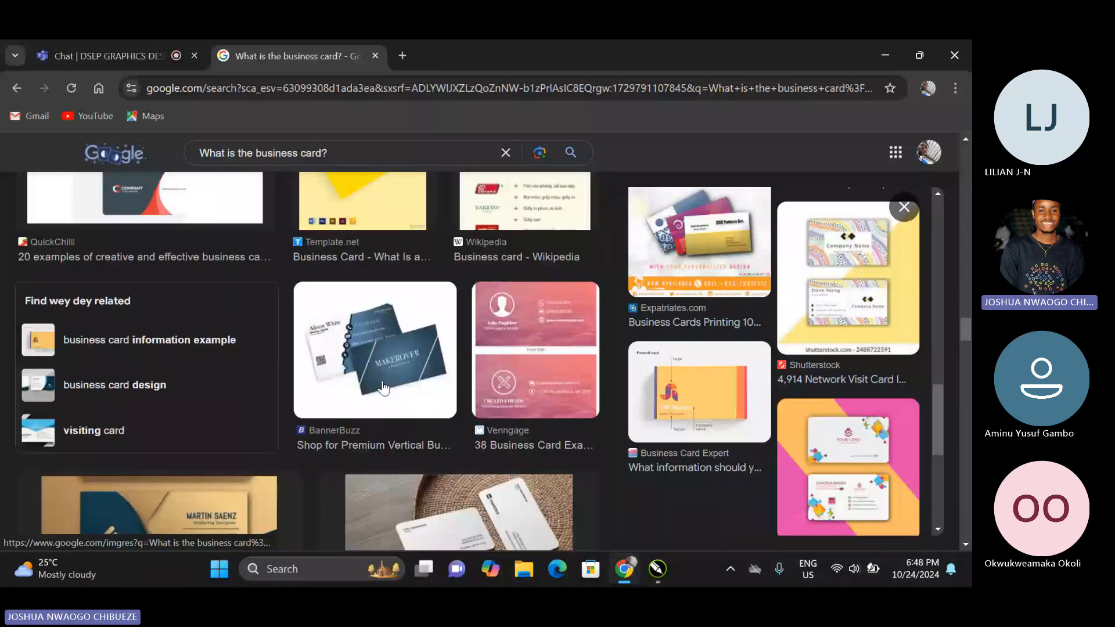
scroll(383, 387, up, 4)
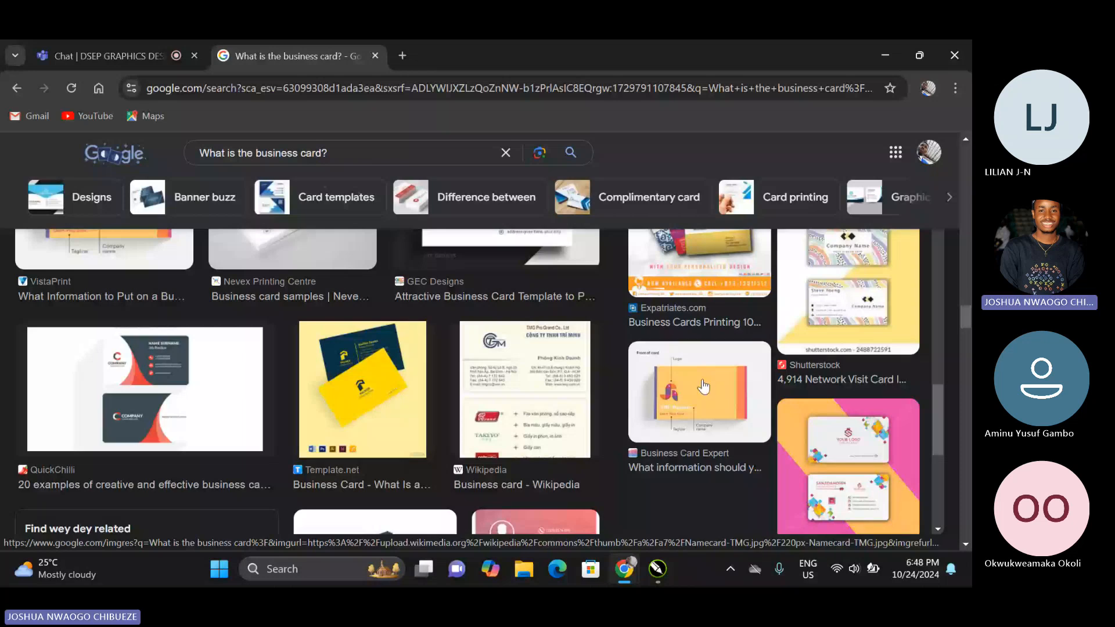
Open the Business Card Expert and VistaPrint CA card examples and examine the information each one includes.
click(715, 360)
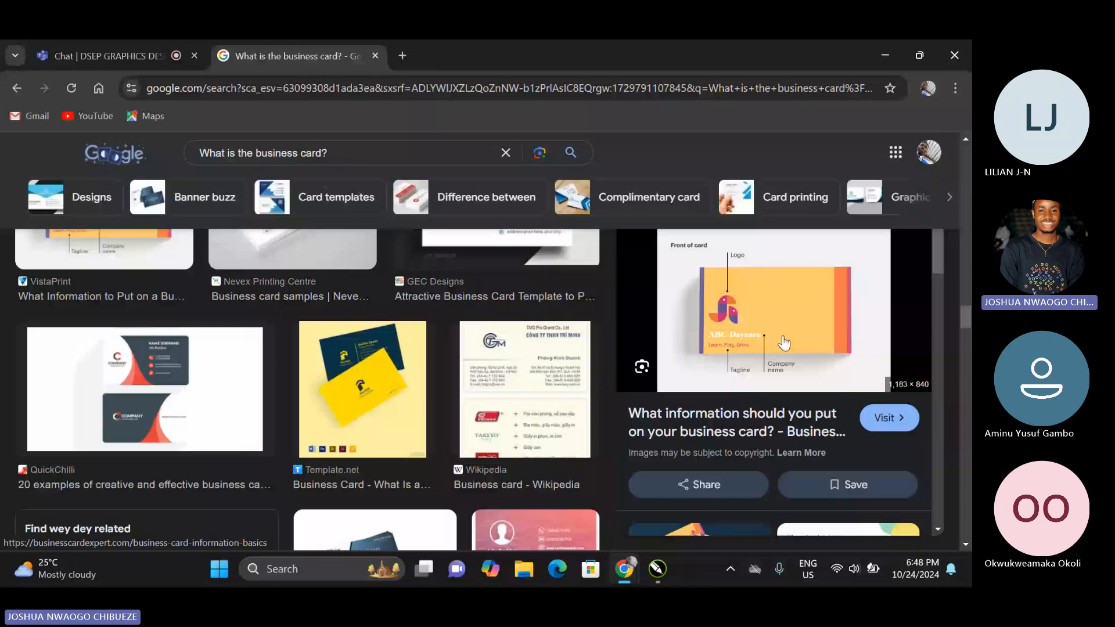
scroll(781, 344, down, 4)
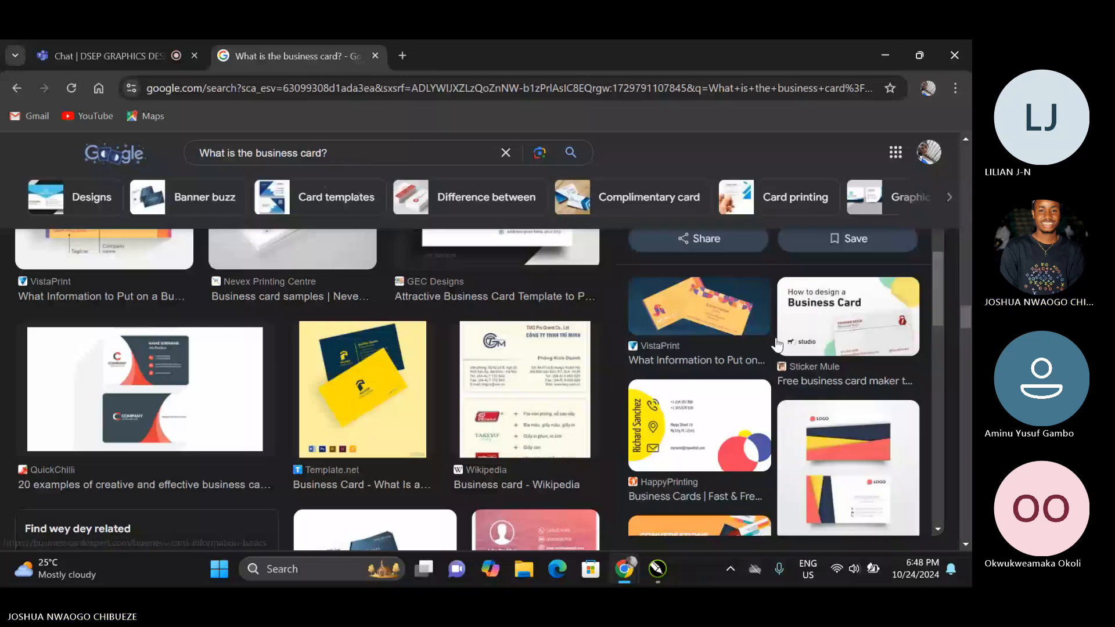
scroll(749, 363, up, 2)
click(719, 383)
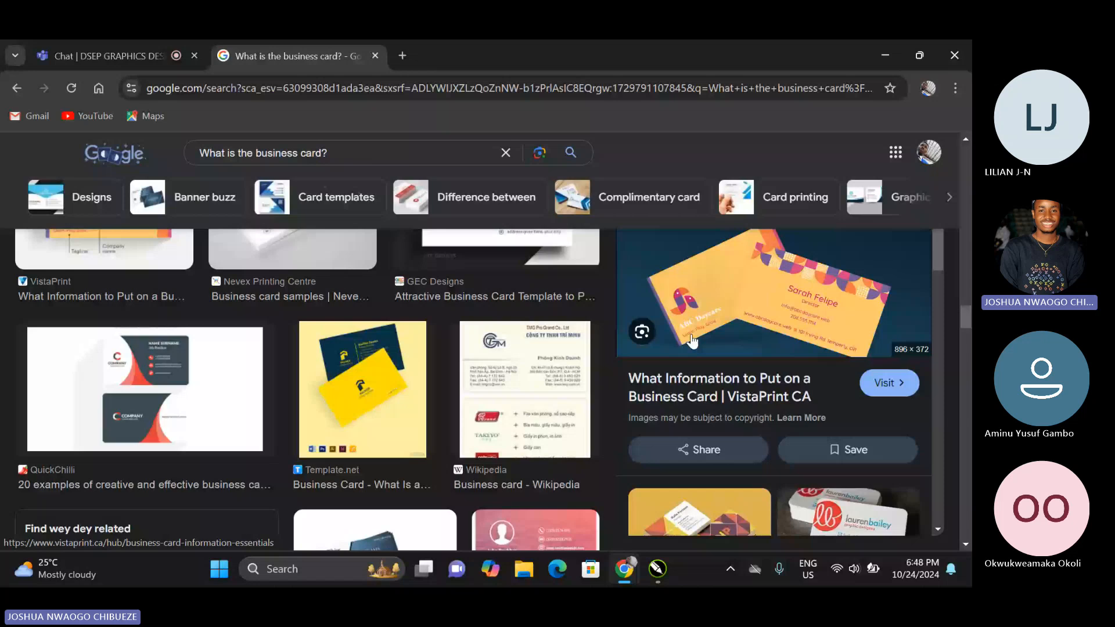
scroll(557, 354, down, 10)
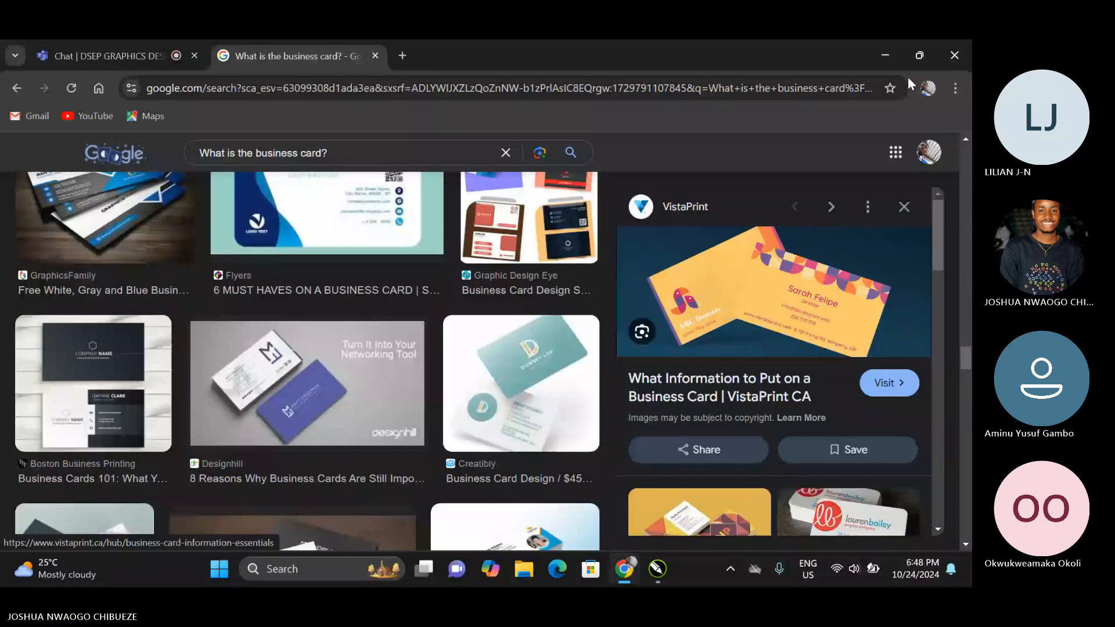
Switch to CorelDRAW, scale both Bloom Bistro cards together to about 5.26 by 6.41 inches, and duplicate them beside the originals.
click(885, 56)
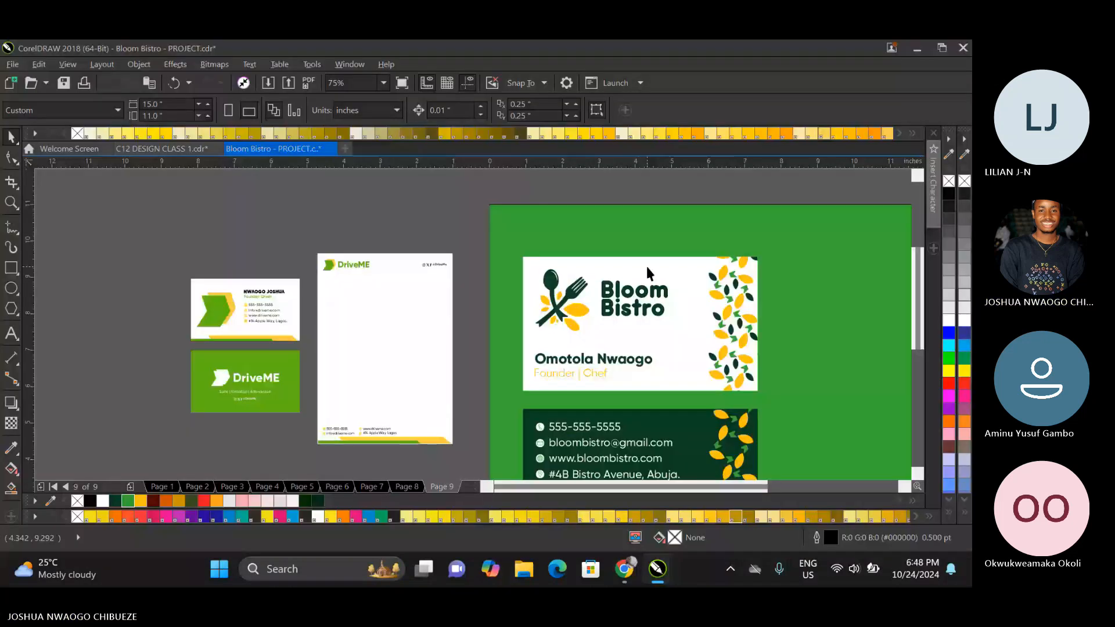
scroll(530, 297, down, 2)
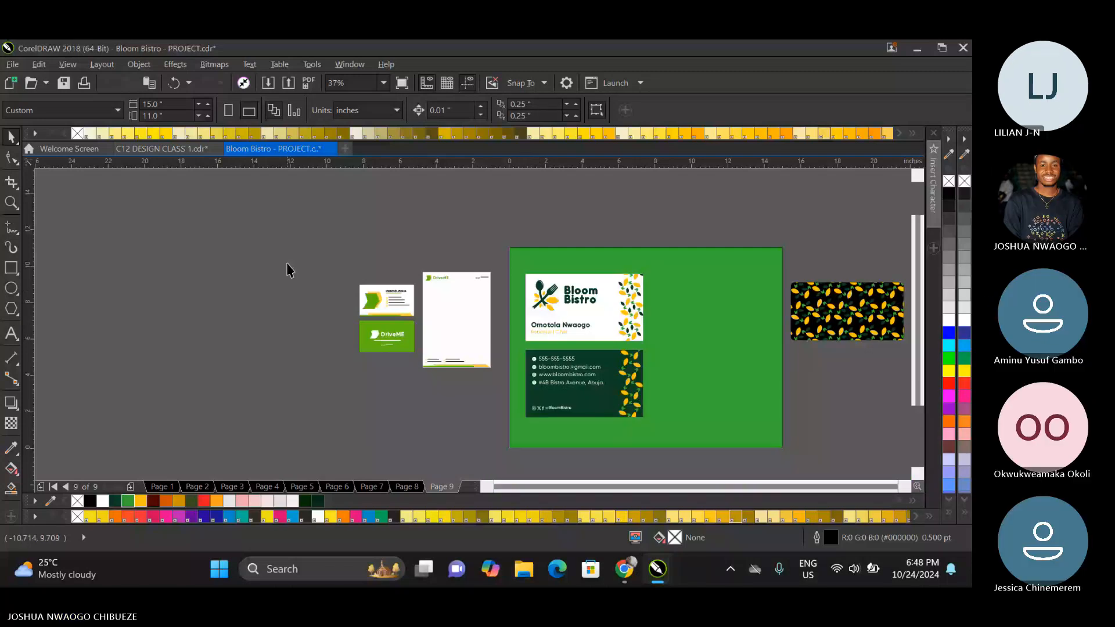
click(511, 265)
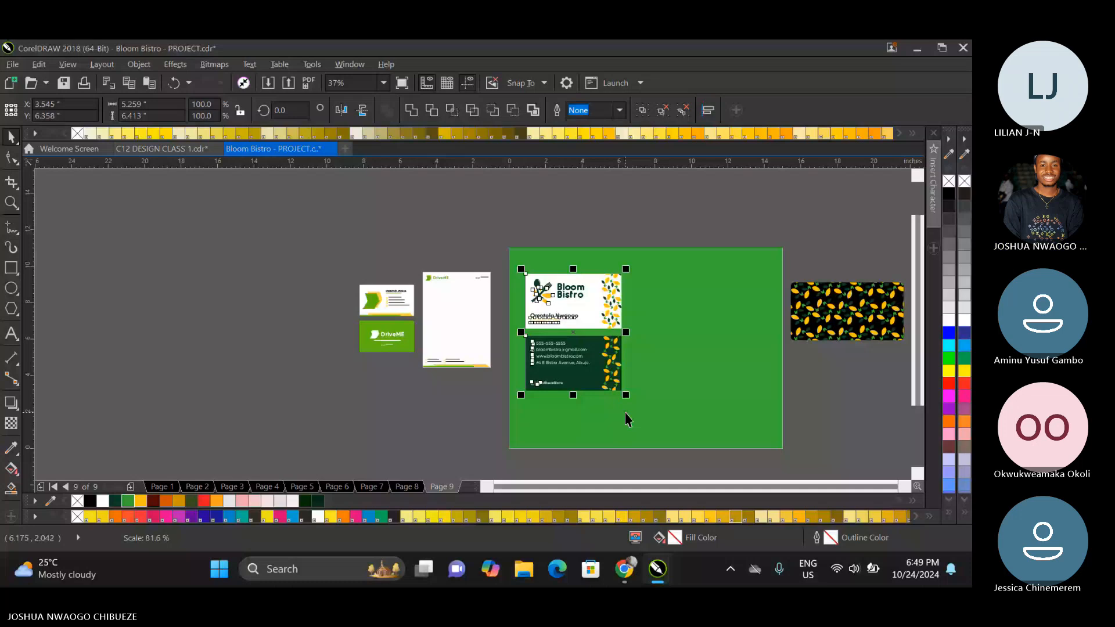
drag(558, 306, 676, 310)
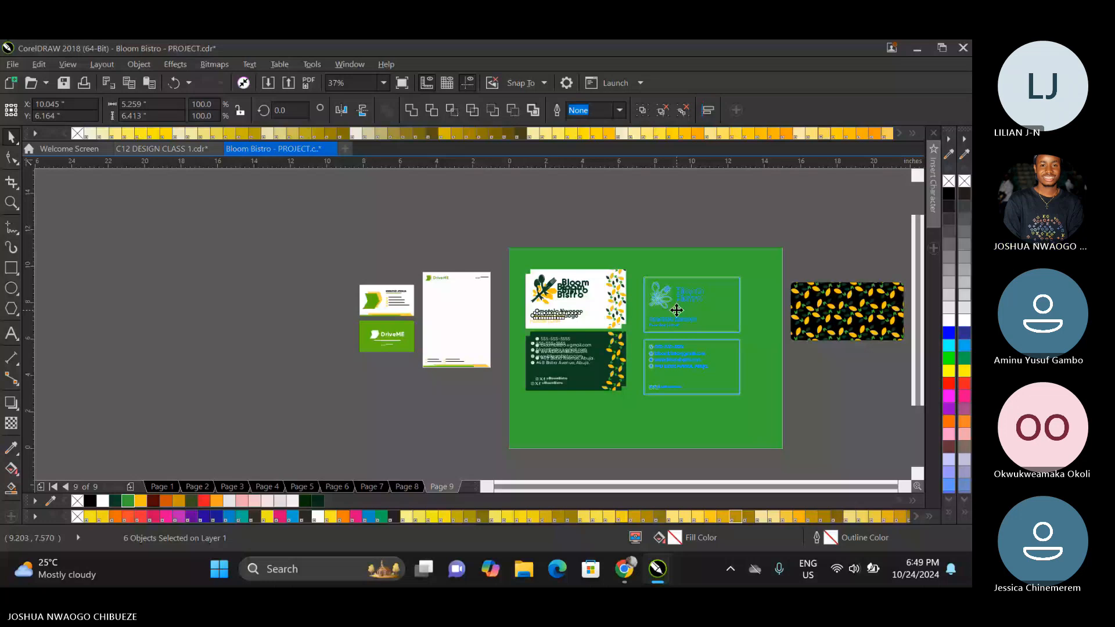
Replace the leaf pattern inside the duplicated white card with a copy of the logo's spoon-and-fork icon, enlarged to about 4.2 by 4.74 inches.
drag(676, 310, 662, 293)
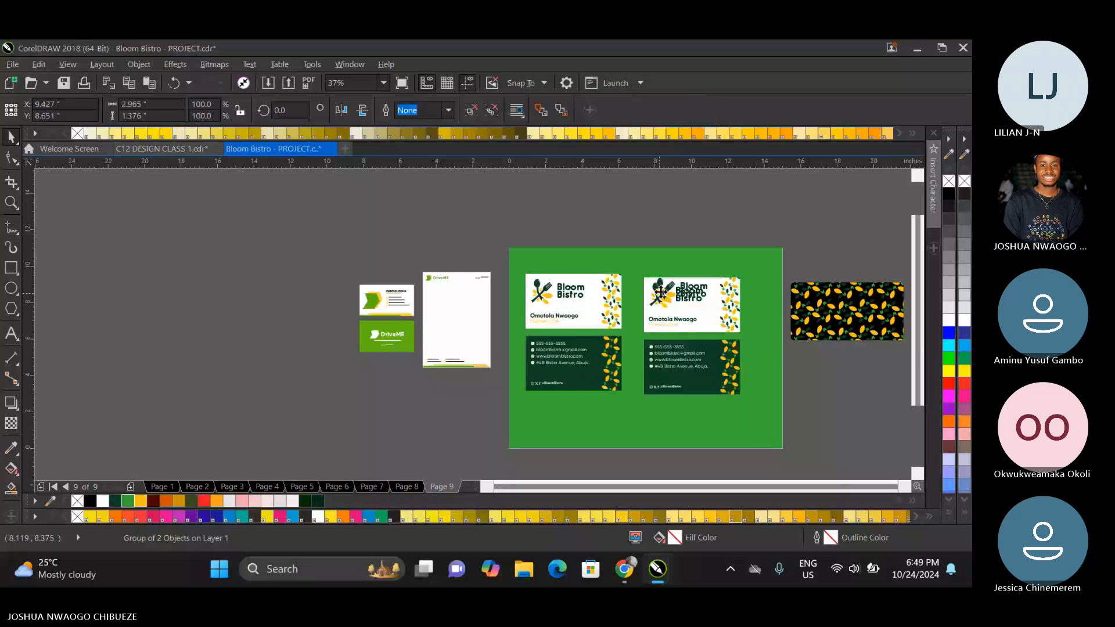
click(660, 292)
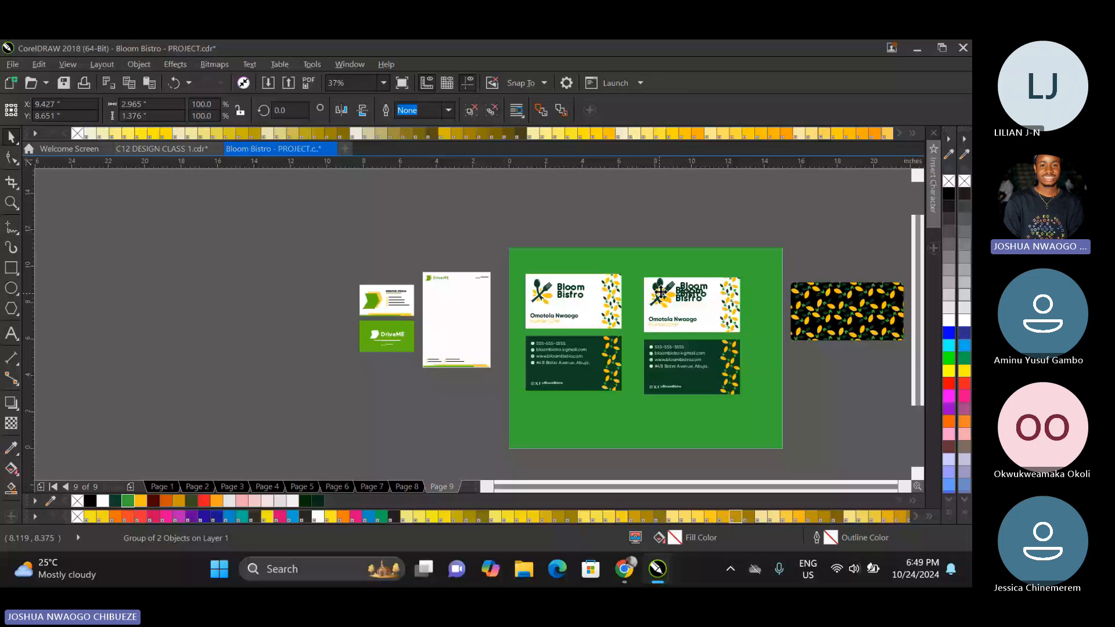
key(Delete)
click(728, 289)
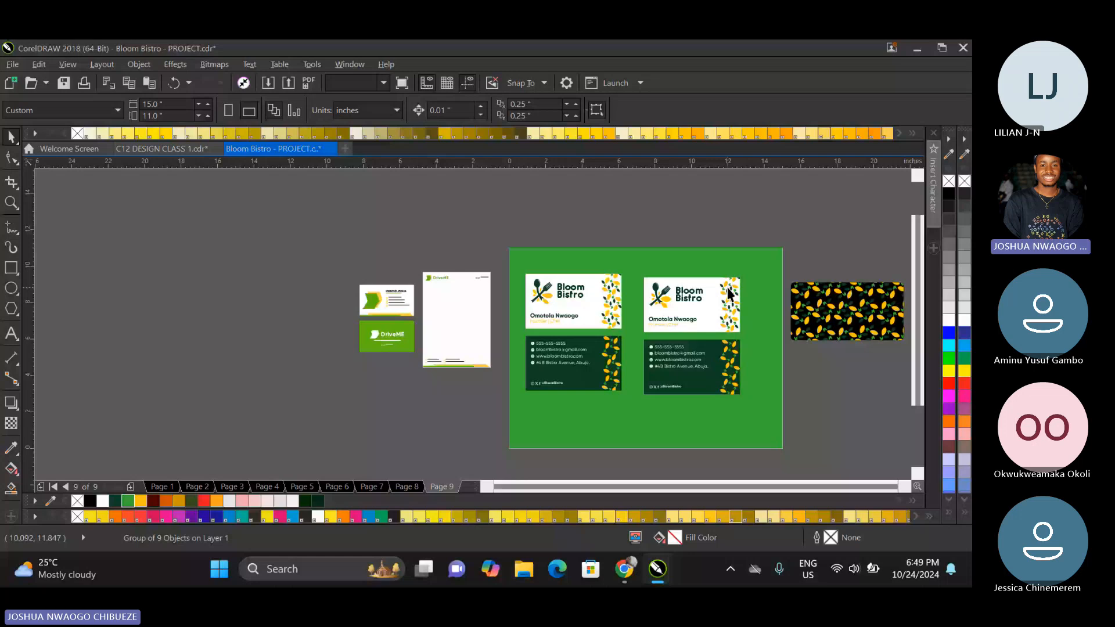
double_click(734, 305)
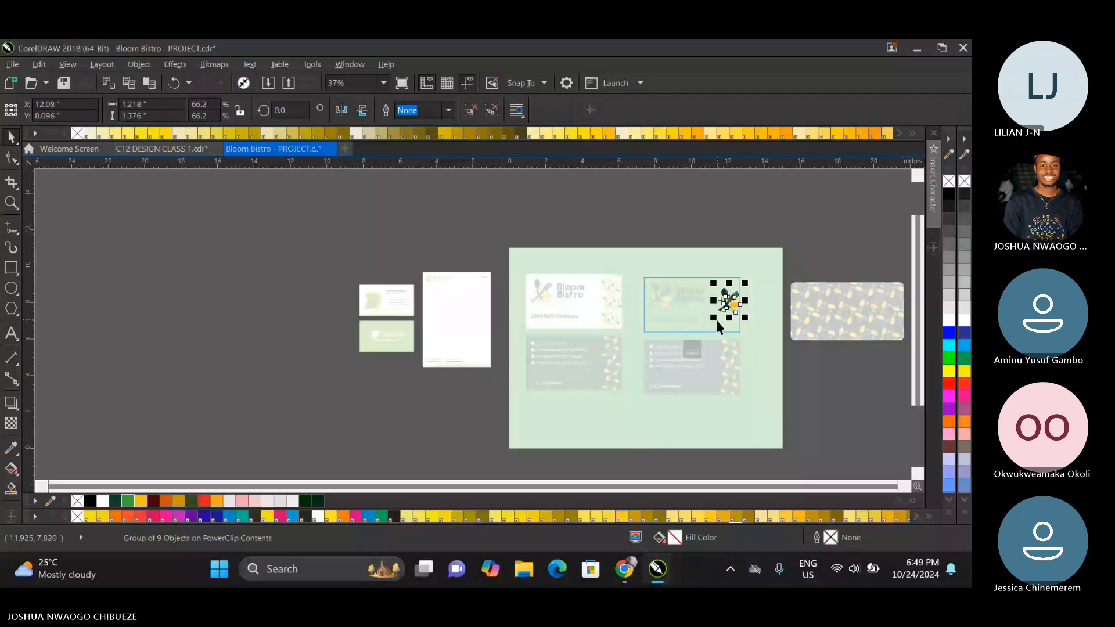
drag(713, 317, 692, 353)
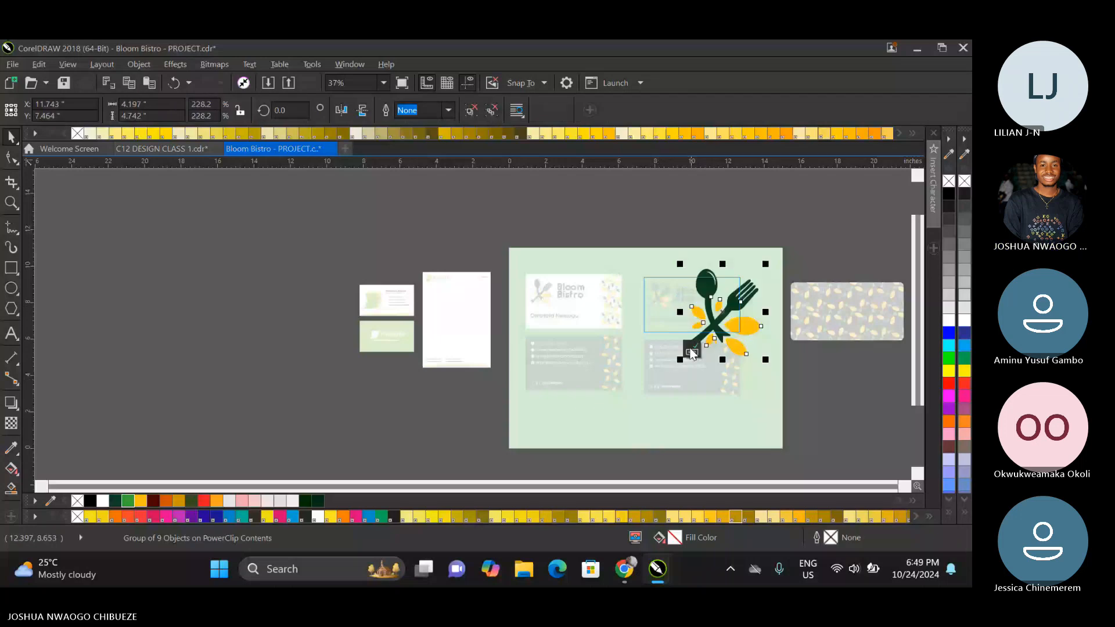
click(691, 349)
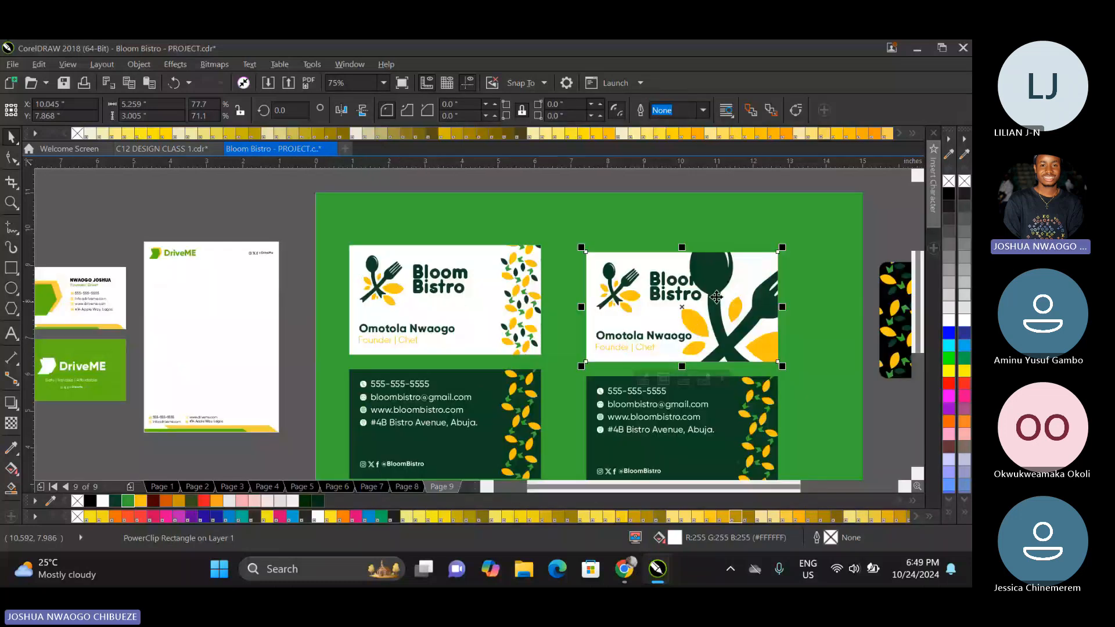
Shrink the duplicated white card's logo to about 2.05 inches wide and its name and title to about 2.02 inches, moving the text up.
click(691, 294)
drag(708, 317, 676, 314)
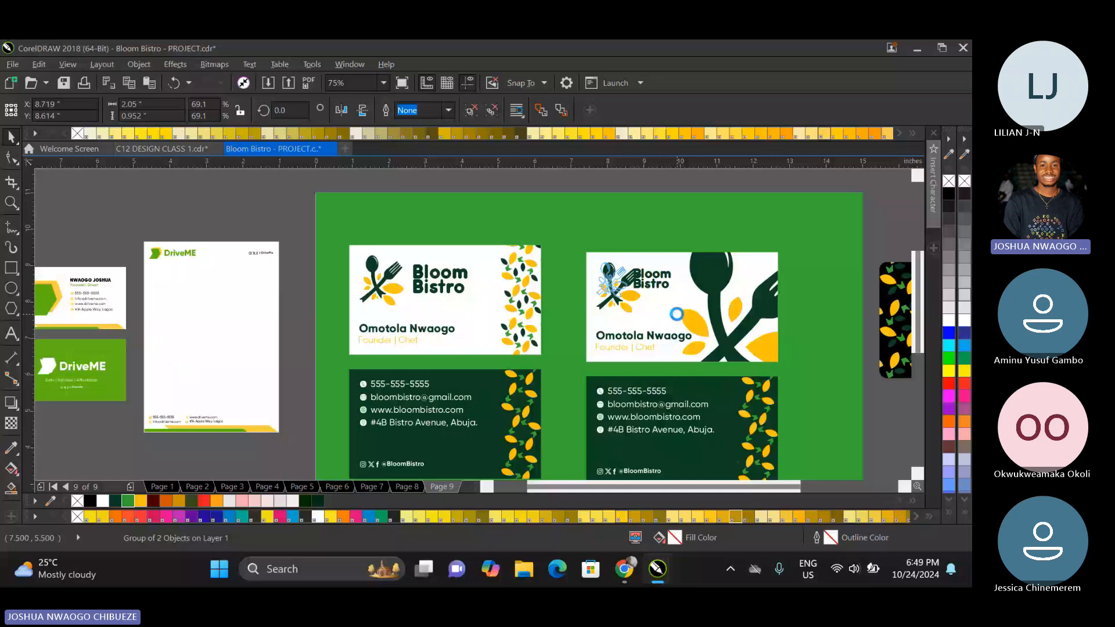
click(644, 337)
shift+click(627, 347)
drag(696, 326, 676, 328)
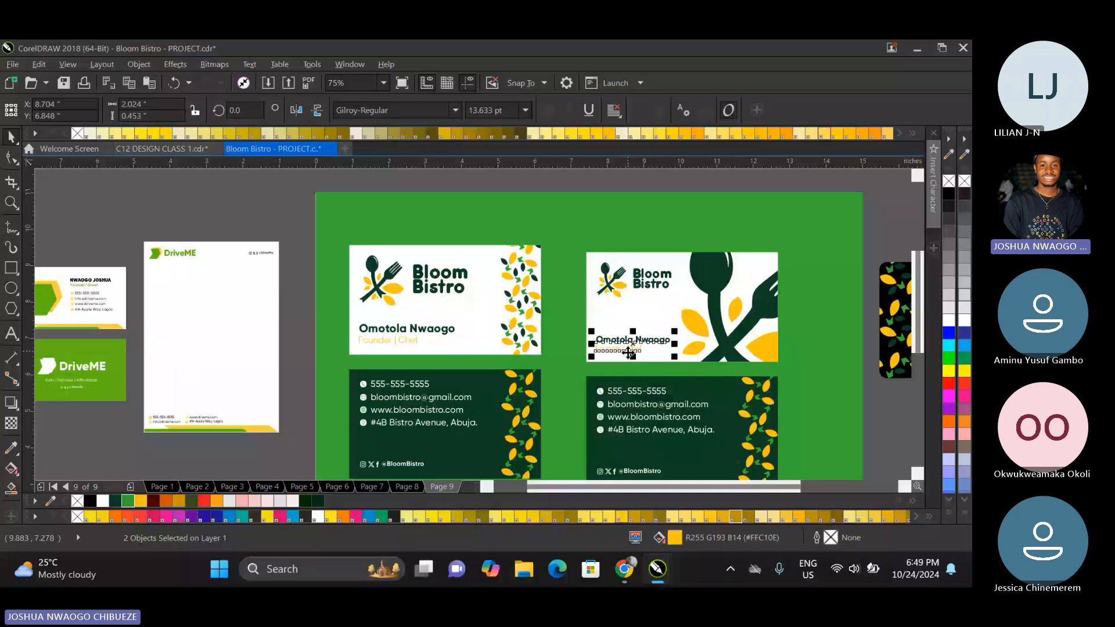
drag(628, 352, 629, 323)
Scale the logo on the duplicated white card down slightly more, keeping its upper corner in place.
click(611, 284)
shift+click(643, 275)
scroll(643, 275, up, 1)
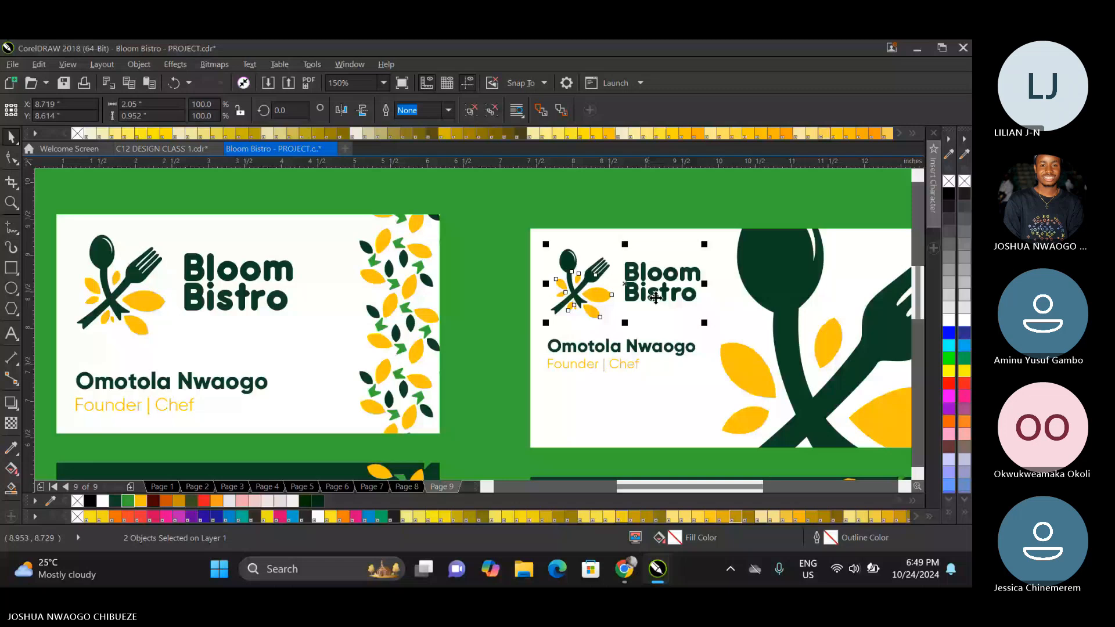
drag(704, 323, 687, 314)
Move the name and title lines closer beneath the logo, resize them to about 1.98 inches wide, and left-align them with the logo.
click(647, 348)
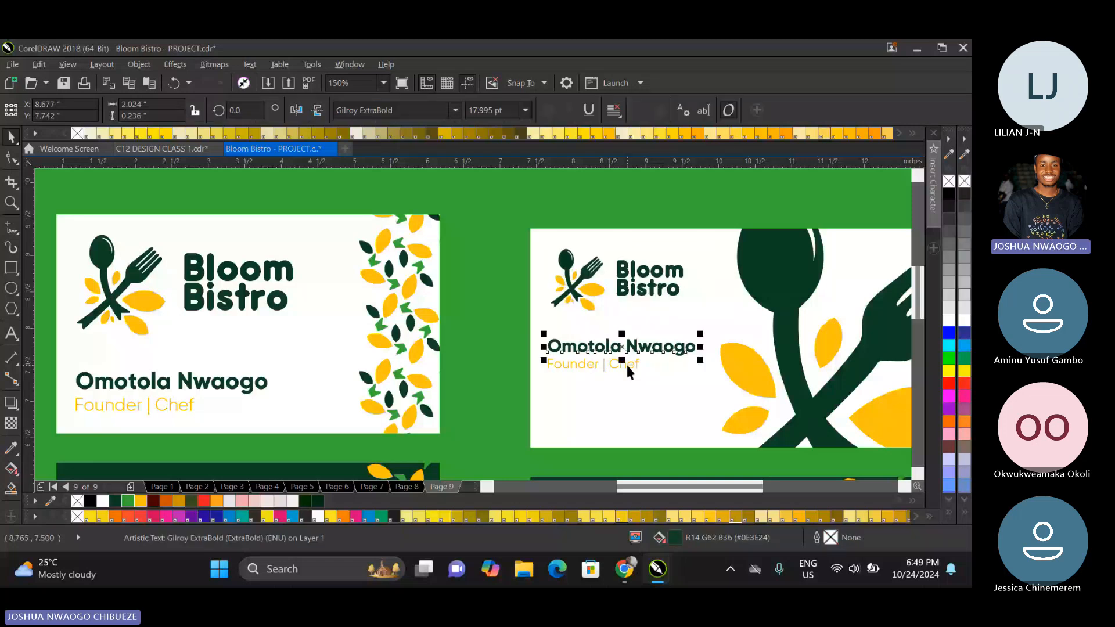
shift+click(627, 363)
drag(628, 364, 649, 348)
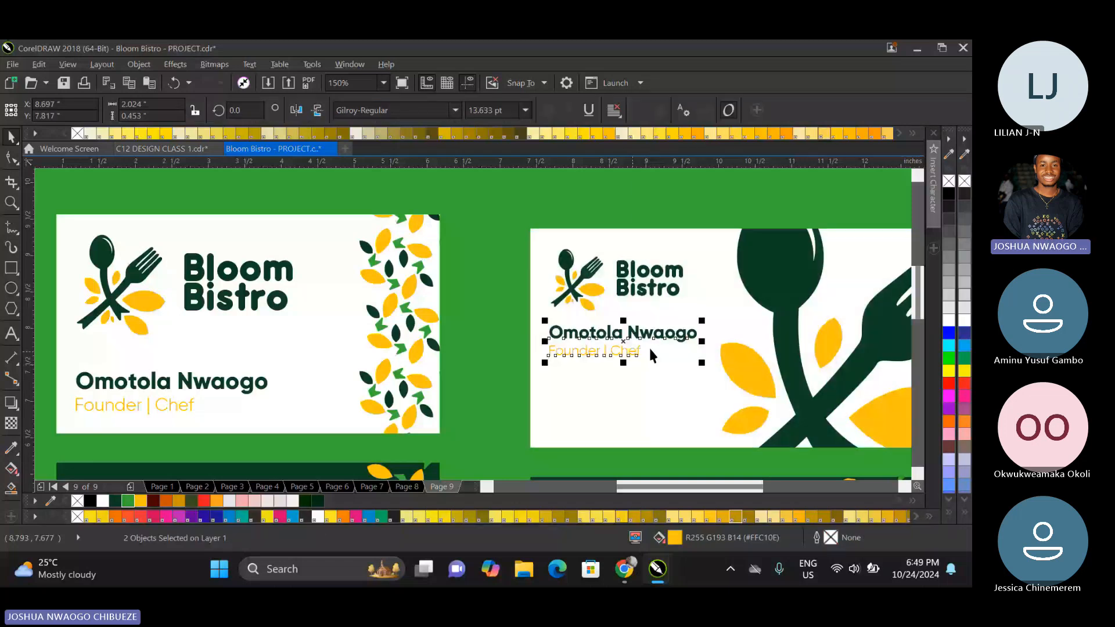
drag(701, 321, 698, 321)
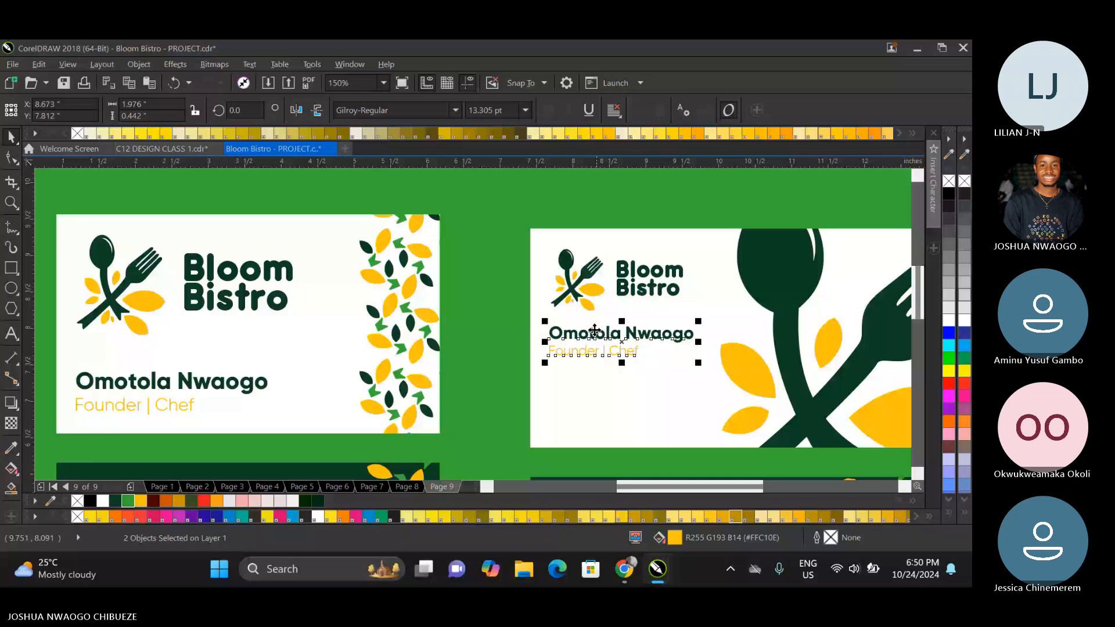
shift+click(582, 294)
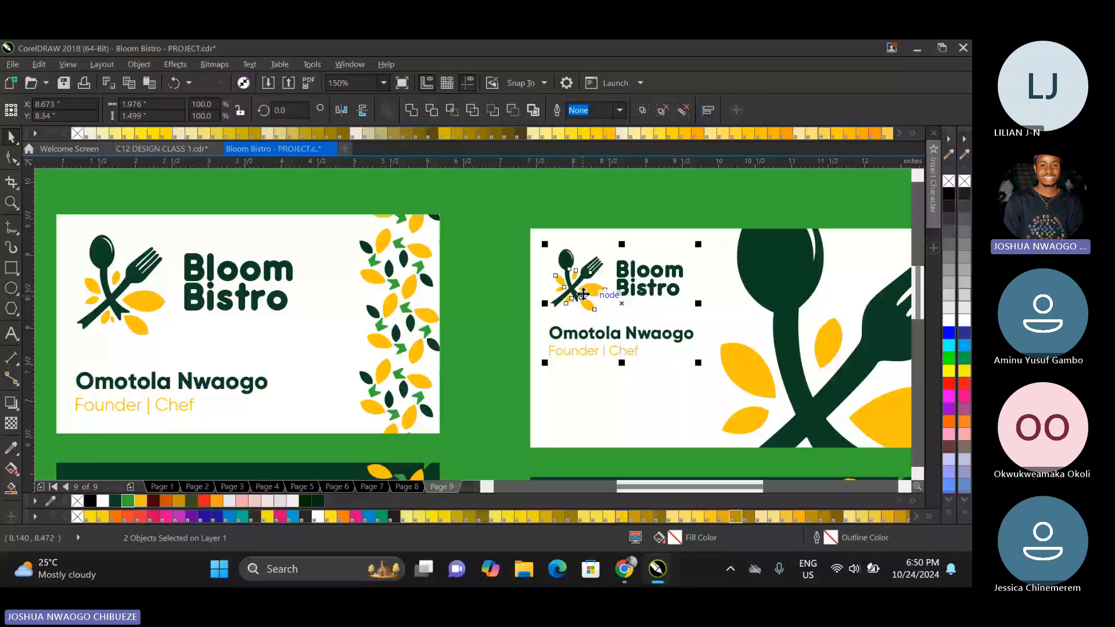
key(l)
Select the grouped contact details on the duplicated dark green card.
scroll(584, 290, down, 1)
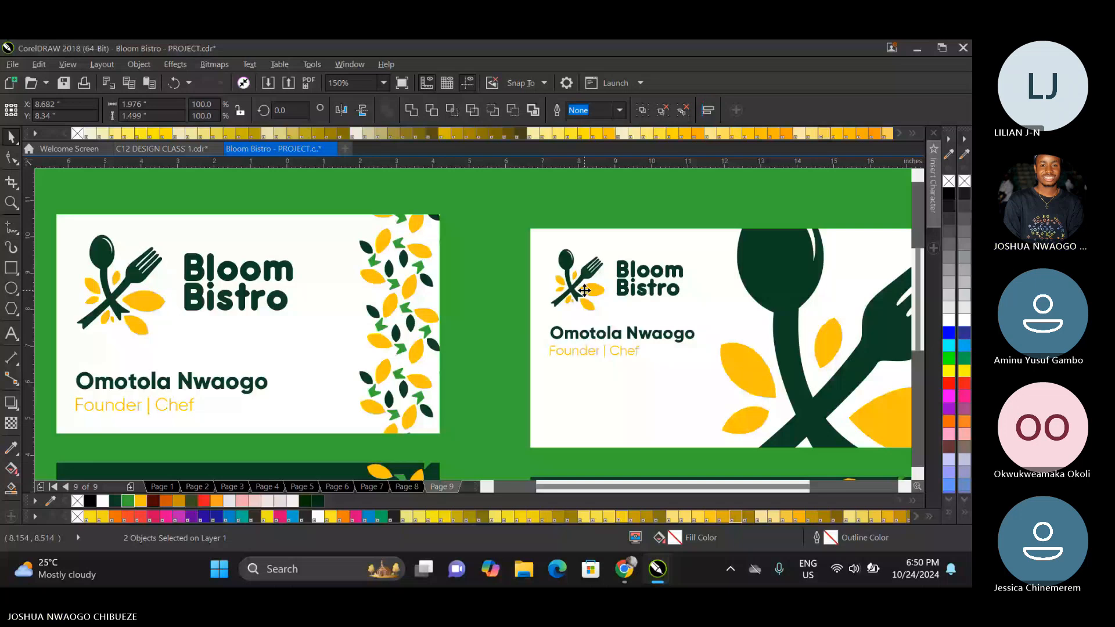
scroll(585, 291, down, 2)
click(630, 393)
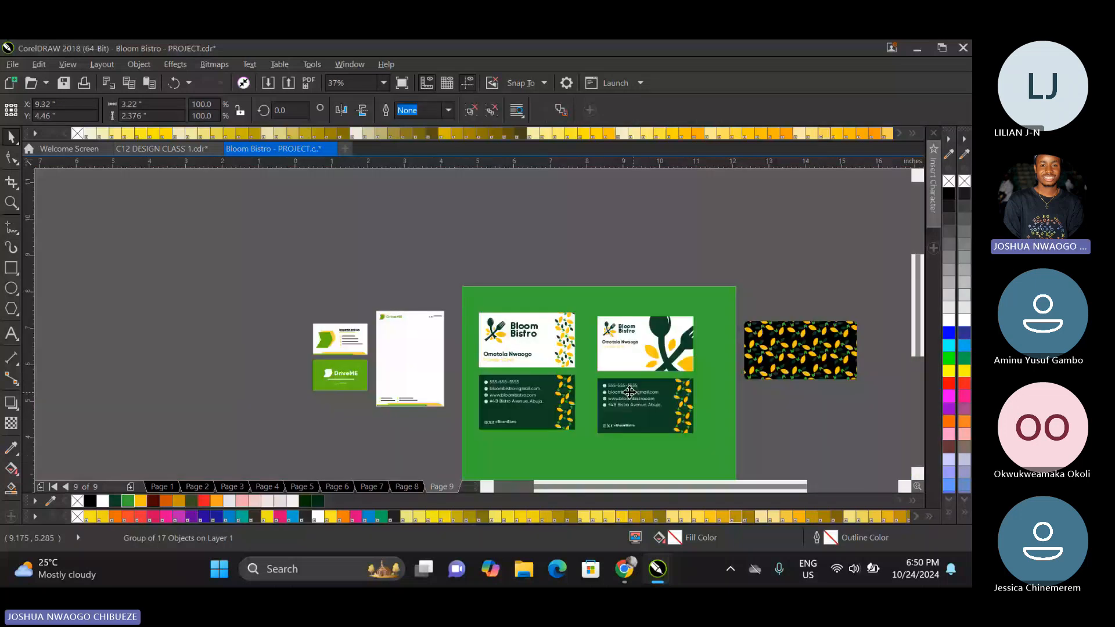
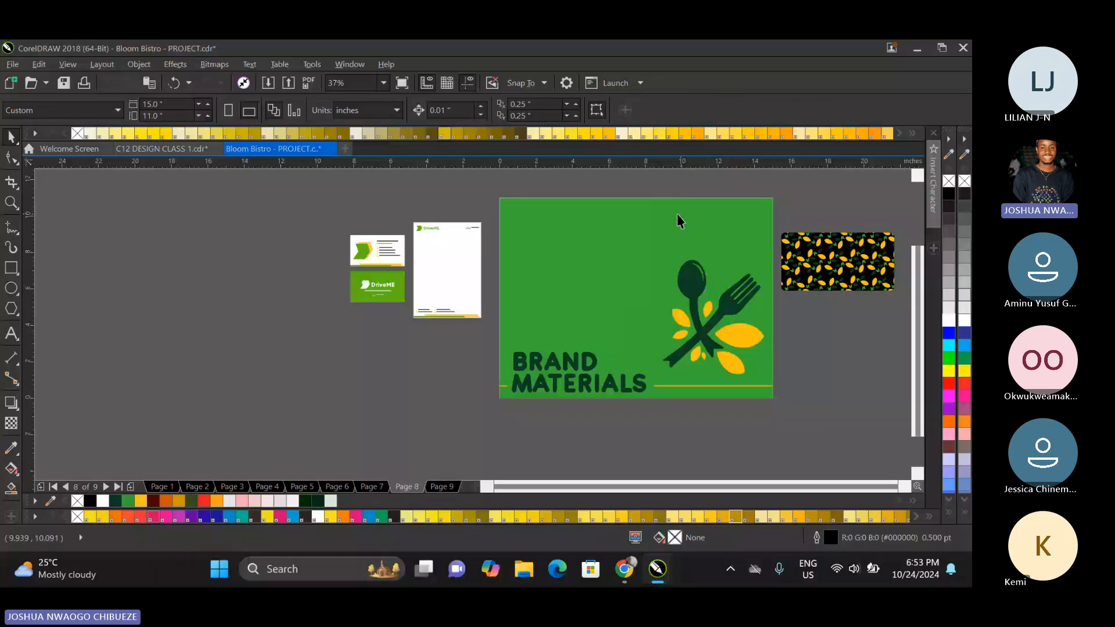
Paste the green background onto page 9 and send it behind the business cards.
key(Page_Down)
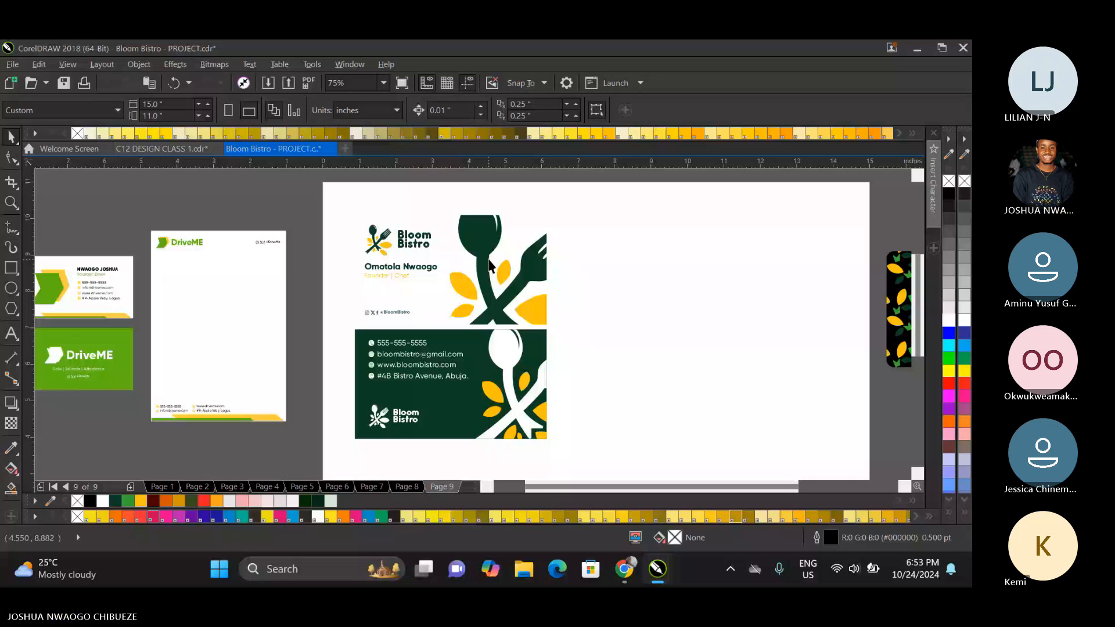
key(ctrl+v)
key(shift+Page_Down)
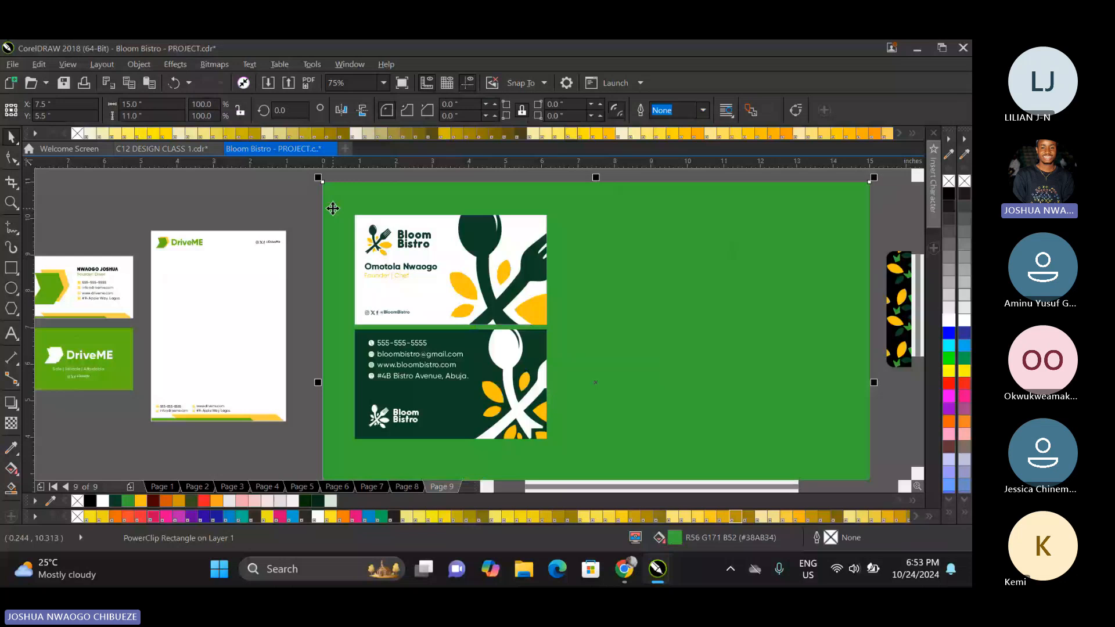
On page 8, fill the page background with dark green and the BRAND MATERIALS title with mid green.
key(Page_Up)
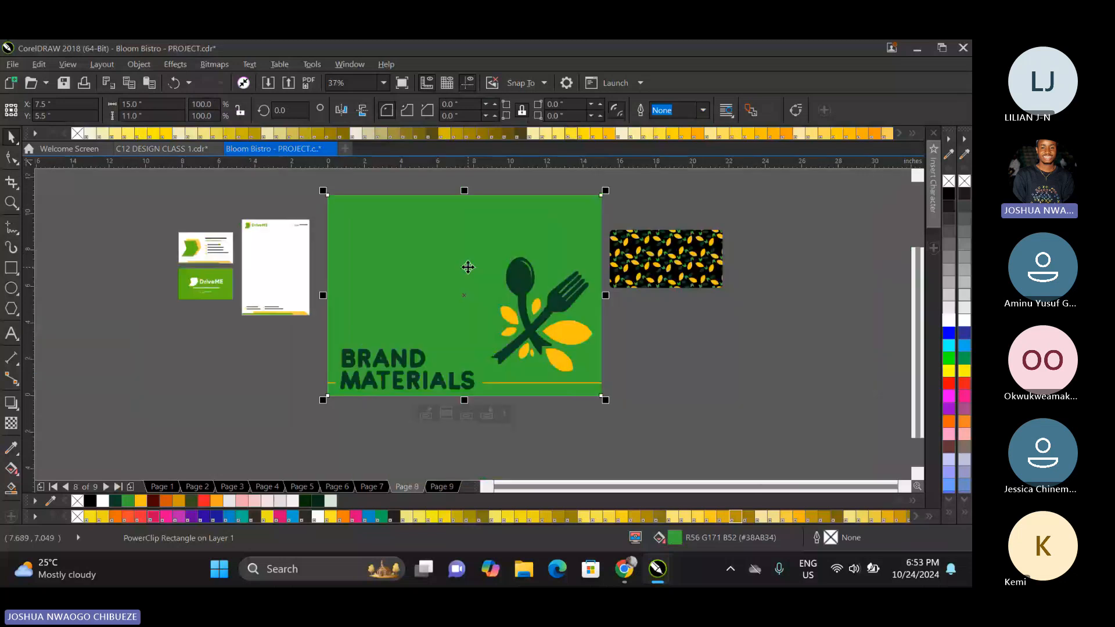
click(331, 501)
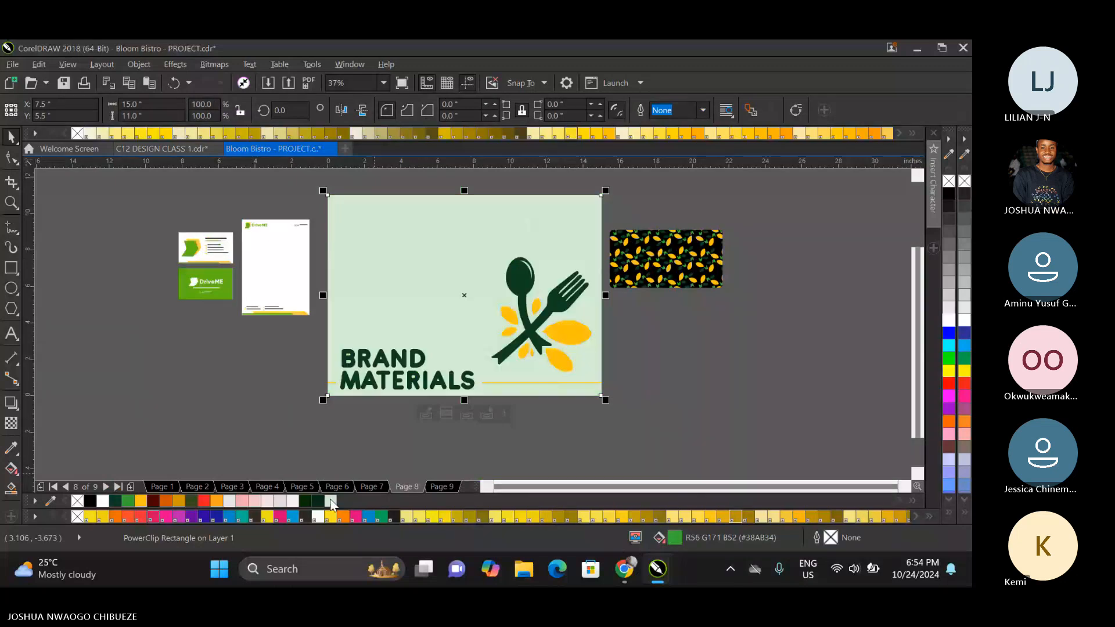
click(116, 501)
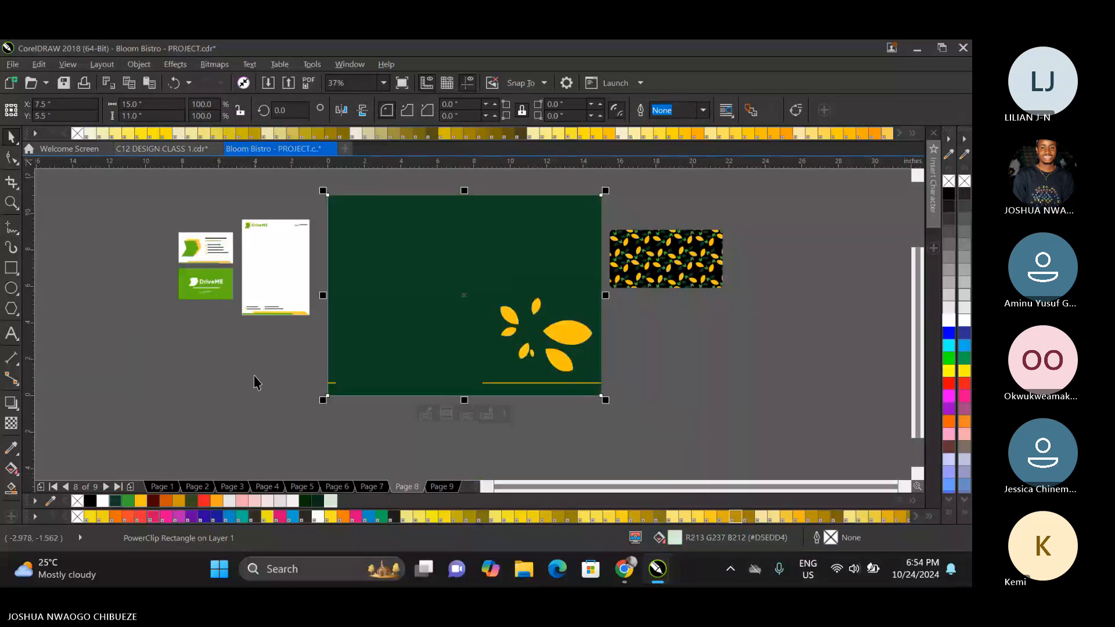
click(352, 378)
click(126, 501)
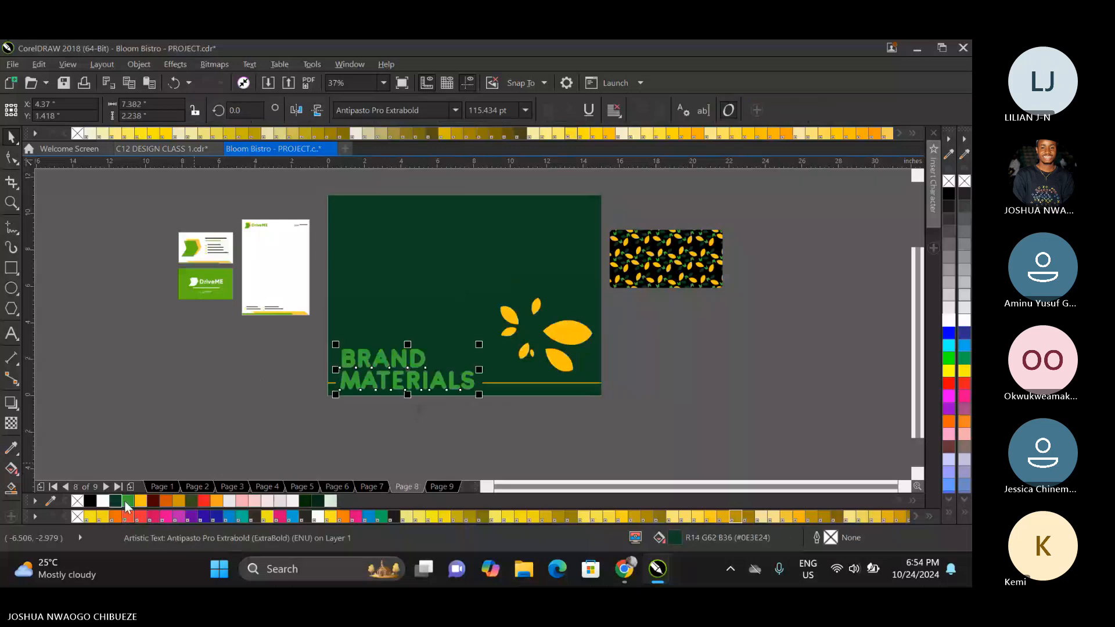
Ungroup the cutlery illustration and recolour its spoon, its fork and the BRAND MATERIALS title white.
right_click(531, 328)
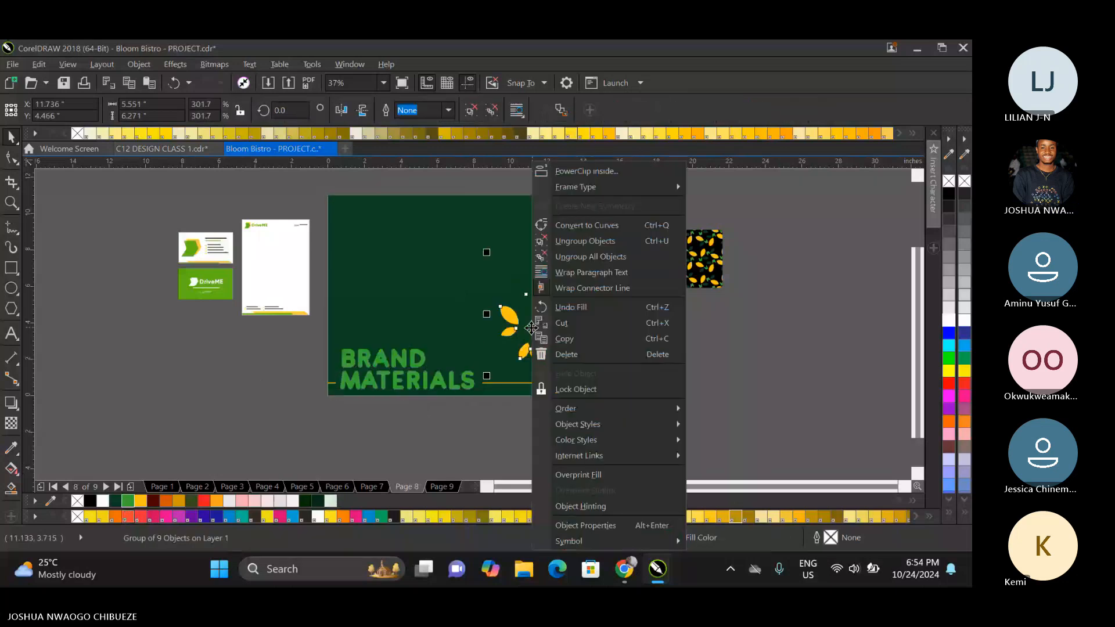
click(580, 240)
click(521, 300)
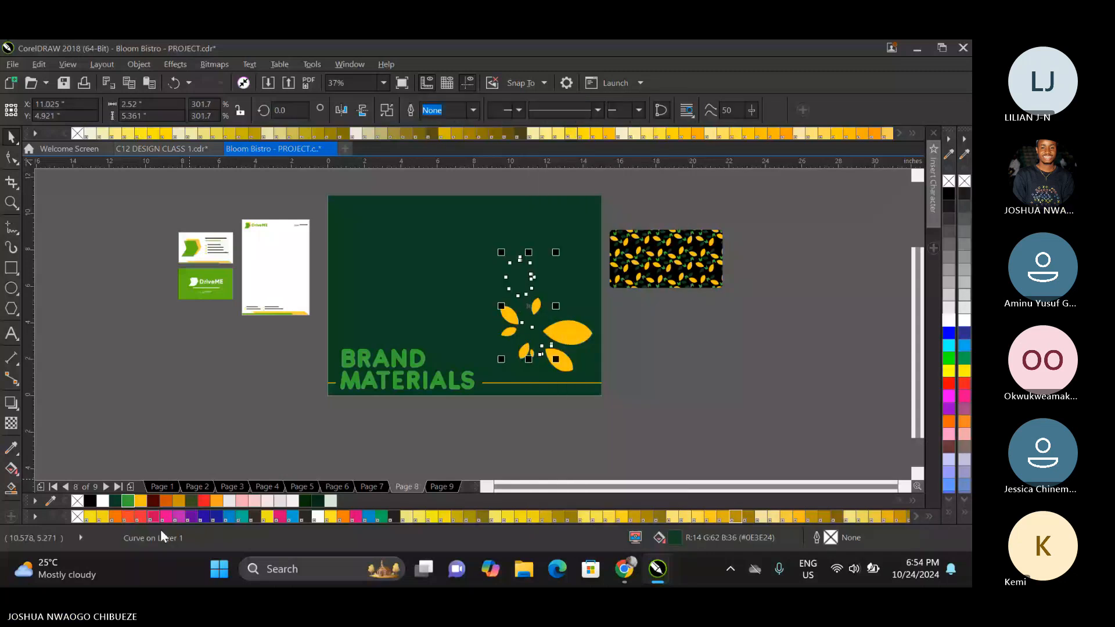
click(102, 501)
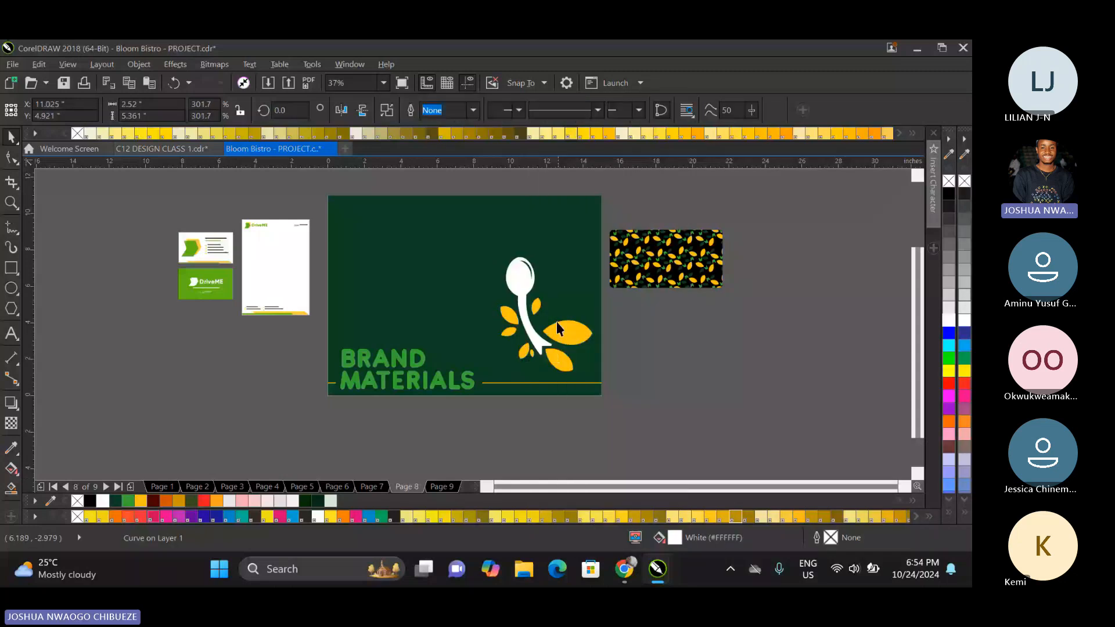
click(556, 321)
click(103, 501)
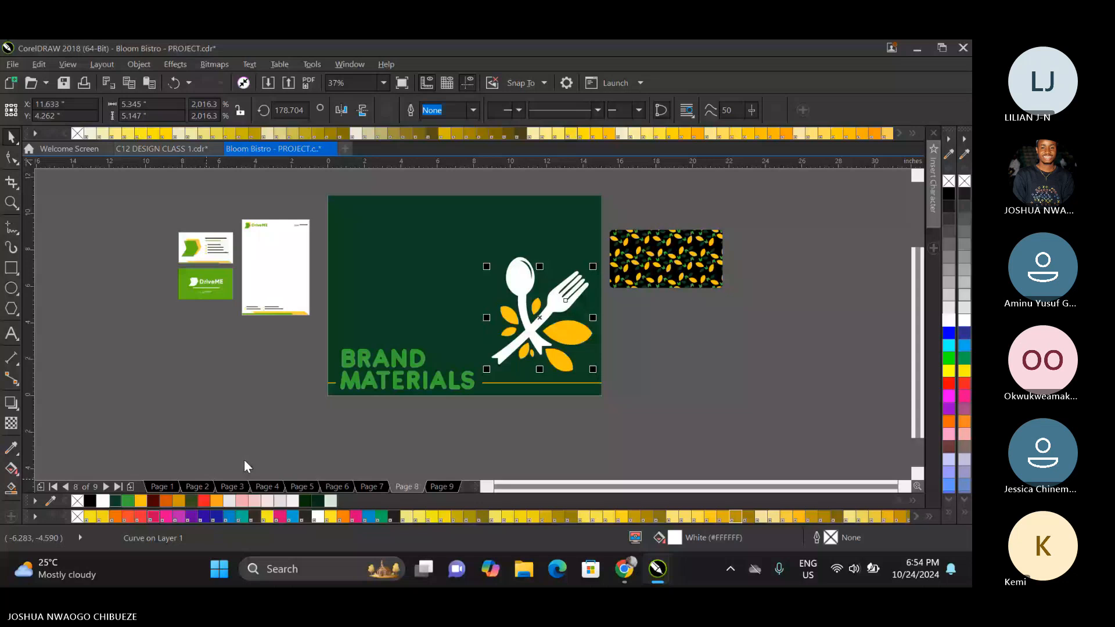
click(436, 383)
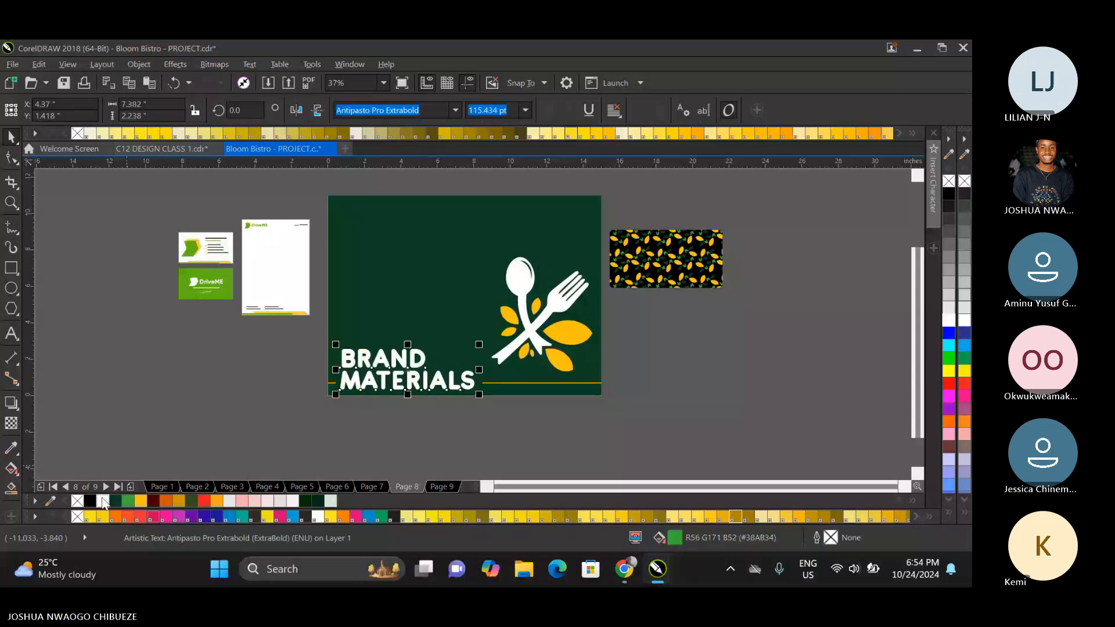
click(627, 311)
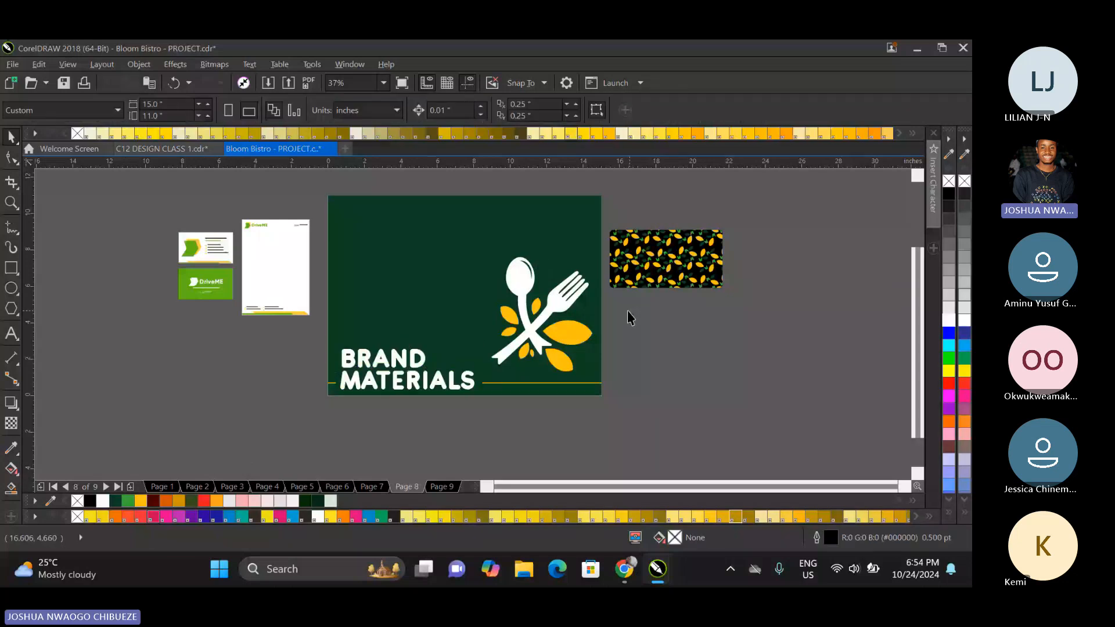
Compare the recoloured divider page with the page 7 brand board, and inspect the business cards on page 9.
key(Page_Down)
key(Page_Up)
key(Page_Up)
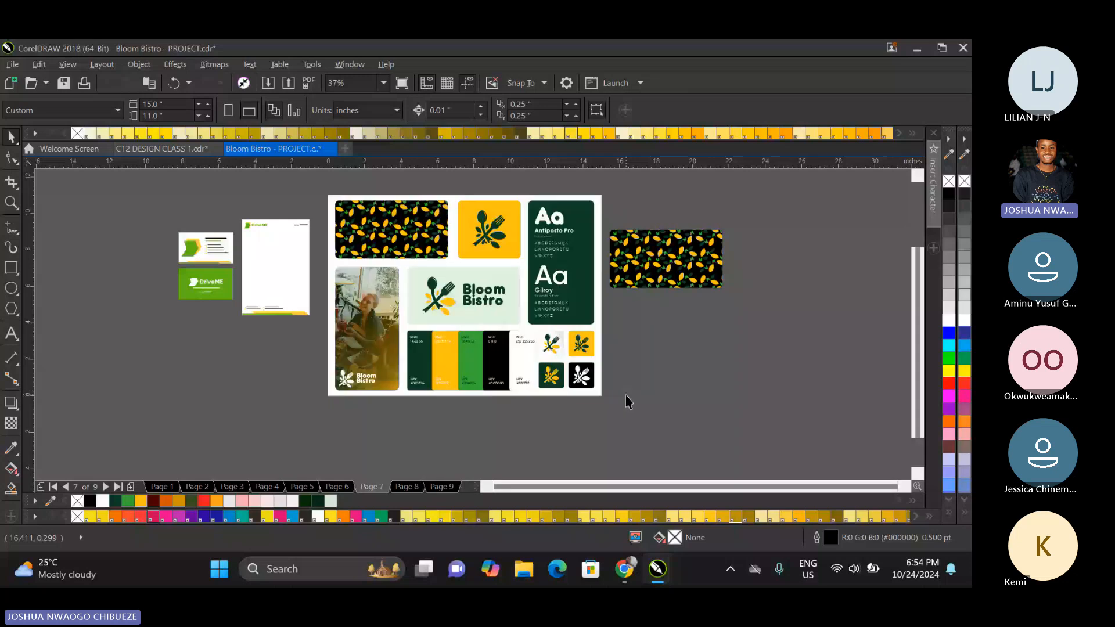
key(Page_Down)
key(Page_Down)
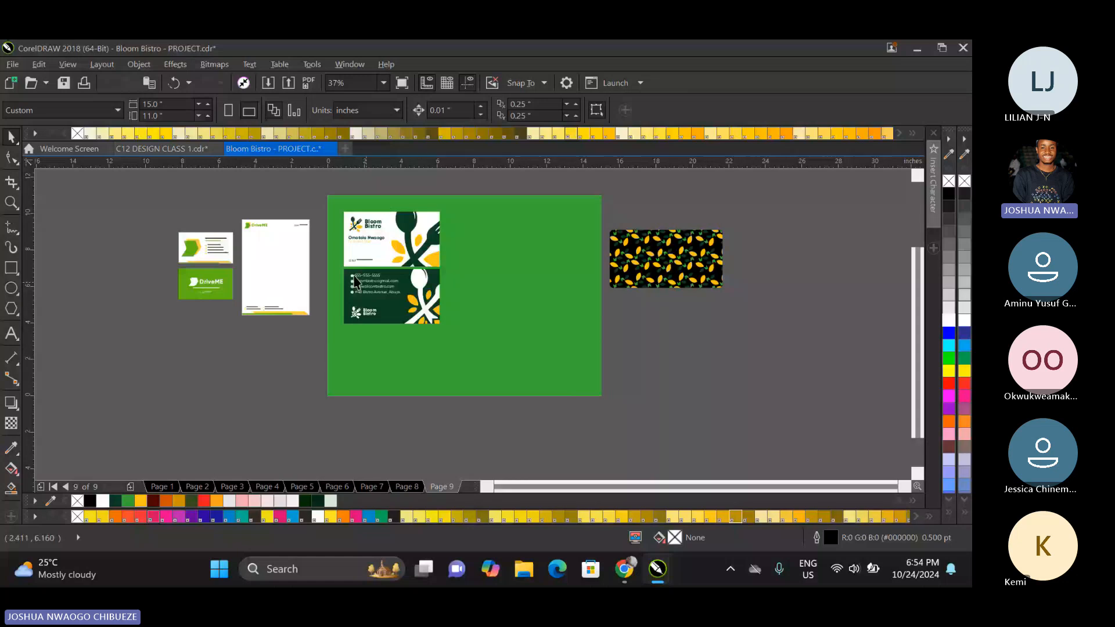
scroll(347, 219, up, 1)
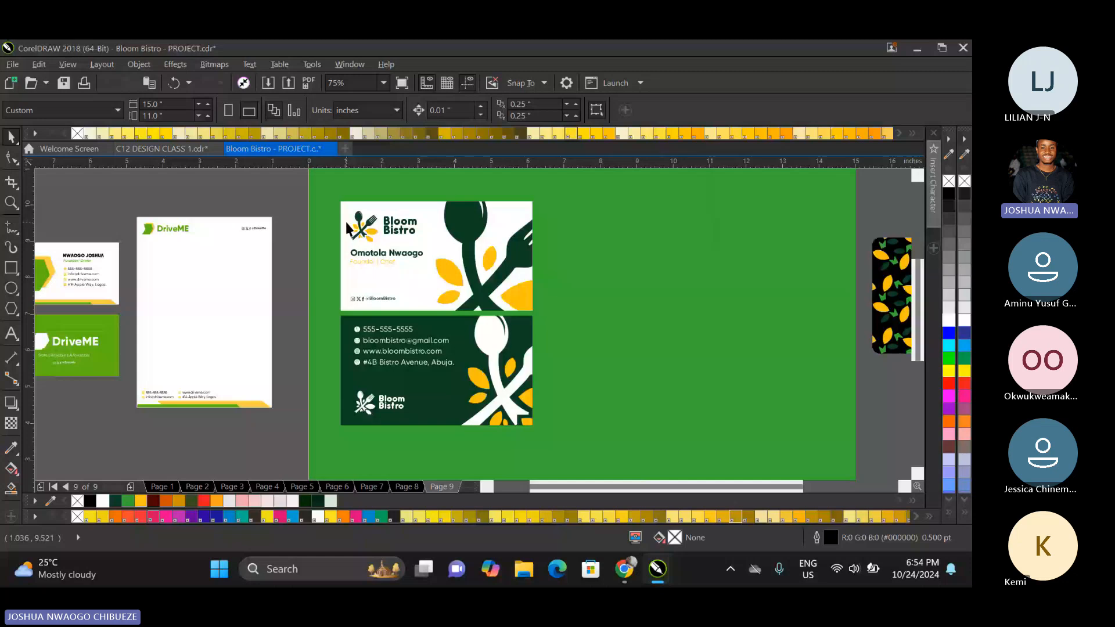
click(346, 224)
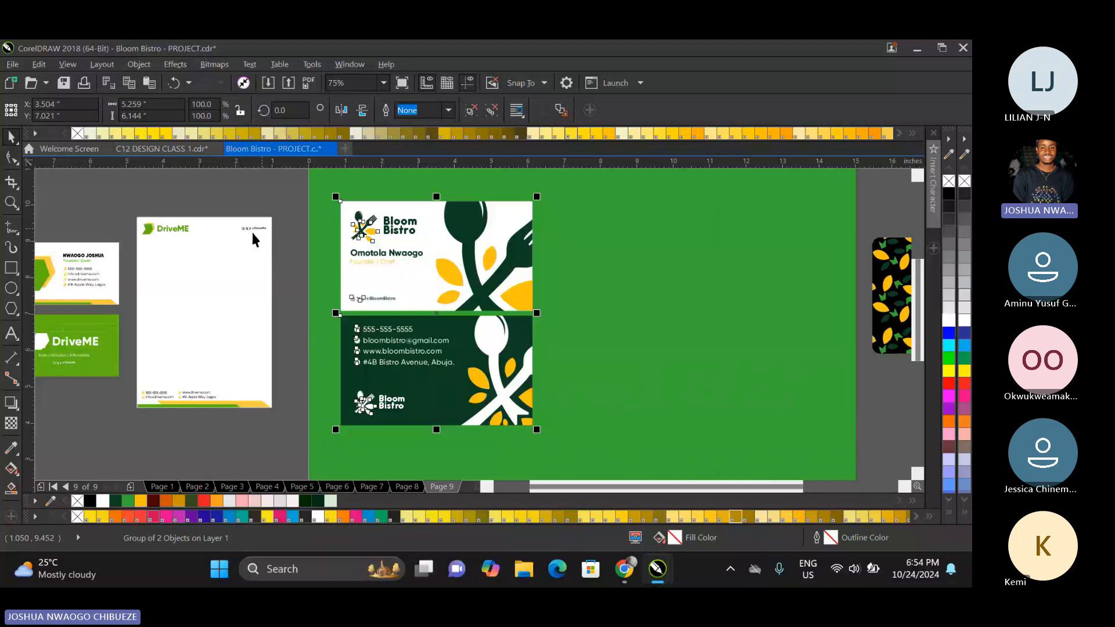
click(284, 242)
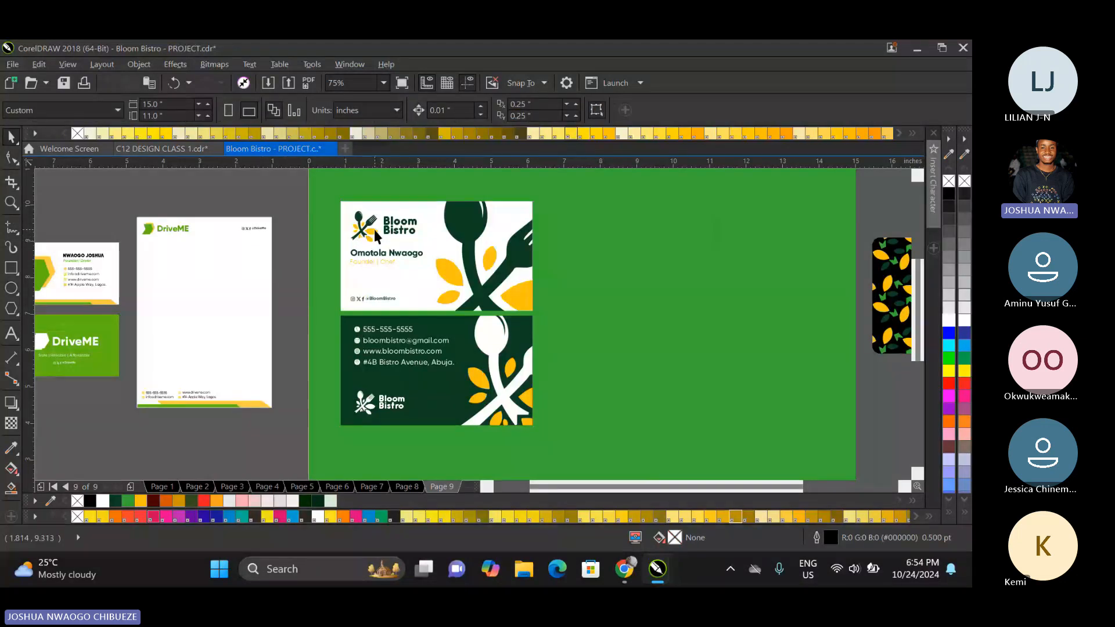
click(493, 318)
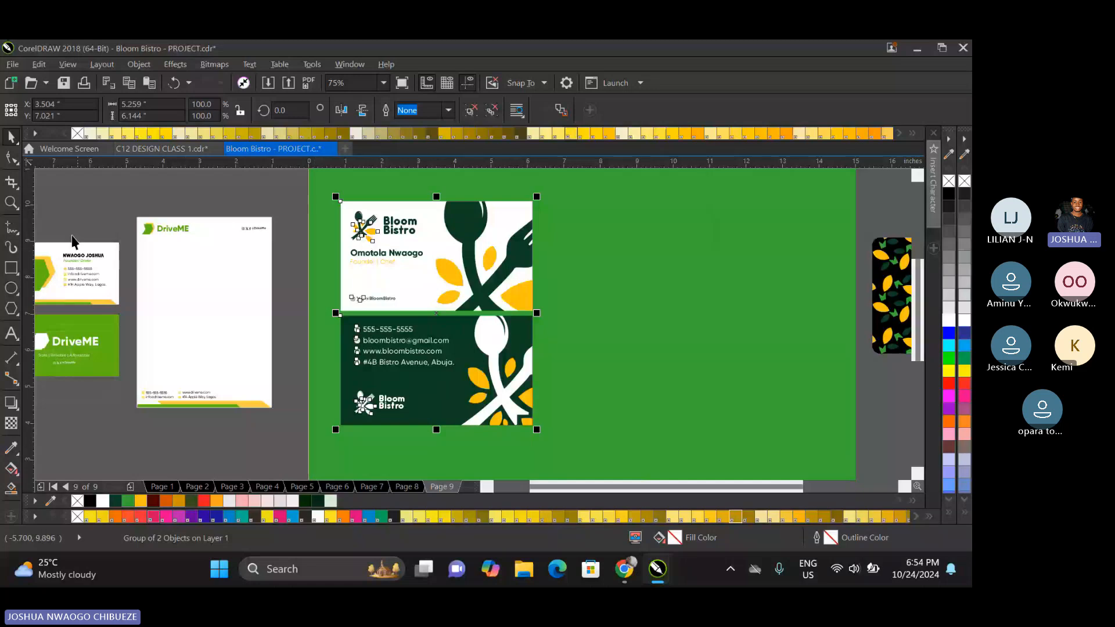
Switch to Chrome and search Google for "What is the id card".
mouse_move(622, 572)
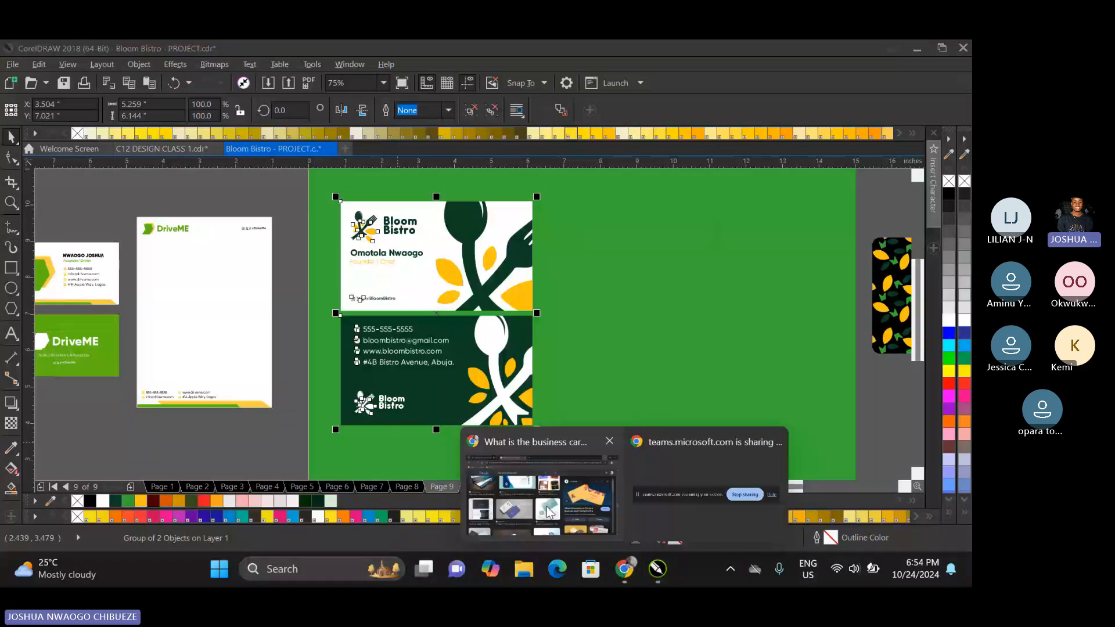
click(549, 511)
scroll(261, 192, up, 5)
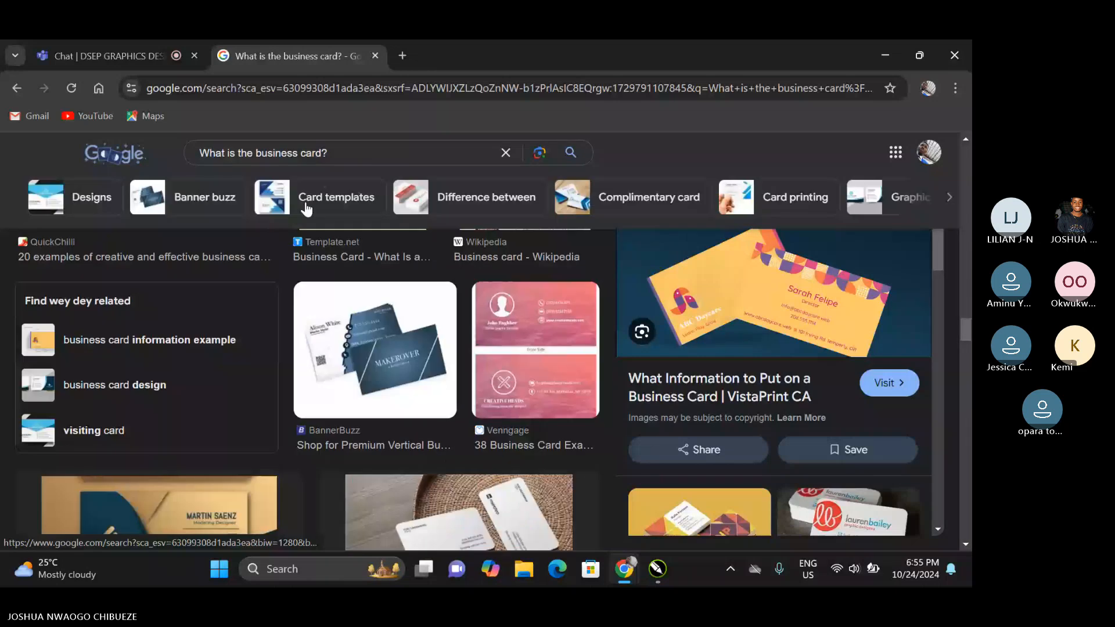
scroll(306, 209, up, 3)
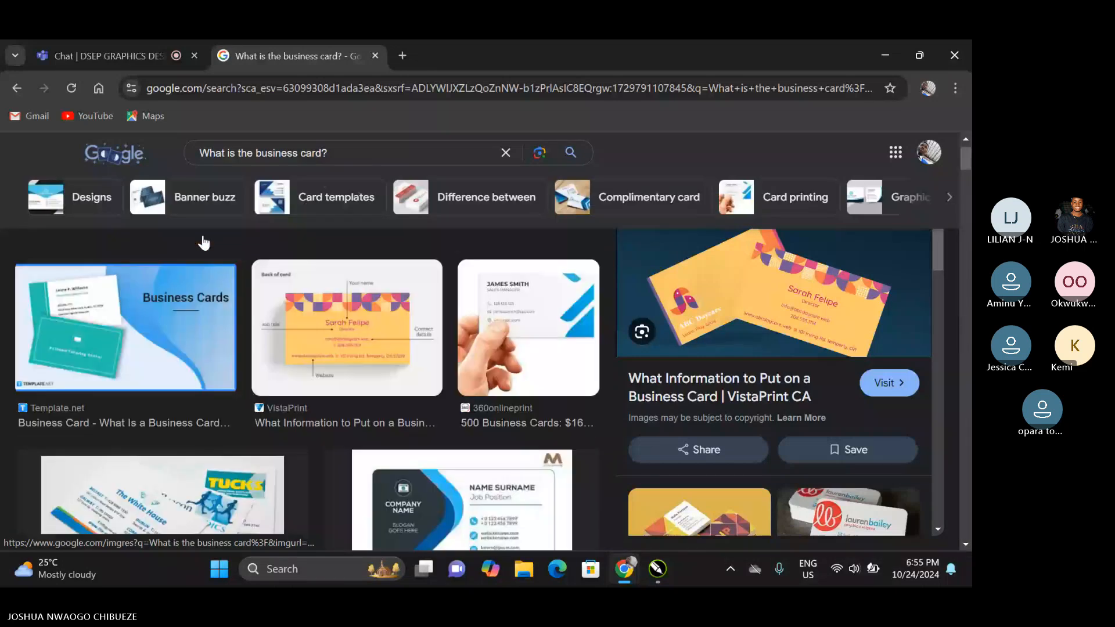
scroll(273, 241, up, 3)
scroll(174, 235, up, 2)
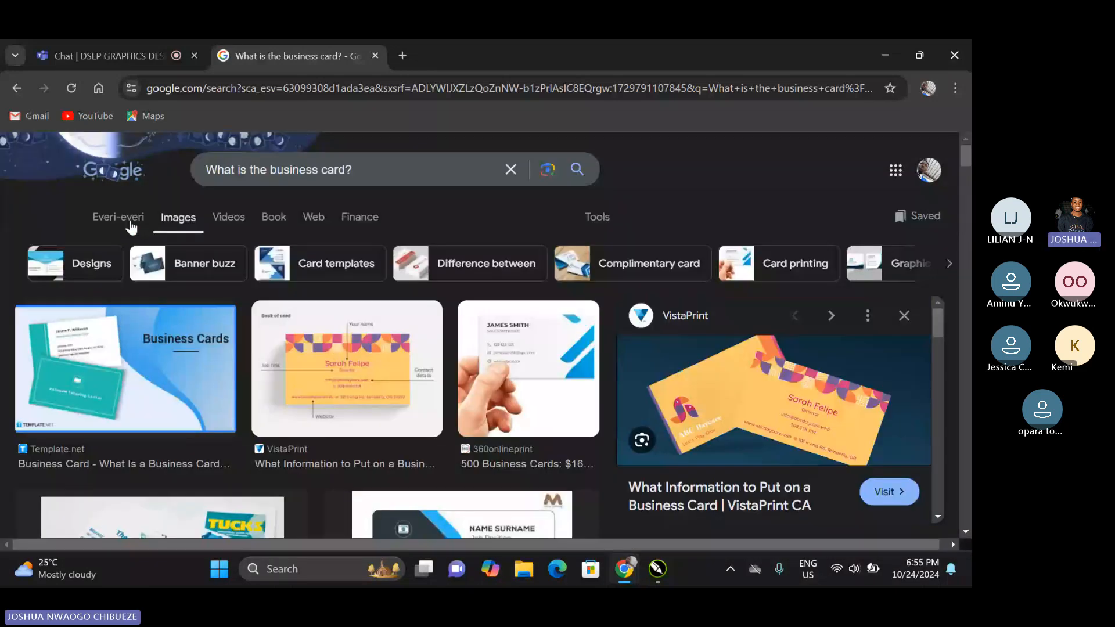
click(132, 227)
drag(338, 172, 252, 172)
key(BackSpace)
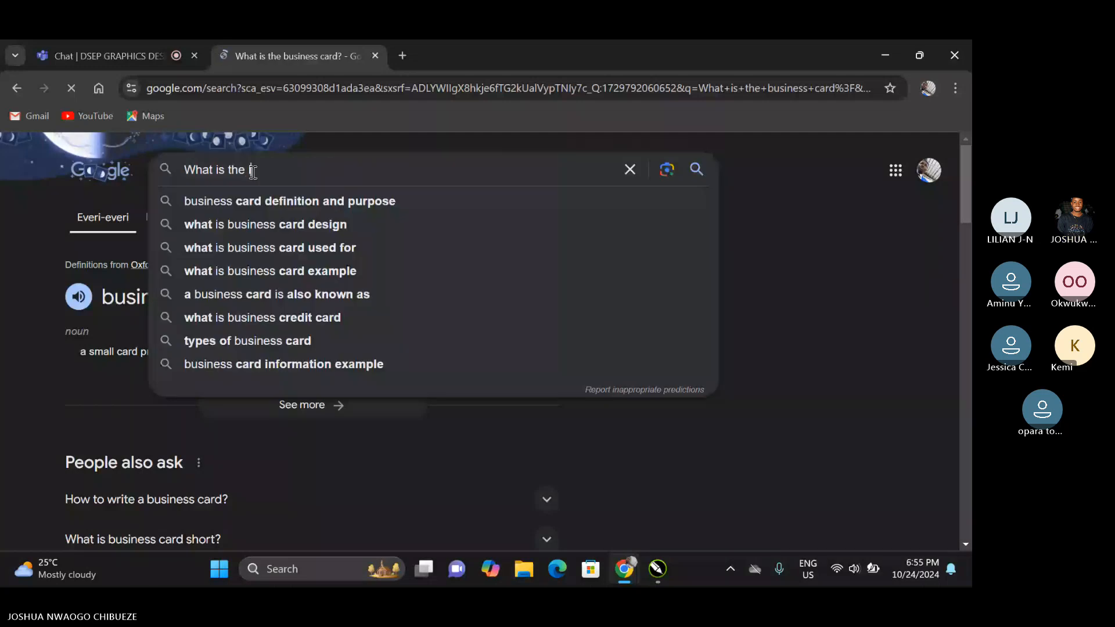
text(id card)
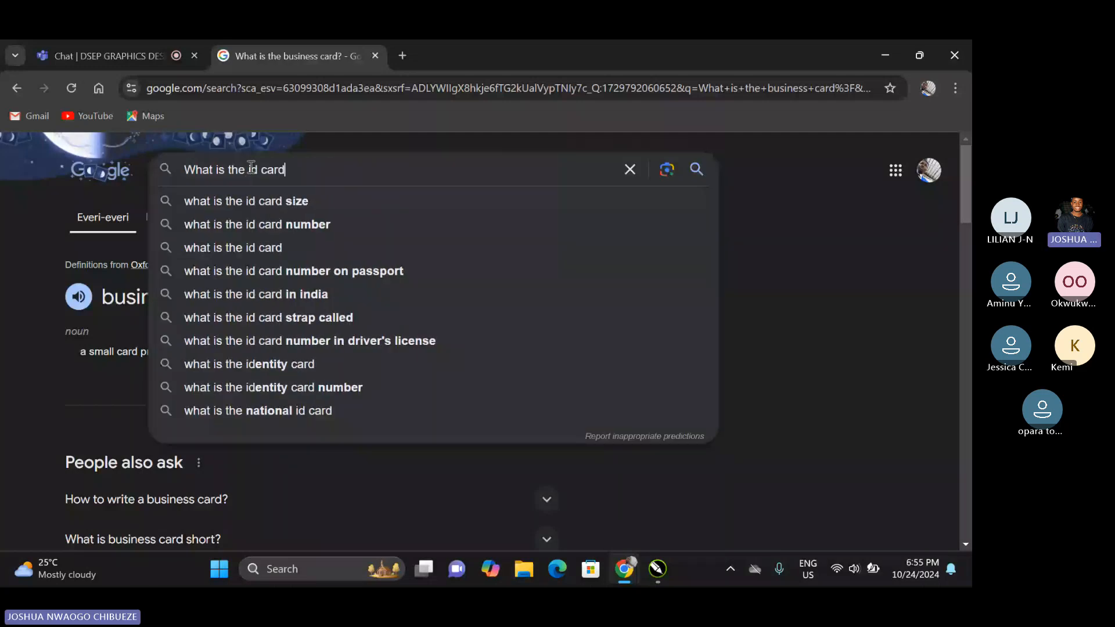
key(Return)
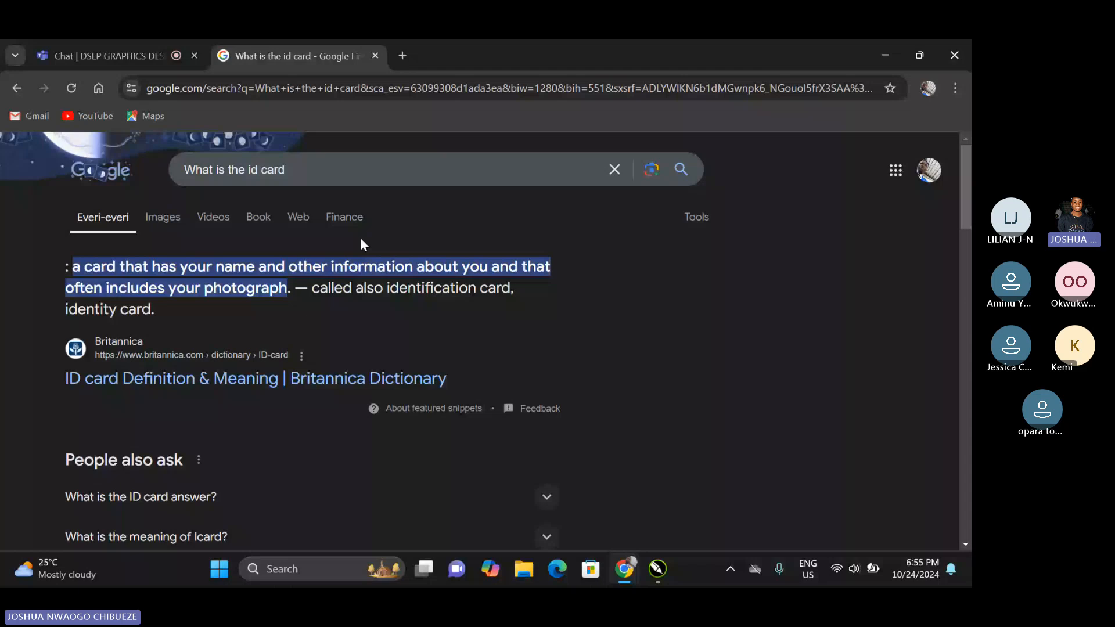
Read through the ID card definition results, expanding the related question "What is the ID card answer?".
scroll(361, 244, down, 1)
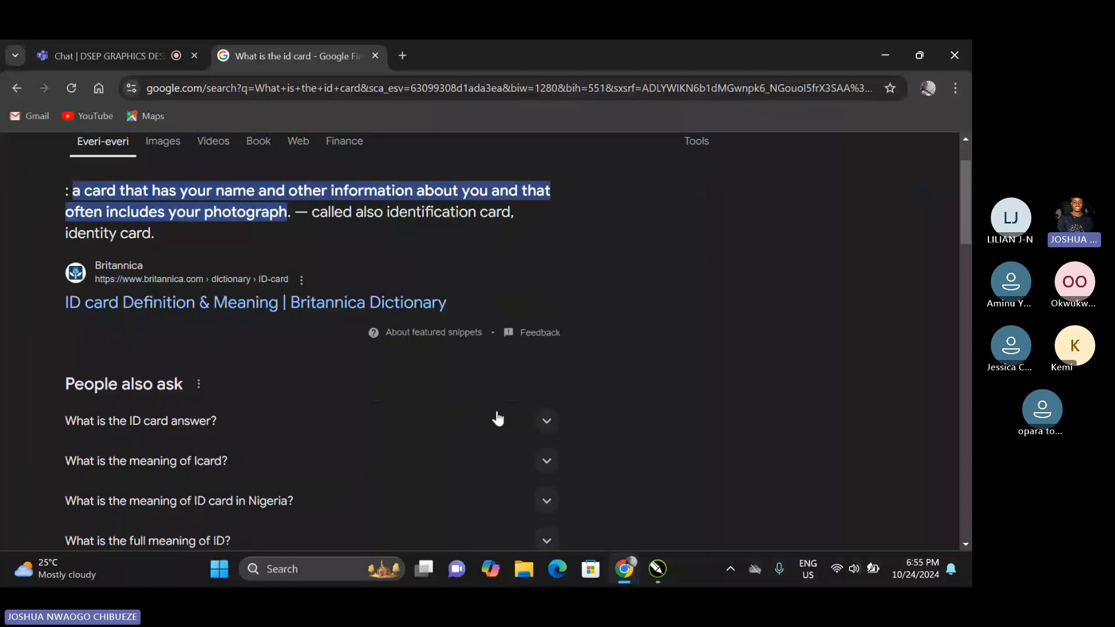
click(498, 419)
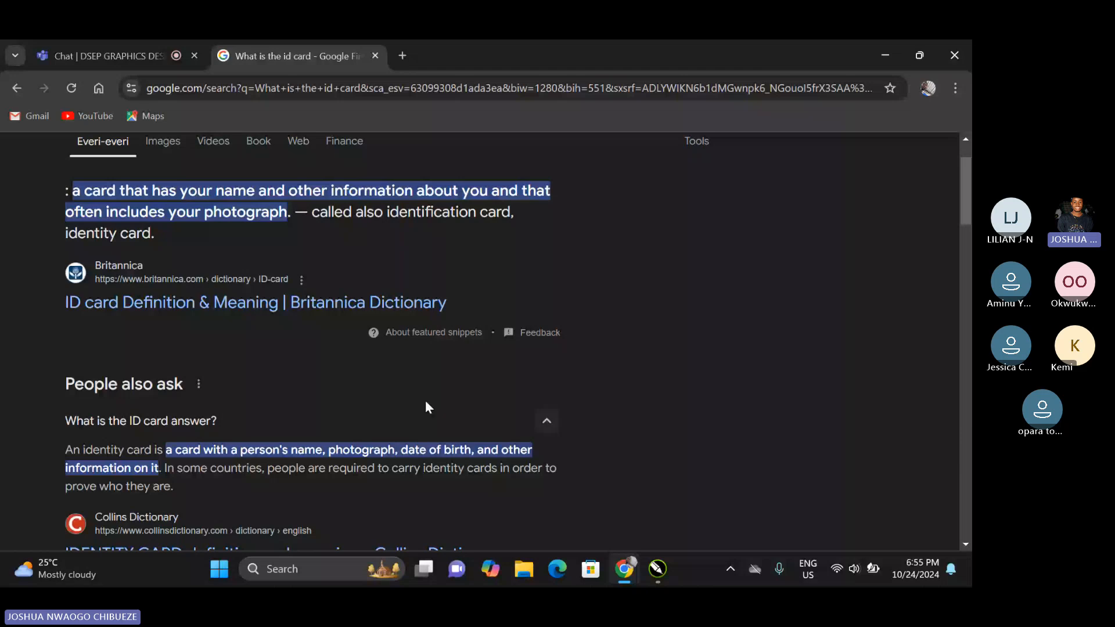
scroll(427, 406, down, 4)
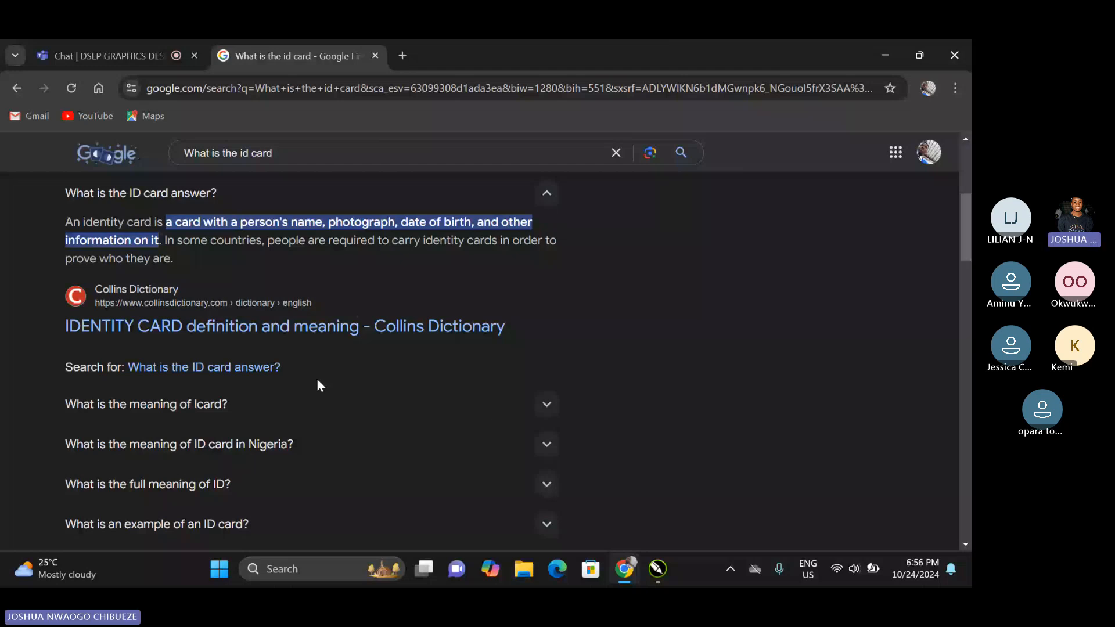
scroll(318, 384, down, 3)
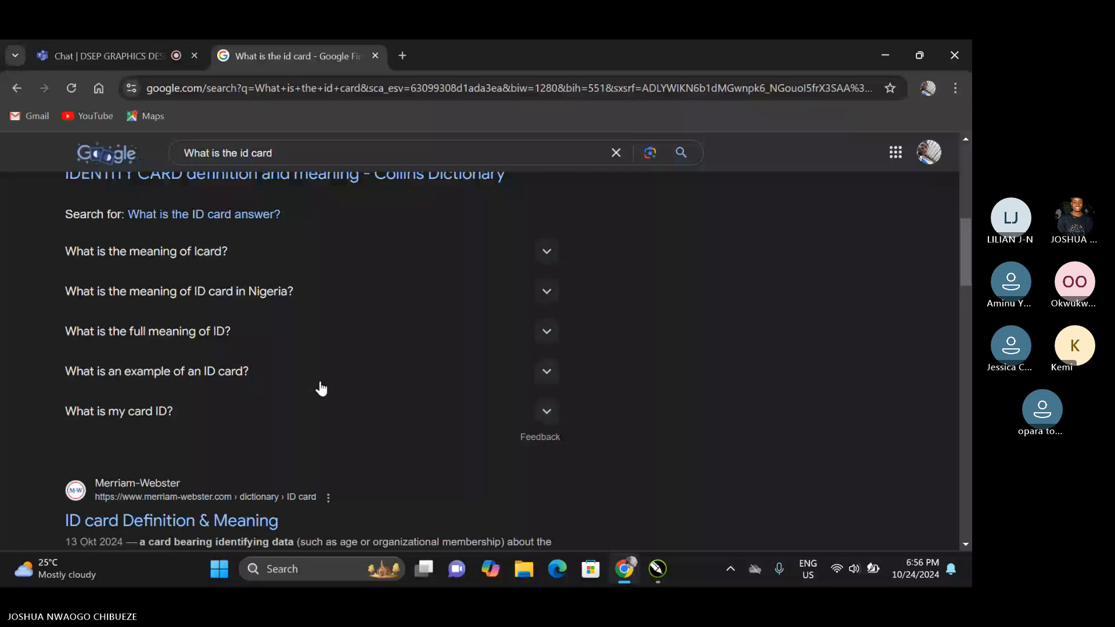
scroll(322, 389, down, 4)
scroll(322, 392, up, 10)
Refine the Google search to "What is the id card size".
click(318, 173)
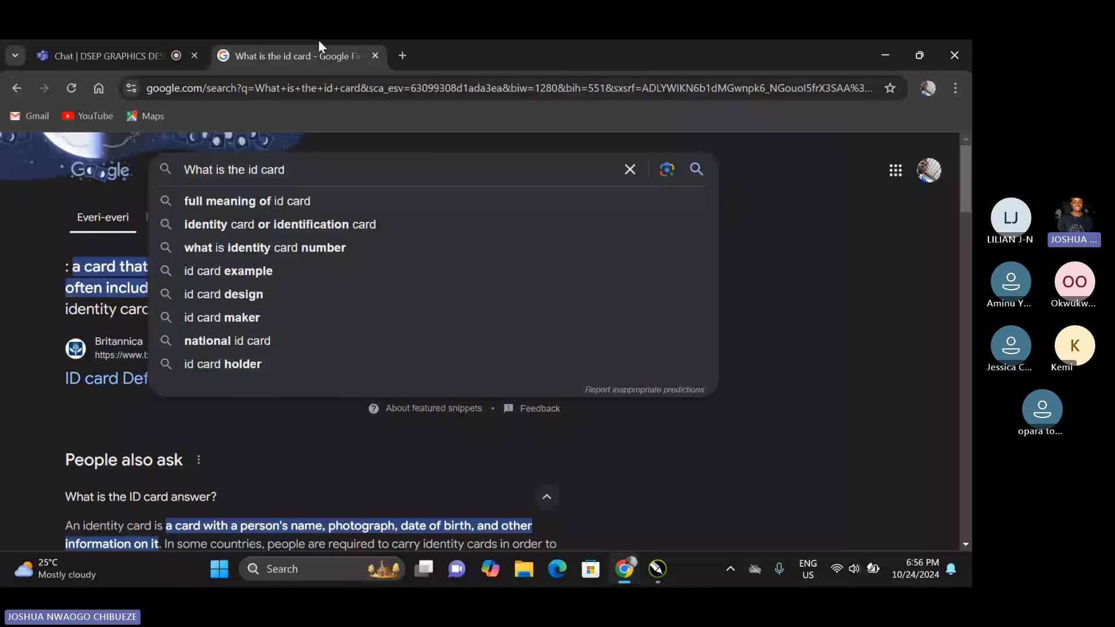
text(size)
key(Return)
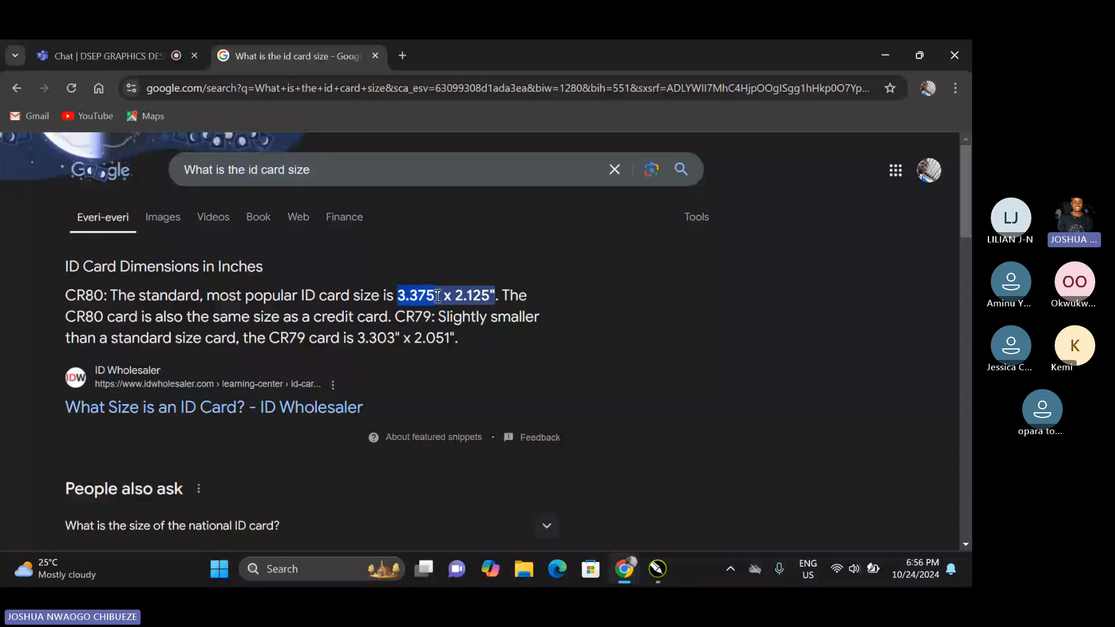
Return to CorelDRAW, draw a rectangle beside the business cards on page 9 and set its width to 3.375 inches.
click(882, 58)
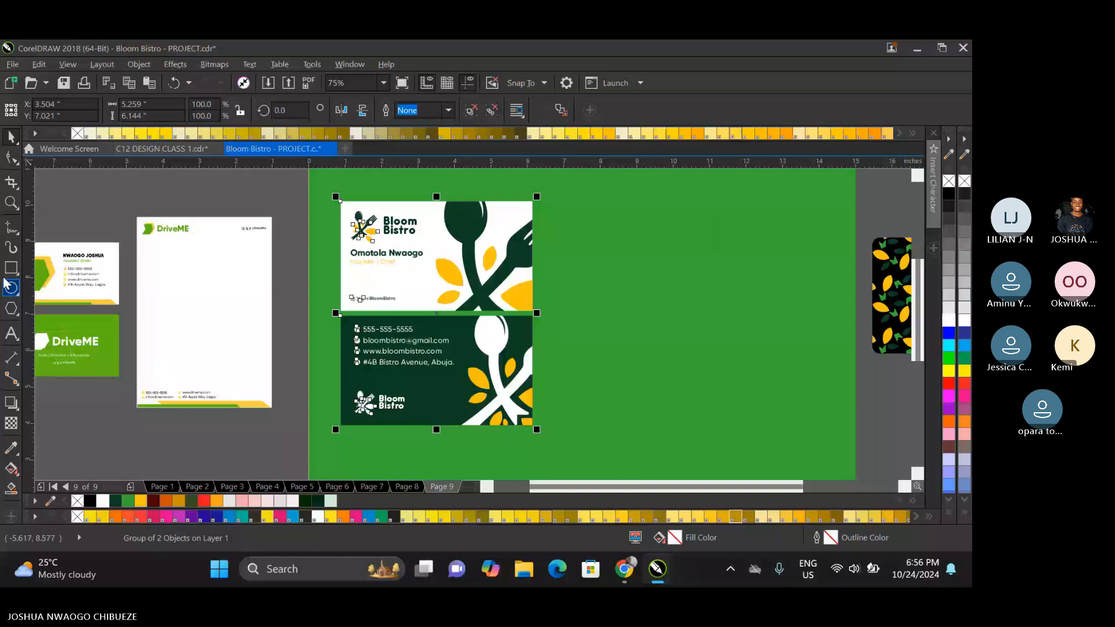
click(11, 268)
drag(558, 201, 682, 409)
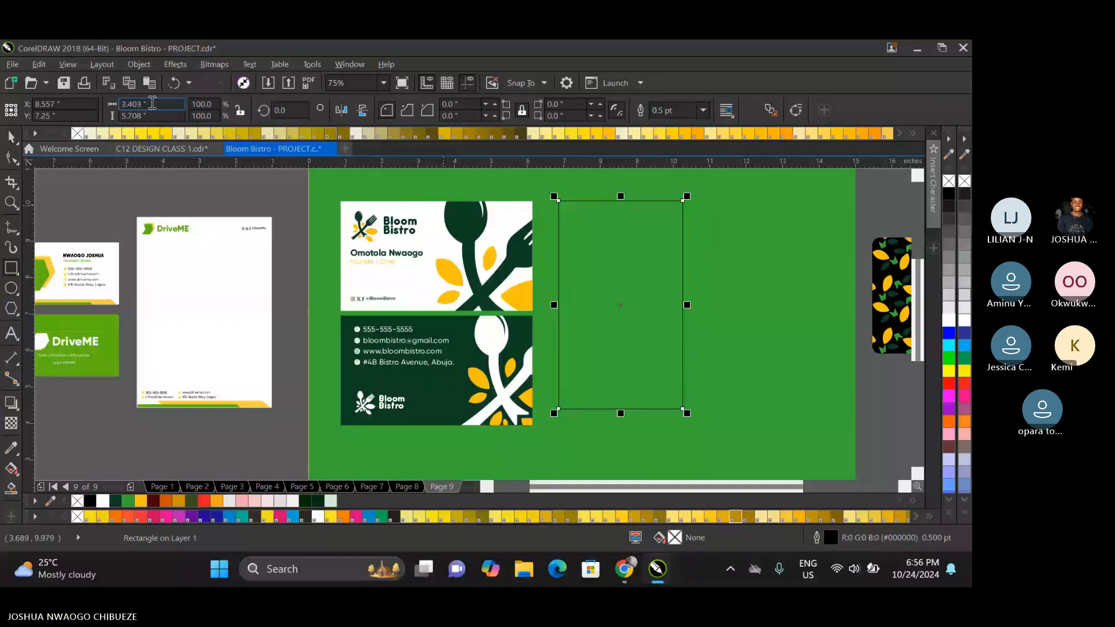
text(3.375)
key(Tab)
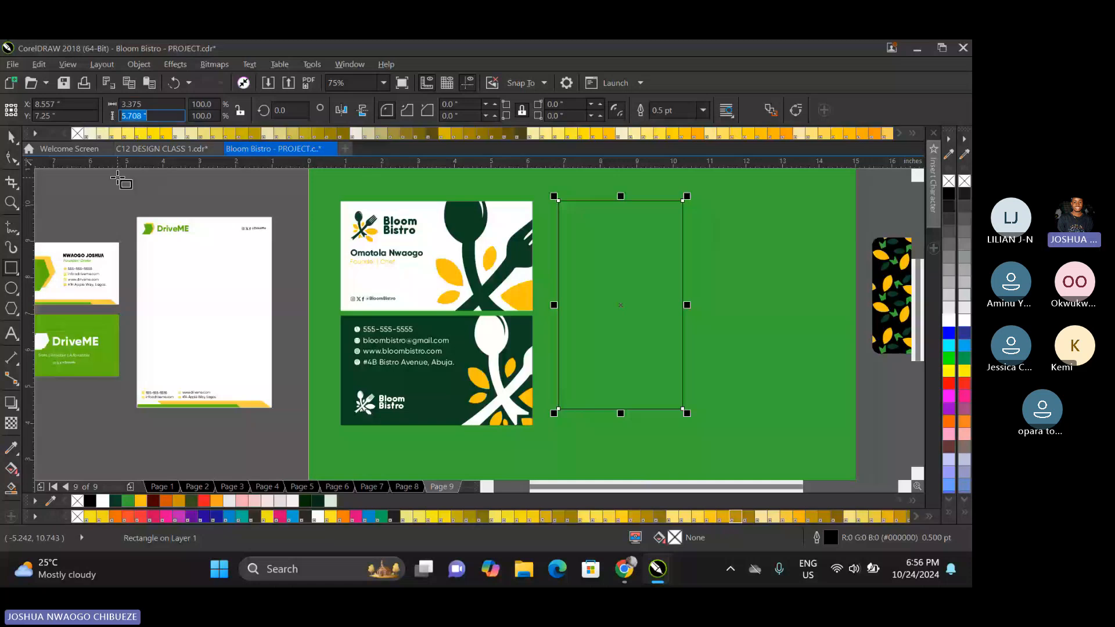
Recheck the ID card size in Chrome, set the rectangle's height to 2.125 inches and rotate it 90 degrees.
click(624, 569)
click(887, 55)
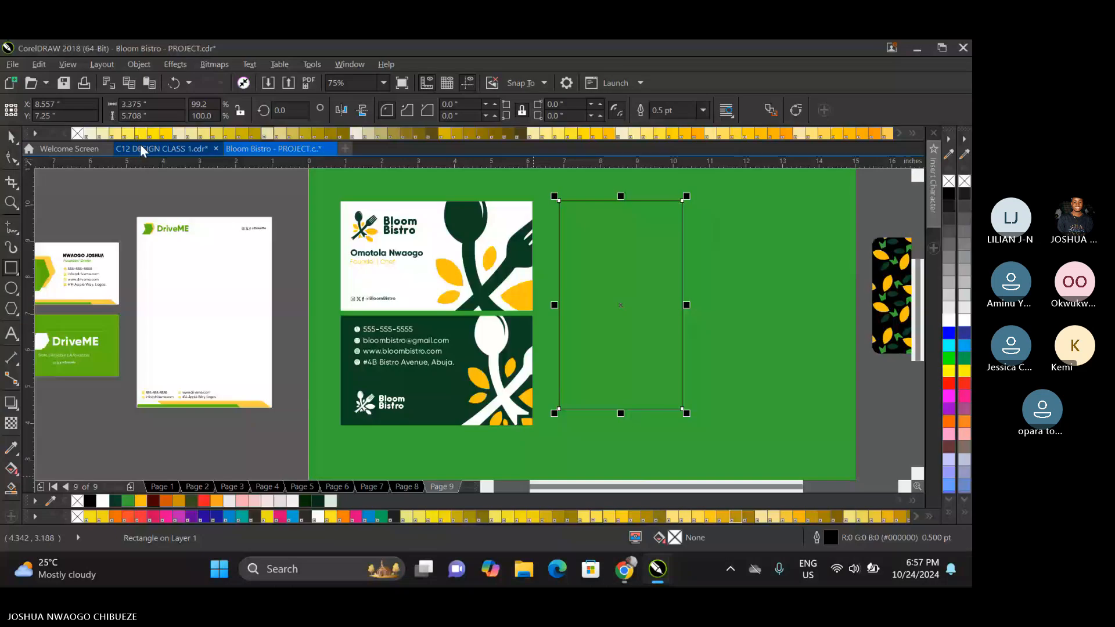
drag(152, 116, 67, 110)
text(2.125)
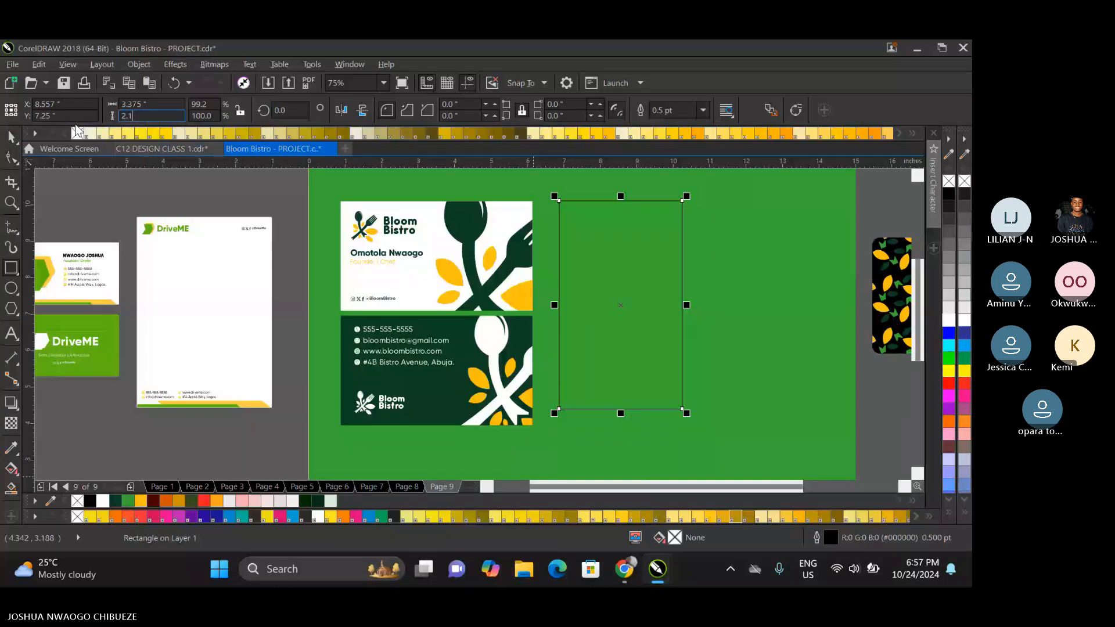
key(Return)
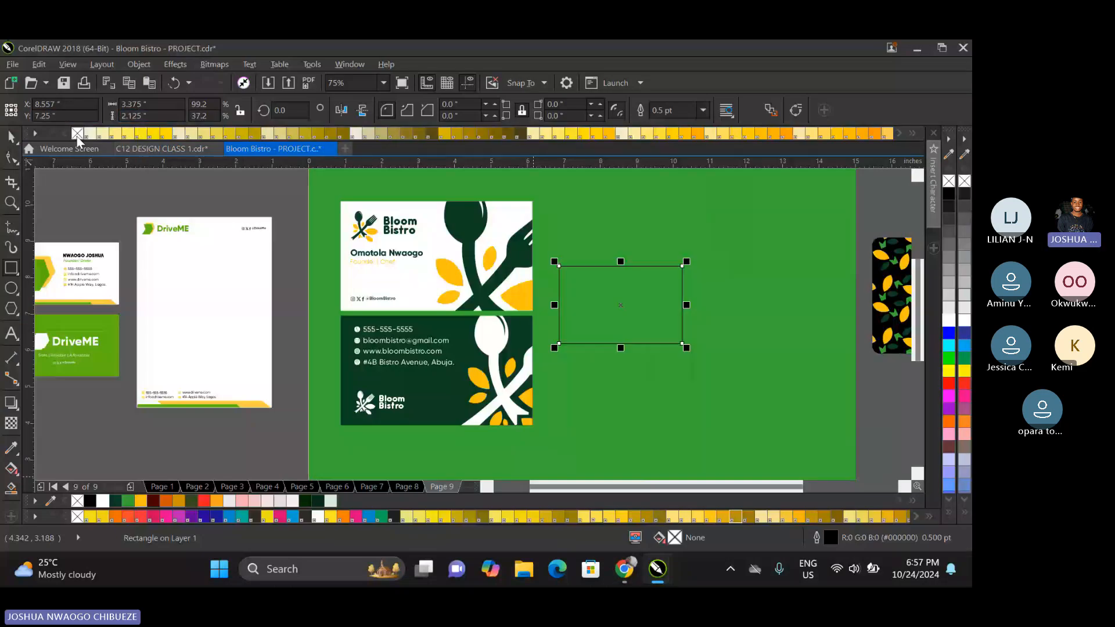
click(283, 109)
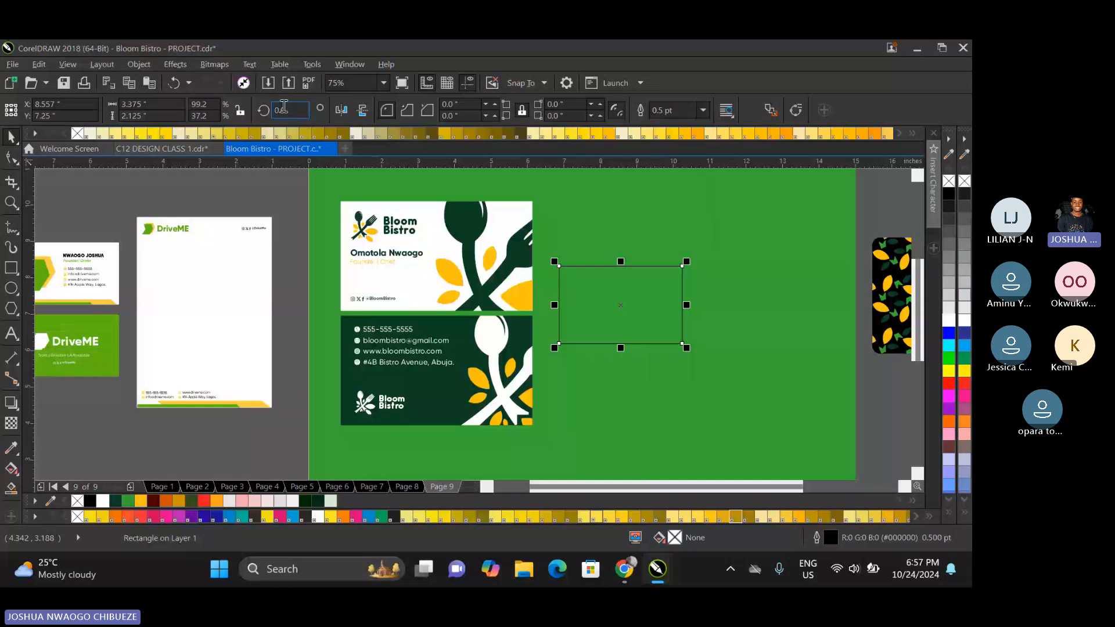
double_click(284, 109)
text(90)
key(Return)
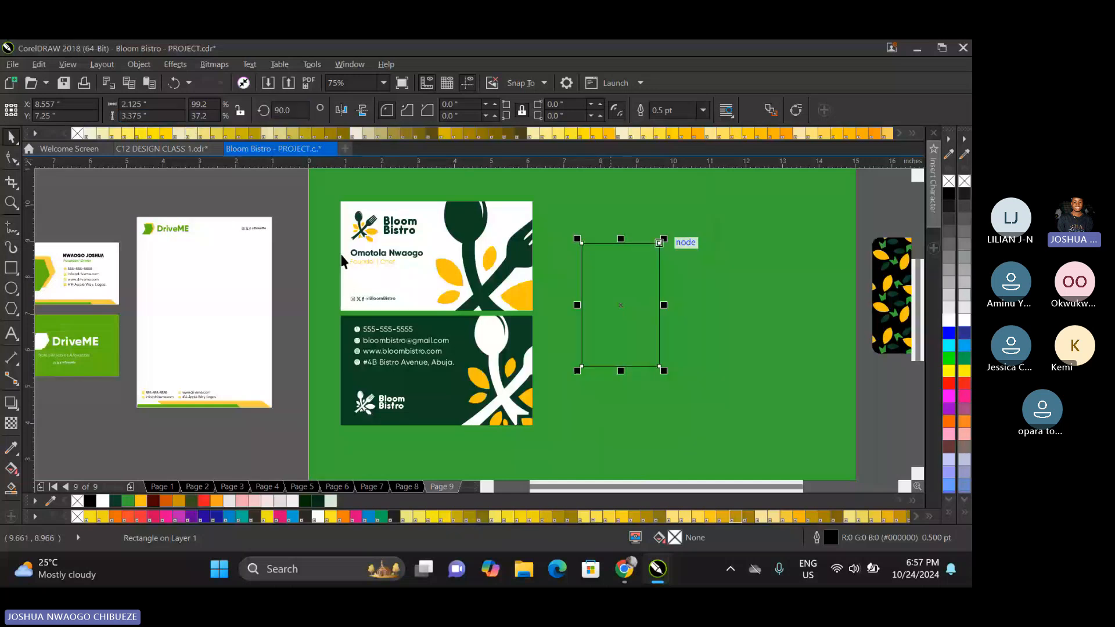
Draw a second rectangle to the right of the ID card outline and size it 3.0 by 3.5 inches.
click(12, 268)
drag(689, 244, 827, 447)
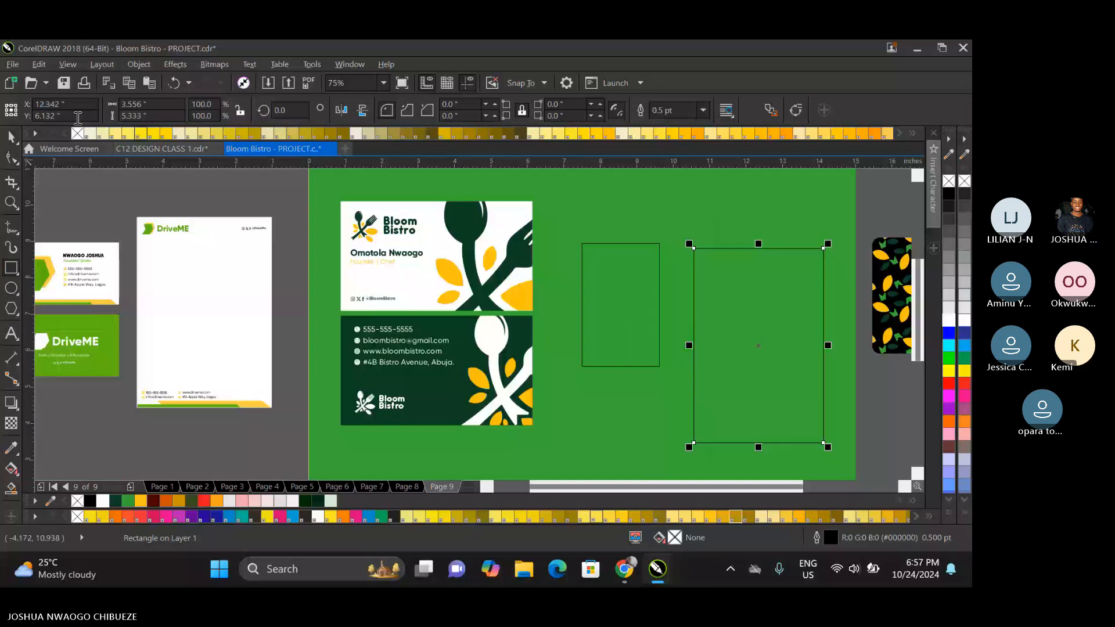
drag(151, 104, 92, 134)
text(3.)
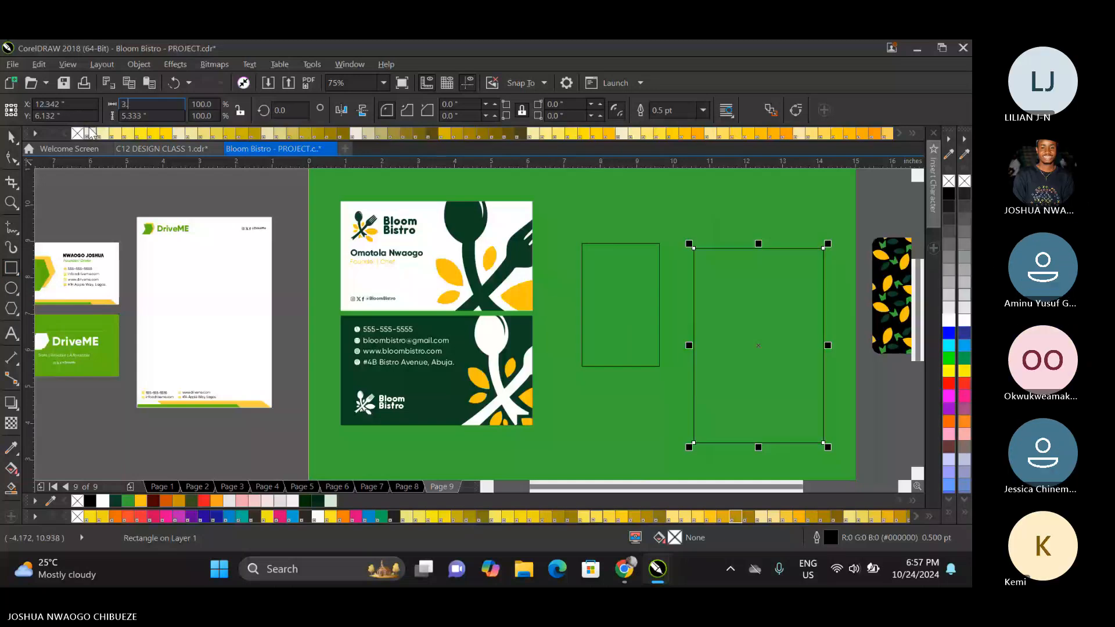
text(0)
key(Tab)
text(3.)
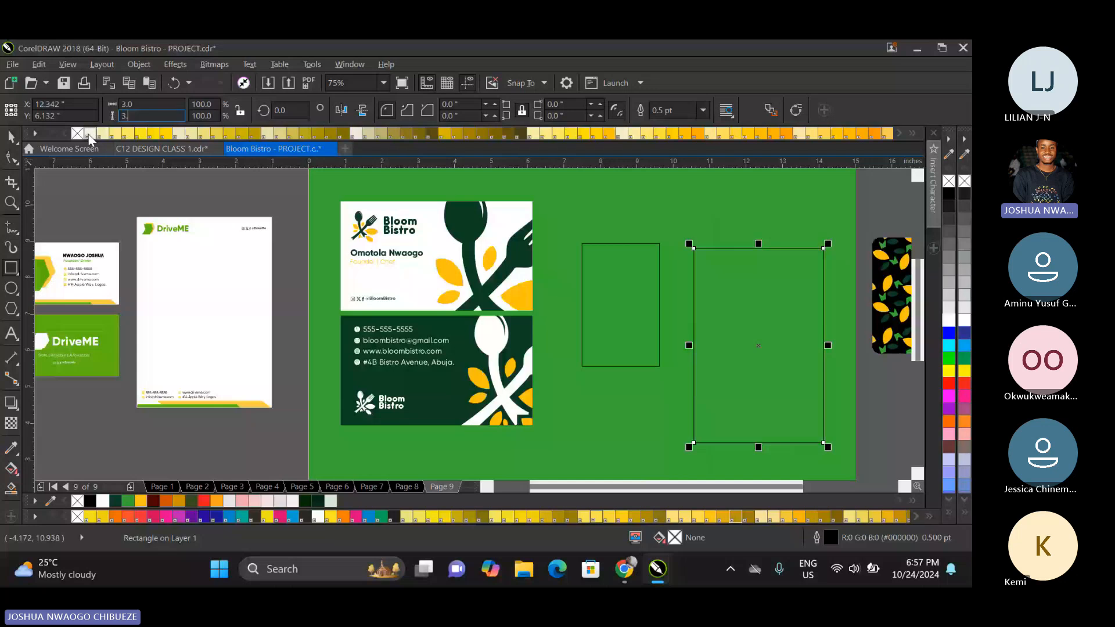
text(5)
key(Return)
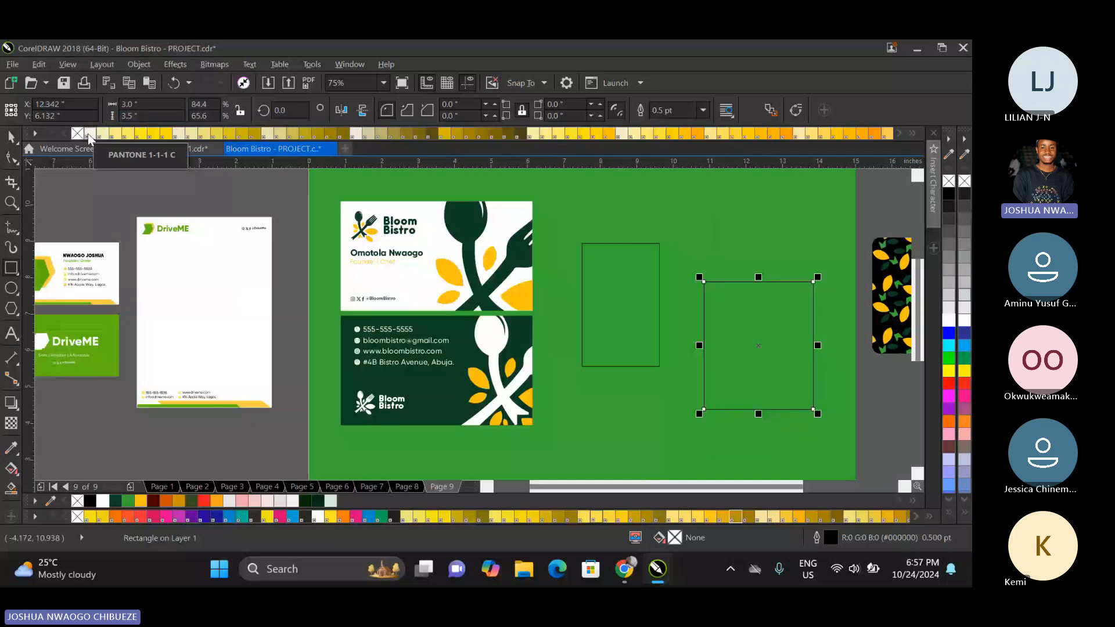
Resize the second rectangle to the business card size of 3.5 by 2 inches and rotate it 90 degrees.
drag(144, 105, 84, 114)
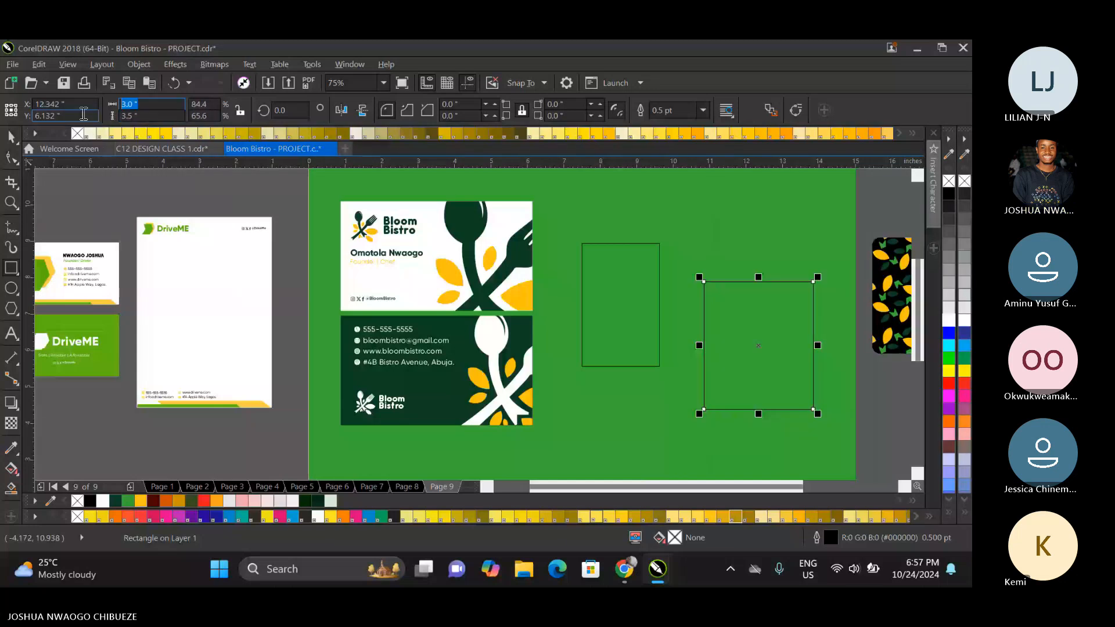
text(3.5)
key(Tab)
text(2)
key(Return)
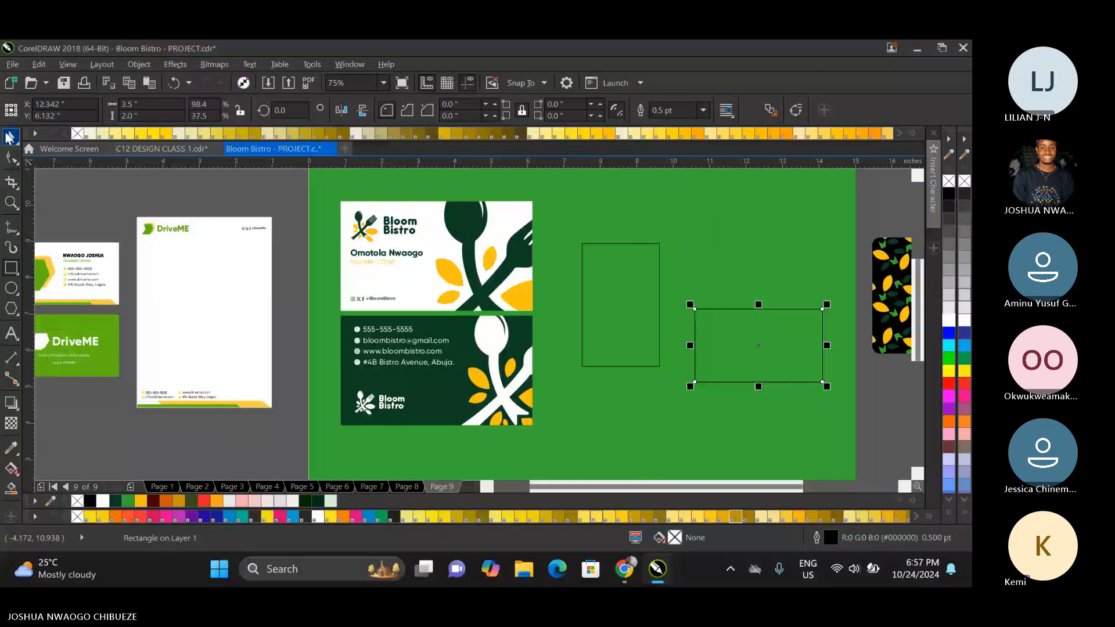
click(452, 106)
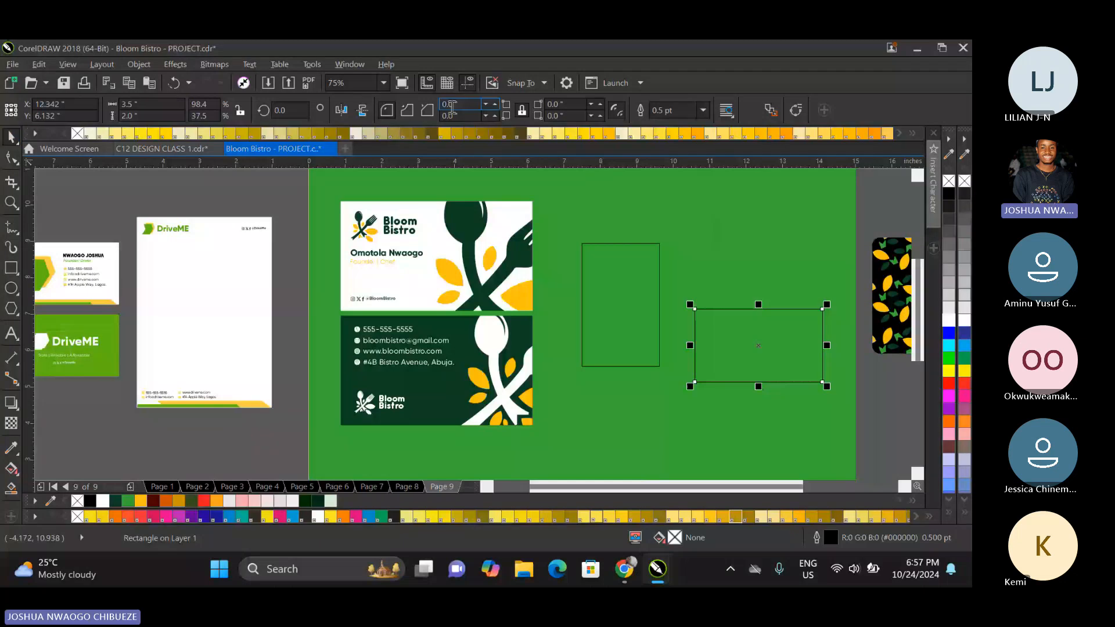
text(90)
key(Return)
Overlay the second rectangle on the ID card outline to compare their sizes, and undo the repositioning.
click(750, 323)
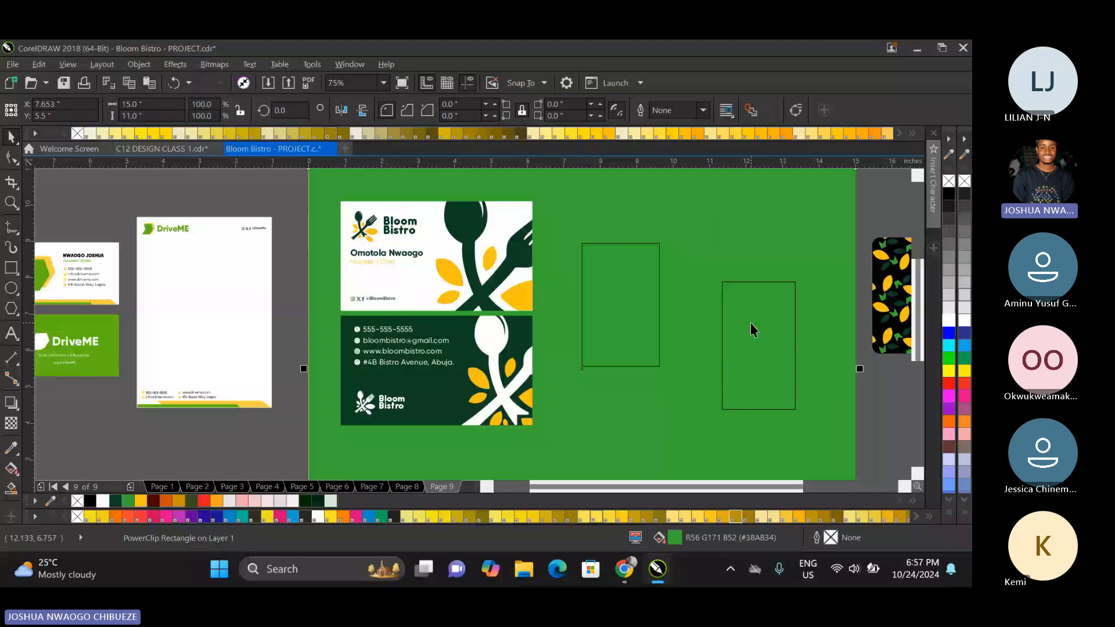
drag(750, 323, 614, 291)
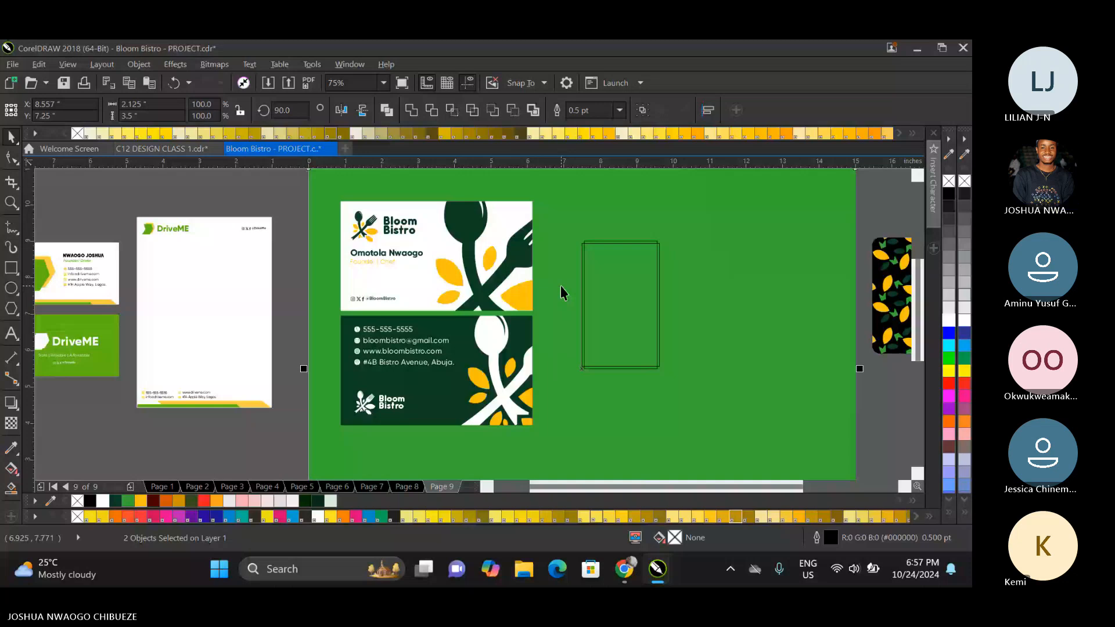
scroll(609, 242, up, 1)
click(610, 245)
drag(716, 239, 724, 232)
key(ctrl+z)
key(ctrl+z)
key(ctrl+z)
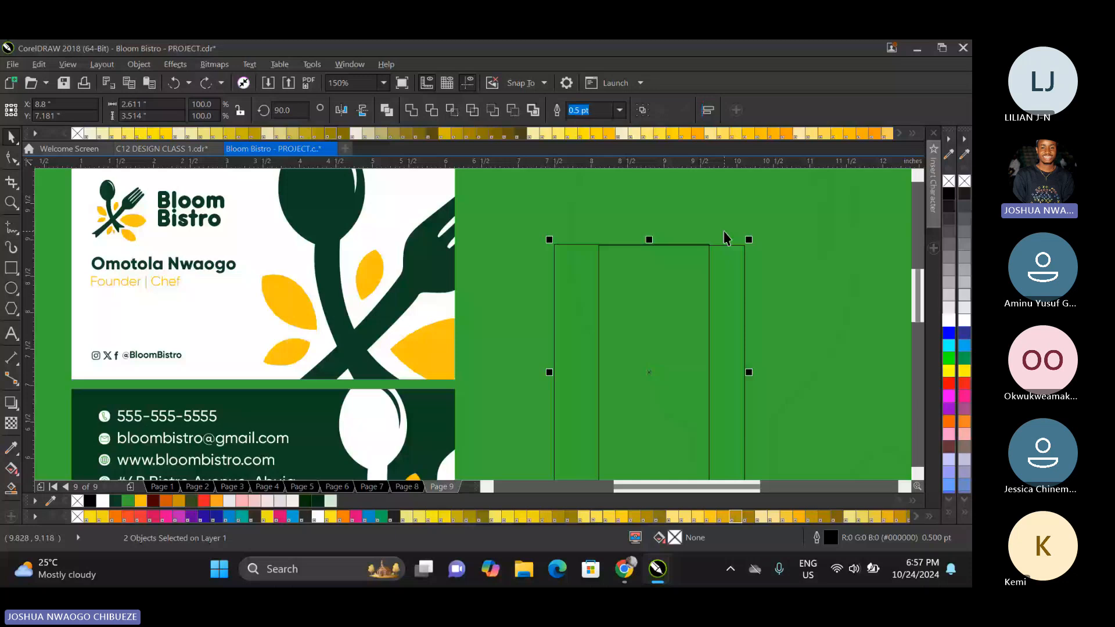
scroll(583, 238, down, 1)
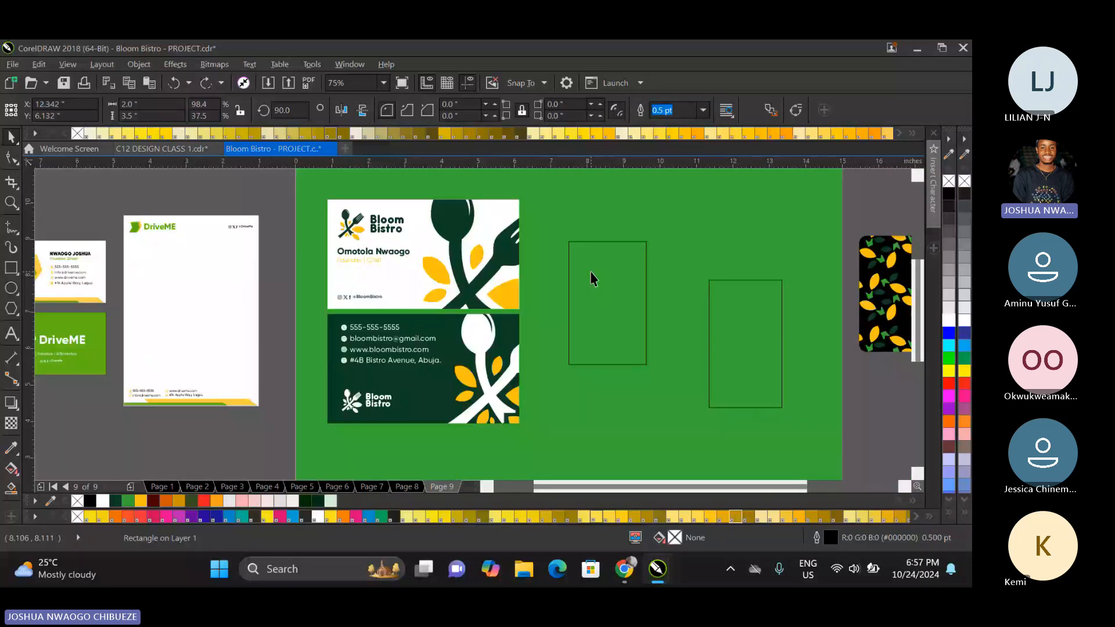
Delete the business-card-sized comparison rectangle, leaving only the ID card outline.
click(590, 271)
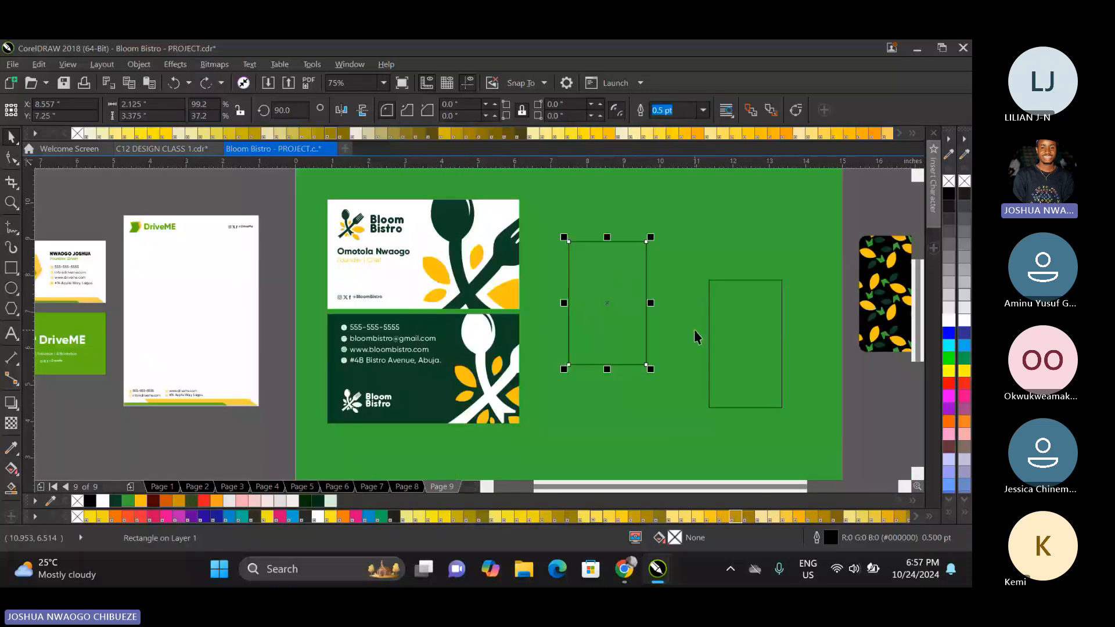
click(733, 319)
key(Delete)
Enlarge the ID card rectangle to about 3.9 by 6.2 inches and position it beside the business cards.
click(620, 253)
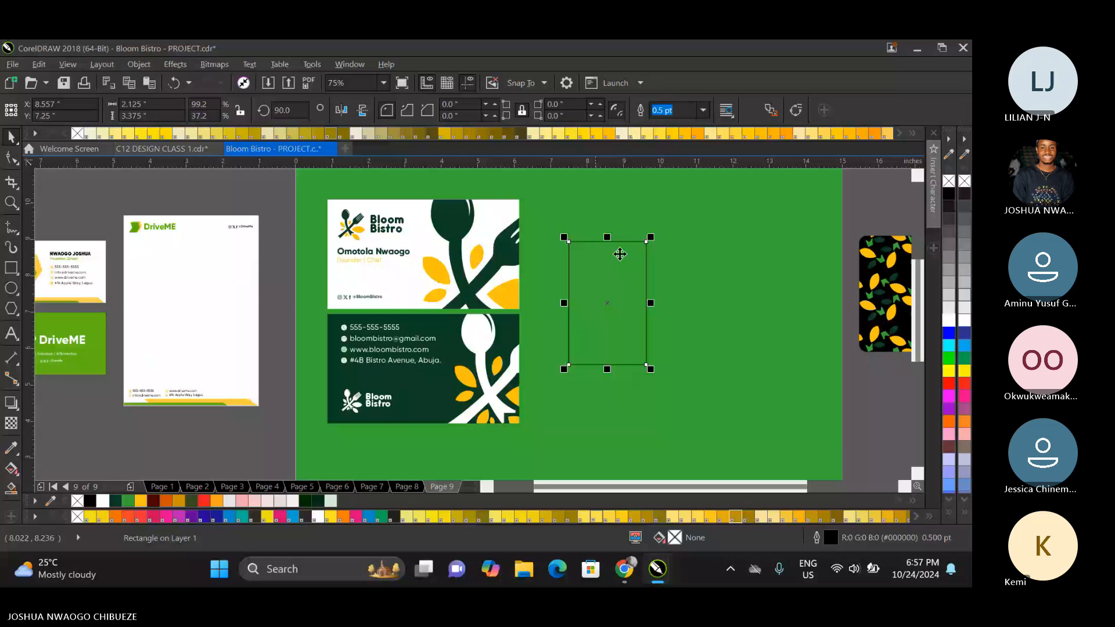
drag(654, 239, 710, 194)
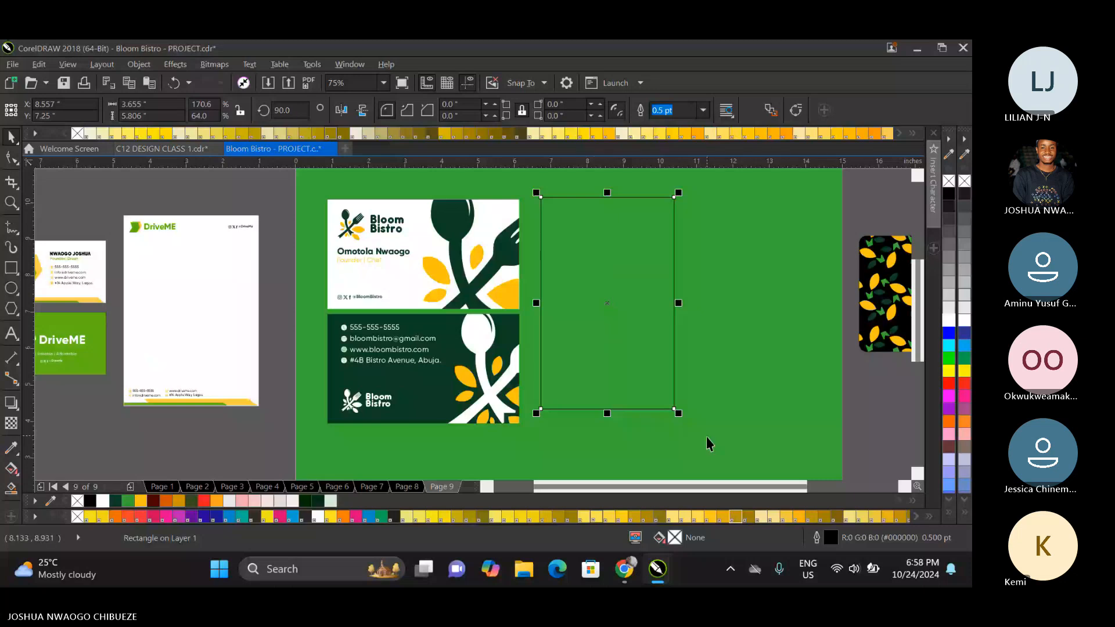
drag(678, 413, 695, 433)
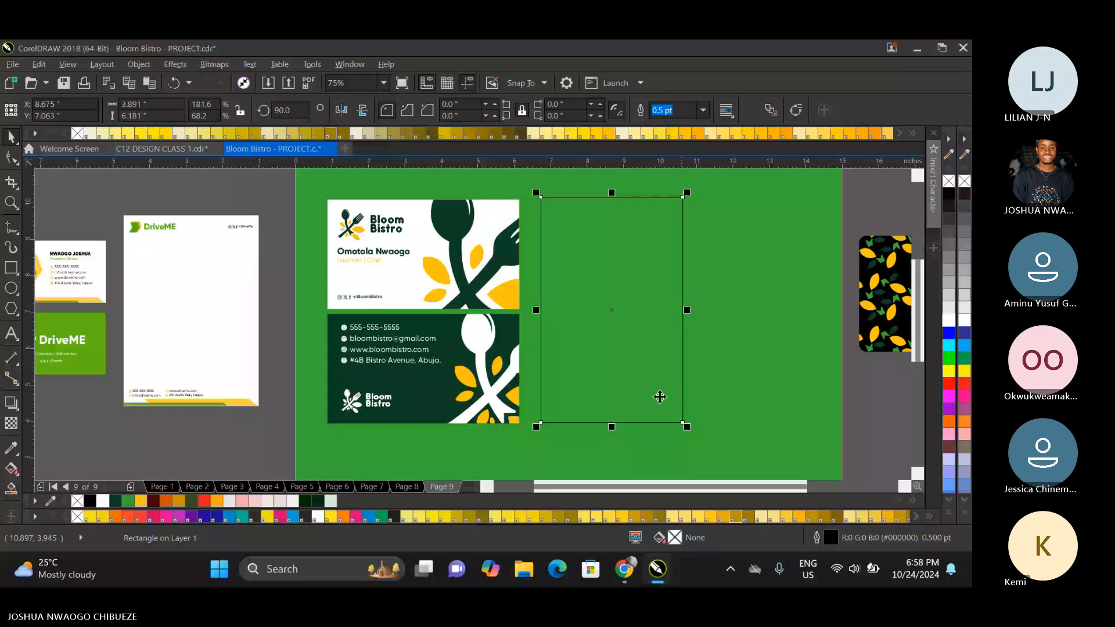
drag(605, 324, 600, 330)
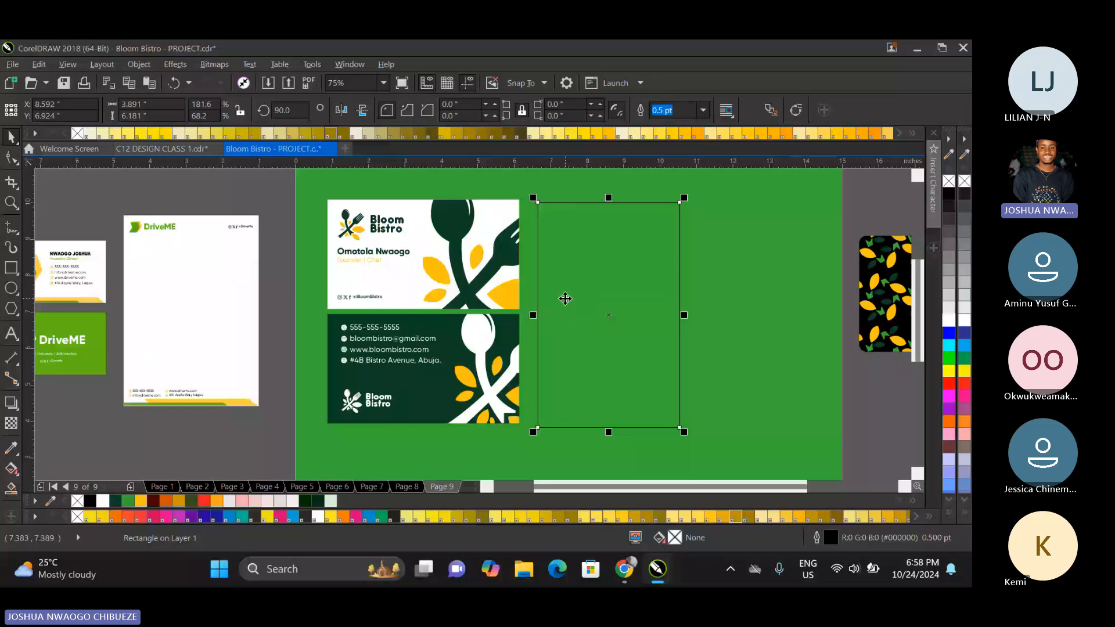
Place the stacked Bloom Bistro logo from page 6 on the pasteboard to the left of the page.
scroll(524, 337, down, 2)
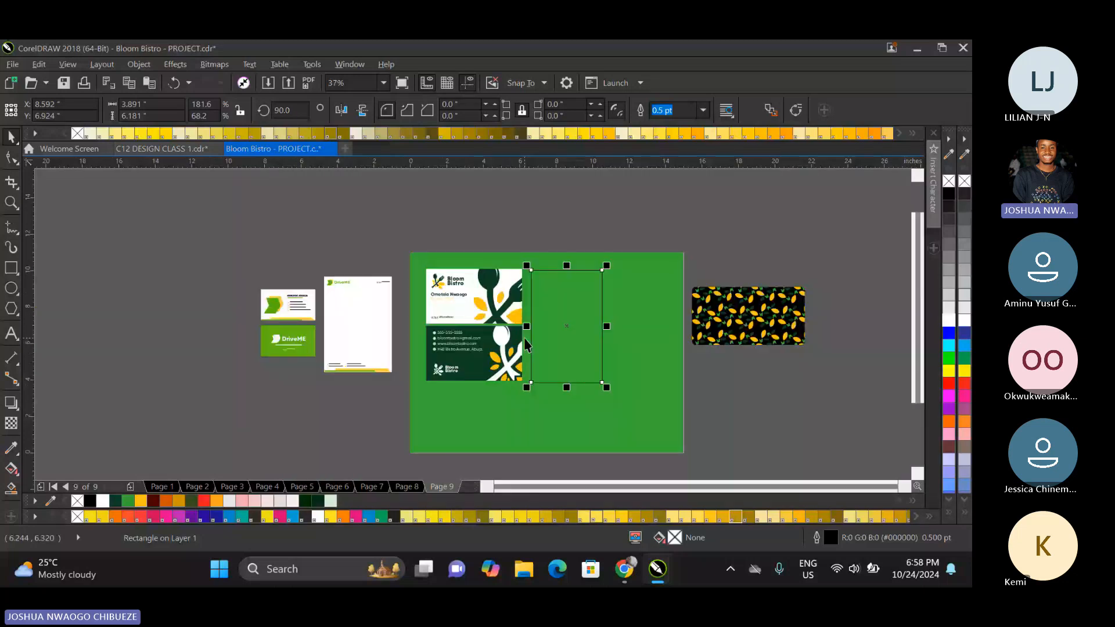
key(Page_Up)
key(Page_Up)
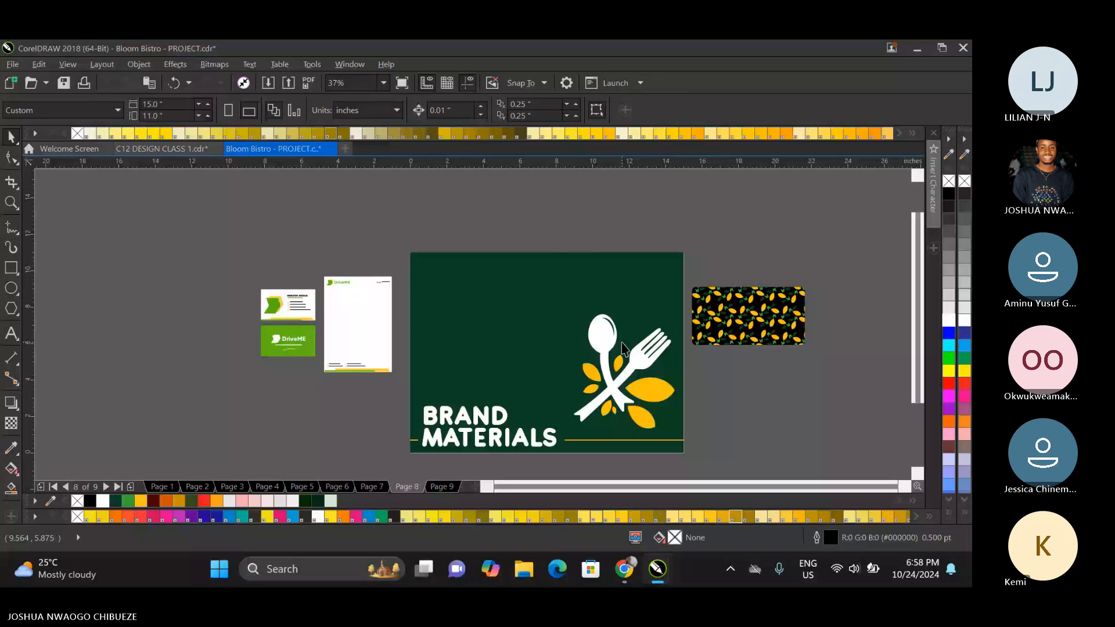
key(Page_Up)
key(Page_Up)
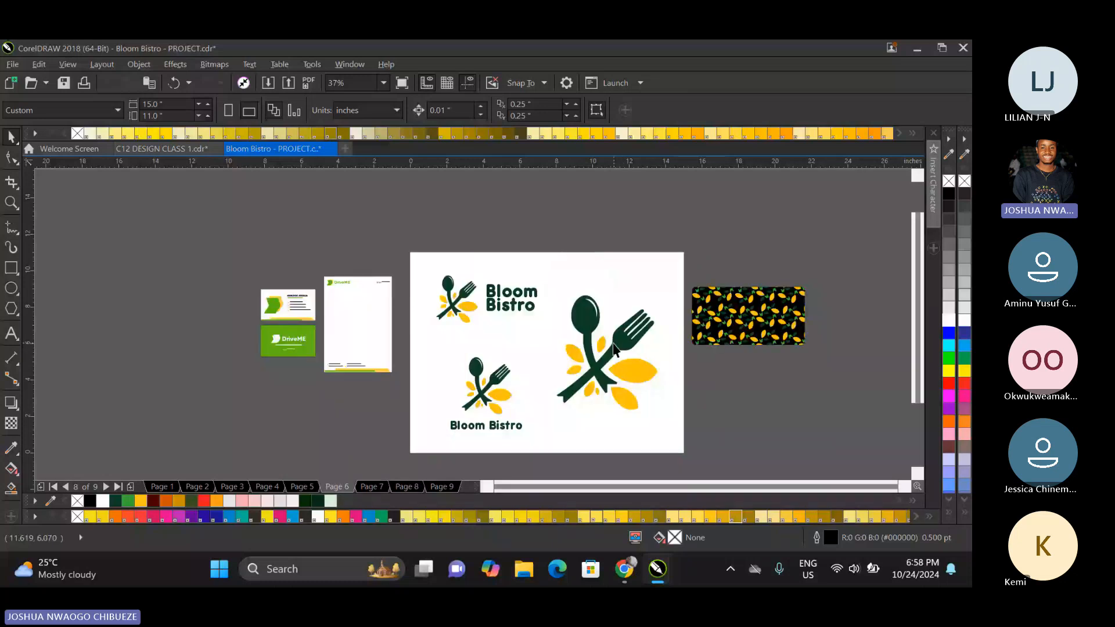
click(493, 311)
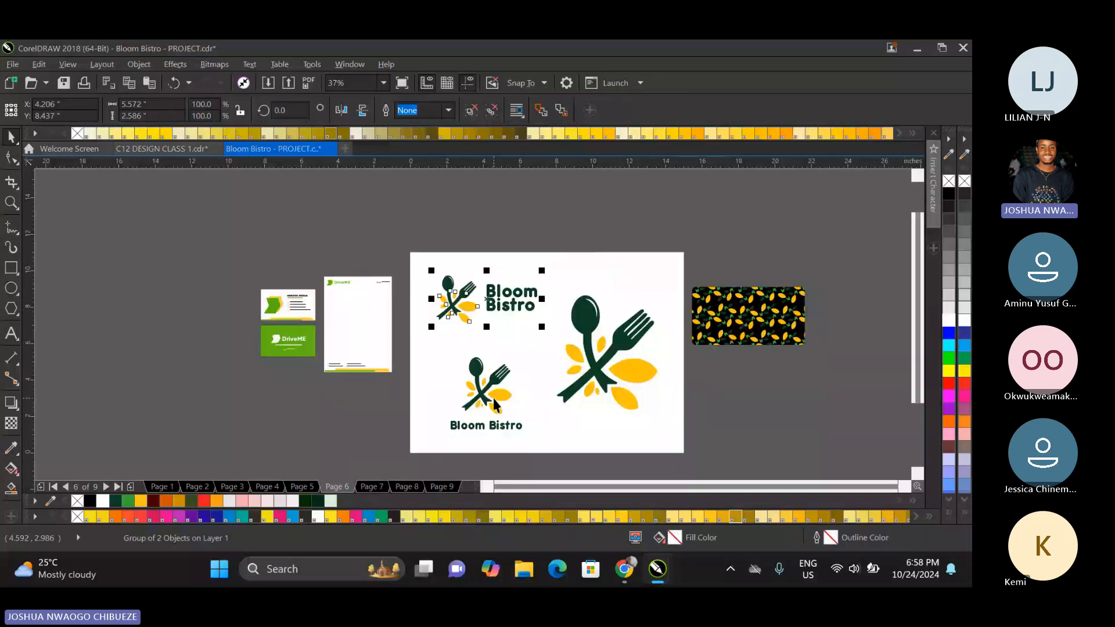
click(493, 428)
shift+click(492, 425)
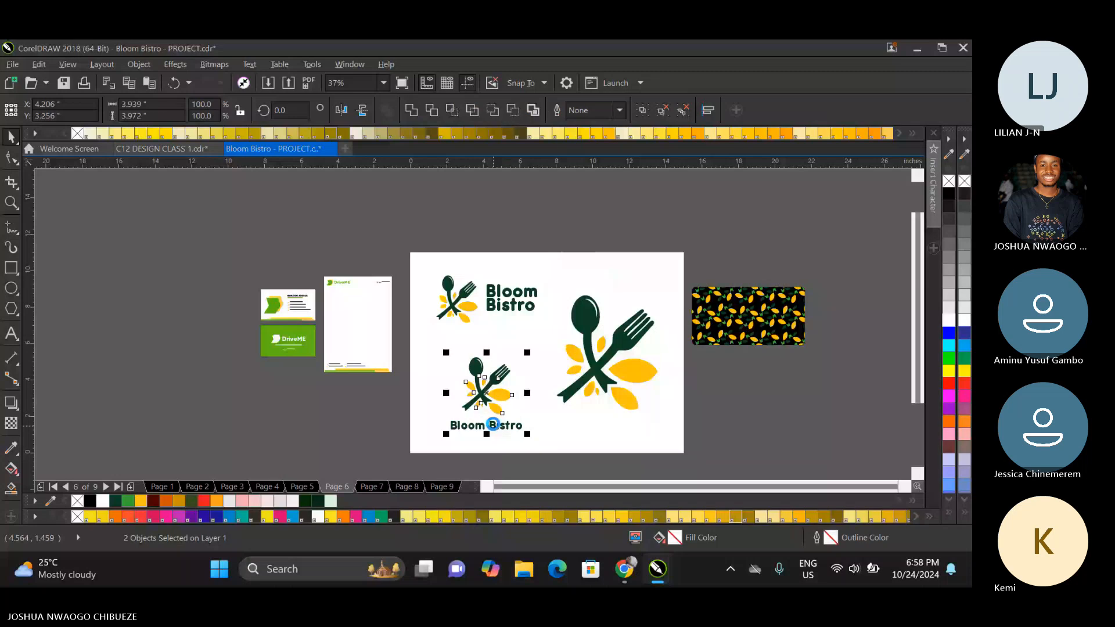
drag(492, 425, 292, 424)
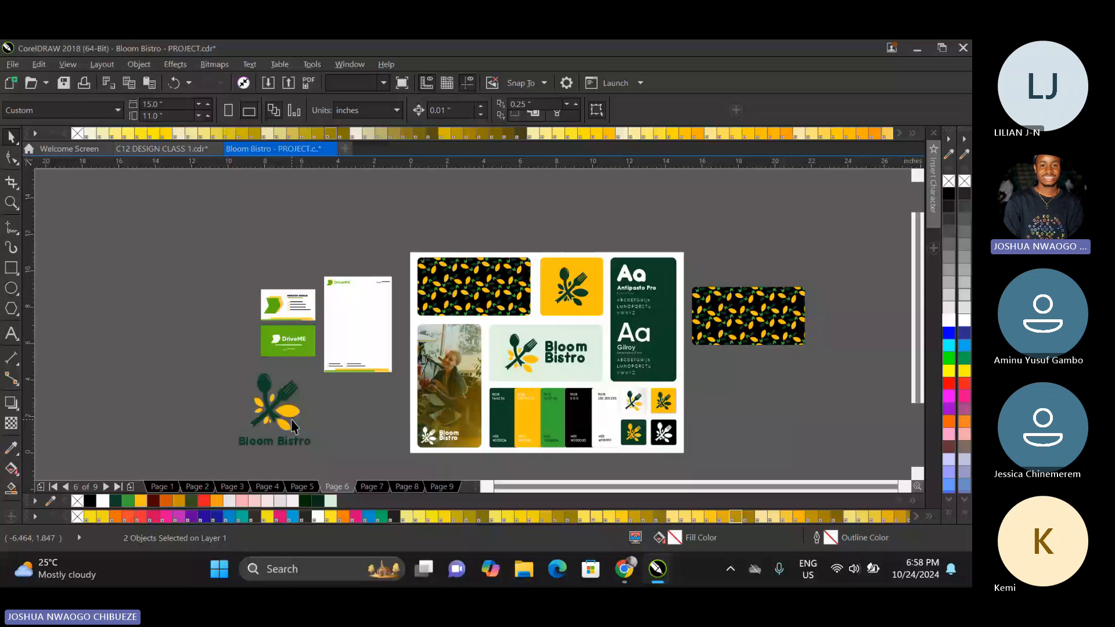
Fill the ID card rectangle on page 9 with white.
click(442, 487)
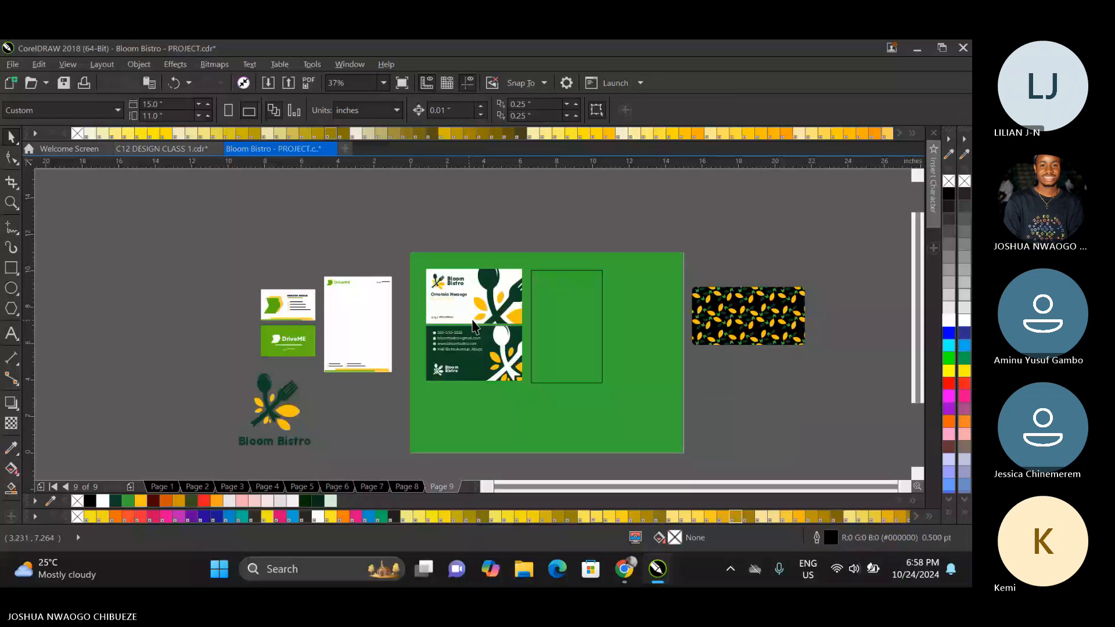
click(581, 325)
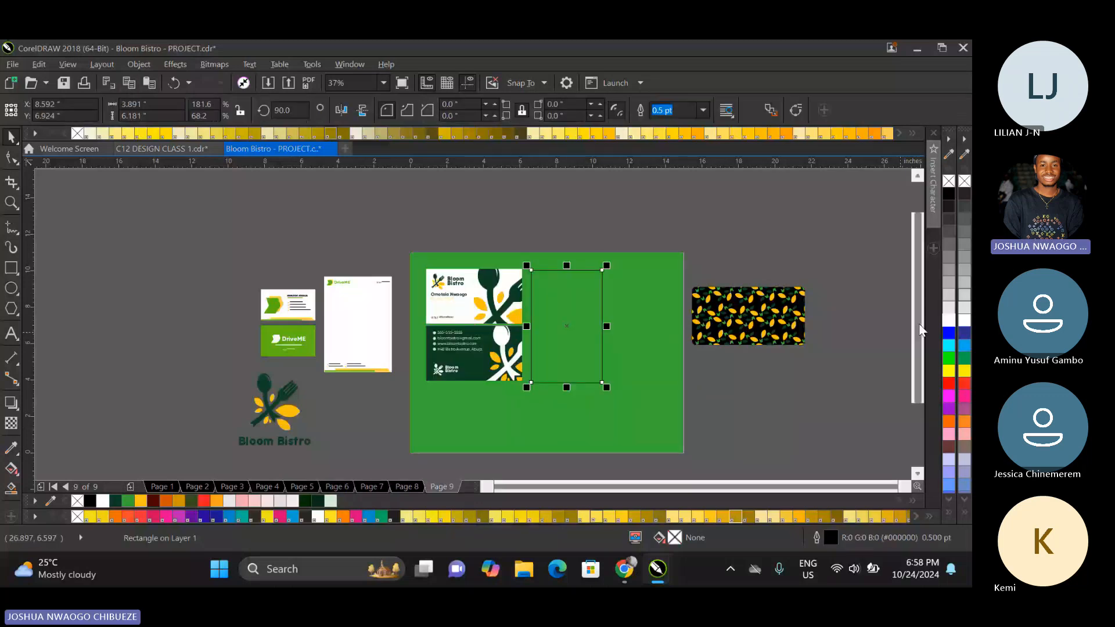
click(948, 320)
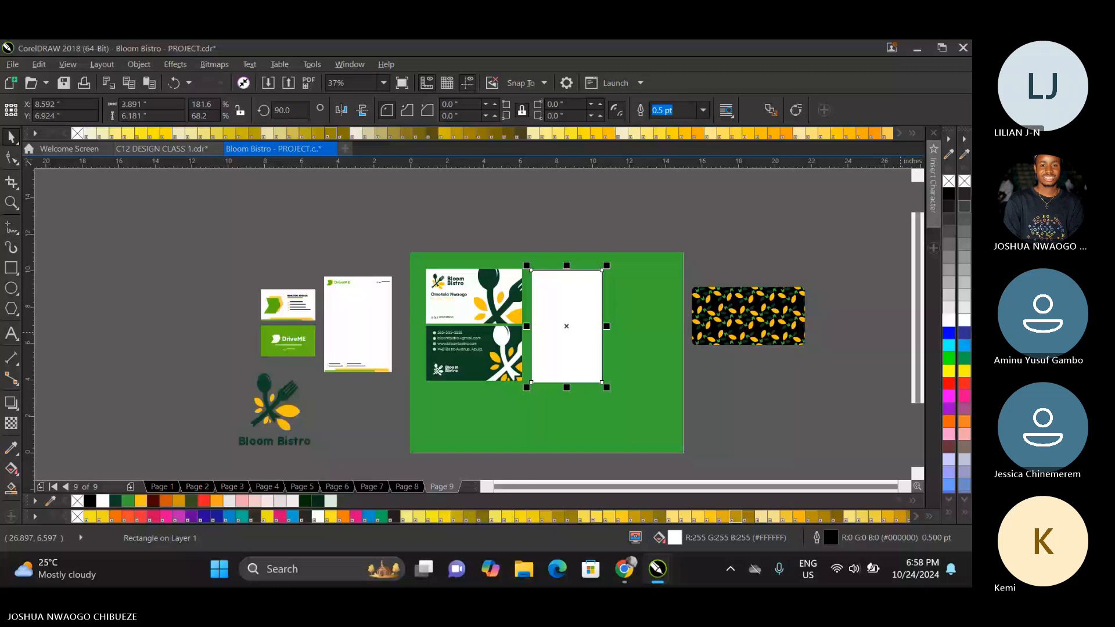
Move the stacked logo onto the upper part of the white ID card and scale it down to about 2.05 inches wide.
click(292, 417)
drag(292, 417, 507, 380)
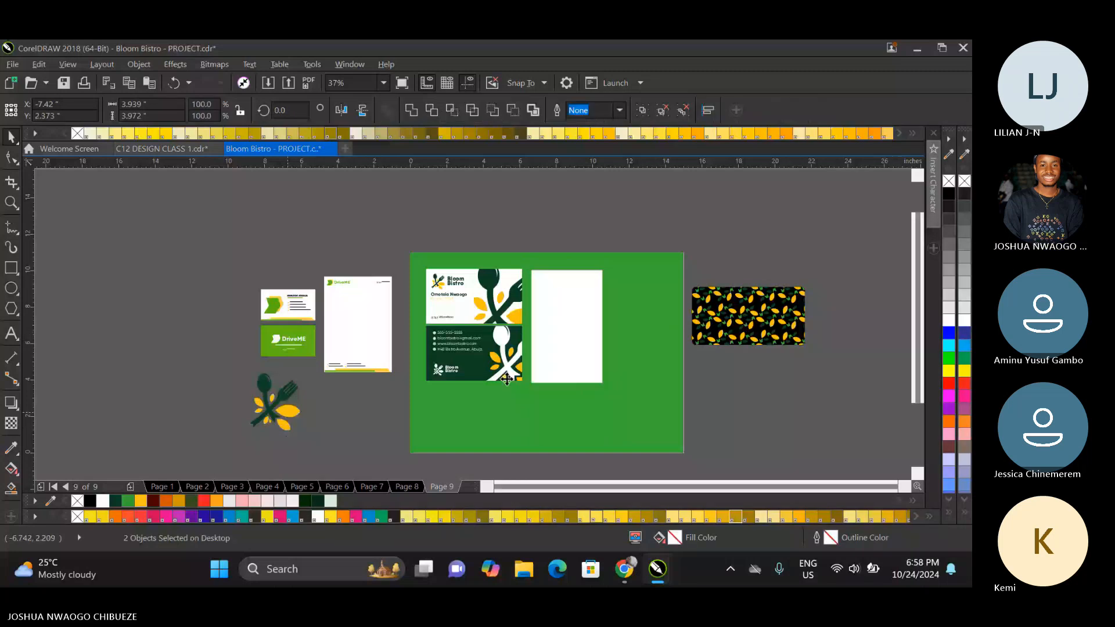
drag(507, 379, 588, 296)
scroll(593, 273, up, 1)
drag(639, 232, 605, 264)
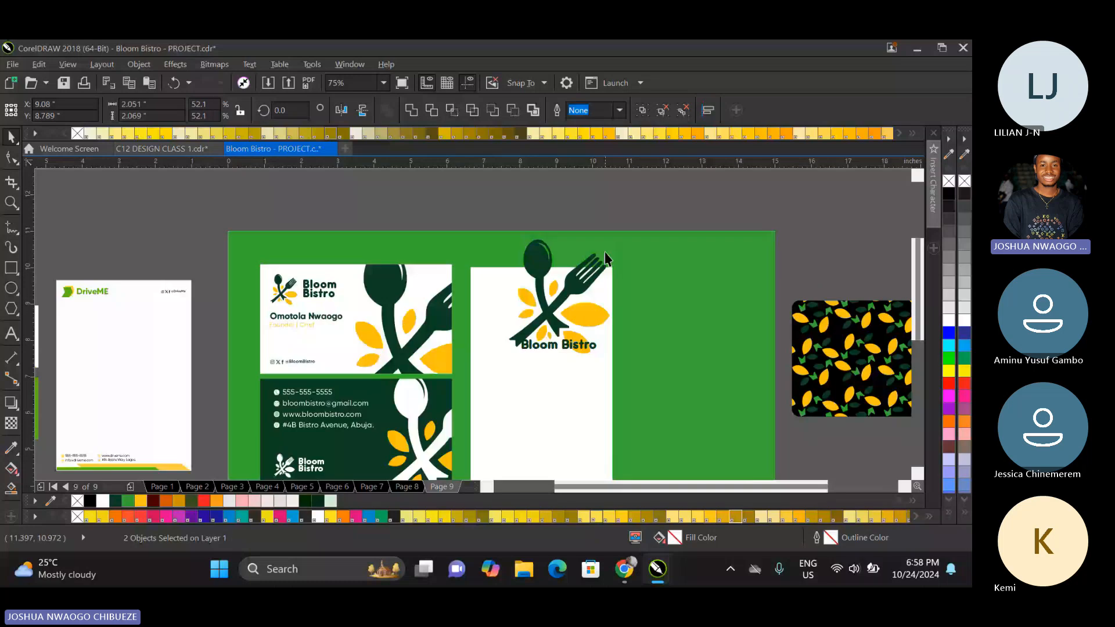
Move the stacked logo off the ID card onto the empty green area in the page's upper-right corner.
click(564, 204)
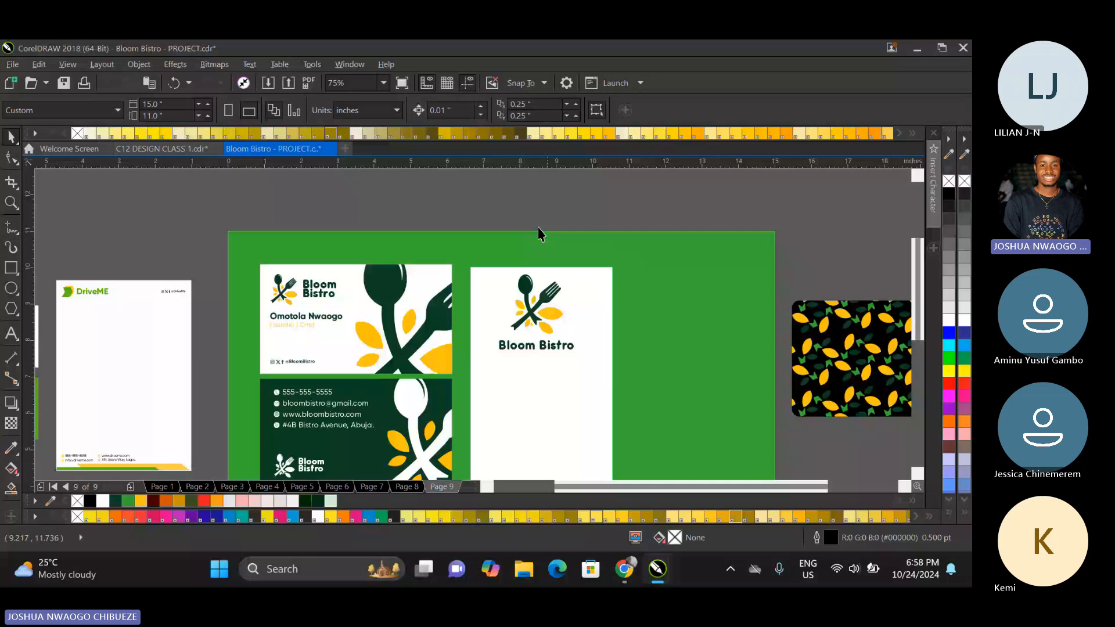
click(539, 347)
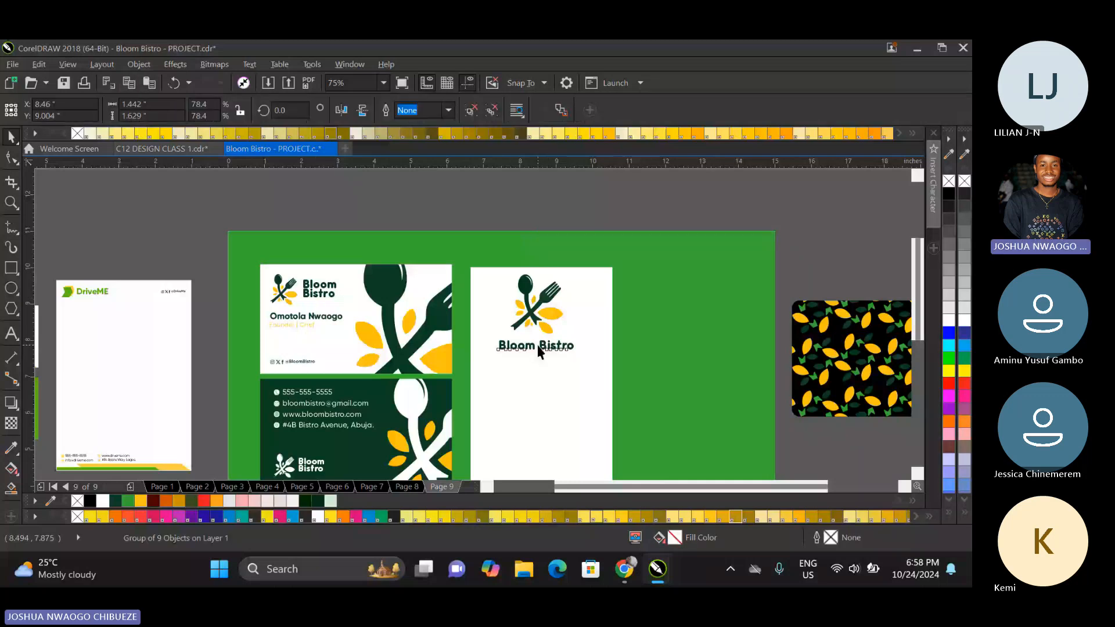
shift+click(546, 332)
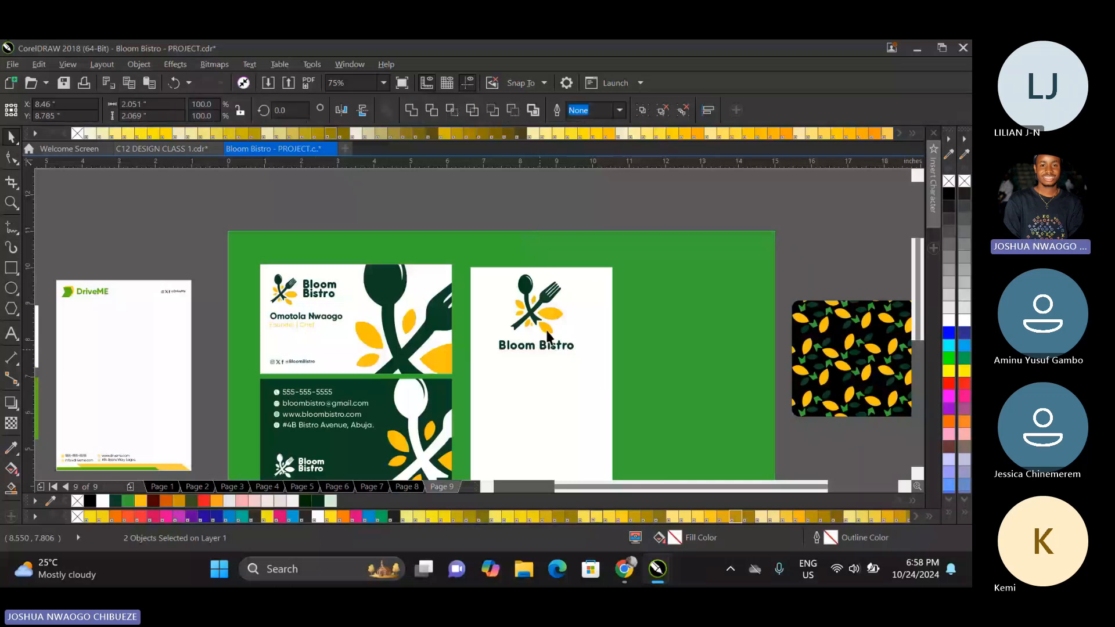
drag(546, 331, 721, 295)
Ungroup the business cards and place a copy of the white card's horizontal logo at the top of the ID card.
right_click(315, 284)
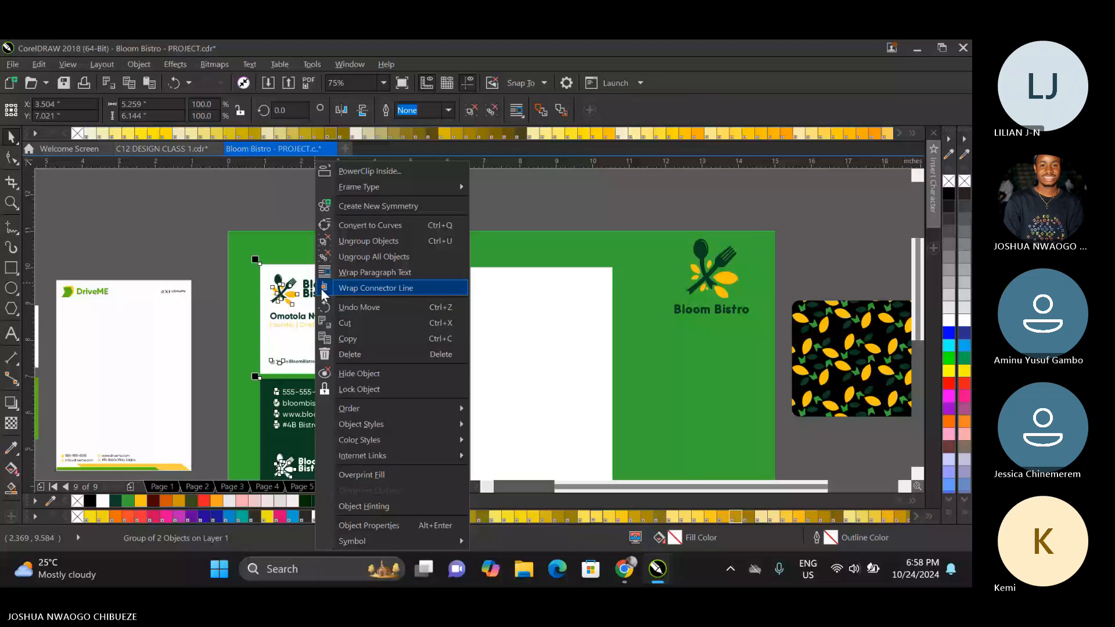
click(221, 221)
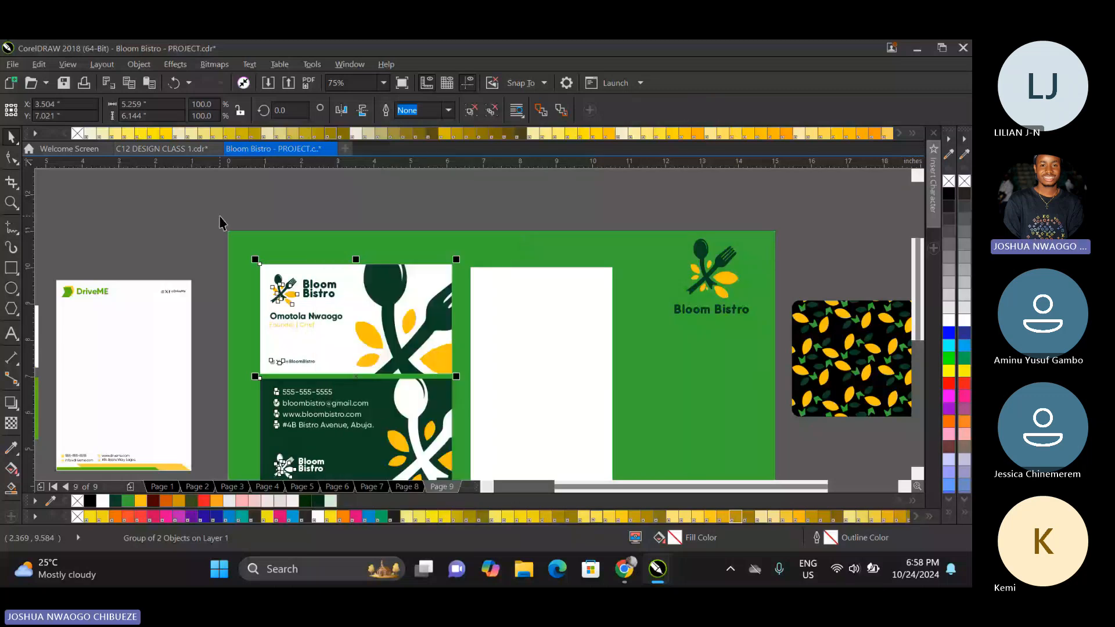
click(222, 221)
click(308, 297)
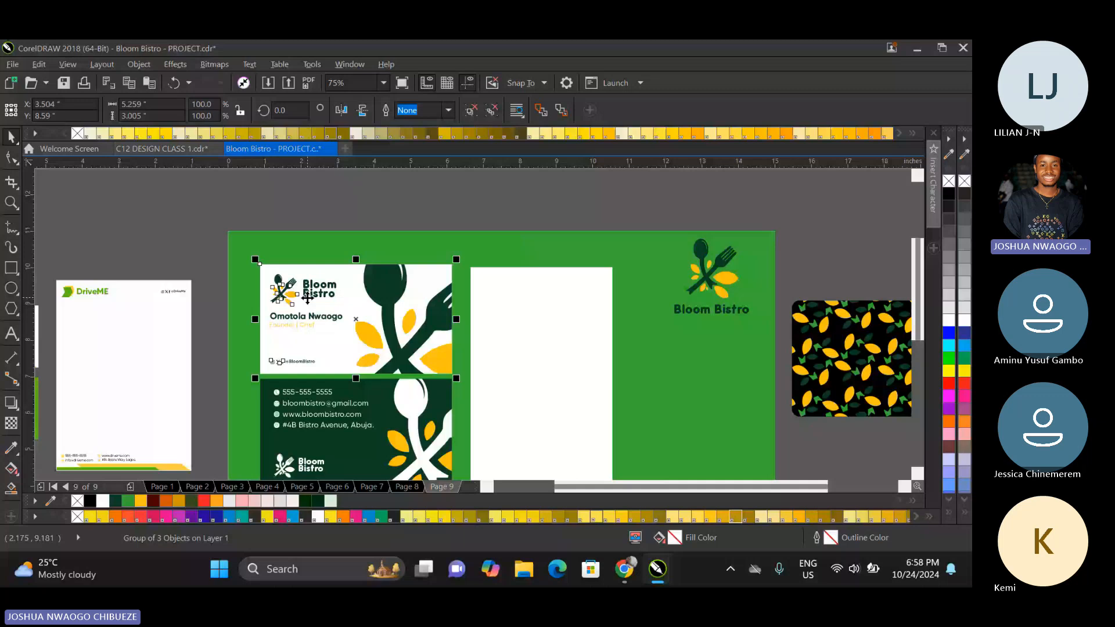
ctrl+click(308, 298)
key(ctrl+d)
drag(310, 294, 524, 320)
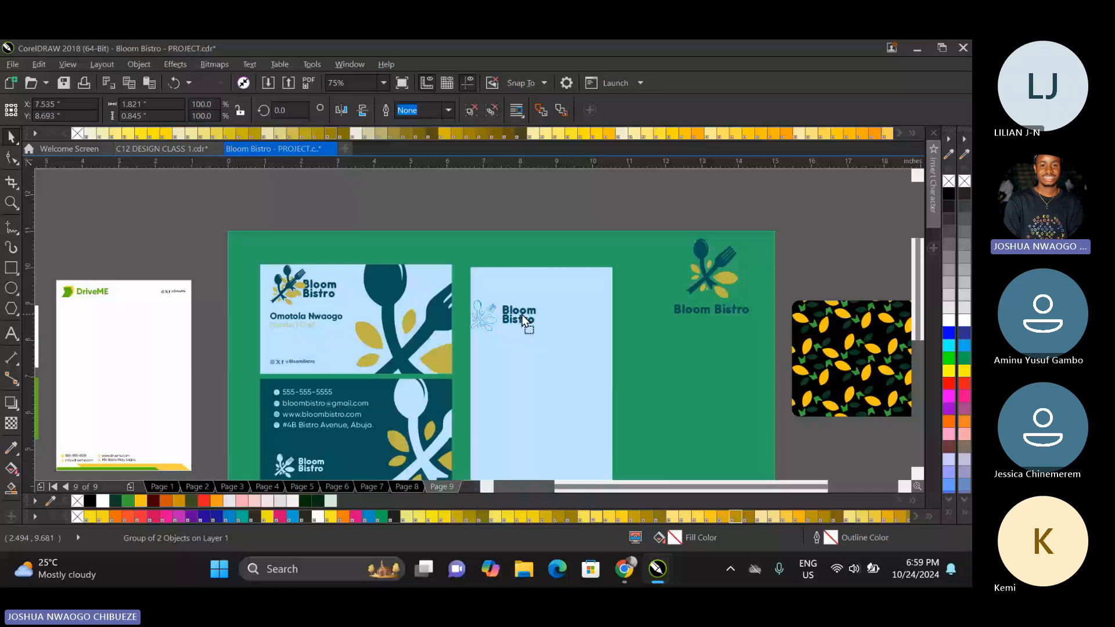
drag(524, 321, 555, 297)
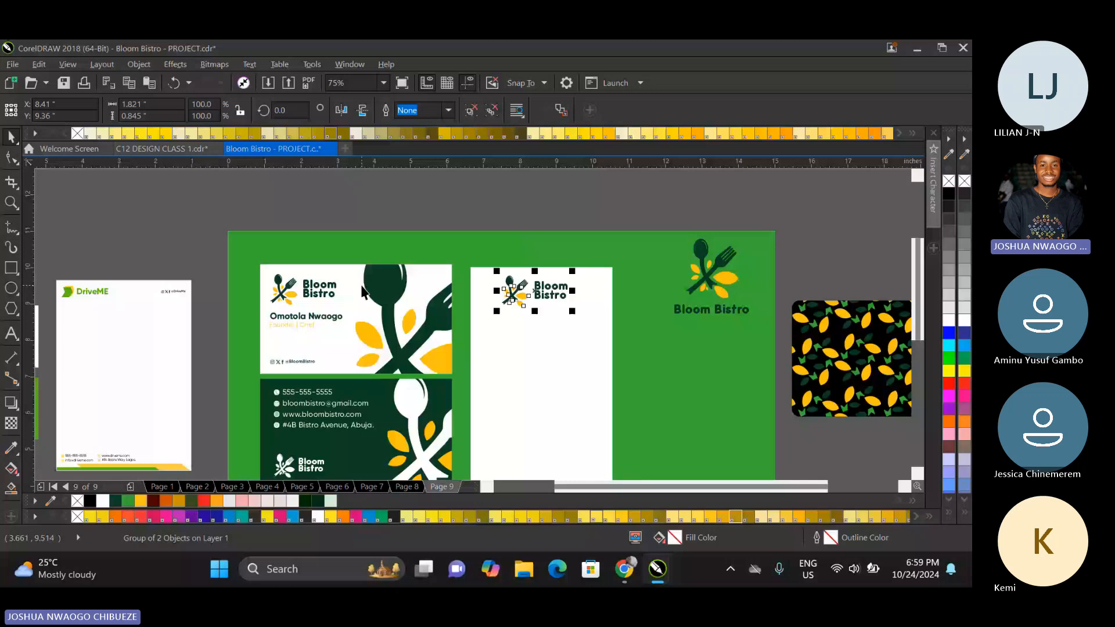
Switch to Chrome and search Google Images for "food doodle".
key(alt+Tab)
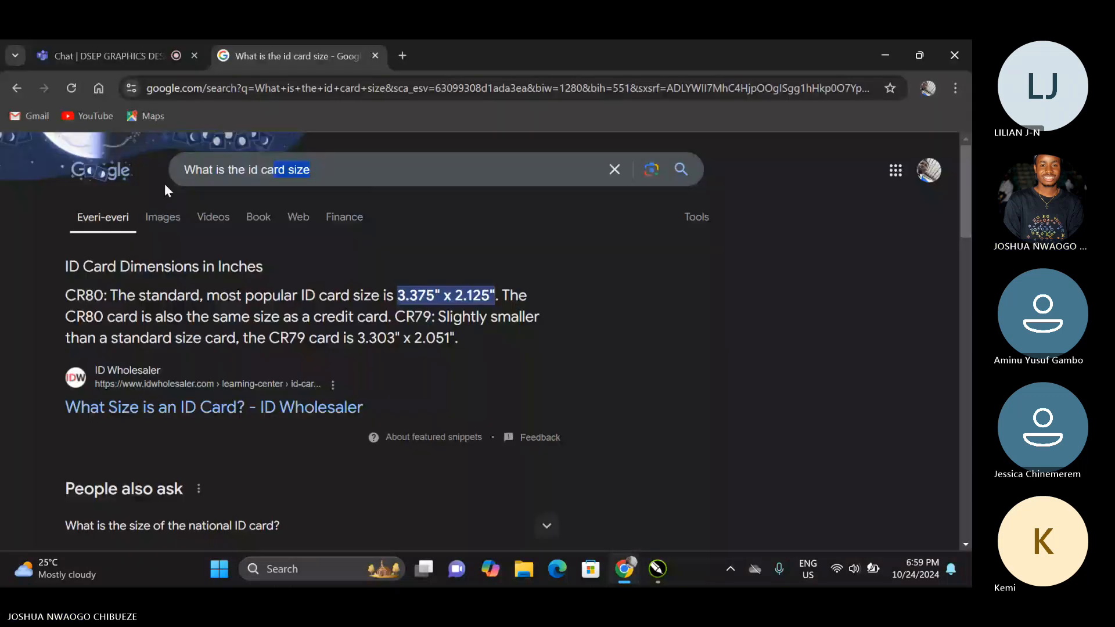
key(BackSpace)
text(f)
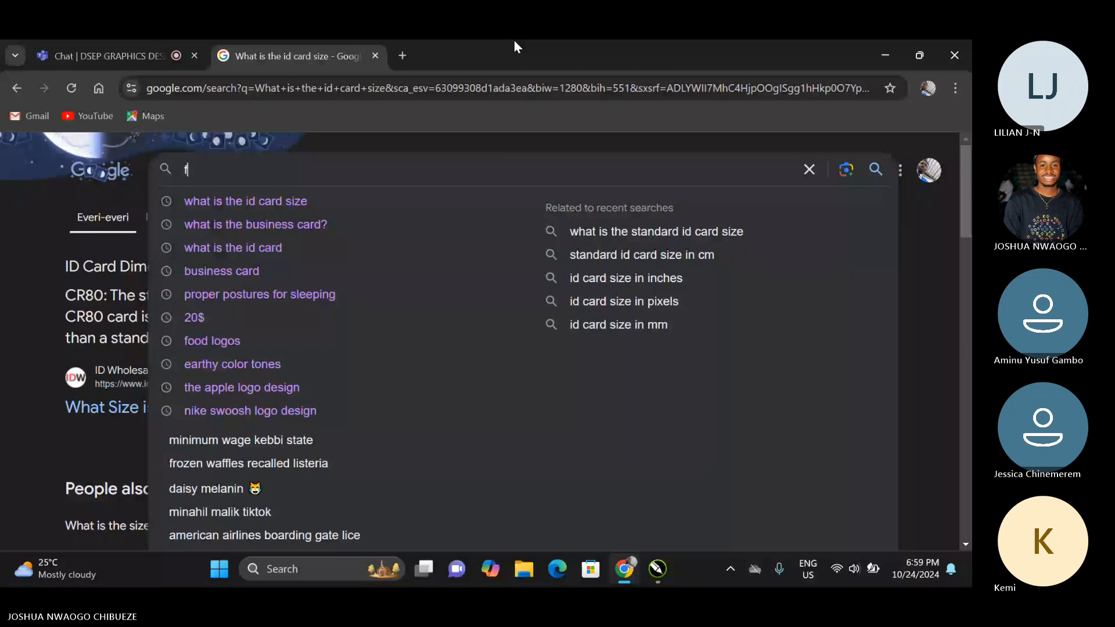
text(ood doodle)
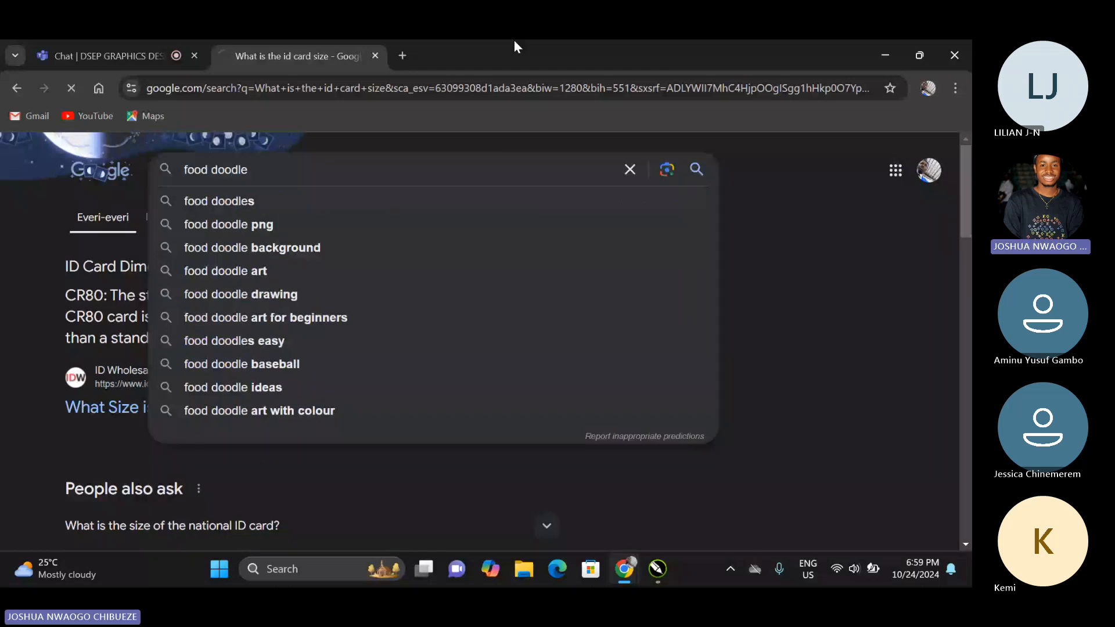
key(Return)
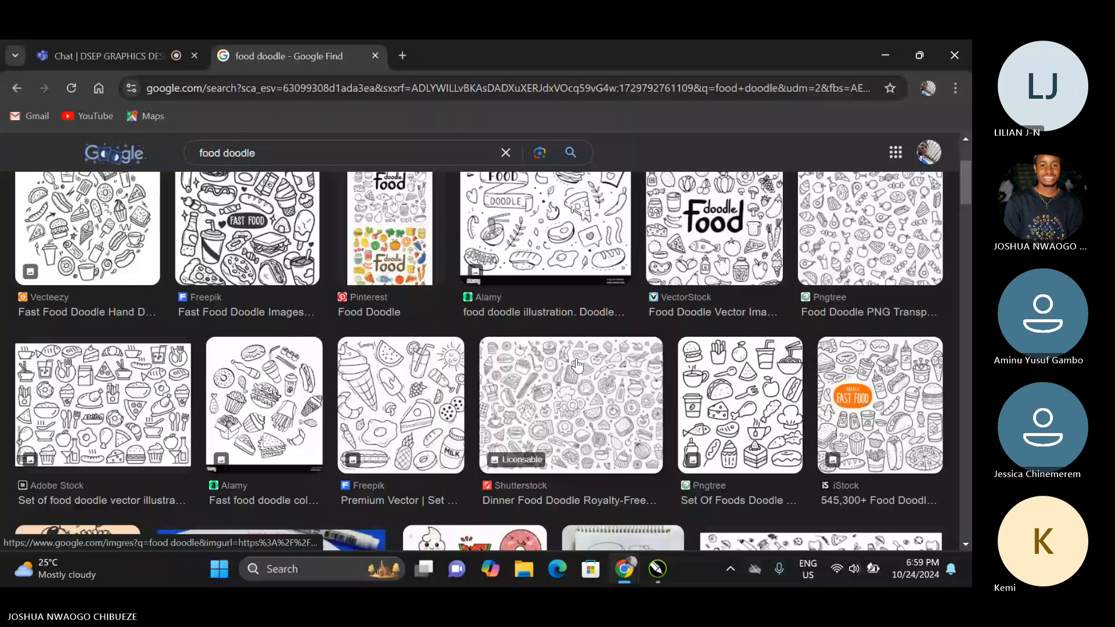
Browse the food doodle images, previewing the Shutterstock dinner doodle and the Dreamstime fast food doodle patterns.
click(576, 364)
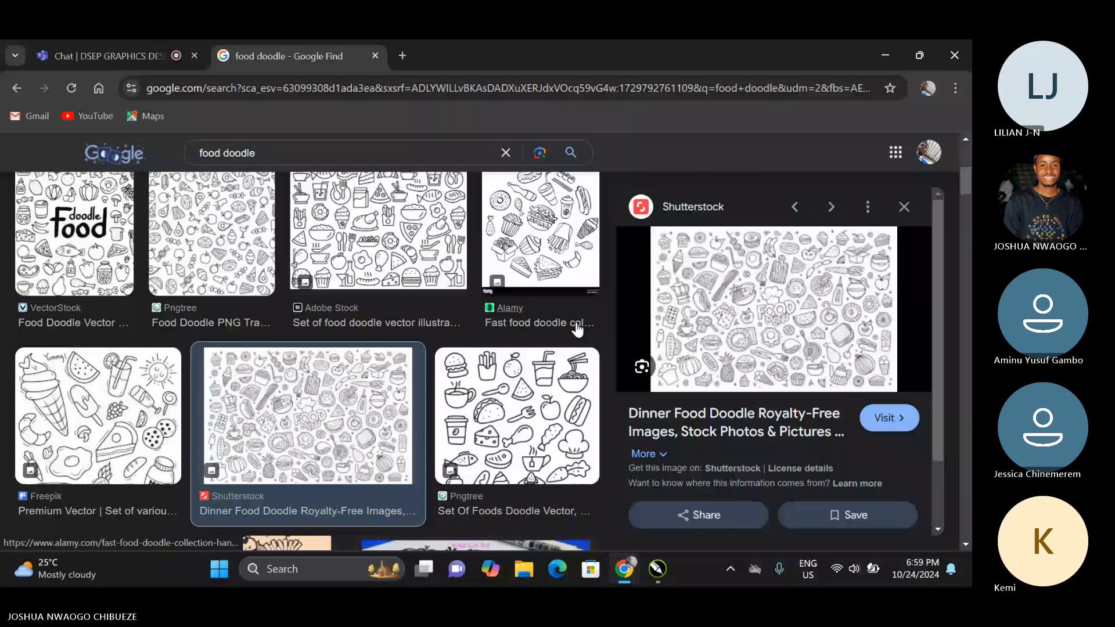
scroll(848, 365, down, 3)
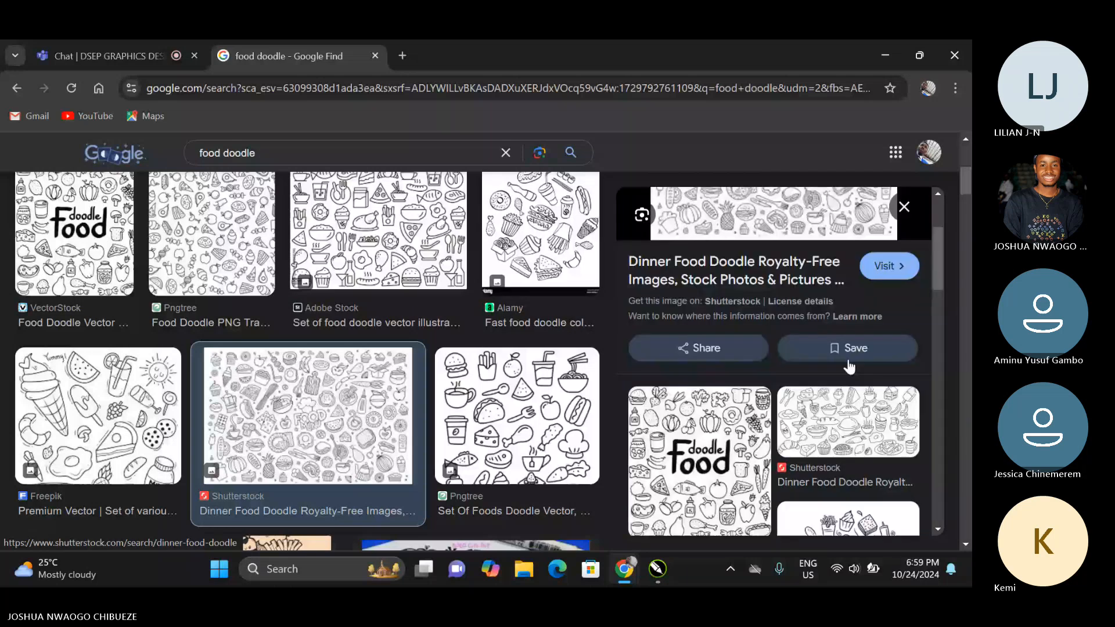
scroll(849, 366, up, 3)
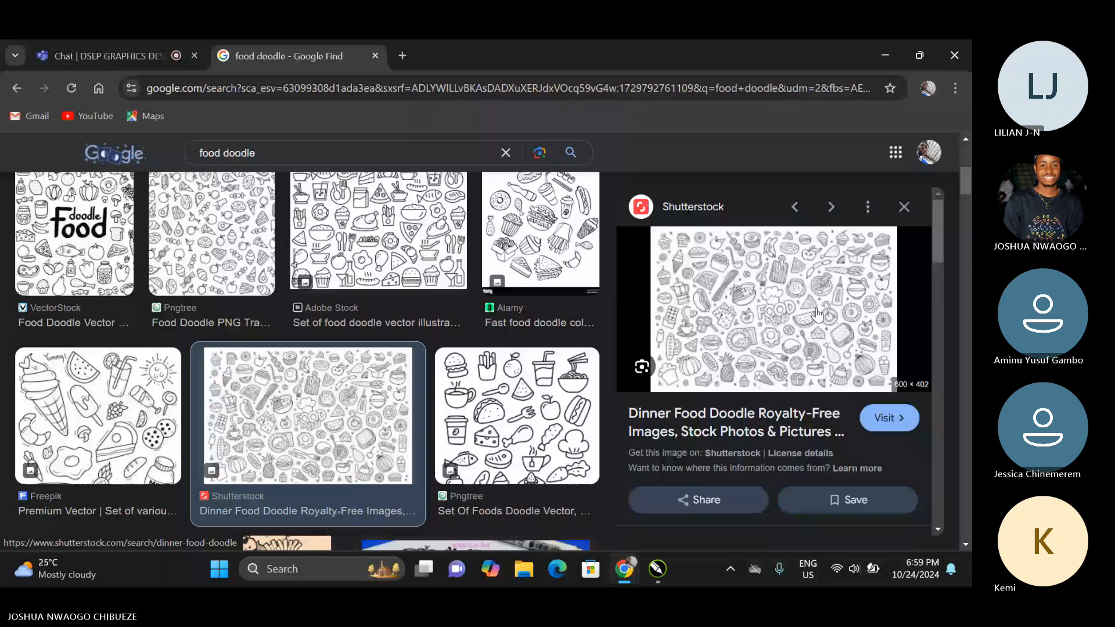
scroll(817, 314, down, 2)
scroll(816, 314, up, 2)
scroll(389, 377, down, 5)
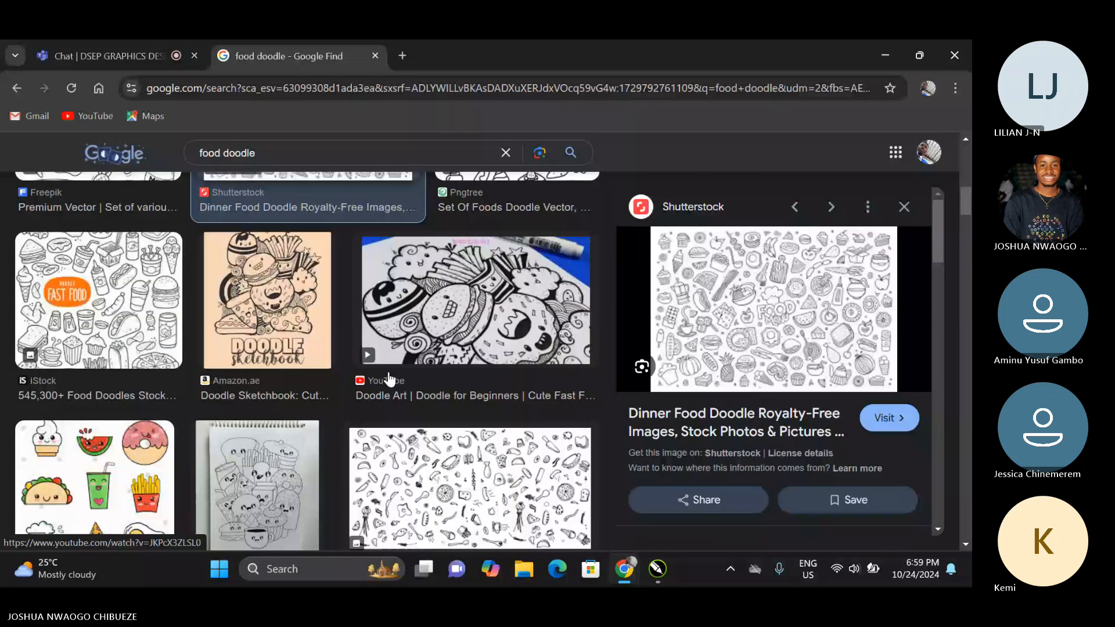
scroll(389, 378, down, 3)
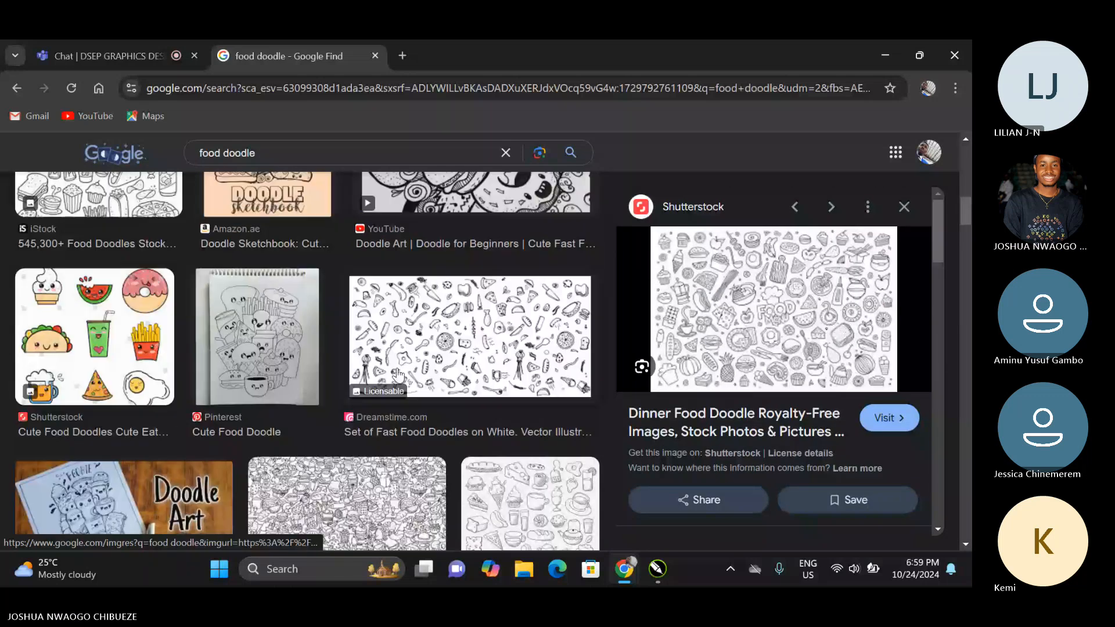
click(453, 340)
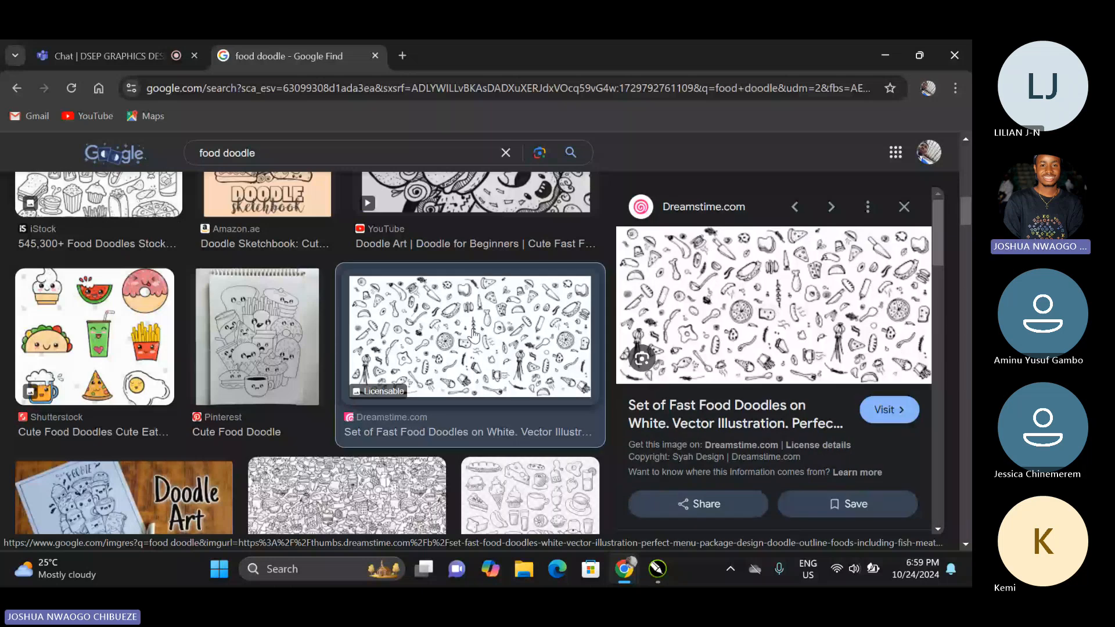
scroll(263, 334, down, 1)
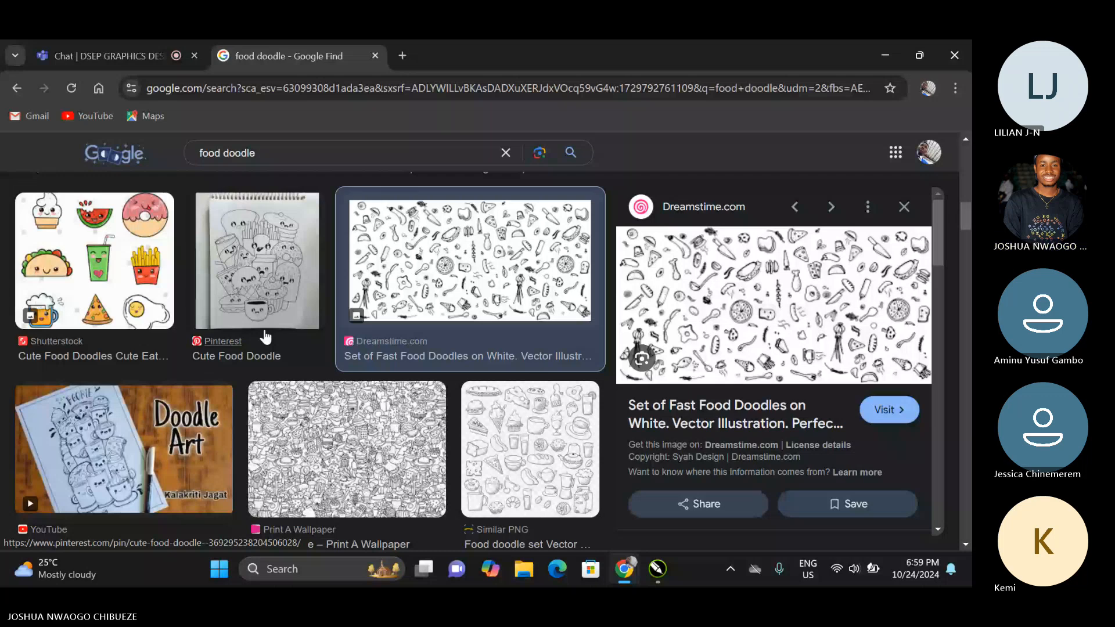
scroll(270, 337, down, 4)
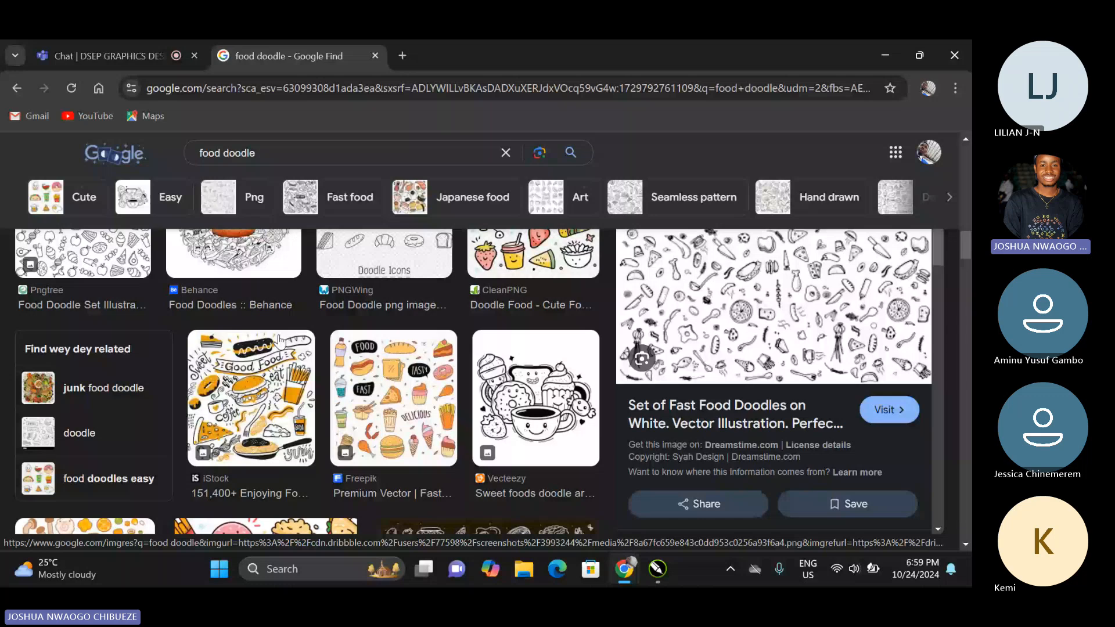
scroll(470, 348, down, 5)
Copy the Shutterstock "Dinner Food Doodle" image and return to CorelDRAW.
click(308, 348)
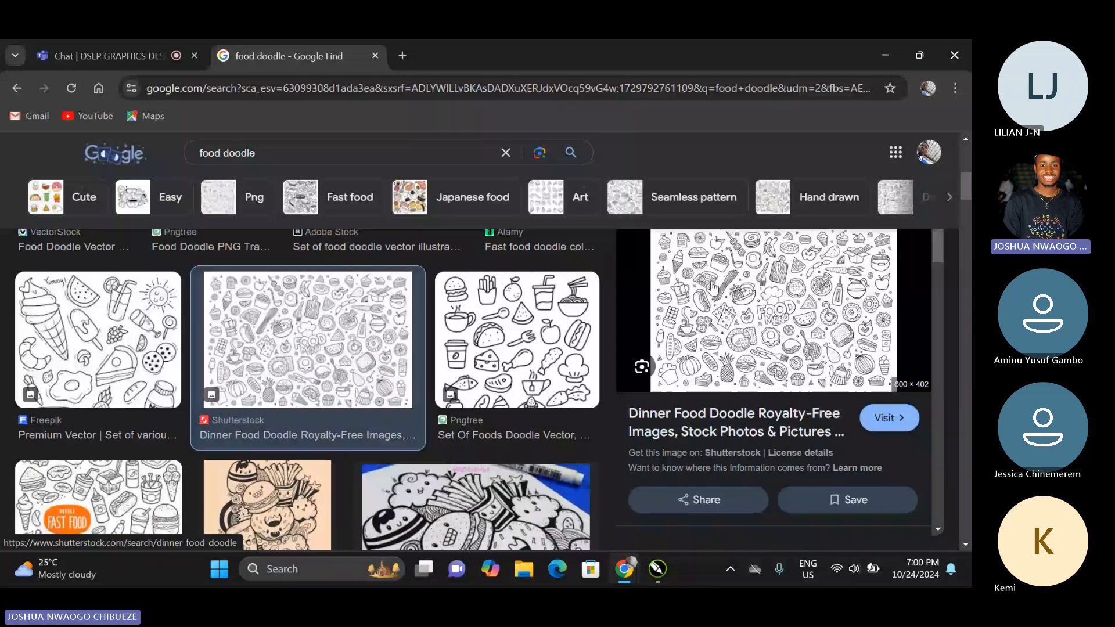
right_click(713, 286)
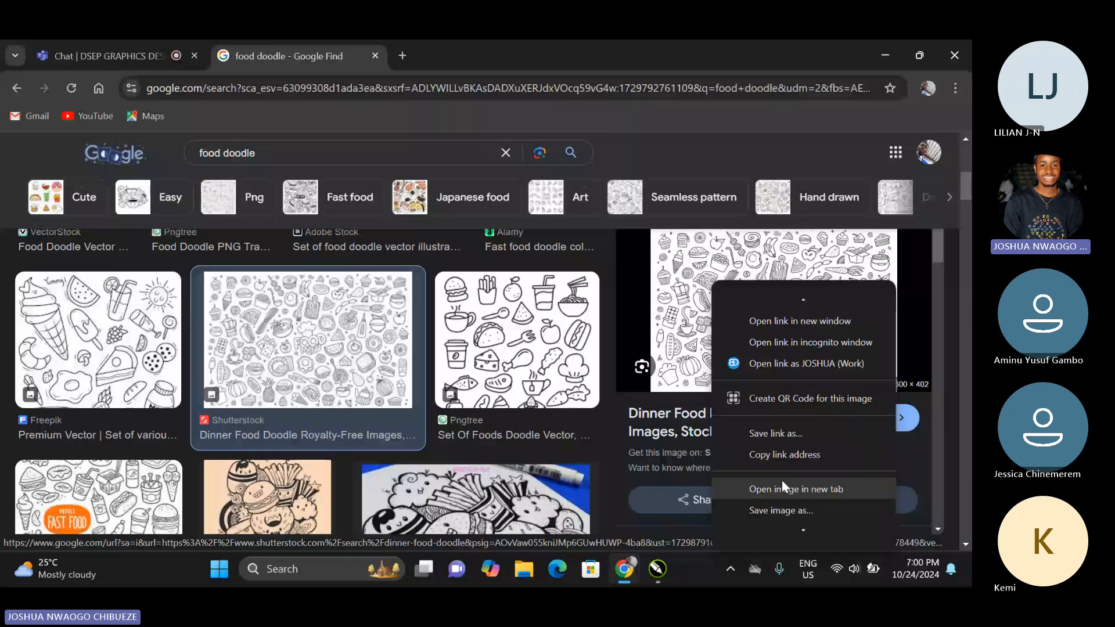
click(781, 487)
click(888, 55)
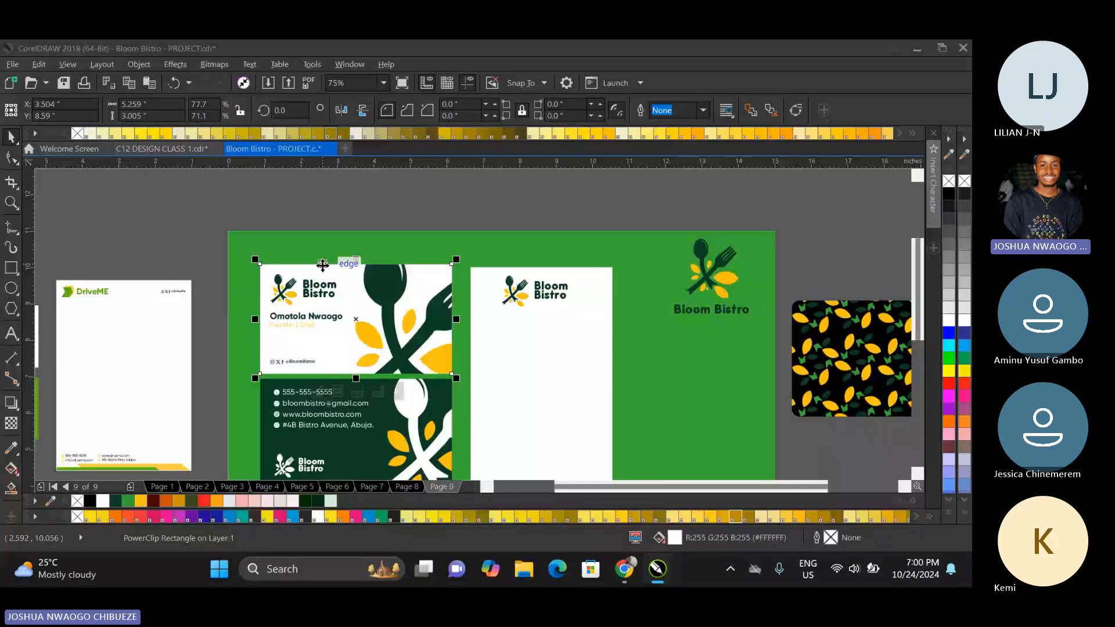
Paste the doodle image inside the white business card's PowerClip and scale it to about 5.58 by 3.74 inches over the card.
right_click(322, 265)
click(370, 164)
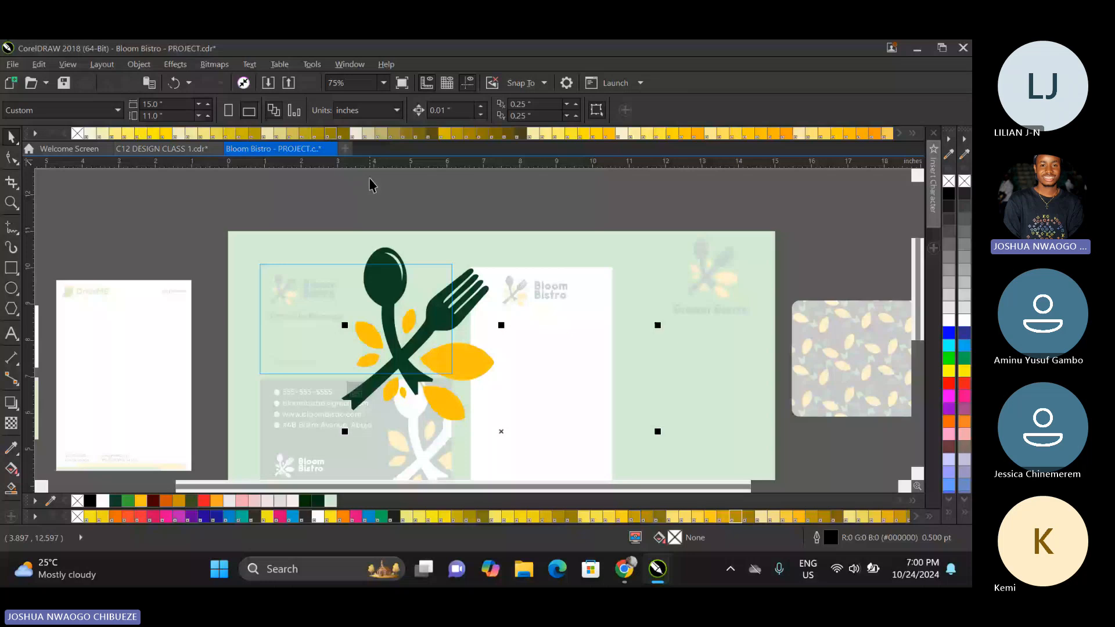
key(ctrl+v)
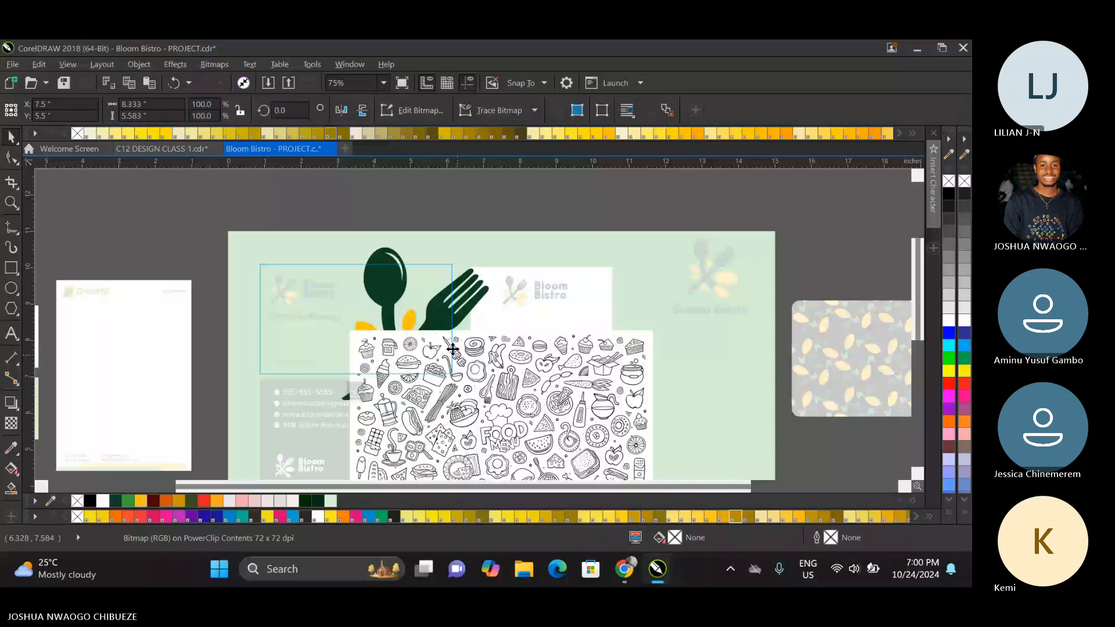
drag(453, 349, 386, 298)
drag(585, 480, 467, 408)
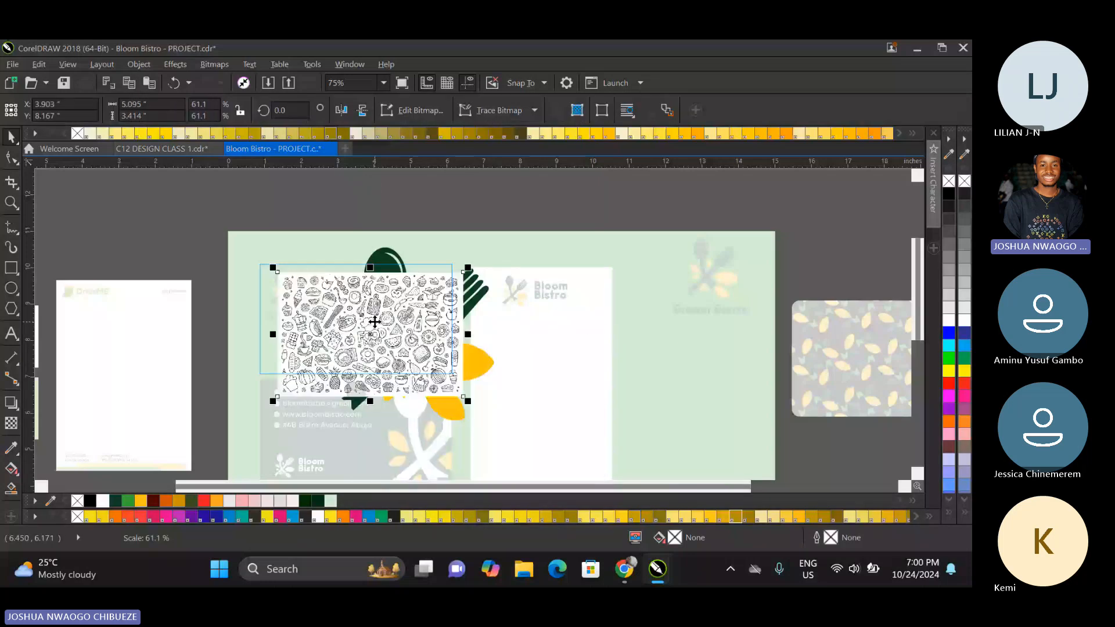
drag(375, 321, 353, 315)
drag(445, 277, 463, 251)
drag(254, 393, 249, 394)
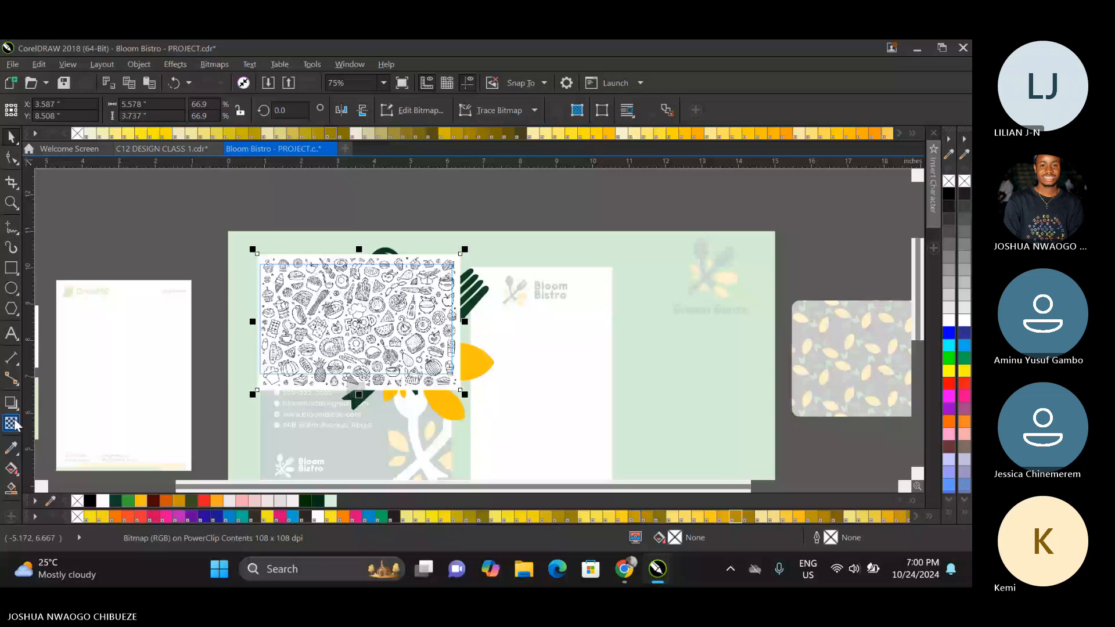
Set the doodle image's transparency to 95 and finish editing the business card's PowerClip contents.
click(14, 424)
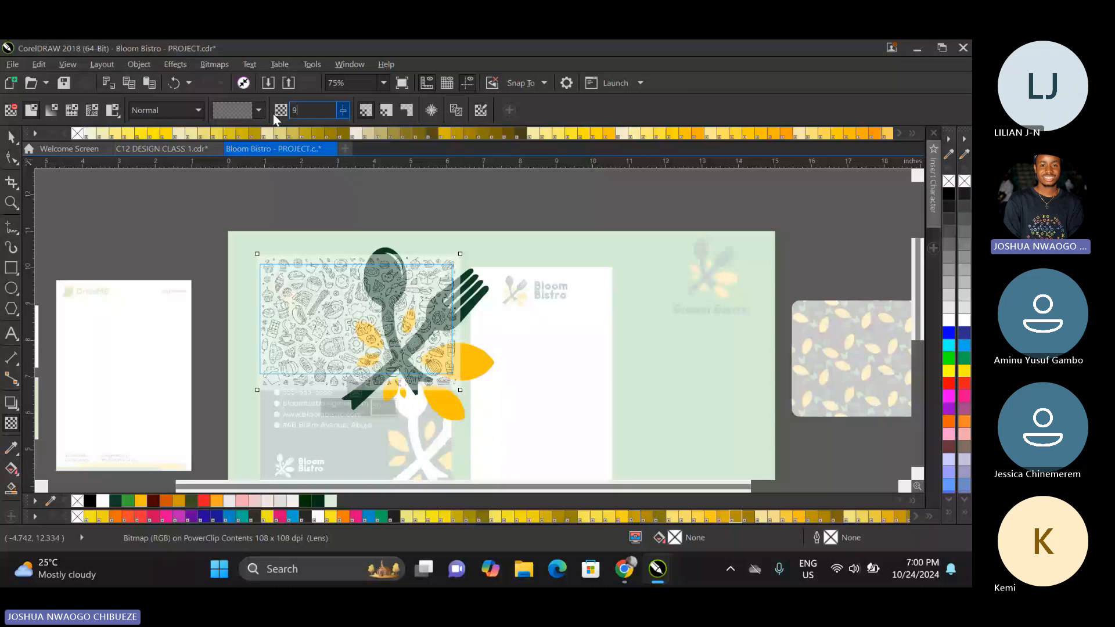
text(5)
key(Return)
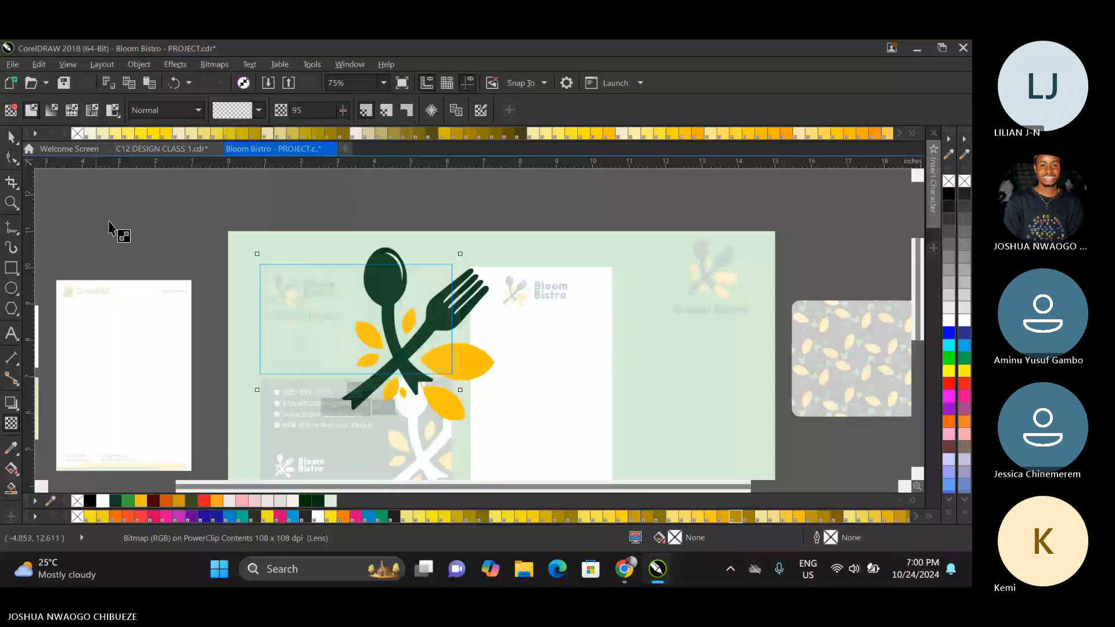
key(space)
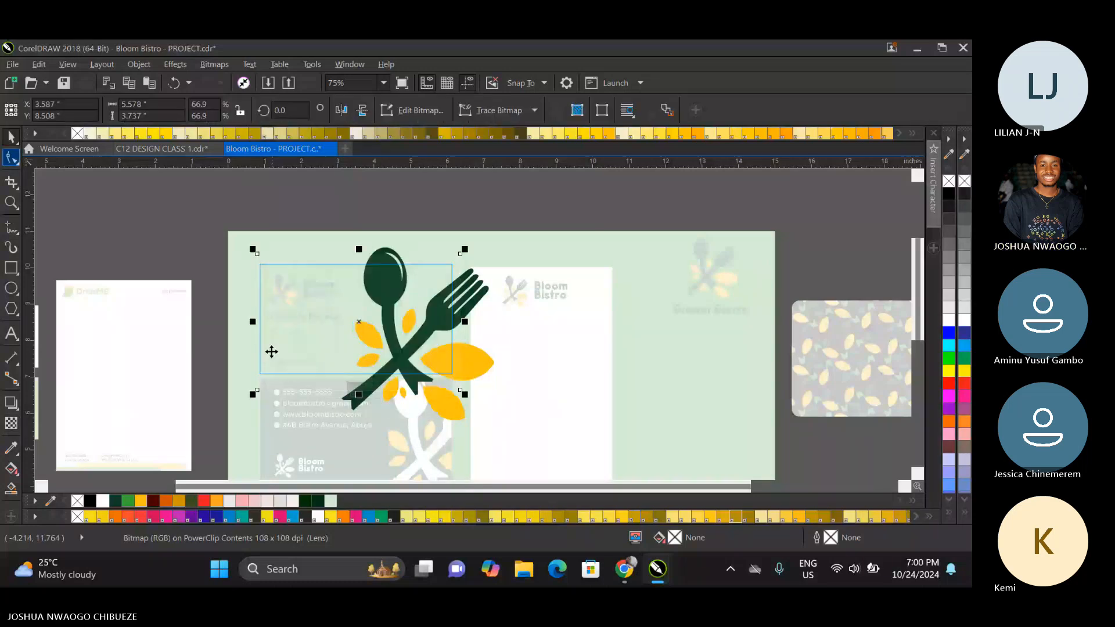
click(351, 398)
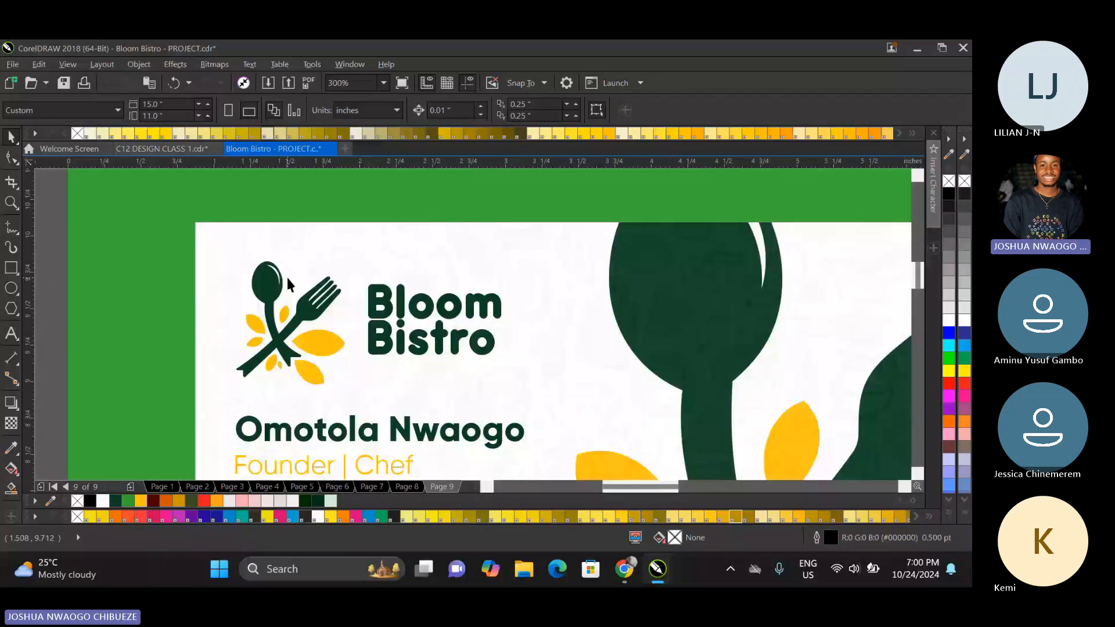
Fill the page 9 background rectangle with white and preview the page full screen.
scroll(360, 263, down, 2)
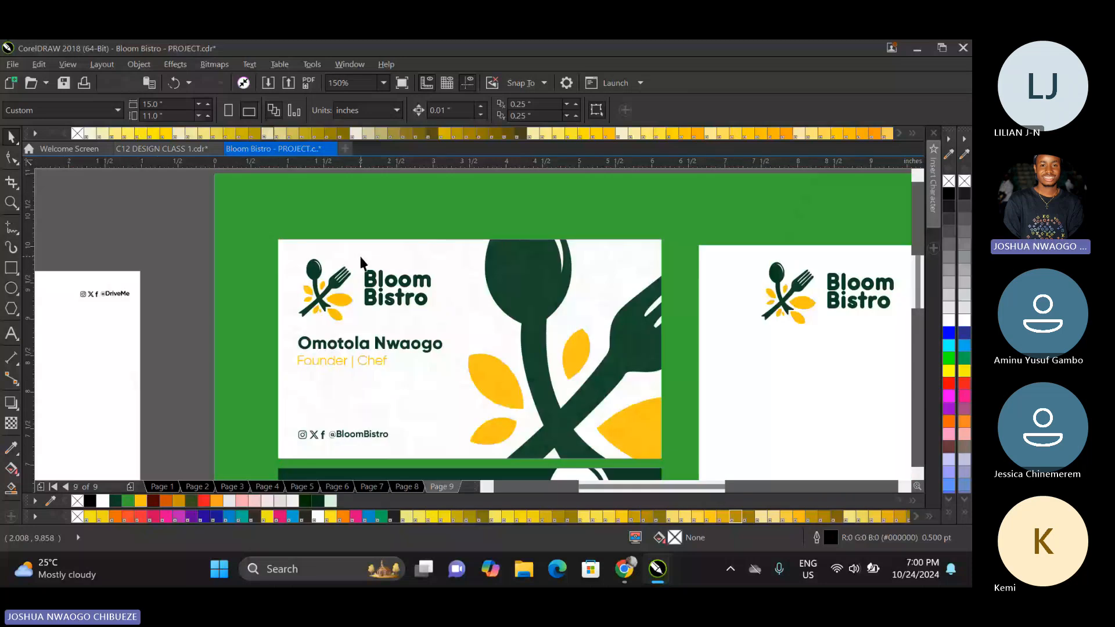
click(360, 264)
scroll(360, 263, down, 1)
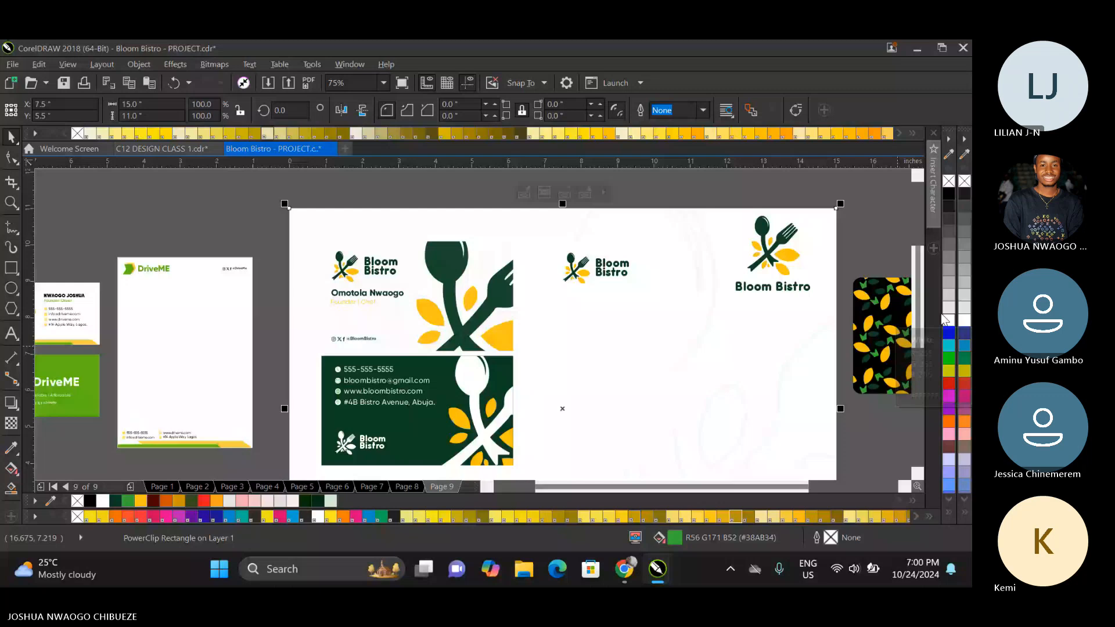
click(947, 320)
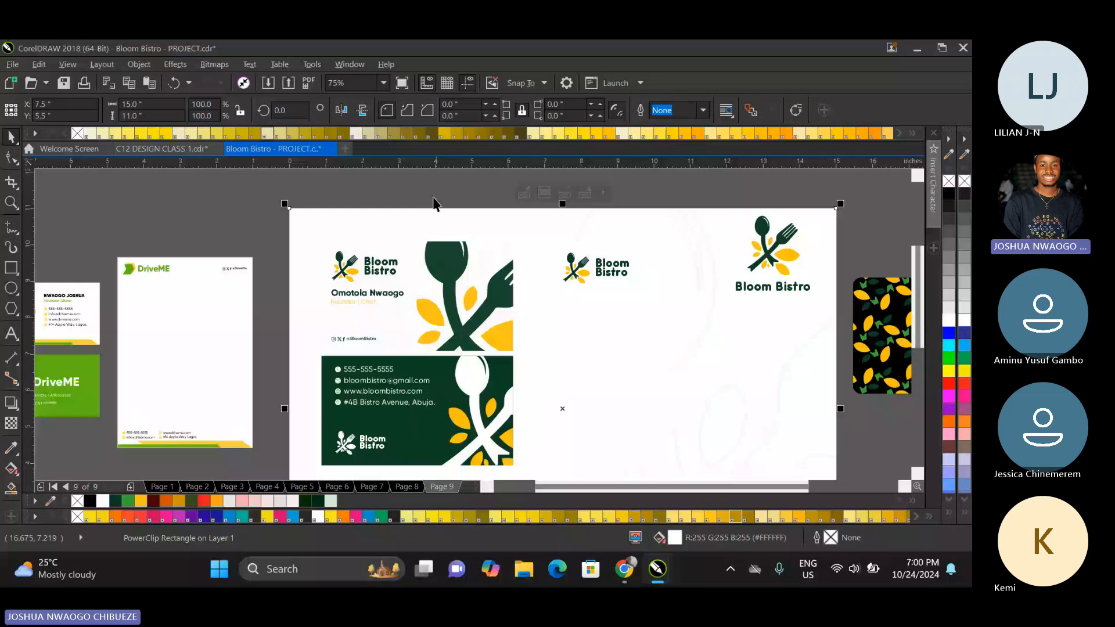
click(402, 87)
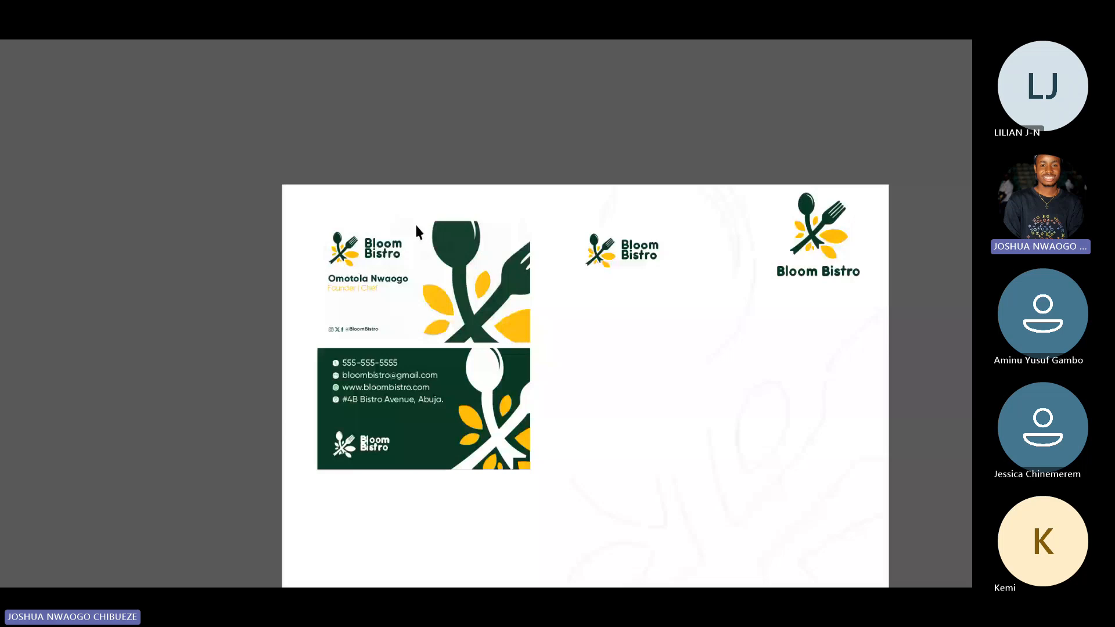
Copy the faint doodle image from inside the white business card's PowerClip and finish editing its contents.
click(416, 225)
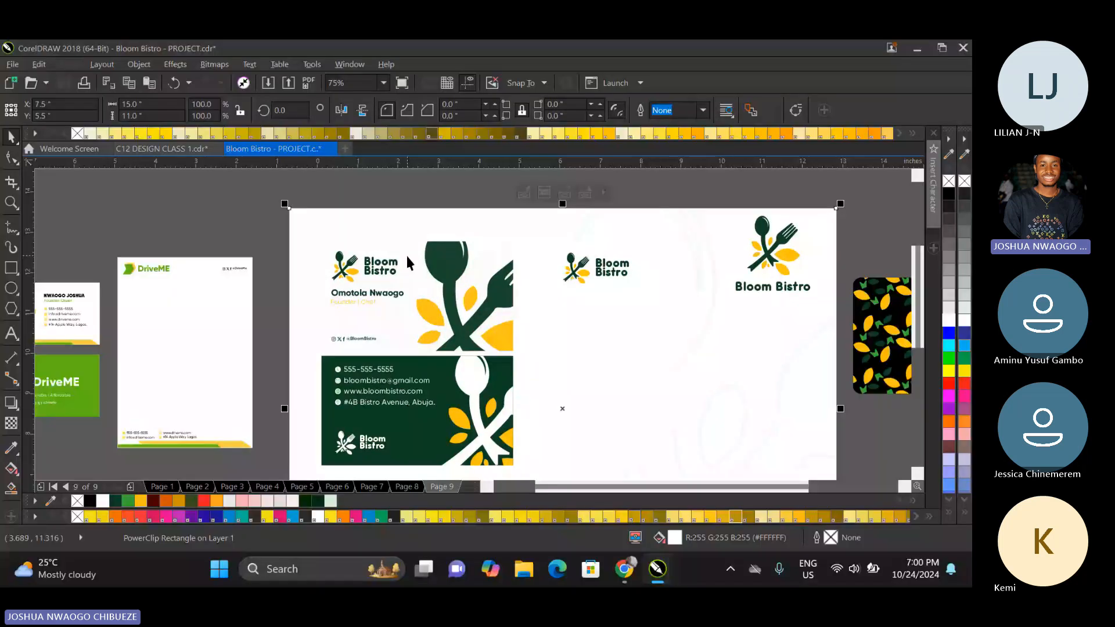
click(405, 253)
right_click(406, 253)
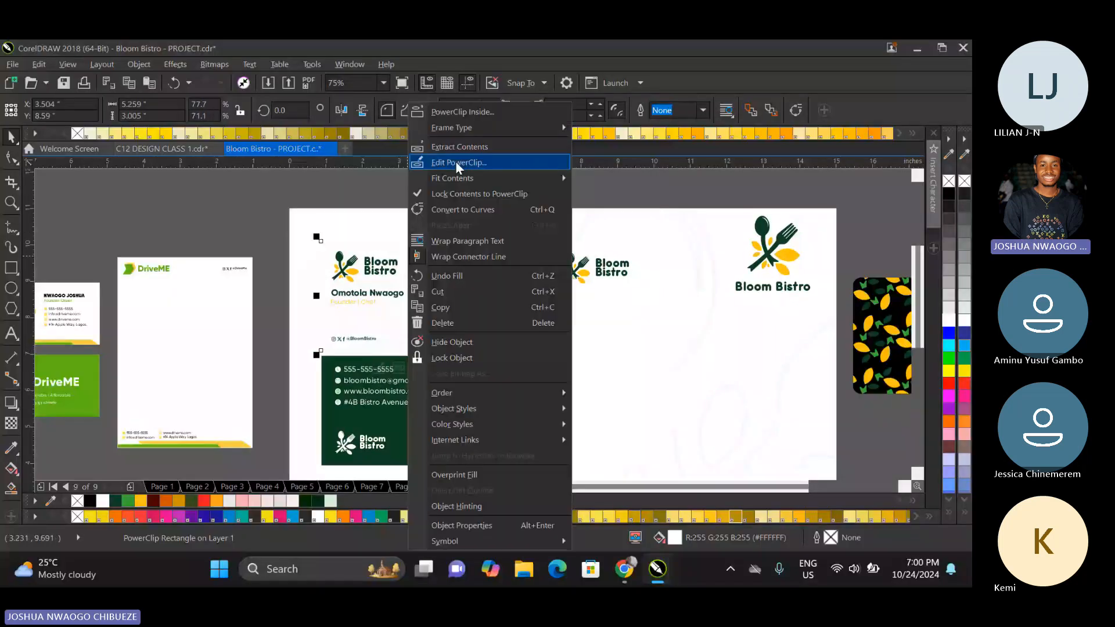
click(455, 163)
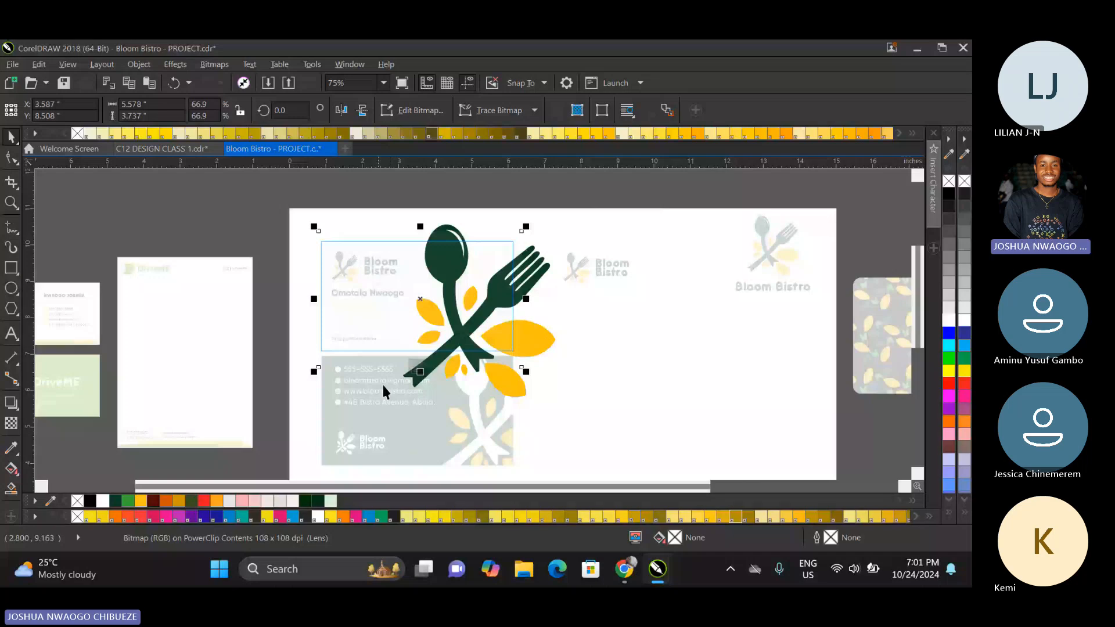
click(411, 370)
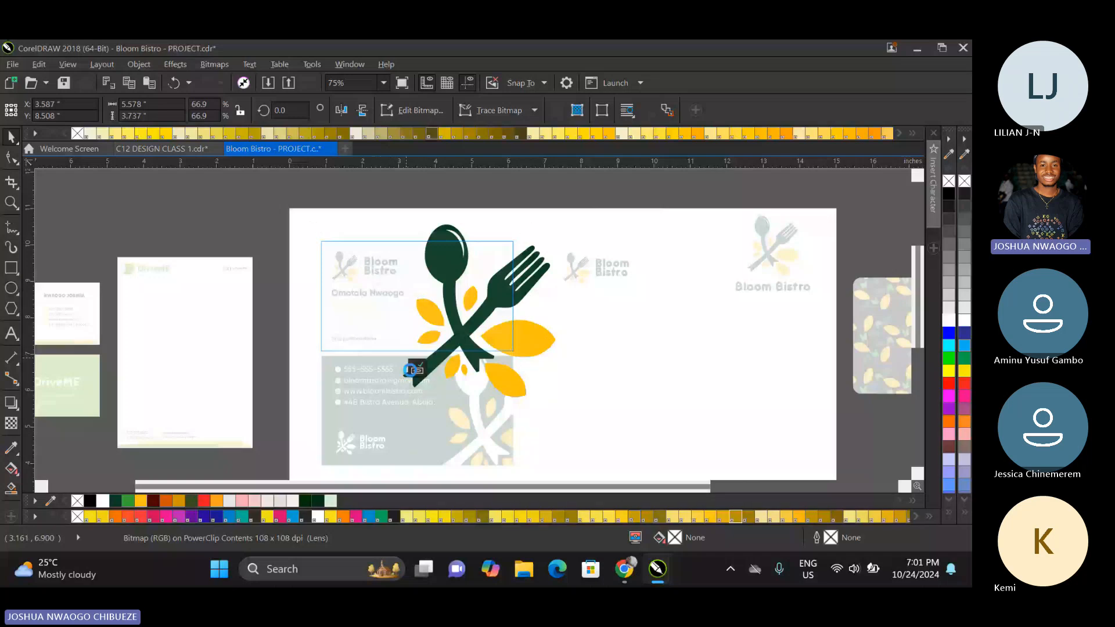
Ungroup the dark green business card, then paste the doodle image inside its PowerClip and position it over the card.
right_click(406, 421)
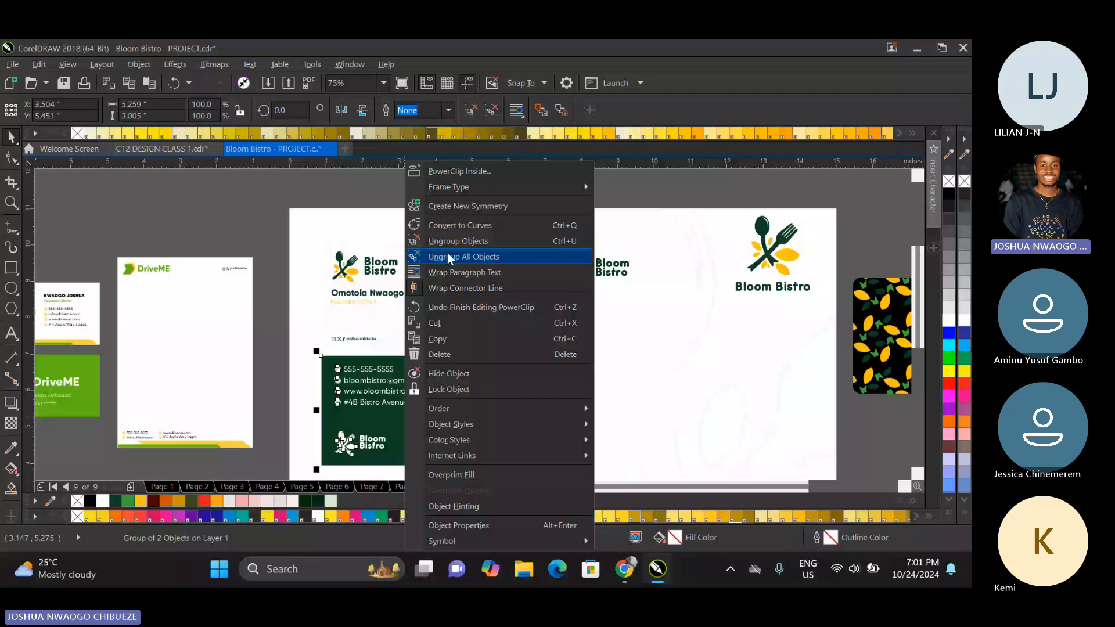
click(447, 255)
click(280, 363)
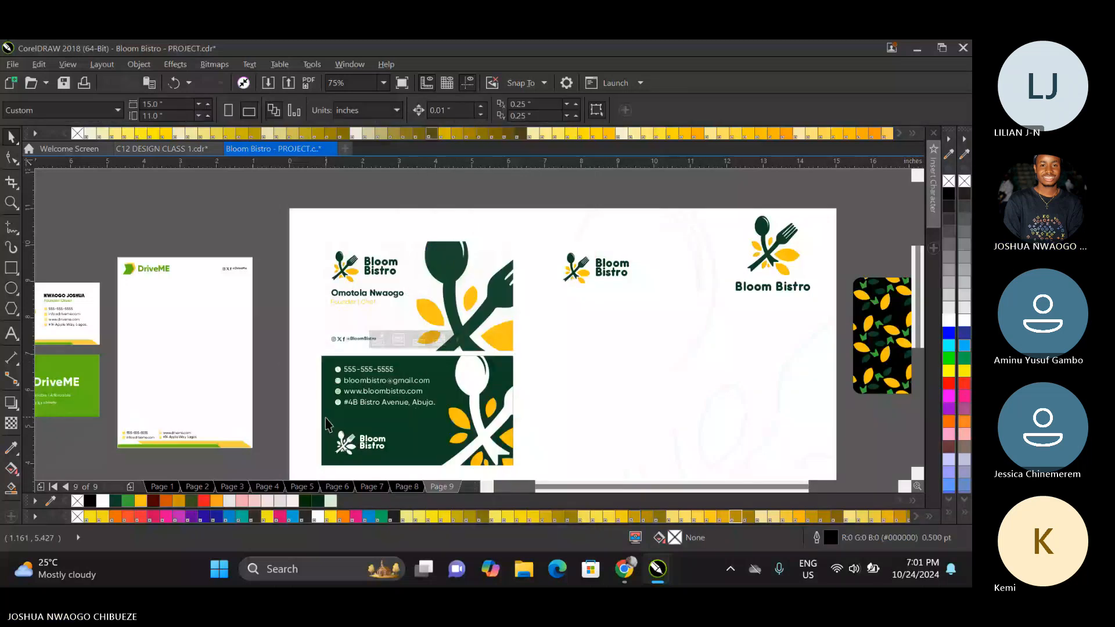
right_click(327, 424)
click(392, 162)
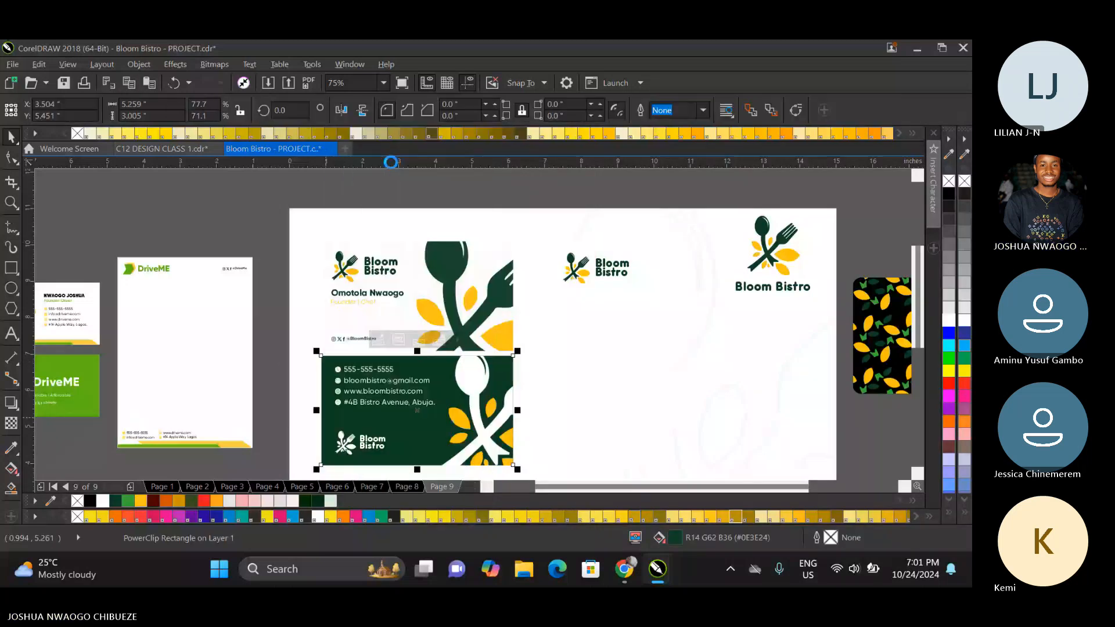
click(403, 385)
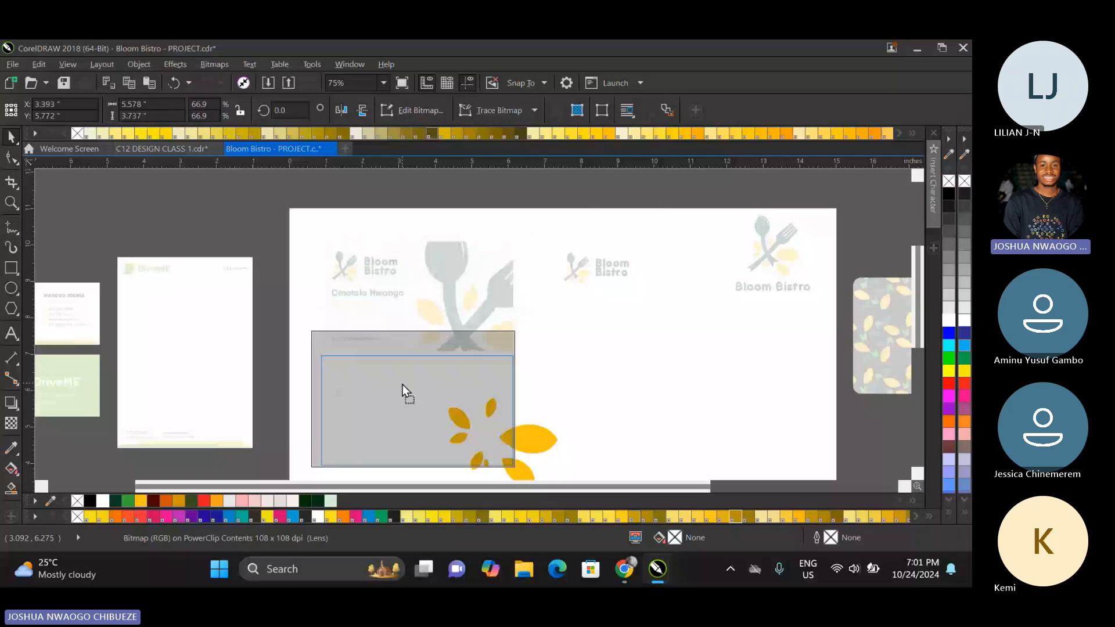
drag(402, 384, 407, 388)
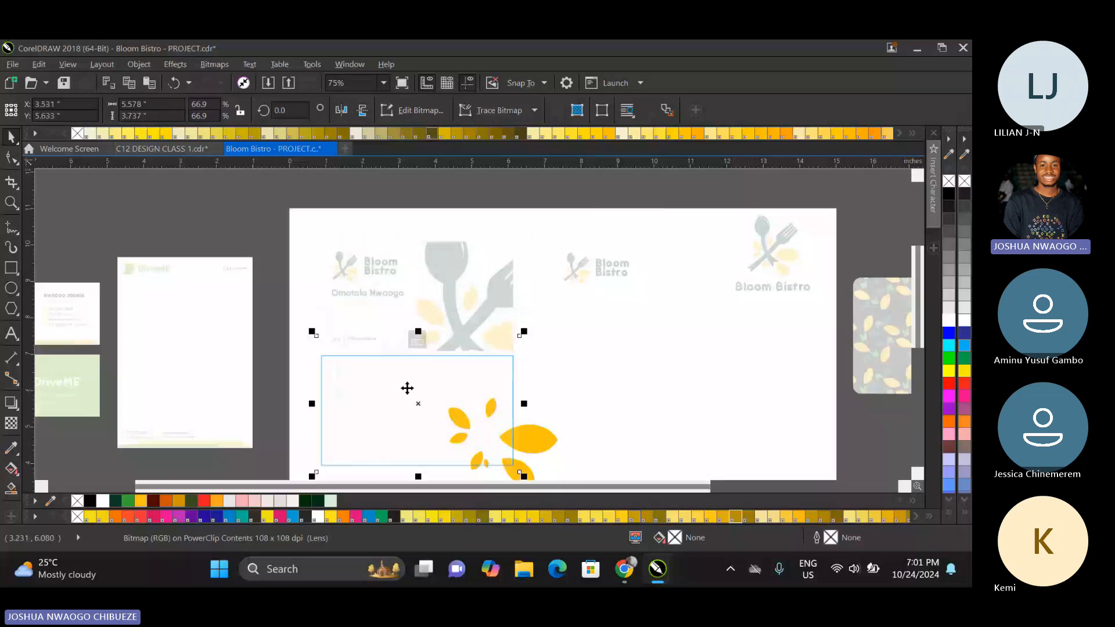
click(417, 339)
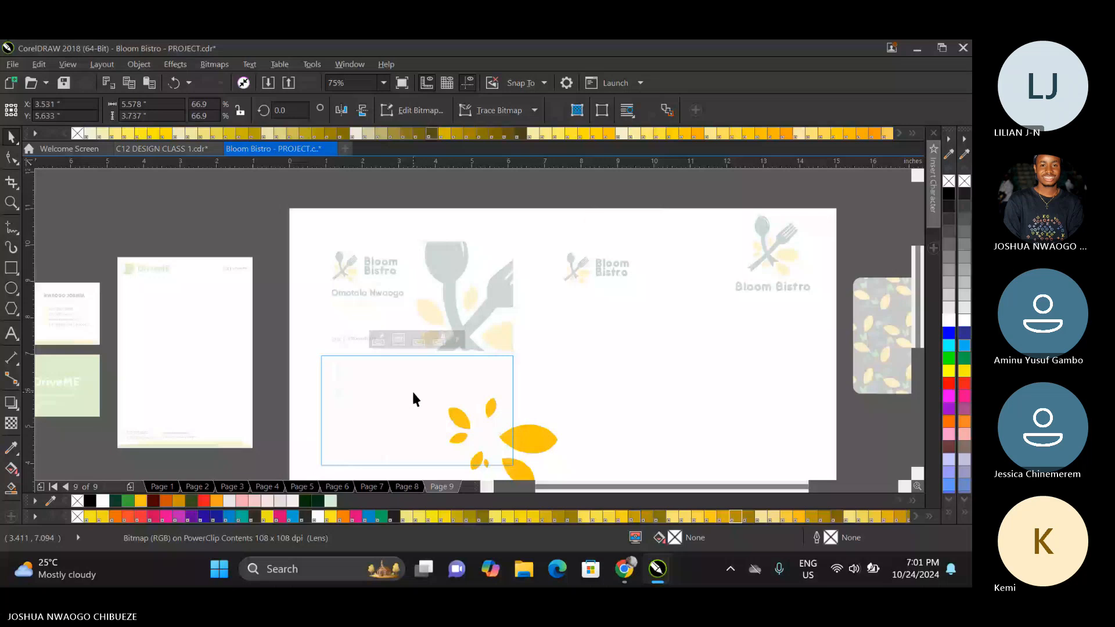
Fill the page 9 background rectangle with green (#38AB34) and deselect it.
scroll(423, 369, down, 1)
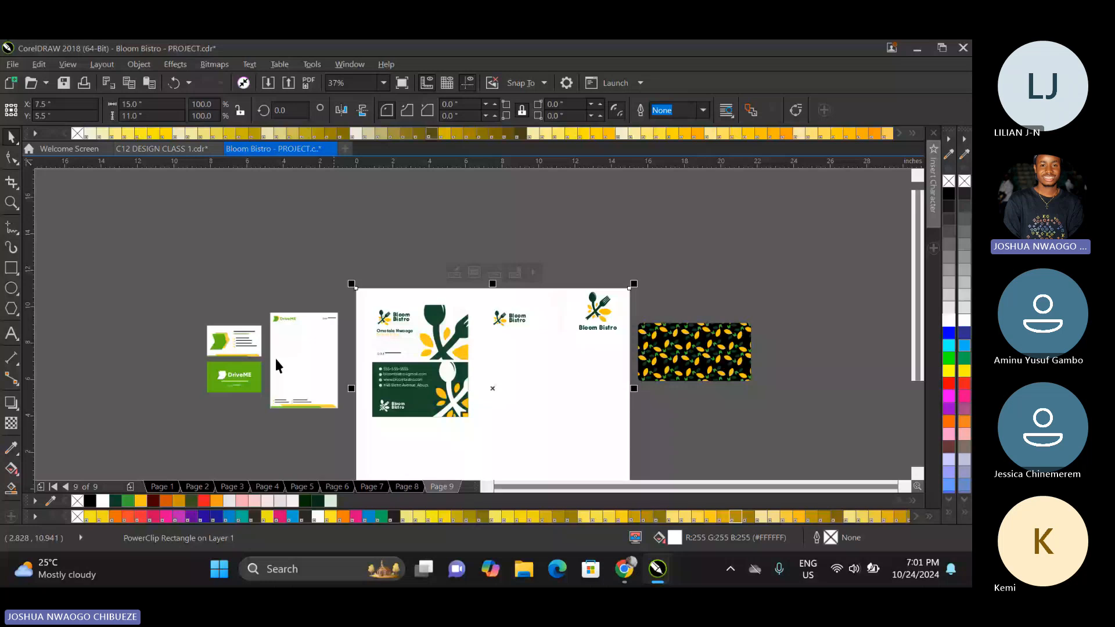
click(127, 499)
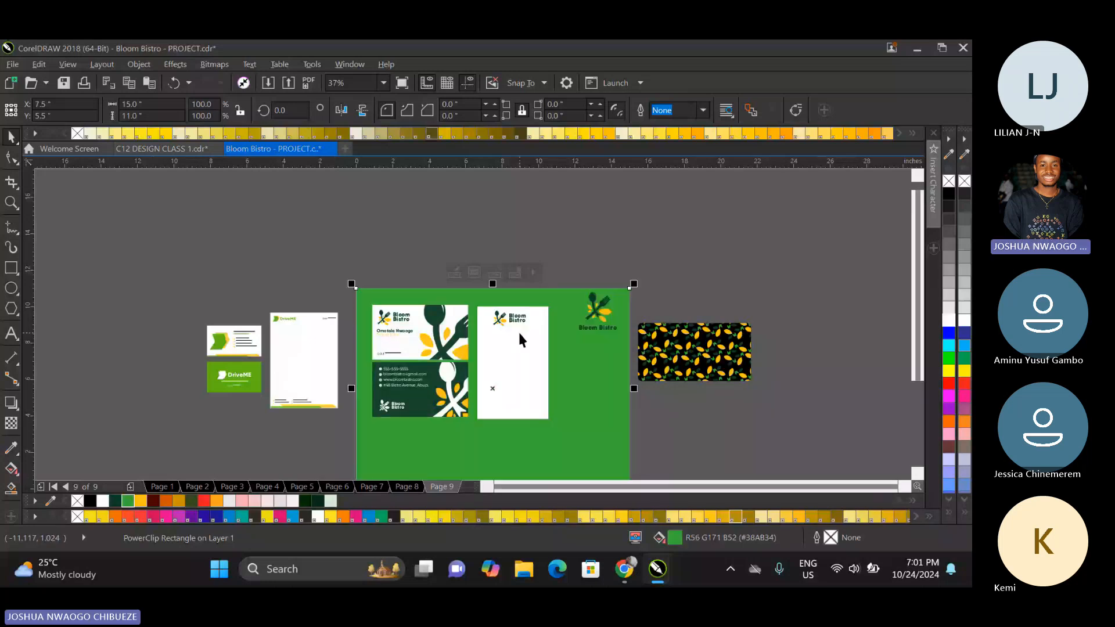
scroll(519, 337, up, 2)
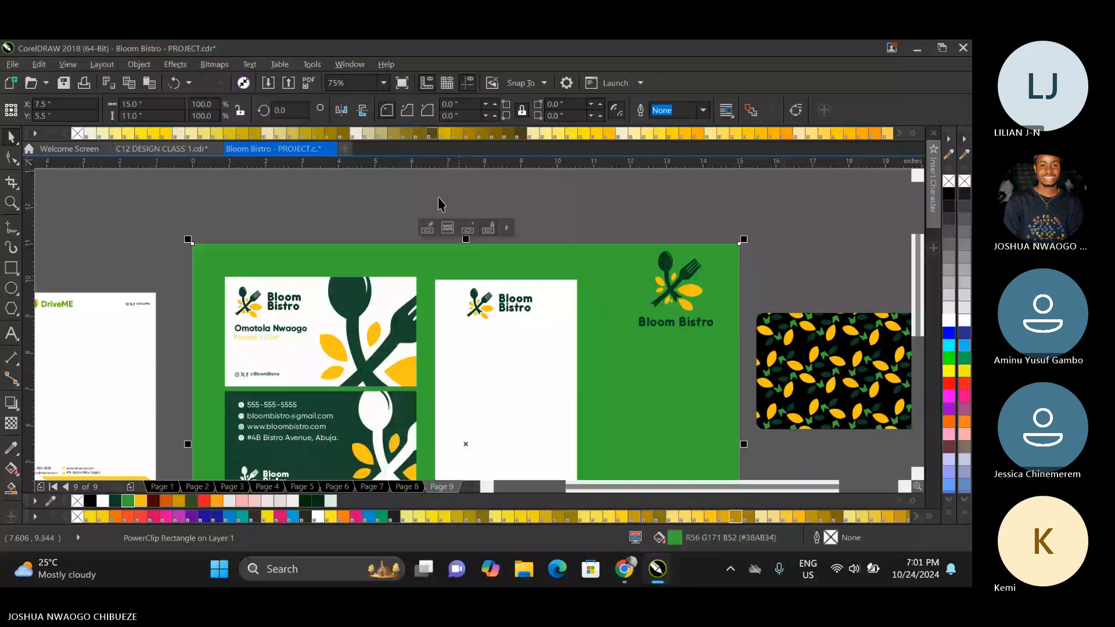
click(310, 226)
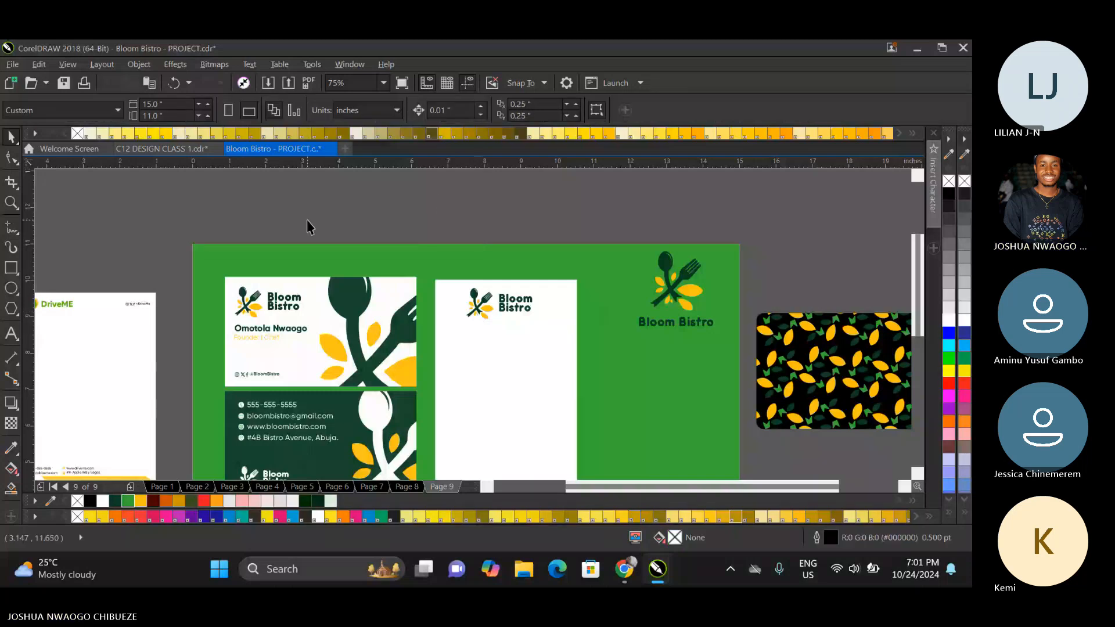
Paste the doodle image, place it inside the white ID card's PowerClip and rotate it 90 degrees within the frame.
key(ctrl+v)
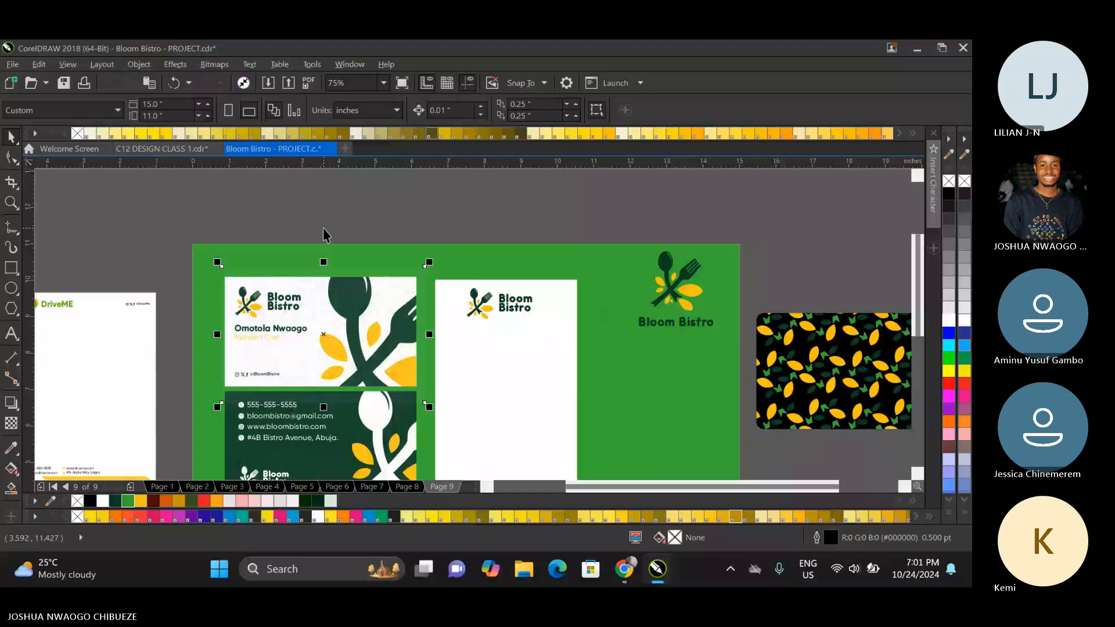
drag(309, 330, 490, 366)
click(522, 406)
right_click(485, 350)
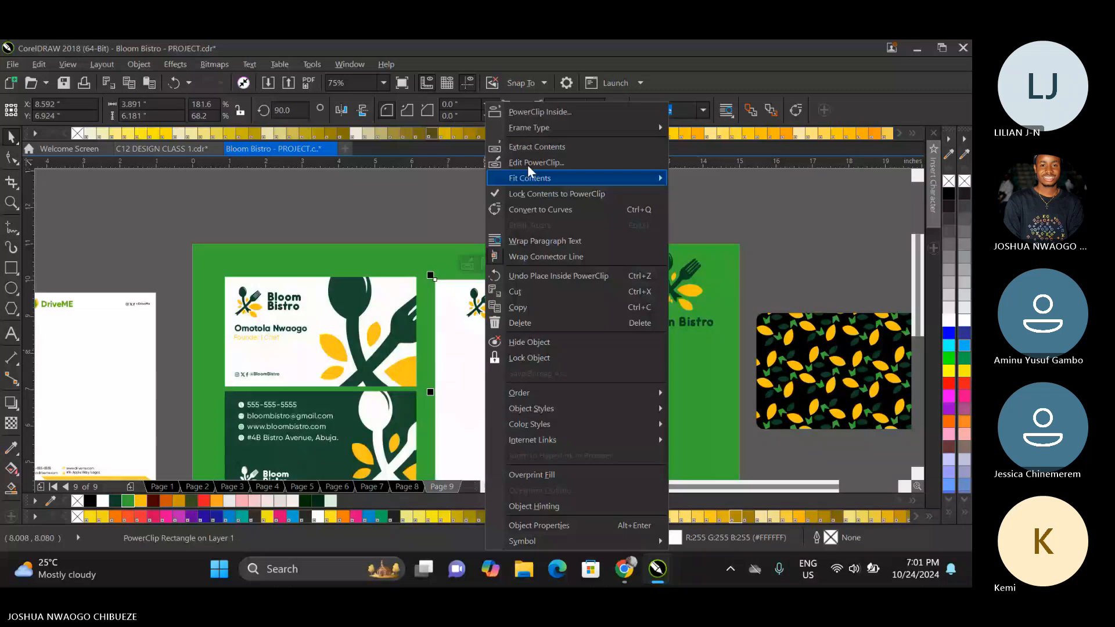
click(528, 163)
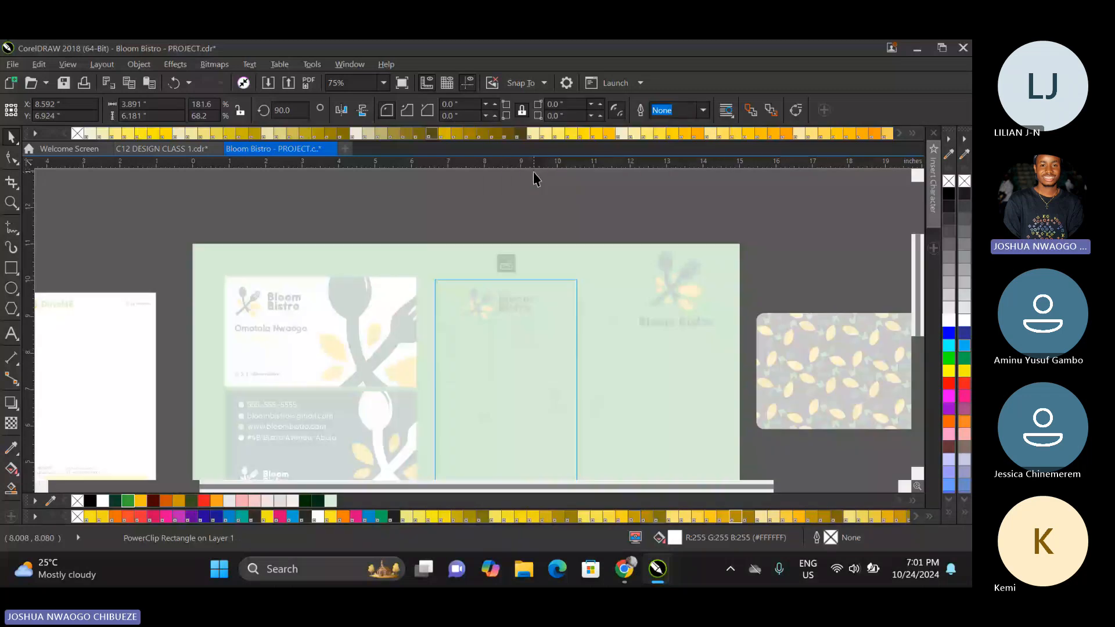
double_click(290, 111)
text(90)
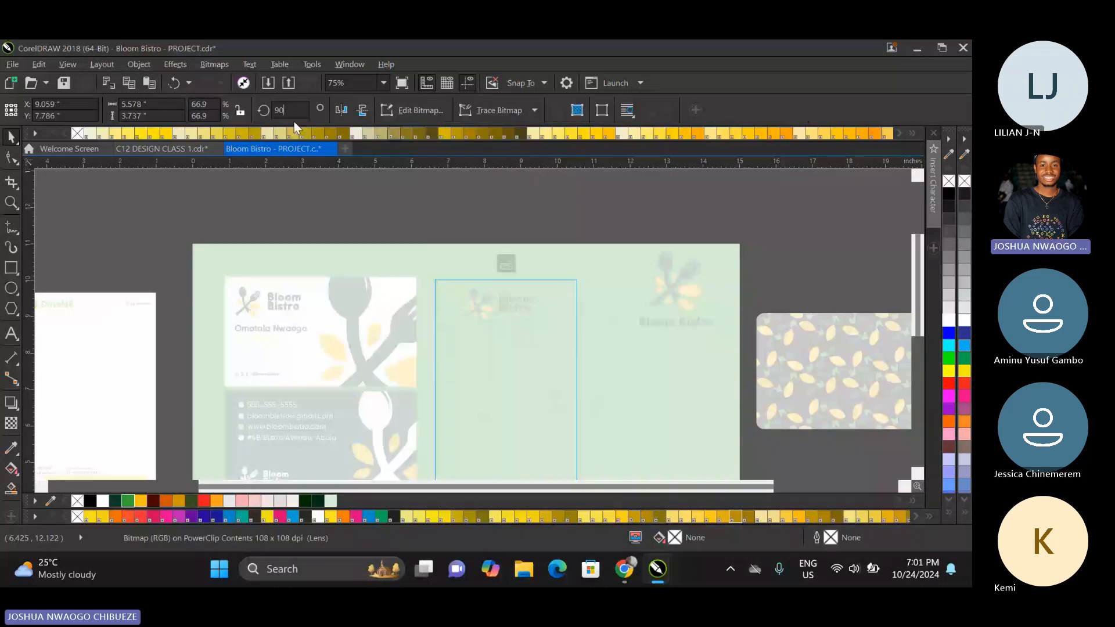
key(Return)
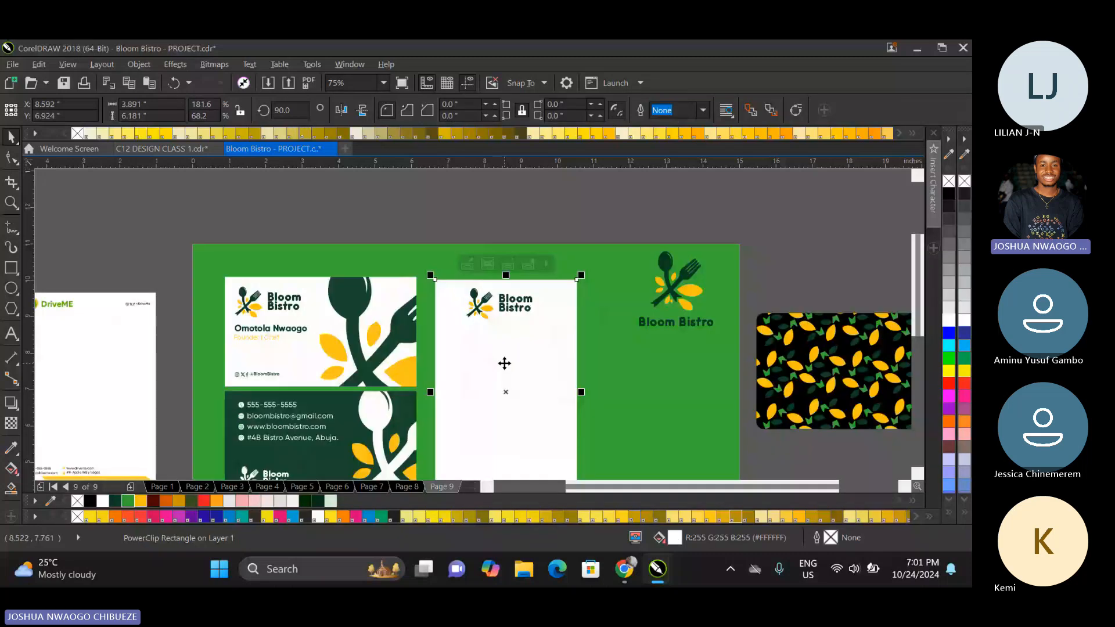
Fit the ID card's PowerClip contents by filling them to the frame.
right_click(504, 363)
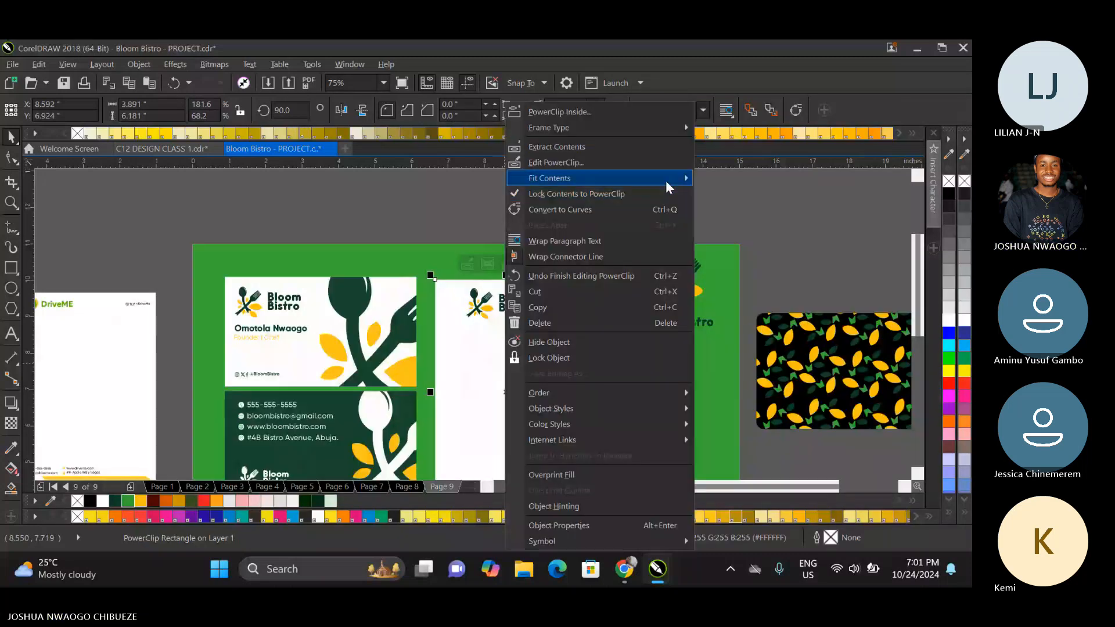
key(Escape)
scroll(451, 341, down, 2)
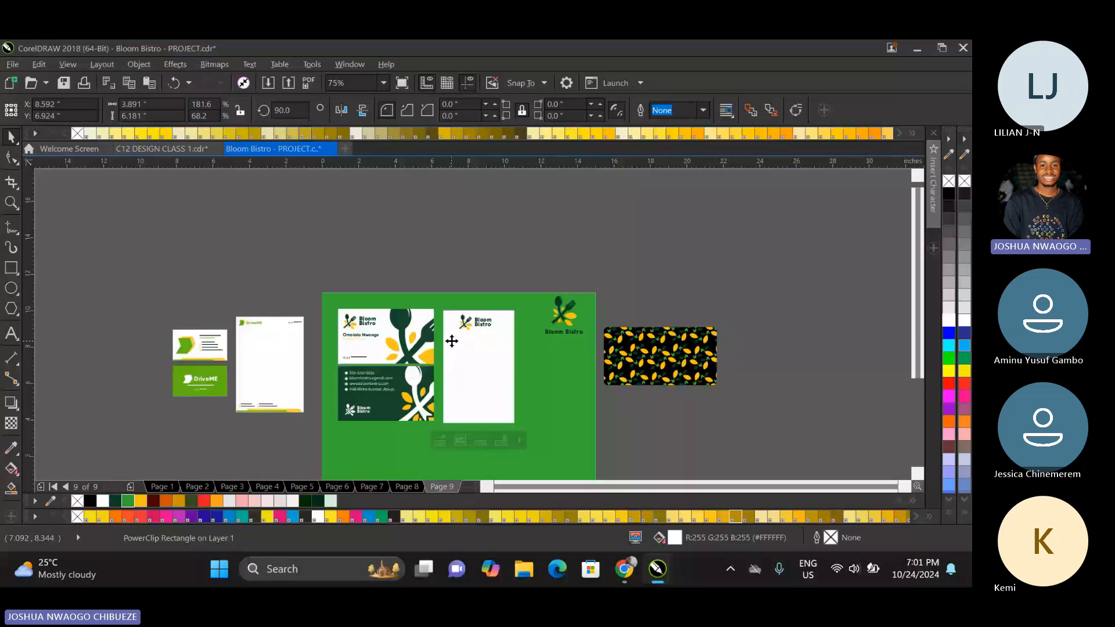
scroll(453, 343, up, 2)
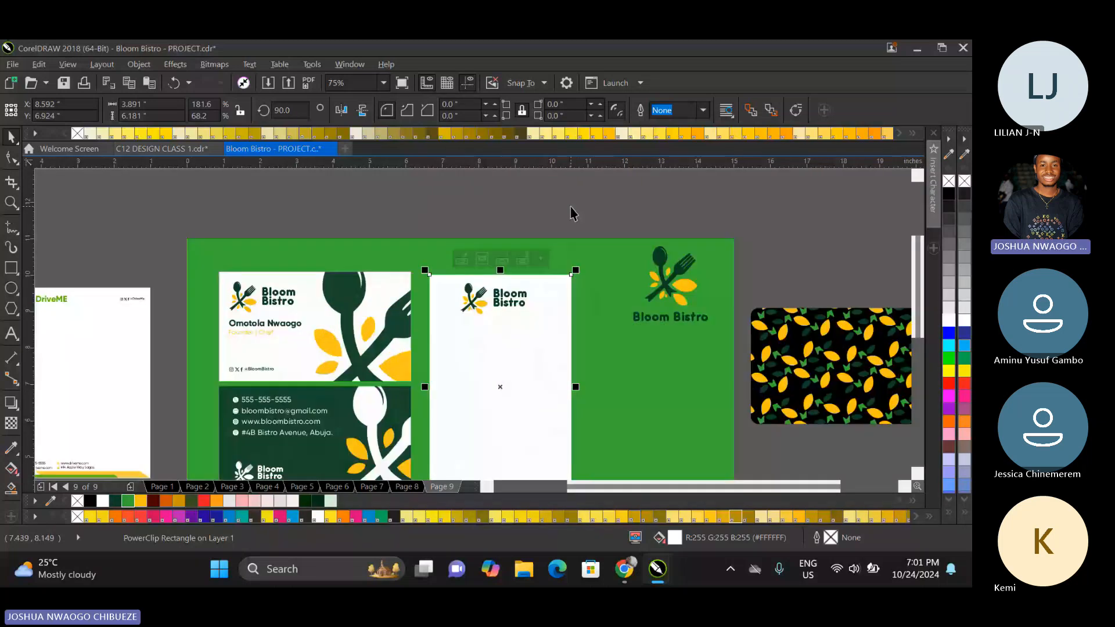
Set the transparency of the doodle inside the white business card's PowerClip to 97 and finish editing.
click(308, 291)
right_click(312, 293)
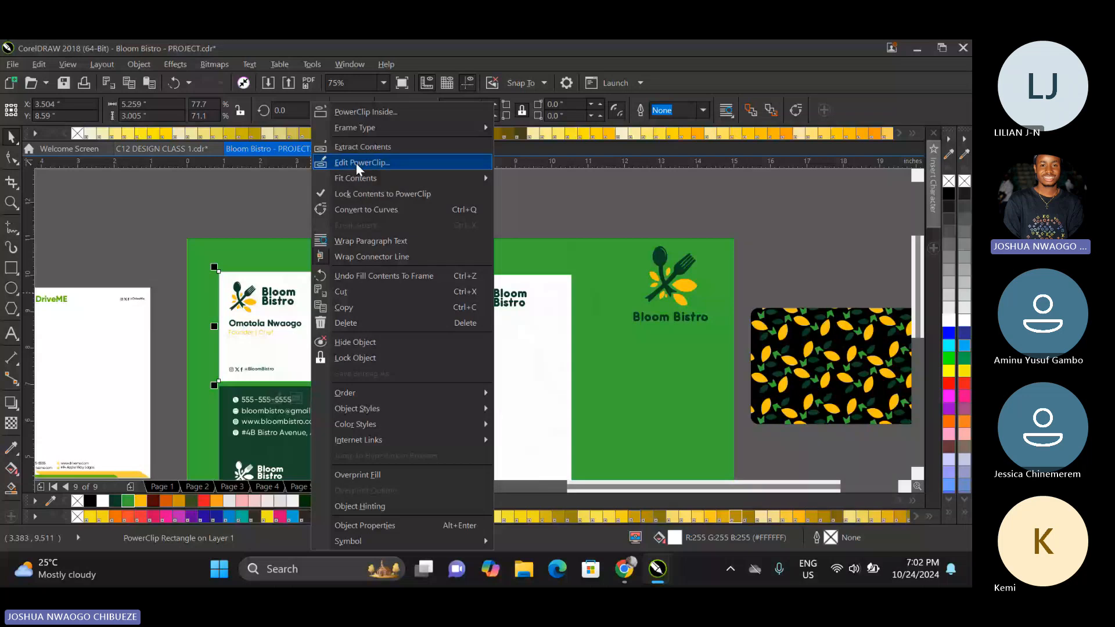
click(356, 162)
click(329, 321)
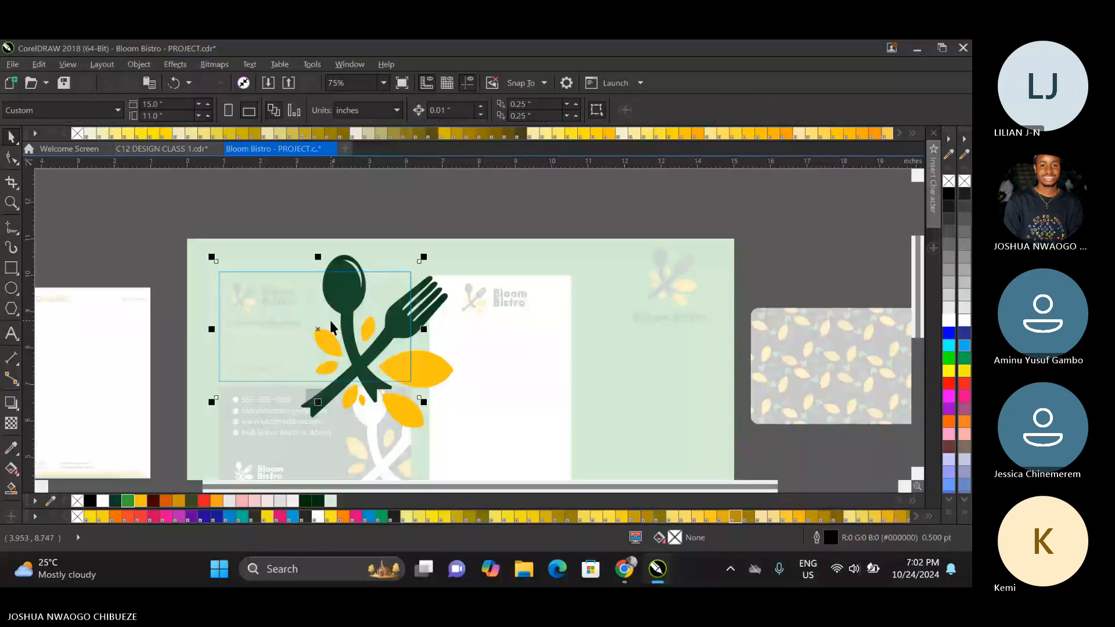
click(10, 423)
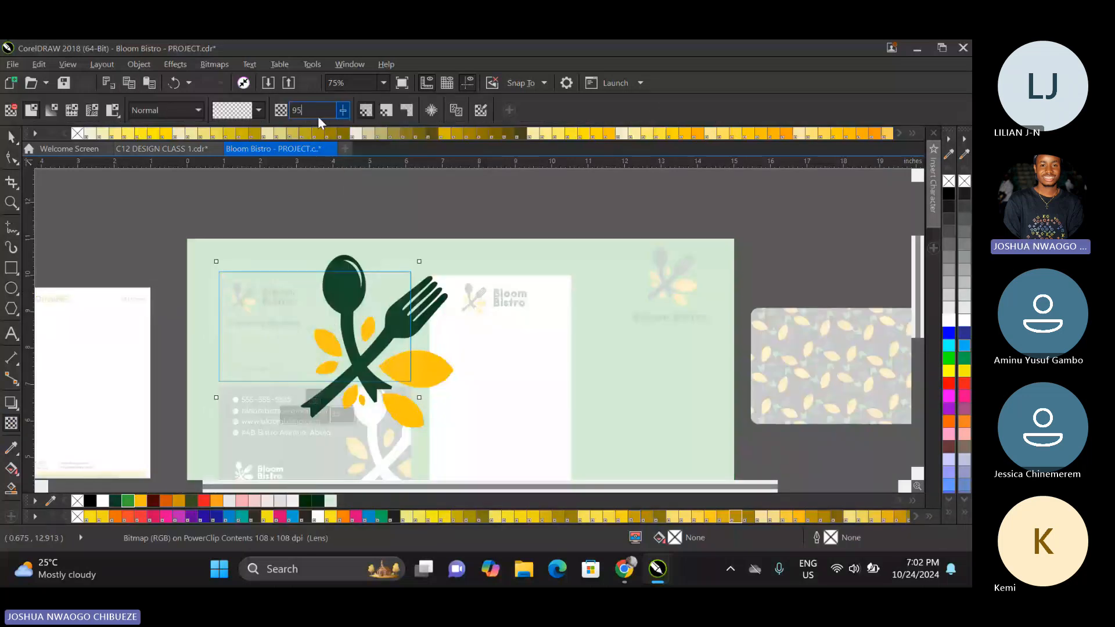
key(BackSpace)
text(7)
key(Return)
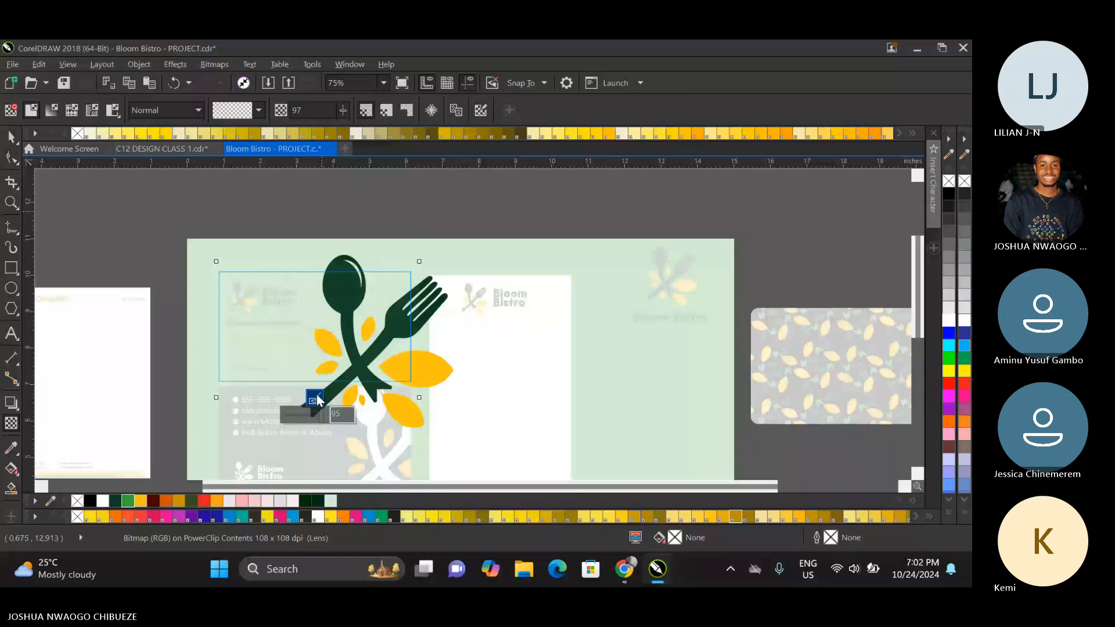
click(316, 395)
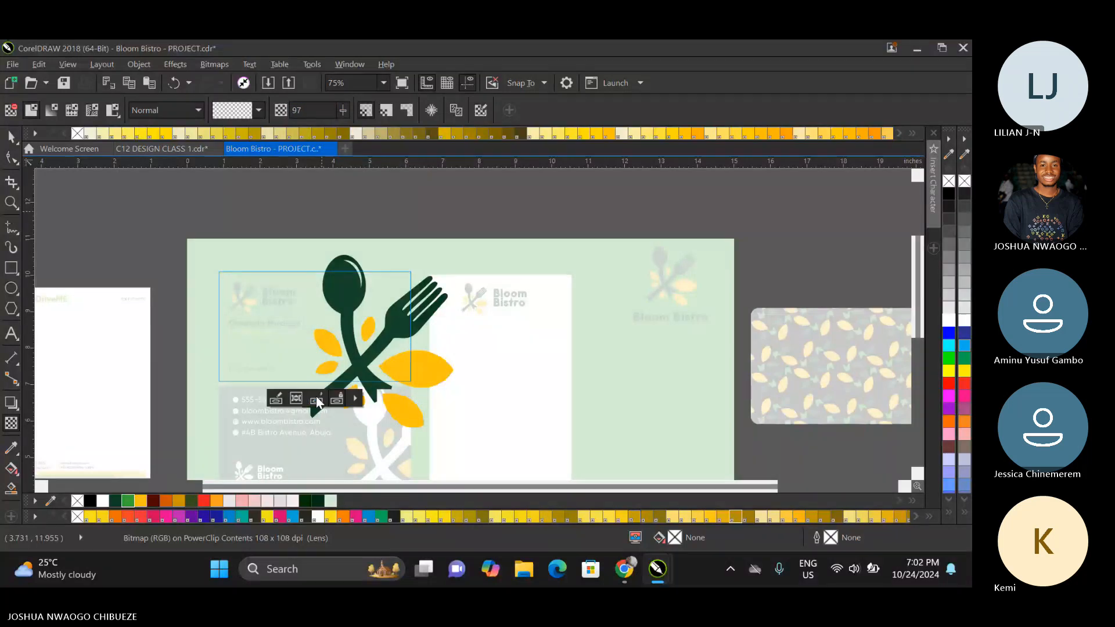
click(318, 400)
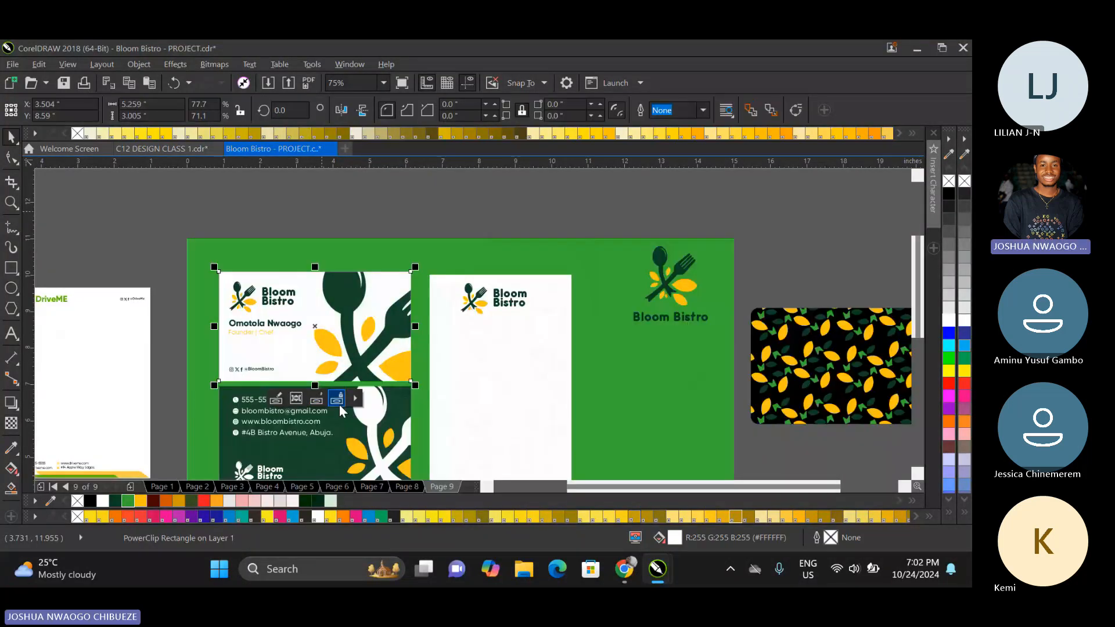
Set the transparency of the doodle inside the dark green business card's PowerClip to 97 and finish editing.
right_click(340, 438)
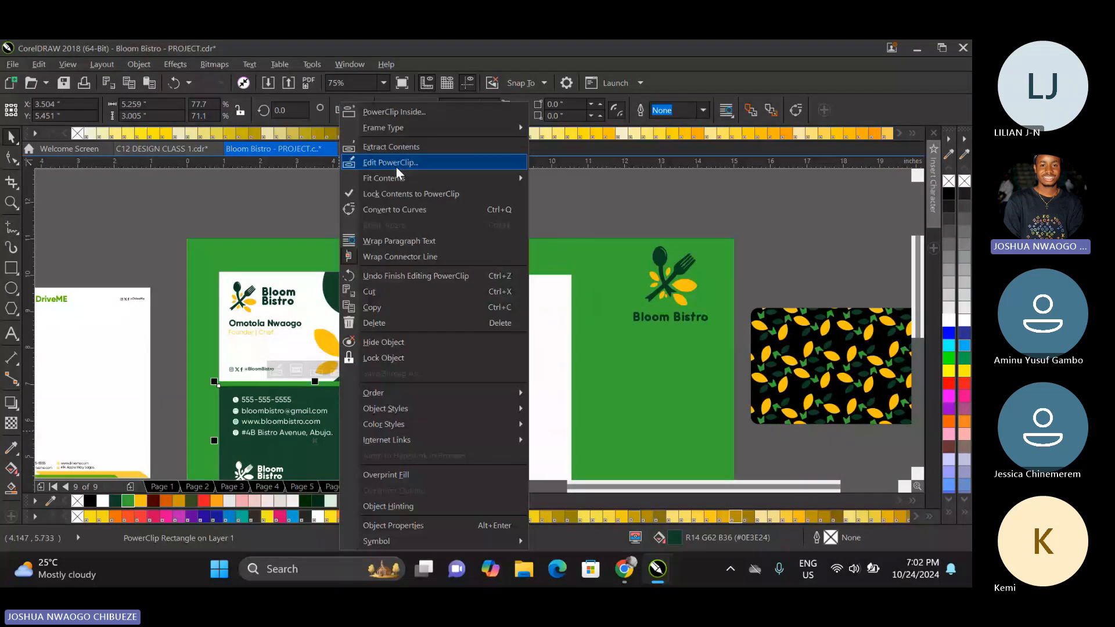
click(395, 166)
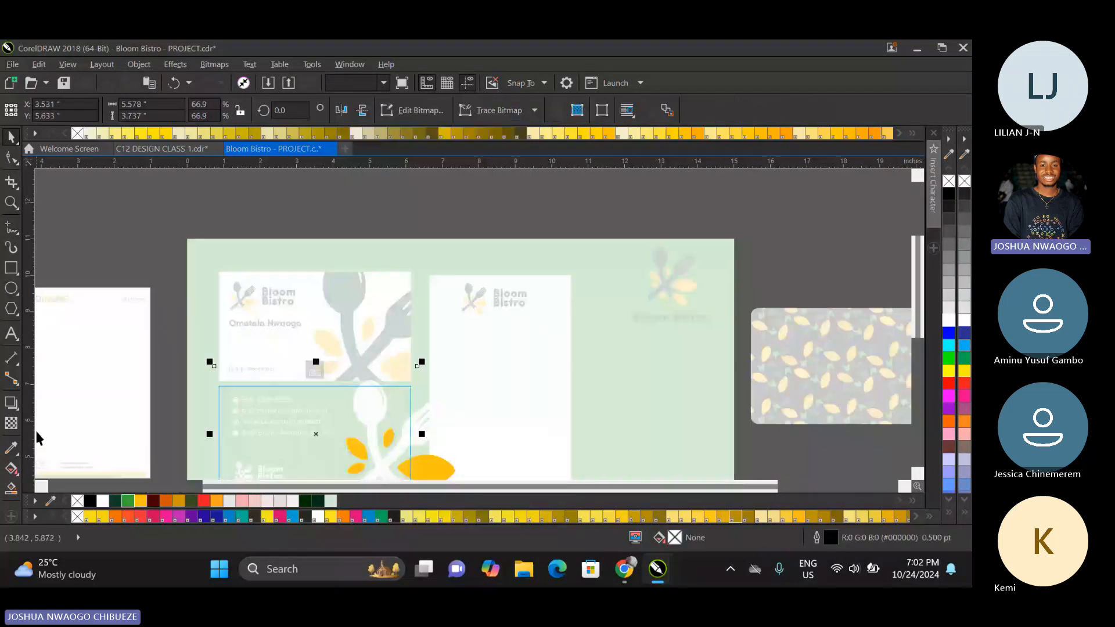
click(11, 423)
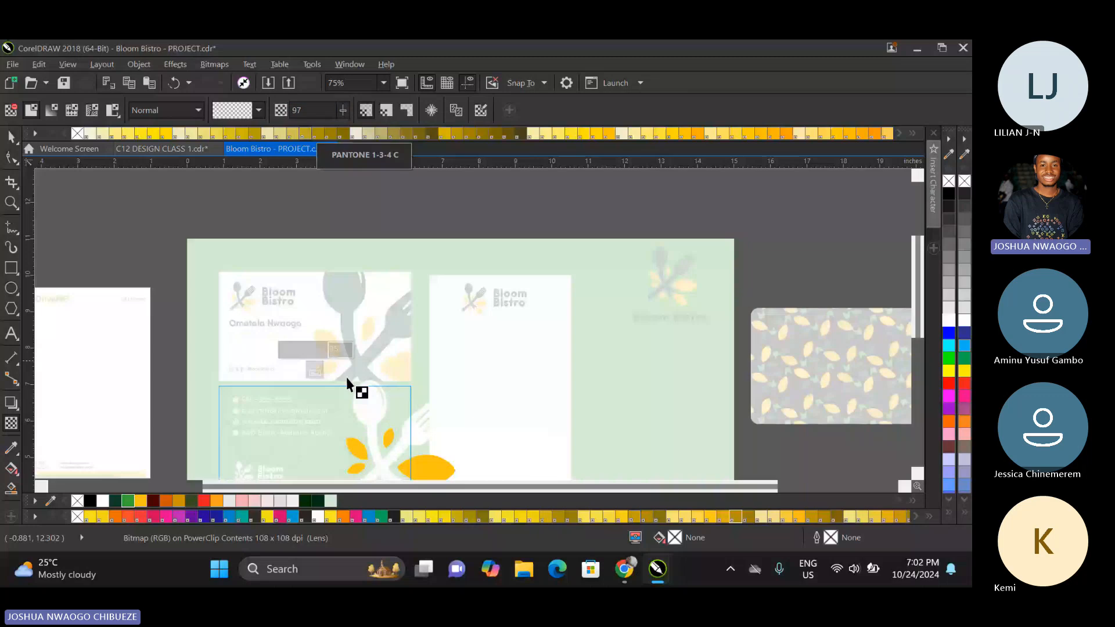
click(311, 372)
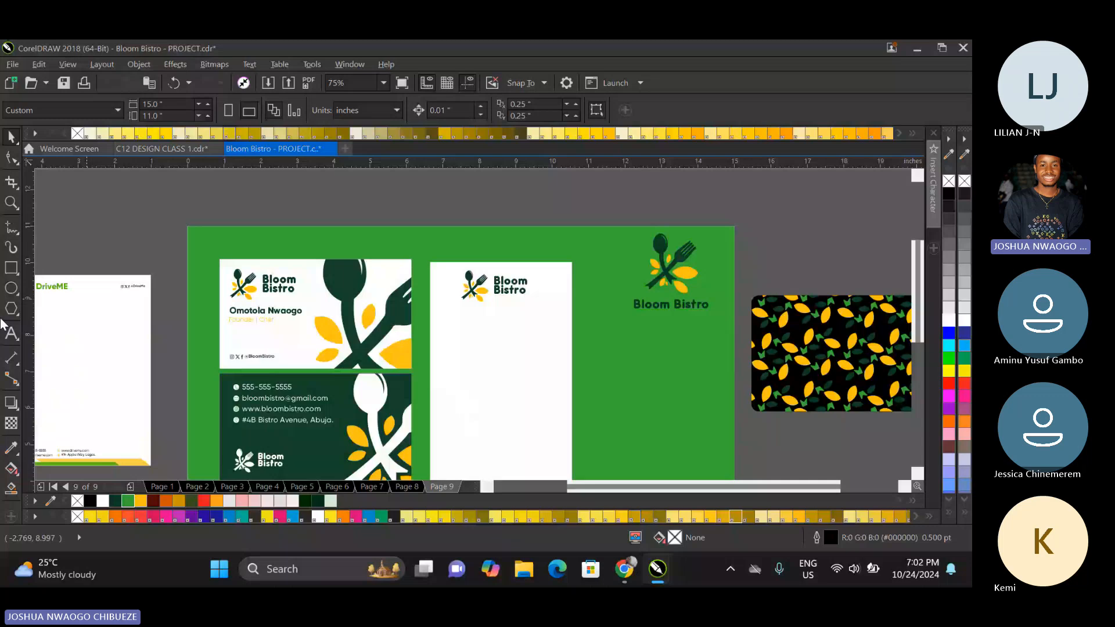
Draw a rectangle about 2.57 by 2.58 inches below the ID card's logo and centre it vertically on the card.
click(12, 269)
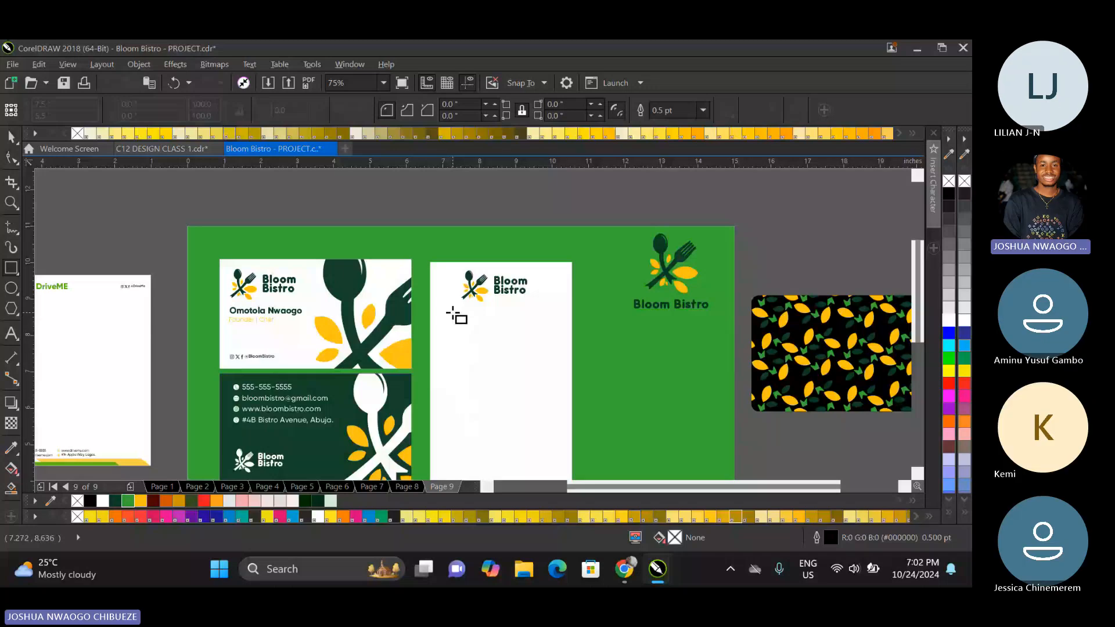
drag(451, 312, 546, 407)
click(11, 139)
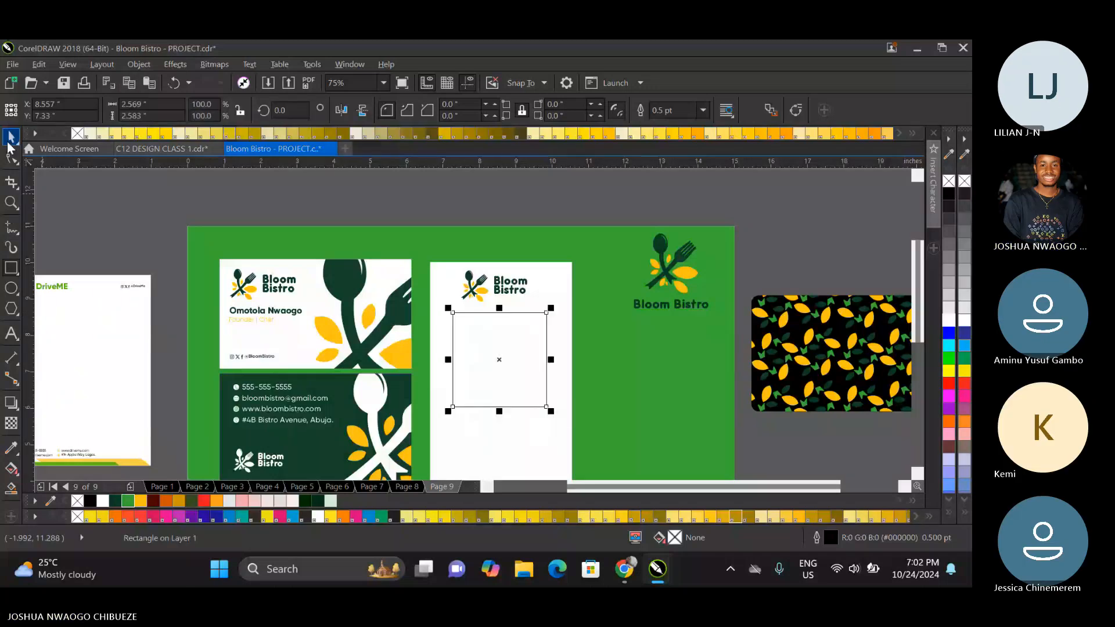
shift+click(436, 287)
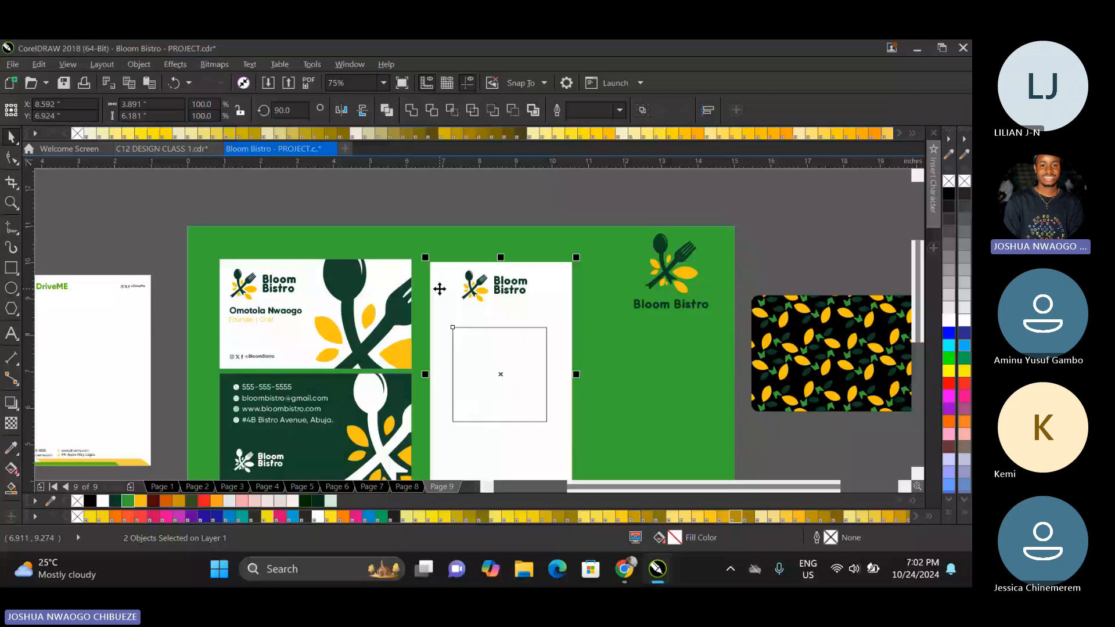
Set the ID card's rectangle to 2 by 2 inches, and scale it up about its centre to about 2.56 inches square.
shift+click(440, 289)
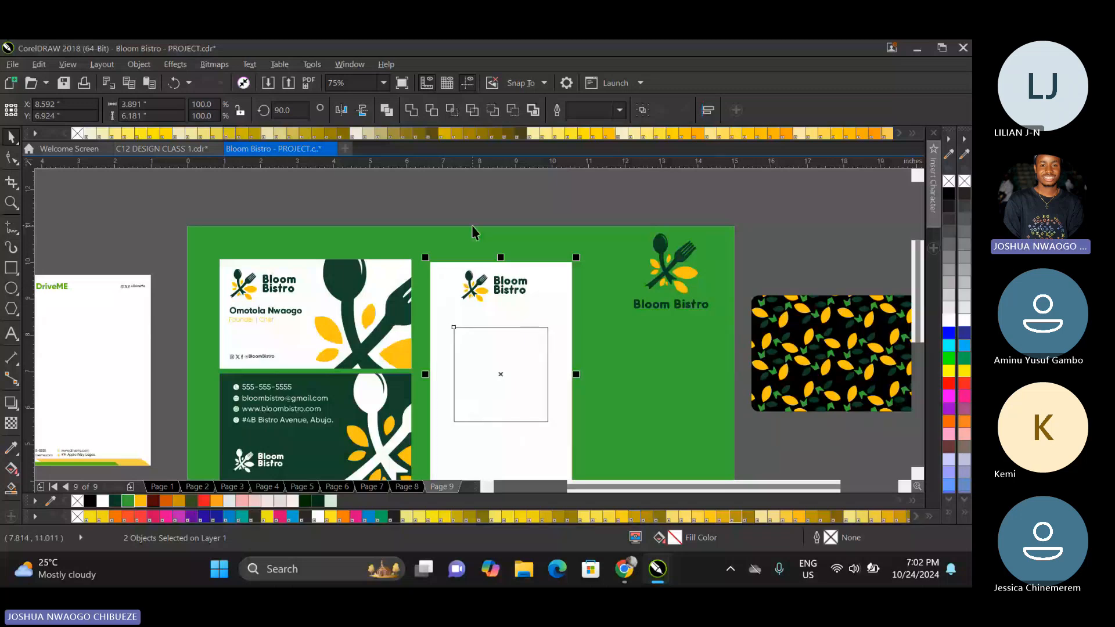
drag(154, 105, 49, 107)
text(2)
key(Tab)
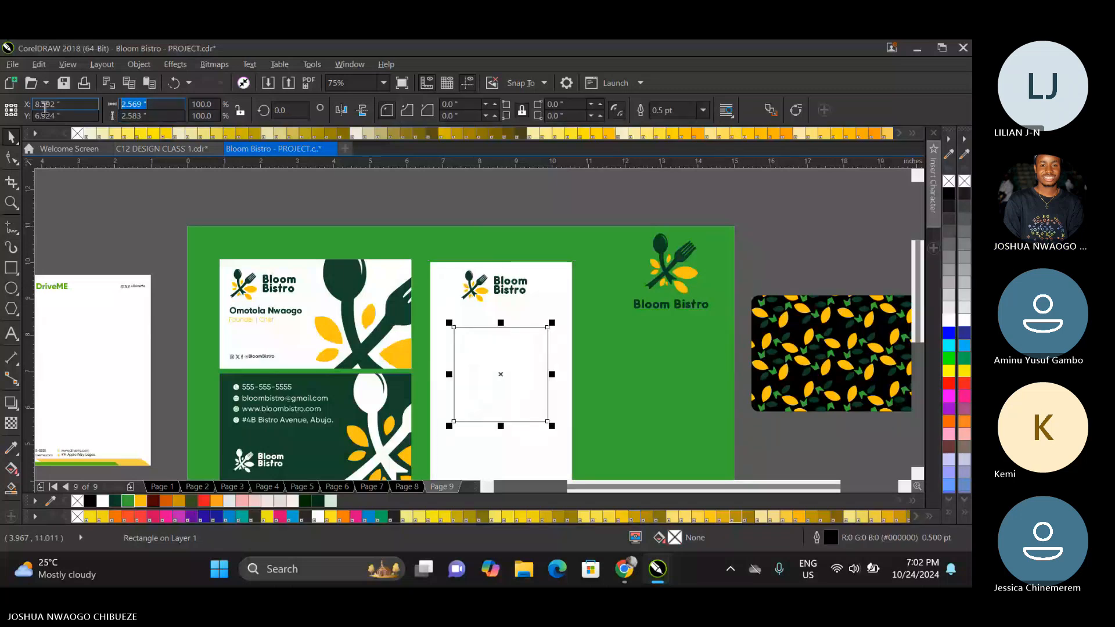
text(2)
key(Return)
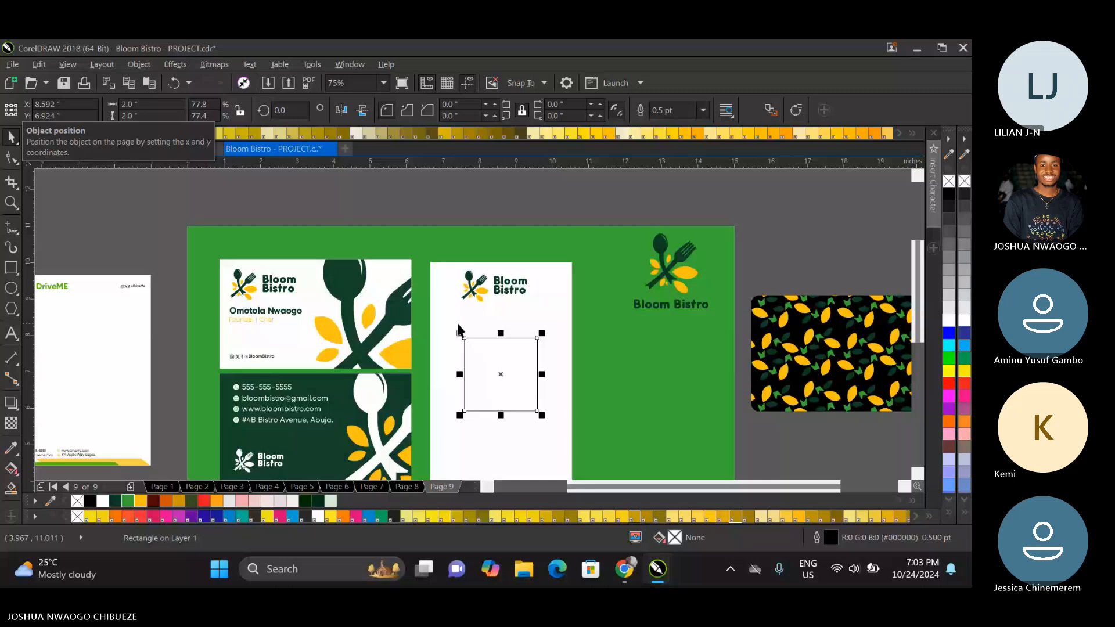
drag(455, 329, 444, 318)
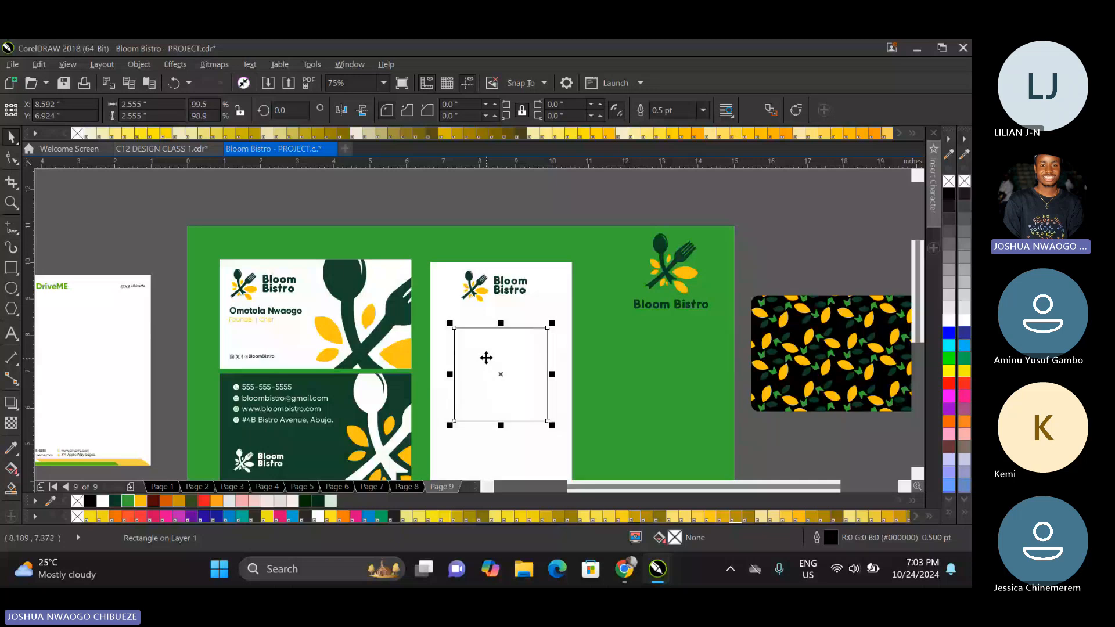
Round all four corners of the ID card's photo square to a radius of about 0.26 inches.
click(11, 158)
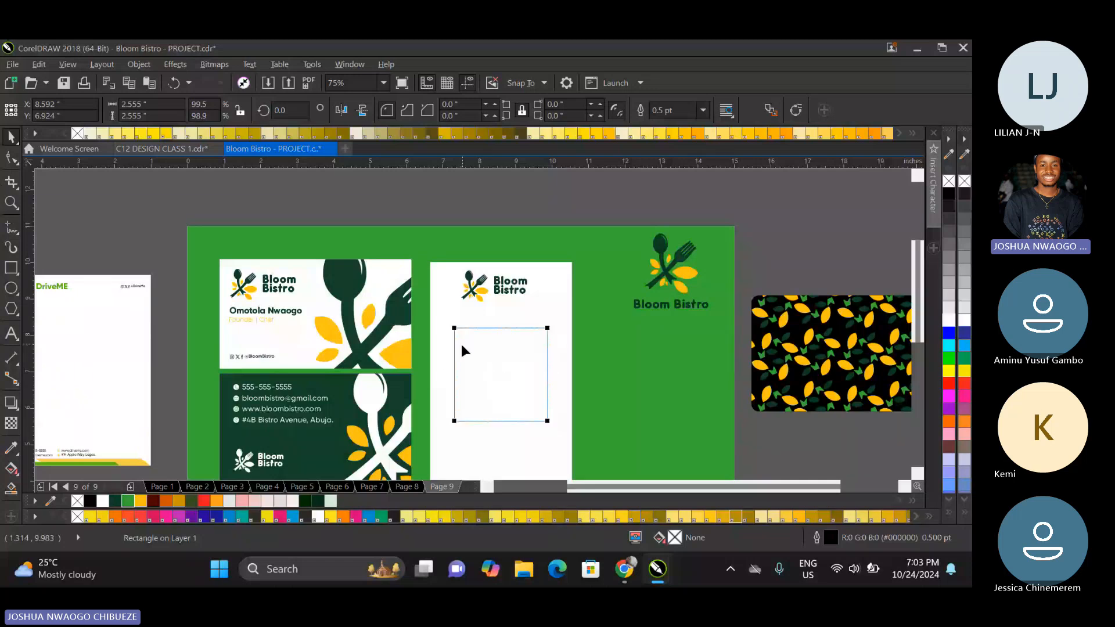
drag(455, 326, 464, 327)
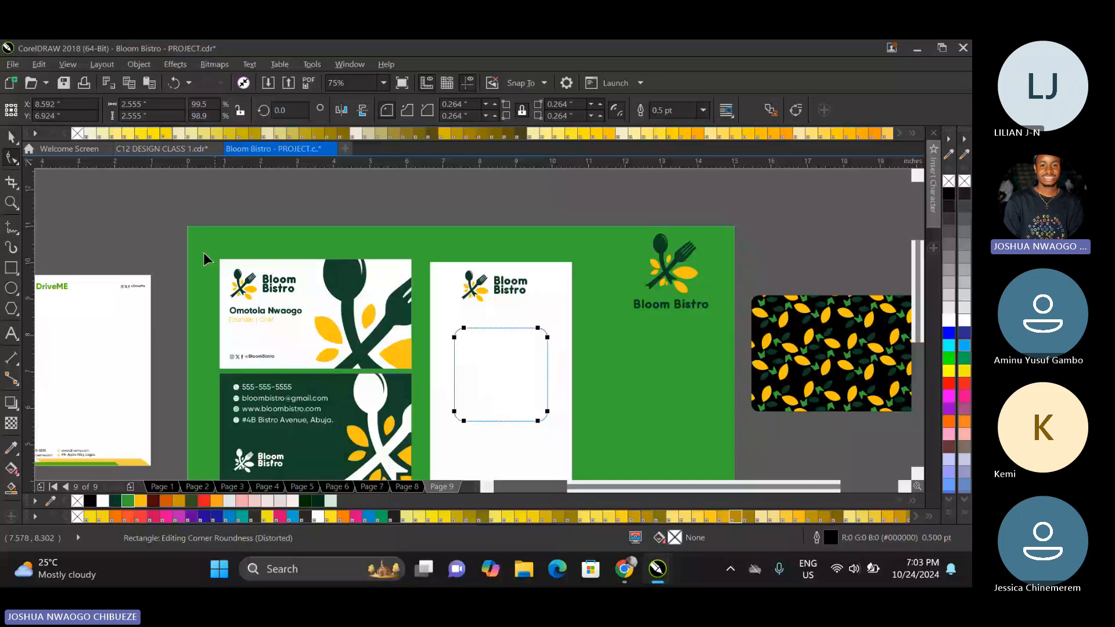
click(10, 138)
click(409, 210)
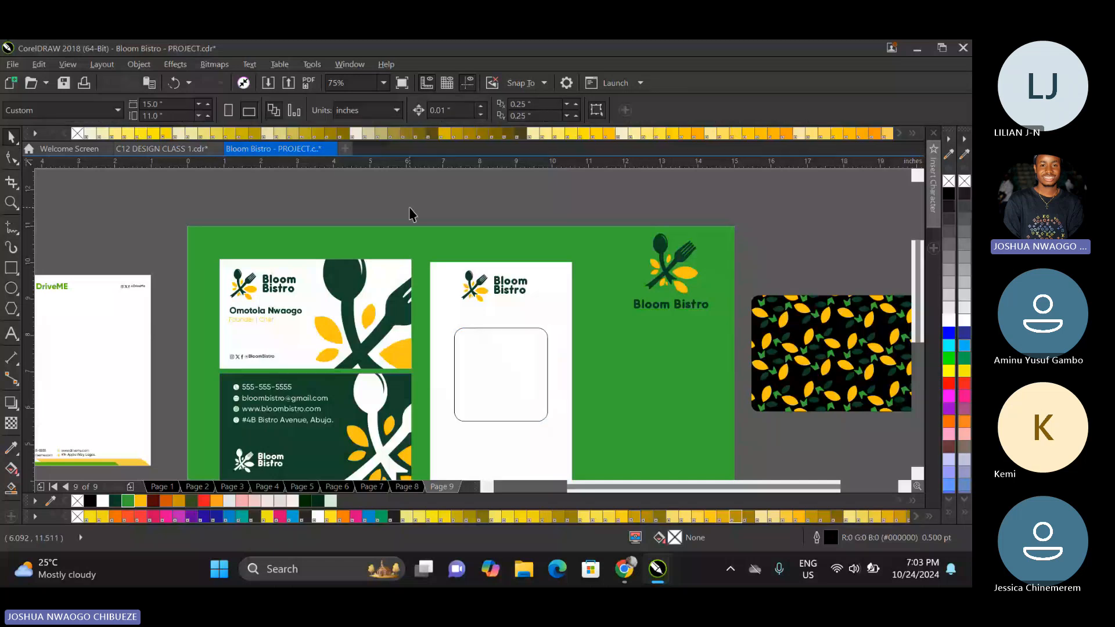
click(468, 360)
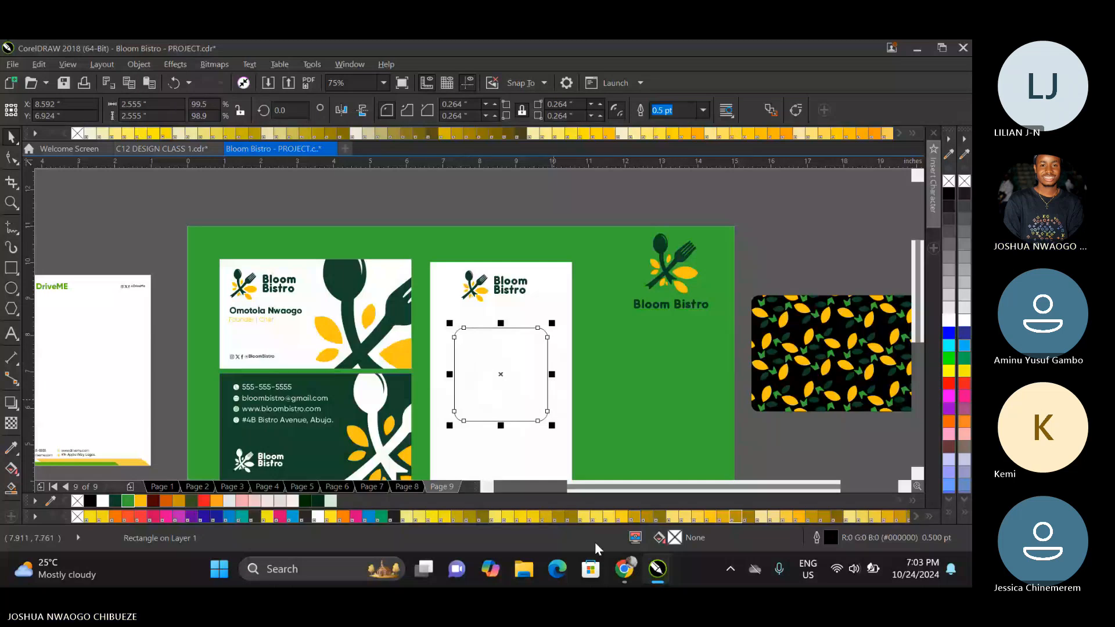
Switch to Chrome, open freepik.com in a new tab and search for AFRICAN CHEF.
click(624, 569)
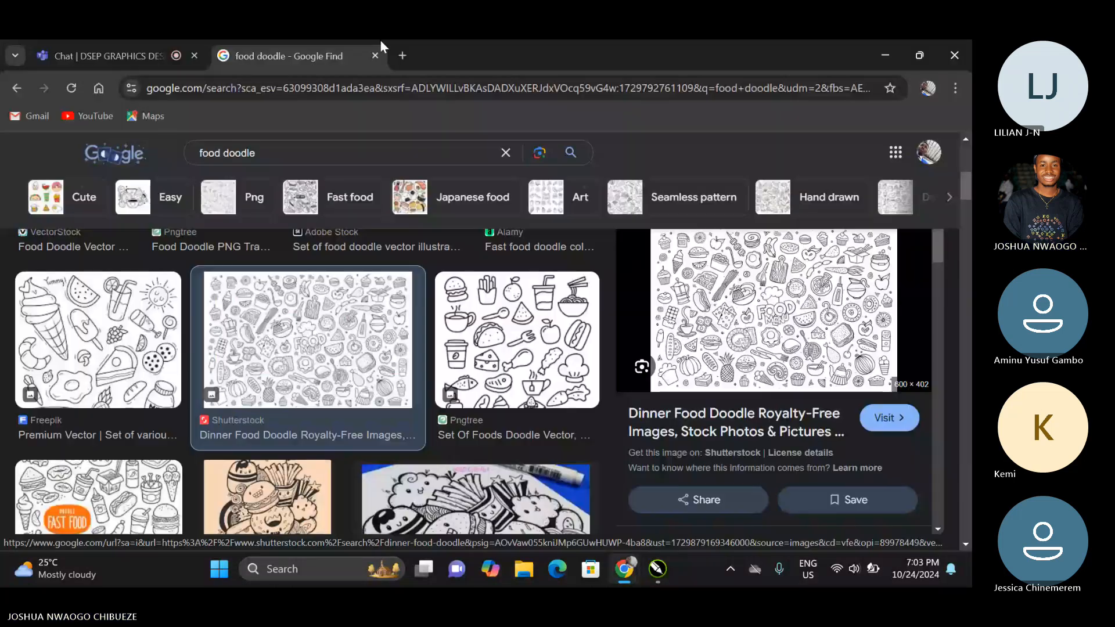
click(402, 56)
text(f)
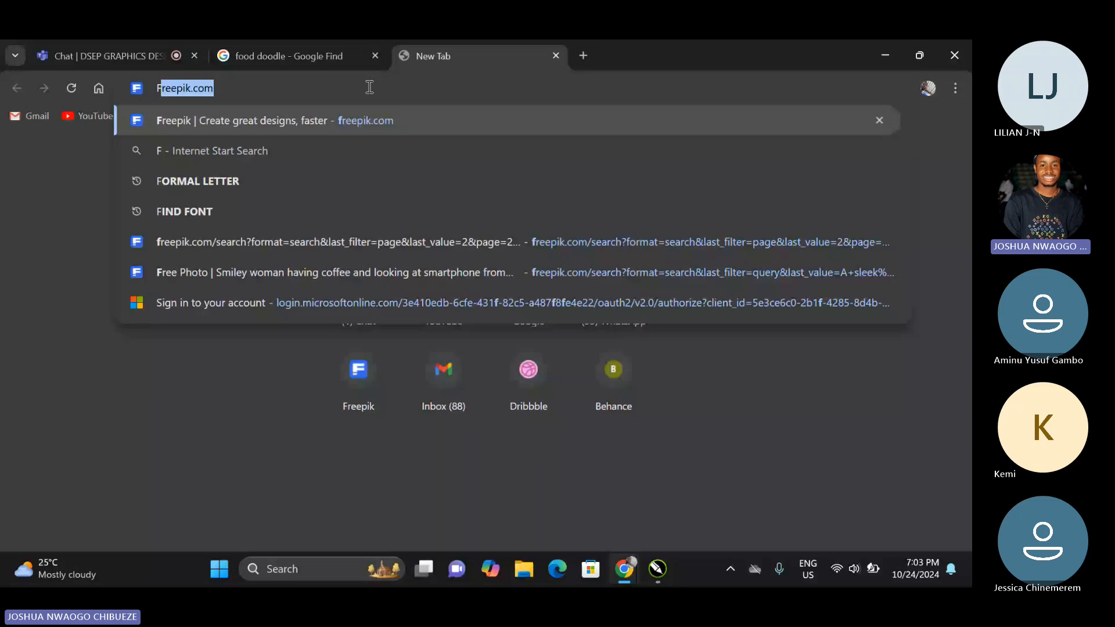
key(Return)
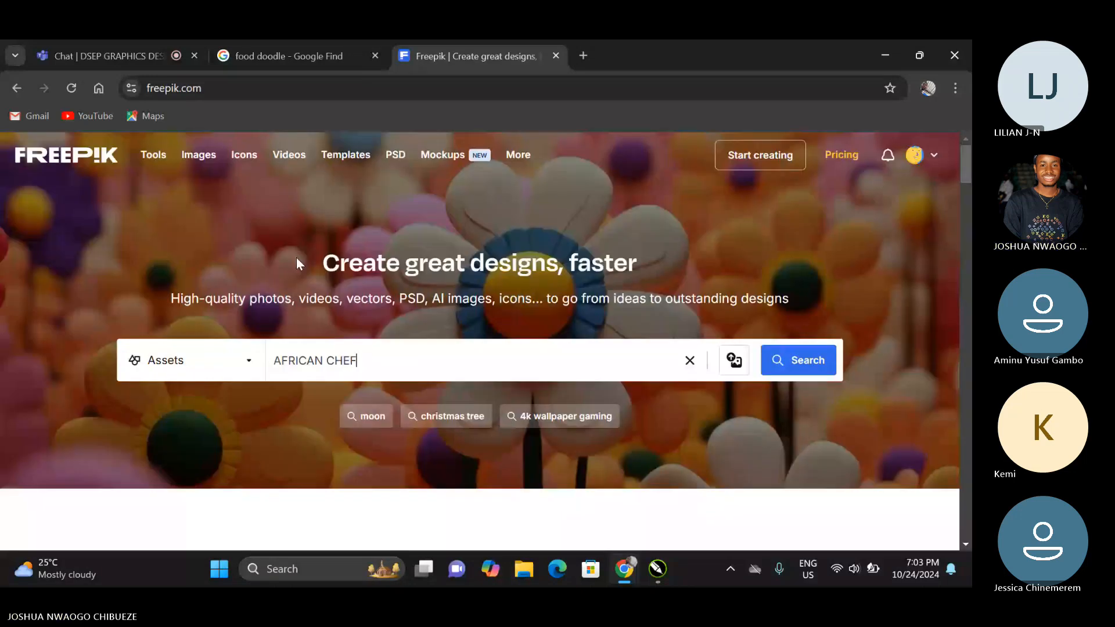
key(Return)
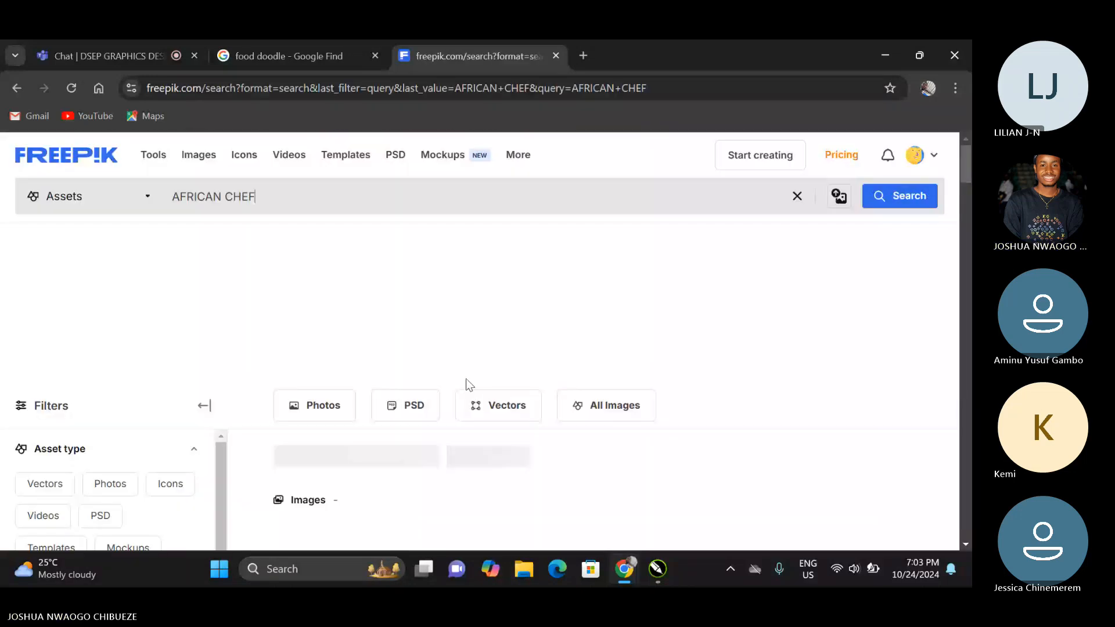
Look through the chef image results and refine the search to AFRICAN CHEF HEADSHOT.
scroll(472, 418, down, 2)
scroll(473, 454, down, 1)
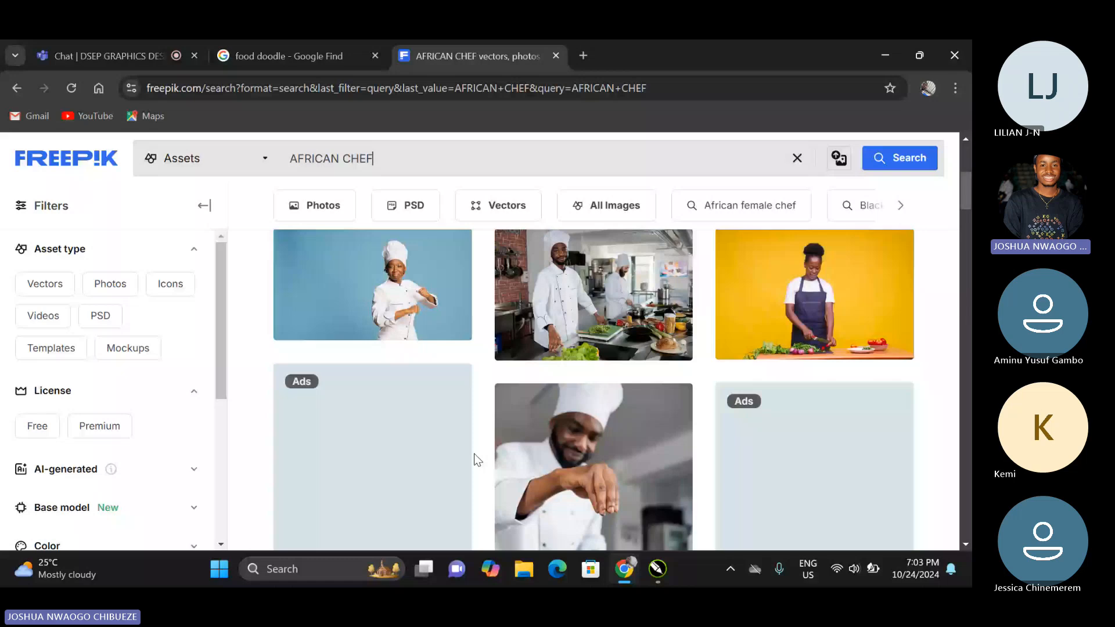
scroll(474, 454, down, 3)
scroll(474, 451, down, 3)
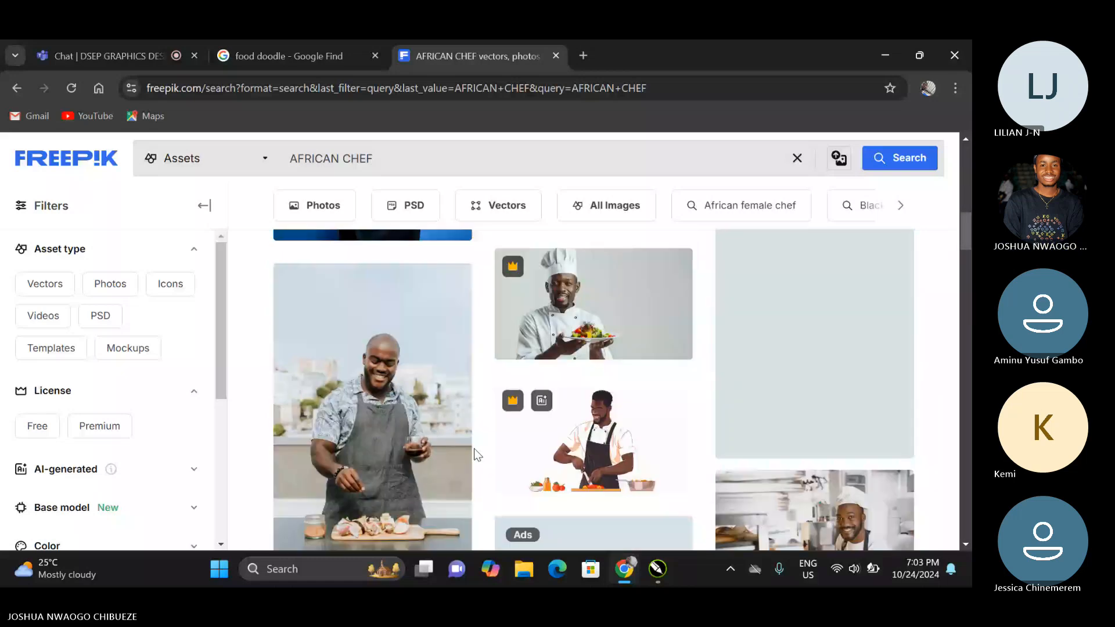
scroll(475, 454, down, 4)
scroll(475, 454, down, 4)
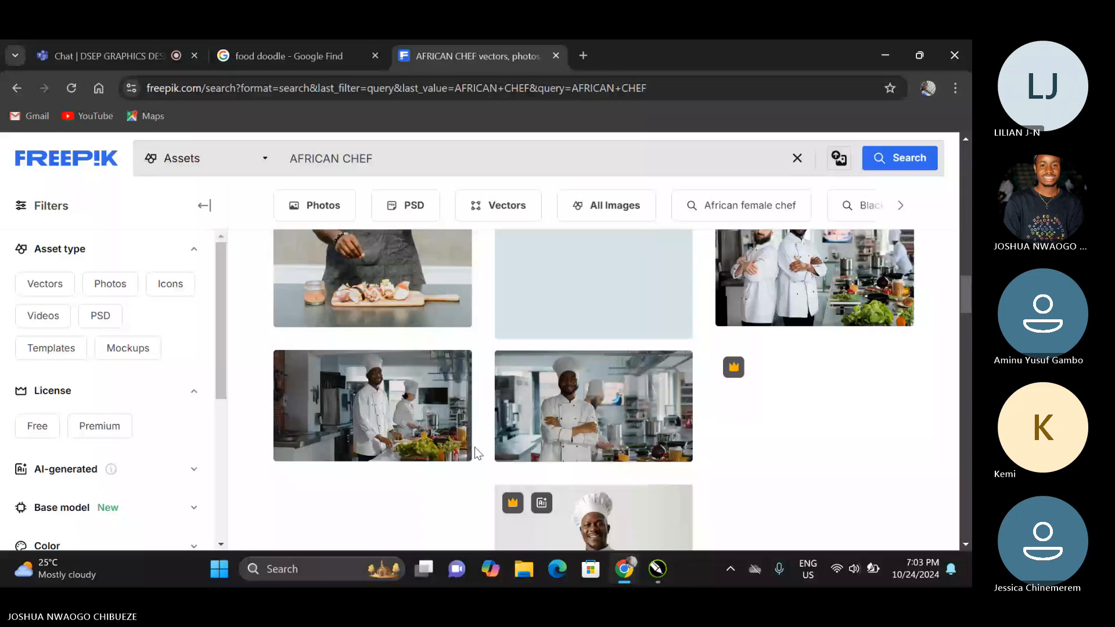
scroll(475, 454, up, 1)
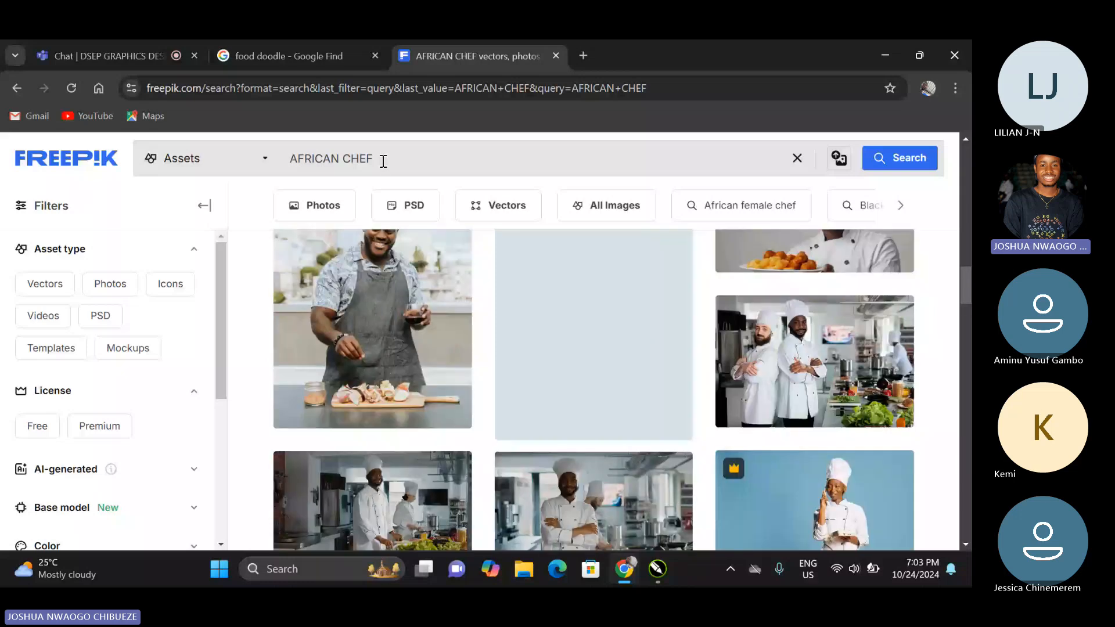
click(383, 162)
text(HEADS)
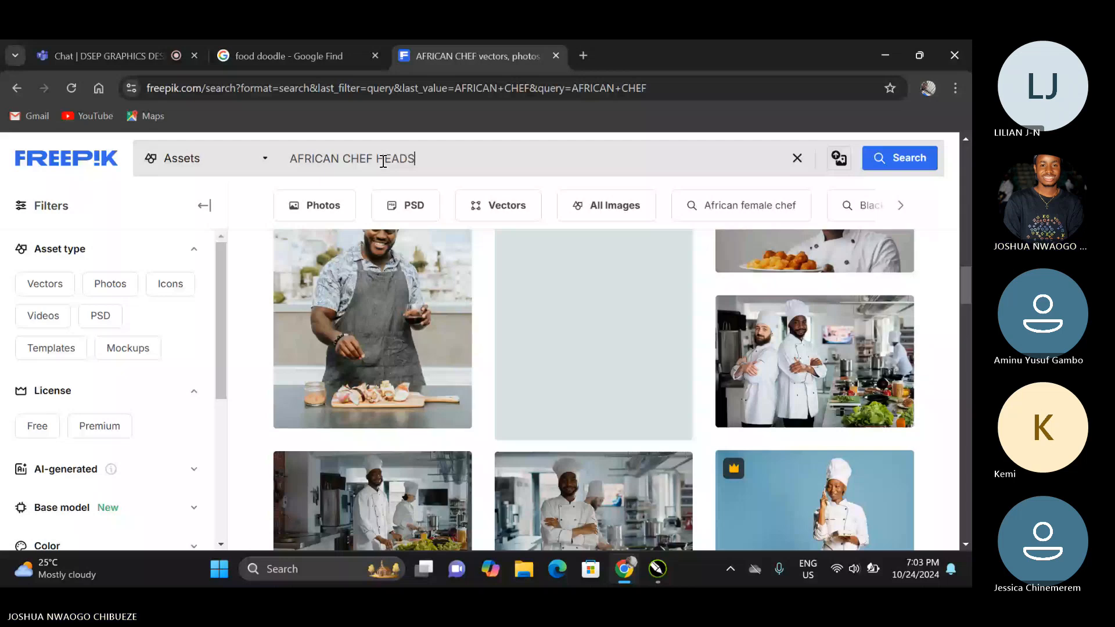
text(HOT)
key(Return)
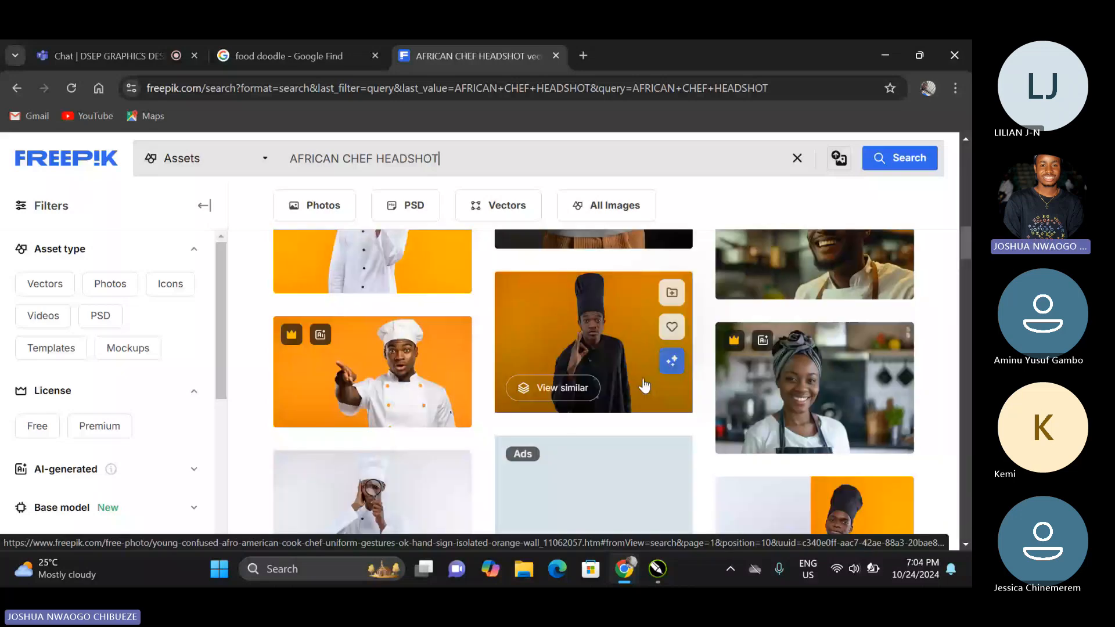
Browse the headshot results and open the free photo of the smiling chef with crossed arms on an orange wall.
scroll(643, 385, down, 4)
scroll(641, 375, down, 5)
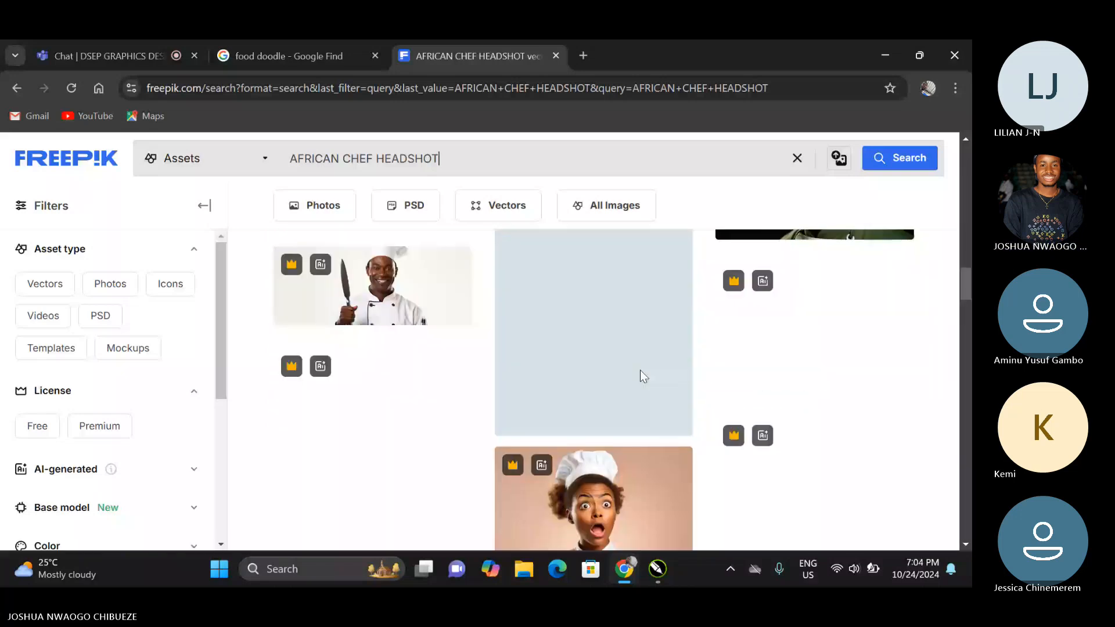
scroll(640, 371, down, 4)
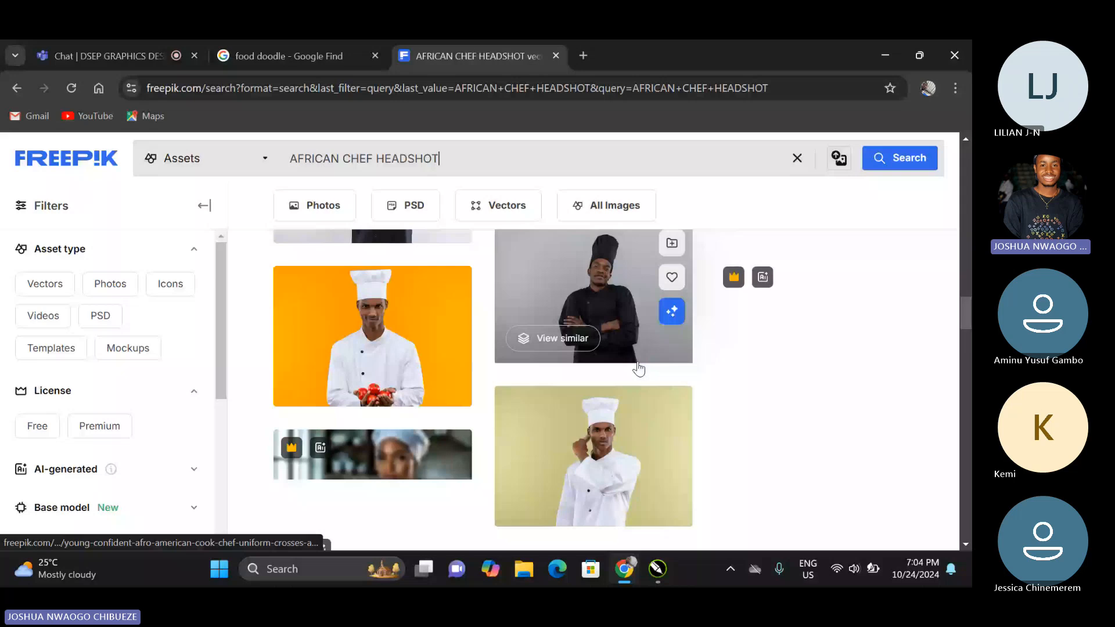
scroll(638, 368, down, 5)
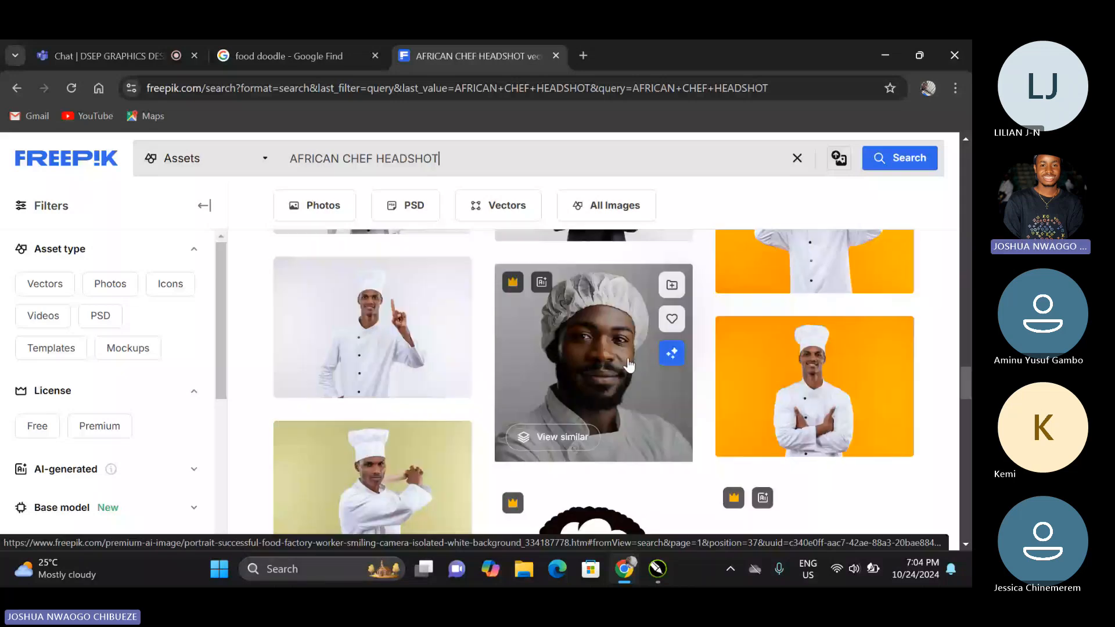
scroll(629, 364, down, 1)
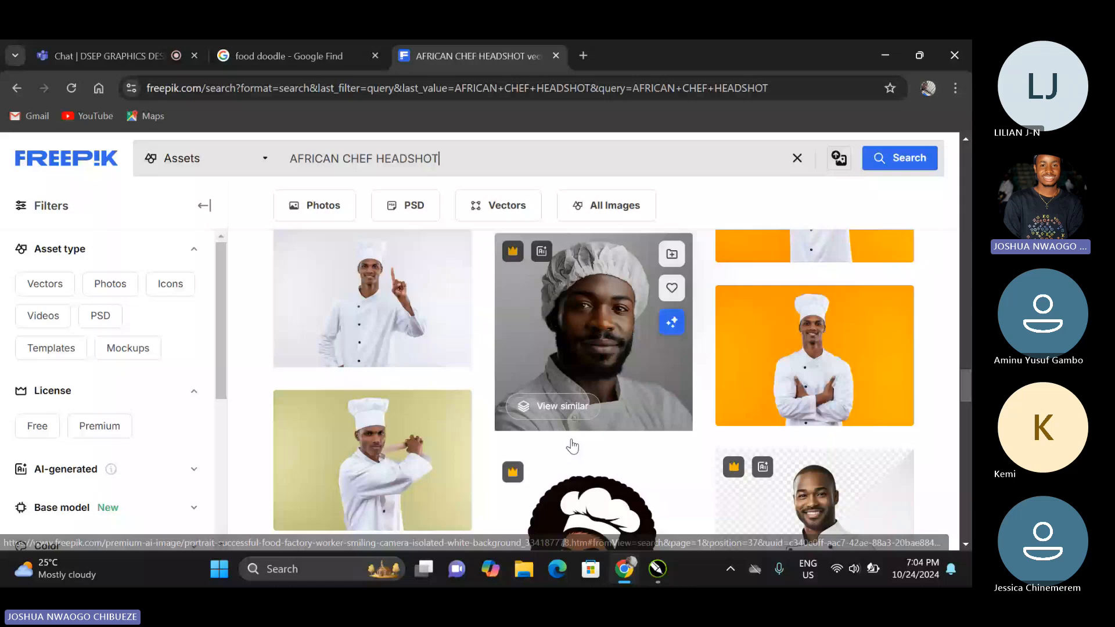
scroll(572, 446, down, 1)
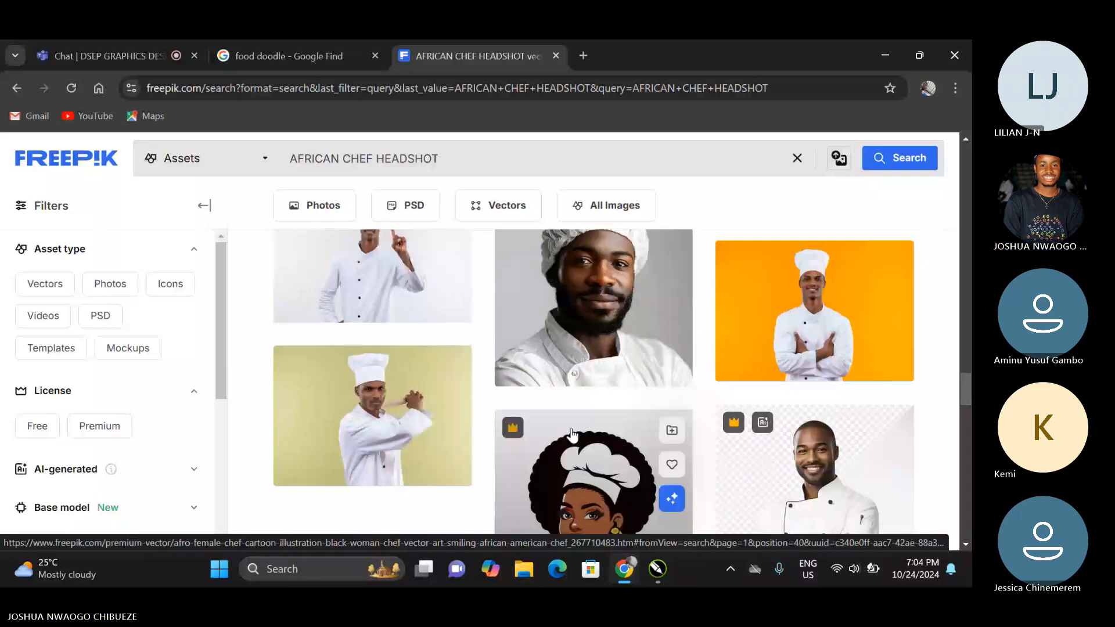
scroll(811, 441, up, 5)
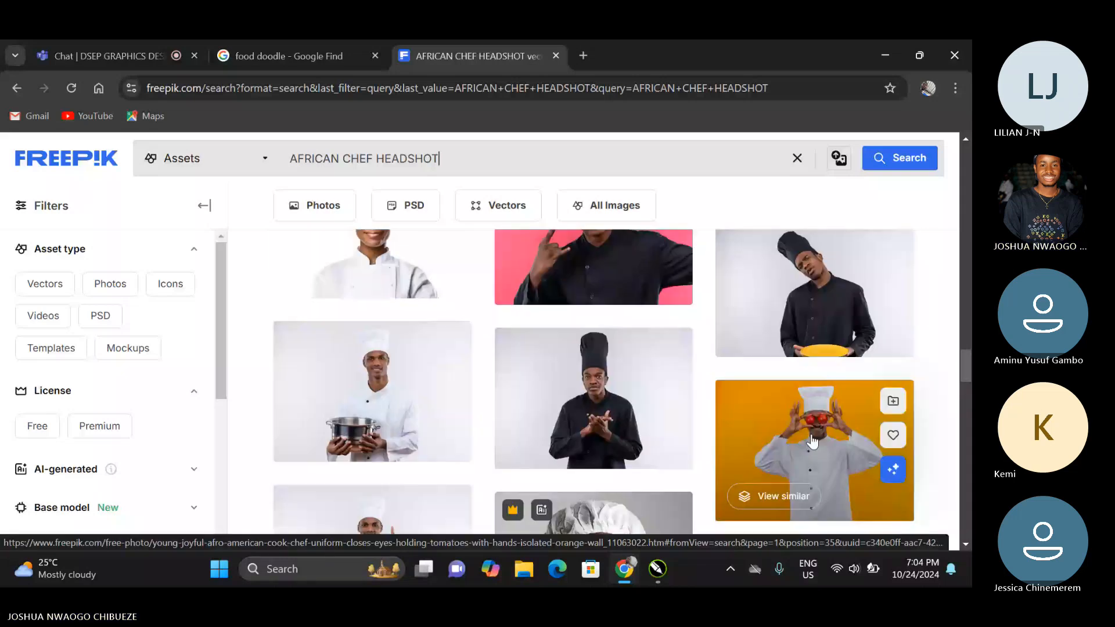
click(807, 439)
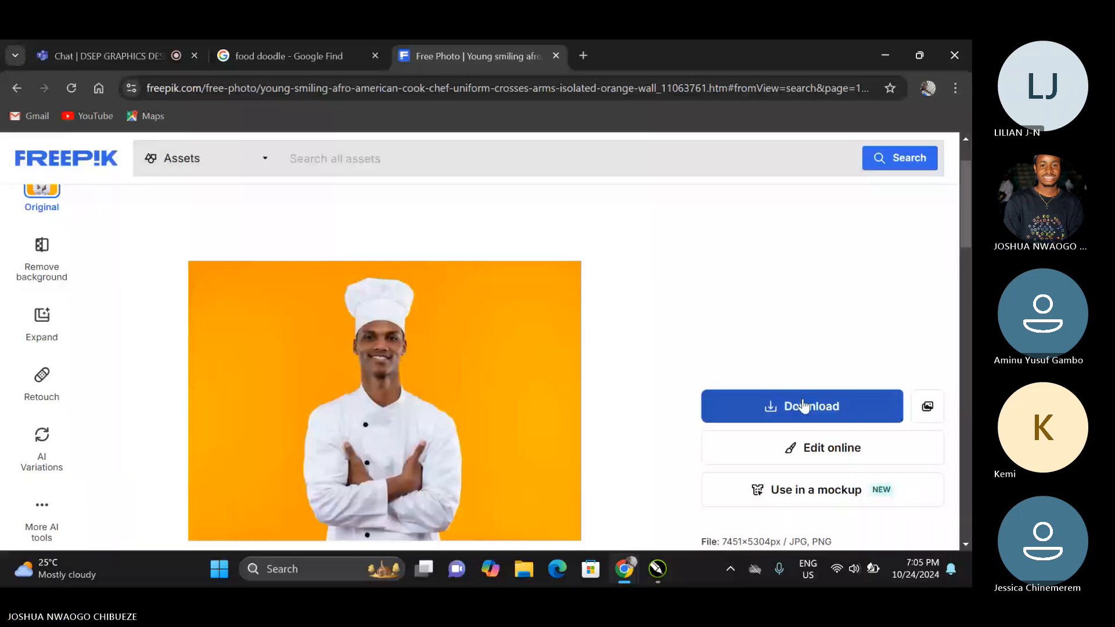
Download the crossed-arms chef photo with the free download option and dismiss the download overlay.
click(804, 404)
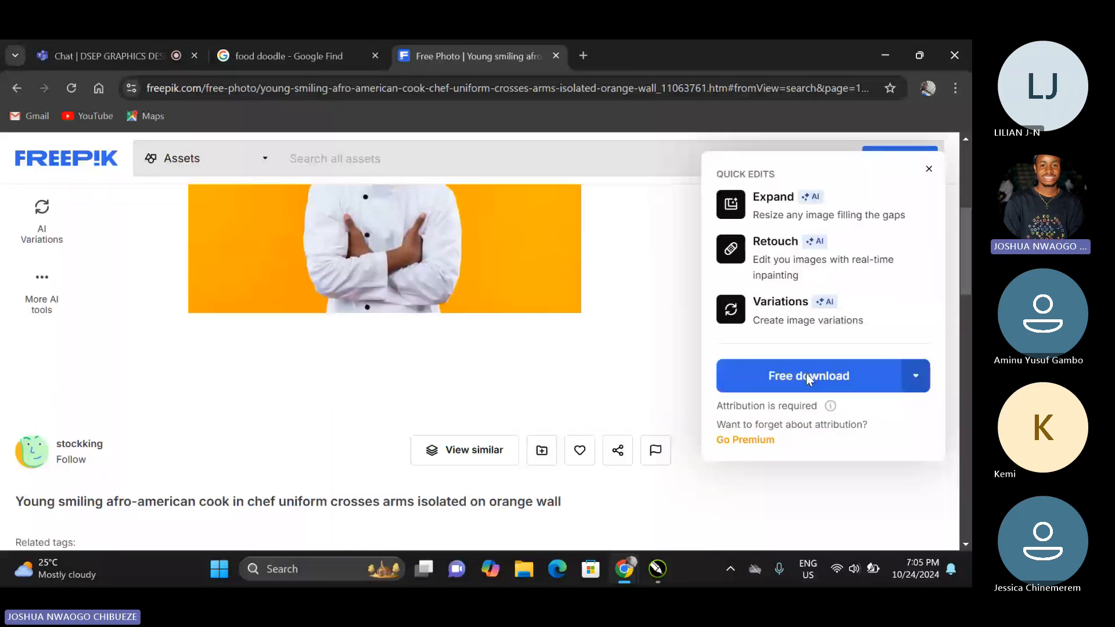
click(806, 376)
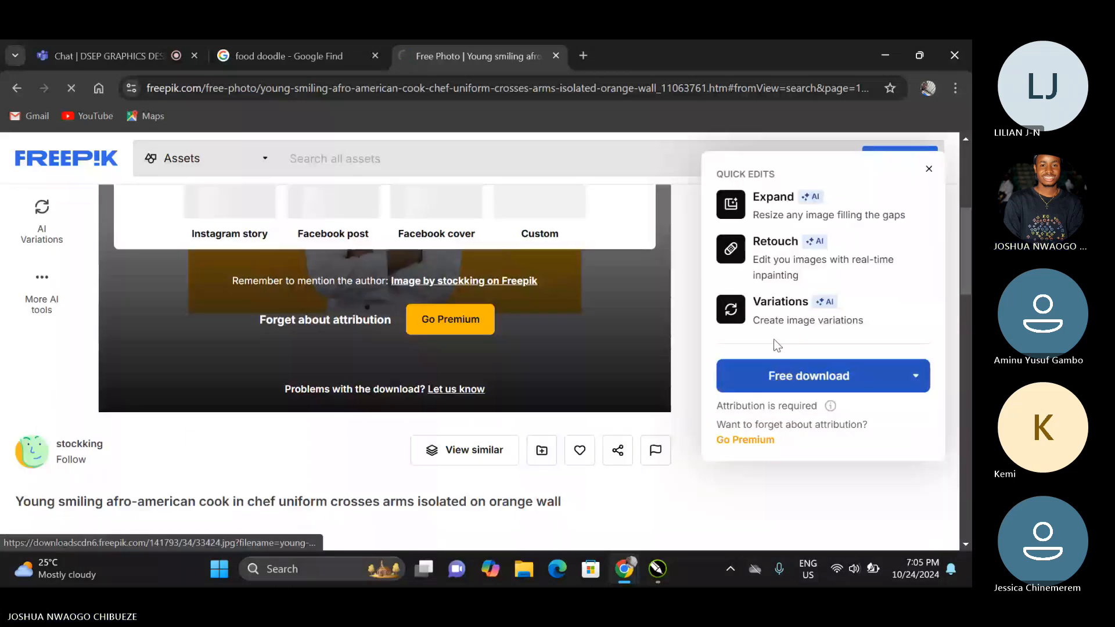
scroll(566, 354, up, 3)
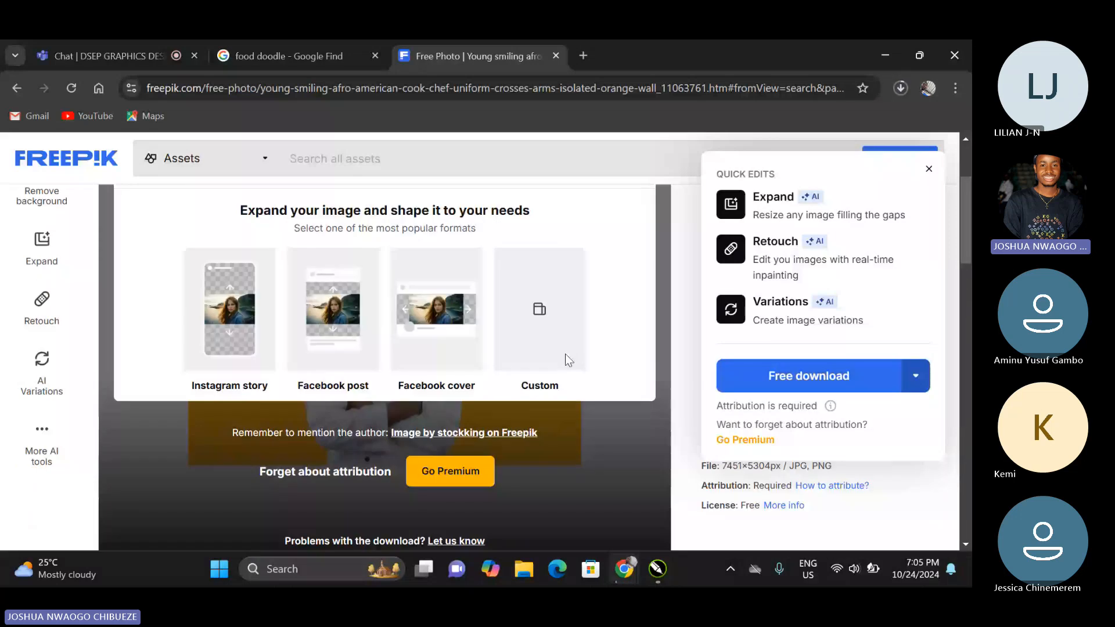
scroll(565, 354, up, 3)
click(644, 255)
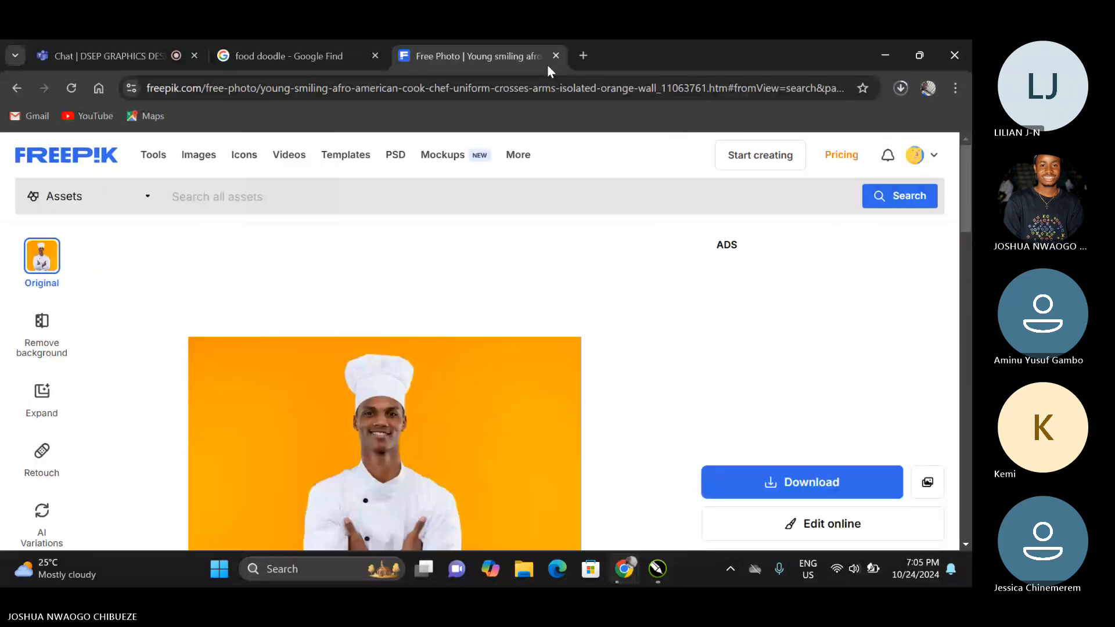
Search for adobe remove background in a new tab and open Adobe Express's free background remover page.
key(ctrl+t)
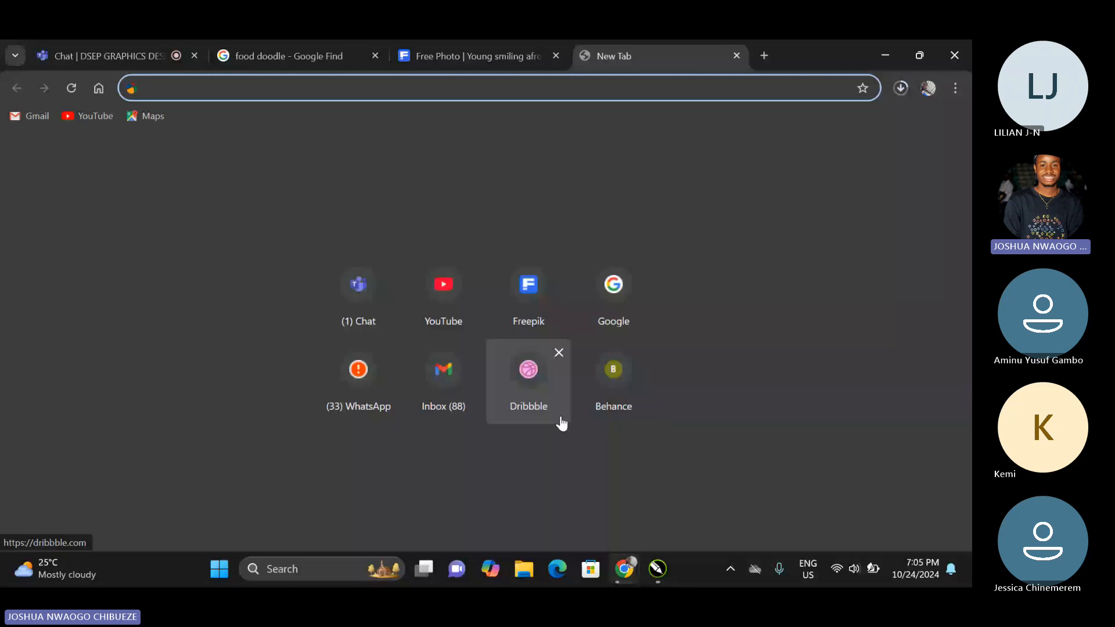
text(AD)
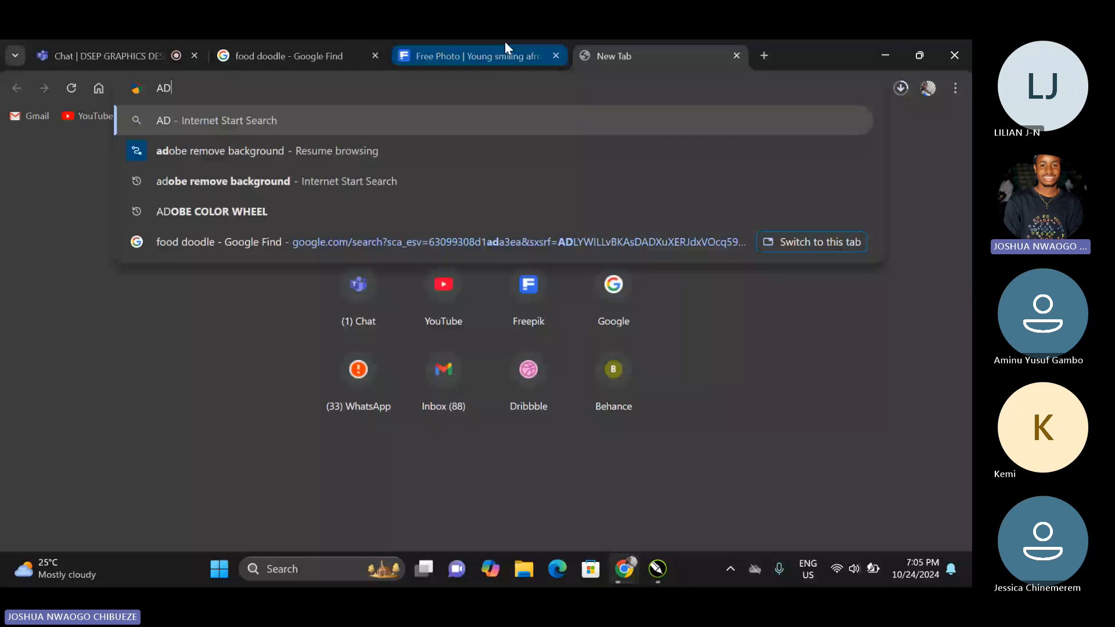
click(337, 181)
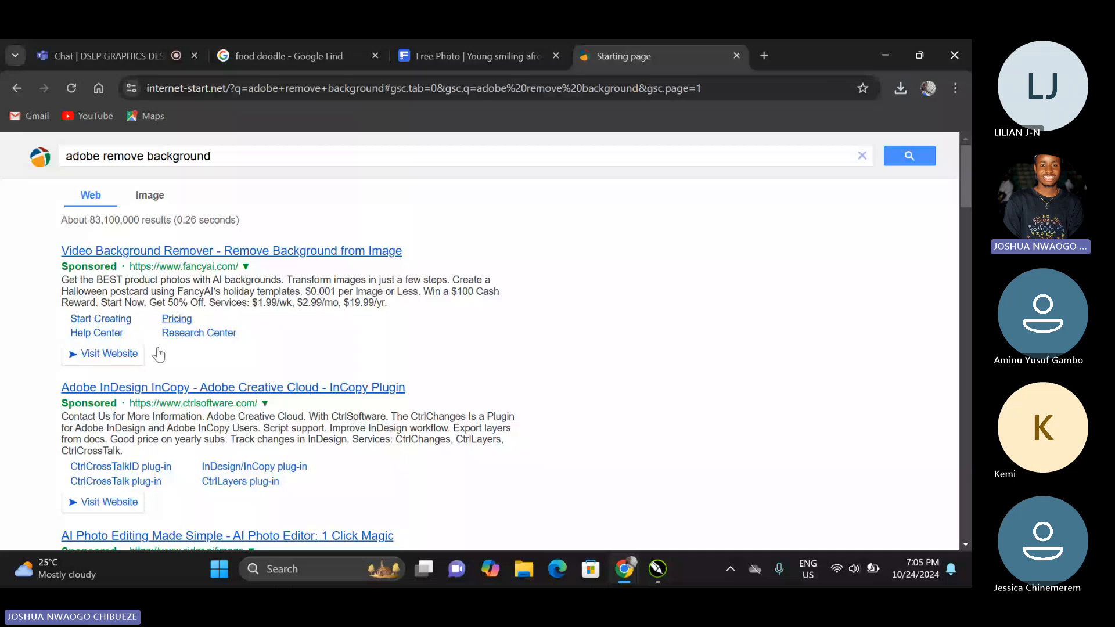
click(293, 326)
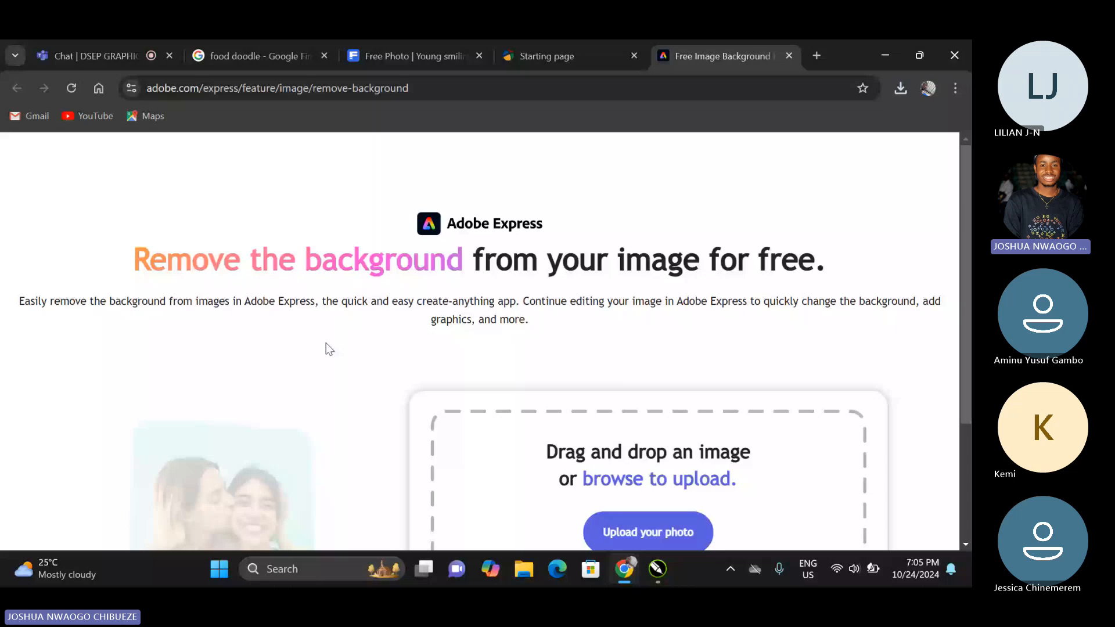
scroll(326, 343, down, 3)
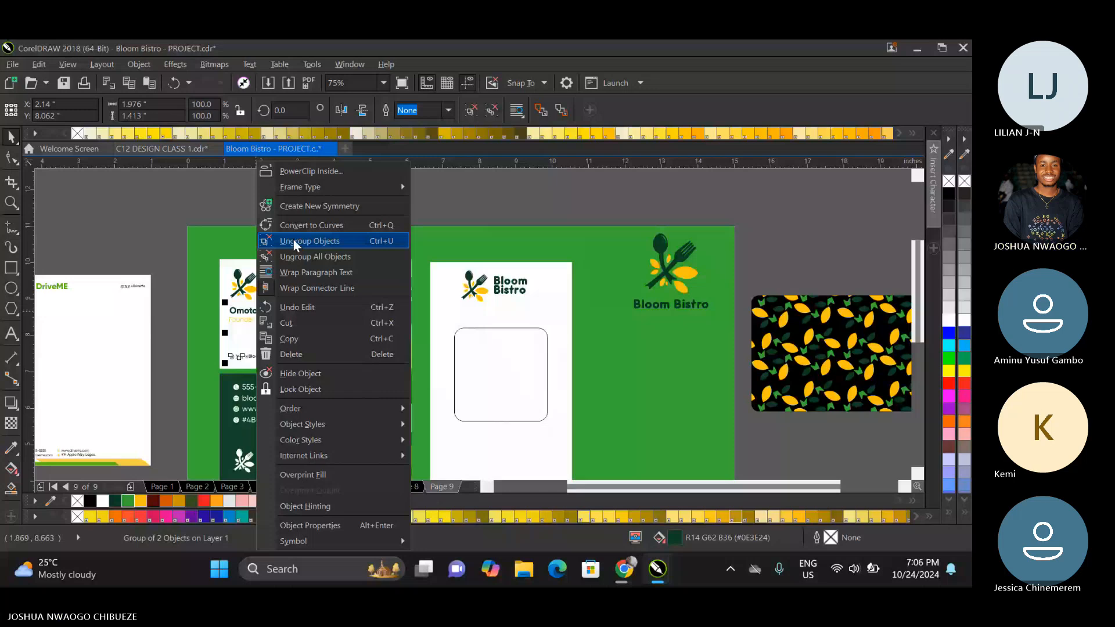
Back in CorelDRAW, ungroup the white business card's text group and place a copy of its name and title below the ID card's photo frame.
click(294, 240)
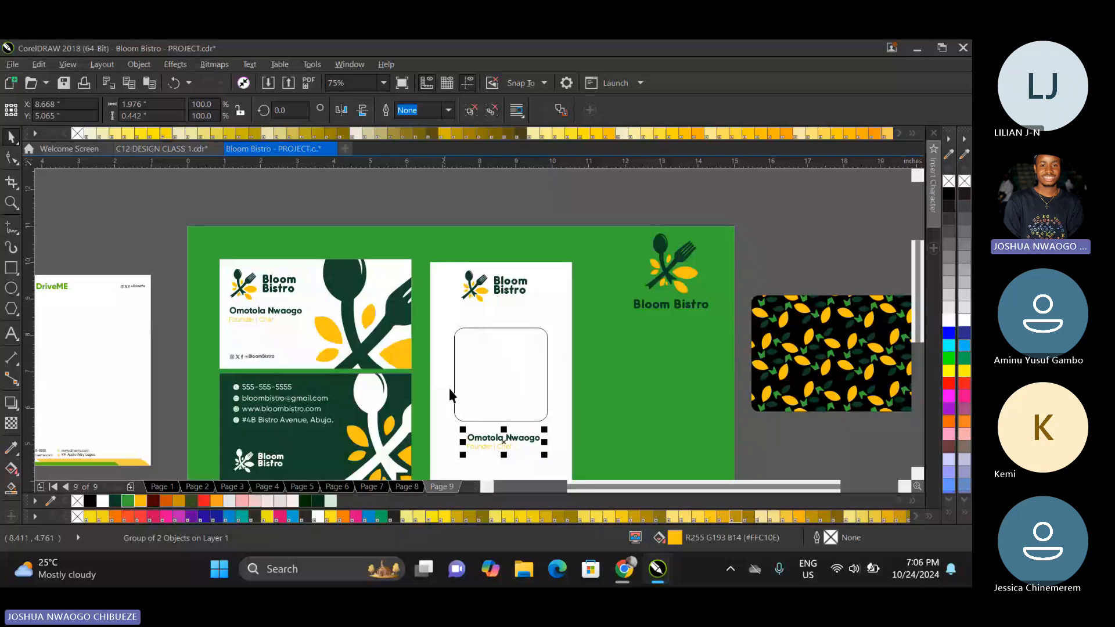
Centre the name and title under the ID card's photo frame, fill the frame with dark green #0E3E24 and remove its outline.
shift+click(454, 390)
key(c)
click(454, 390)
click(116, 500)
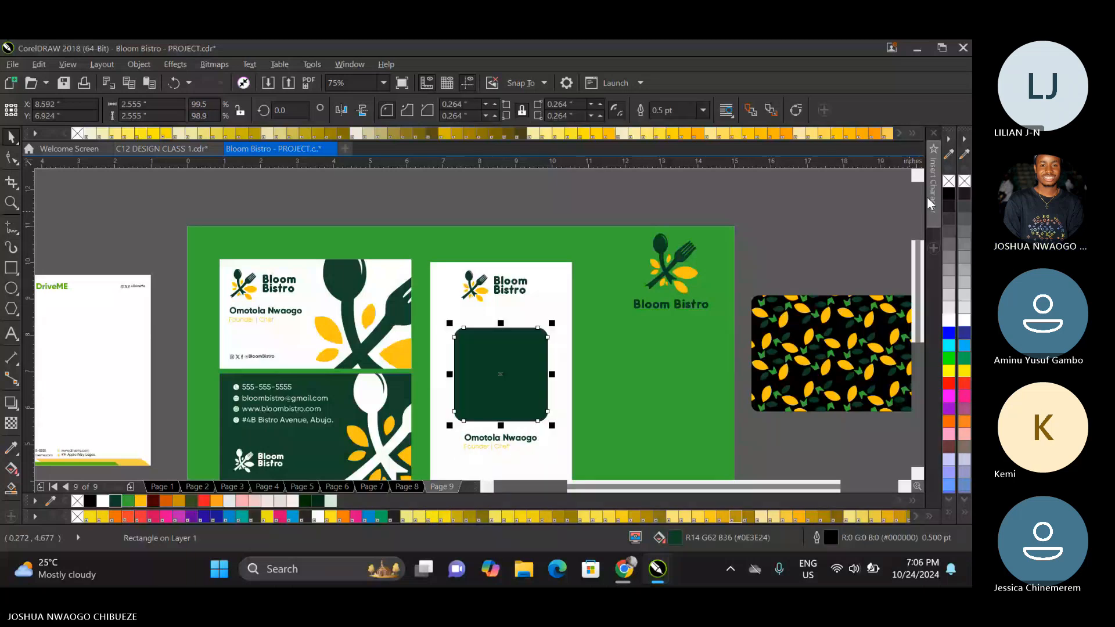
right_click(949, 180)
scroll(449, 374, down, 1)
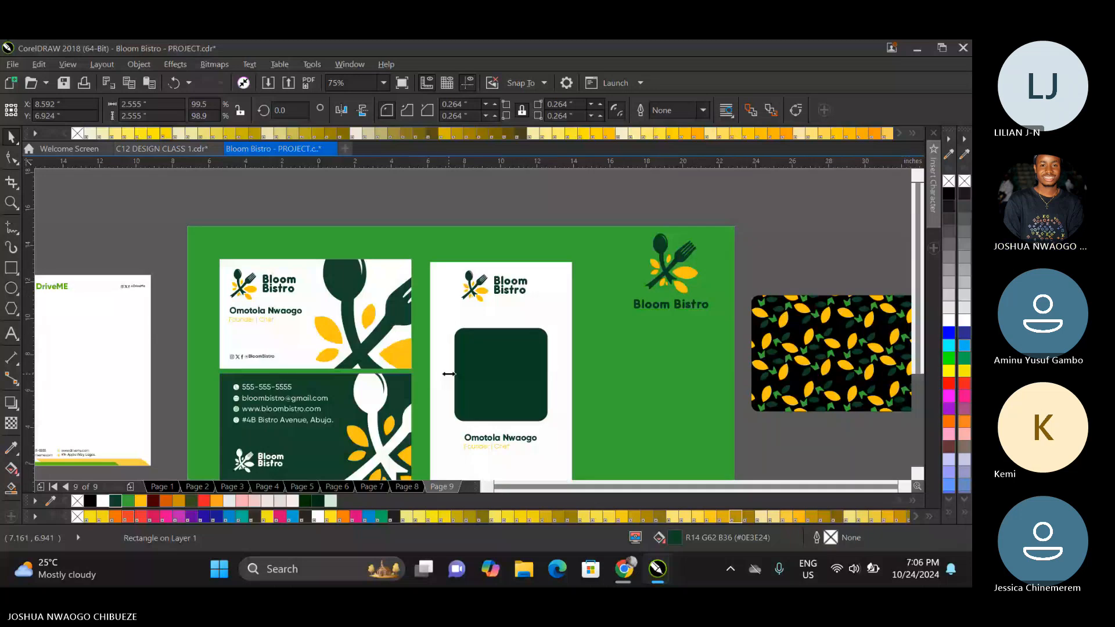
Ungroup the ID card's name and title and centre the title beneath the name.
right_click(492, 439)
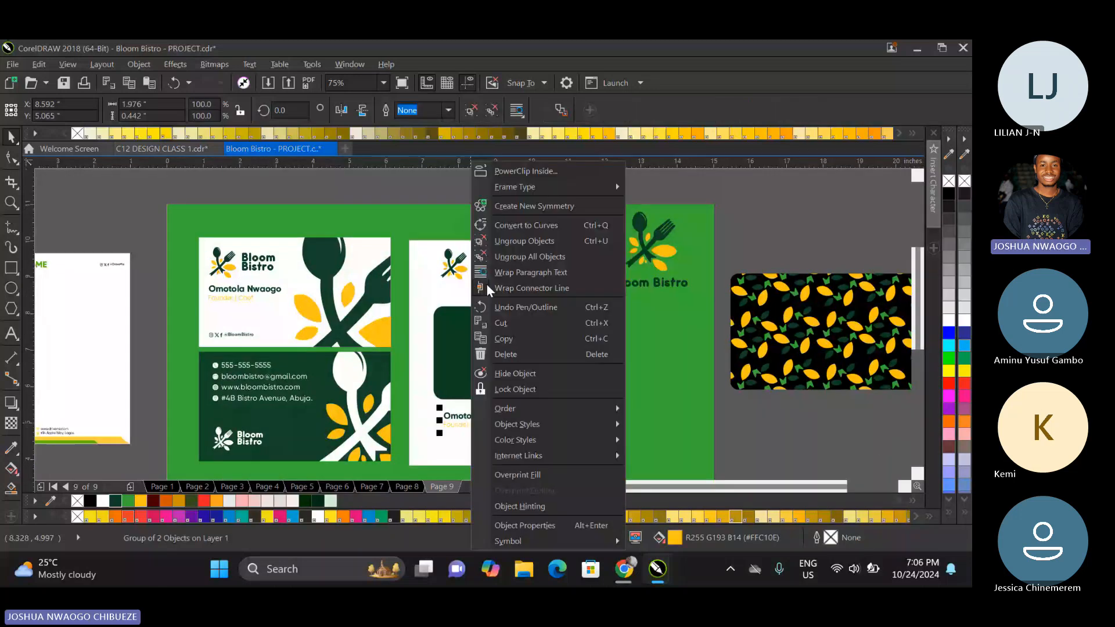
shift+click(485, 359)
click(739, 376)
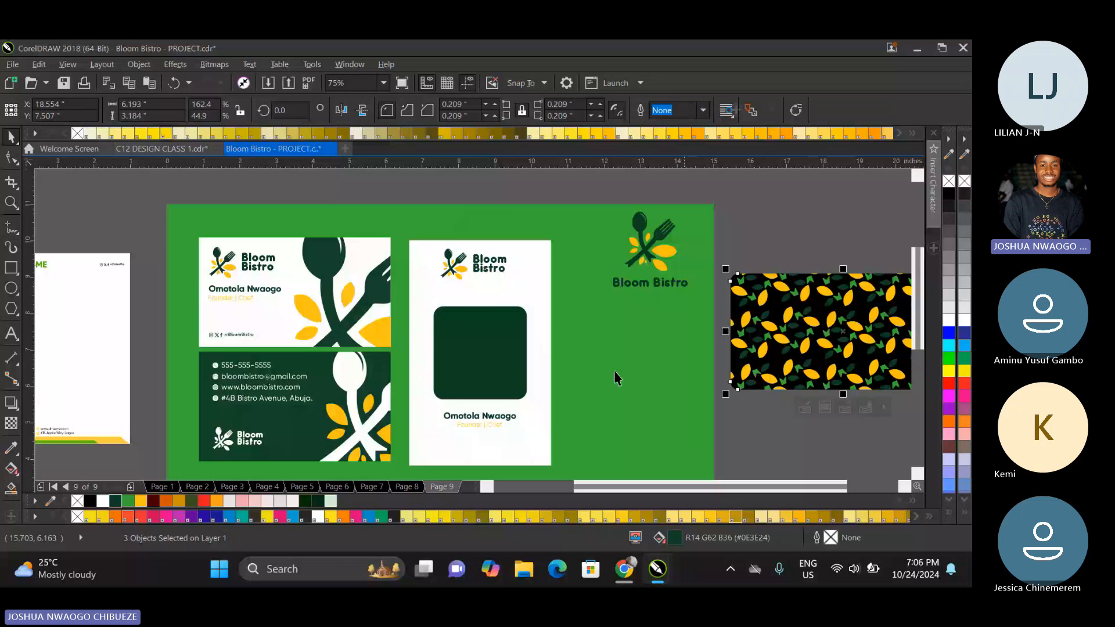
Place a copy of the white business card's social handle at the ID card's foot and centre it with the text and photo frame.
click(238, 330)
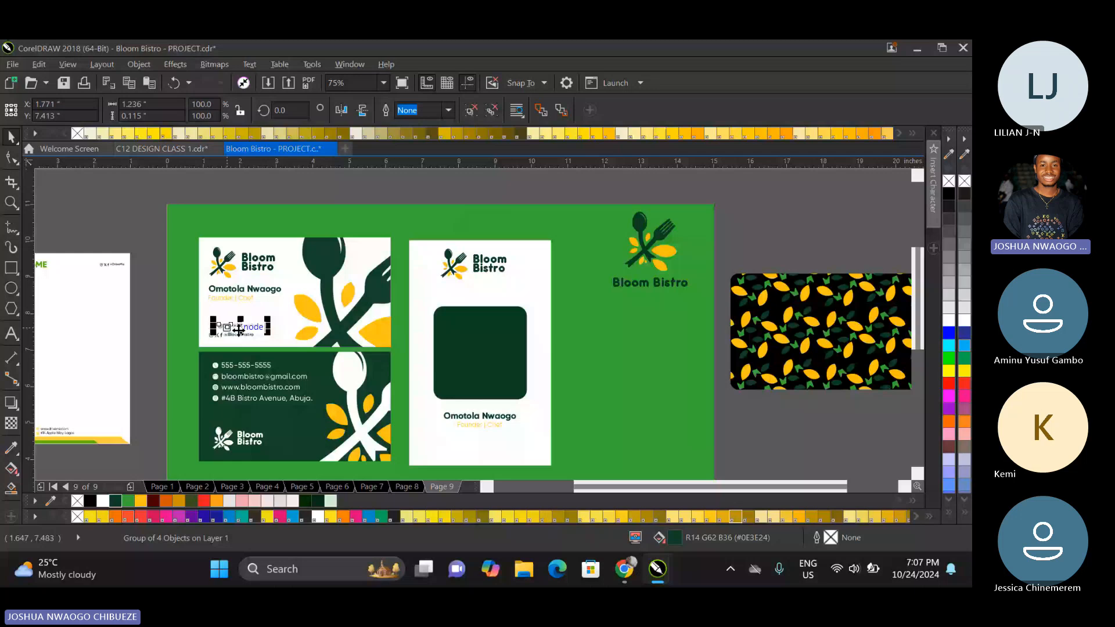
drag(238, 330, 477, 460)
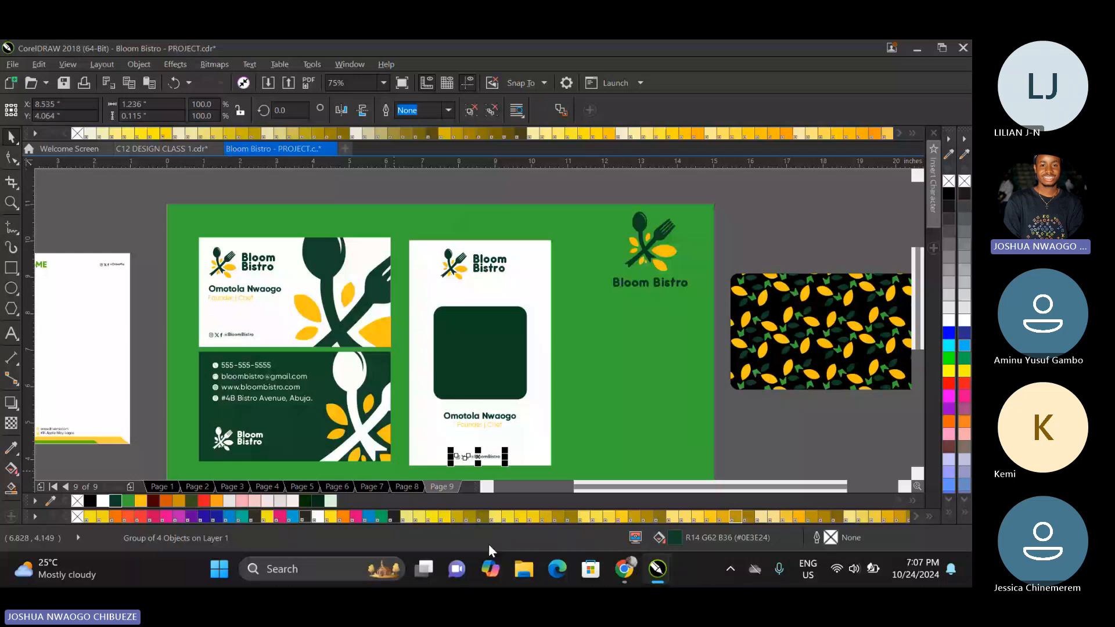
shift+click(480, 425)
shift+click(476, 416)
shift+click(461, 380)
key(c)
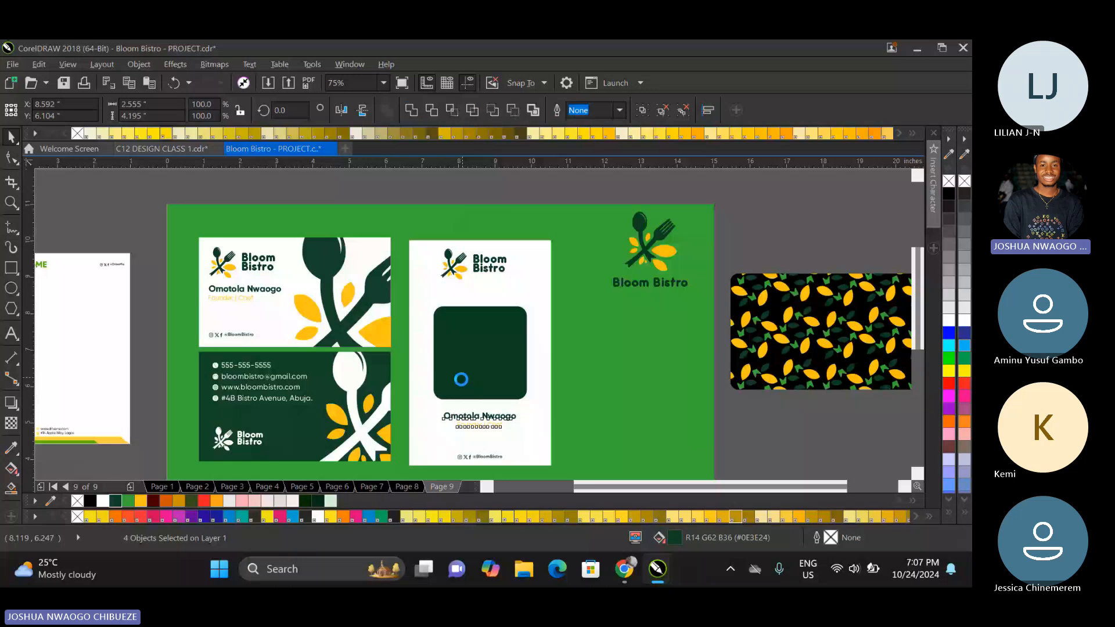
Align the white ID card with its logo and centre the logo, photo frame, text and social handle on the card.
shift+click(423, 288)
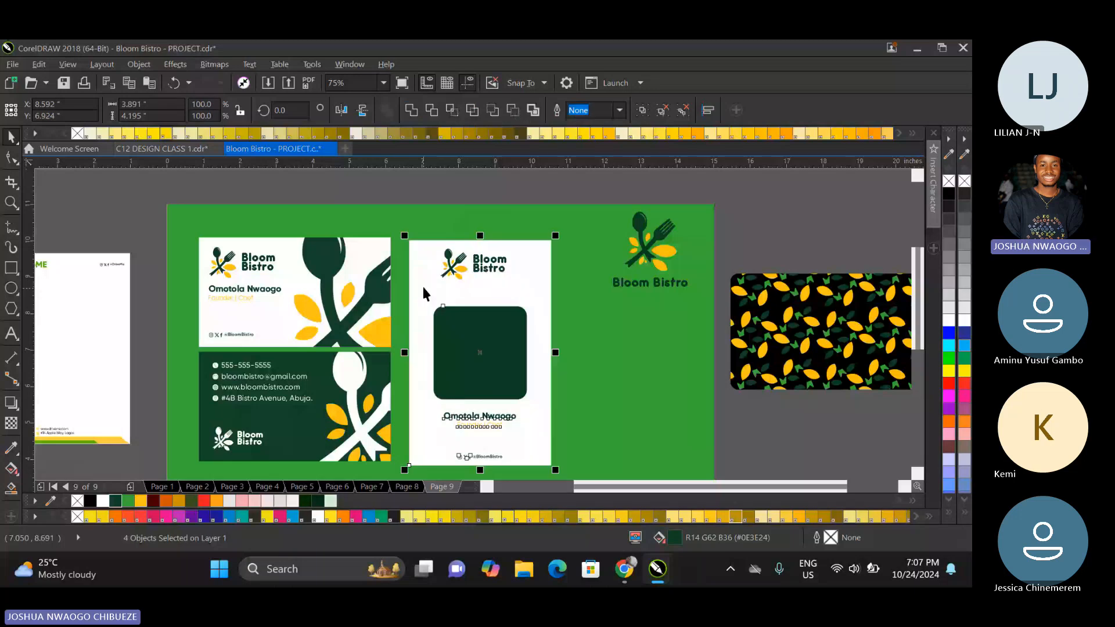
shift+click(495, 267)
key(c)
click(494, 266)
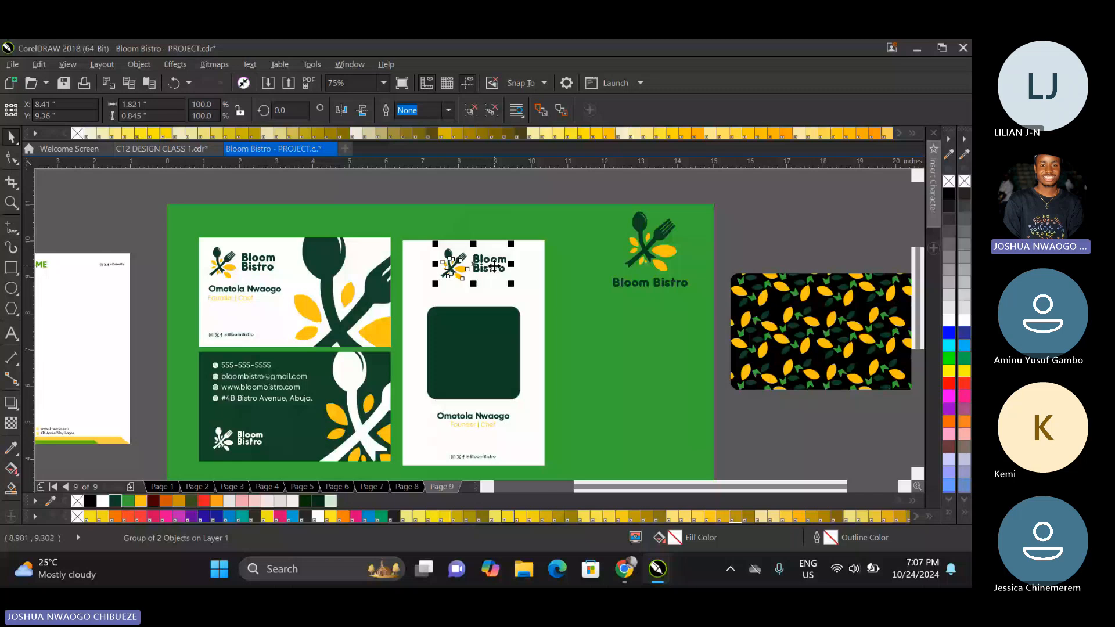
shift+click(486, 342)
drag(562, 189, 431, 461)
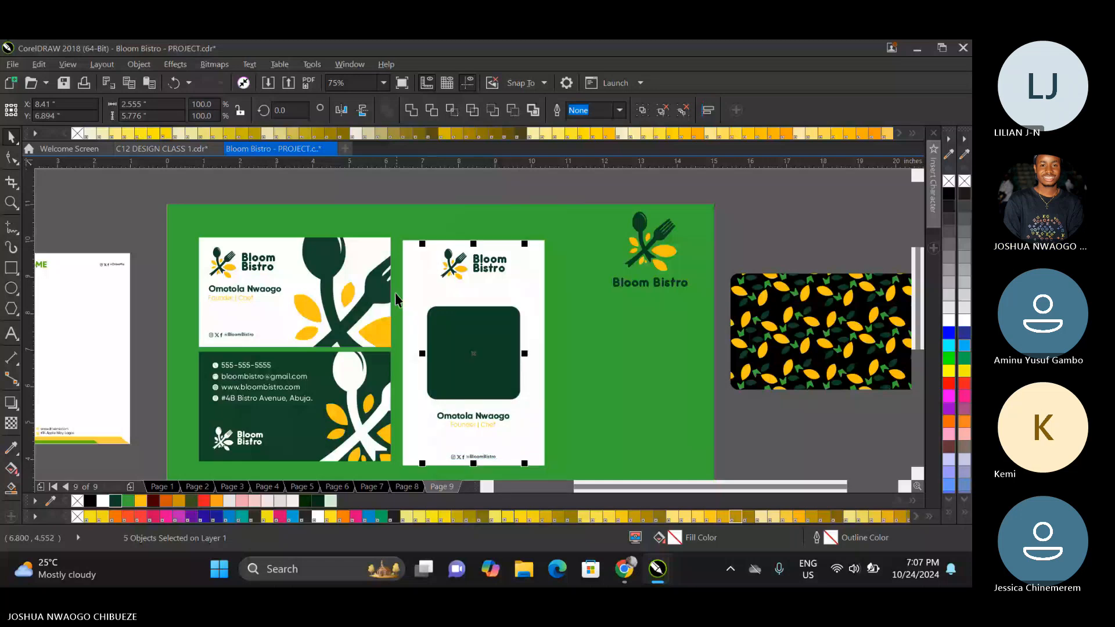
click(407, 294)
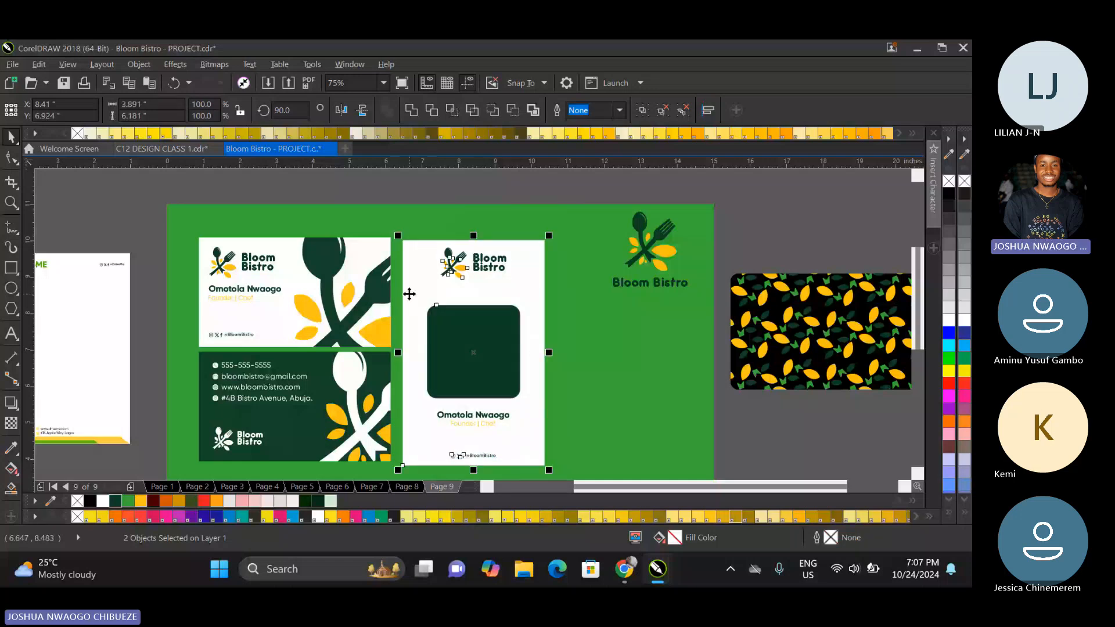
click(596, 333)
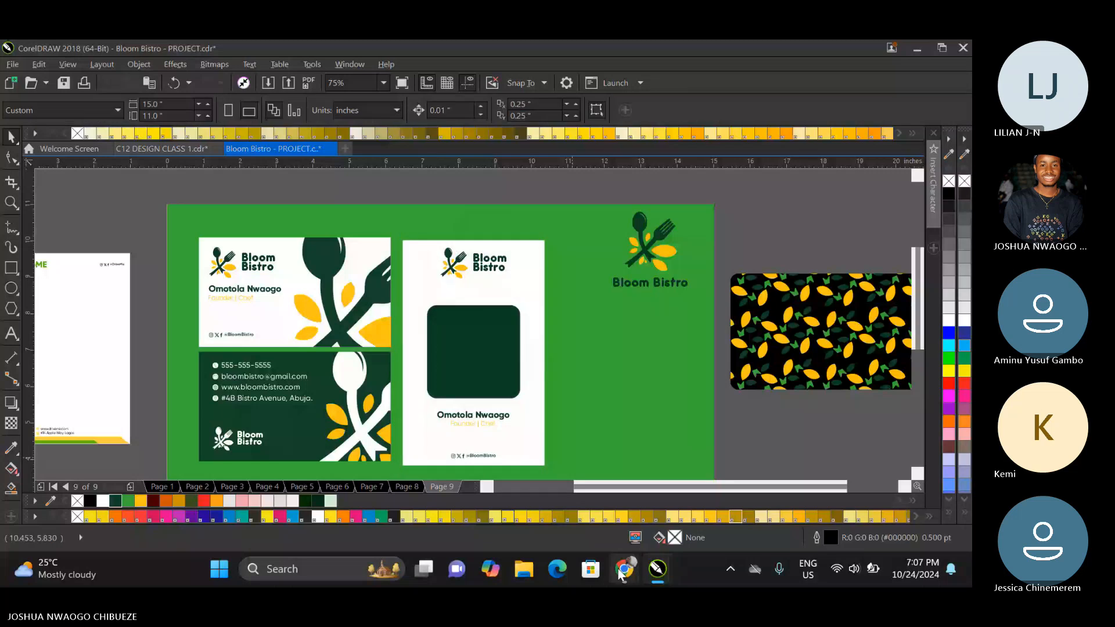
In Chrome, try to upload the crossed-arms chef photo from Downloads to Adobe Express's background remover.
key(alt+Tab)
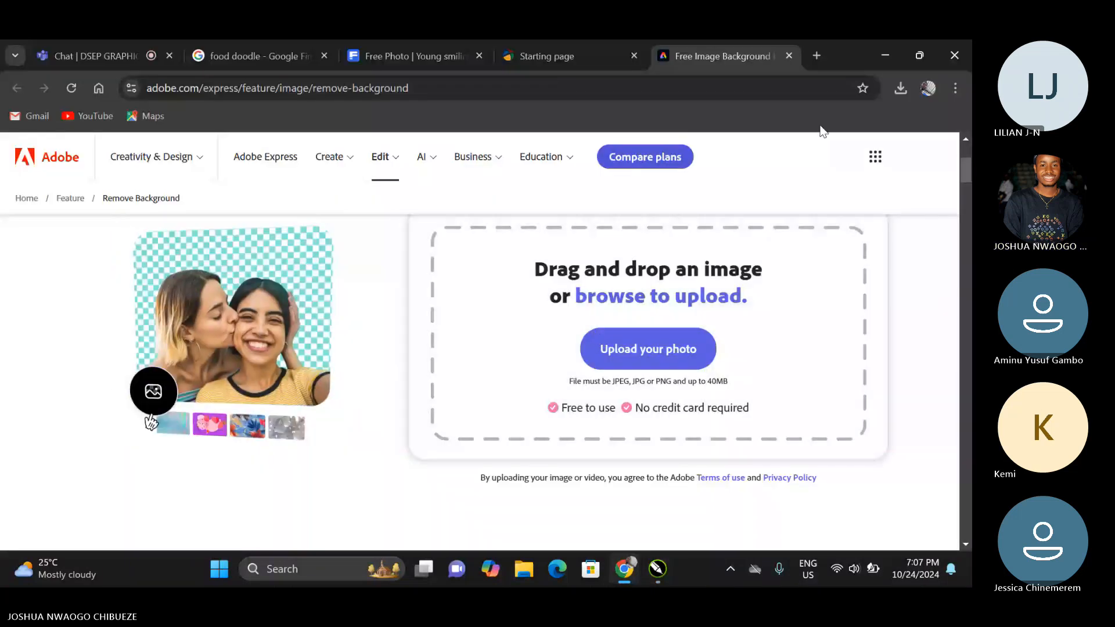
click(908, 90)
click(656, 322)
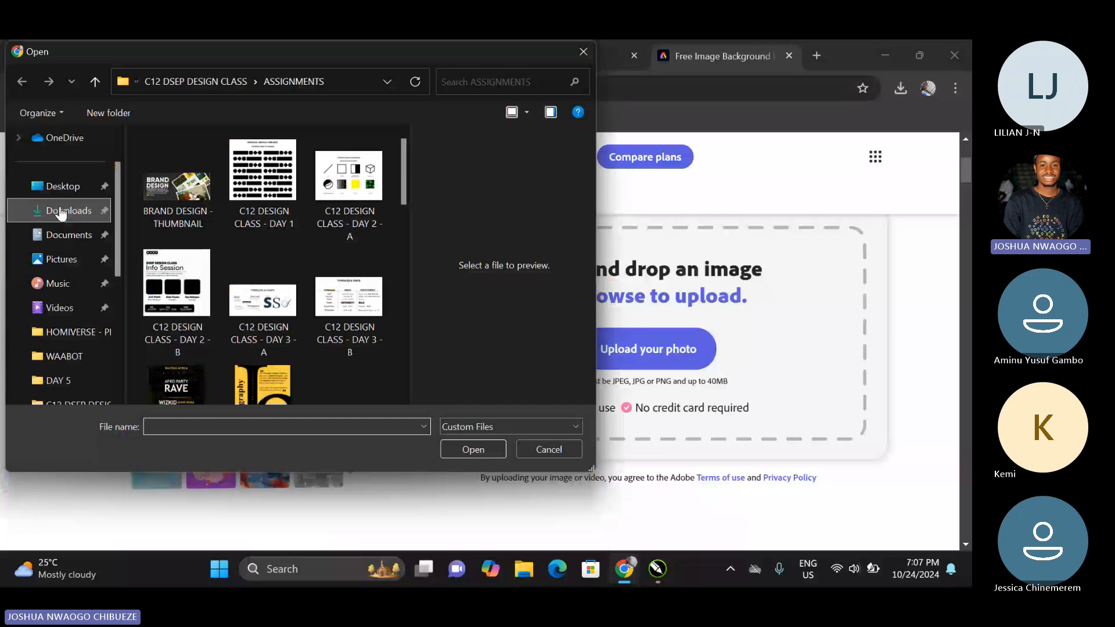
click(61, 214)
click(173, 198)
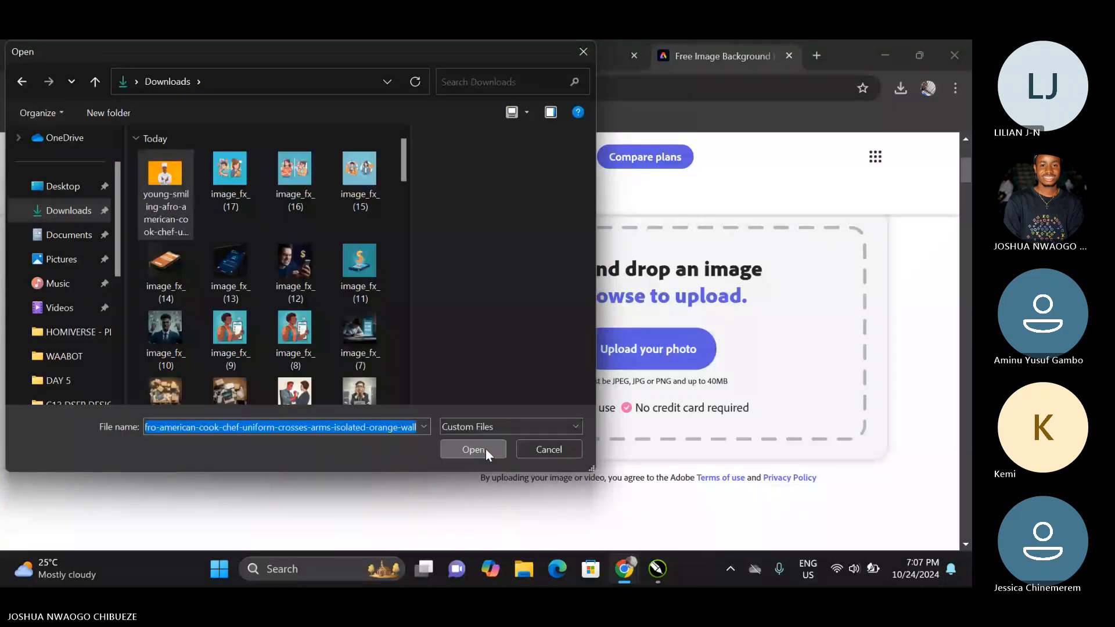
click(472, 450)
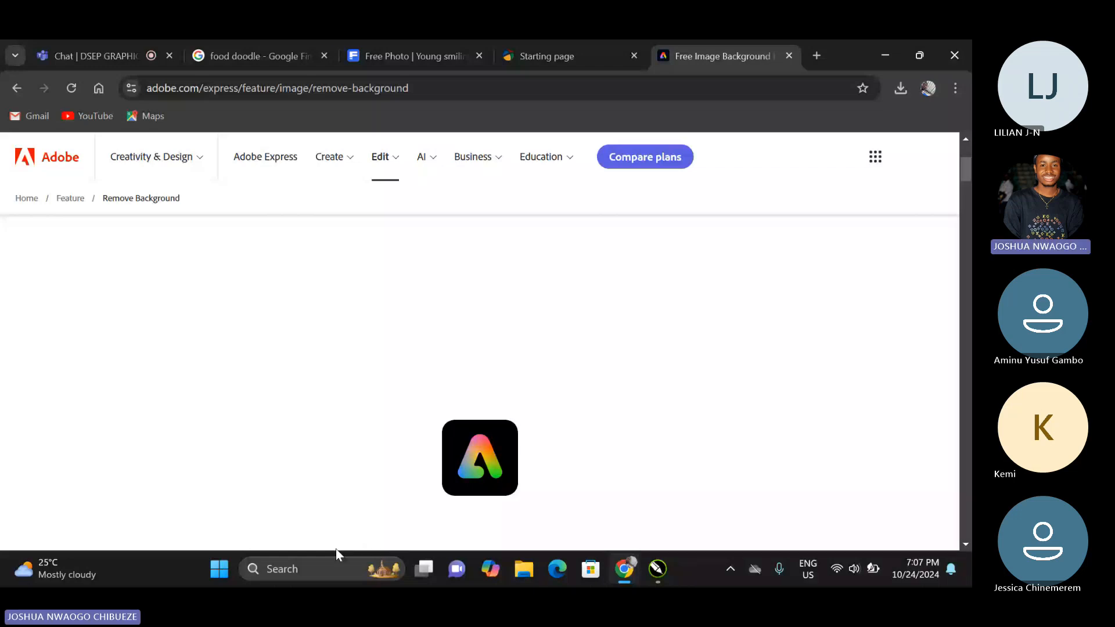
mouse_move(64, 568)
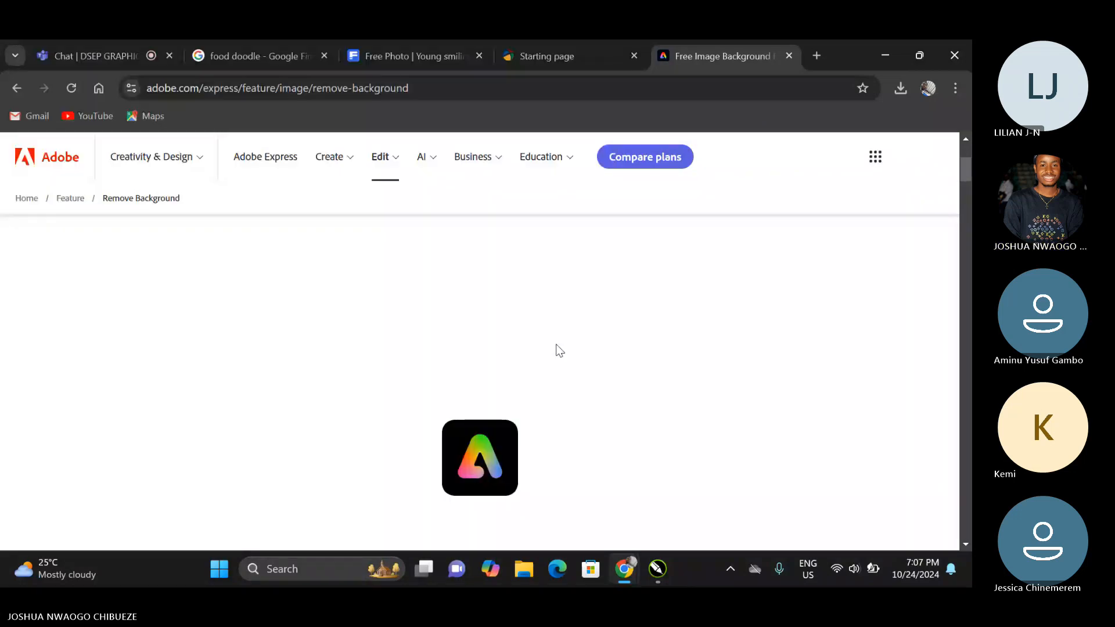
scroll(560, 351, down, 5)
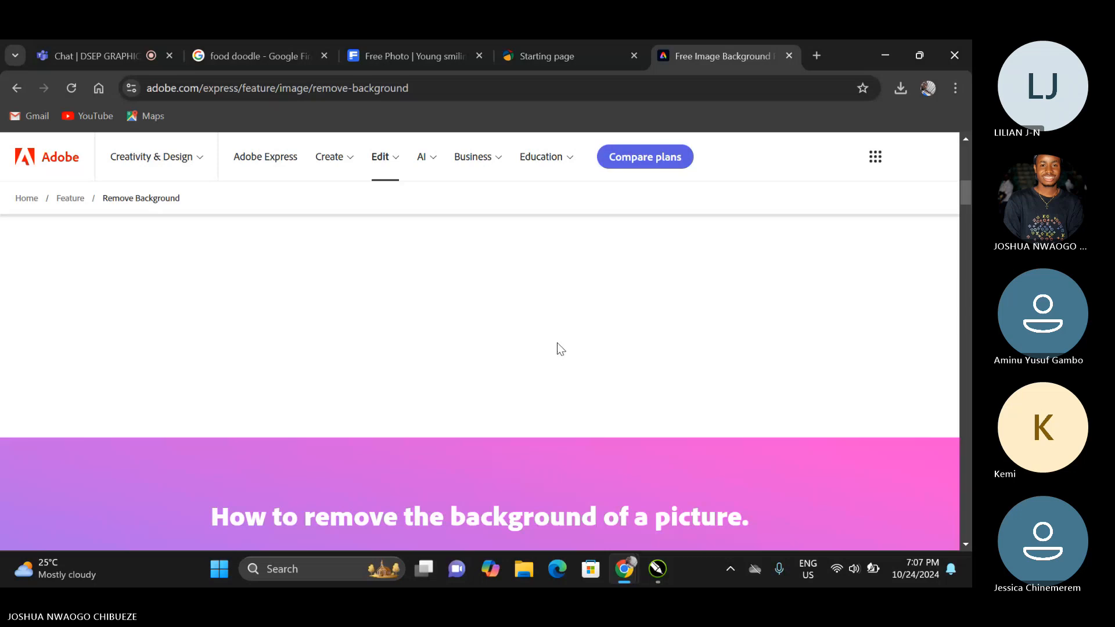
scroll(558, 348, down, 5)
scroll(559, 348, up, 10)
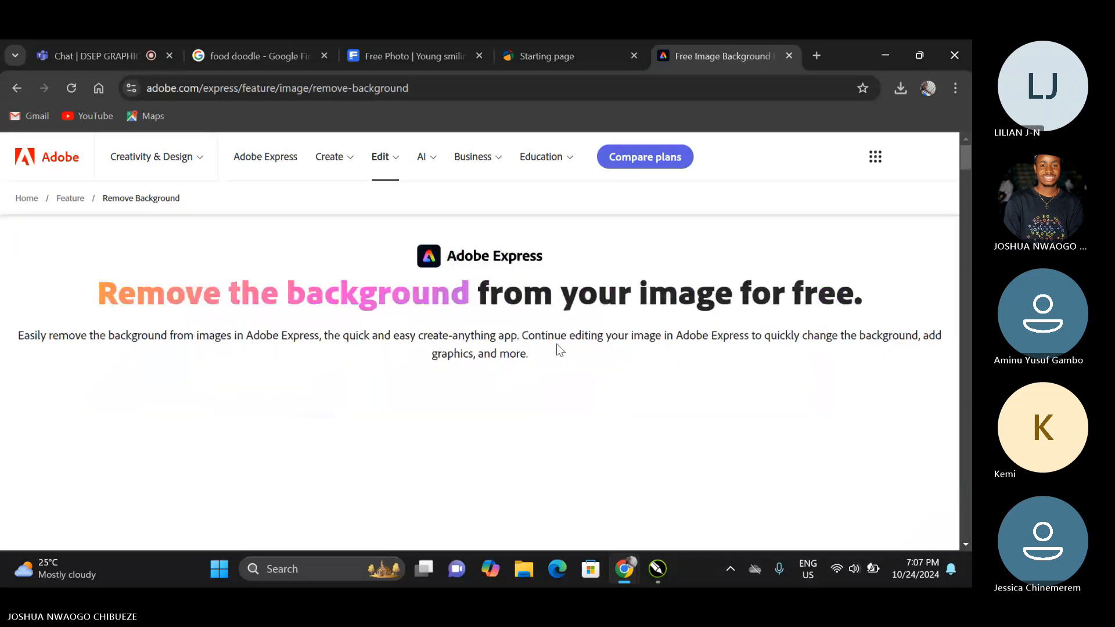
scroll(556, 346, down, 8)
scroll(556, 346, up, 4)
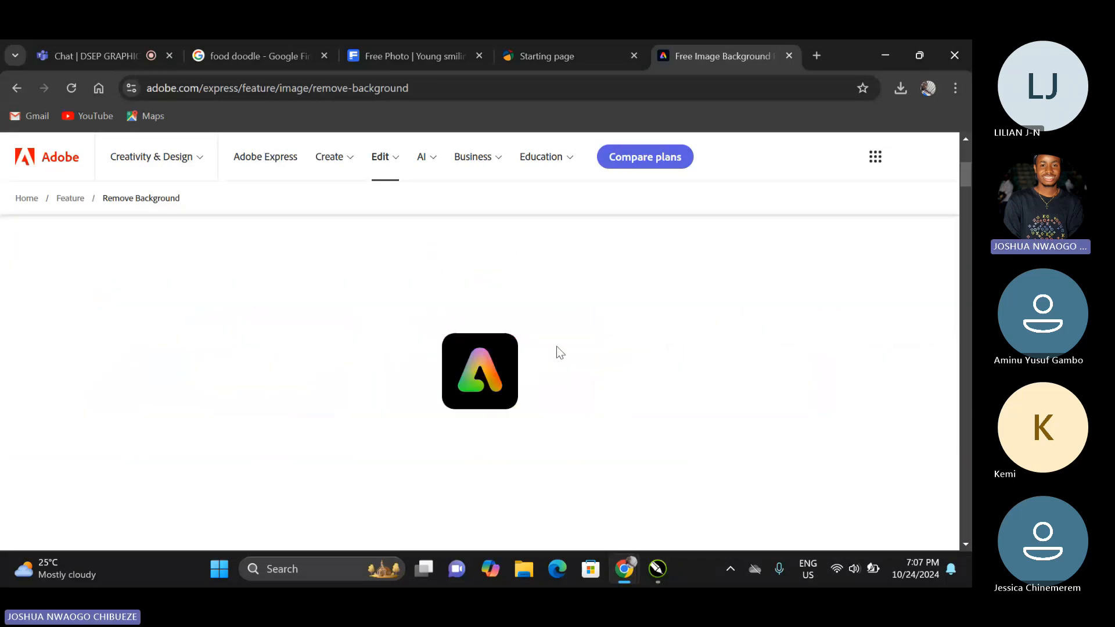
scroll(557, 349, down, 3)
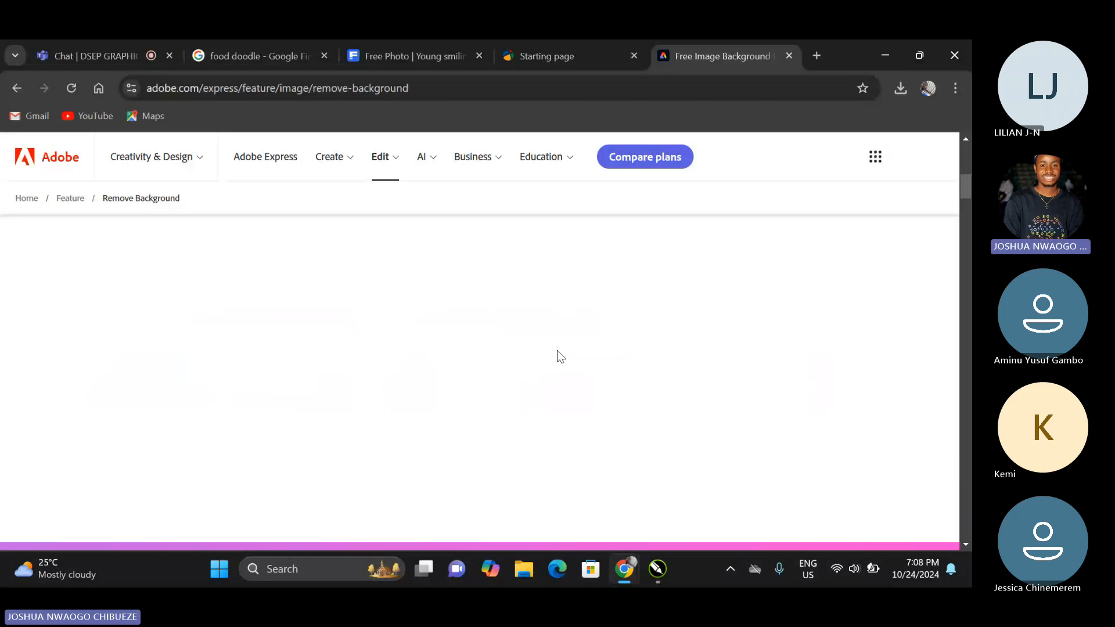
scroll(556, 350, down, 1)
scroll(411, 317, up, 2)
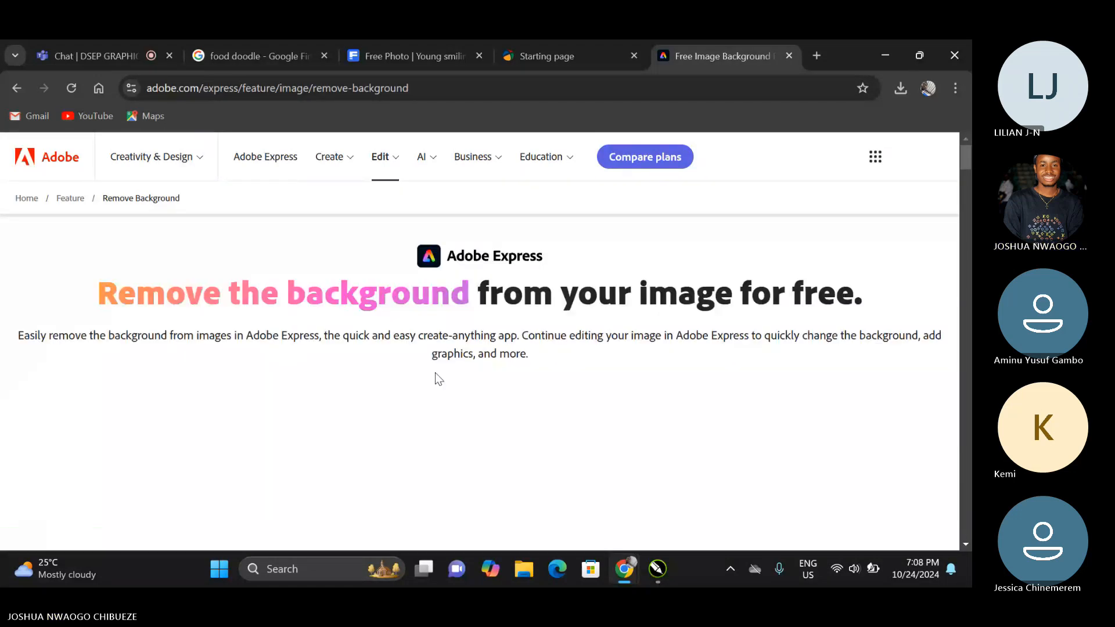
scroll(434, 372, down, 1)
Reload the Adobe Express background remover page and upload the crossed-arms chef photo from Downloads again.
click(79, 86)
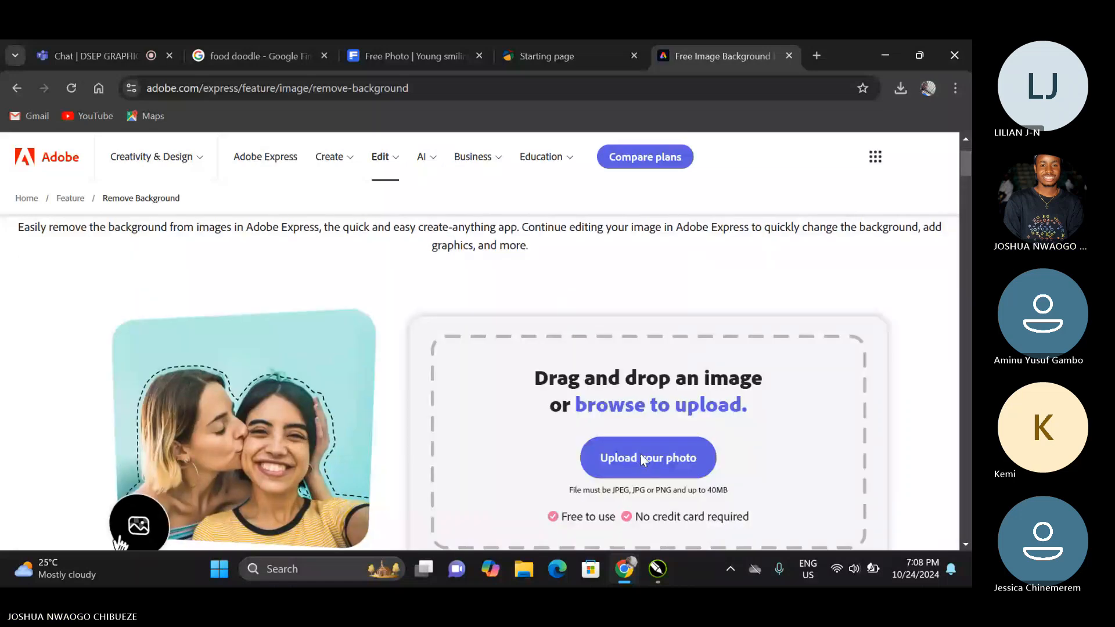
click(641, 459)
click(178, 188)
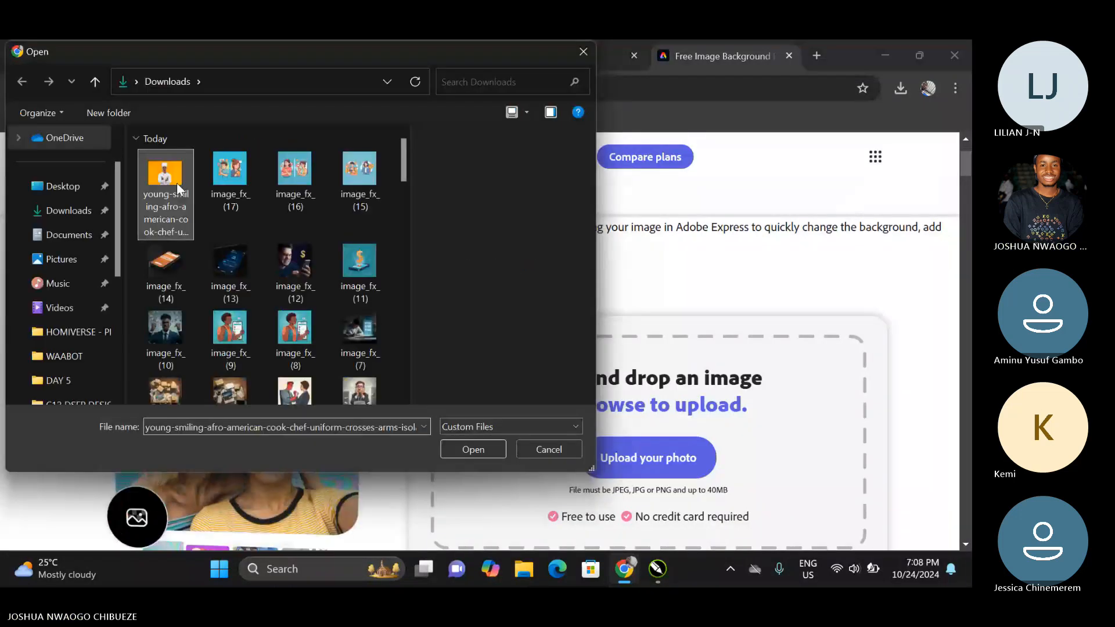
click(461, 451)
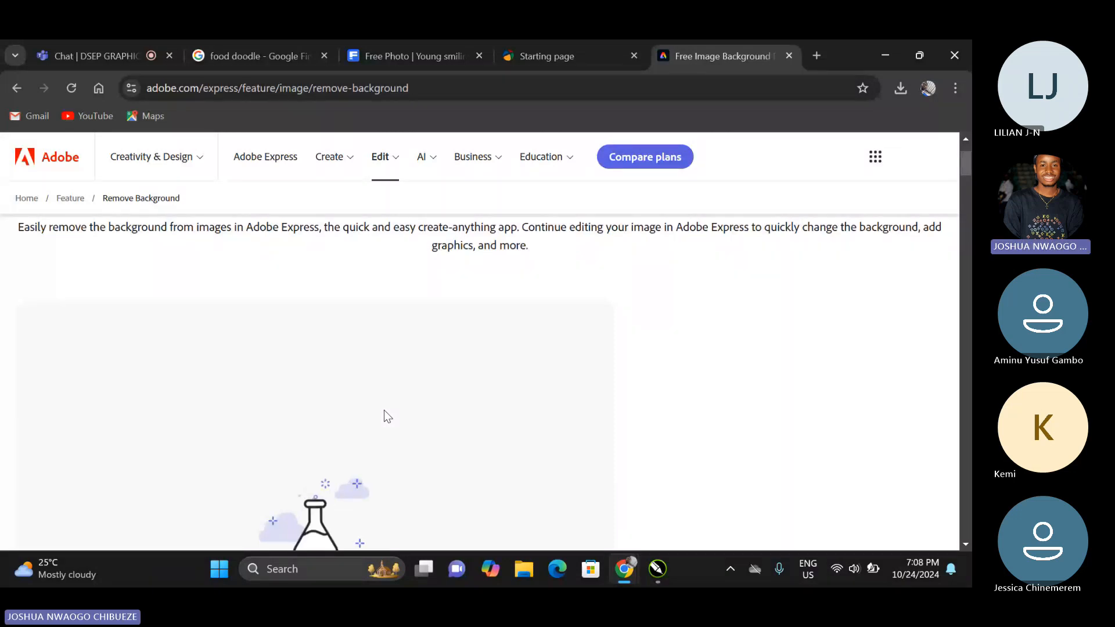
scroll(262, 429, down, 4)
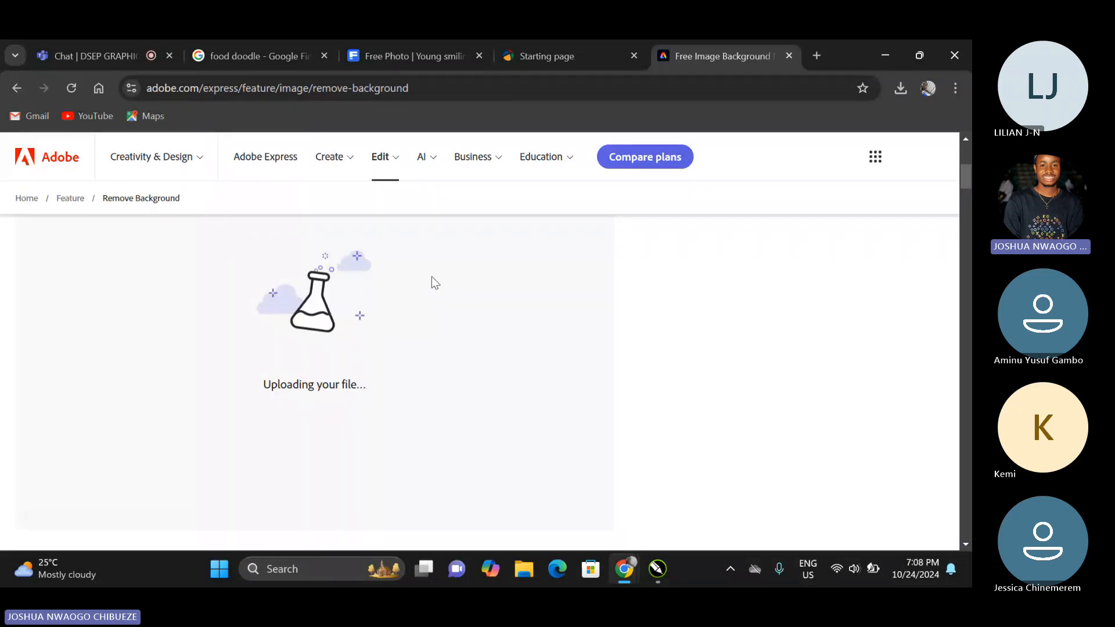
Go to the desktop and launch Photoshop from its shortcut.
key(alt+Tab)
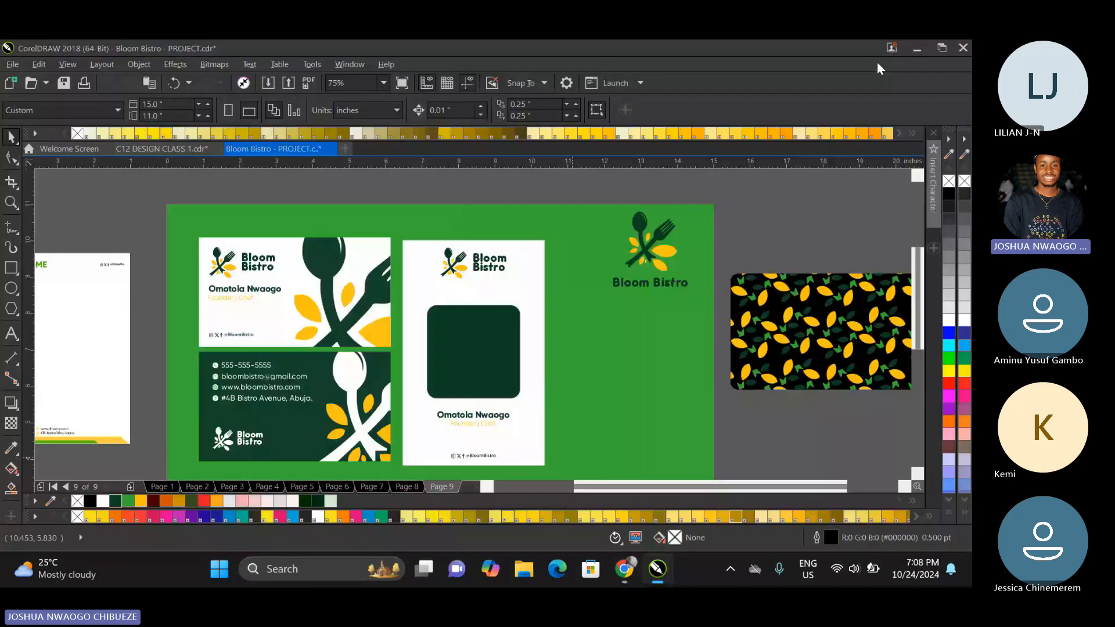
key(super+d)
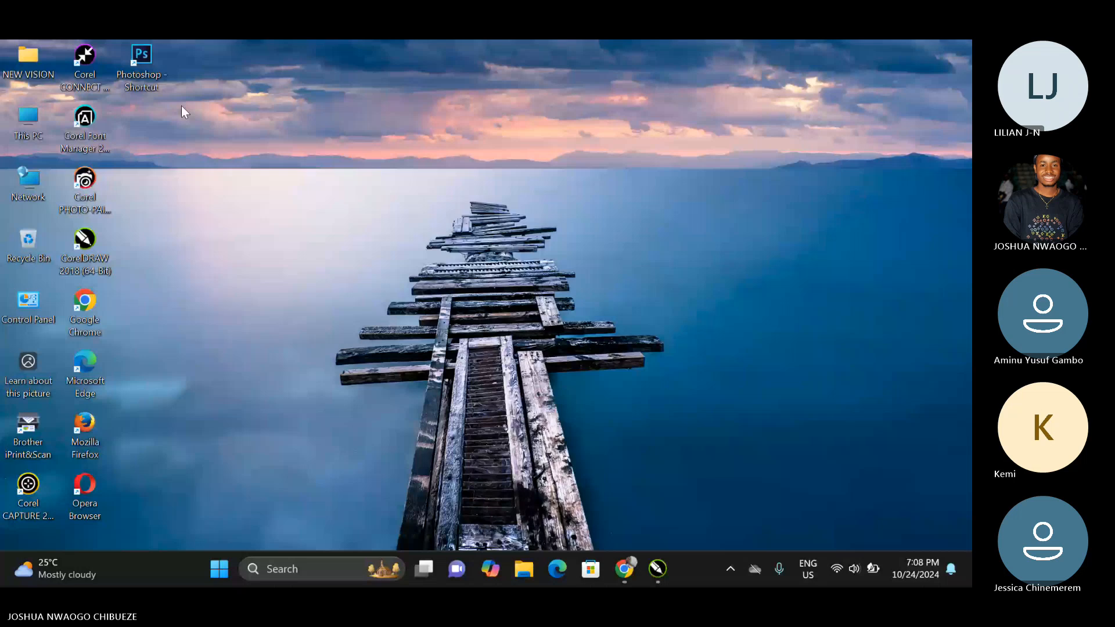
double_click(142, 67)
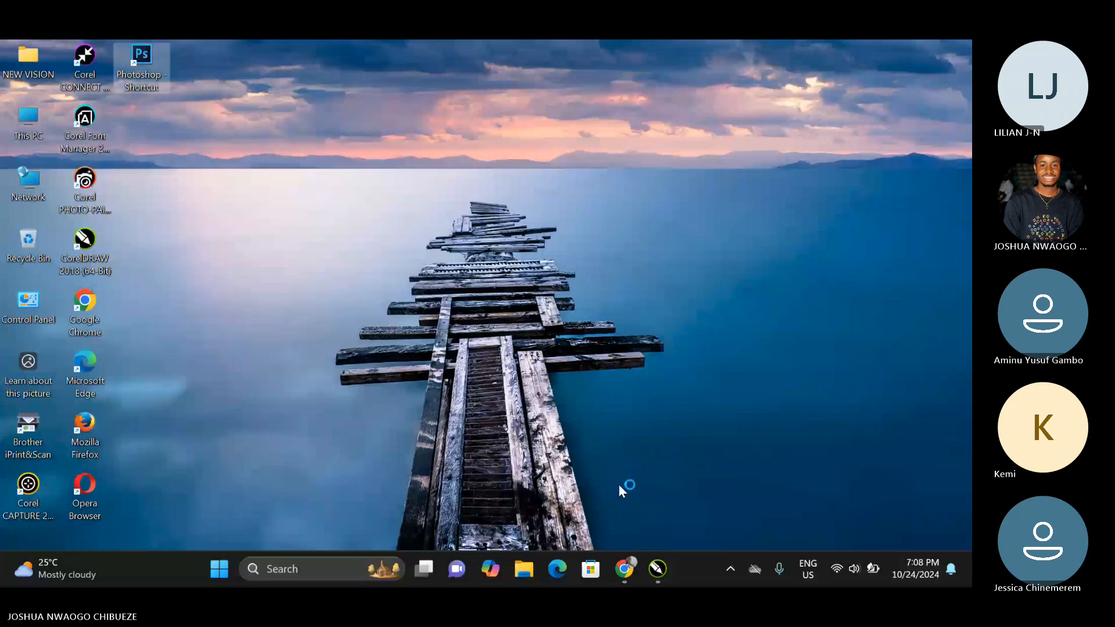
Back in Chrome, open the remove.bg website in a new tab.
click(625, 569)
click(551, 499)
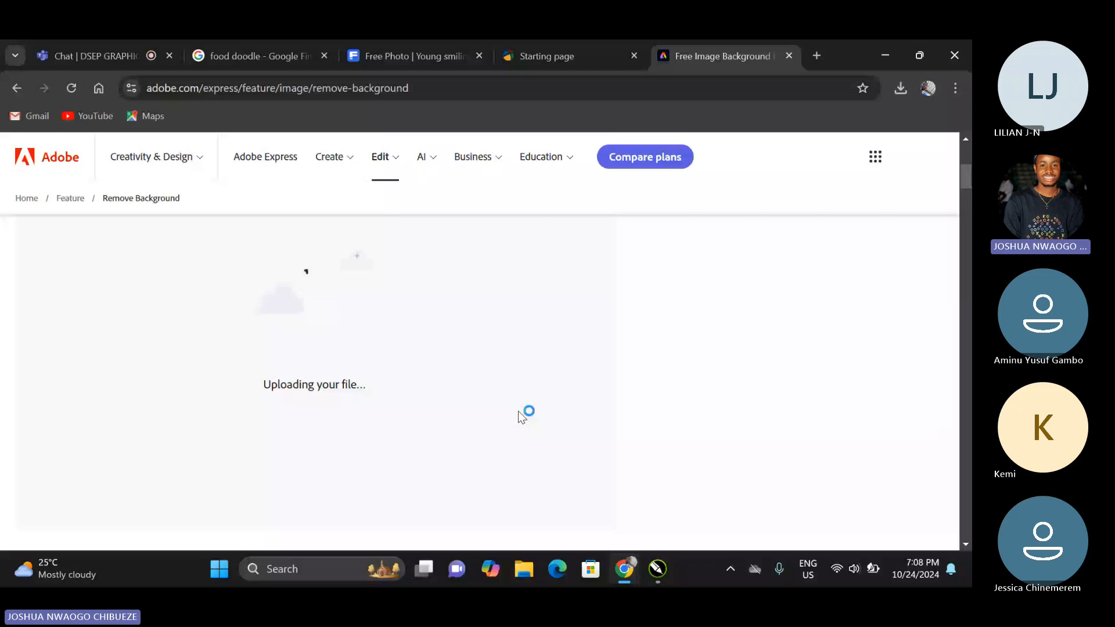
key(ctrl+t)
text(R)
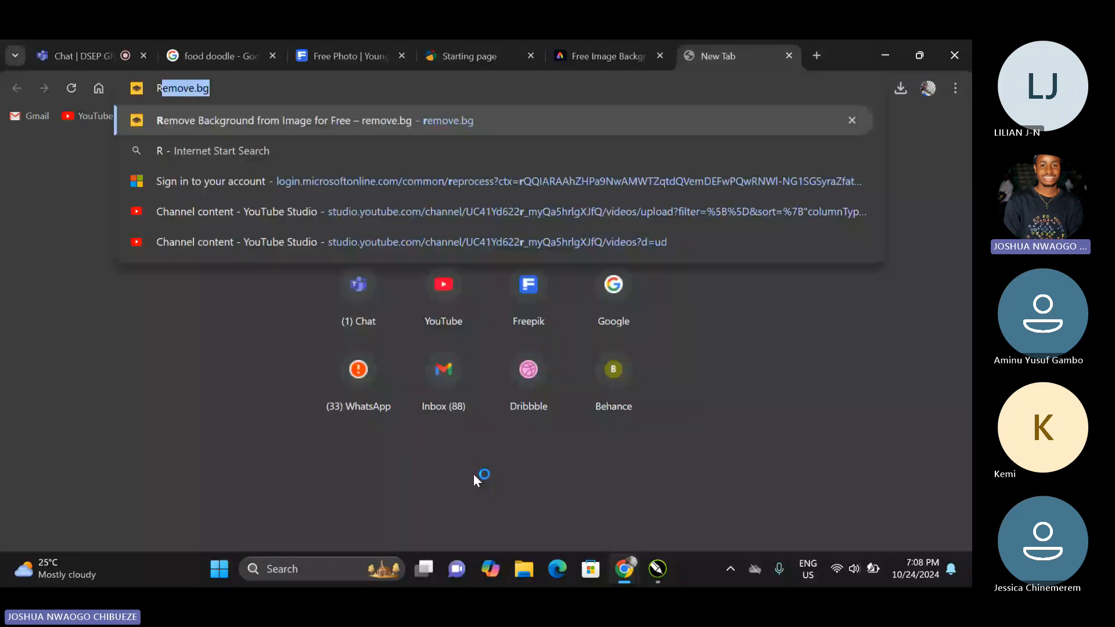
key(Return)
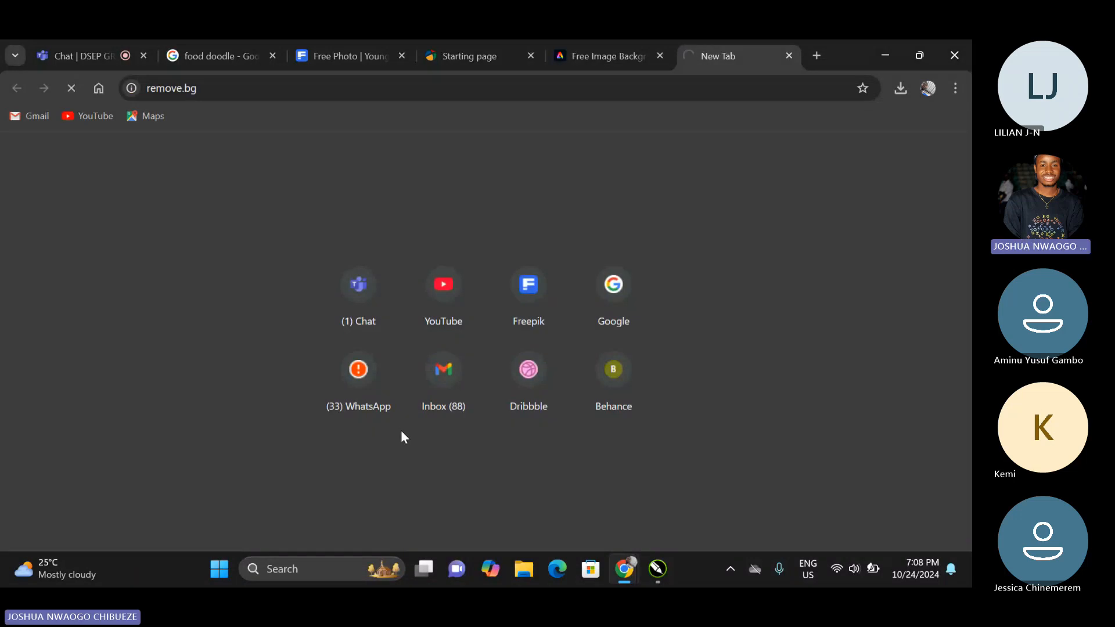
Upload the crossed-arms chef photo from Downloads to the remove.bg background remover.
click(568, 54)
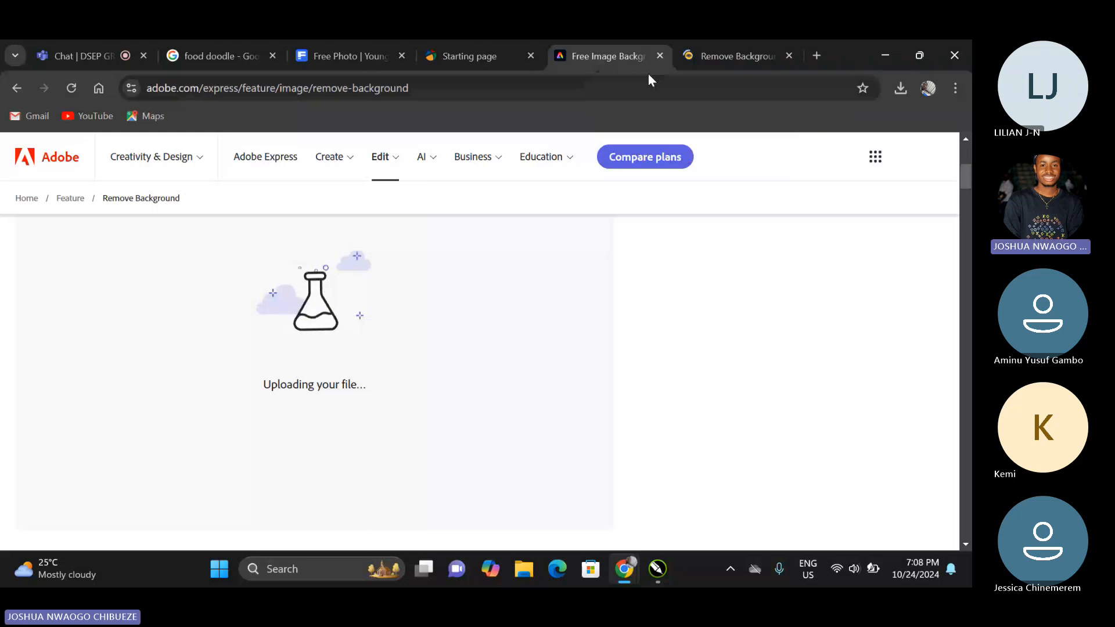
click(718, 57)
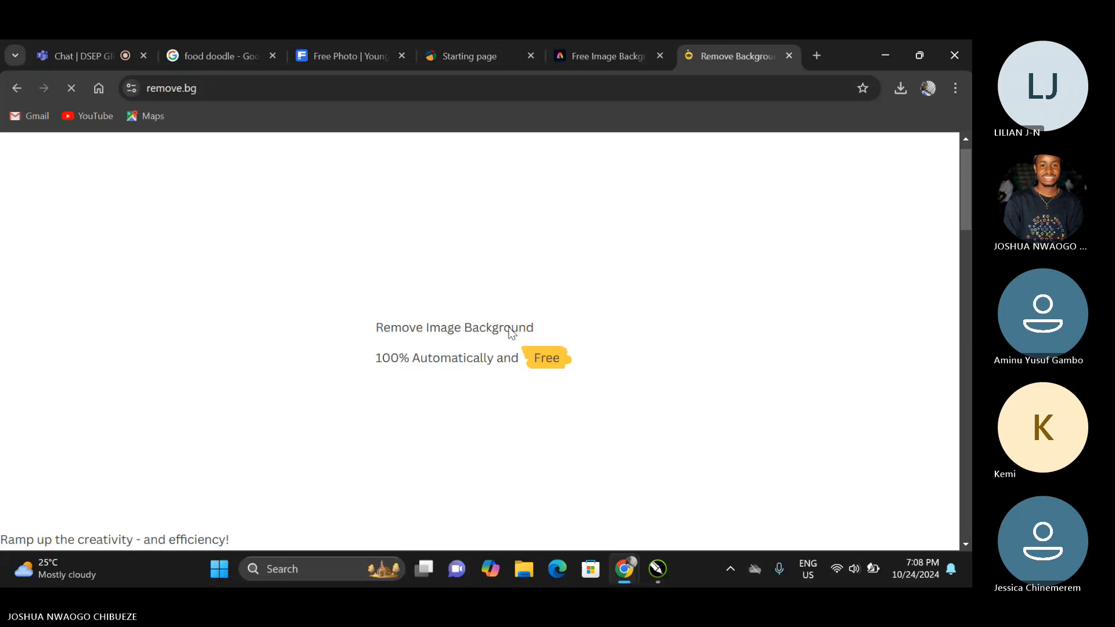
click(679, 445)
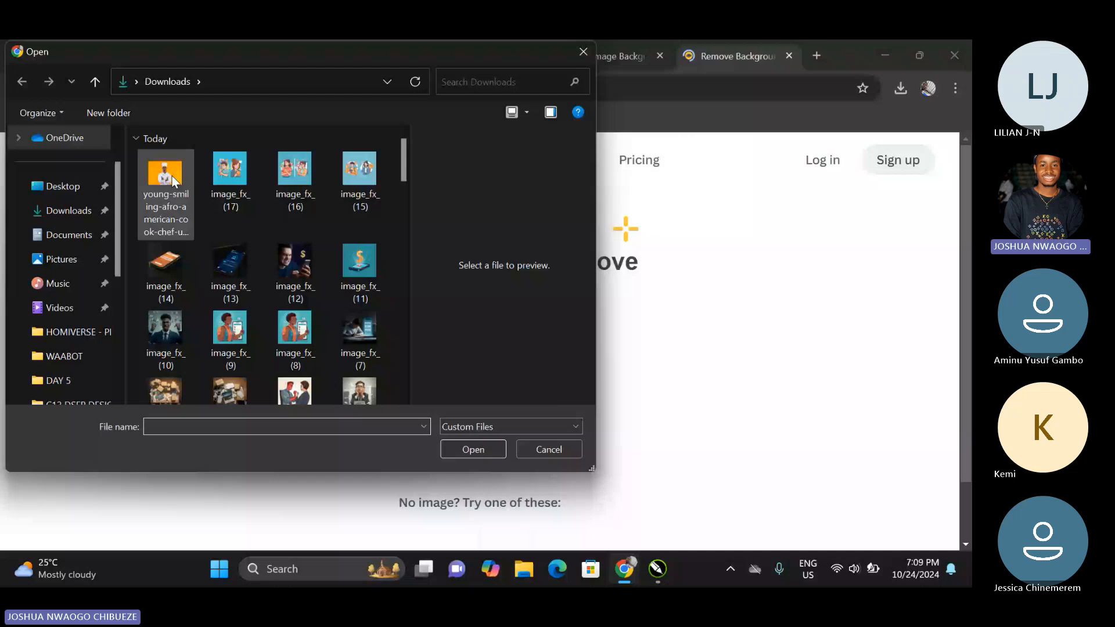
double_click(172, 182)
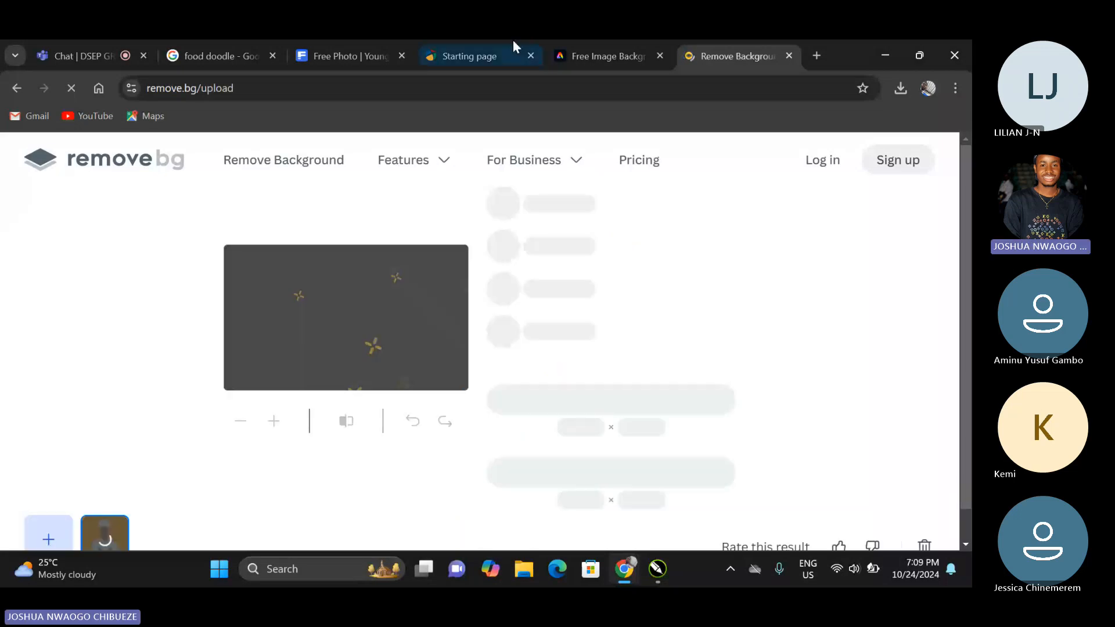
Download the chef cut-out at 592 × 421 px from remove.bg and check the Adobe Express upload's progress.
click(572, 56)
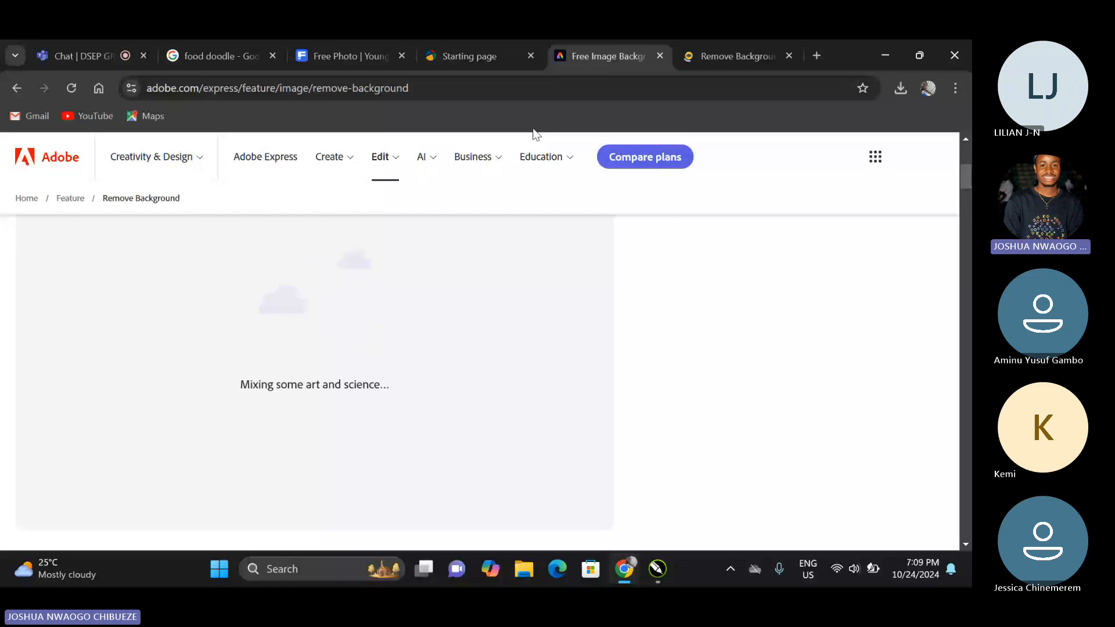
key(ctrl+Tab)
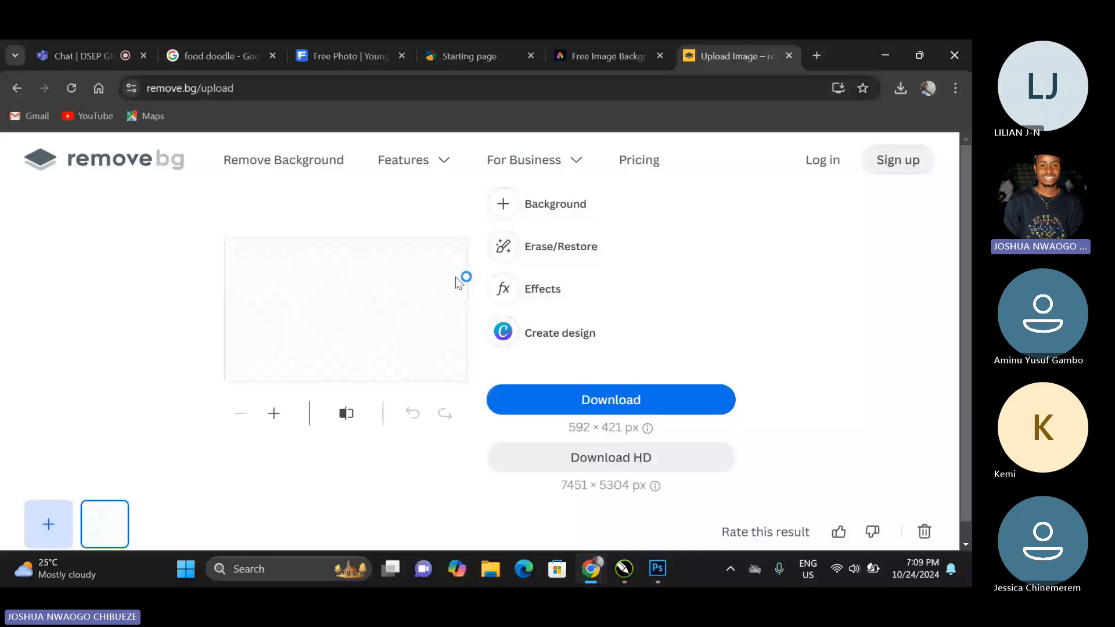
click(626, 407)
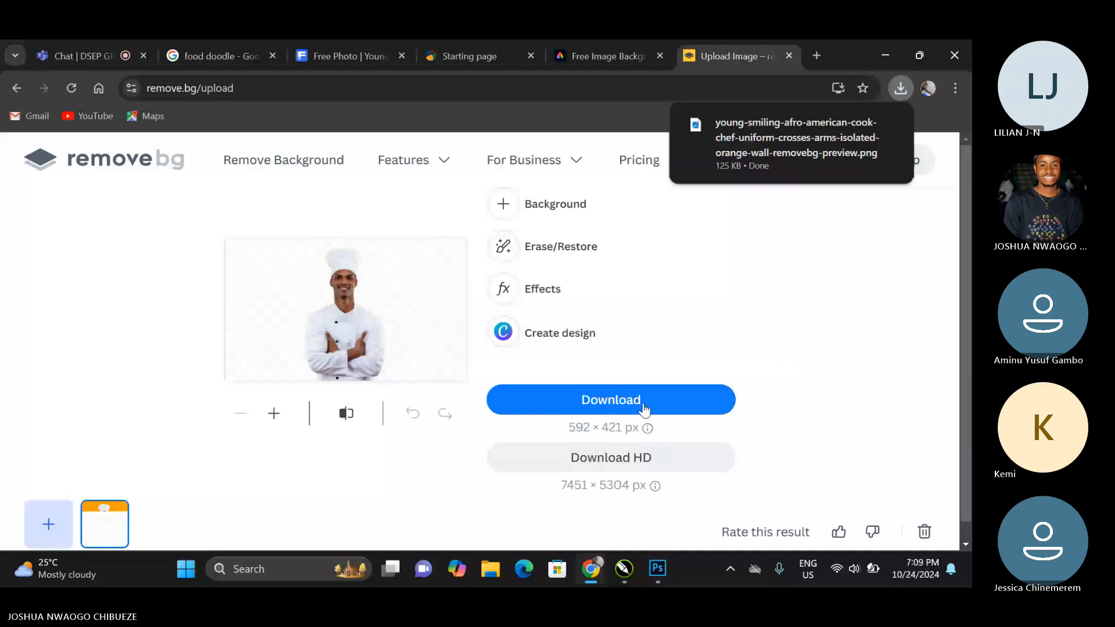
click(608, 56)
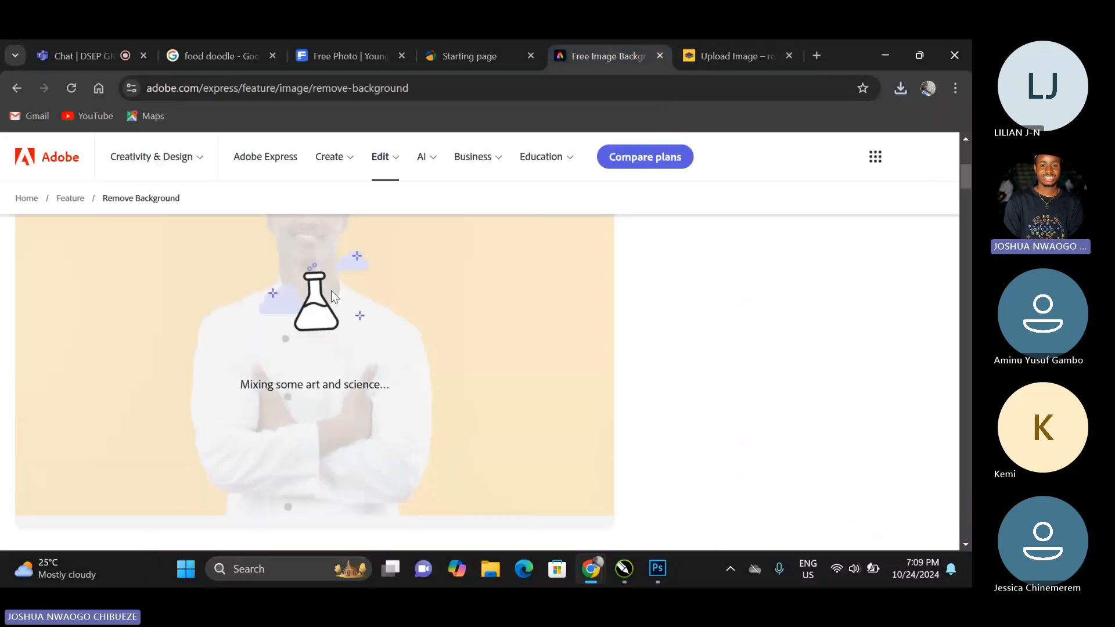
scroll(336, 305, up, 2)
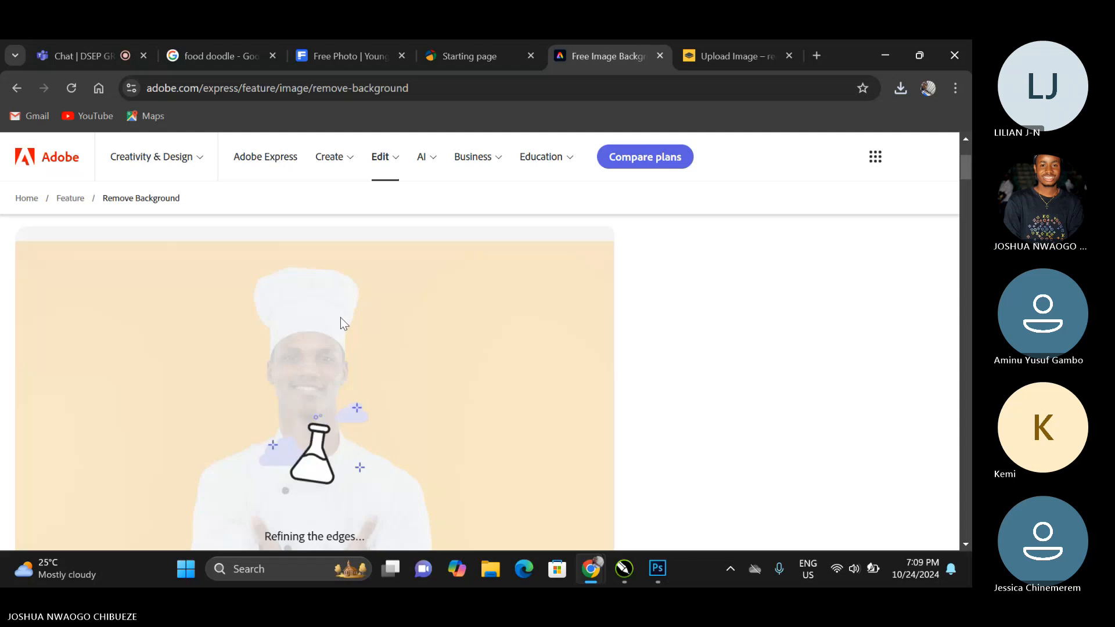
Switch to the Bloom Bistro - PROJECT document in CorelDRAW, minimize Photoshop and clear the ID card selection.
click(884, 56)
click(623, 569)
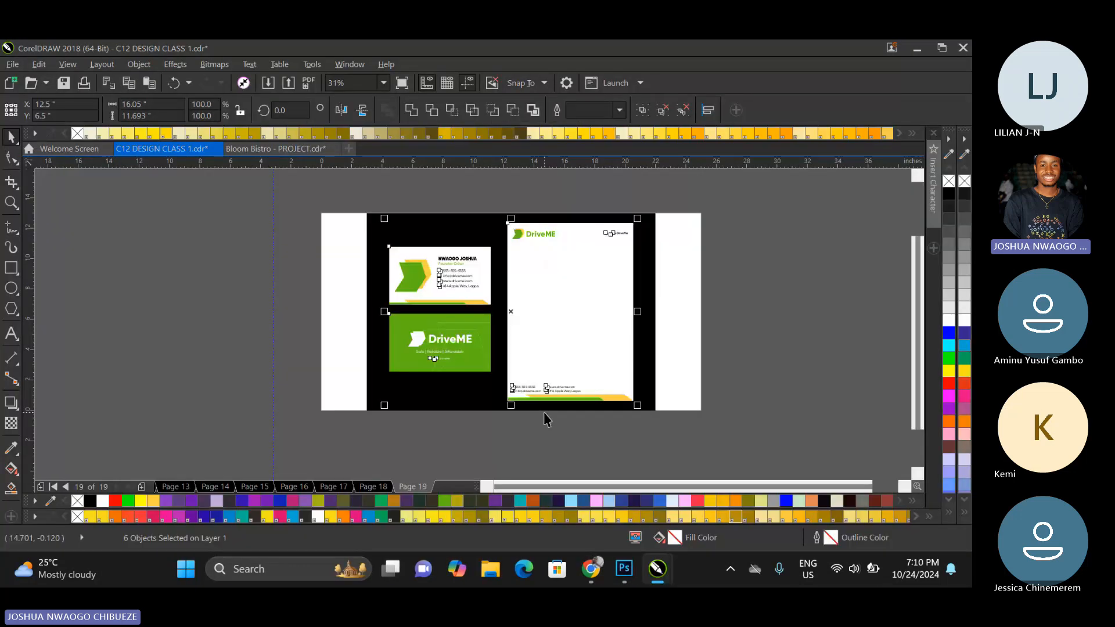
click(276, 149)
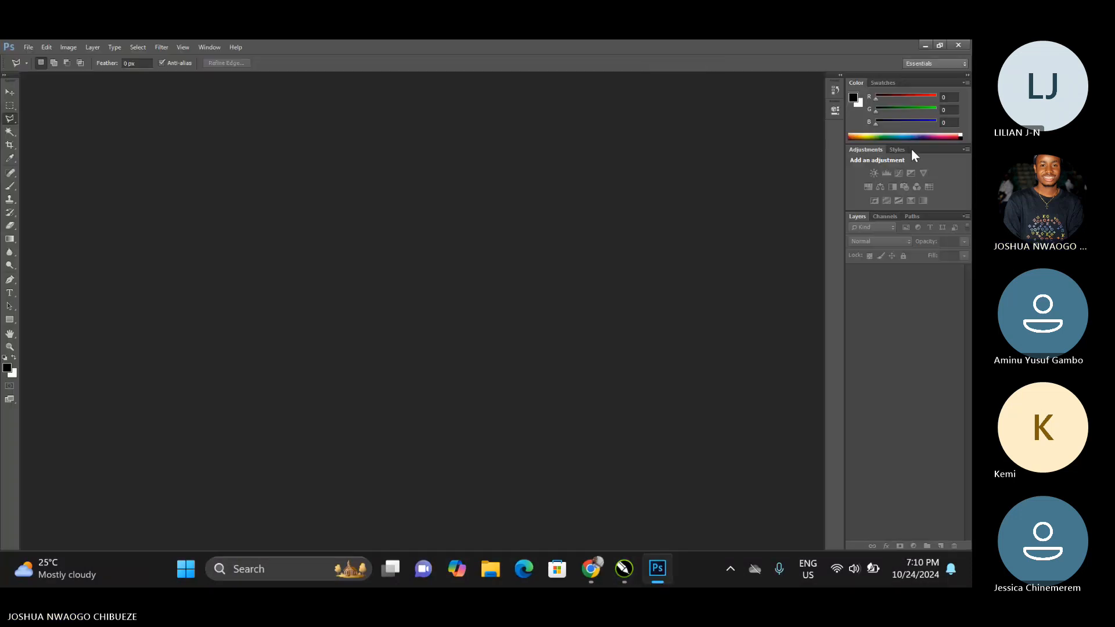
click(922, 49)
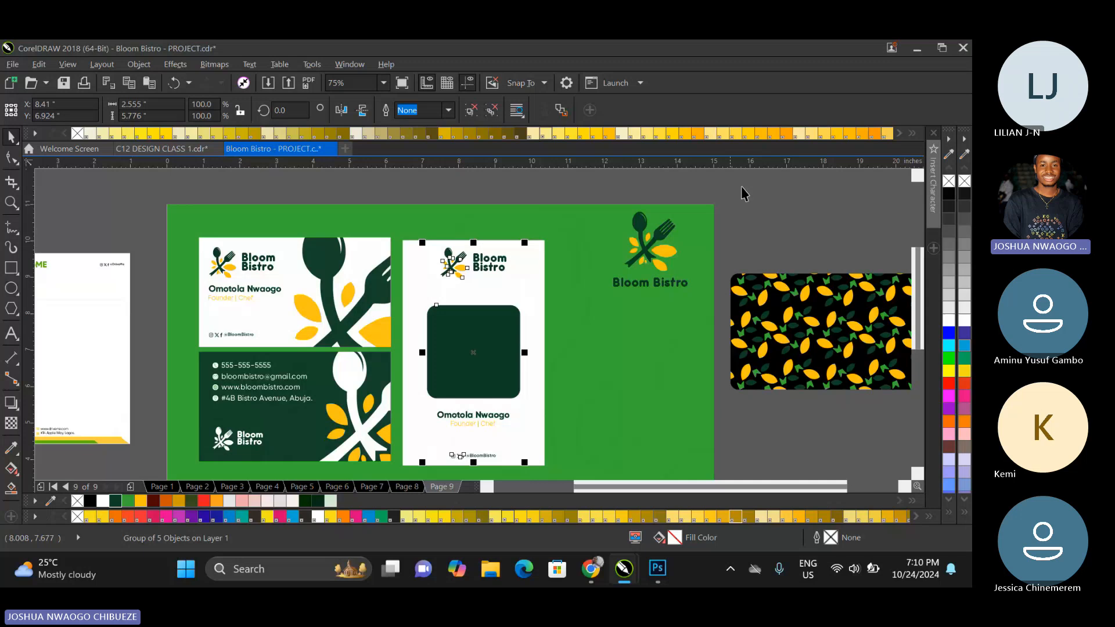
click(745, 193)
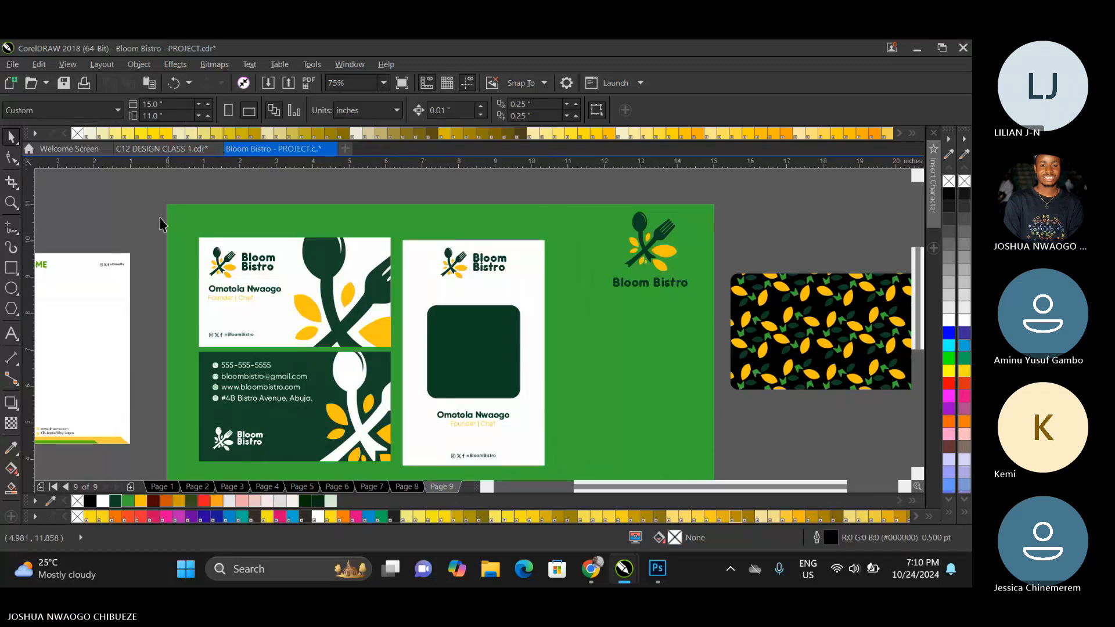
Import the remove.bg chef cut-out PNG from Downloads onto page 9.
key(ctrl+i)
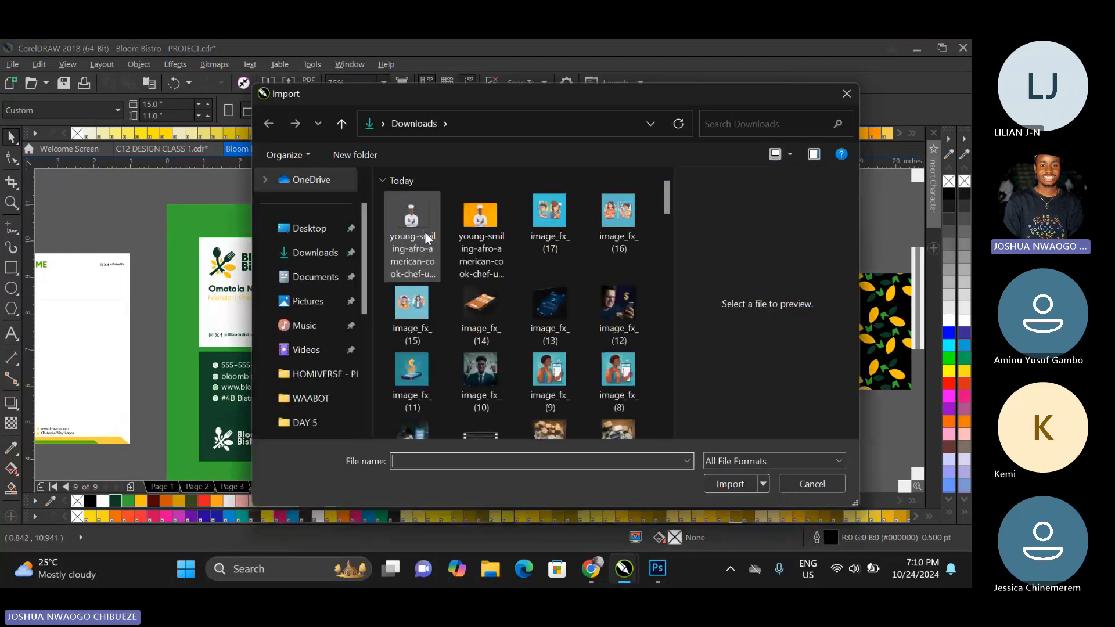
click(424, 232)
key(Return)
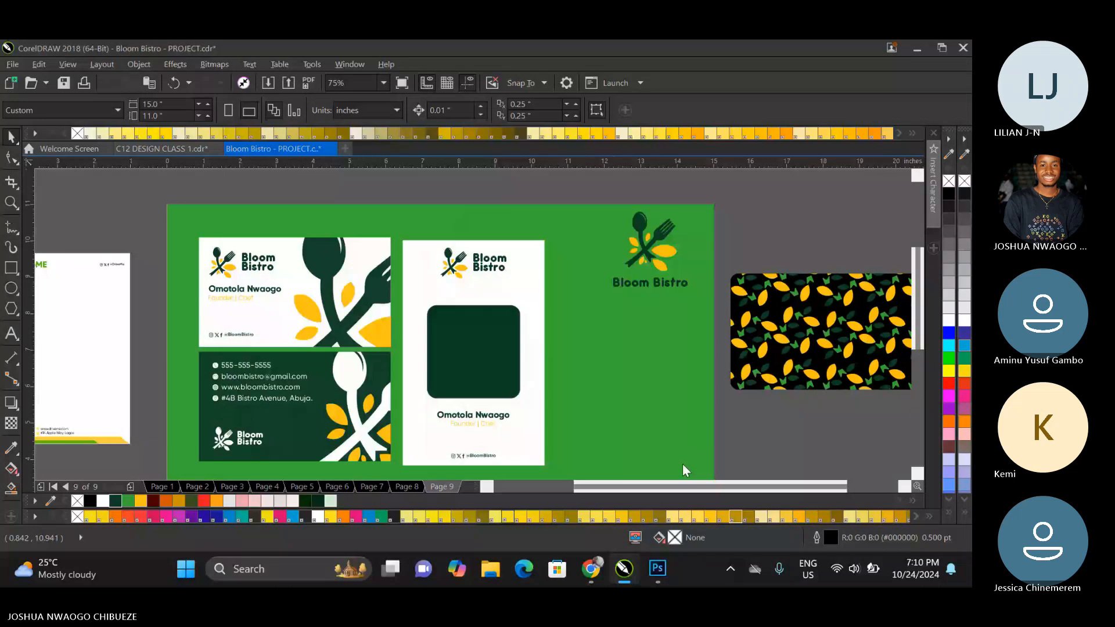
key(Return)
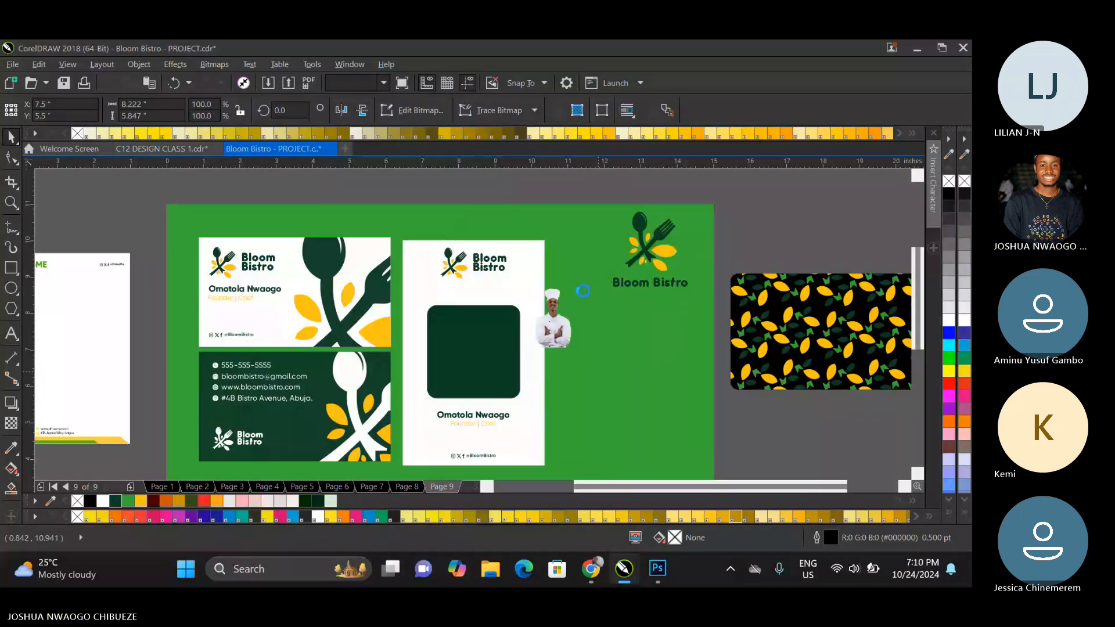
PowerClip the chef cut-out inside the ID card group and fit it with Fill Frame Proportionally.
drag(584, 306, 523, 417)
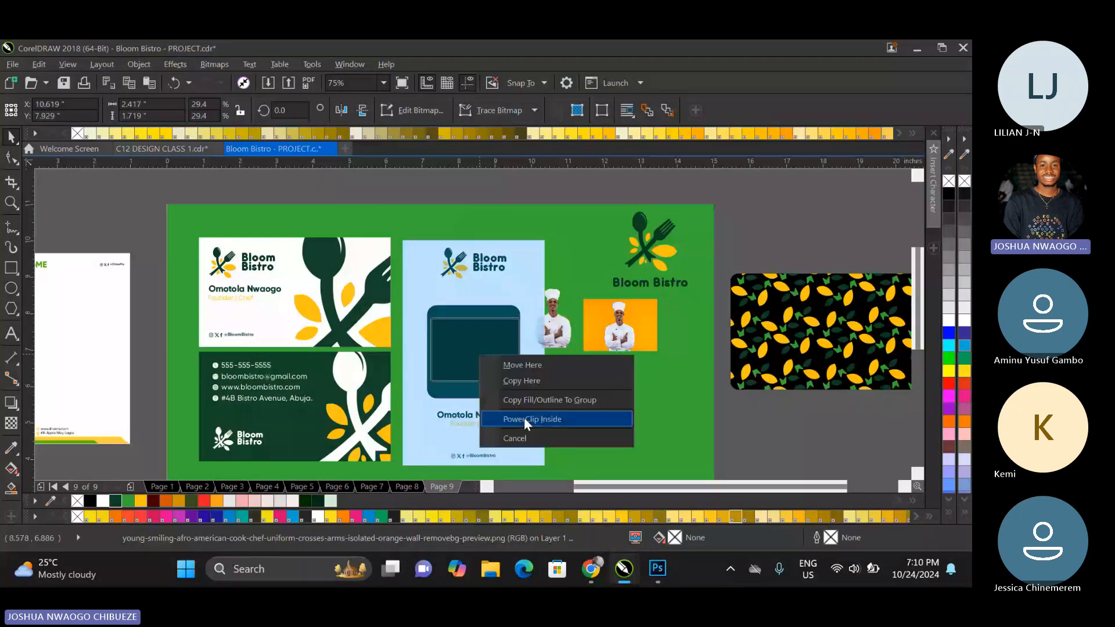
click(523, 417)
right_click(487, 348)
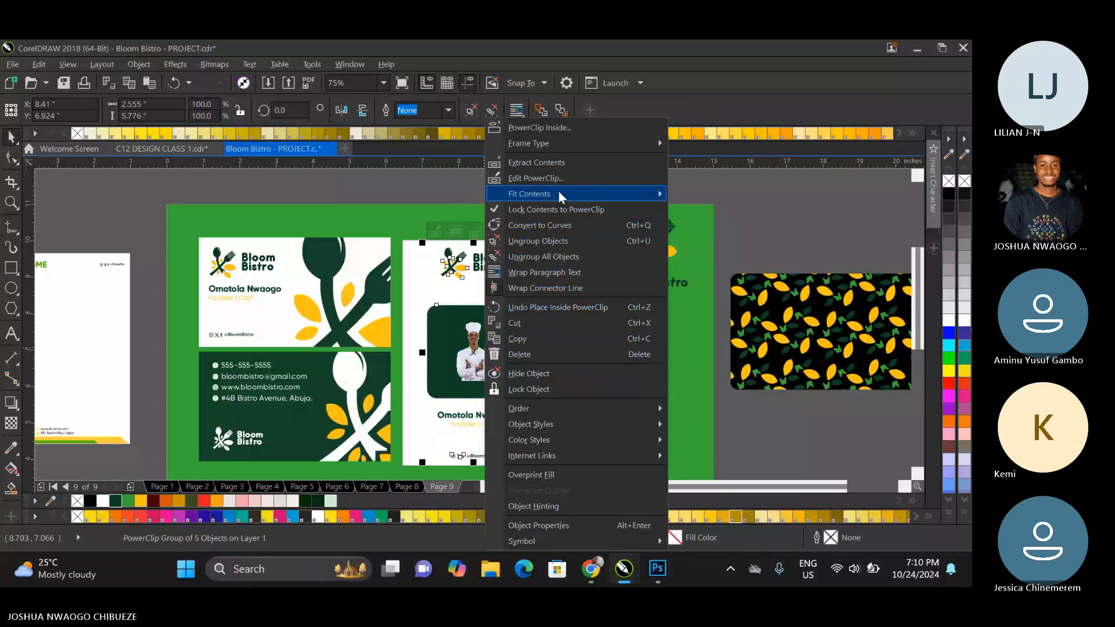
mouse_move(560, 195)
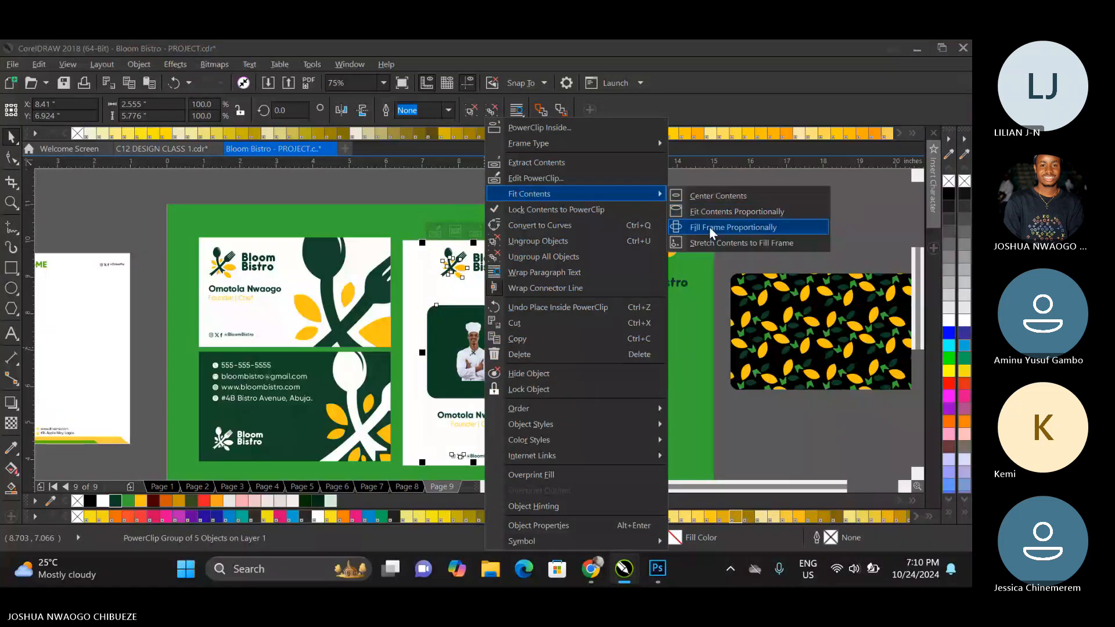
click(708, 226)
Edit the ID card's PowerClip contents and scale the chef cut-out down to about 4.14 × 2.95 inches.
right_click(493, 322)
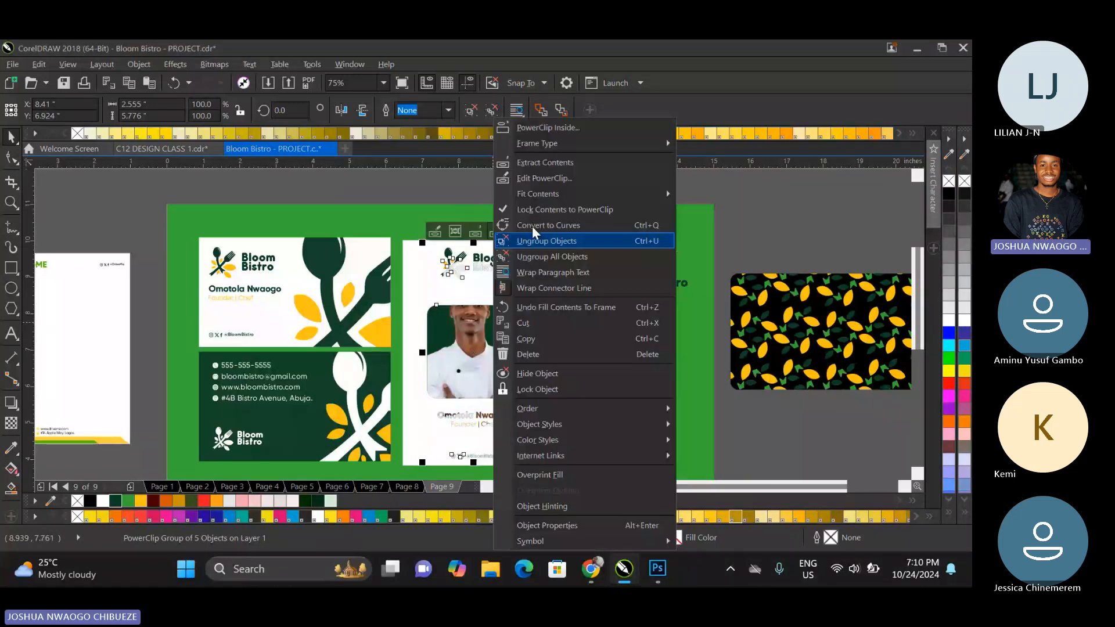
click(544, 180)
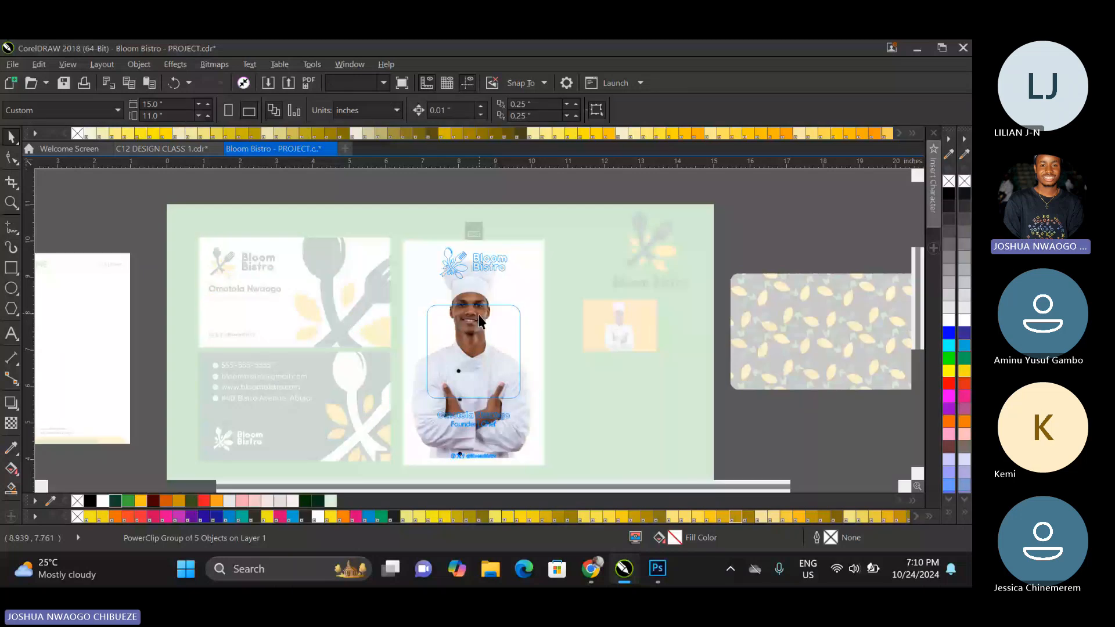
click(479, 321)
drag(625, 242, 572, 260)
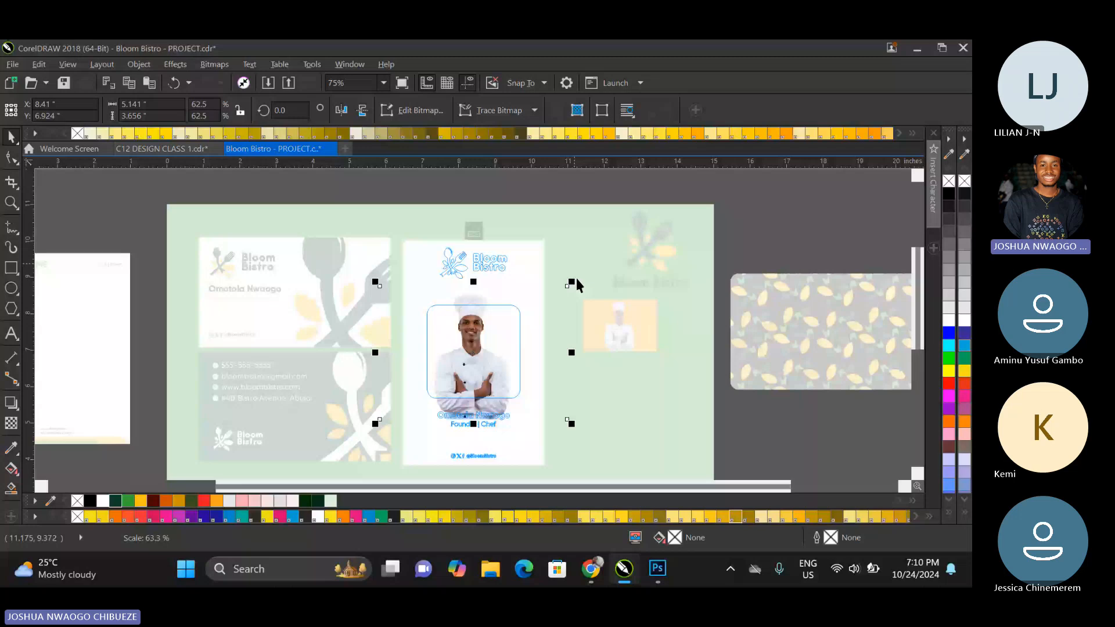
drag(575, 280, 557, 281)
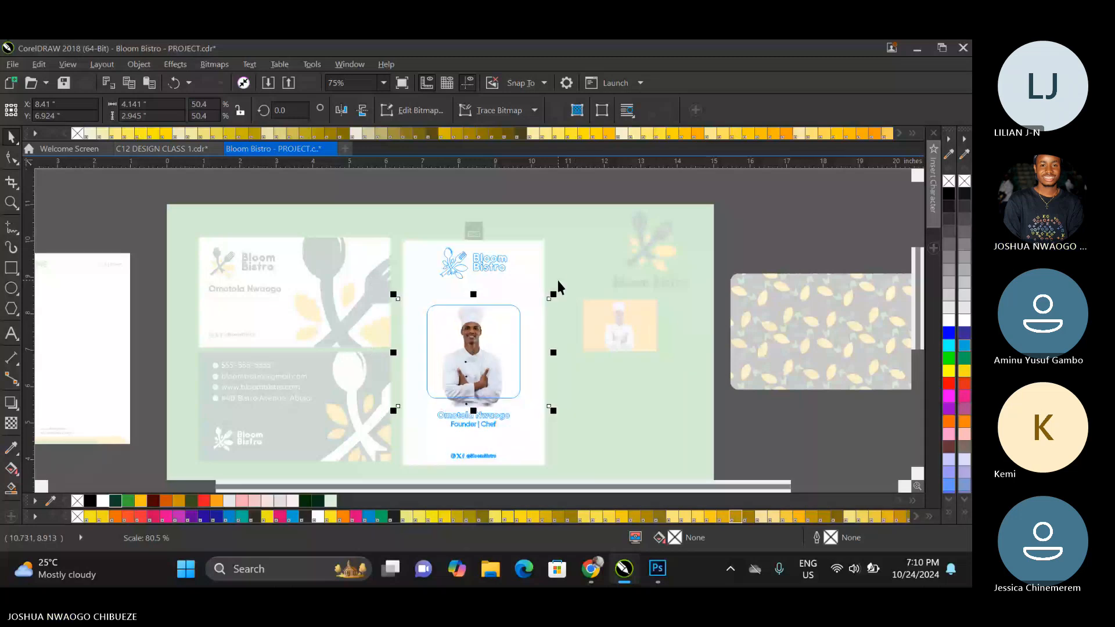
Enlarge the chef cut-out to about 6.92 × 4.92 inches, center his head and shoulders in the rounded frame, and finish editing the PowerClip.
drag(393, 411, 331, 455)
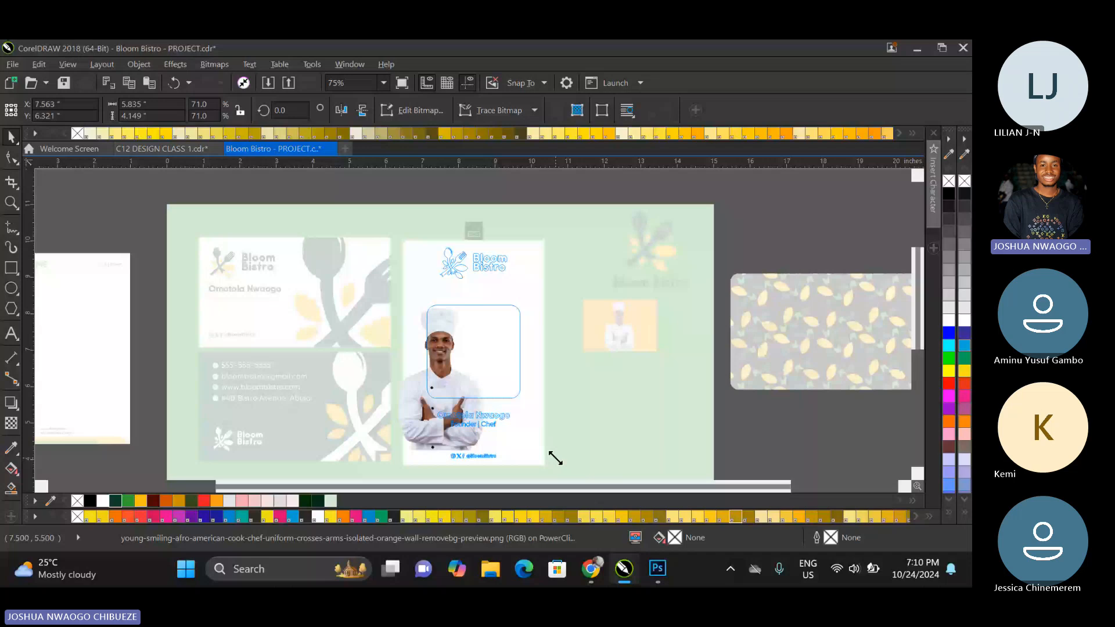
drag(555, 458, 599, 477)
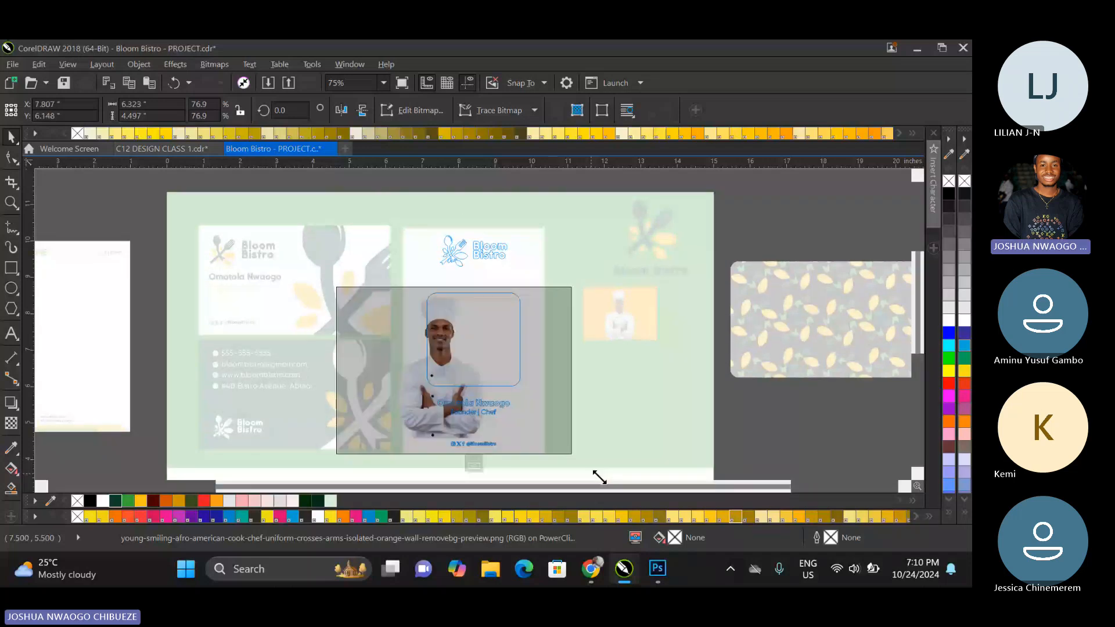
drag(599, 477, 619, 493)
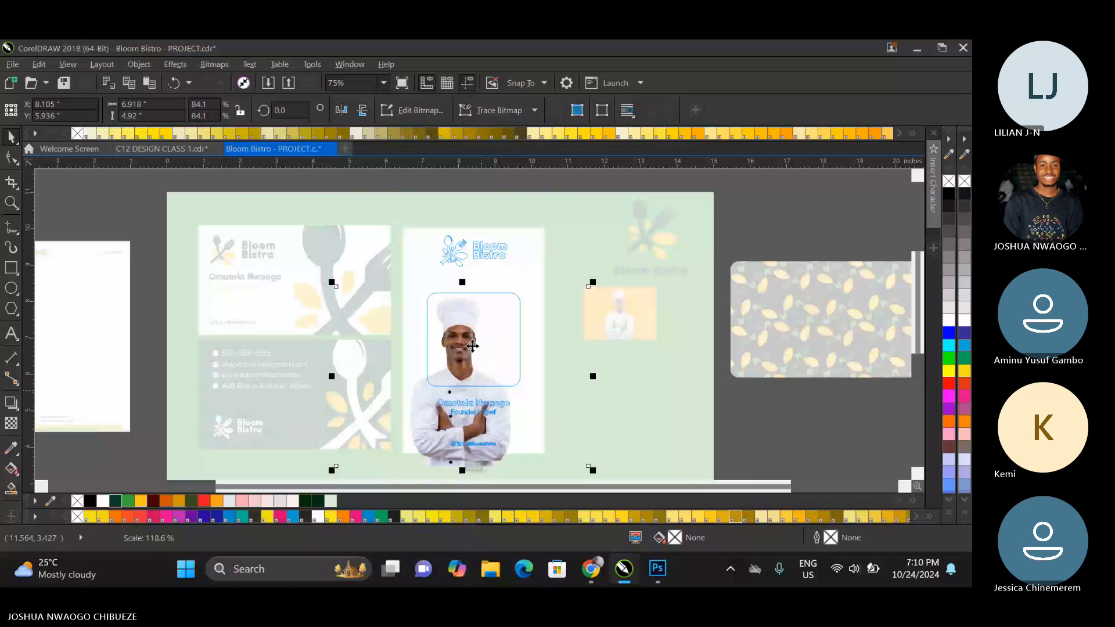
drag(472, 346, 479, 346)
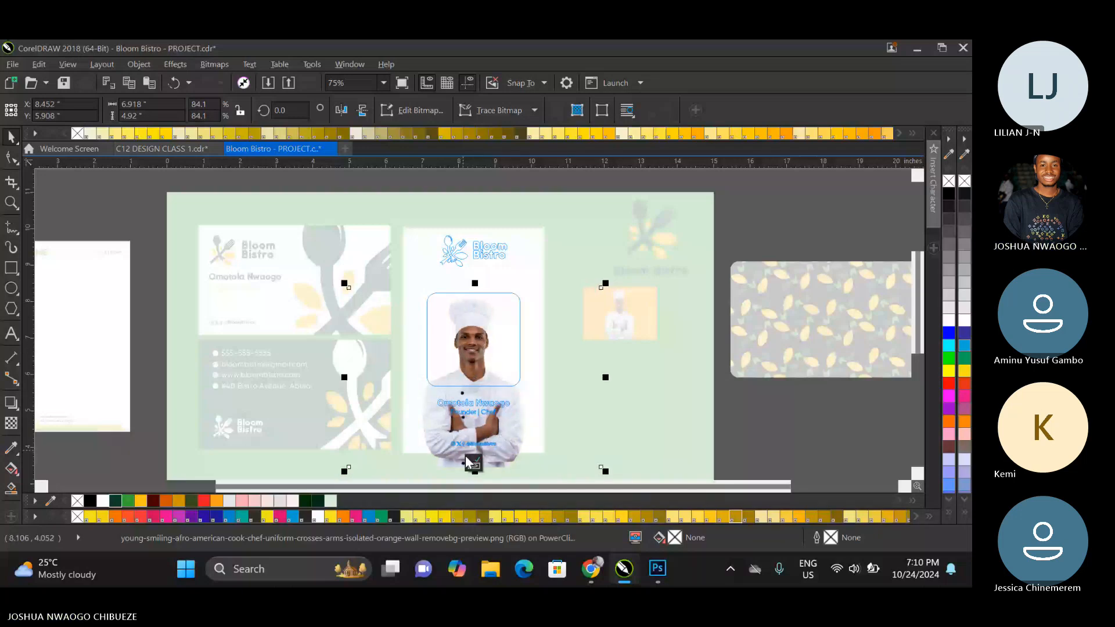
click(467, 457)
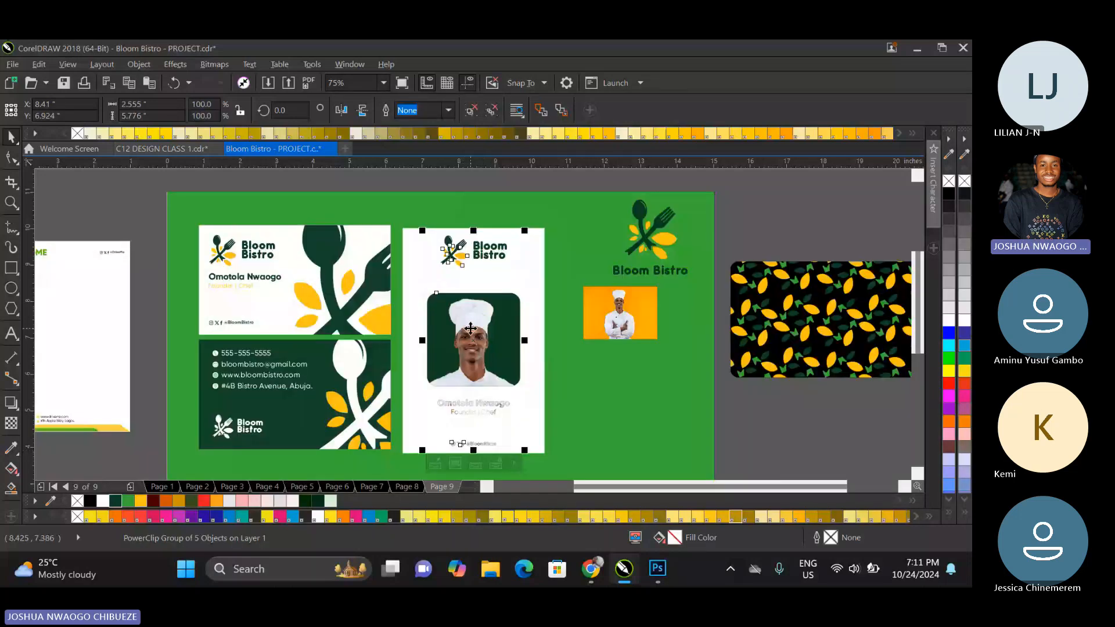
Switch back to Chrome and download the background-free chef image from Adobe Express's background remover.
scroll(471, 329, up, 3)
scroll(439, 343, down, 3)
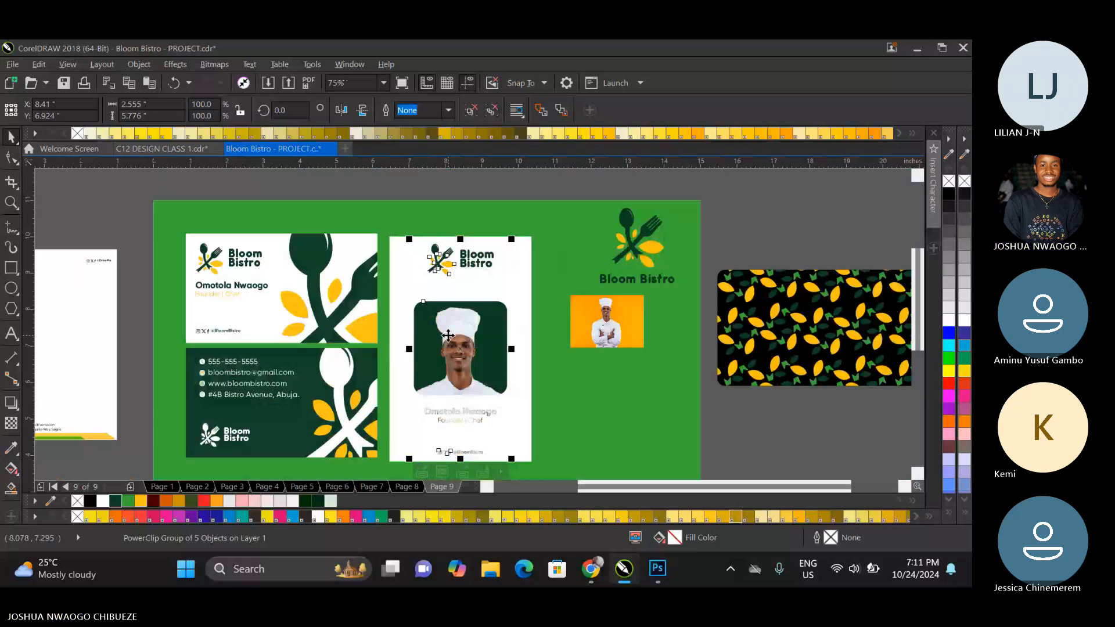
mouse_move(602, 568)
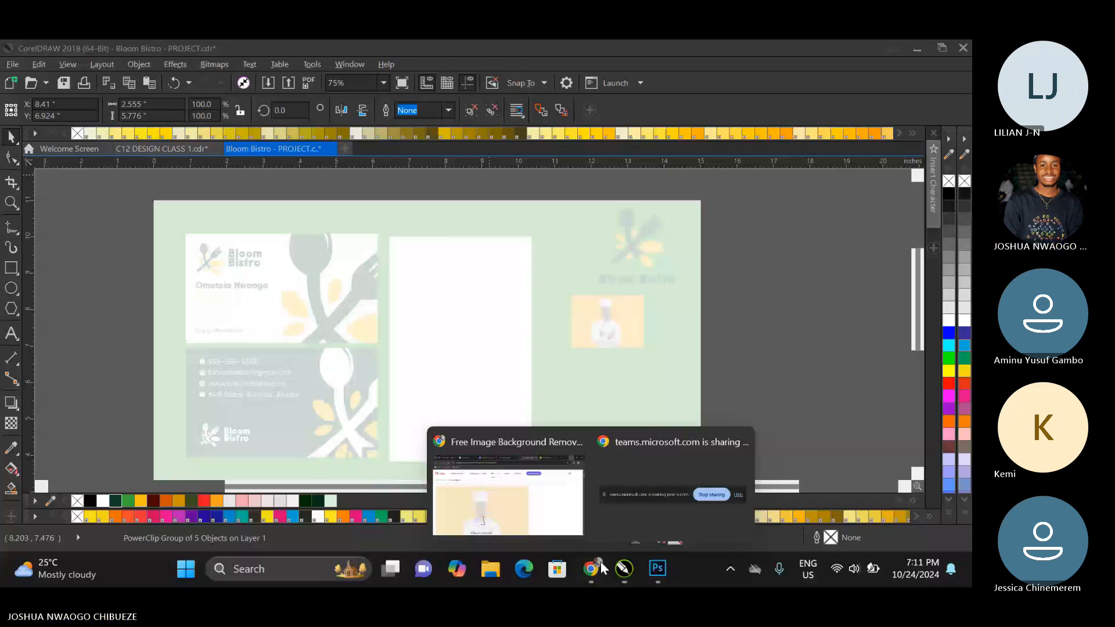
click(508, 497)
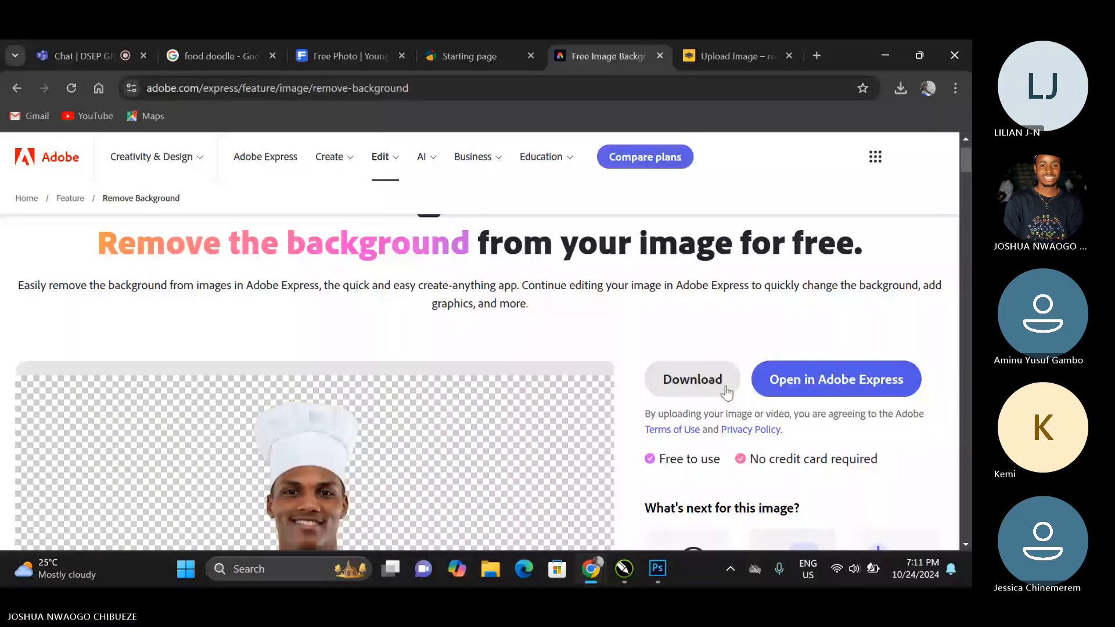
click(683, 395)
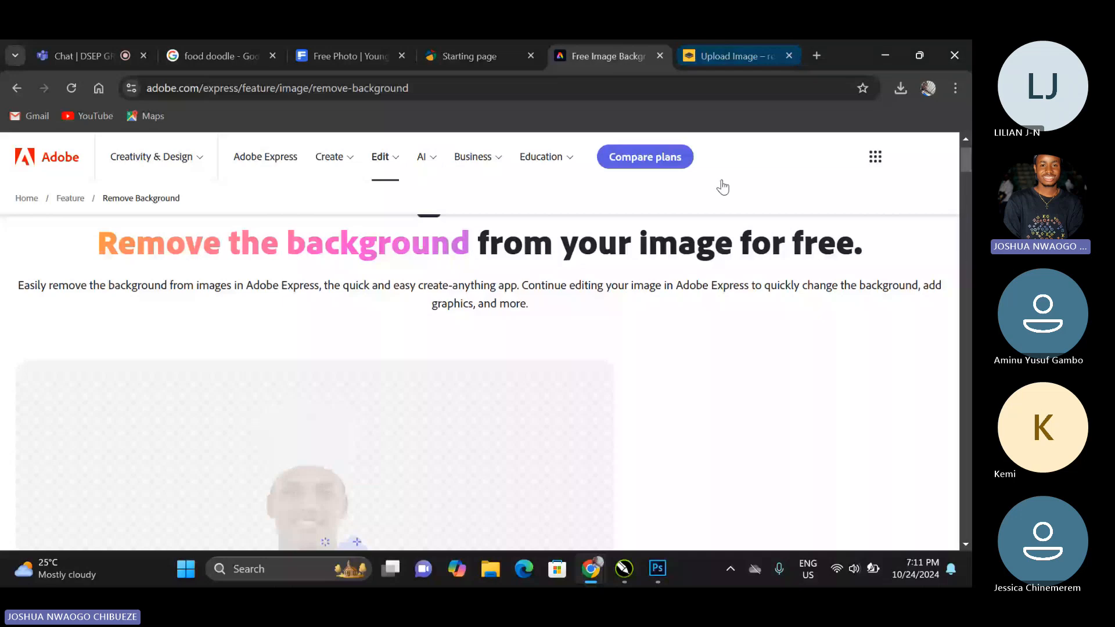
scroll(495, 353, down, 5)
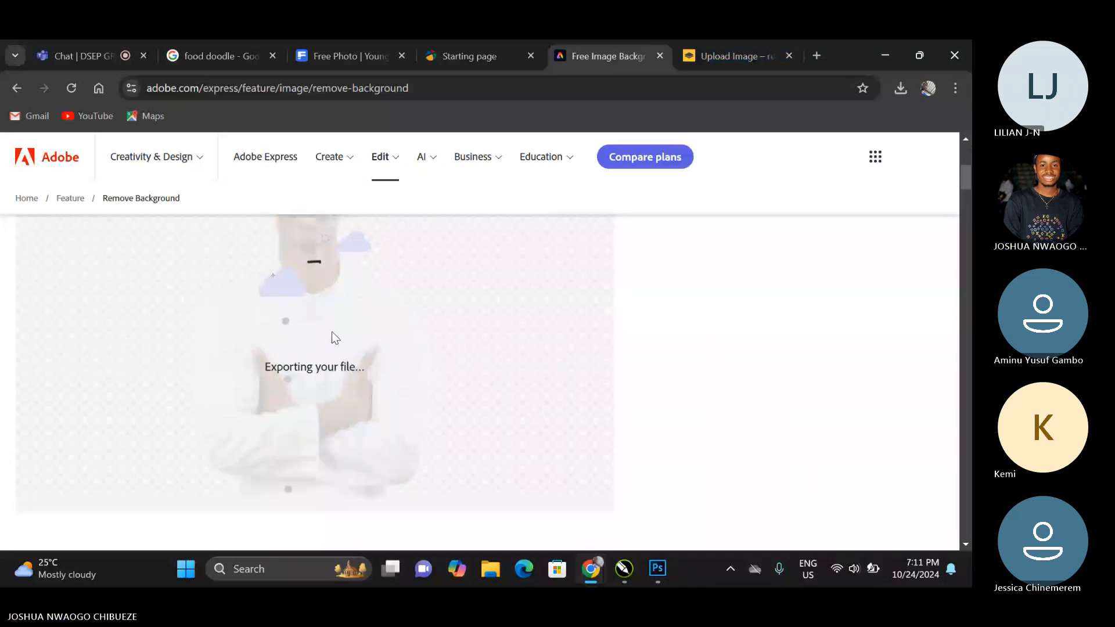
scroll(336, 339, up, 1)
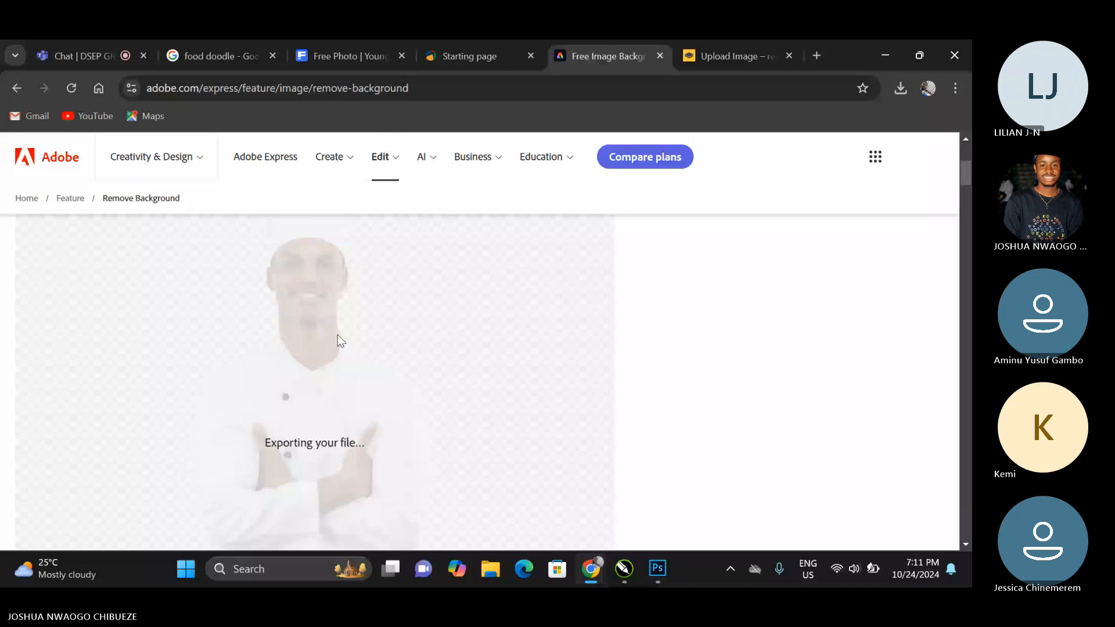
scroll(340, 334, down, 2)
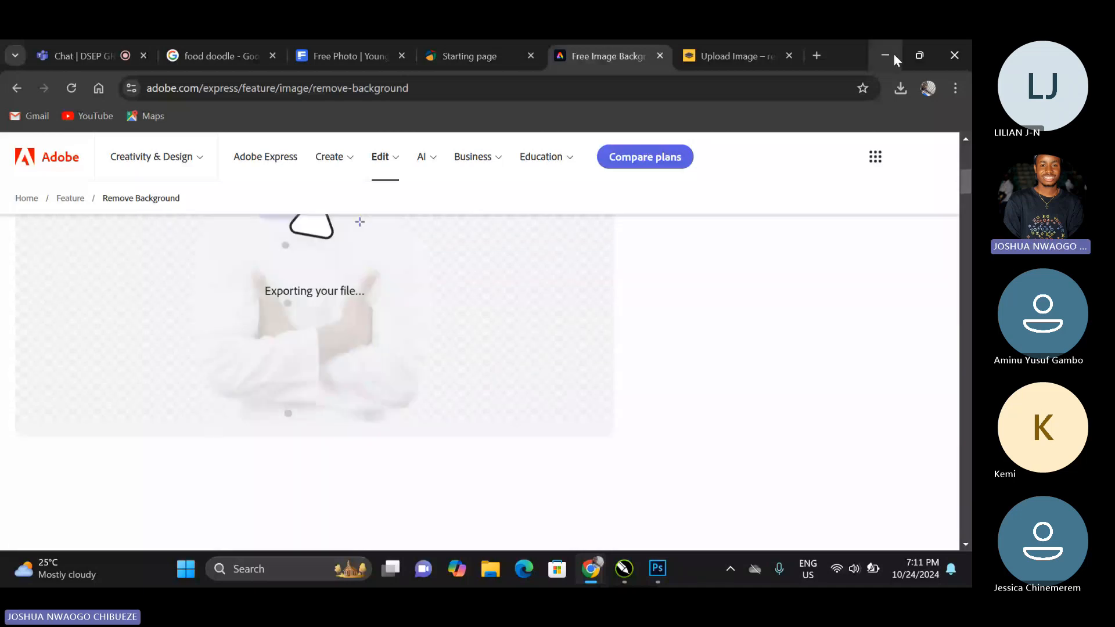
Switch back to CorelDRAW and delete the chef cut-out from the ID card's open PowerClip contents.
click(893, 54)
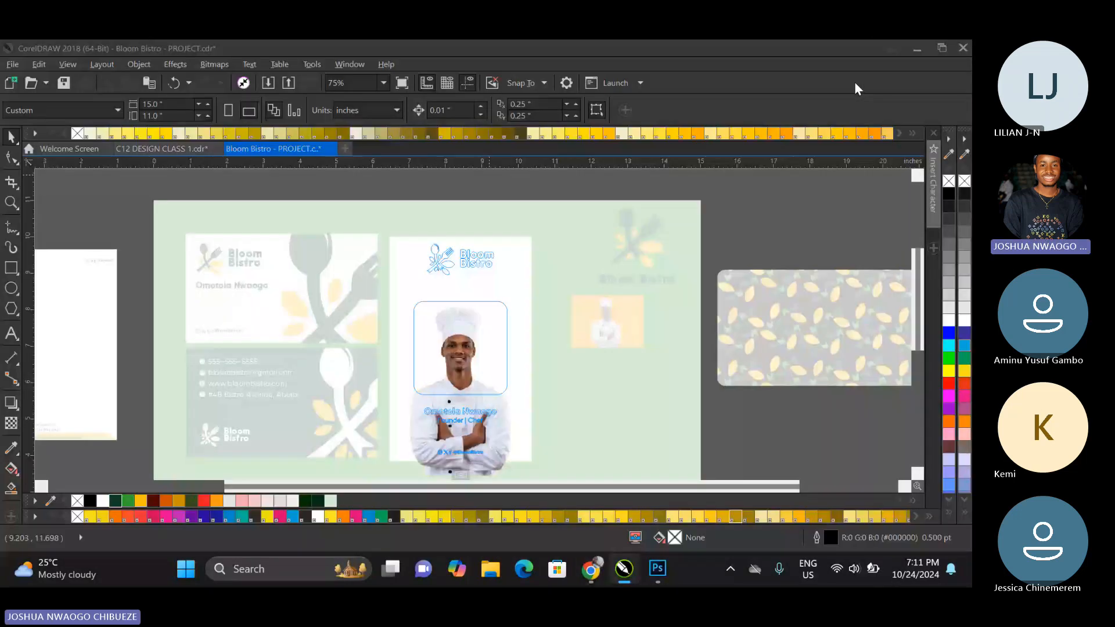
click(478, 405)
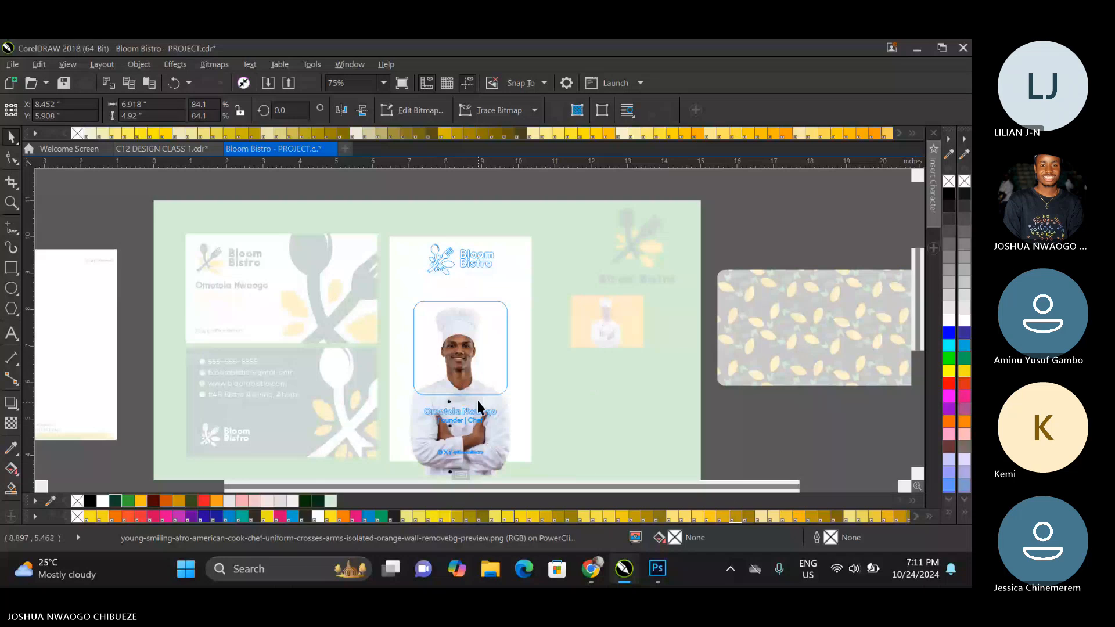
key(Delete)
Import the orange-background chef photo from Downloads and place it over the ID card's rounded frame at about 4.0 × 2.85 inches.
click(268, 83)
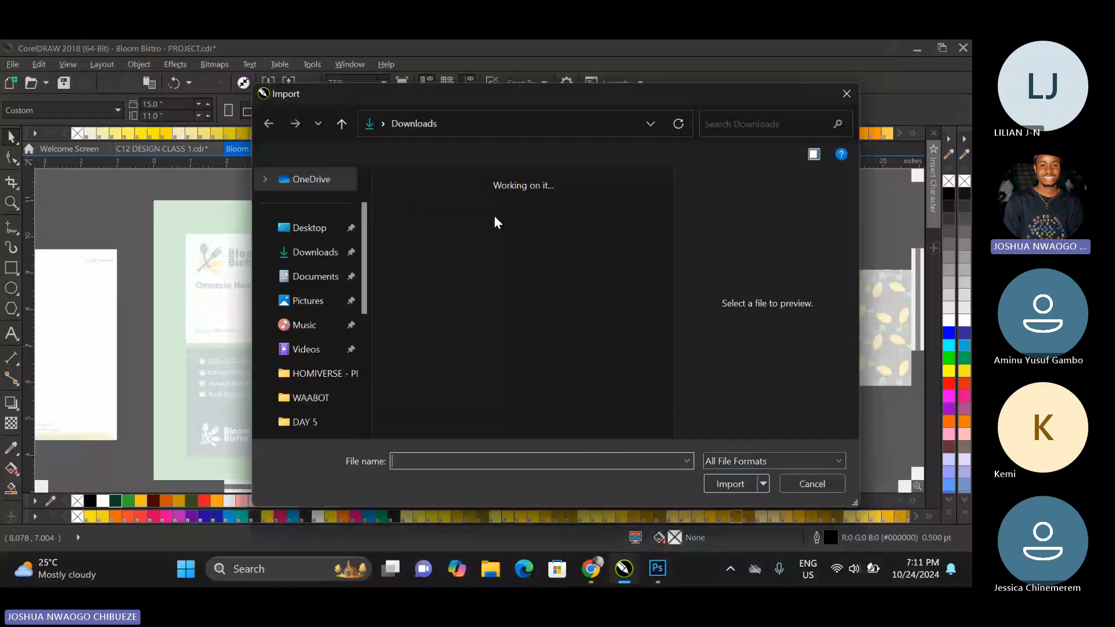
click(489, 235)
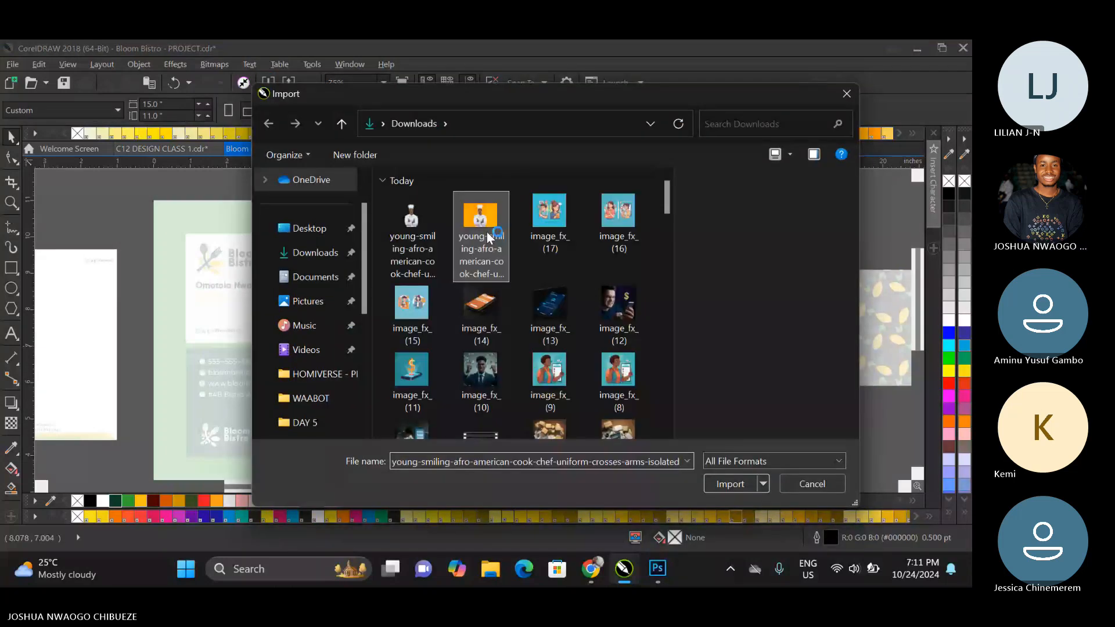
click(720, 488)
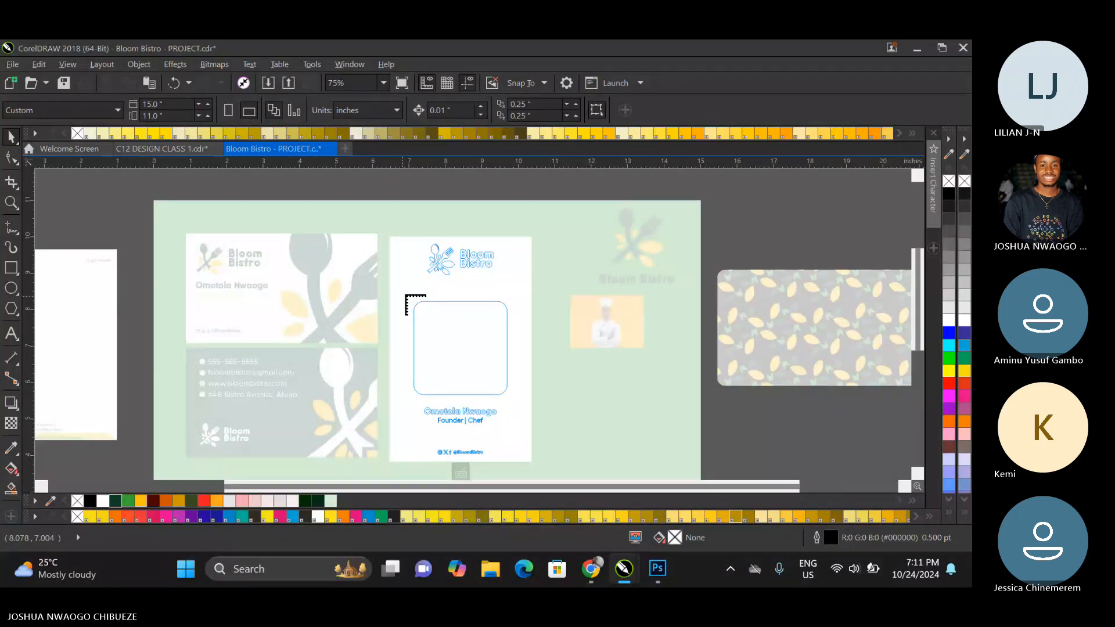
drag(400, 293, 556, 435)
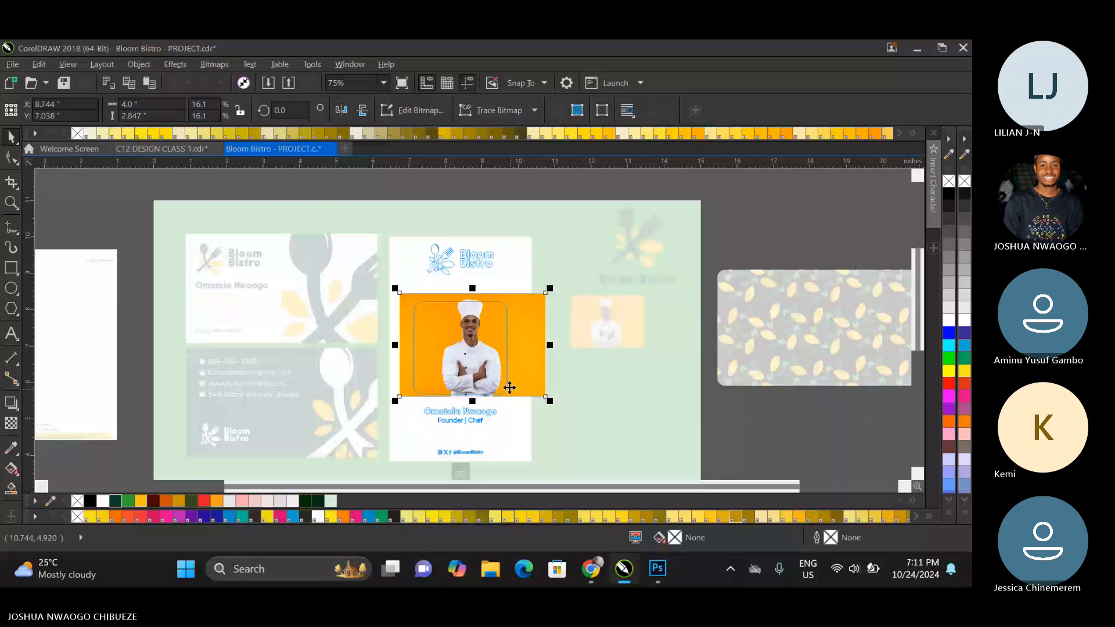
Enlarge the orange-background chef photo to about 6.81 × 4.85 inches, center his head and shoulders in the rounded frame, and finish editing the PowerClip.
drag(550, 289, 547, 268)
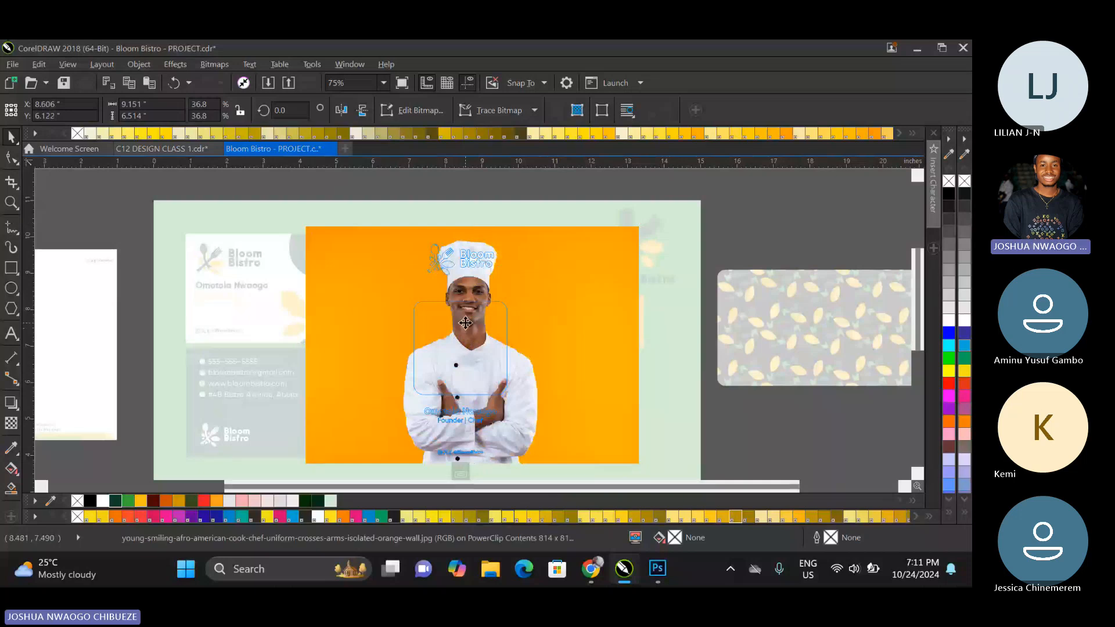
drag(472, 285, 462, 352)
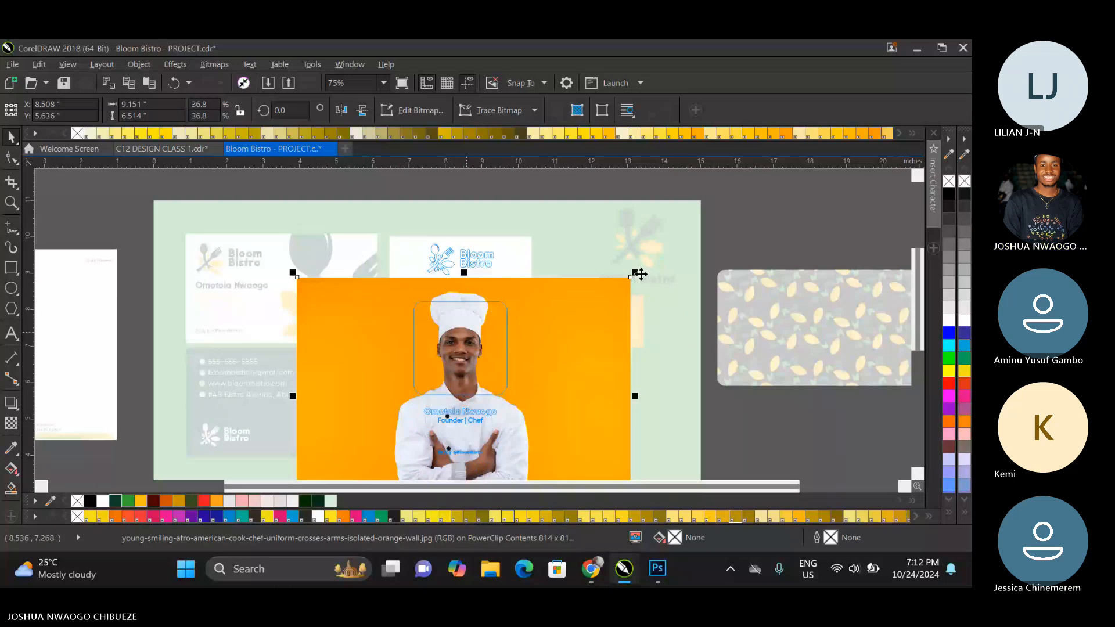
drag(640, 275, 600, 294)
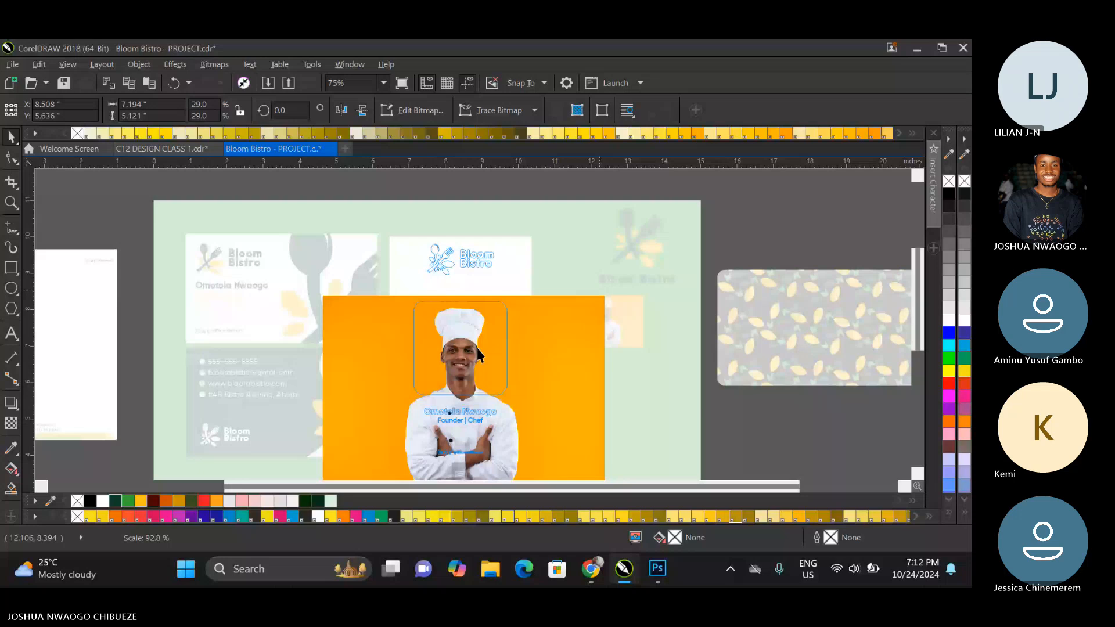
drag(479, 354, 472, 332)
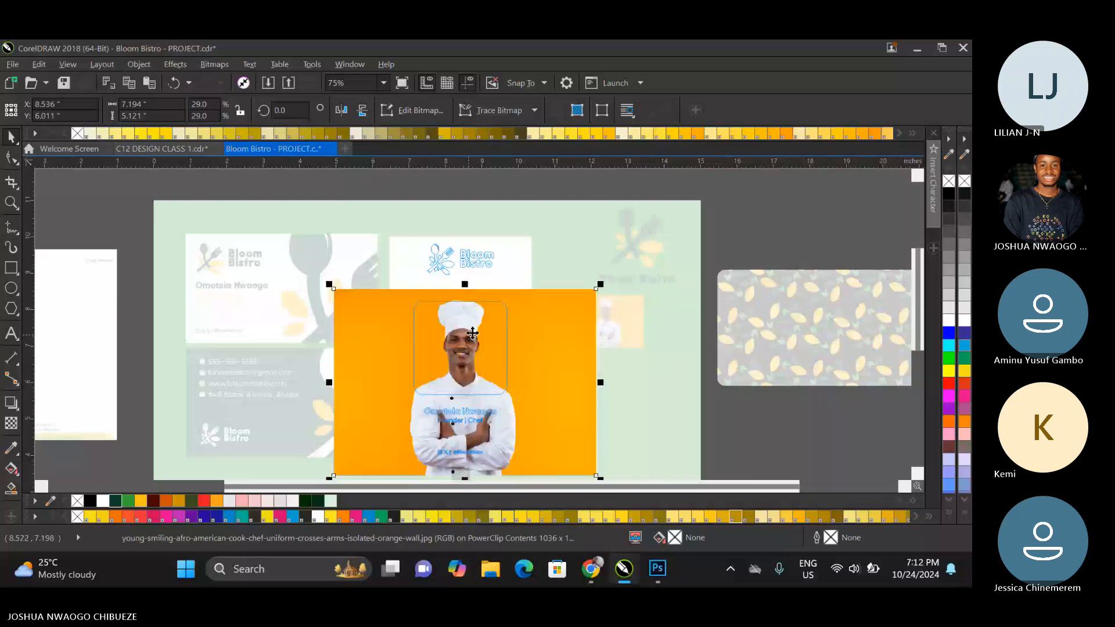
drag(601, 284, 593, 284)
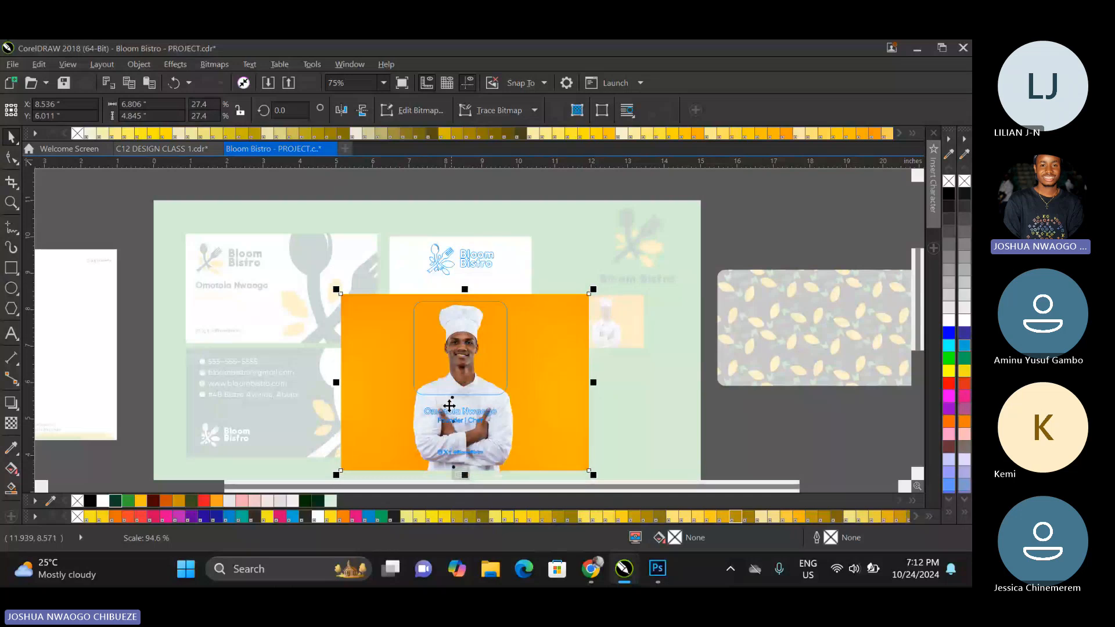
click(460, 476)
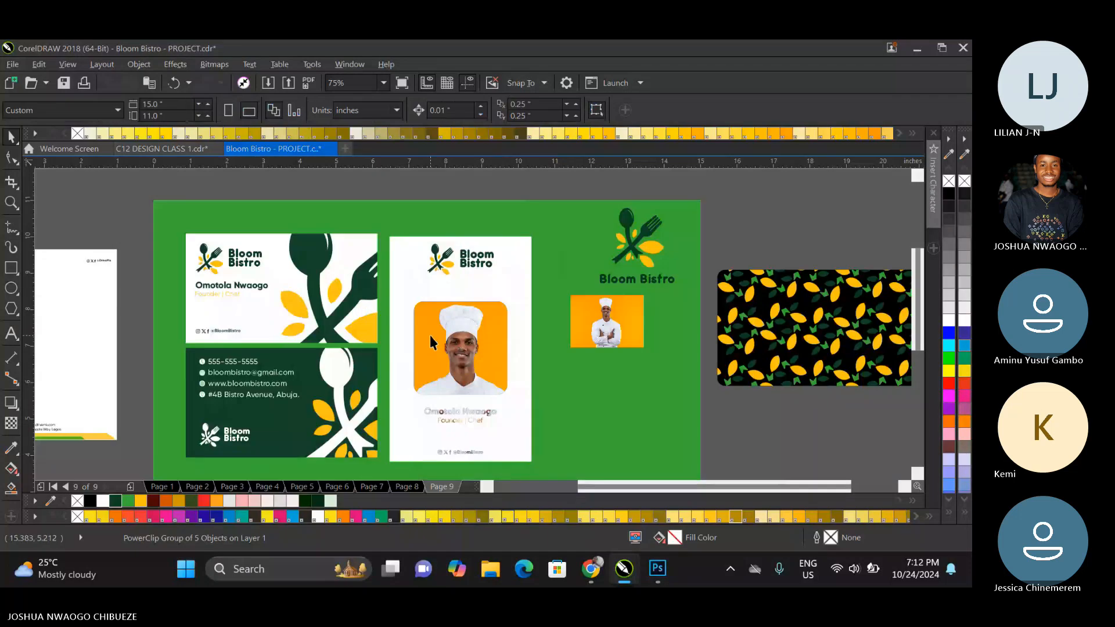
Ungroup the ID card's PowerClip group and open the rounded photo frame's PowerClip contents for editing.
click(431, 336)
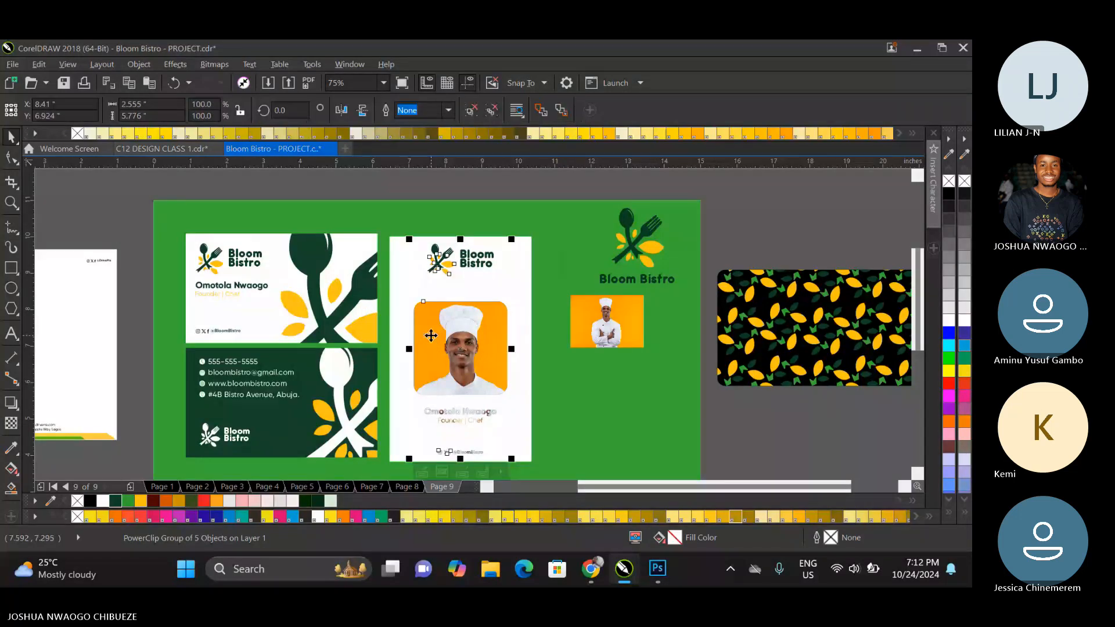
right_click(431, 336)
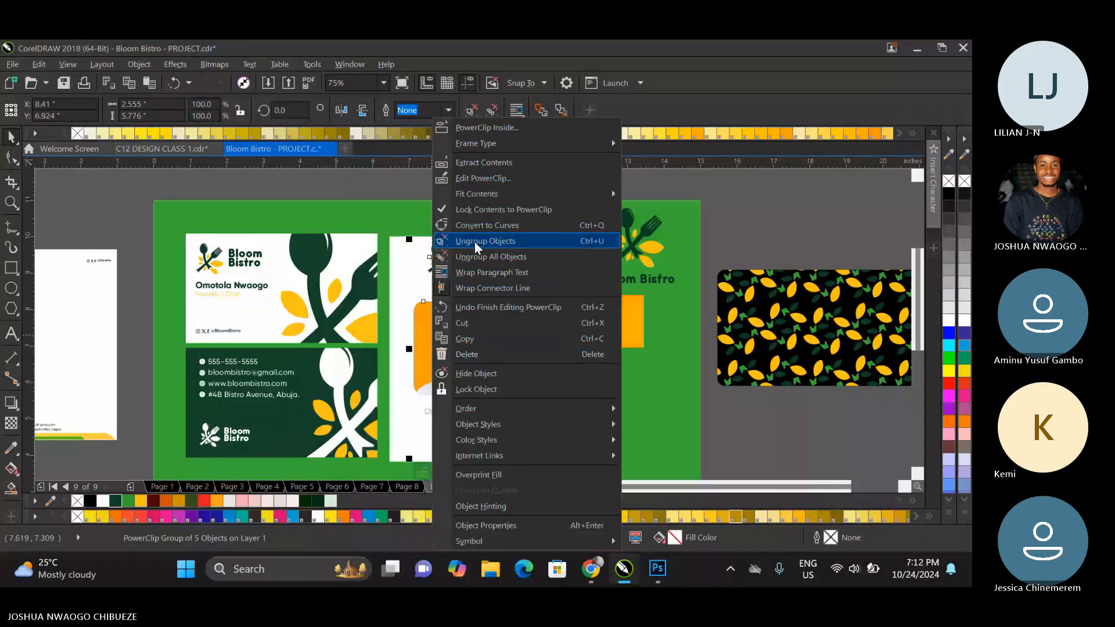
click(475, 241)
right_click(466, 344)
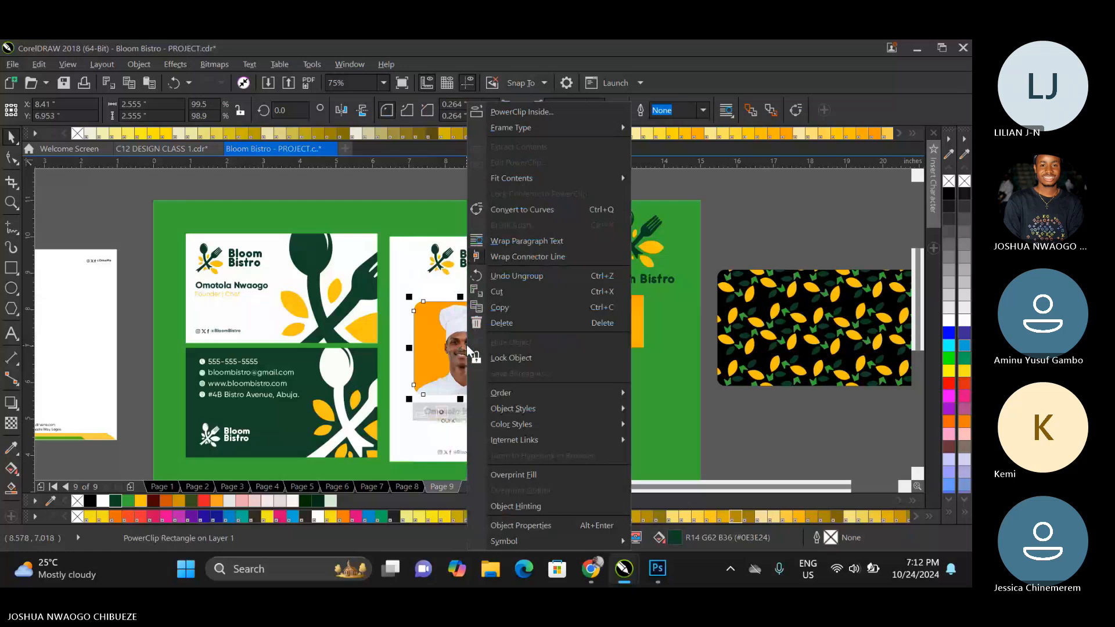
key(Escape)
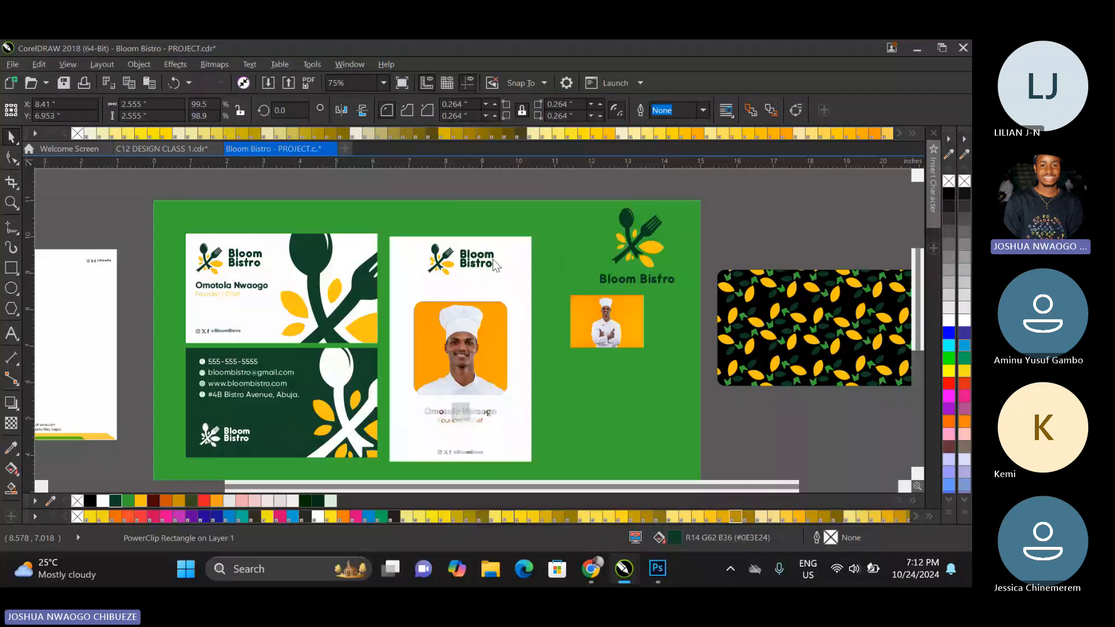
double_click(473, 343)
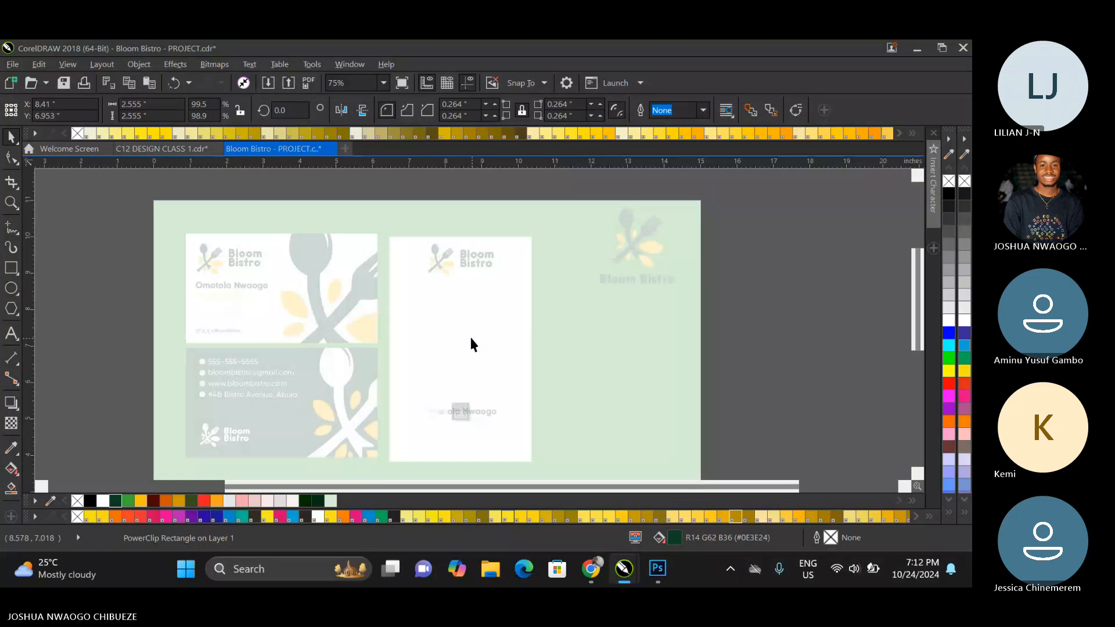
Switch to Chrome and agree to Adobe Express's terms to continue with the background-free chef image.
mouse_move(598, 580)
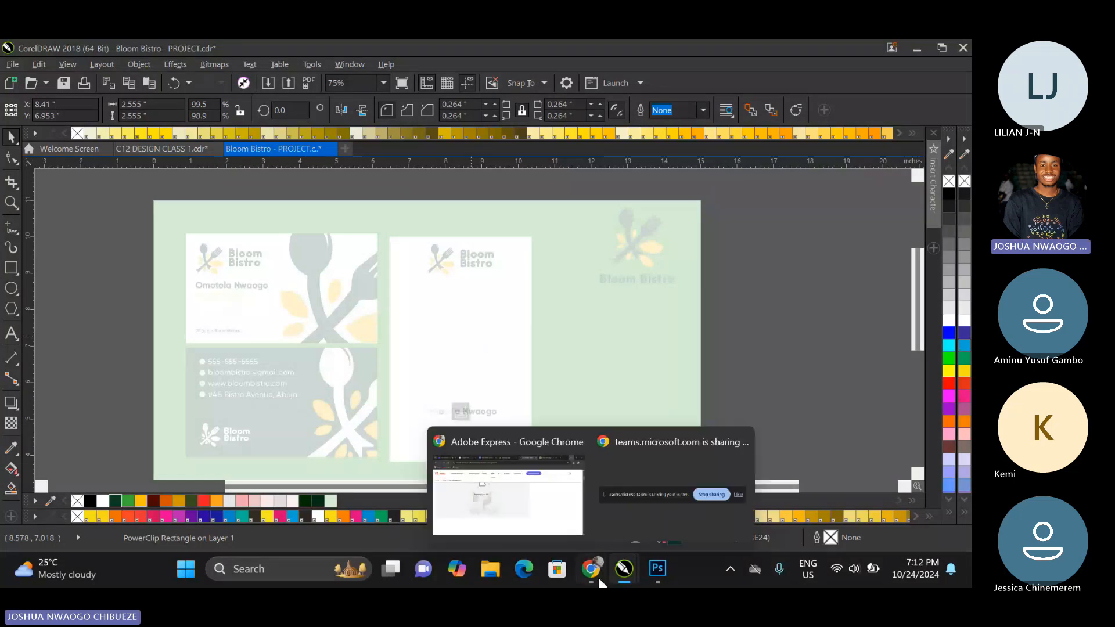
click(508, 493)
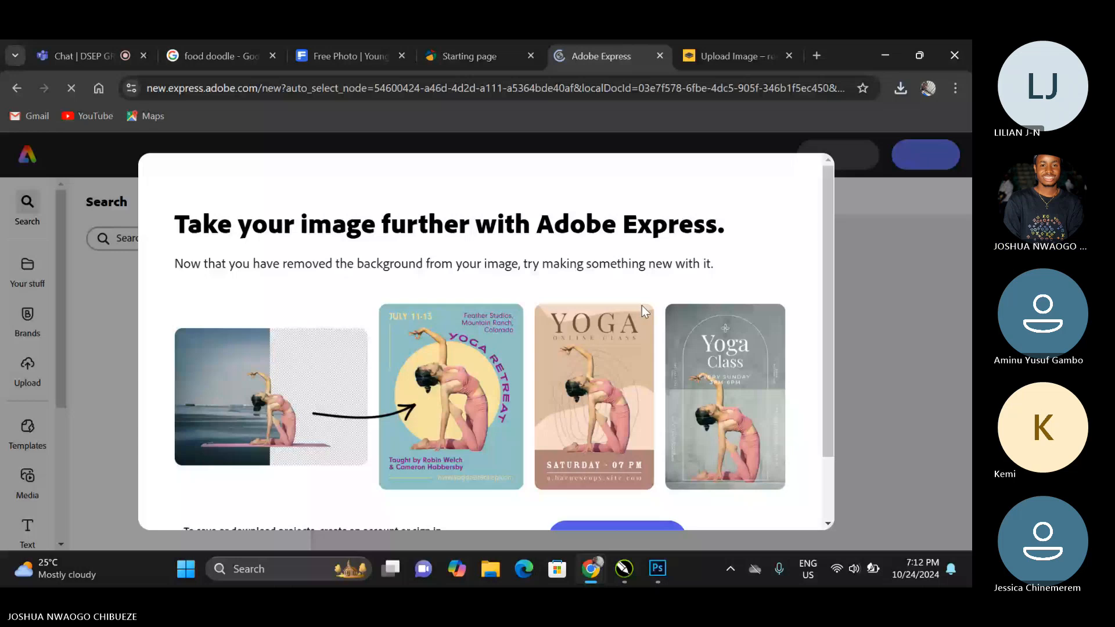
scroll(642, 305, down, 2)
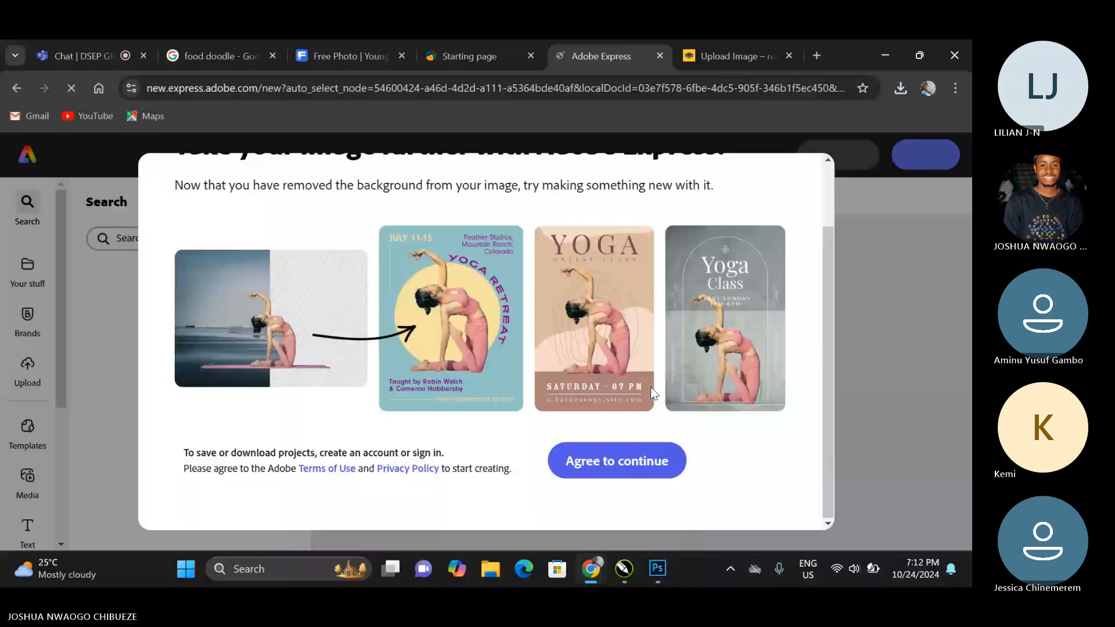
click(602, 463)
click(895, 92)
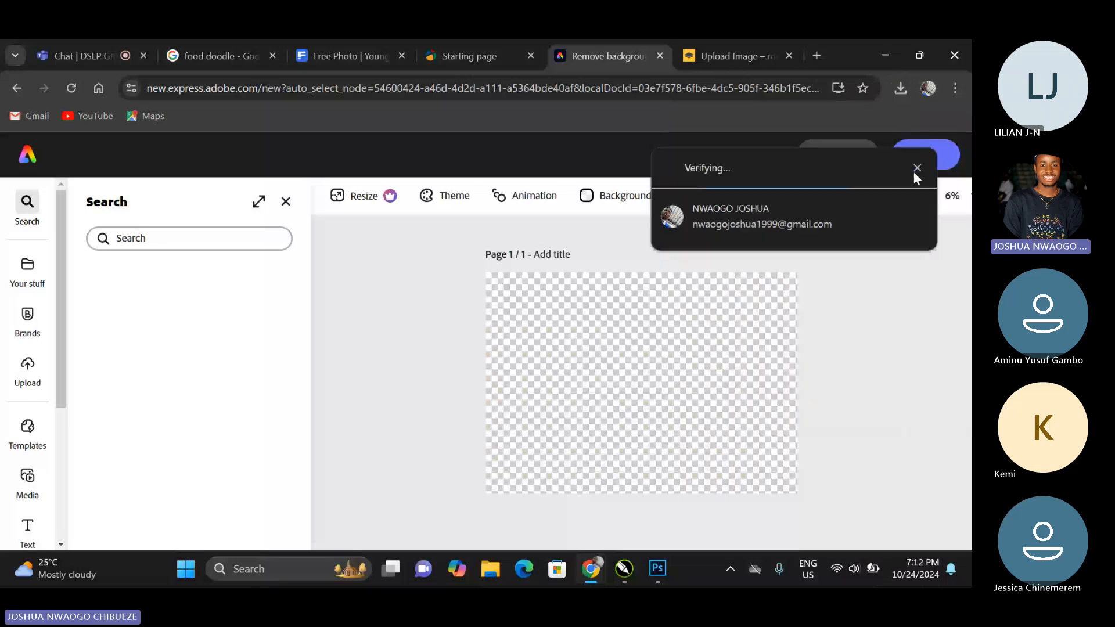
Switch back to CorelDRAW, select the chef photo inside the rounded frame's PowerClip, and finish editing the PowerClip.
key(alt+Tab)
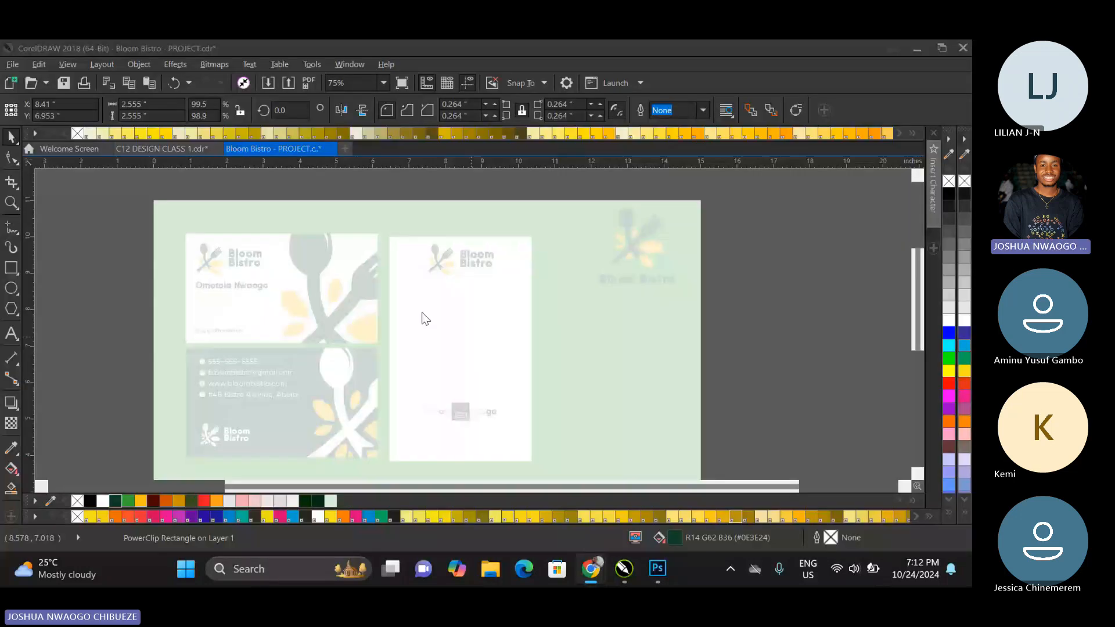
double_click(451, 343)
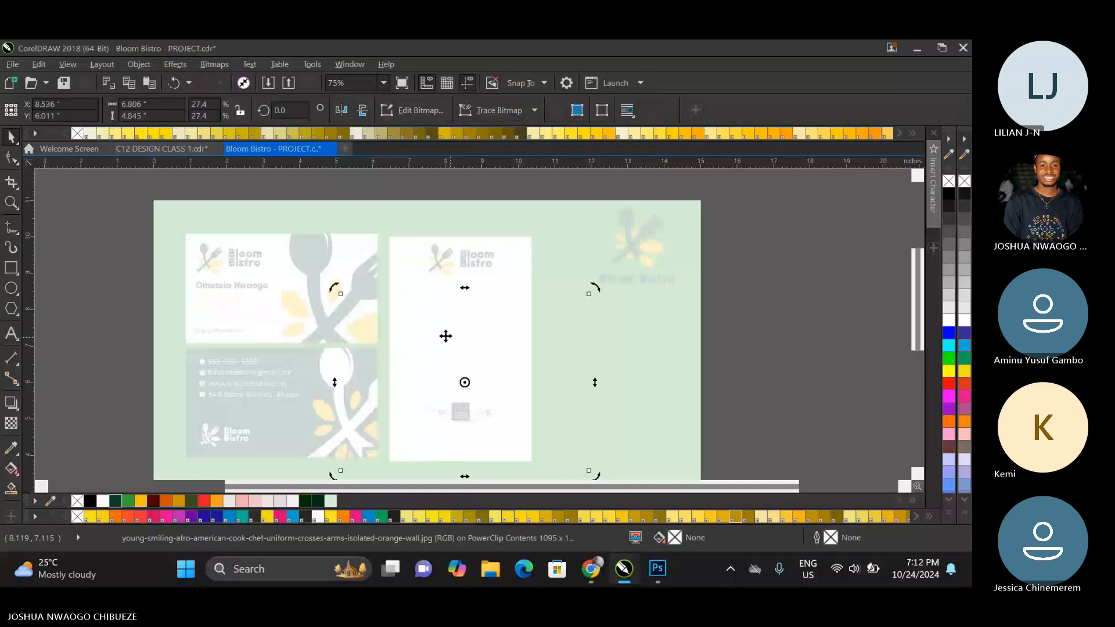
drag(451, 341, 465, 414)
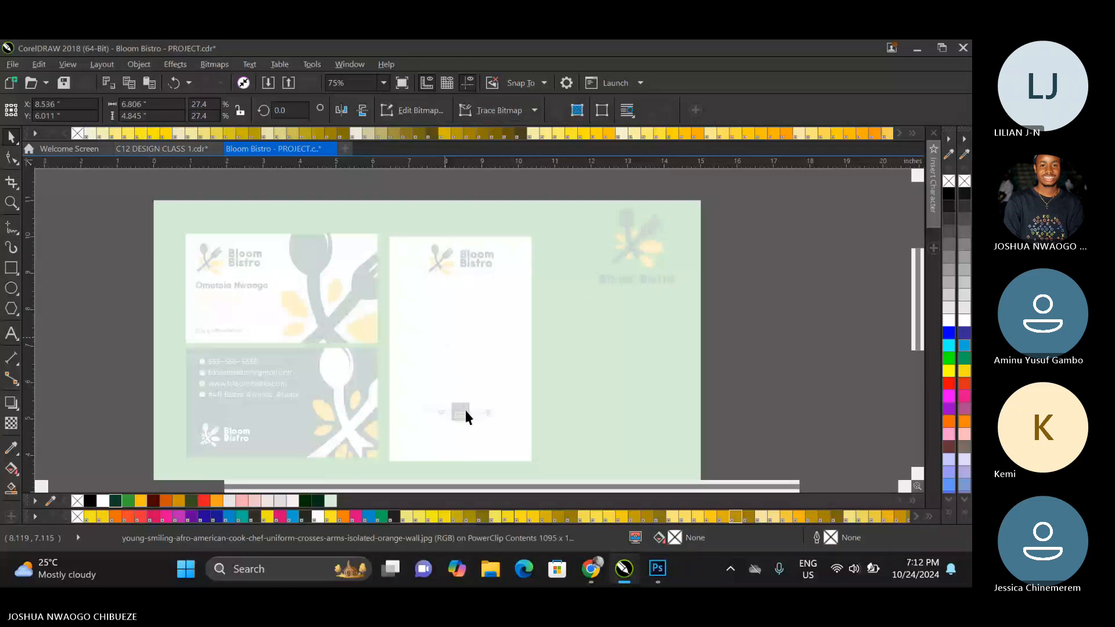
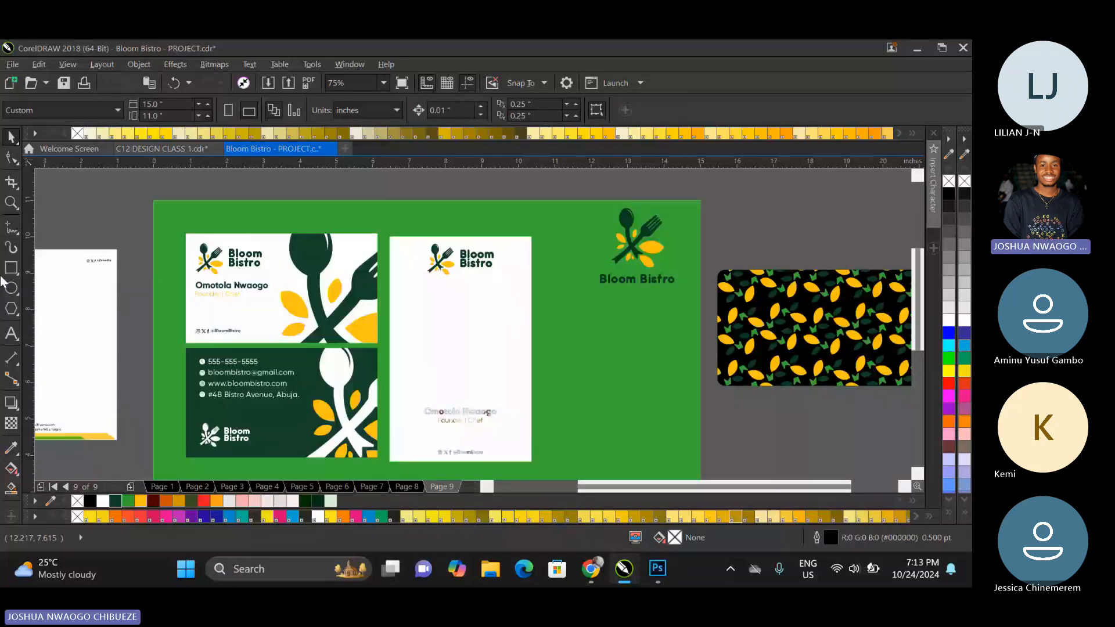
Draw a photo rectangle about 2.10 × 2.32 inches below the ID card's logo and delete the card's PowerClipped name, title and social text.
click(10, 268)
drag(419, 291, 495, 376)
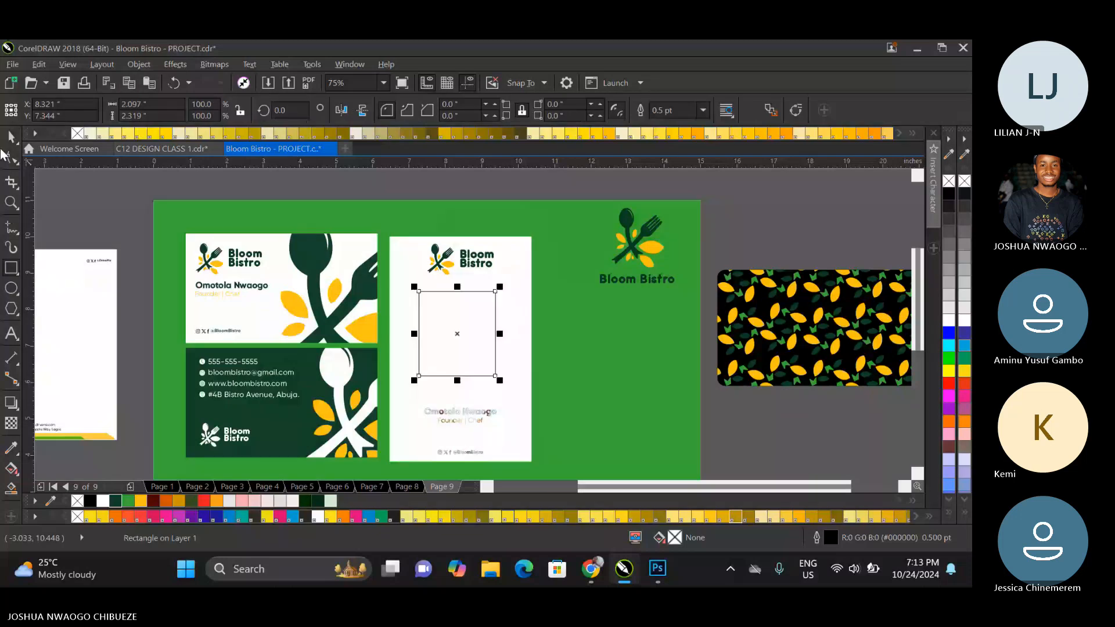
click(471, 410)
key(Delete)
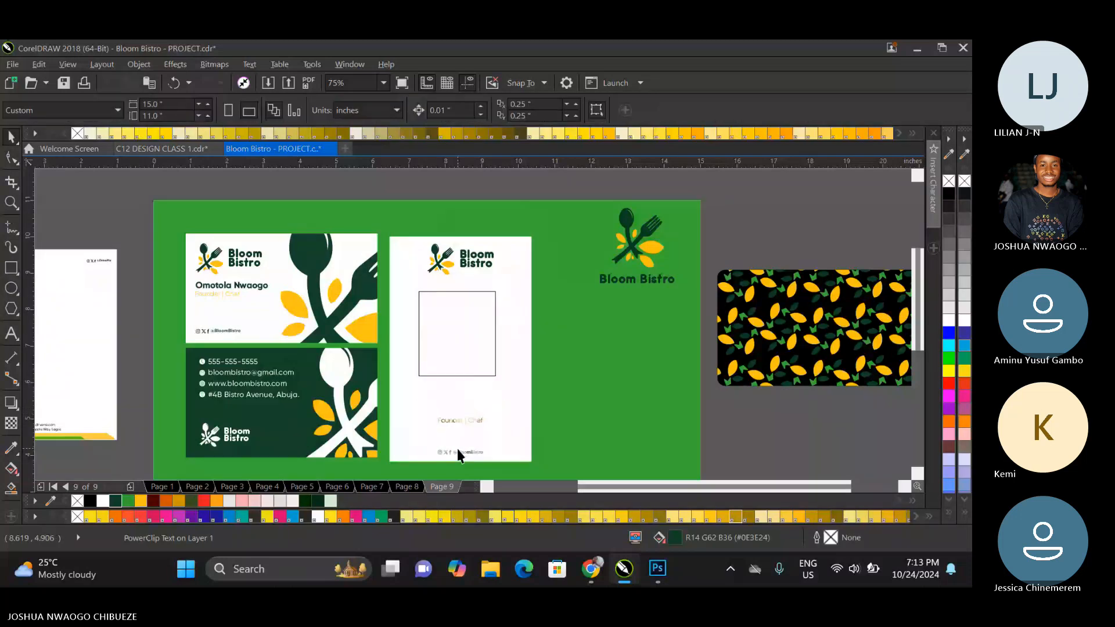
click(458, 450)
key(Delete)
click(457, 419)
key(Delete)
Copy the name-and-title text and the social handles from the white business card onto the ID card, below the photo rectangle.
click(465, 258)
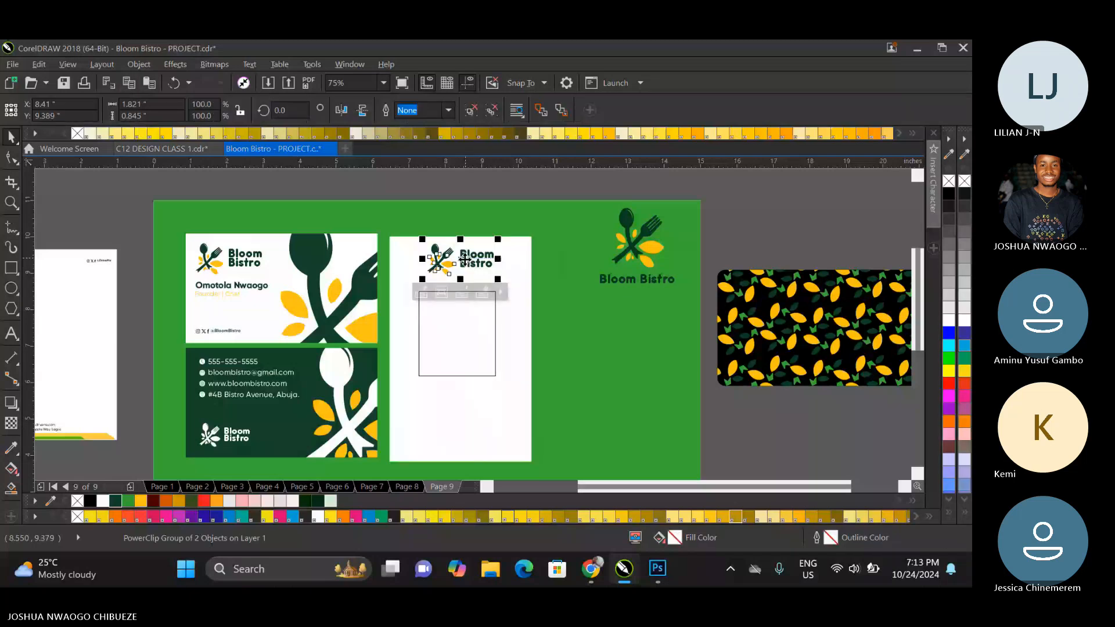
click(216, 287)
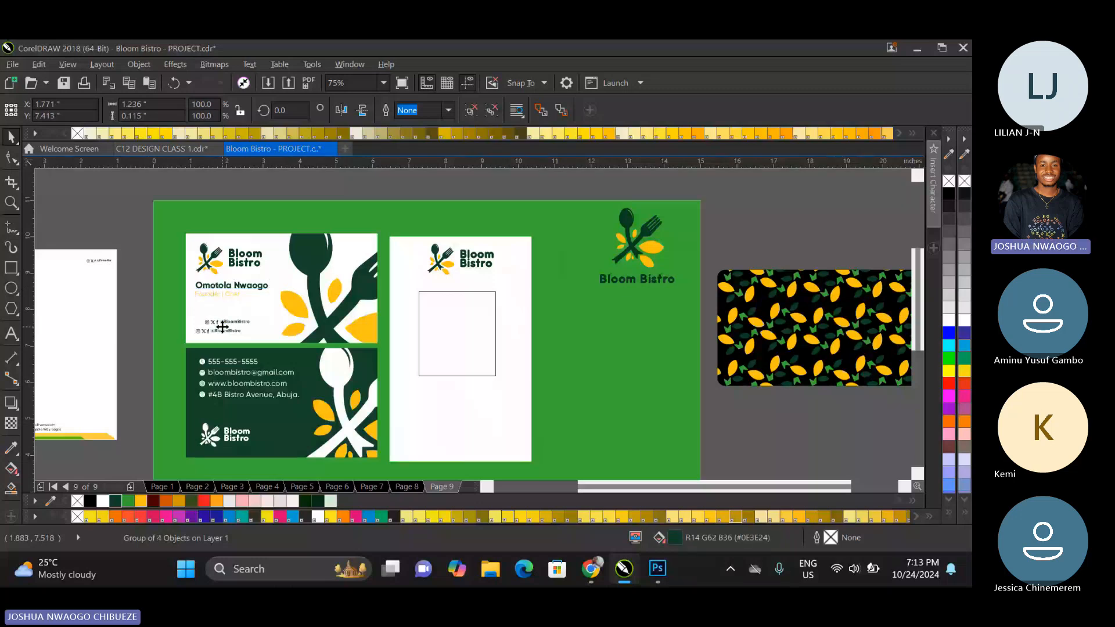
drag(213, 335, 450, 449)
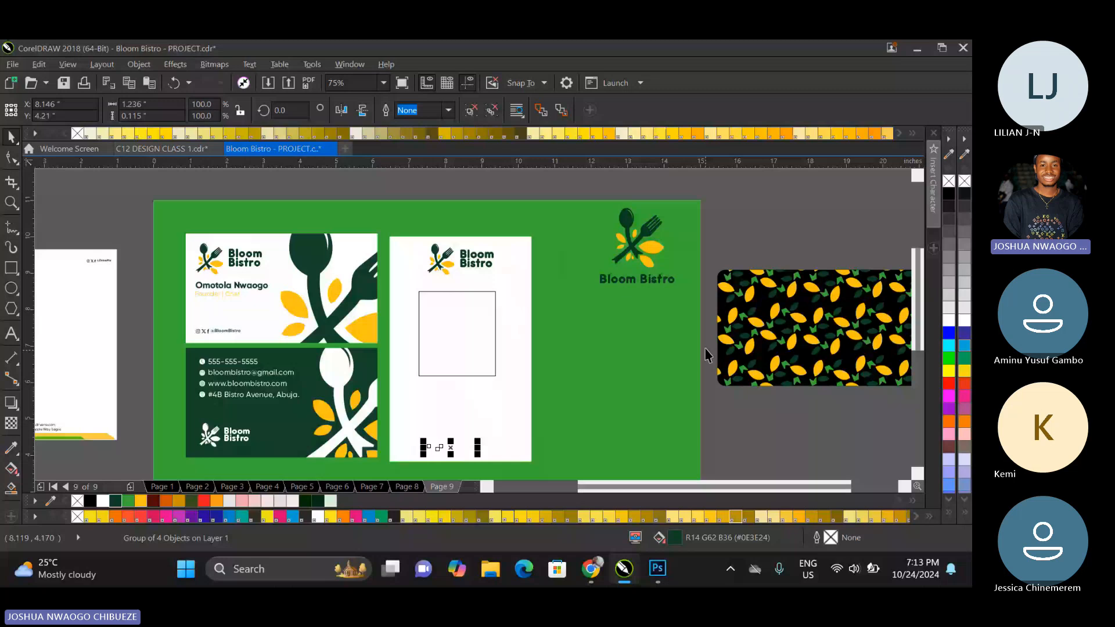
Ungroup the copied name and title, center-align them with the social handles, and group the three items.
drag(705, 348, 385, 455)
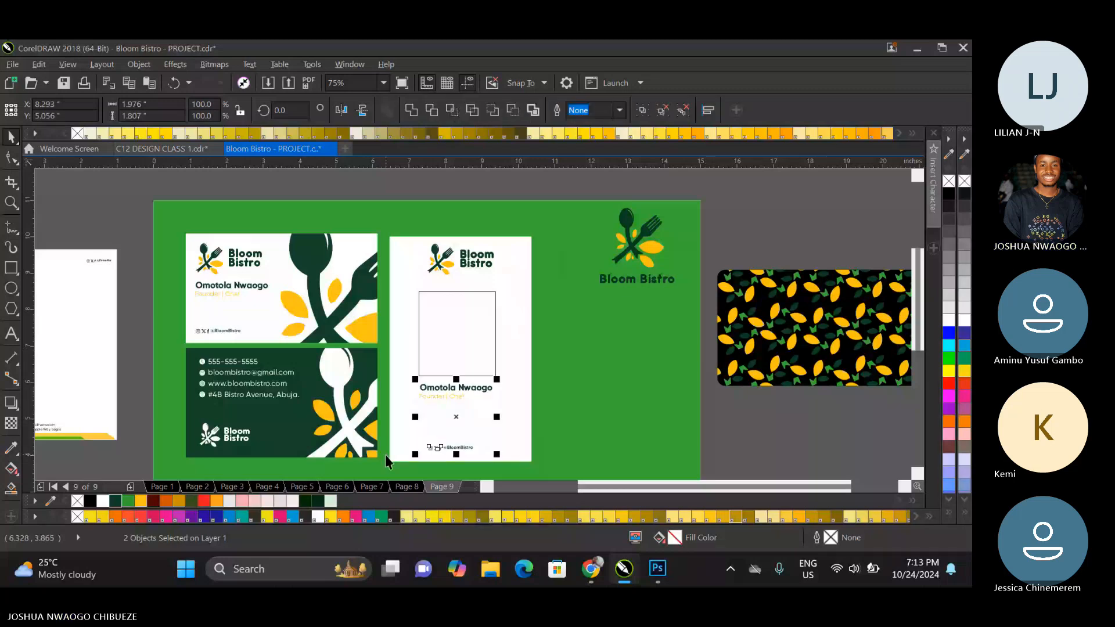
right_click(443, 395)
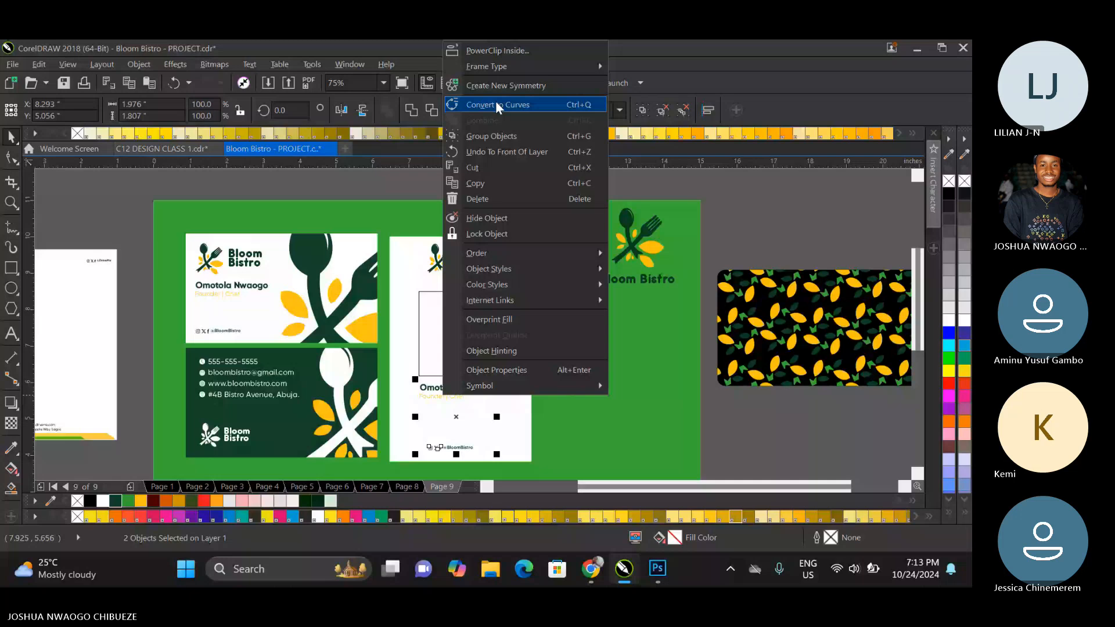
click(738, 233)
right_click(449, 396)
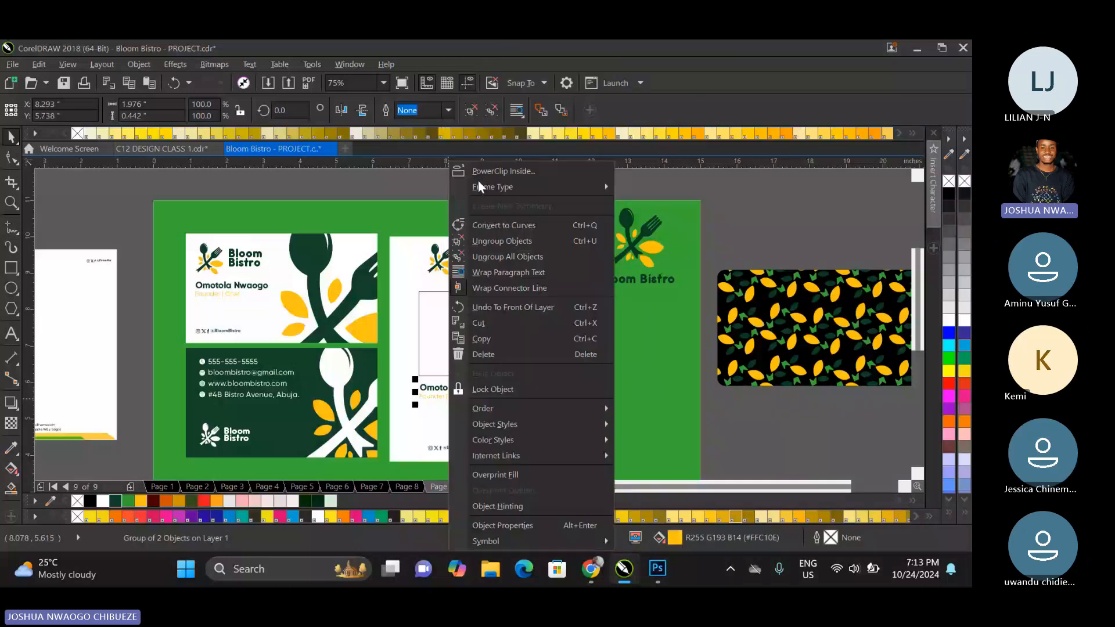
click(502, 241)
shift+click(456, 447)
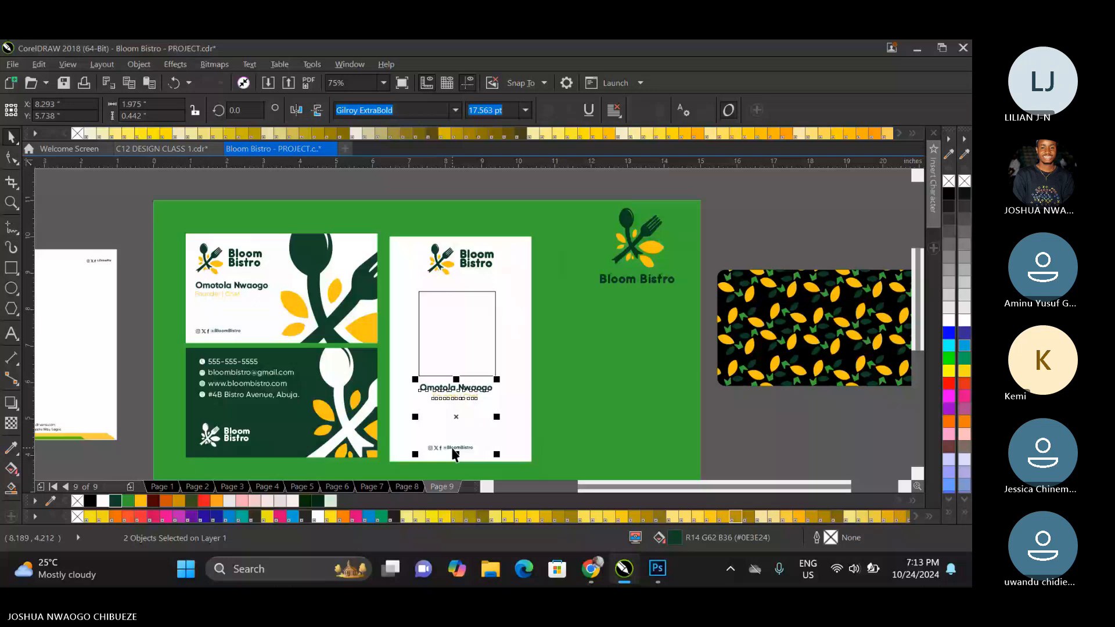
key(c)
key(ctrl+g)
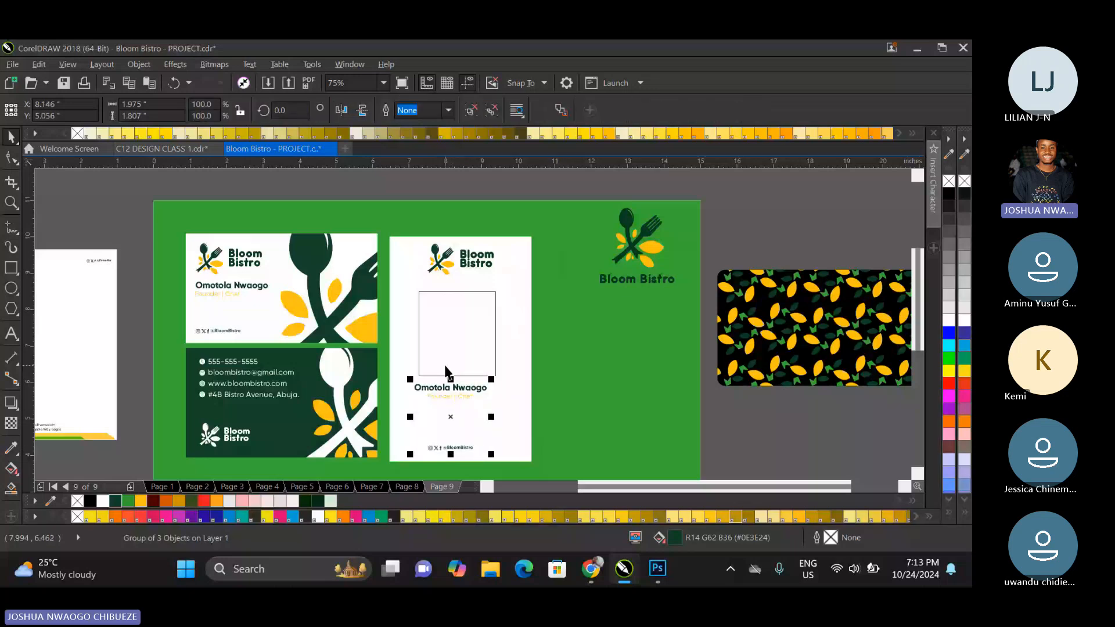
Center-align and group the ID card's logo, photo rectangle and text, and center the group vertically on the white card.
shift+click(446, 353)
shift+click(452, 265)
key(c)
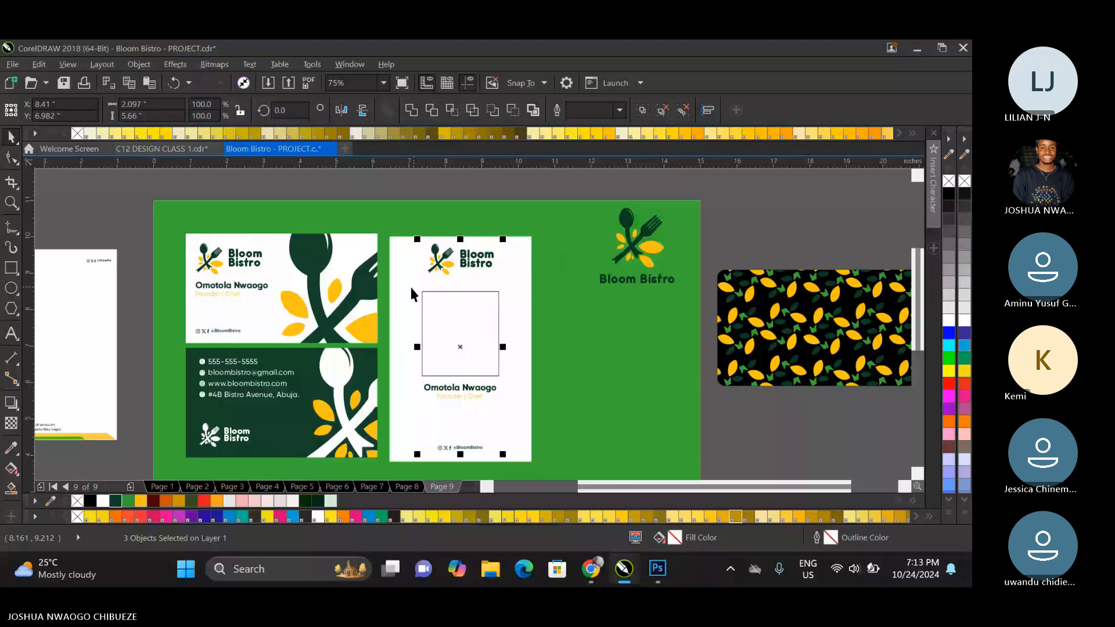
key(ctrl+g)
shift+click(411, 288)
key(e)
click(83, 174)
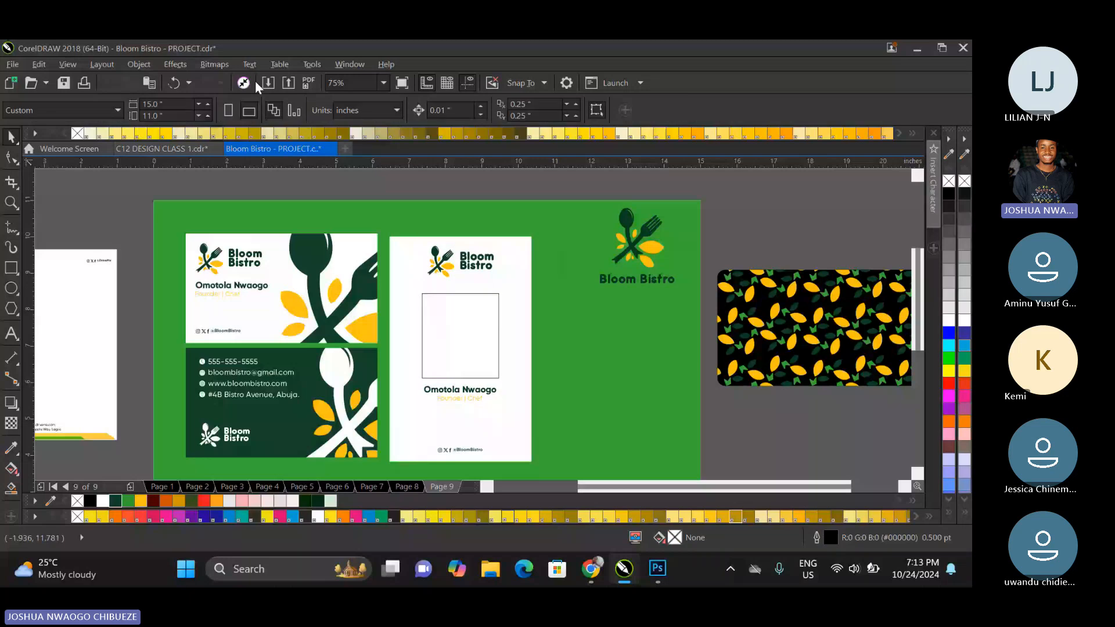
Import the chef cut-out image named "file" from Downloads and place it on page 9.
key(ctrl+i)
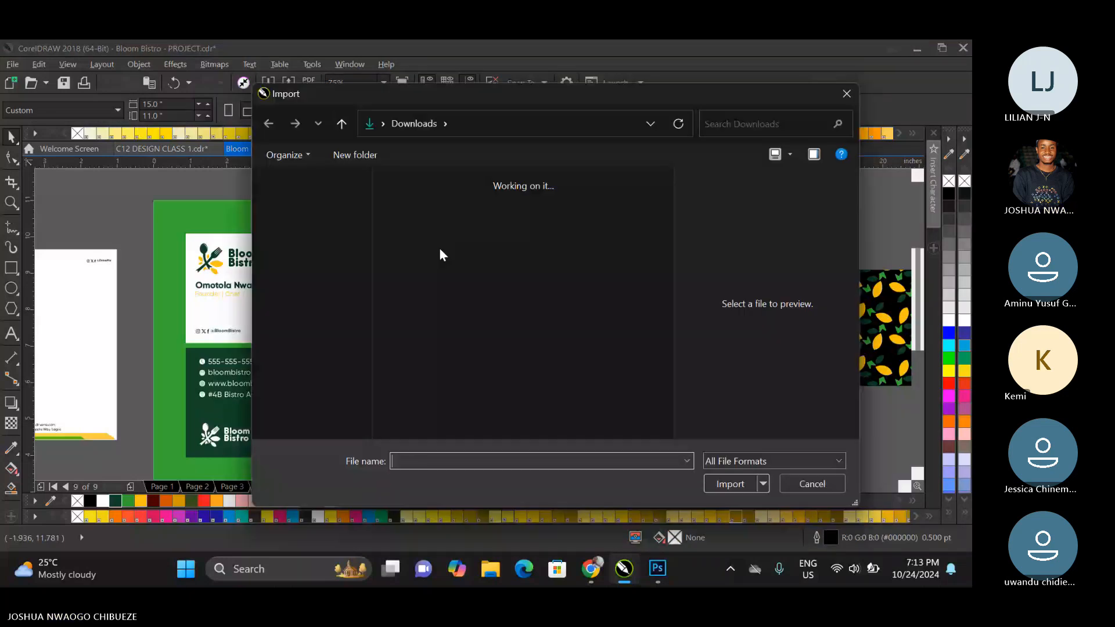
click(412, 224)
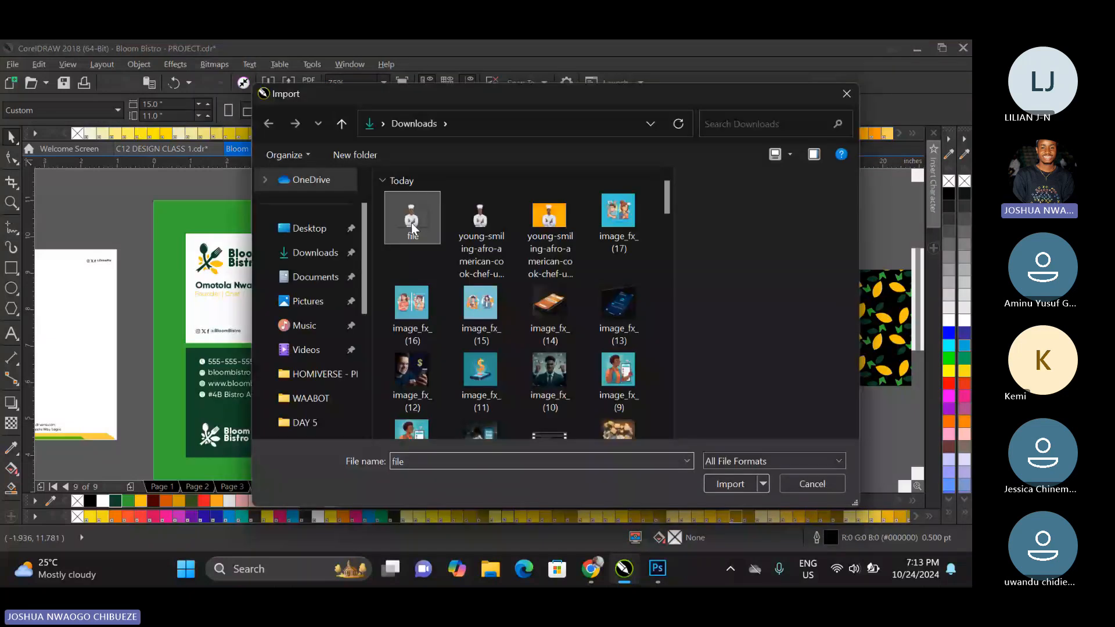
double_click(412, 227)
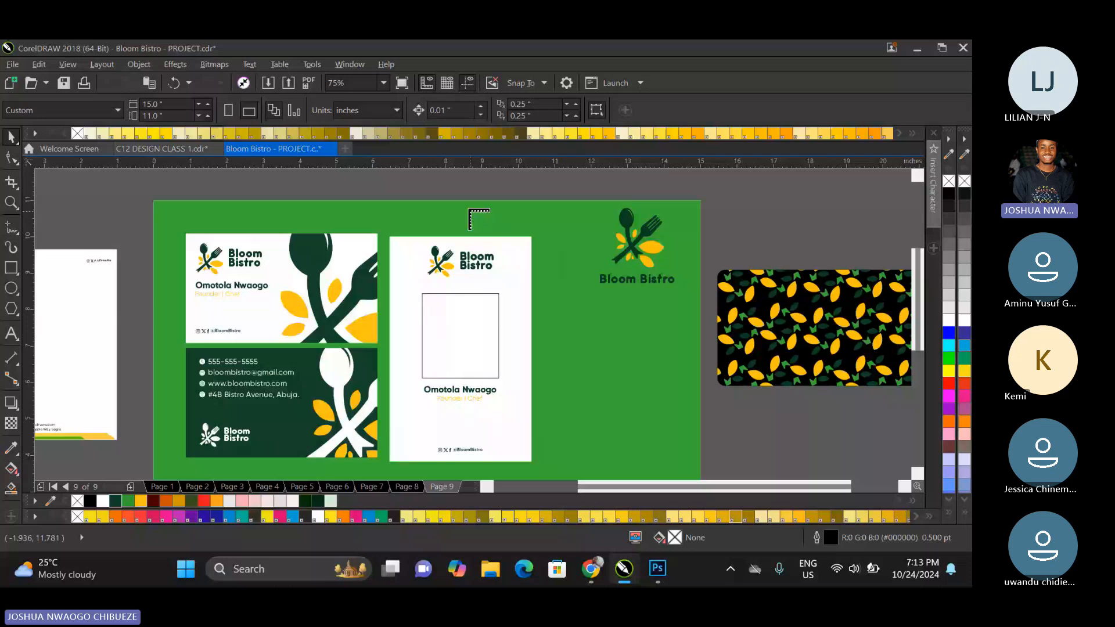
click(470, 210)
Crop the empty area beside the chef cut-out with the Shape tool and scale the image down to about 3.46 × 5.48 inches.
scroll(472, 221, down, 4)
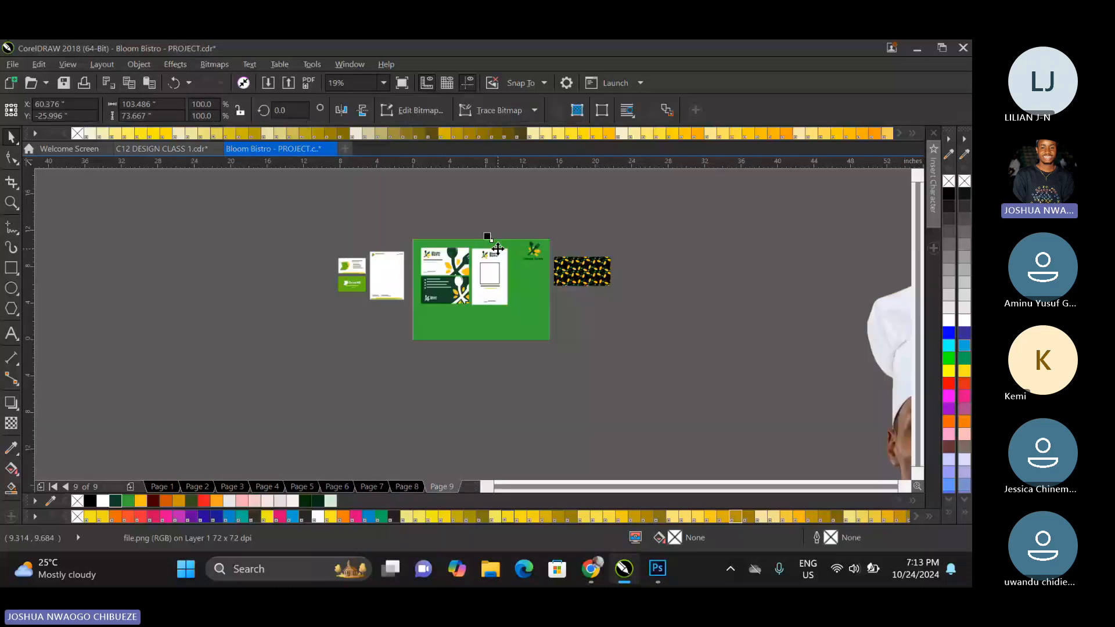
scroll(498, 249, down, 3)
click(428, 255)
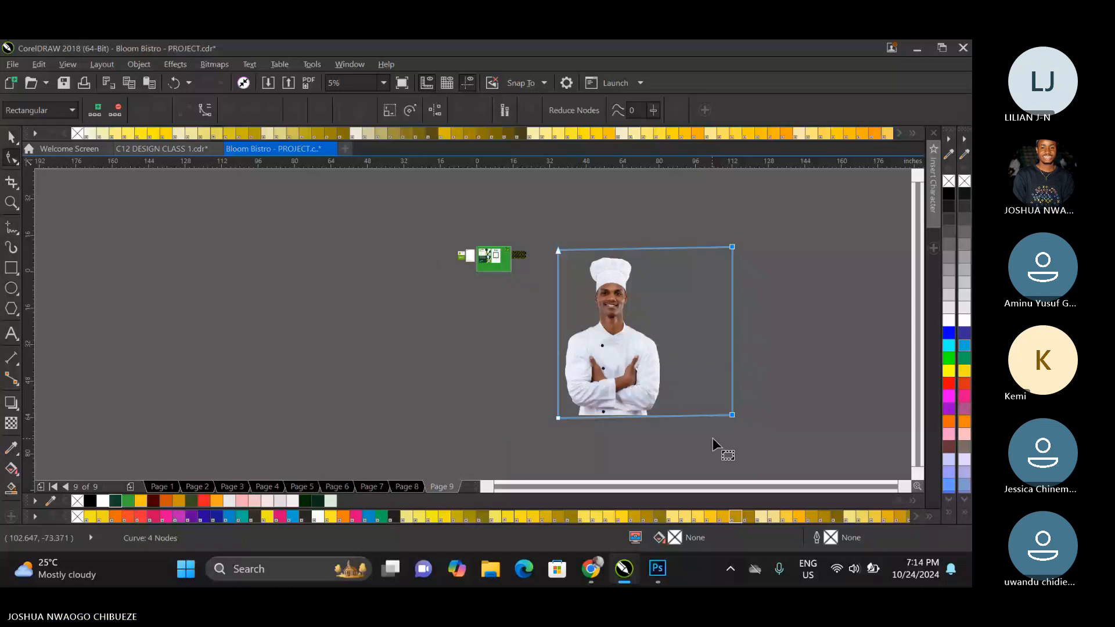
drag(732, 415, 667, 412)
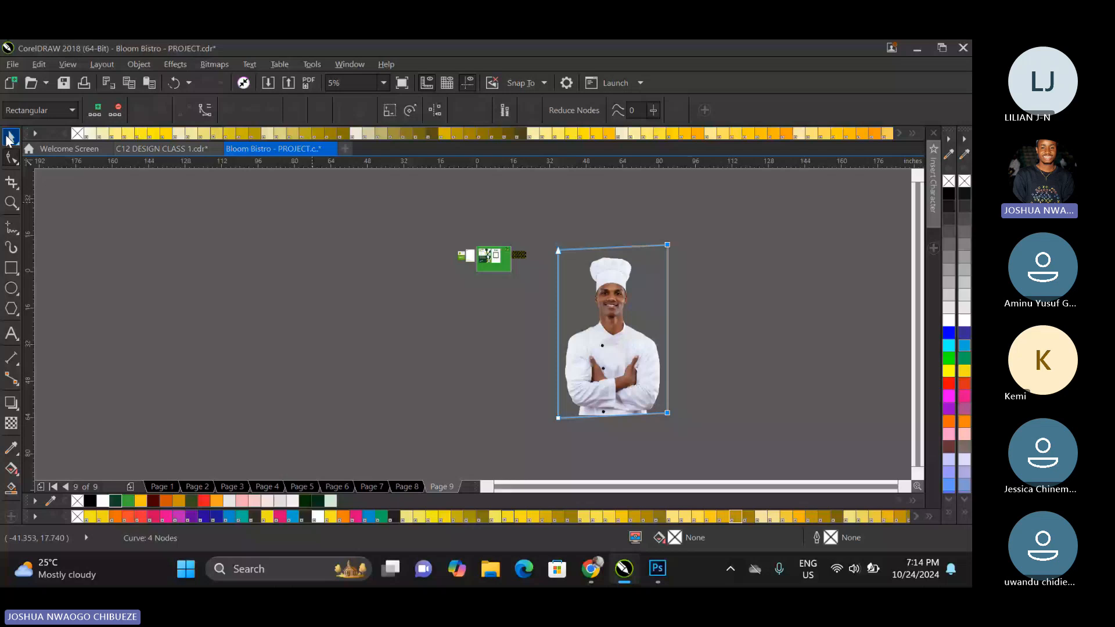
click(9, 138)
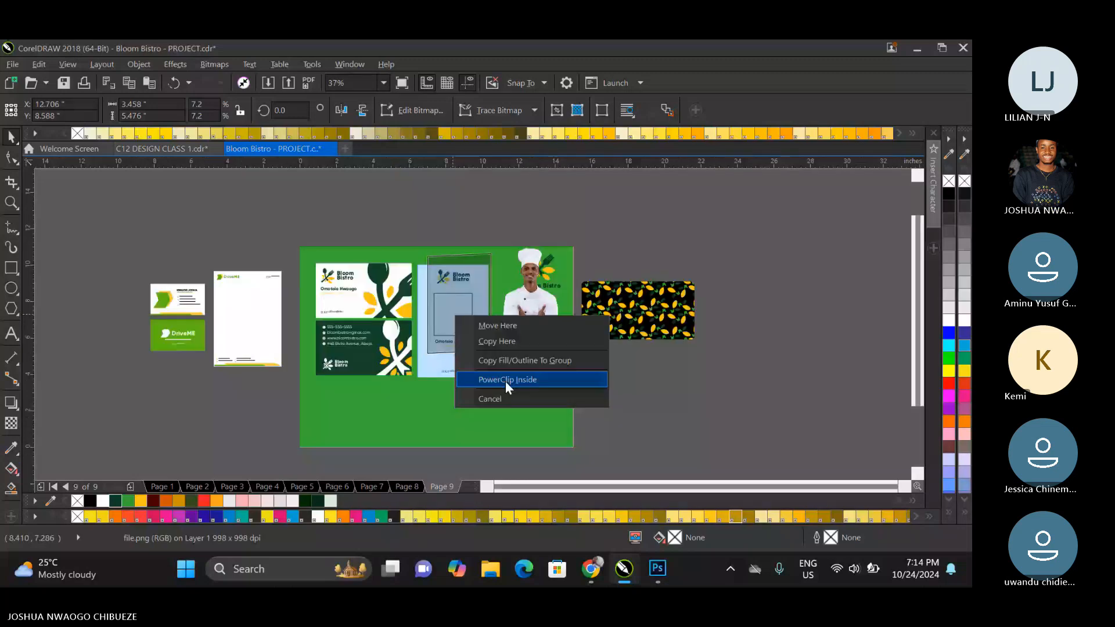
Try to PowerClip the chef cut-out inside the ID card's grouped elements and undo the placement.
click(505, 381)
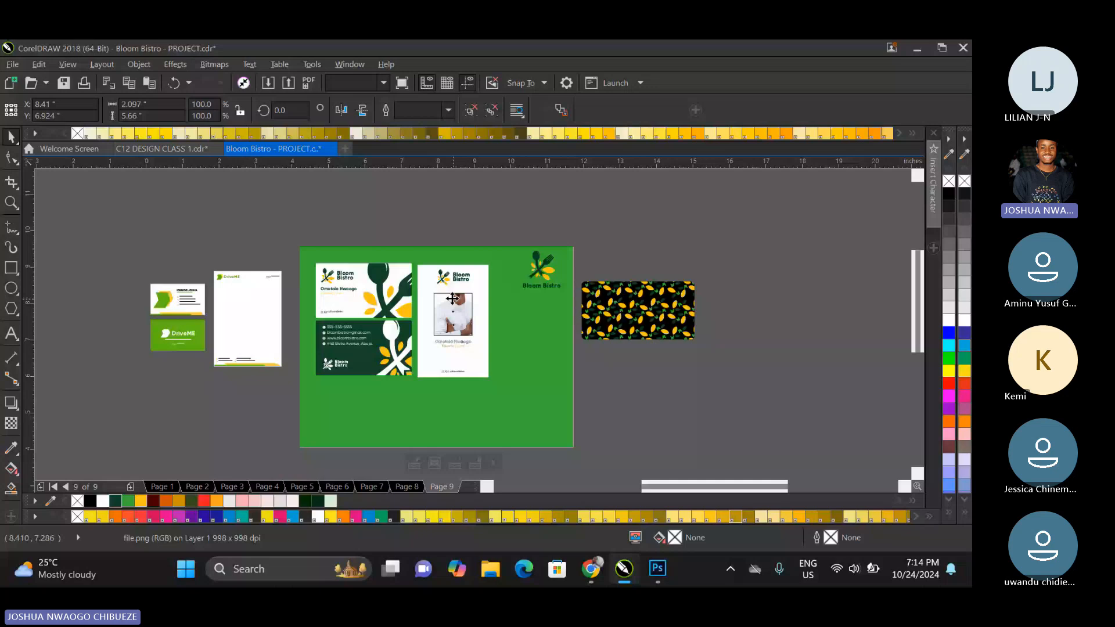
scroll(452, 298, up, 3)
right_click(438, 306)
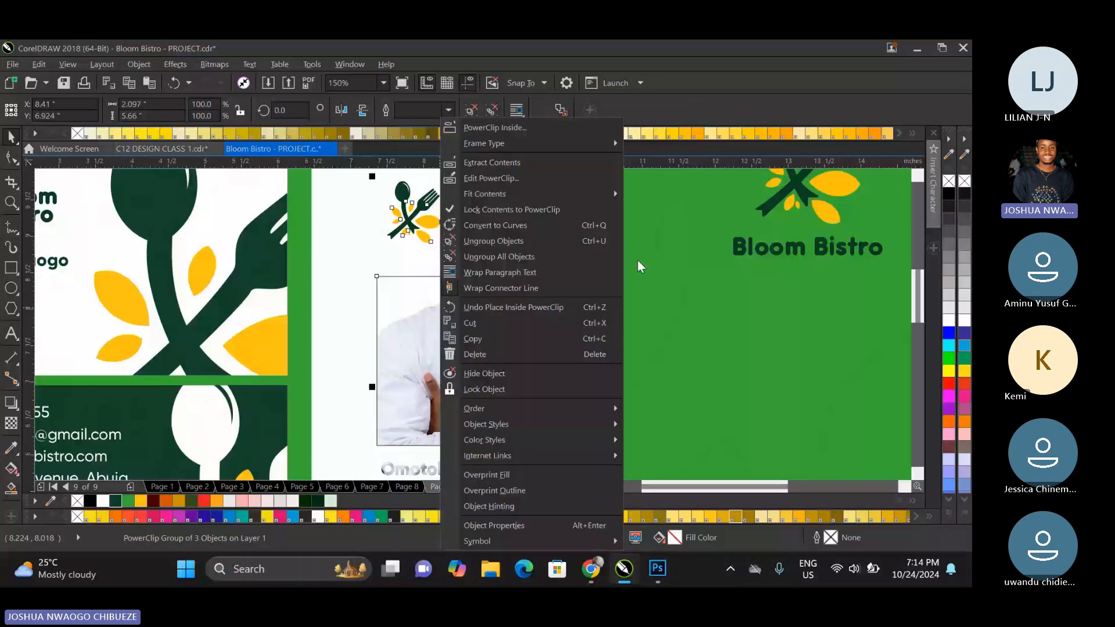
key(ctrl+z)
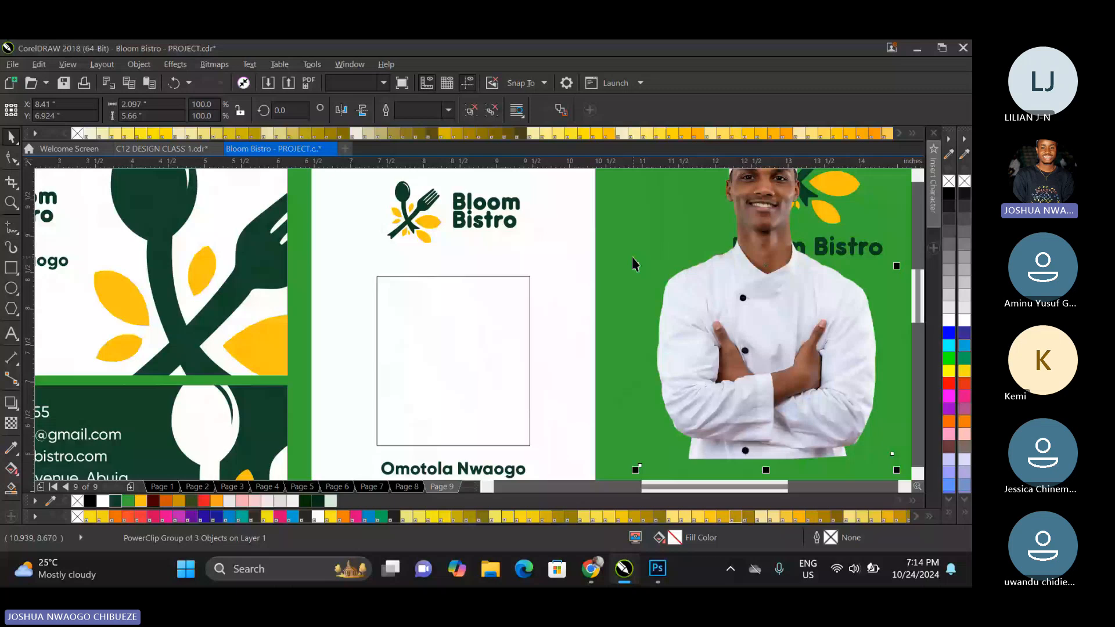
Ungroup the ID card's logo, rectangle and text, and PowerClip the chef cut-out inside the photo rectangle.
key(ctrl+u)
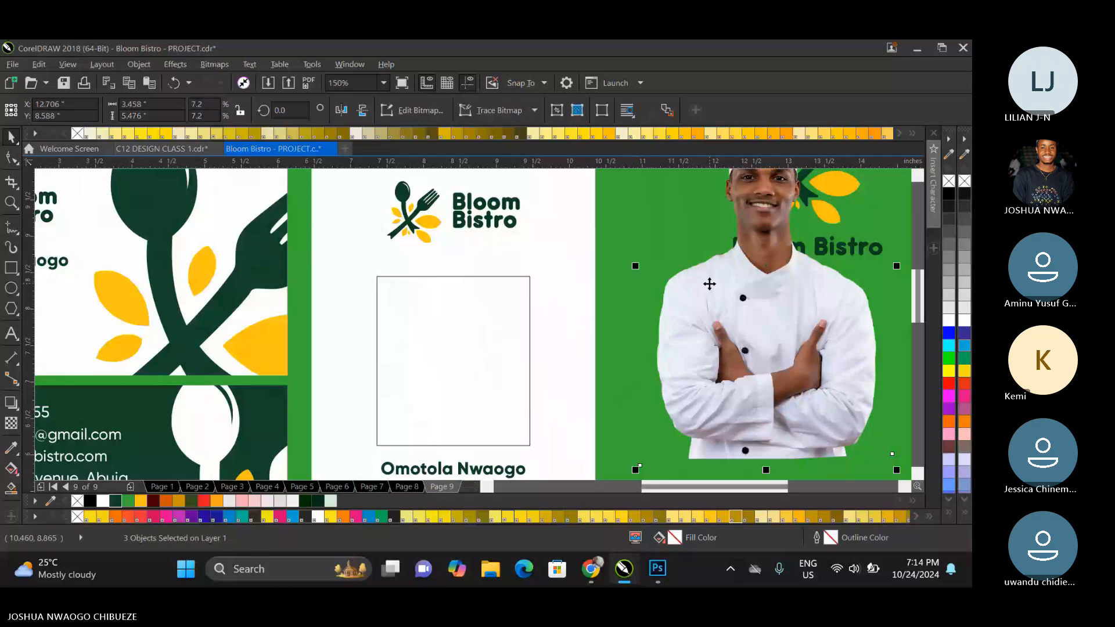
drag(710, 283, 453, 302)
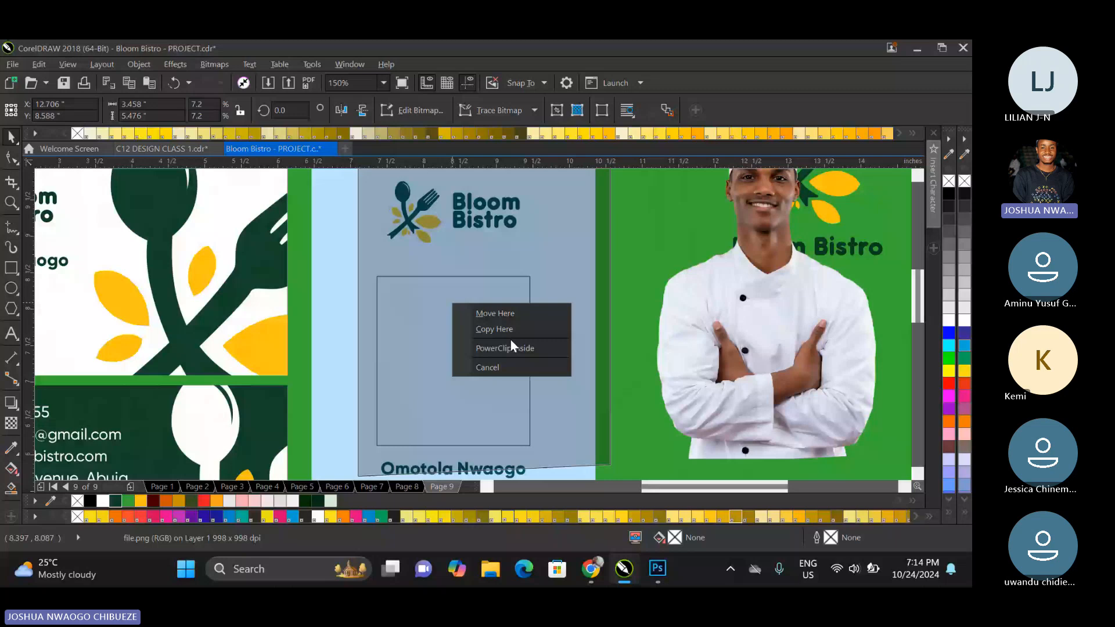
click(511, 348)
Fit the chef cut-out to the photo rectangle, enlarge it inside the PowerClip to about 2.61 × 4.14 inches, and finish editing.
right_click(511, 348)
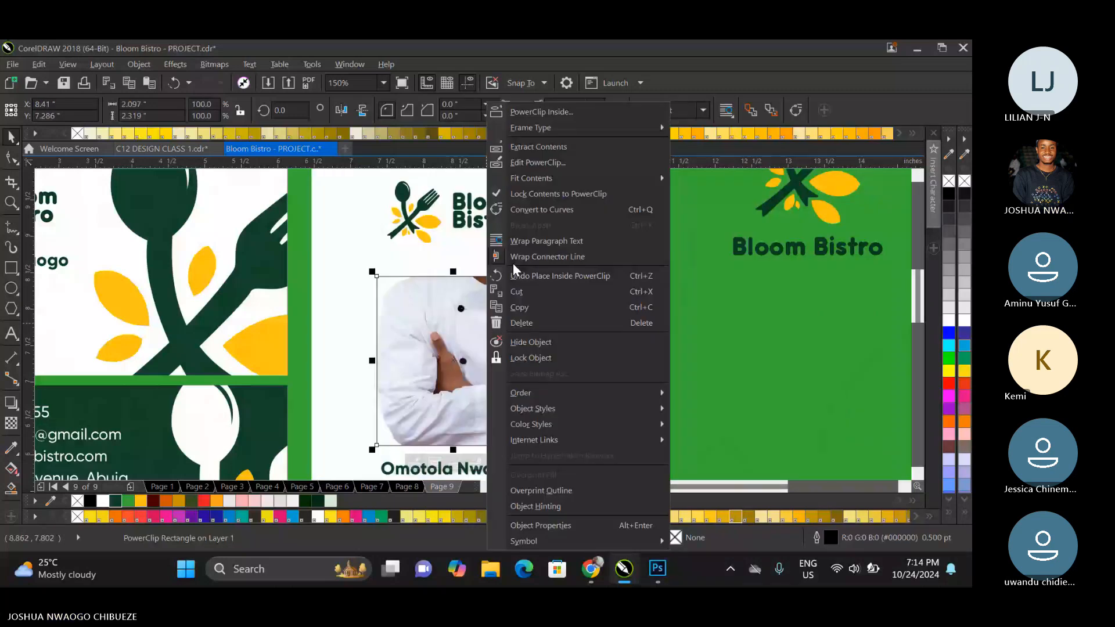
mouse_move(531, 178)
click(693, 217)
right_click(479, 326)
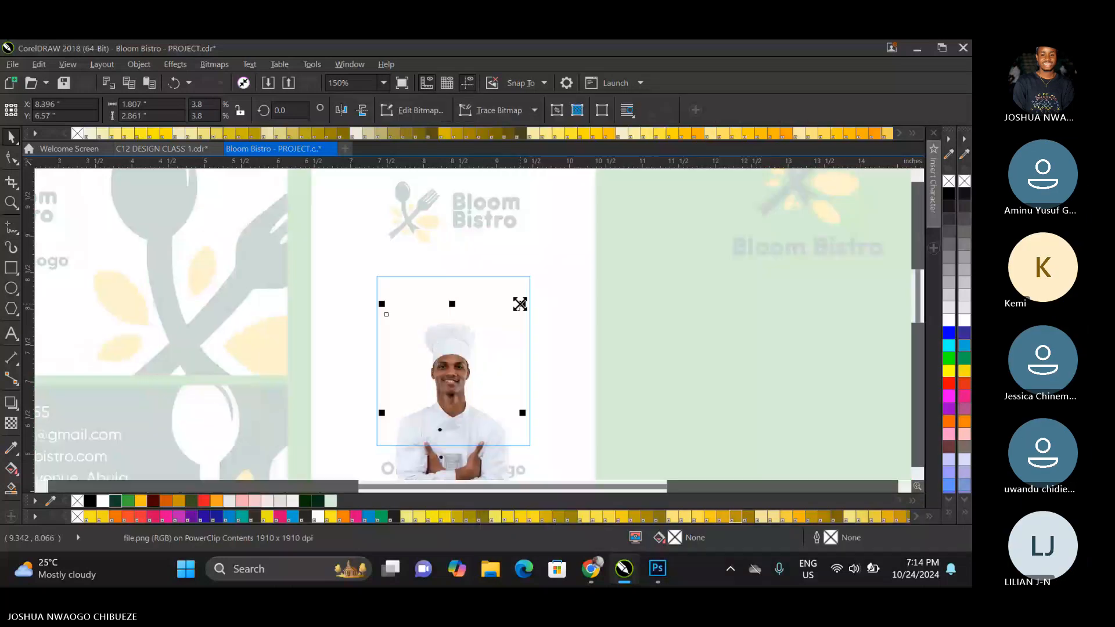
drag(520, 304, 542, 276)
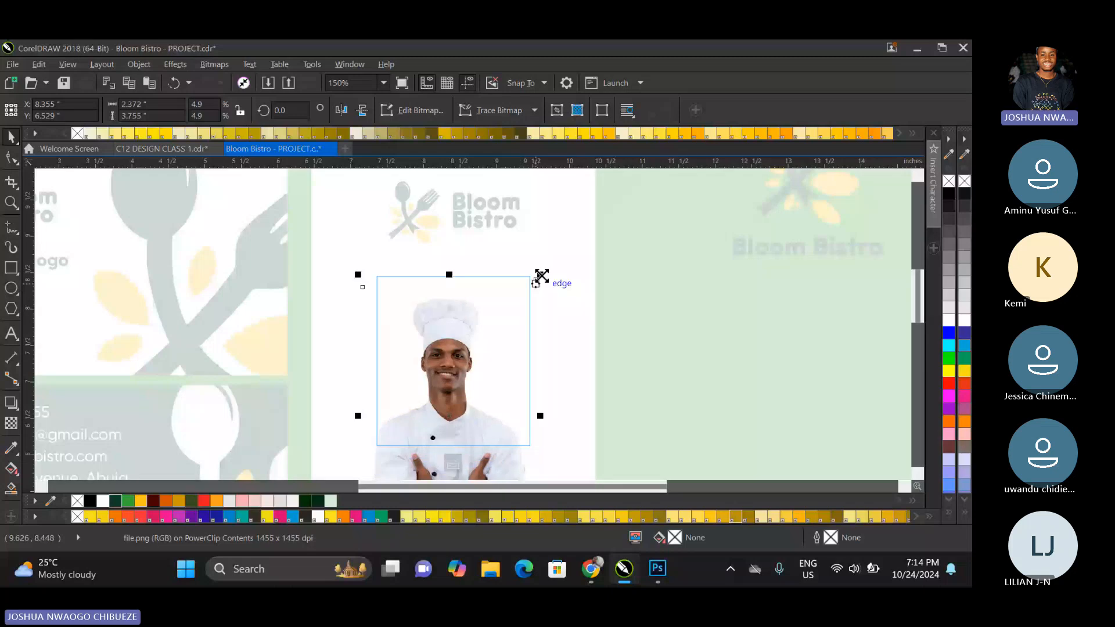
drag(541, 276, 556, 259)
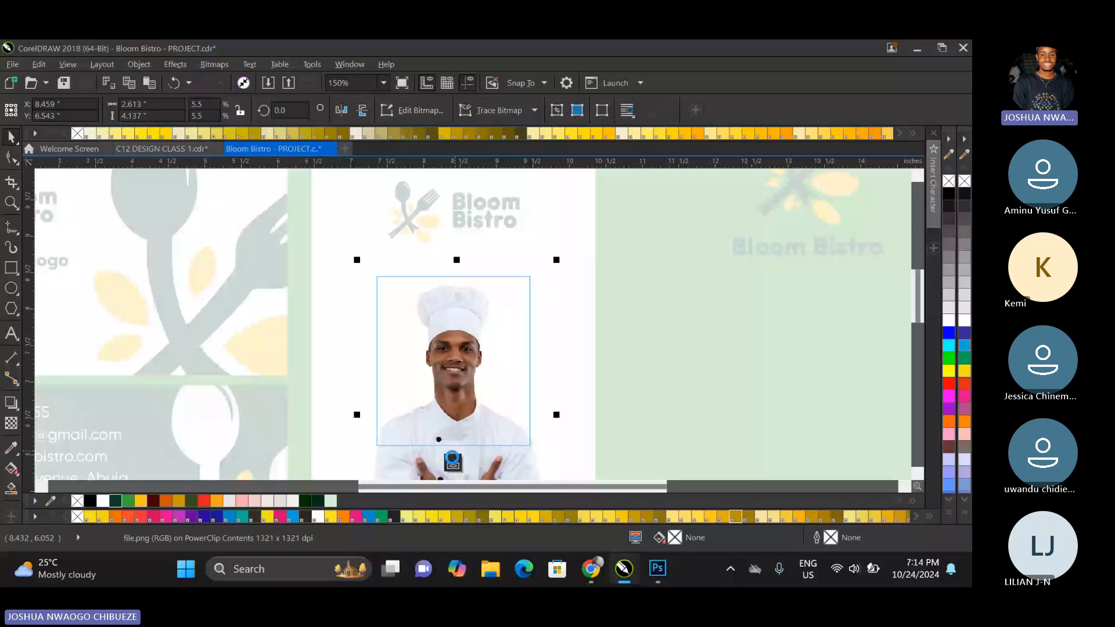
click(452, 460)
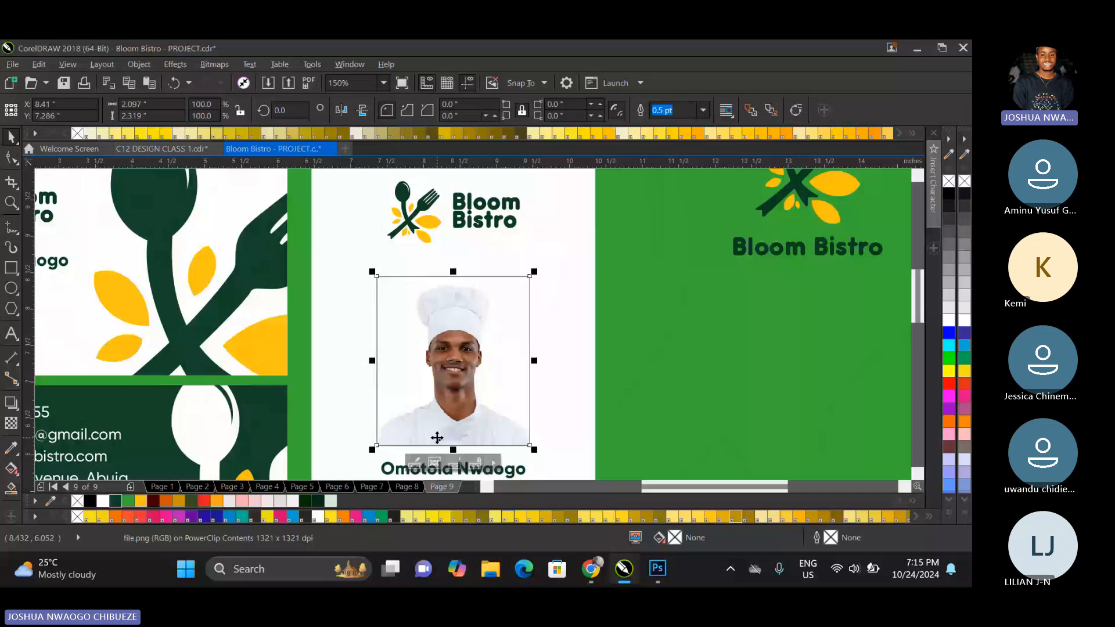
Remove the photo rectangle's outline and recolor its background, trying green before the brand yellow #FFC10E.
right_click(77, 500)
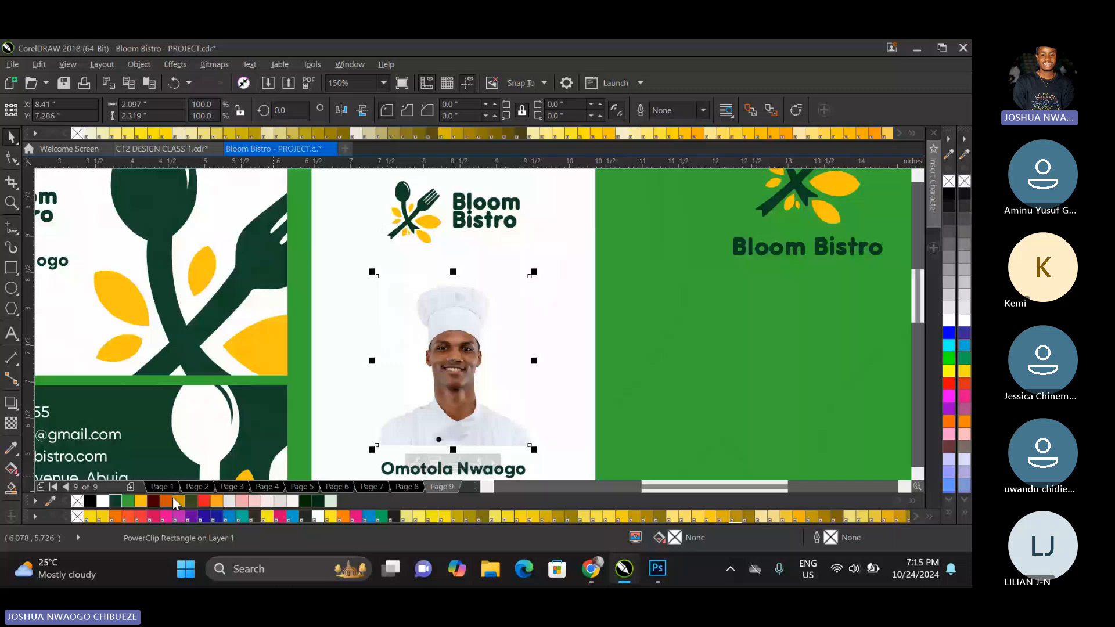
click(128, 501)
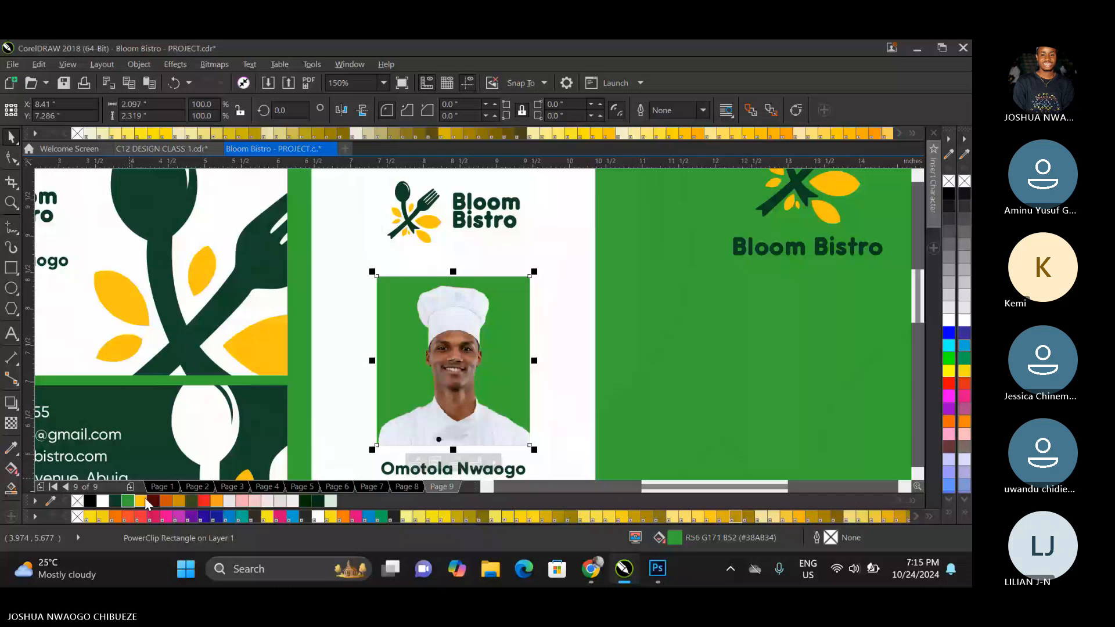
Enlarge the chef inside the photo rectangle to about 2.81 × 4.45 inches and finish editing the PowerClip.
click(449, 459)
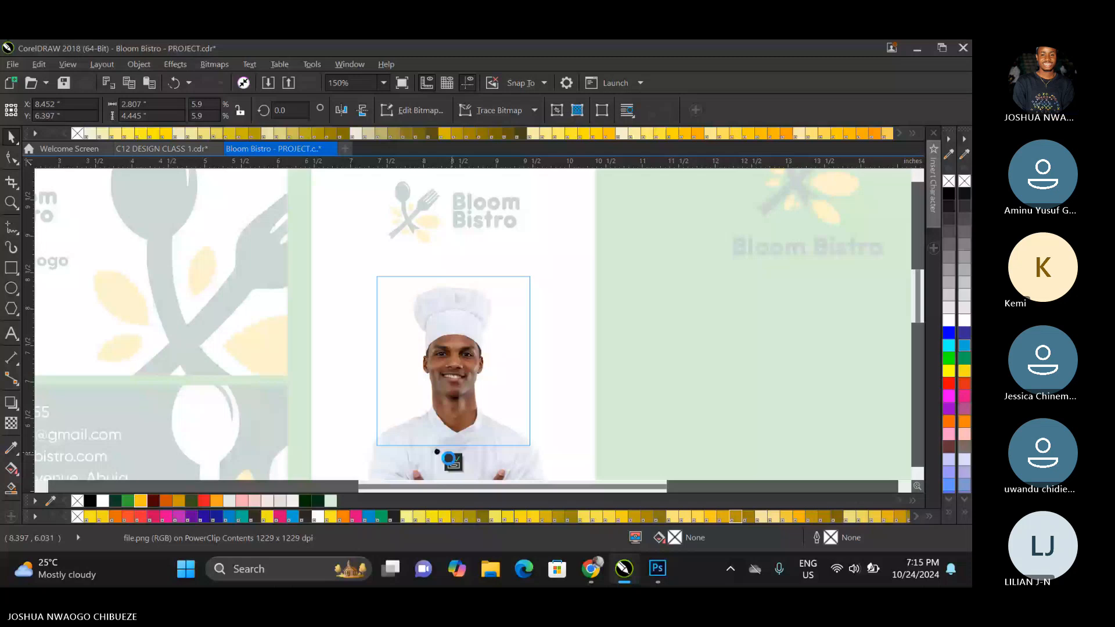
click(449, 459)
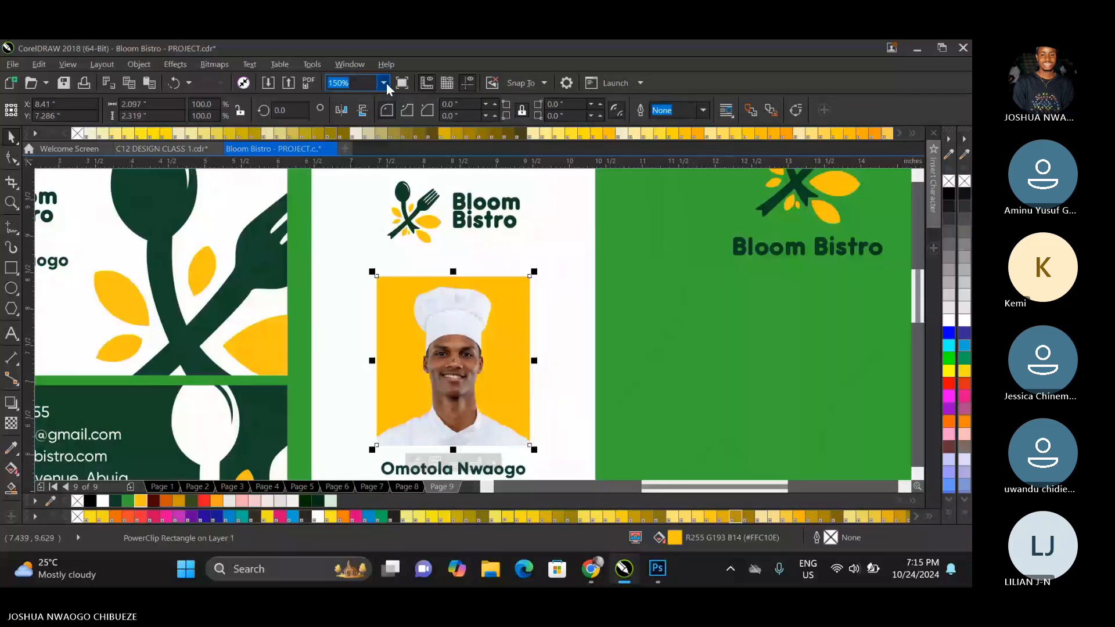
Scale the chef photo frame down about its center to about 1.85 × 2.05 inches.
click(383, 83)
click(363, 104)
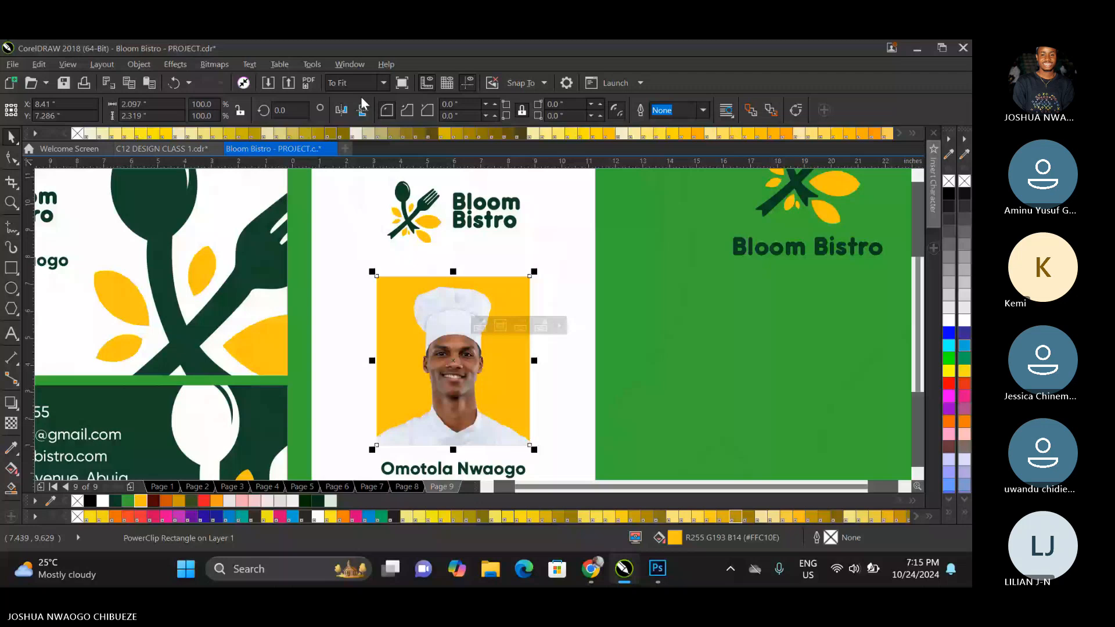
scroll(552, 259, up, 2)
drag(587, 368, 576, 355)
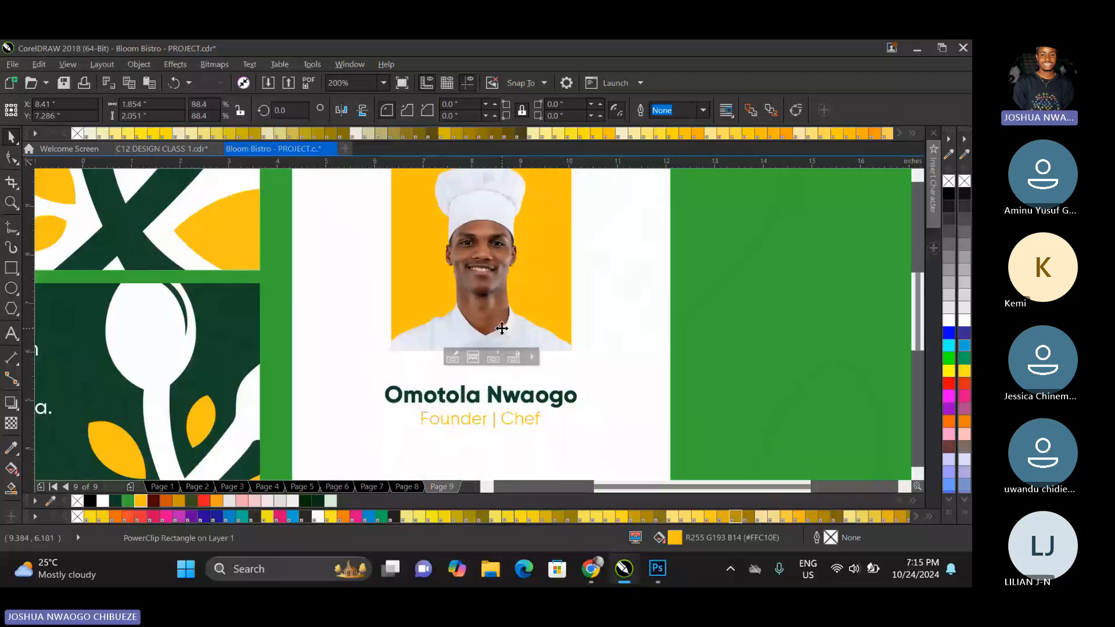
Draw a dark green bar without outline, about 2.57 × 0.28 inches, across the photo's bottom inside the PowerClip and finish editing.
scroll(502, 329, down, 2)
double_click(491, 277)
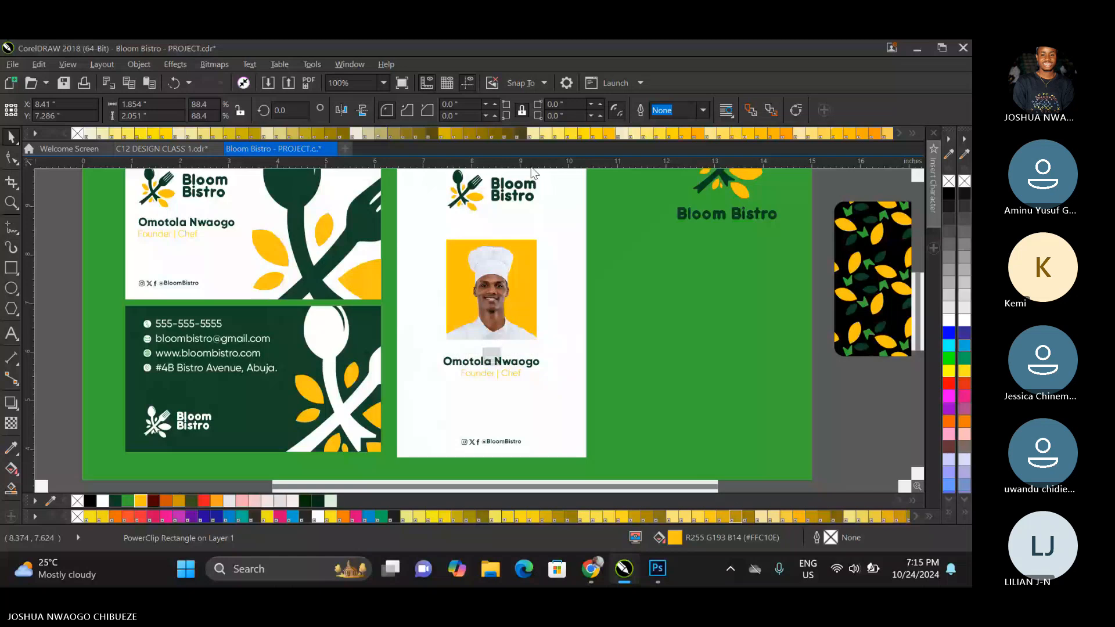
drag(557, 427, 552, 423)
key(F6)
drag(430, 333, 554, 347)
key(space)
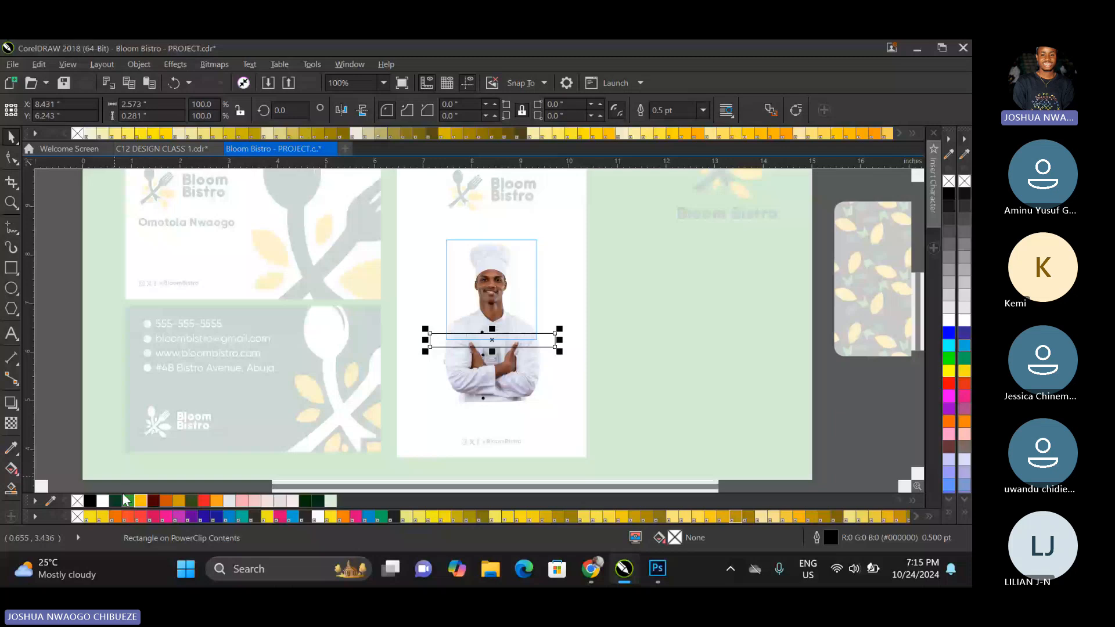
click(116, 500)
right_click(78, 500)
click(491, 359)
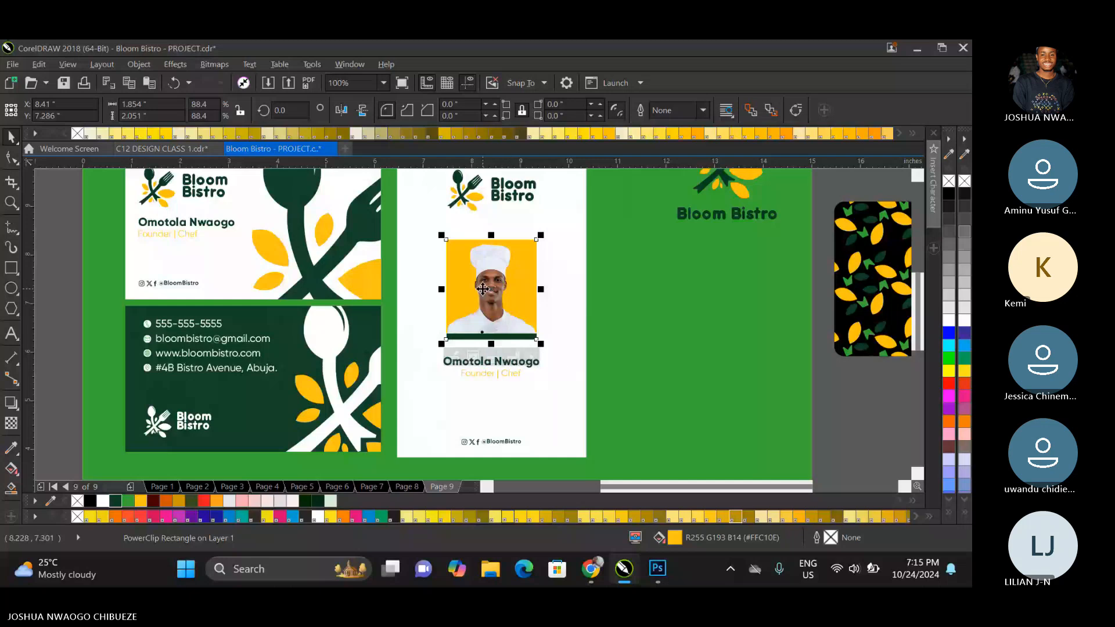
Unlink the photo frame's corners, round its two top corners to 0.5 inch, and fill its background with dark green #0E3E24.
click(521, 115)
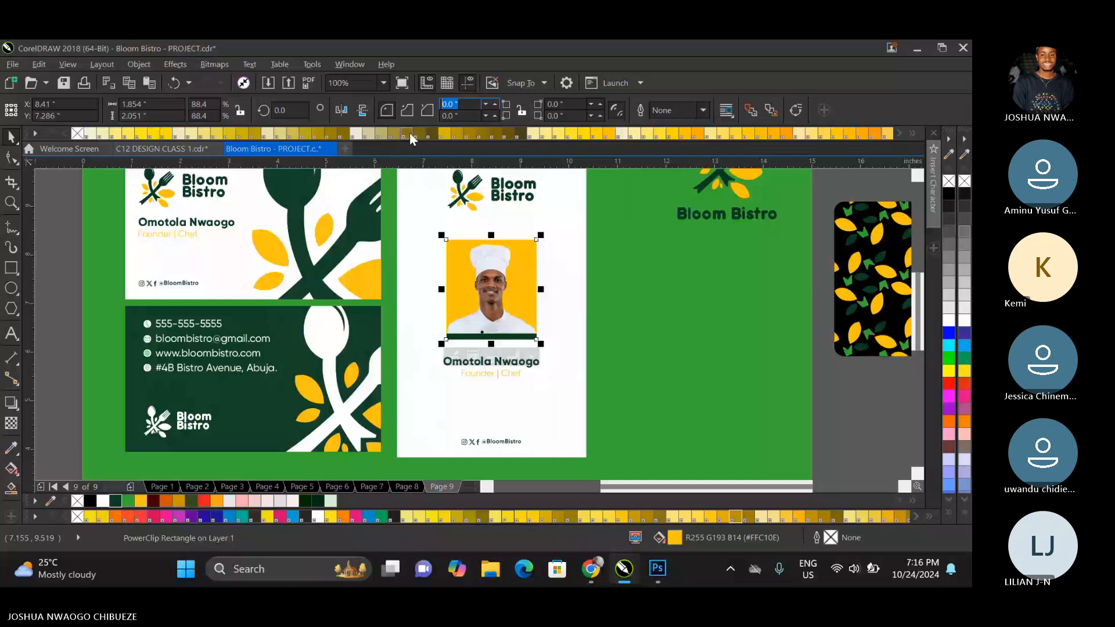
text(1.5)
key(Return)
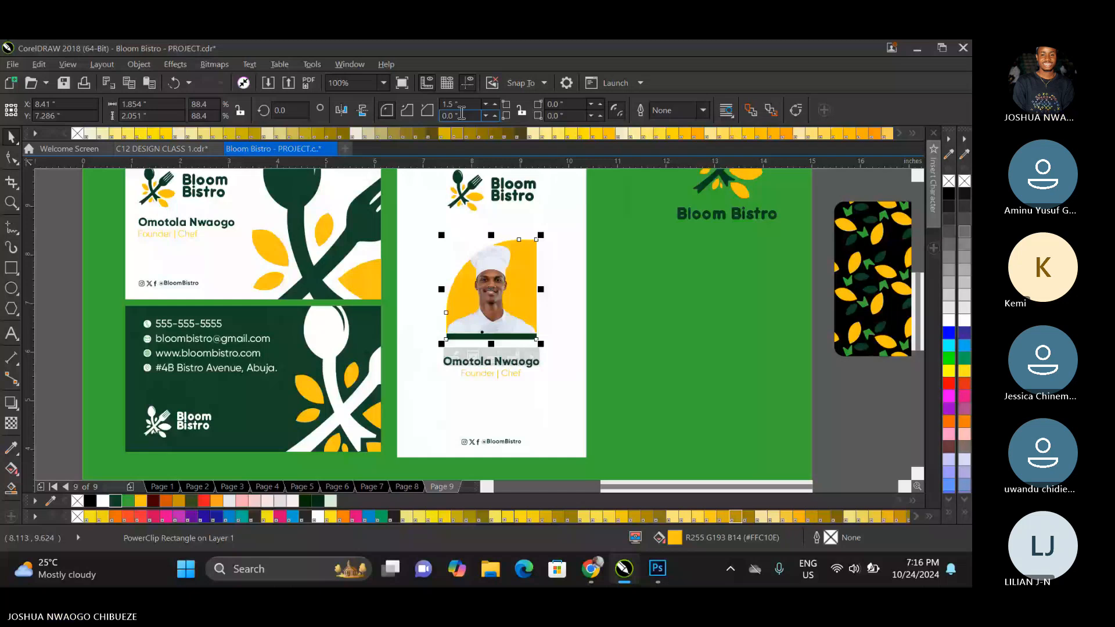
click(486, 105)
key(Tab)
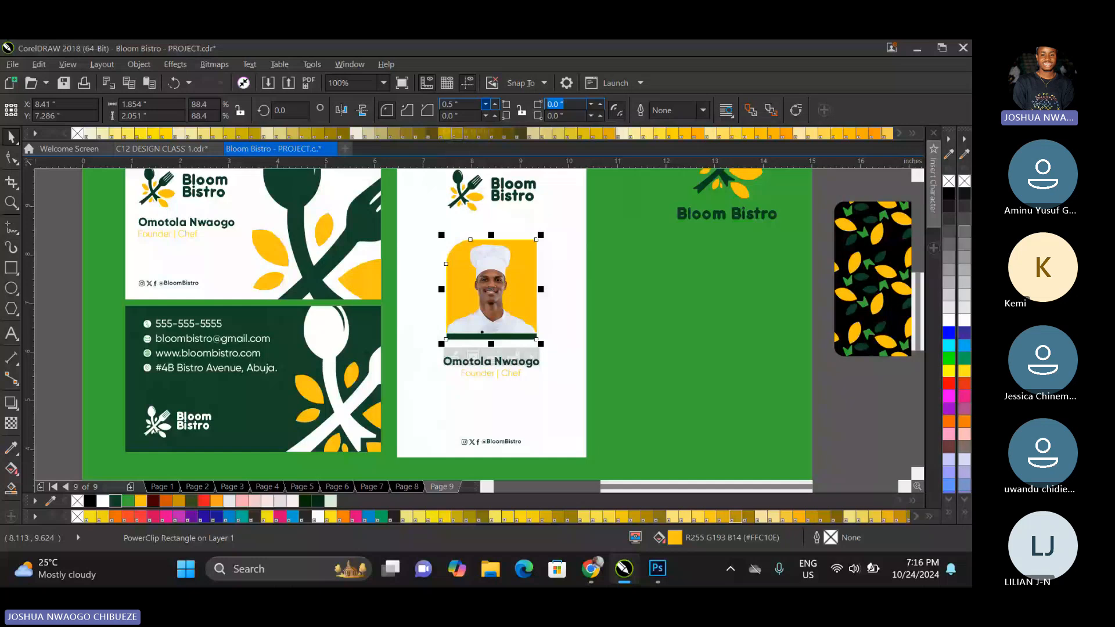
text(0.5)
key(Tab)
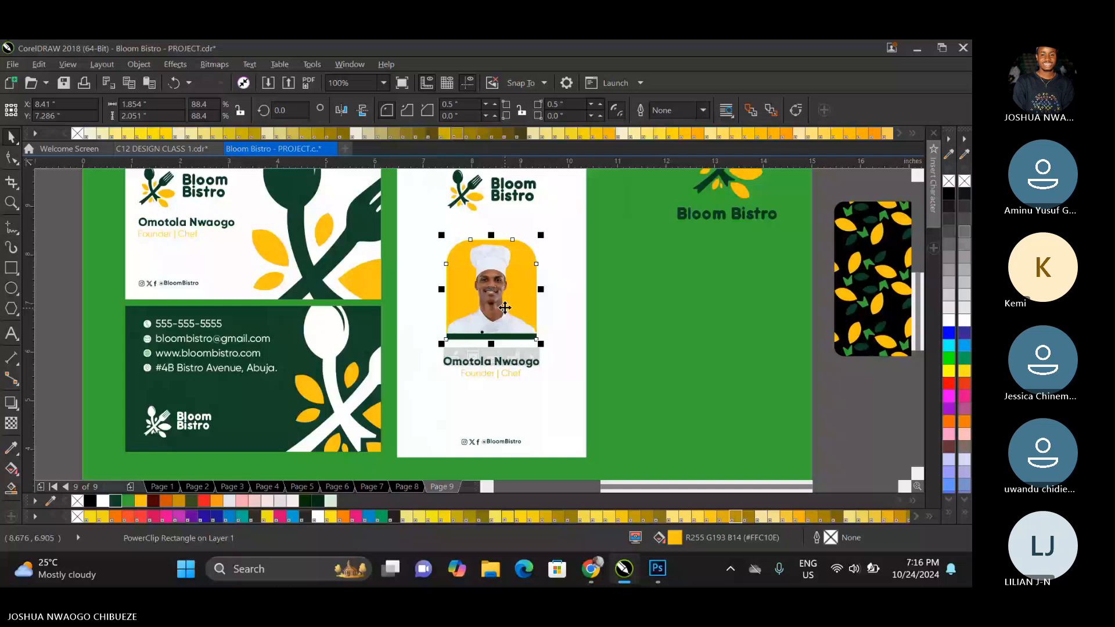
key(ctrl+z)
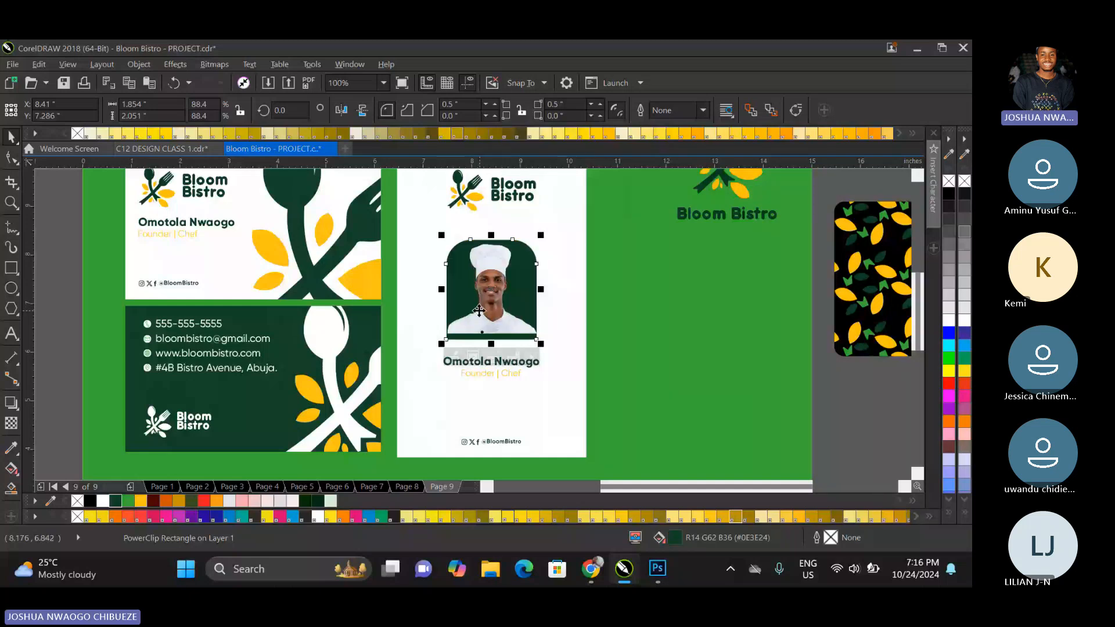
Reshape the green bar inside the PowerClip to about 1.24 × 2.33 inches, fill it with yellow #FFC10E, and send it behind the chef.
double_click(479, 310)
click(493, 340)
drag(492, 329, 499, 234)
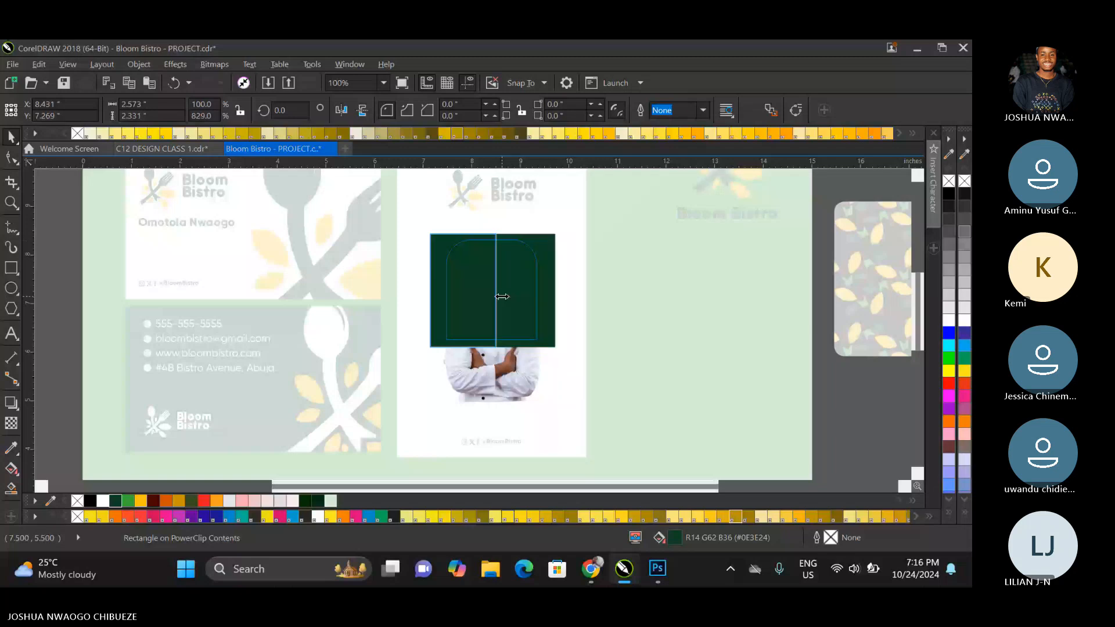
drag(503, 297, 498, 297)
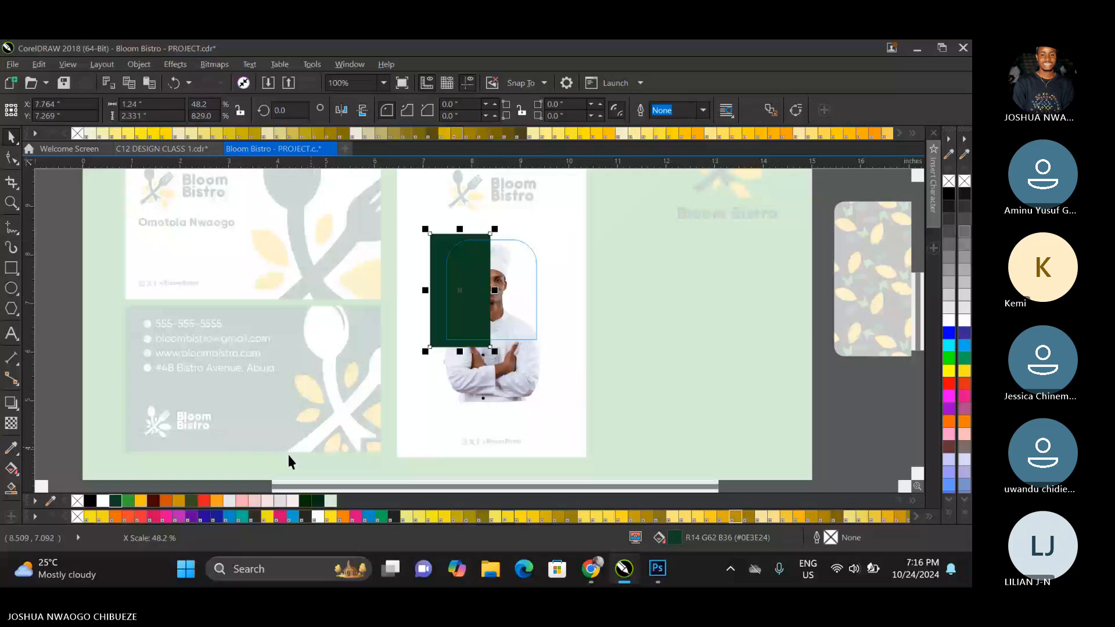
click(141, 501)
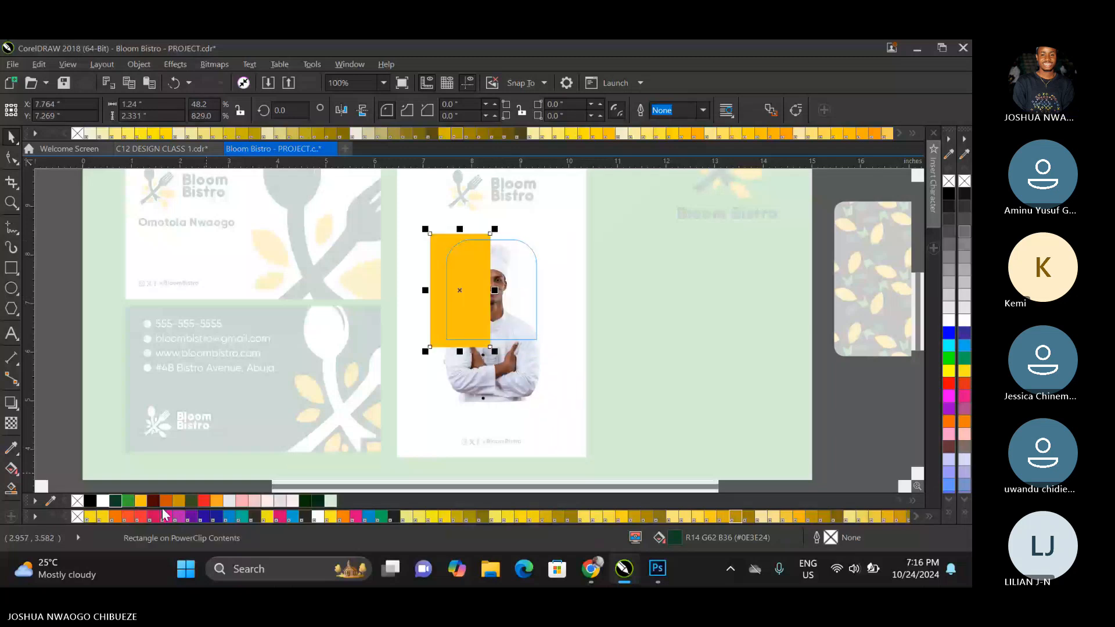
key(shift+Page_Down)
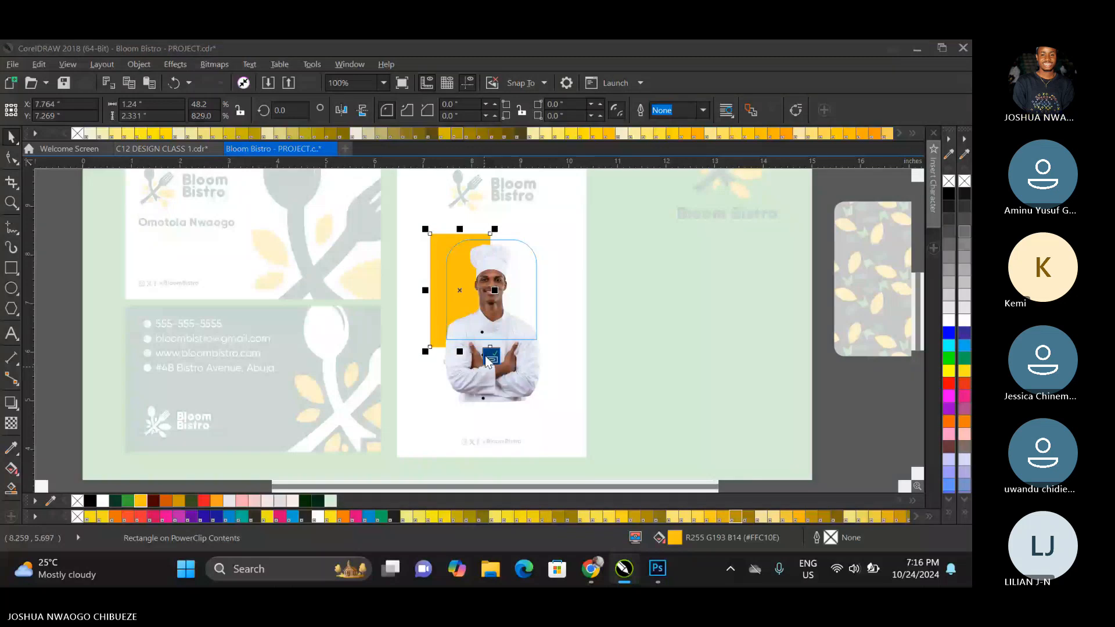
click(488, 357)
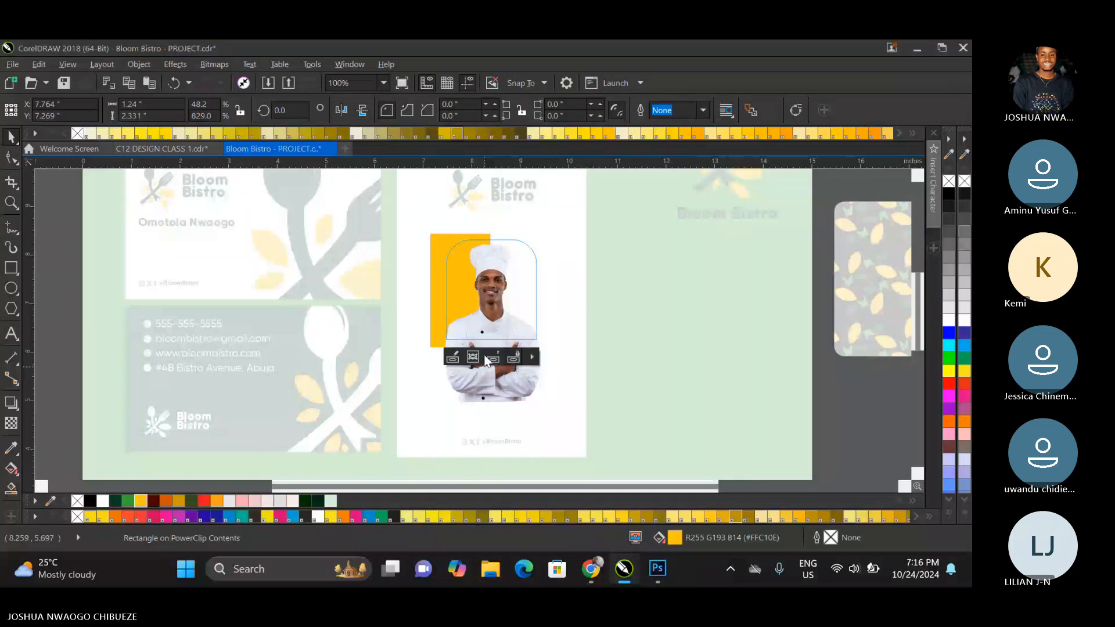
click(486, 357)
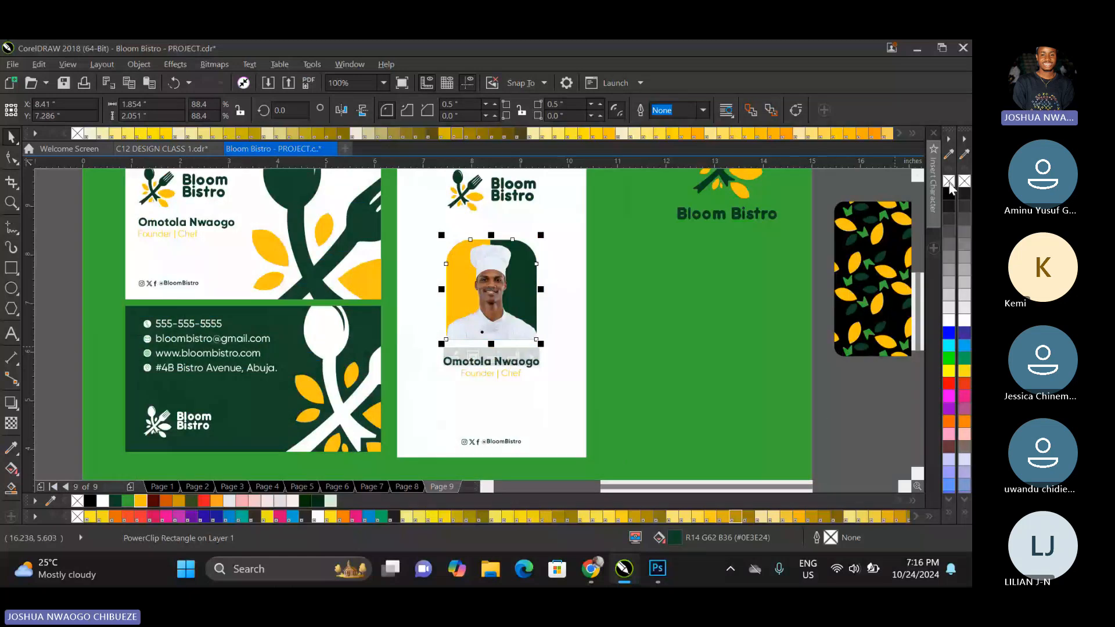
click(828, 410)
Rotate the yellow rectangle 90° inside the PowerClip and reshape it into a horizontal band about 3.95 × 0.56 inches behind the chef.
scroll(491, 337, down, 3)
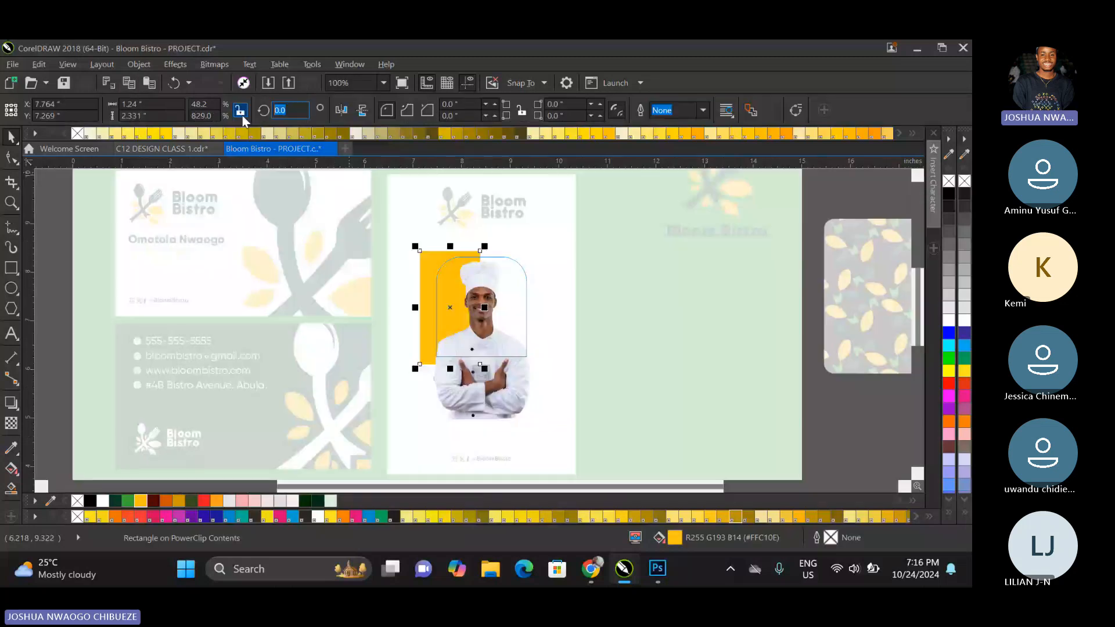
text(90)
key(Return)
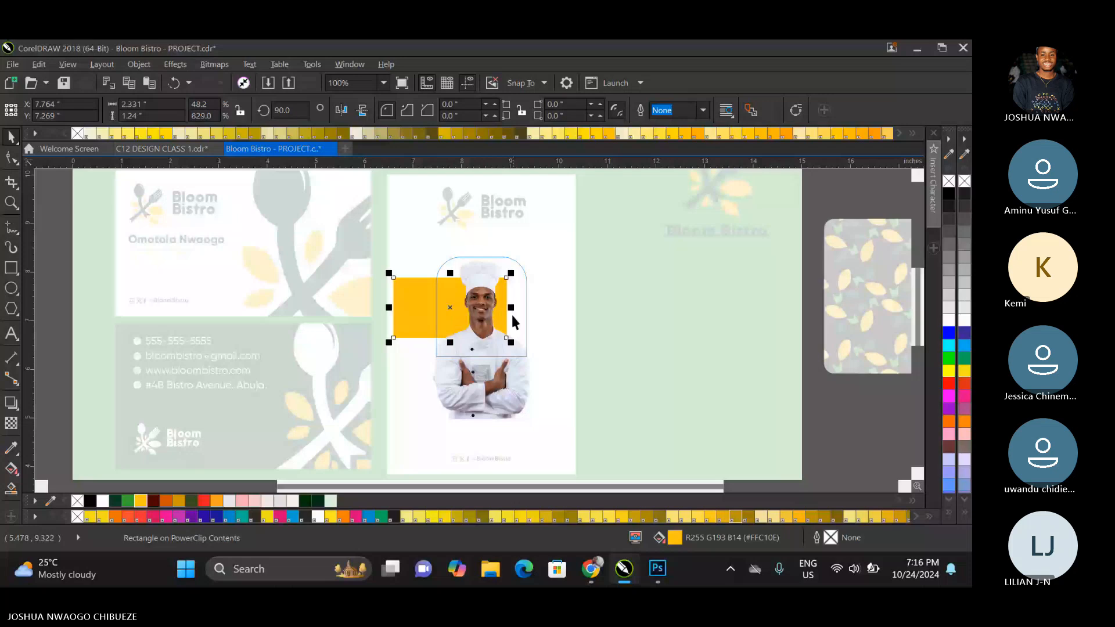
drag(511, 308, 590, 307)
drag(489, 273, 496, 288)
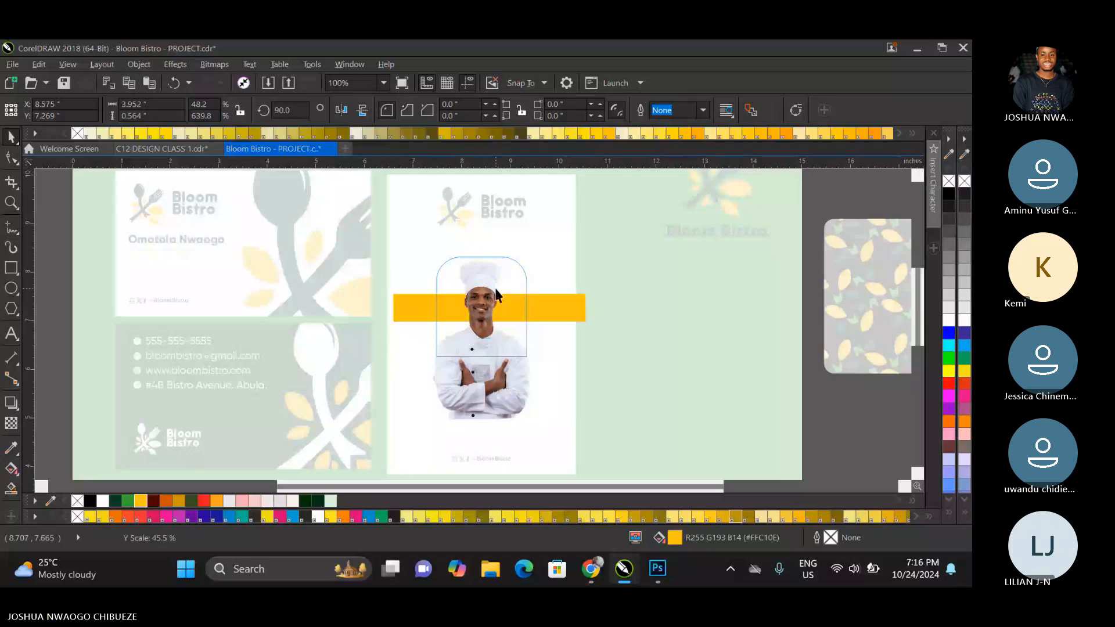
click(482, 371)
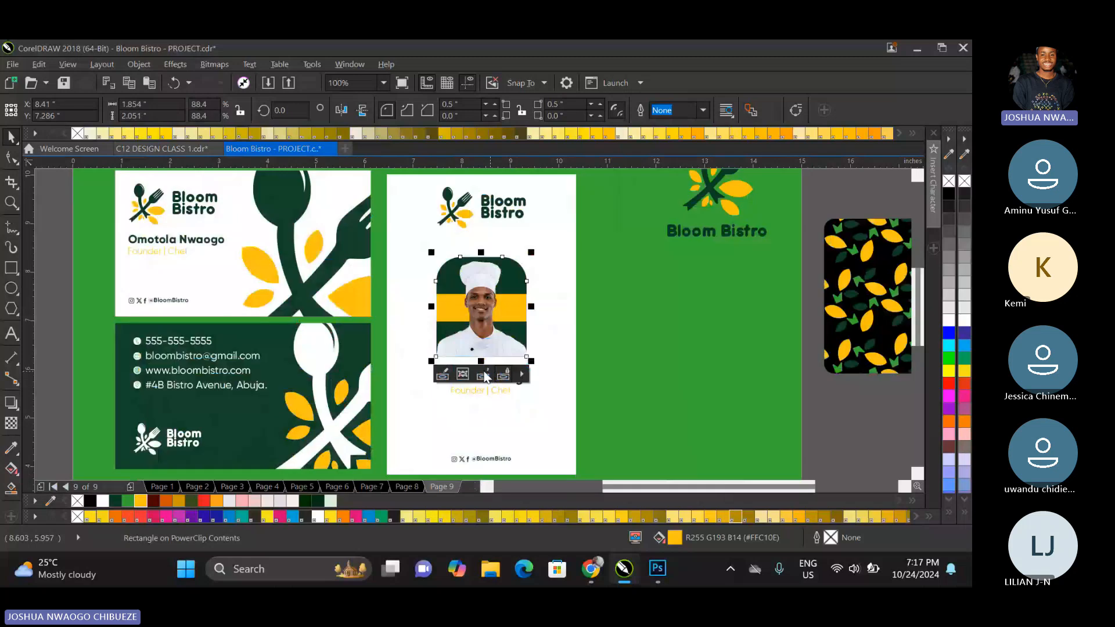
Reshape the yellow band inside the PowerClip to about 3.95 × 0.94 inches, covering the photo's lower part, and finish editing.
right_click(504, 303)
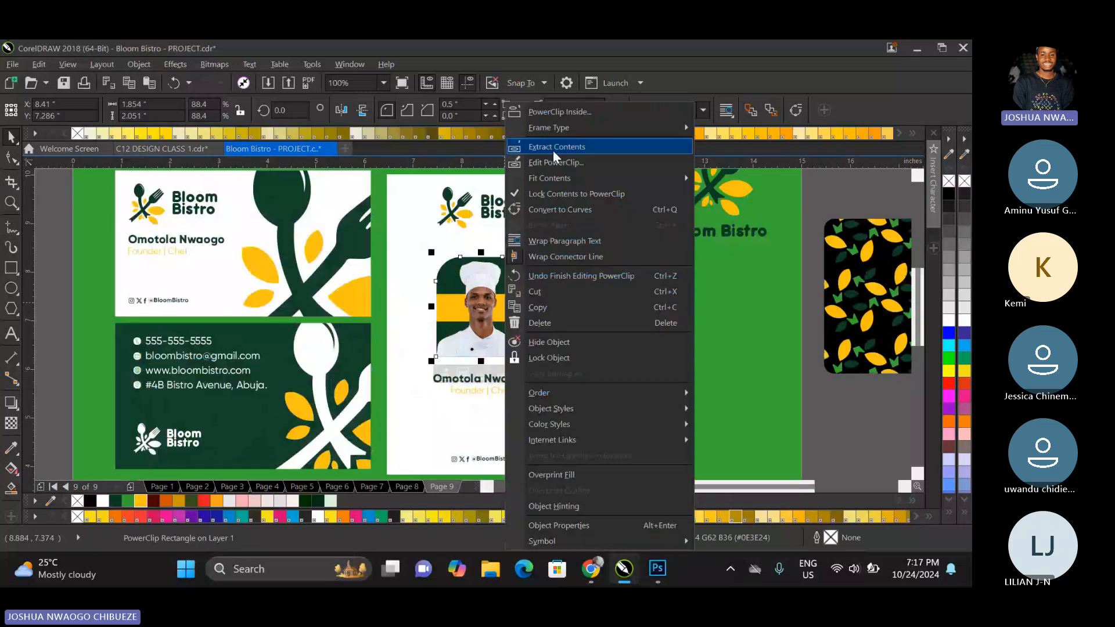
click(558, 145)
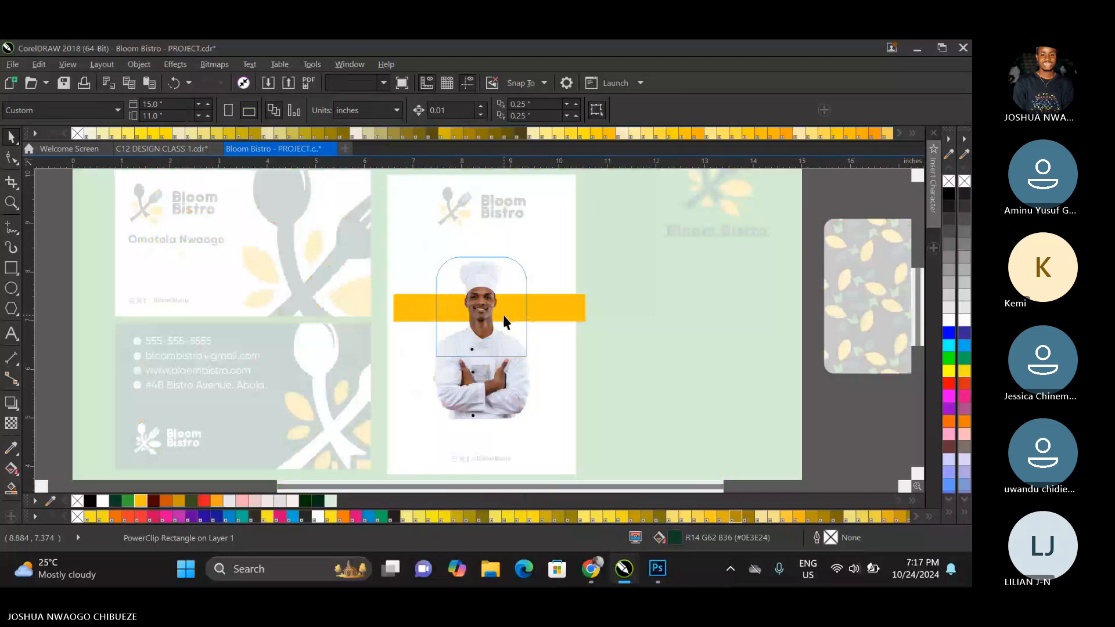
drag(504, 321, 489, 371)
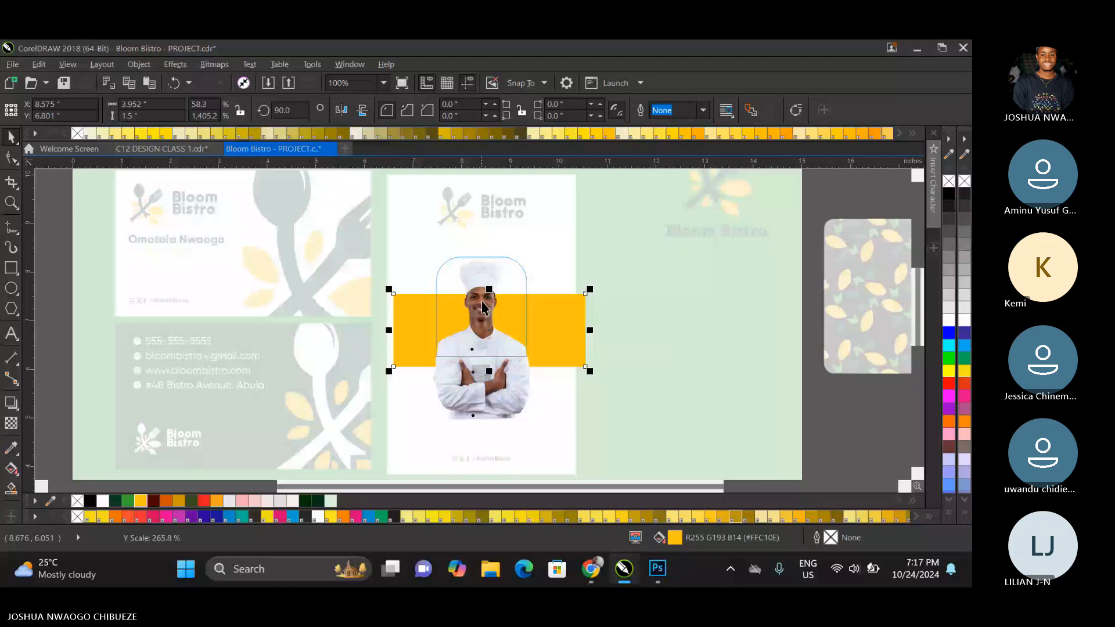
drag(489, 289, 489, 321)
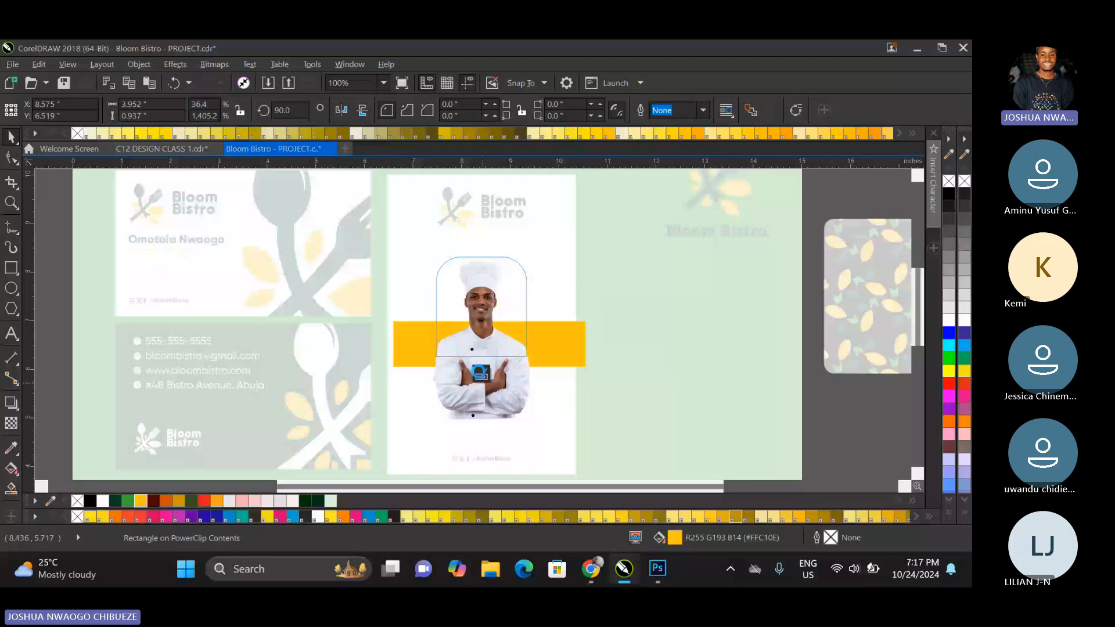
click(480, 372)
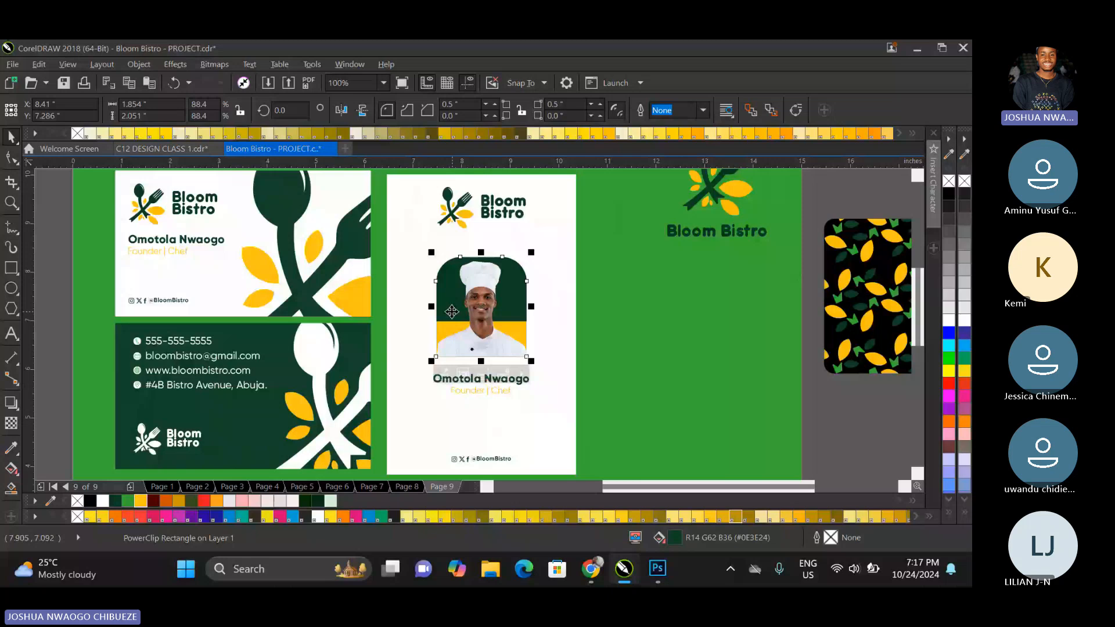
Set both top corner radii of the photo frame to 0 and deselect it.
click(452, 106)
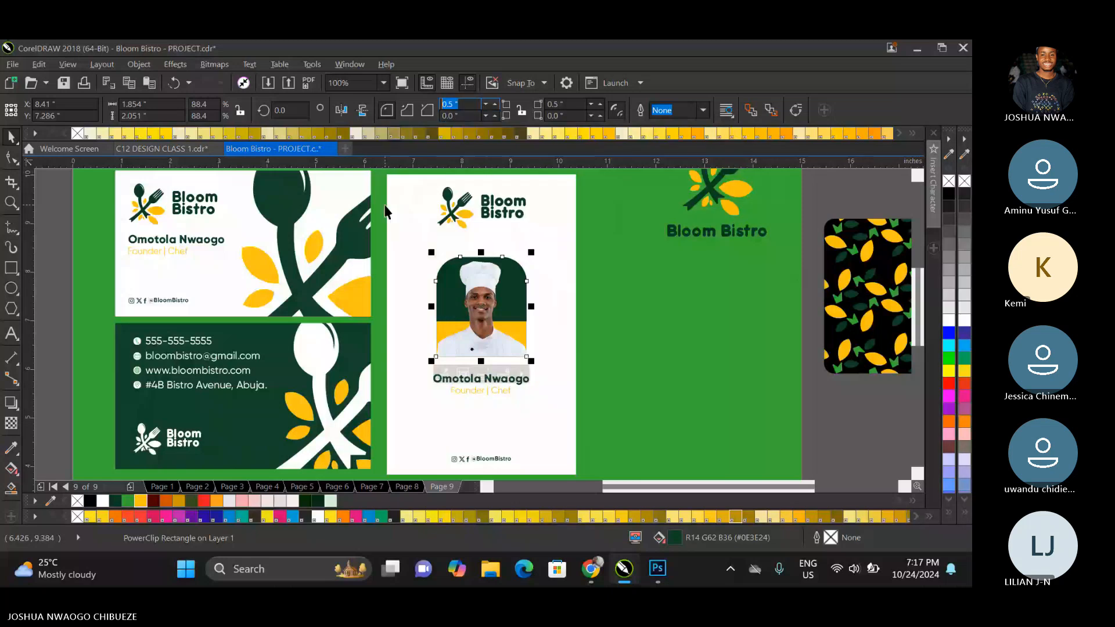
text(0)
click(521, 110)
double_click(554, 105)
text(0)
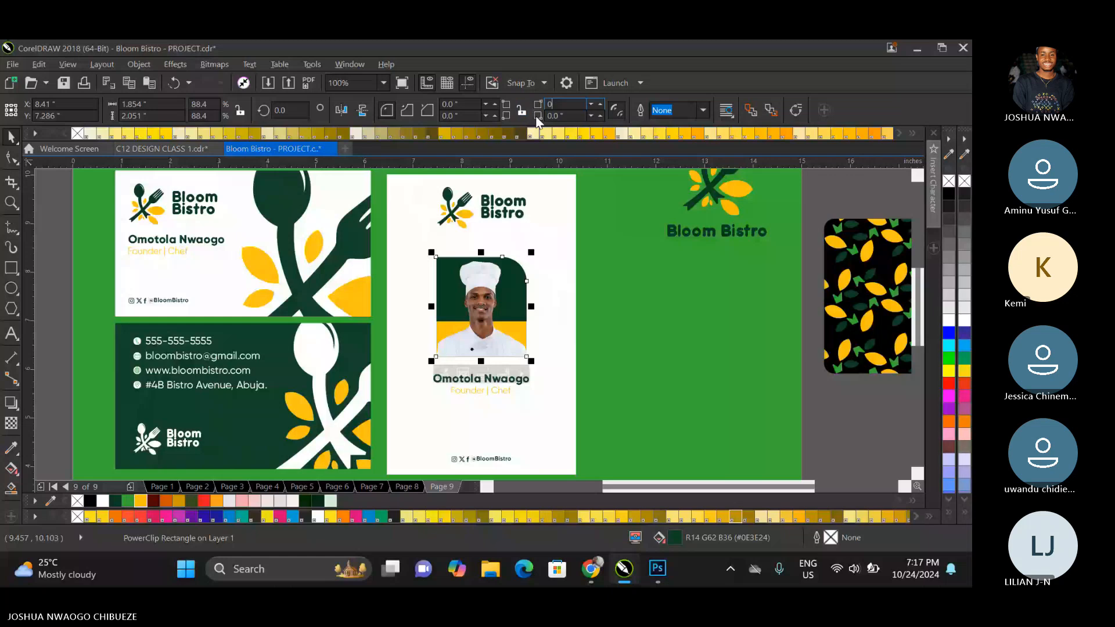
key(Return)
key(Escape)
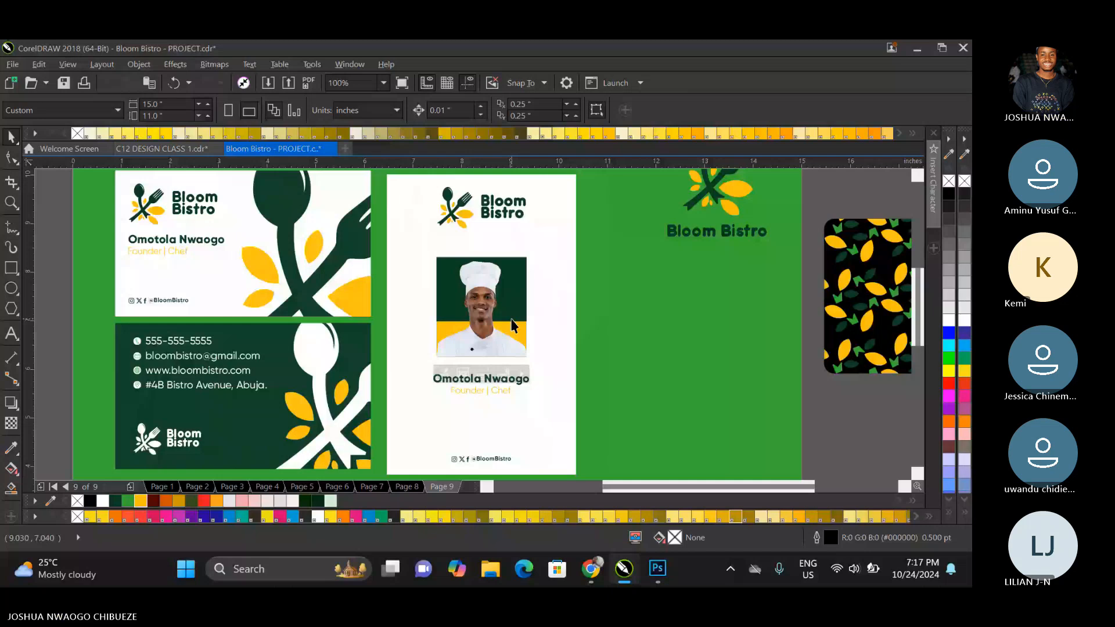
Delete the yellow band inside the photo frame's PowerClip and finish editing.
double_click(512, 322)
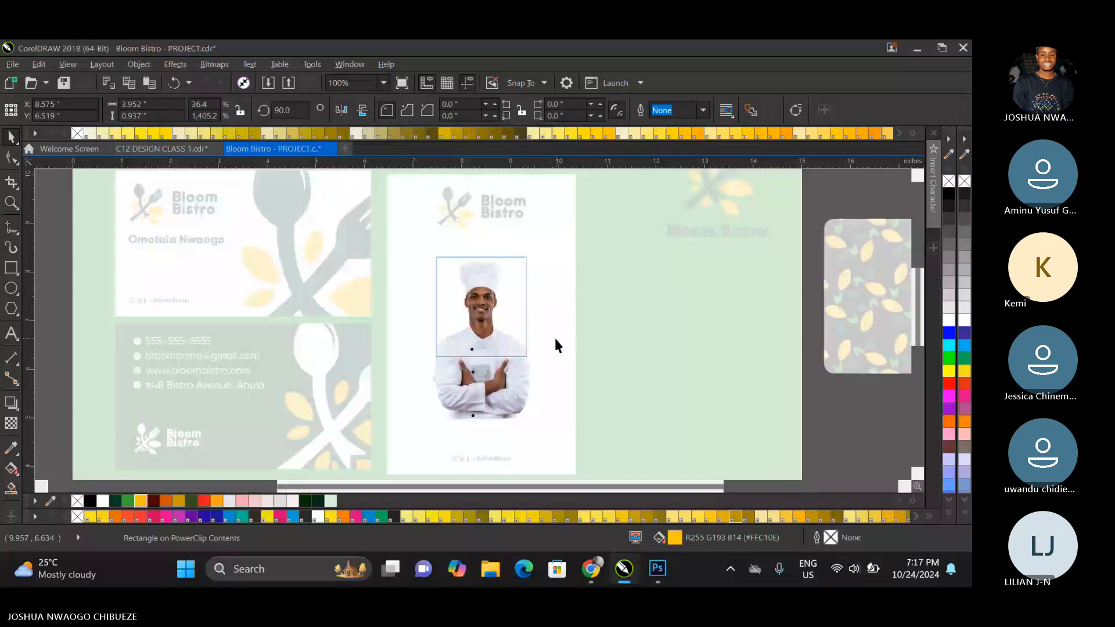
click(556, 346)
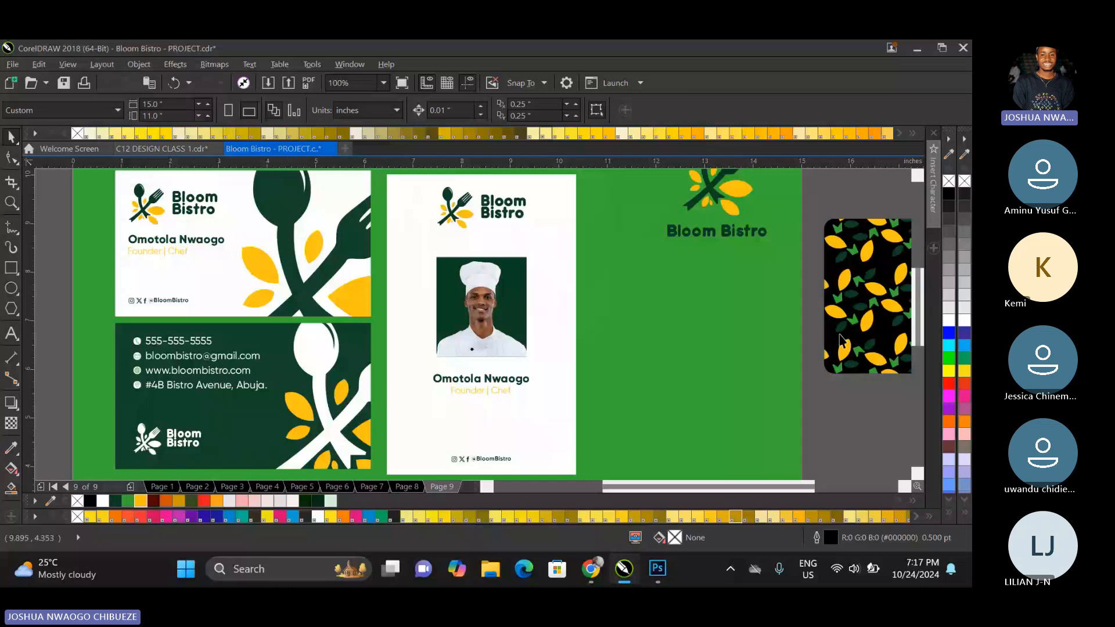
click(850, 282)
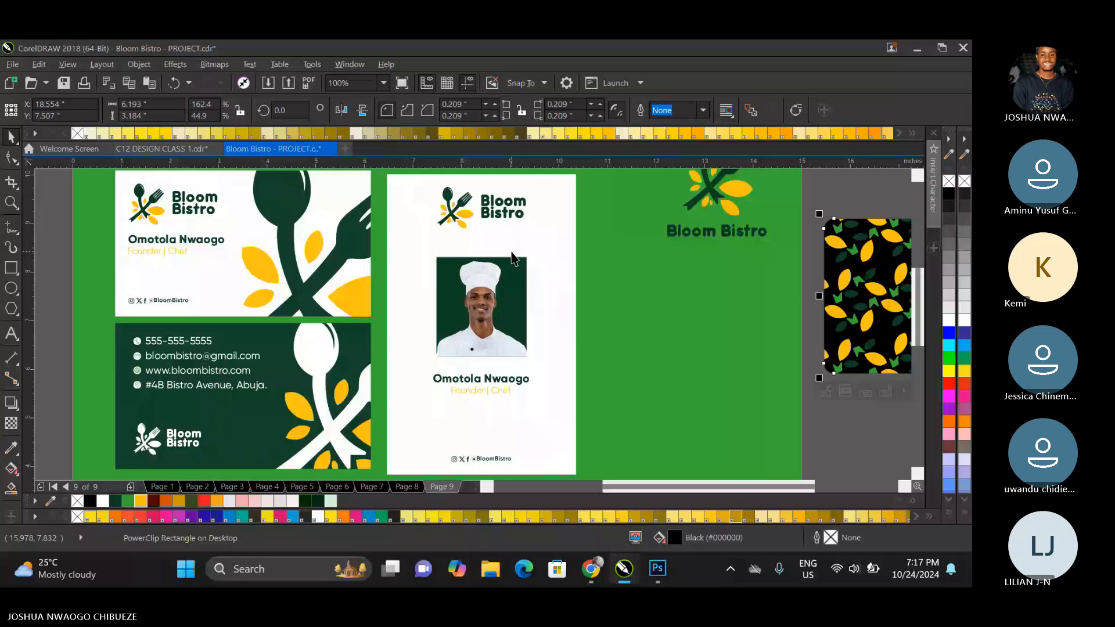
right_click(283, 203)
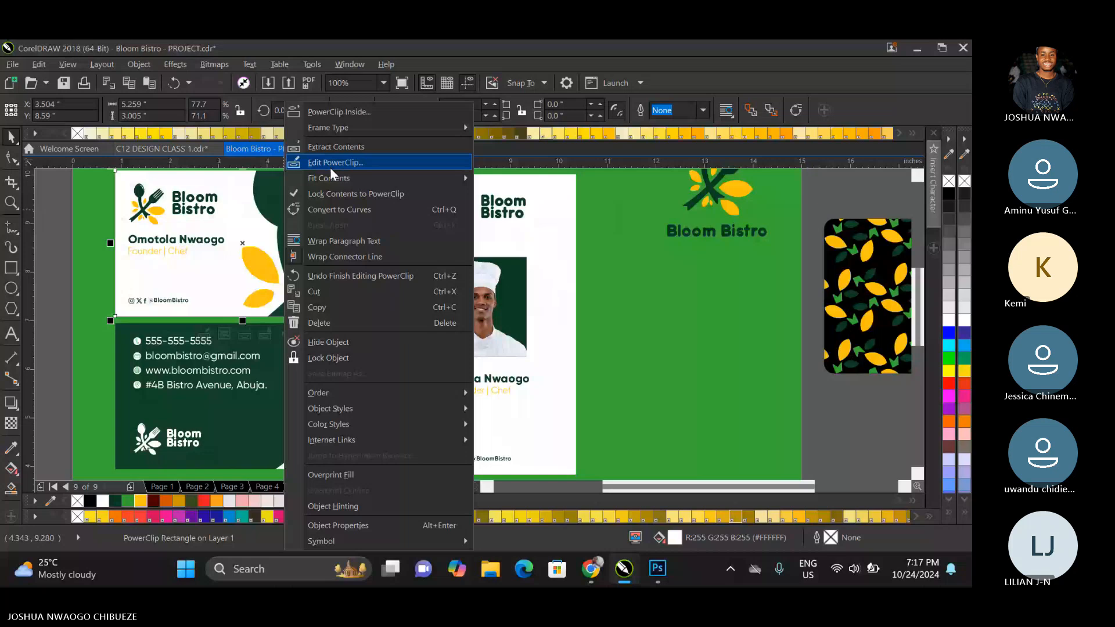
click(865, 395)
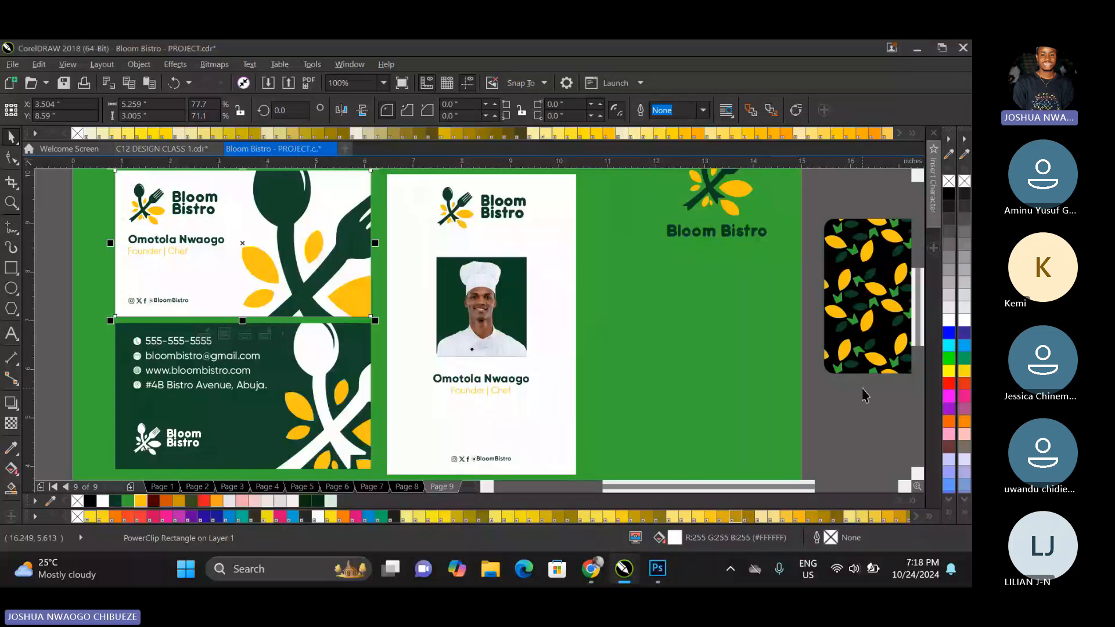
Copy the spoon-and-fork artwork from the white business card's PowerClip and paste it inside the ID card's PowerClip.
click(289, 224)
right_click(289, 224)
click(334, 164)
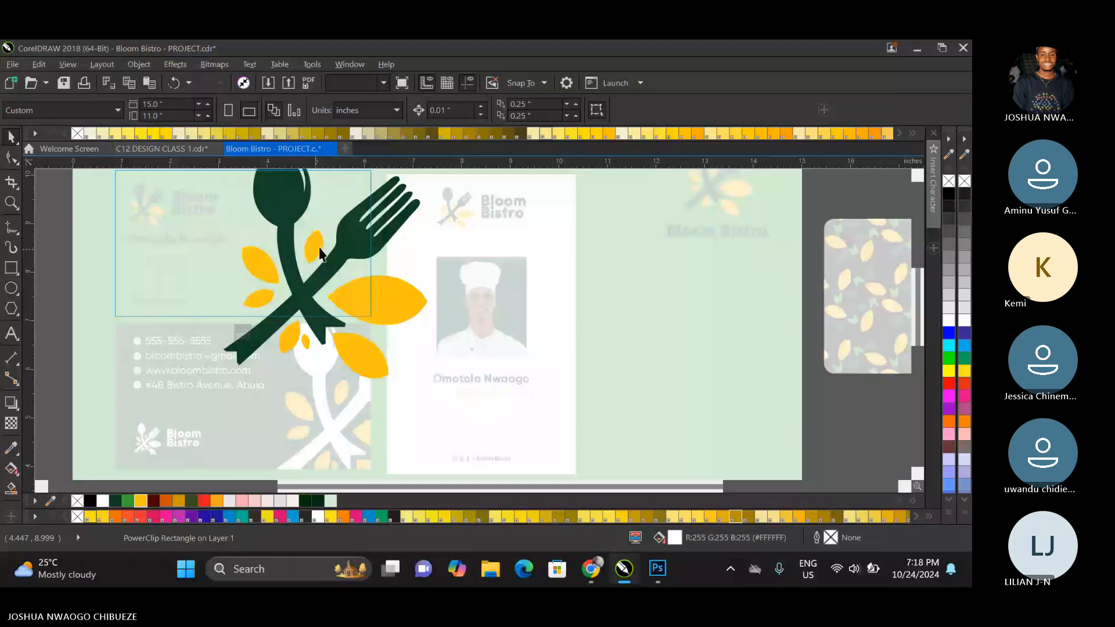
click(321, 254)
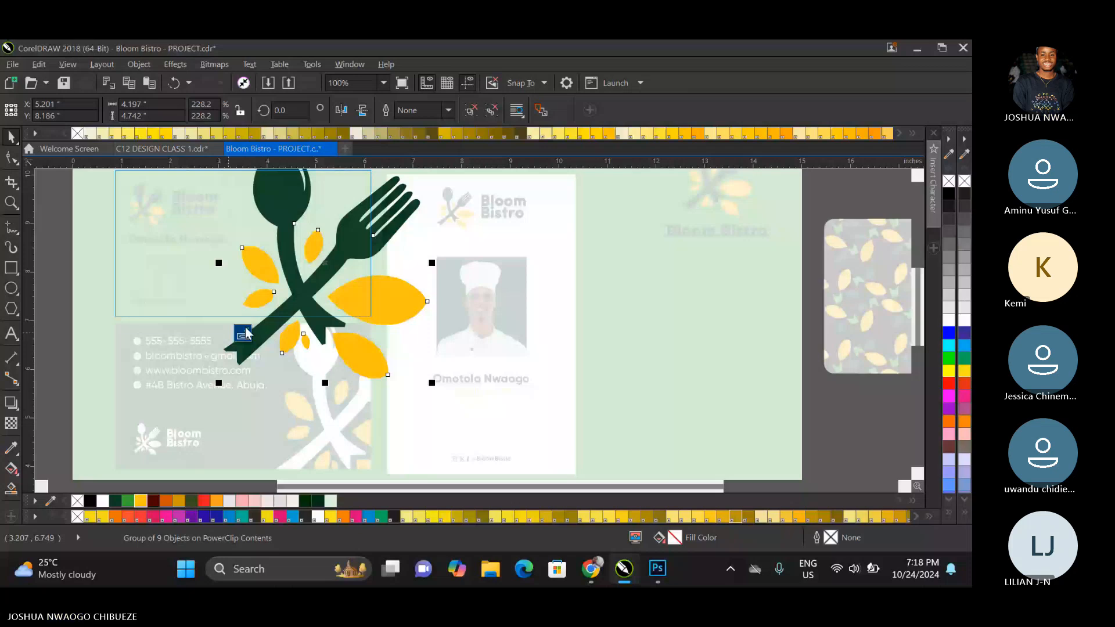
click(243, 333)
click(537, 408)
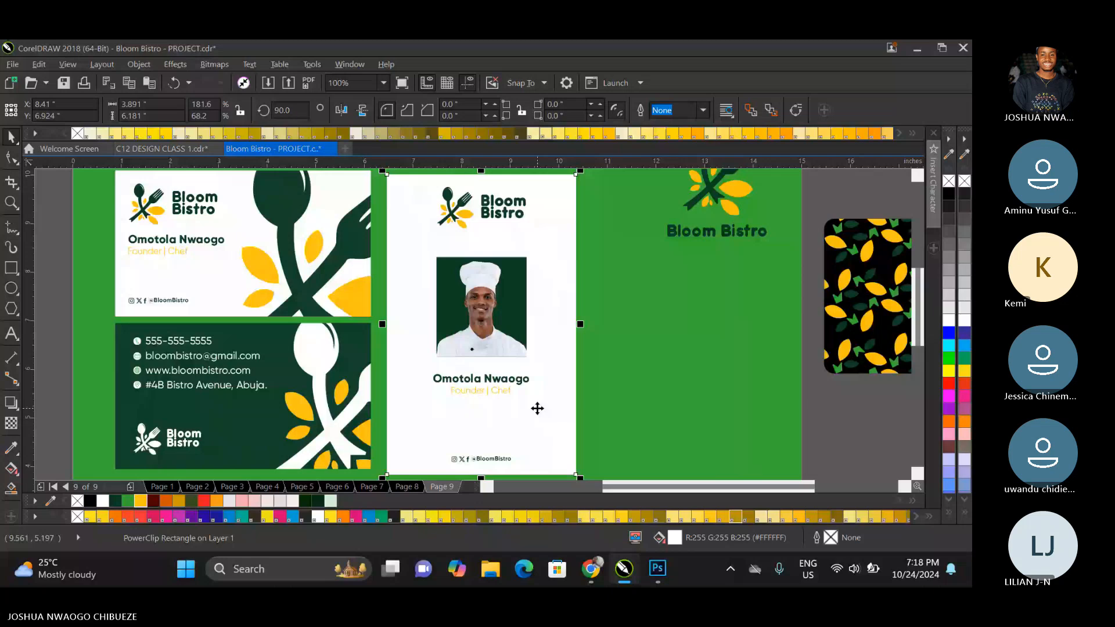
ctrl+click(538, 408)
key(ctrl+v)
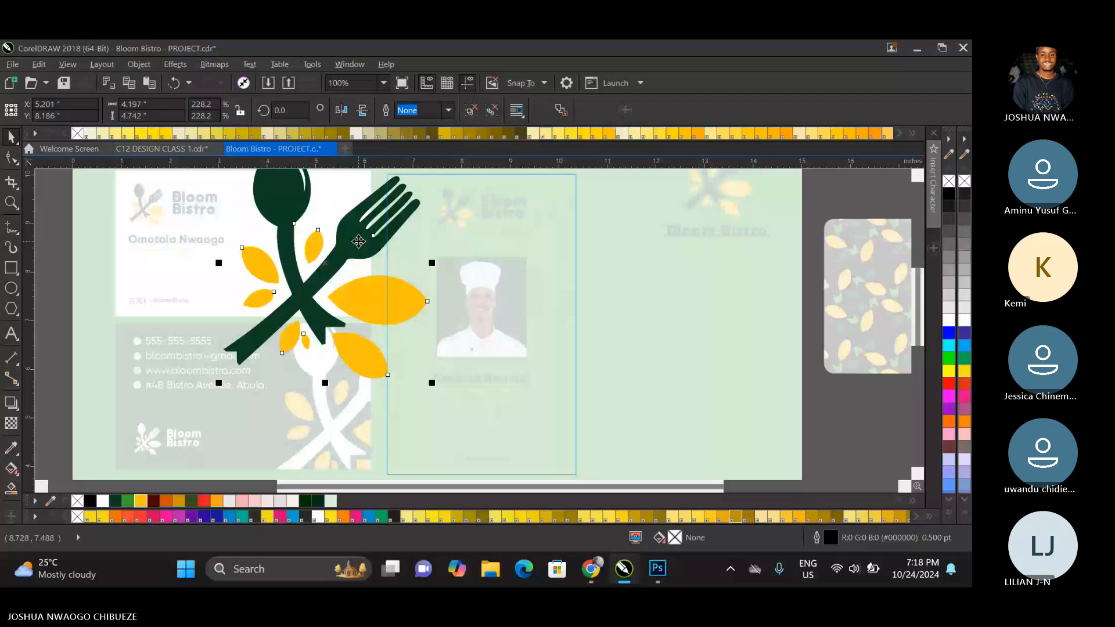
Move the pasted spoon-and-fork artwork to the ID card's lower-right corner, scale it to about 2.97 × 3.36 inches, and finish editing.
drag(358, 241, 566, 405)
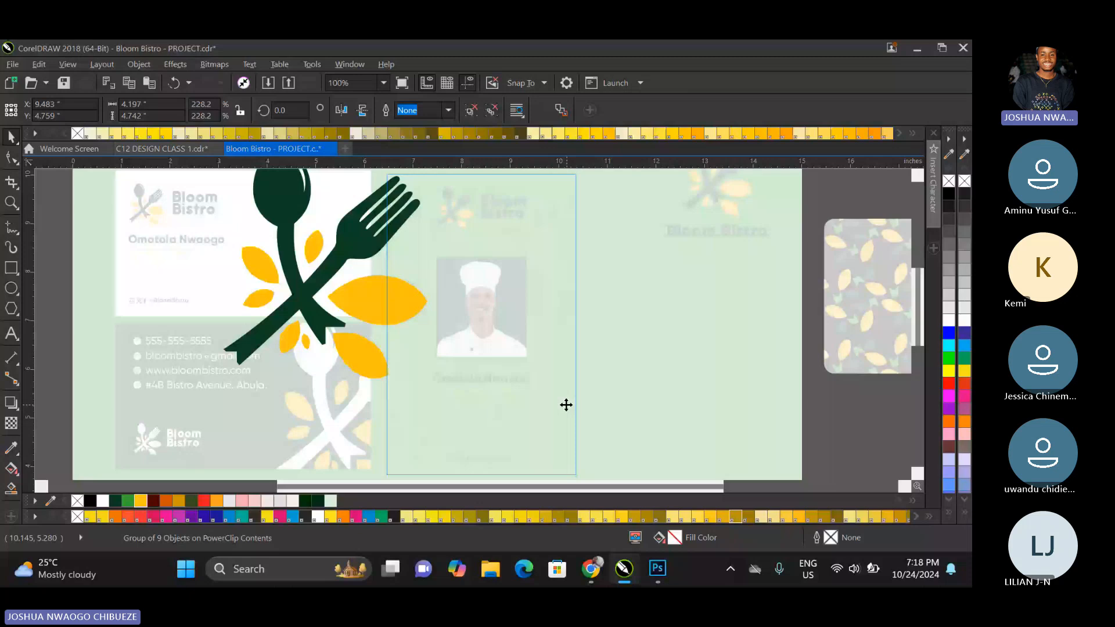
drag(634, 313, 619, 315)
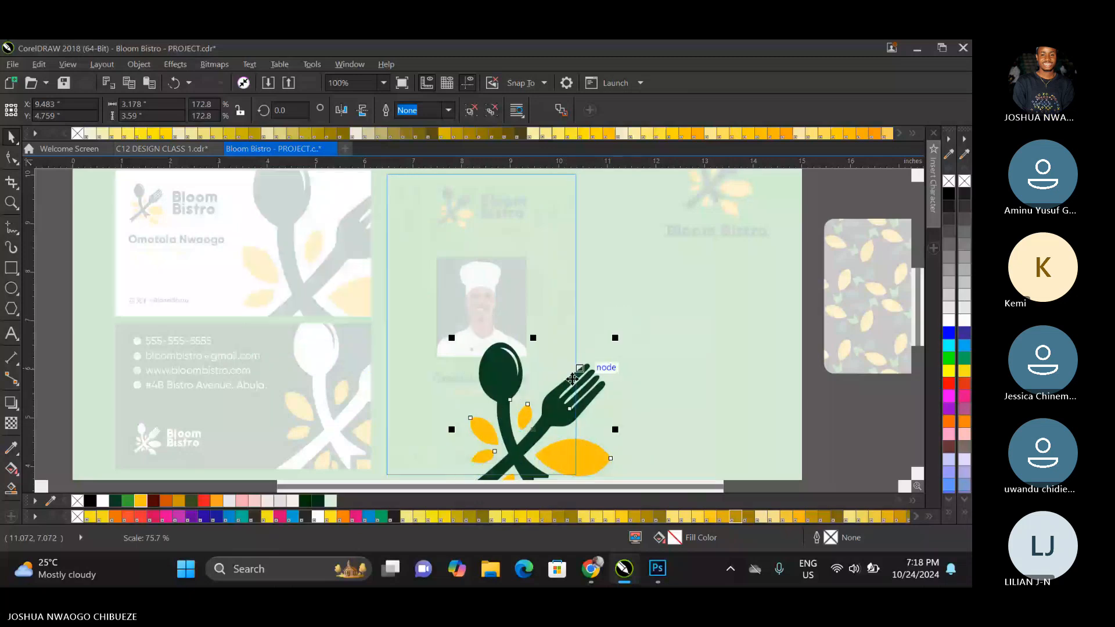
drag(572, 379, 604, 406)
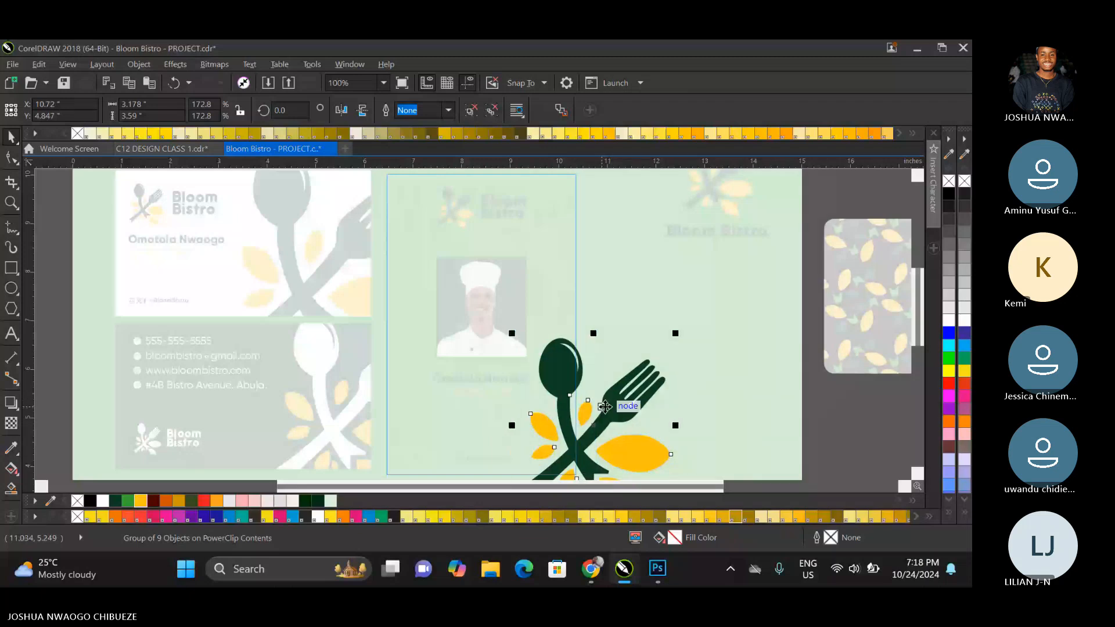
drag(674, 333, 723, 407)
click(917, 473)
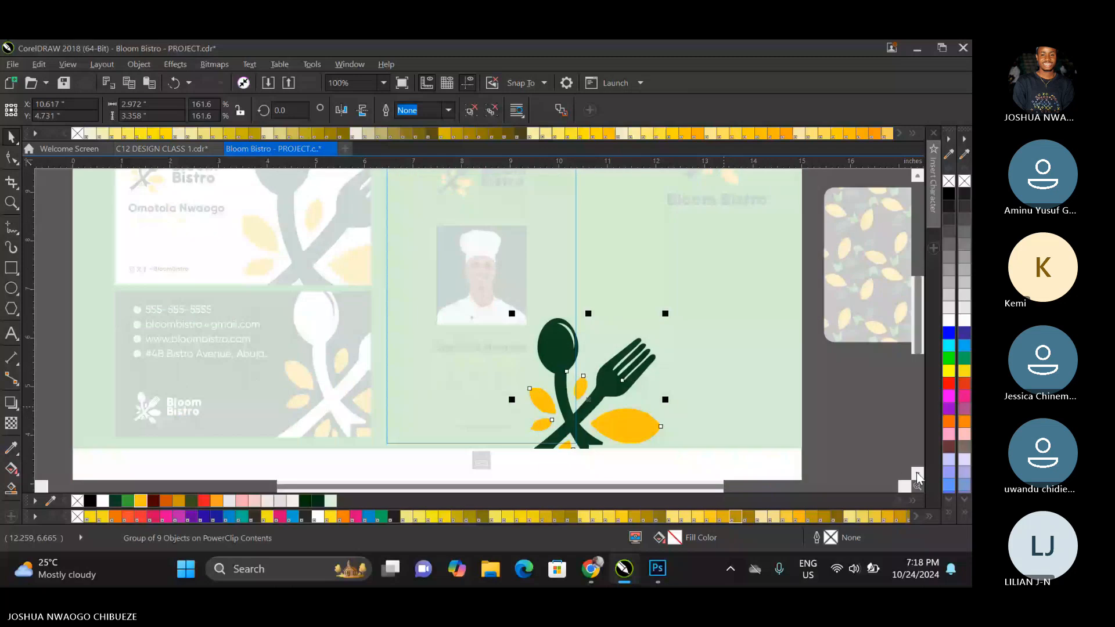
click(917, 473)
click(481, 430)
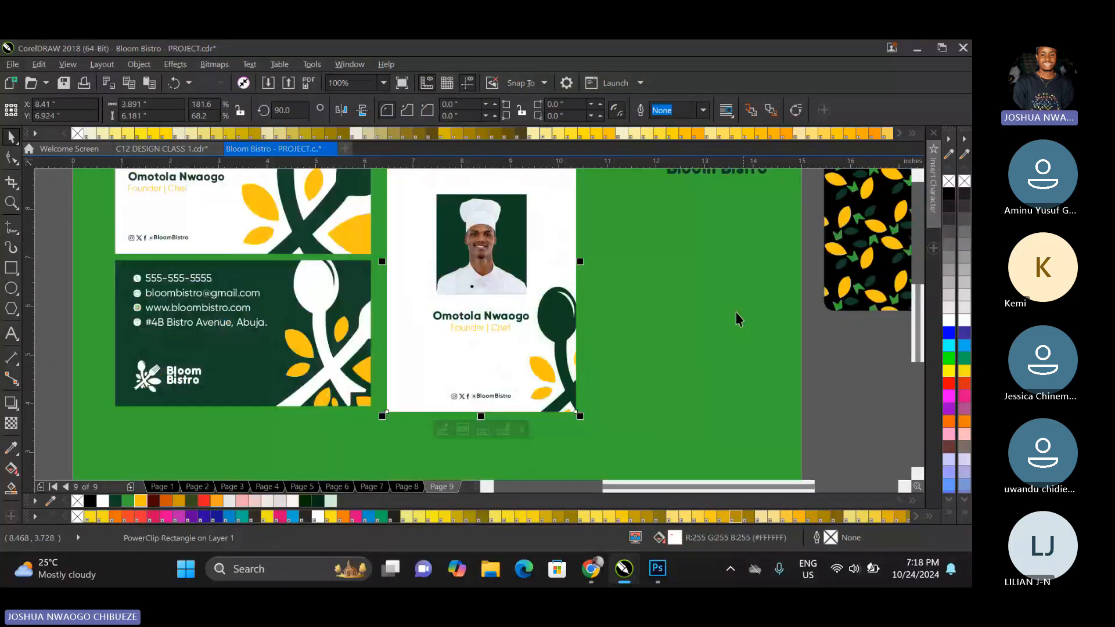
Reopen the ID card's PowerClip and enlarge the spoon-and-fork artwork to about 3.46 × 3.9 inches.
click(916, 178)
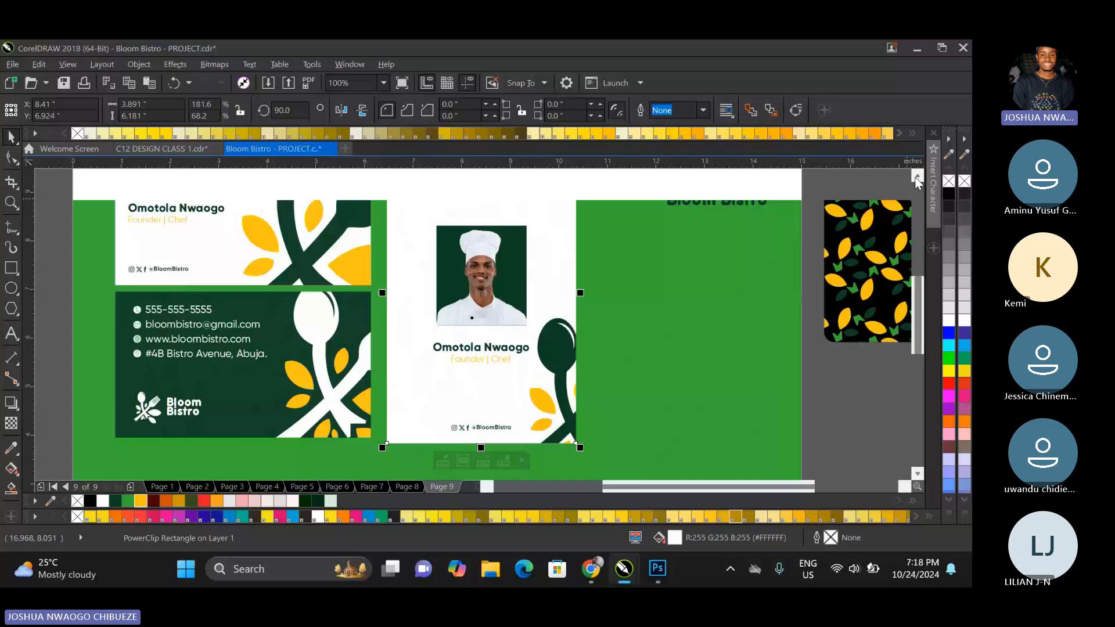
click(917, 178)
right_click(579, 352)
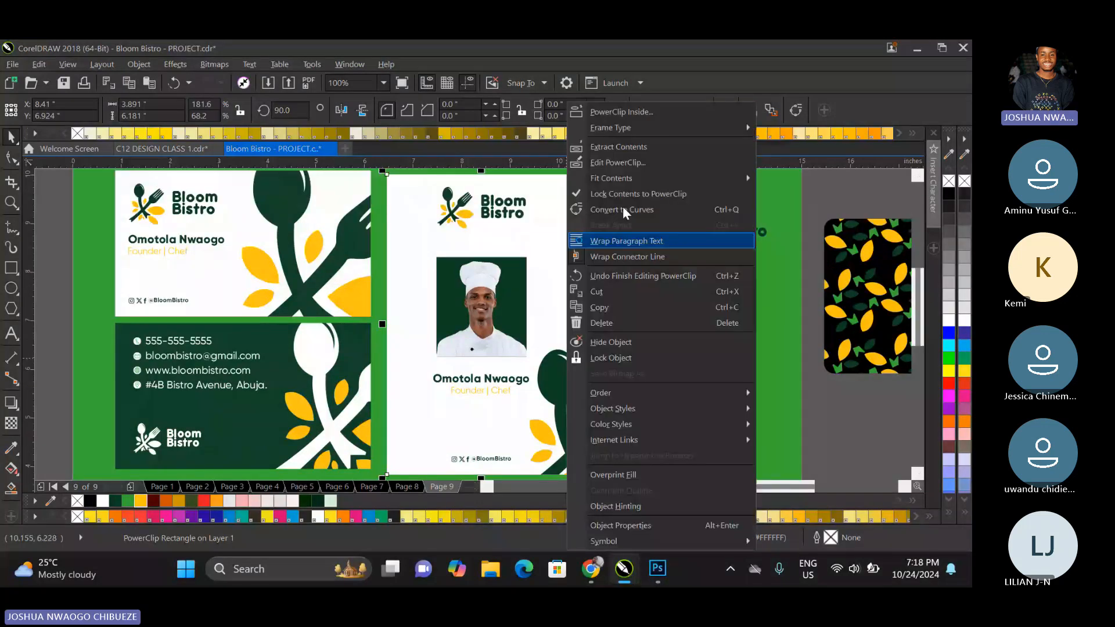
click(626, 162)
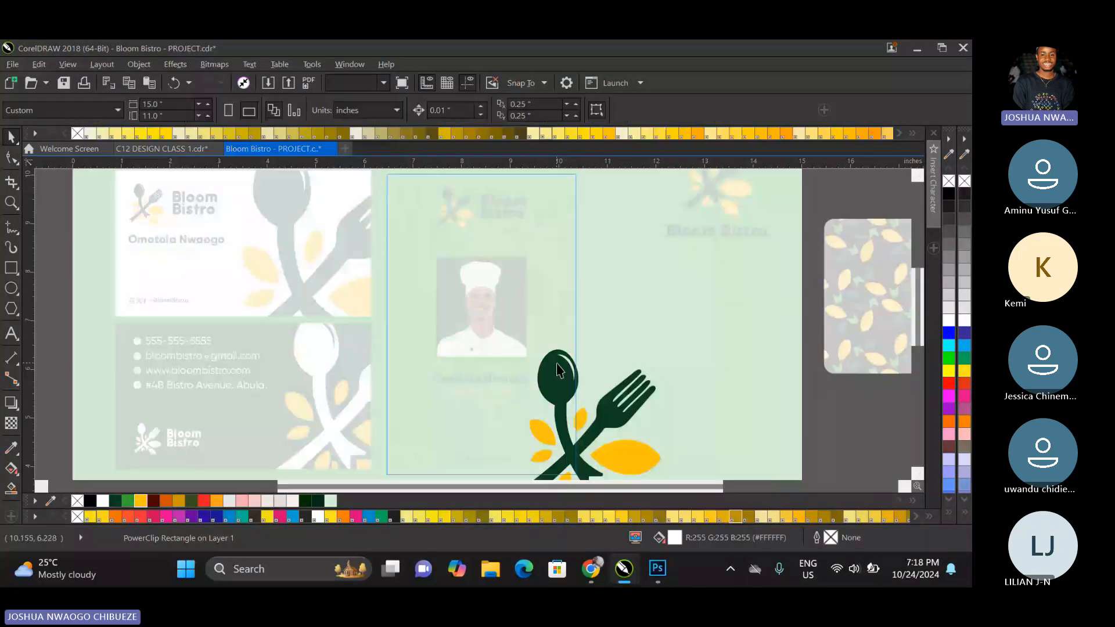
click(558, 369)
drag(666, 318, 688, 319)
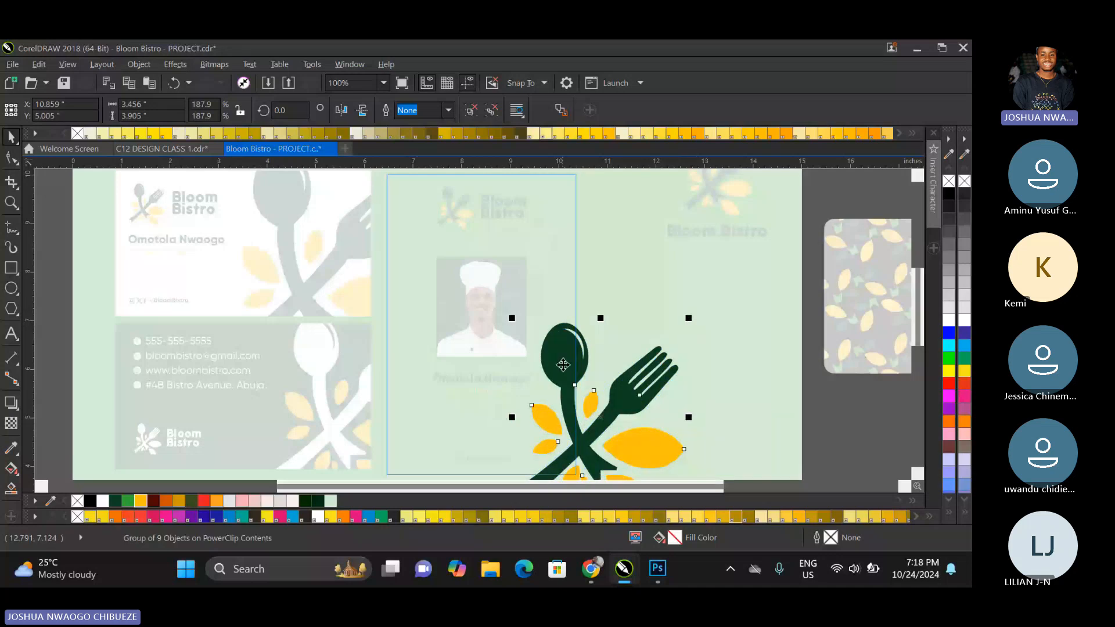
Place a copy of the artwork over the ID card's lower-left corner, scale it to about 2.93 × 3.31 inches, and finish editing.
drag(563, 365, 406, 400)
key(ctrl+d)
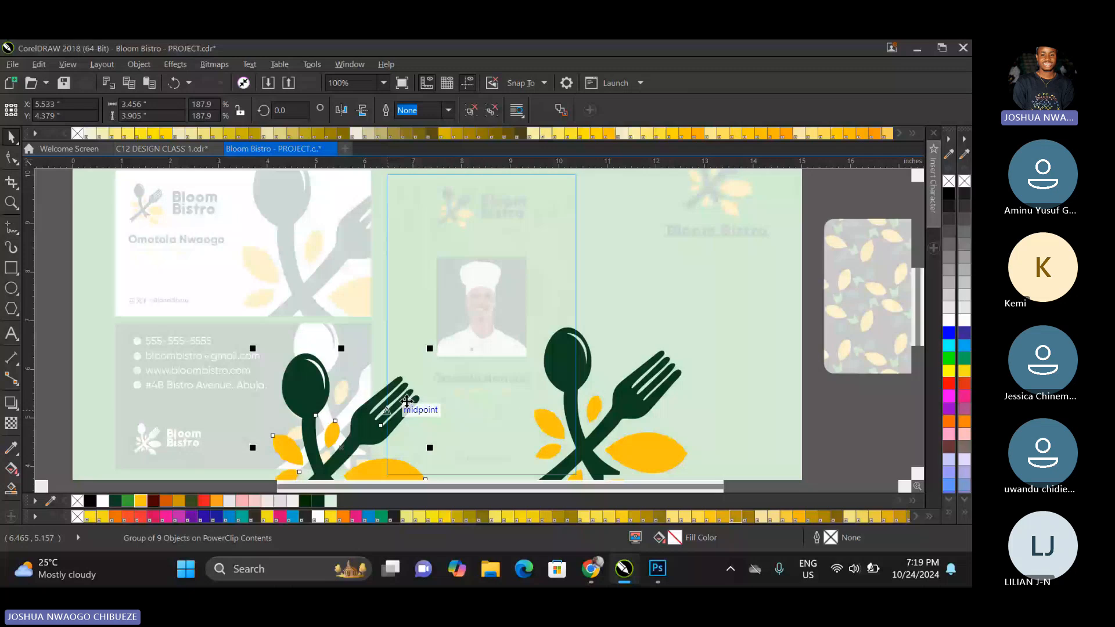
drag(430, 349, 417, 364)
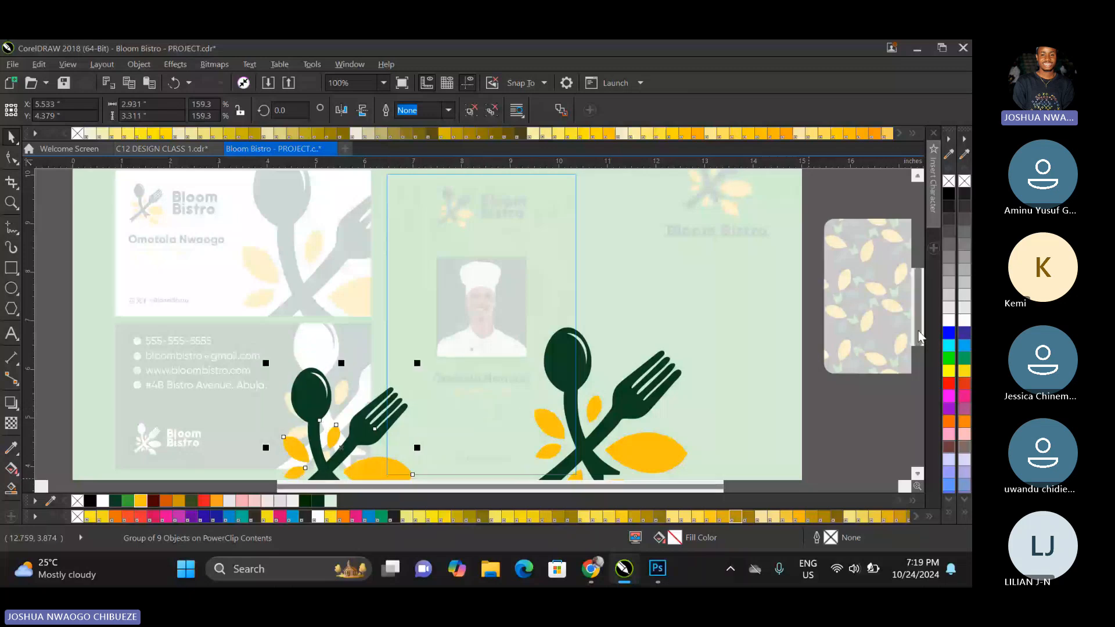
scroll(918, 330, down, 1)
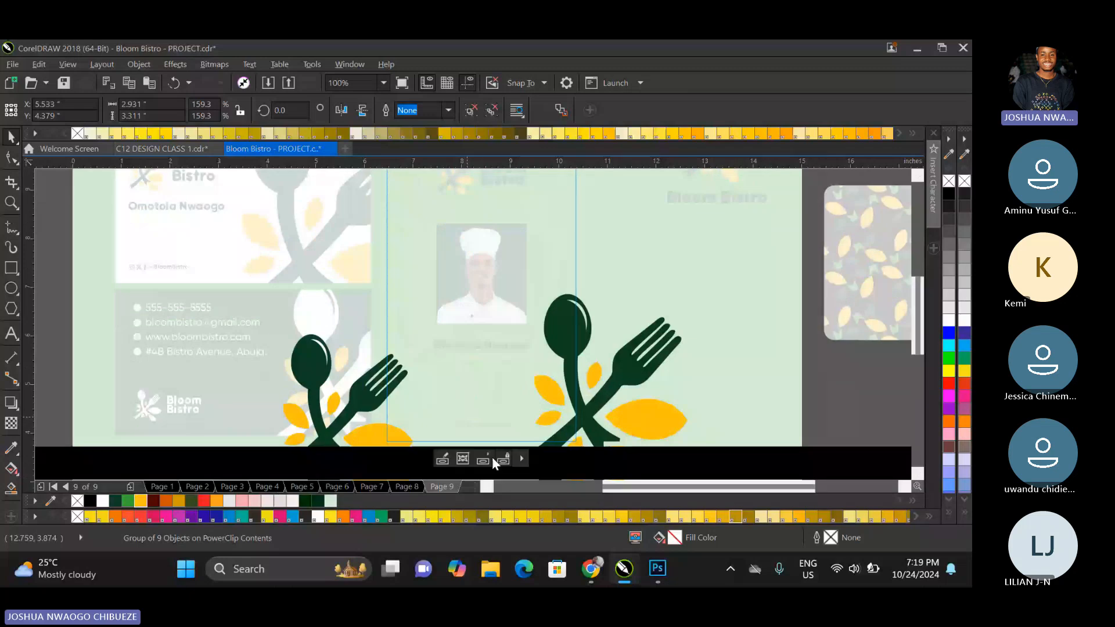
click(491, 458)
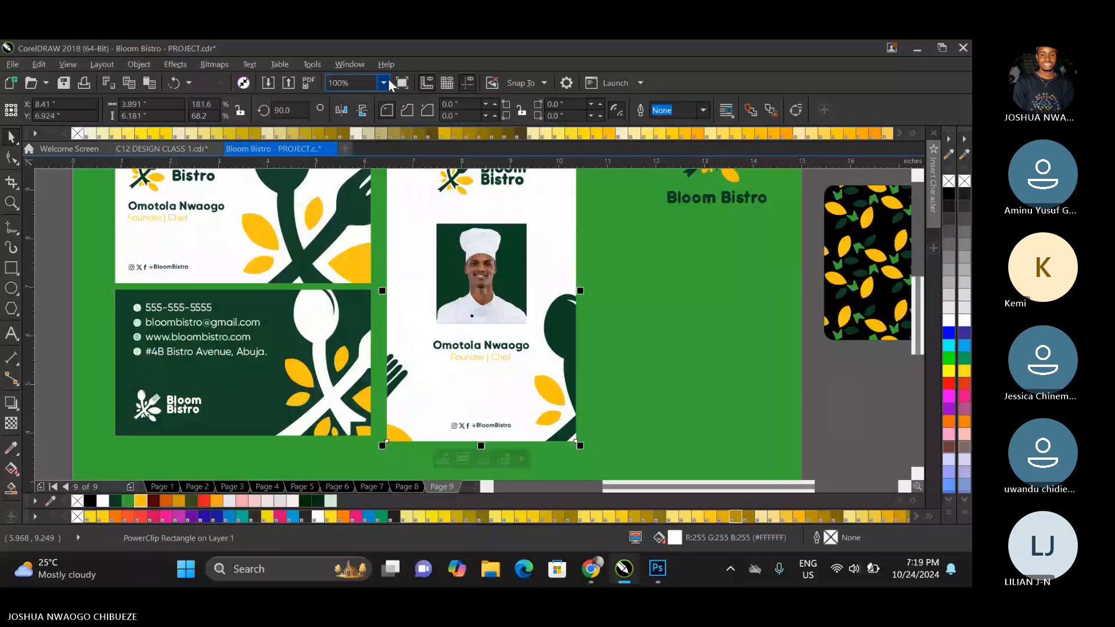
Inside the ID card's PowerClip, enlarge the right-hand artwork to about 4.36 × 4.92 inches and rotate it to about 348.4°.
key(F4)
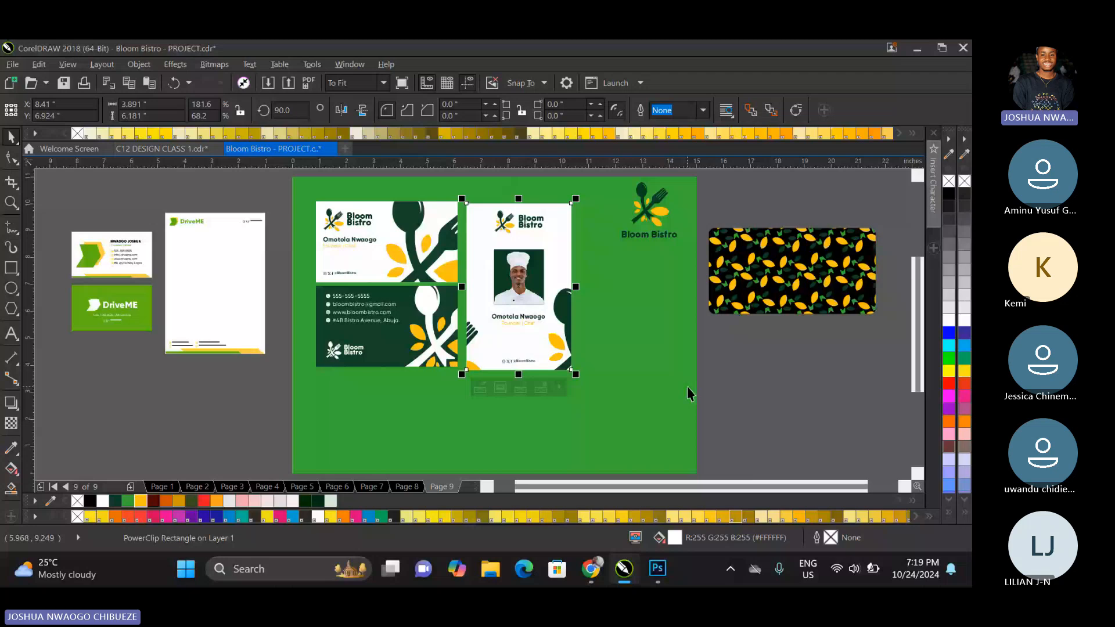
right_click(558, 295)
click(597, 168)
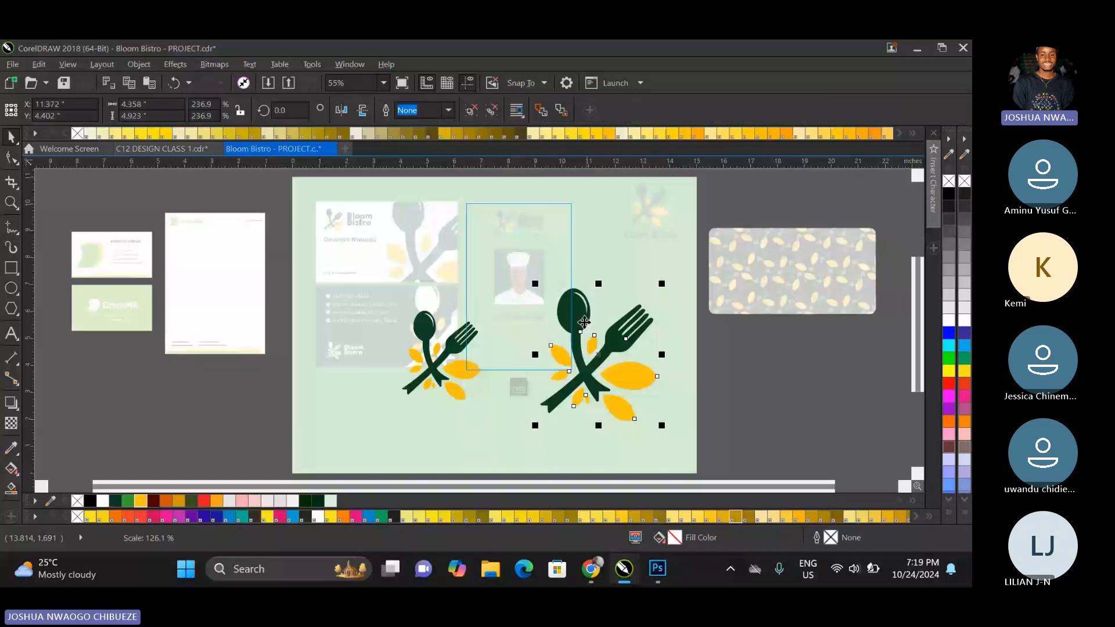
click(583, 321)
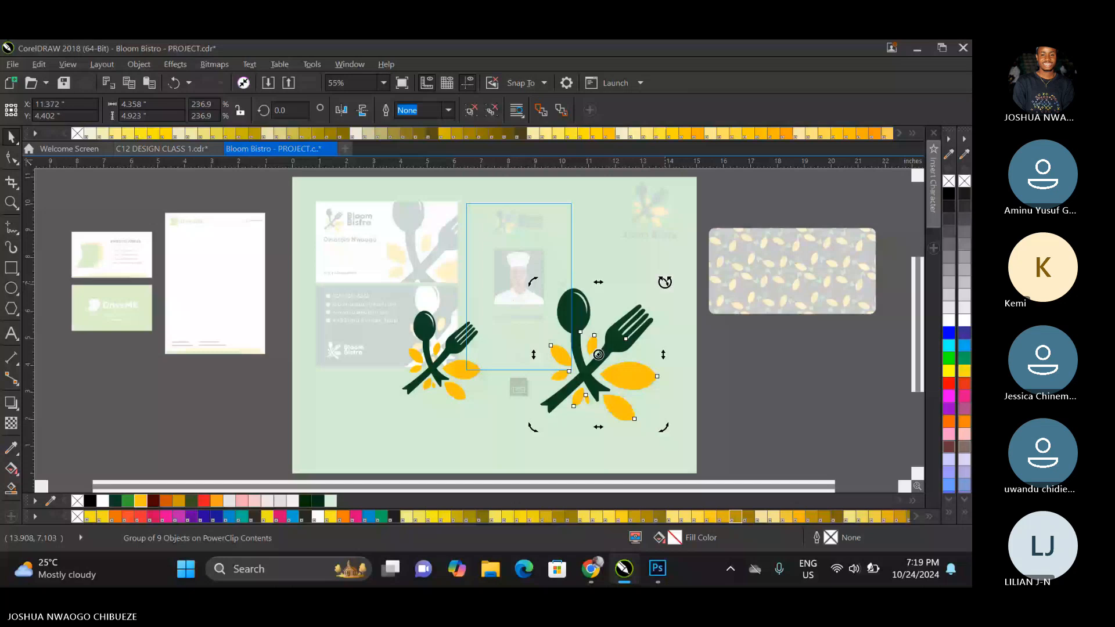
click(675, 288)
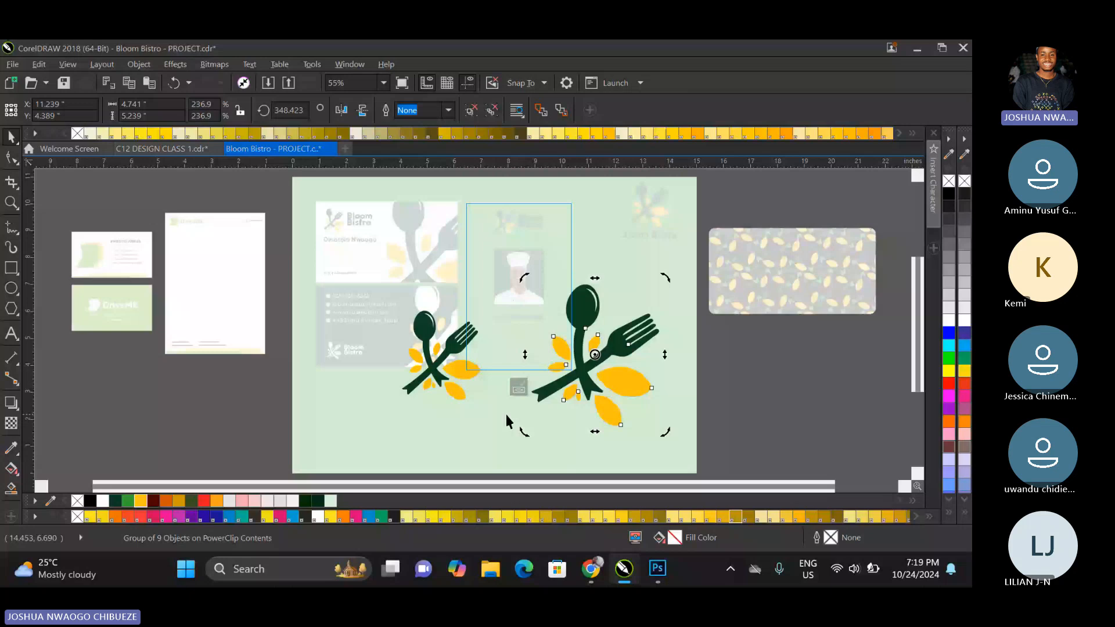
Shift the rotated artwork slightly down and outward to about X 11.35, Y 4.24 inches, and finish editing the PowerClip.
ctrl+click(703, 365)
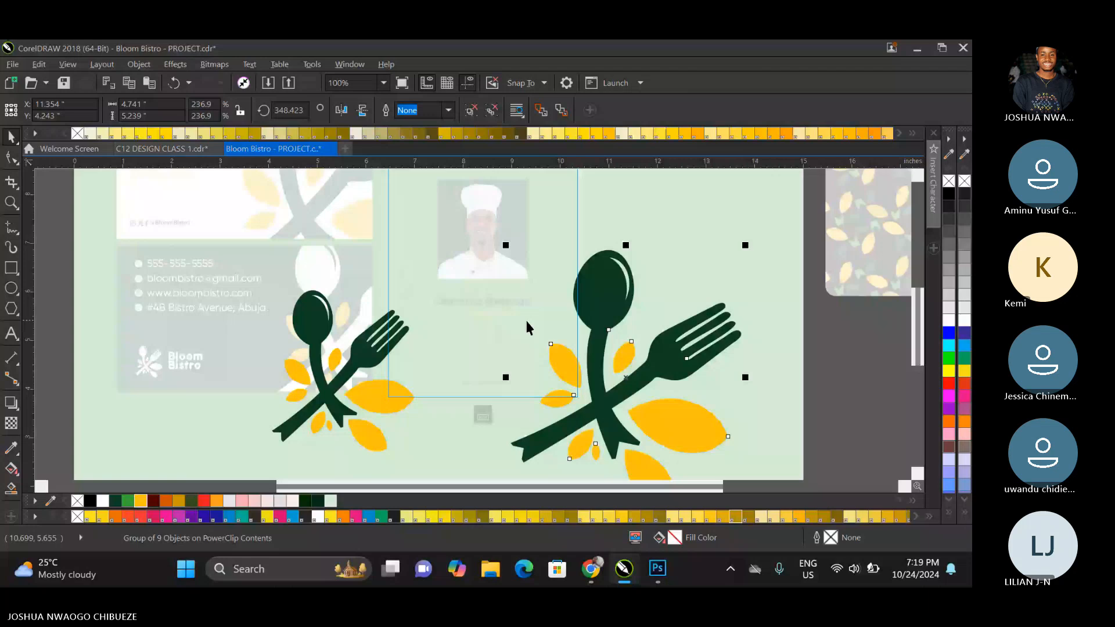
click(536, 325)
drag(536, 325, 471, 368)
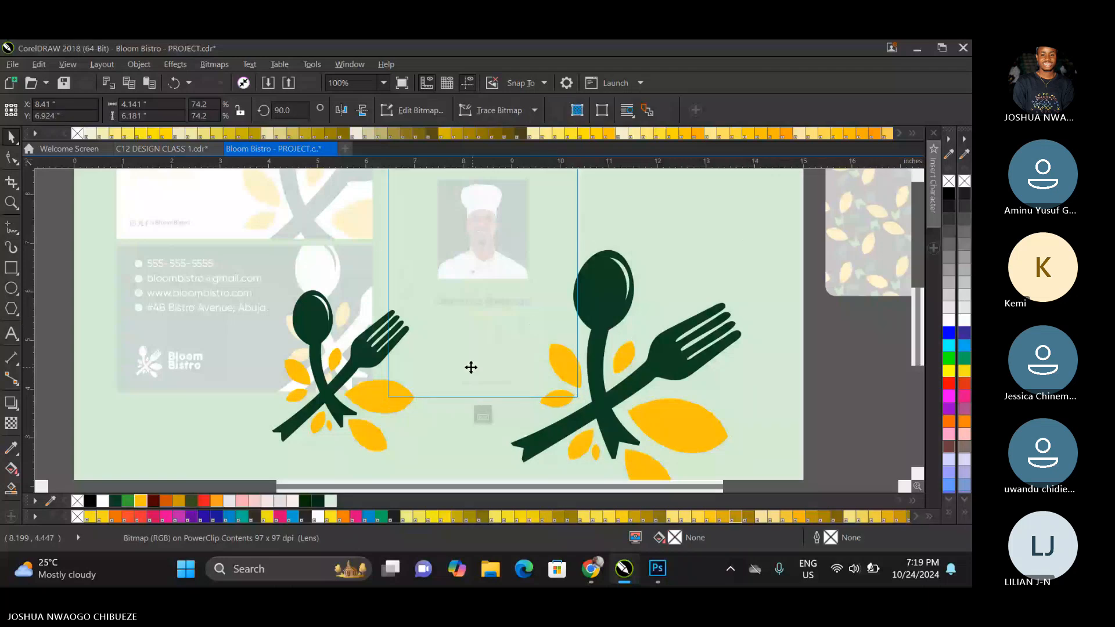
click(483, 415)
Duplicate the whole ID card to the right of the original and remove the chef photo frame from the copy.
click(382, 83)
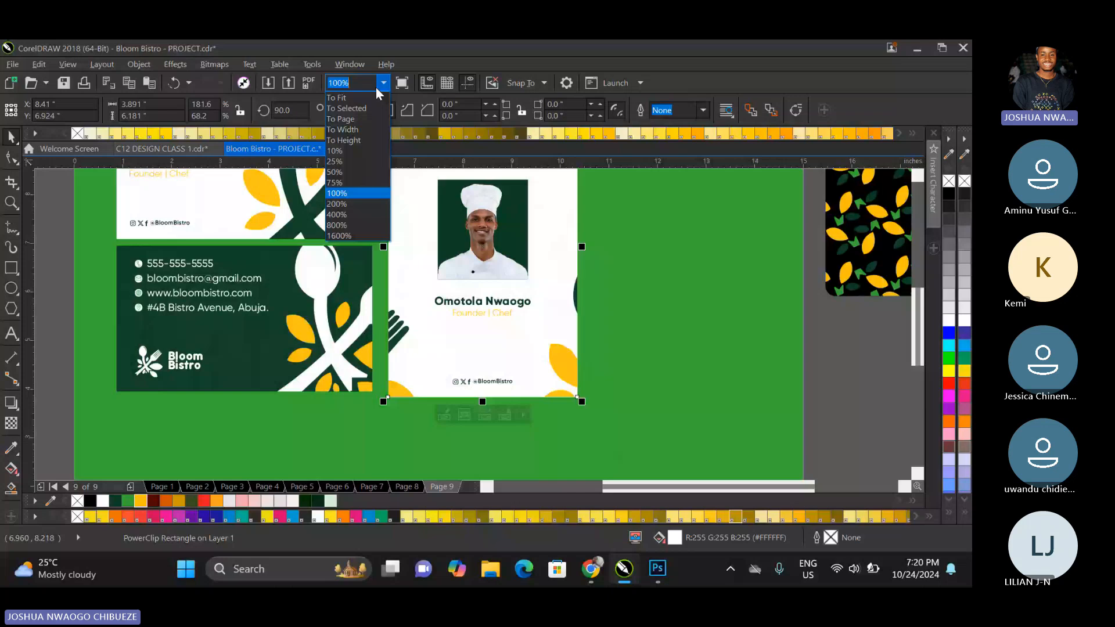
click(377, 98)
click(429, 298)
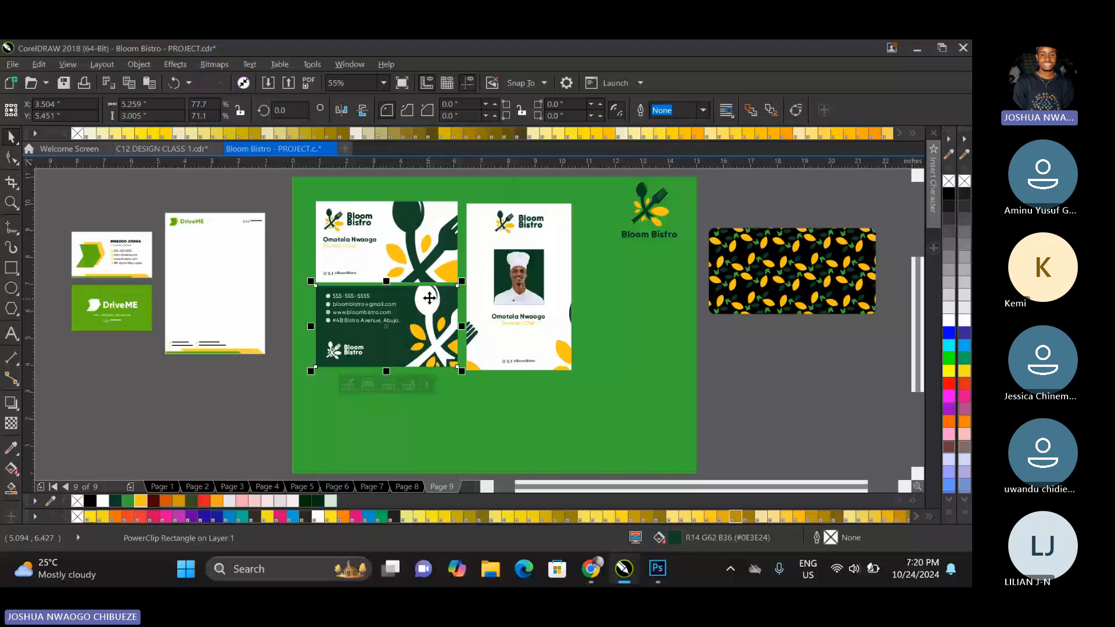
click(642, 259)
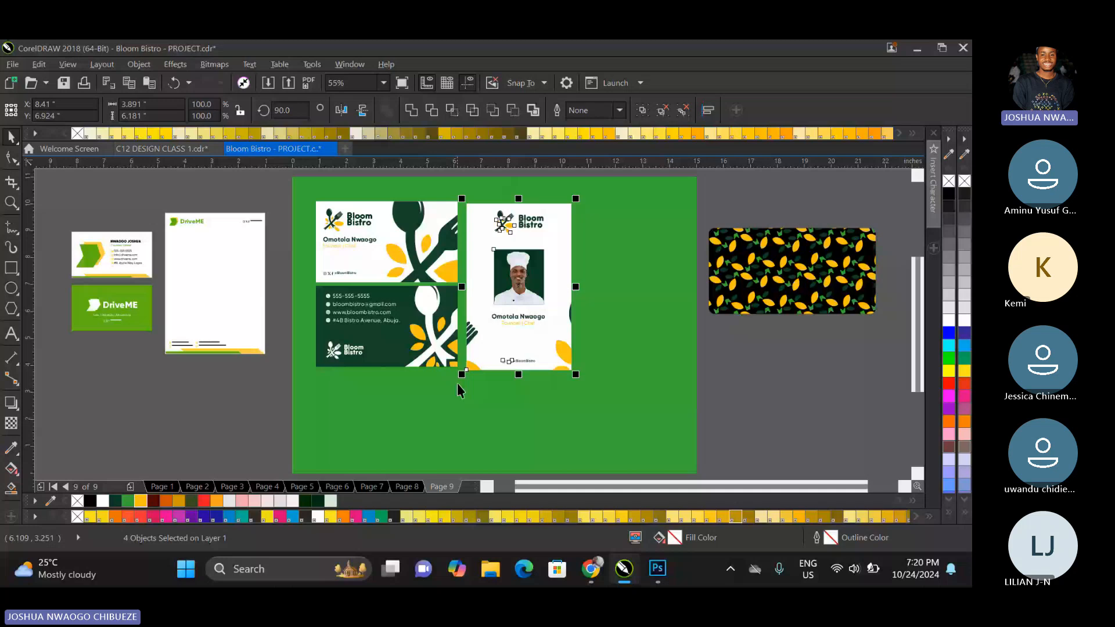
Import the cut-out chef image file.png from Downloads and place it on the duplicated ID card.
click(269, 82)
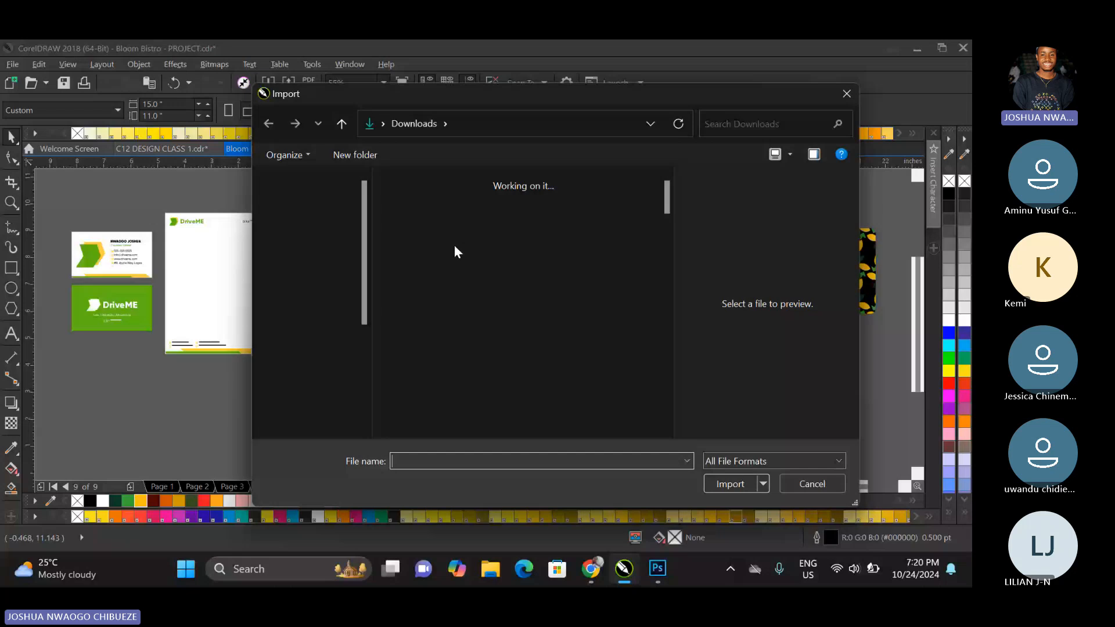
click(442, 227)
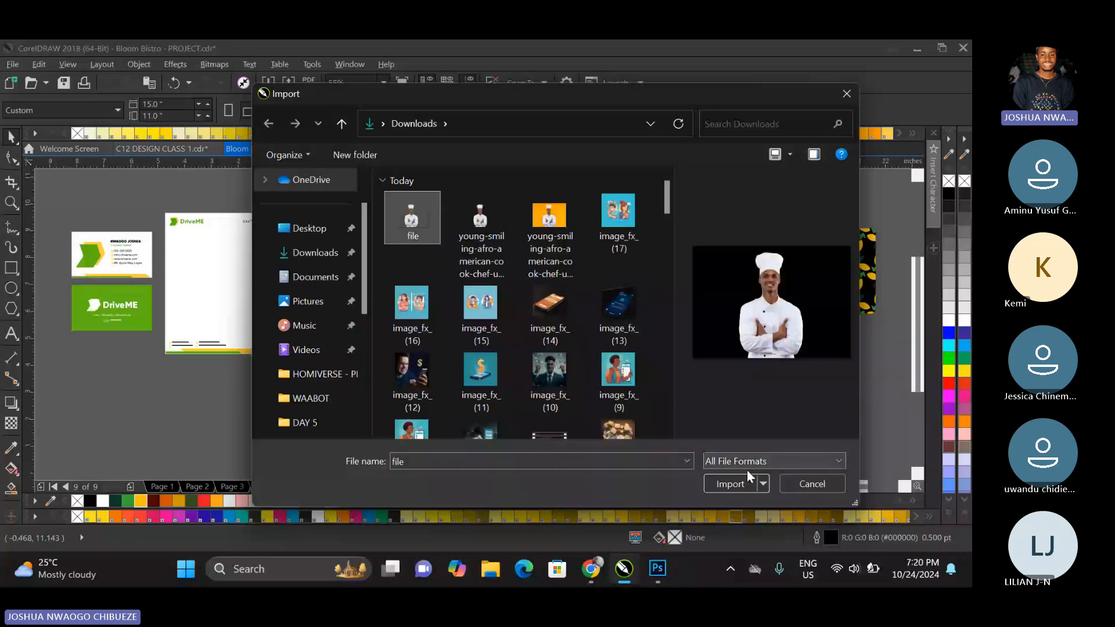
click(743, 483)
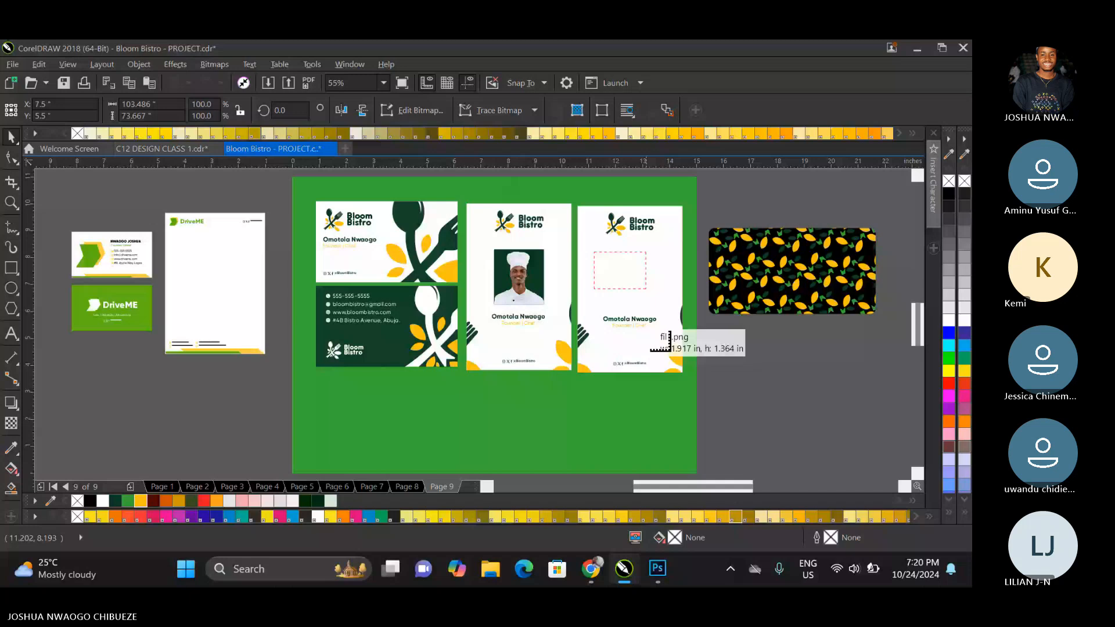
drag(670, 351, 674, 350)
Crop the empty sides of the imported chef image and enlarge it to about 3.81 × 5.71 inches.
key(F10)
drag(594, 308, 615, 308)
drag(674, 308, 570, 374)
click(11, 138)
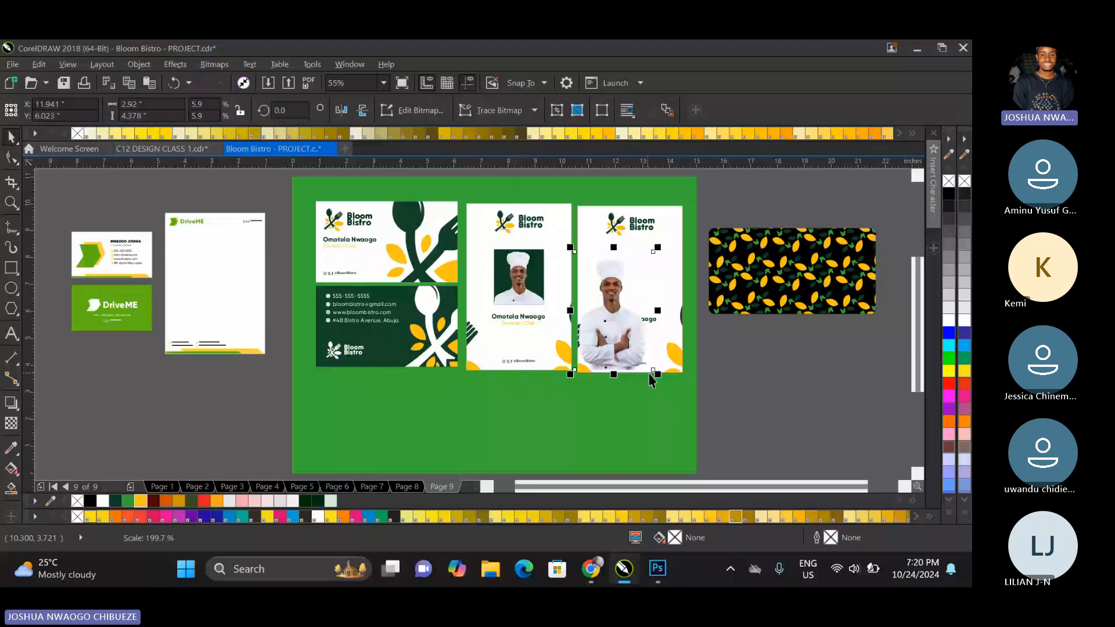
drag(649, 373, 694, 410)
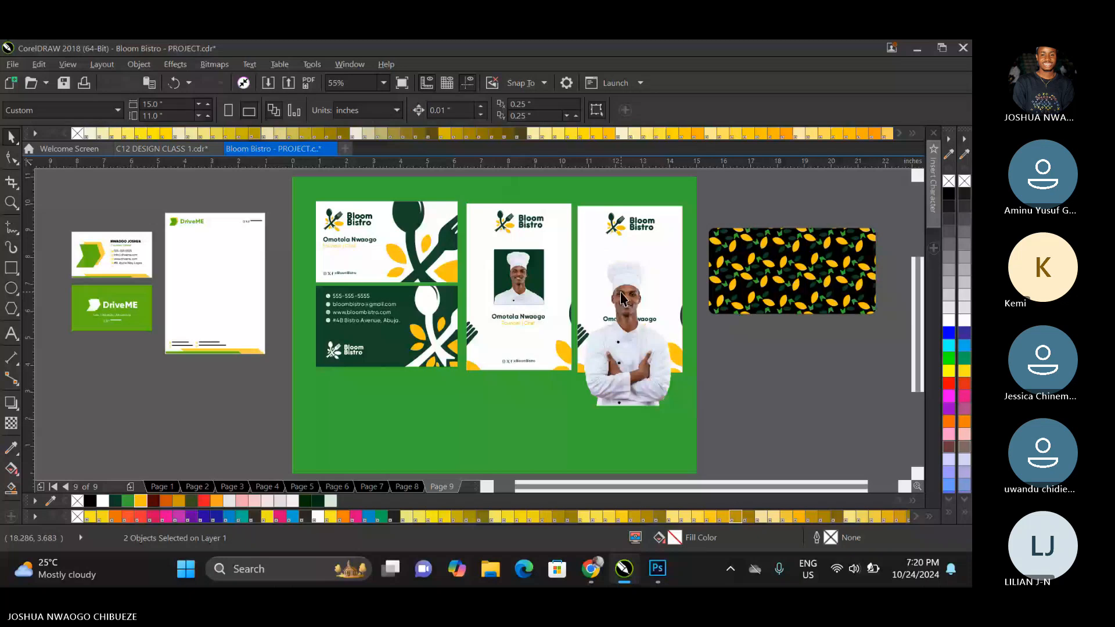
Cut the chef image and paste it inside the duplicated ID card's PowerClip.
click(622, 295)
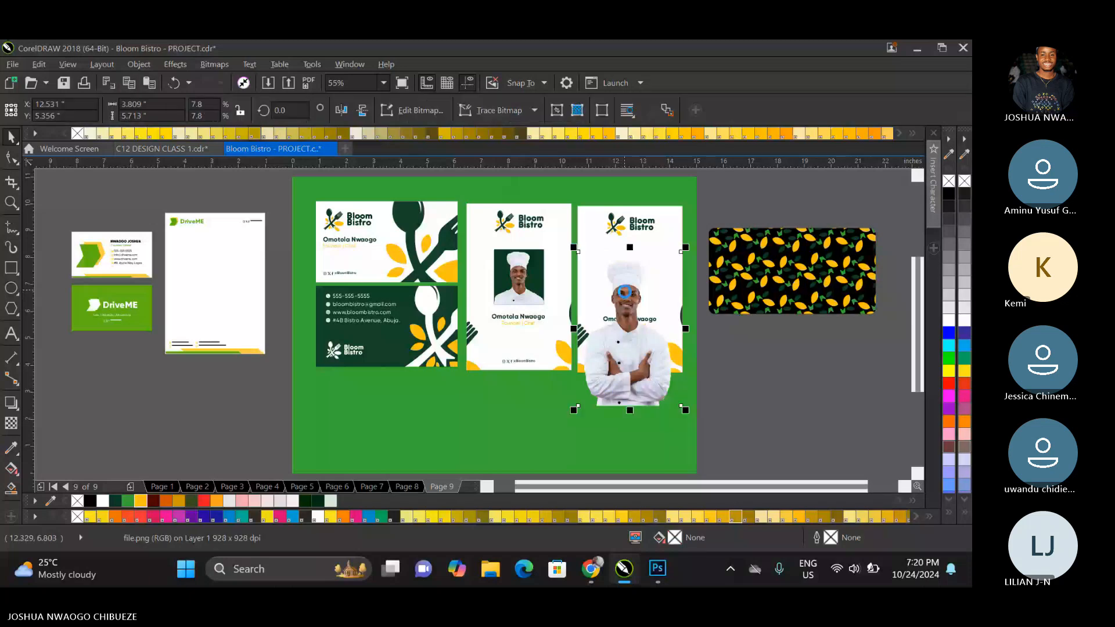
key(Delete)
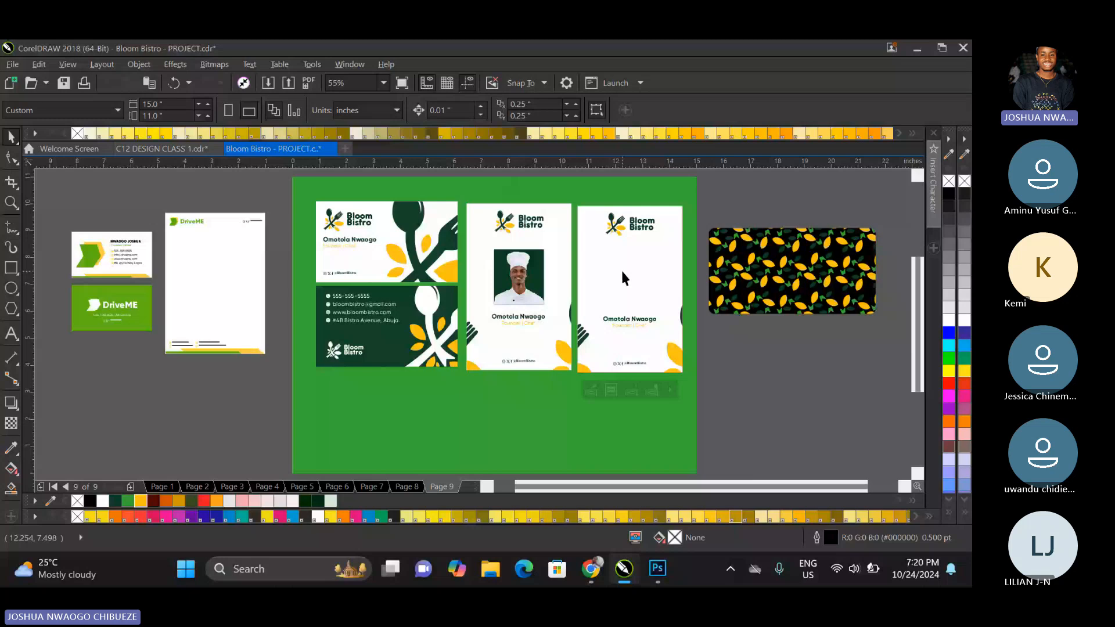
double_click(622, 272)
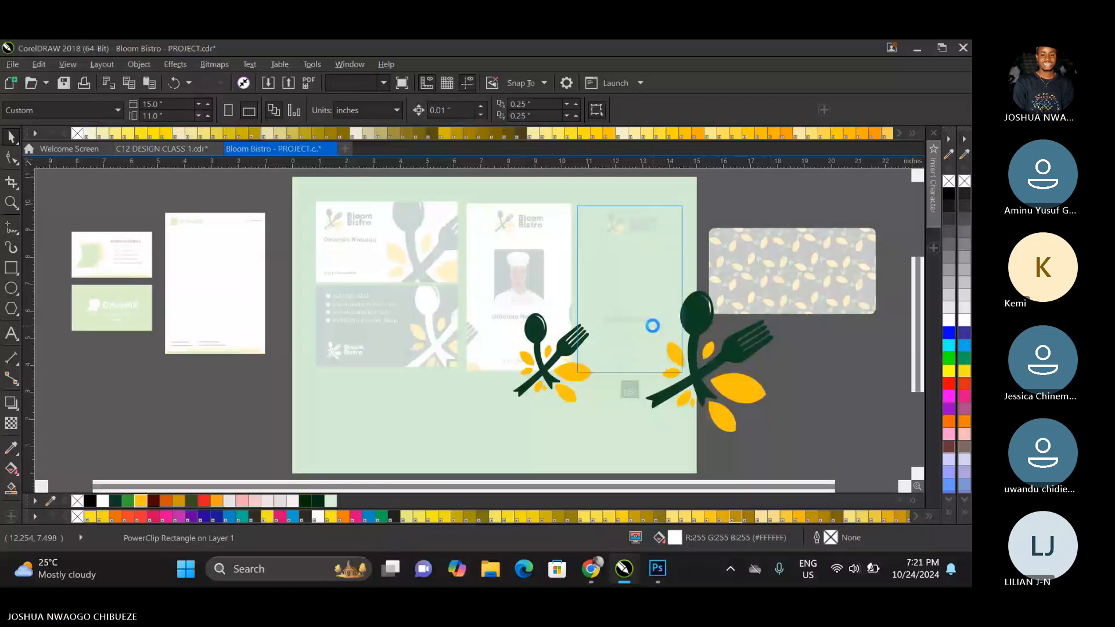
key(ctrl+v)
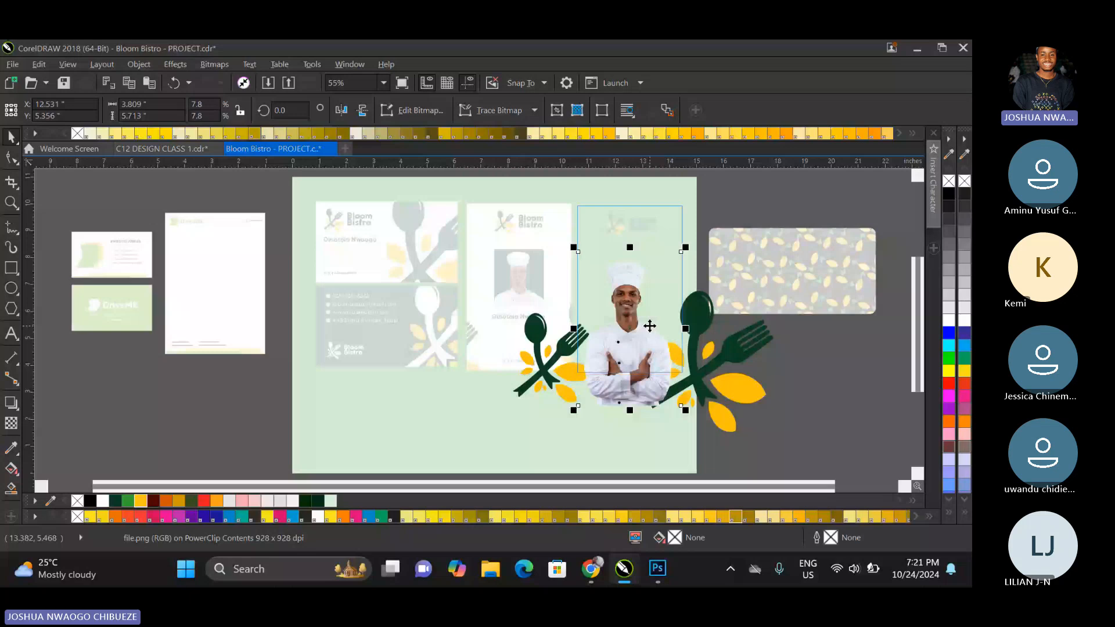
Bring the spoon-and-fork artwork in front of the chef image and finish editing the PowerClip.
click(543, 355)
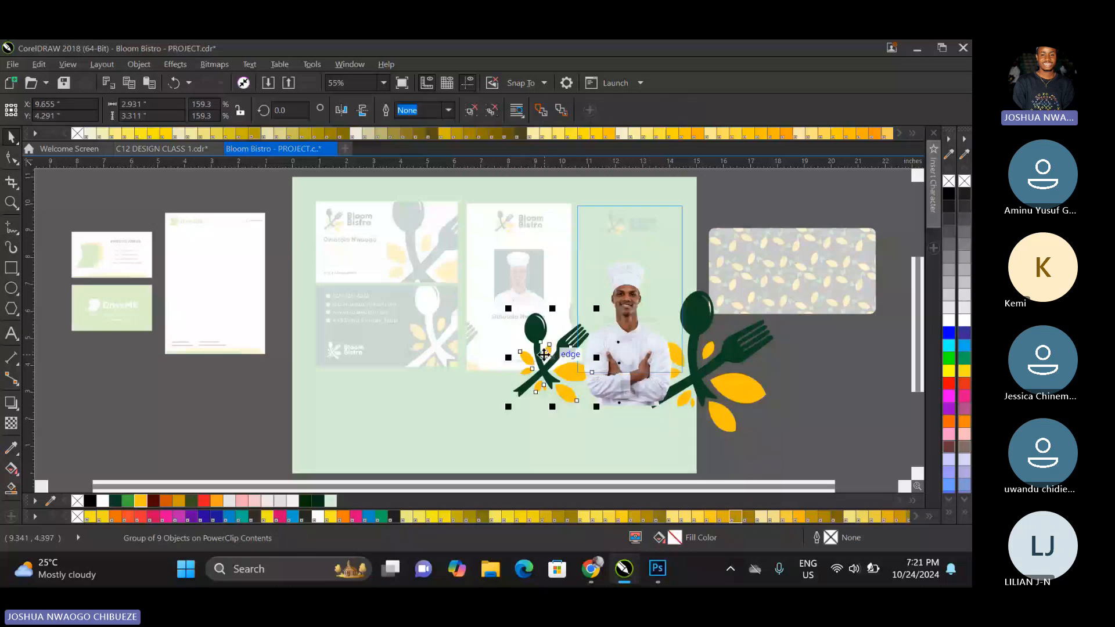
click(696, 334)
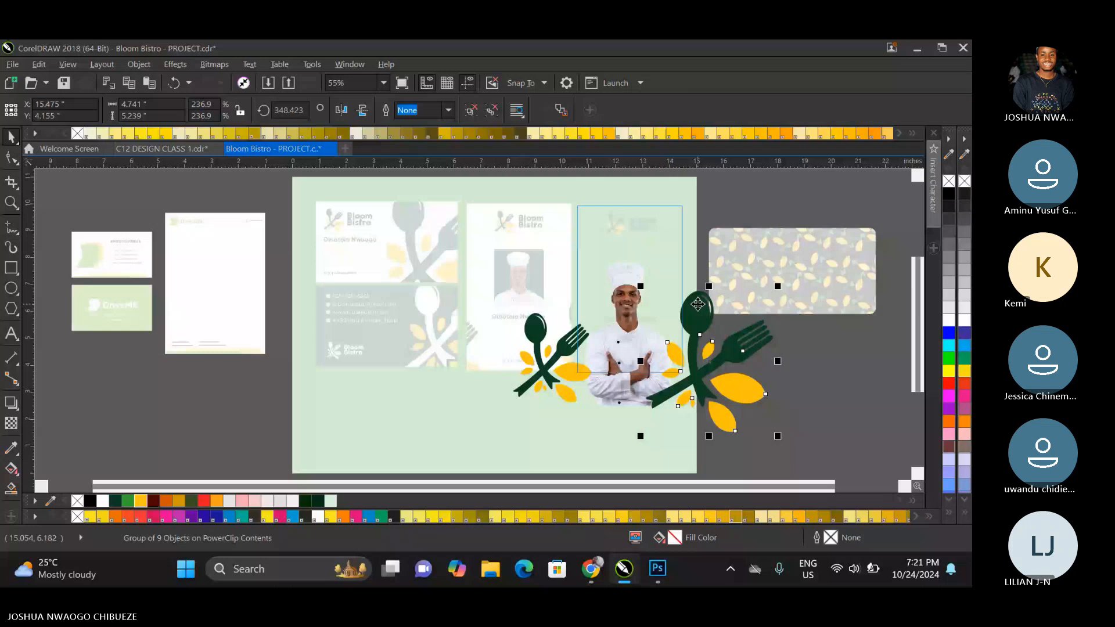
click(631, 391)
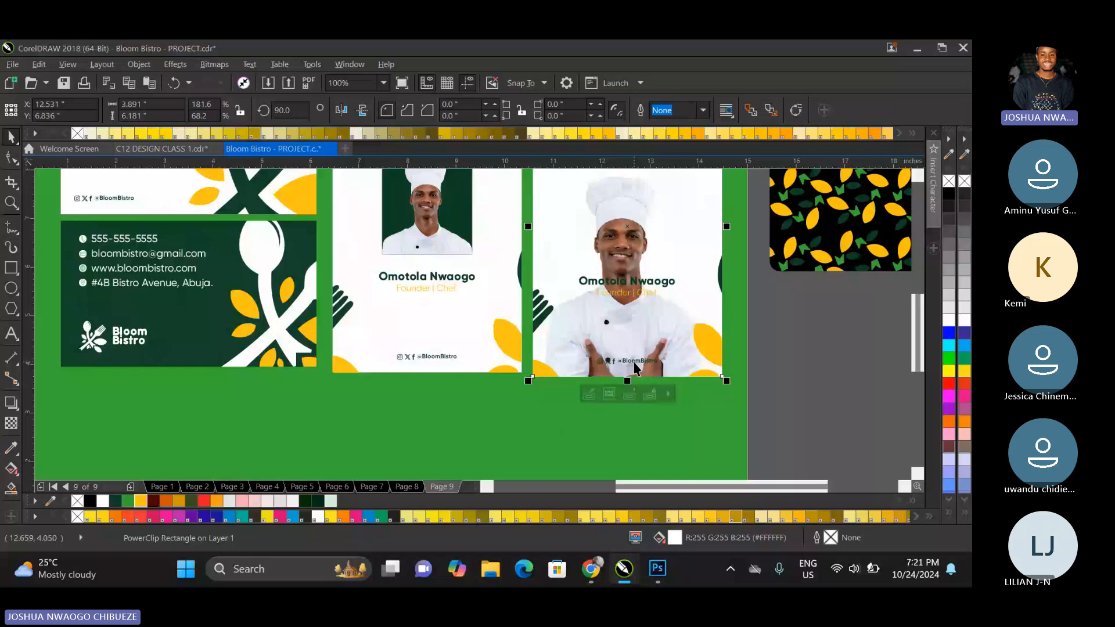
Recolour the new ID card's name, title and social handle group dark green, then move it slightly up the chef image.
click(635, 367)
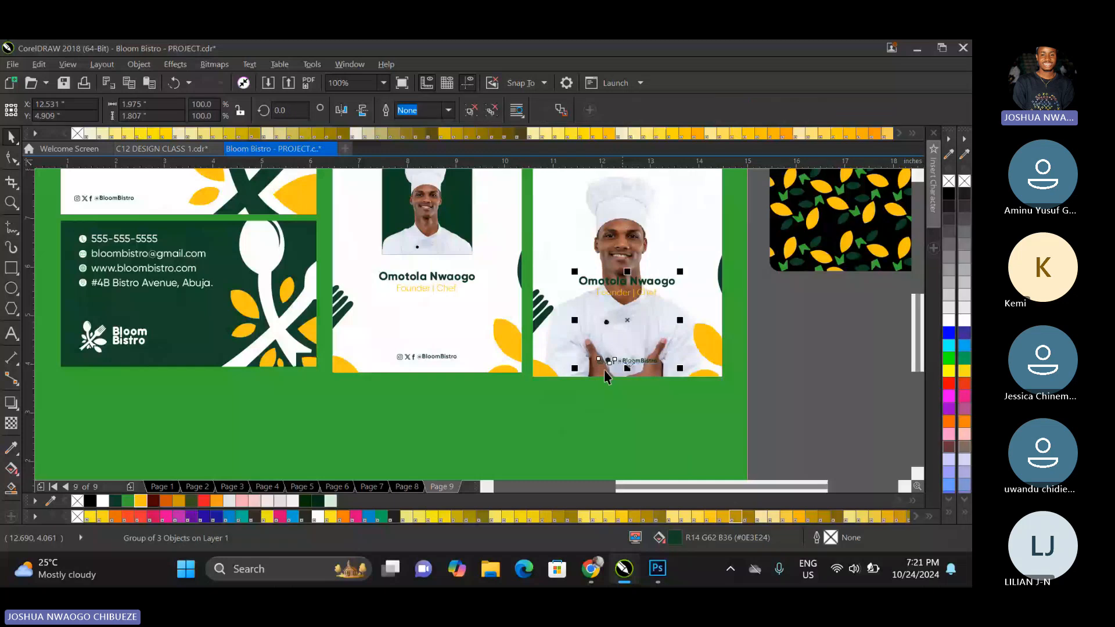
click(144, 500)
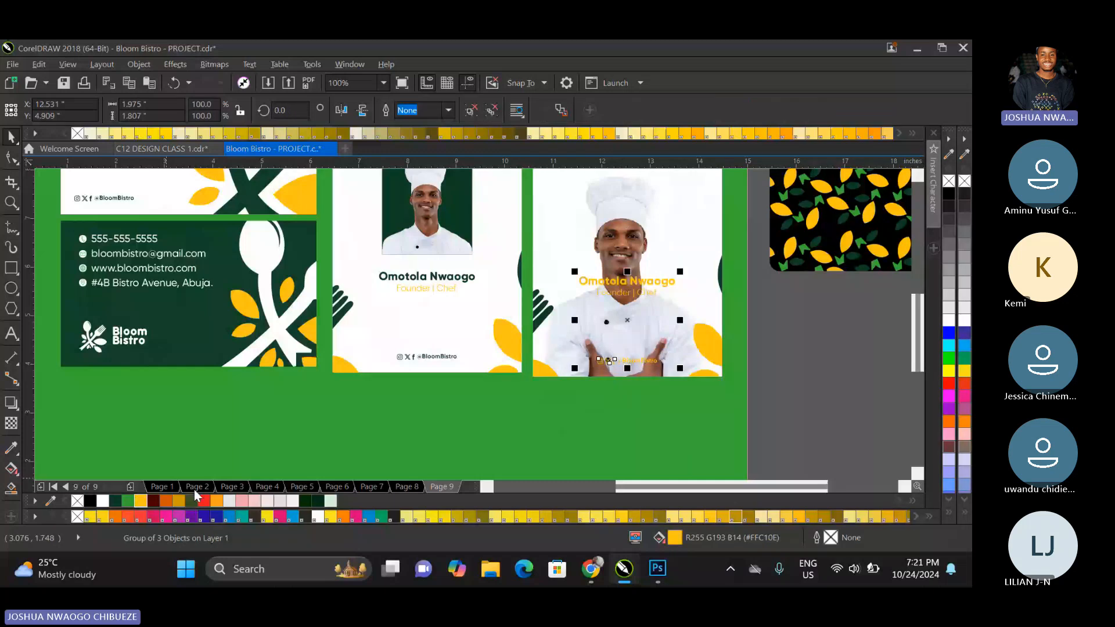
click(116, 501)
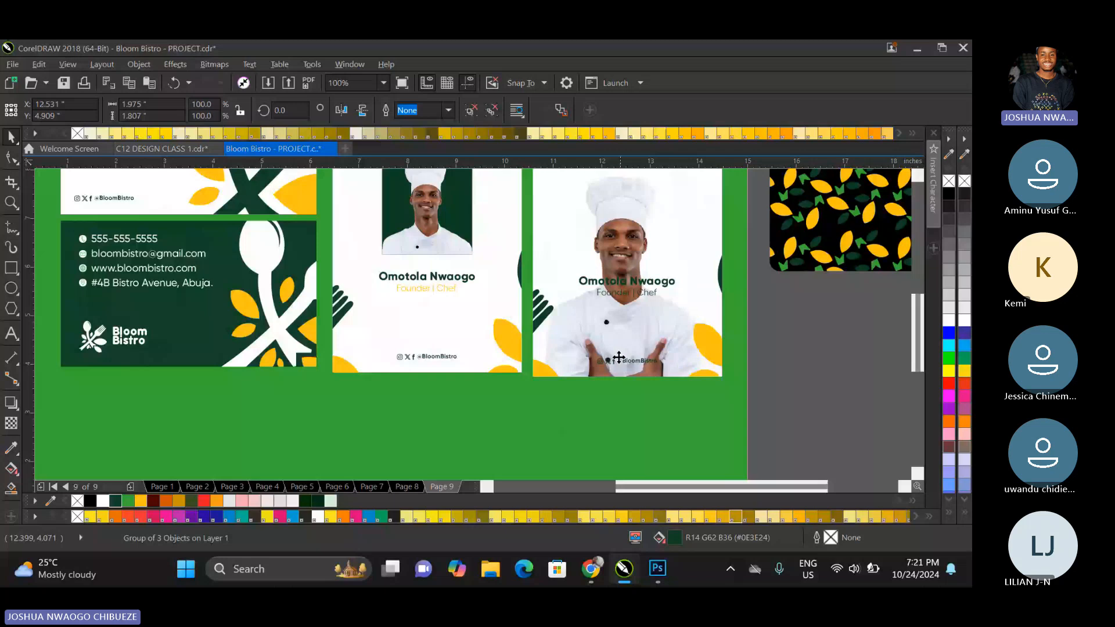
drag(619, 358, 614, 342)
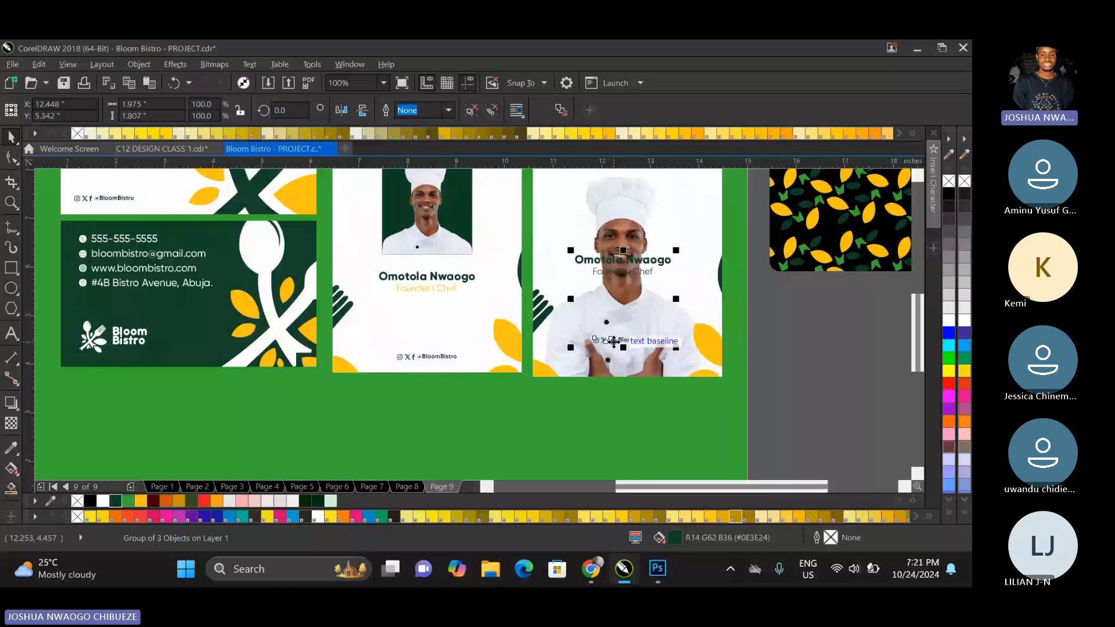
key(Escape)
drag(630, 263, 614, 317)
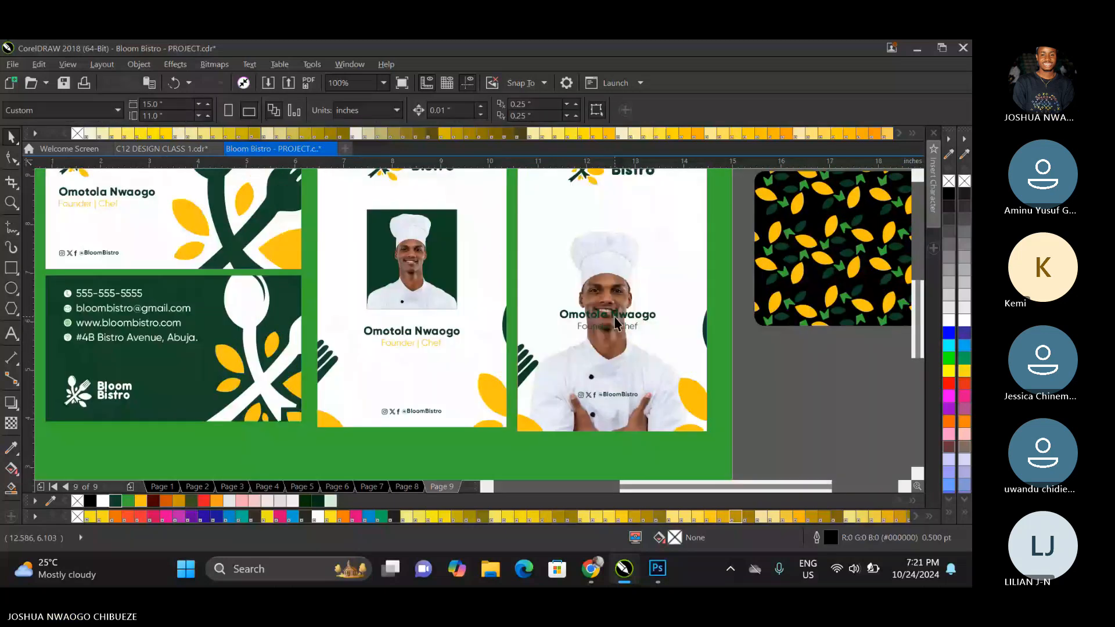
Ungroup the text on the new ID card and move the name and title down onto the chef's chest.
right_click(616, 321)
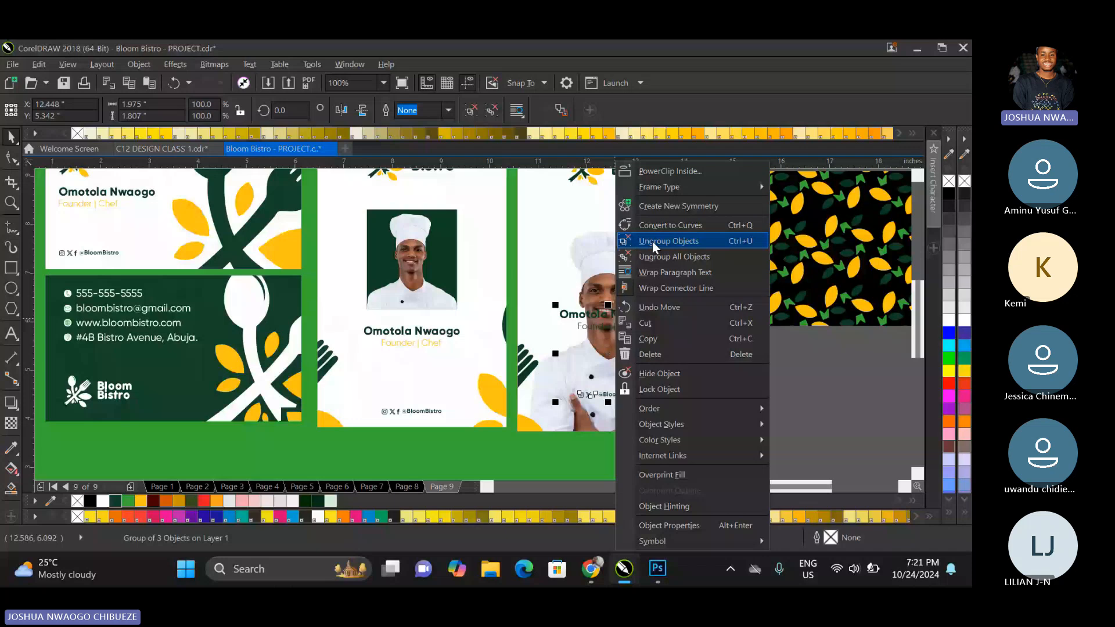
click(653, 242)
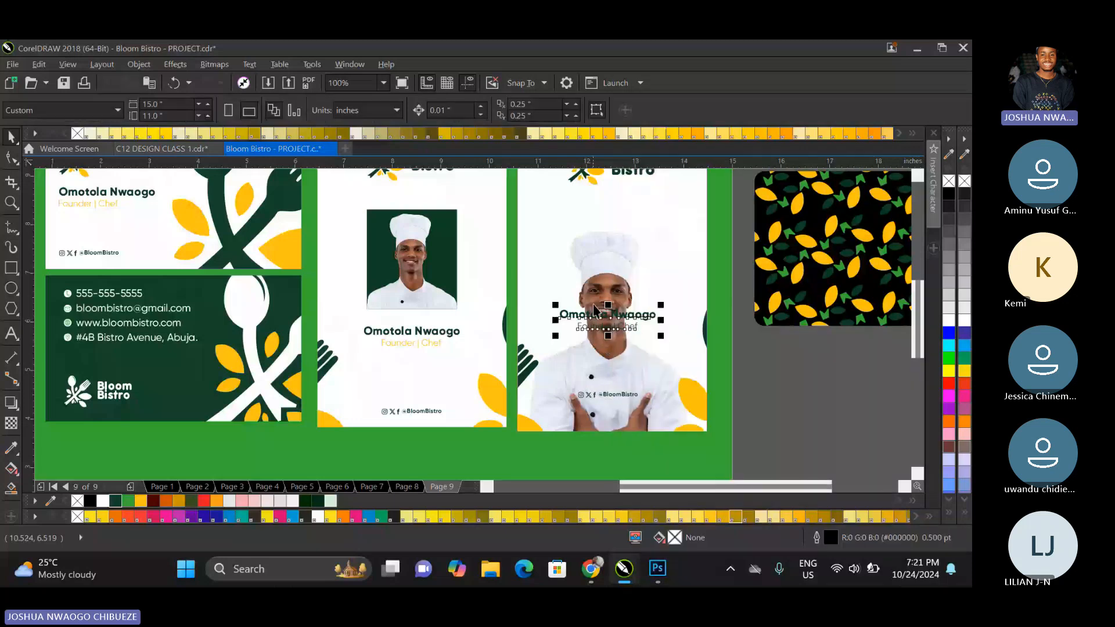
drag(602, 322, 602, 375)
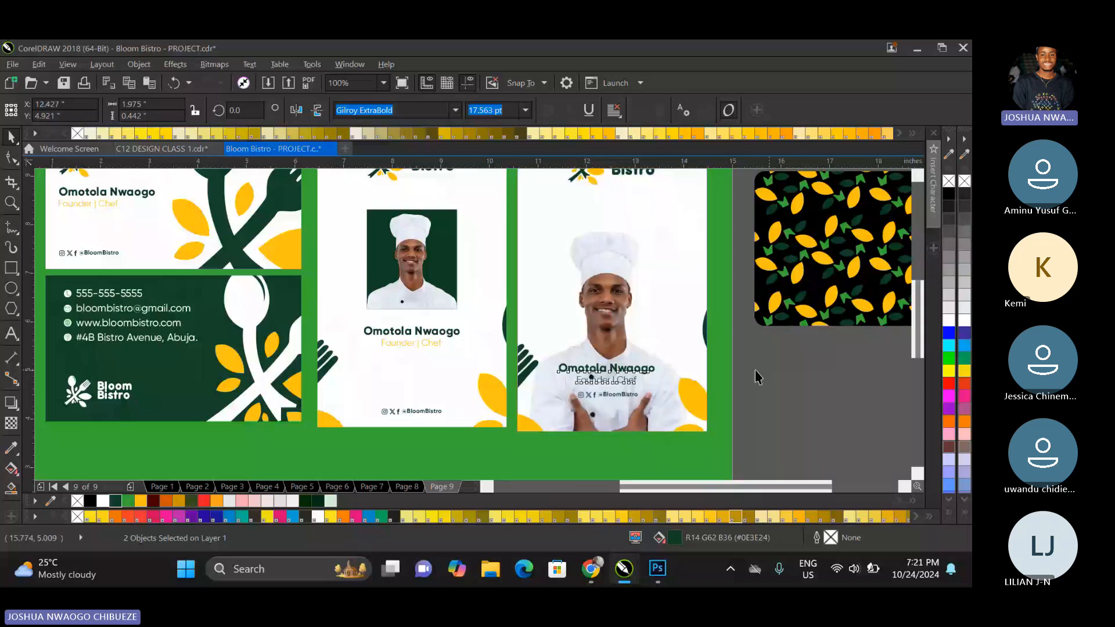
click(758, 378)
scroll(606, 386, down, 2)
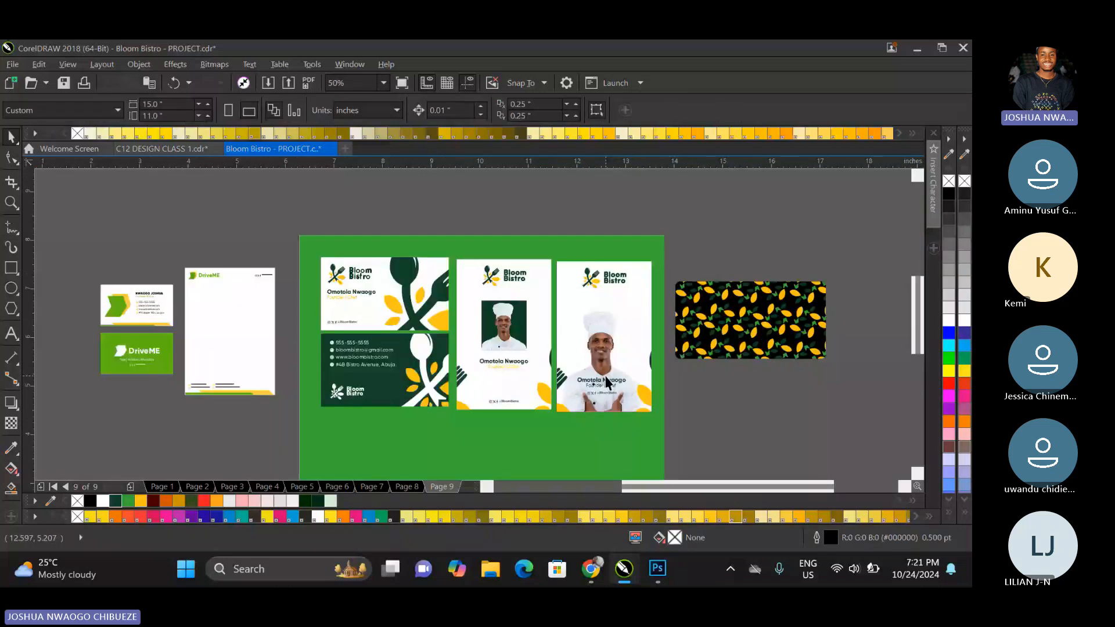
Move the name and title up to the space between the Bloom Bistro logo and the chef's hat.
click(606, 383)
scroll(603, 389, up, 2)
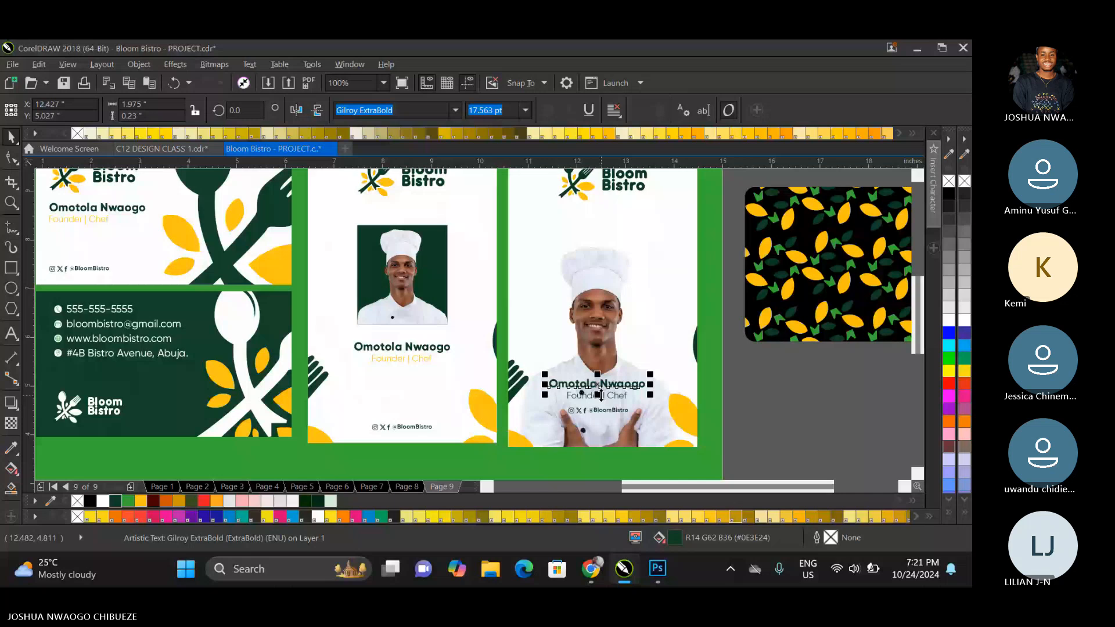
drag(601, 395, 601, 237)
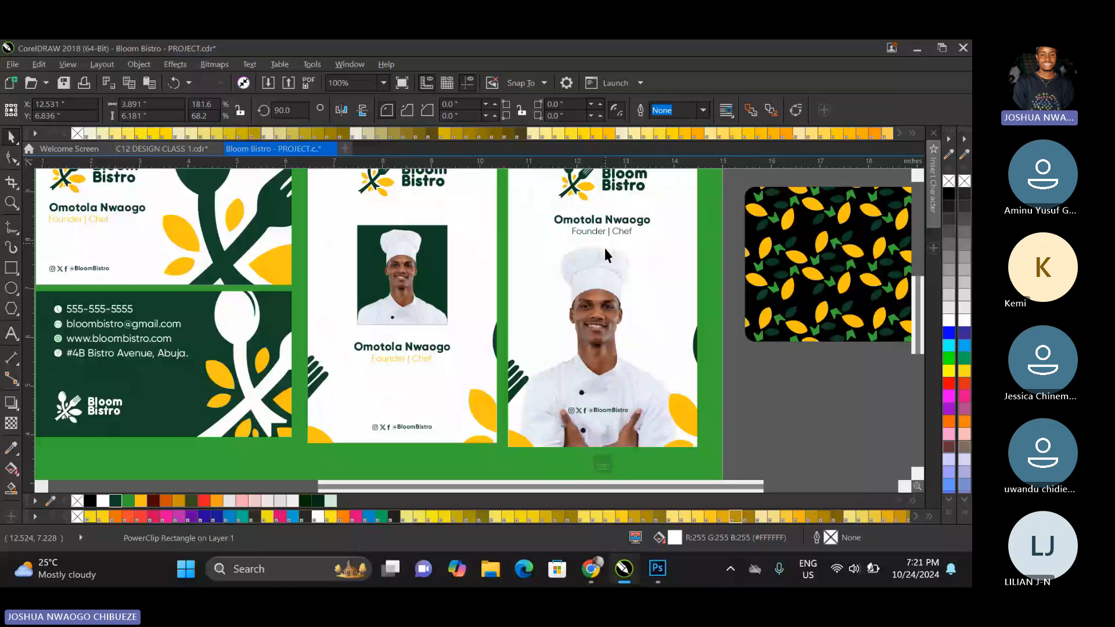
Open the new ID card's PowerClip contents for editing and nudge the chef image slightly sideways.
double_click(599, 283)
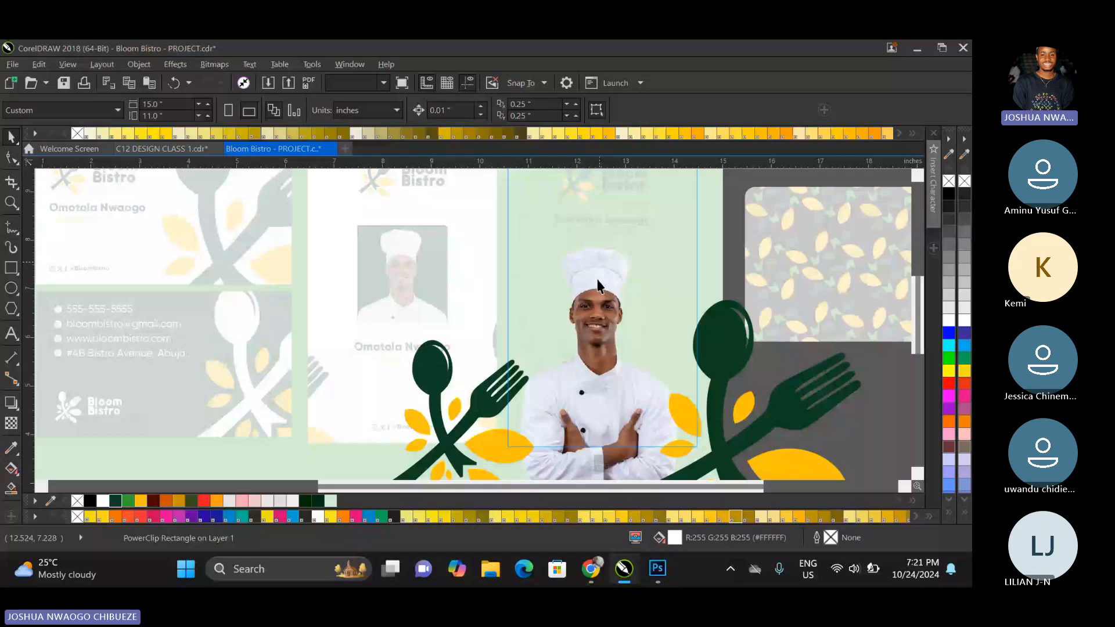
ctrl+click(598, 286)
scroll(598, 285, up, 4)
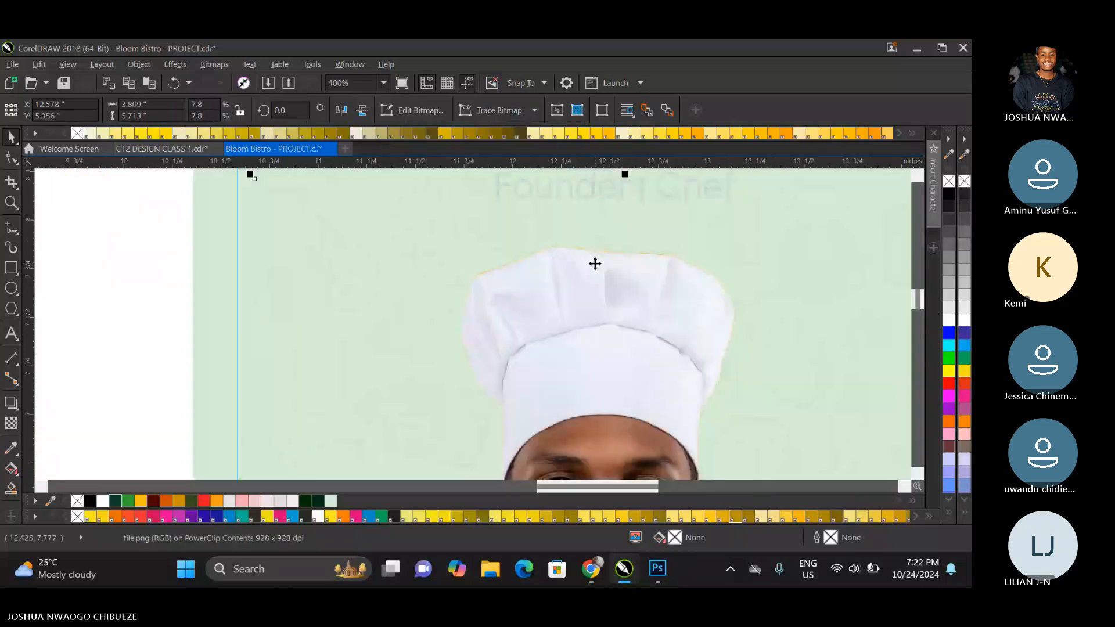
drag(595, 264, 602, 267)
scroll(617, 272, down, 4)
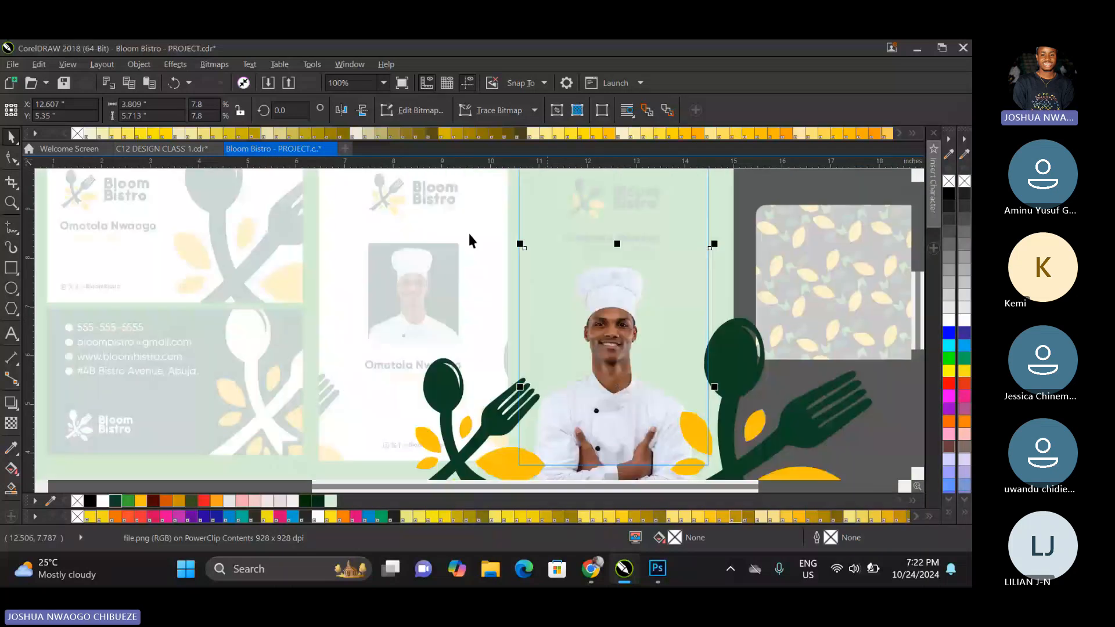
Adjust the chef image's Yellow channel with Hue/Saturation/Lightness, setting saturation to -100 and lightness to 16.
click(175, 64)
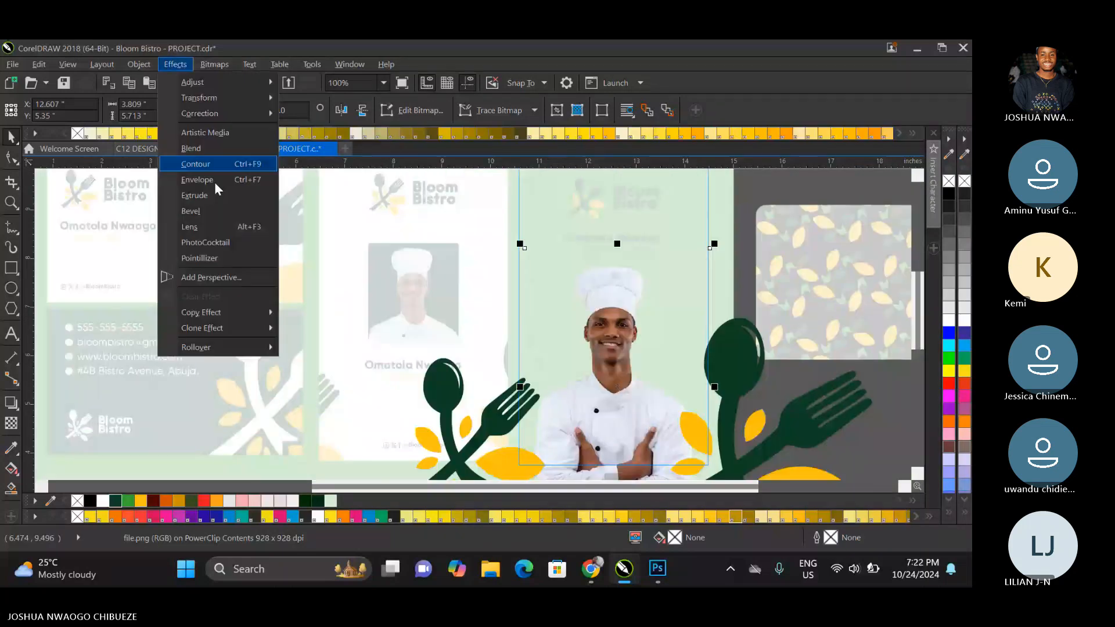
mouse_move(252, 90)
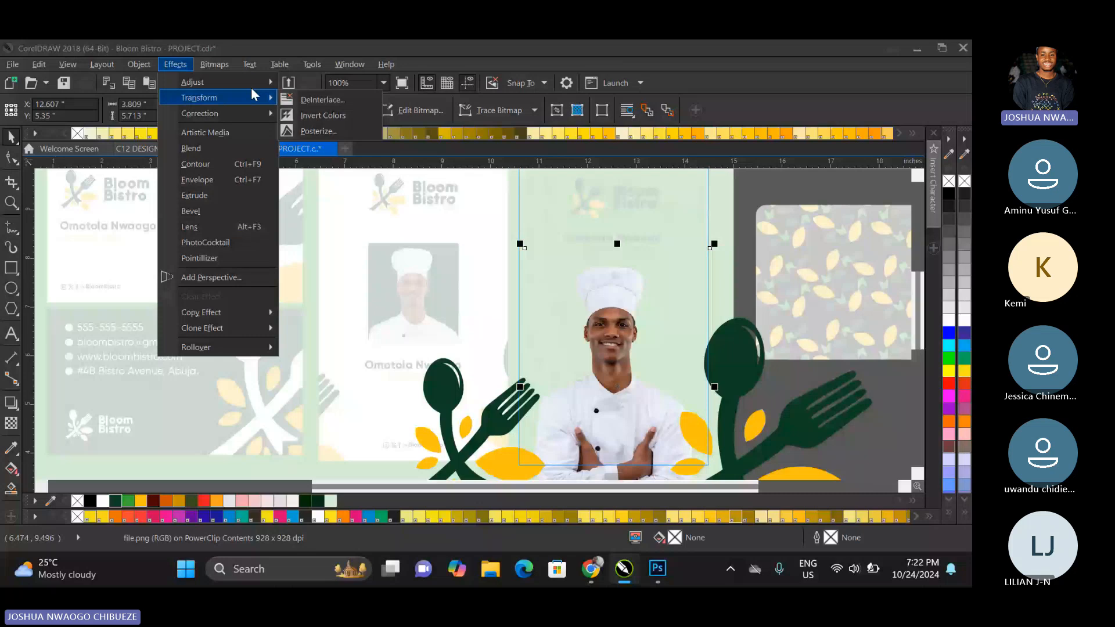
click(322, 204)
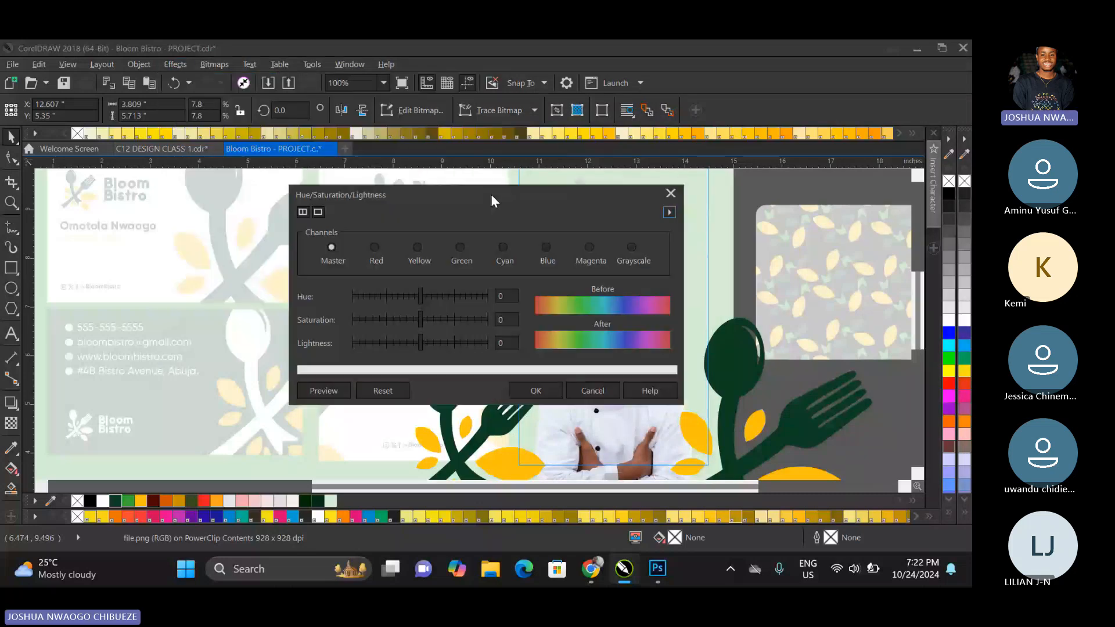
drag(491, 195, 241, 222)
click(248, 274)
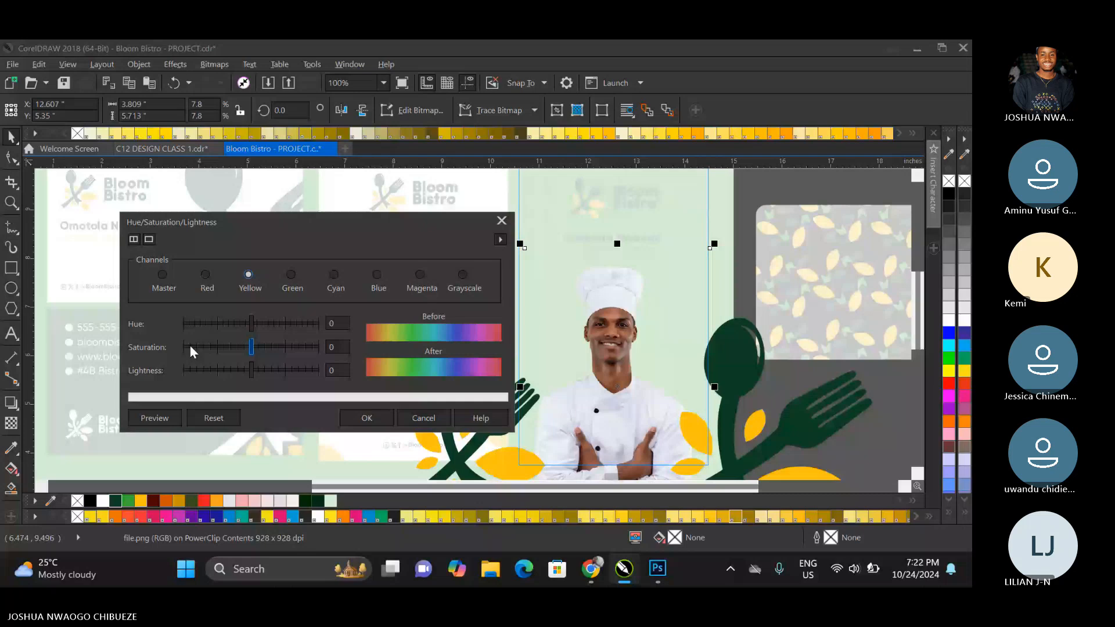
click(190, 346)
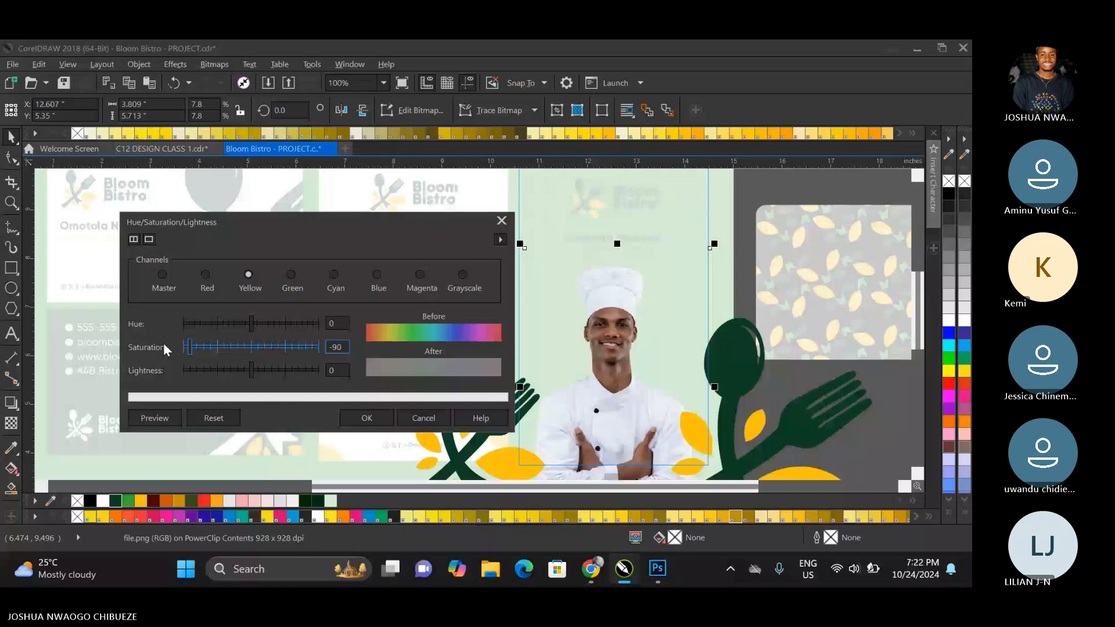
drag(162, 342, 163, 343)
drag(251, 370, 293, 370)
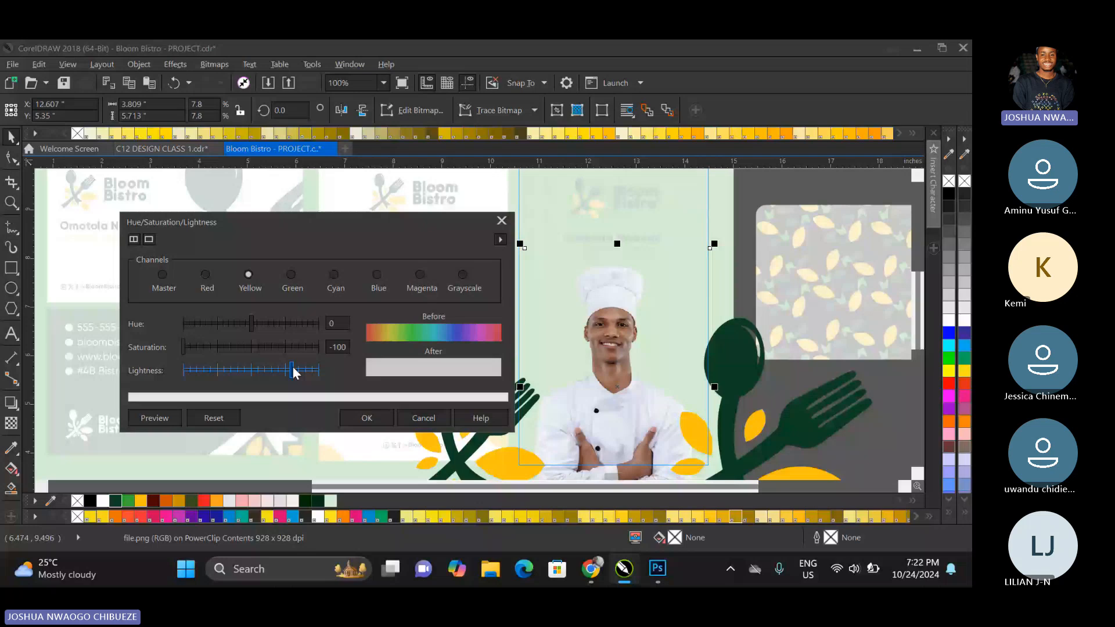
drag(293, 373, 263, 370)
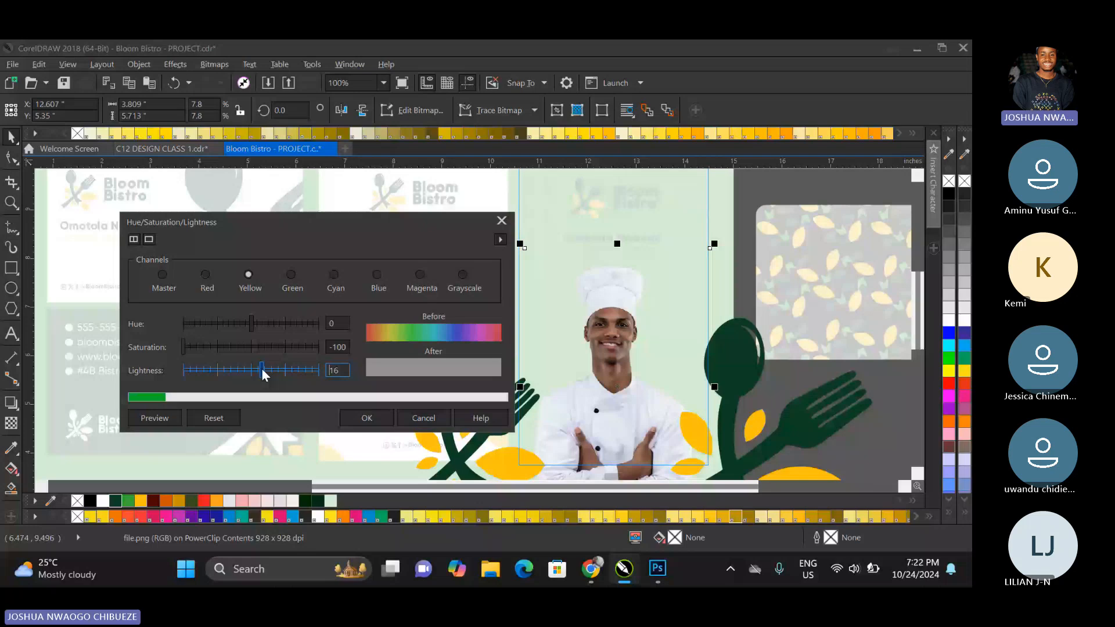
key(Return)
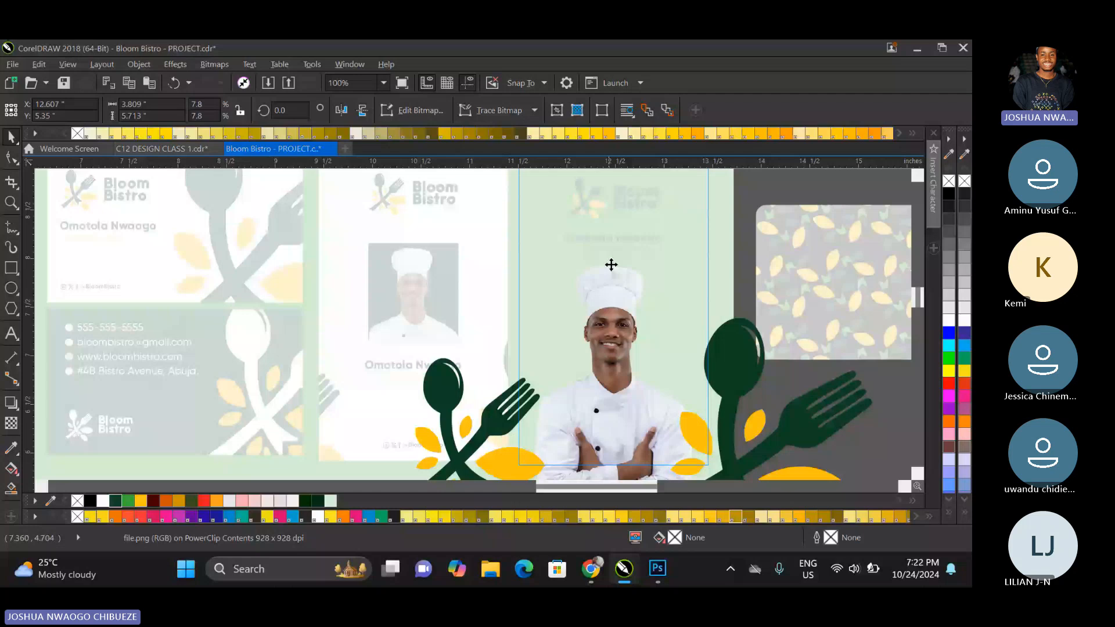
Enlarge the chef image to about 3.90 × 5.85 inches, shift it slightly down and finish editing the PowerClip.
click(610, 264)
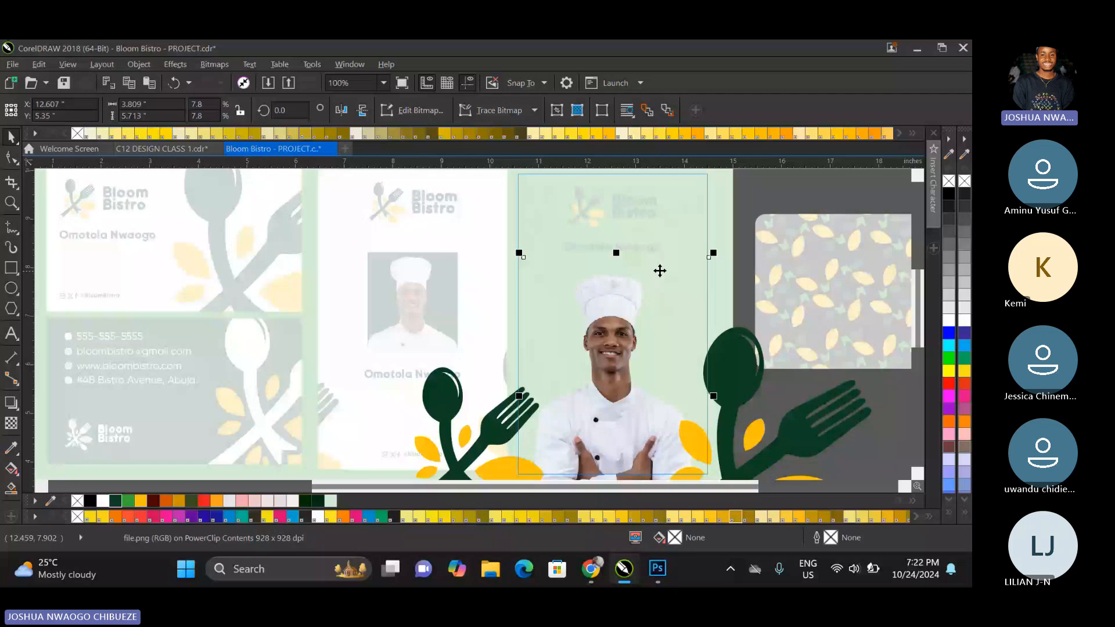
drag(712, 253, 715, 249)
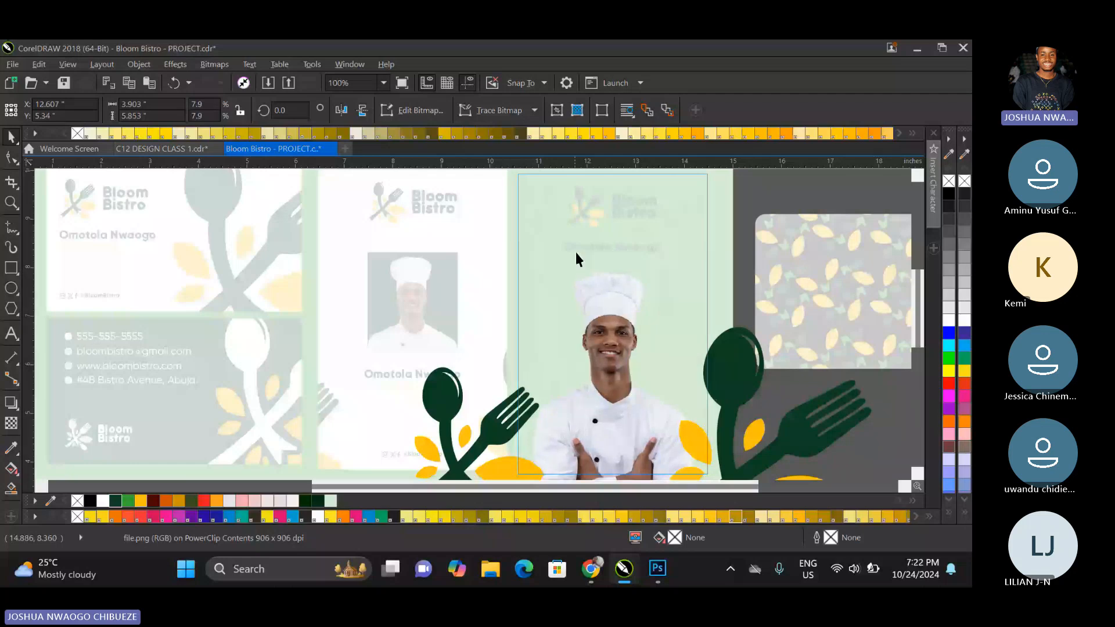
scroll(576, 271, down, 1)
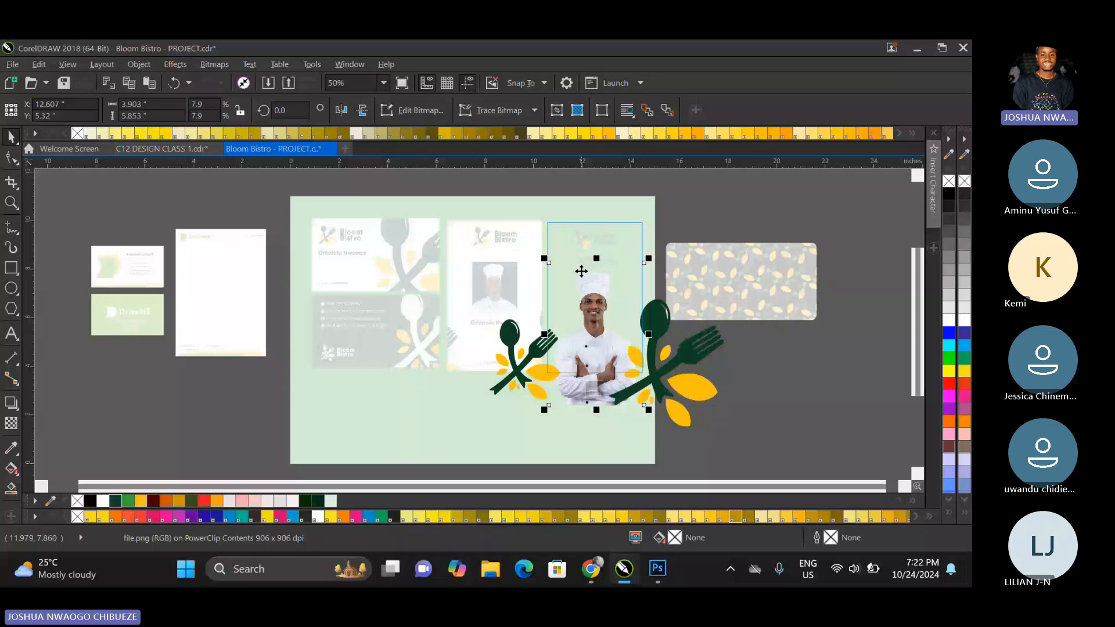
click(592, 394)
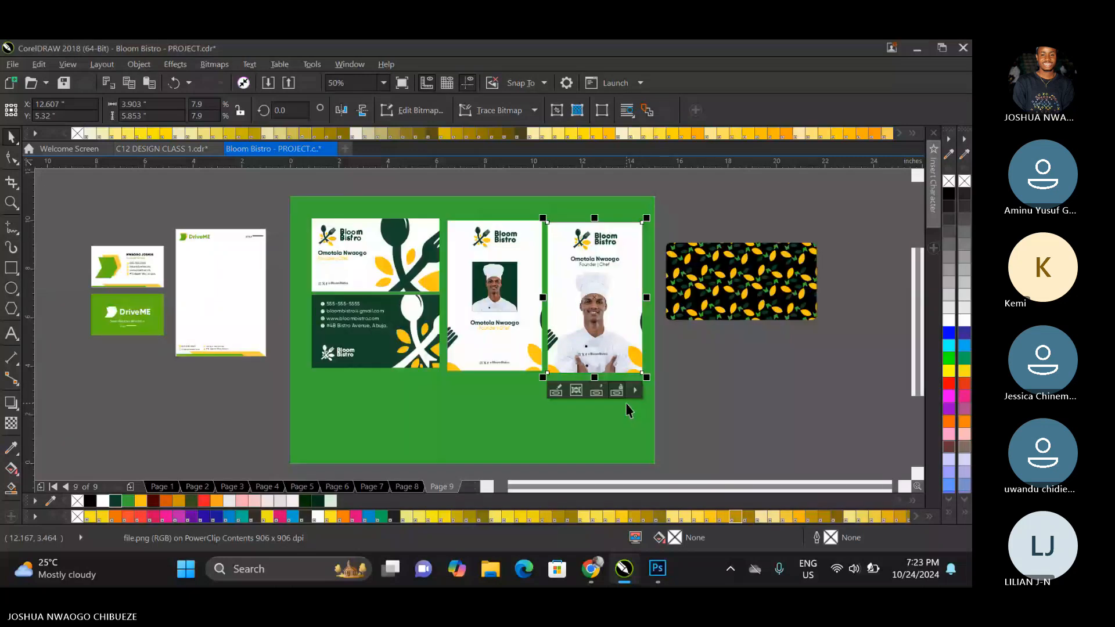
click(626, 406)
Recolour the "Founder | Chef" title yellow and select it together with the name and logo on the new ID card.
click(593, 260)
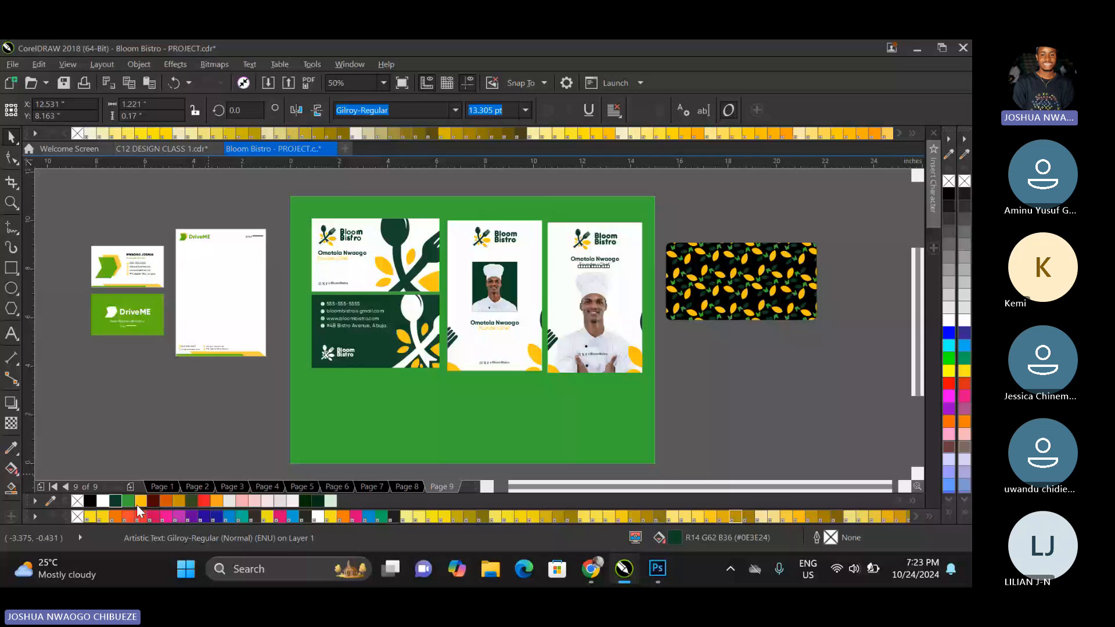
click(137, 504)
scroll(594, 235, up, 1)
shift+click(596, 282)
shift+click(610, 242)
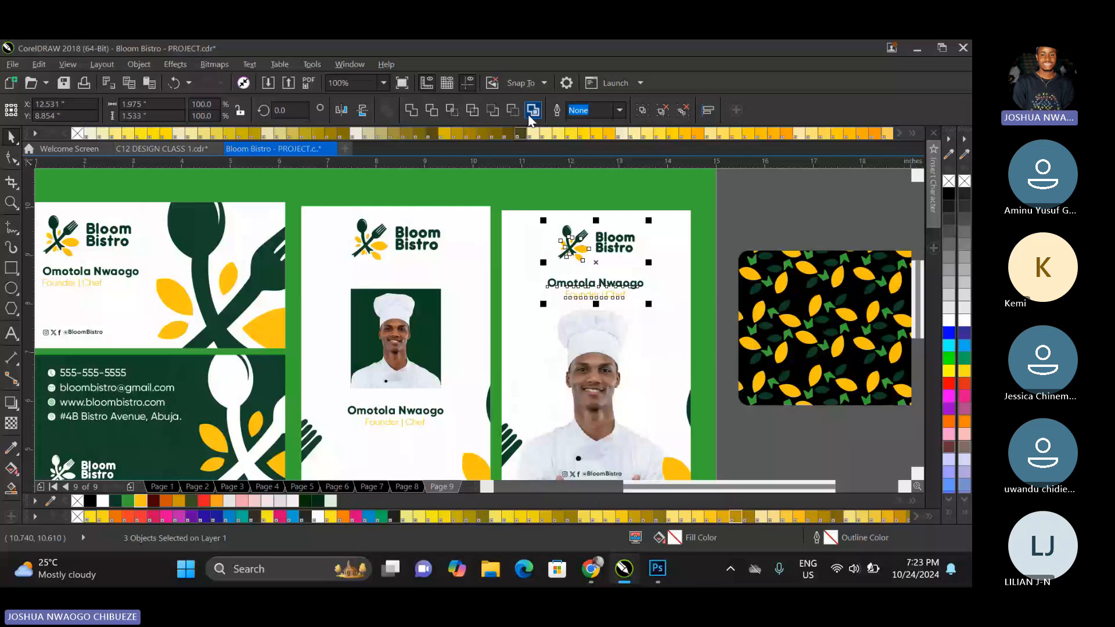
click(621, 472)
scroll(624, 469, up, 2)
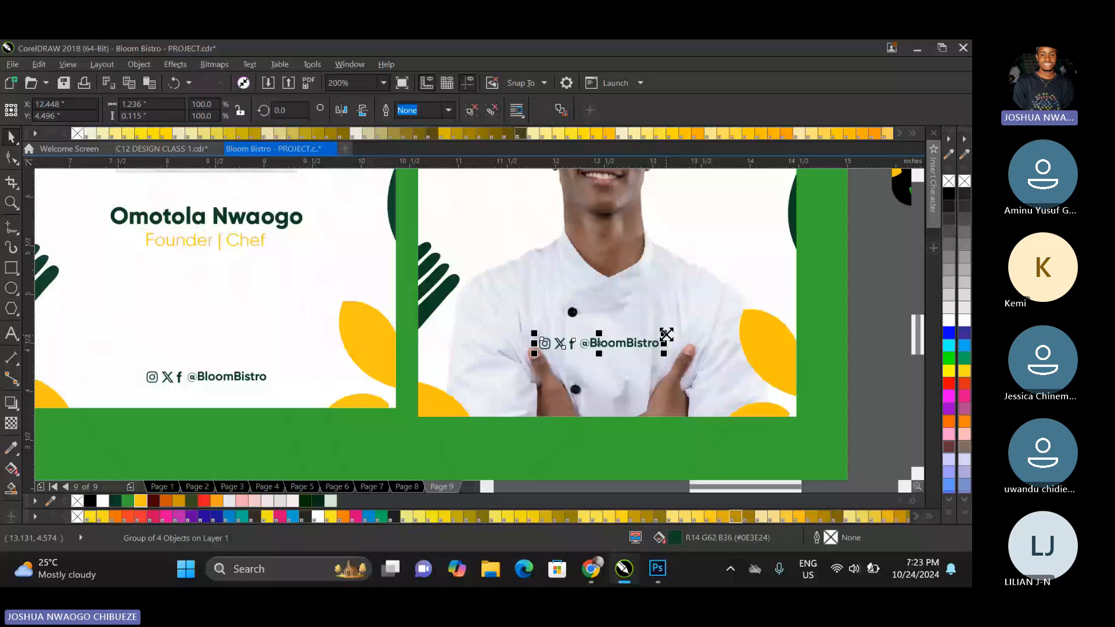
drag(667, 334, 648, 338)
shift+click(601, 374)
key(c)
click(689, 444)
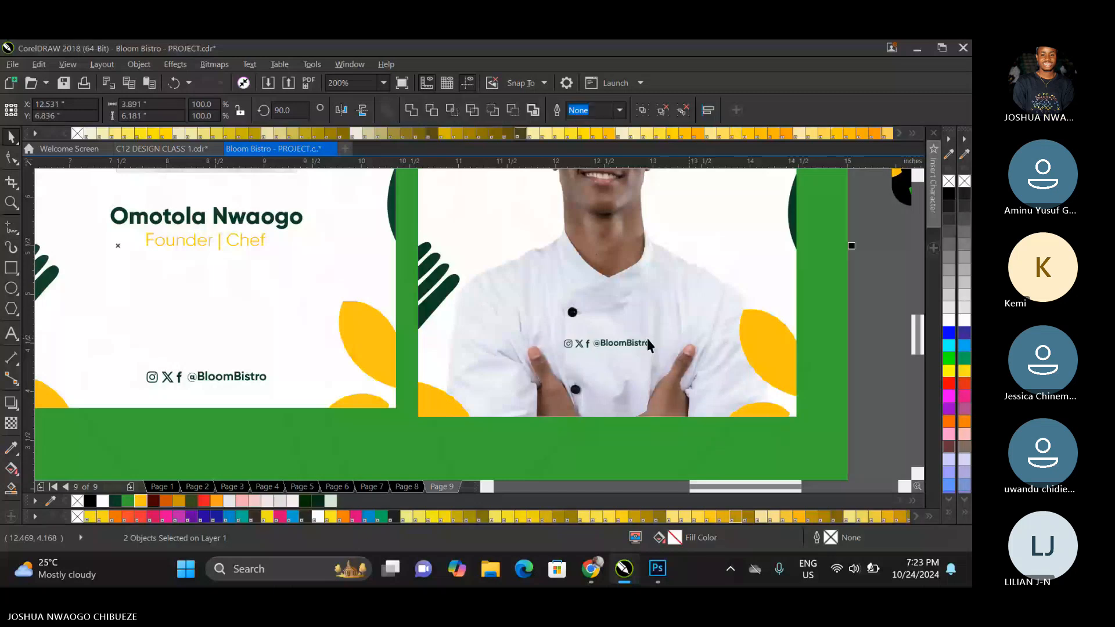
click(647, 340)
drag(653, 336, 674, 324)
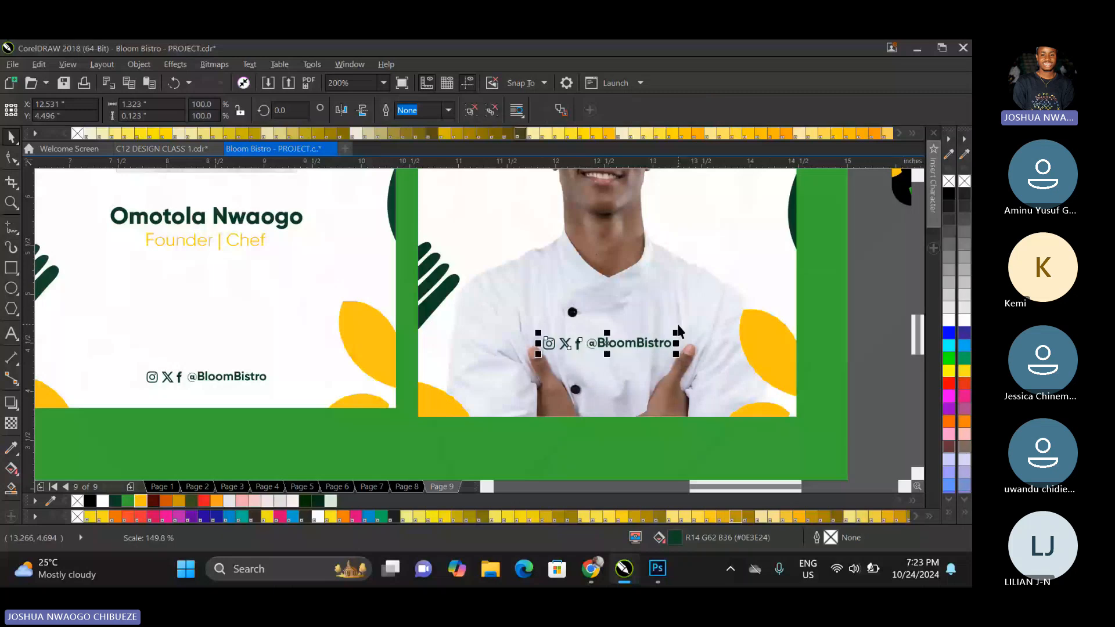
Delete the original ID card with the small framed chef photo from page 9.
click(384, 83)
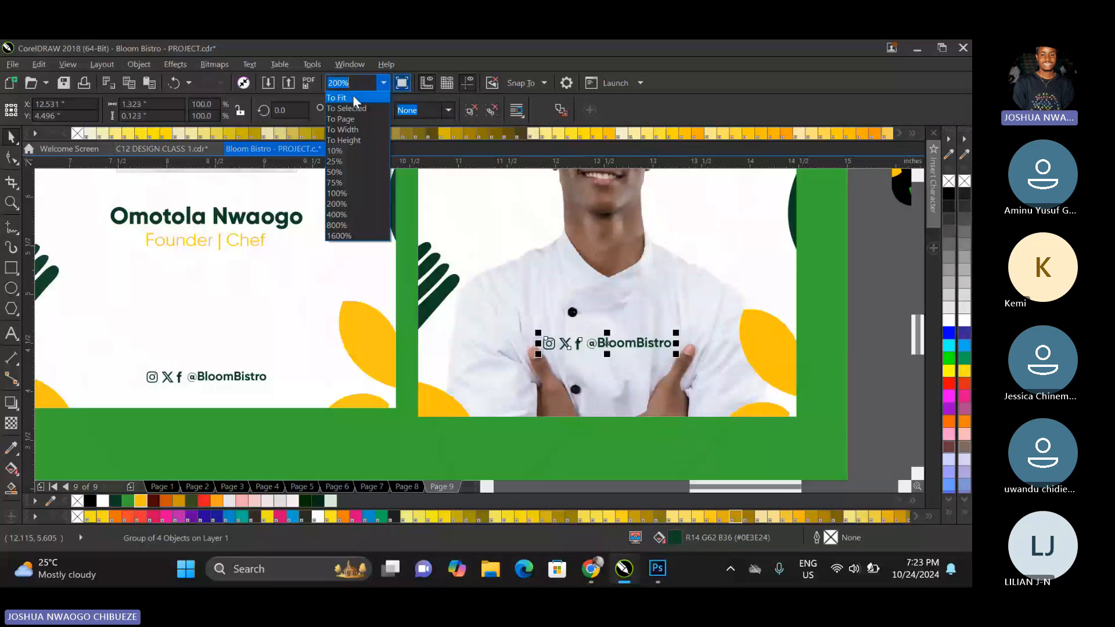
click(353, 97)
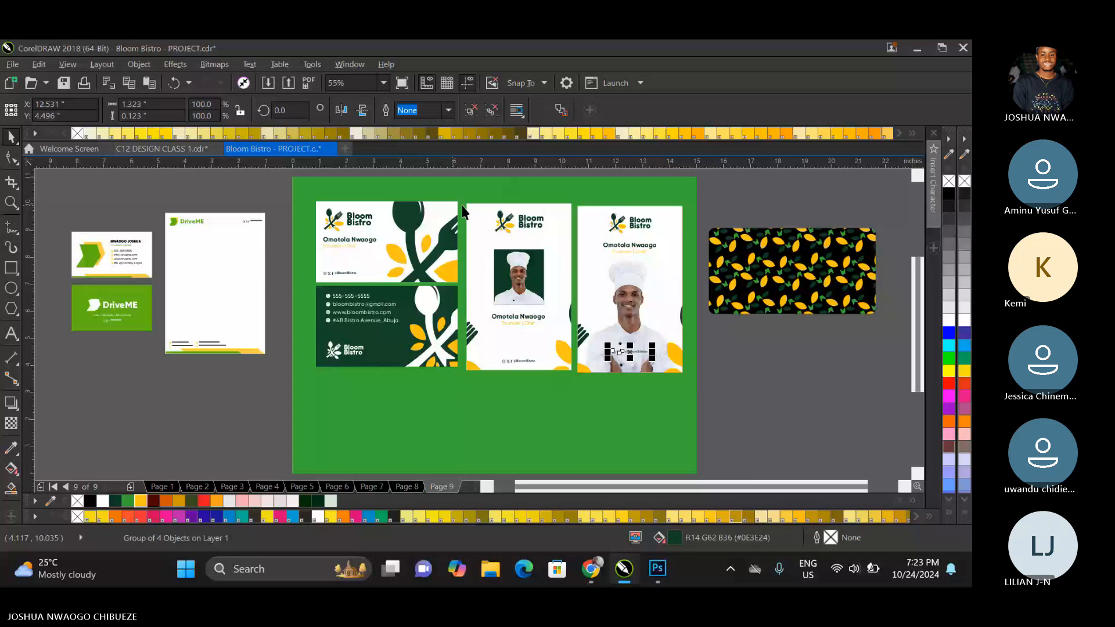
drag(459, 170, 578, 396)
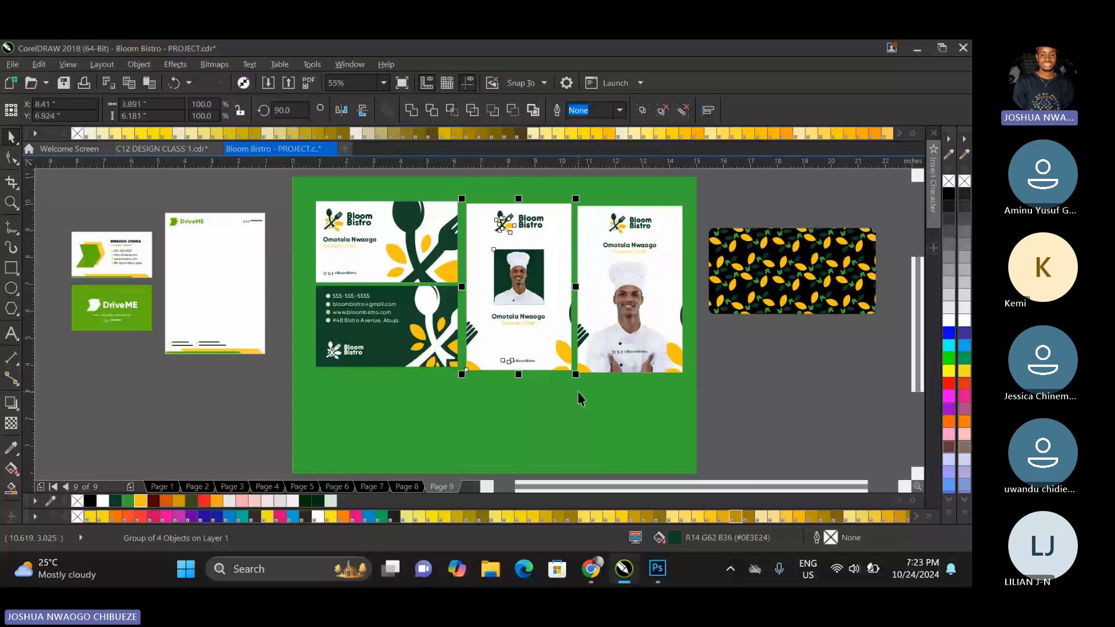
key(Delete)
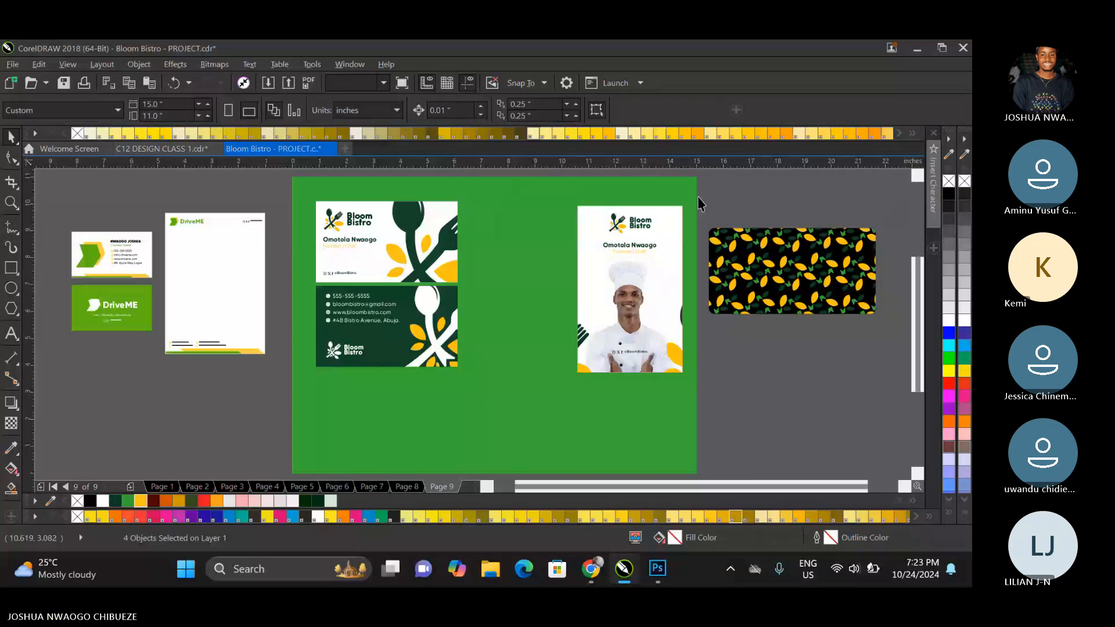
Move the ID card beside the business cards and place a duplicate of it on its right side.
drag(709, 189, 559, 383)
drag(559, 383, 558, 383)
drag(599, 326, 488, 324)
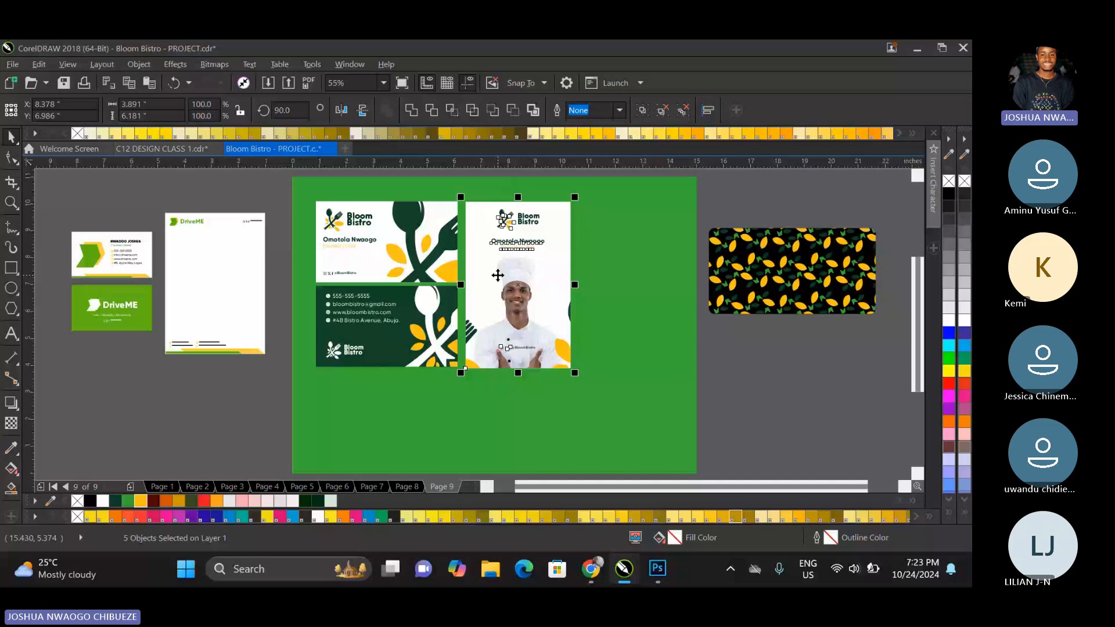
drag(535, 294, 628, 294)
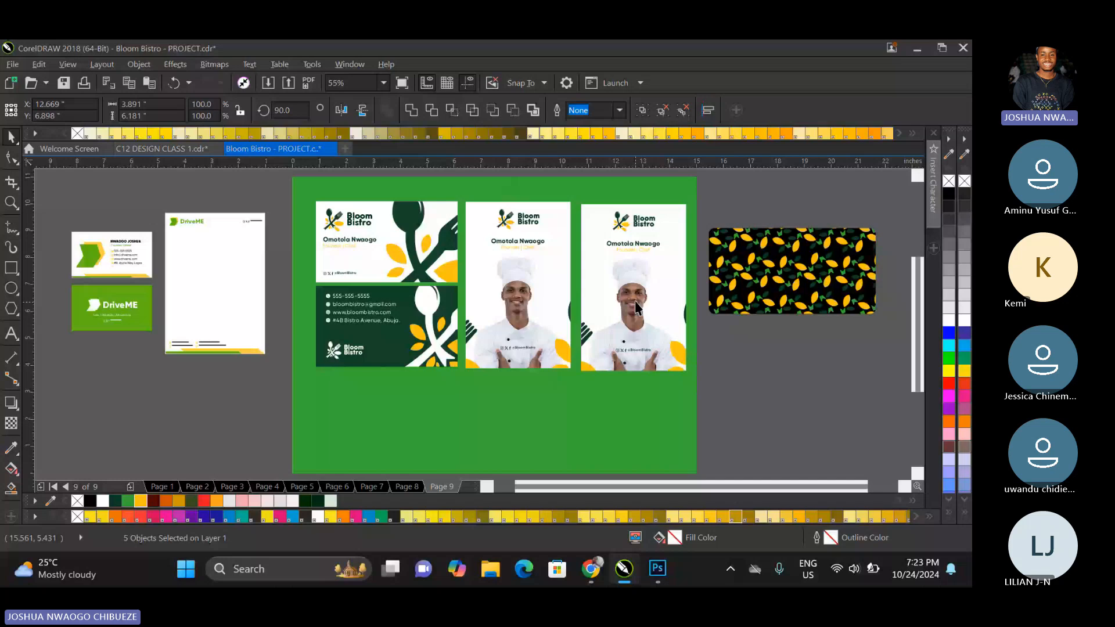
Delete the name and title from the duplicate ID card and fill its background dark green (#0E3E24).
drag(691, 235, 600, 263)
key(Delete)
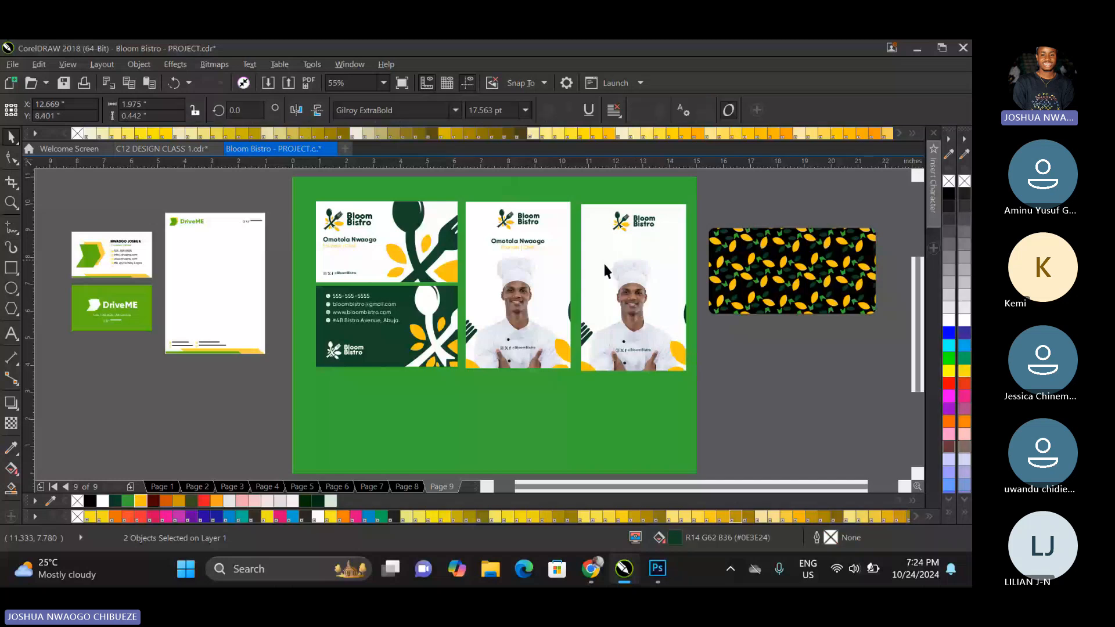
click(604, 265)
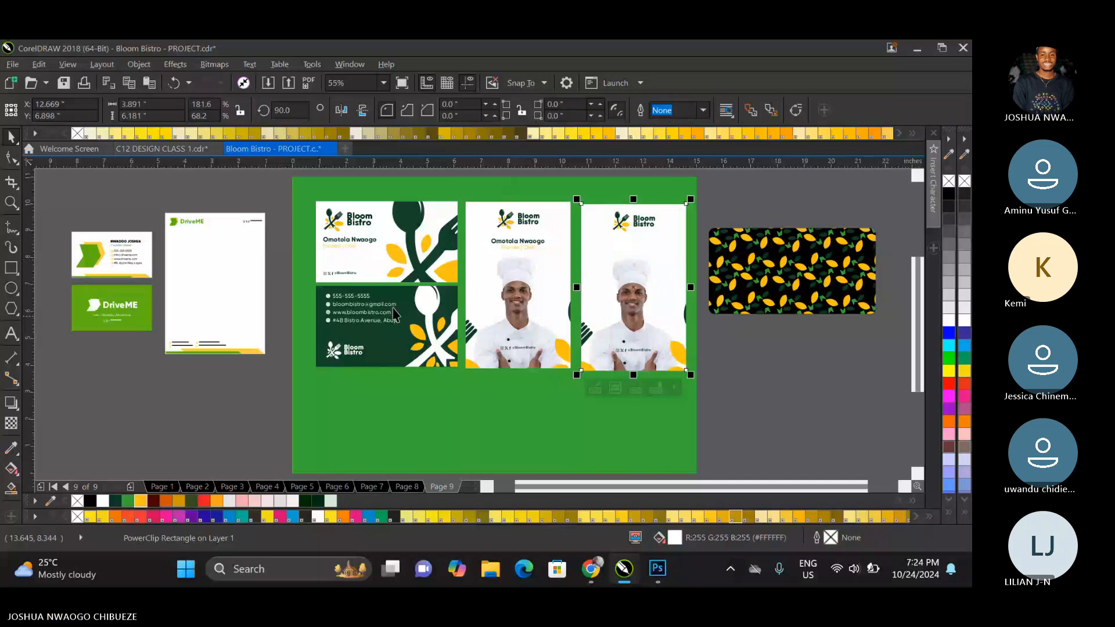
click(118, 501)
click(709, 346)
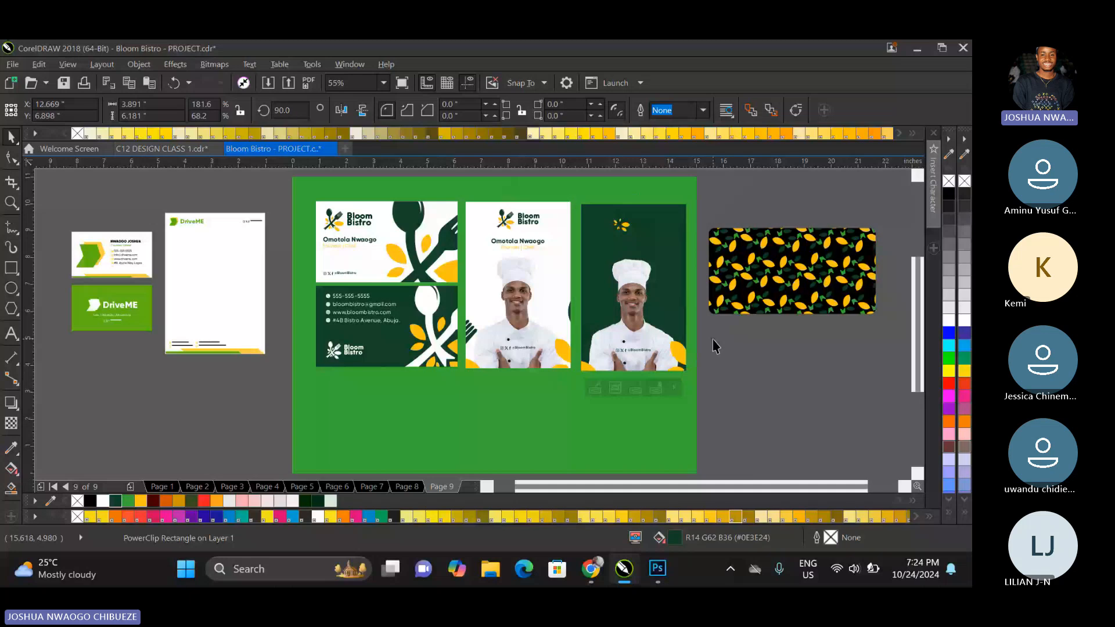
Make the logo on the dark green card white and remove the card's social handle and chef image.
key(ctrl+v)
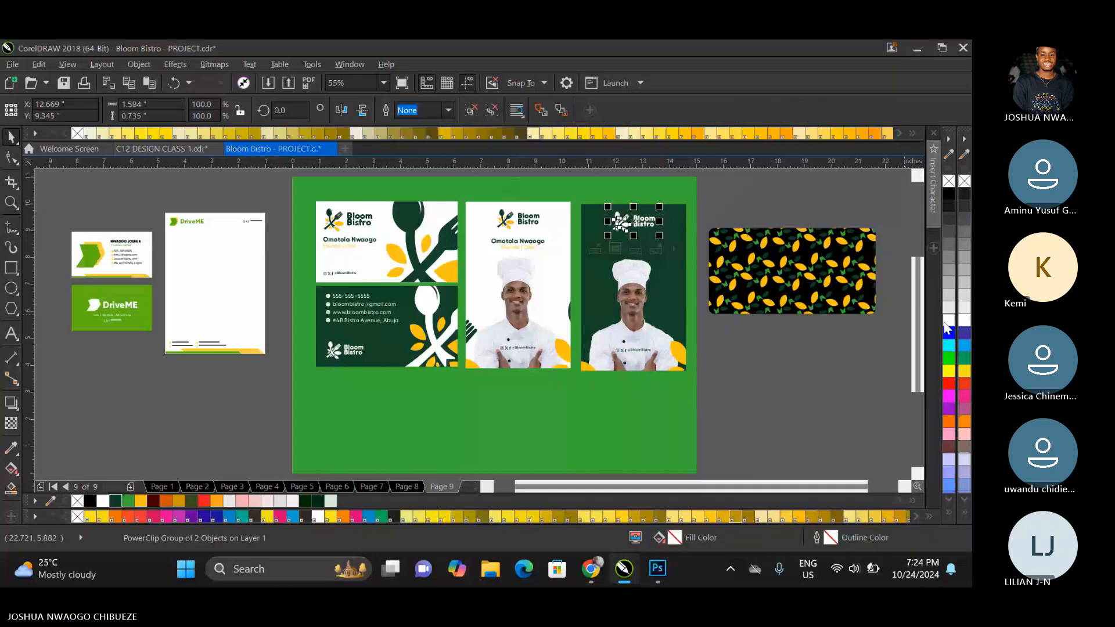
click(742, 347)
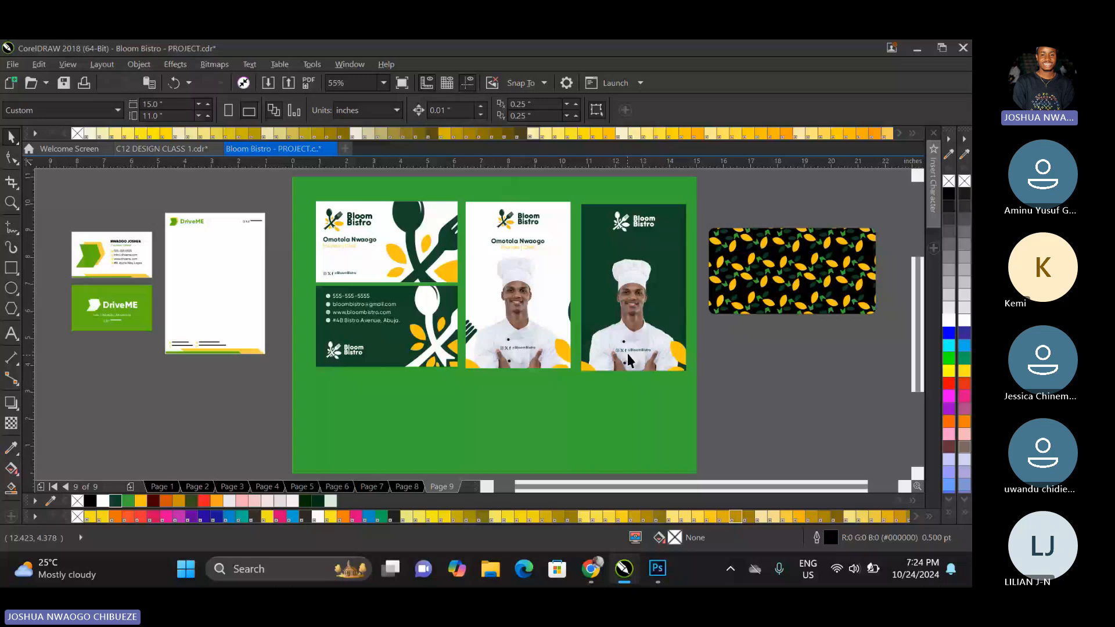
right_click(614, 302)
click(638, 110)
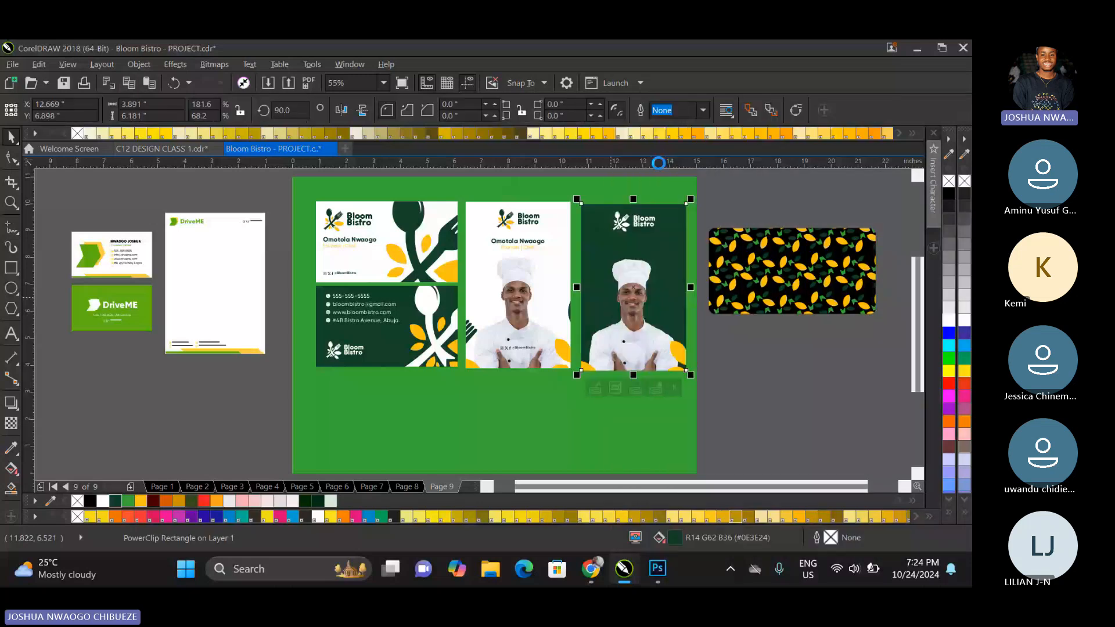
click(617, 406)
key(Delete)
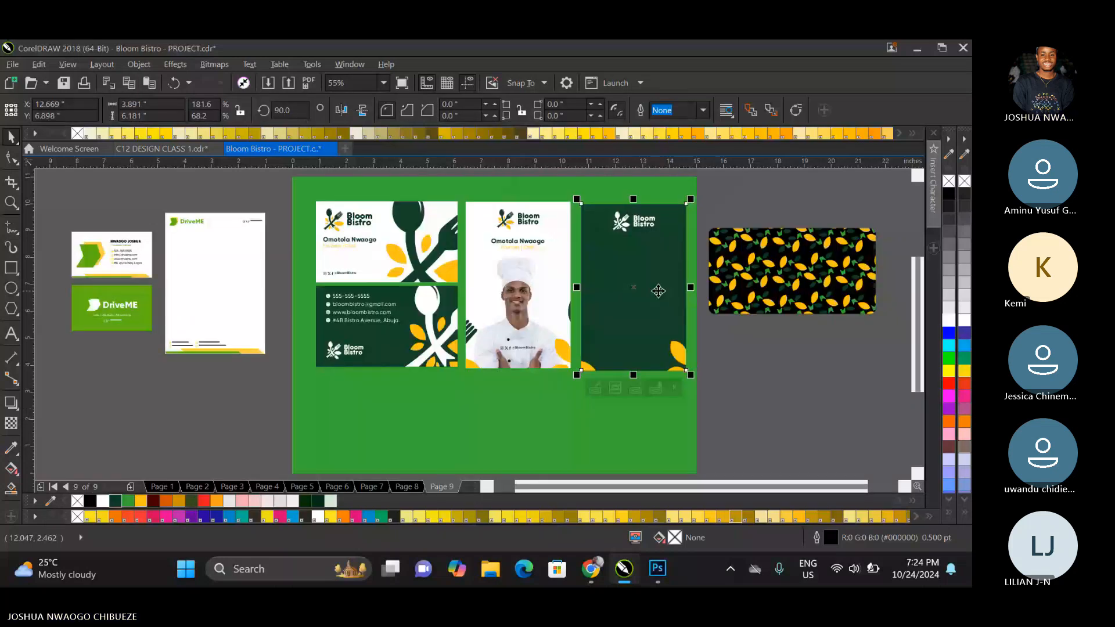
Copy the "SCAN FOR MORE INFO" QR code group from page 12 of C12 DESIGN CLASS 1.cdr into page 9 of the Bloom Bistro project.
click(354, 305)
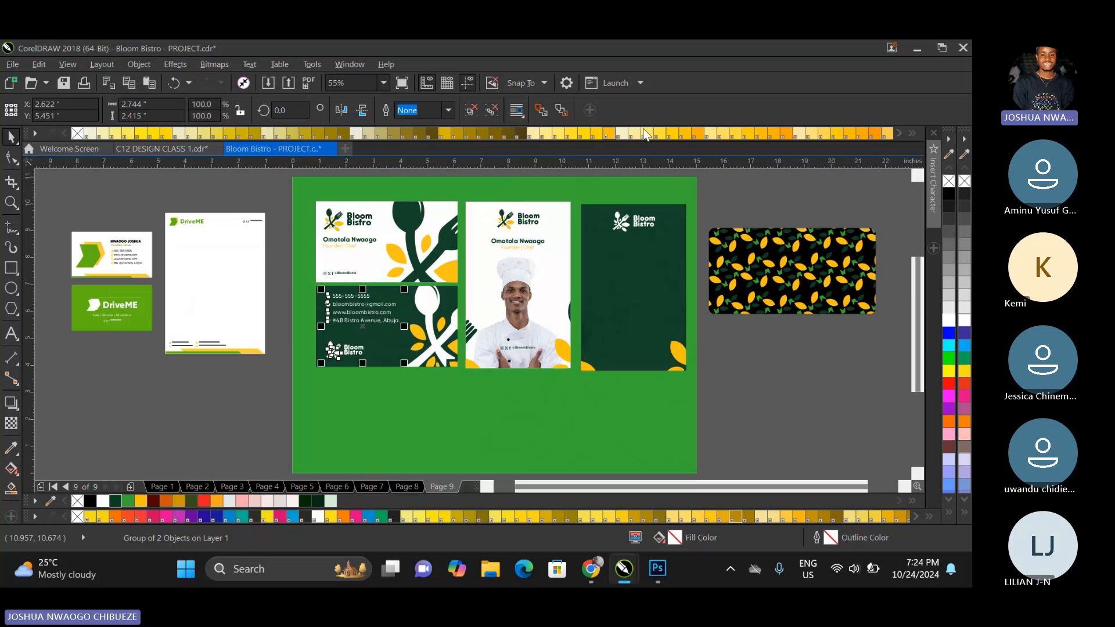
click(161, 148)
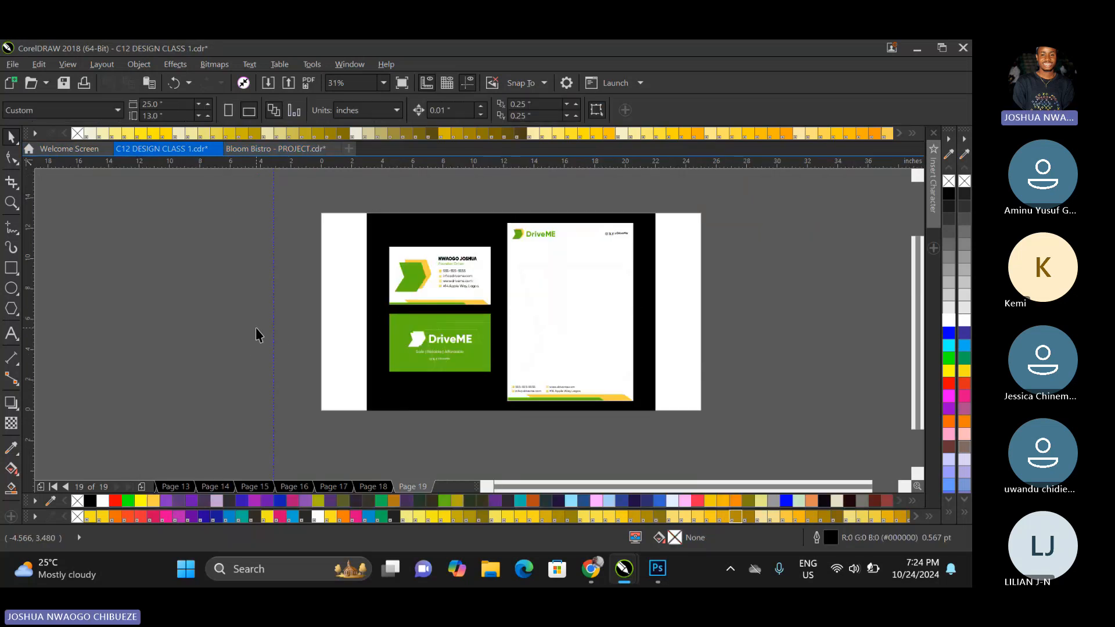
key(d)
key(Page_Up)
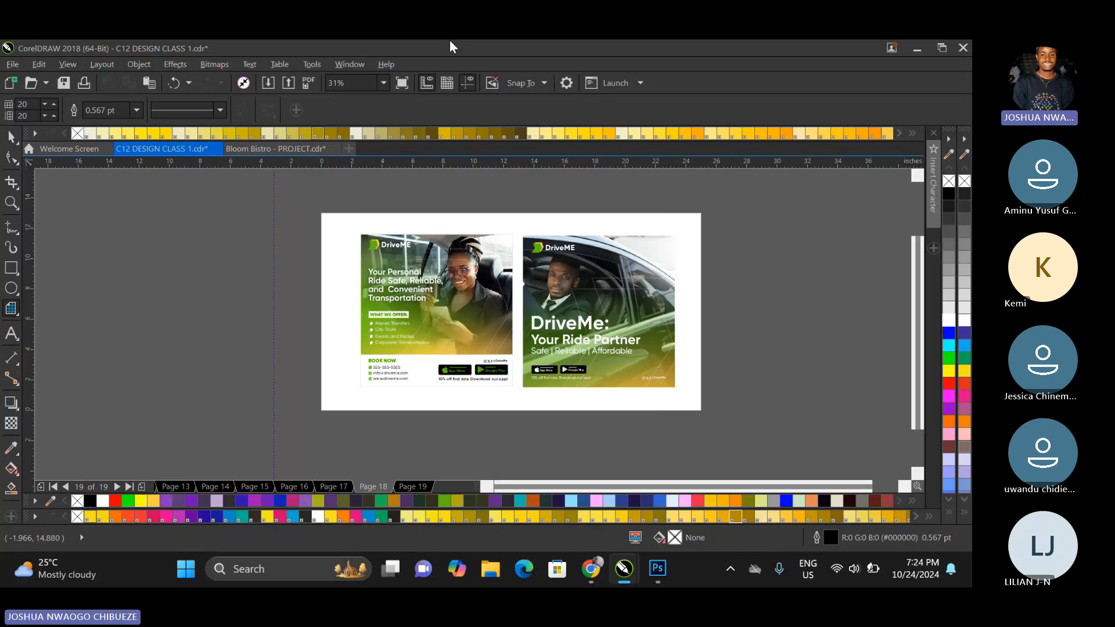
key(Page_Up)
key(Page_Up)
key(Page_Up)
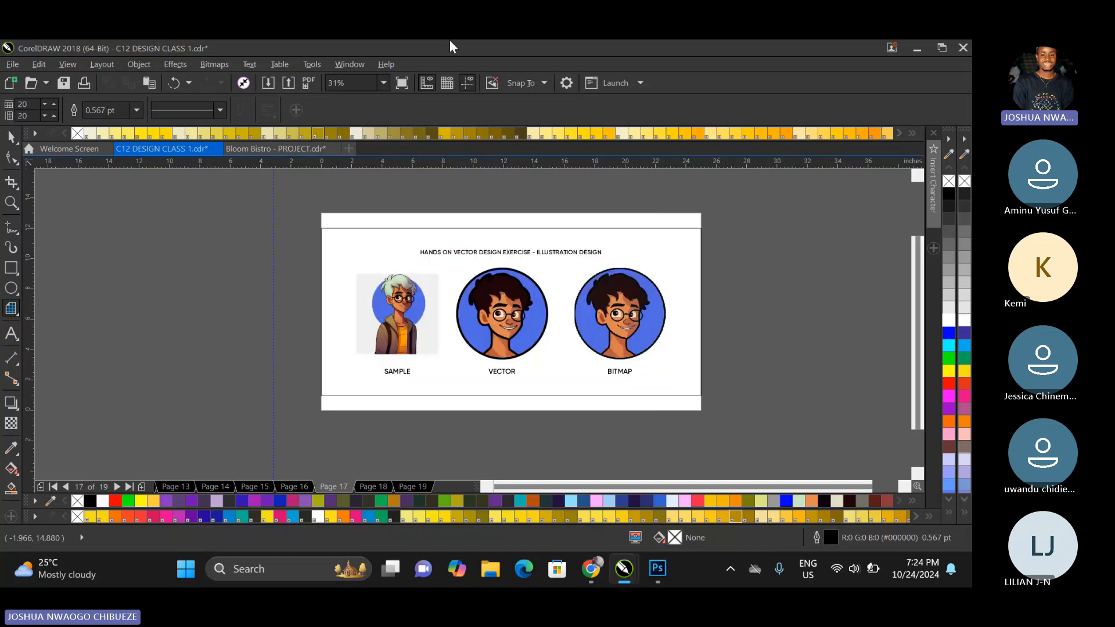
key(Page_Up)
key(Page_Up)
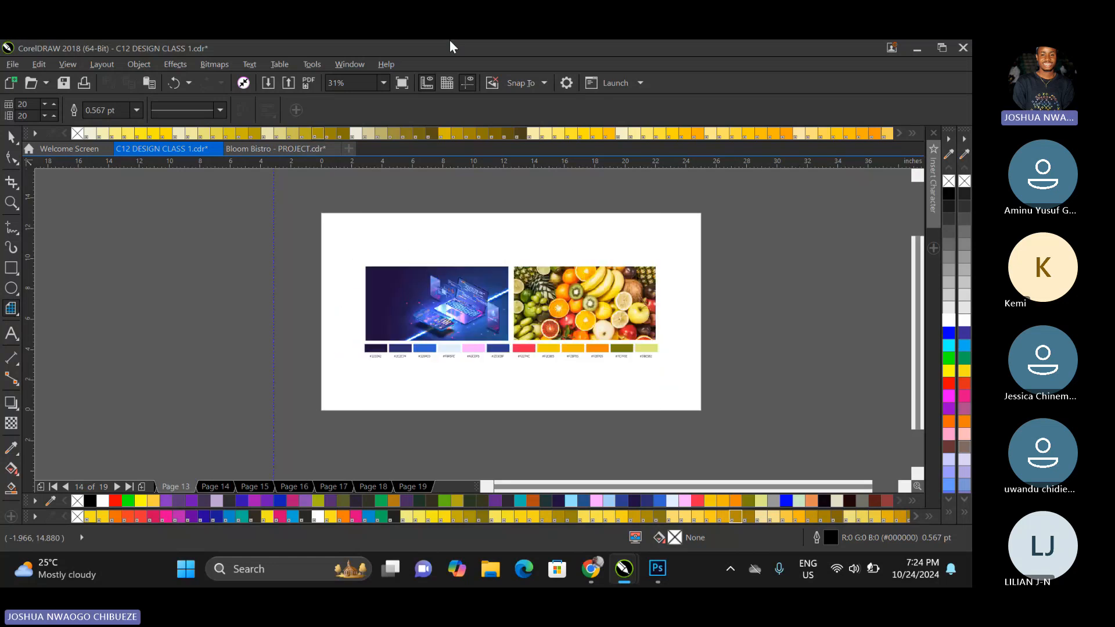
key(Page_Up)
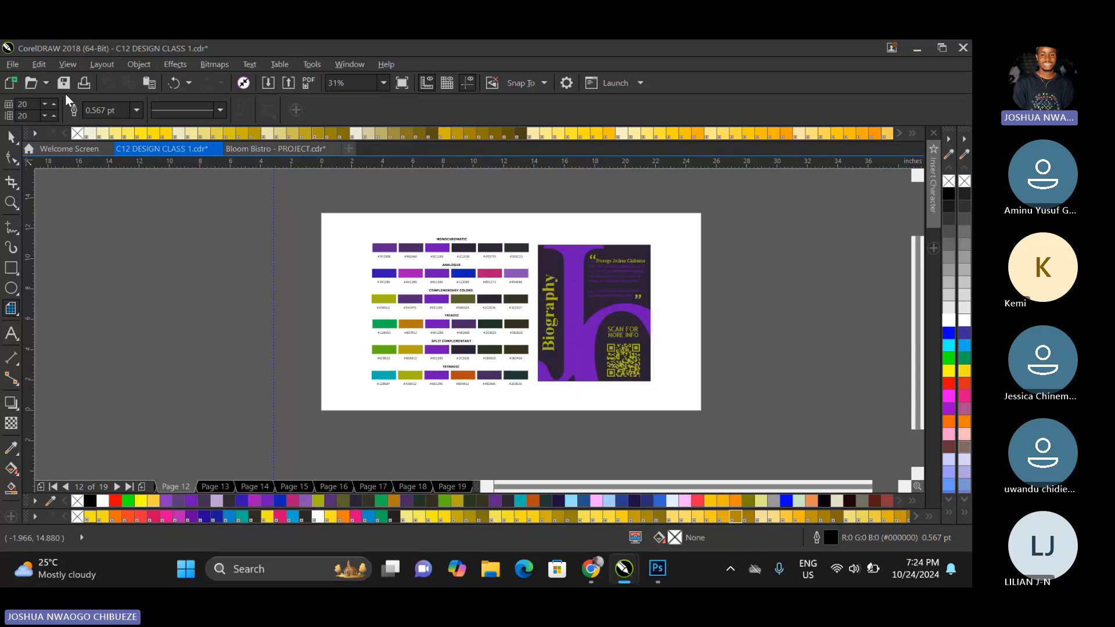
click(625, 358)
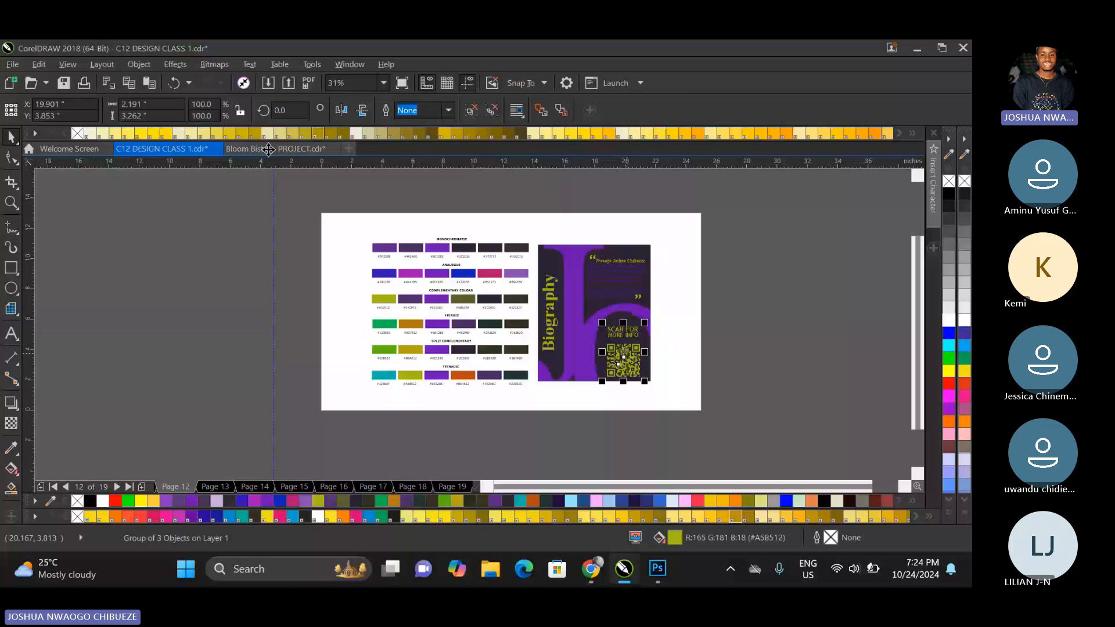
drag(268, 149, 720, 380)
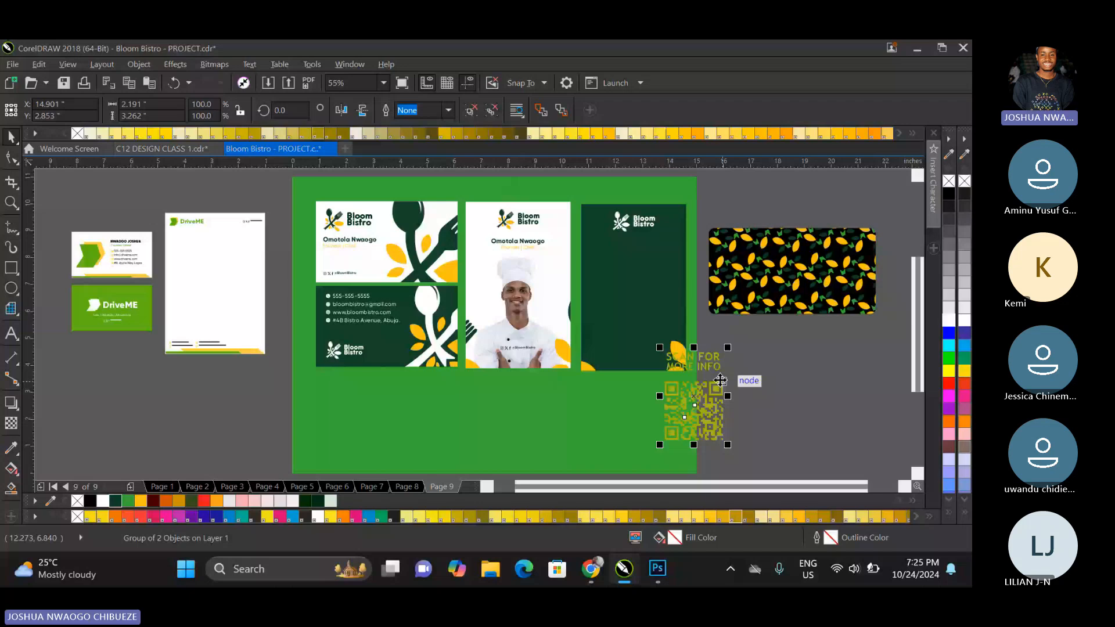
Place the QR code group on the dark green card in yellow (#FFC10E) and delete the card's logo.
drag(720, 380, 658, 267)
click(788, 357)
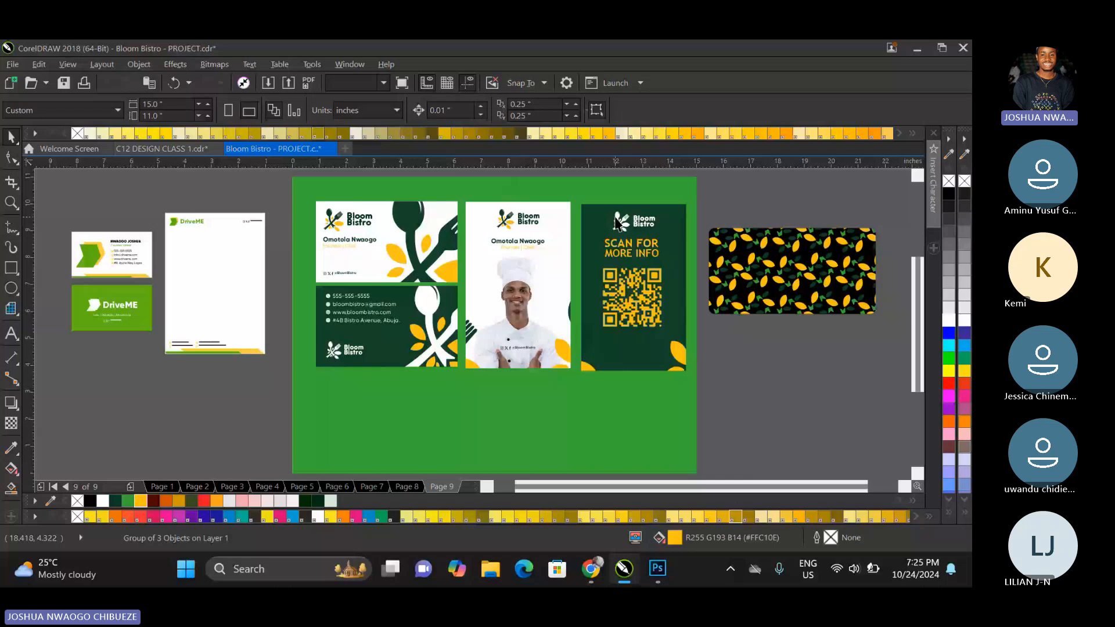
click(617, 222)
key(Delete)
Scale the QR code group to about 1.89 × 2.82 inches and centre it horizontally in the lower half of the dark green card.
click(632, 297)
drag(665, 331, 660, 331)
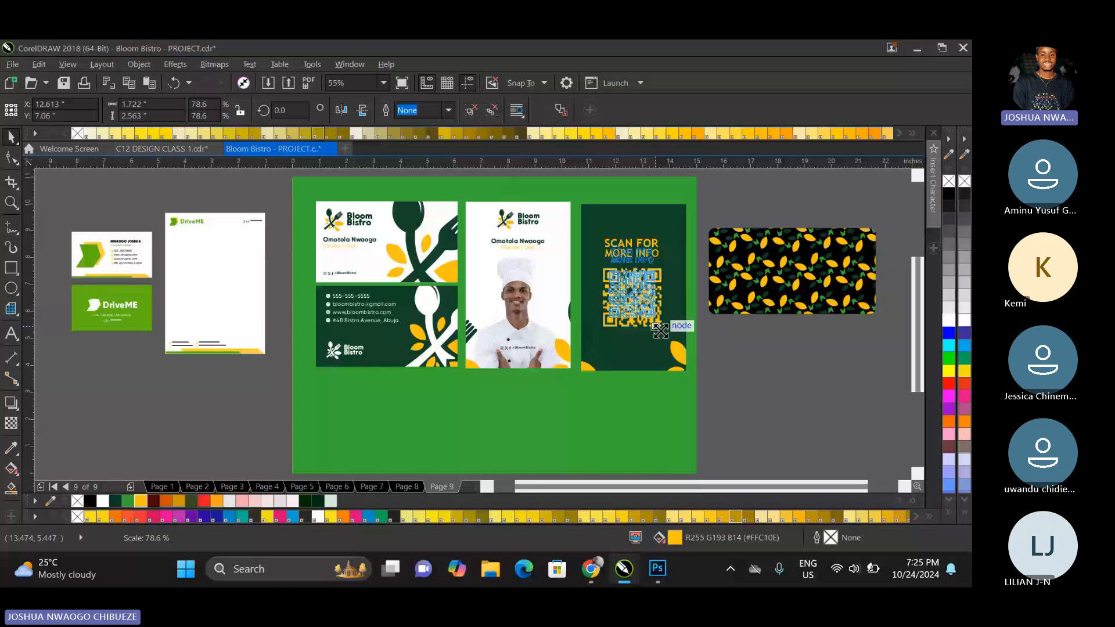
drag(632, 291, 632, 262)
drag(660, 215, 664, 210)
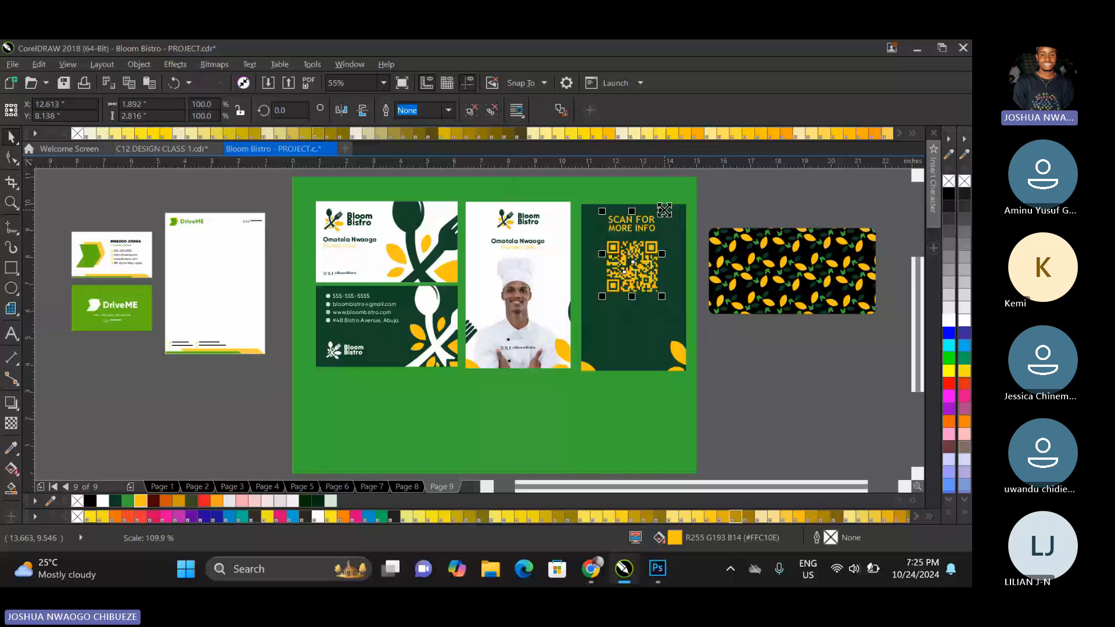
shift+click(668, 233)
key(c)
key(Escape)
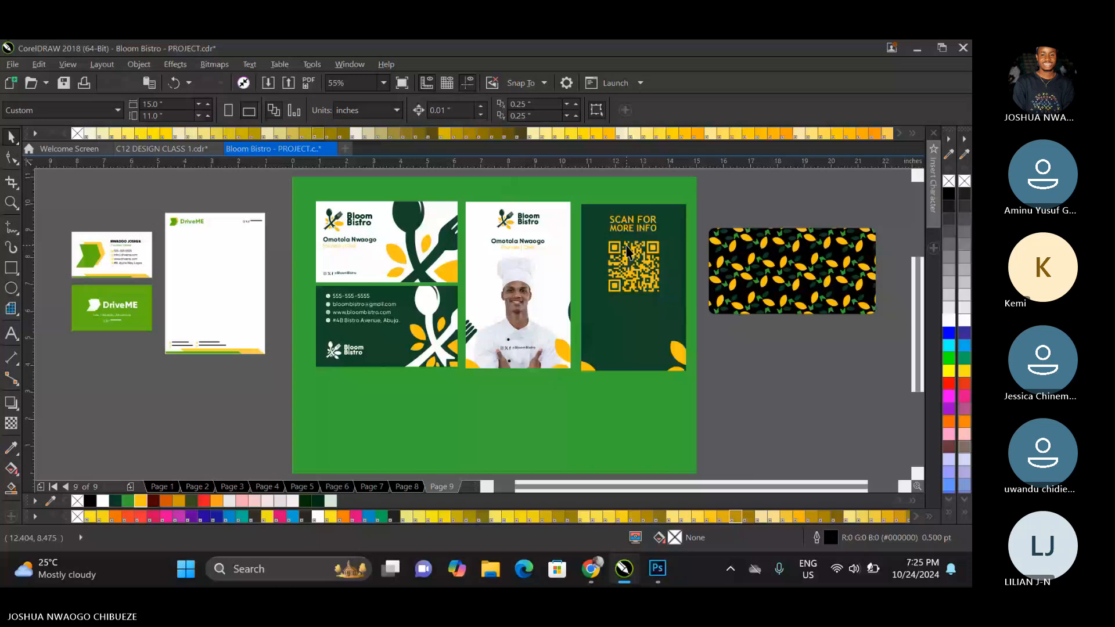
drag(627, 251, 636, 339)
right_click(636, 339)
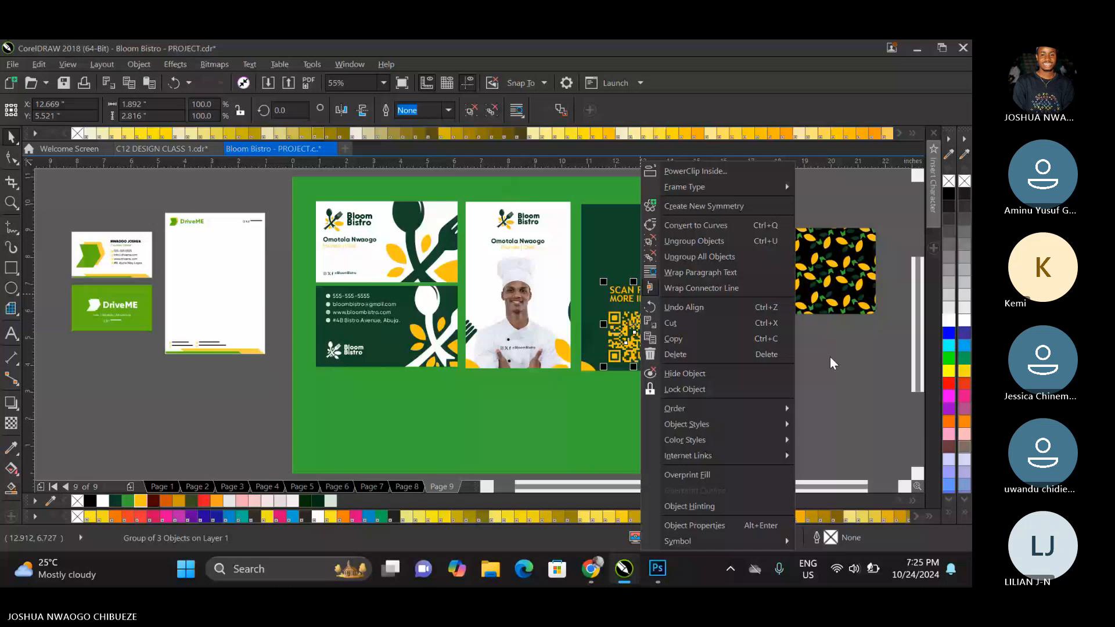
Ungroup the contact block on the green business card and place a copy of the contact details in the upper part of the dark ID card.
right_click(350, 325)
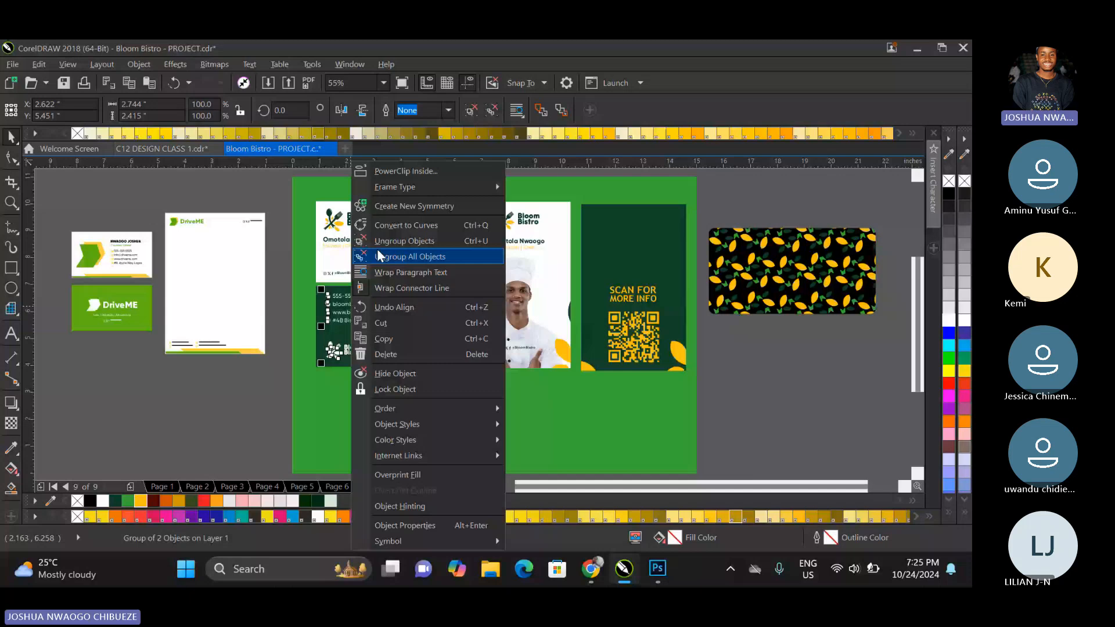
click(378, 255)
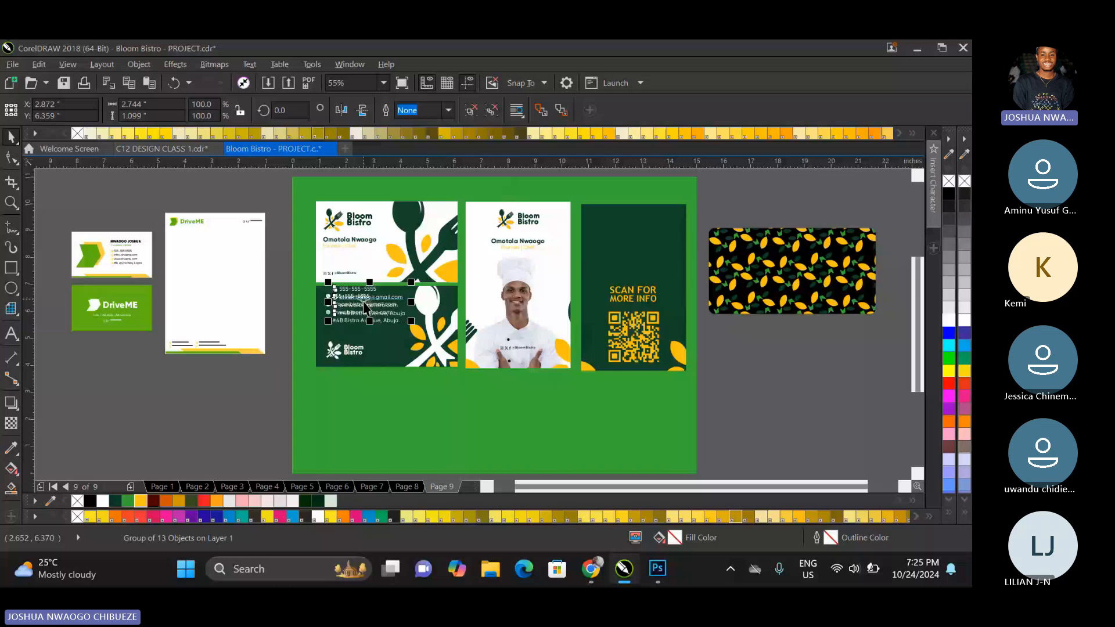
drag(365, 306, 633, 242)
scroll(656, 225, up, 3)
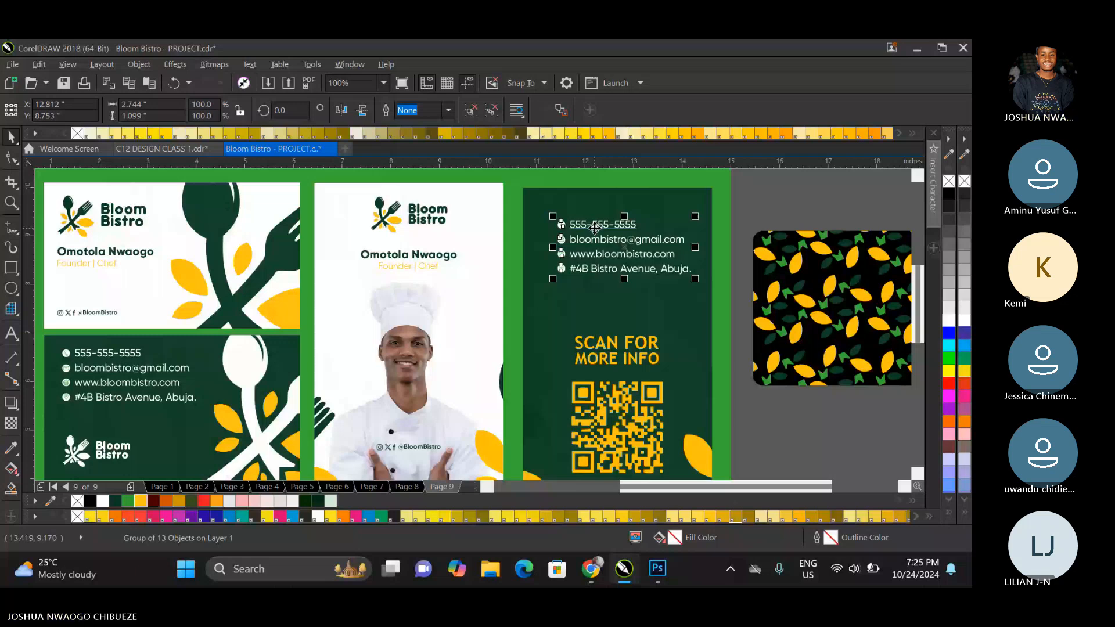
Recolour the phone and email icons on the dark ID card as dark green symbols on yellow circles.
ctrl+click(581, 225)
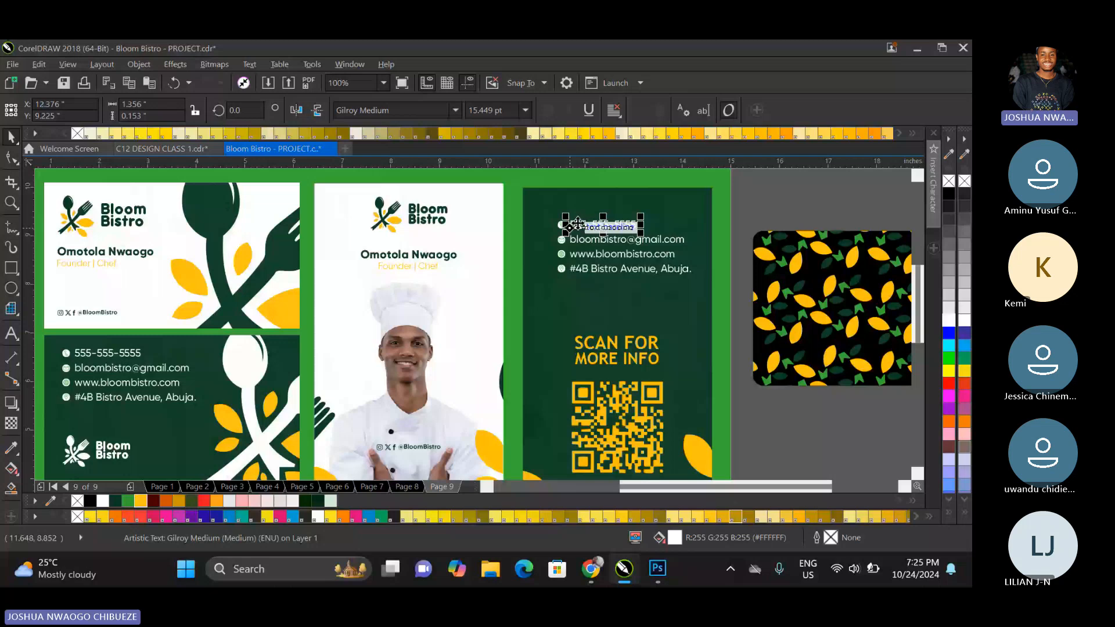
scroll(578, 224, up, 3)
ctrl+click(563, 232)
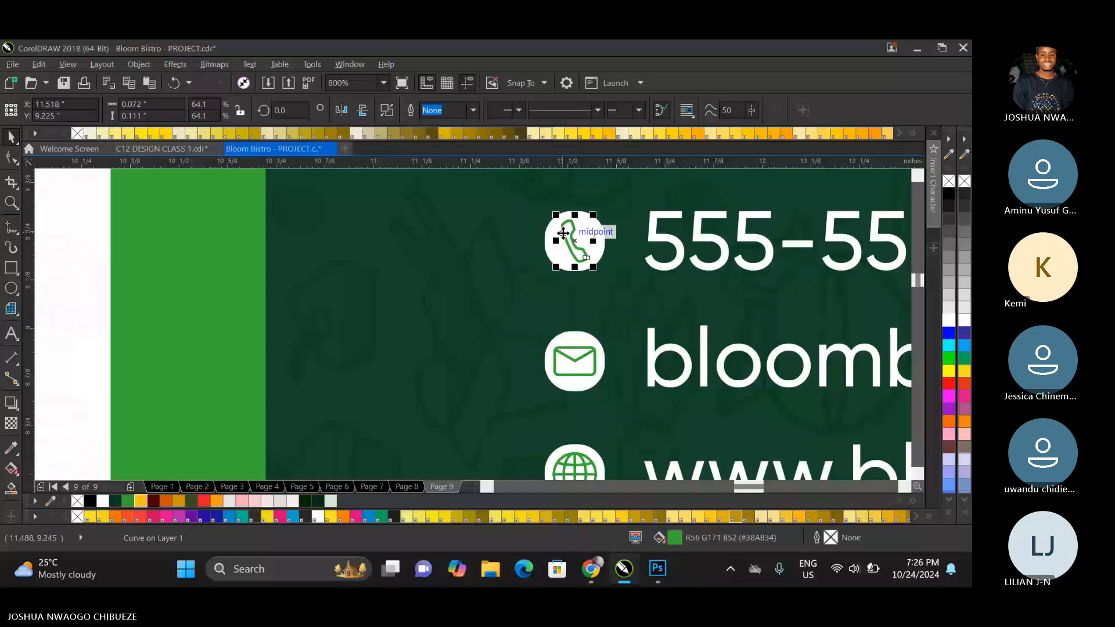
click(115, 500)
scroll(594, 232, up, 1)
shift+click(577, 213)
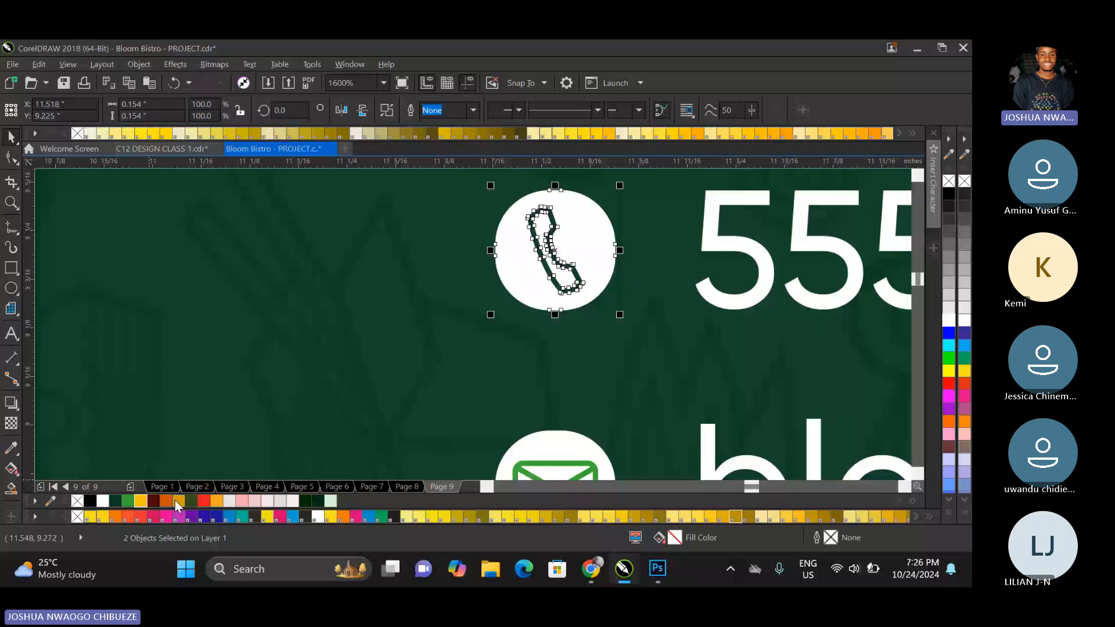
click(176, 500)
scroll(406, 331, down, 1)
Cut the globe and location pin symbols out of their white circles with Back Minus Front.
click(480, 410)
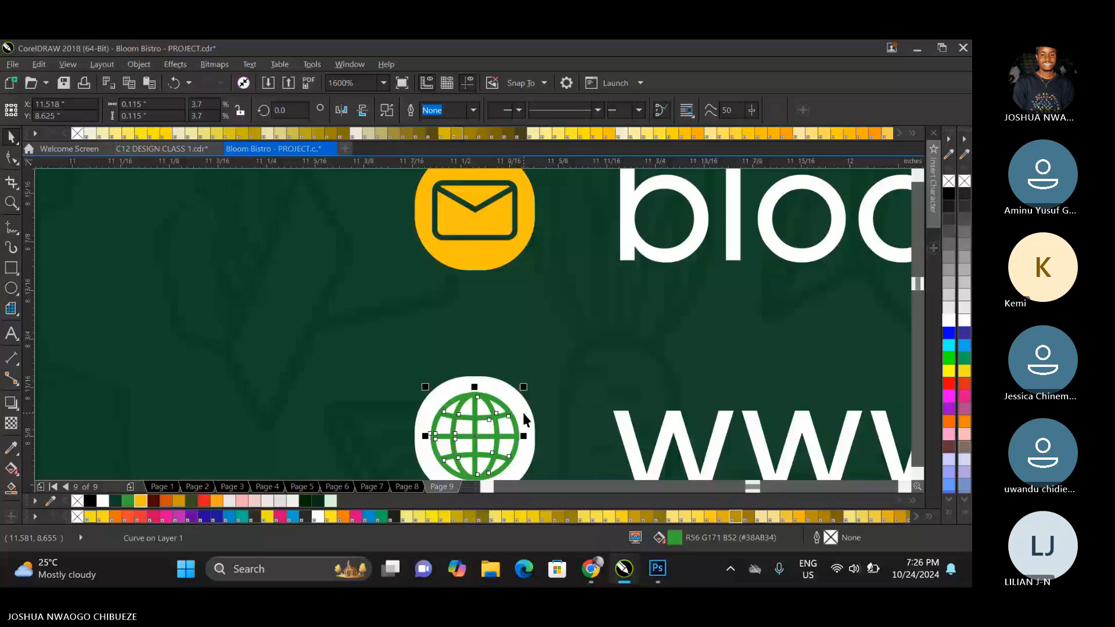
shift+click(521, 410)
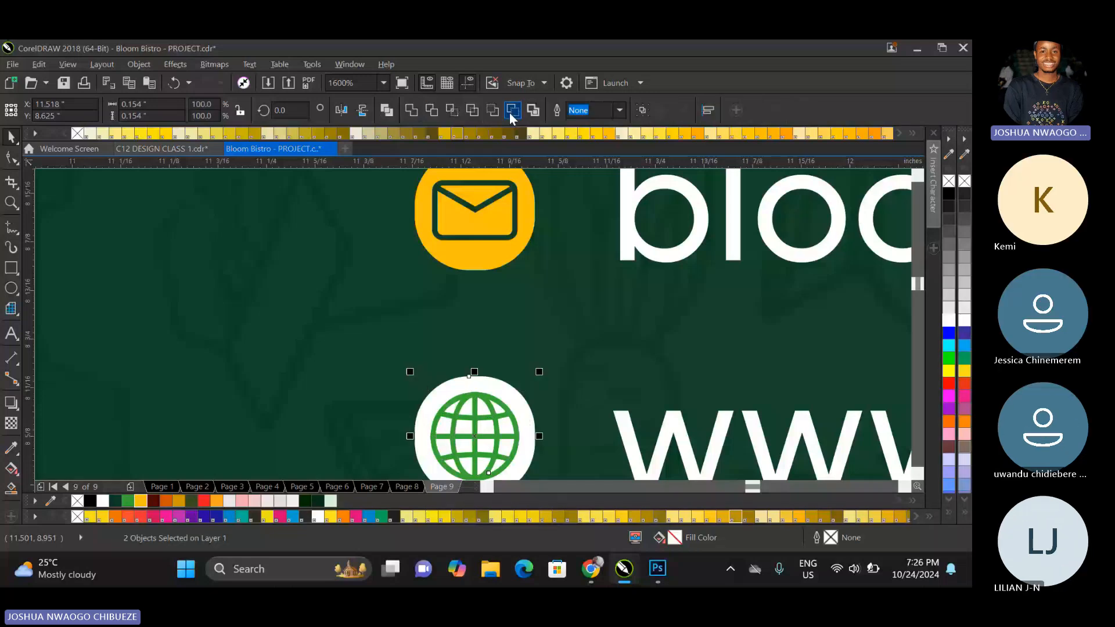
click(511, 113)
scroll(525, 297, down, 2)
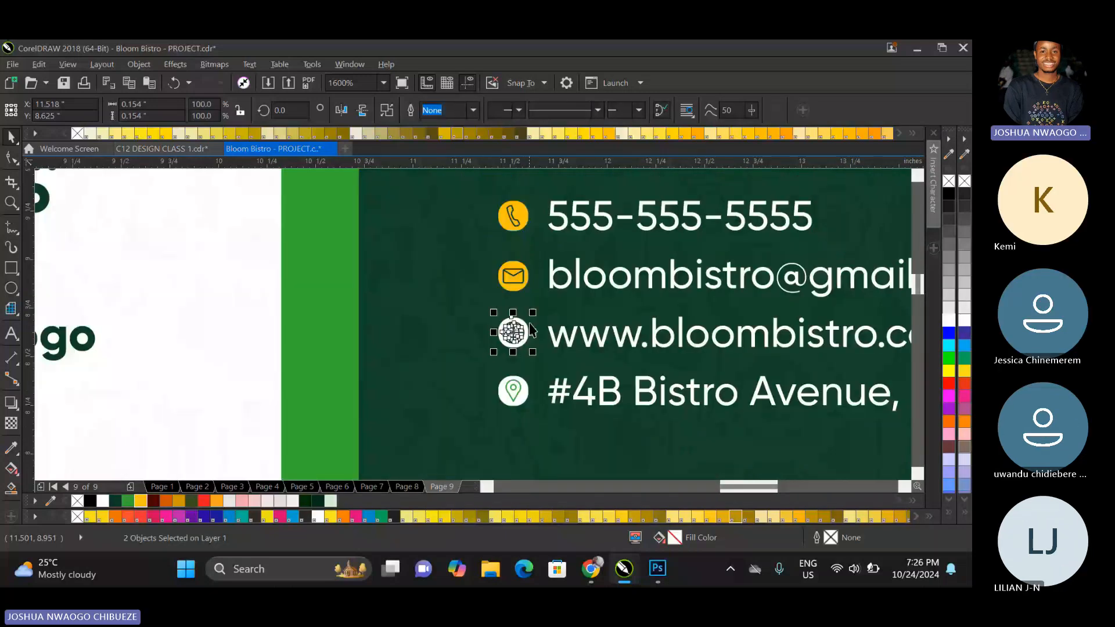
scroll(513, 386, up, 1)
click(513, 390)
shift+click(528, 410)
click(511, 113)
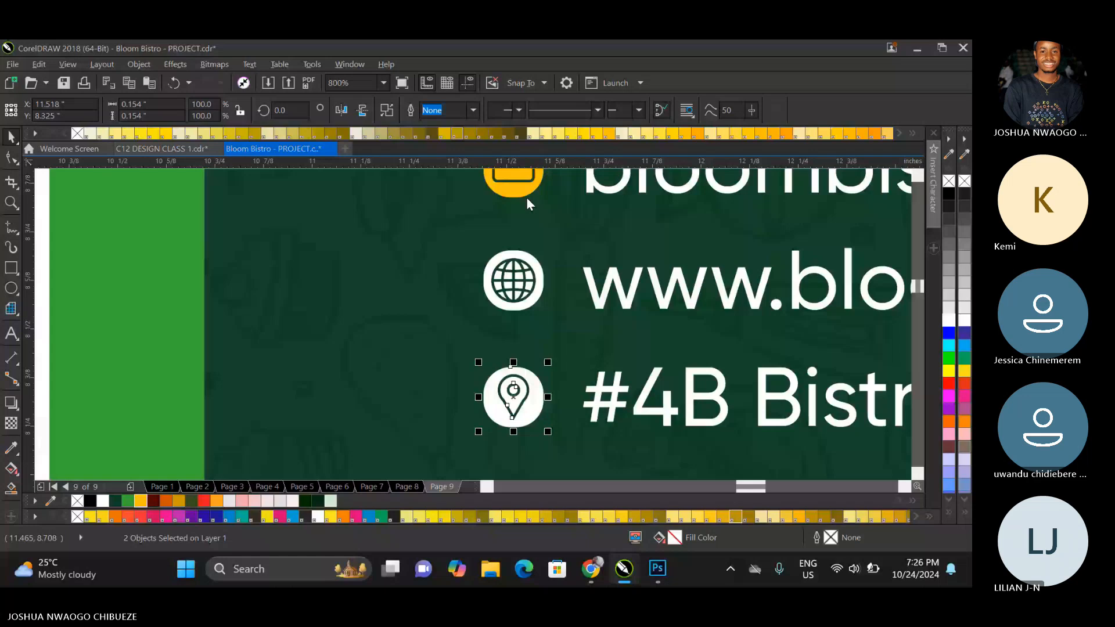
Fill the location pin and globe icons on the dark ID card with yellow (#FFC10E).
click(141, 500)
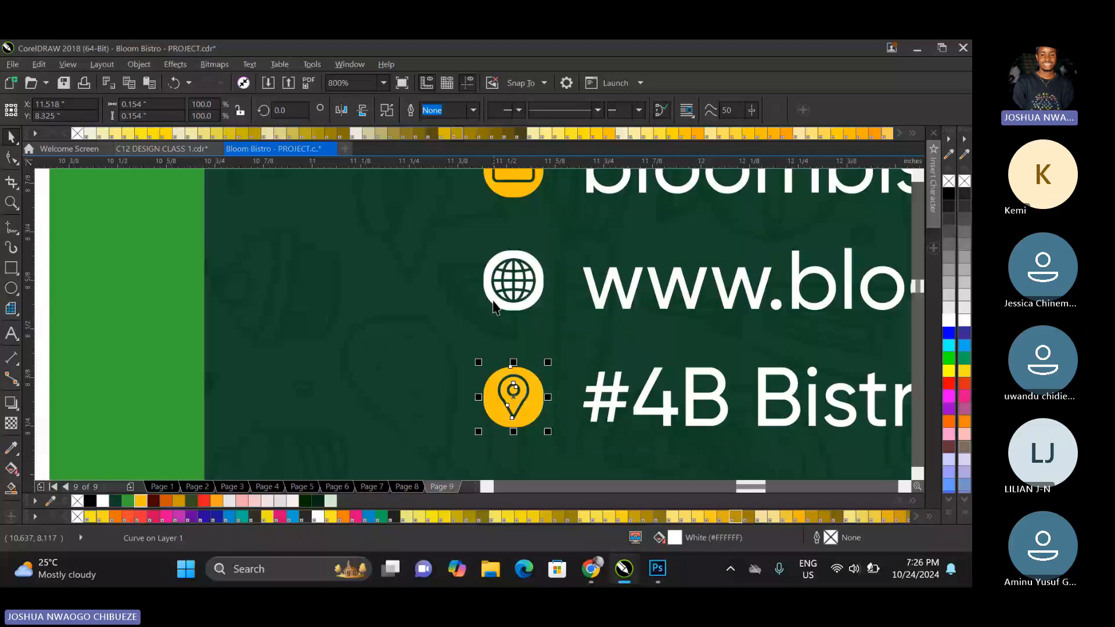
click(494, 303)
click(141, 500)
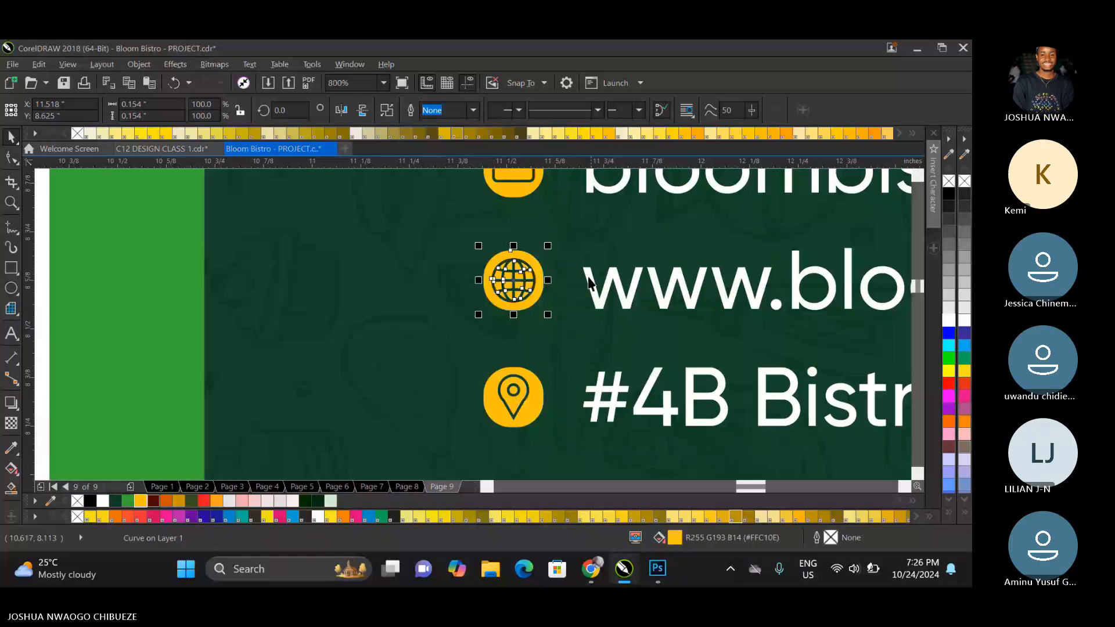
scroll(588, 282, down, 2)
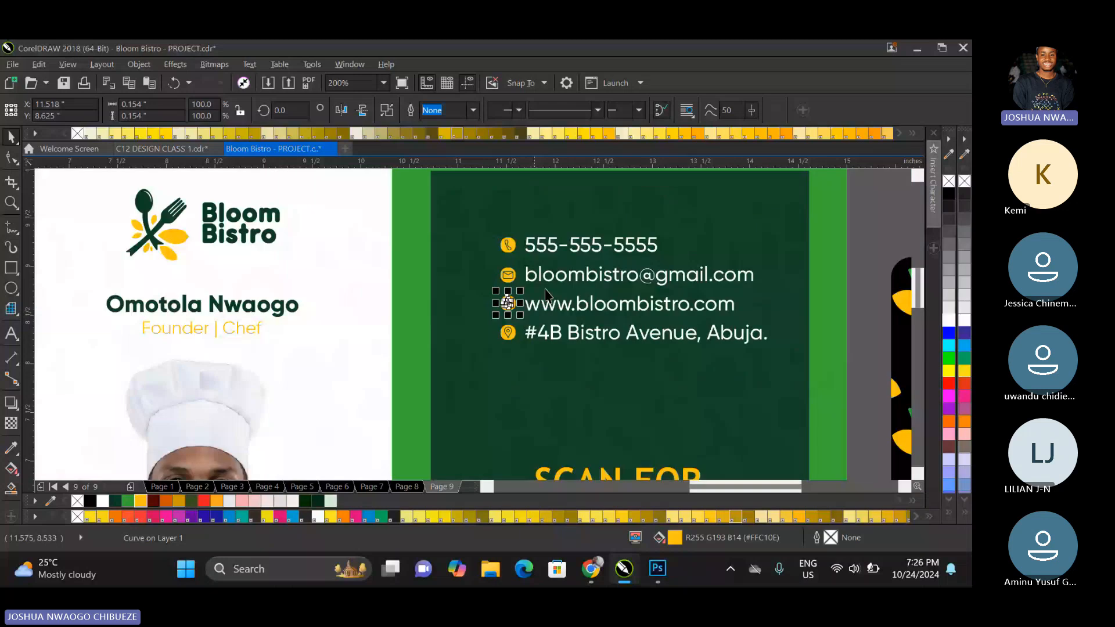
Group each contact icon with its text line on the dark ID card.
drag(694, 214, 431, 259)
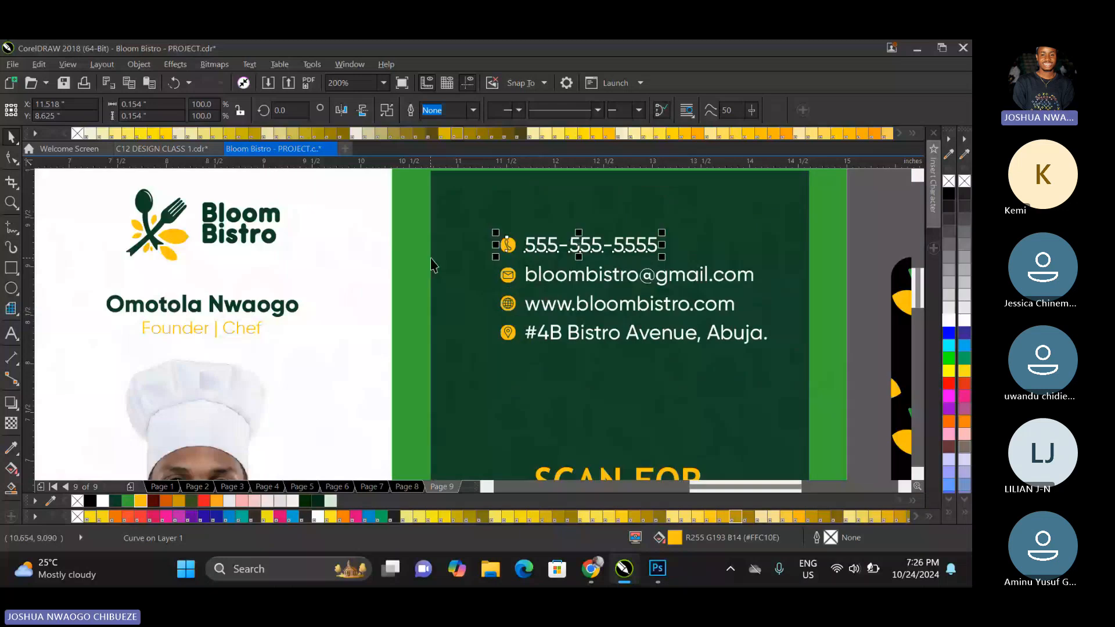
click(503, 305)
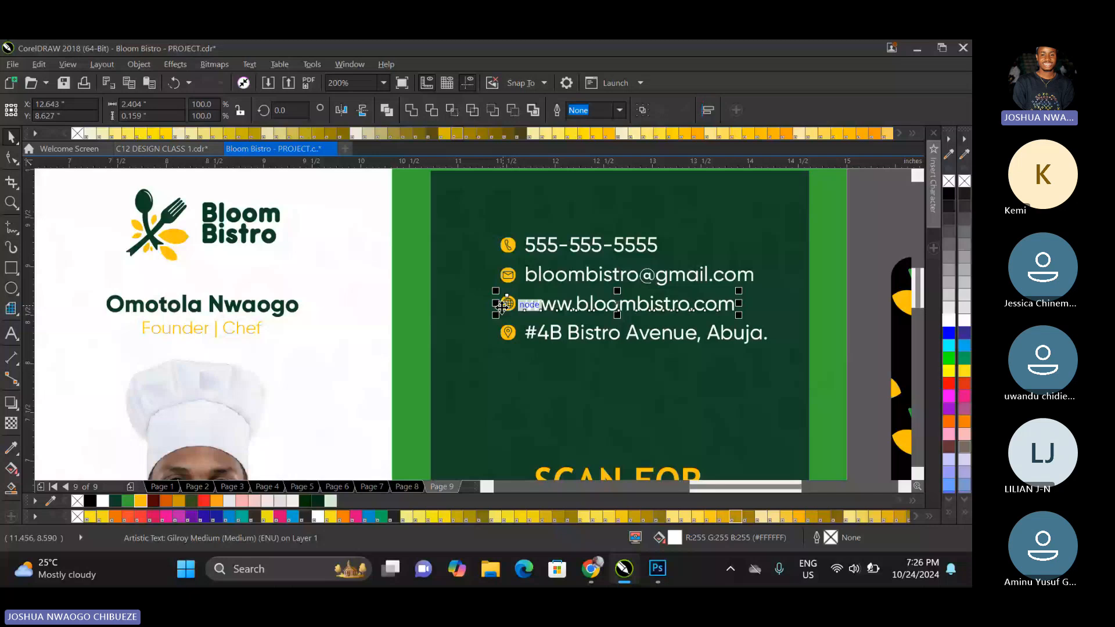
click(508, 332)
Centre-align the four contact lines, group them slightly lower on the dark card and centre them with the QR code block.
scroll(508, 332, down, 2)
drag(689, 271, 493, 355)
key(c)
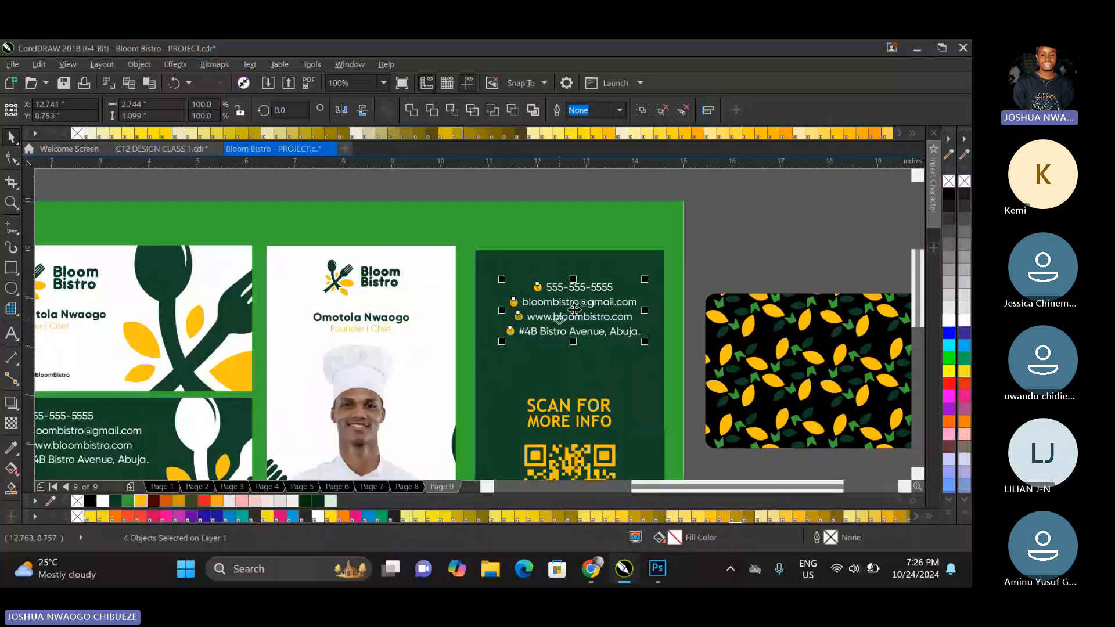
drag(573, 309, 563, 339)
key(ctrl+g)
shift+click(559, 402)
key(c)
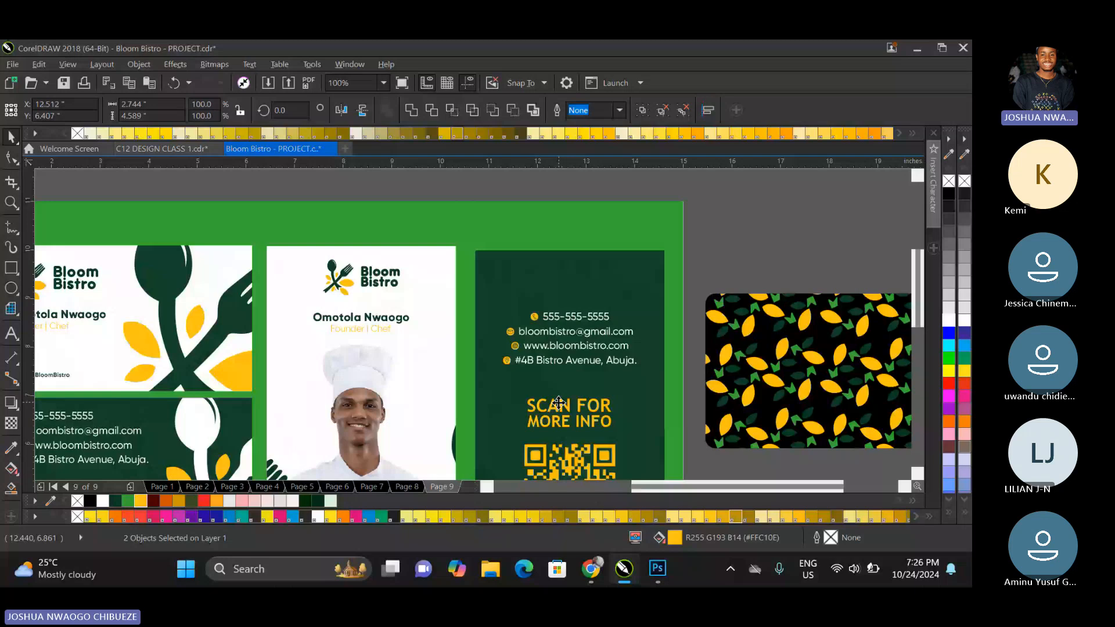
click(689, 278)
Group the dark ID card's elements and align the card level with the white front card.
scroll(690, 278, down, 2)
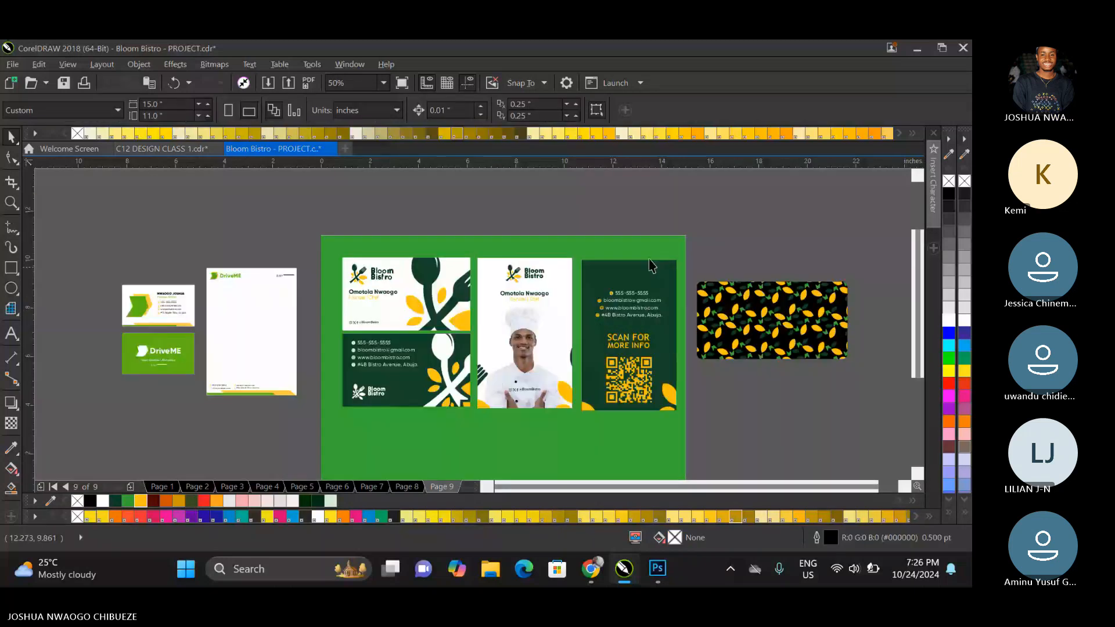
drag(683, 250, 567, 419)
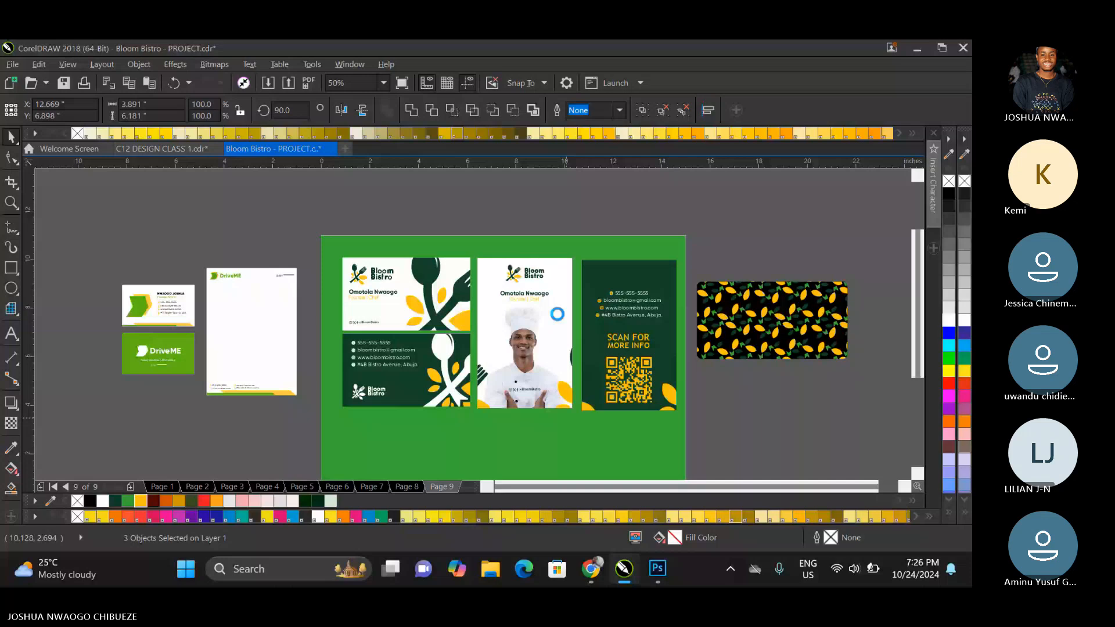
key(ctrl+g)
key(e)
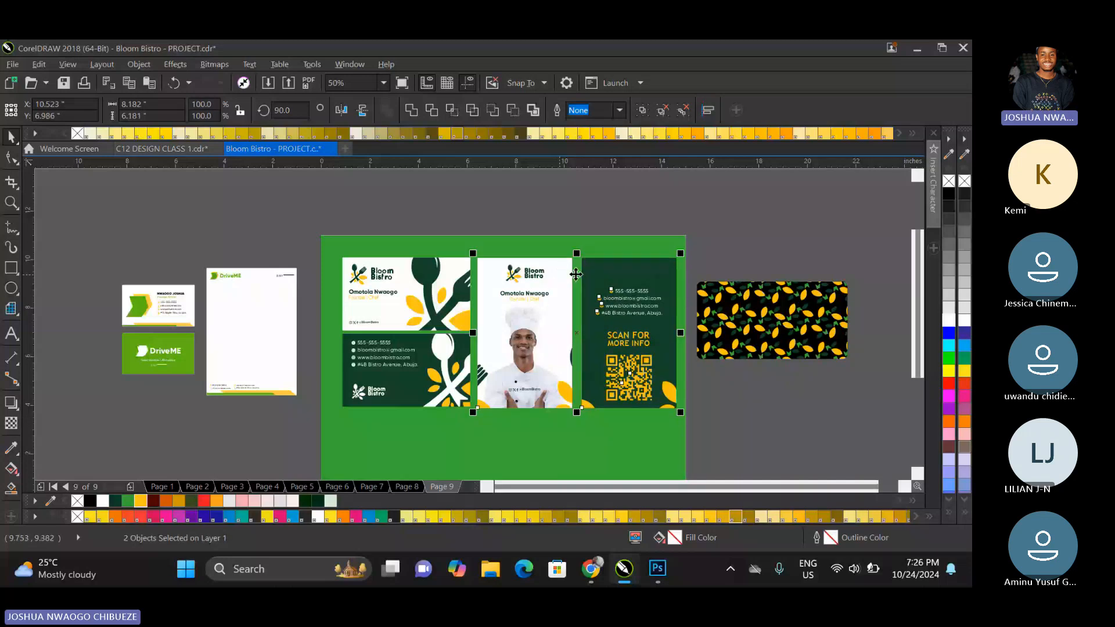
click(717, 244)
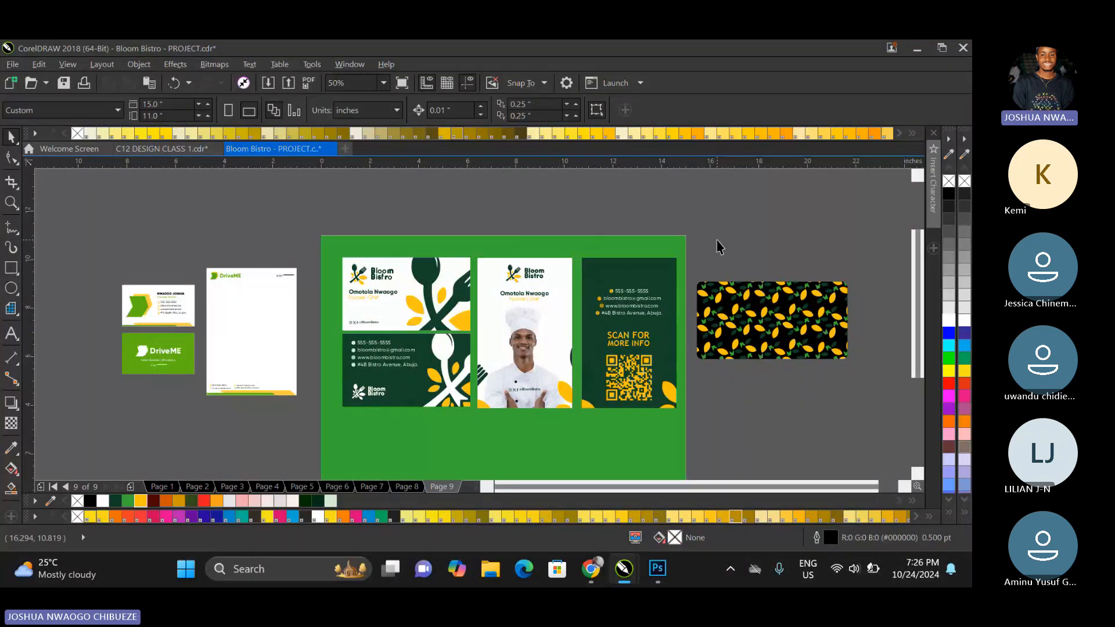
Ungroup the dark ID card and its QR code block to free the heading text.
right_click(631, 348)
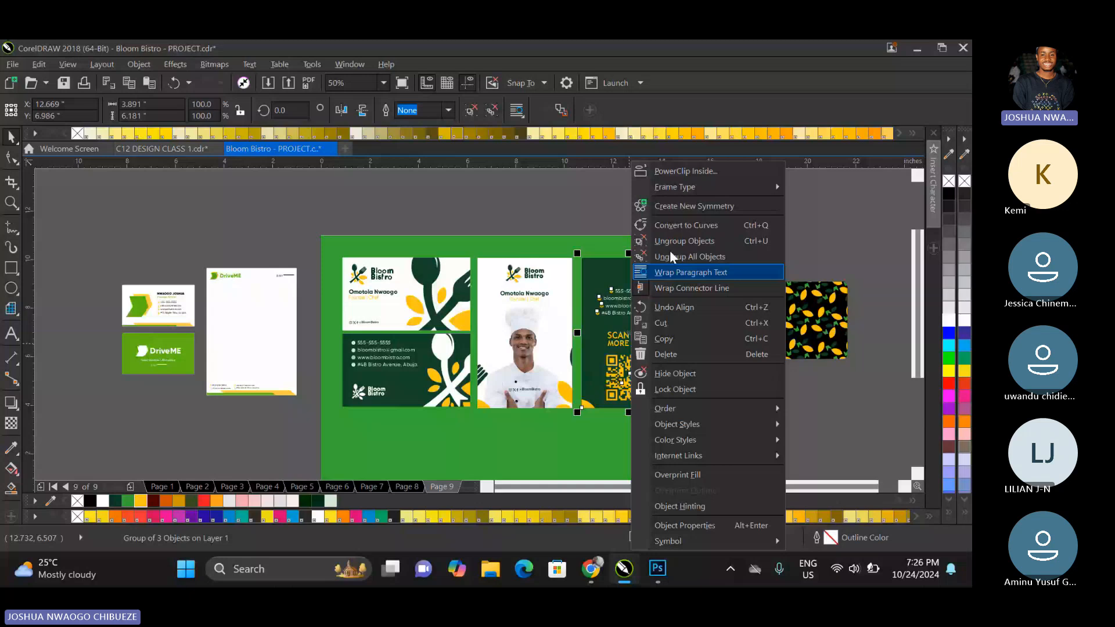
click(673, 241)
click(637, 336)
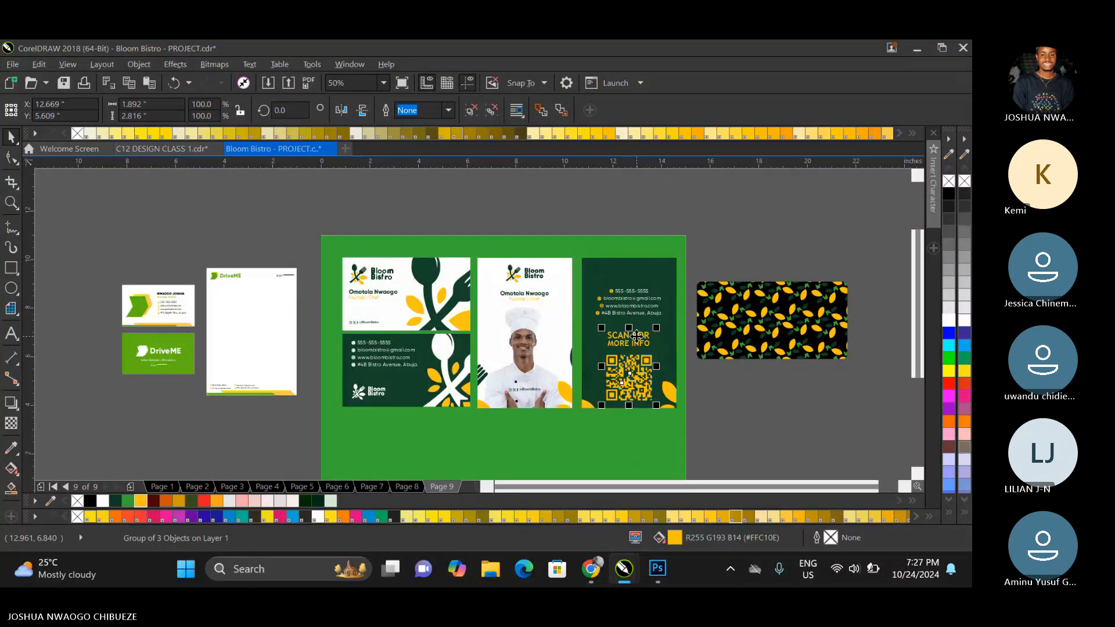
right_click(636, 337)
click(676, 242)
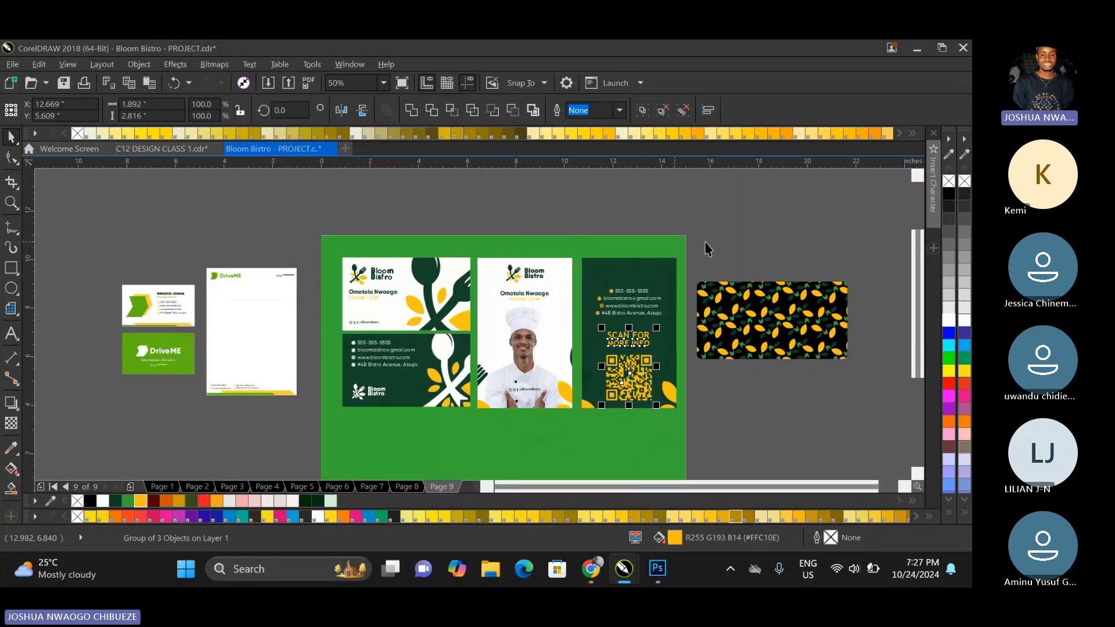
Change the heading above the QR code to SCAN CODE and remove the MORE INFO line.
click(644, 336)
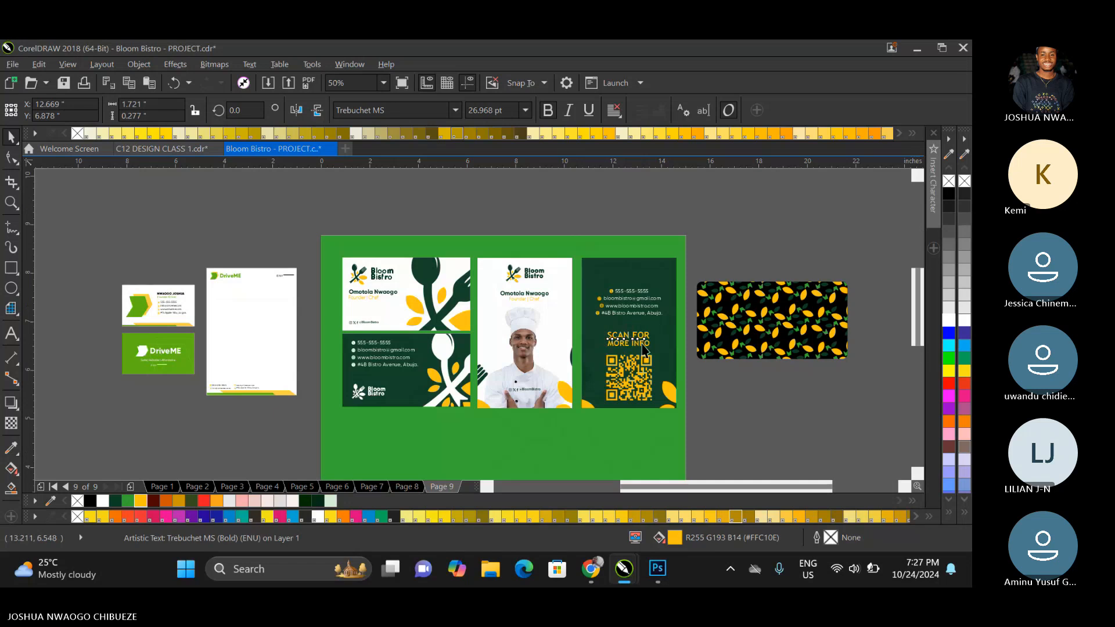
scroll(644, 336, up, 2)
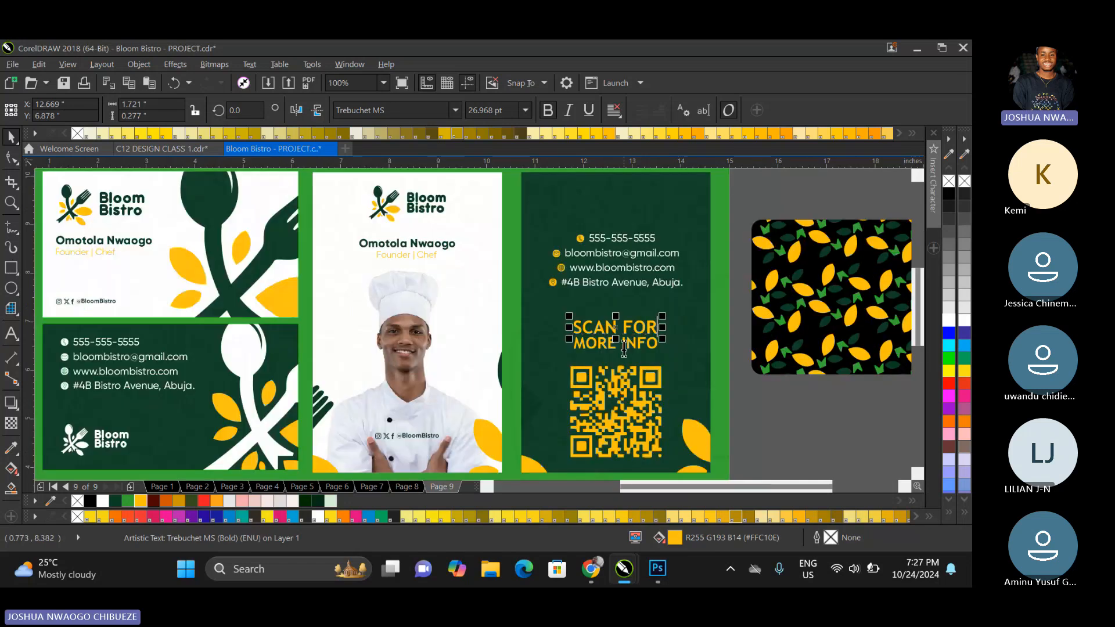
click(11, 333)
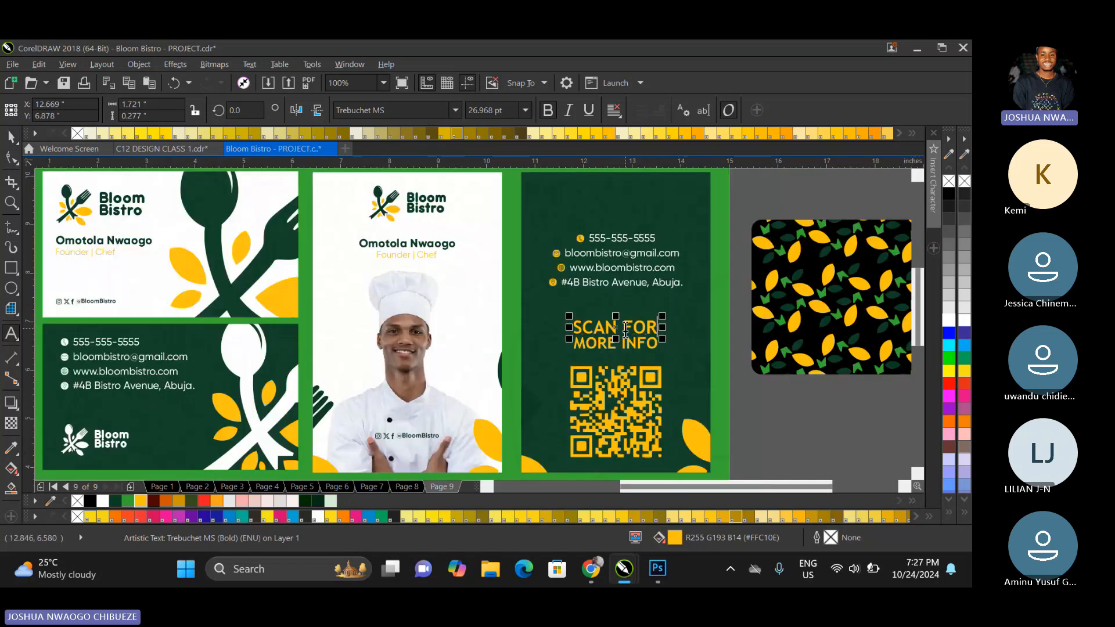
double_click(625, 329)
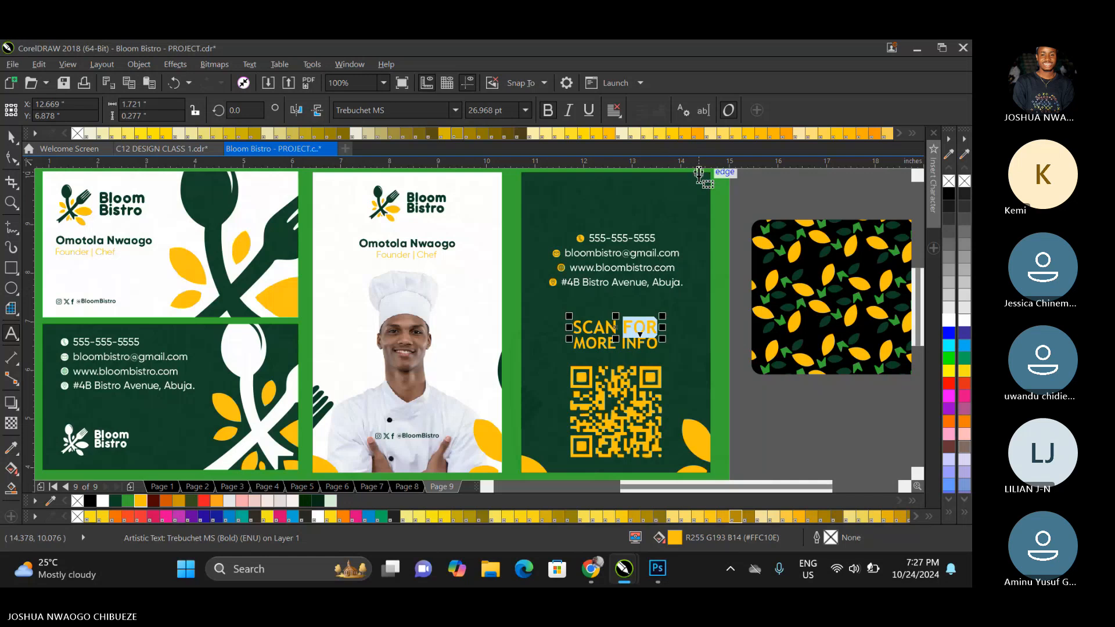
key(BackSpace)
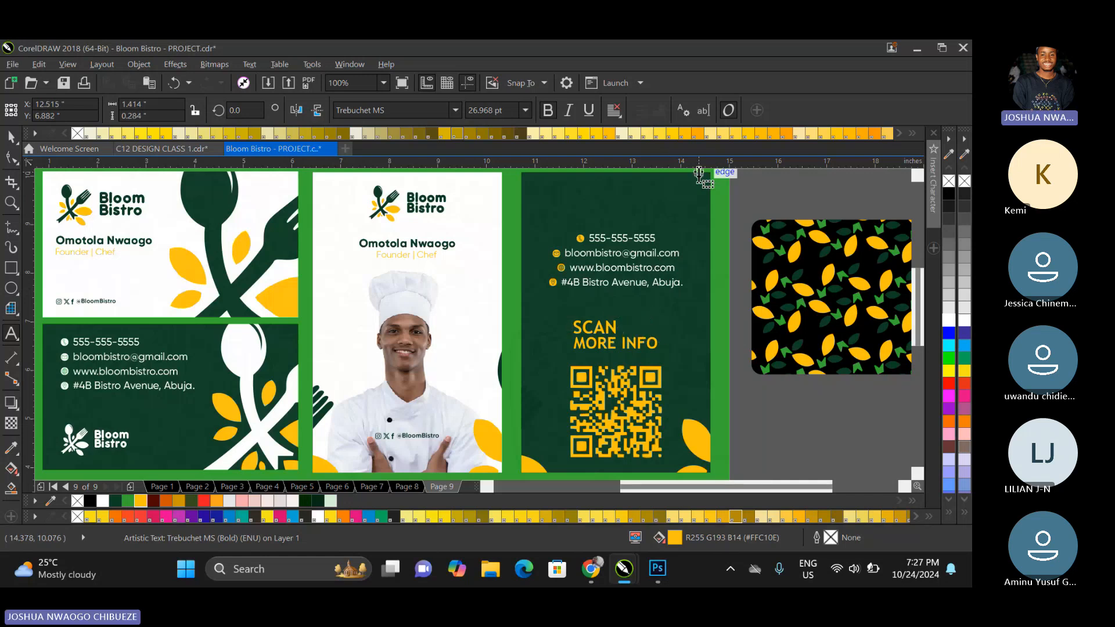
text(C)
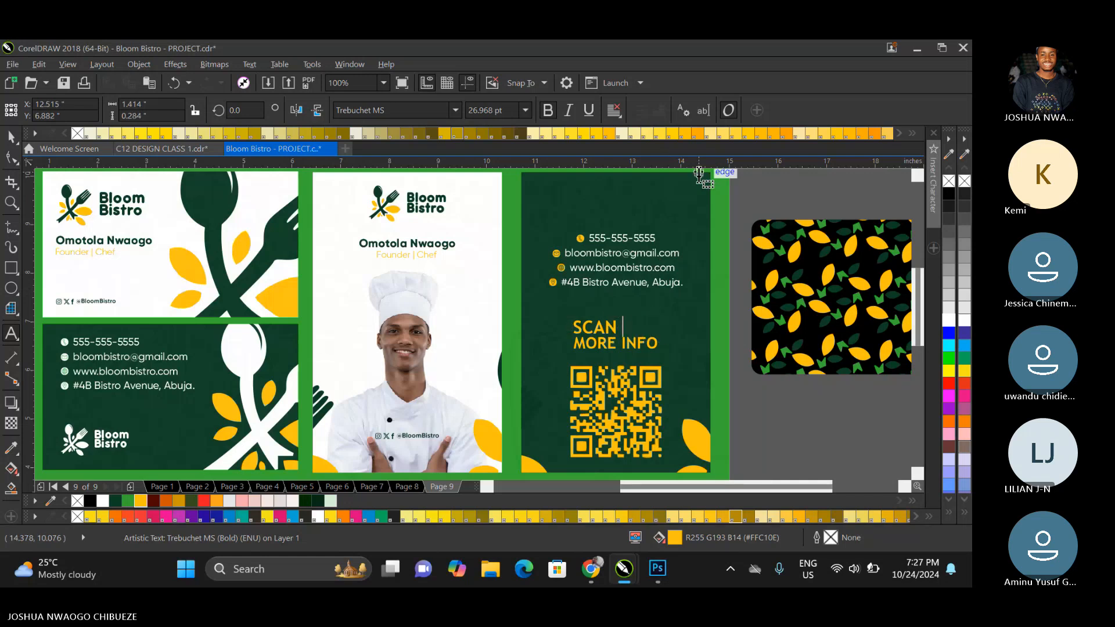
text(ODE)
key(ctrl+space)
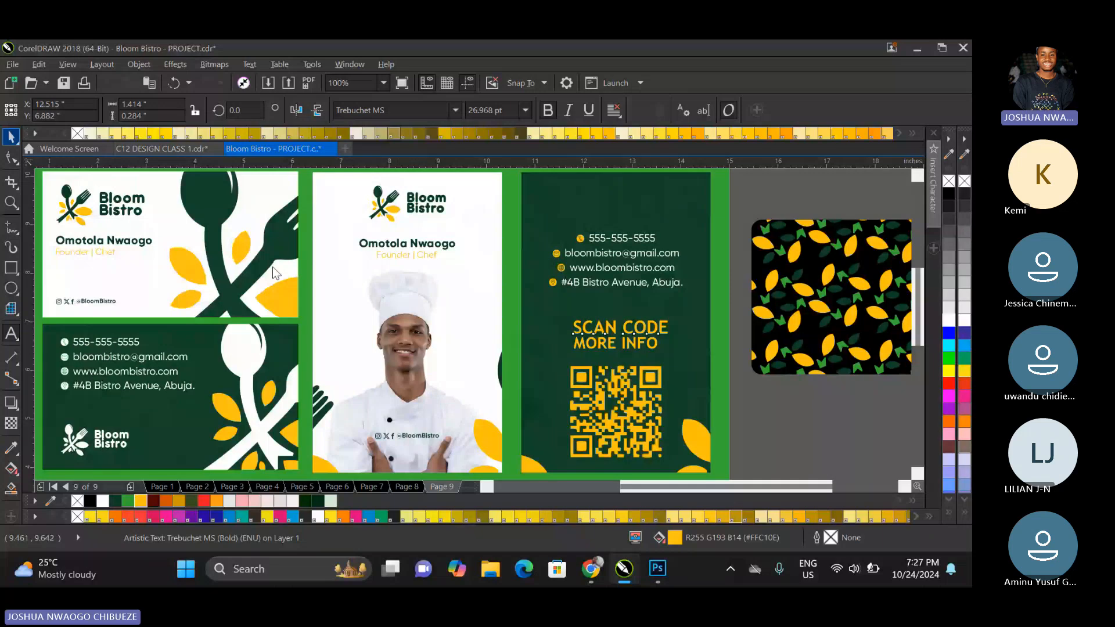
Set the SCAN CODE heading in Gilroy ExtraBold, just above the QR code, and centre both on the dark card.
click(446, 111)
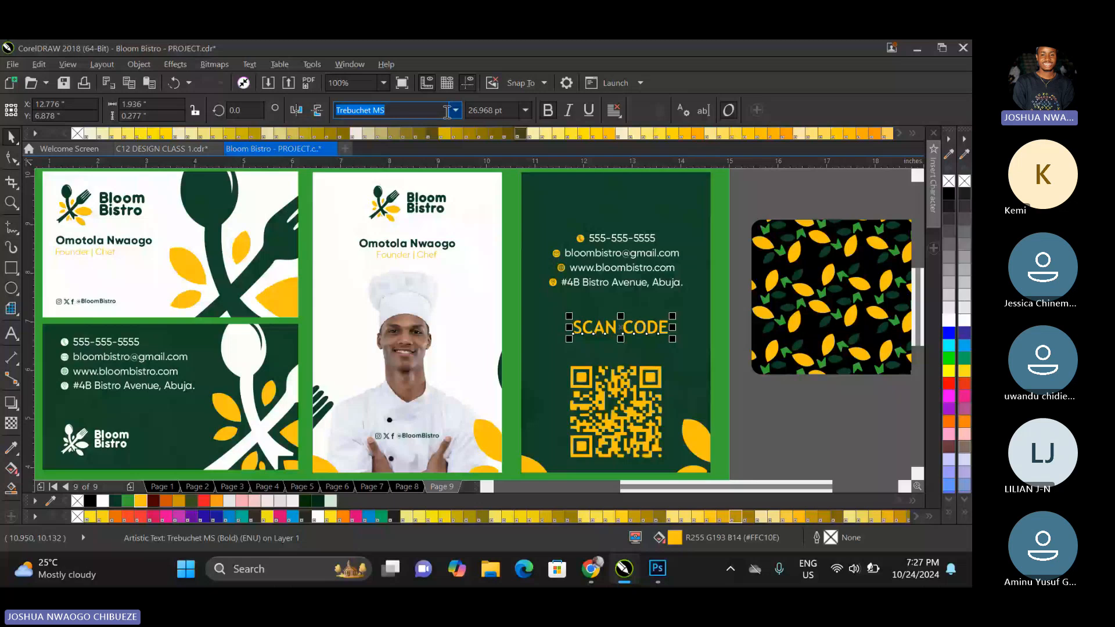
click(438, 157)
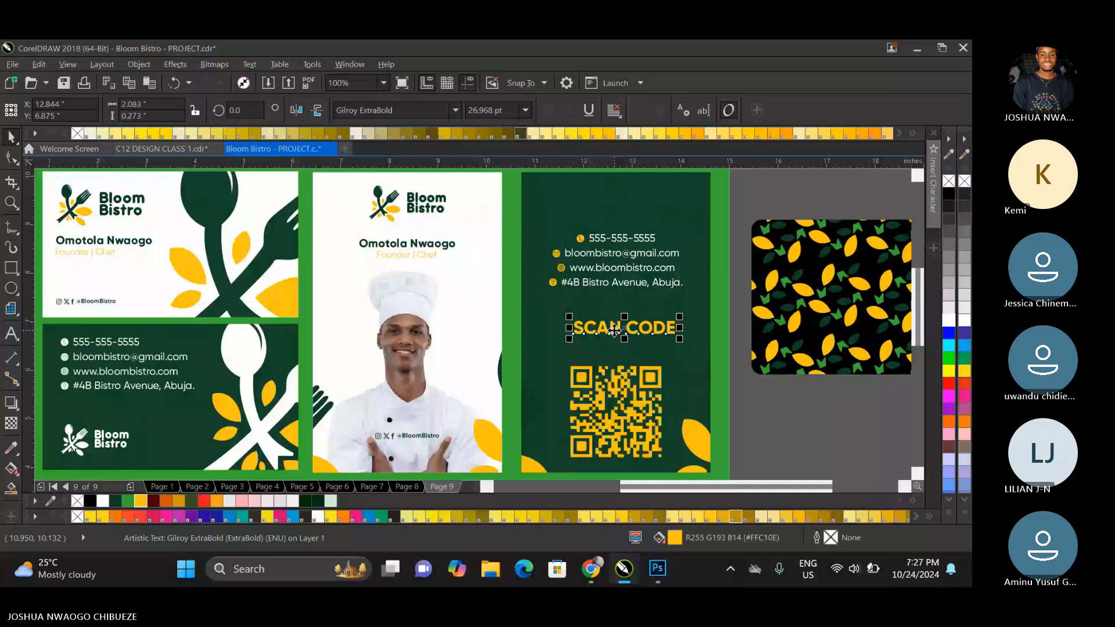
drag(615, 330, 604, 353)
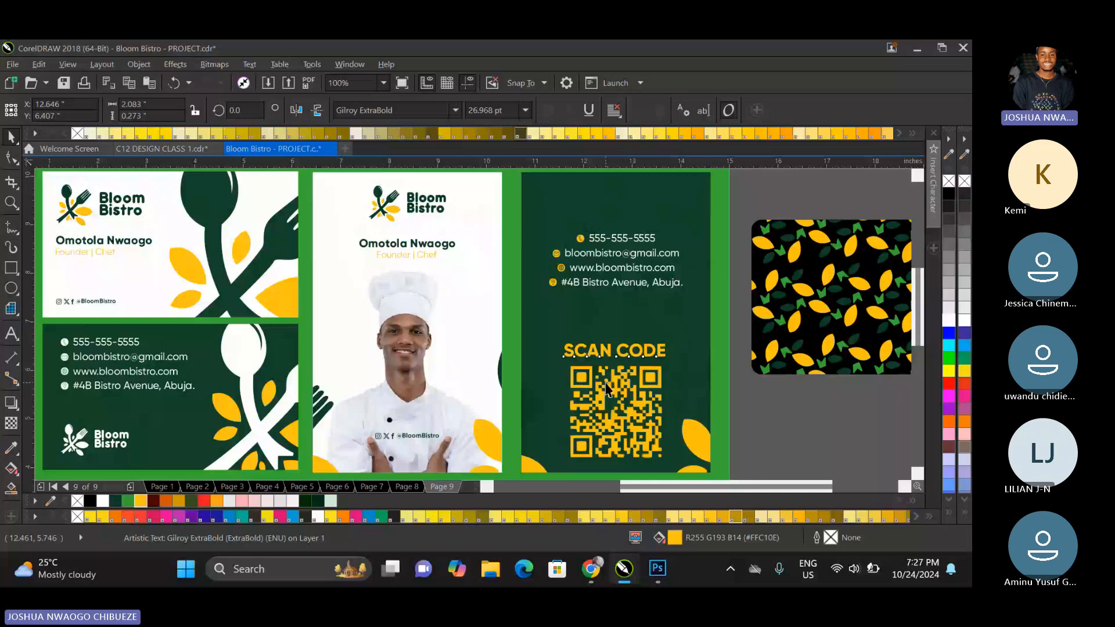
click(584, 319)
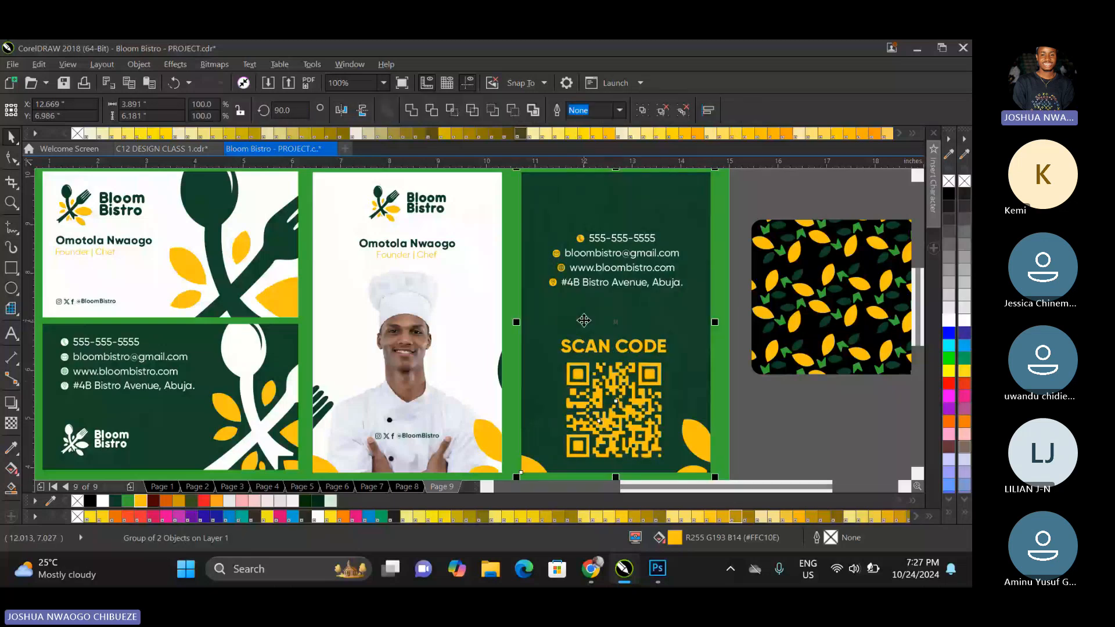
key(c)
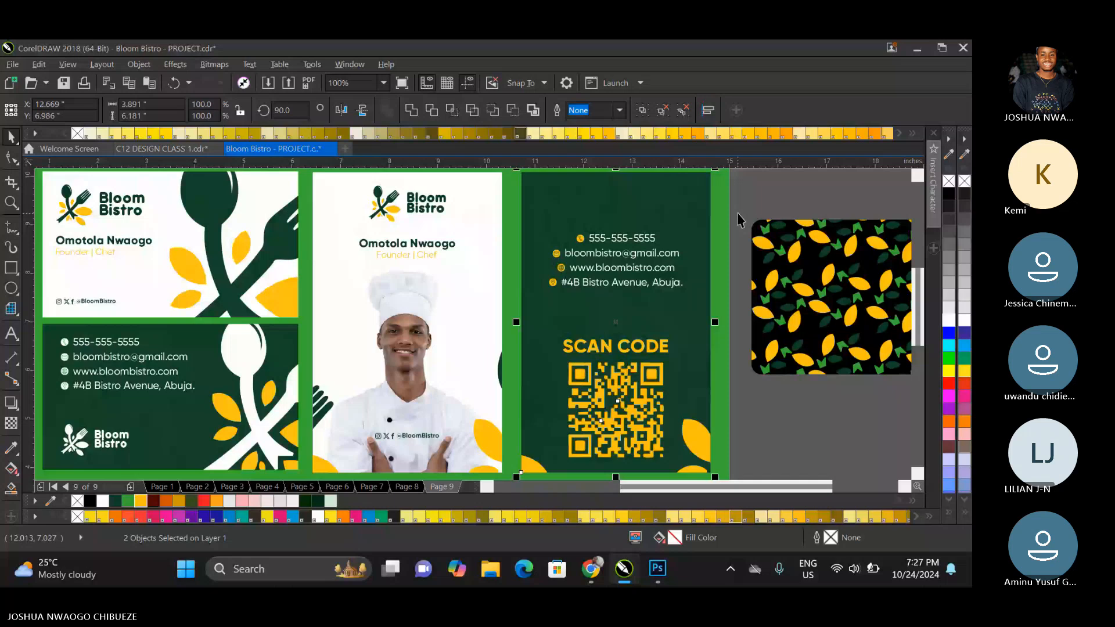
Move the contact group slightly down and centre it horizontally on the dark ID card.
drag(755, 200, 535, 302)
drag(588, 281, 586, 292)
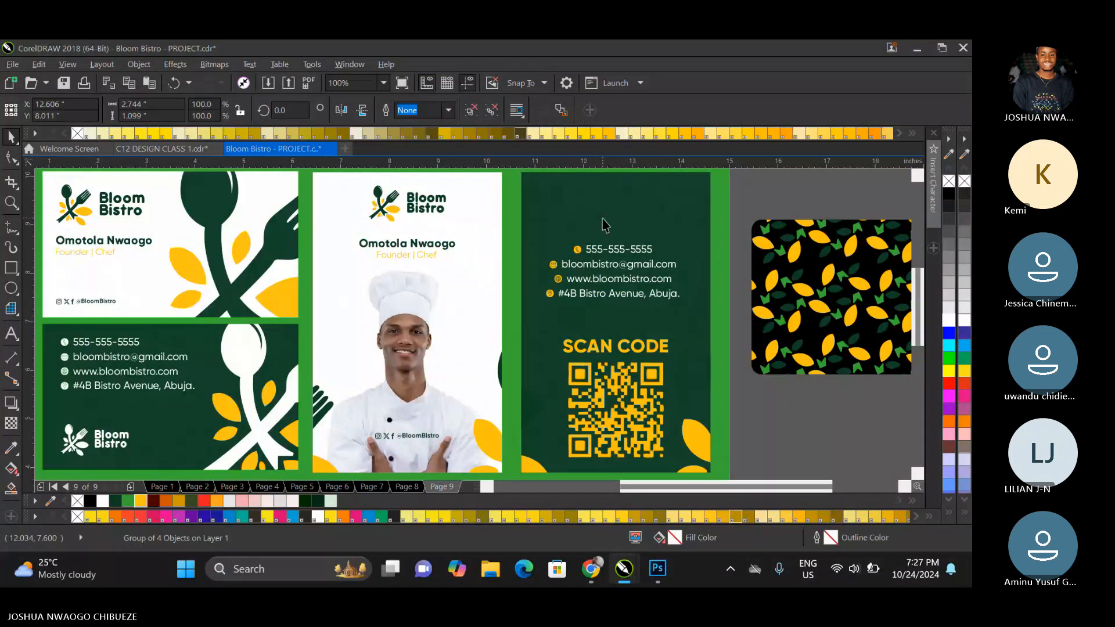
shift+click(602, 219)
key(c)
click(759, 204)
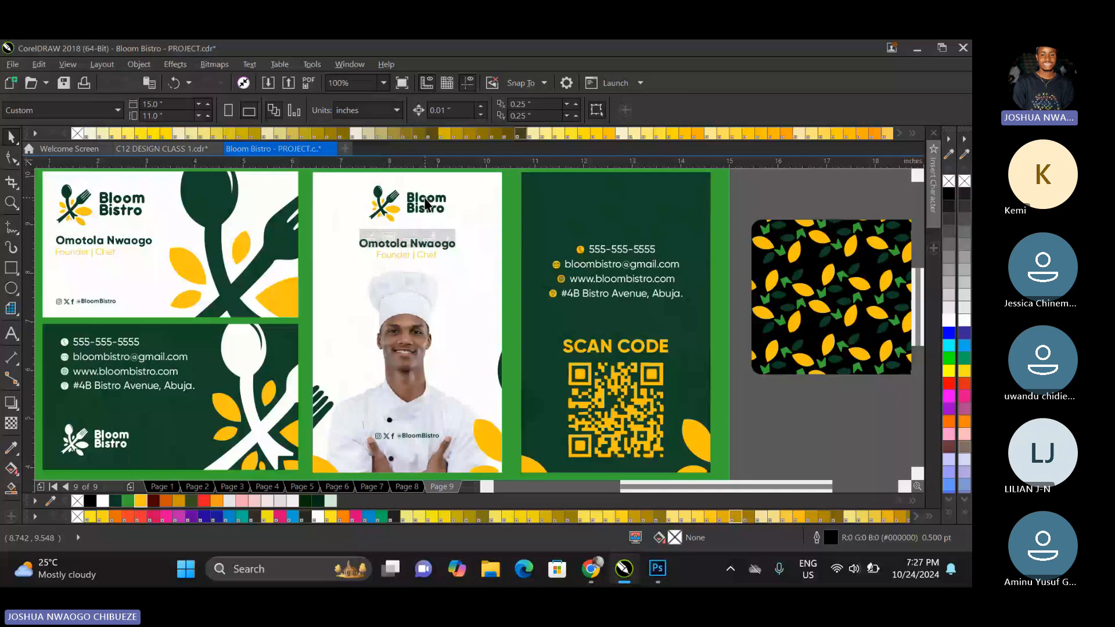
Place a copy of the front card's Bloom Bistro logo in the upper part of the dark ID card.
click(426, 202)
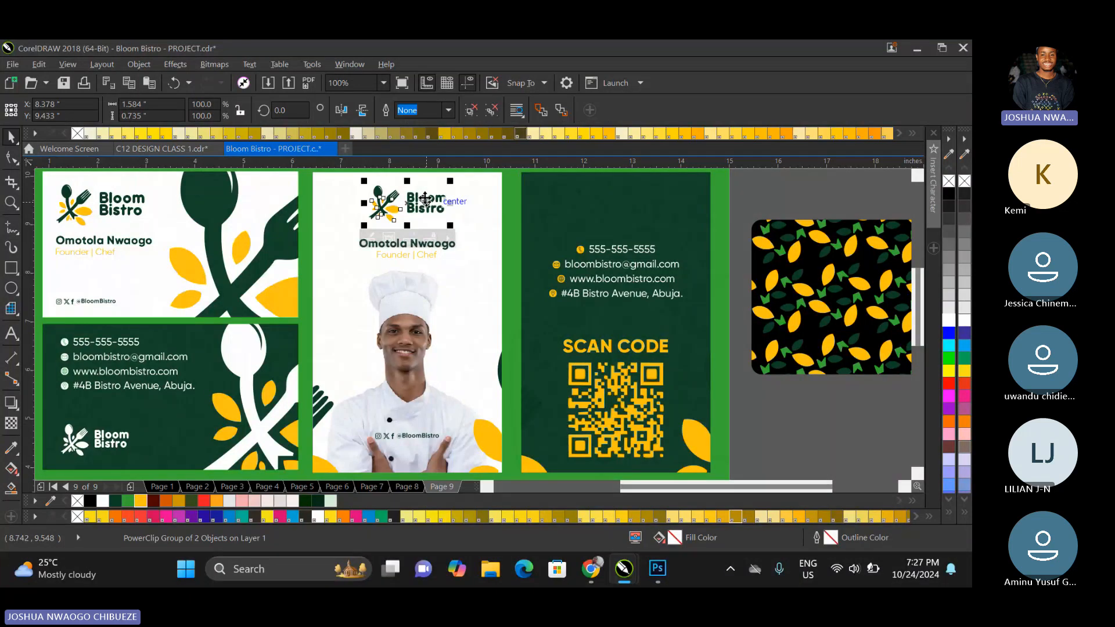
drag(426, 199, 617, 210)
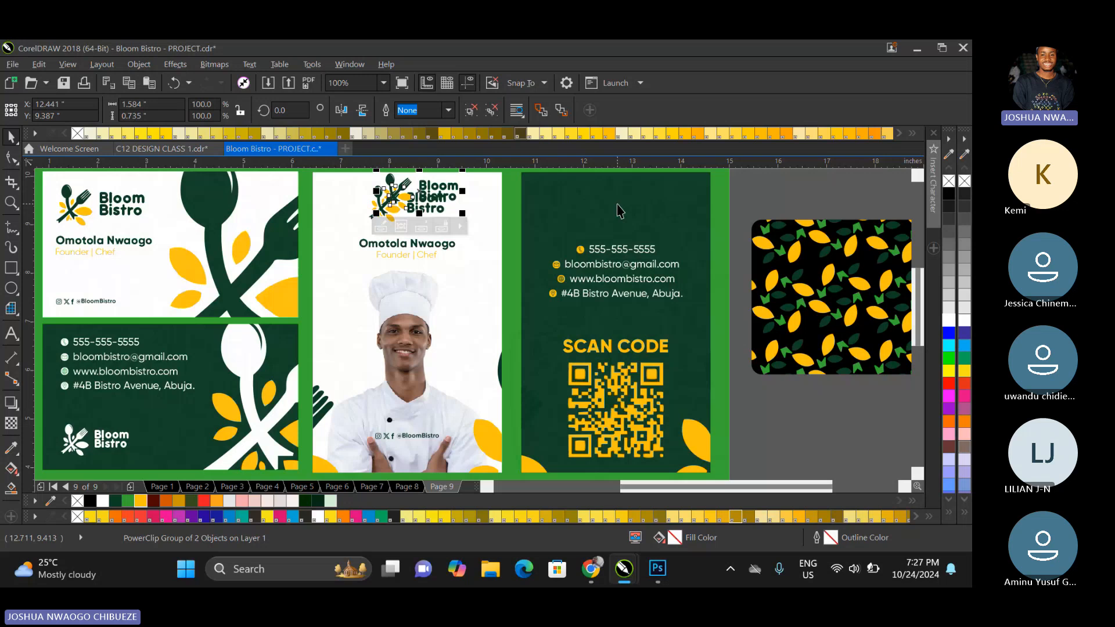
drag(445, 189, 644, 208)
drag(430, 191, 612, 203)
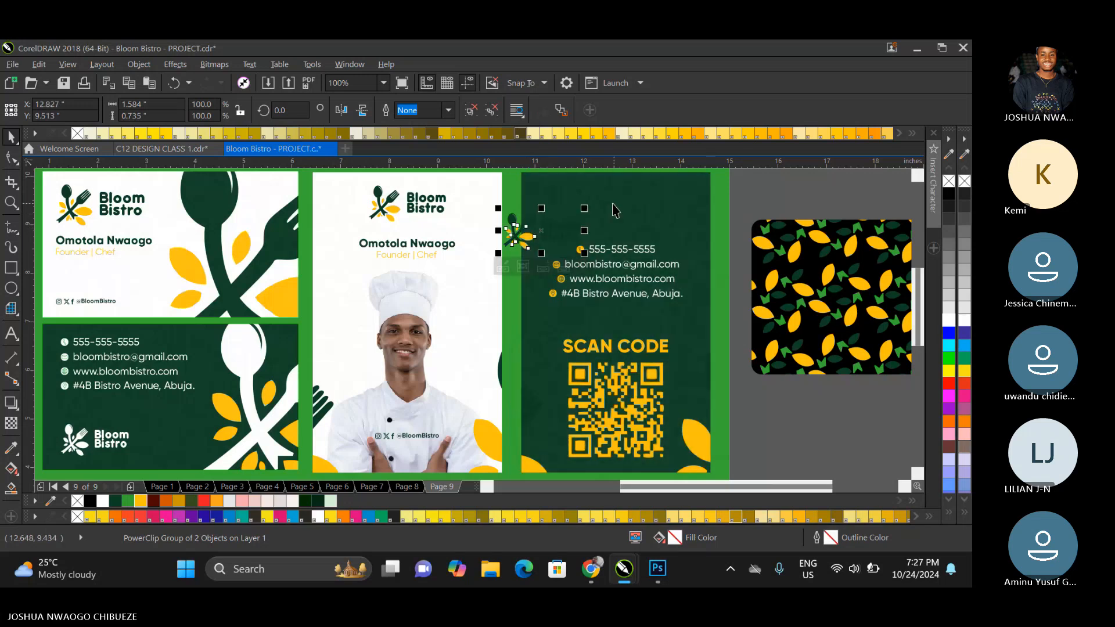
drag(529, 242, 561, 238)
Ungroup the copied logo and fill its Bloom Bistro lettering with white.
right_click(561, 237)
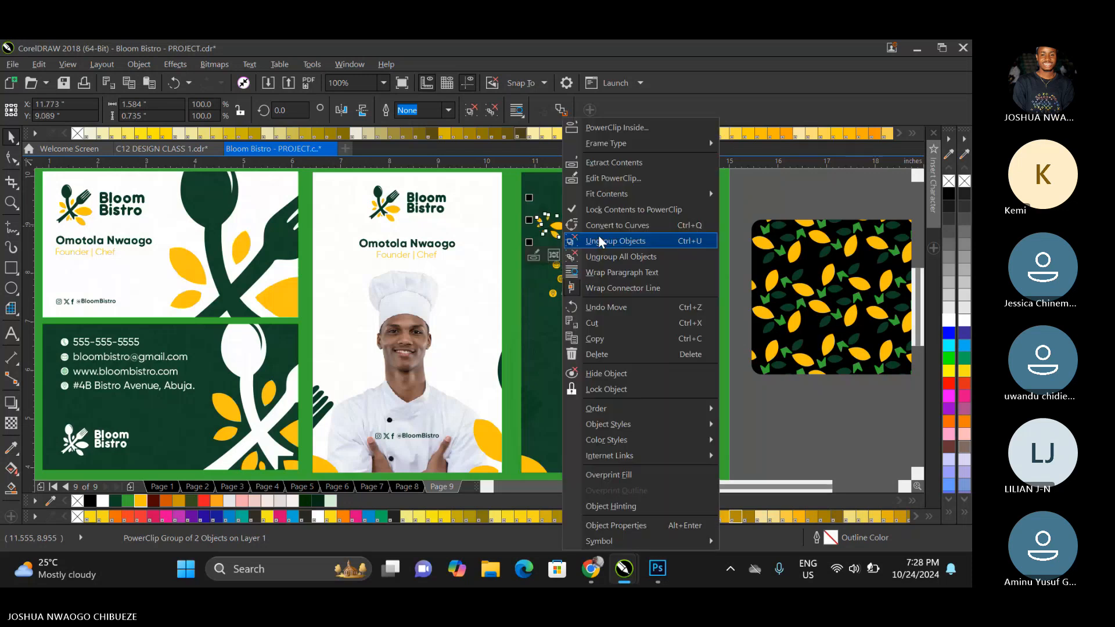
click(598, 238)
click(758, 202)
click(581, 224)
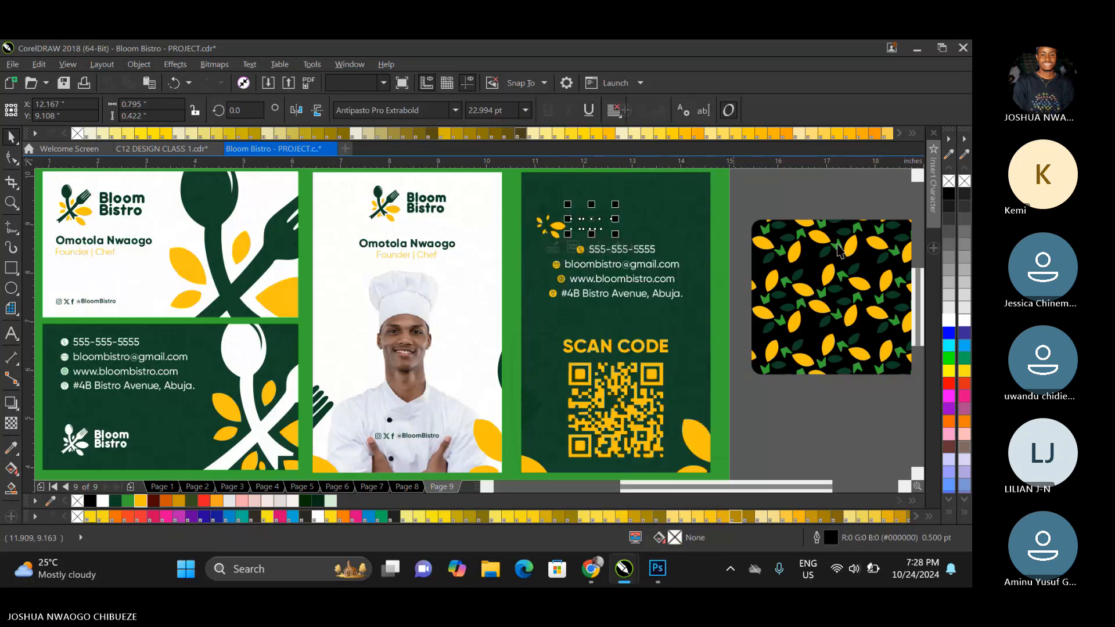
click(949, 320)
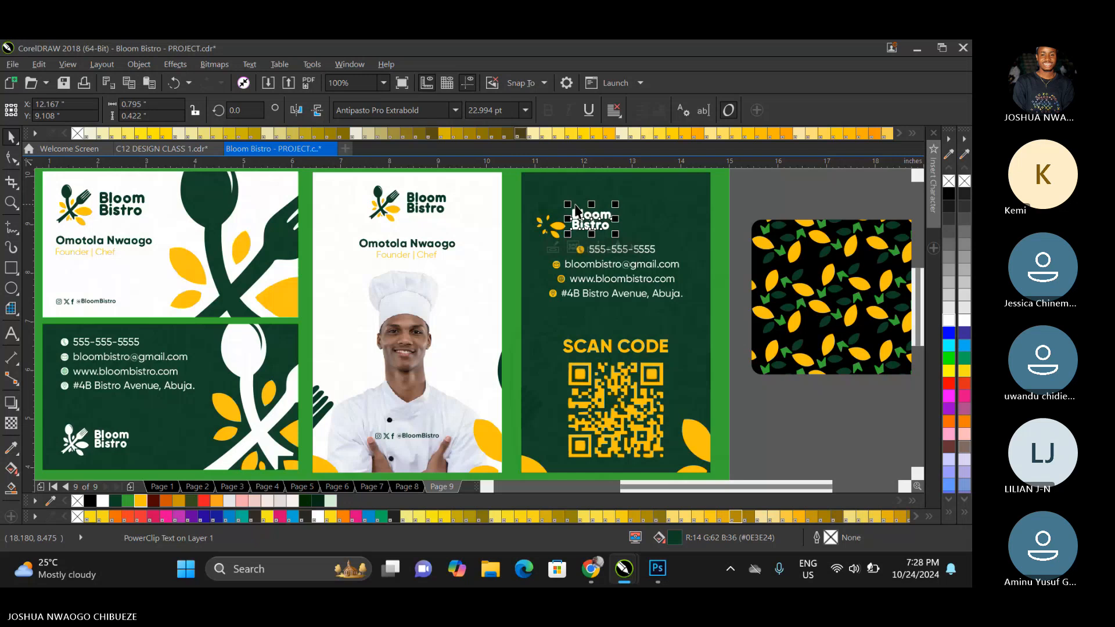
Ungroup the copied logo's icon on the dark ID card and fill its spoon and fork with white.
scroll(566, 213, up, 2)
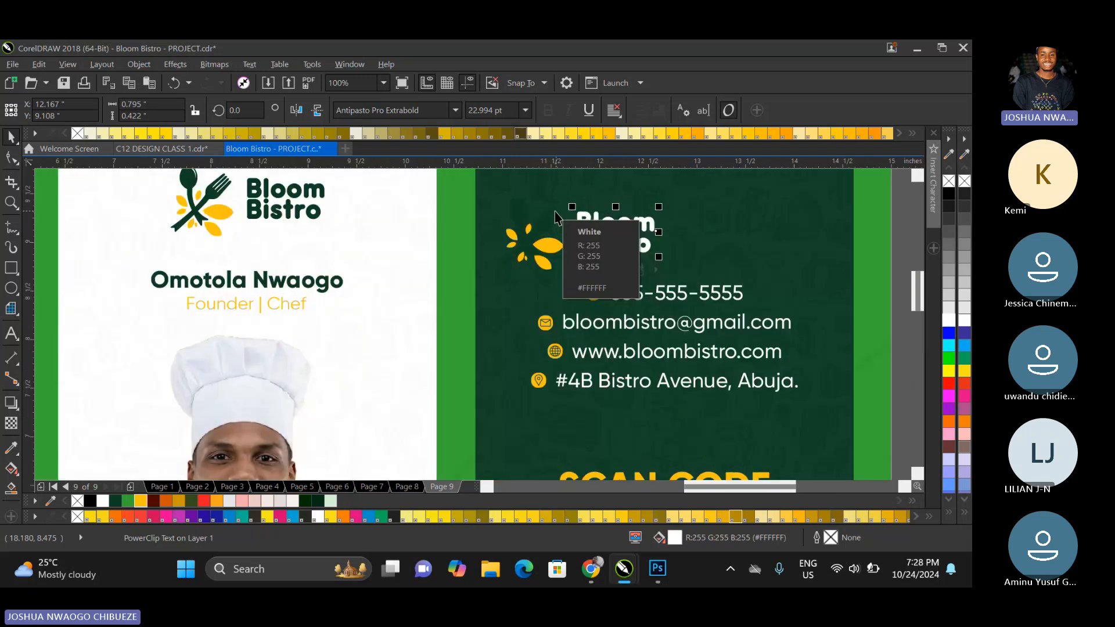
click(547, 216)
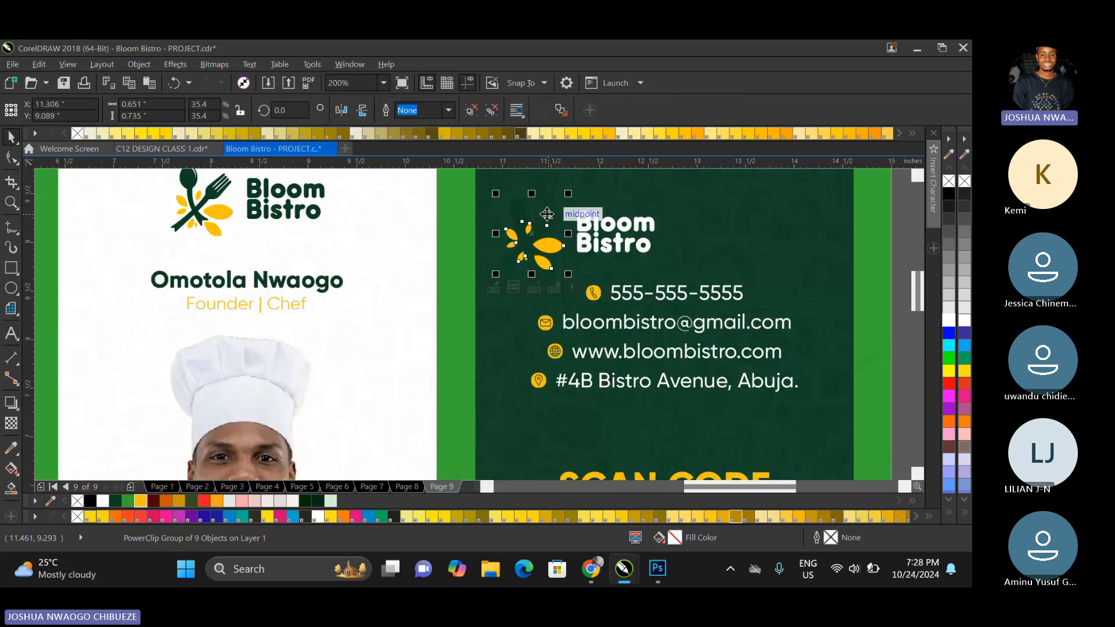
right_click(550, 244)
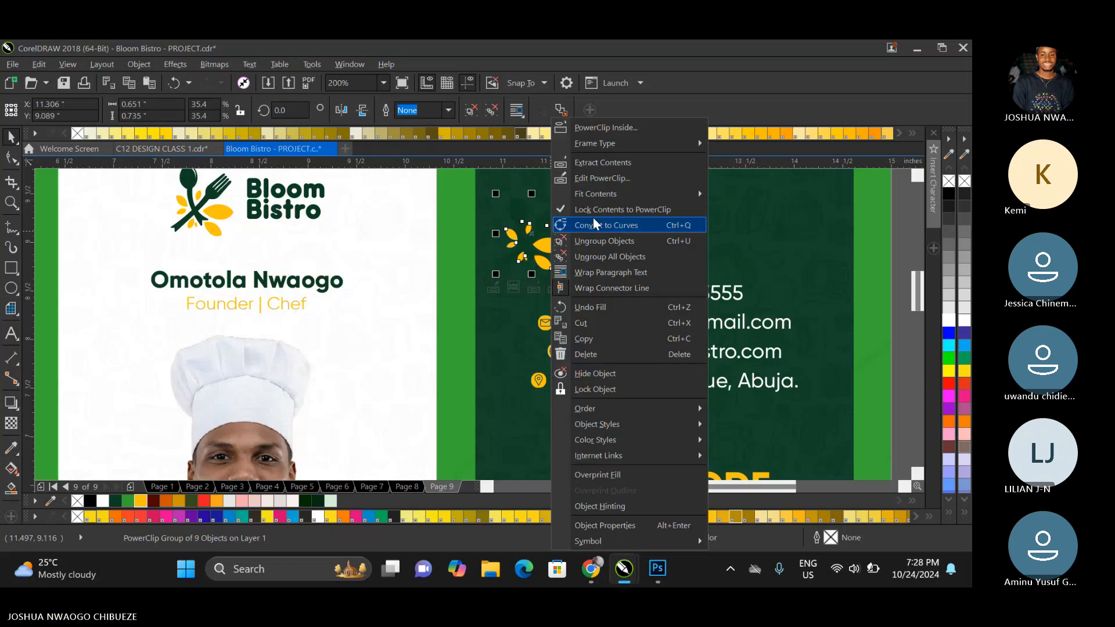
click(593, 225)
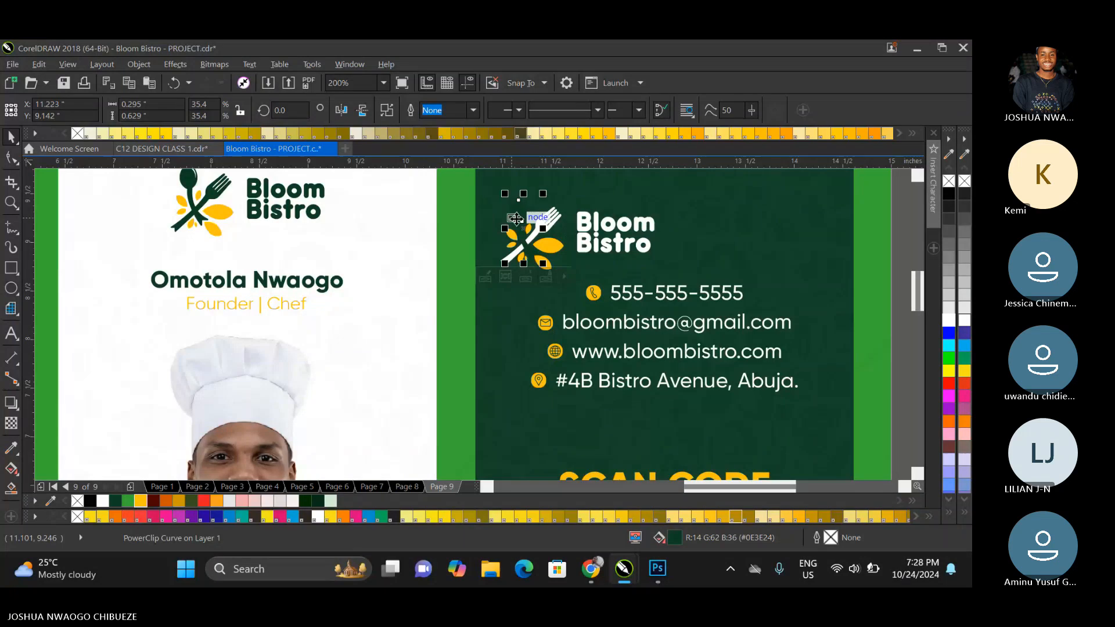
scroll(616, 235, down, 2)
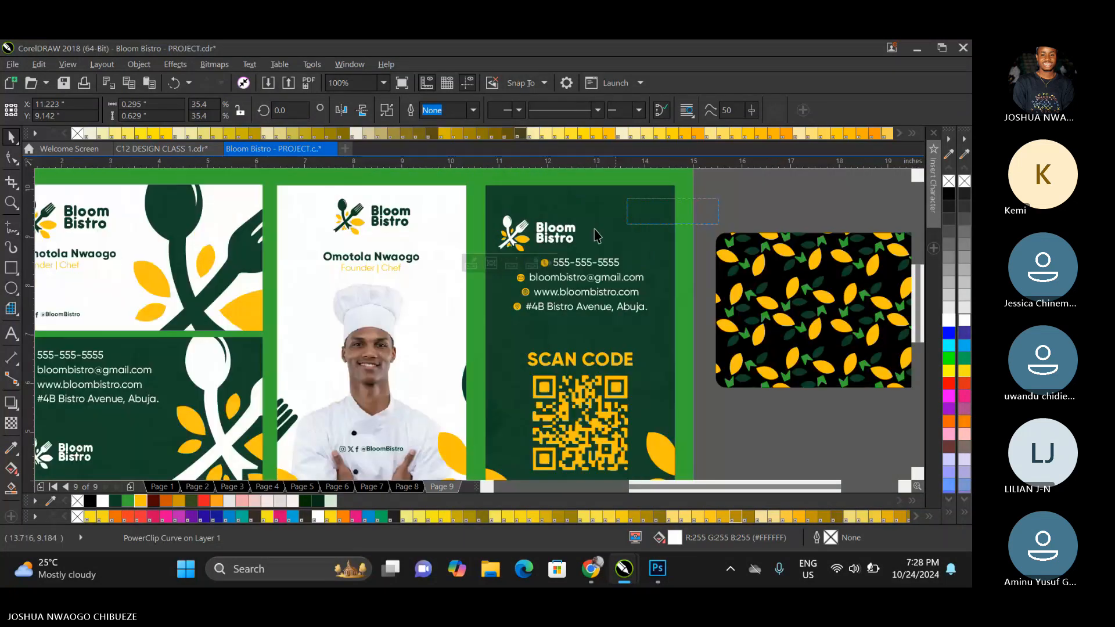
Group the white-lettered logo and centre it horizontally near the upper edge of the dark ID card.
click(545, 235)
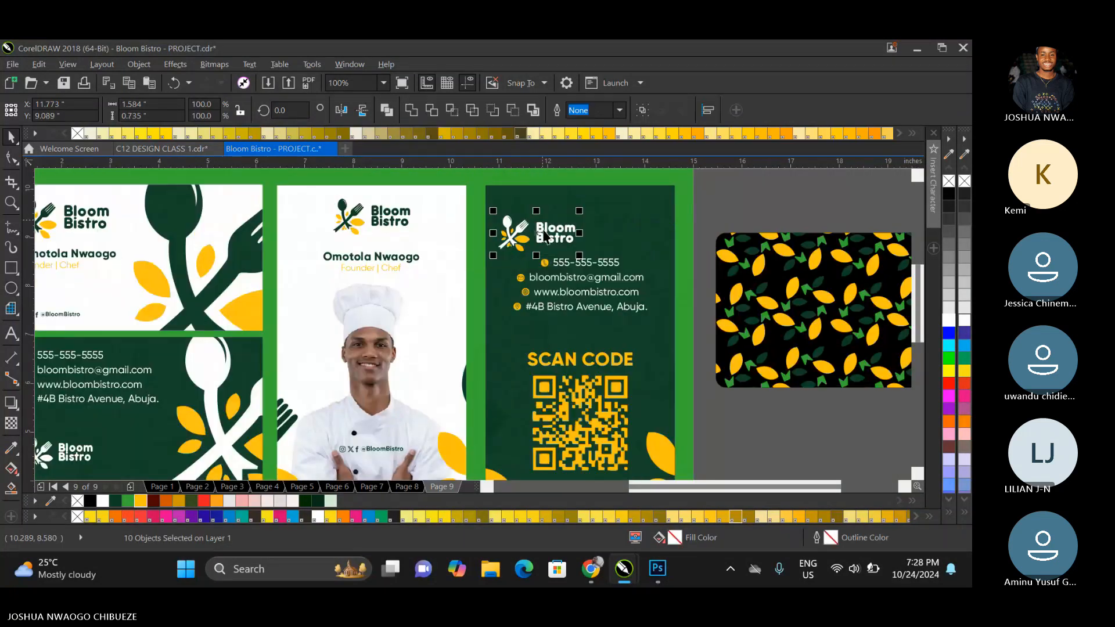
key(ctrl+g)
drag(546, 234, 579, 220)
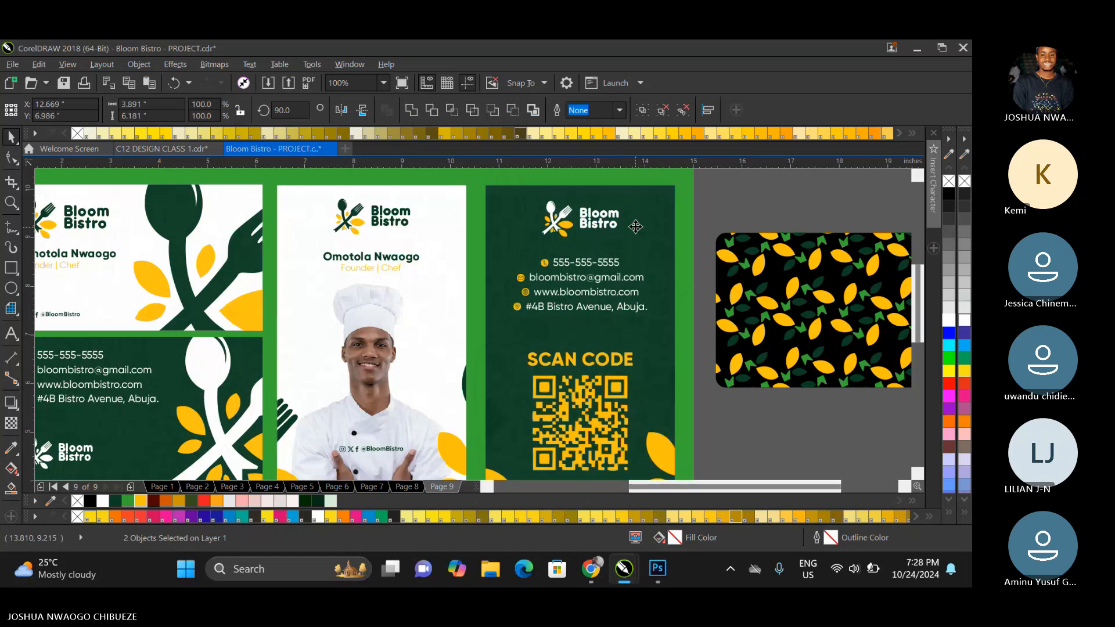
click(717, 206)
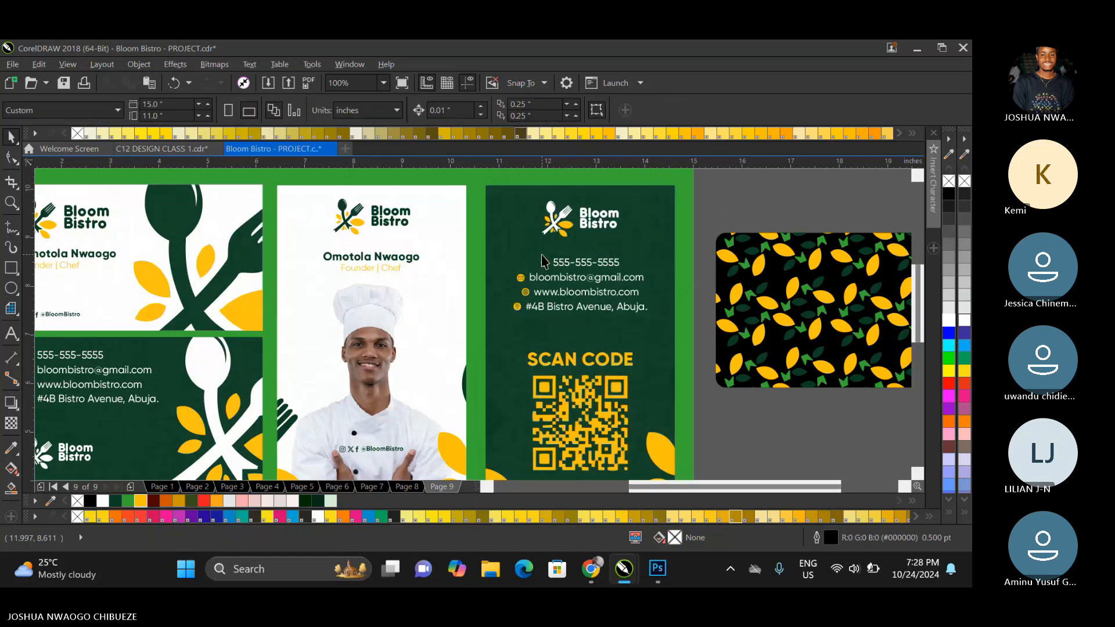
Edit the dark ID card's PowerClip contents, ungroup the larger spoon-and-fork icon and fill its spoon and fork with white.
scroll(542, 261, down, 2)
click(530, 340)
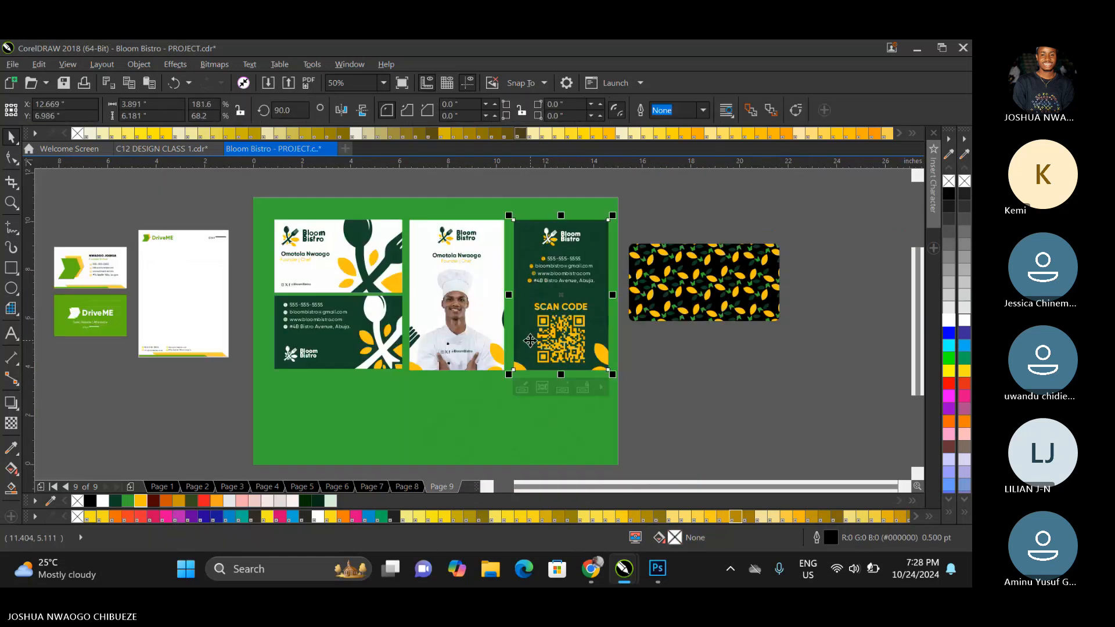
right_click(530, 341)
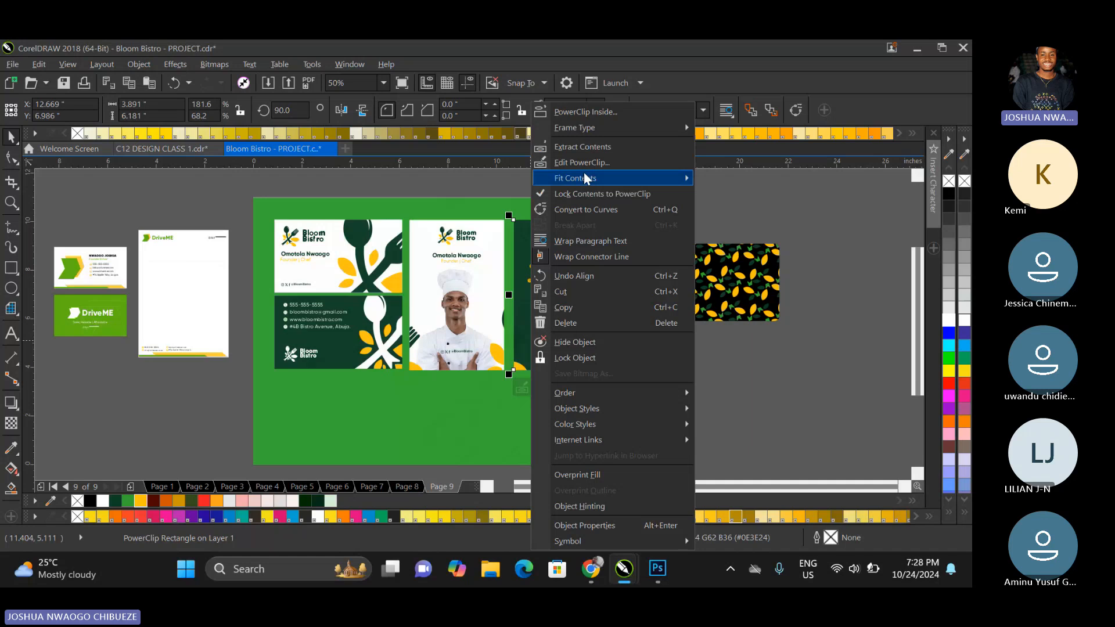
click(581, 163)
click(598, 340)
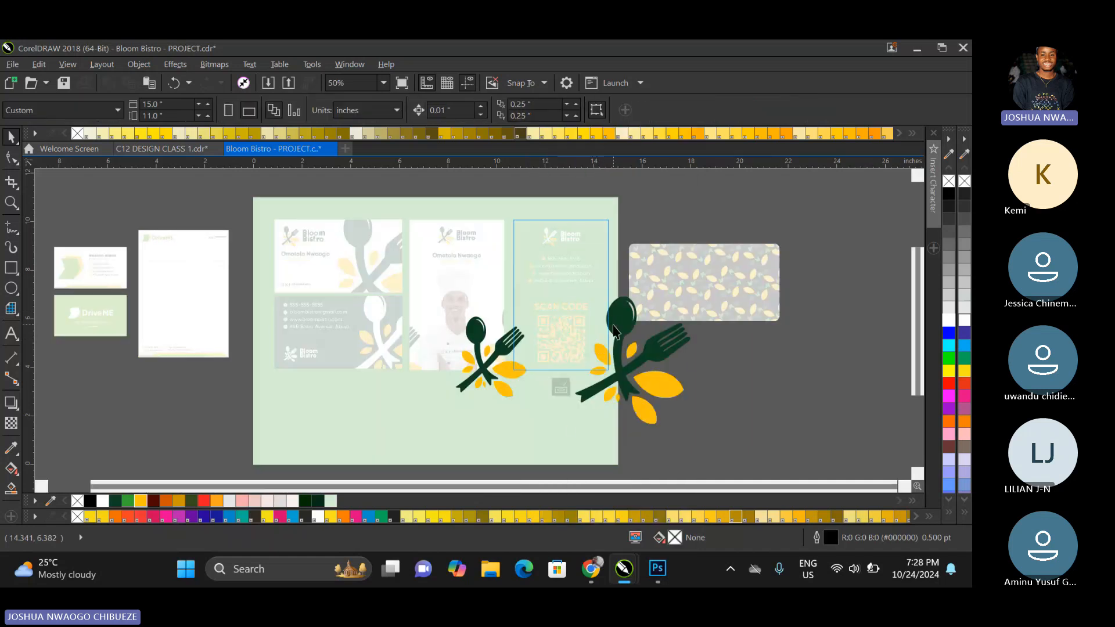
right_click(613, 325)
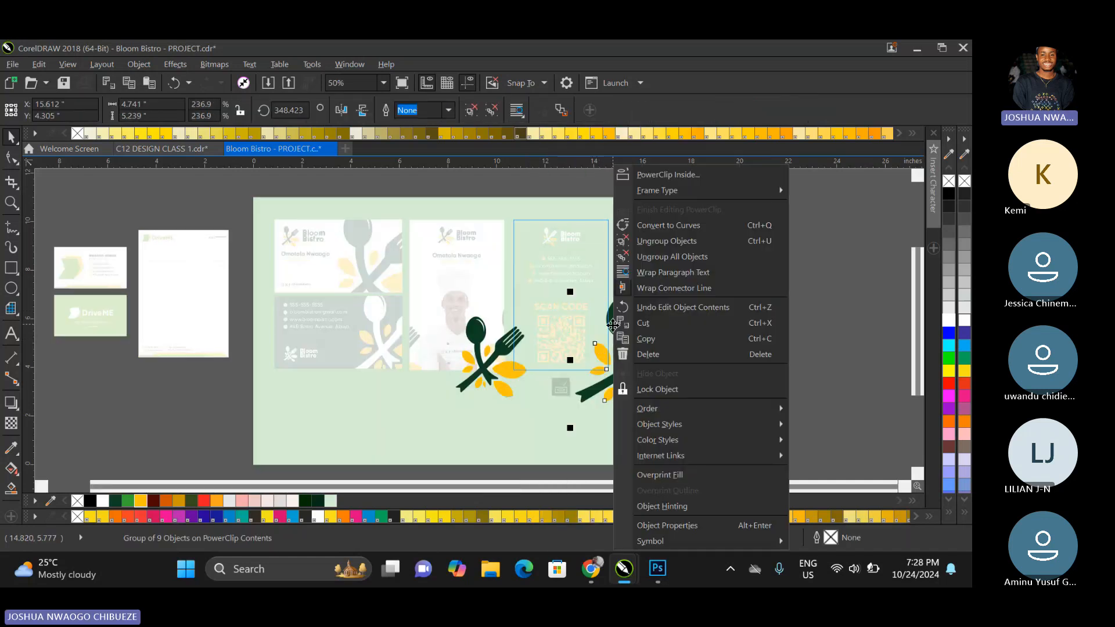
click(641, 240)
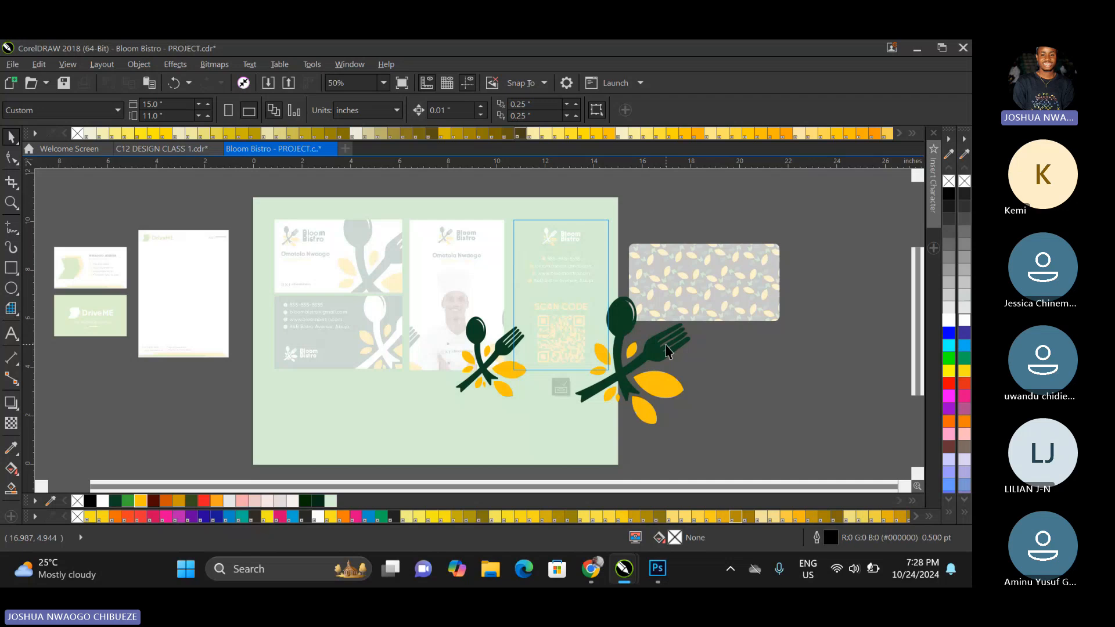
click(666, 350)
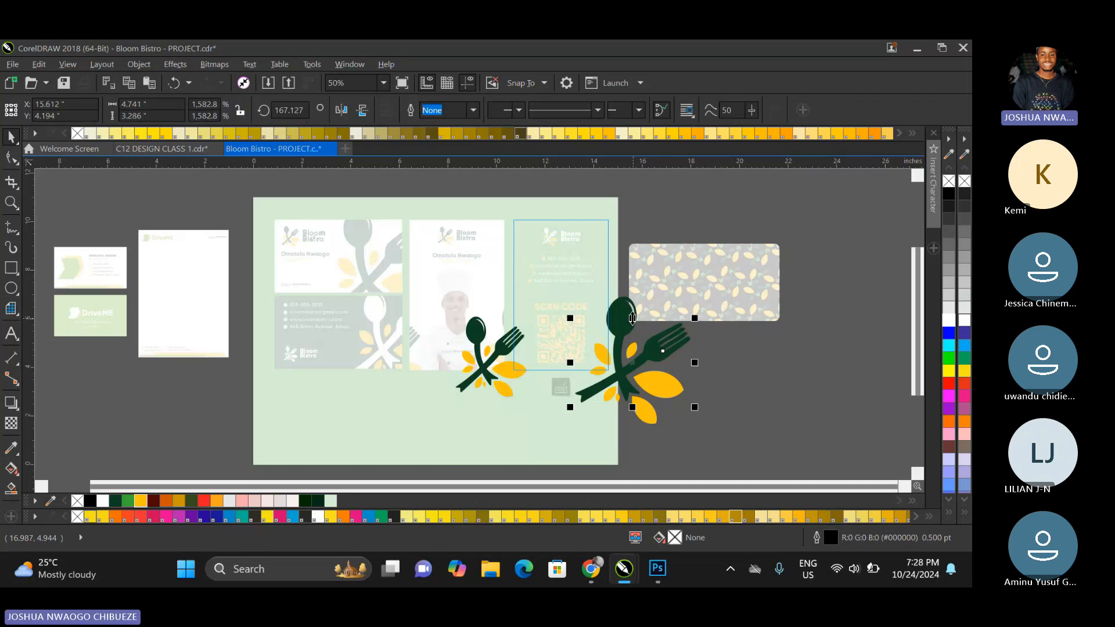
click(948, 320)
Ungroup the smaller icon in the PowerClip, fill its spoon and fork with white, and finish editing the contents.
click(467, 328)
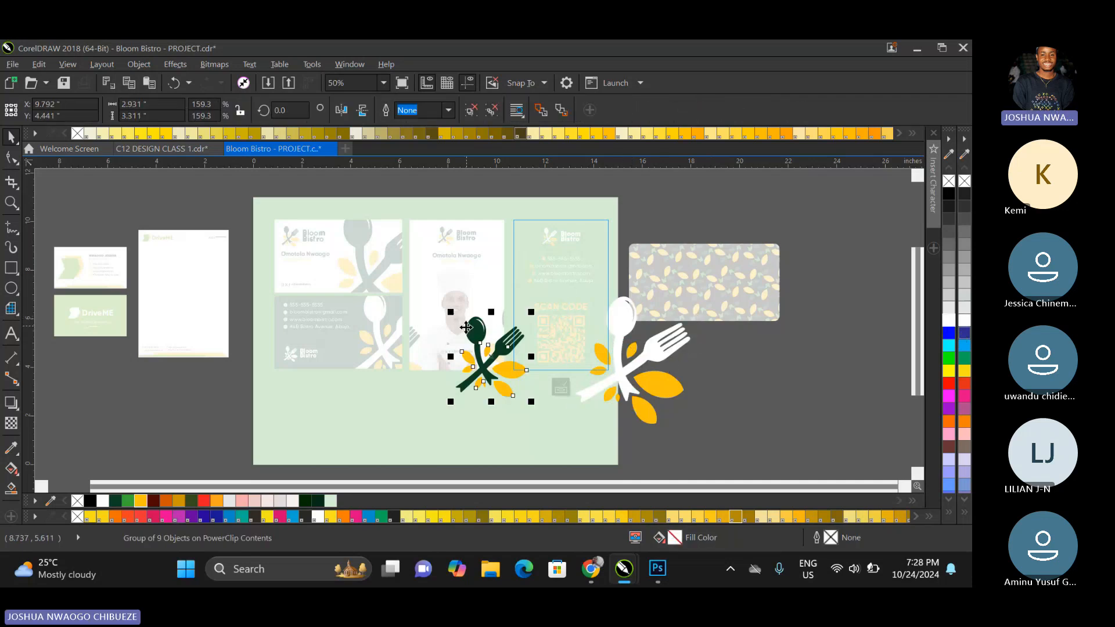
right_click(467, 328)
click(504, 246)
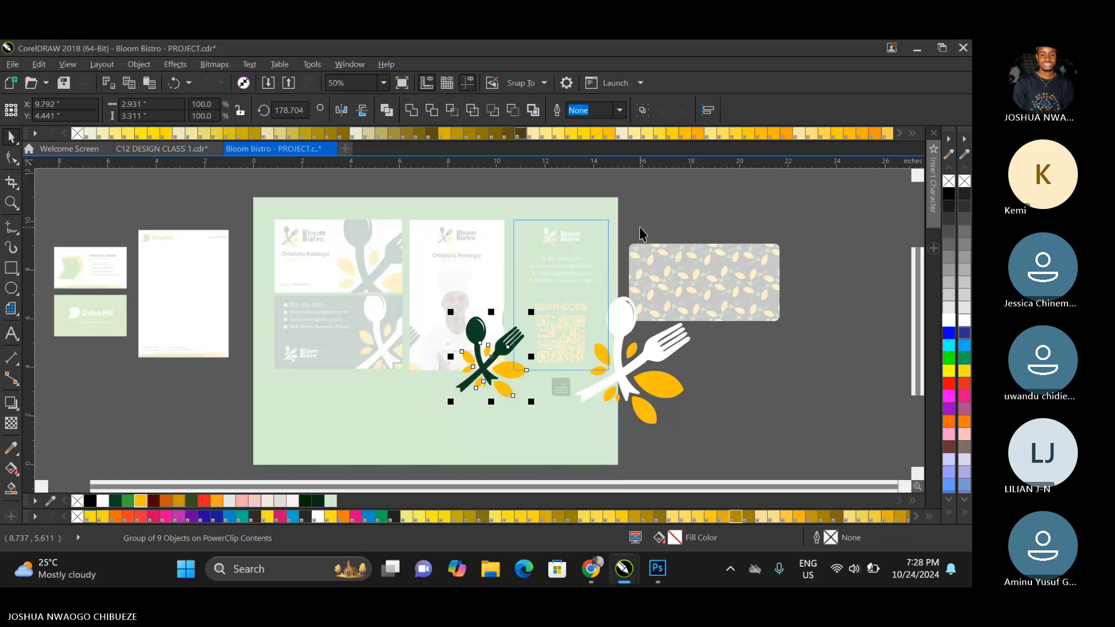
click(485, 340)
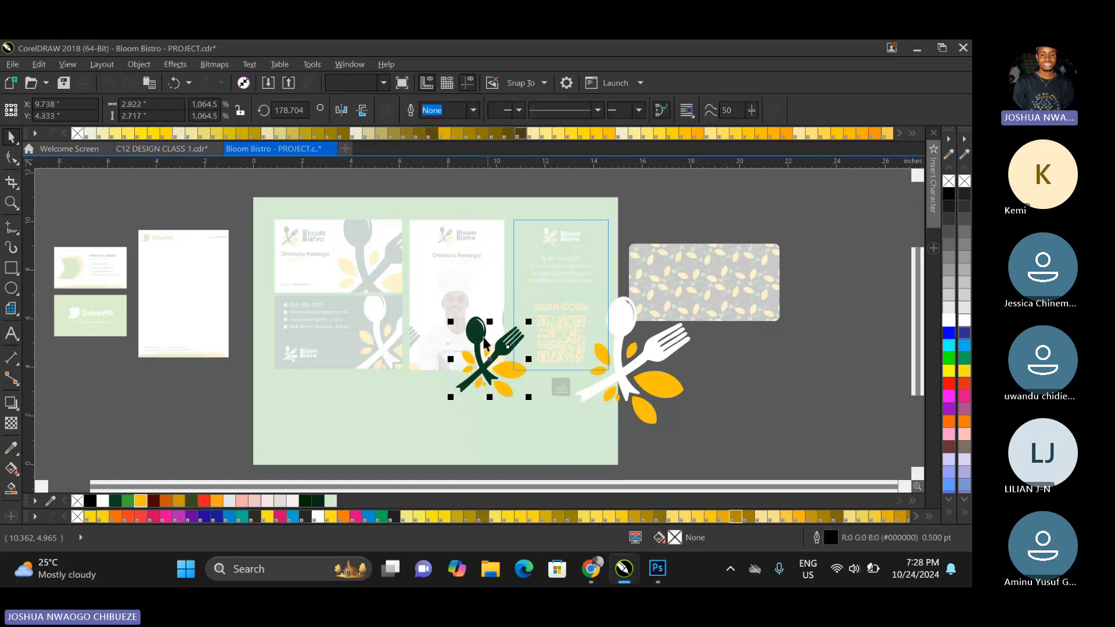
shift+click(484, 339)
click(946, 322)
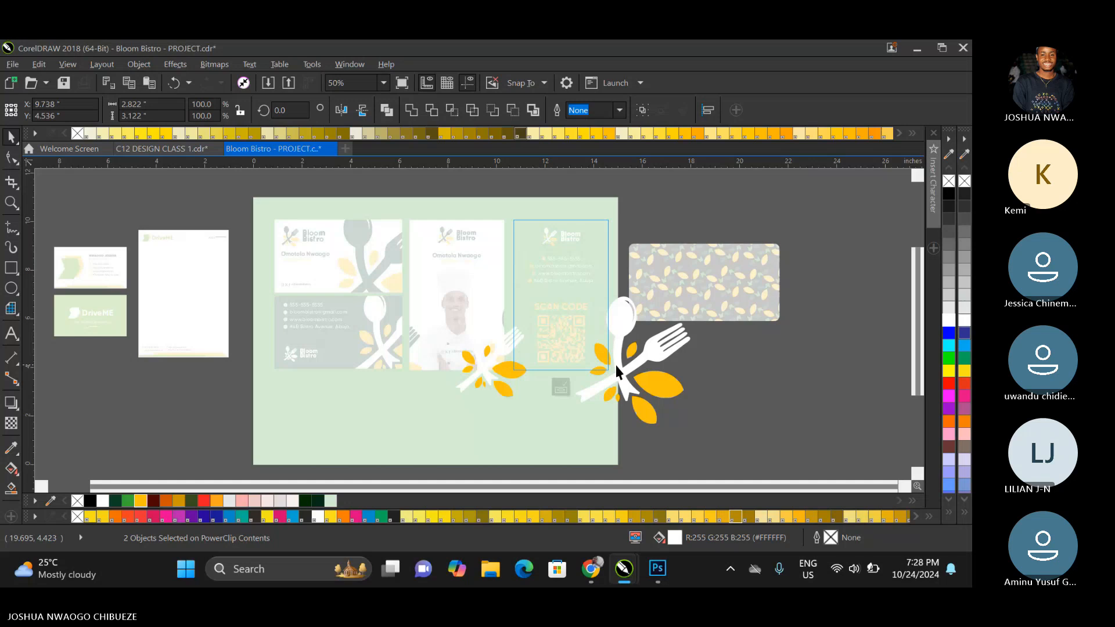
click(560, 386)
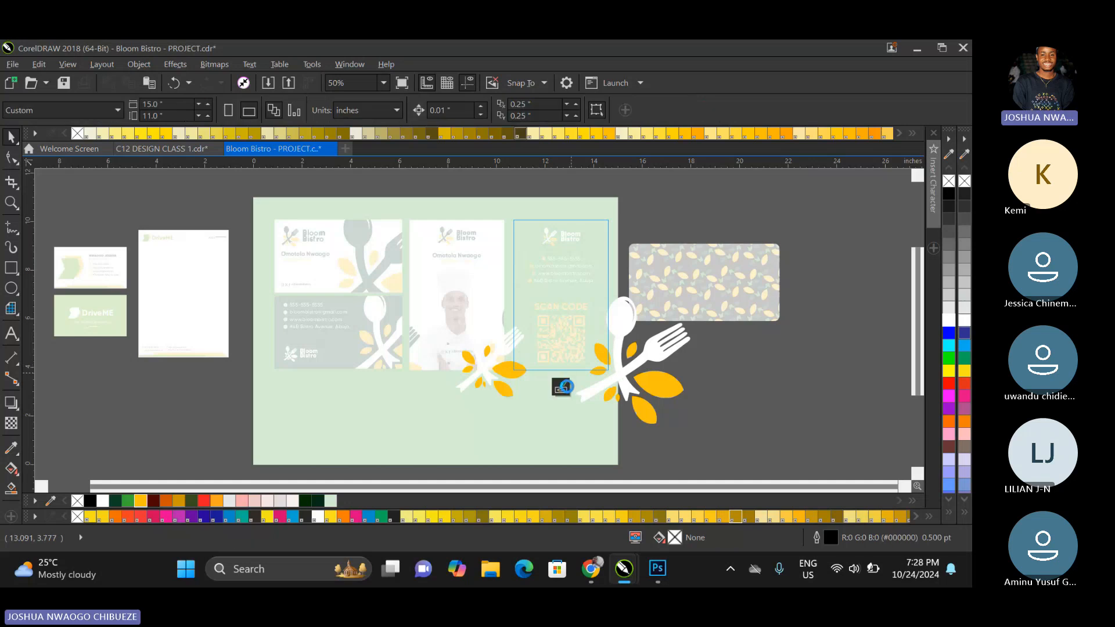
Delete the two DriveME sample business cards beside the page, keeping the DriveME letterhead.
click(674, 289)
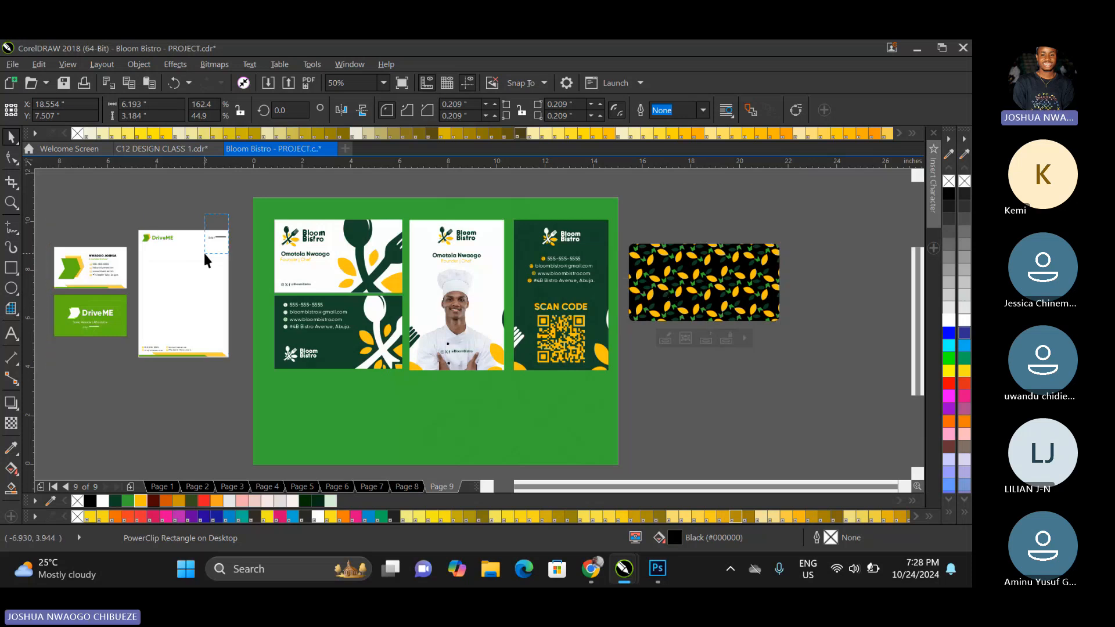
click(230, 231)
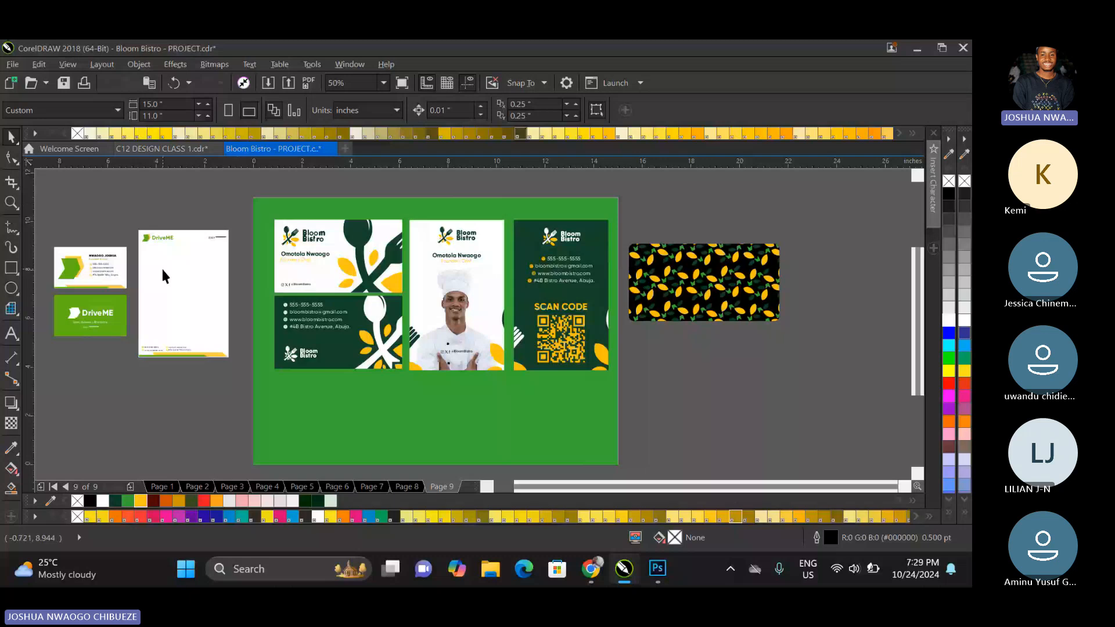
drag(129, 231, 40, 344)
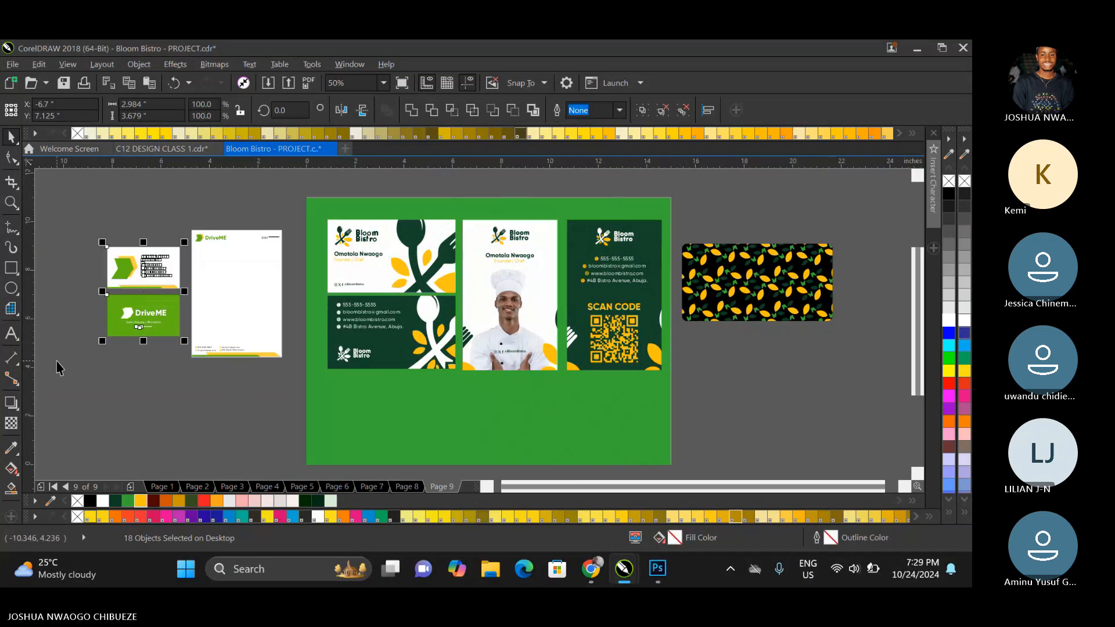
key(Delete)
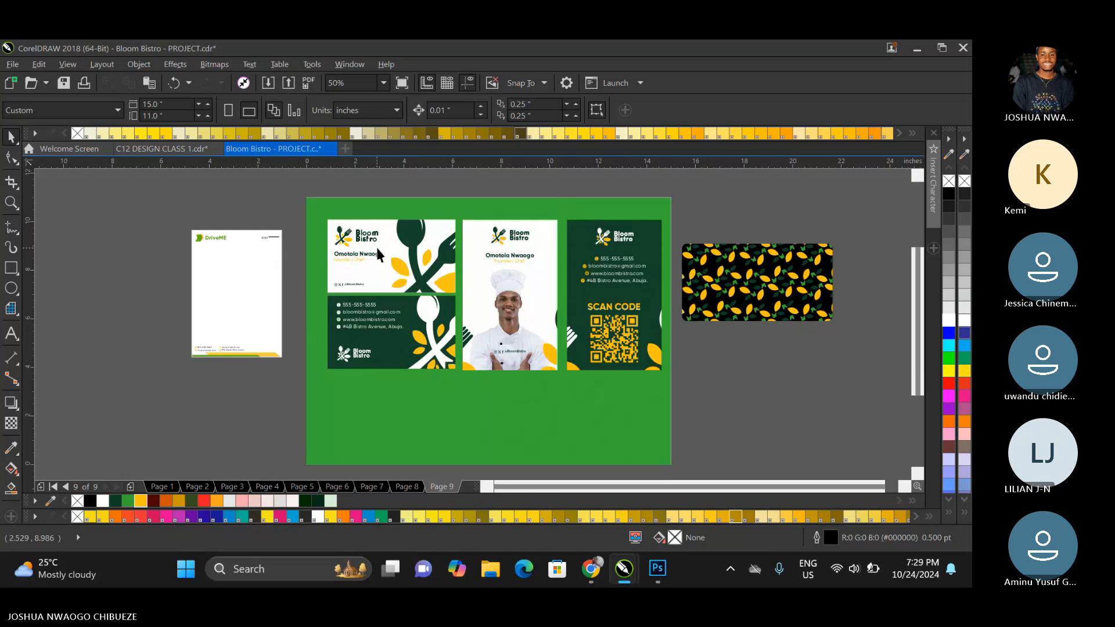
Group all the elements of the front and back business cards together.
click(476, 247)
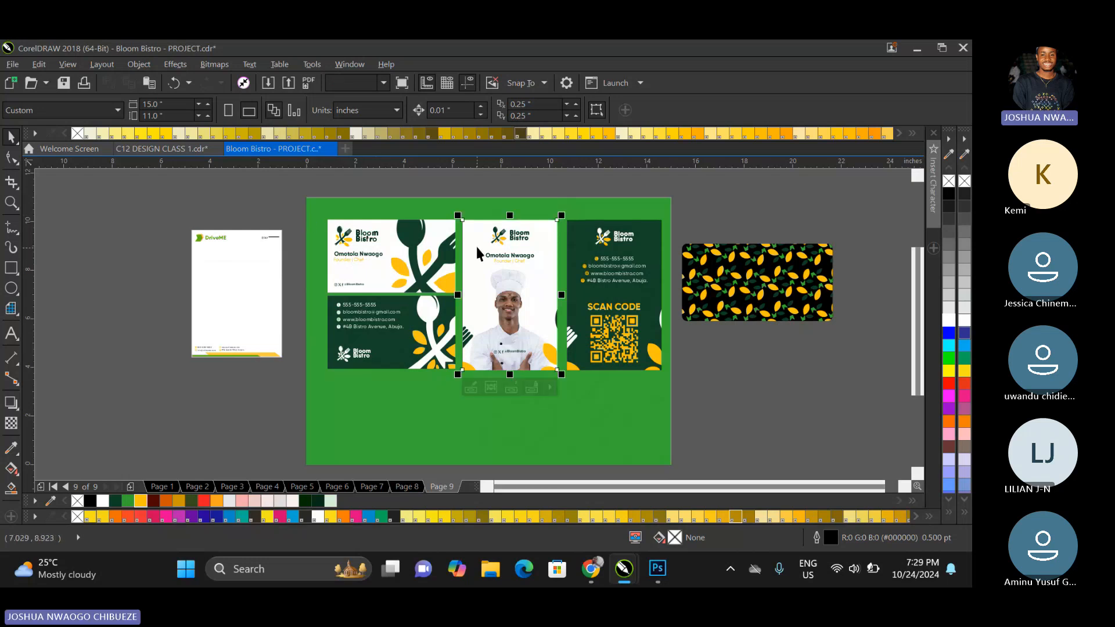
click(400, 238)
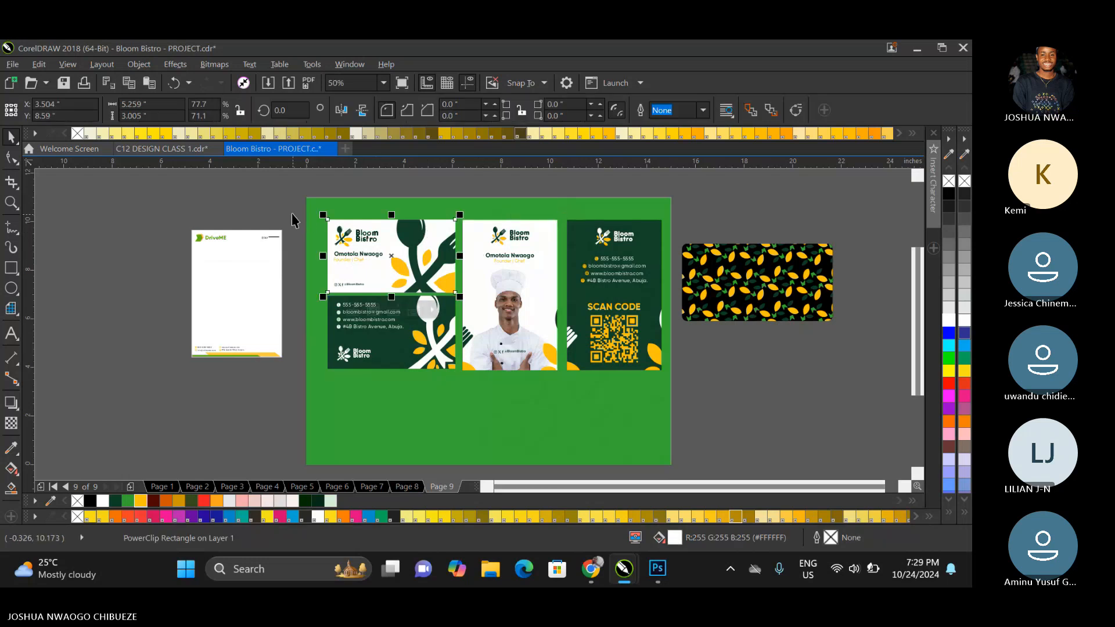
drag(292, 220, 468, 388)
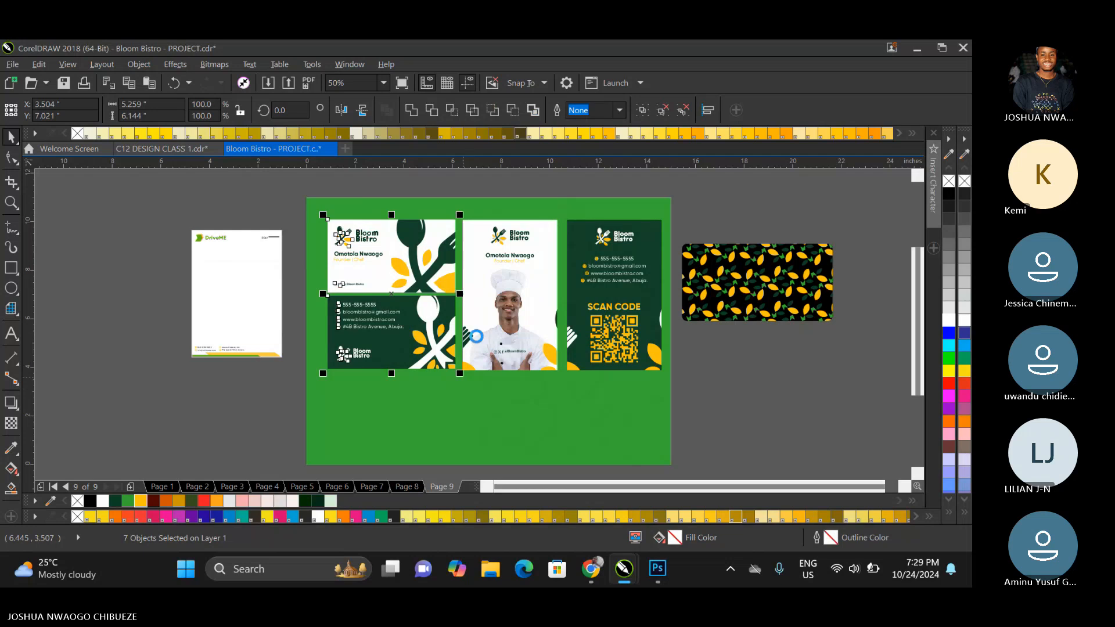
key(ctrl+g)
click(476, 291)
shift+click(446, 276)
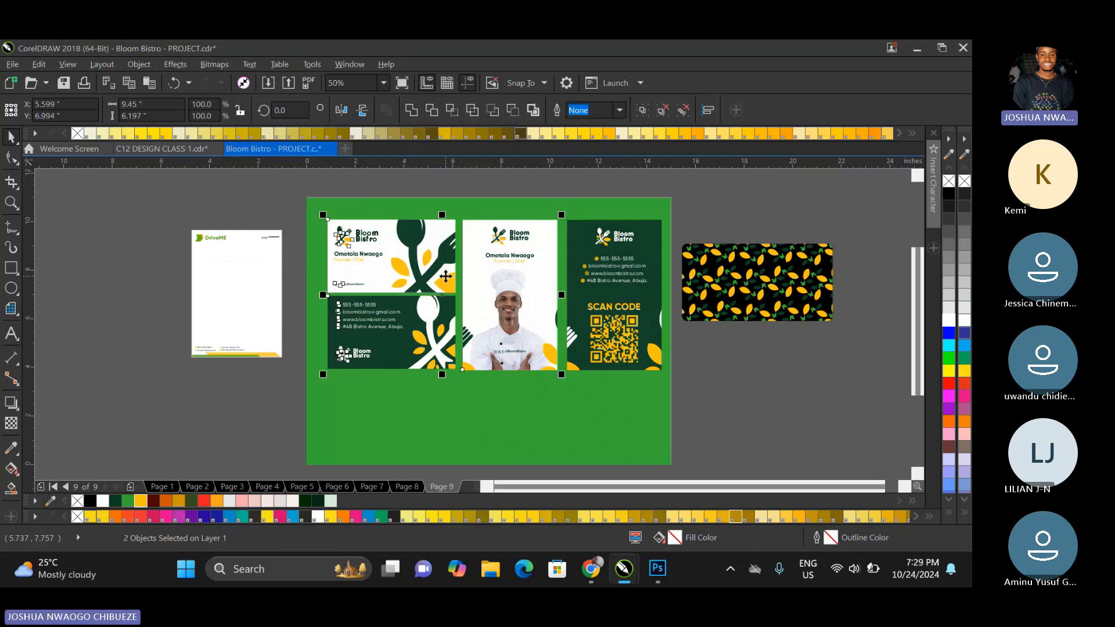
Group the dark ID card's elements and move the card slightly closer to the front ID card.
click(585, 267)
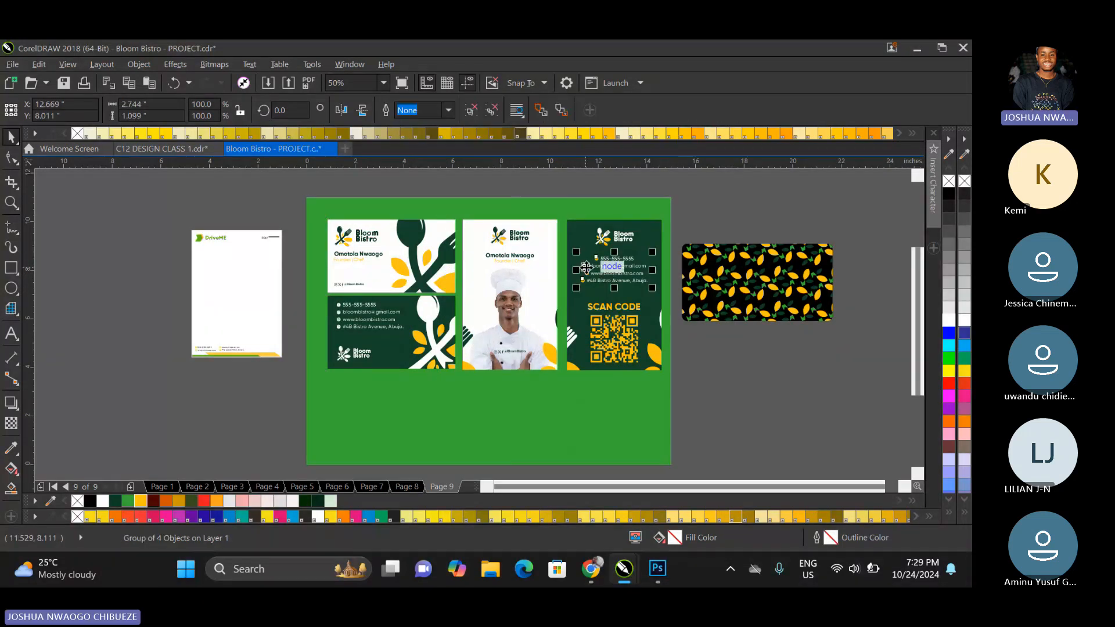
drag(705, 201, 551, 370)
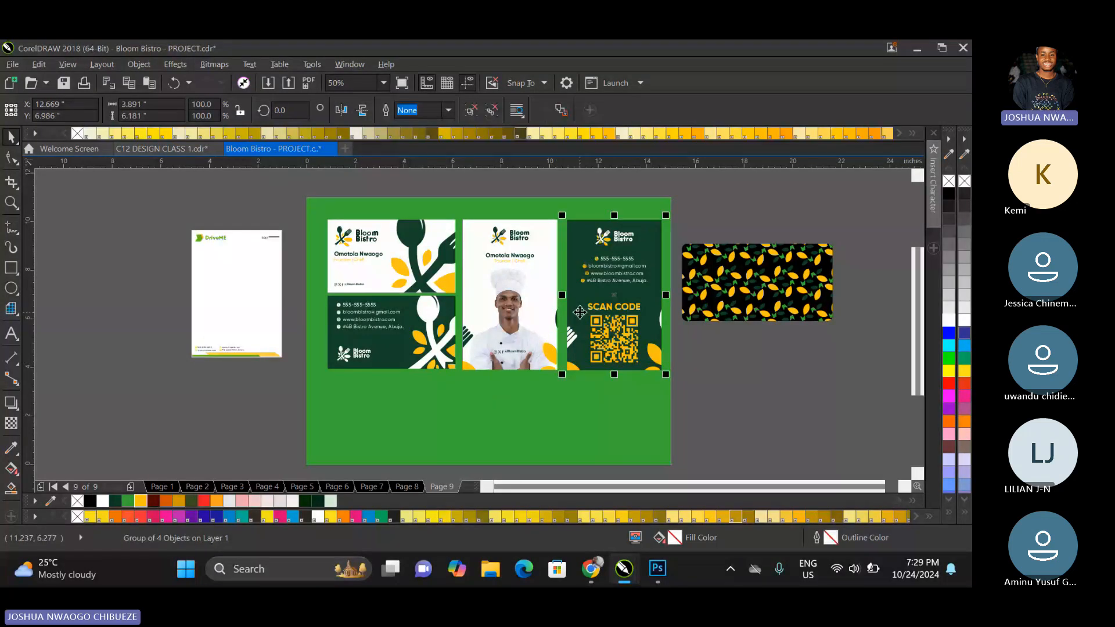
drag(580, 312, 576, 313)
Try to align the business cards, front ID card elements and dark ID card along their horizontal centre line.
drag(366, 375, 313, 383)
key(e)
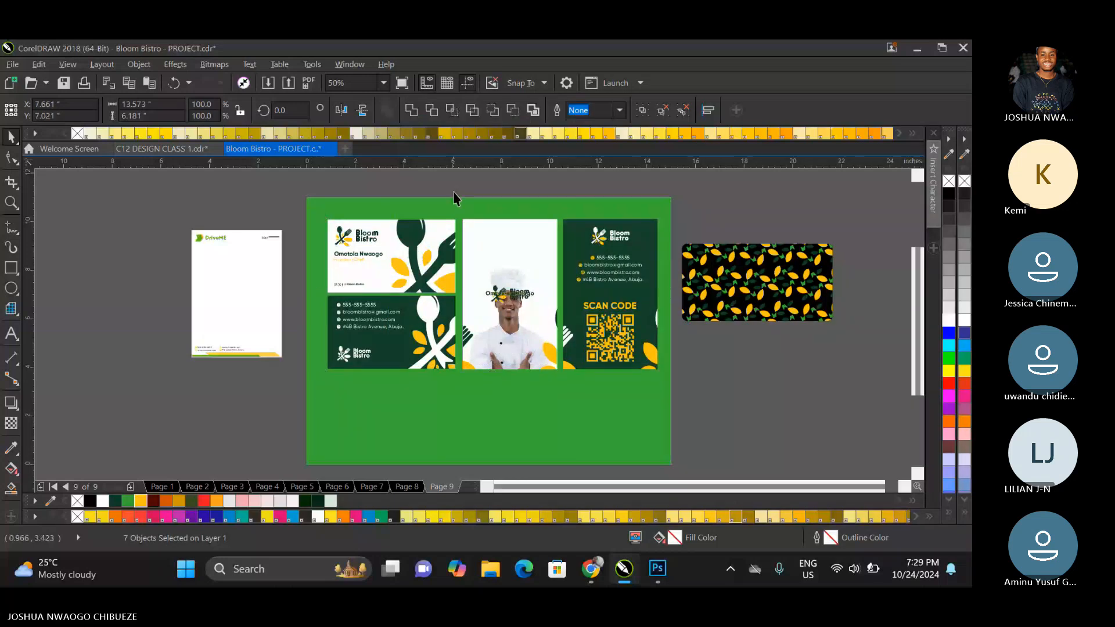
key(ctrl+z)
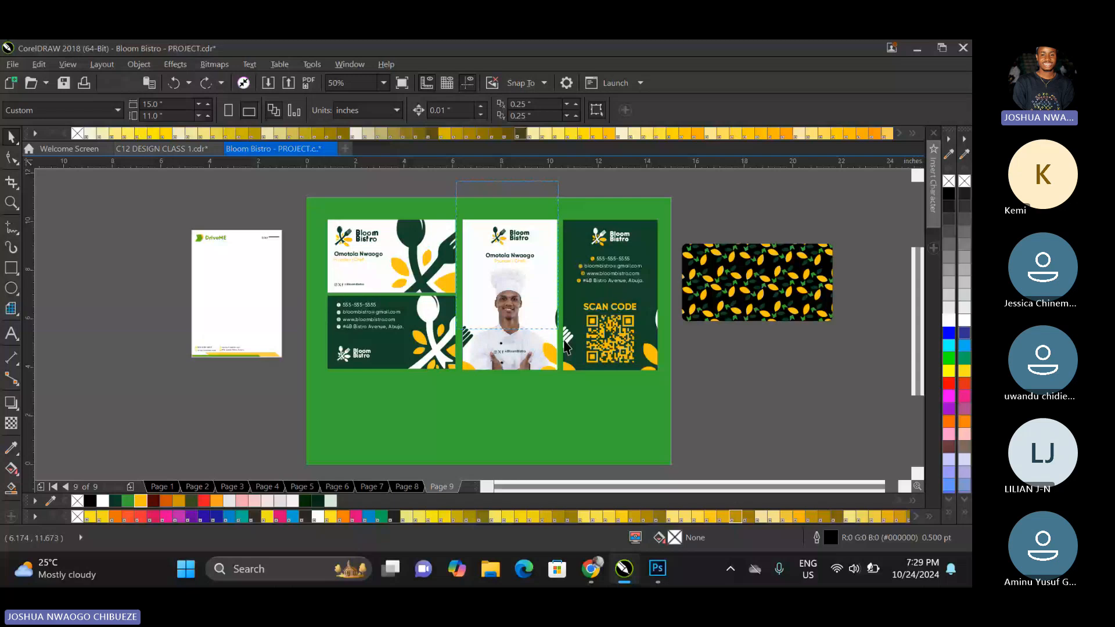
Group the front ID card's elements and align it vertically with the dark ID card and the business cards.
click(566, 346)
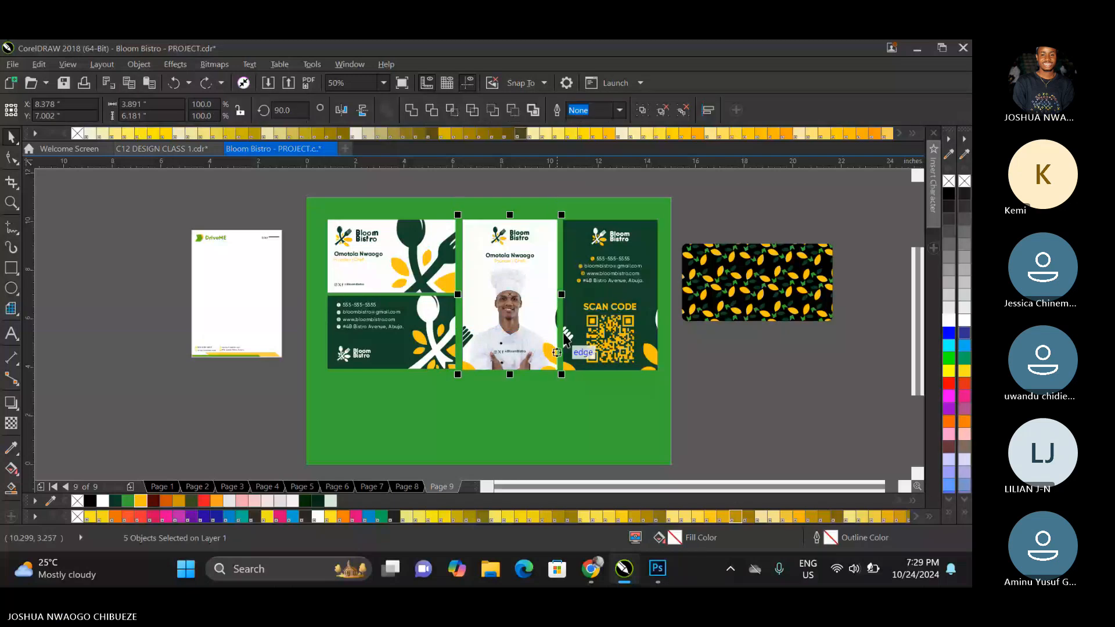
shift+click(592, 235)
shift+click(425, 261)
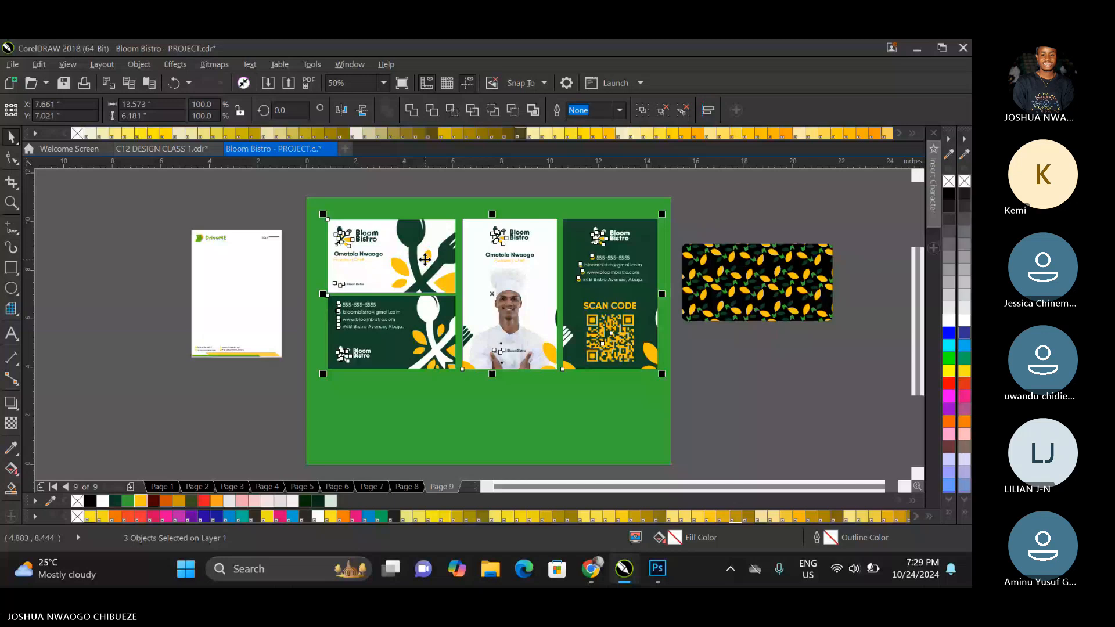
Group the business cards with both ID cards and centre the group on the green page.
shift+click(423, 262)
key(ctrl+g)
key(p)
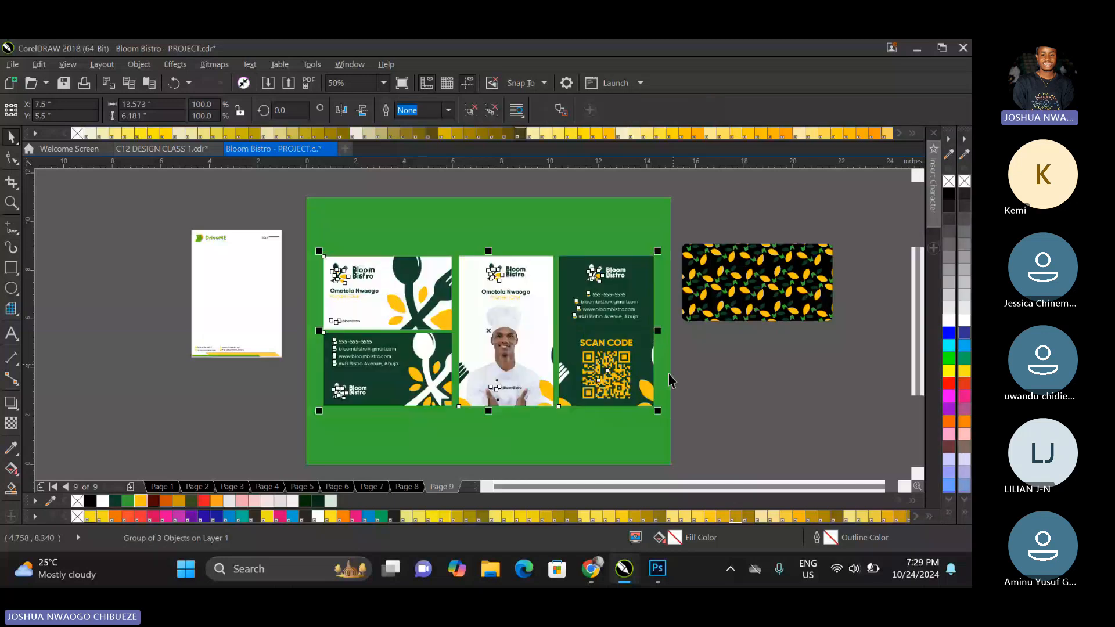
click(673, 367)
click(739, 259)
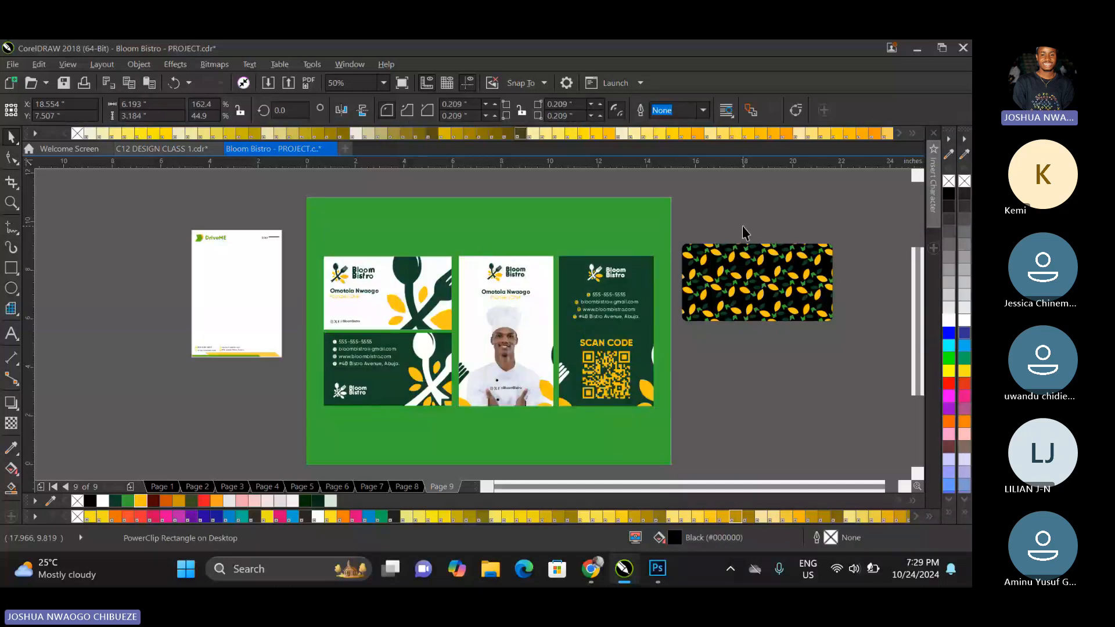
Delete the black leaf-pattern rectangle and enlarge the DriveME letterhead beside the green page to about 7.4 by 10.5 inches.
key(Delete)
drag(152, 198, 302, 384)
drag(187, 364, 129, 444)
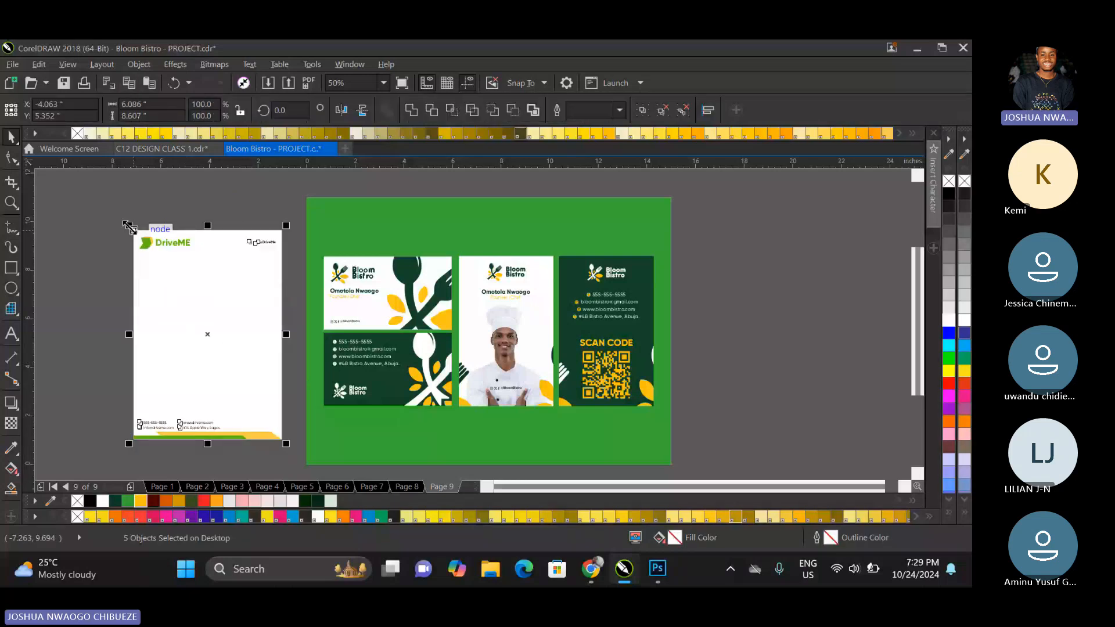
drag(129, 225, 93, 462)
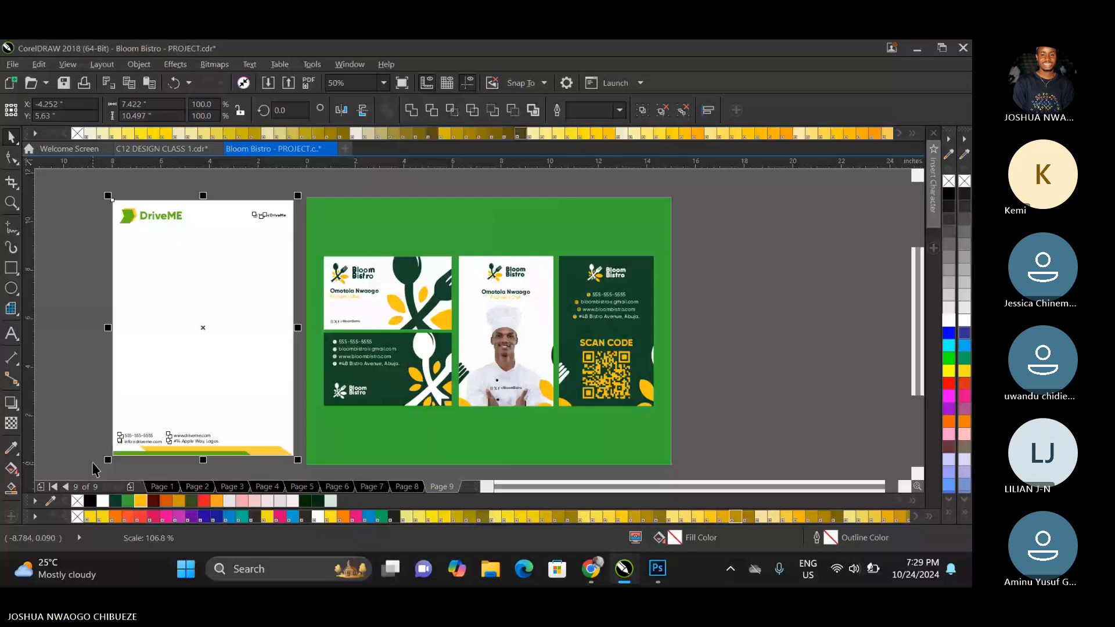
click(92, 463)
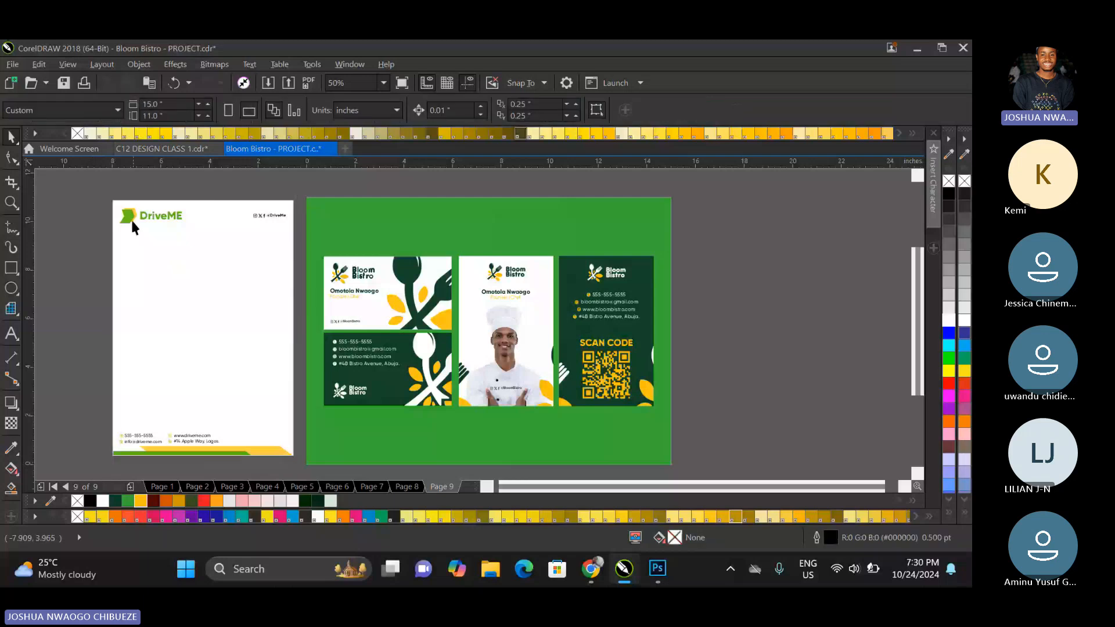
Replace the letterhead's DriveME logo with a copy of the Bloom Bistro logo from the white business card, ungrouping the cards to reach it.
drag(131, 220, 453, 281)
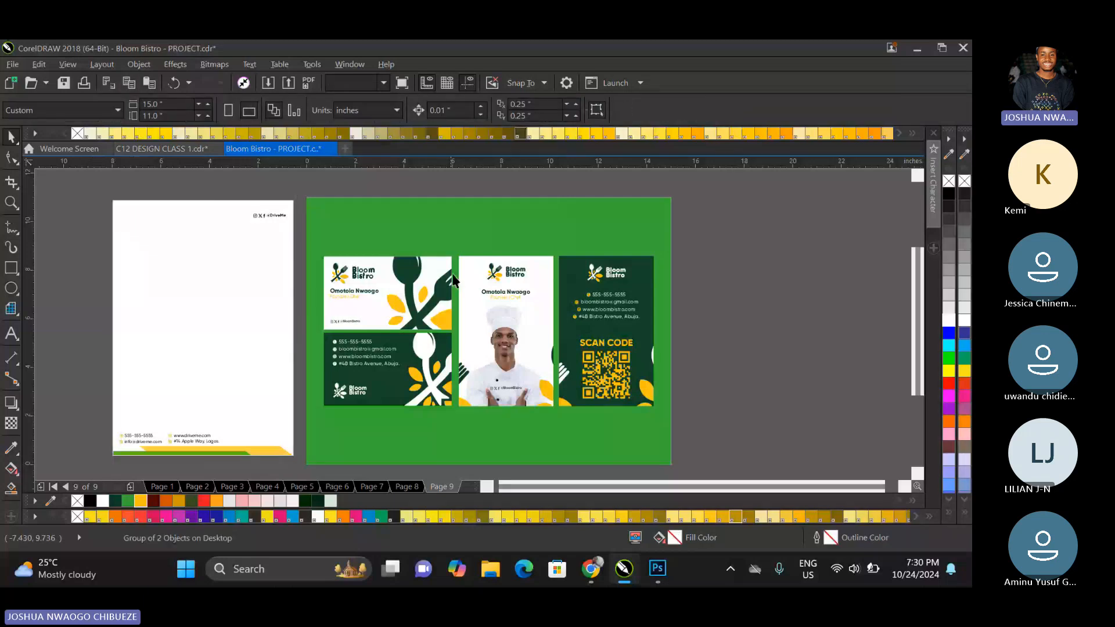
click(385, 280)
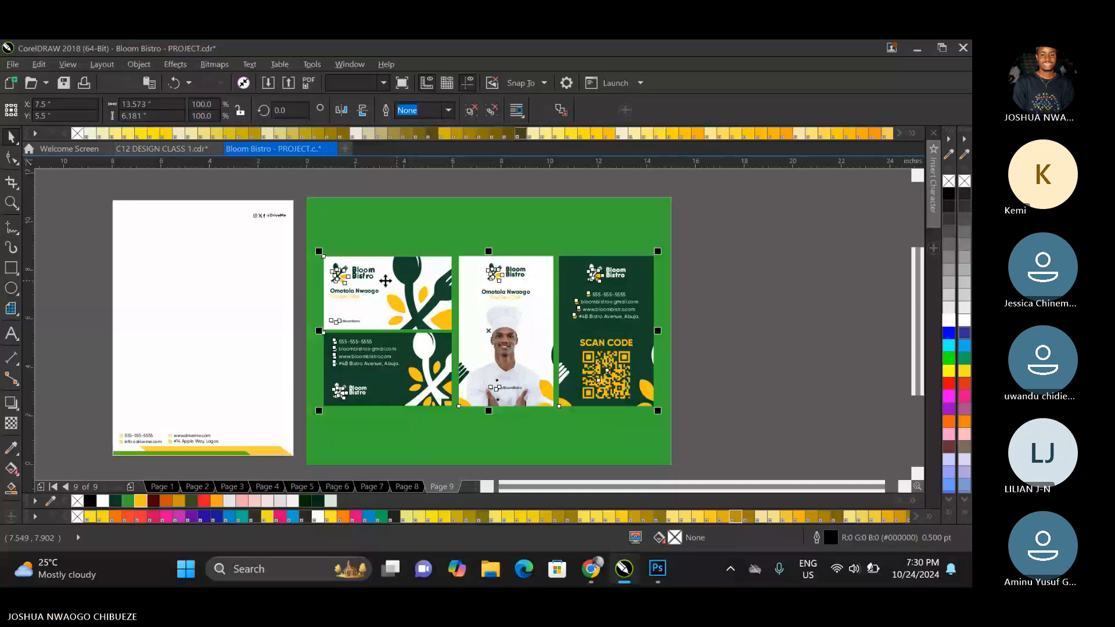
key(ctrl+u)
click(384, 184)
click(341, 282)
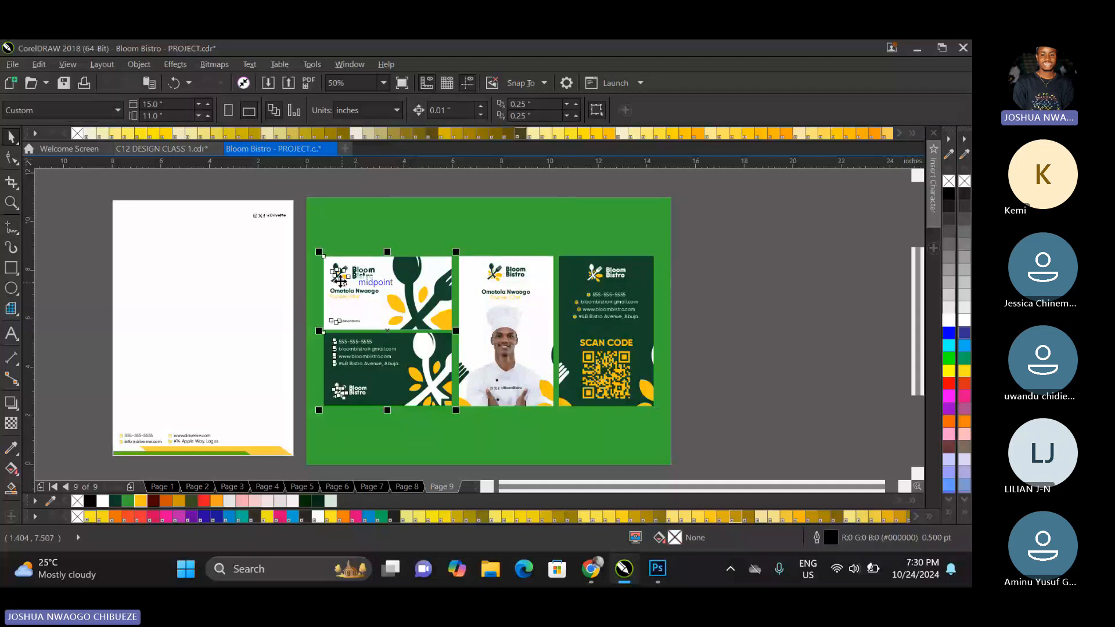
right_click(340, 281)
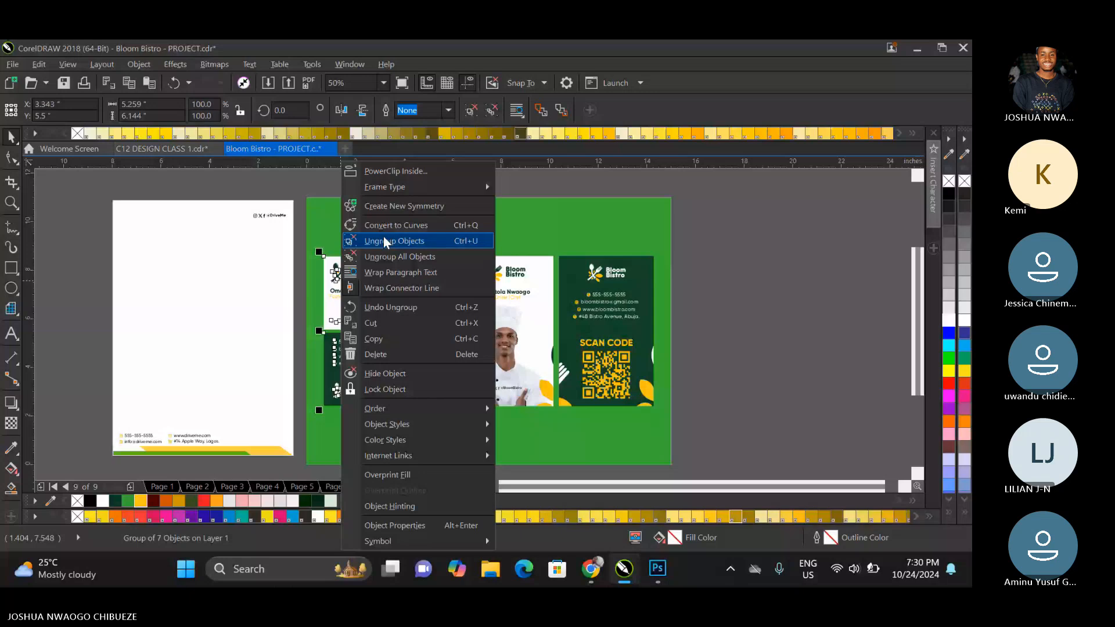
click(385, 241)
click(347, 274)
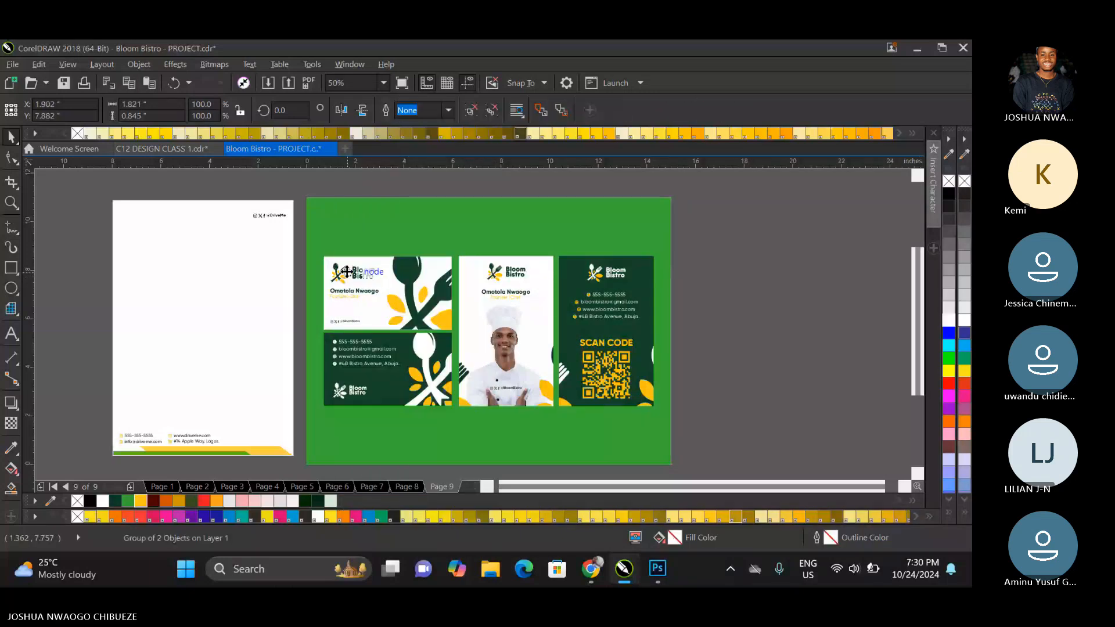
drag(348, 271, 131, 219)
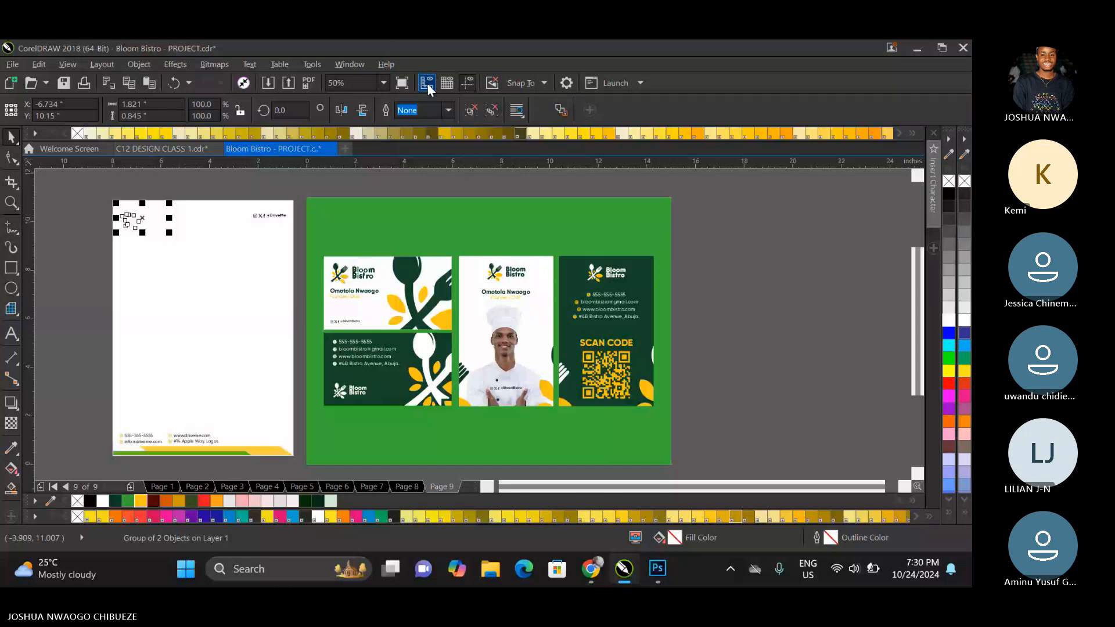
Insert one 15 by 11 inch page after page 9 and enlarge the letterhead's Bloom Bistro logo to about 3.2 inches wide.
key(Page_Down)
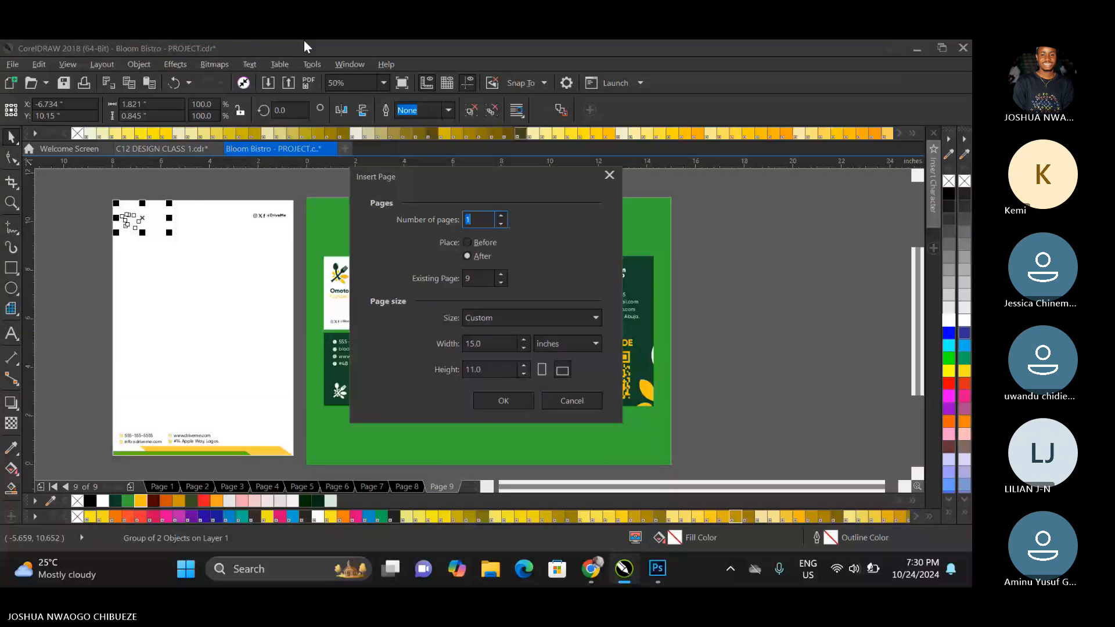
key(Return)
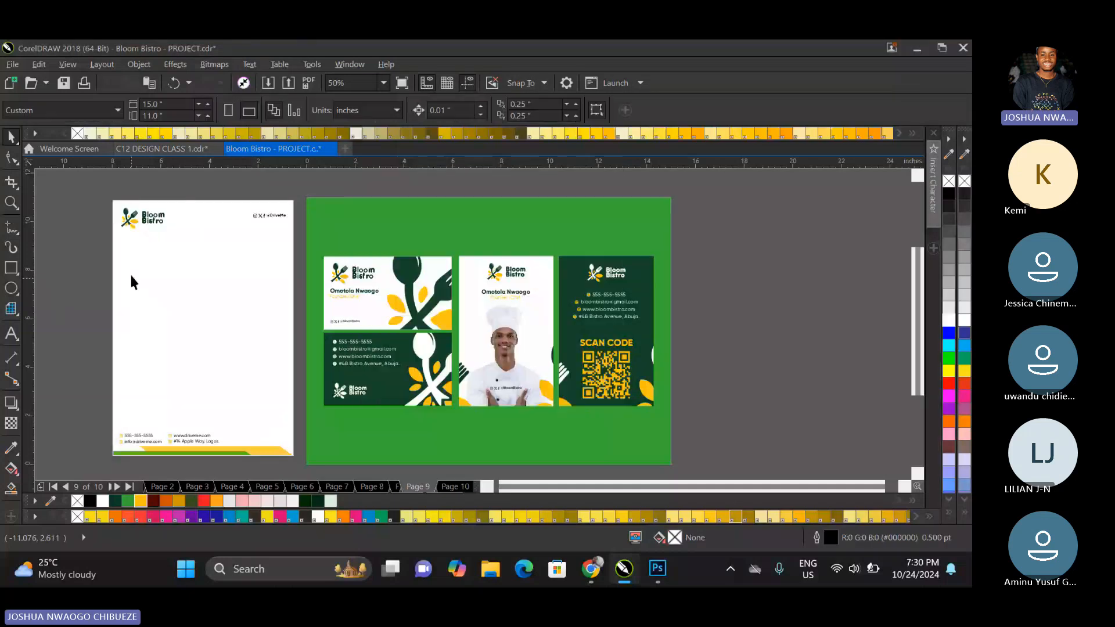
click(144, 225)
drag(168, 235, 202, 251)
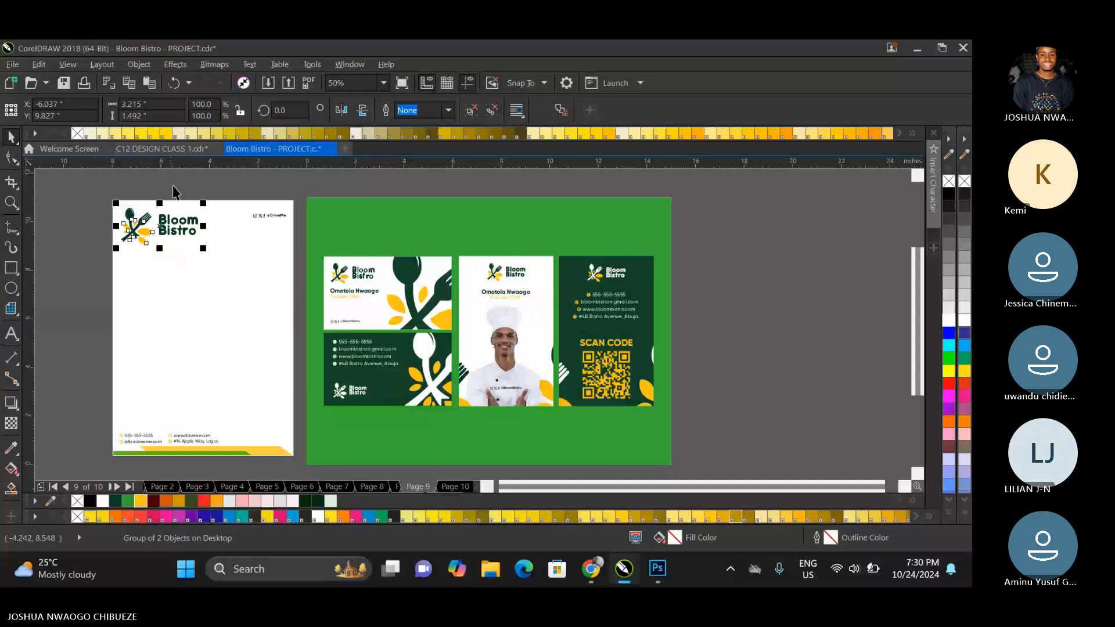
click(263, 225)
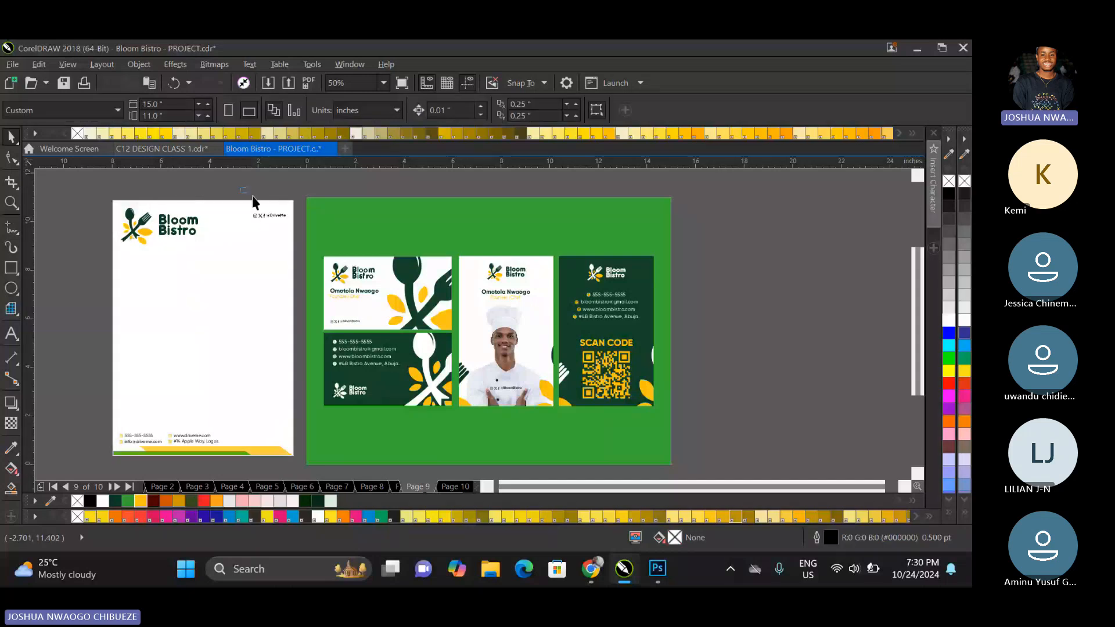
drag(252, 196, 219, 226)
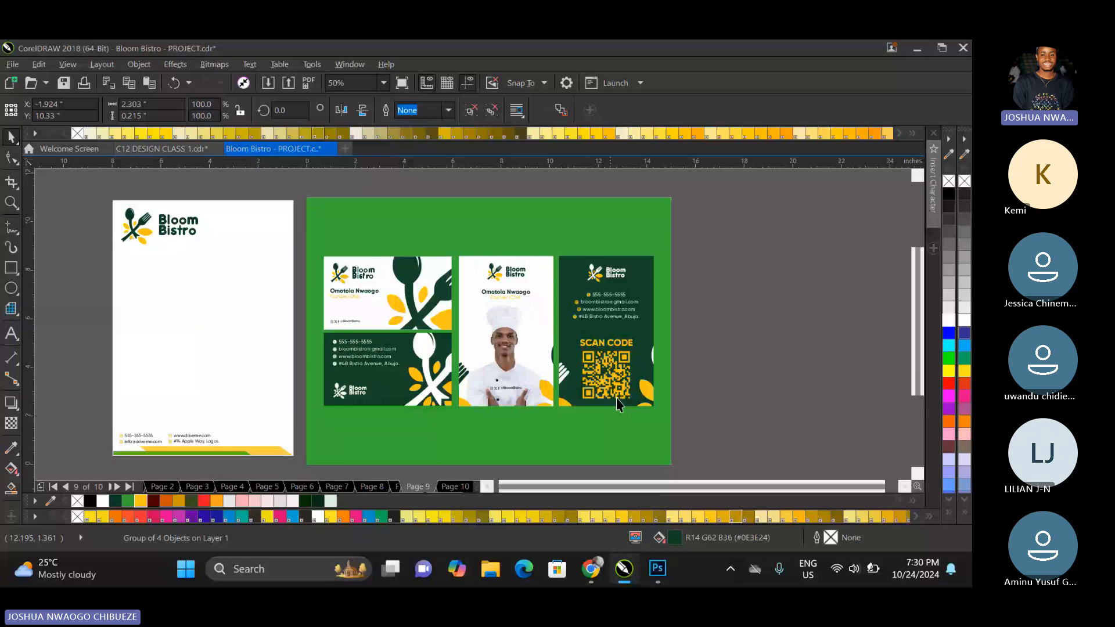
click(538, 434)
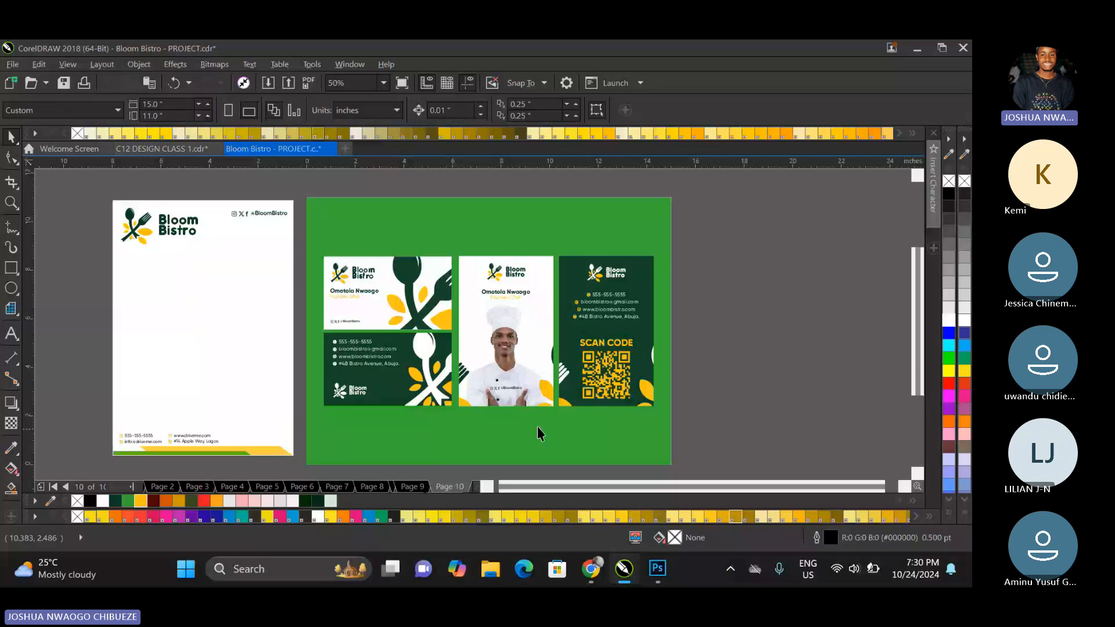
click(232, 214)
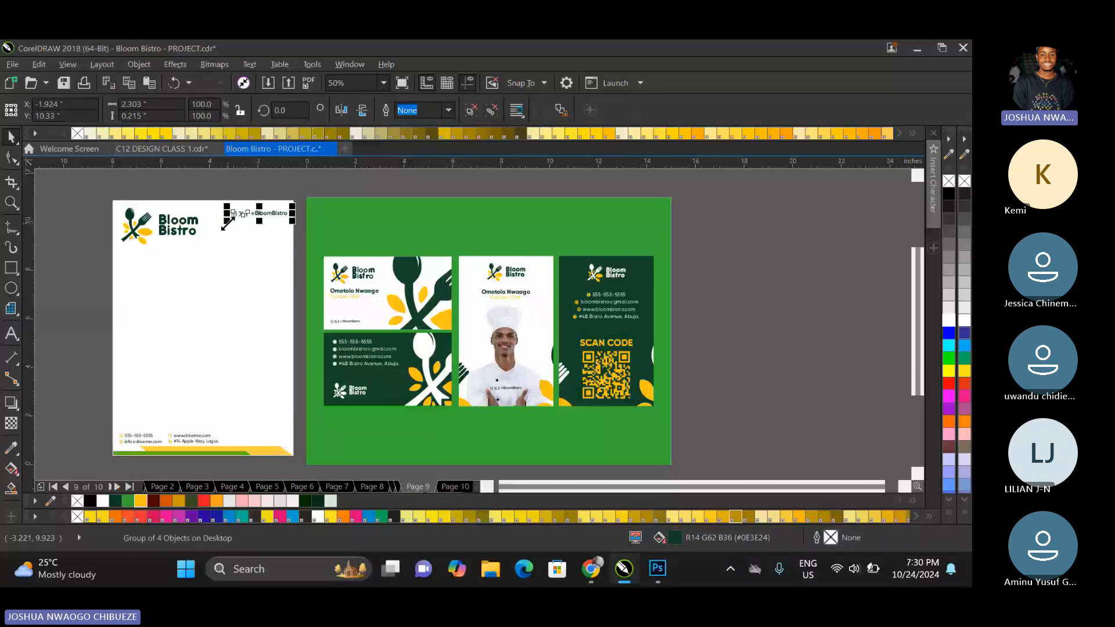
drag(227, 223, 230, 220)
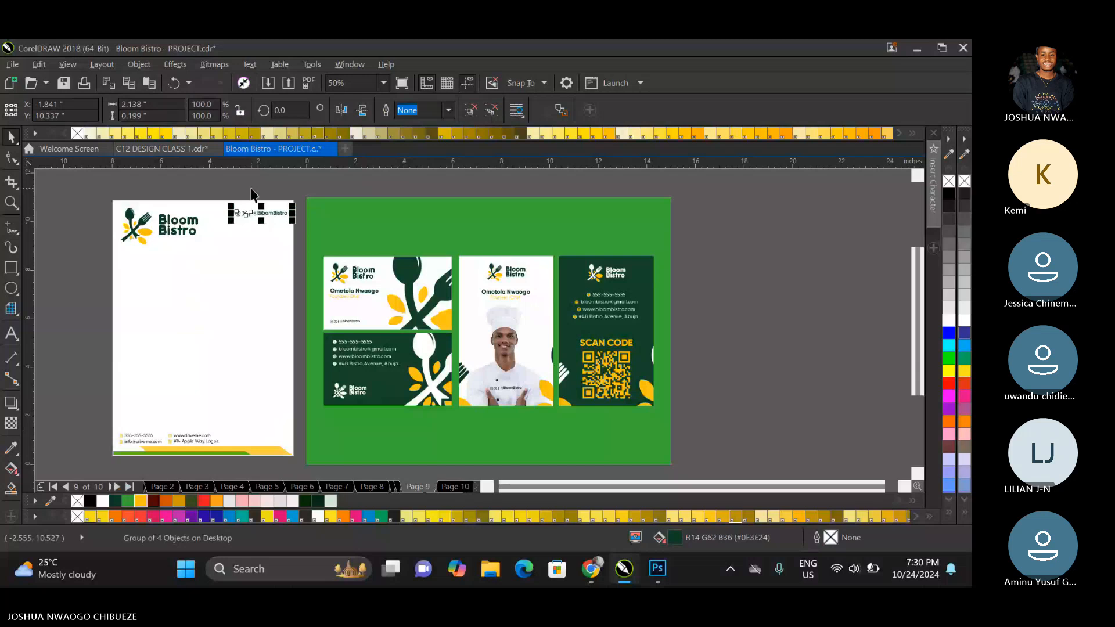
click(254, 198)
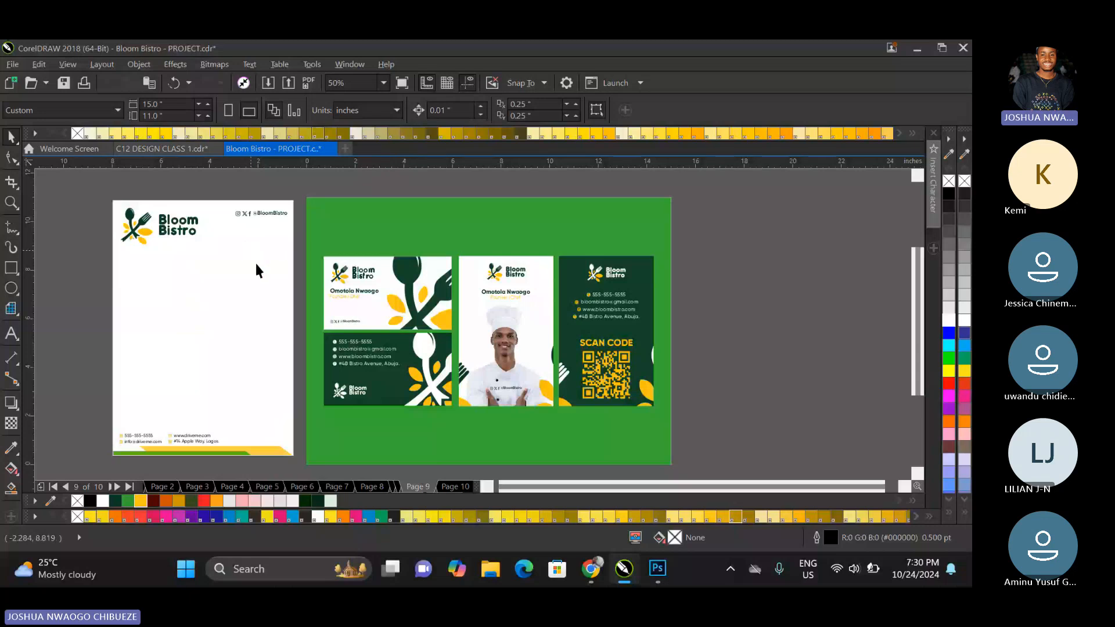
Delete the contact details above the coloured stripes at the foot of the letterhead.
drag(86, 418, 225, 454)
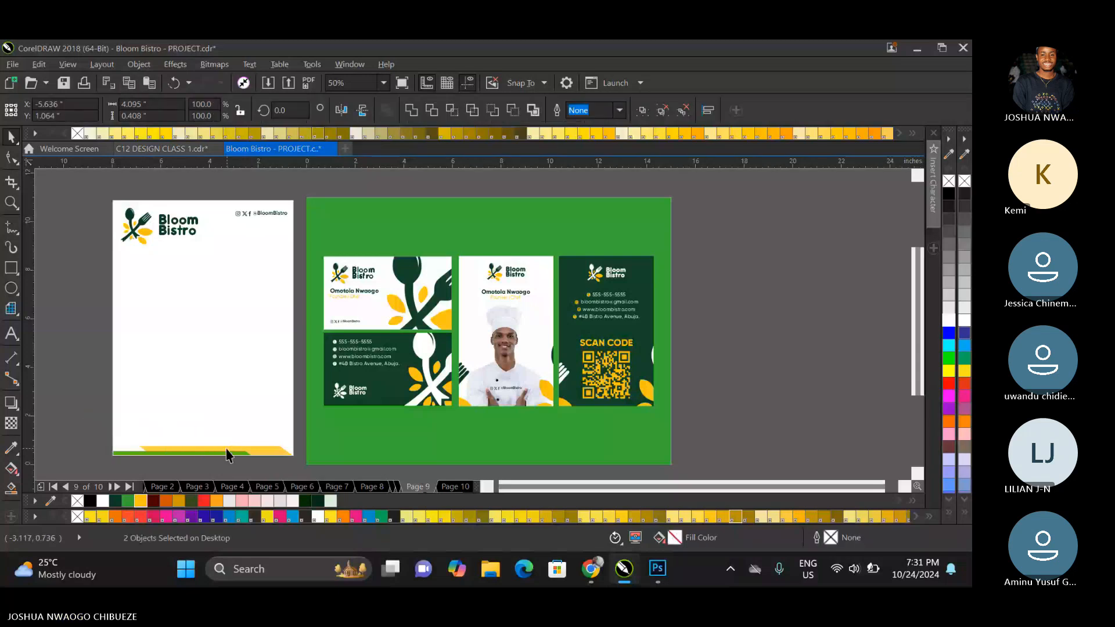
key(Delete)
Look through pages 6 to 8 for the logo and brand elements, and return to page 9.
key(Page_Up)
key(Page_Up)
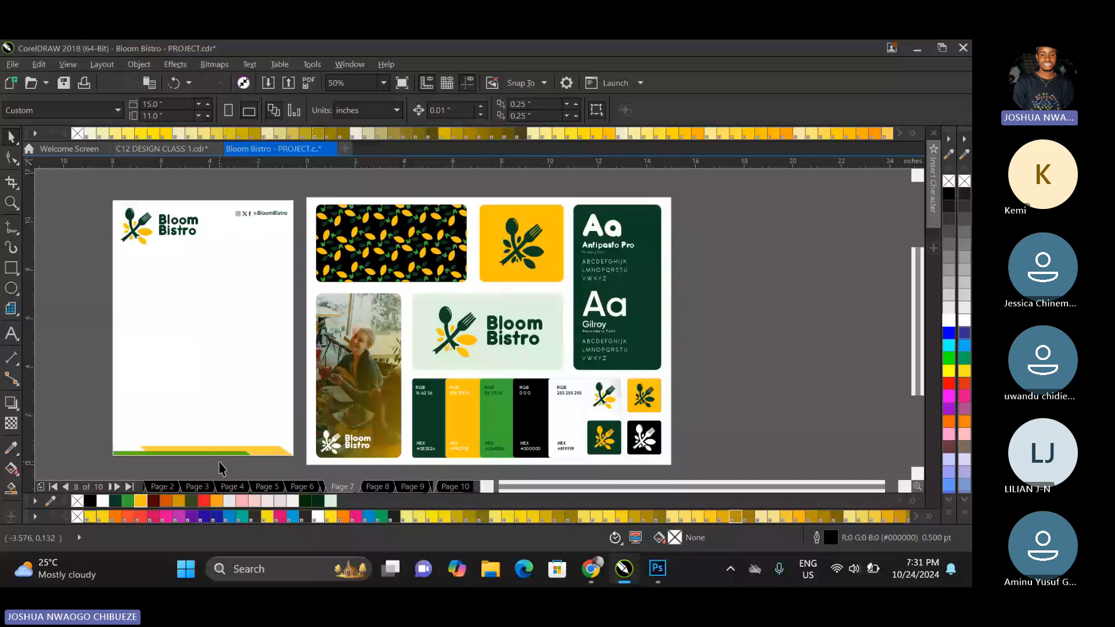
key(Page_Up)
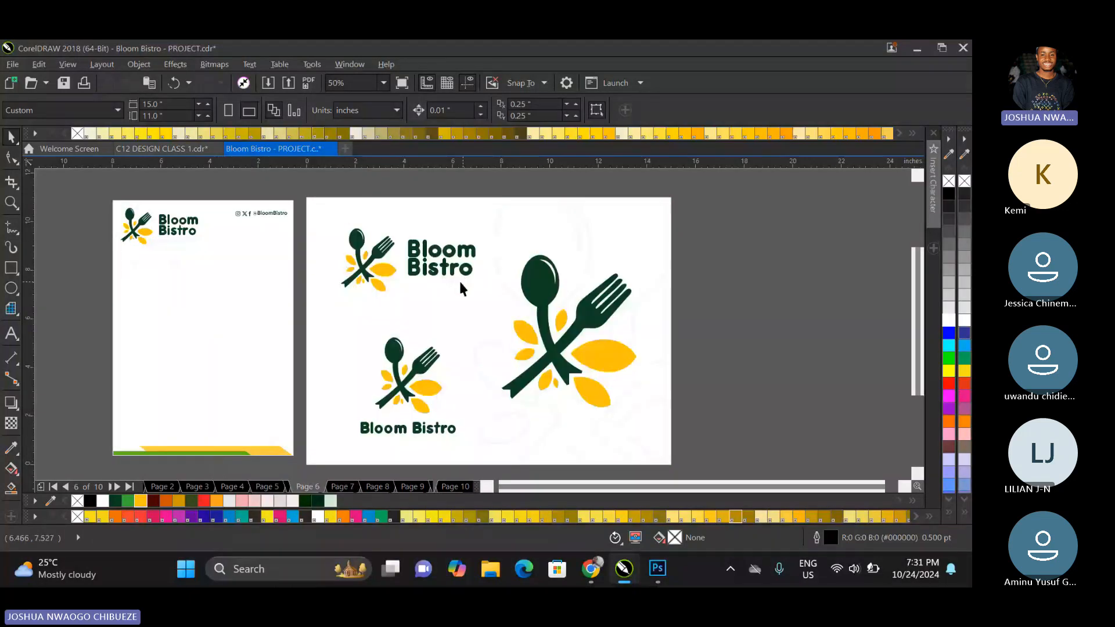
key(Page_Down)
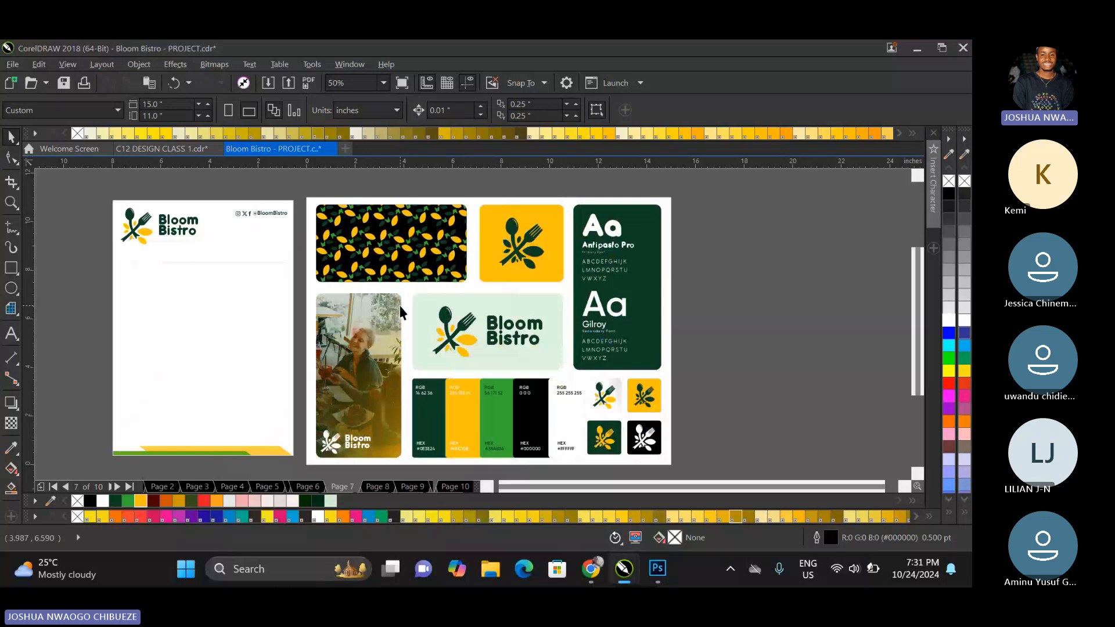
key(Page_Down)
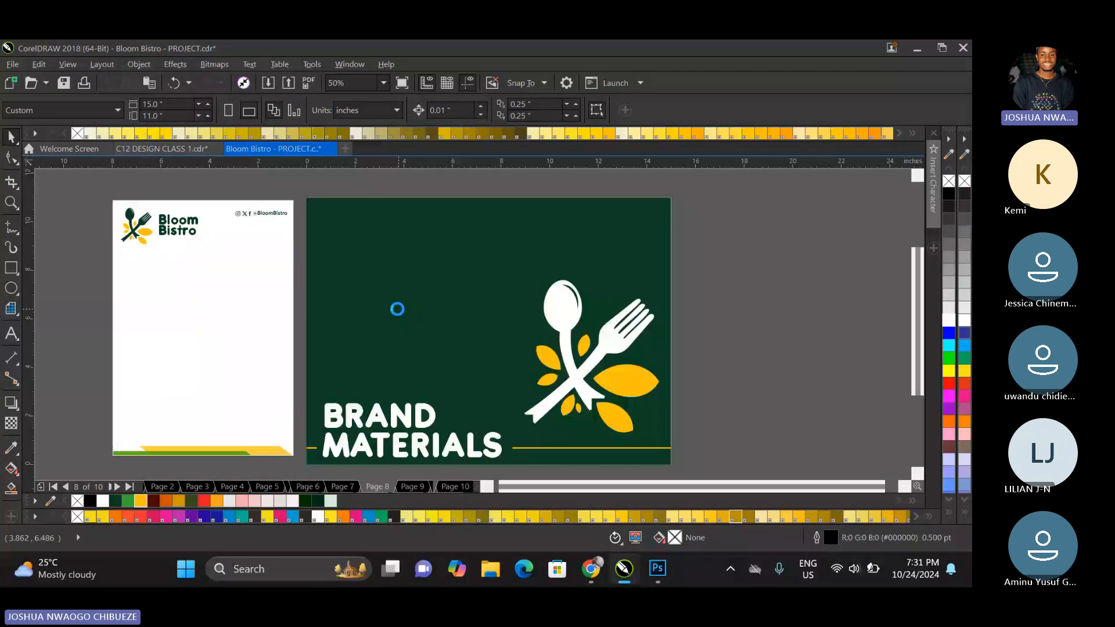
key(Page_Down)
Ungroup the white vertical card with the chef photo and copy the two spoon-and-fork motifs from its PowerClip.
right_click(469, 350)
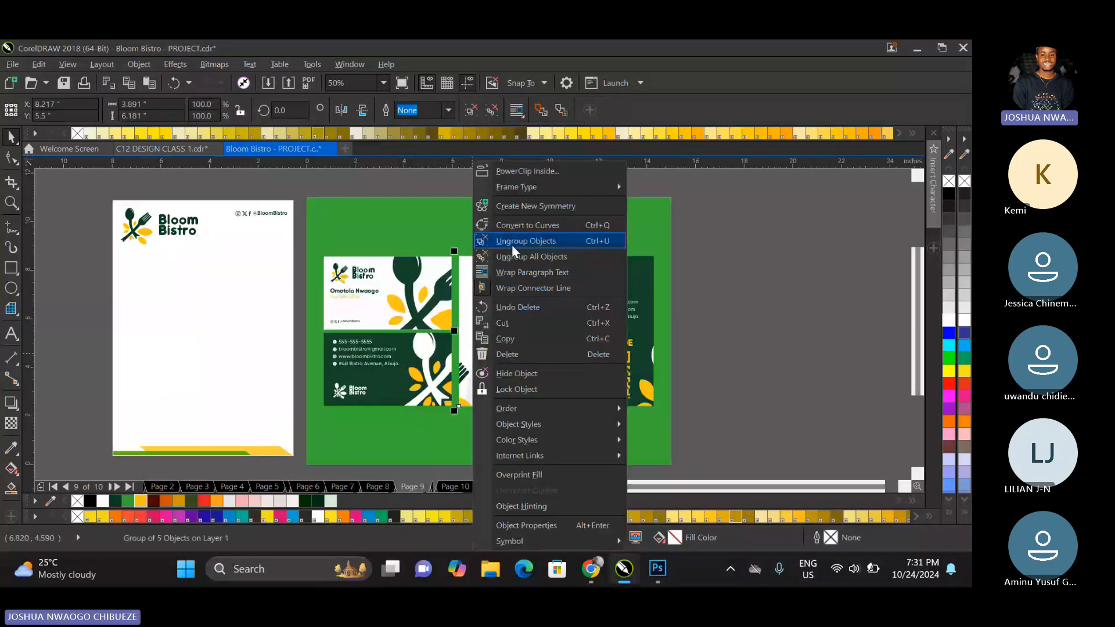
click(512, 246)
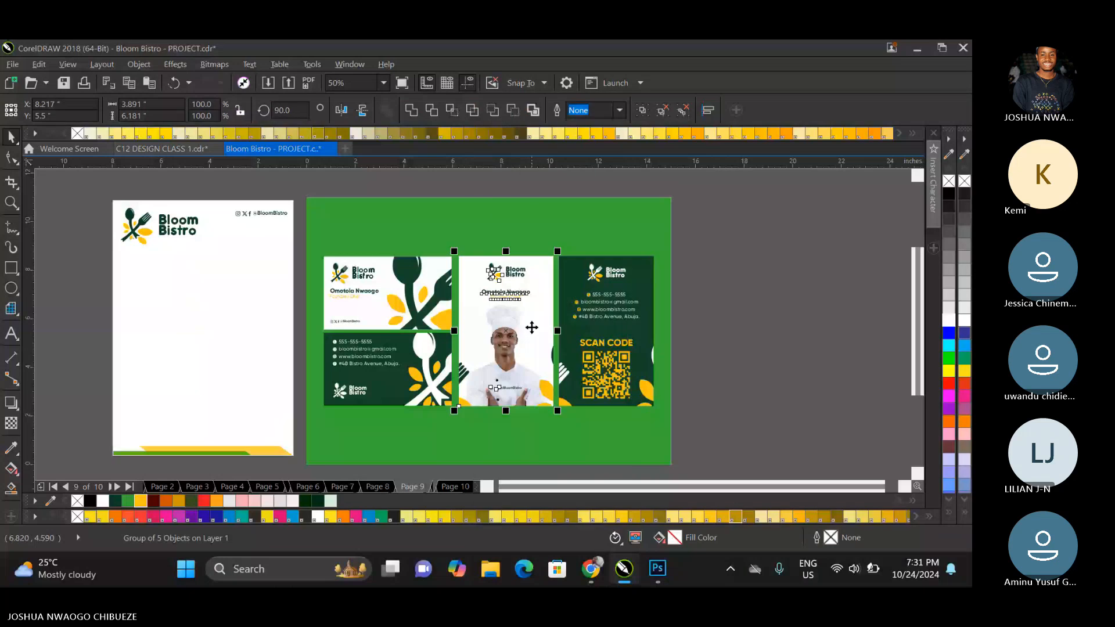
double_click(532, 328)
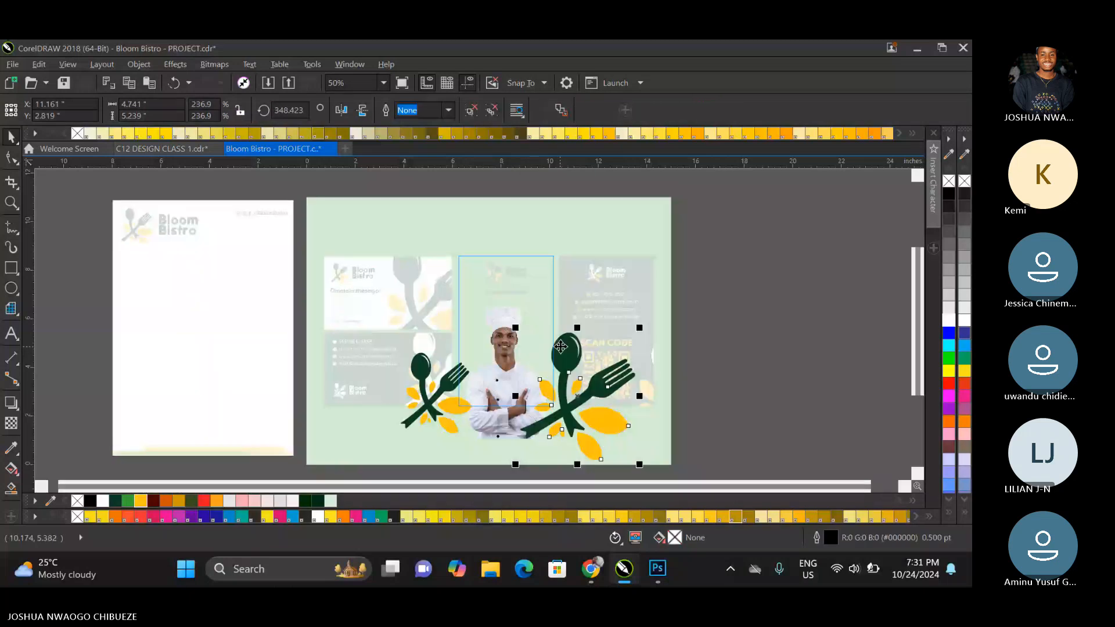
shift+click(437, 384)
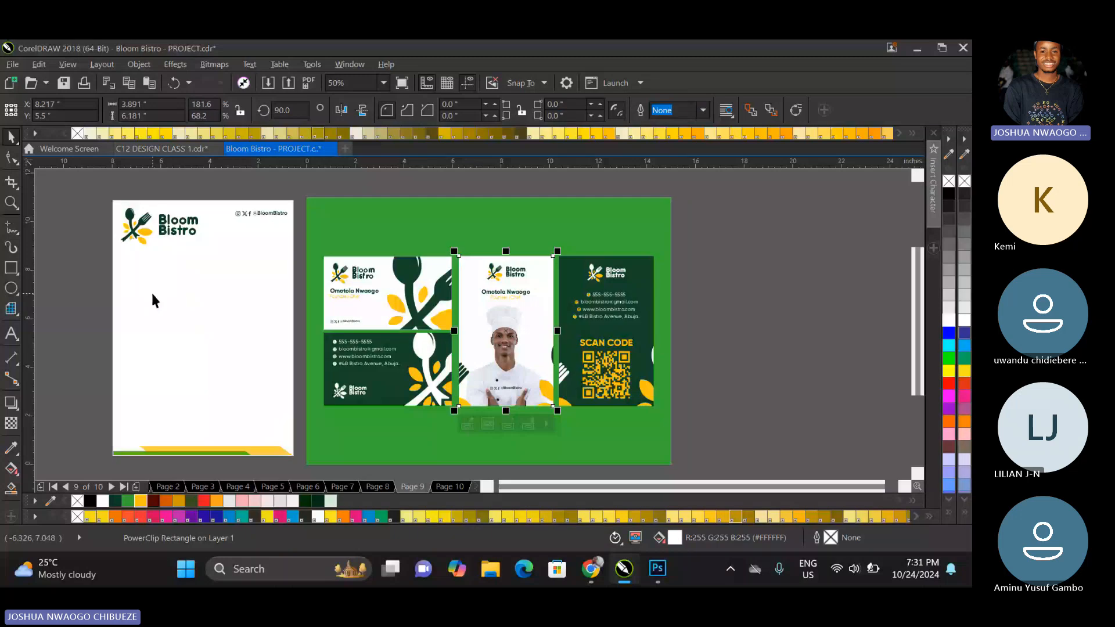
Edit the letterhead's PowerClip, replacing the green and yellow footer stripes with the copied spoon-and-fork motifs.
right_click(152, 295)
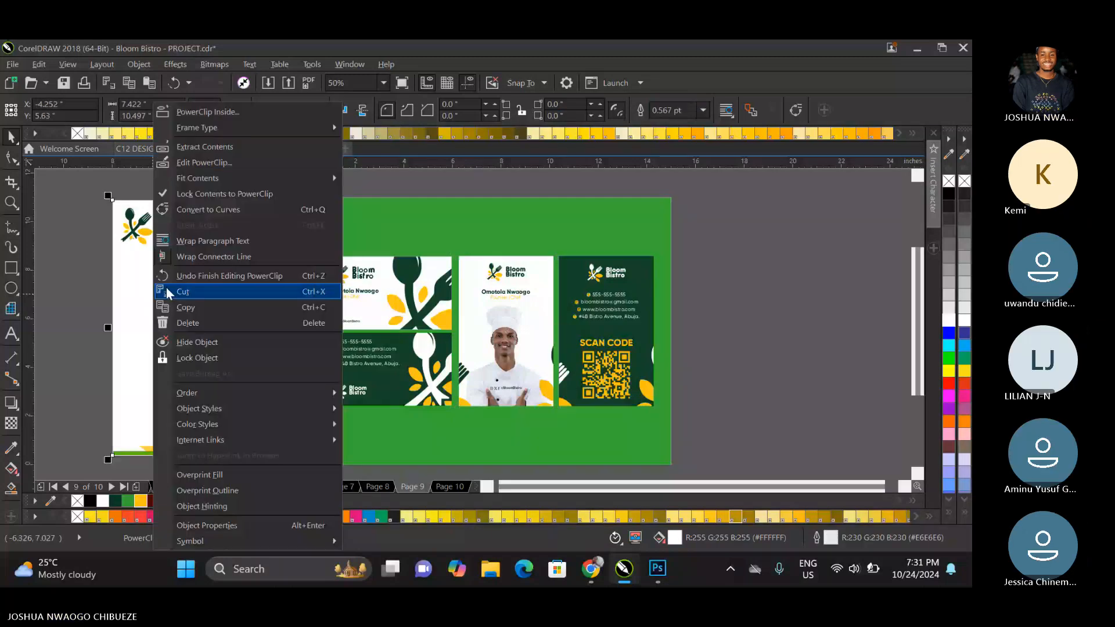
click(204, 163)
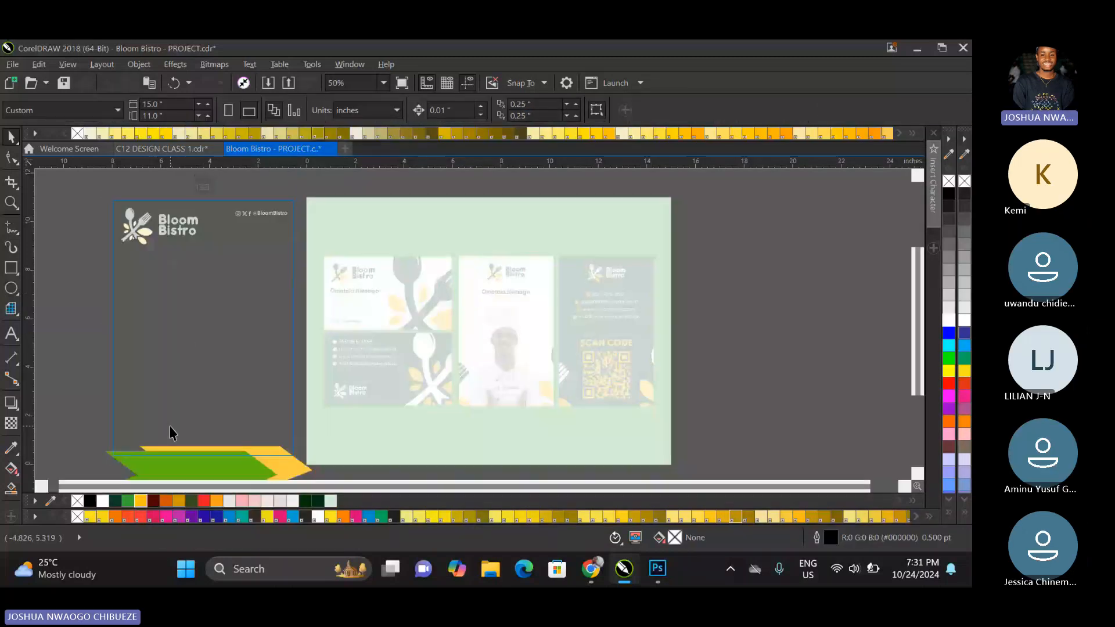
key(ctrl+v)
key(Delete)
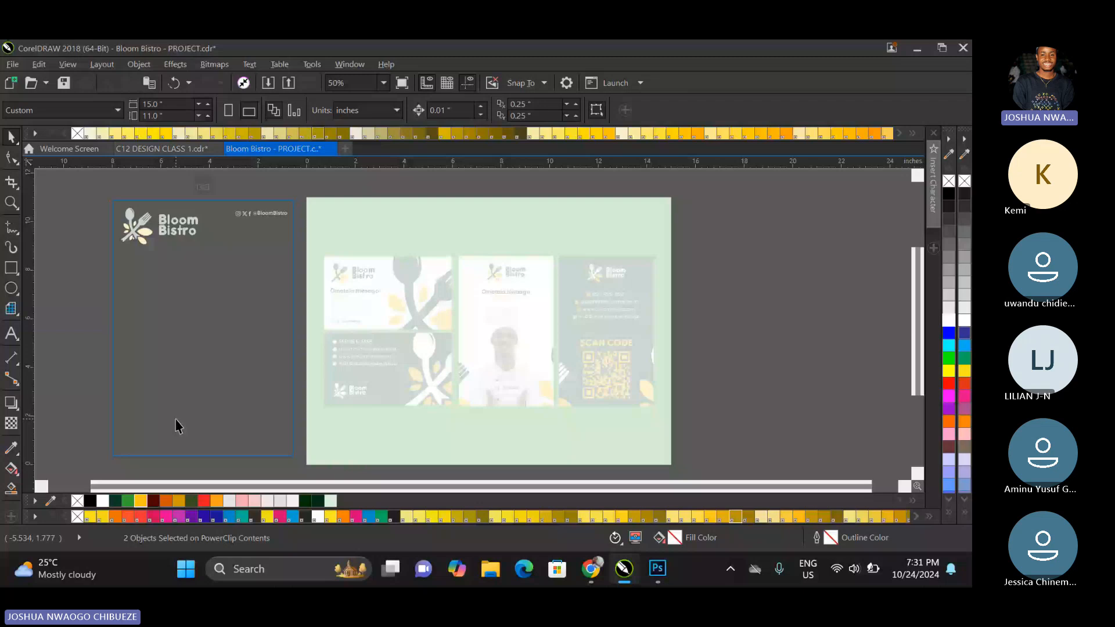
key(ctrl+z)
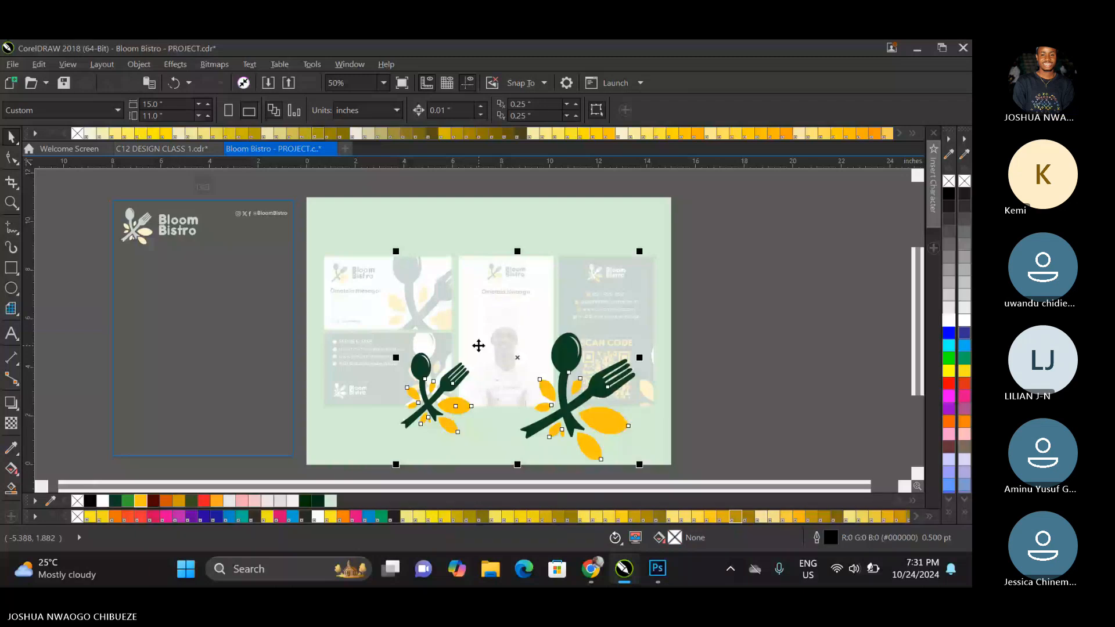
Position the motifs over the letterhead's lower corners, enlarge them to about 18 by 15.6 inches, and finish editing the PowerClip.
drag(479, 345, 206, 401)
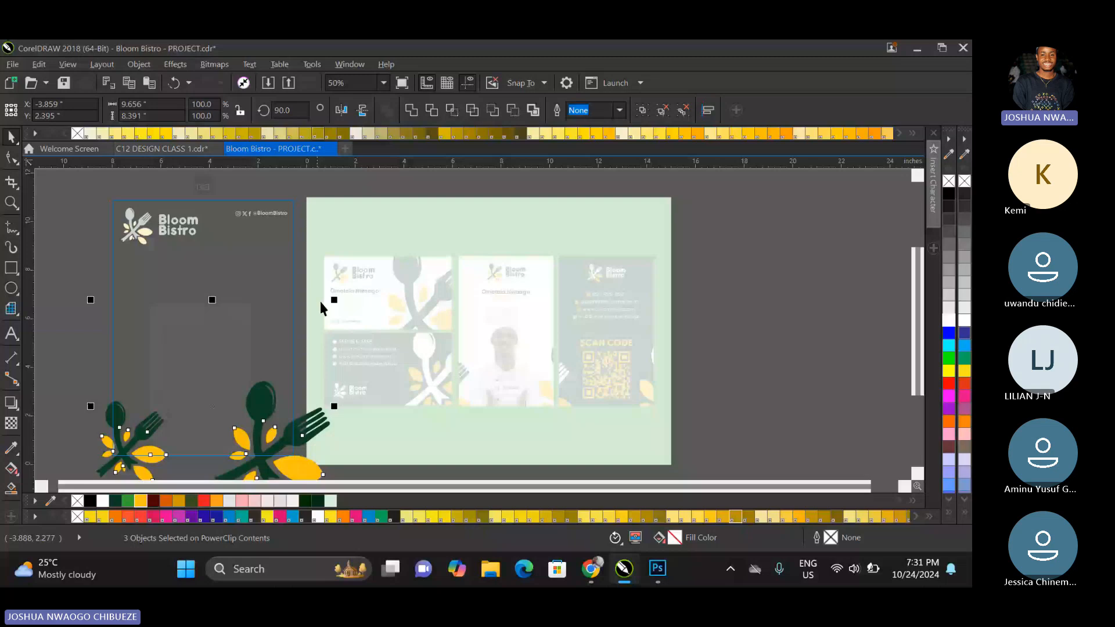
drag(334, 300, 428, 212)
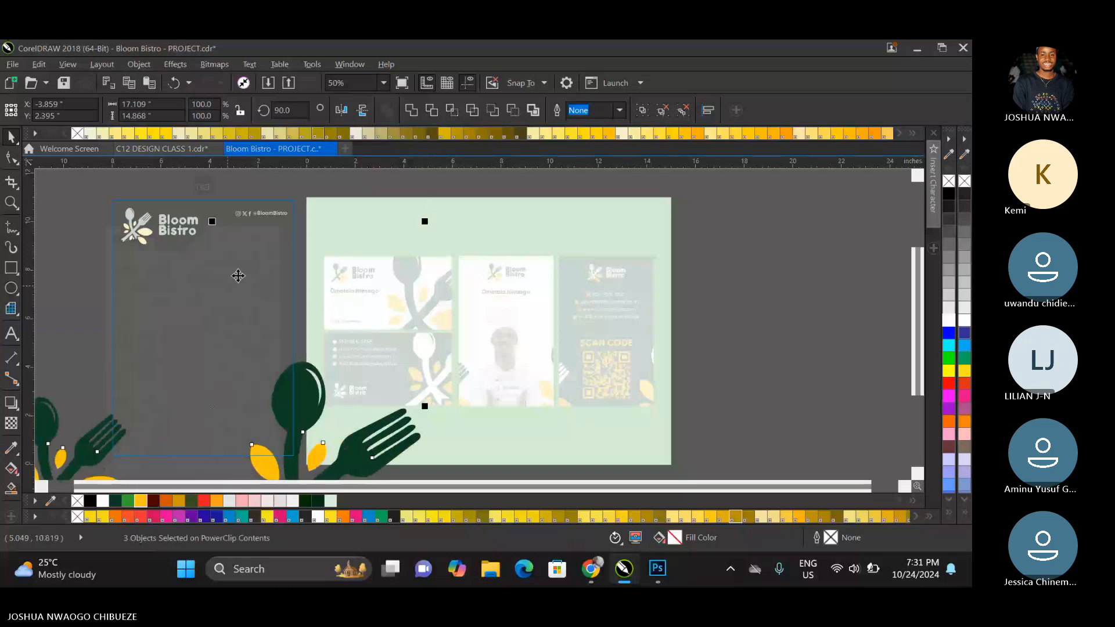
drag(238, 276, 239, 251)
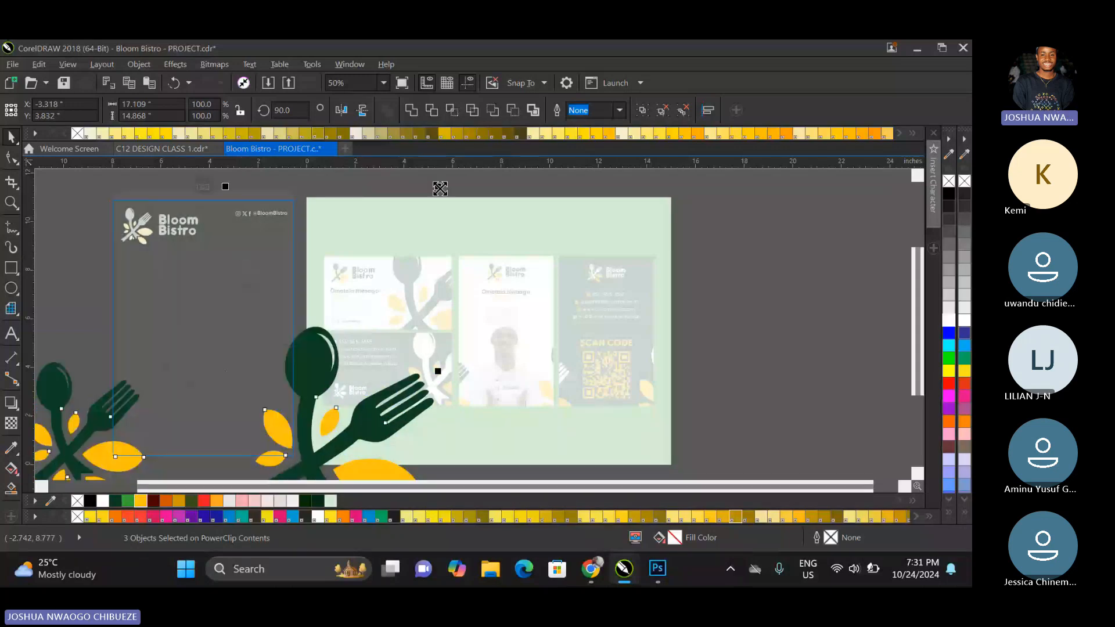
drag(440, 189, 447, 178)
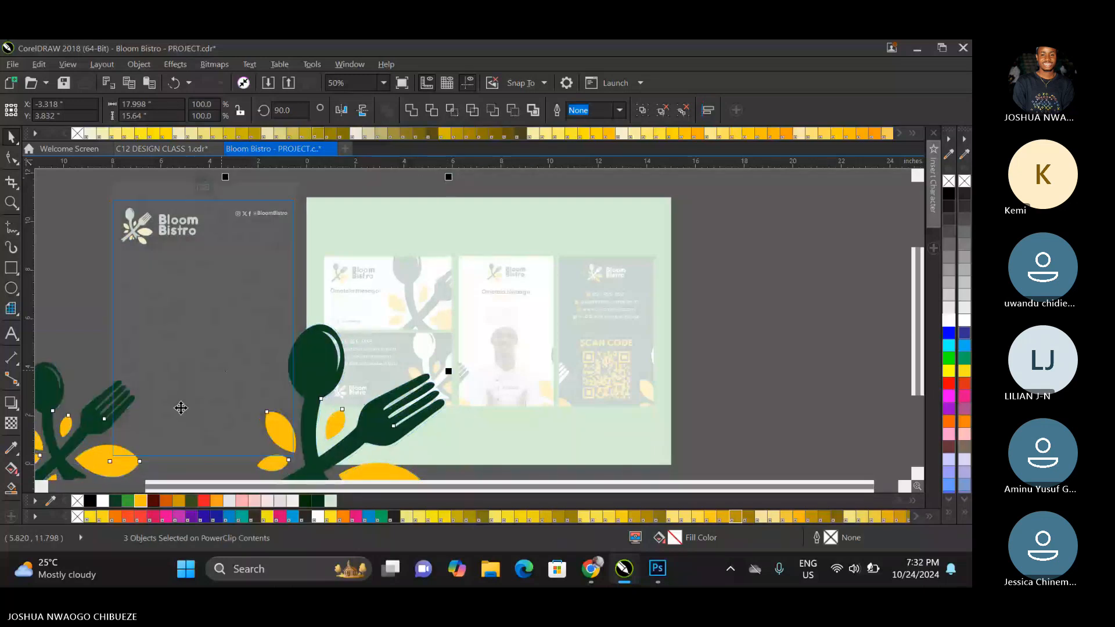
click(203, 184)
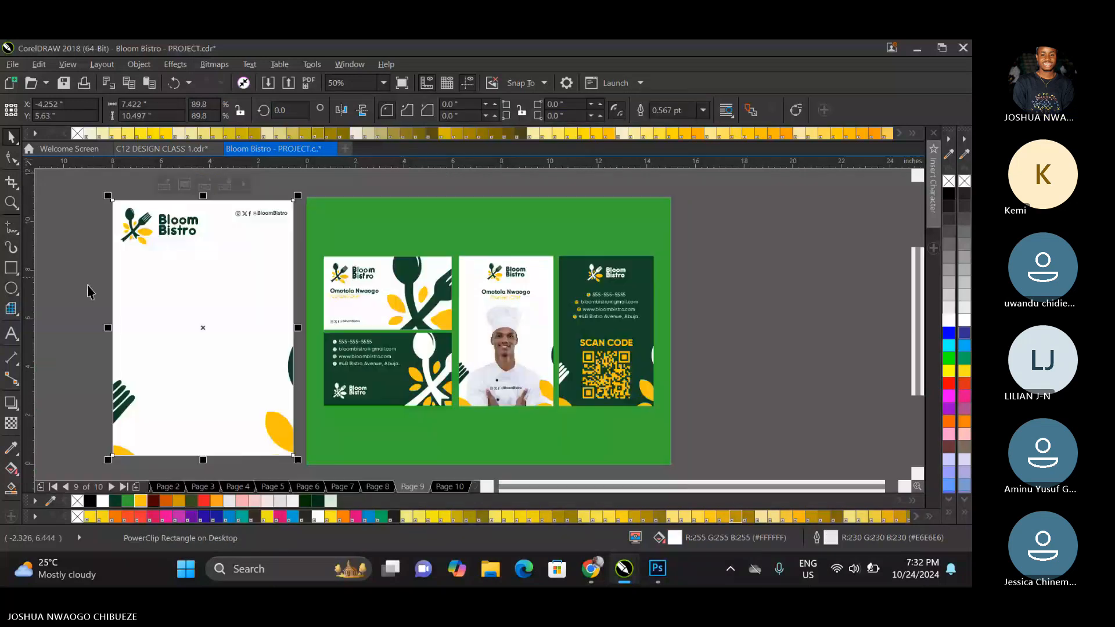
click(90, 292)
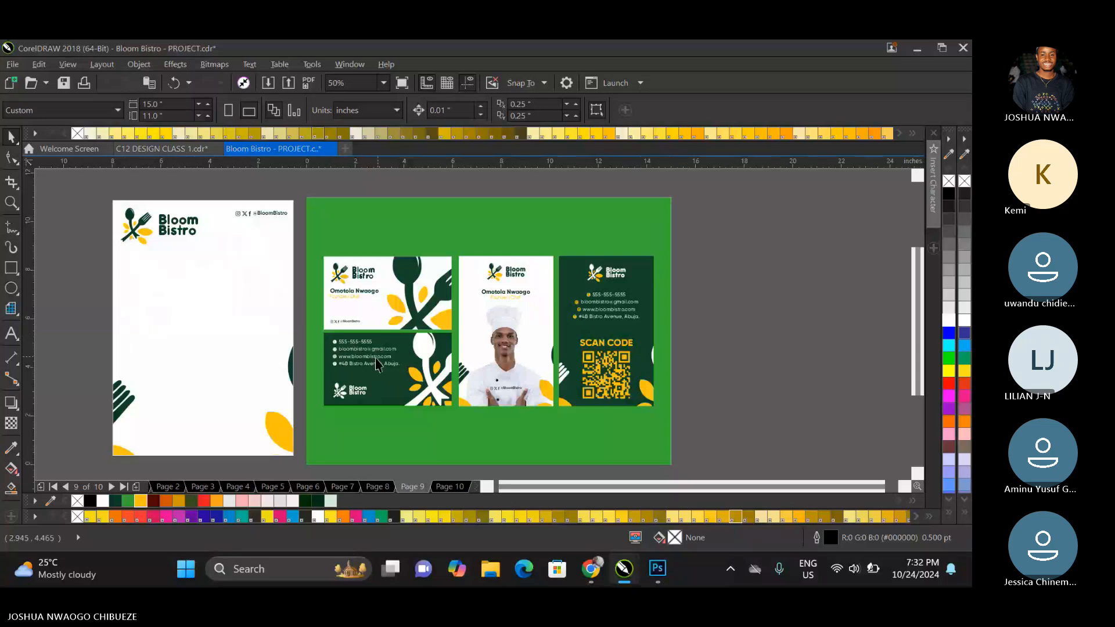
Ungroup the dark vertical card and place a dark green copy of its contact details under the letterhead's social handle.
click(342, 352)
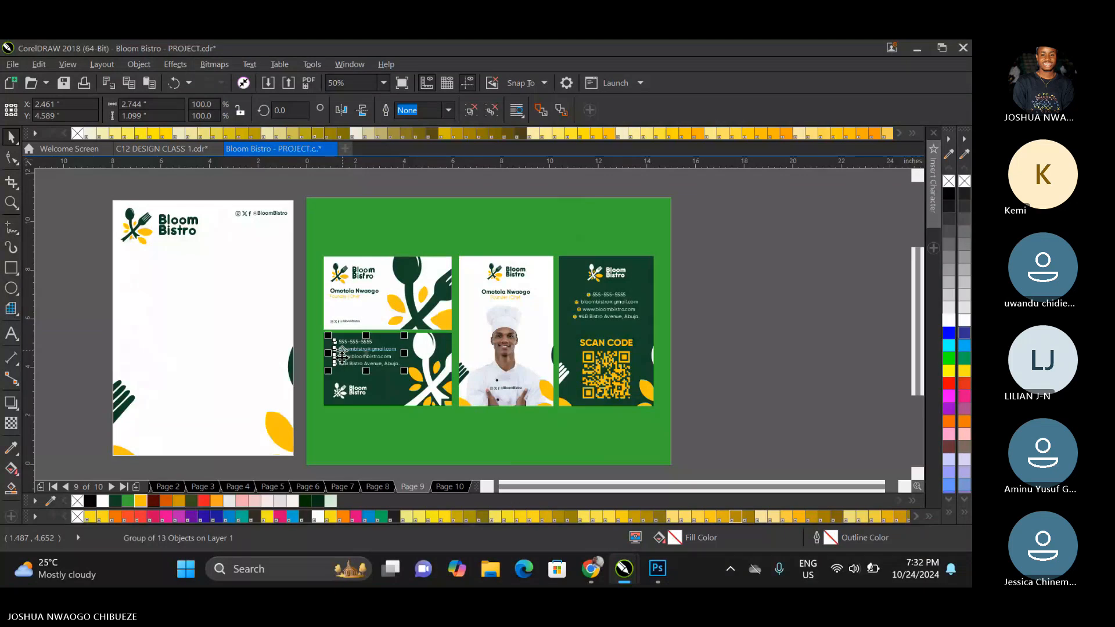
drag(720, 295, 687, 288)
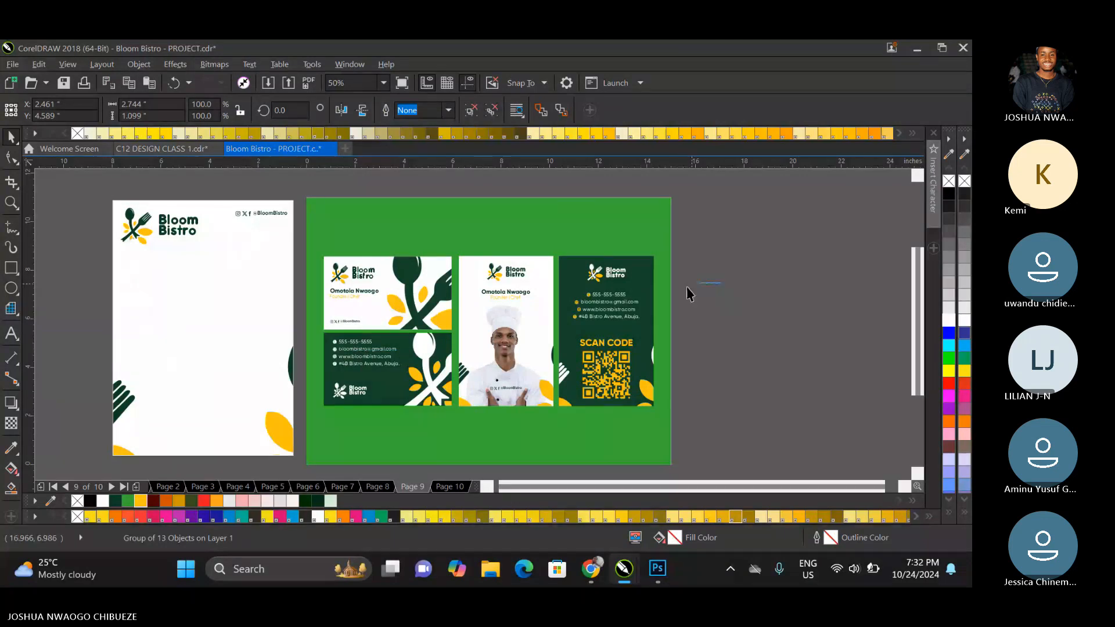
click(606, 302)
right_click(607, 302)
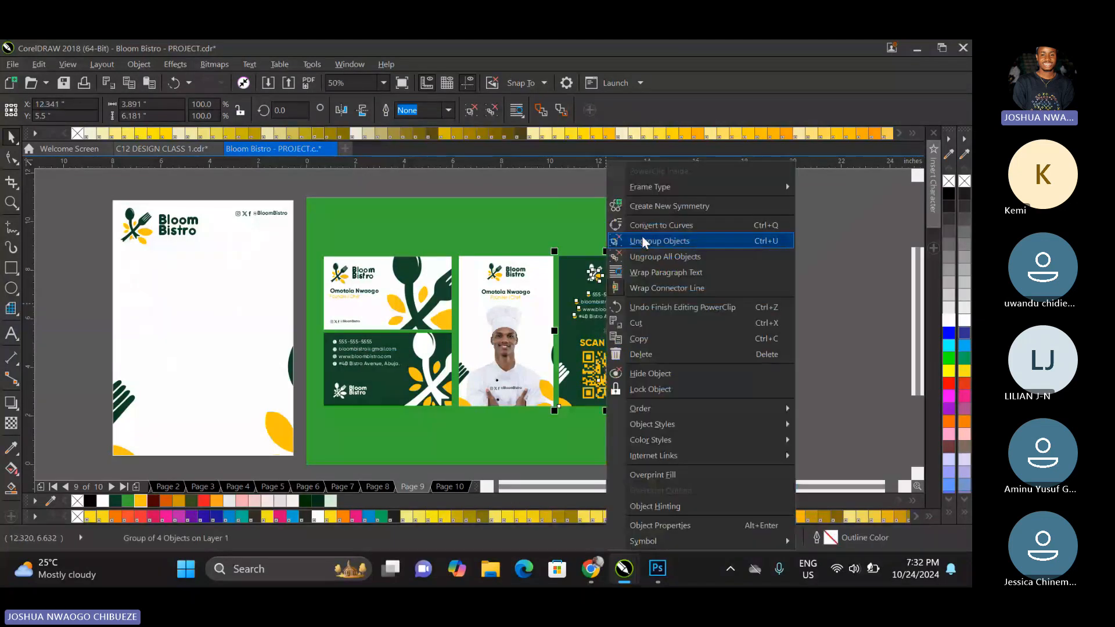
click(642, 240)
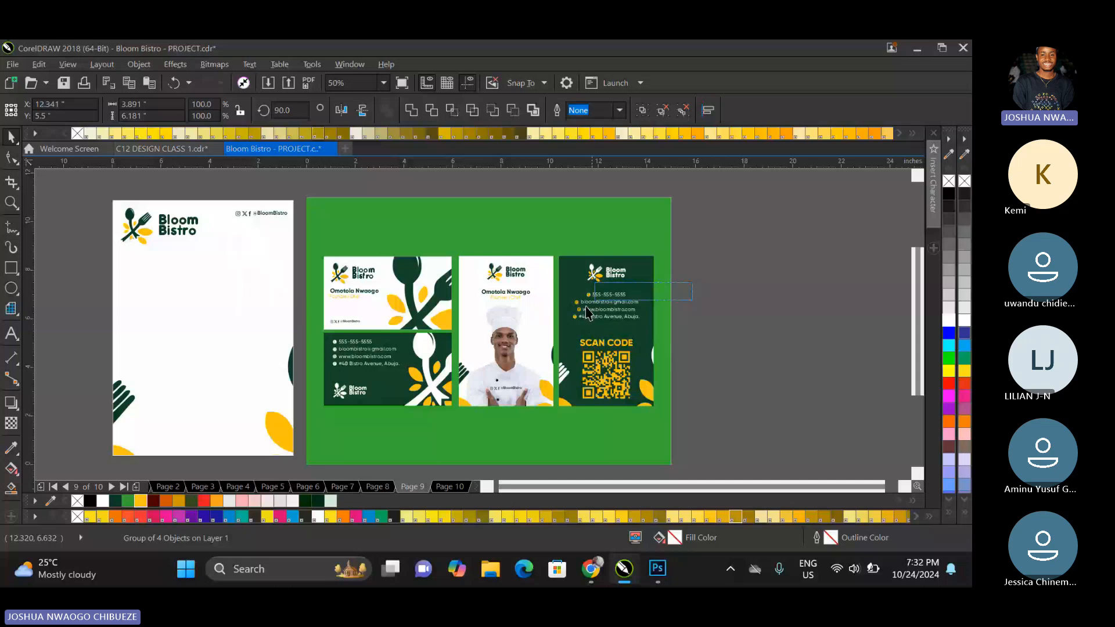
drag(588, 312, 255, 243)
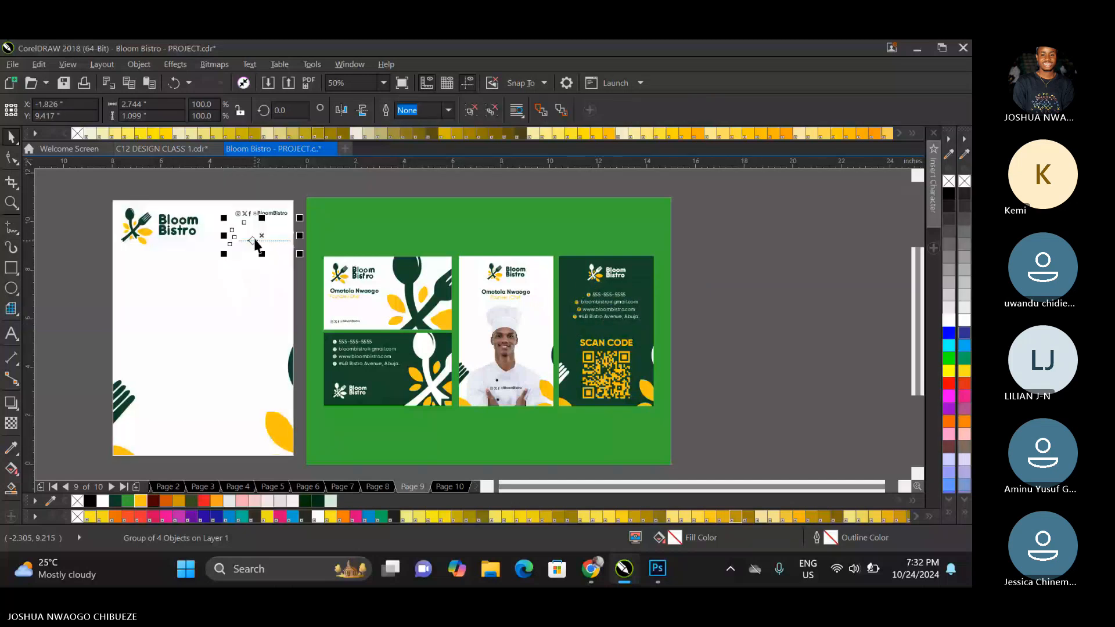
click(126, 500)
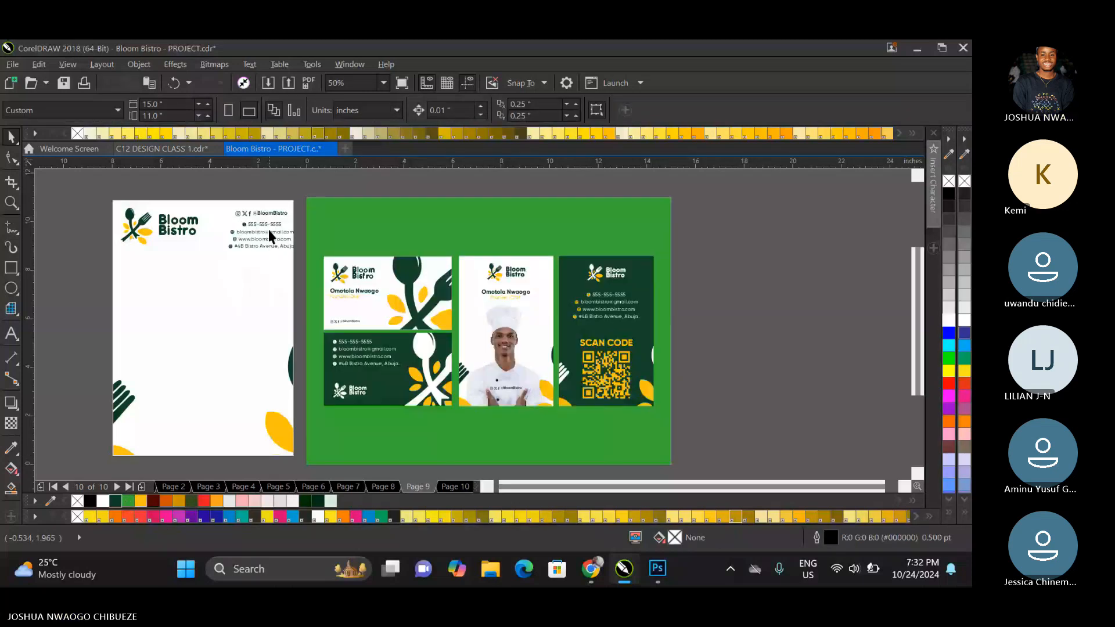
Ungroup the letterhead's contact lines, left-align them, and scale them down to about 2.14 inches wide.
right_click(266, 230)
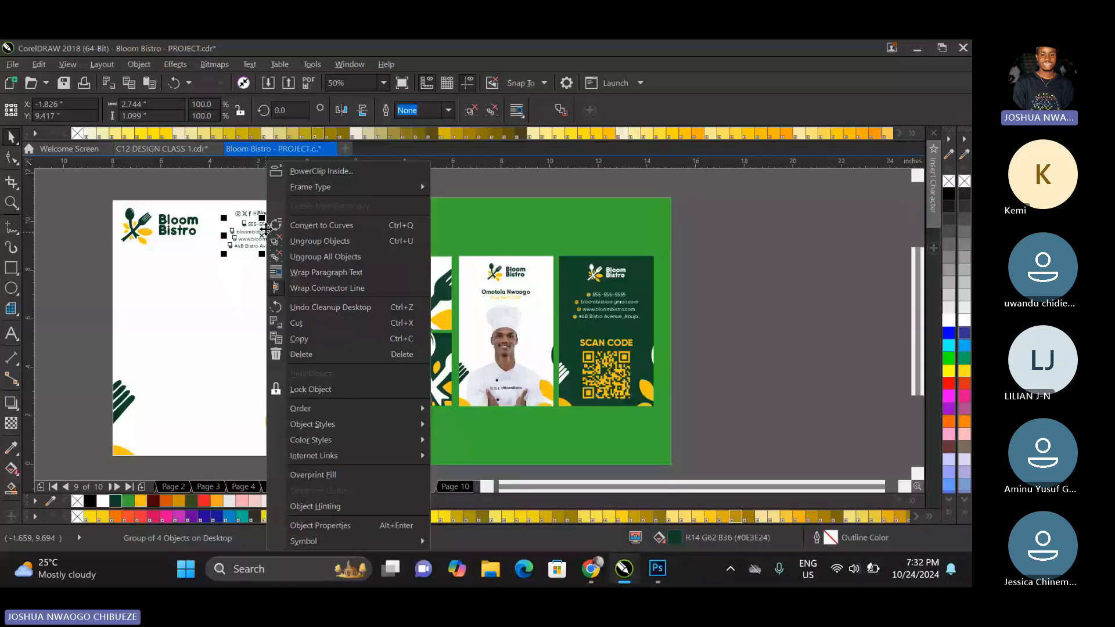
click(298, 243)
scroll(251, 232, up, 2)
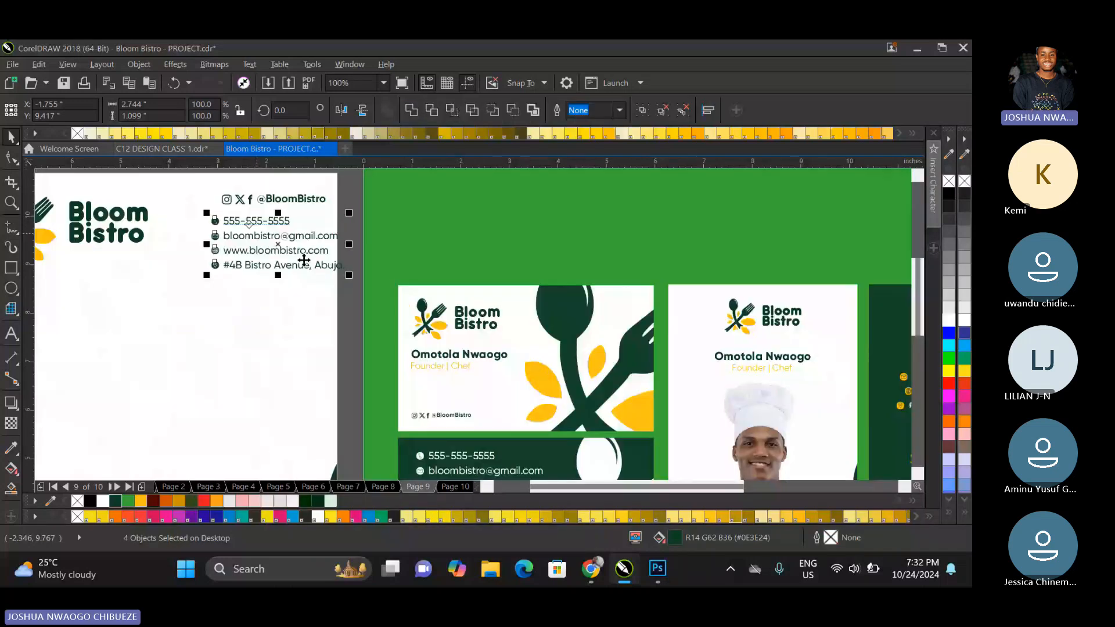
drag(351, 275, 320, 264)
Move the social media handle from the letterhead's header to the centre of its bottom edge.
drag(255, 240, 261, 449)
scroll(302, 212, down, 2)
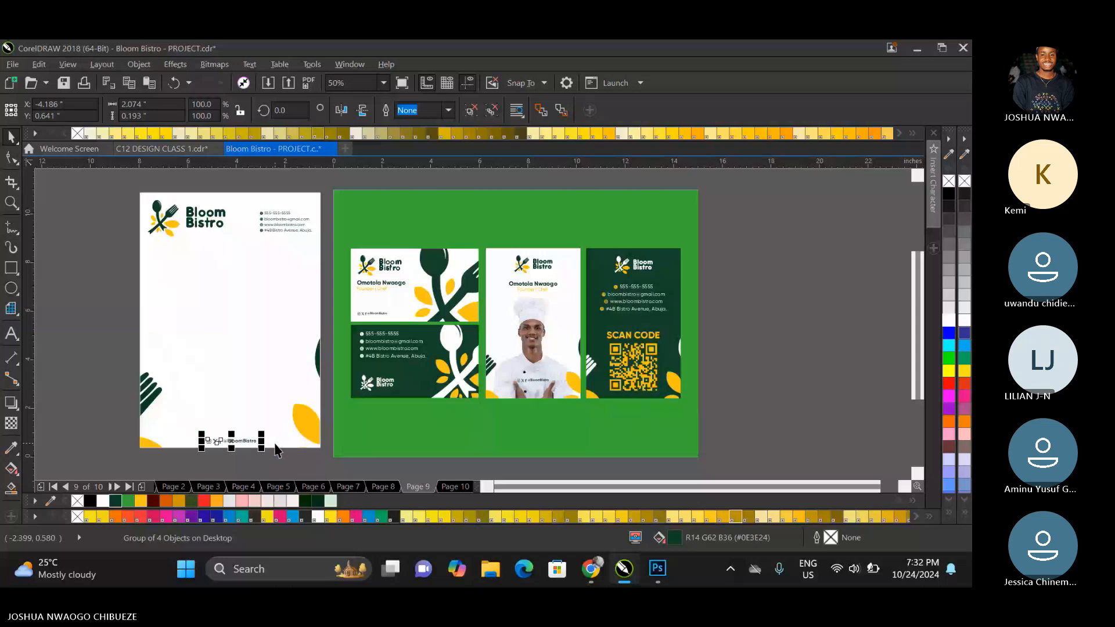
shift+click(275, 442)
key(Escape)
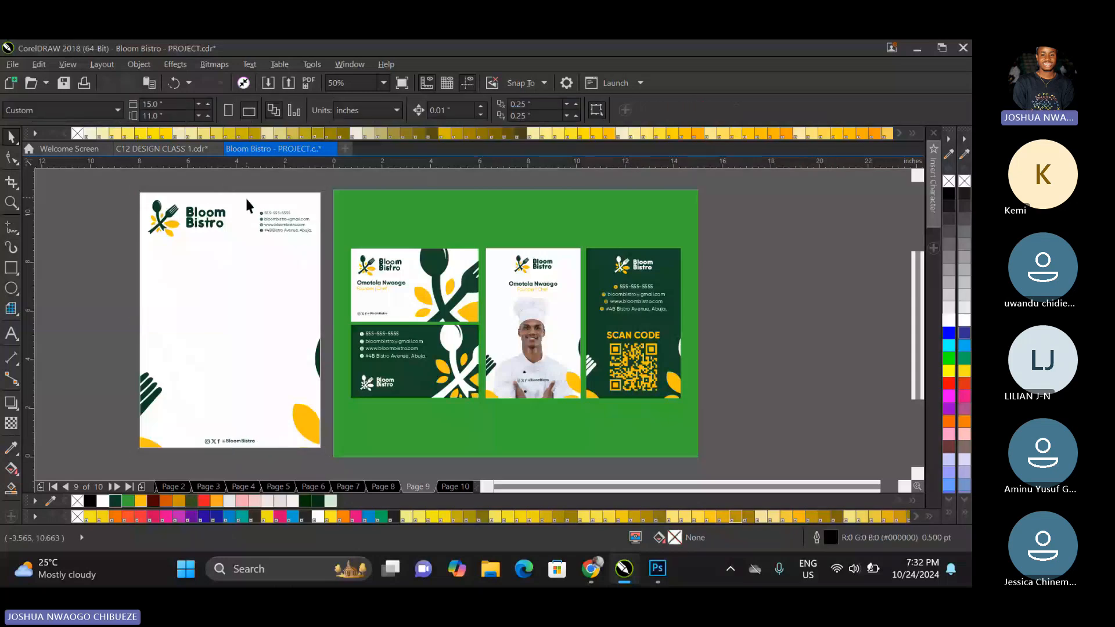
Move the letterhead's contact details slightly up, level with the middle of the logo.
scroll(245, 197, up, 2)
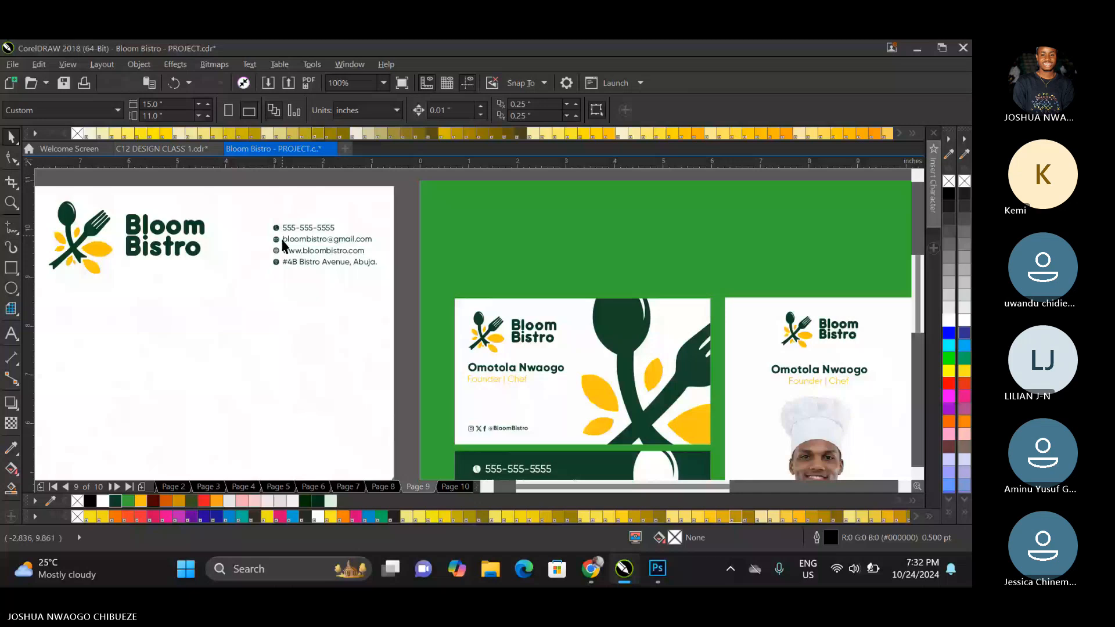
click(283, 244)
click(372, 225)
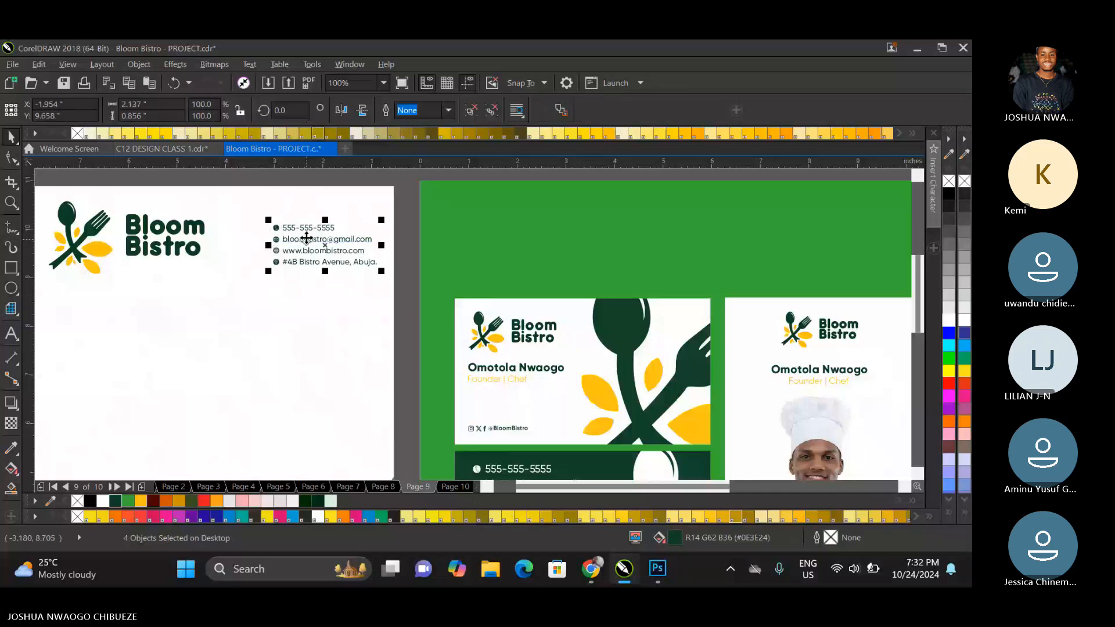
drag(306, 238, 309, 229)
Group the logo with the contact details and centre them horizontally on the letterhead.
click(173, 225)
shift+click(292, 229)
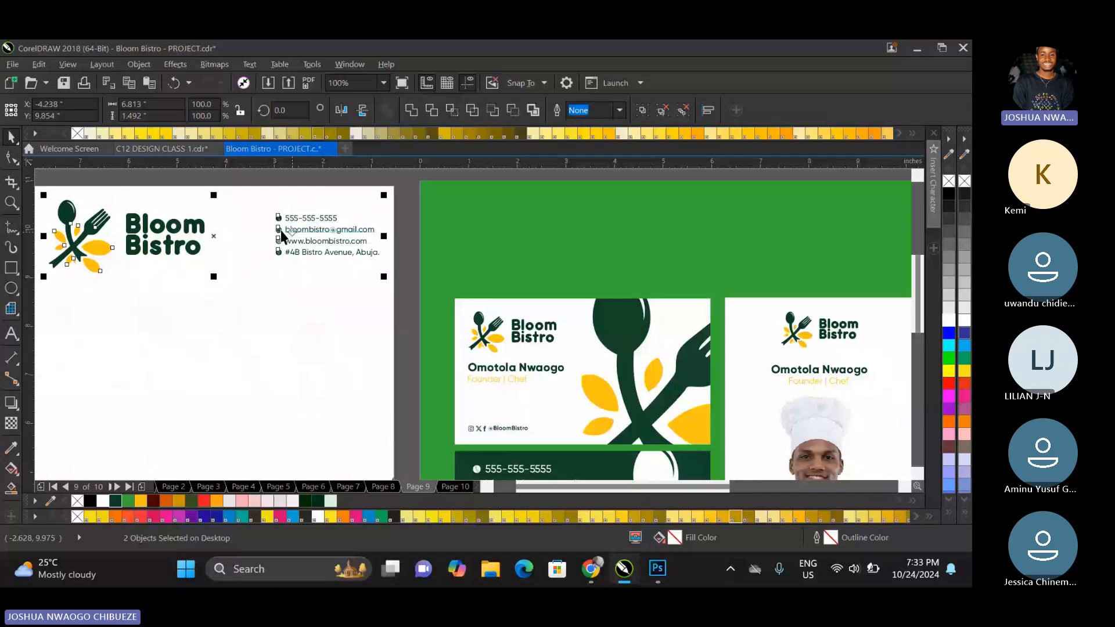
key(ctrl+g)
shift+click(251, 207)
key(c)
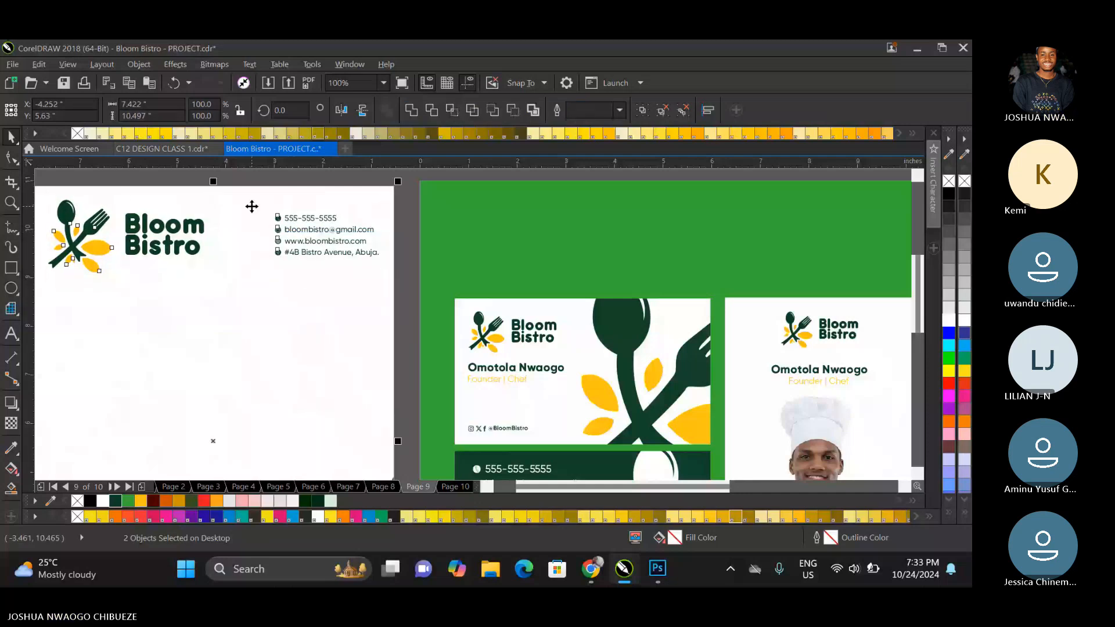
key(Escape)
key(F4)
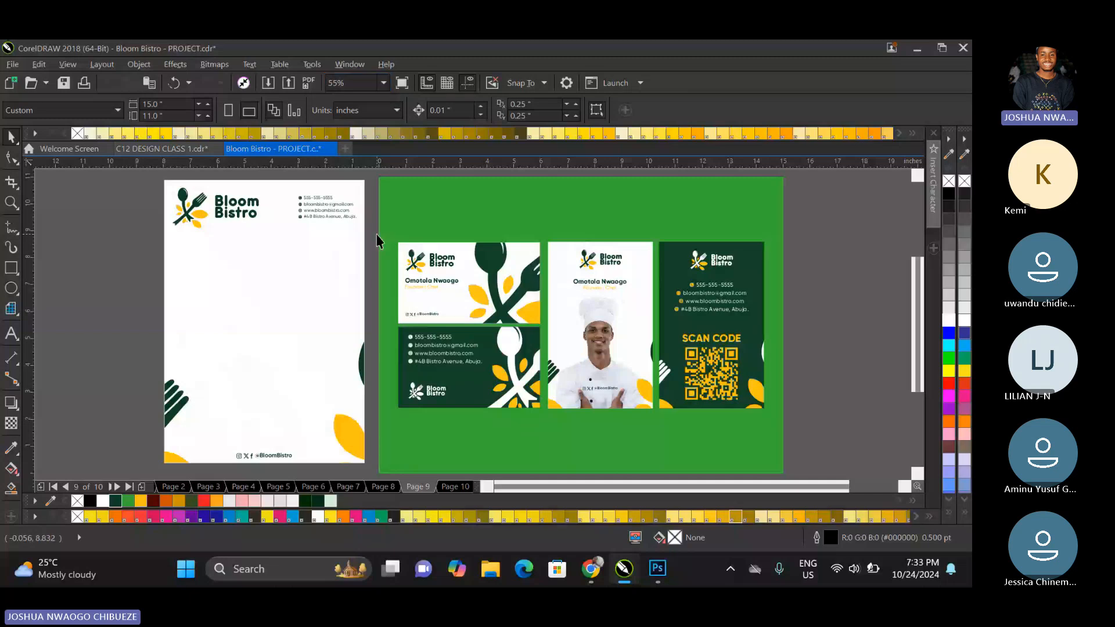
Scale all the business cards on the green page down together to about 43.8%.
drag(374, 232, 773, 429)
drag(767, 412, 562, 345)
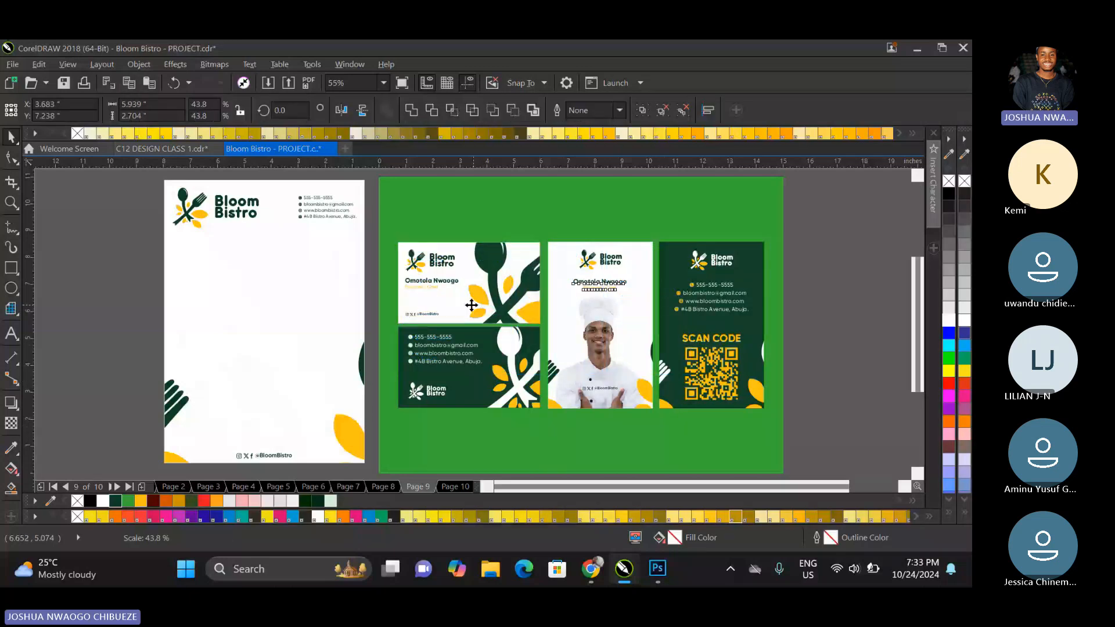
Group the letterhead, move it onto the green page beside the business cards, and scale it down to about 6.57 by 9.3 inches.
click(242, 221)
drag(158, 175, 360, 463)
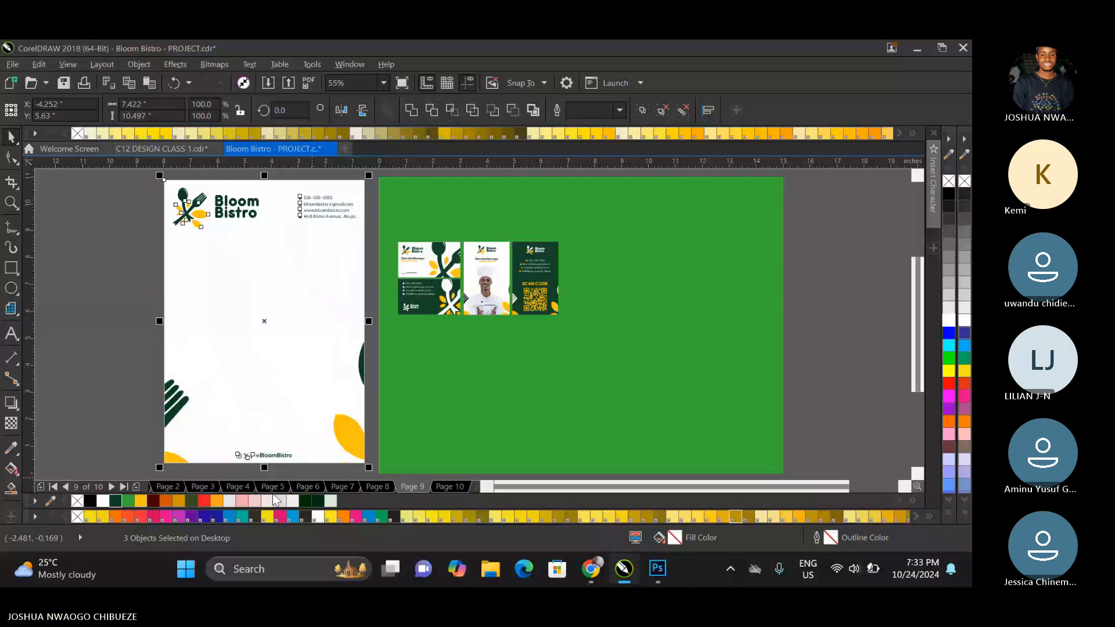
key(ctrl+g)
drag(265, 285, 686, 257)
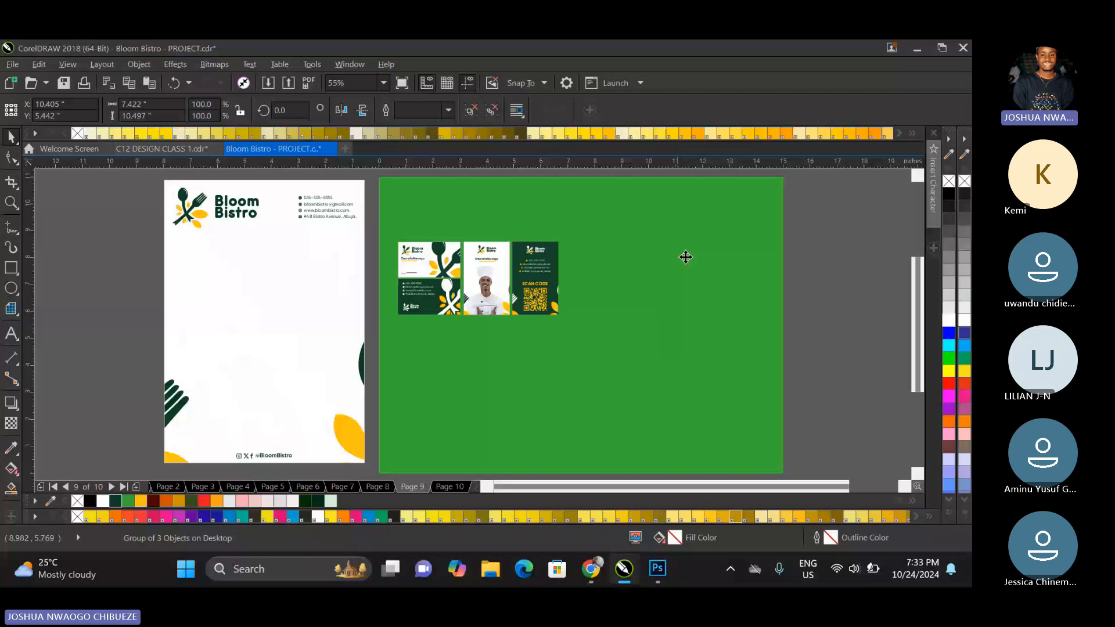
mouse_move(762, 179)
mouse_down()
mouse_move(739, 212)
mouse_move(765, 196)
mouse_up()
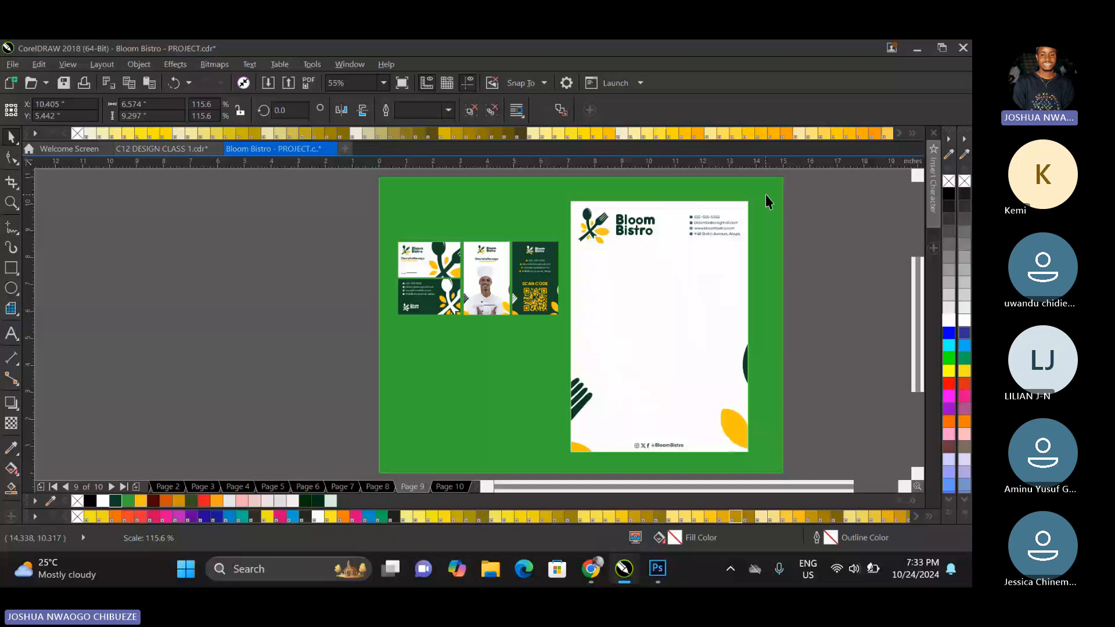
Move the QR code card over the letterhead's right edge, then group the chef portrait card and move it onto the letterhead.
key(Tab)
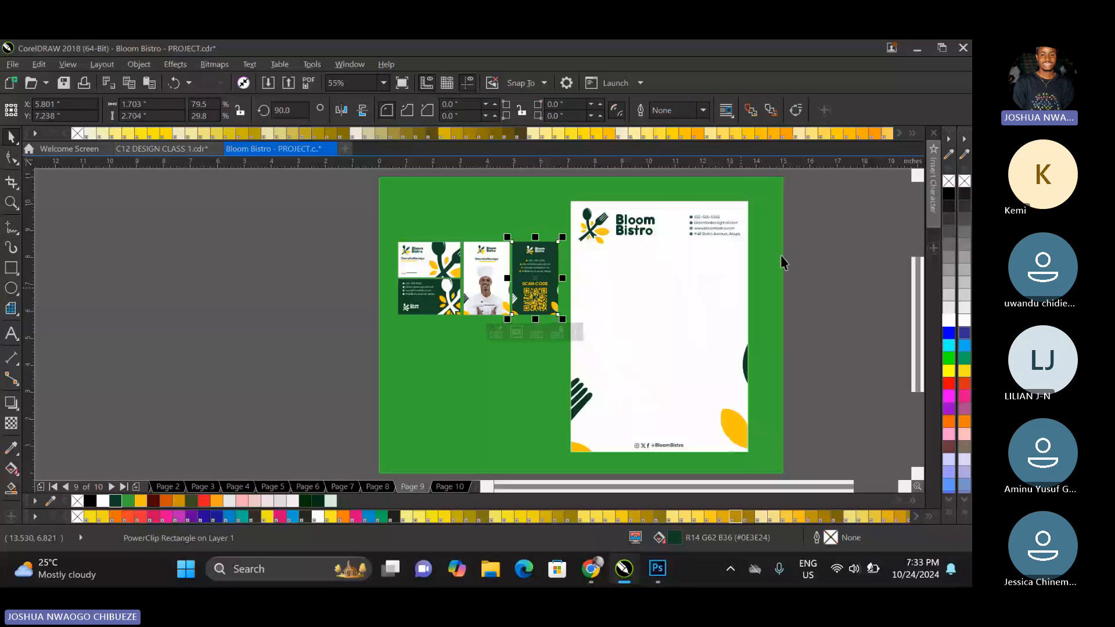
key(ctrl+z)
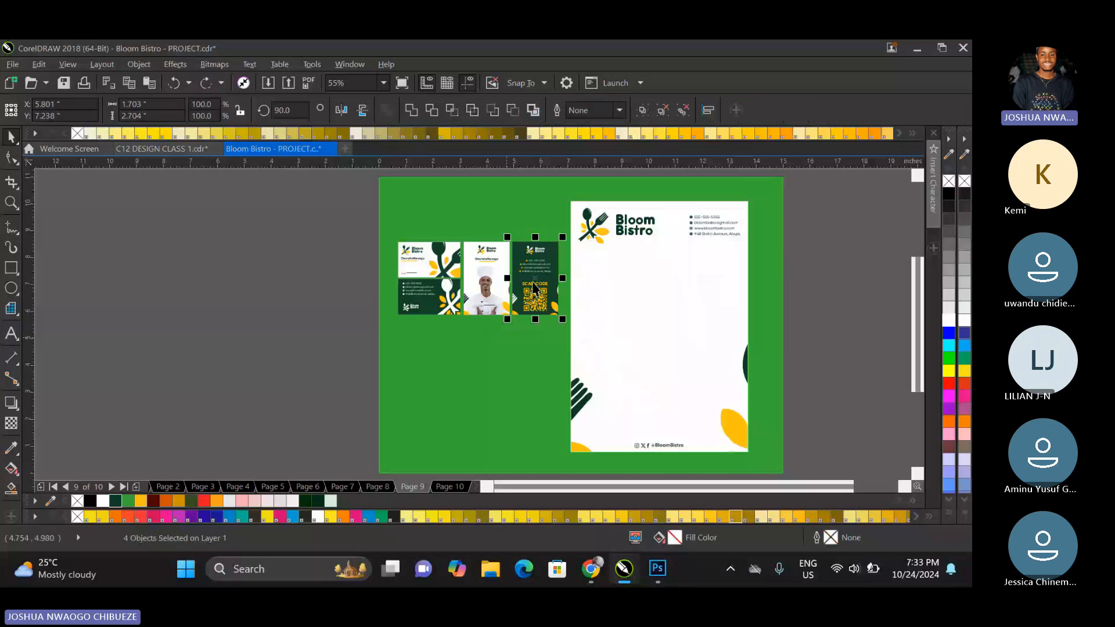
drag(533, 287, 738, 288)
click(484, 251)
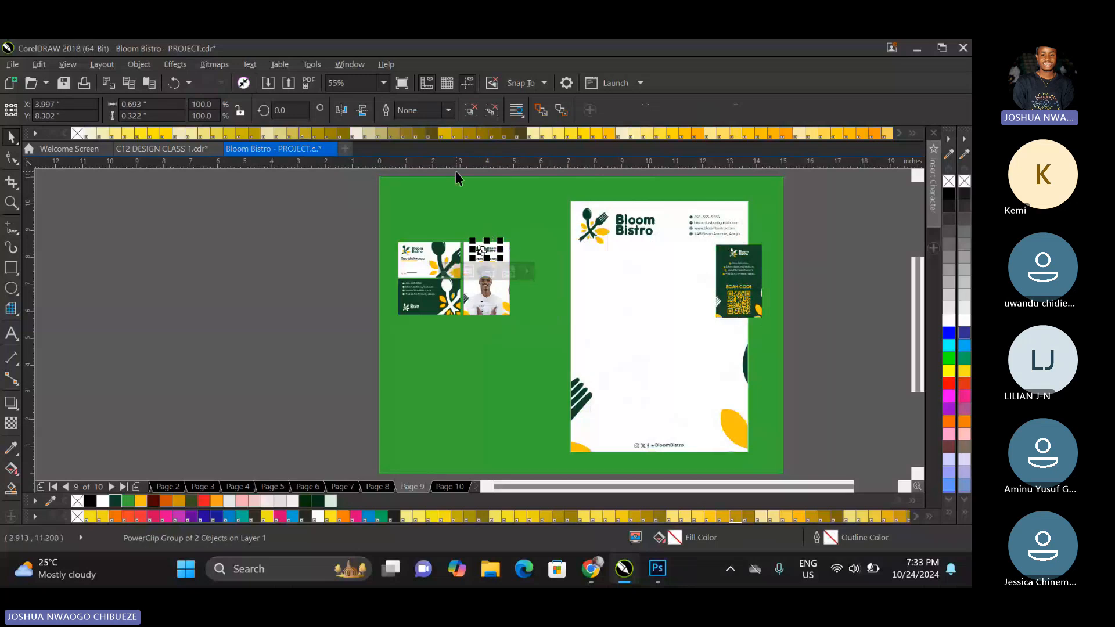
drag(456, 172, 525, 332)
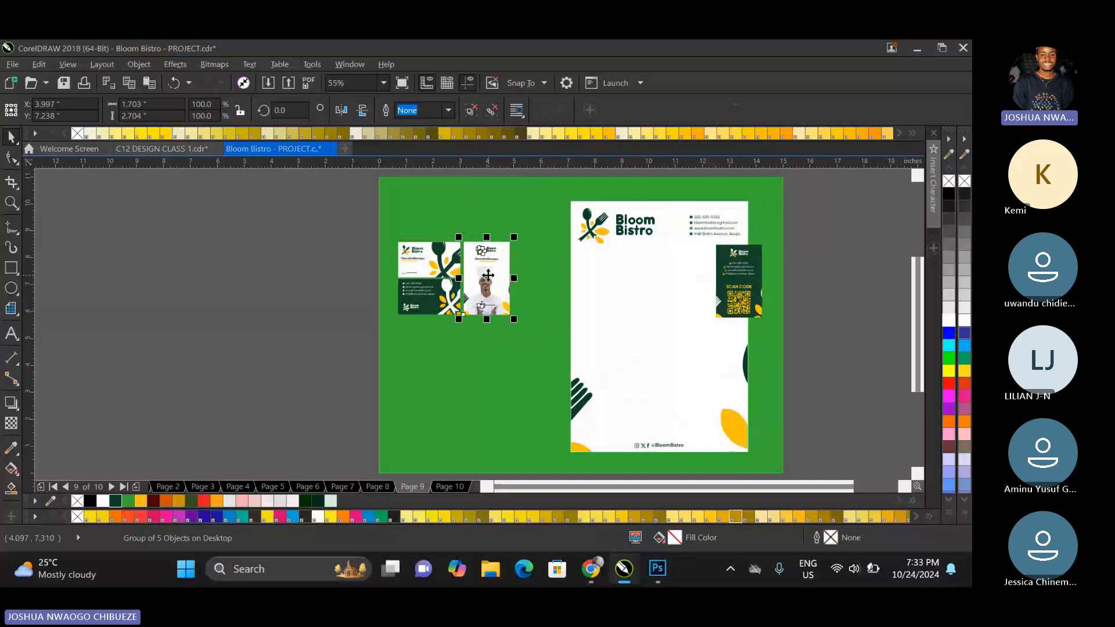
drag(486, 279, 650, 302)
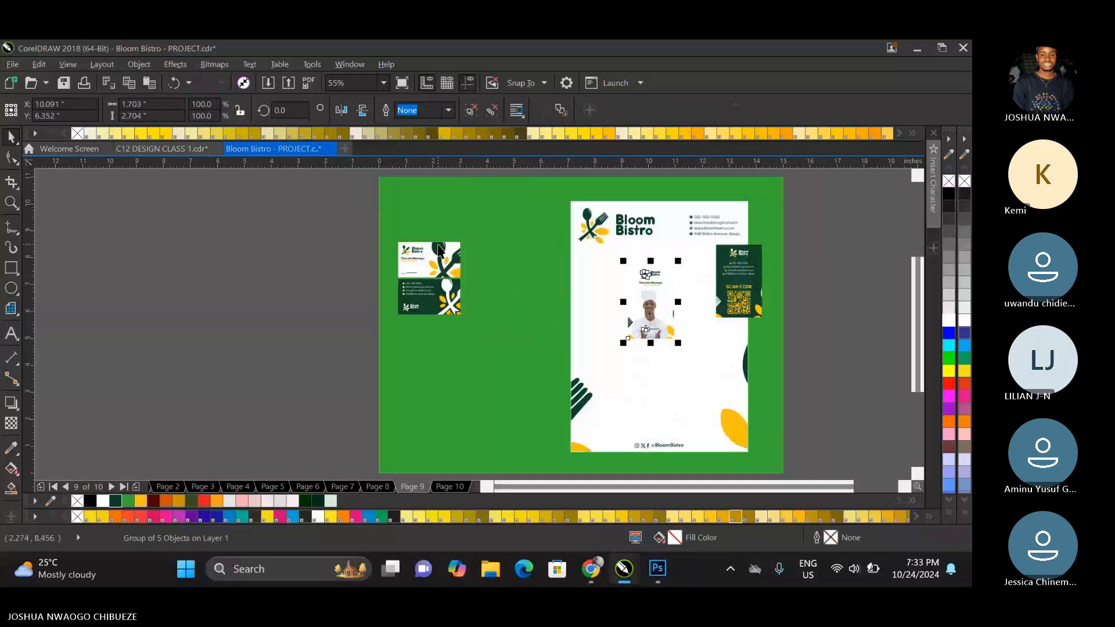
click(361, 251)
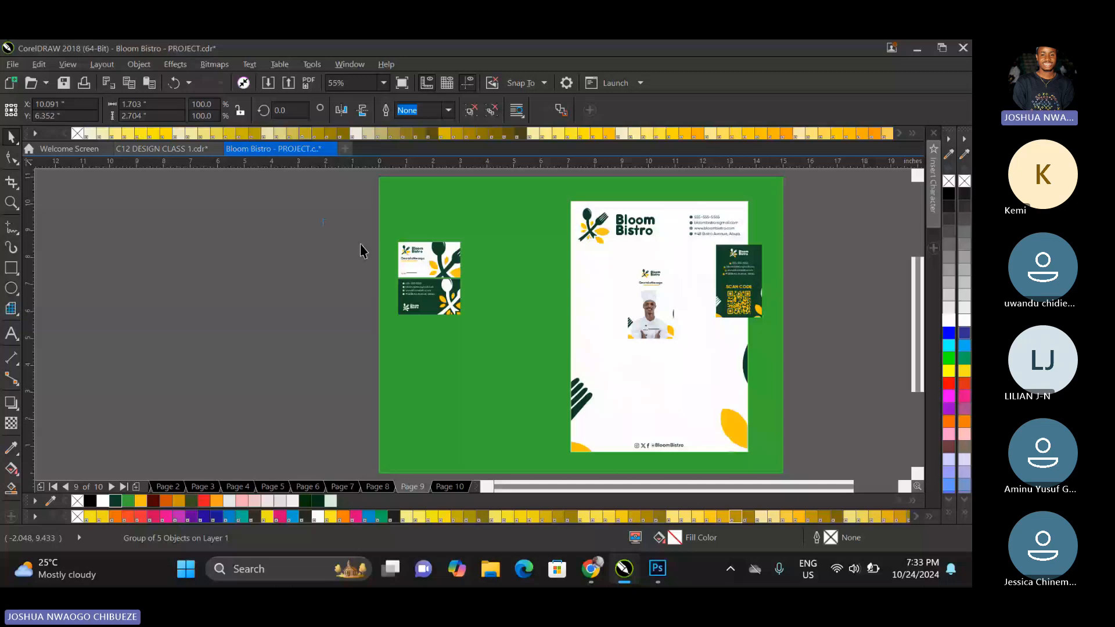
Enlarge all four business cards together until the portrait cards measure about 2.27 by 3.6 inches, and separate them again.
drag(334, 232, 769, 395)
key(ctrl+g)
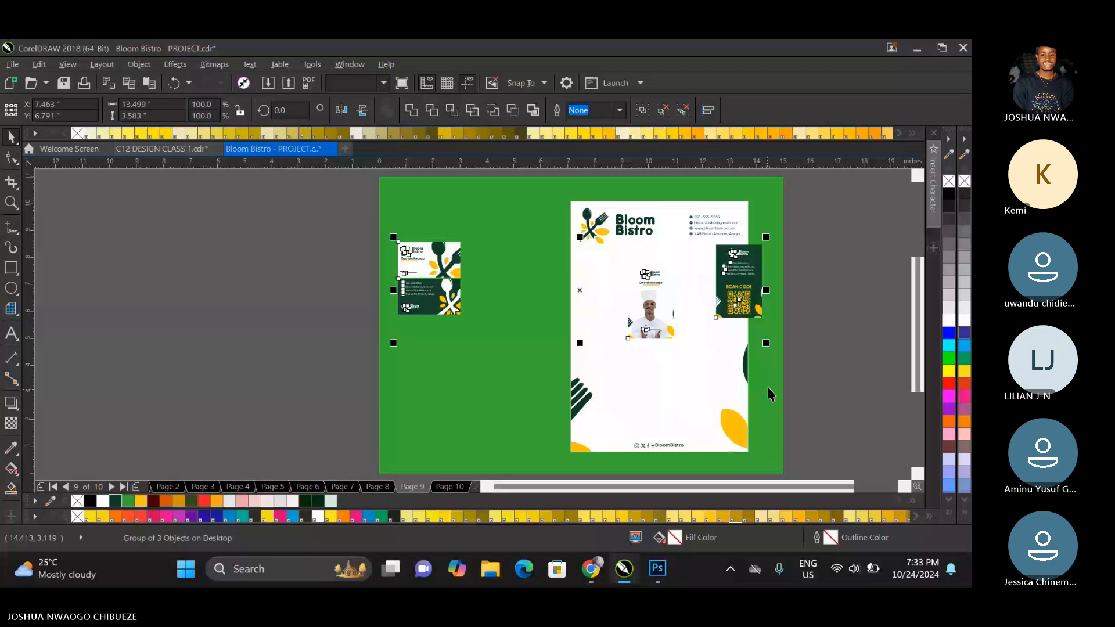
key(ctrl+z)
key(ctrl+z)
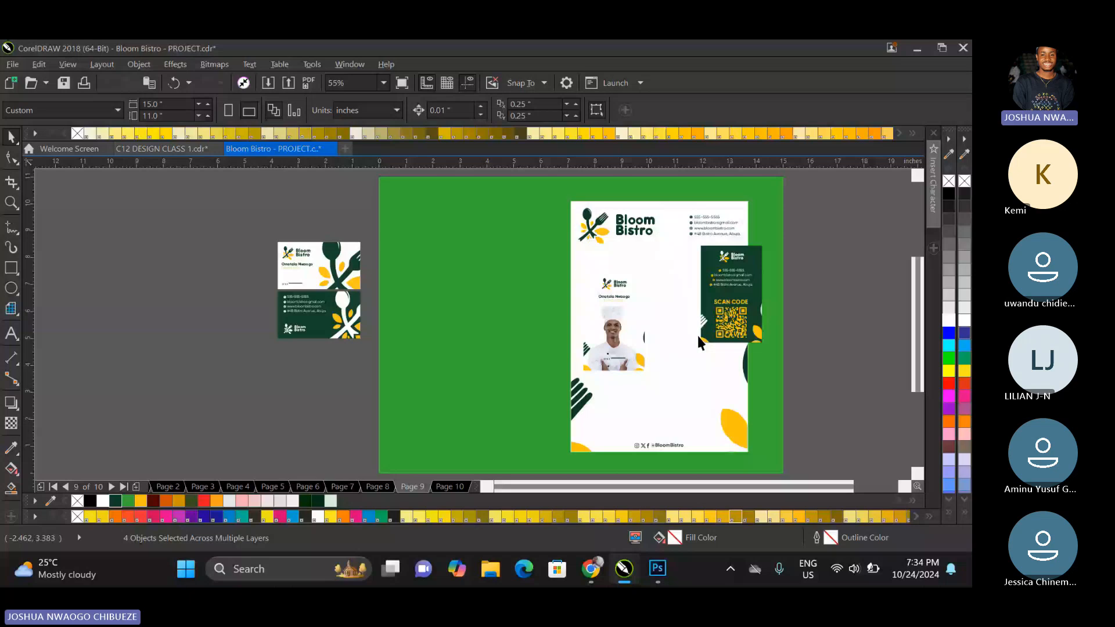
Place the chef and dark landscape cards left of the letterhead, the other two over its right edge, and shift the letterhead slightly left.
drag(698, 335, 548, 284)
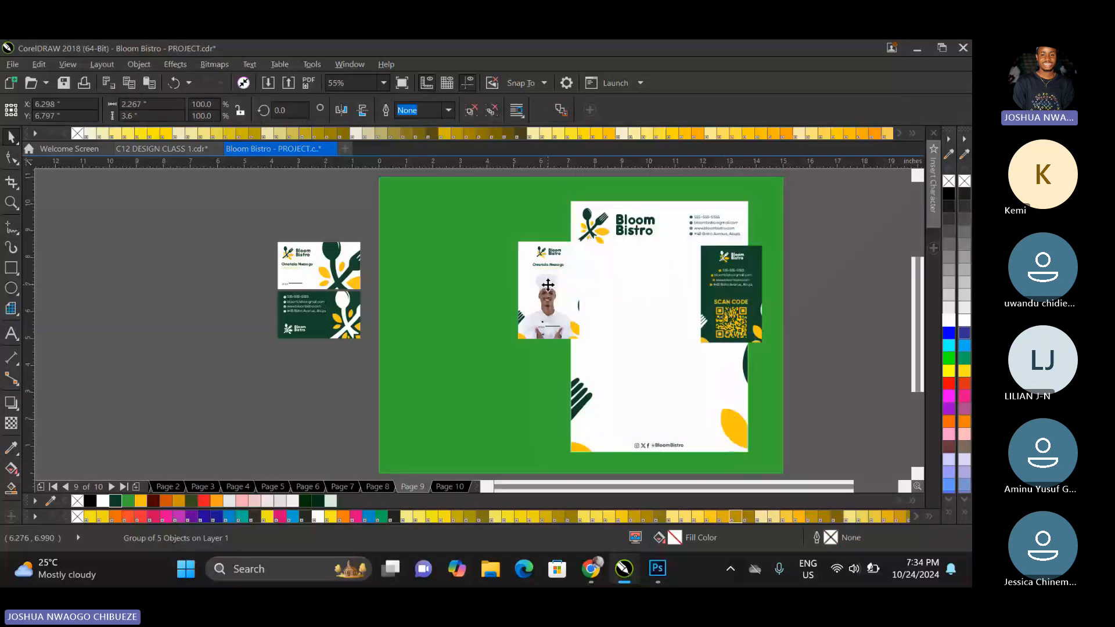
click(329, 262)
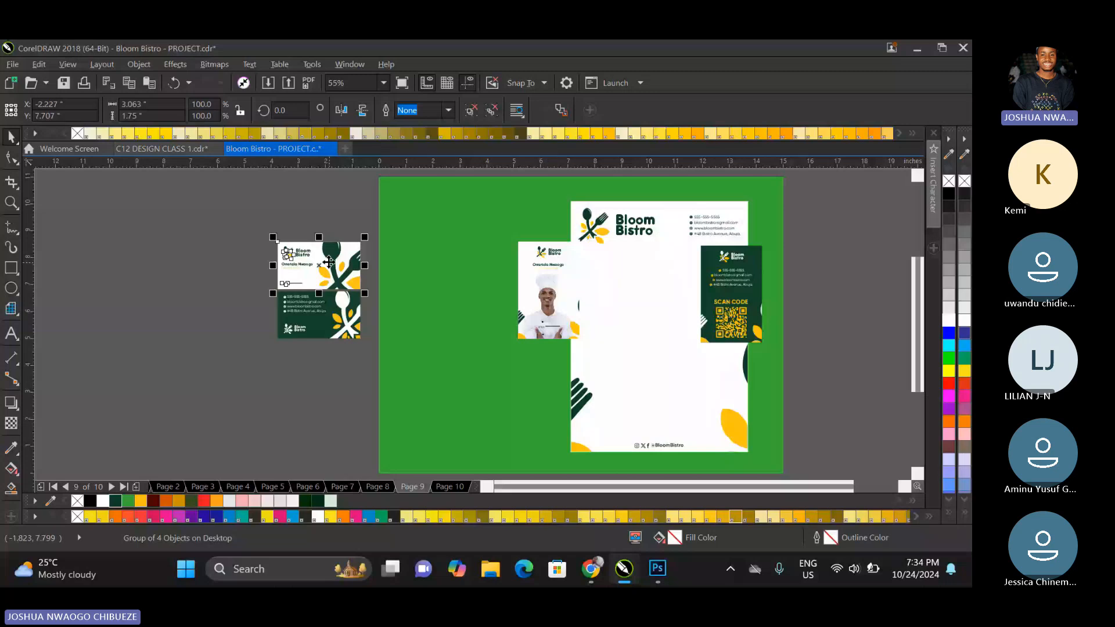
drag(329, 262, 728, 385)
drag(728, 300, 738, 308)
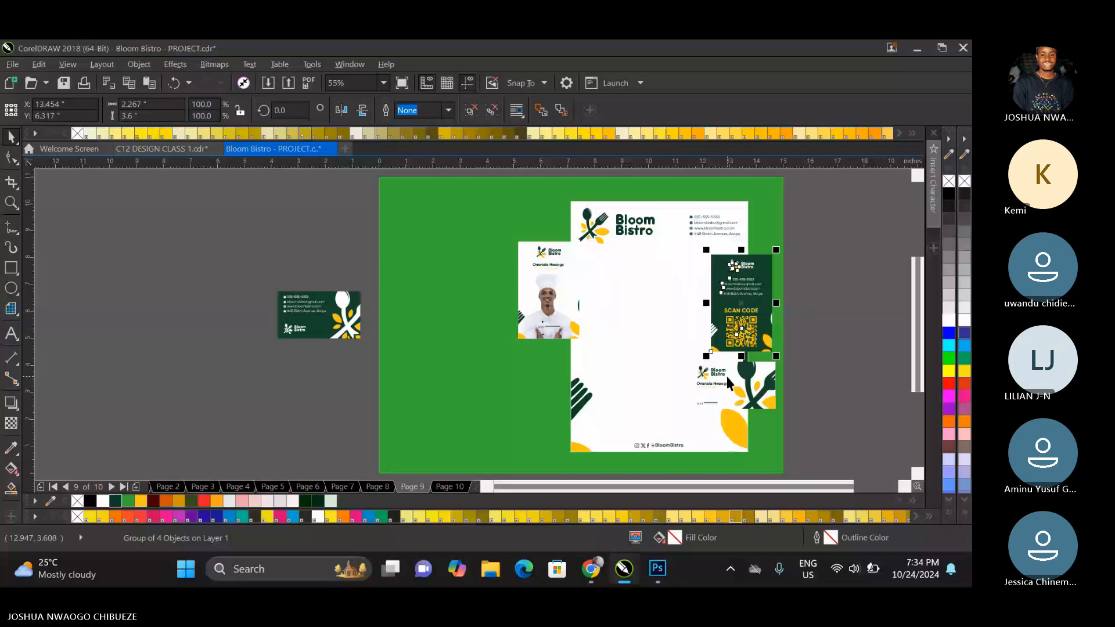
drag(319, 314, 512, 377)
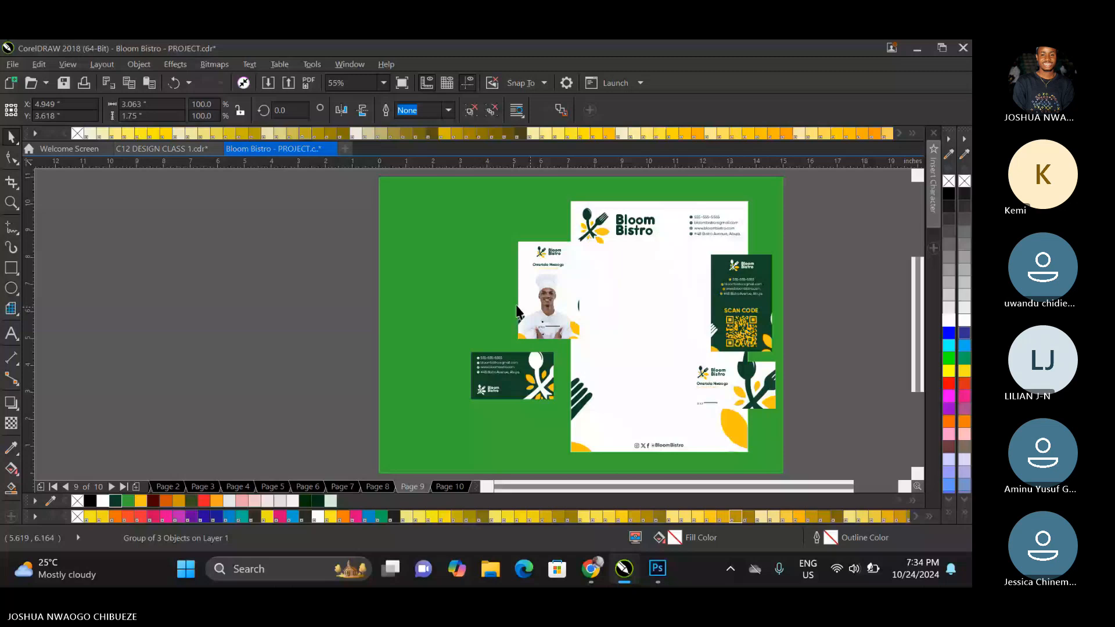
drag(517, 314, 492, 314)
drag(698, 288, 687, 288)
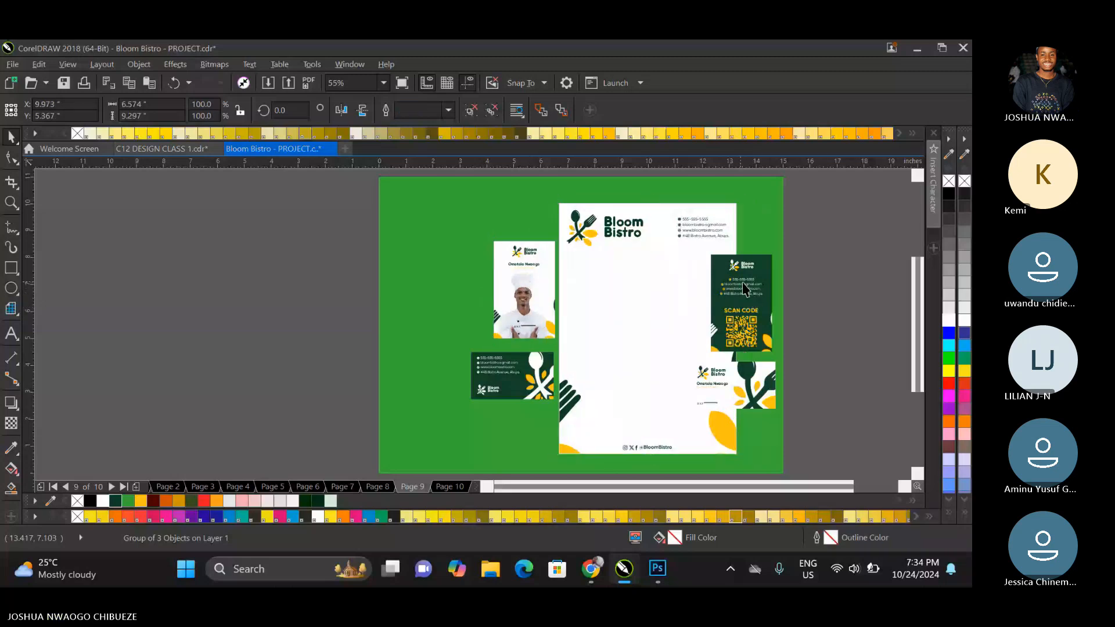
Stack the white landscape card above the QR code card right of the letterhead, level with the chef card's top, with left edges aligned.
drag(753, 301, 844, 291)
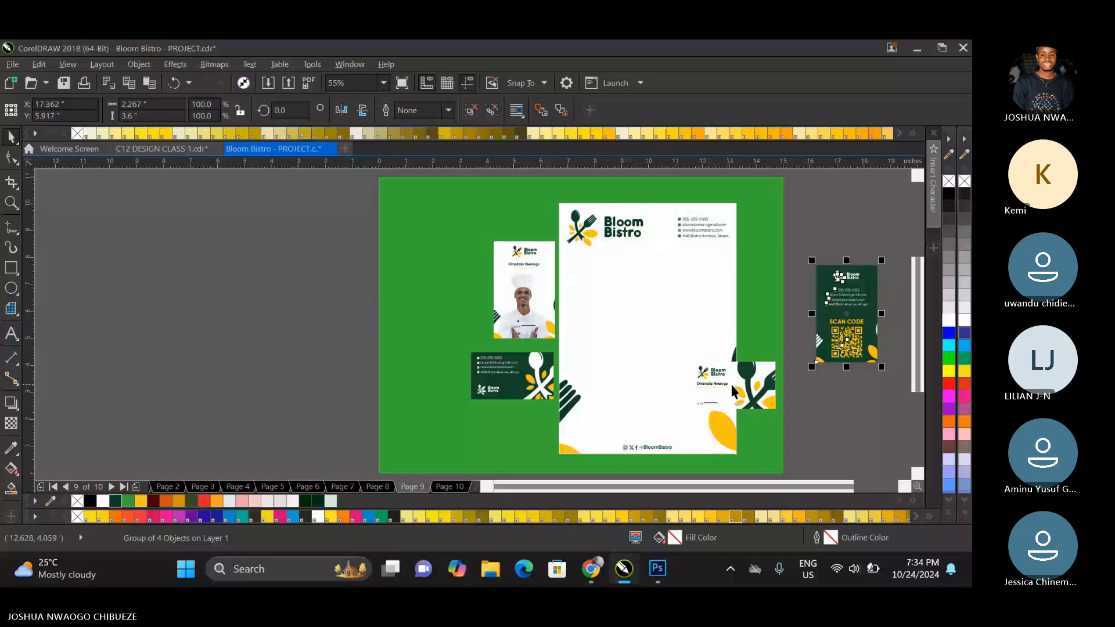
drag(726, 385, 774, 266)
shift+click(560, 260)
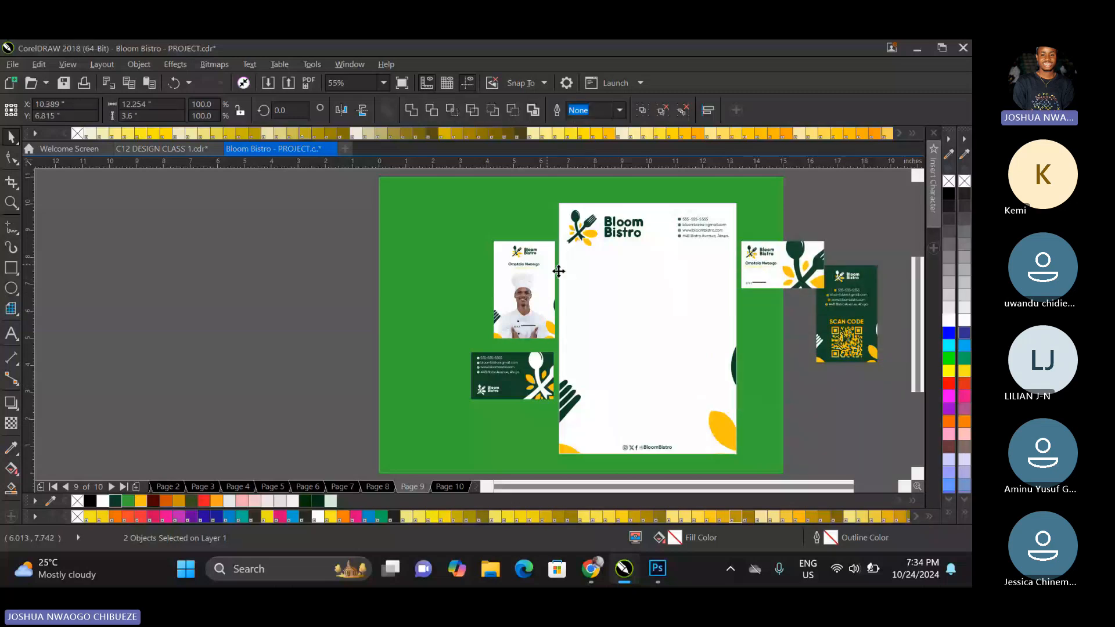
drag(848, 332, 768, 366)
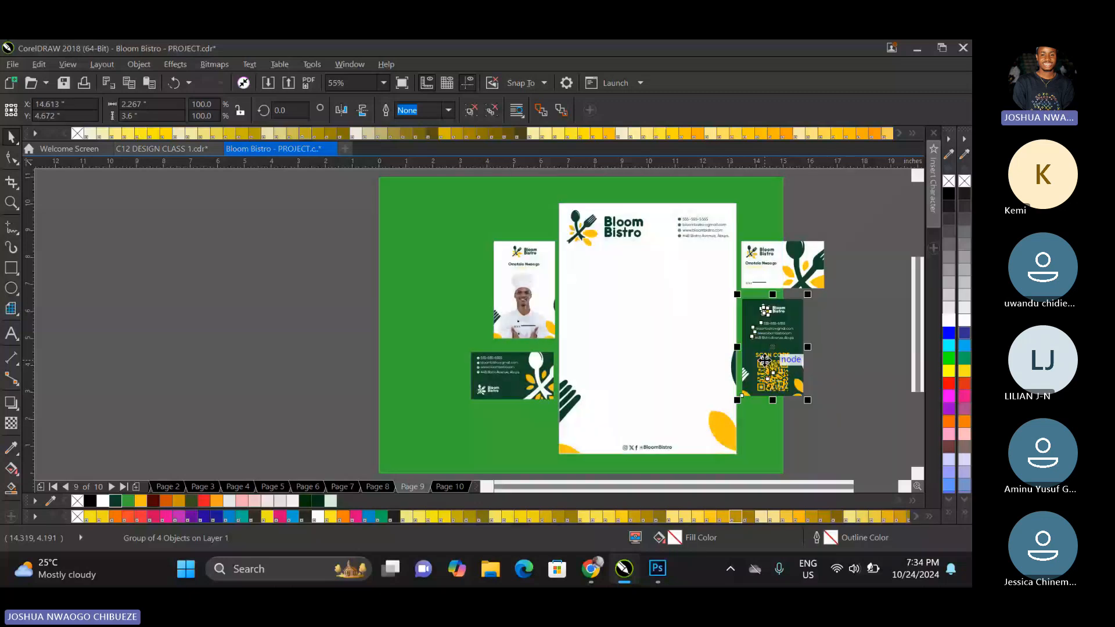
shift+click(771, 279)
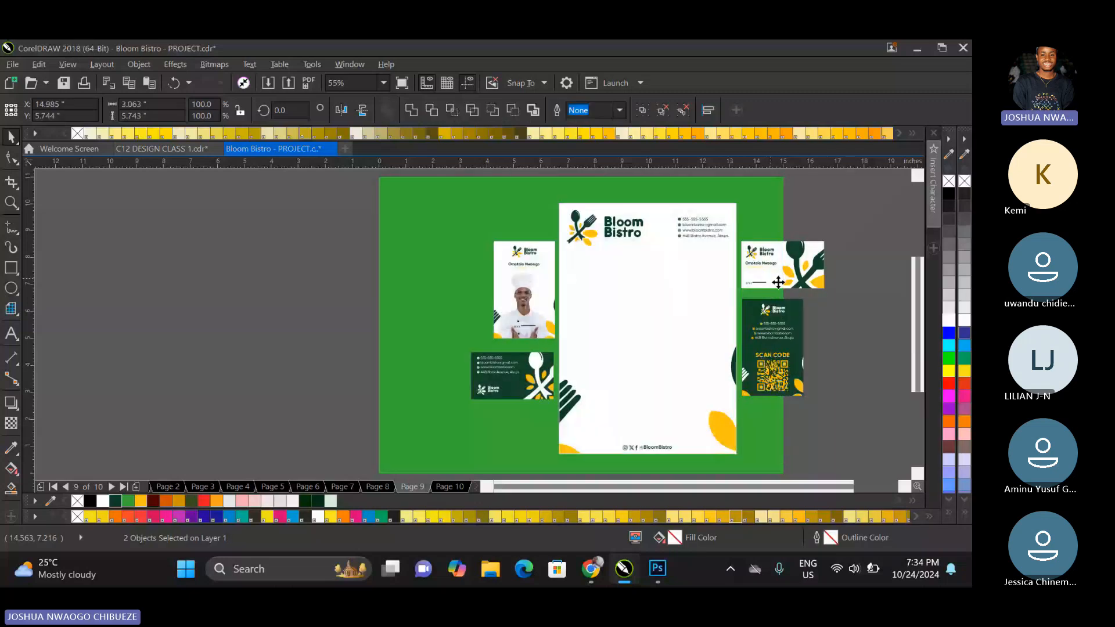
key(l)
click(830, 304)
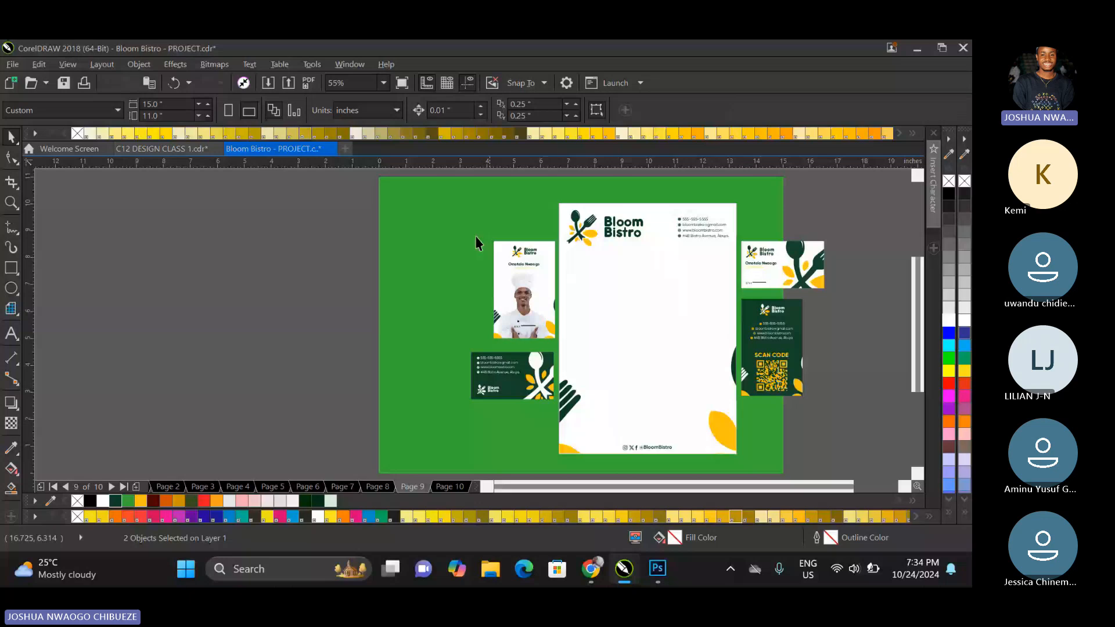
Group the card pair on each side, leave a small gap beside the letterhead, and centre both pairs vertically on it.
drag(341, 227, 561, 423)
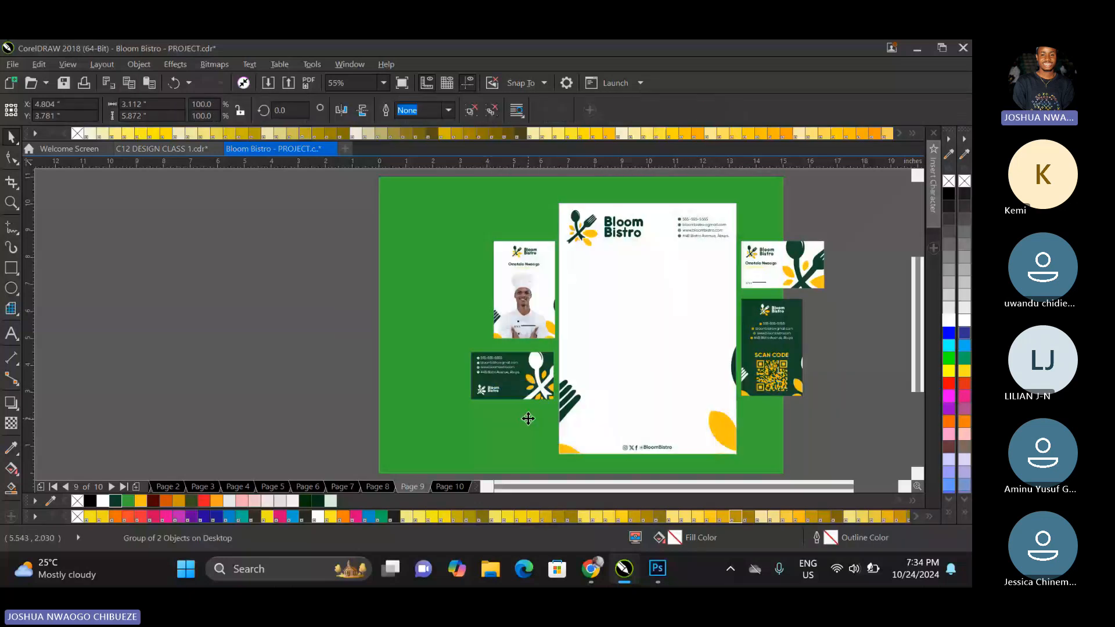
mouse_move(543, 292)
mouse_down()
mouse_move(539, 344)
mouse_move(538, 310)
mouse_up()
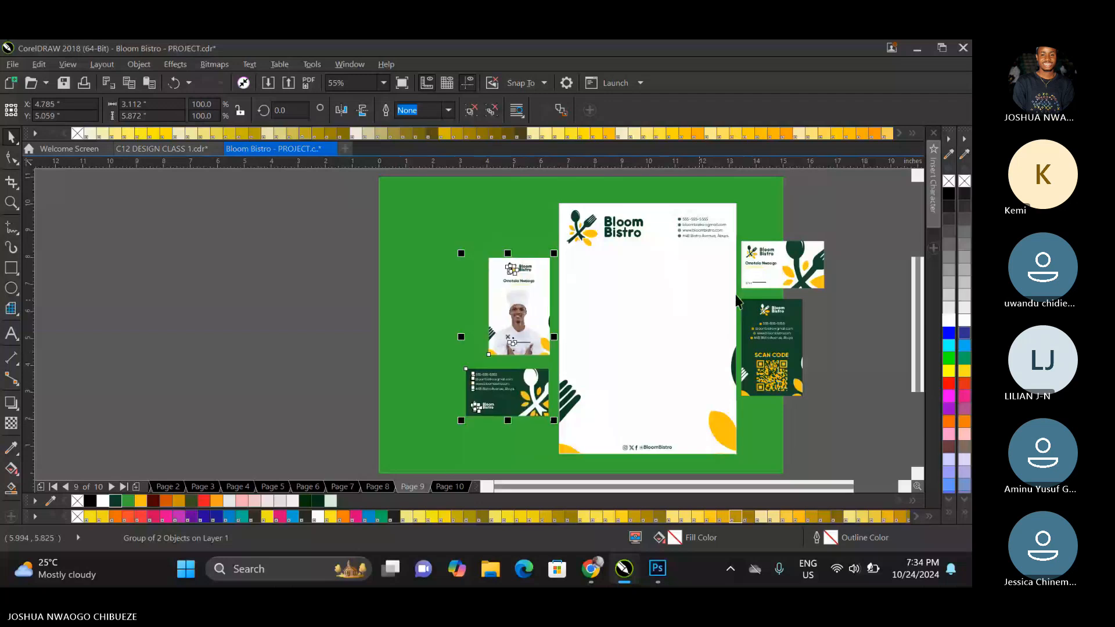
shift+click(628, 299)
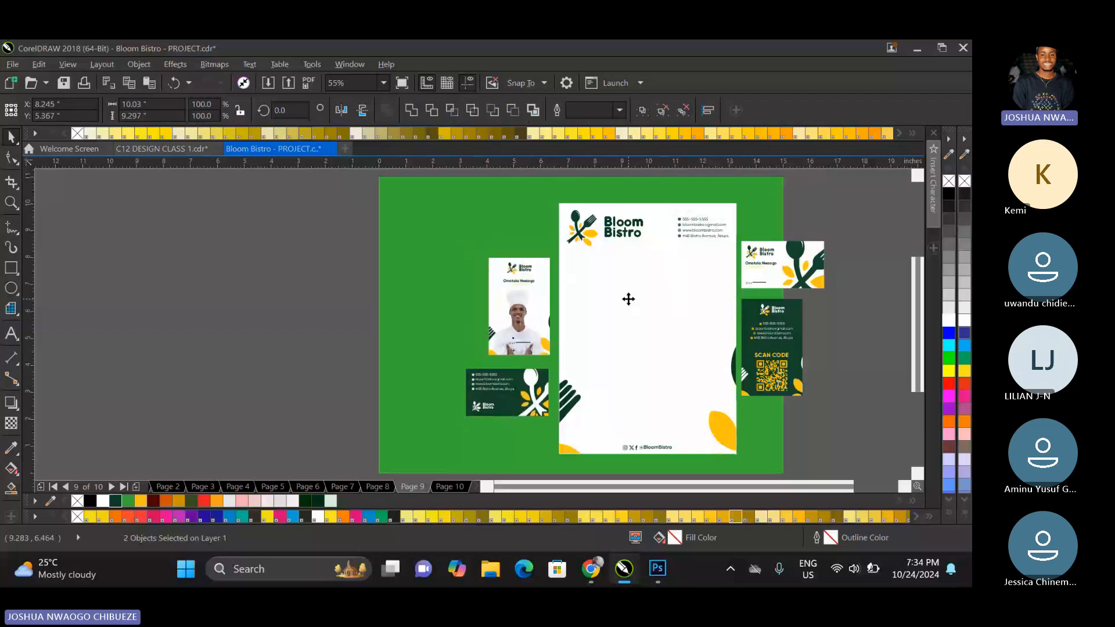
click(759, 278)
drag(861, 228, 733, 423)
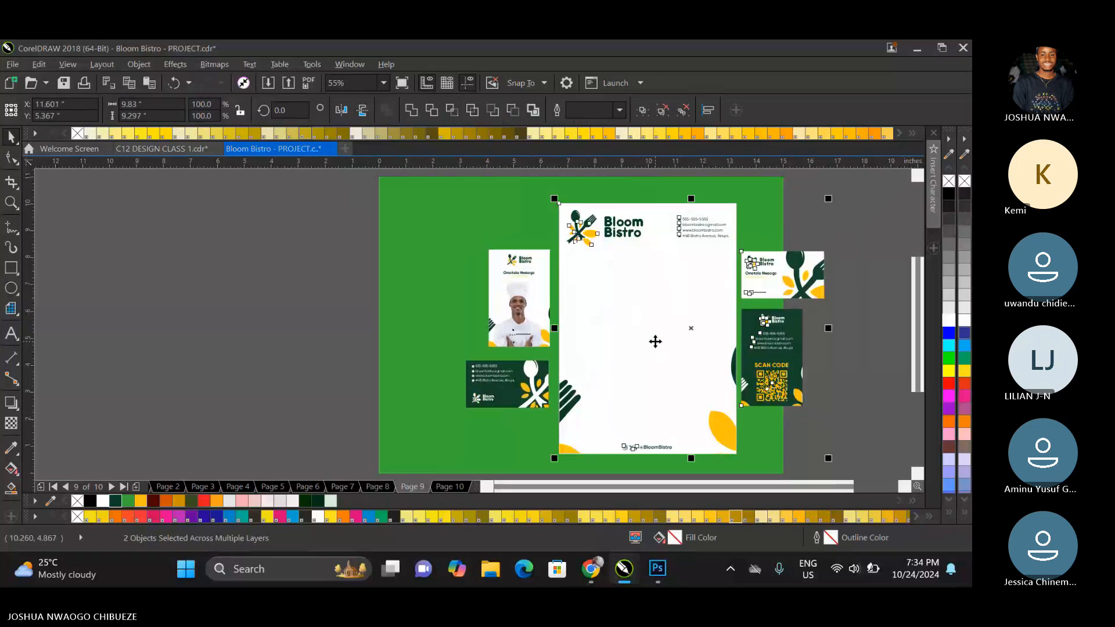
click(713, 297)
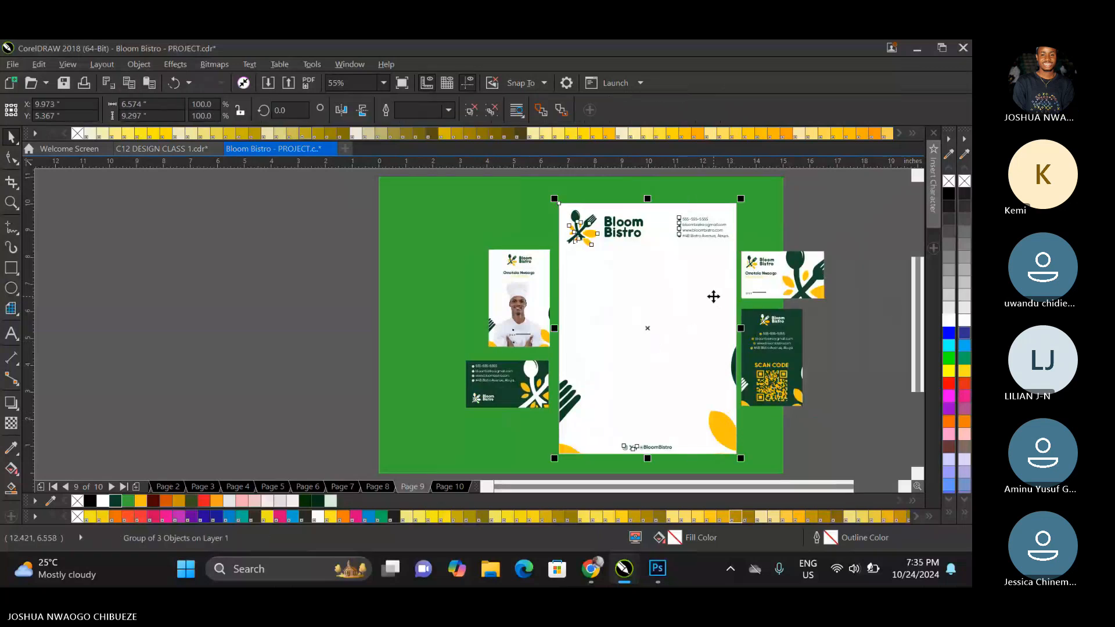
Centre the letterhead and both card groups together on the green page.
click(773, 290)
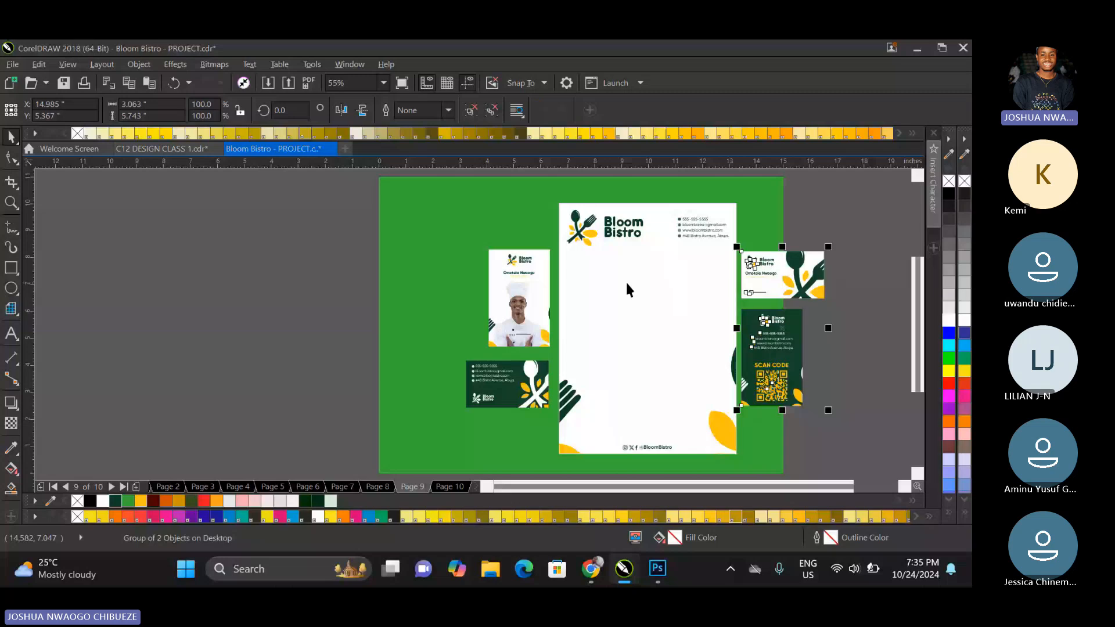
shift+click(521, 304)
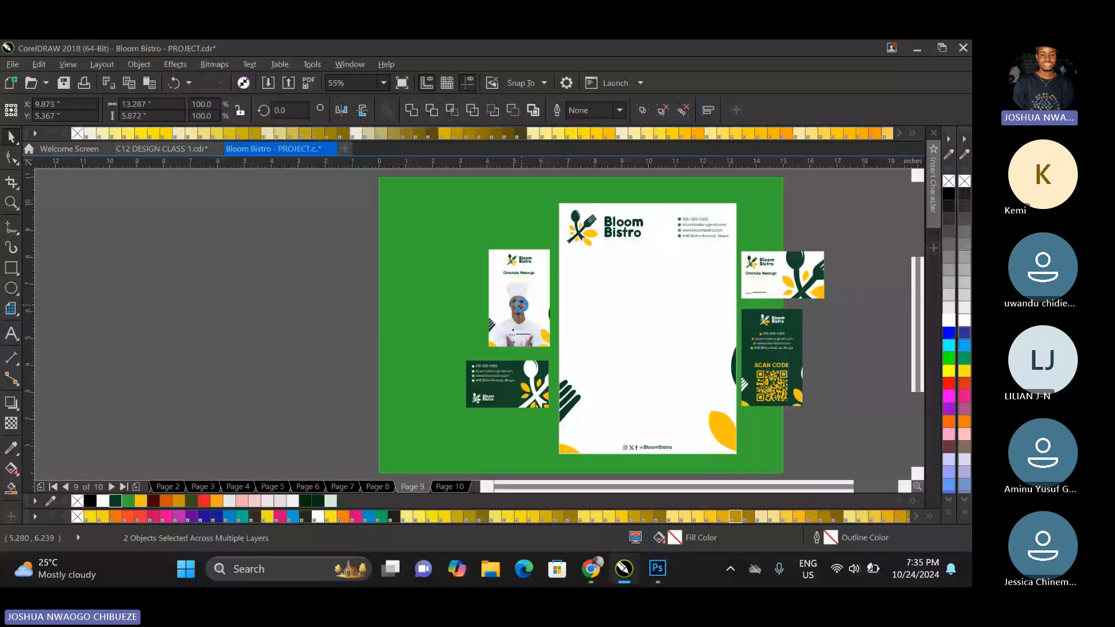
click(625, 247)
click(529, 284)
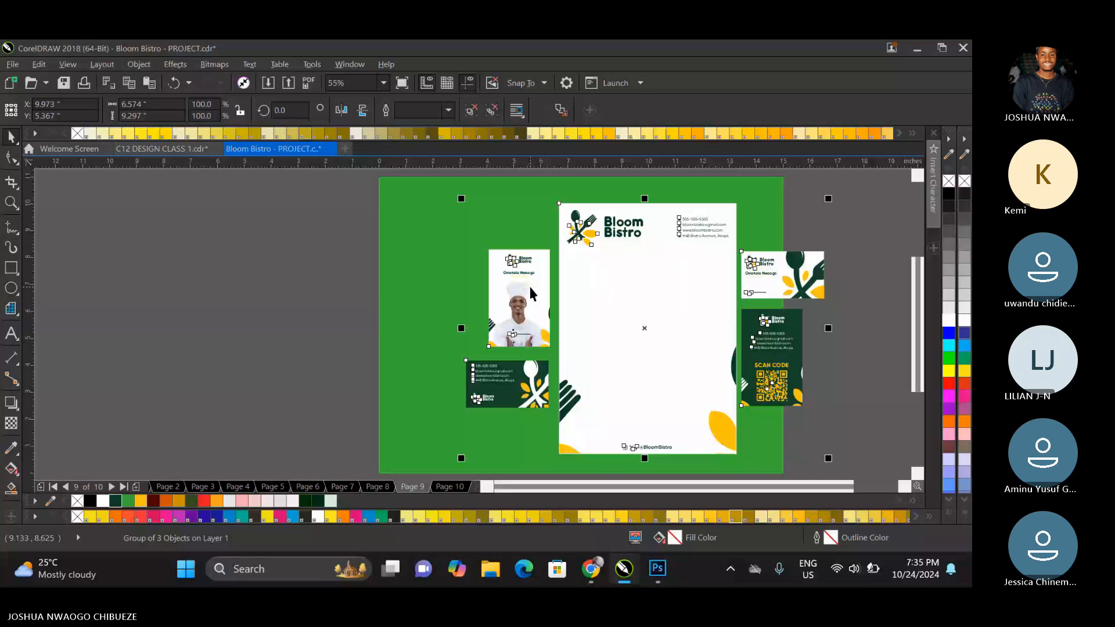
key(p)
Bring the arrangement into view, deselect everything, and examine the finished layout in full-screen preview.
click(383, 83)
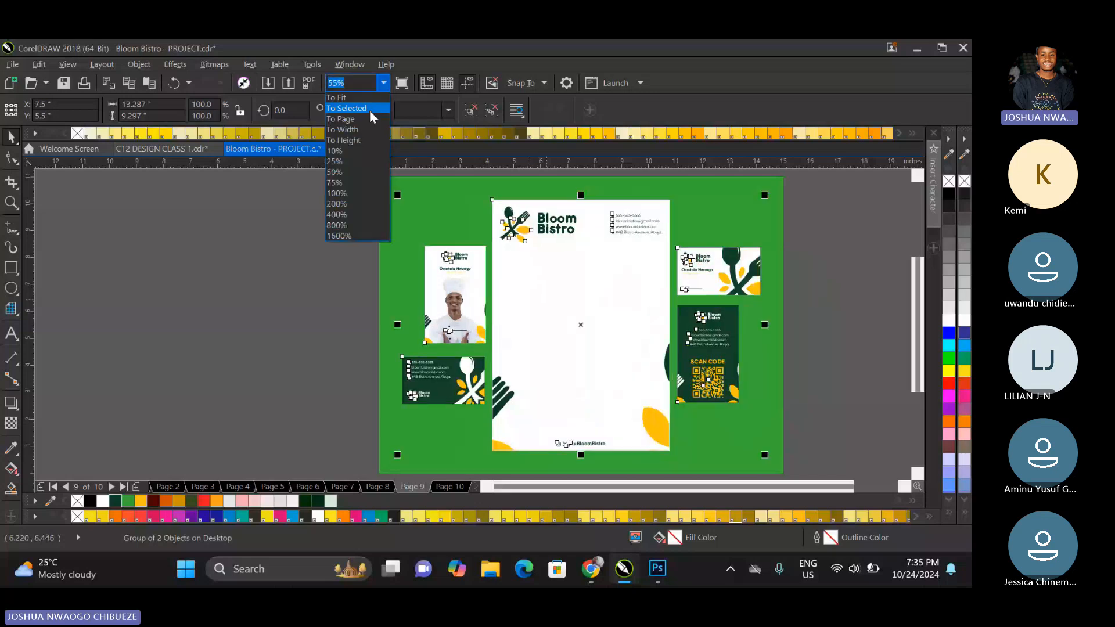
click(369, 109)
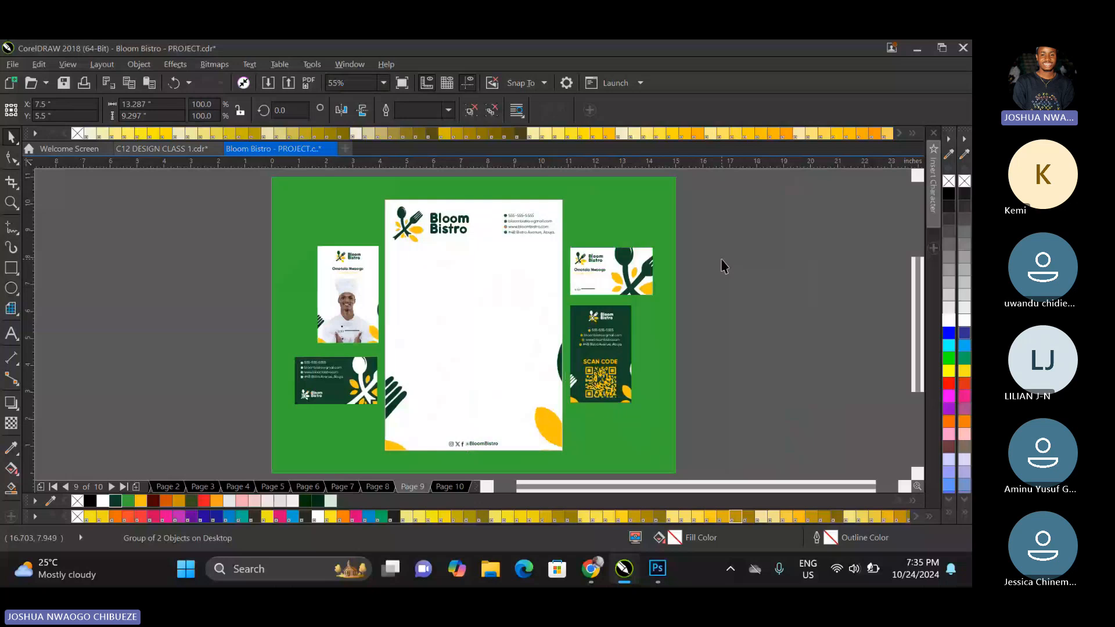
click(723, 267)
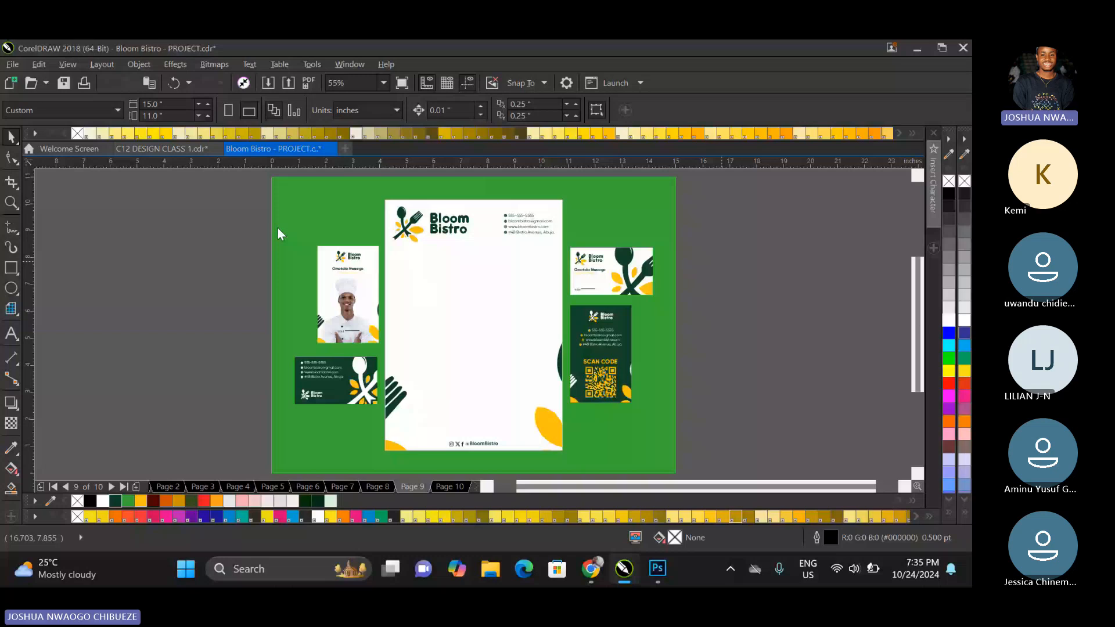
key(F9)
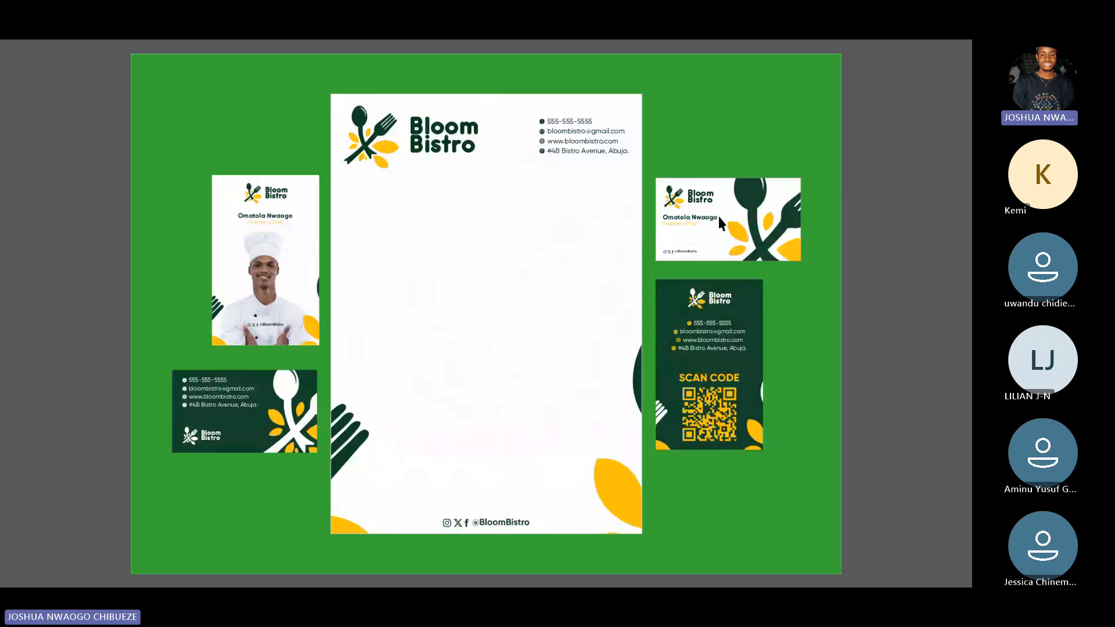
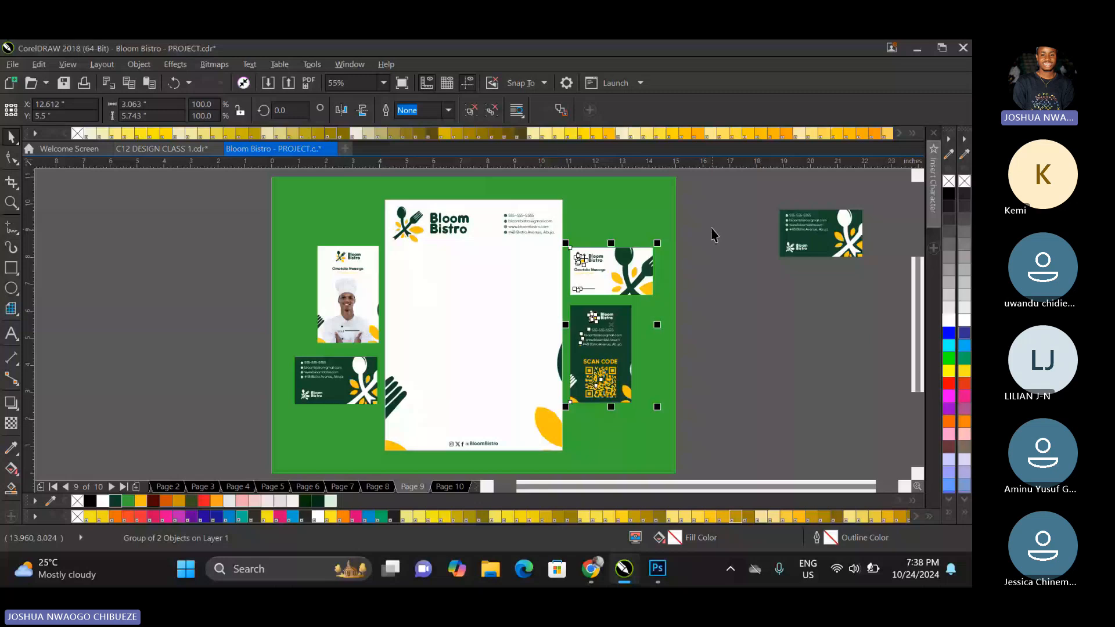
Ungroup the right card pair and group a copy of the white landscape card with the spare green card outside the page.
key(ctrl+u)
click(632, 270)
key(ctrl+d)
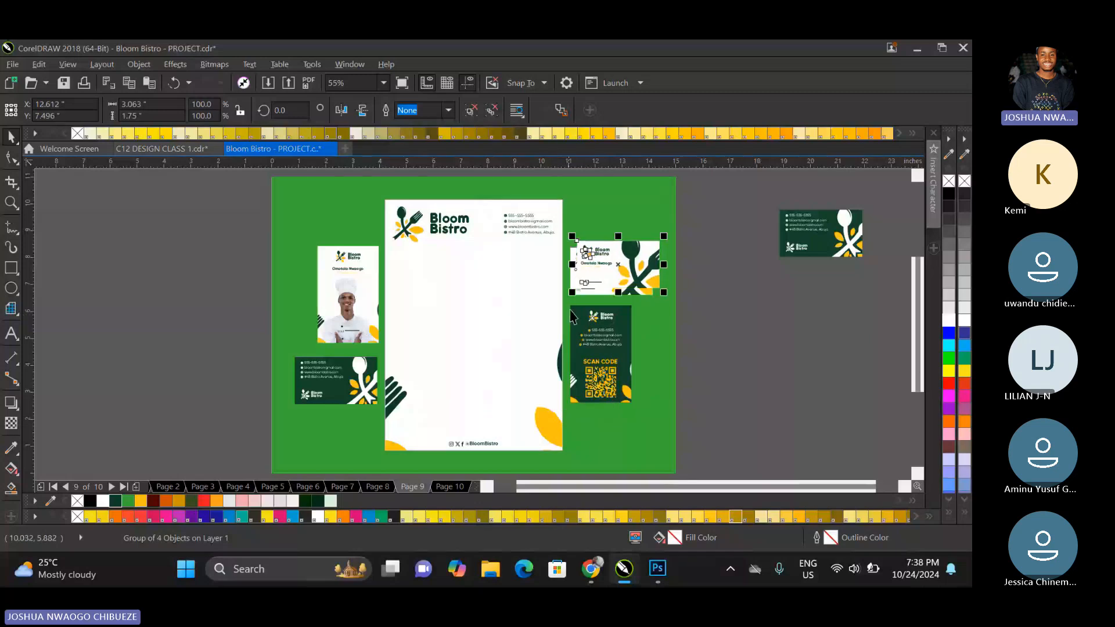
drag(621, 276, 723, 221)
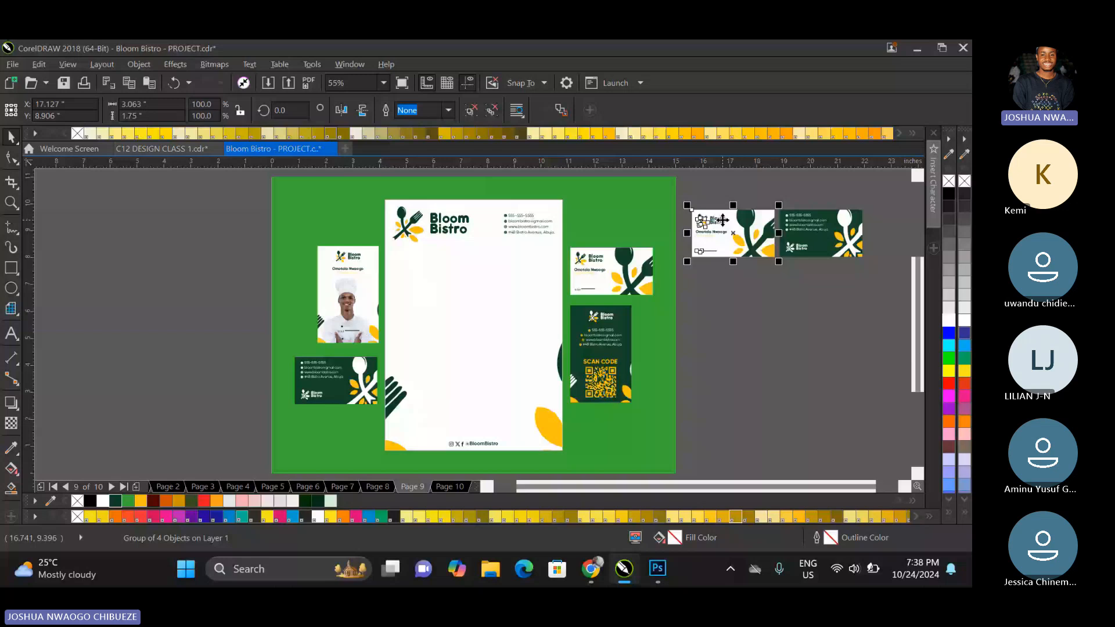
shift+click(791, 225)
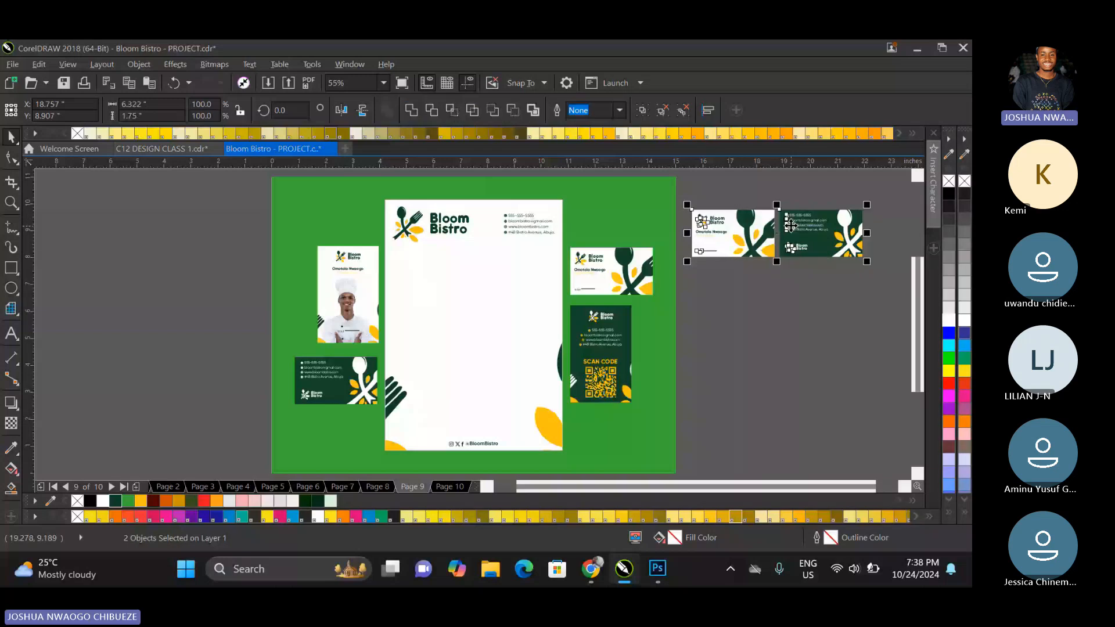
key(ctrl+g)
click(907, 486)
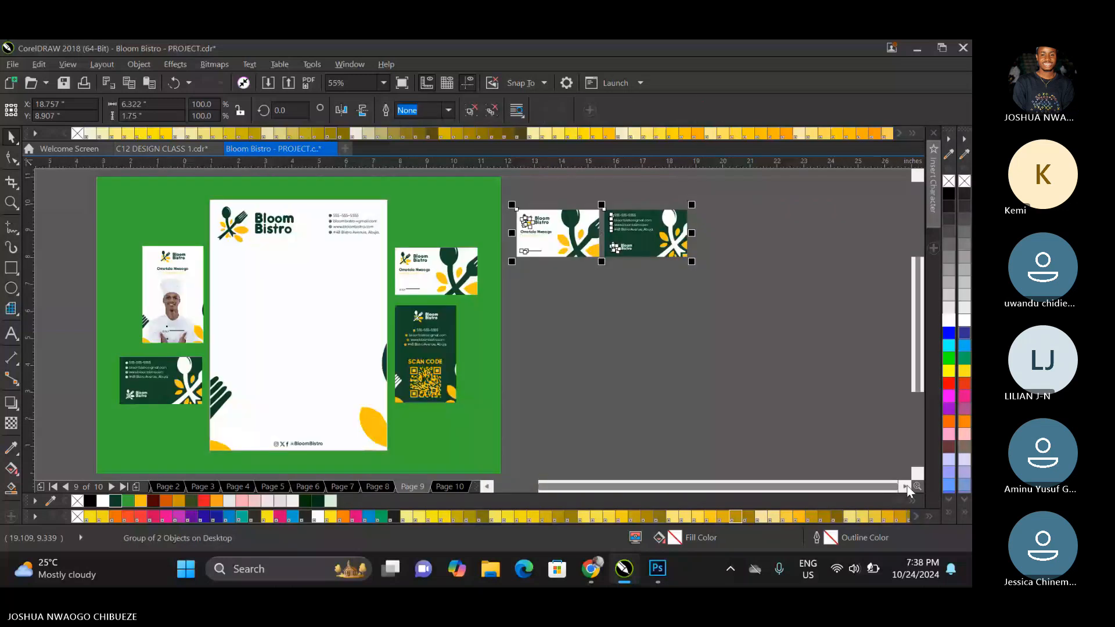
Scale the card pair to about 5.33 inches wide and repeat it horizontally to form a grouped row of four pairs.
drag(691, 262, 661, 260)
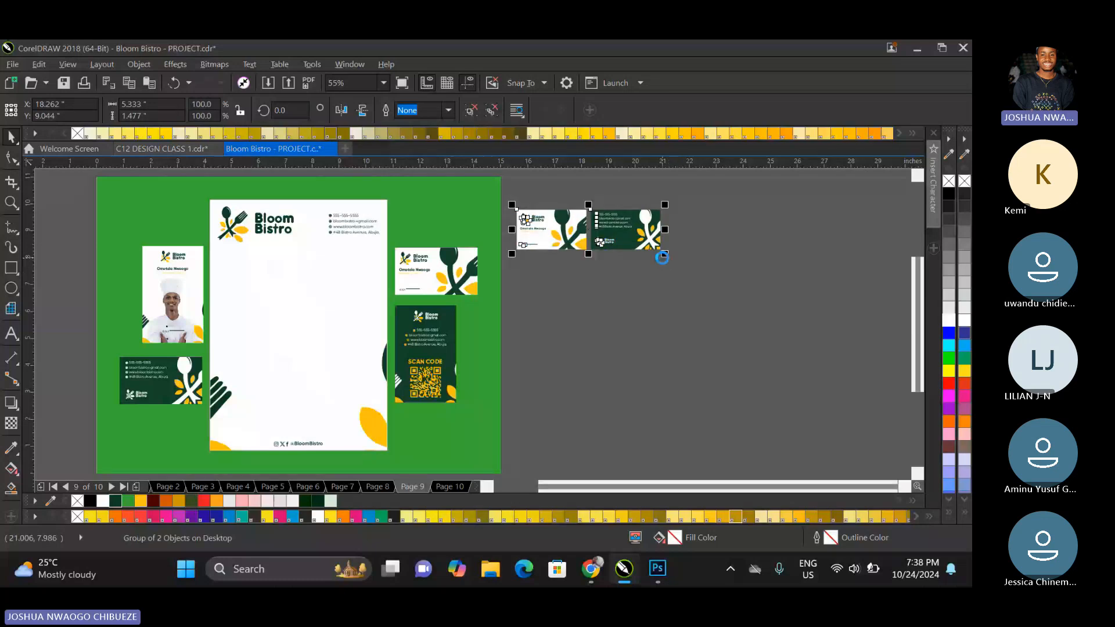
drag(630, 236, 778, 243)
key(ctrl+r)
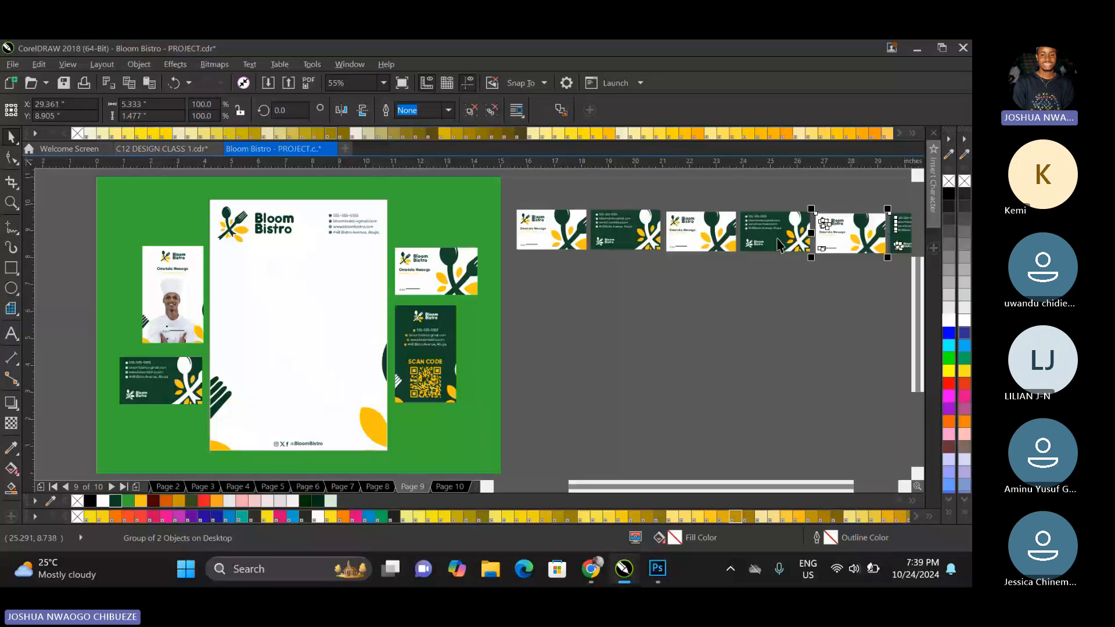
scroll(688, 297, down, 3)
key(ctrl+r)
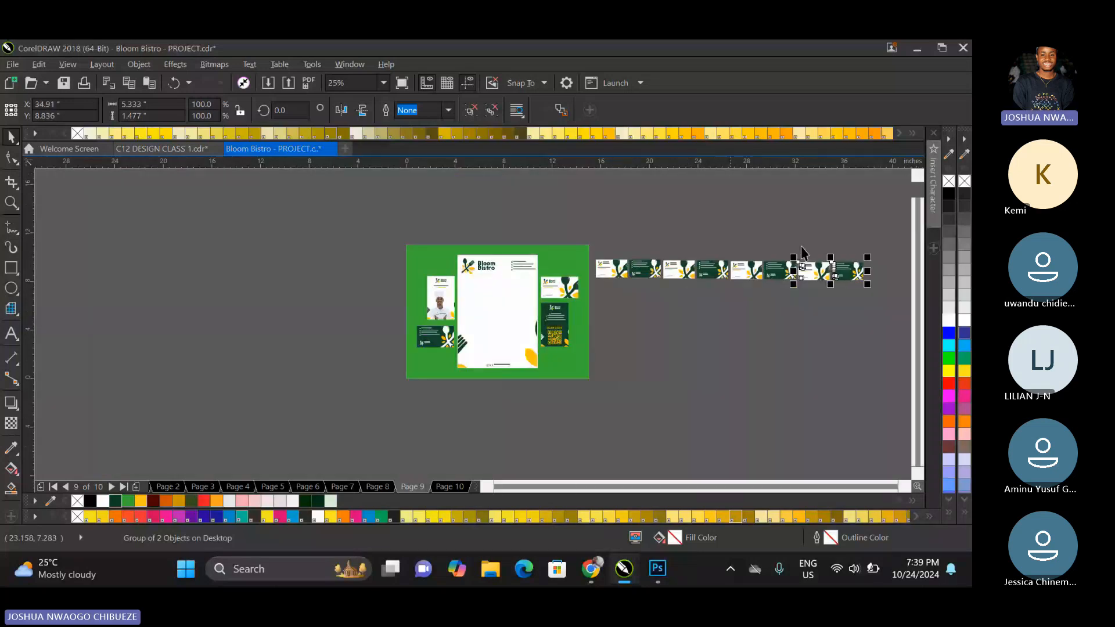
drag(875, 233, 571, 304)
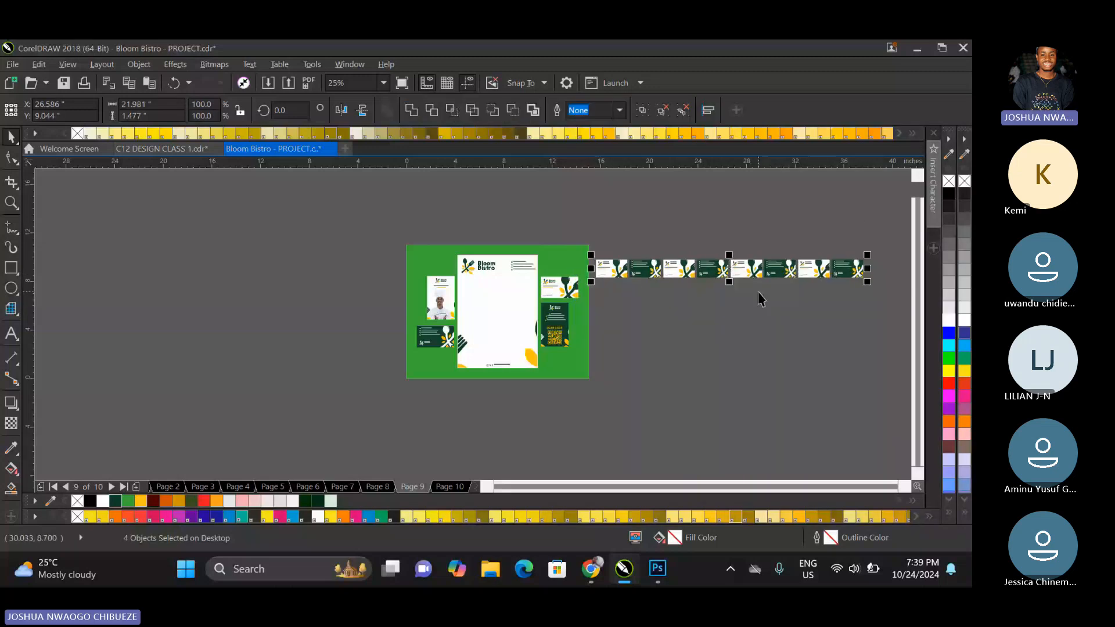
key(ctrl+g)
Copy the card row just beneath the first with a narrow gap, offset slightly left for a staggered pattern.
drag(695, 271, 691, 298)
scroll(691, 297, up, 2)
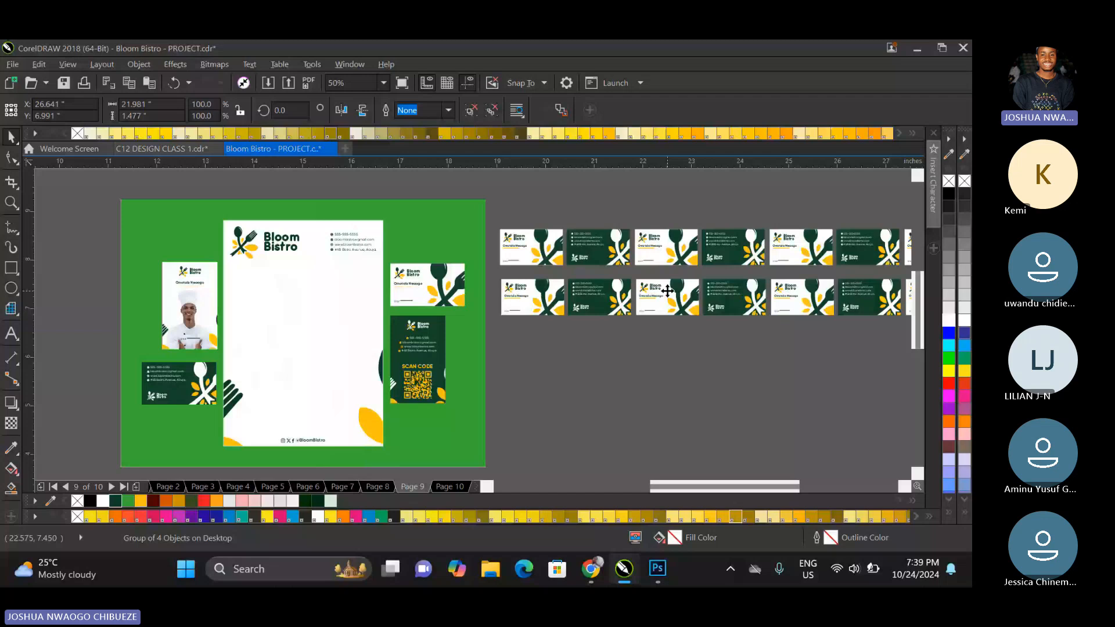
scroll(668, 291, up, 2)
drag(667, 290, 627, 285)
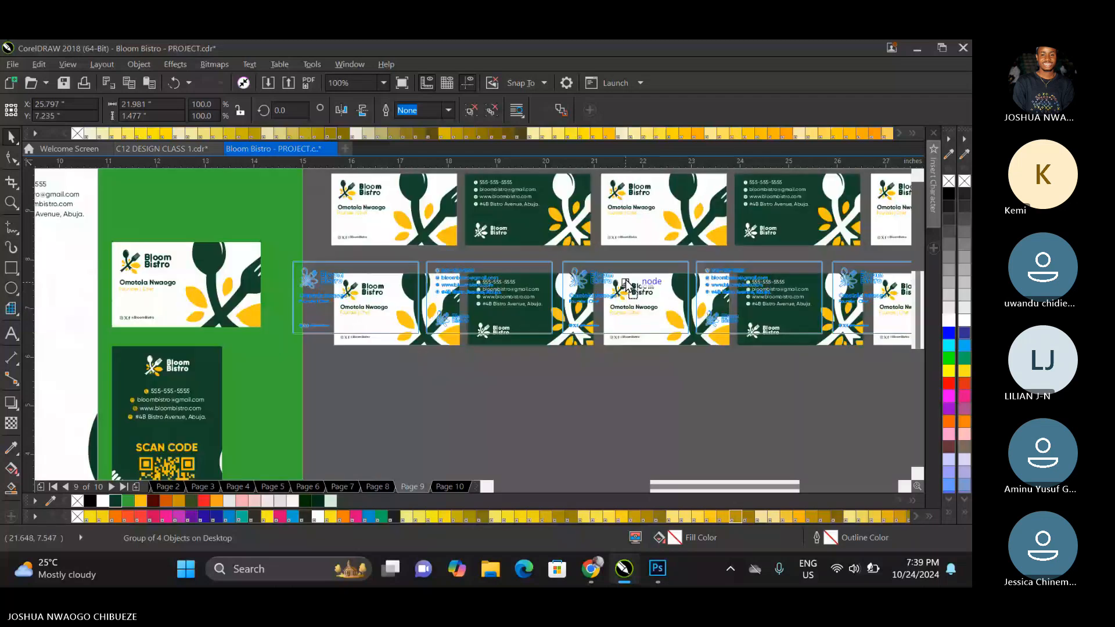
mouse_move(627, 284)
mouse_down()
mouse_move(632, 274)
mouse_move(634, 283)
mouse_up()
scroll(646, 272, down, 4)
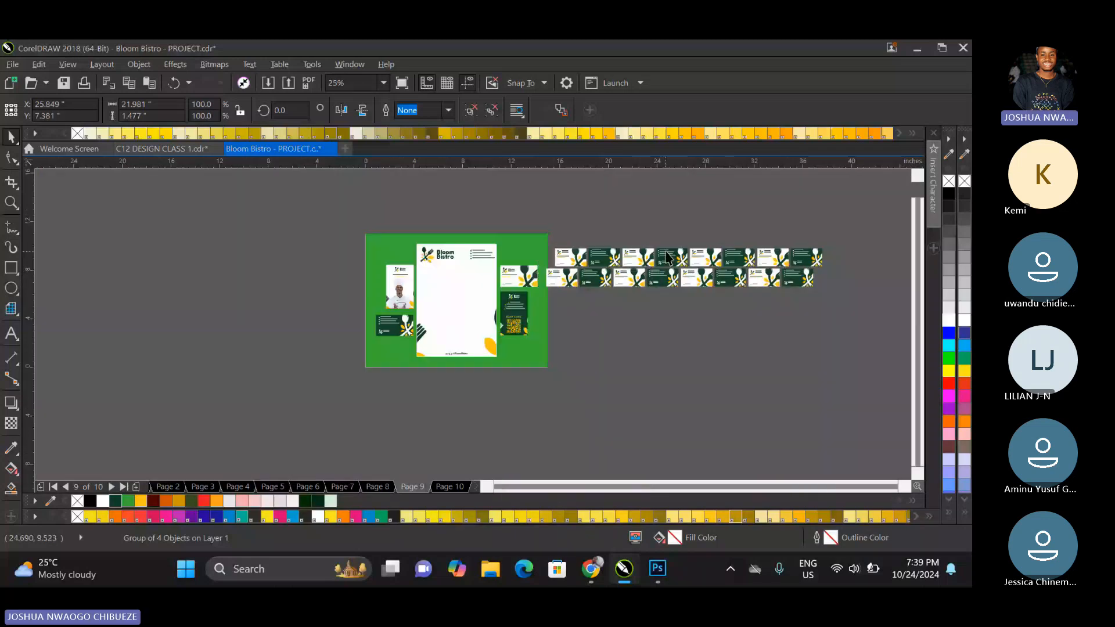
Move both staggered card rows together clear of the green page and group them.
click(666, 251)
drag(666, 251, 669, 257)
click(829, 235)
drag(828, 228, 548, 294)
drag(866, 221, 535, 310)
drag(584, 257, 591, 244)
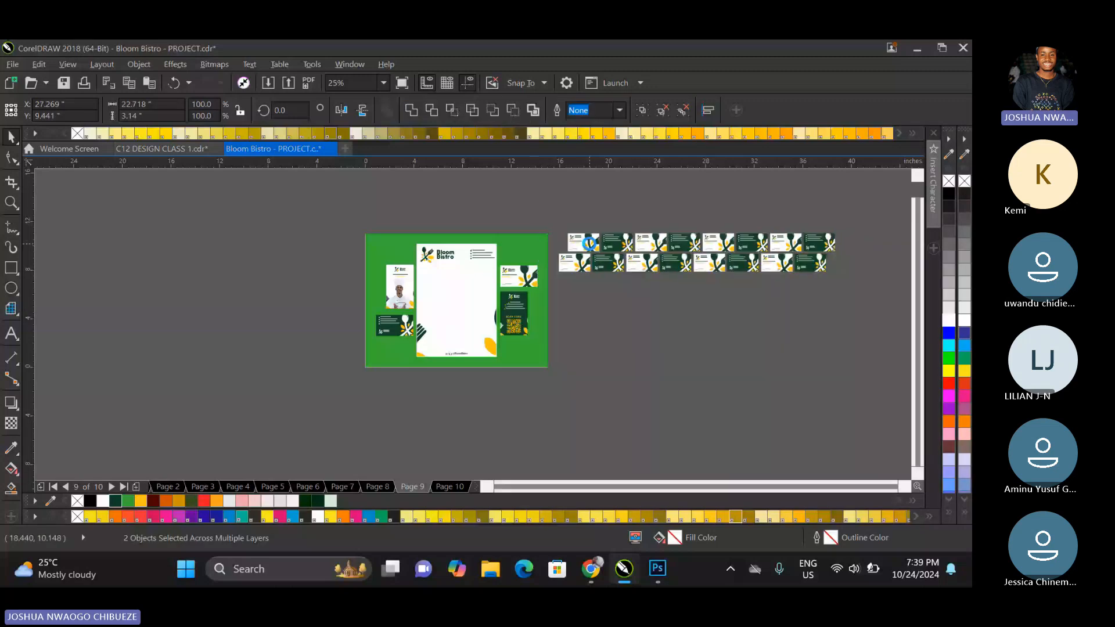
key(ctrl+g)
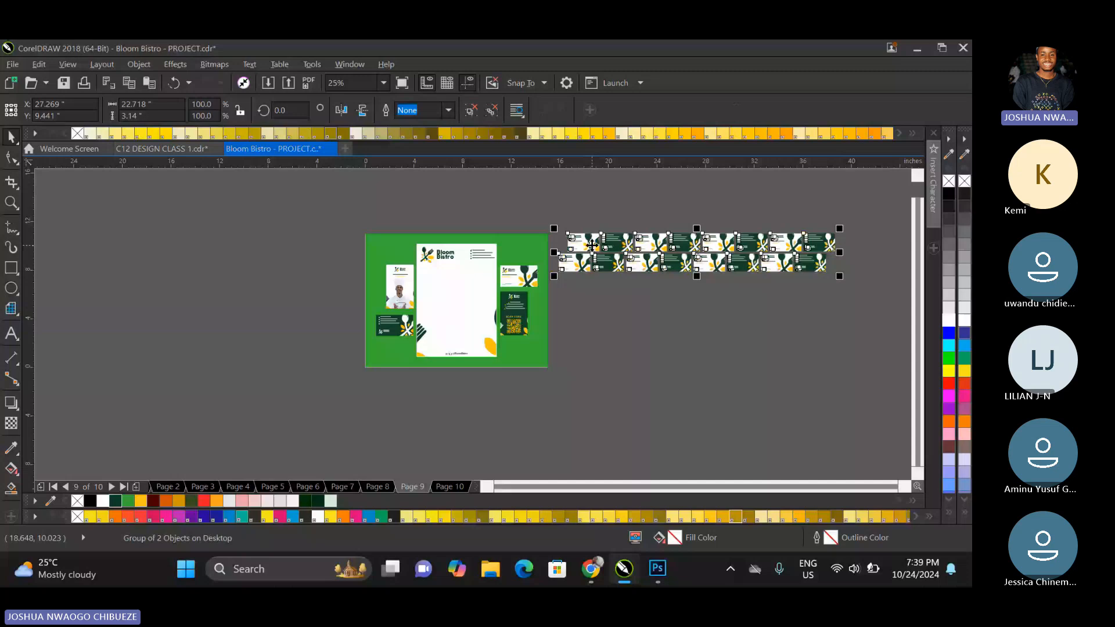
Open page 10 and add a rectangle matching the 15 by 11 inch page.
click(453, 487)
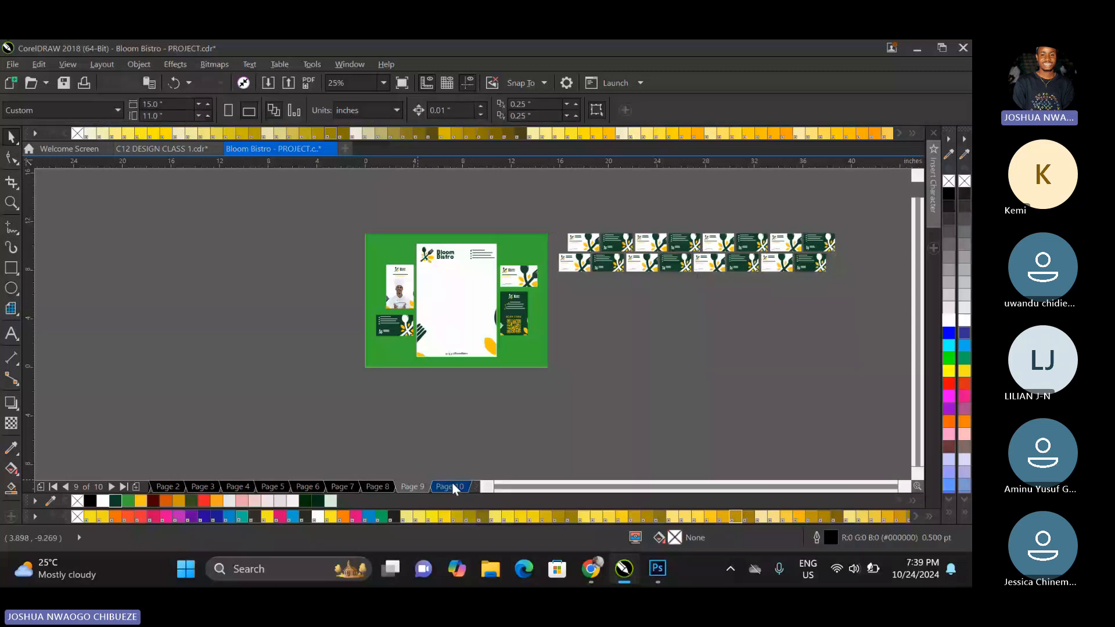
click(452, 486)
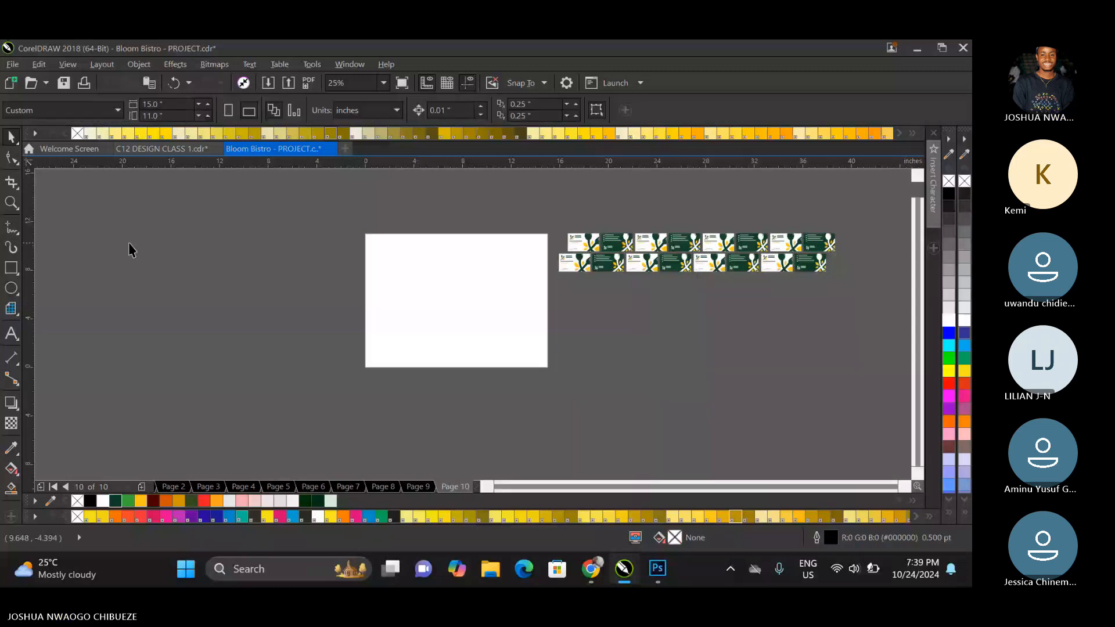
double_click(12, 269)
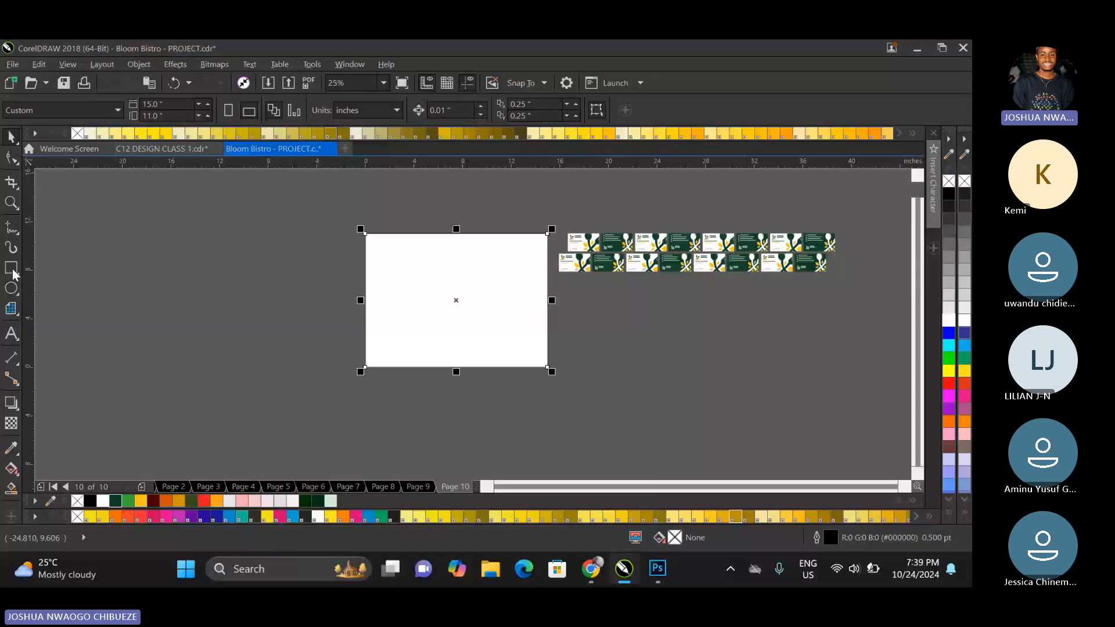
click(649, 262)
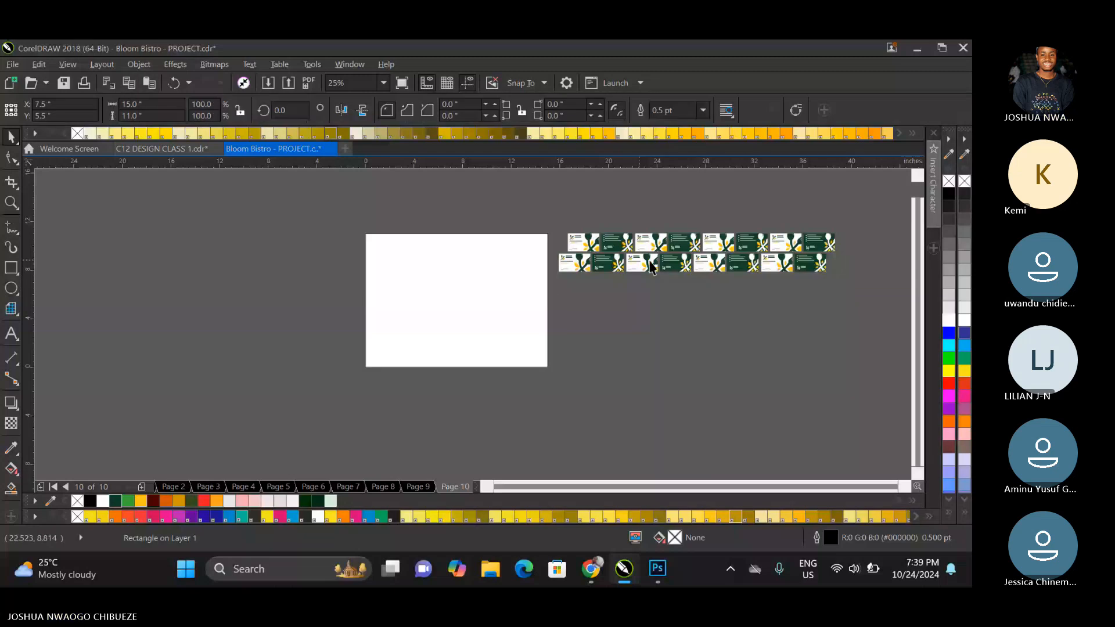
drag(705, 245, 468, 251)
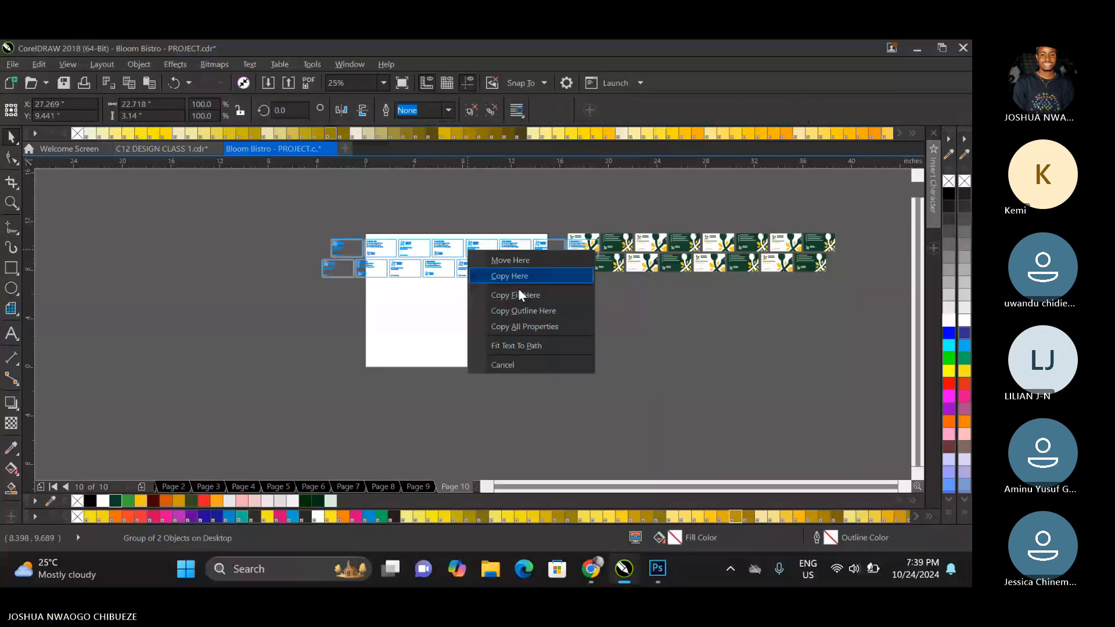
click(525, 326)
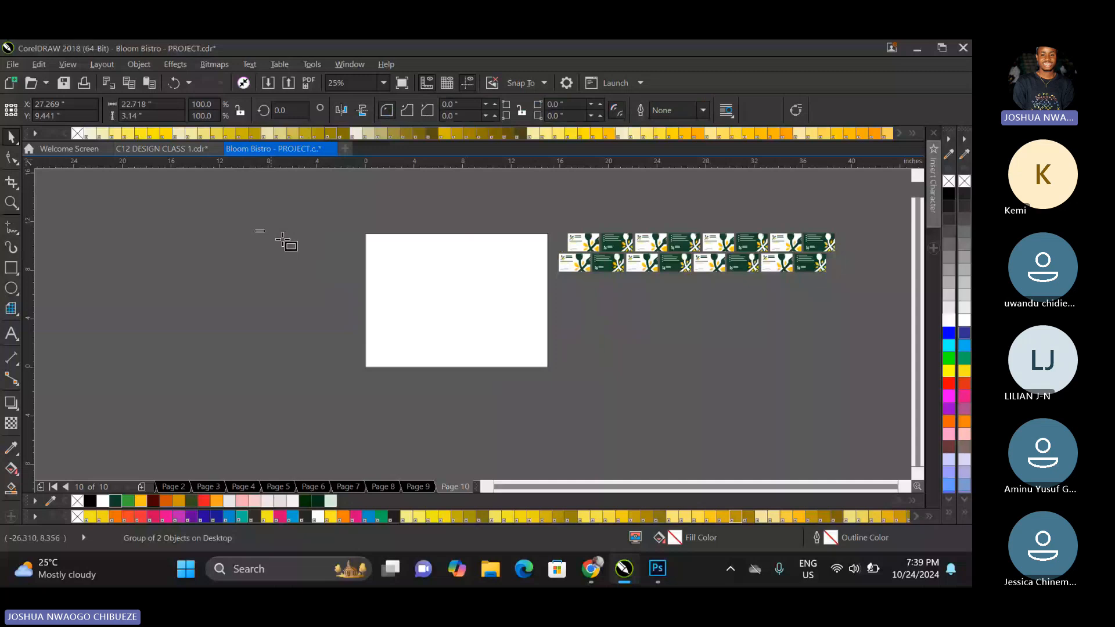
Draw a placeholder rectangle about 7.08 by 4.46 inches beside the page and PowerClip it inside the page-size rectangle.
drag(254, 230, 342, 284)
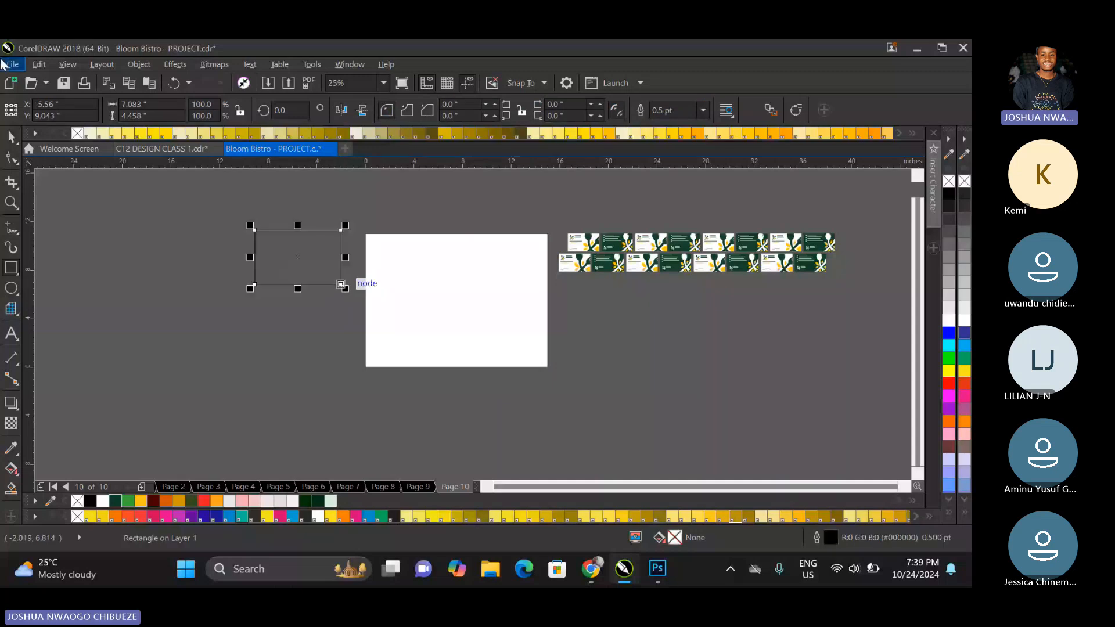
click(10, 137)
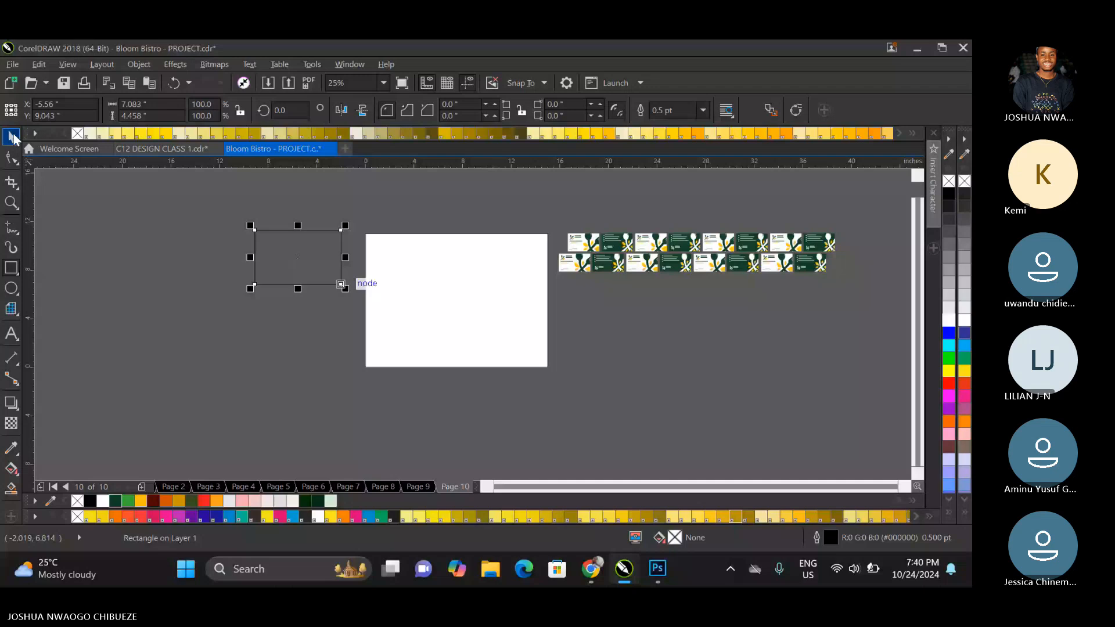
drag(316, 253, 456, 300)
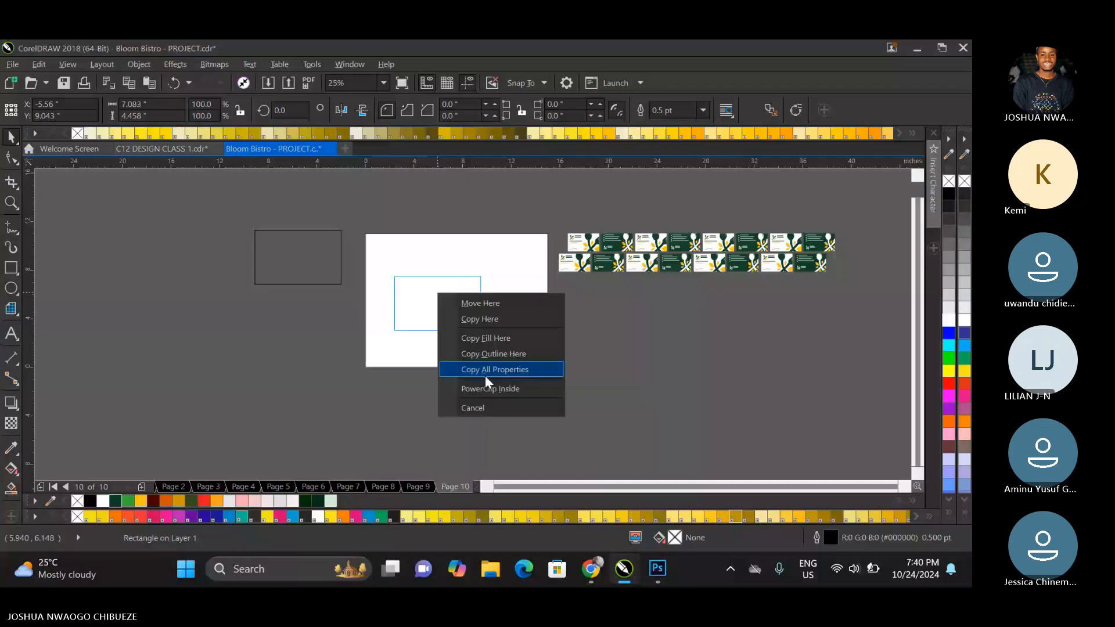
click(488, 388)
Replace the placeholder rectangle inside the page's PowerClip frame with the grouped card rows.
click(577, 308)
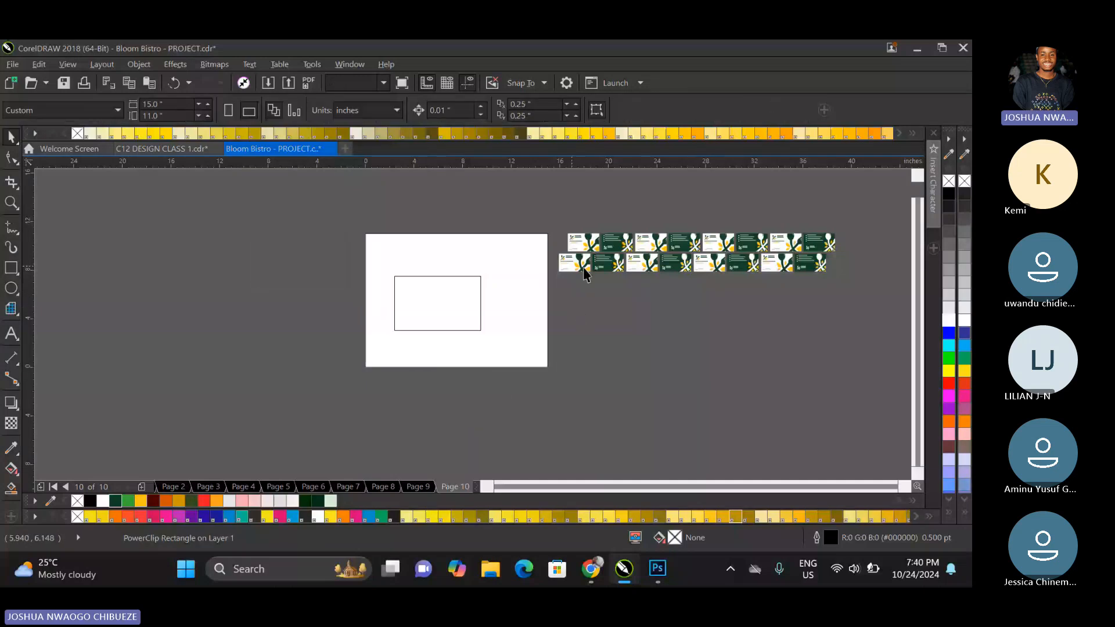
click(584, 273)
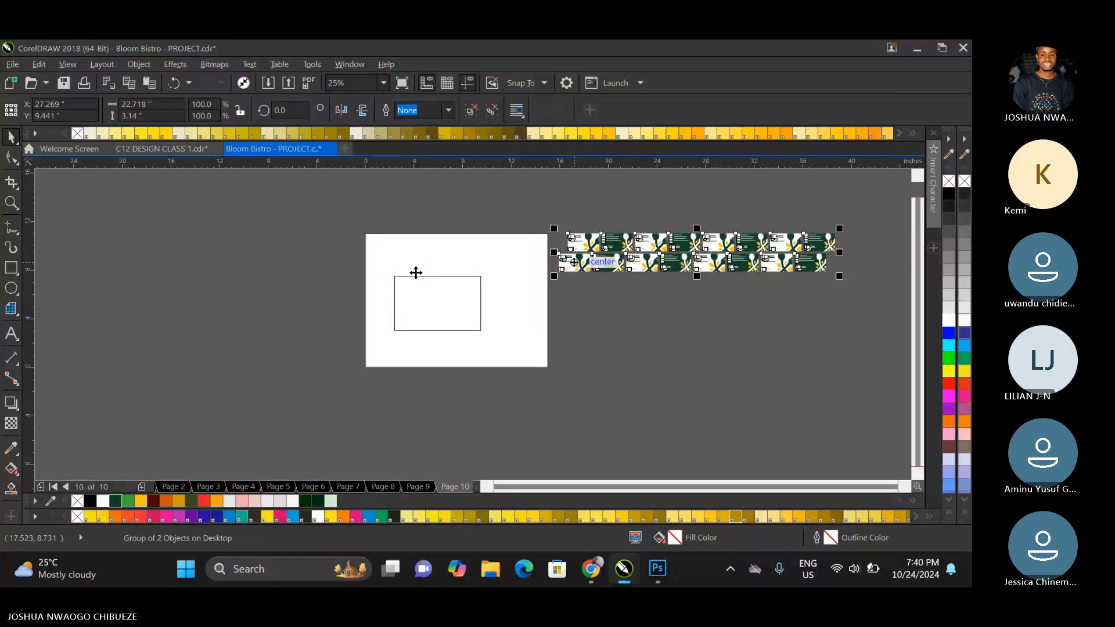
click(423, 271)
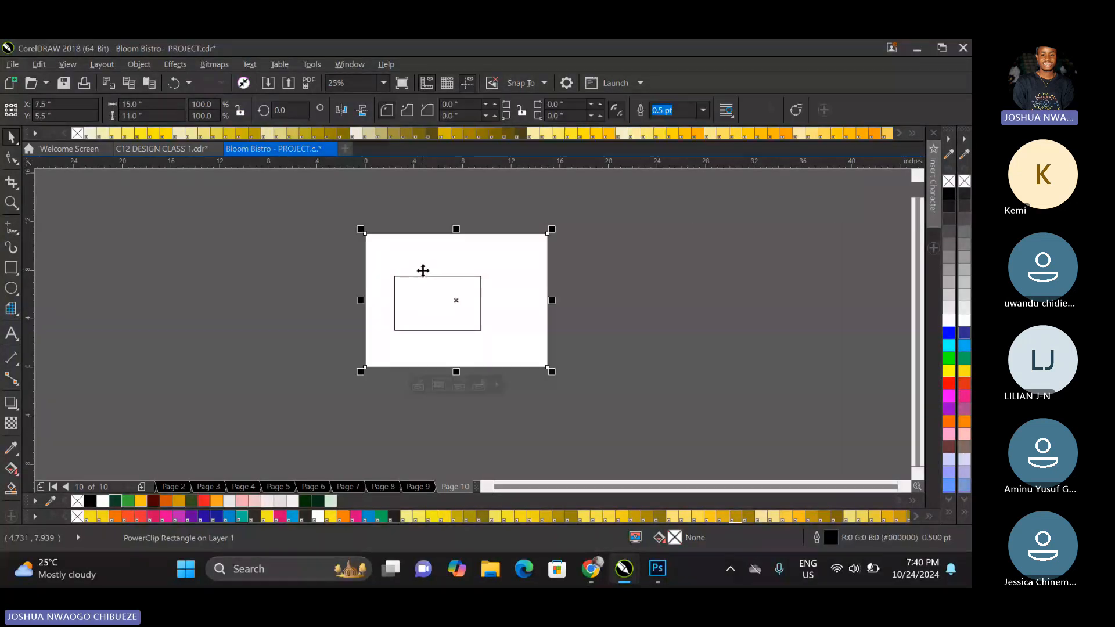
double_click(423, 271)
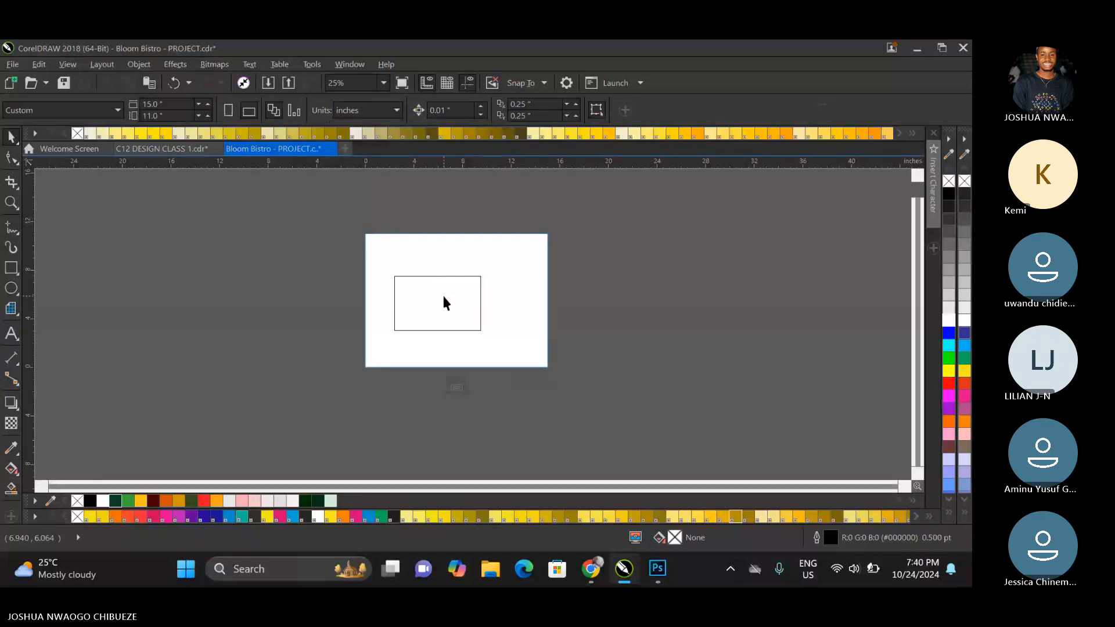
click(443, 297)
key(Delete)
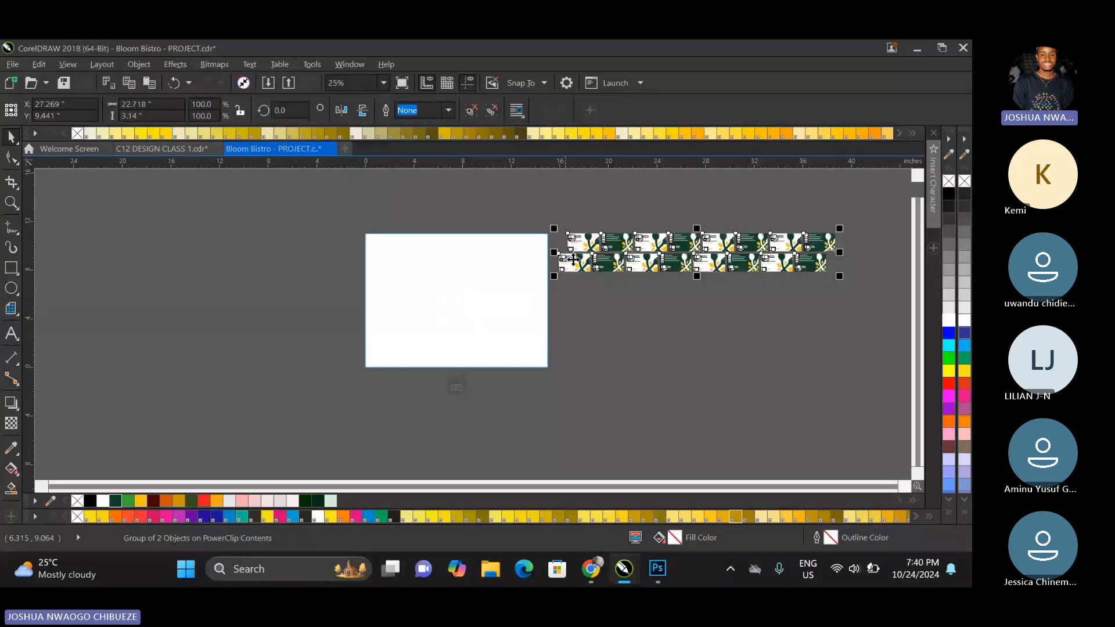
Place the card rows across the page's upper edge and repeat them downward, each copy offset left, until eight rows cover the page.
drag(573, 259, 353, 257)
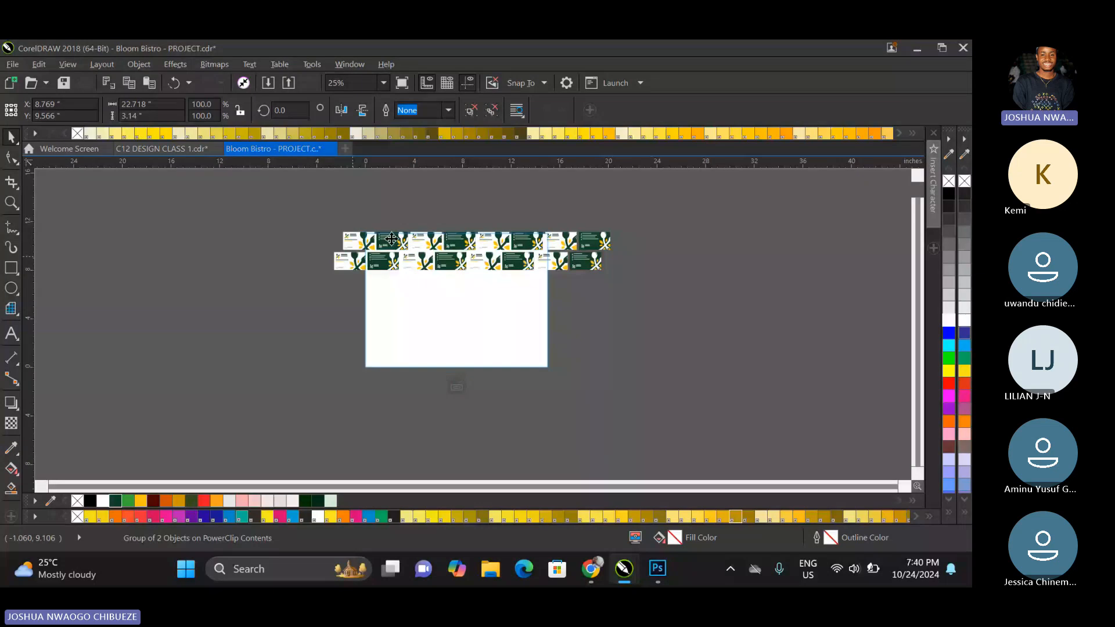
key(ctrl+d)
drag(393, 236, 382, 279)
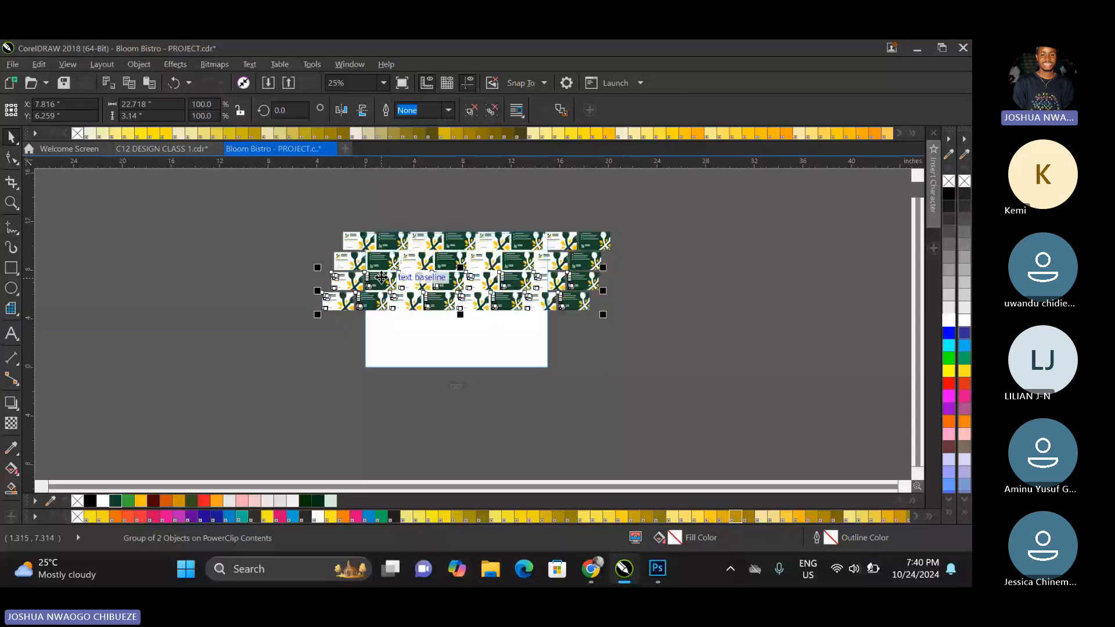
click(650, 284)
key(ctrl+r)
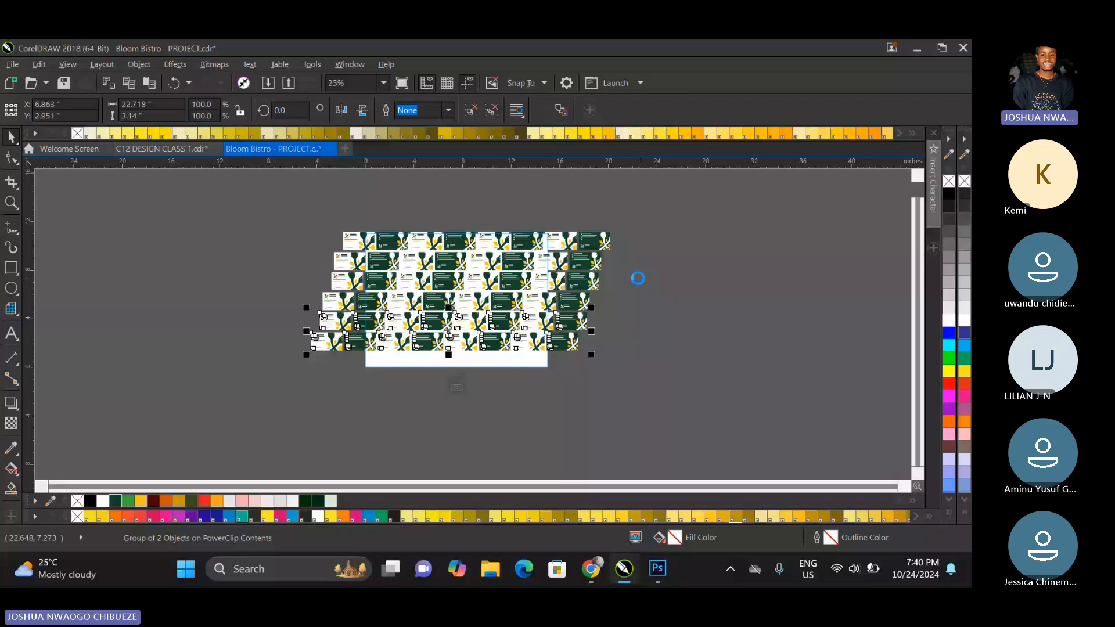
click(636, 267)
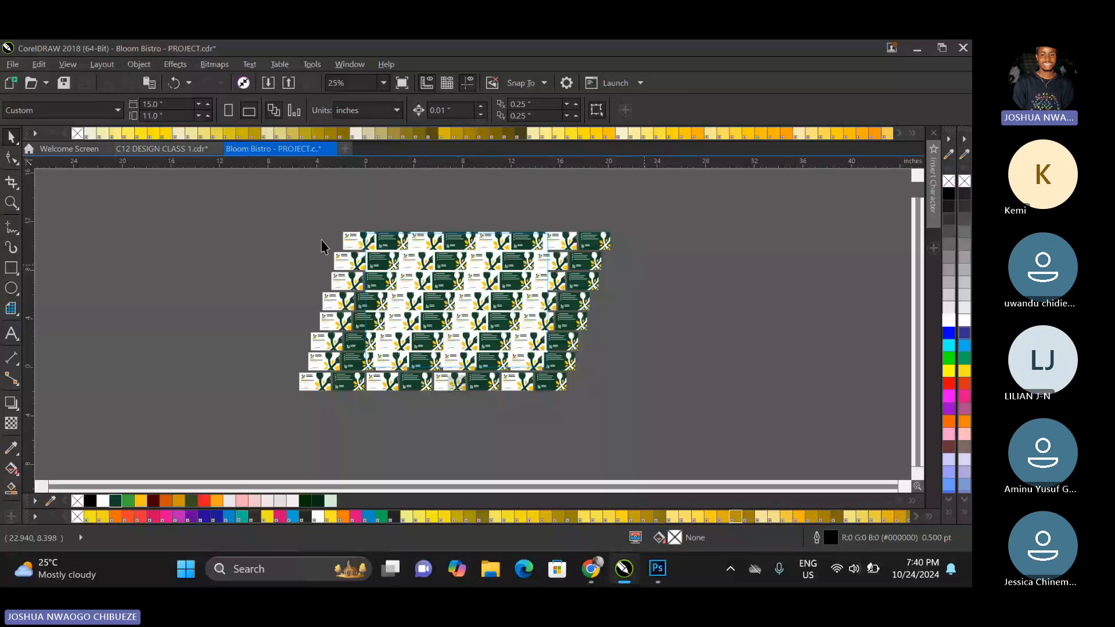
Group all the card rows inside the PowerClip frame and rotate the group about 9.8 degrees counterclockwise.
key(ctrl+a)
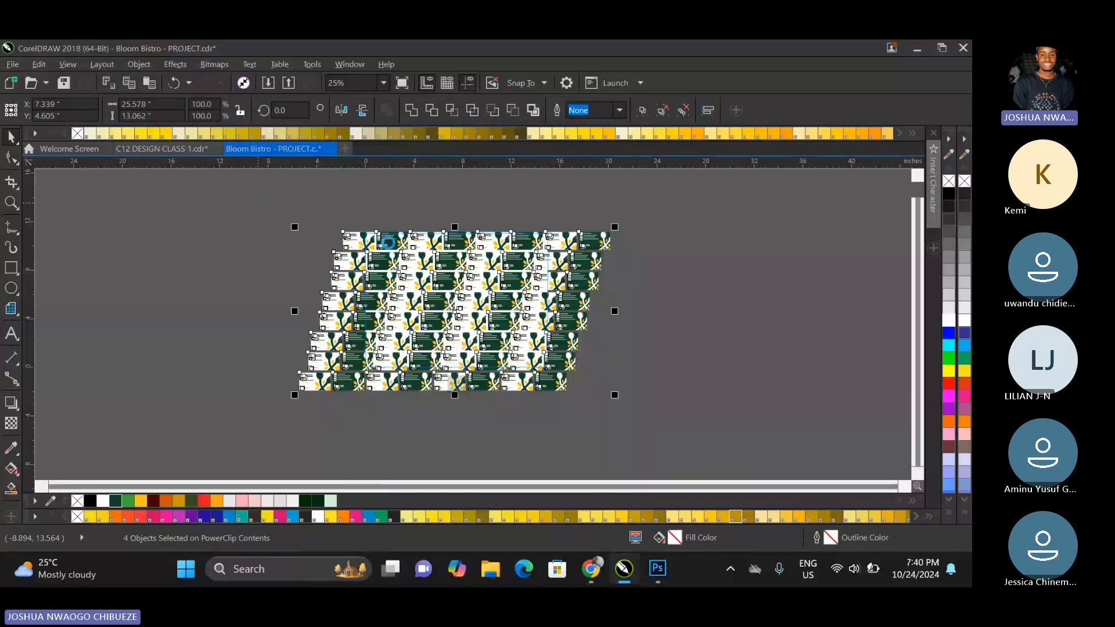
key(ctrl+g)
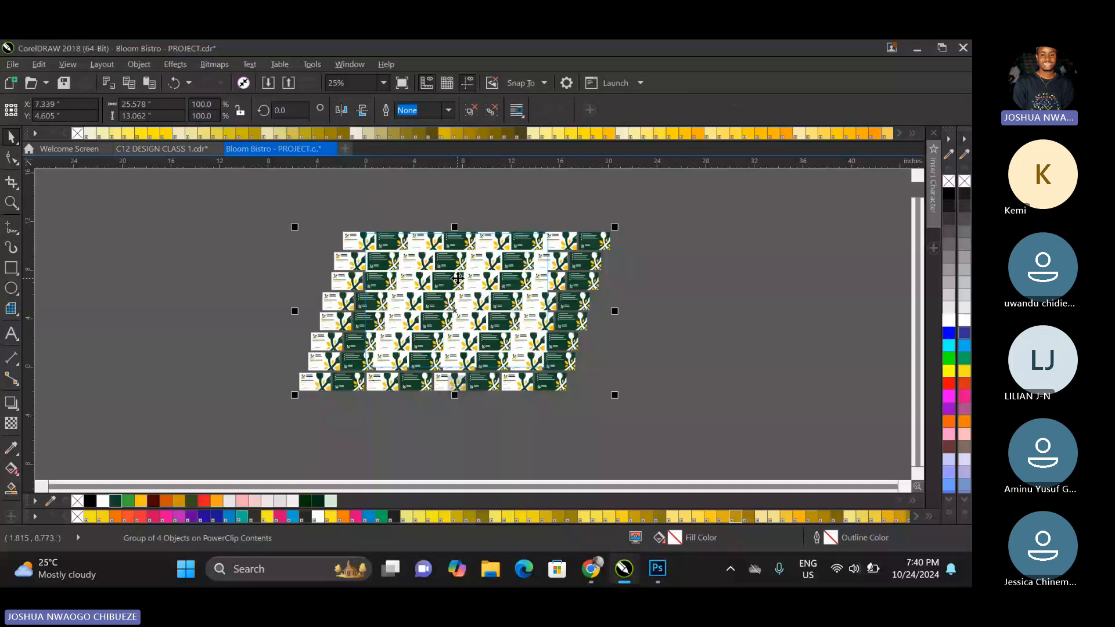
click(459, 279)
click(459, 282)
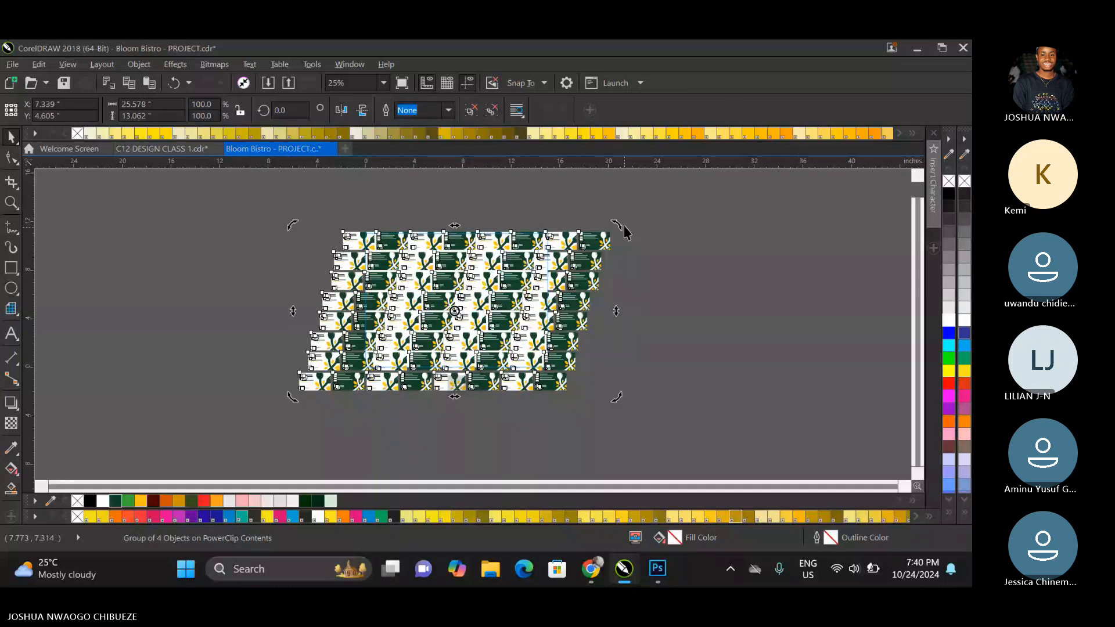
drag(624, 228, 610, 197)
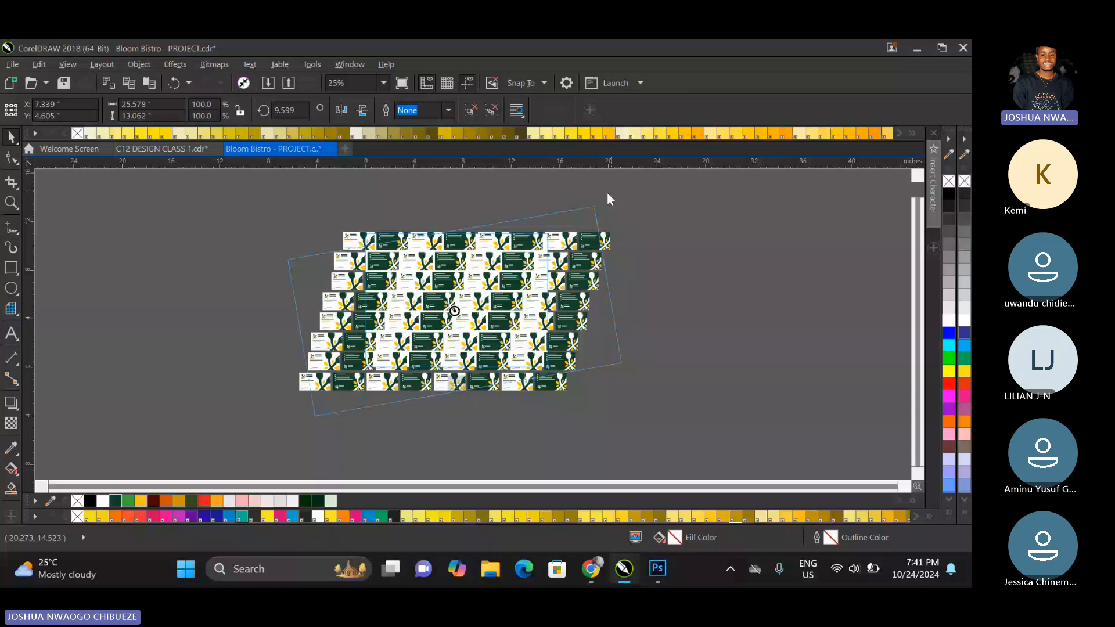
drag(605, 193, 604, 190)
drag(605, 191, 604, 192)
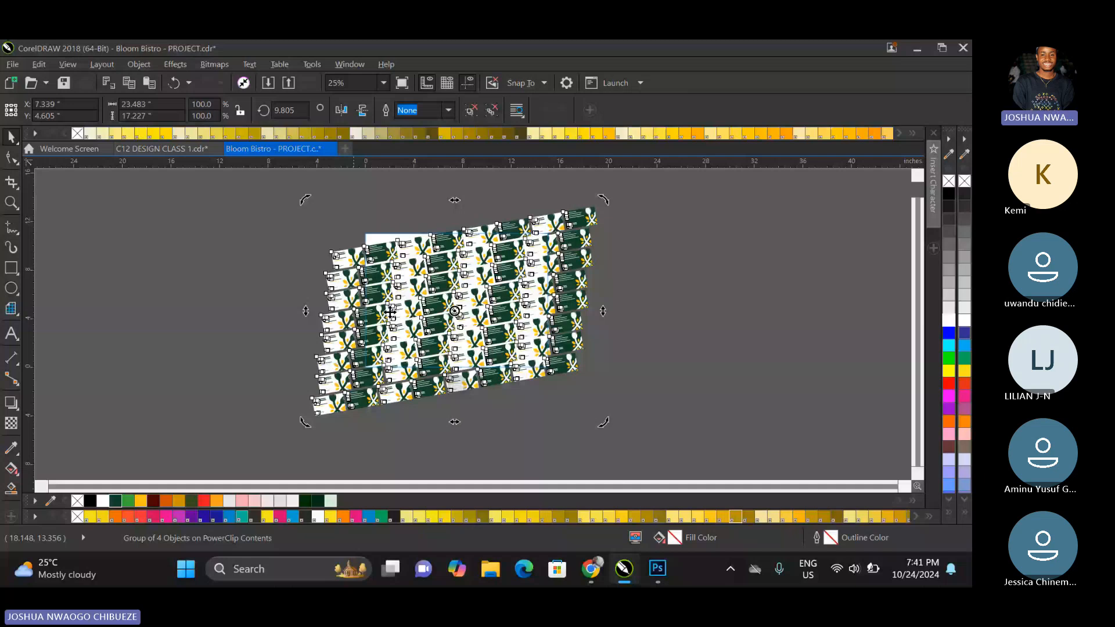
Enlarge the tilted card group to about 27.38 by 20.09 inches from its centre and finish editing the PowerClip.
drag(586, 202, 632, 184)
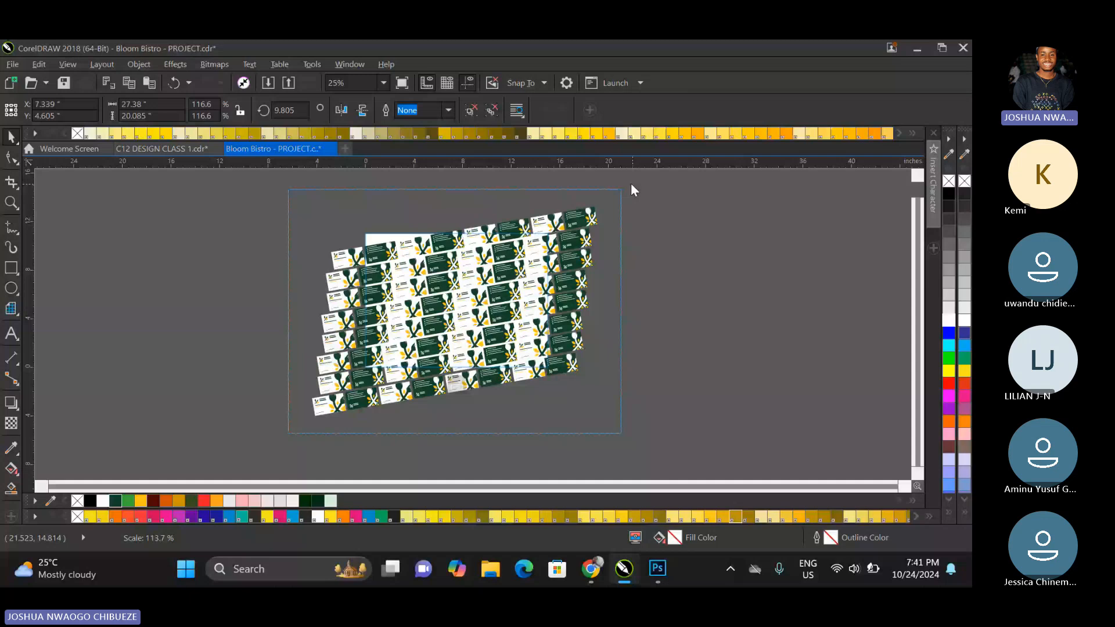
drag(631, 185, 631, 185)
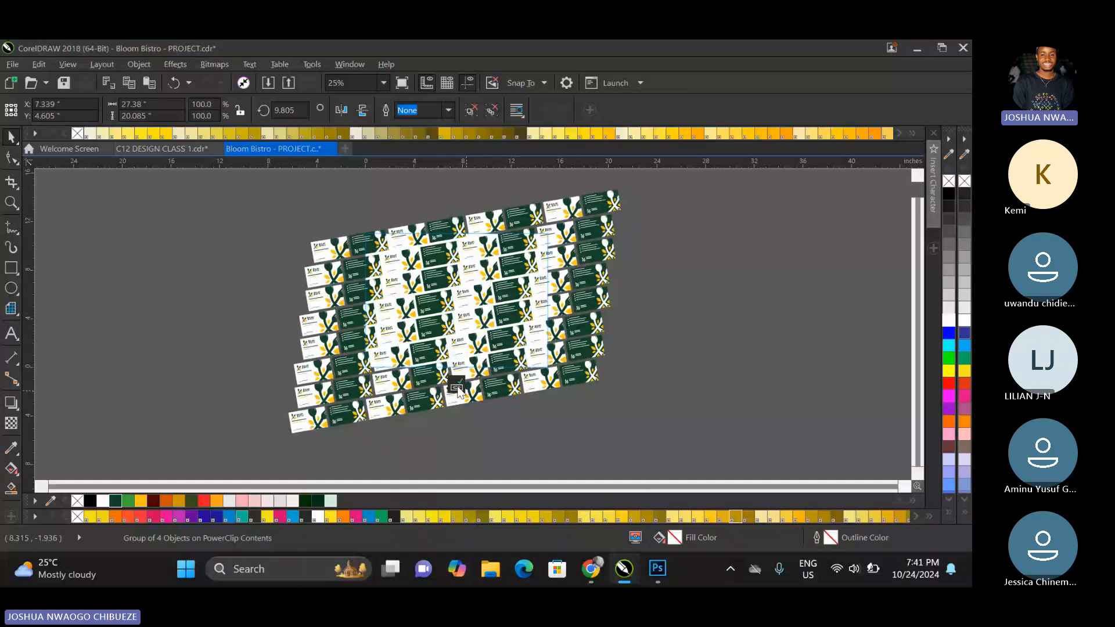
click(384, 82)
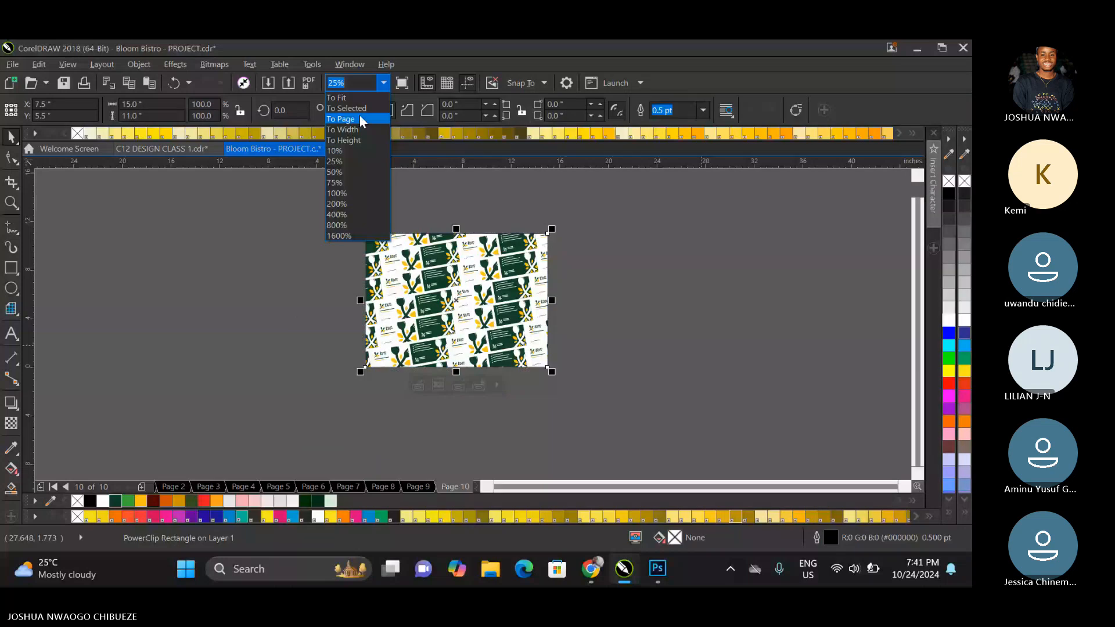
click(360, 119)
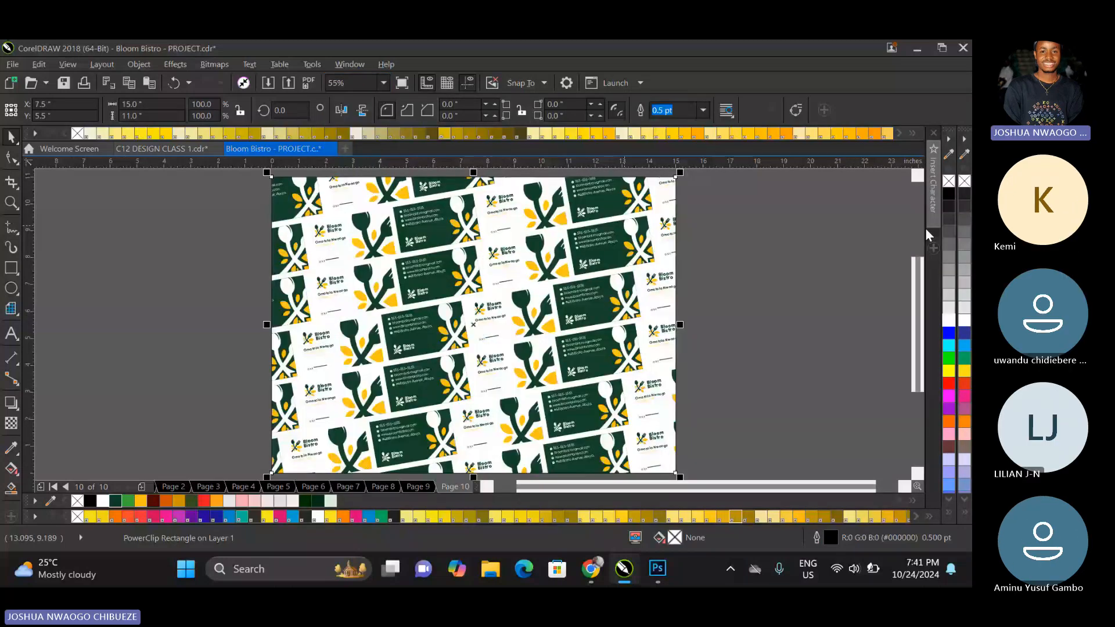
Remove the outline of page 10's PowerClip rectangle and fill it with black.
right_click(945, 184)
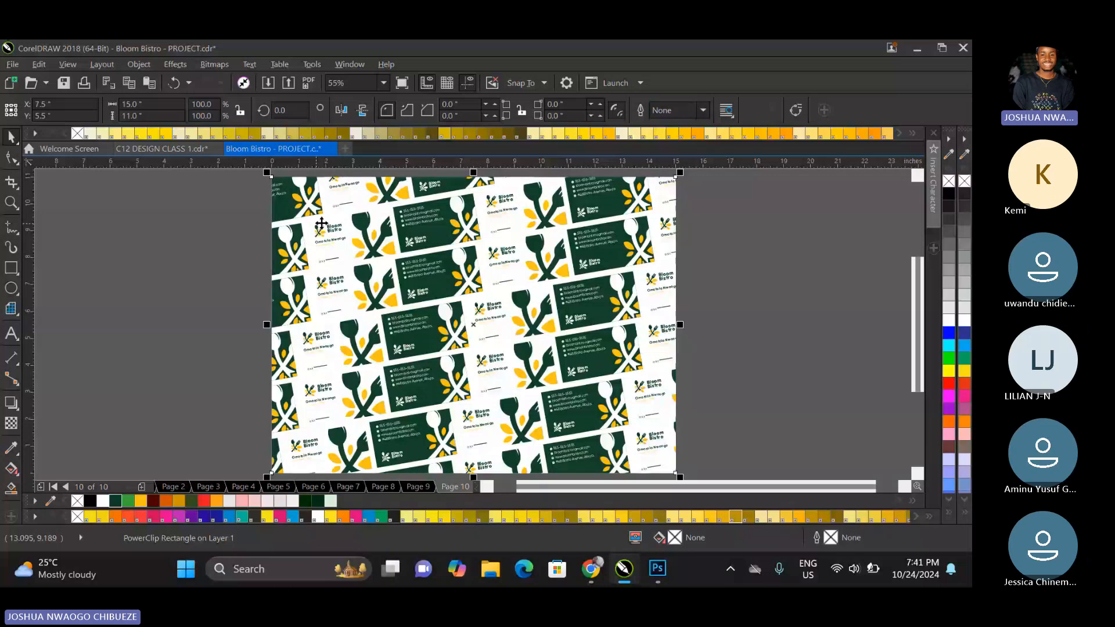
click(947, 195)
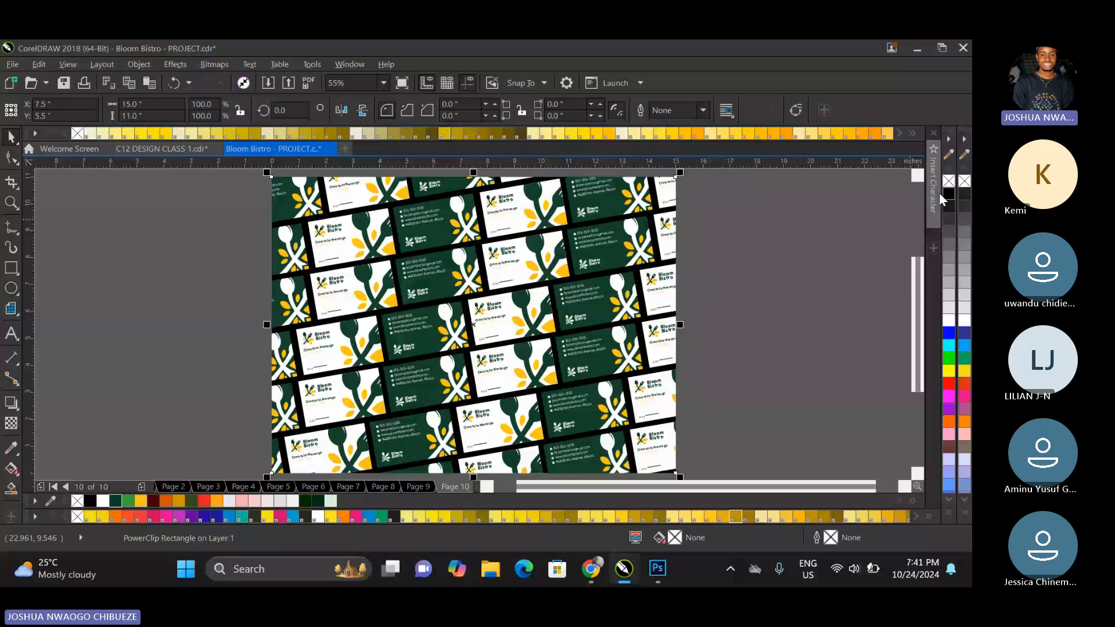
click(763, 219)
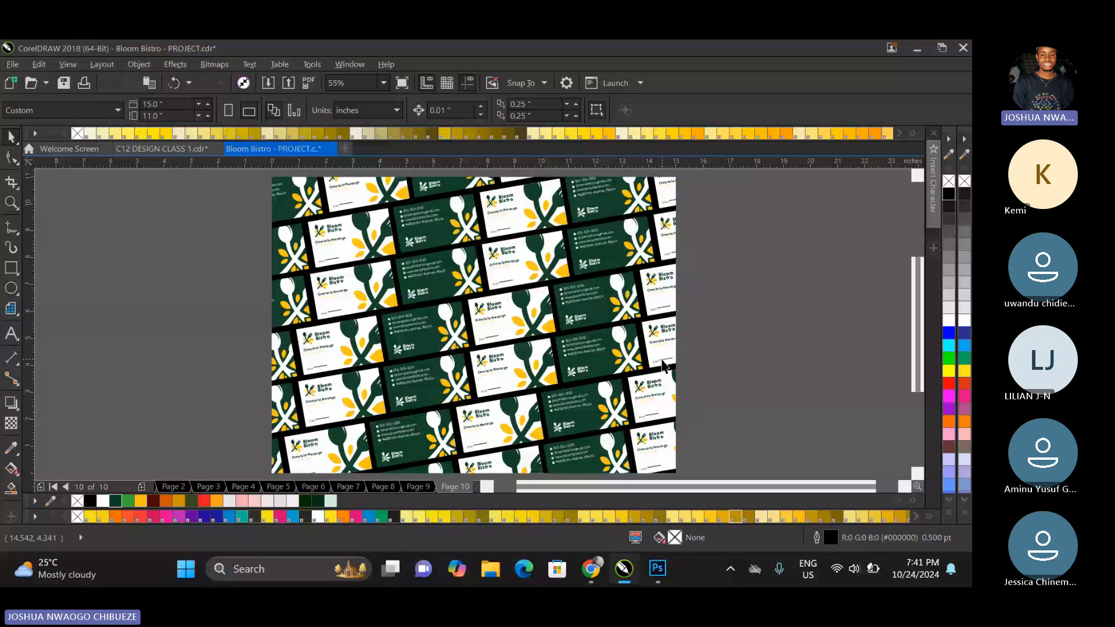
On page 9, copy the portrait ID card's front and its QR-code back to the desktop area beside the page.
key(Page_Up)
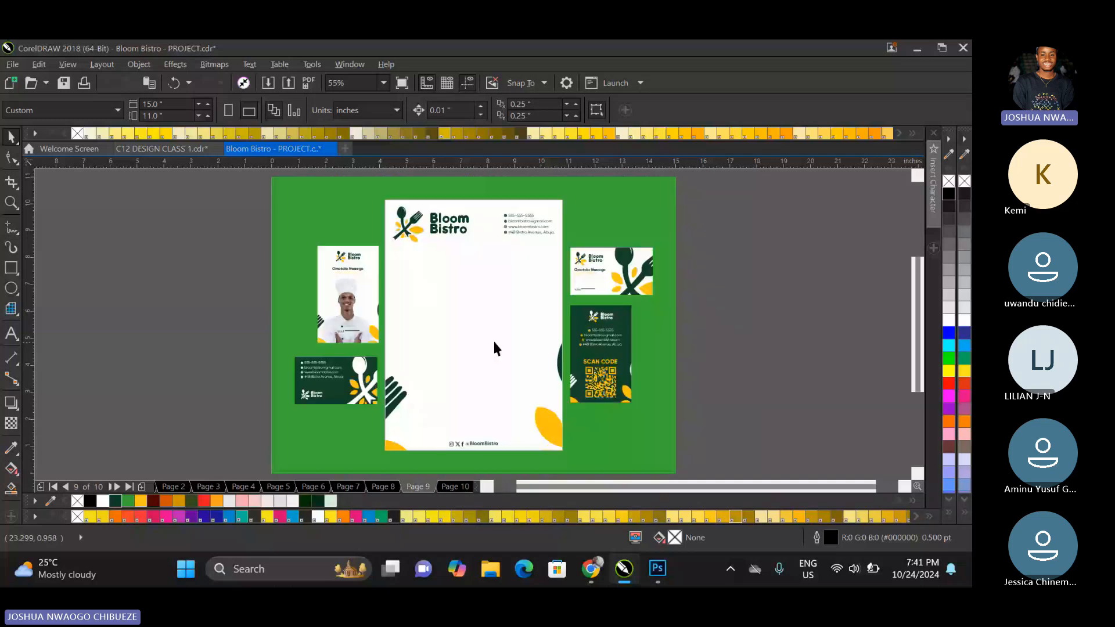
click(346, 307)
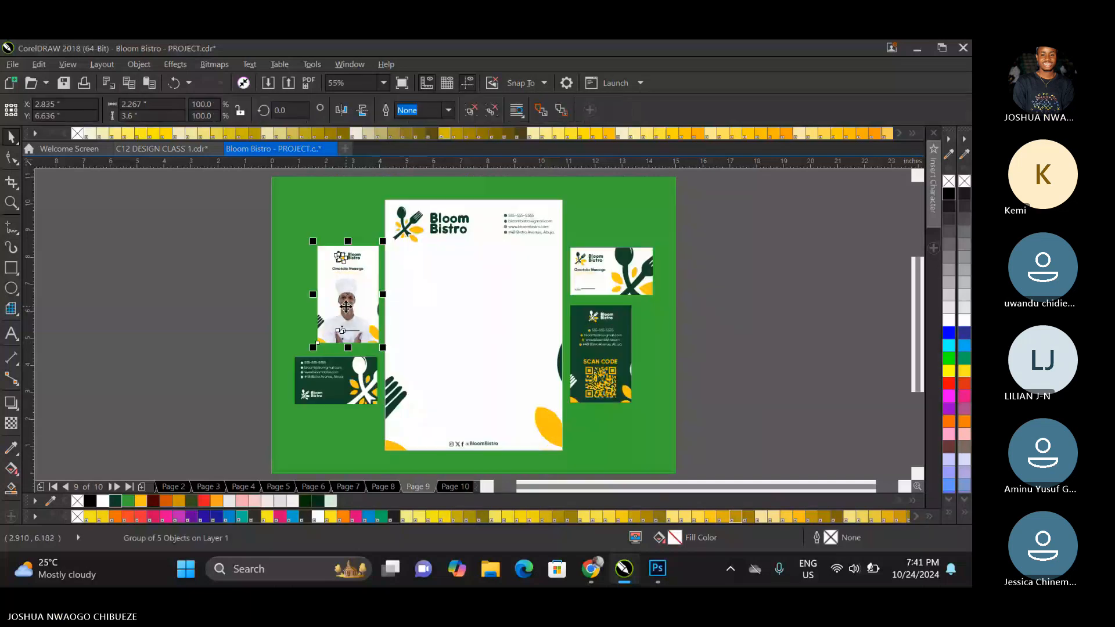
drag(346, 307, 727, 245)
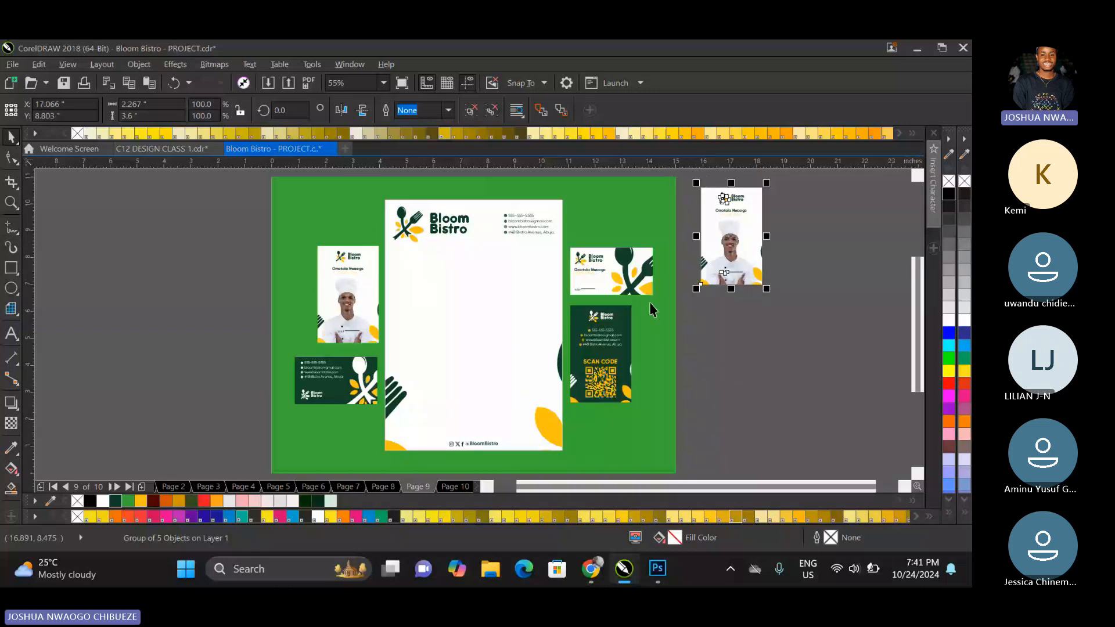
click(581, 347)
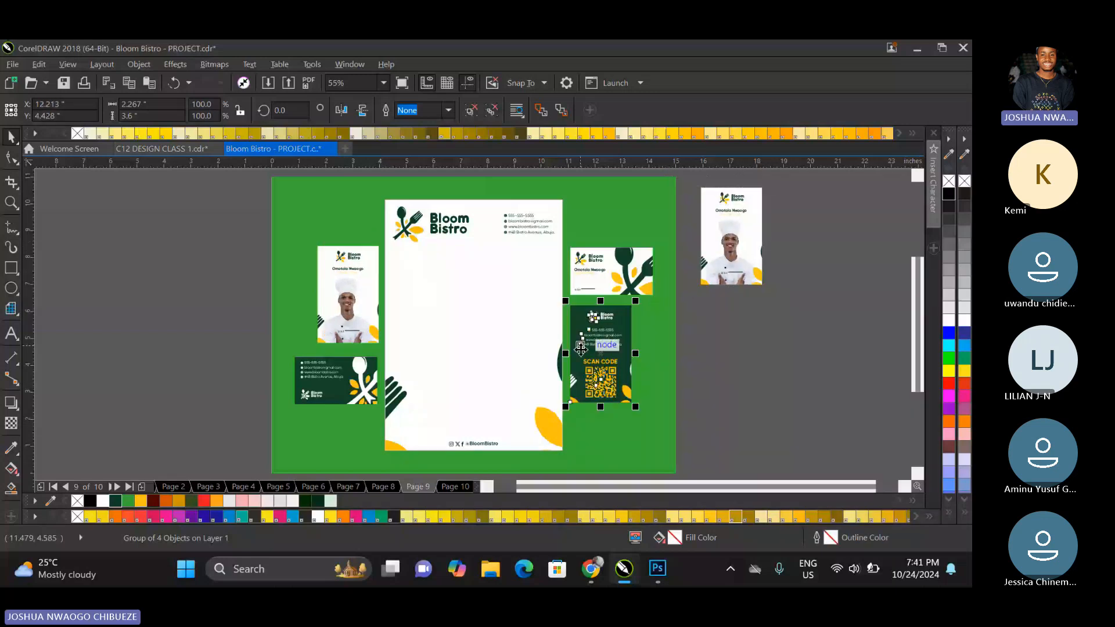
drag(581, 347, 784, 229)
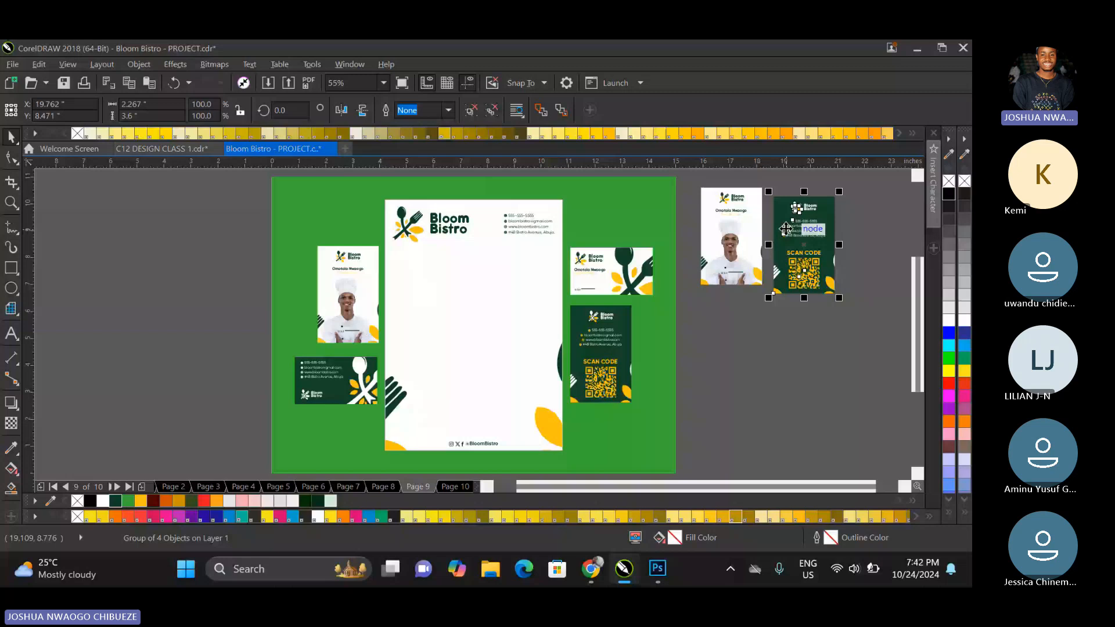
Change the fill of page 10's PowerClip rectangle to the brand green R56 G171 B52.
key(Page_Down)
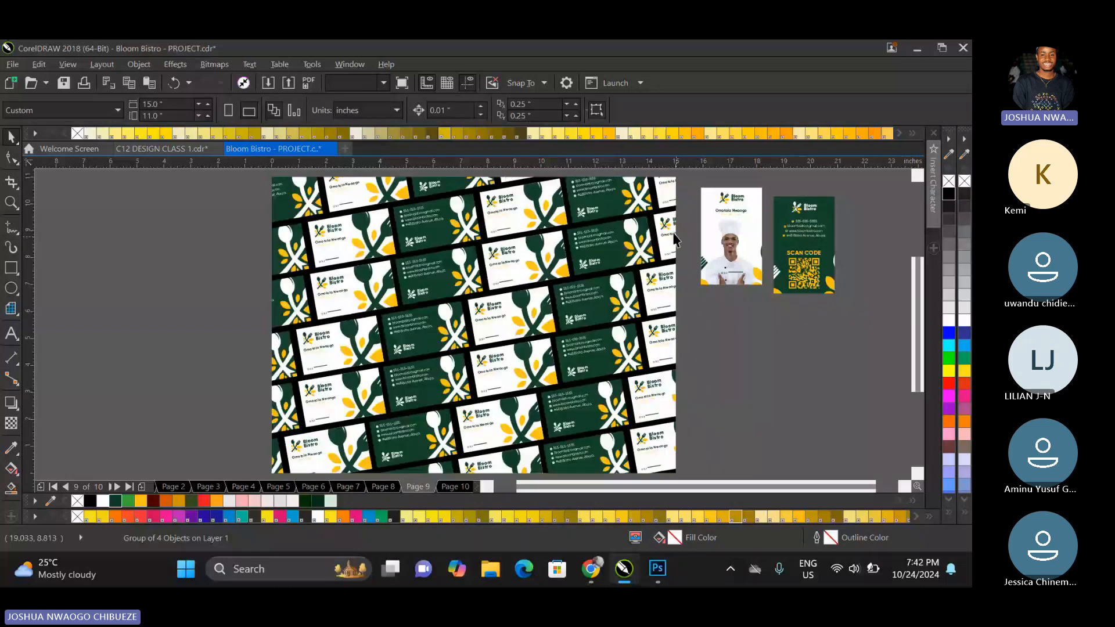
click(674, 237)
click(129, 486)
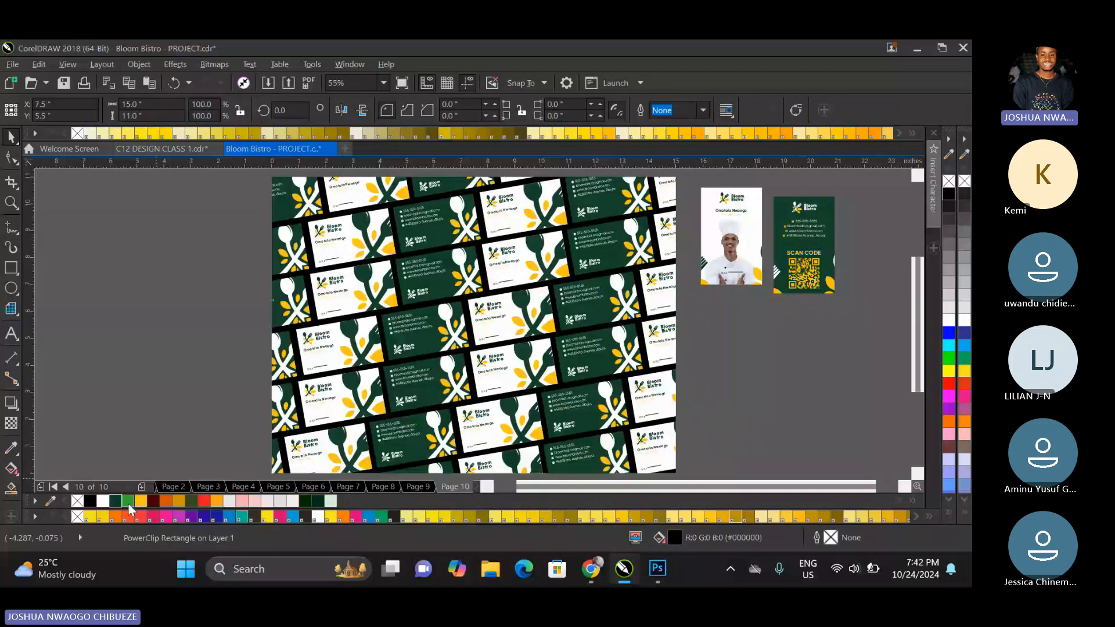
click(129, 505)
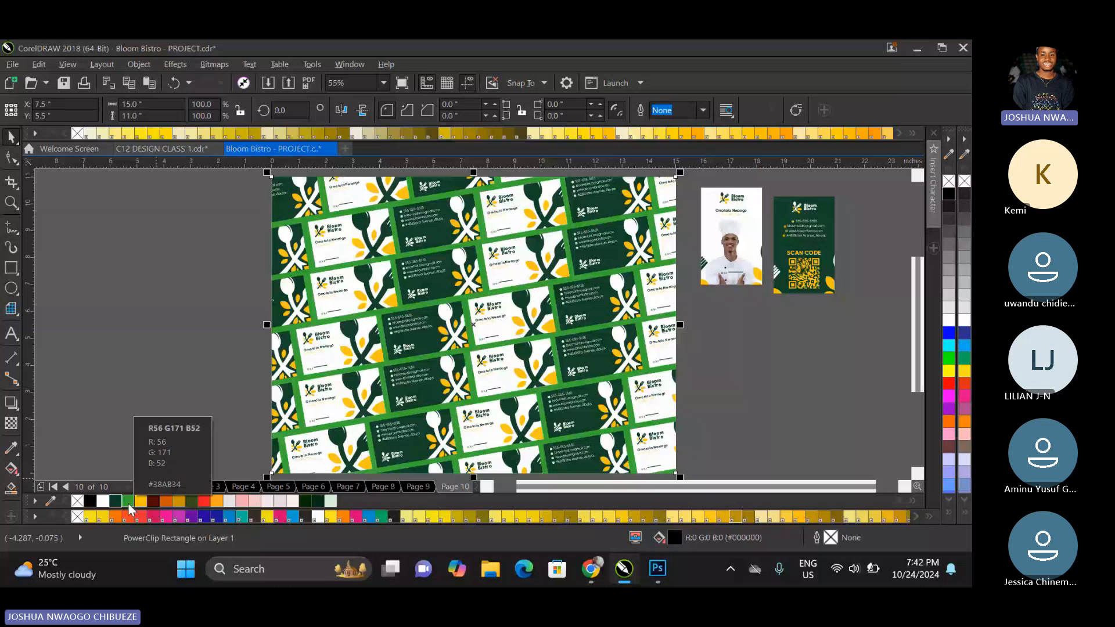
click(169, 368)
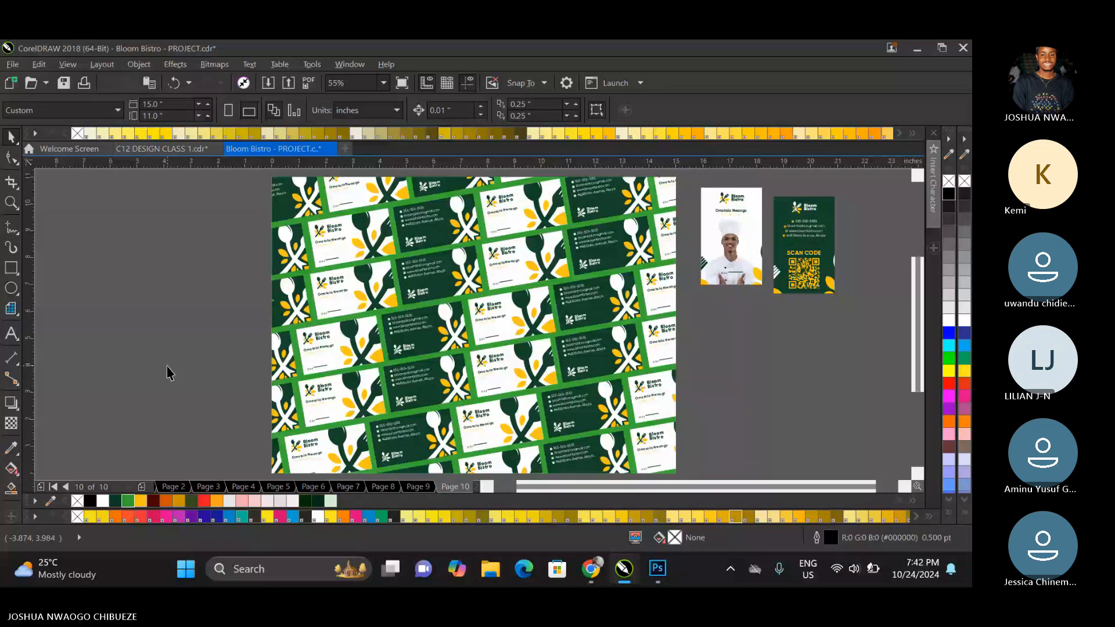
Insert one 15 by 11 inch page after page 10.
key(Page_Up)
key(Page_Up)
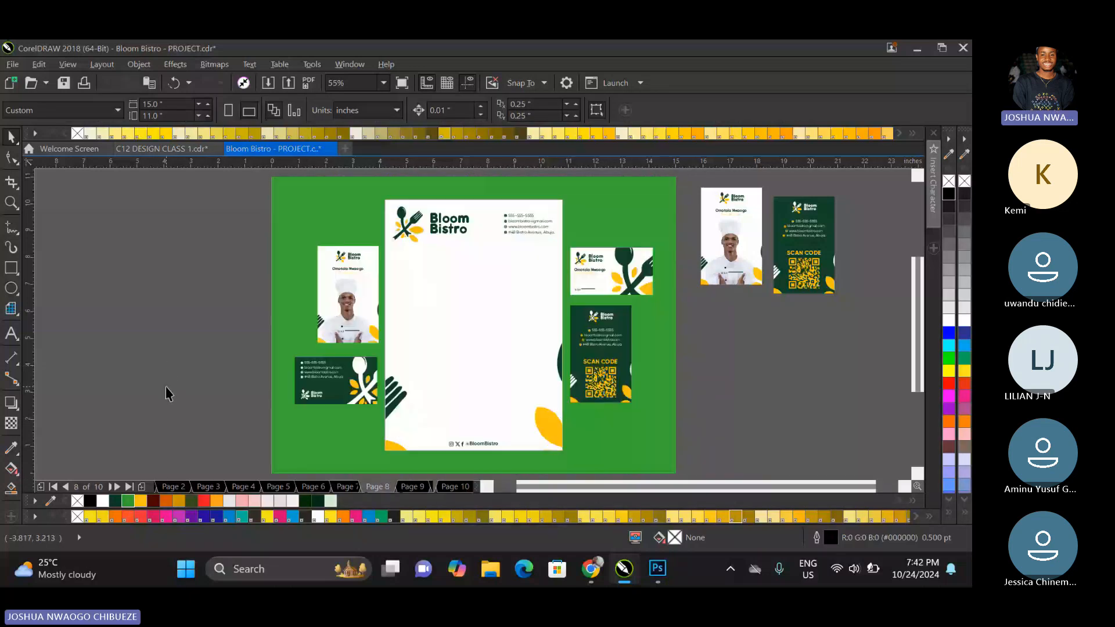
key(Page_Down)
key(Page_Down)
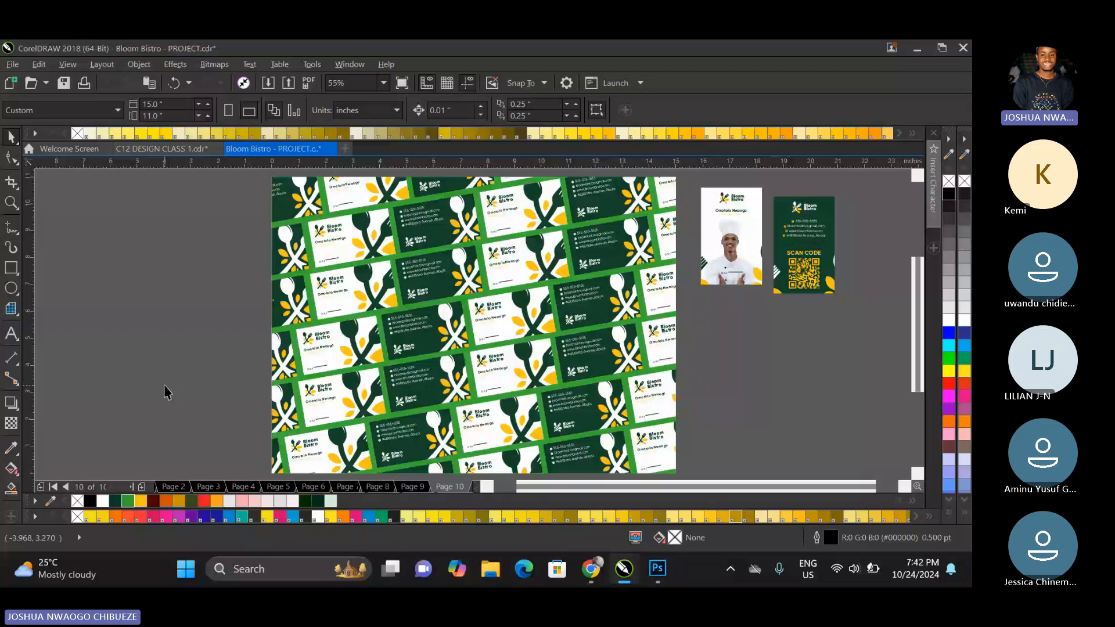
key(Page_Down)
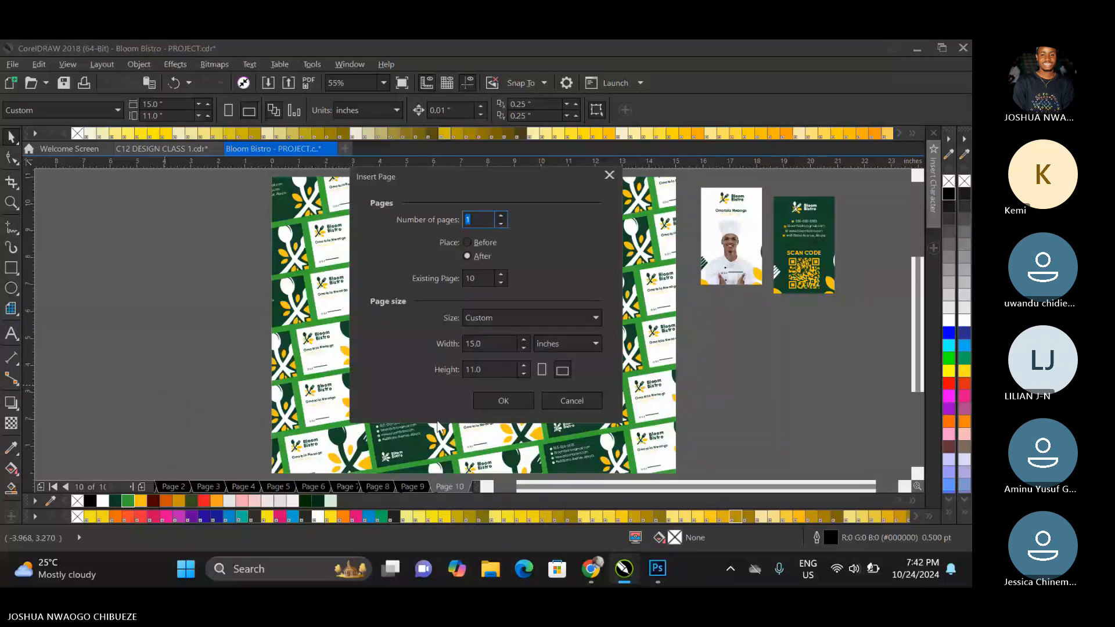
click(493, 406)
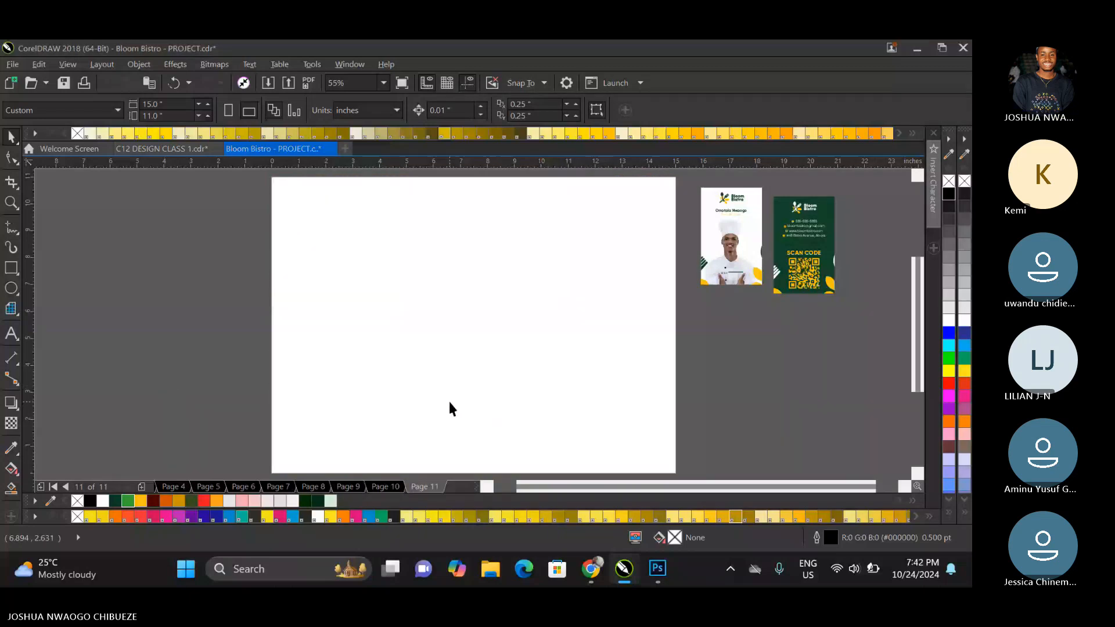
Add a page-size rectangle on page 11 and fill it with the same green as page 10's background.
click(431, 379)
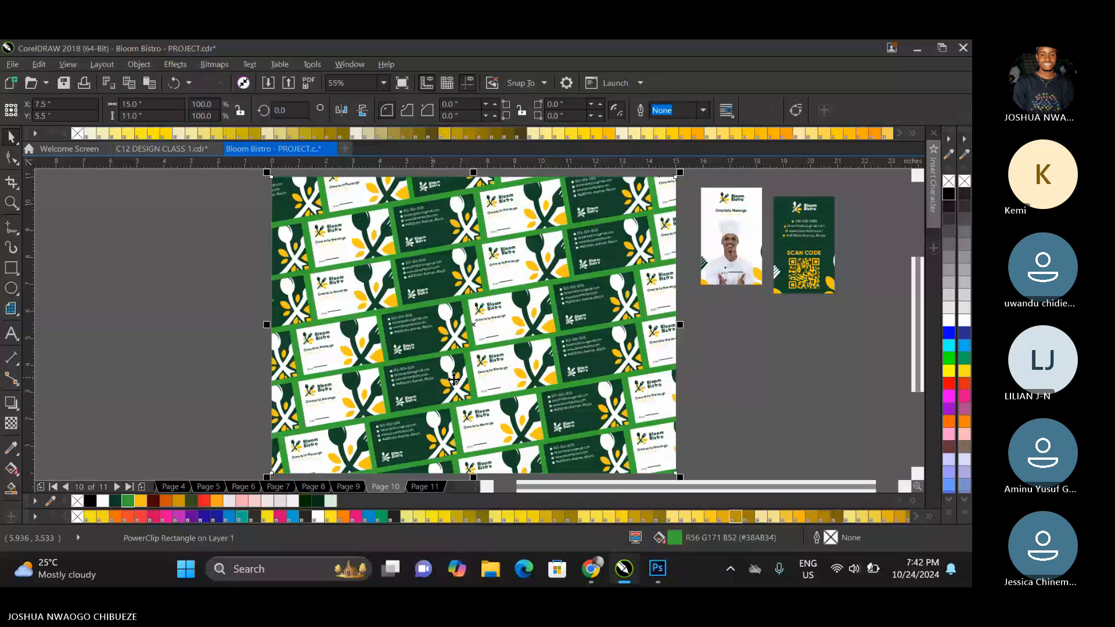
click(723, 399)
key(Page_Up)
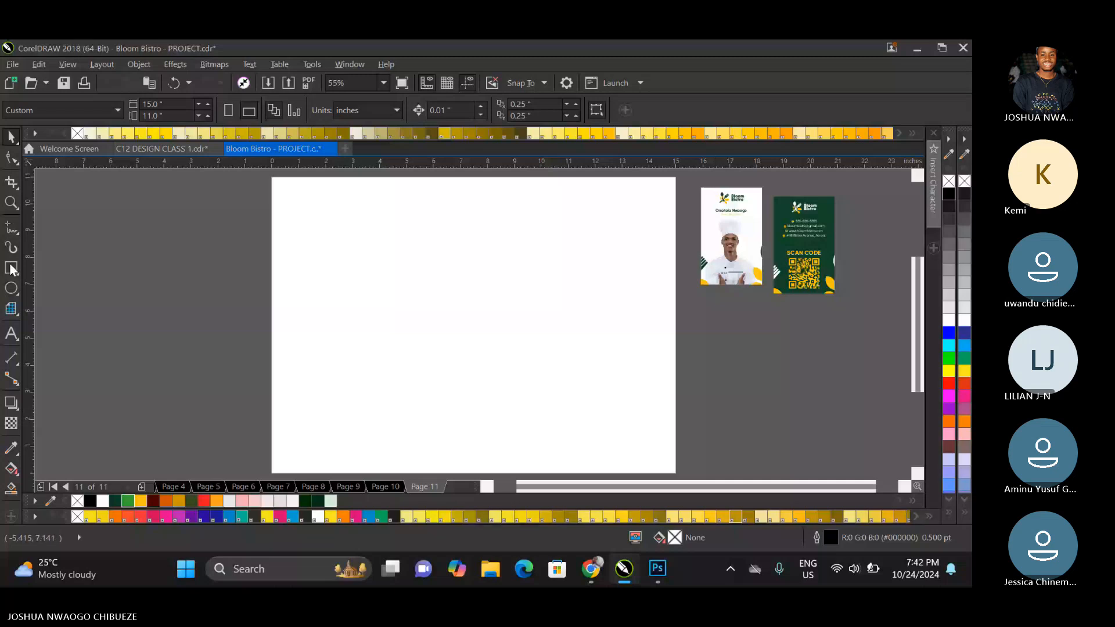
double_click(9, 142)
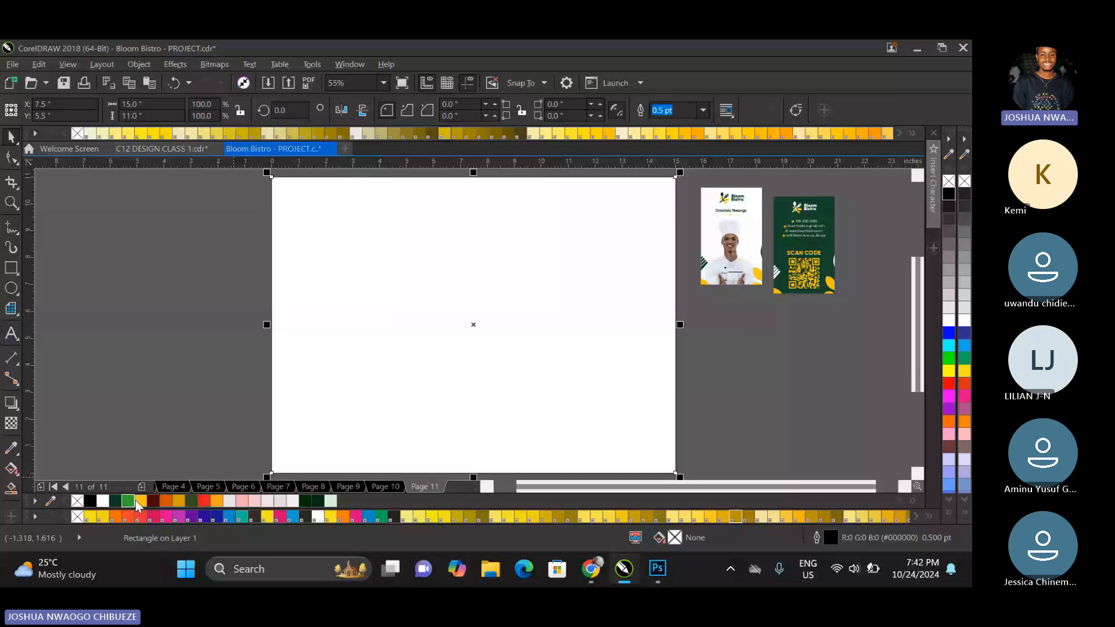
click(130, 501)
Place the ID card front in page 11's upper-left corner and the QR-code back directly beneath it.
click(294, 243)
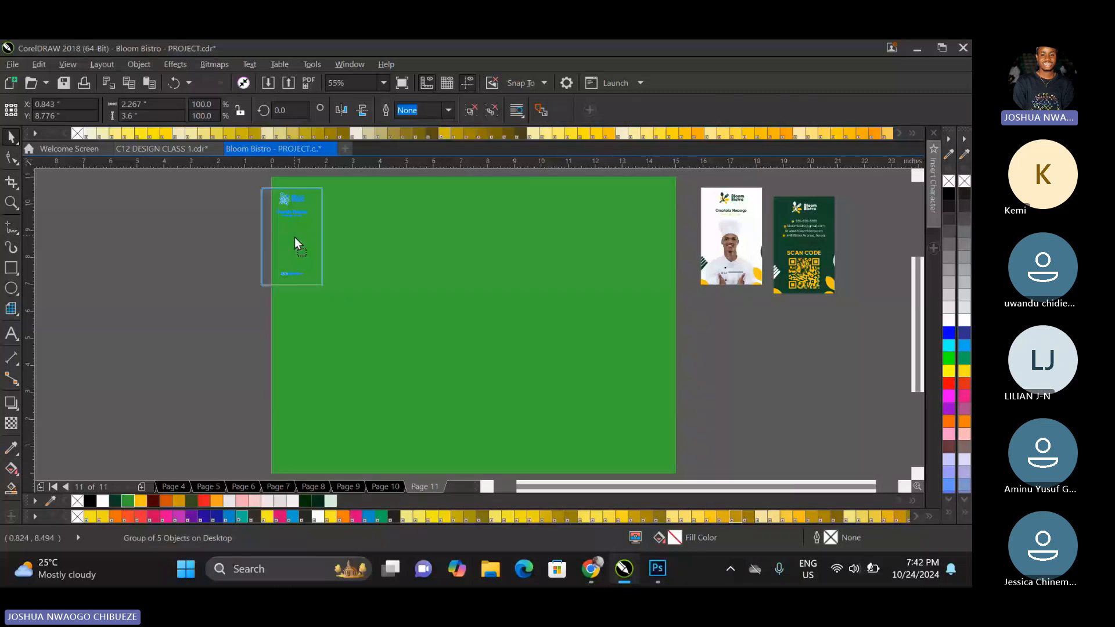
drag(294, 238, 311, 238)
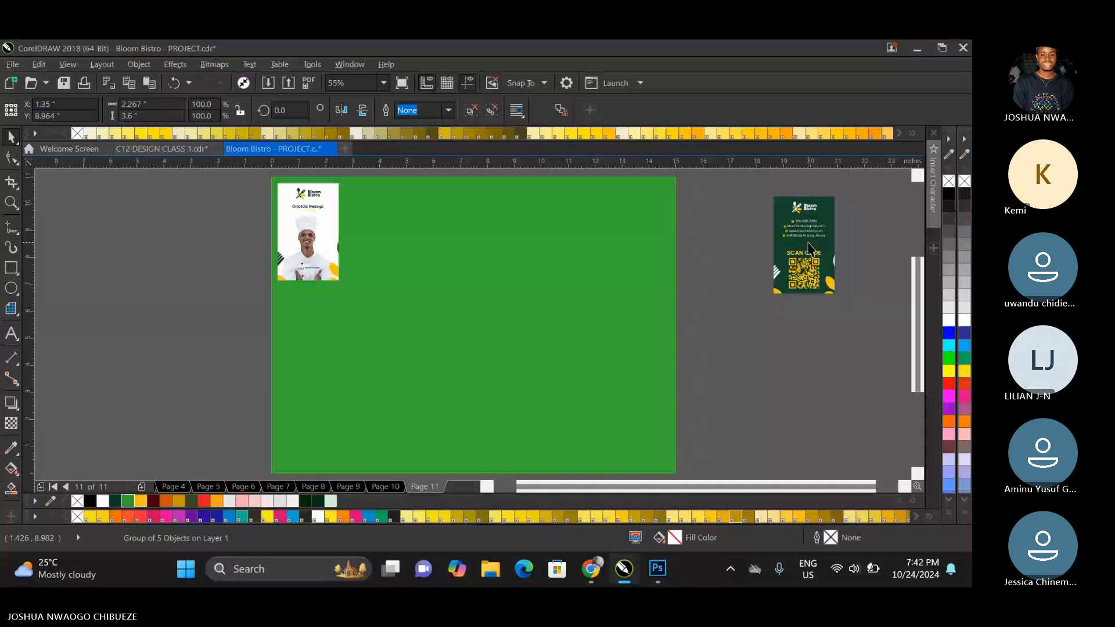
drag(808, 242, 312, 332)
click(318, 235)
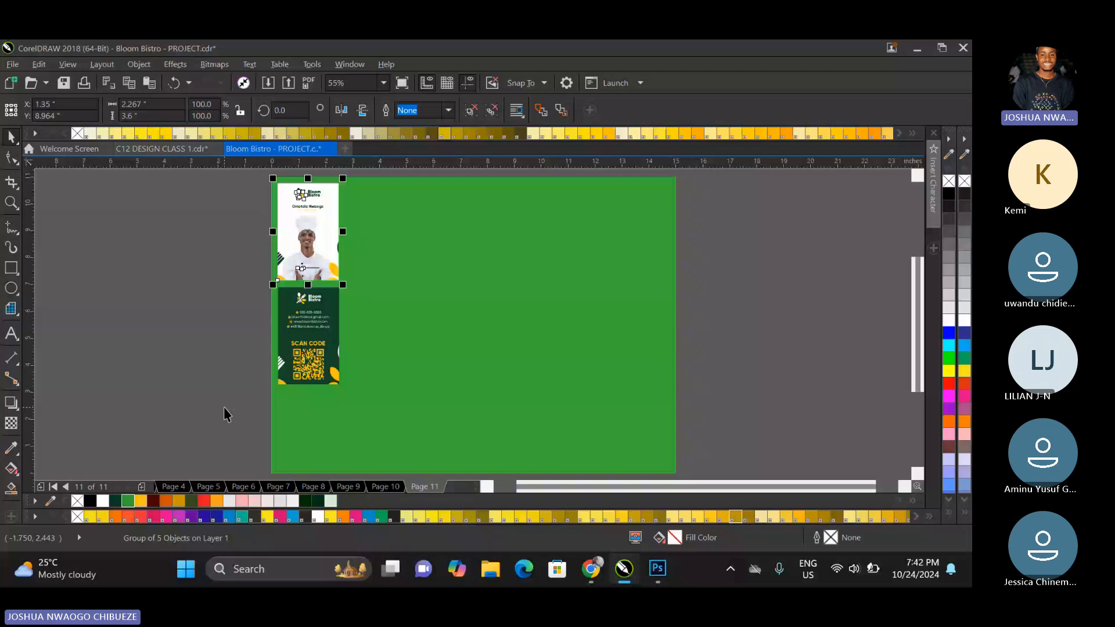
drag(314, 247, 316, 462)
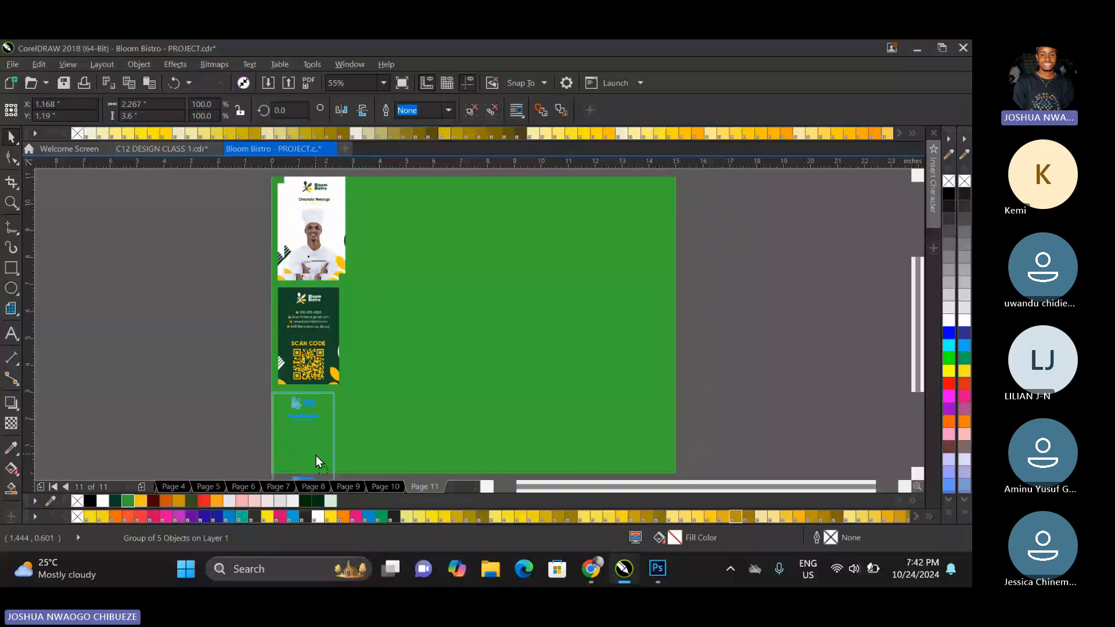
key(Delete)
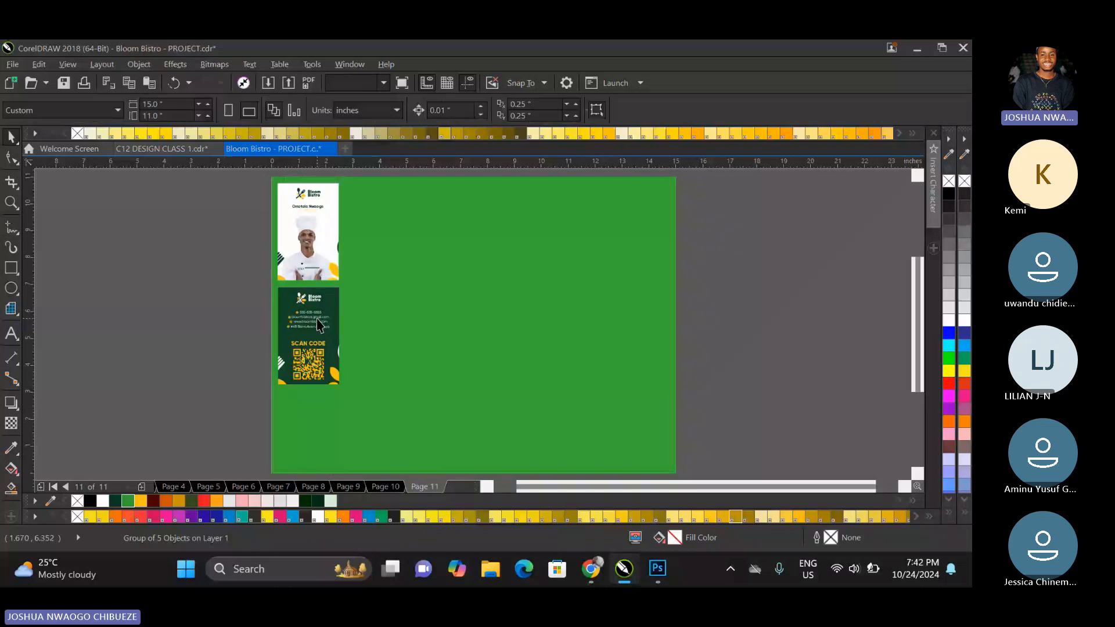
Scale the front and back ID cards down together to about 1.66 by 5.48 inches, keeping them in the upper-left corner.
key(ctrl+a)
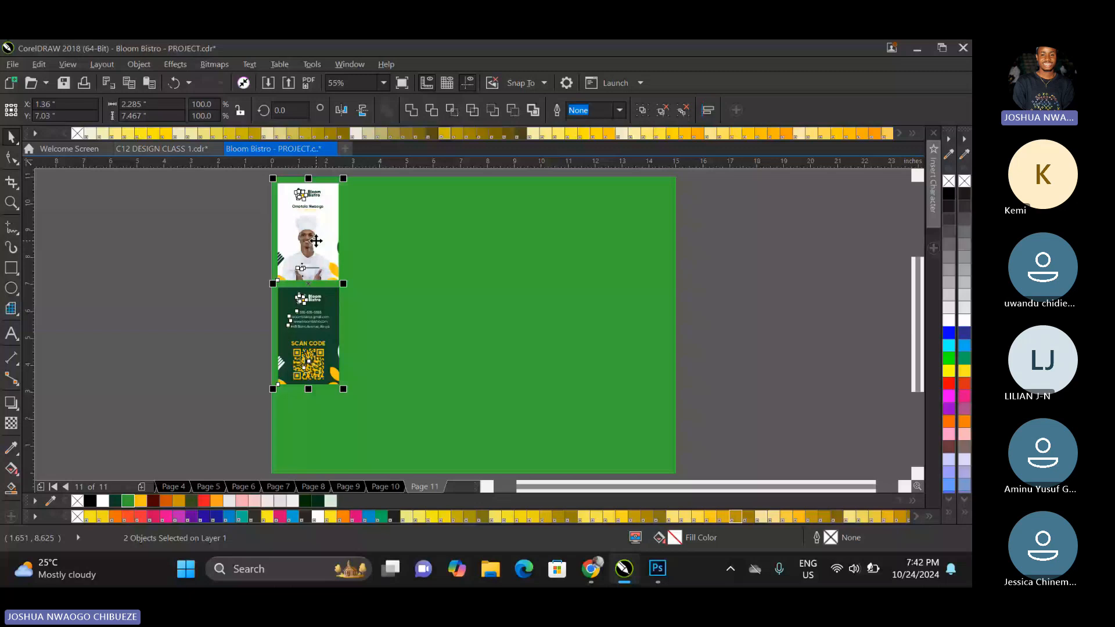
drag(343, 388, 329, 372)
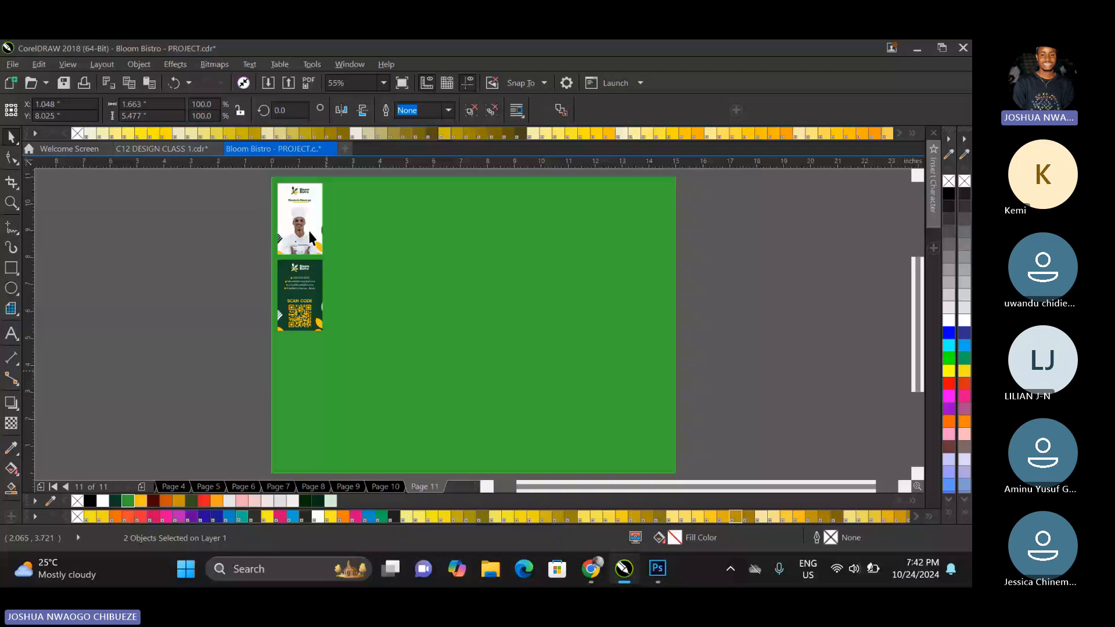
Copy the front-and-back ID card pair directly beneath the original and align the two pairs on the same vertical axis.
drag(309, 230, 308, 382)
shift+click(299, 255)
key(c)
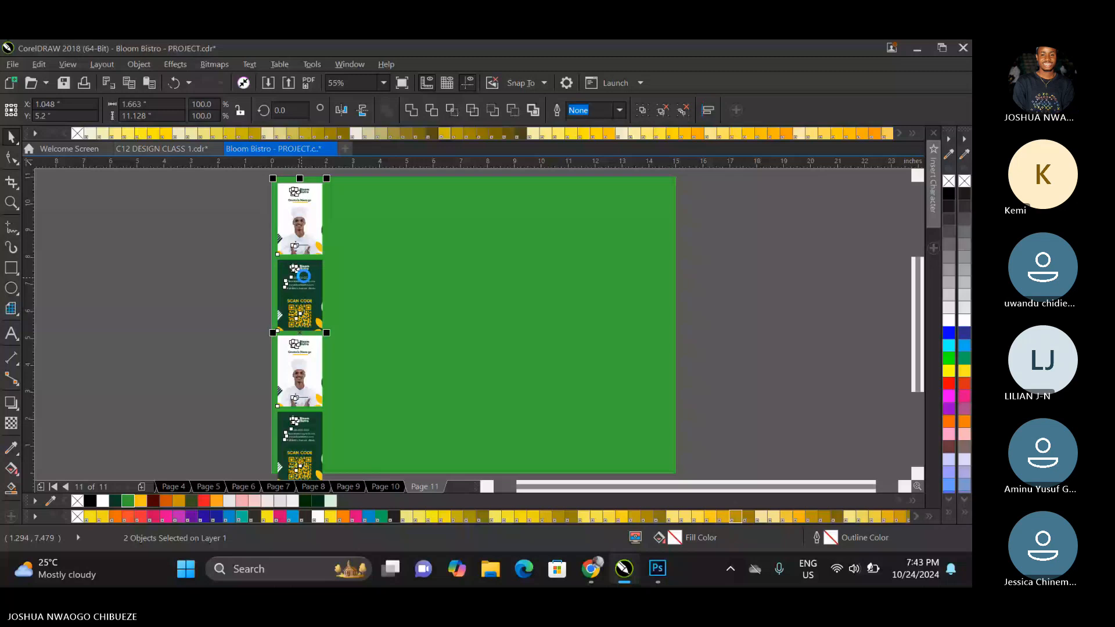
Move the grouped four-card column off the page to its left and undo the yellow background fill.
key(ctrl+z)
key(ctrl+z)
key(ctrl+z)
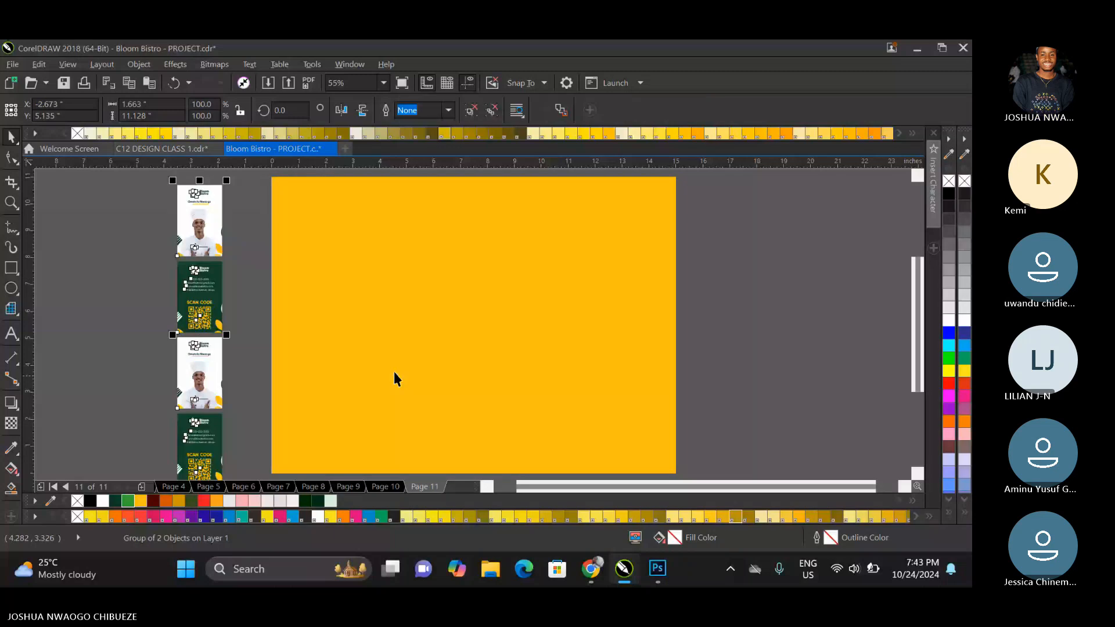
key(ctrl+z)
Draw a rectangle about 1.65 by 1.75 inches in the empty area left of the ID card column.
key(F6)
drag(78, 232, 123, 281)
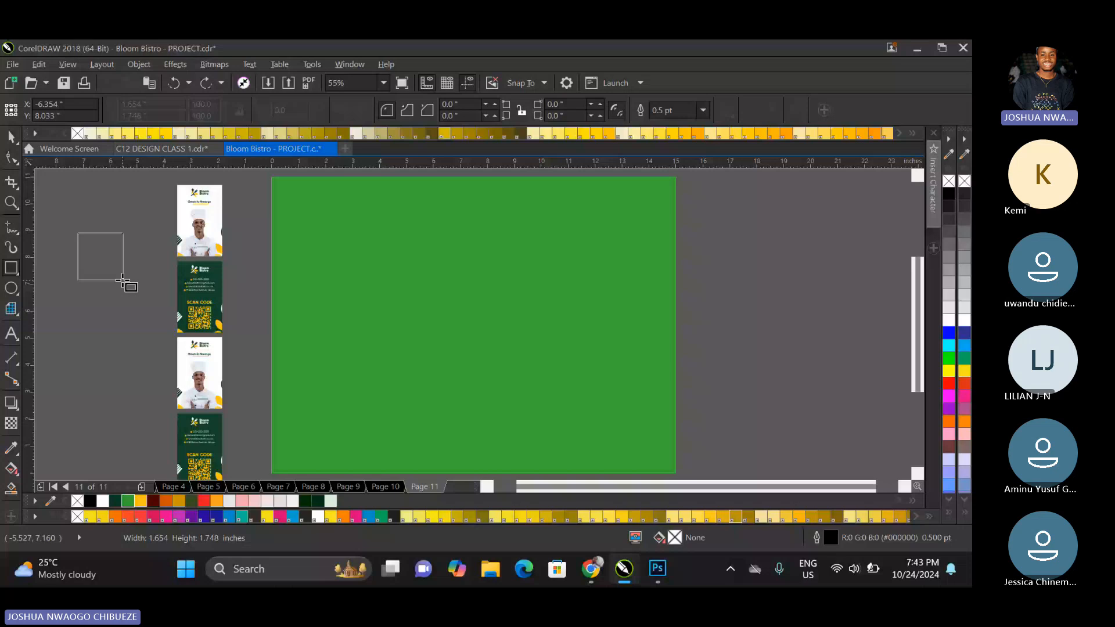
drag(78, 233, 122, 280)
PowerClip the grouped ID card column into the page-size rectangle and open the PowerClip contents for editing.
key(space)
drag(101, 256, 318, 281)
click(199, 231)
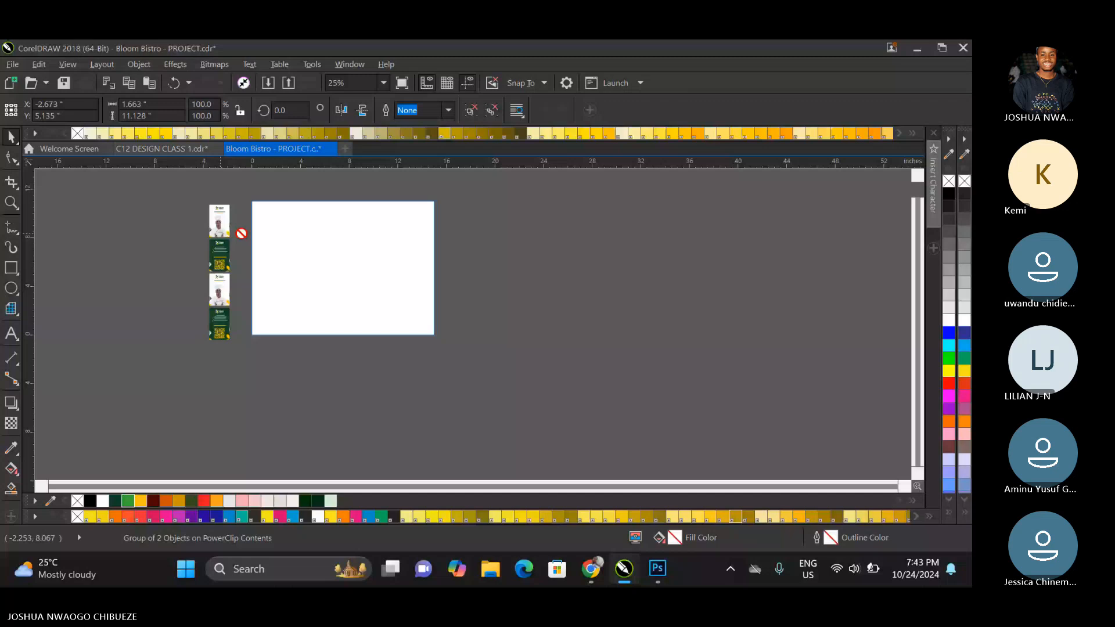
Move the ID card column onto the frame's left edge and enlarge it to about 1.79 by 11.97 inches.
drag(242, 234, 266, 231)
mouse_move(279, 197)
mouse_down()
mouse_move(286, 189)
mouse_move(284, 199)
mouse_up()
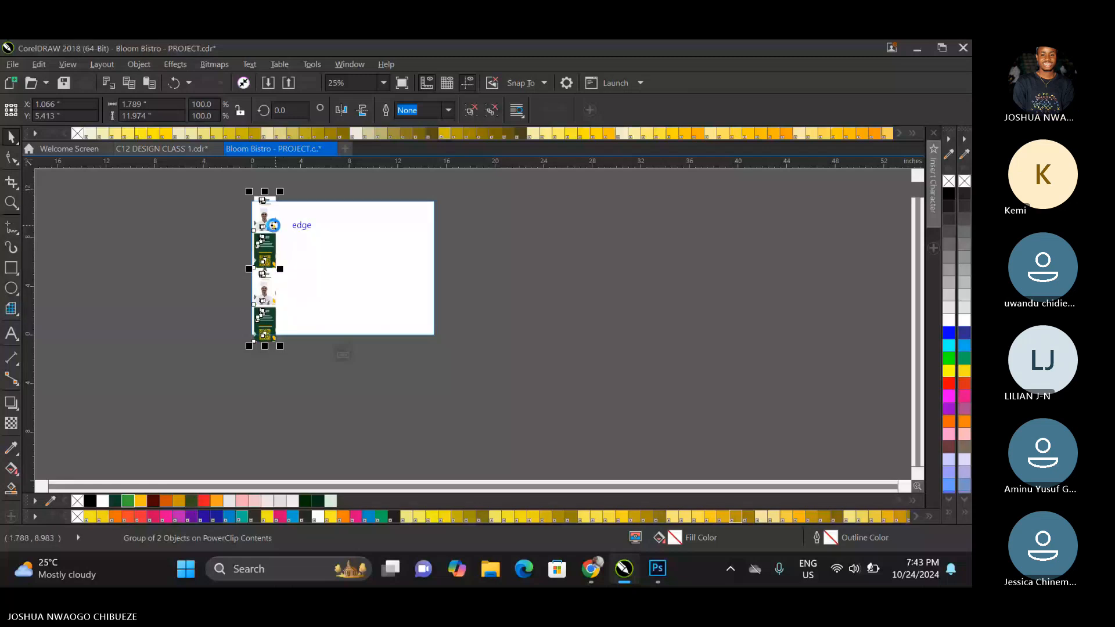
Duplicate the ID card column just to its right, shifted slightly upward with a narrow gap between the columns.
drag(274, 225, 292, 222)
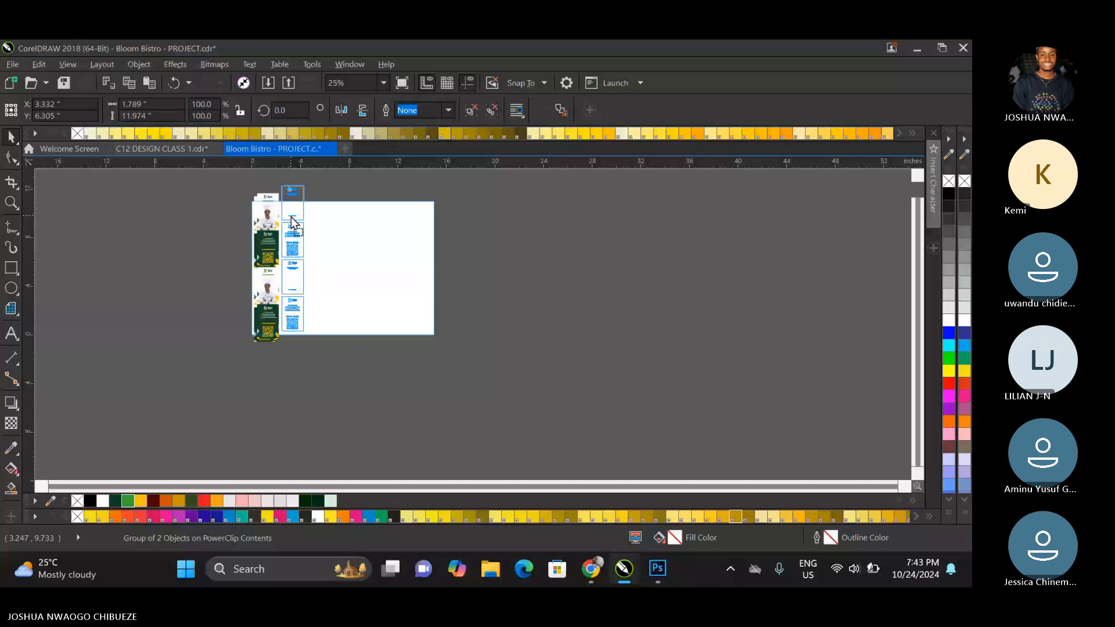
scroll(292, 222, up, 4)
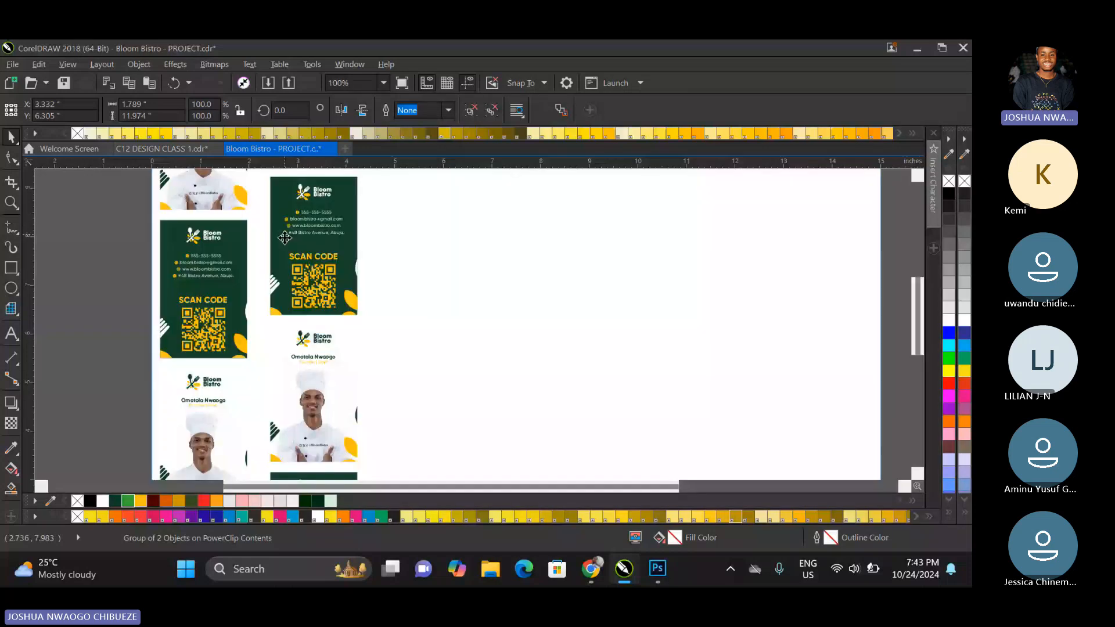
drag(284, 238, 274, 245)
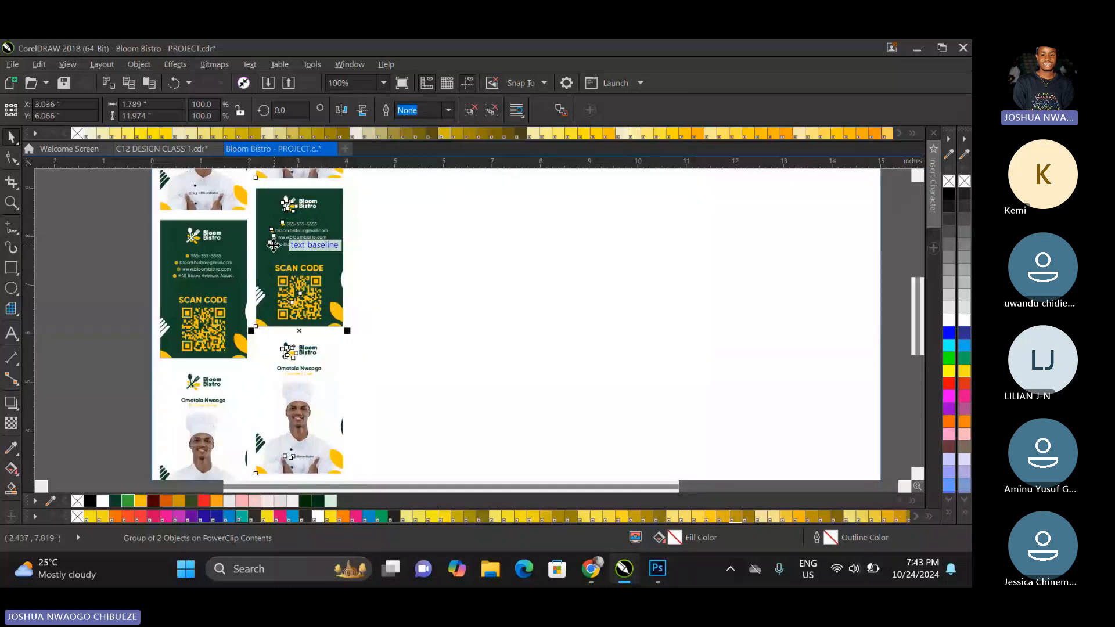
scroll(273, 246, down, 2)
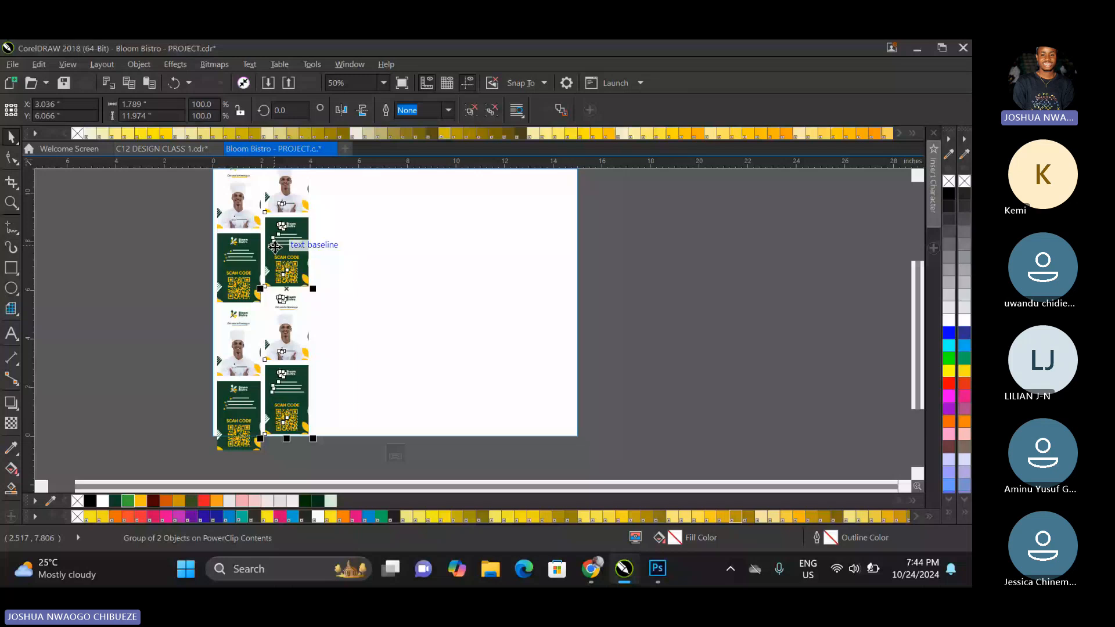
Group the two staggered card columns, duplicate the group to the right, and tighten the gap between the two groups.
scroll(275, 248, down, 1)
key(ctrl+a)
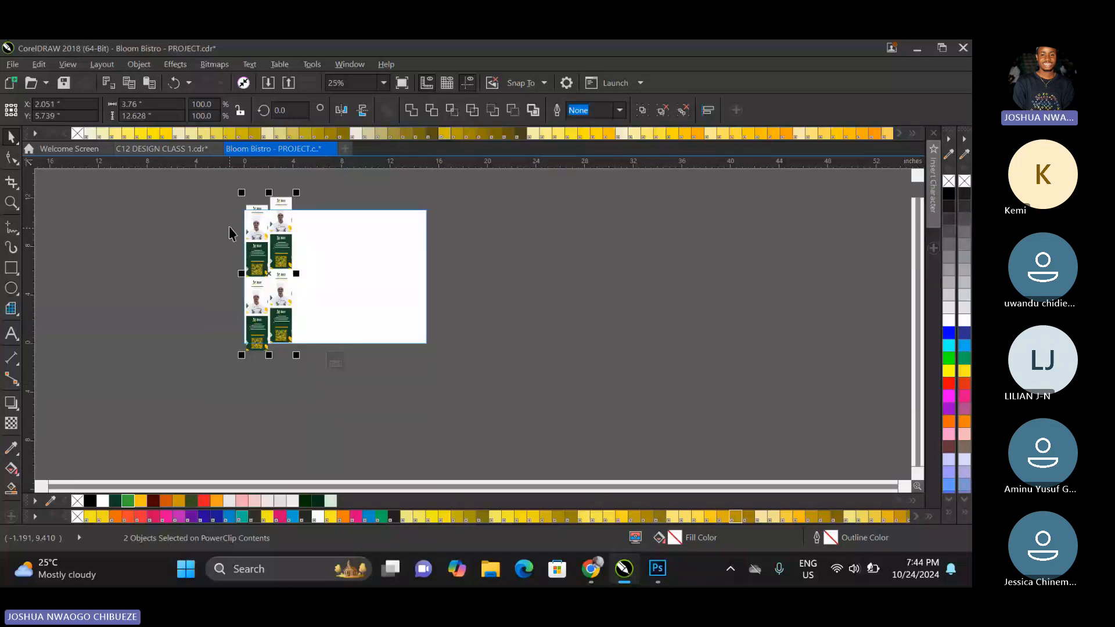
key(ctrl+g)
key(ctrl+d)
drag(282, 232, 329, 239)
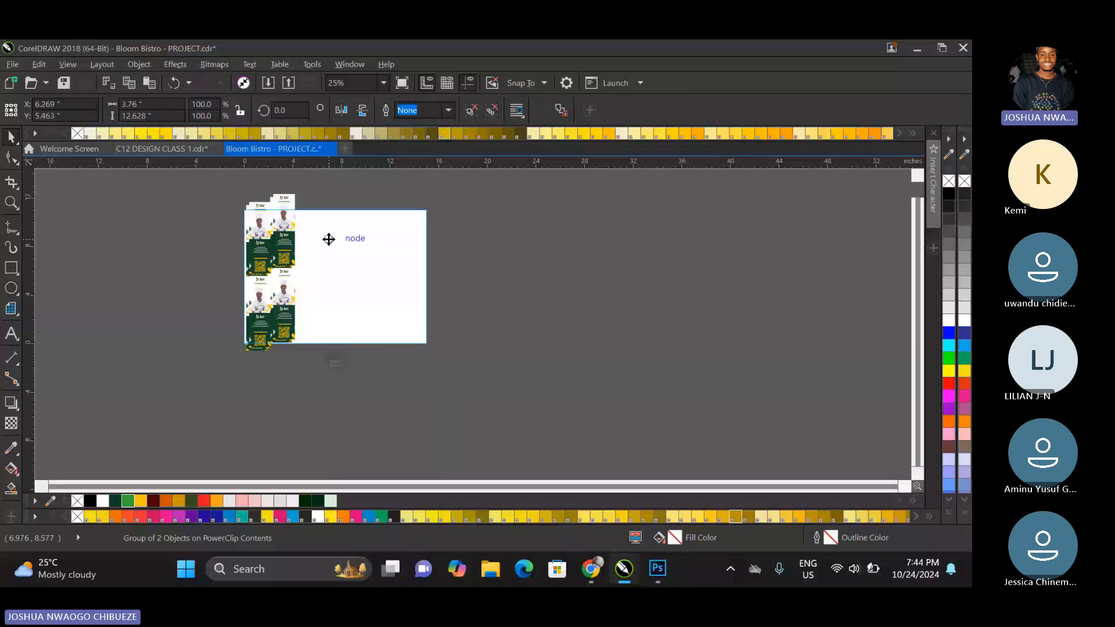
scroll(328, 238, up, 3)
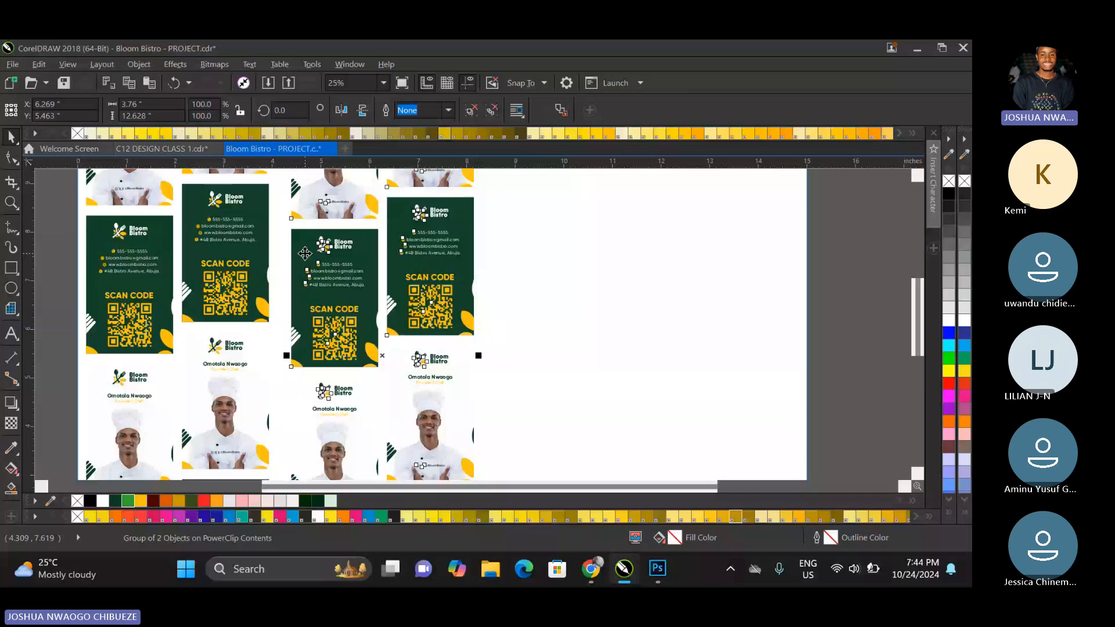
drag(304, 253, 296, 252)
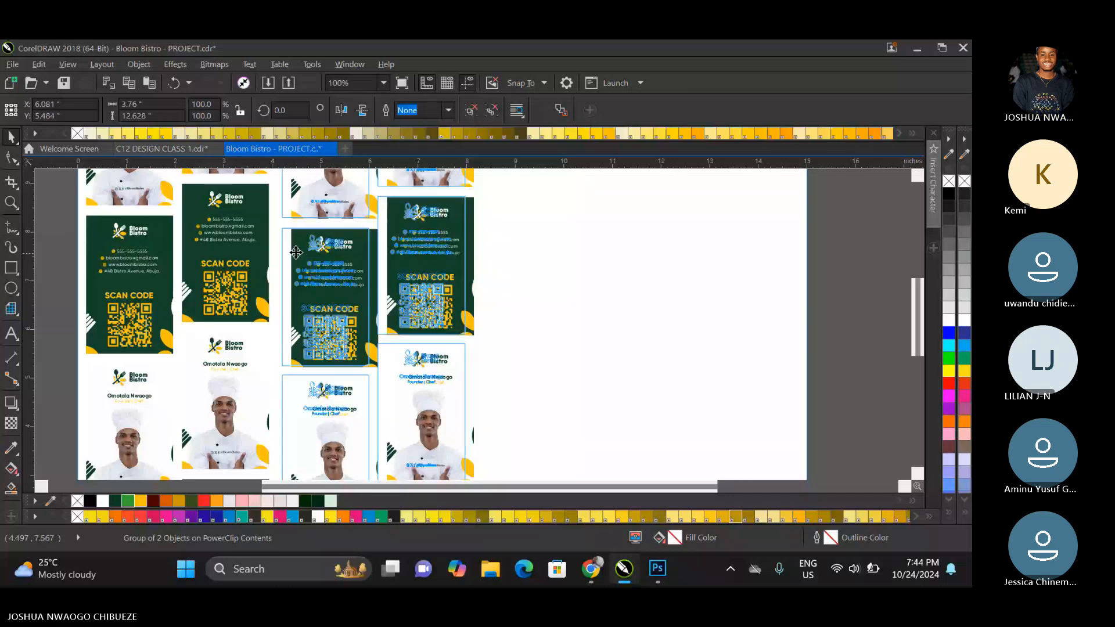
Group the four card columns and copy them across the rest of the page, closing the gap to the original set.
scroll(296, 253, down, 2)
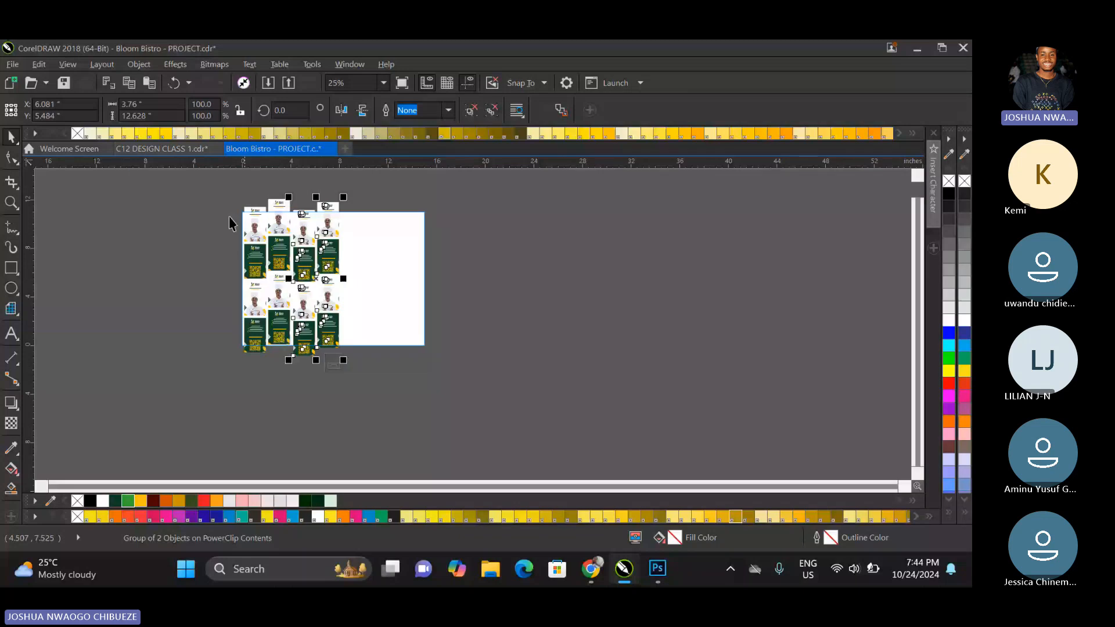
drag(224, 191, 366, 386)
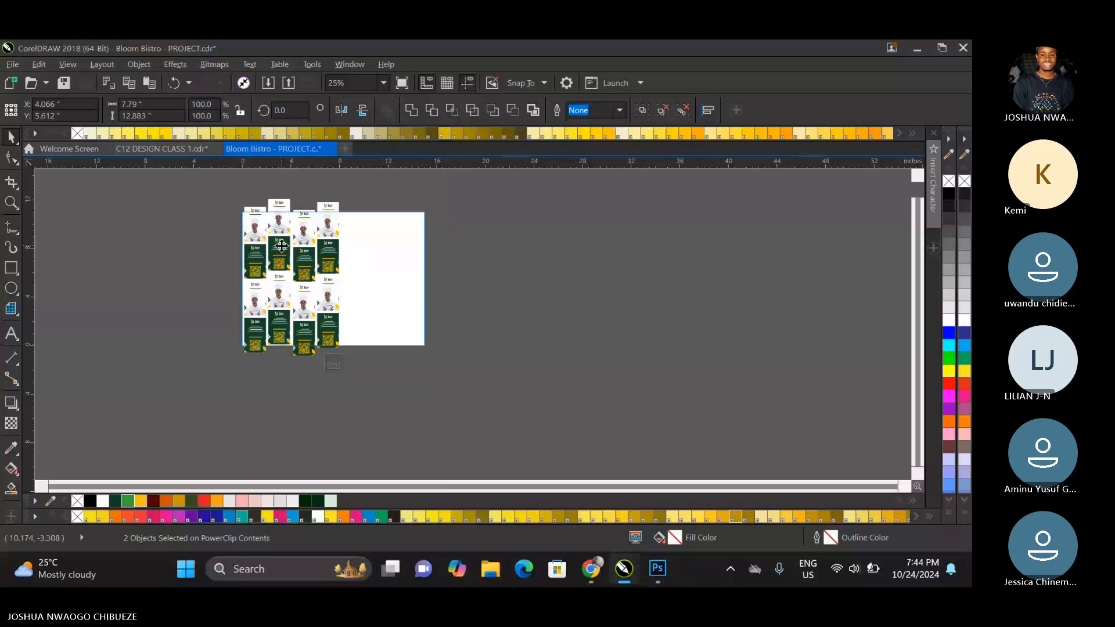
drag(292, 250, 378, 251)
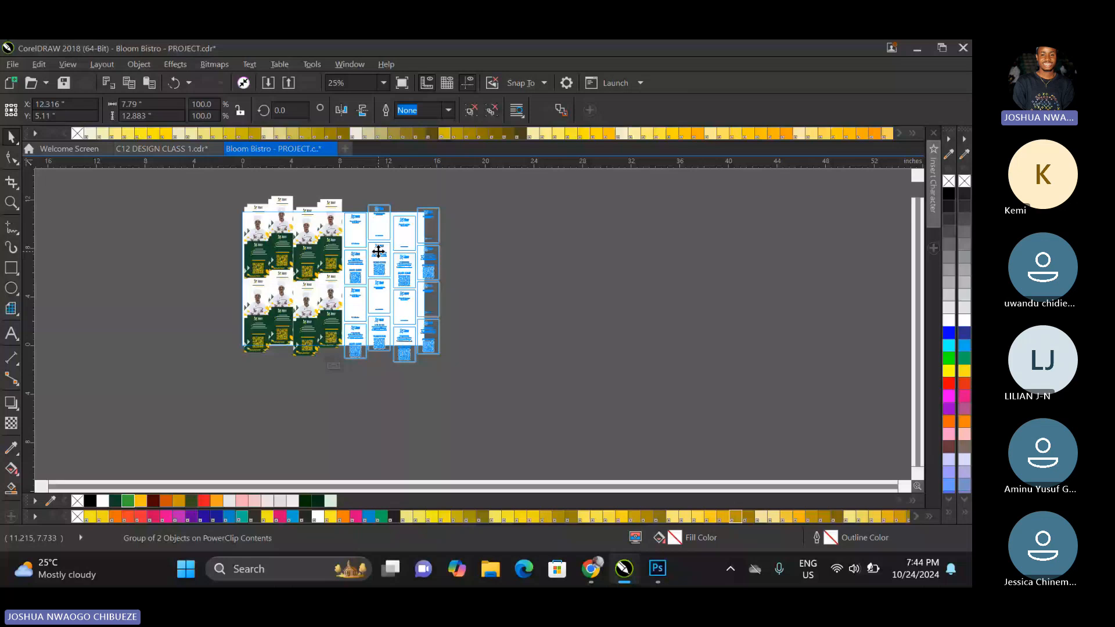
scroll(346, 256, up, 4)
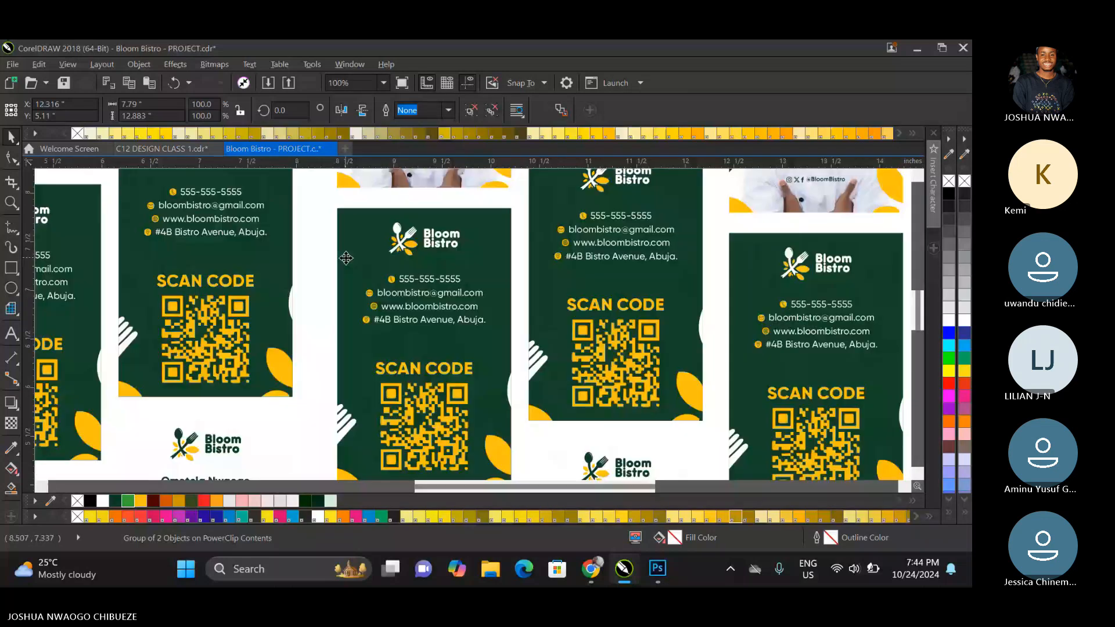
scroll(341, 258, up, 1)
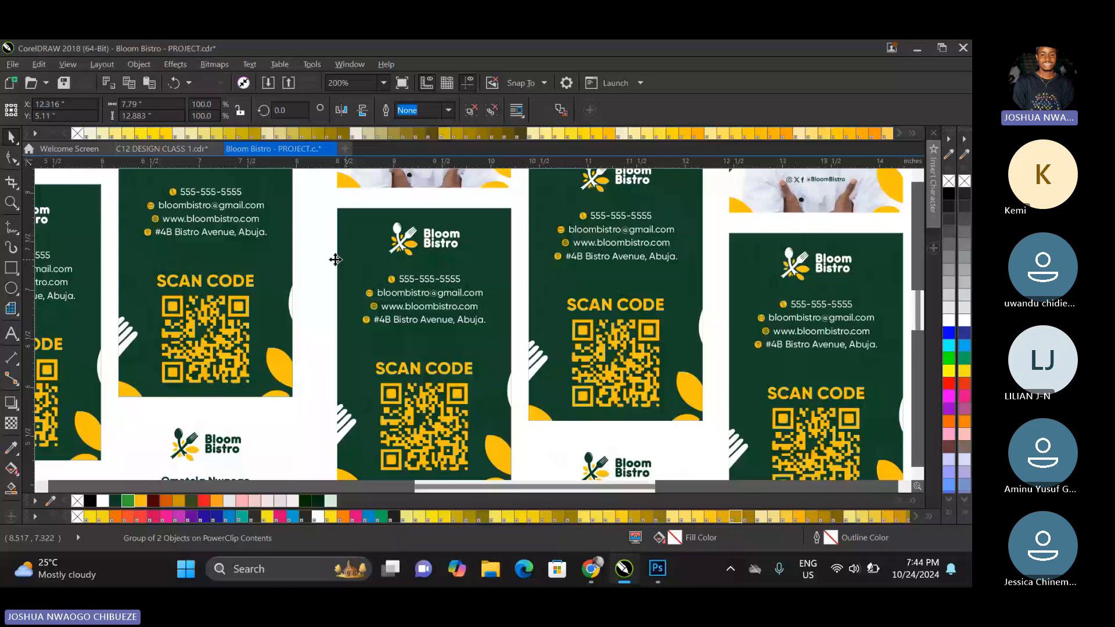
drag(335, 260, 322, 259)
Select all the ID card columns inside the PowerClip frame.
key(shift+F4)
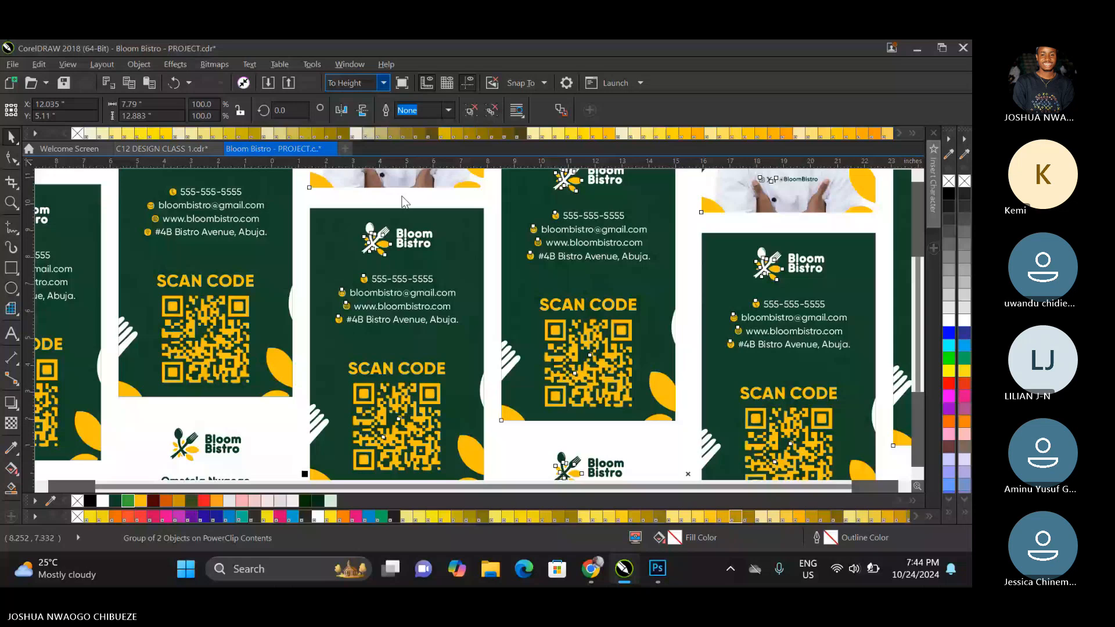
click(730, 255)
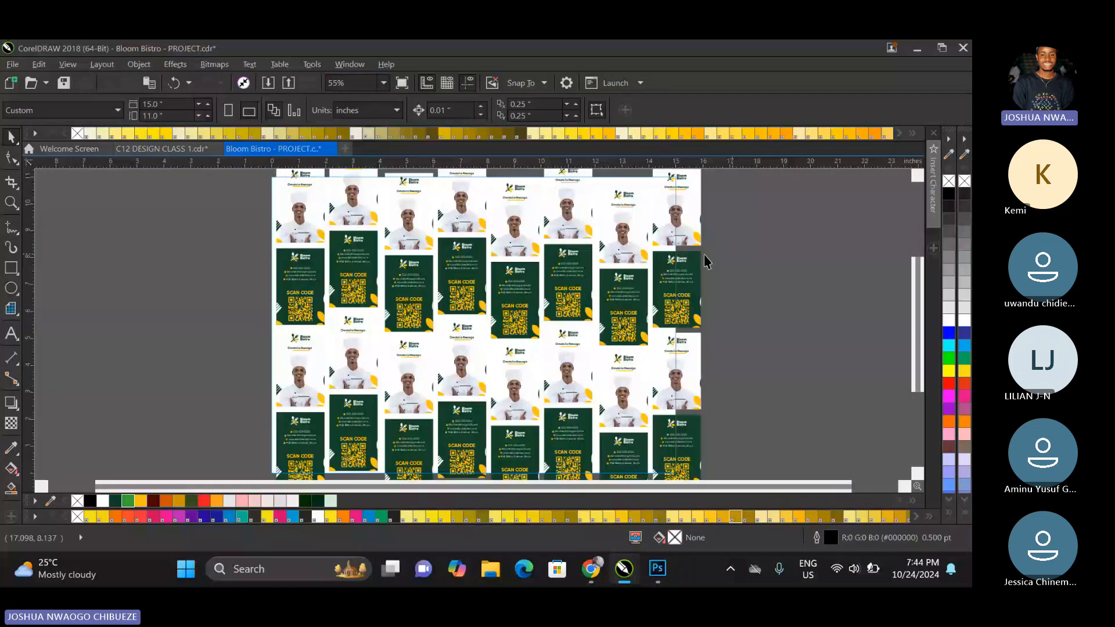
key(ctrl+a)
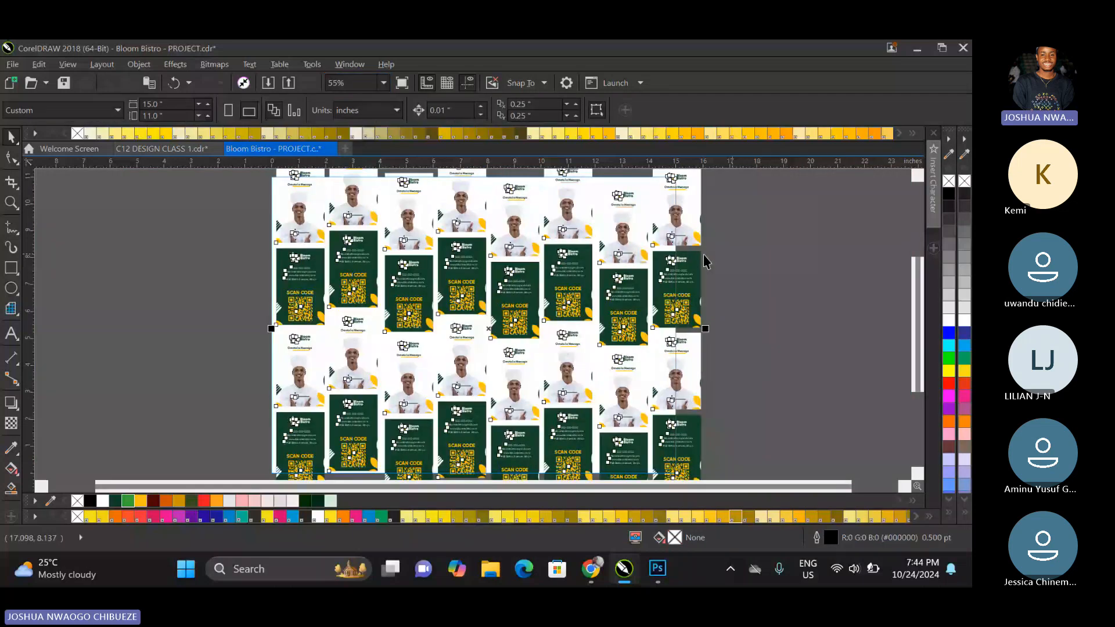